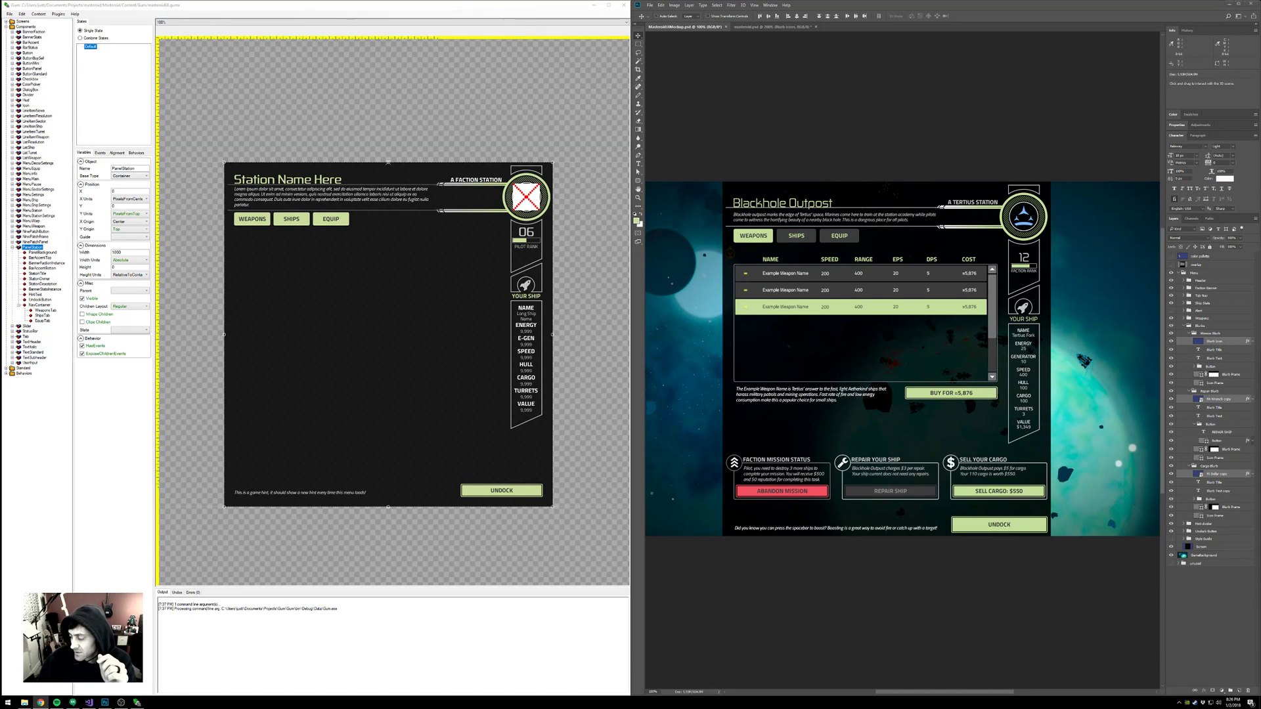
# - Switch to Spotify, lower the music volume, and hide its window
pyautogui.click(57, 702)
pyautogui.moveTo(1117, 657); pyautogui.dragTo(1102, 660)
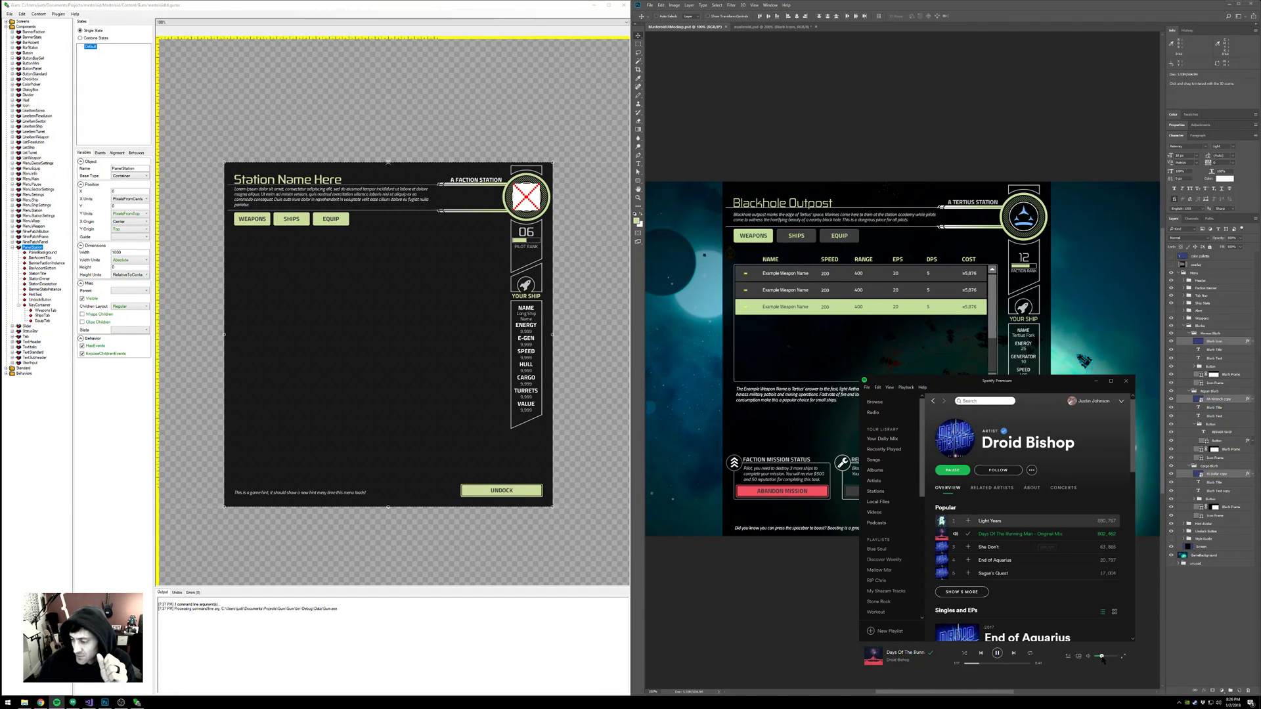
pyautogui.click(1096, 381)
# - Open the old UI screenshot from the desktop at a larger size, examine the old station menu layout, and close it
pyautogui.moveTo(242, 6); pyautogui.dragTo(407, 145)
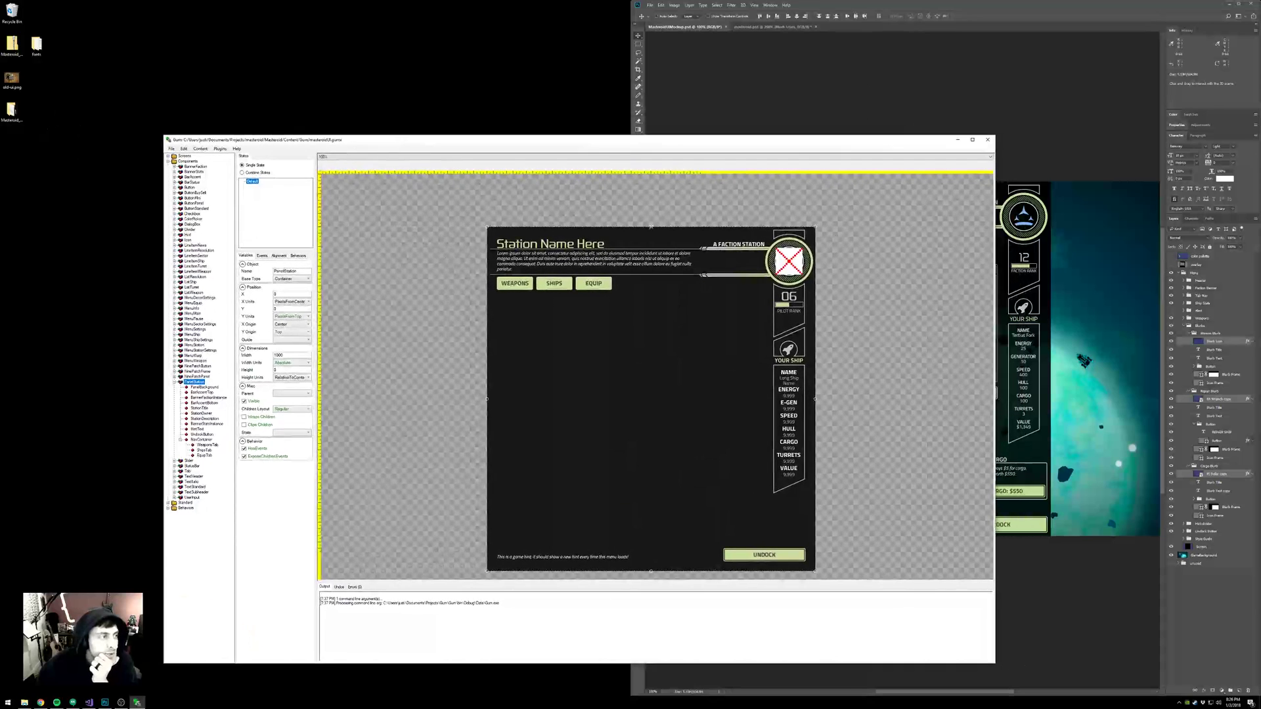
pyautogui.doubleClick(12, 79)
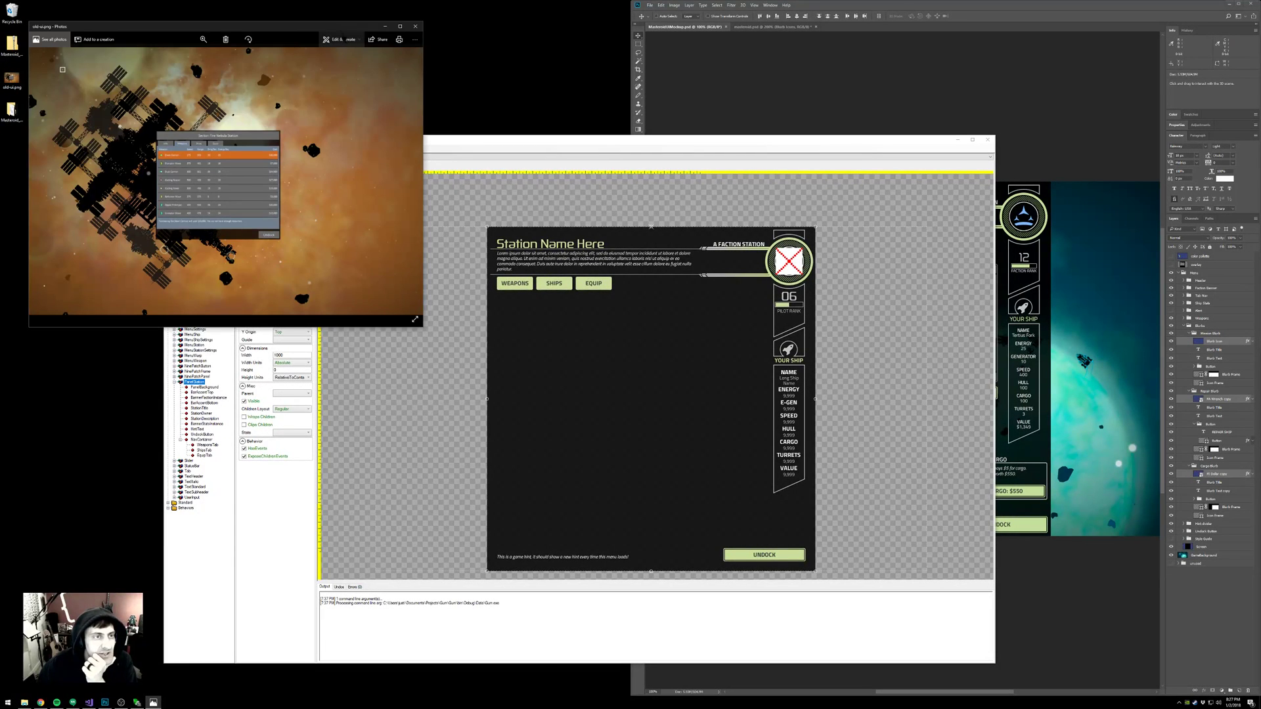
pyautogui.moveTo(338, 26); pyautogui.dragTo(604, 77)
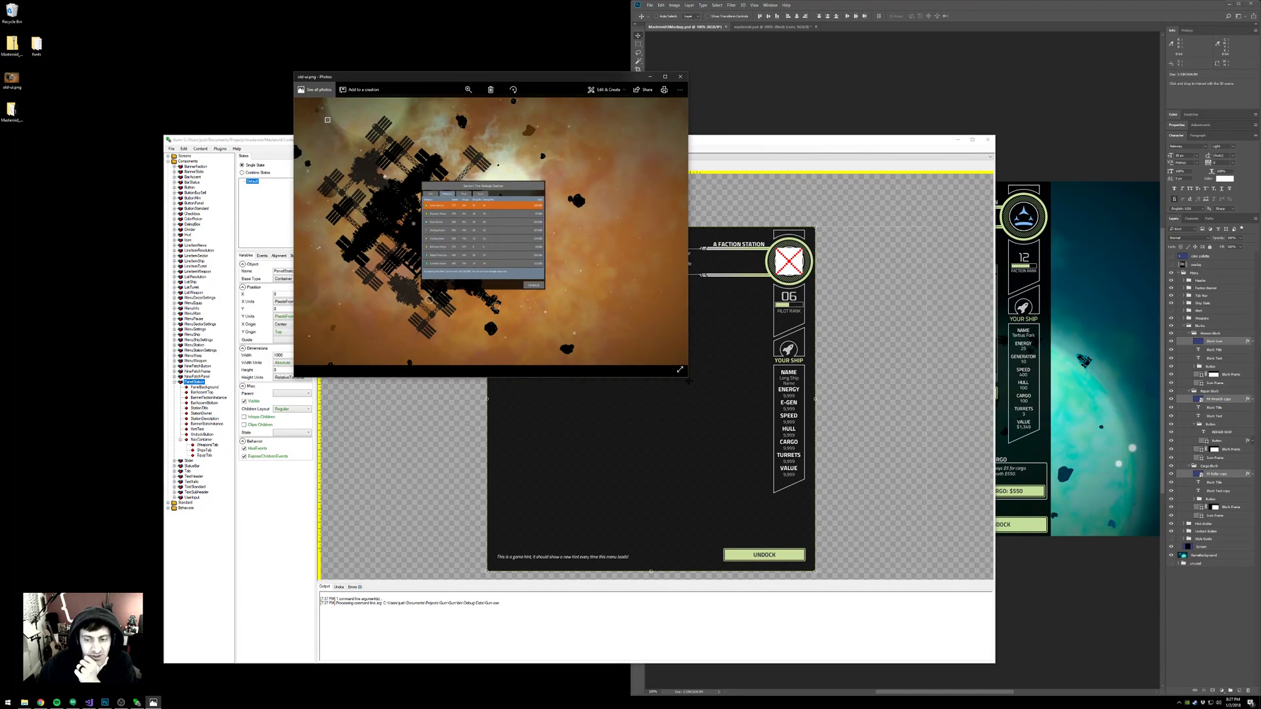
pyautogui.moveTo(689, 381); pyautogui.dragTo(1029, 596)
pyautogui.moveTo(696, 77); pyautogui.dragTo(571, 72)
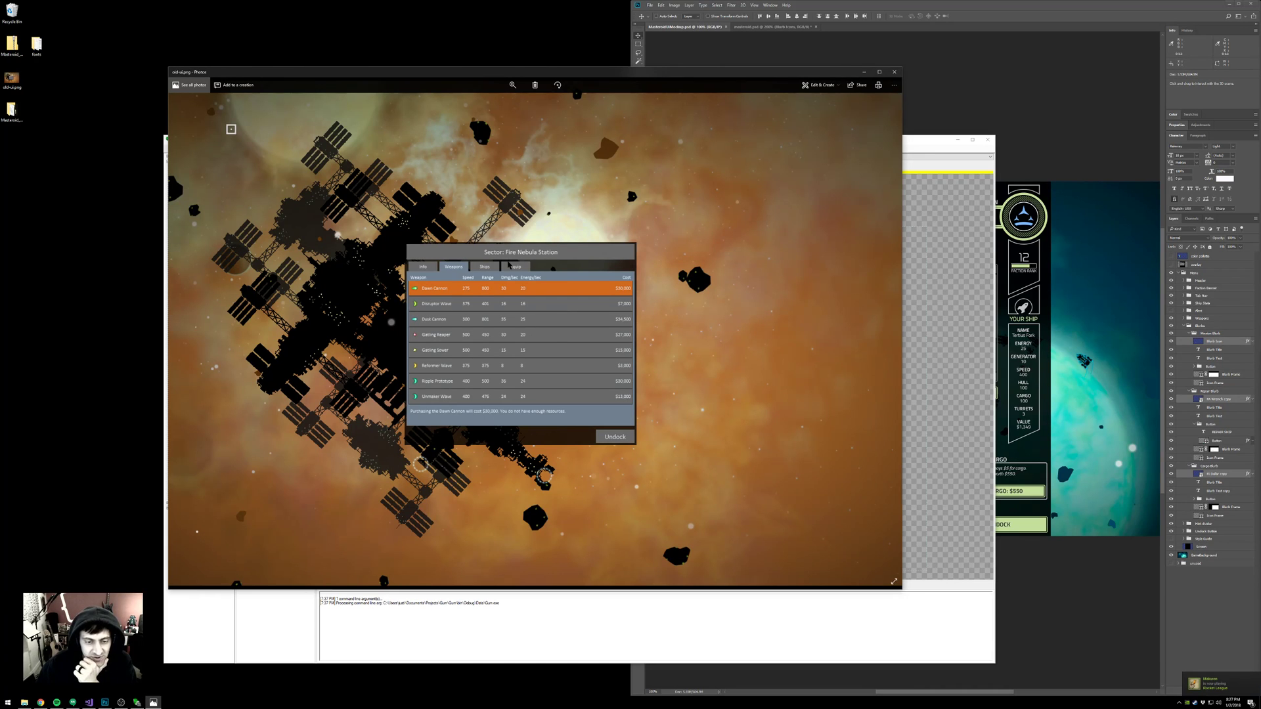
pyautogui.moveTo(531, 74); pyautogui.dragTo(555, 63)
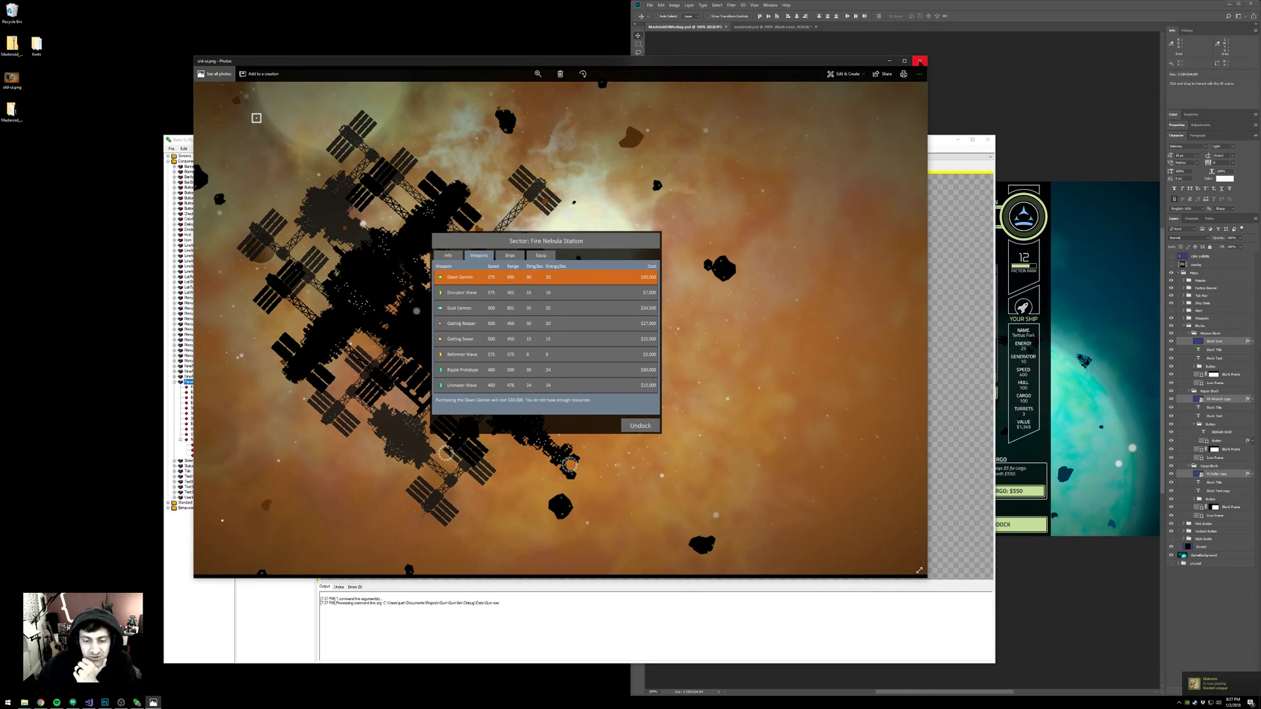
pyautogui.click(919, 61)
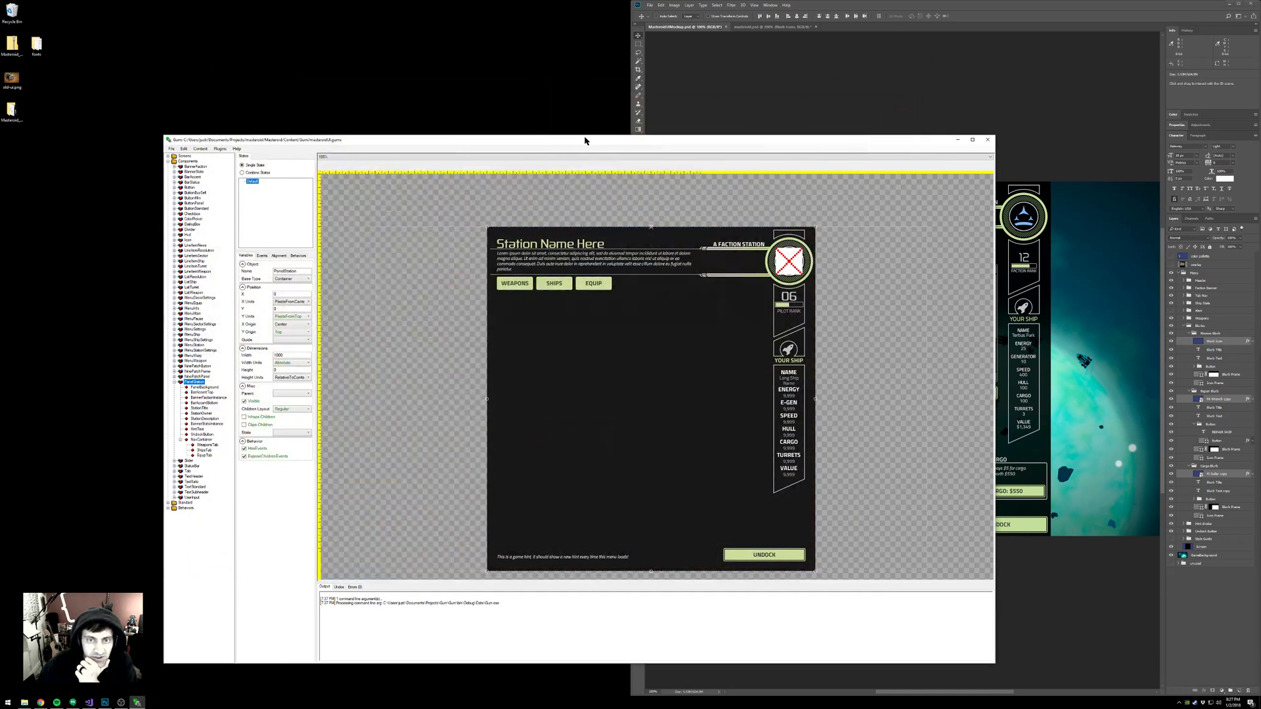
pyautogui.moveTo(582, 142); pyautogui.dragTo(1, 145)
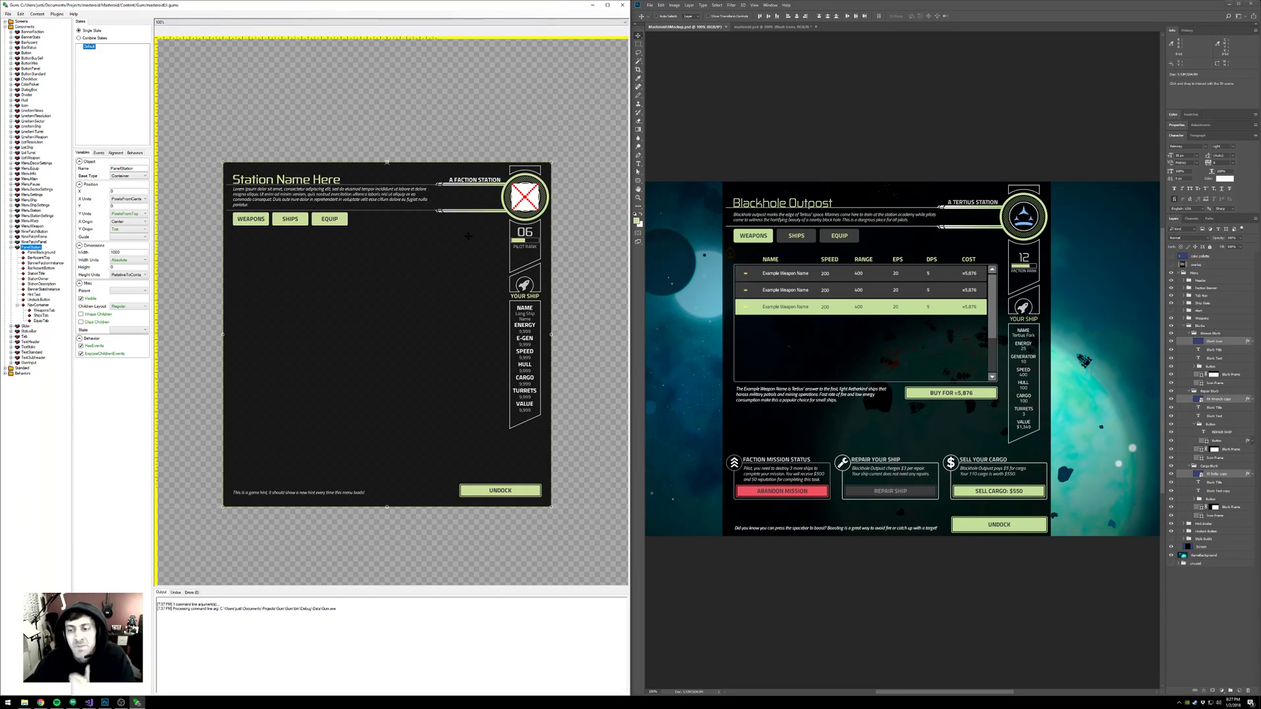
pyautogui.click(821, 8)
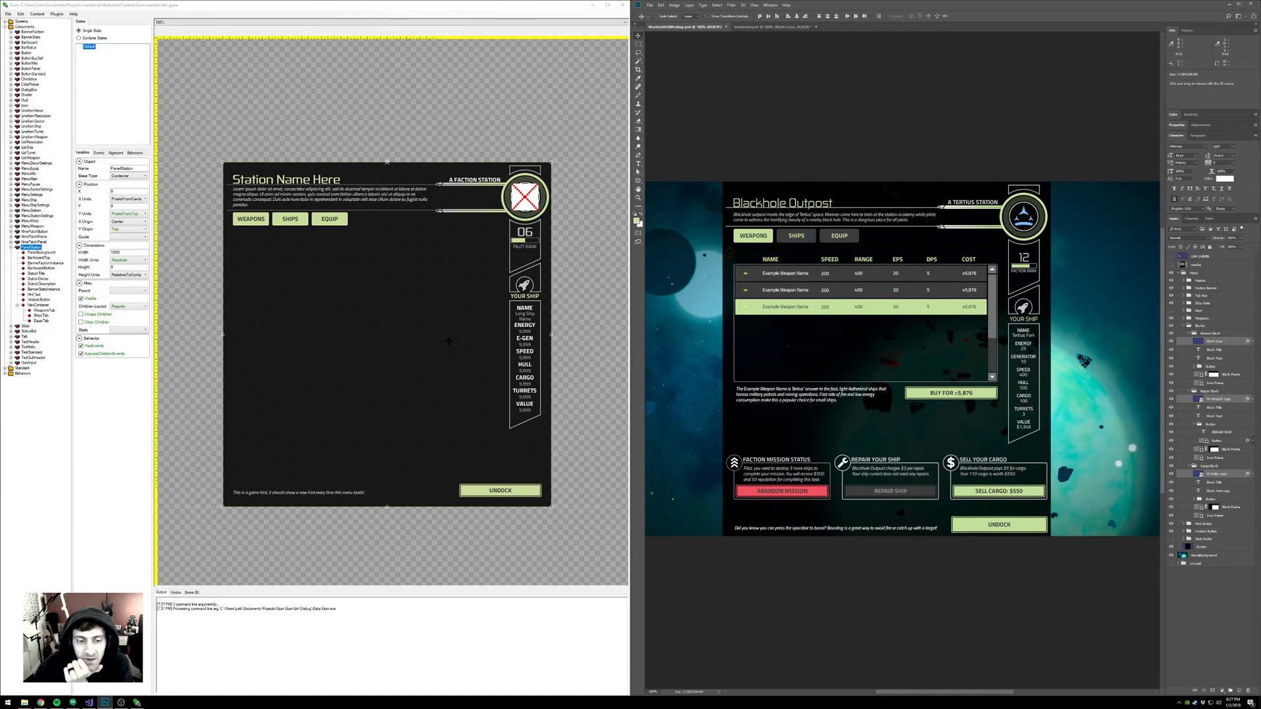
pyautogui.moveTo(412, 291); pyautogui.dragTo(410, 306)
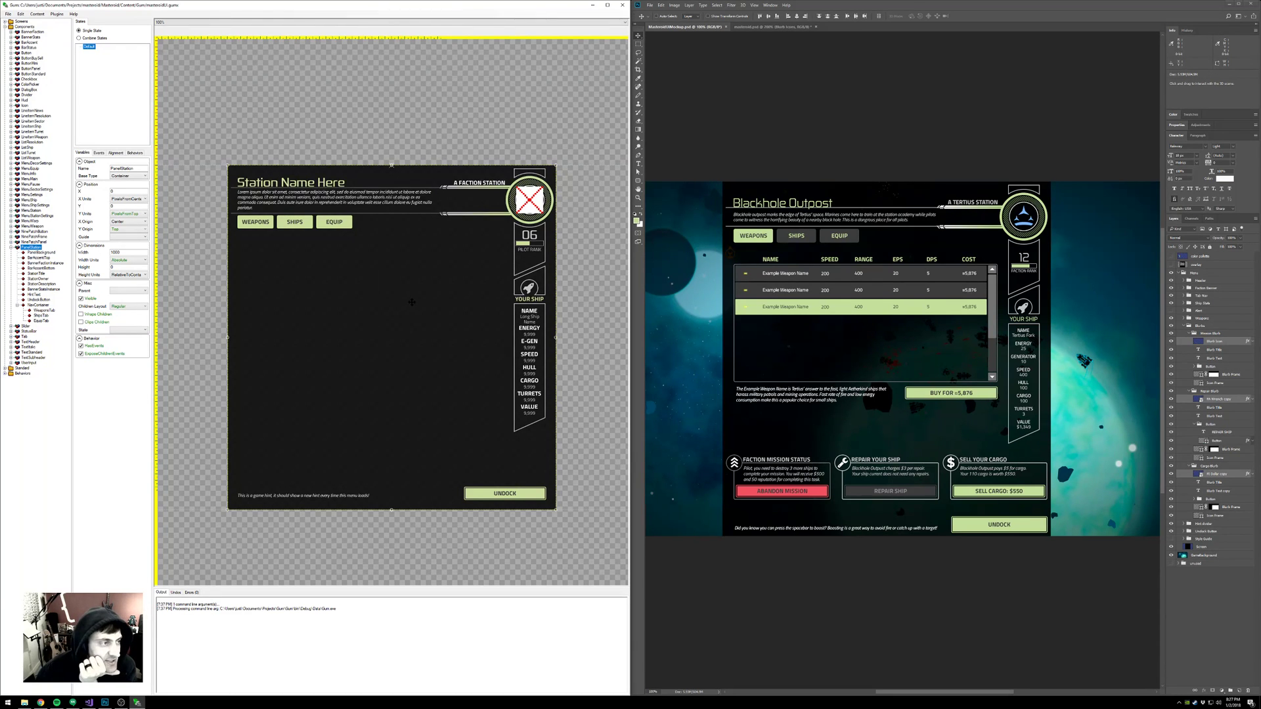
pyautogui.moveTo(411, 302); pyautogui.dragTo(405, 304)
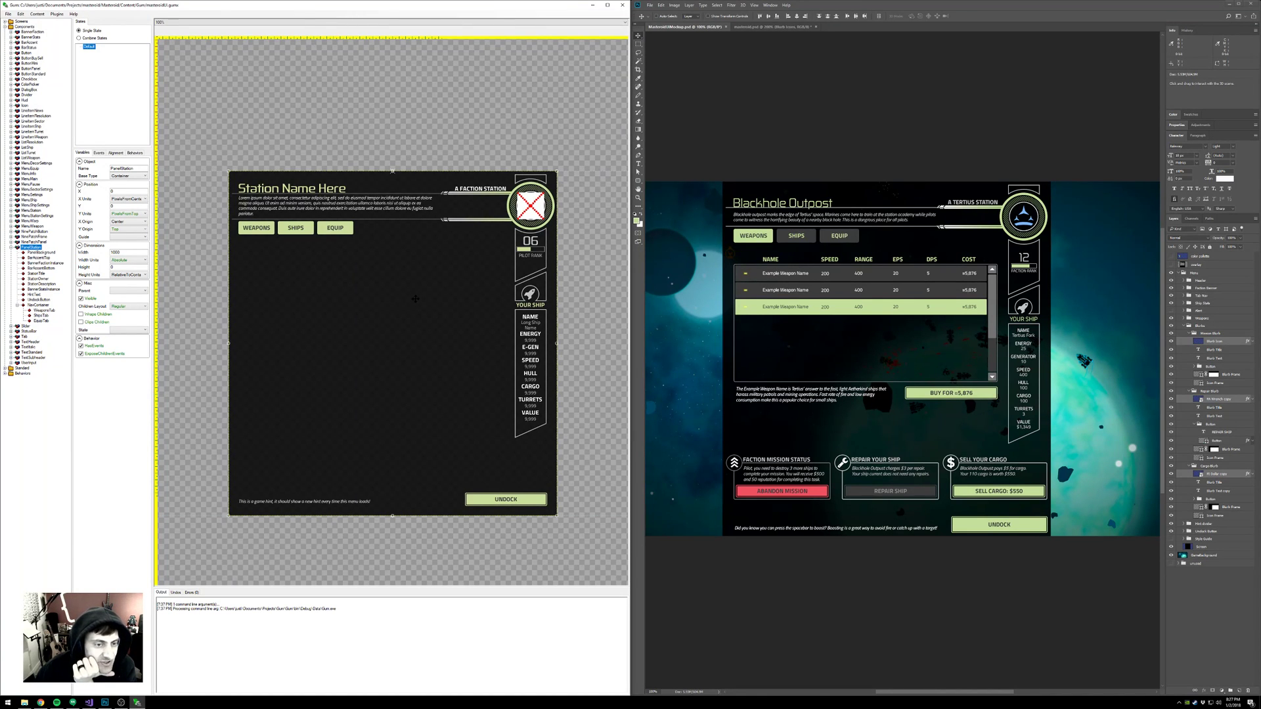
pyautogui.moveTo(417, 299); pyautogui.dragTo(414, 294)
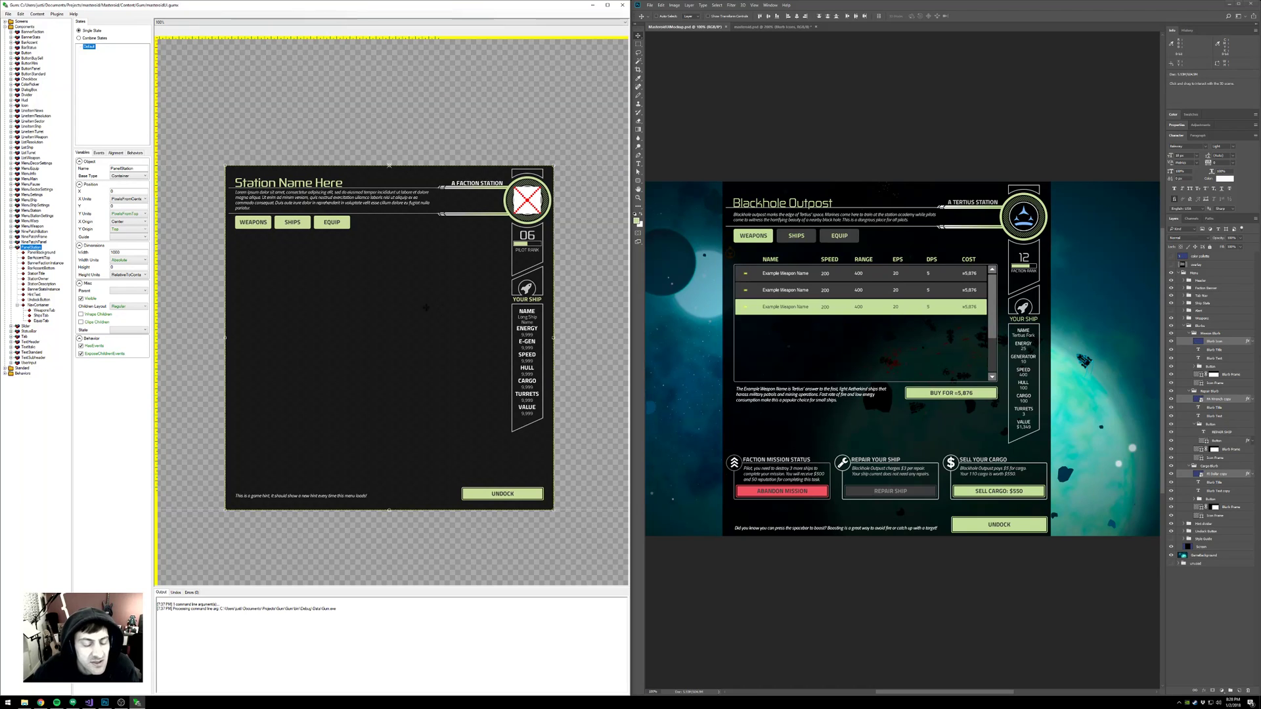
pyautogui.moveTo(384, 349)
pyautogui.mouseDown()
pyautogui.moveTo(401, 341)
pyautogui.moveTo(384, 346)
pyautogui.mouseUp()
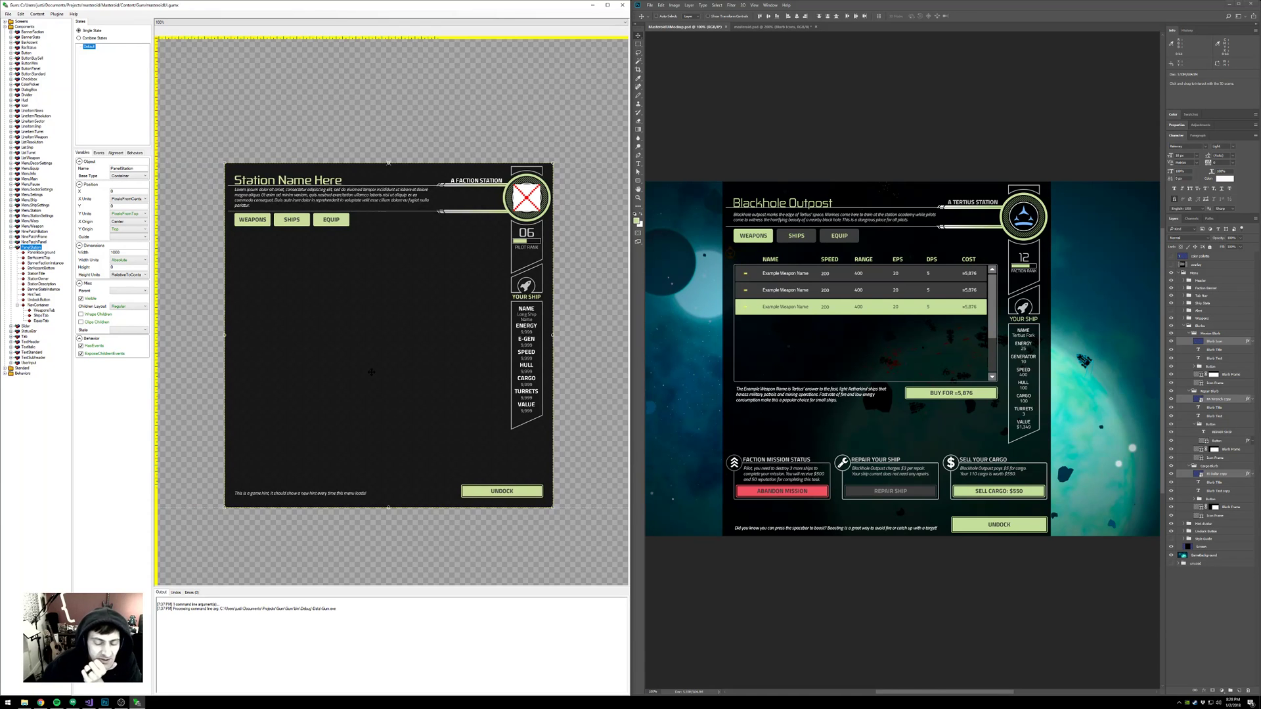
pyautogui.moveTo(369, 371); pyautogui.dragTo(375, 373)
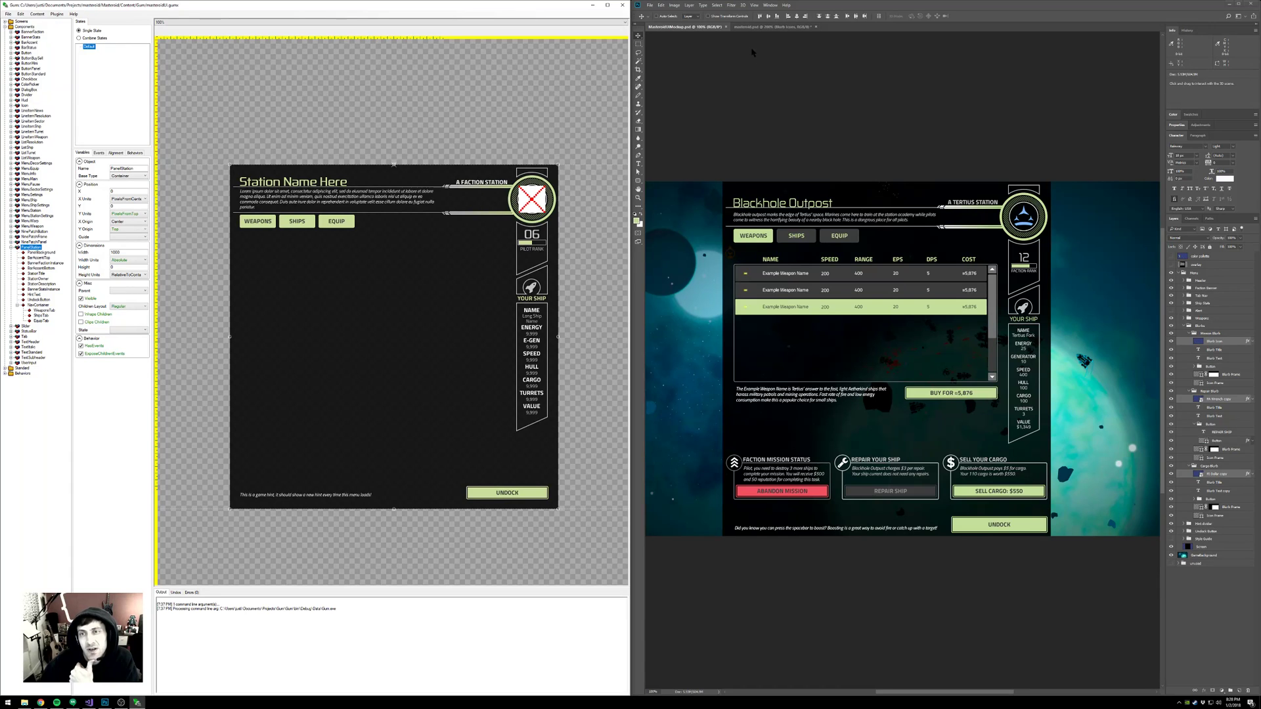
# - In Photoshop, examine the interface graphics in masteroid.psd, especially the icons and the circle-and-frame shape, and compare them with the station mockup
pyautogui.click(765, 27)
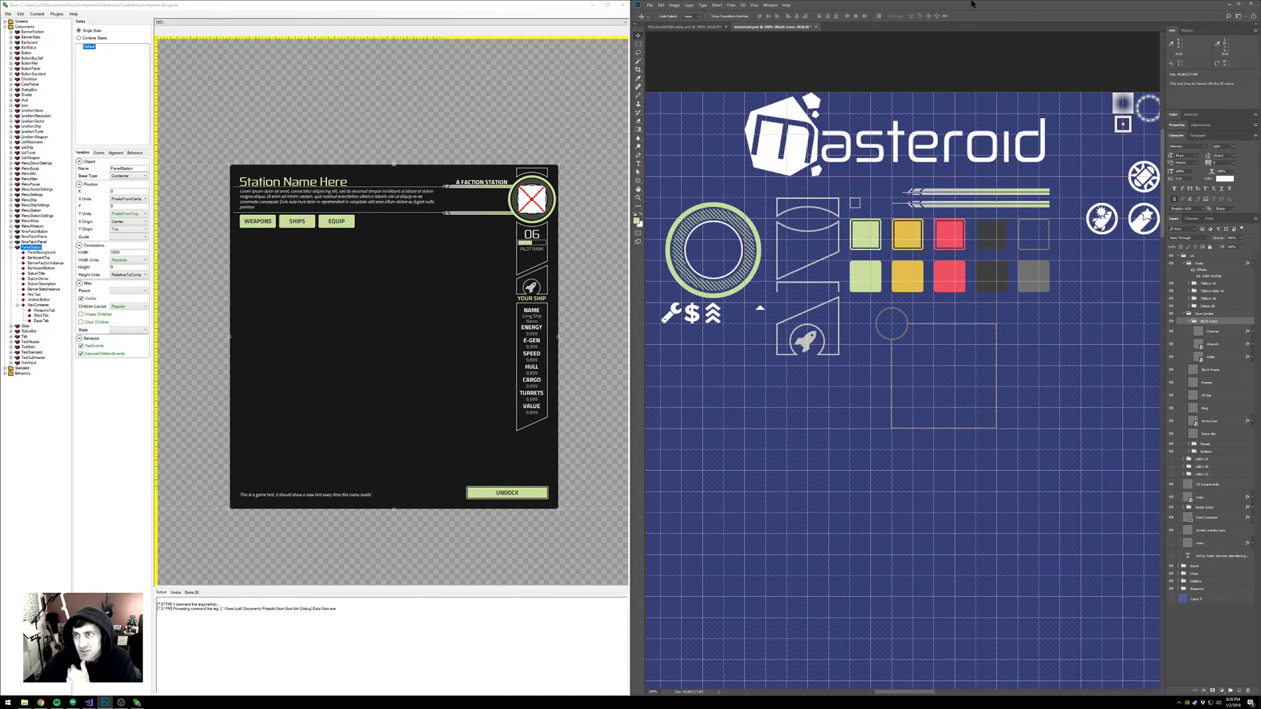
pyautogui.hotkey('ctrl', '-')
pyautogui.hotkey('ctrl', '-')
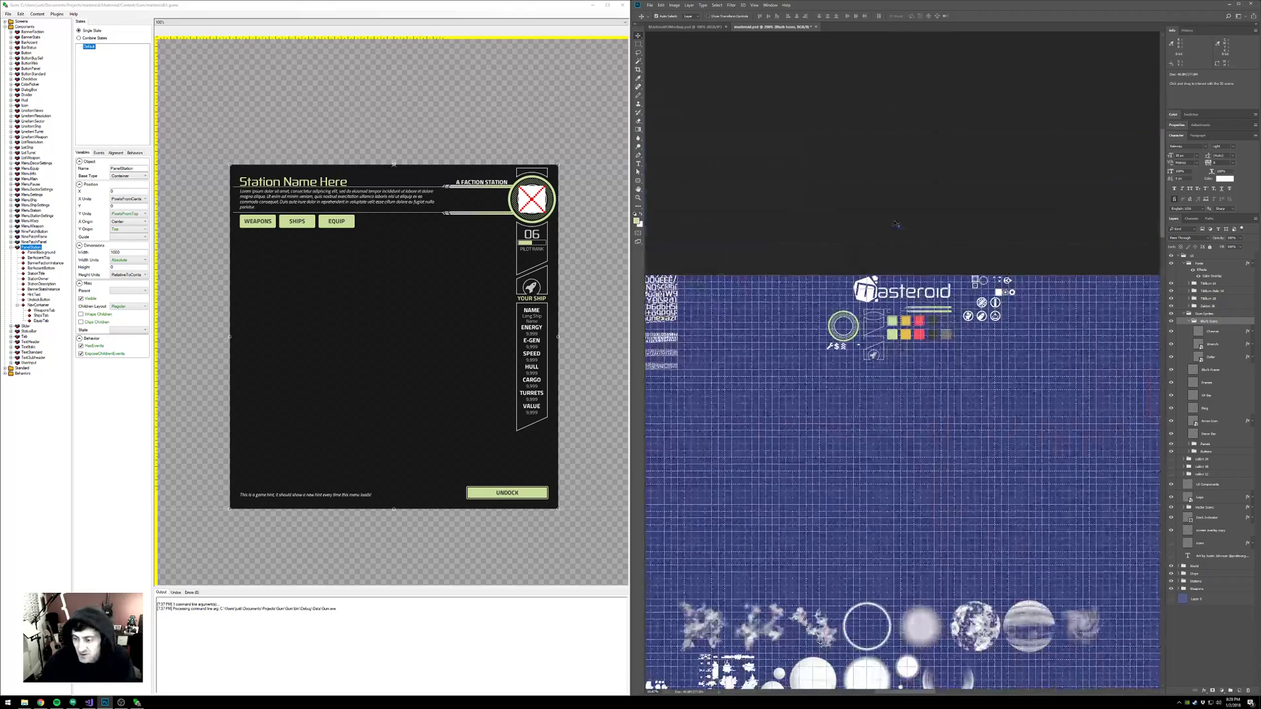
pyautogui.hotkey('ctrl', '-')
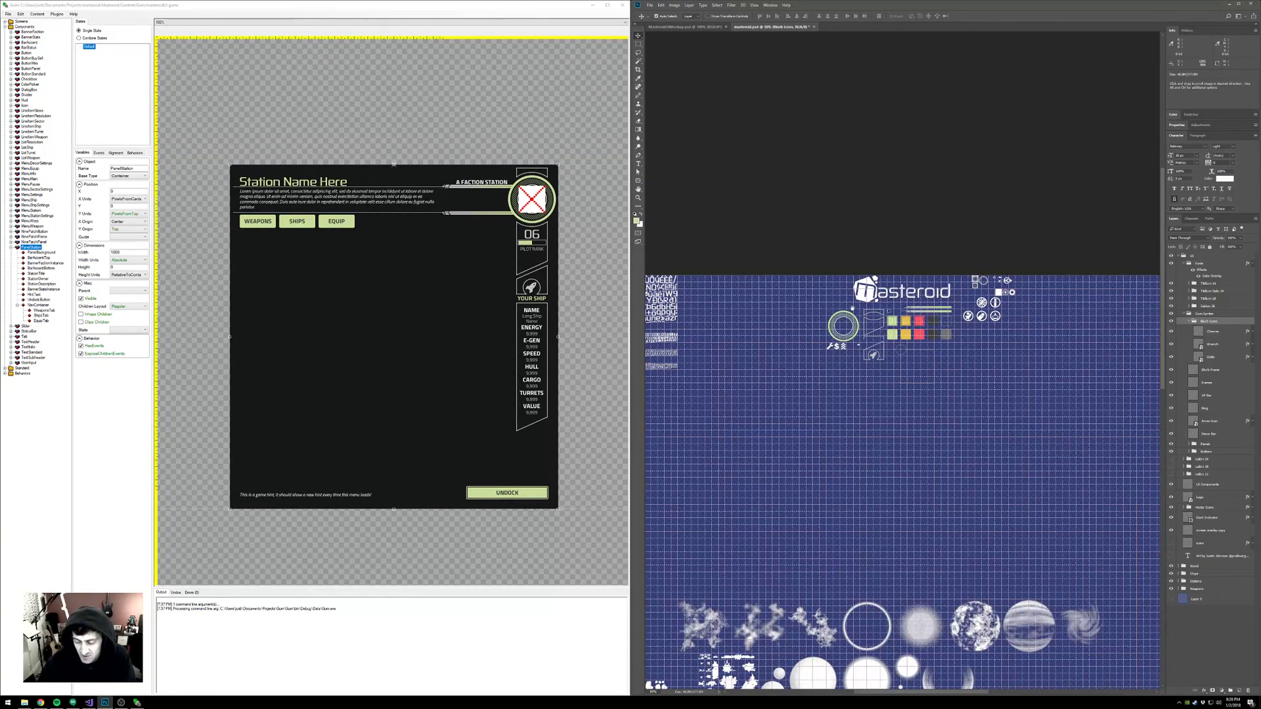
pyautogui.moveTo(835, 120); pyautogui.dragTo(789, 128)
pyautogui.hotkey('ctrl', '-')
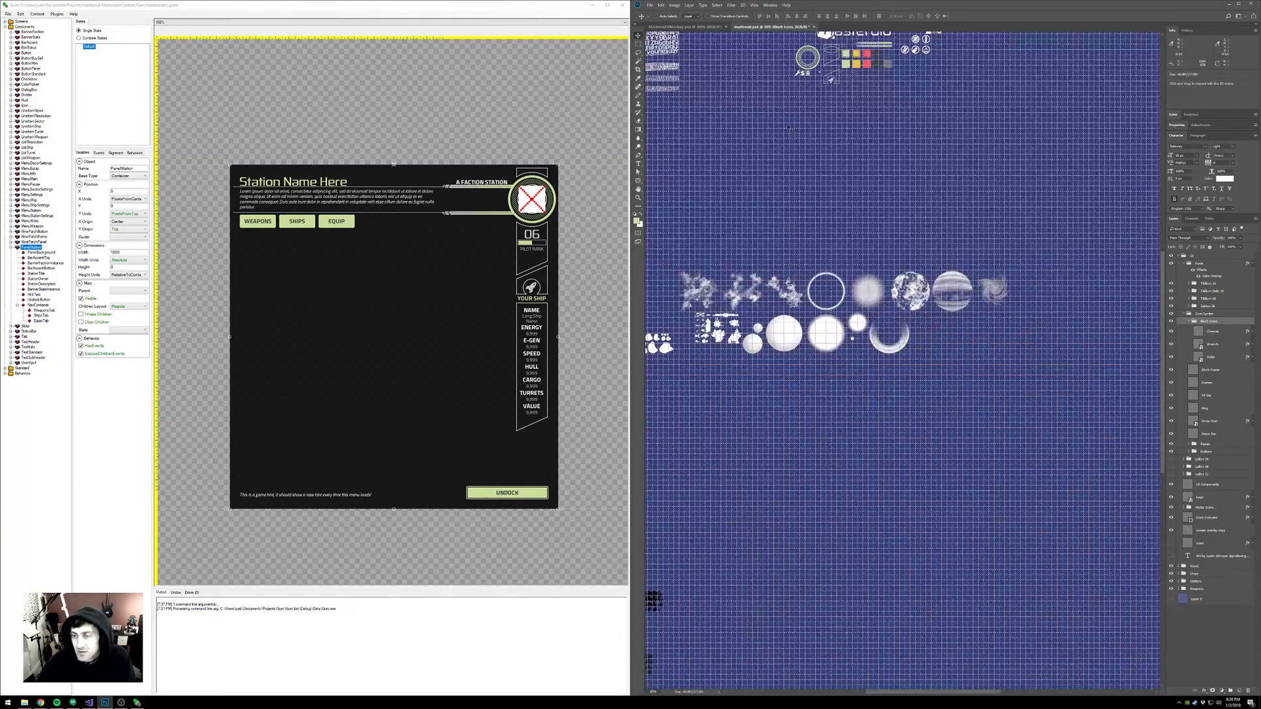
pyautogui.hotkey('ctrl', '-')
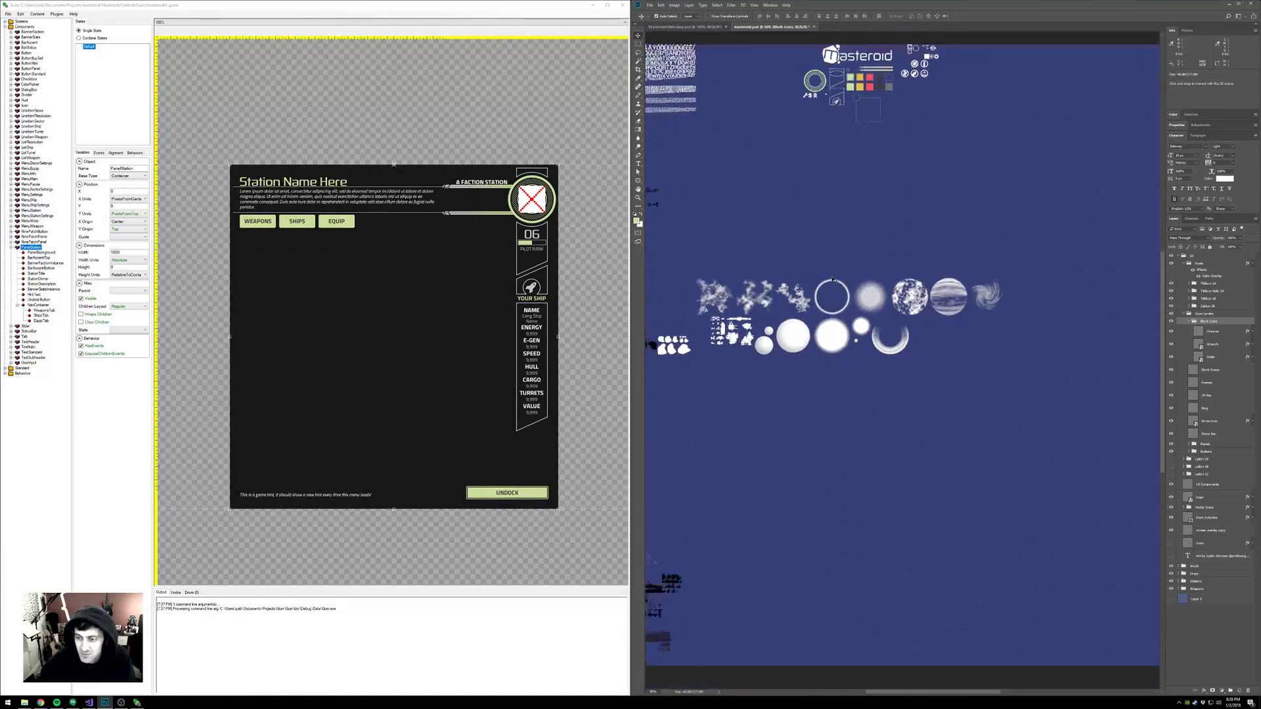
pyautogui.hotkey('ctrl', '+')
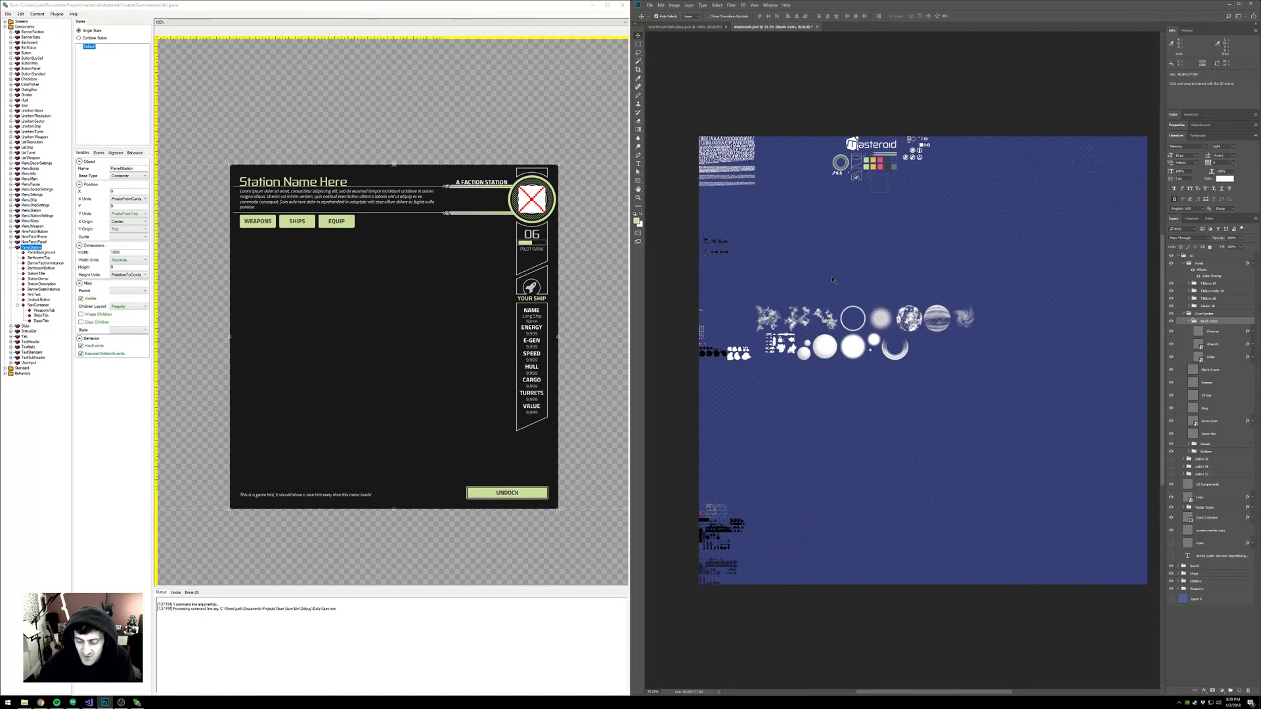
pyautogui.hotkey('ctrl', '+')
pyautogui.hotkey('ctrl', '+')
pyautogui.hotkey('ctrl', '+')
pyautogui.moveTo(761, 203); pyautogui.dragTo(1059, 374)
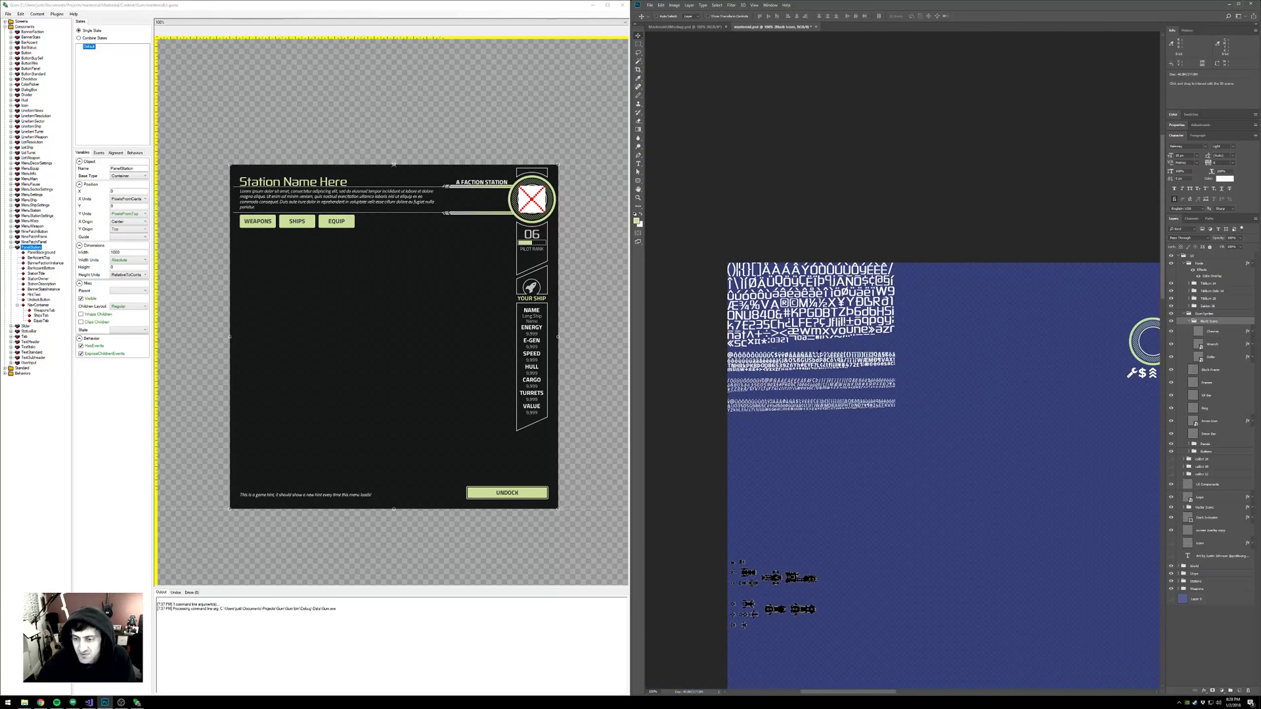
pyautogui.moveTo(1133, 401); pyautogui.dragTo(650, 378)
pyautogui.moveTo(870, 394); pyautogui.dragTo(1007, 431)
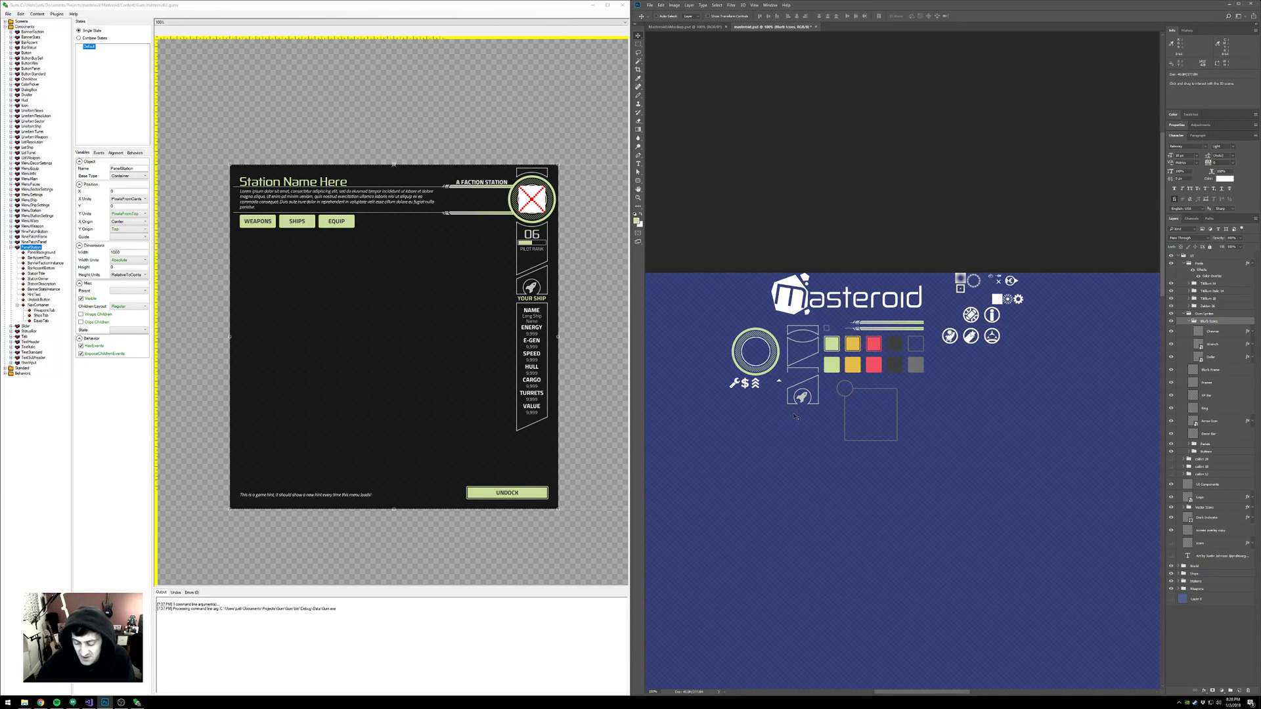
pyautogui.scroll(1, 840, 396)
pyautogui.scroll(1, 853, 404)
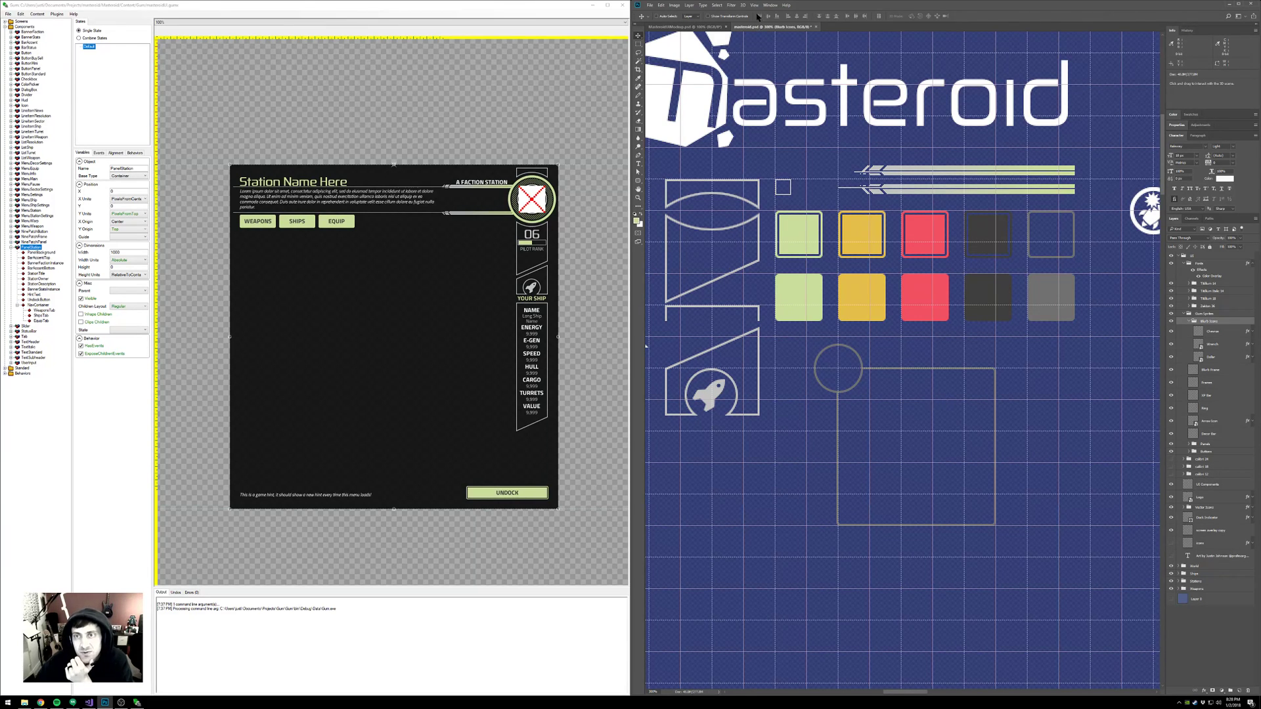
pyautogui.click(686, 26)
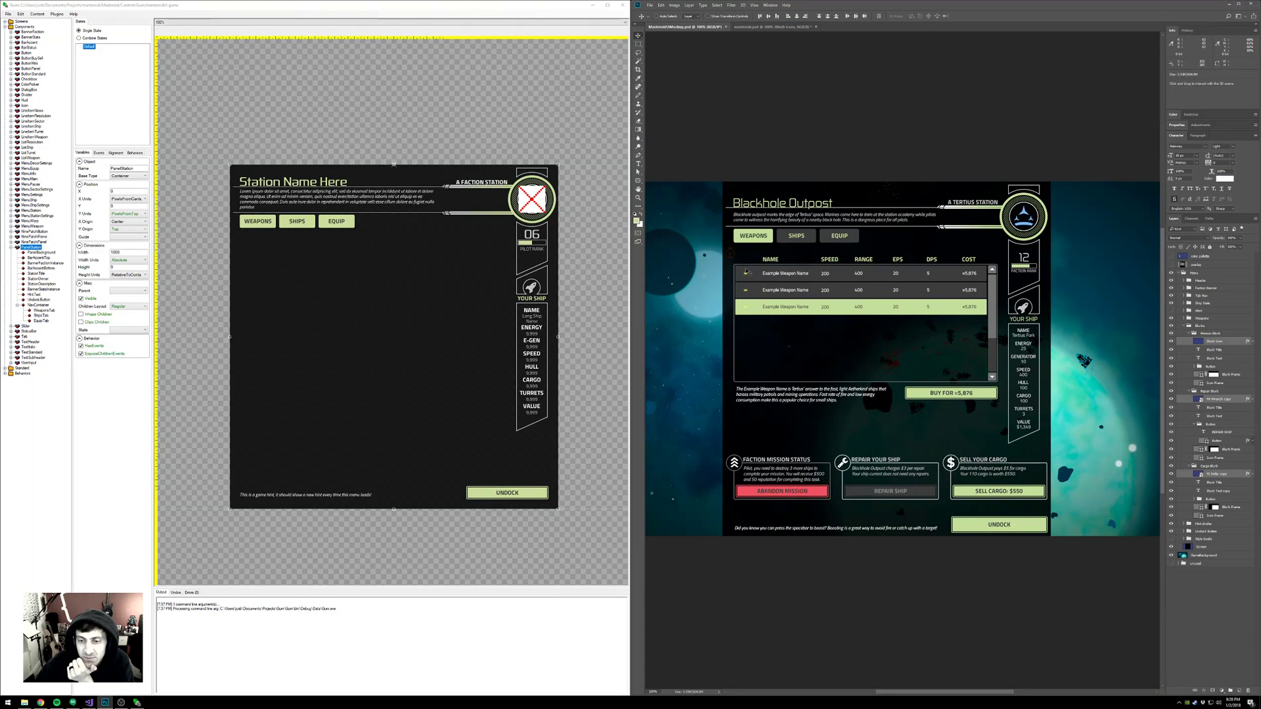
pyautogui.click(774, 27)
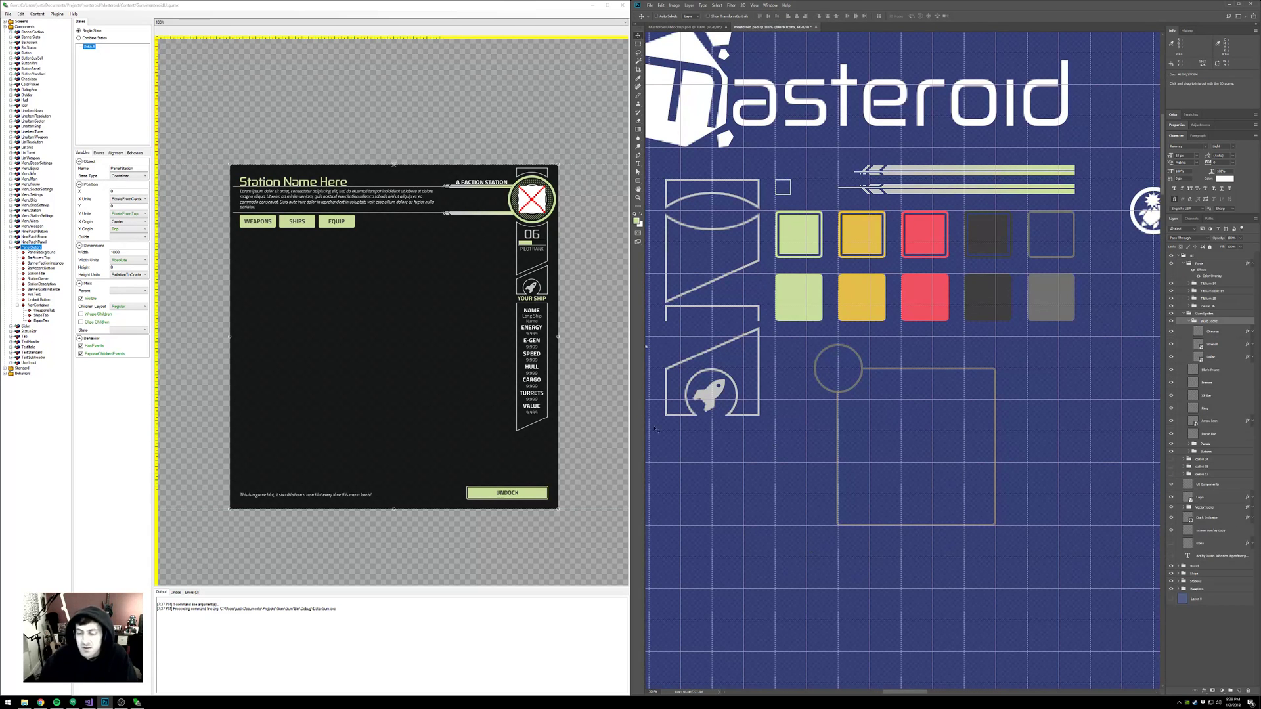
# - Switch to Gum, collapse the PanelStation component, and expand the Standard elements to reach NineSlice
pyautogui.click(235, 4)
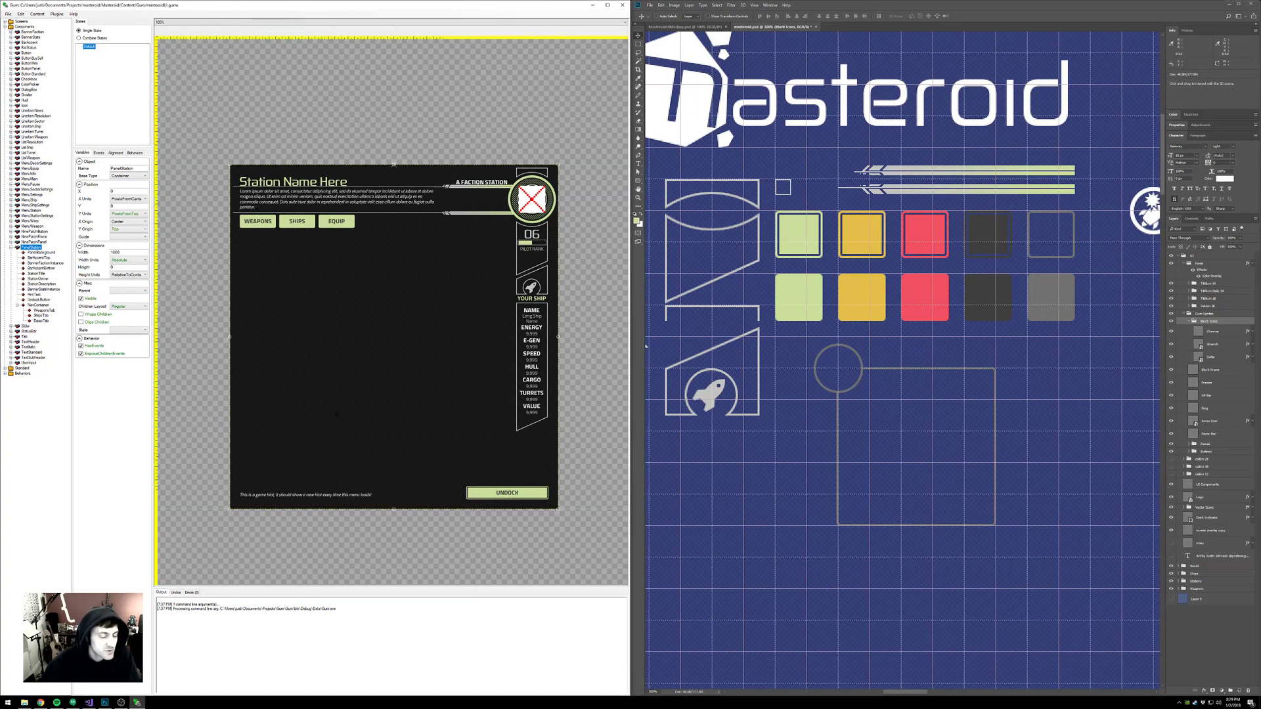
pyautogui.moveTo(319, 365); pyautogui.dragTo(330, 371)
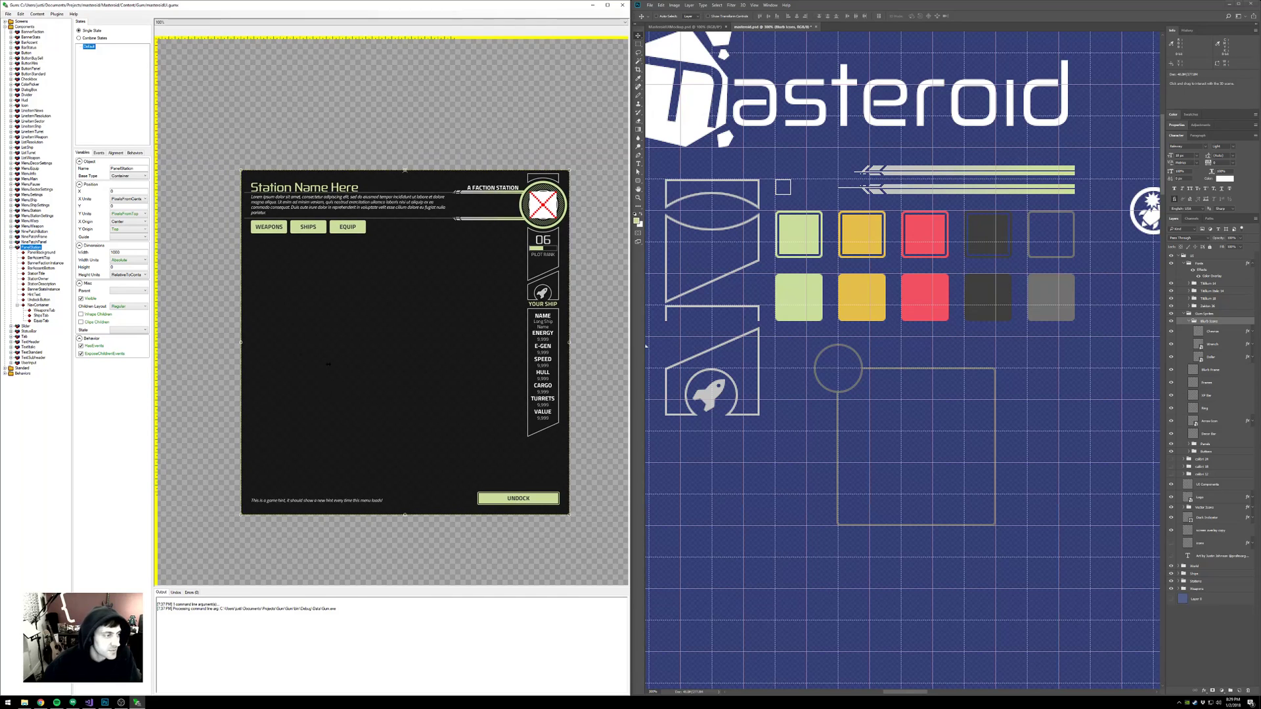
pyautogui.click(16, 248)
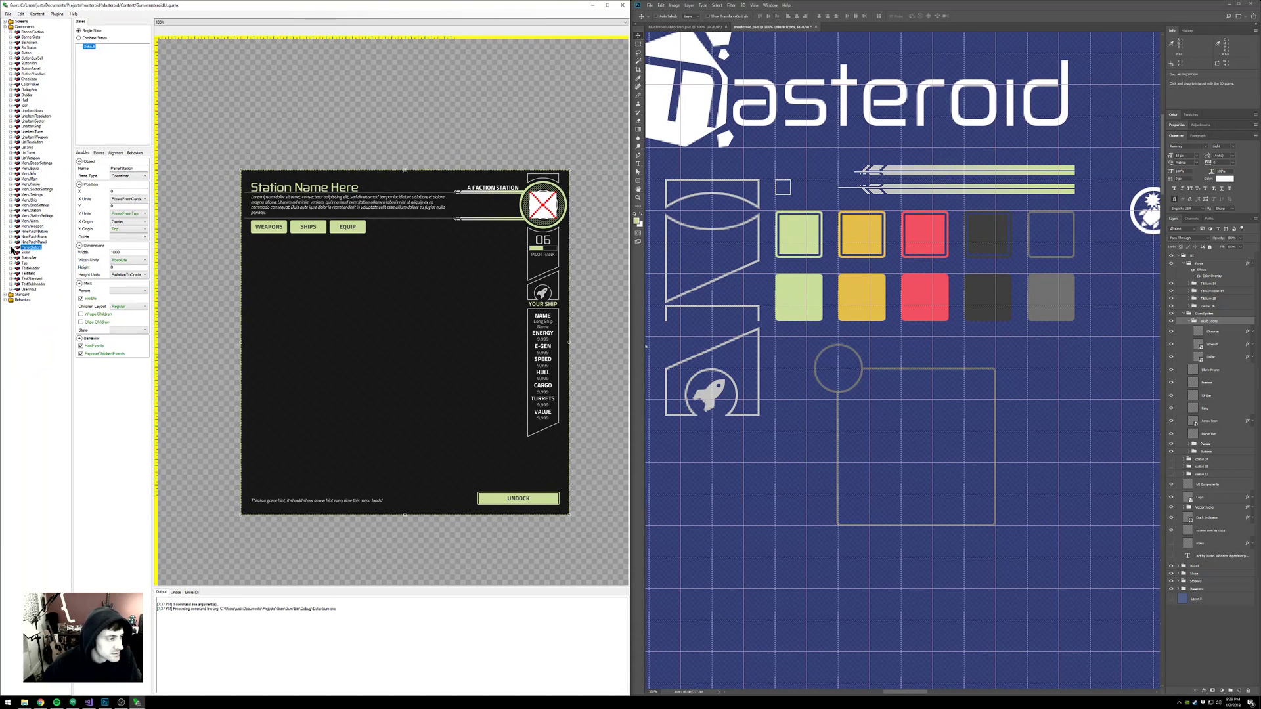
pyautogui.click(6, 295)
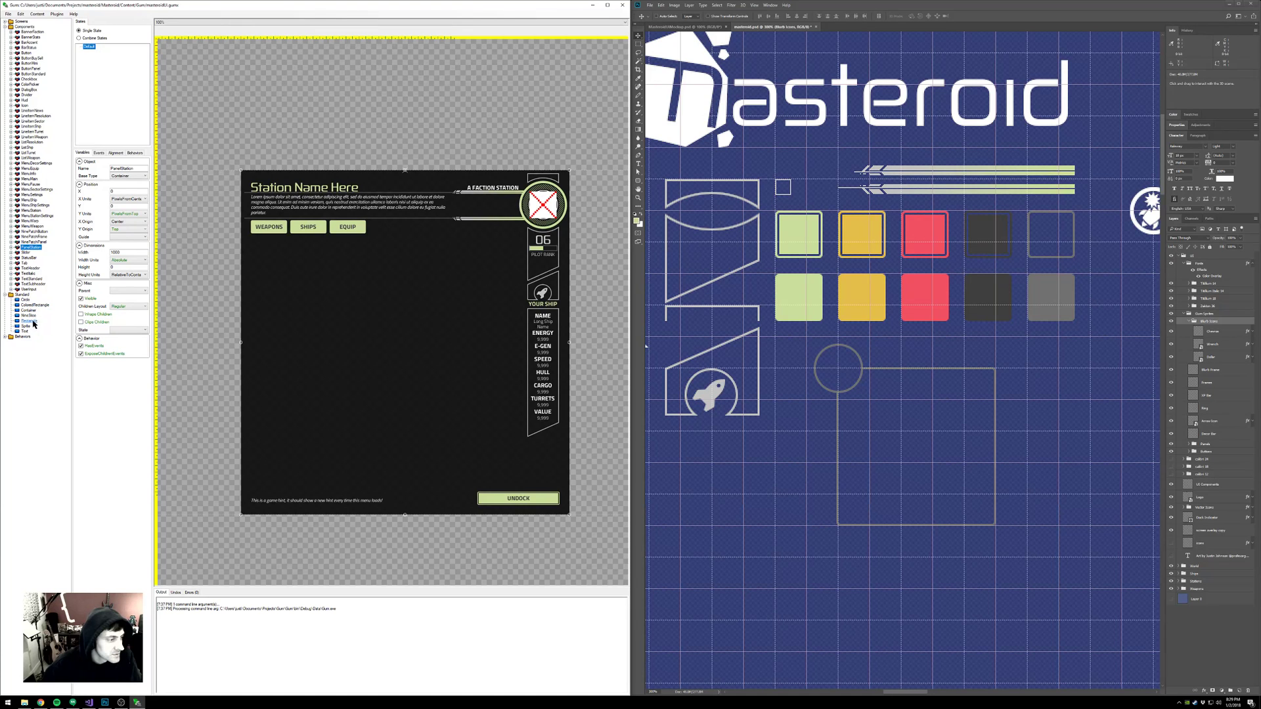
pyautogui.moveTo(26, 316); pyautogui.dragTo(39, 91)
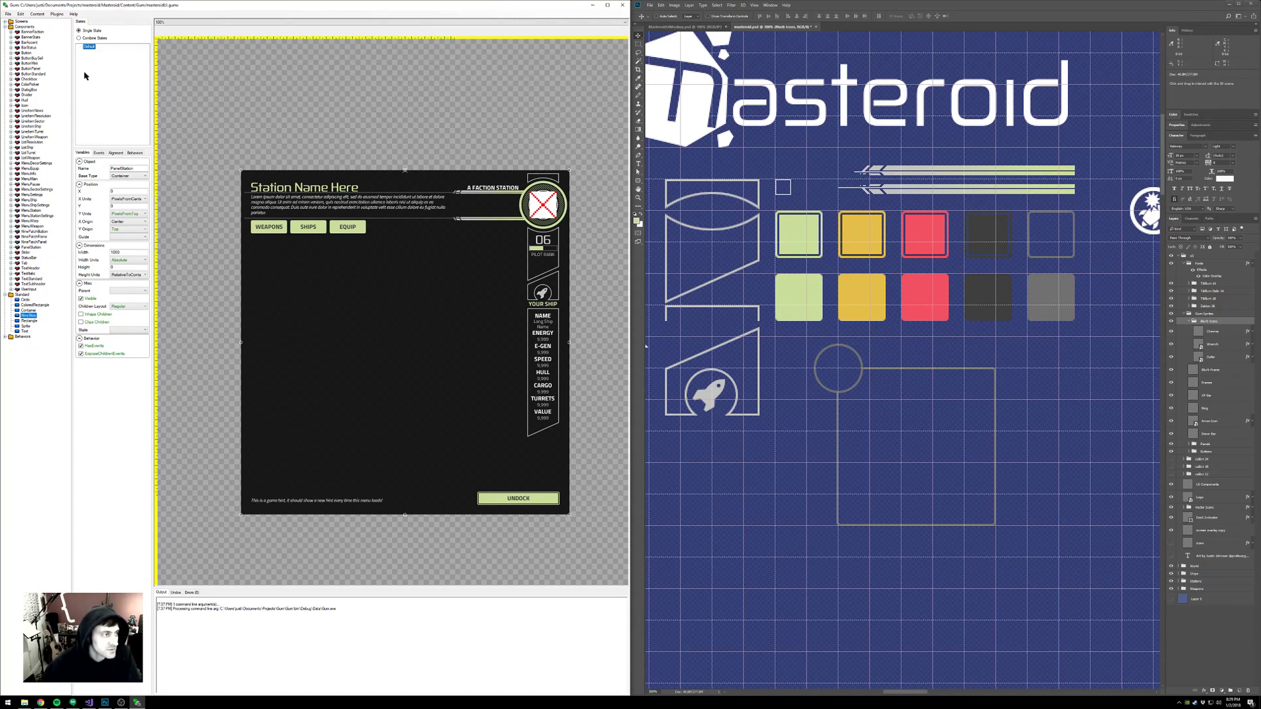
# - Create a new component named NinePatchBlurb
pyautogui.rightClick(24, 26)
pyautogui.click(46, 34)
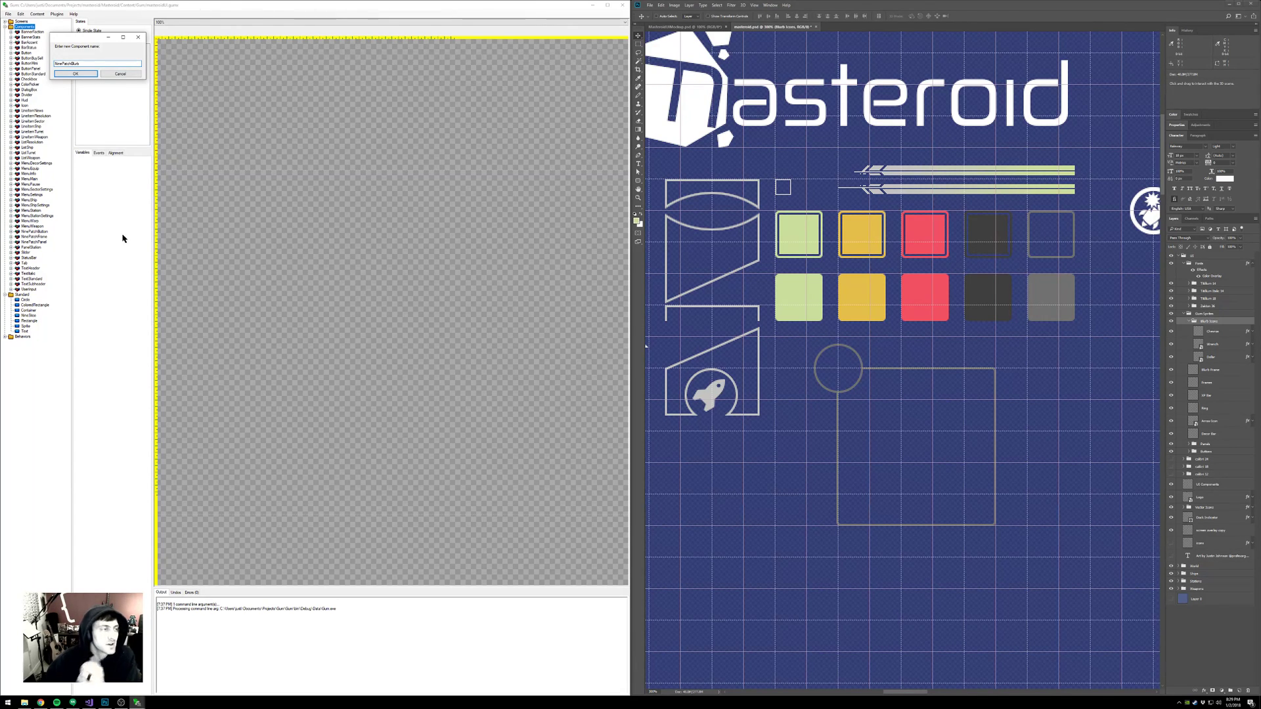
pyautogui.click(81, 76)
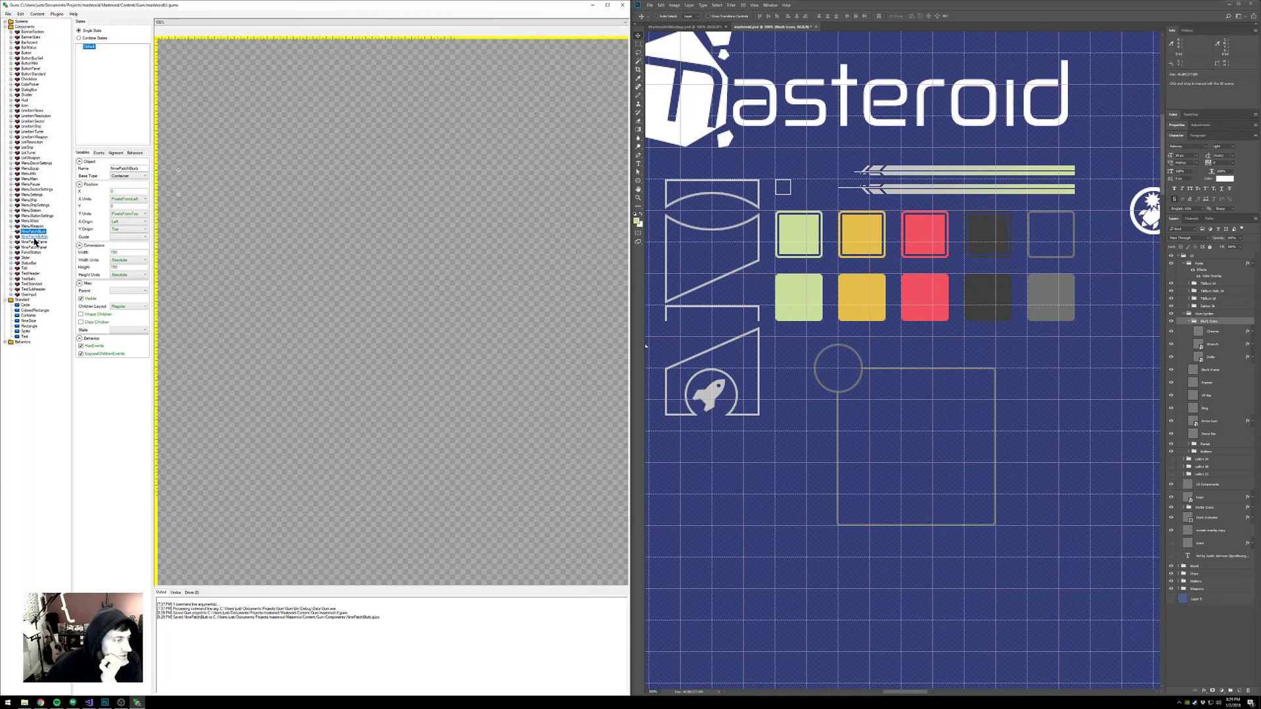
# - Add a standard NineSlice element to the NinePatchBlurb component
pyautogui.moveTo(220, 237); pyautogui.dragTo(294, 250)
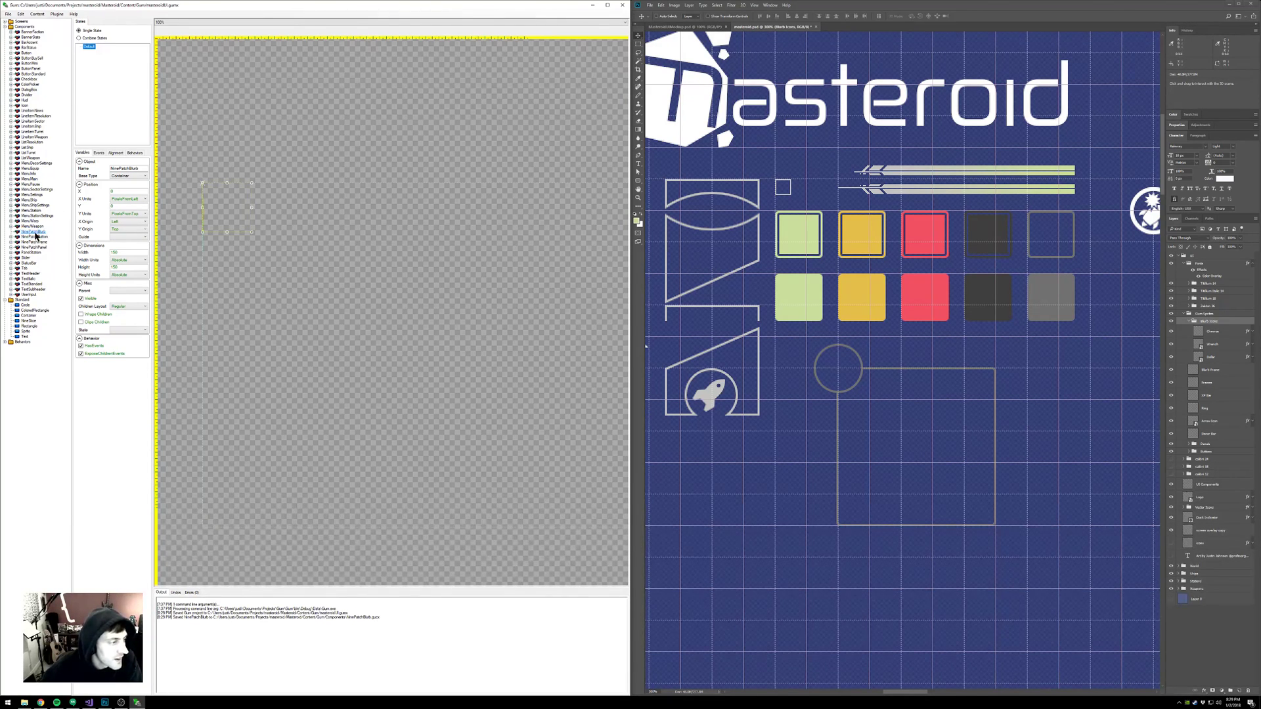
pyautogui.click(26, 322)
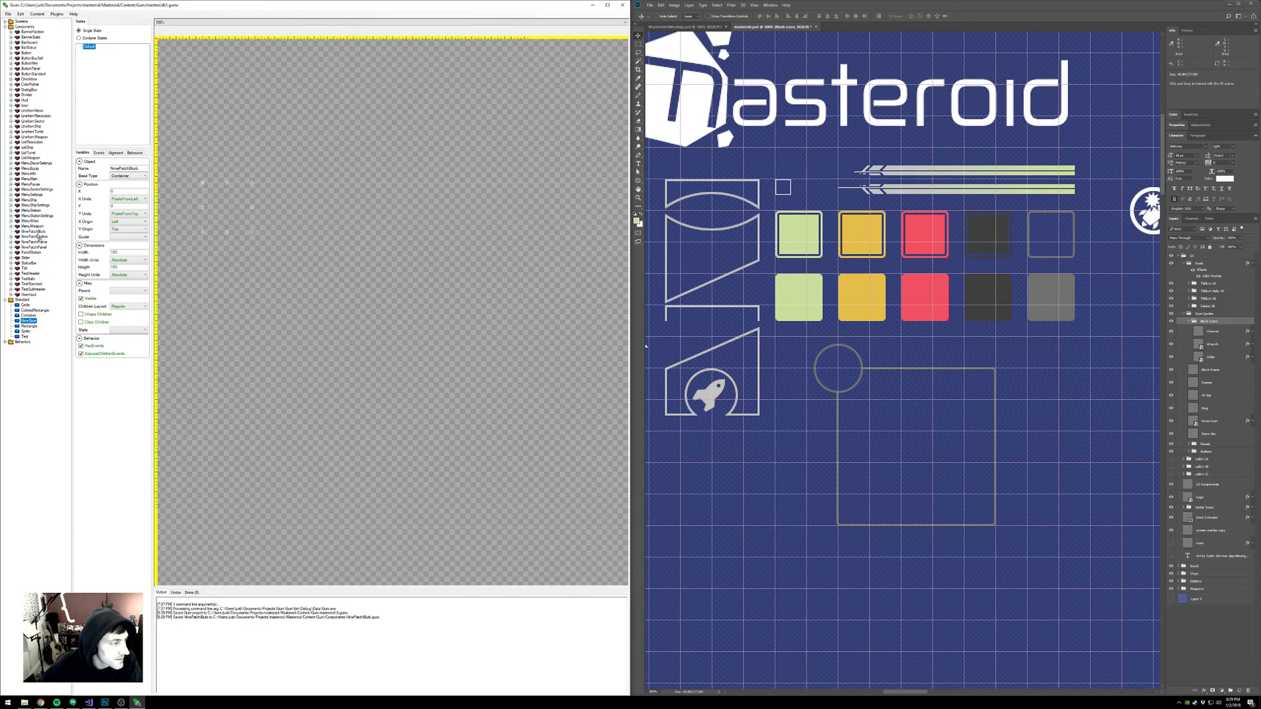
pyautogui.moveTo(37, 232); pyautogui.dragTo(39, 234)
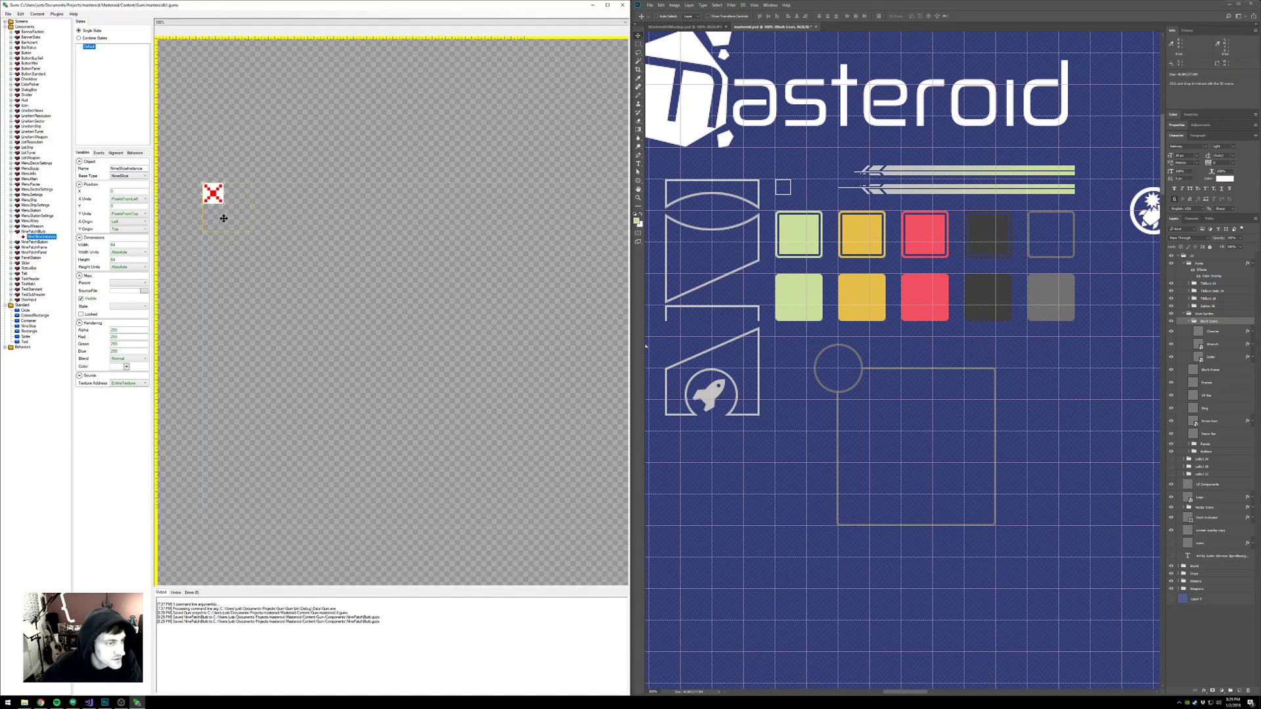
# - Set the NineSlice's source file to masteroid.png from the GlobalContent folder, referencing it in its current location
pyautogui.moveTo(231, 223); pyautogui.dragTo(328, 294)
pyautogui.scroll(3, 328, 294)
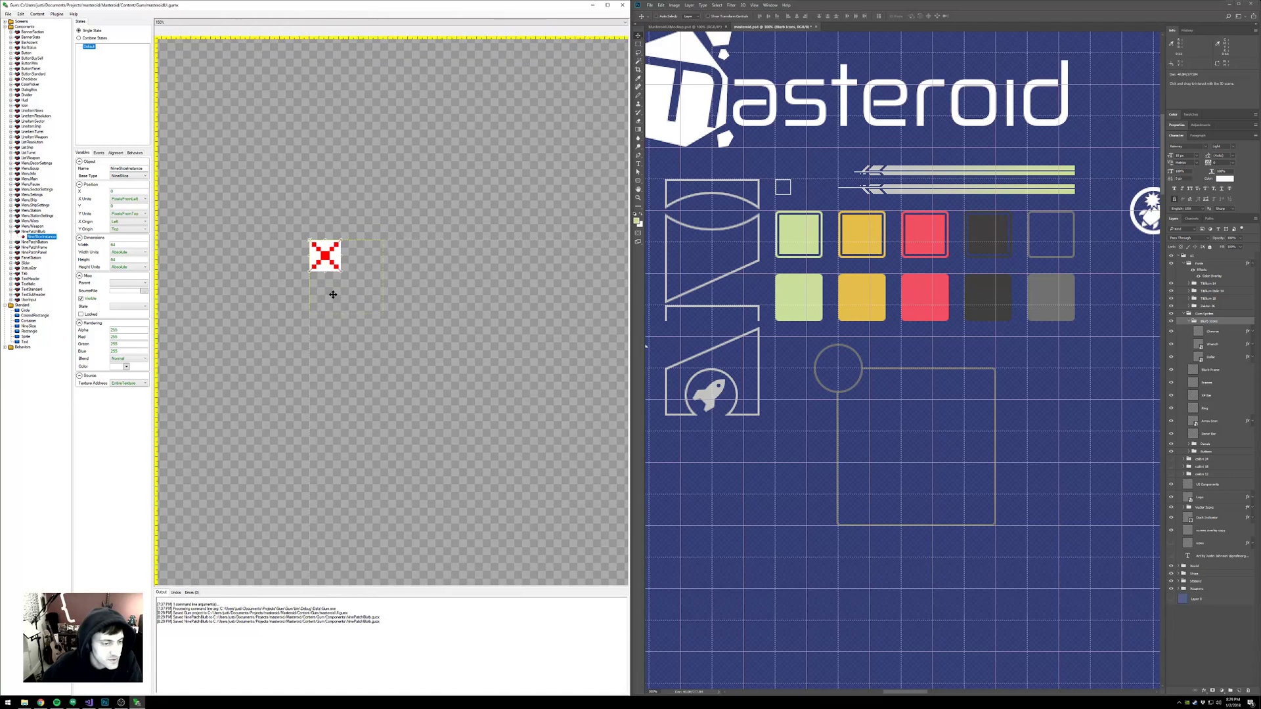
pyautogui.scroll(-1, 333, 295)
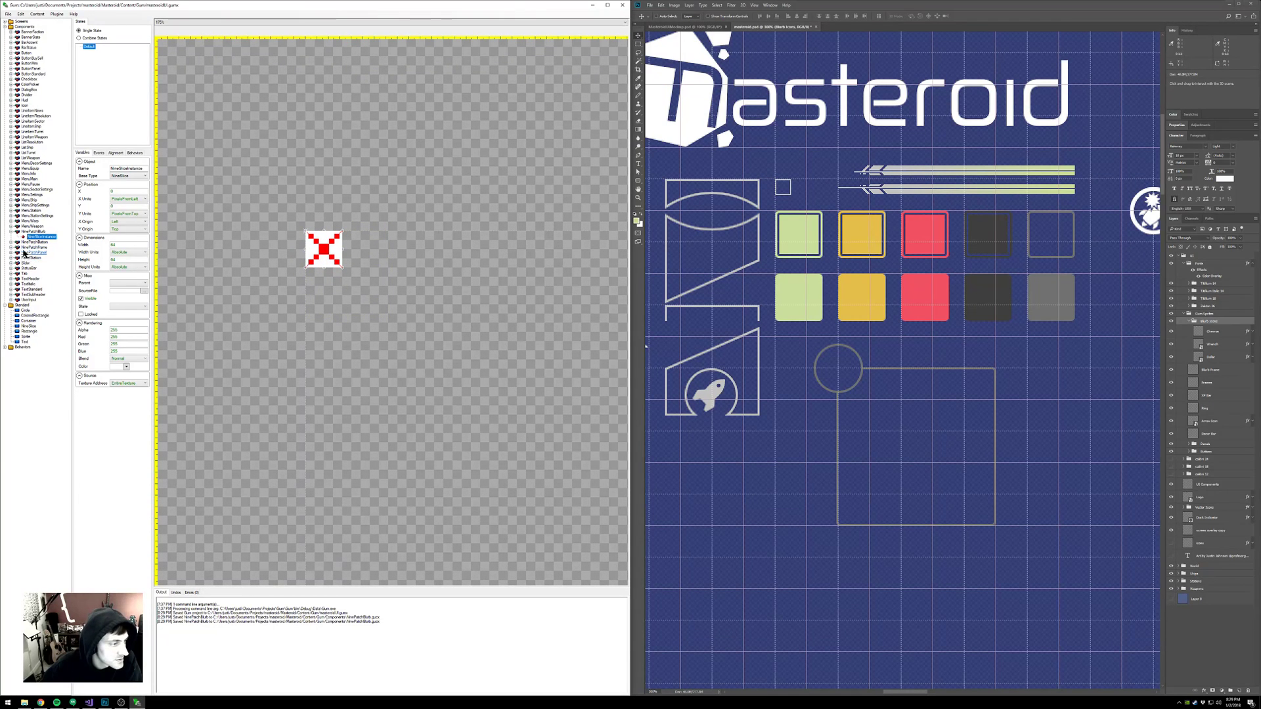
pyautogui.click(143, 292)
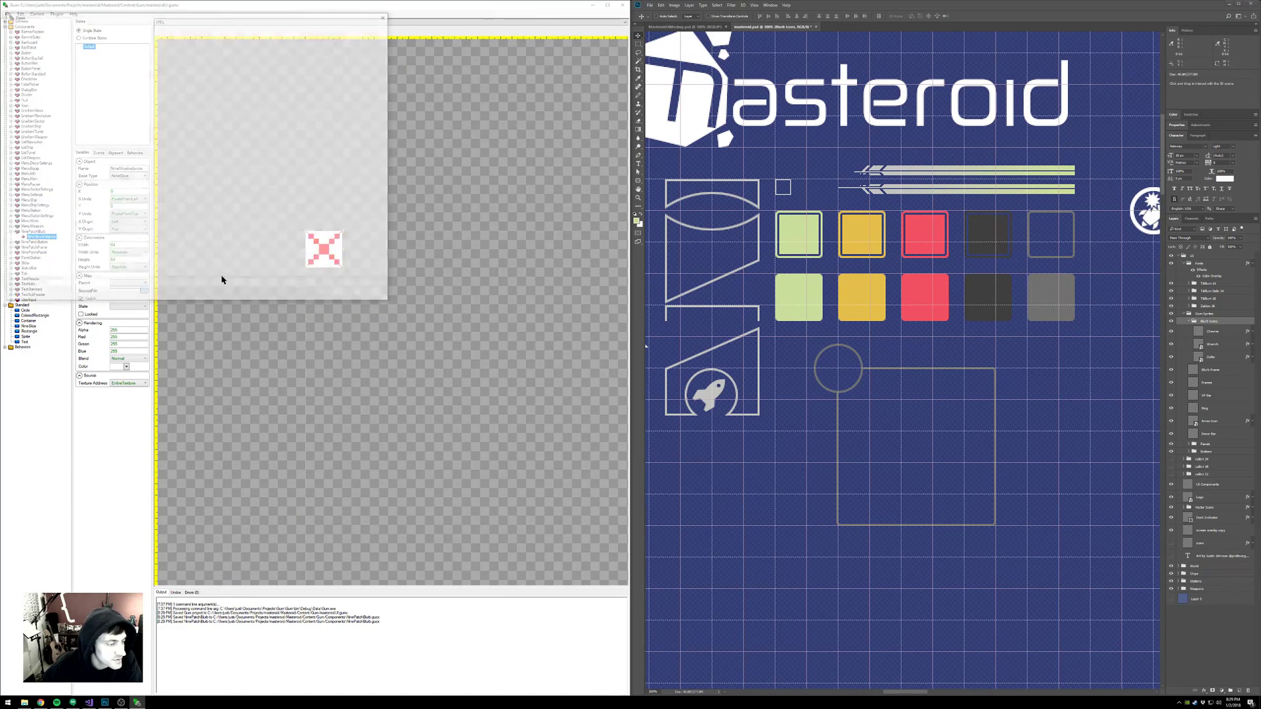
pyautogui.click(82, 117)
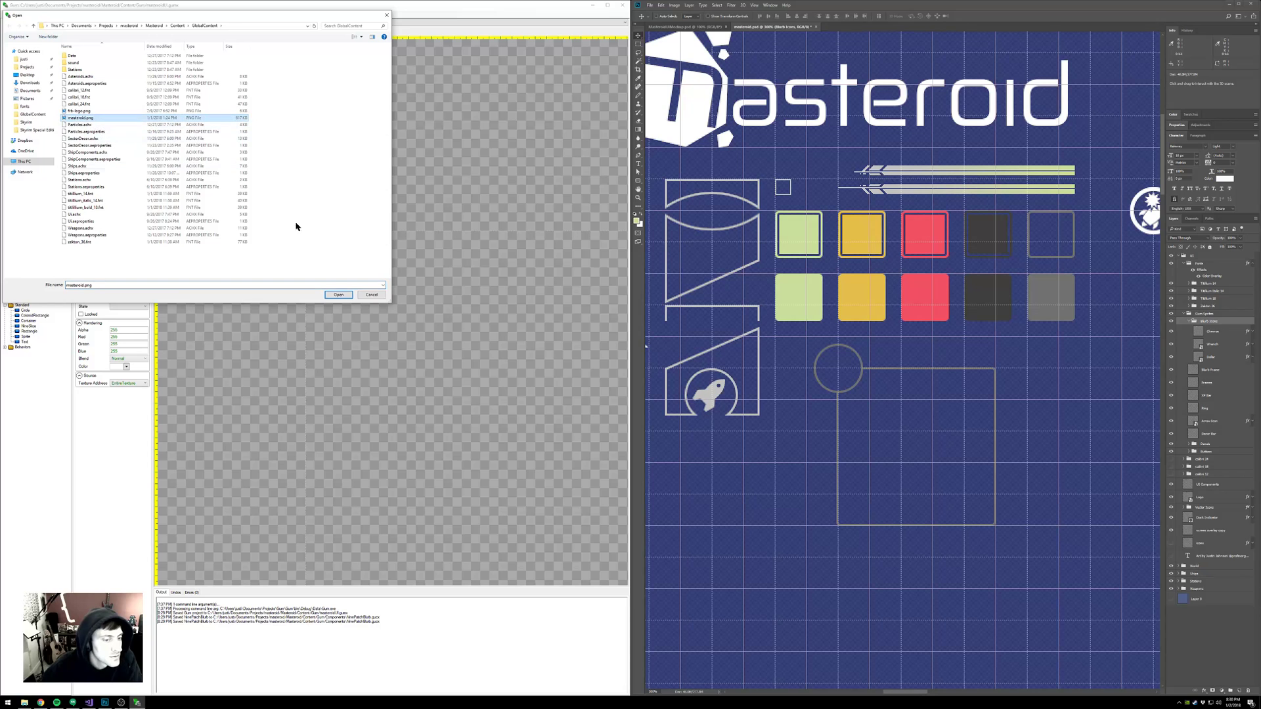
pyautogui.click(338, 294)
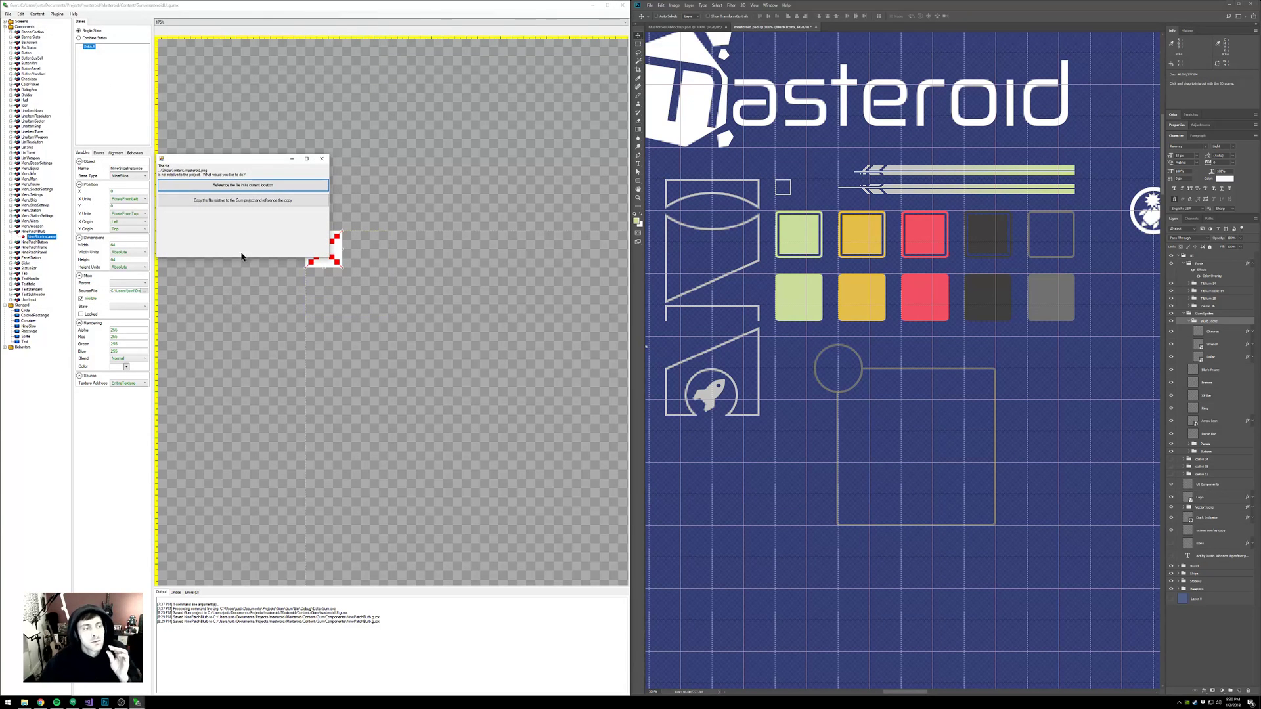
pyautogui.click(276, 187)
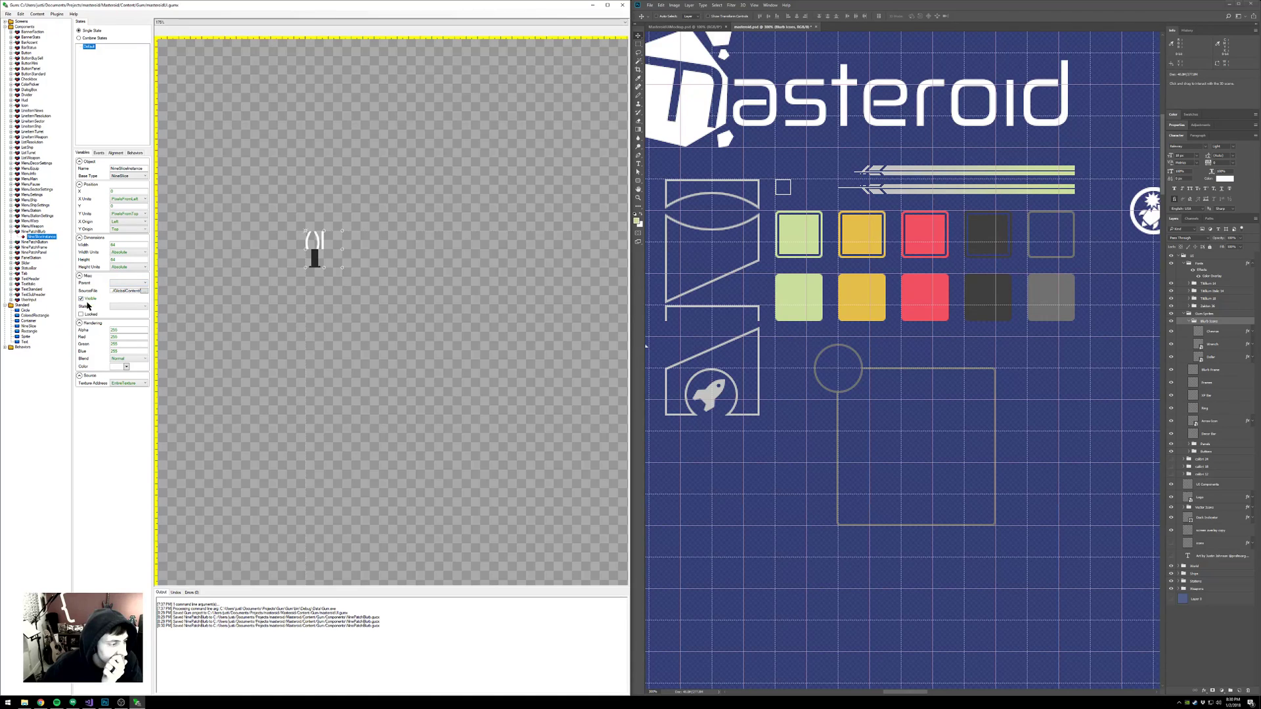
# - Set the NineSlice's texture address to Custom and enter the circle-and-frame graphic's texture top and left, with left at 1536
pyautogui.click(128, 385)
pyautogui.click(119, 396)
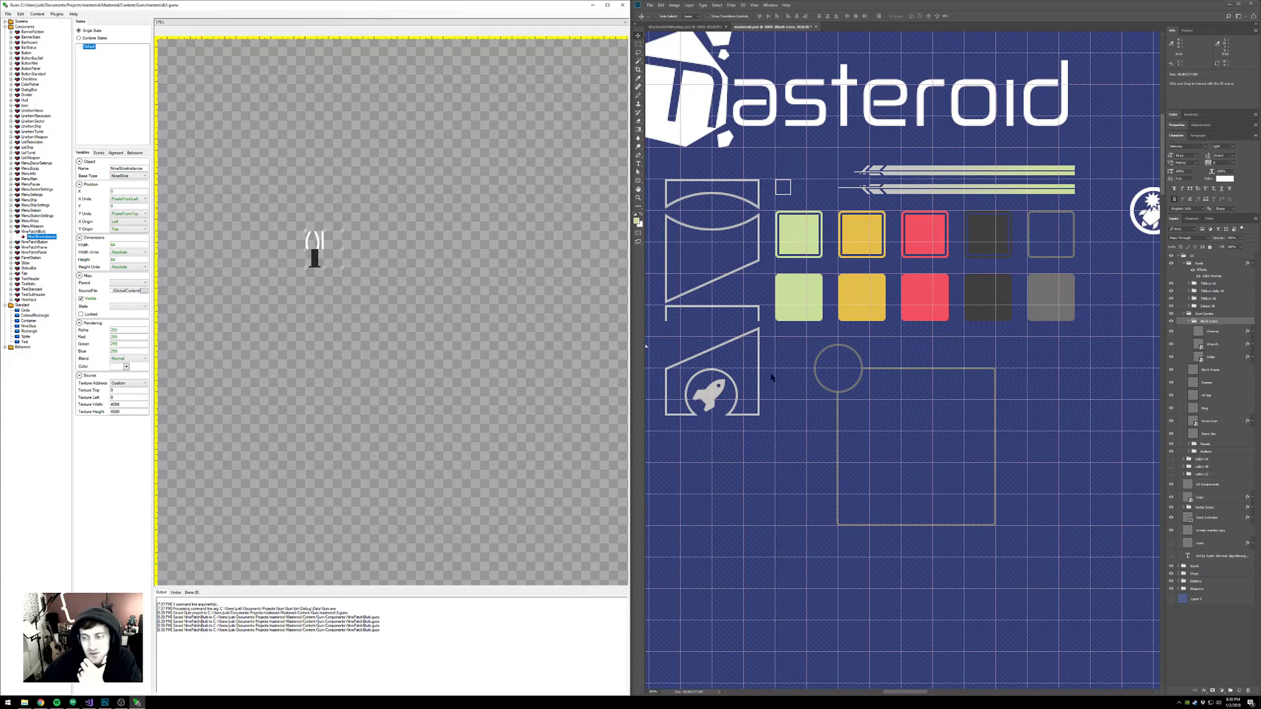
pyautogui.click(813, 351)
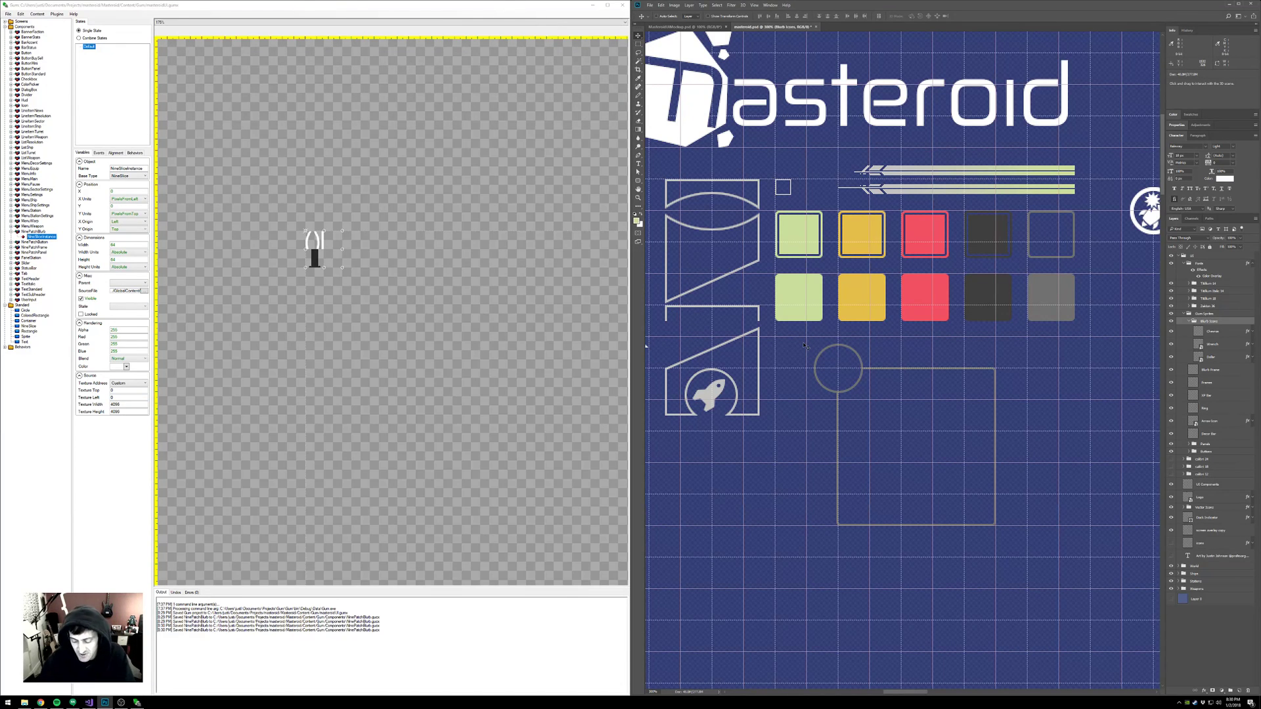
pyautogui.press('m')
pyautogui.hotkey('ctrl', '=')
pyautogui.hotkey('ctrl', '=')
pyautogui.hotkey('ctrl', '=')
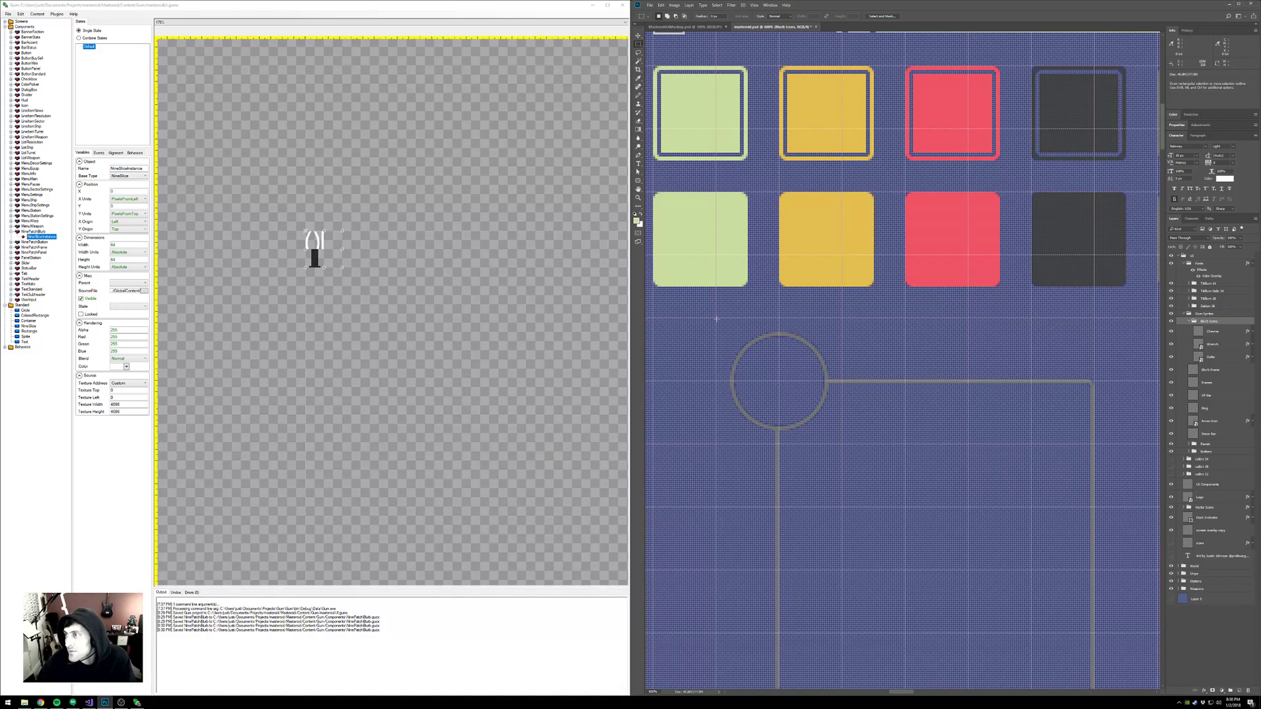
pyautogui.click(115, 390)
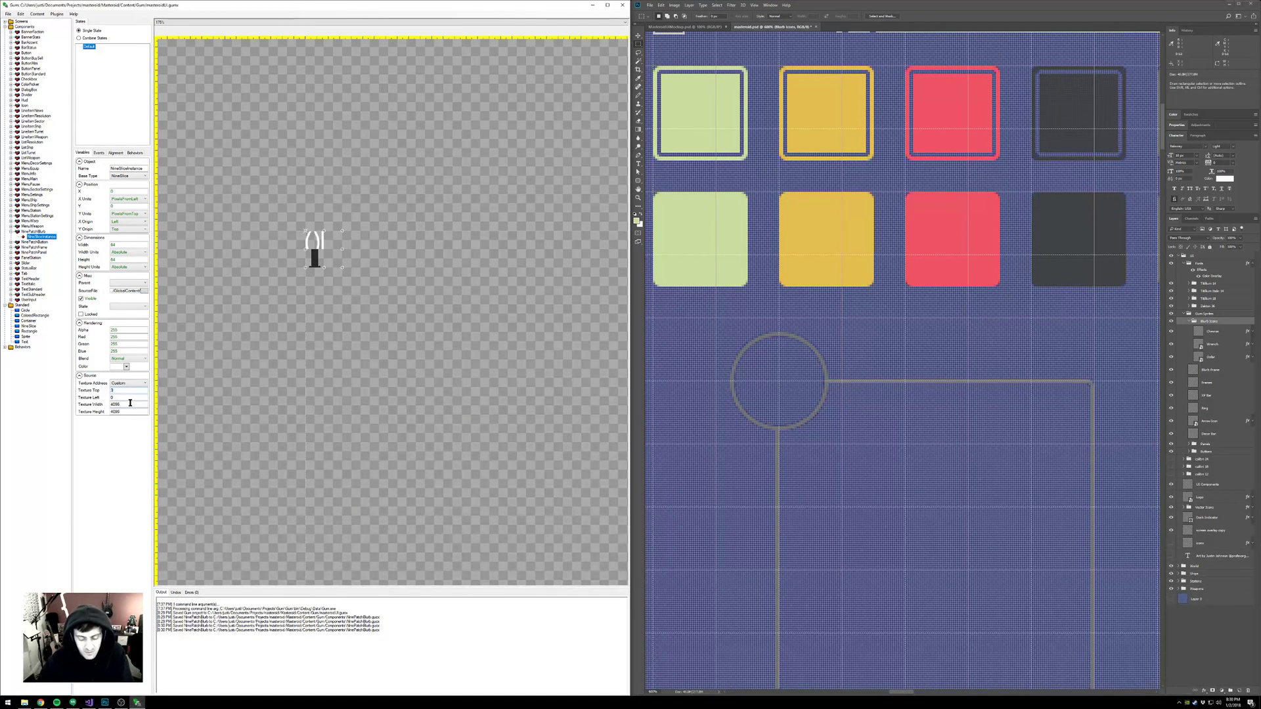
pyautogui.click(113, 398)
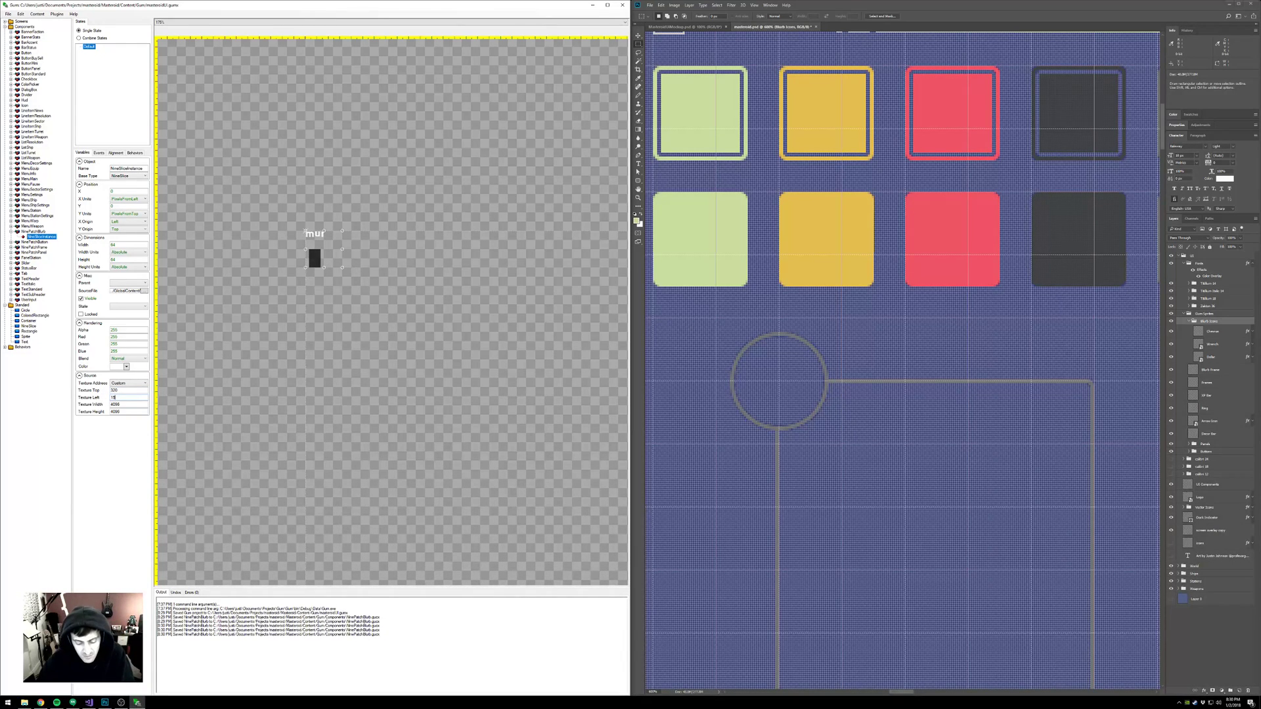
pyautogui.write('6')
pyautogui.press('Tab')
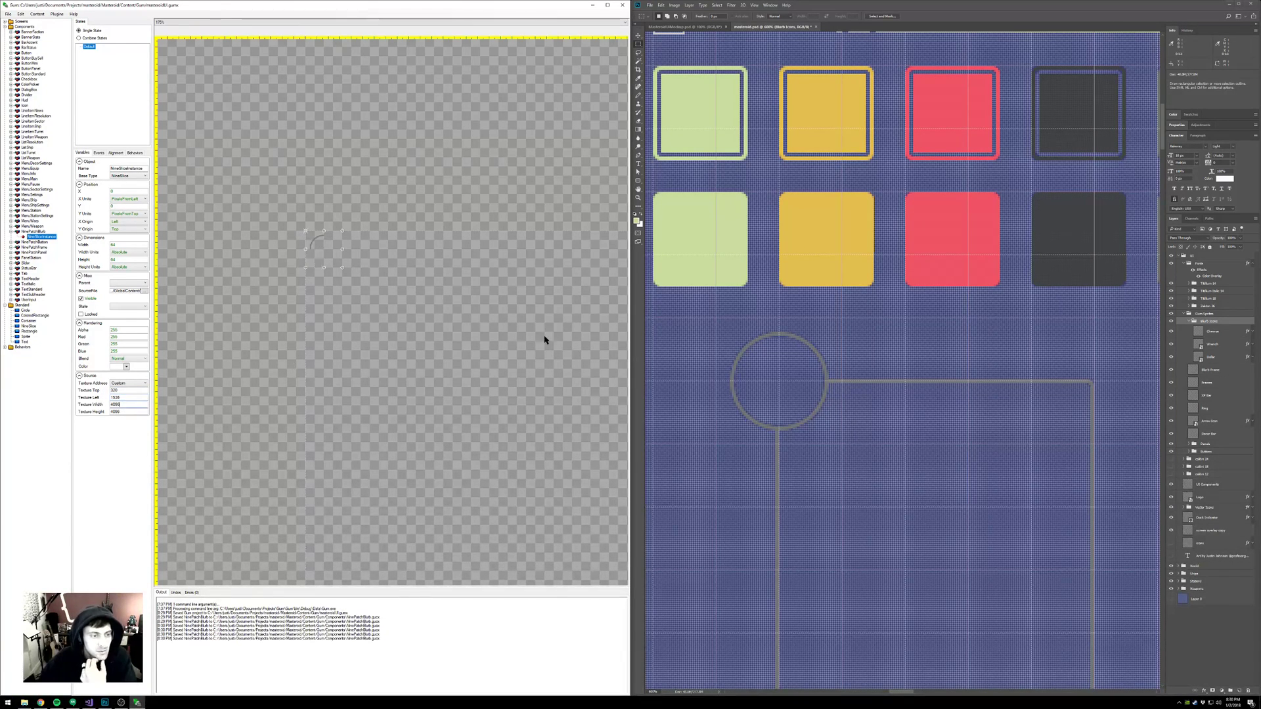
# - Measure the circle-and-frame graphic with a marquee in Photoshop and set the NineSlice's texture width and height to 192 in Gum
pyautogui.click(817, 360)
pyautogui.moveTo(938, 460); pyautogui.dragTo(896, 348)
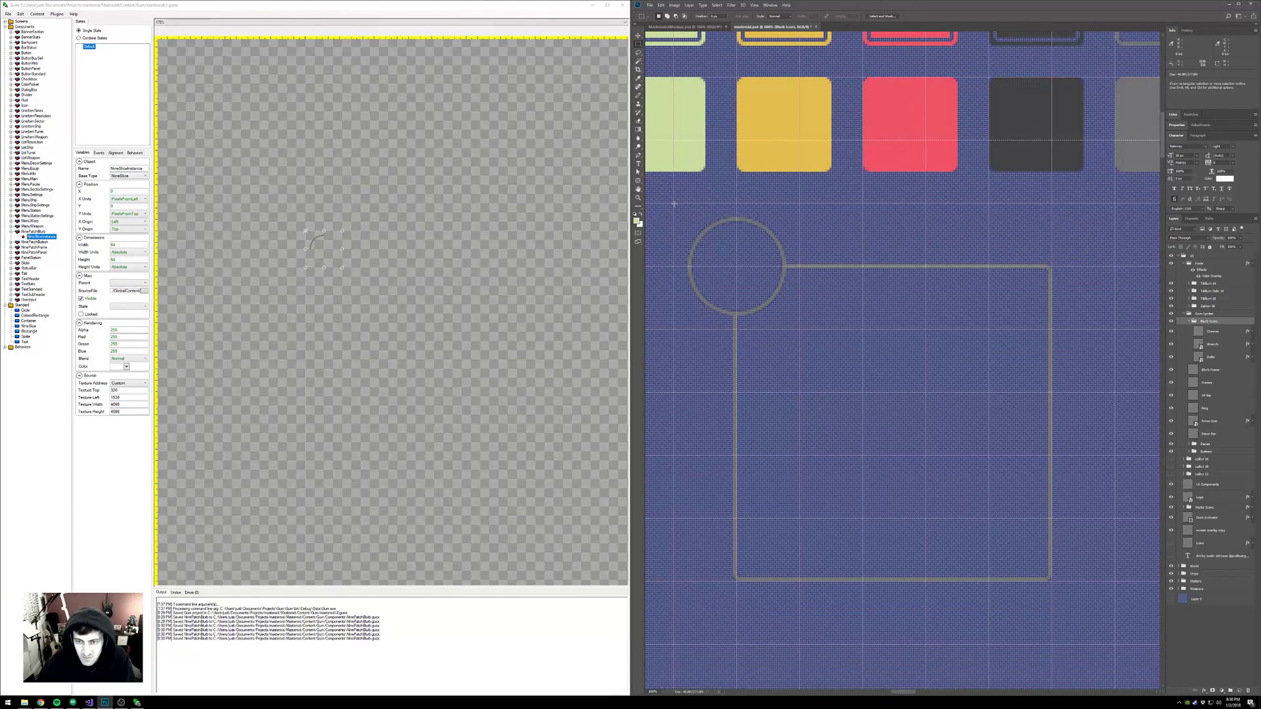
pyautogui.moveTo(673, 203); pyautogui.dragTo(1050, 580)
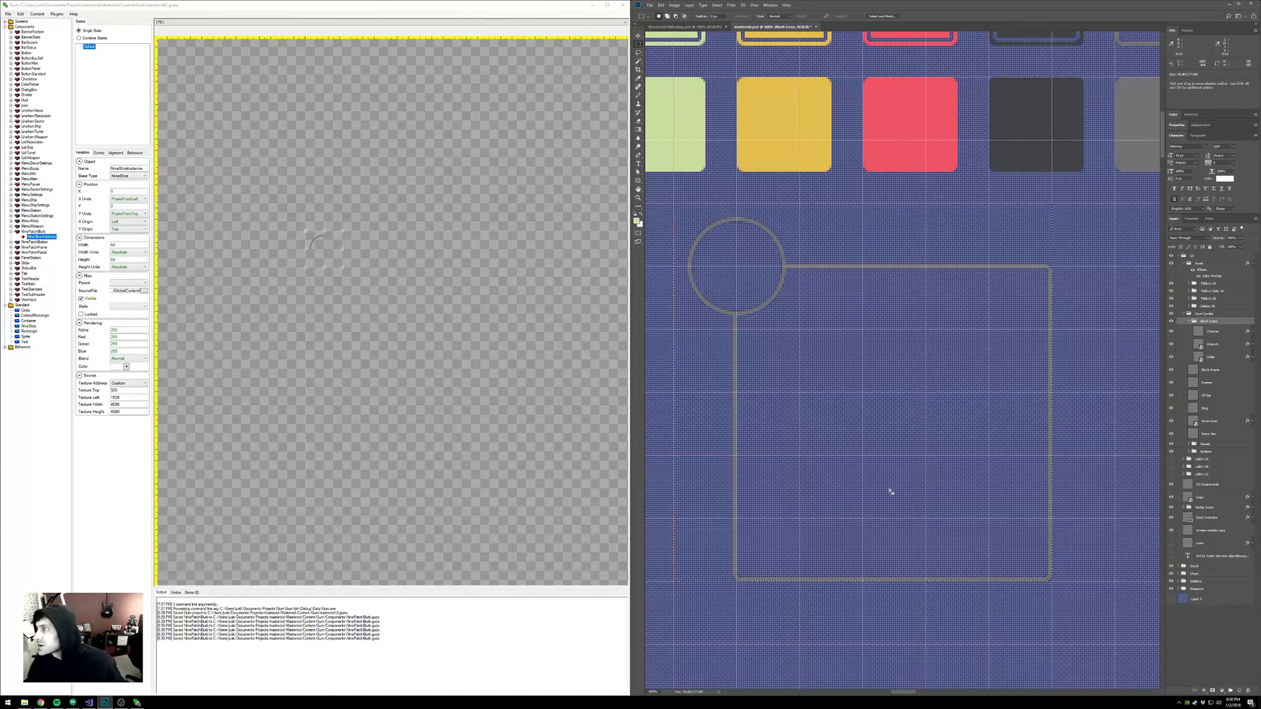
pyautogui.click(122, 405)
pyautogui.write('192')
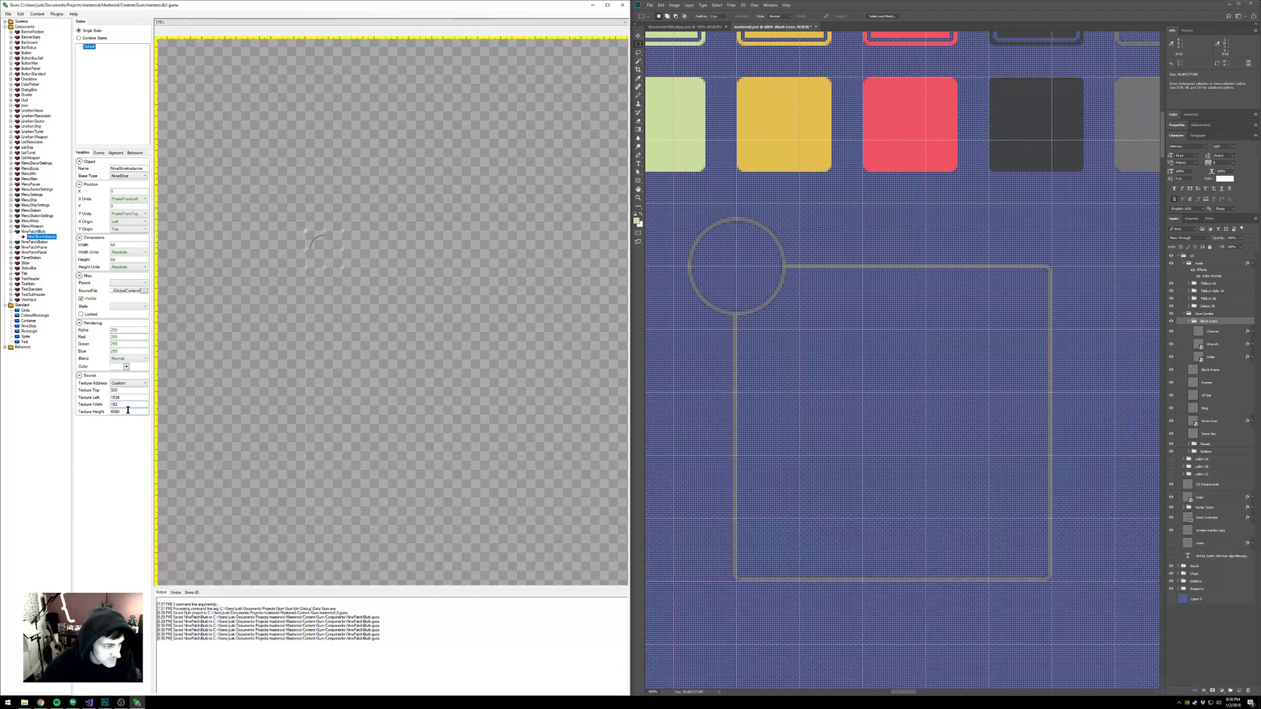
pyautogui.click(128, 411)
pyautogui.write('192')
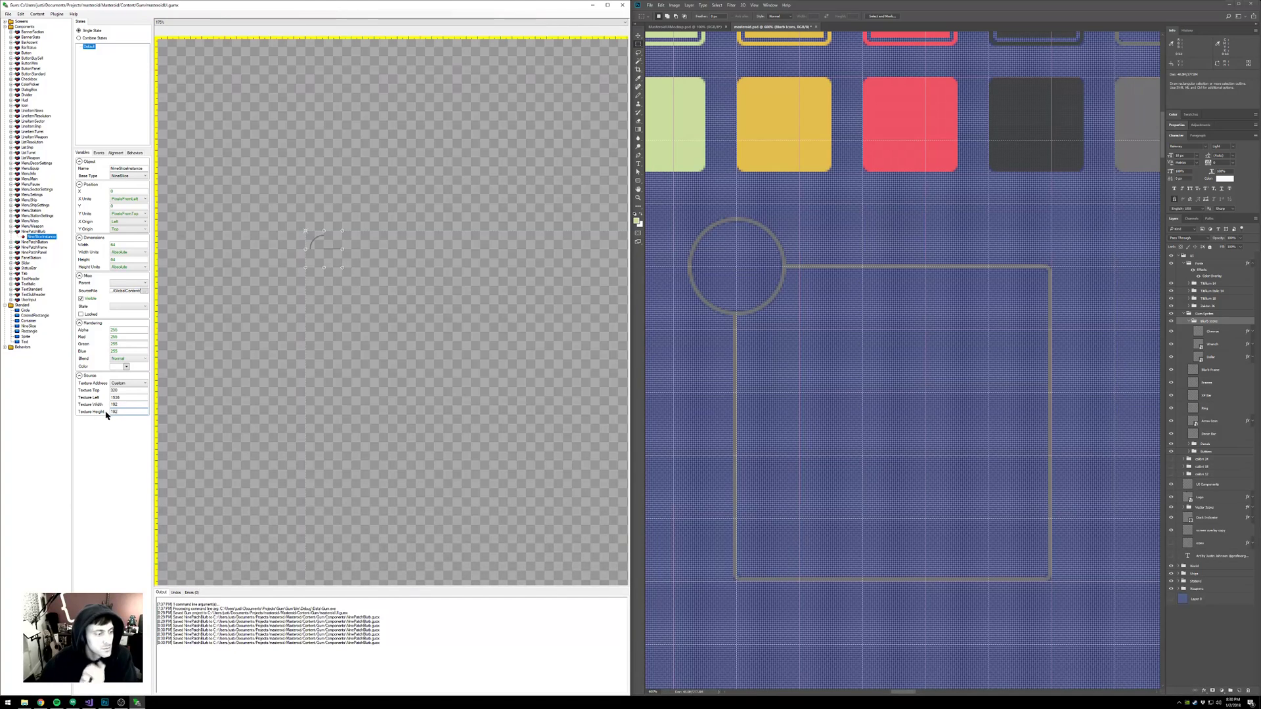
pyautogui.click(124, 398)
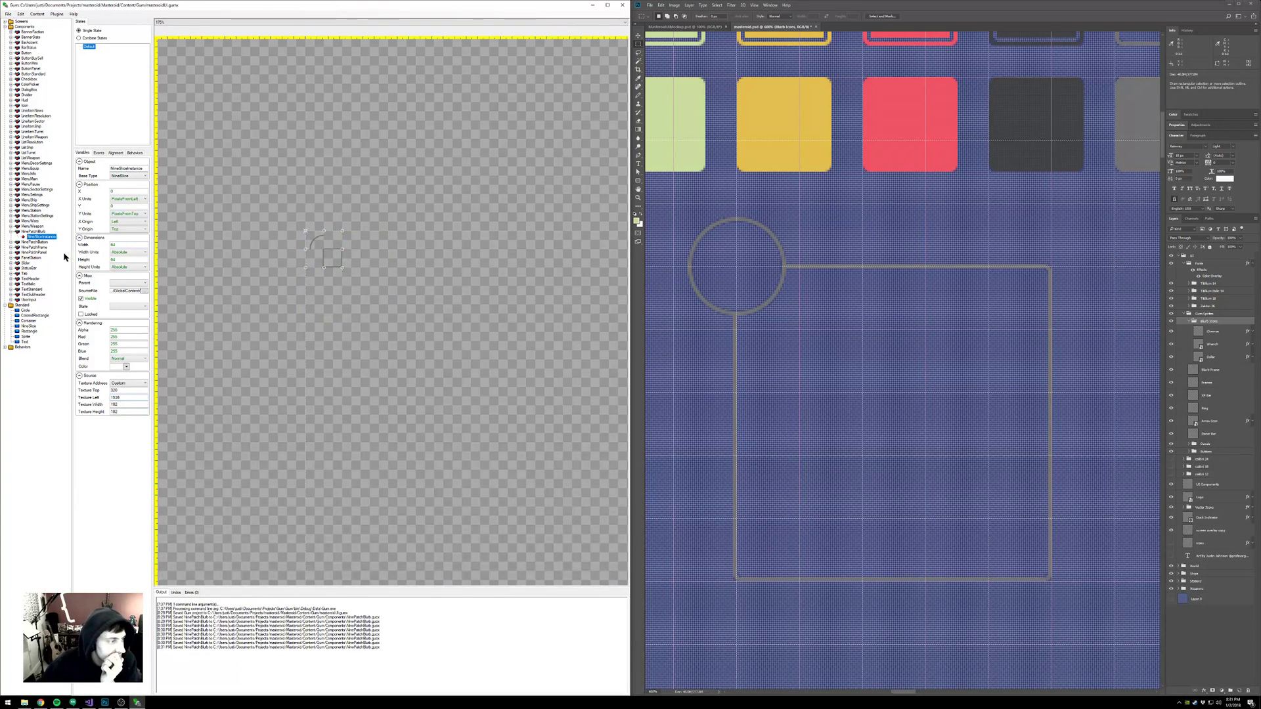
# - Set the NinePatchBlurb component's width and height to 300
pyautogui.click(33, 232)
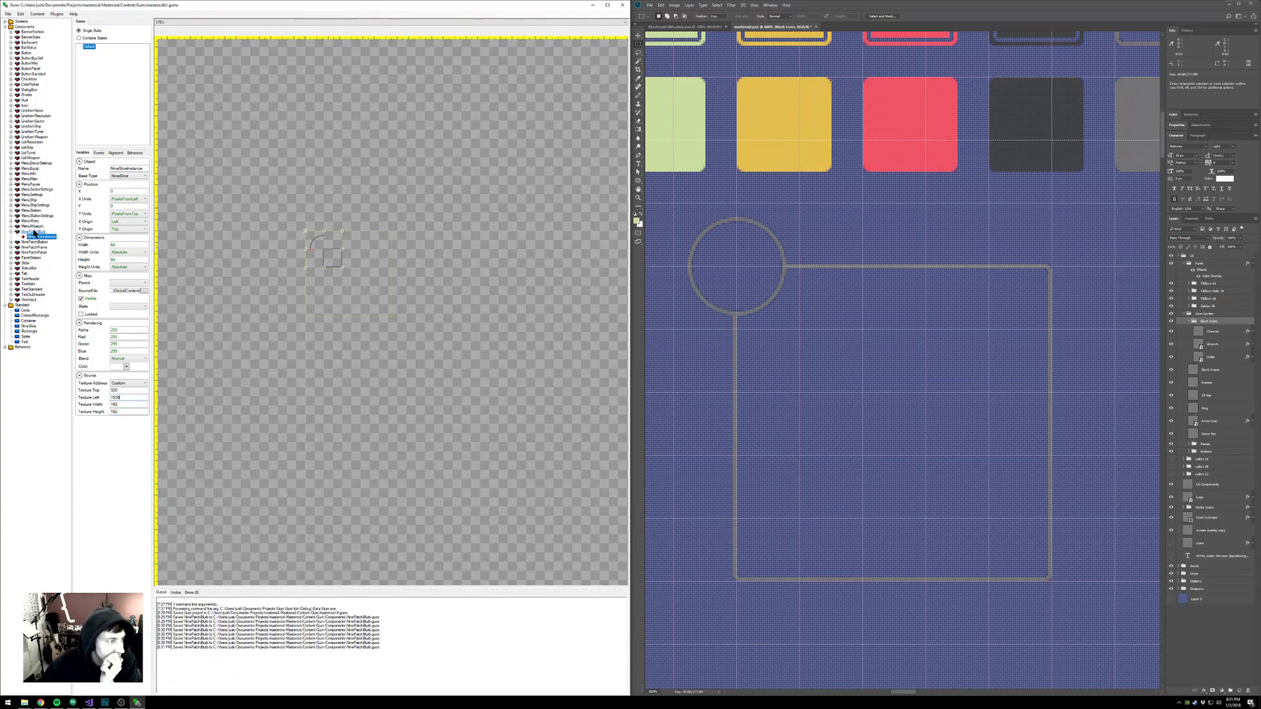
pyautogui.click(134, 253)
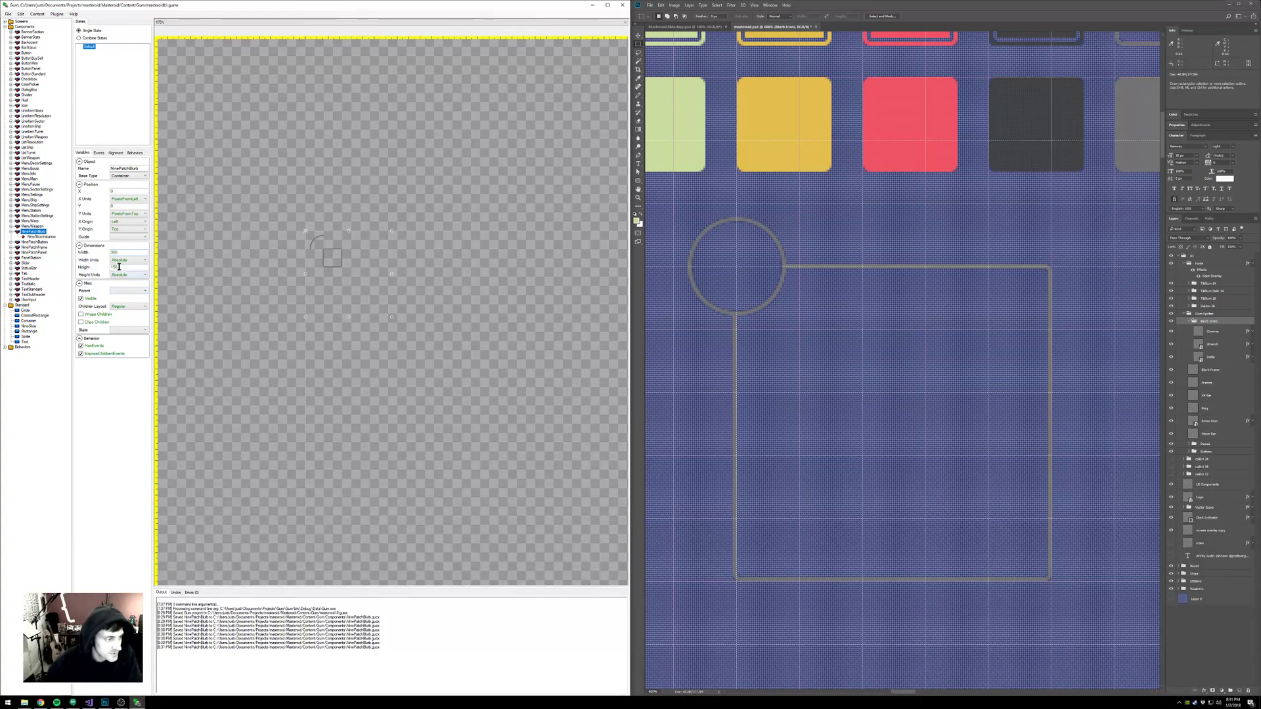
pyautogui.click(126, 269)
pyautogui.write('300')
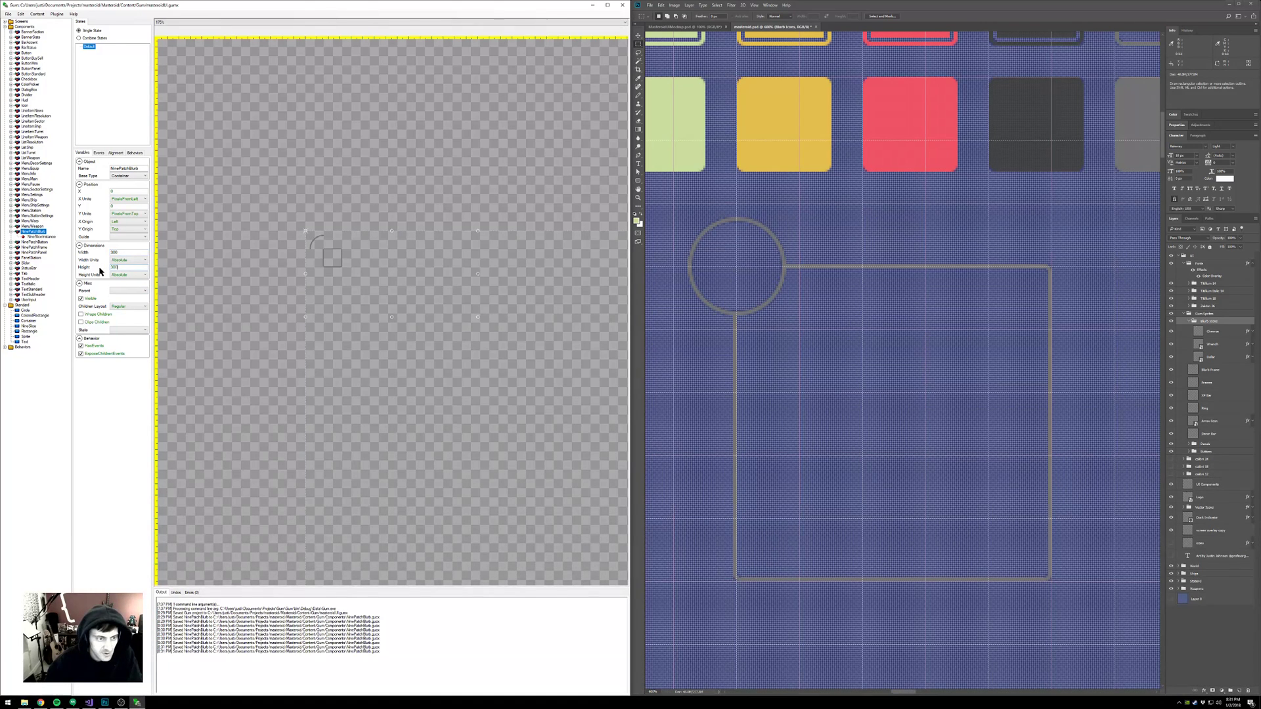
pyautogui.click(125, 260)
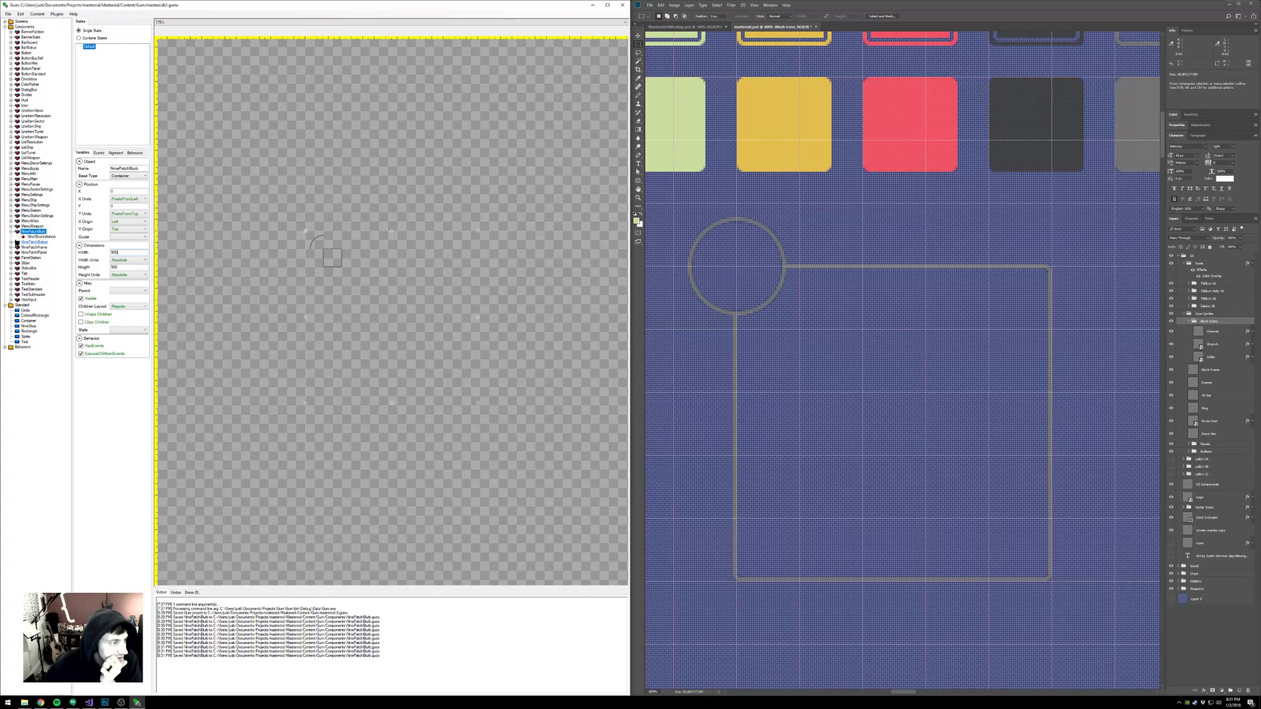
# - Dock the NineSlice to fill the NinePatchBlurb component and check how the circle-and-frame graphic stretches
pyautogui.click(41, 236)
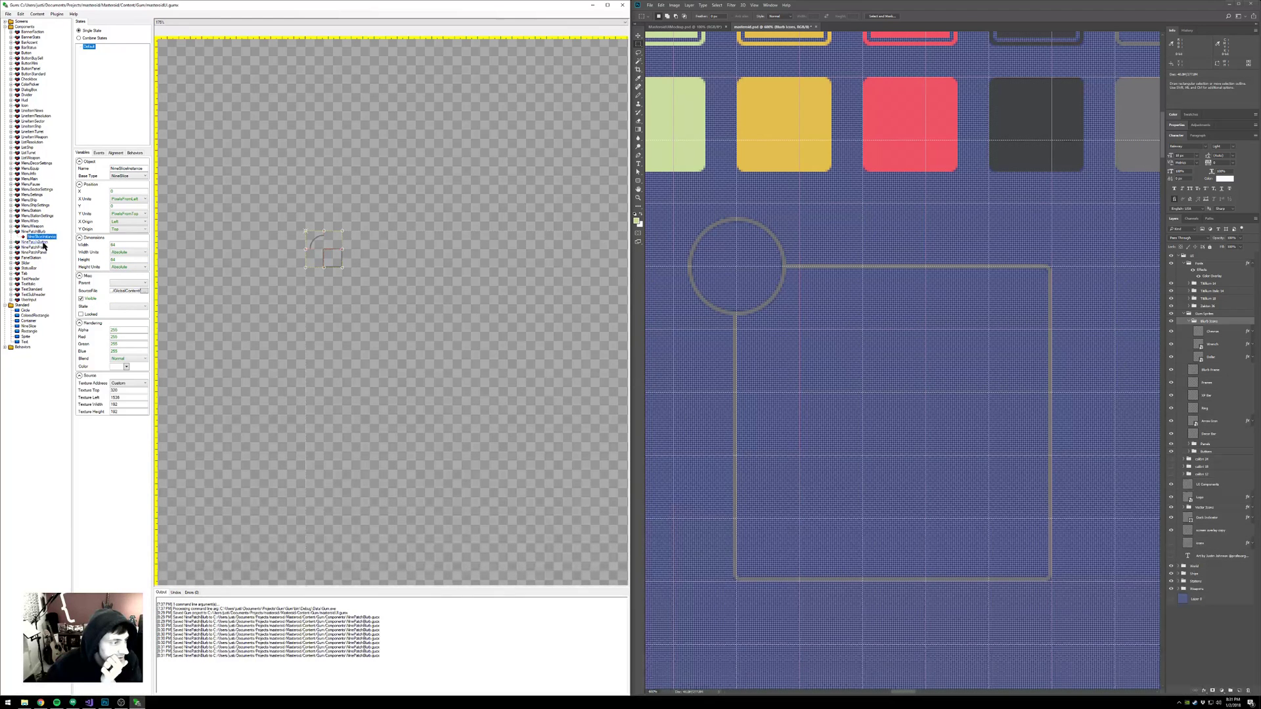
pyautogui.click(116, 153)
pyautogui.click(96, 231)
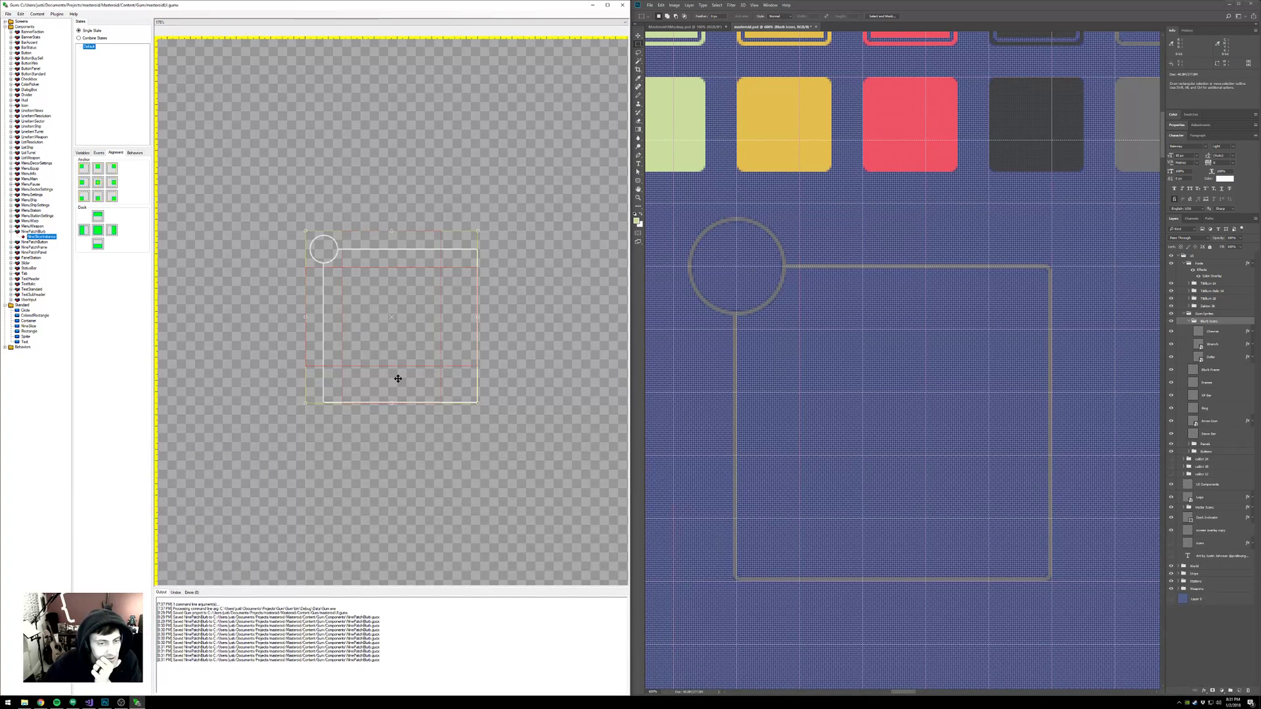
pyautogui.scroll(4, 395, 368)
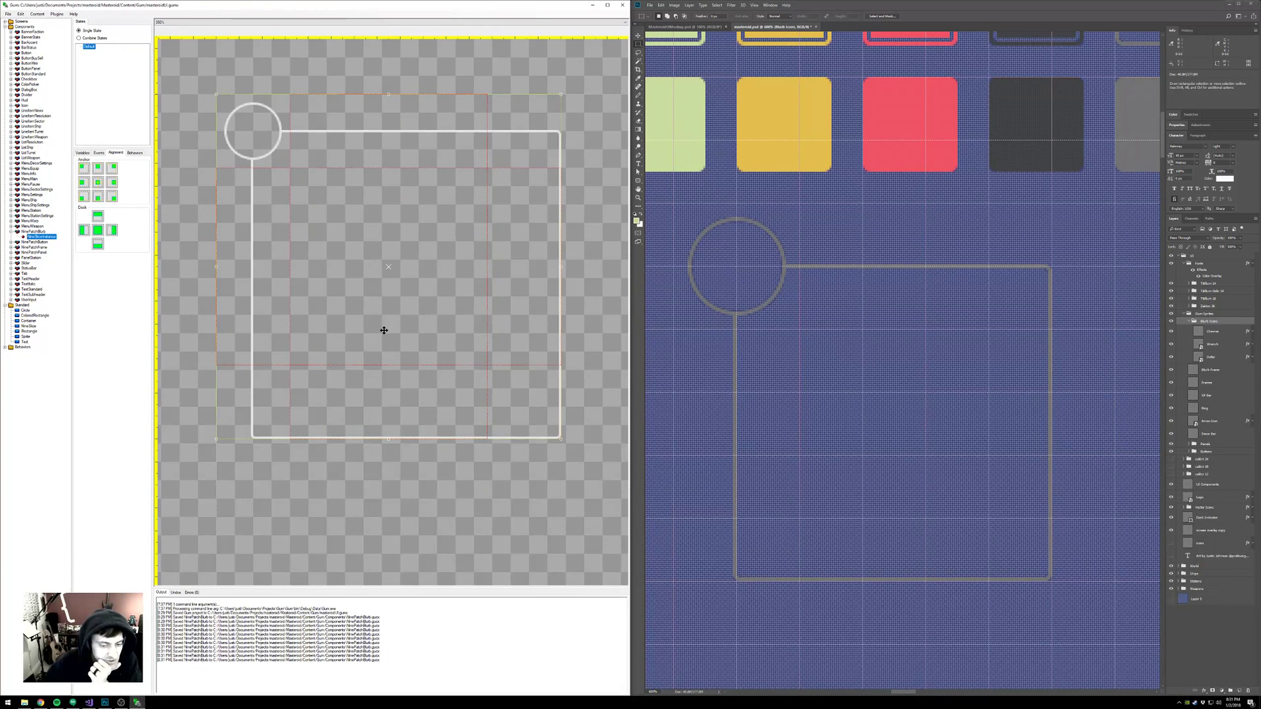
pyautogui.scroll(-1, 383, 330)
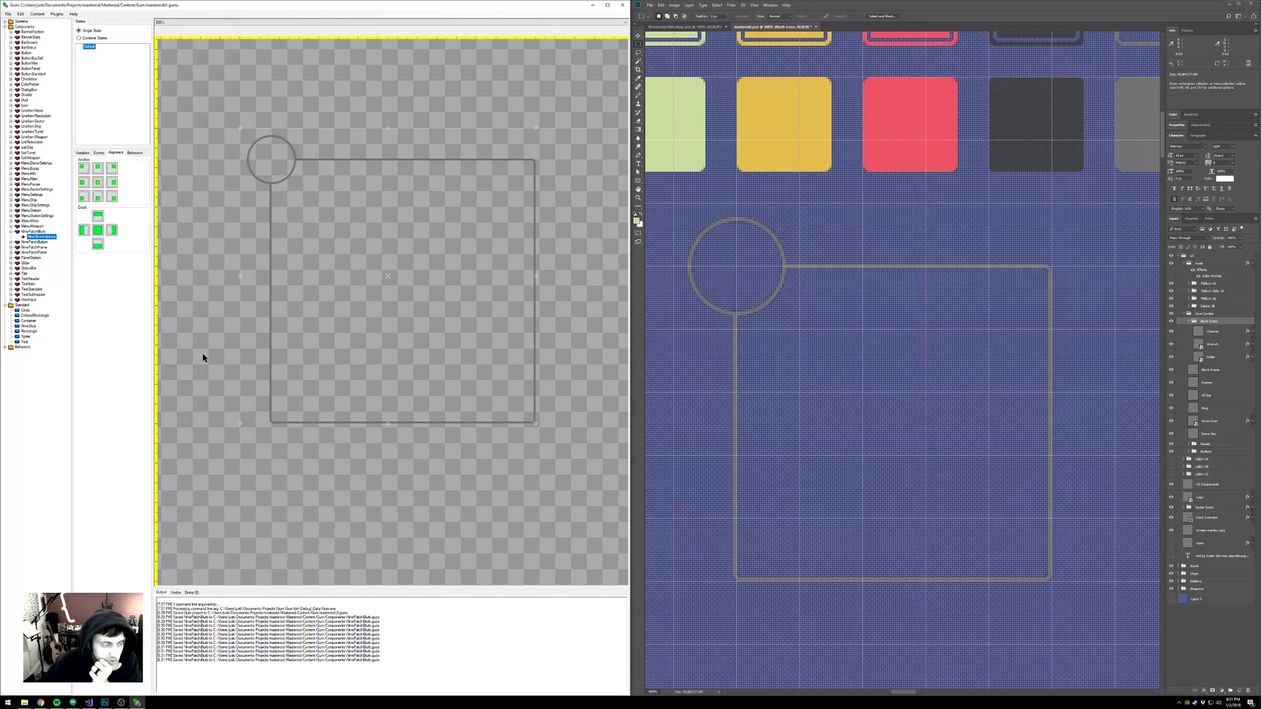
pyautogui.scroll(-3, 203, 357)
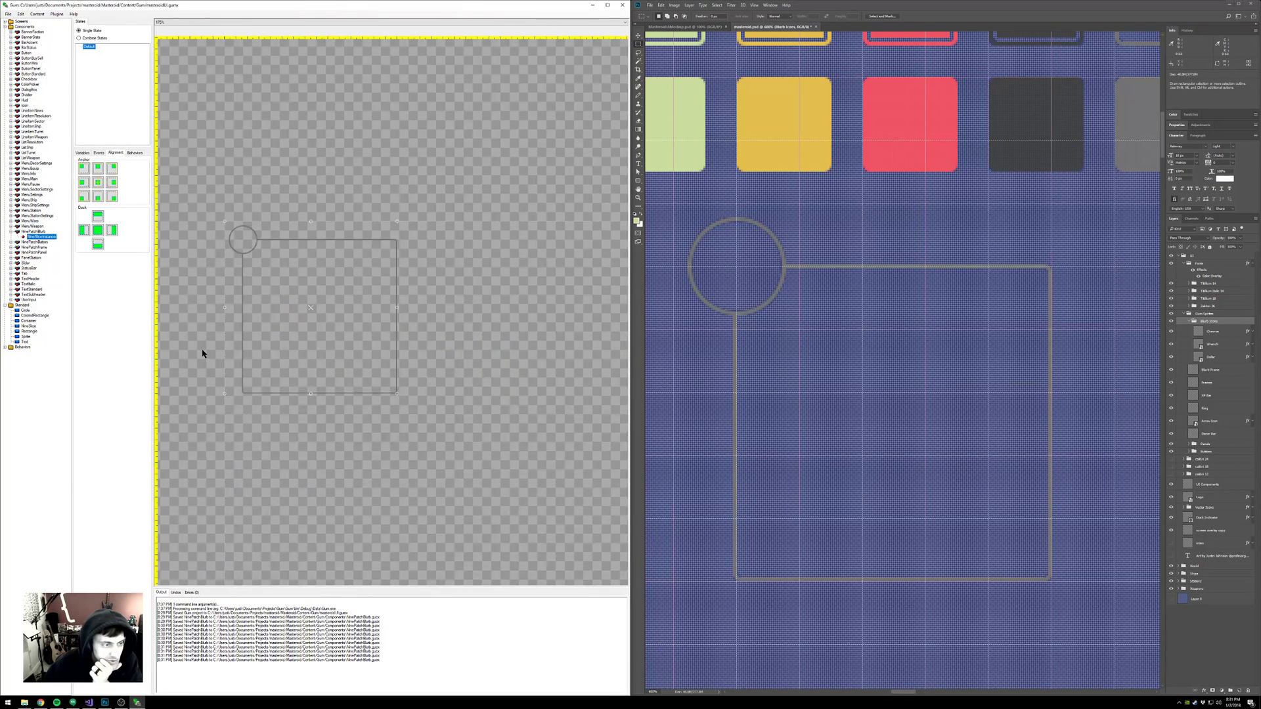
# - Create a new component named Blurb and add a NinePatchBlurb instance to it
pyautogui.click(11, 231)
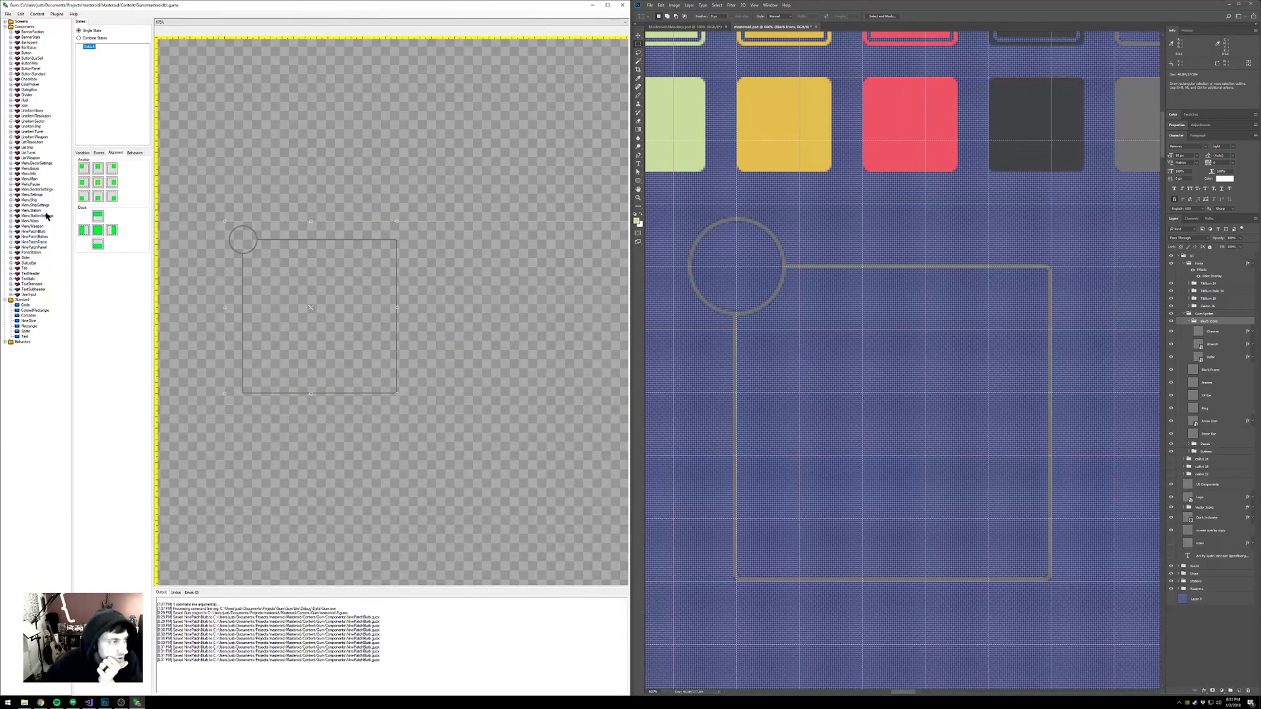
pyautogui.moveTo(248, 204); pyautogui.dragTo(281, 219)
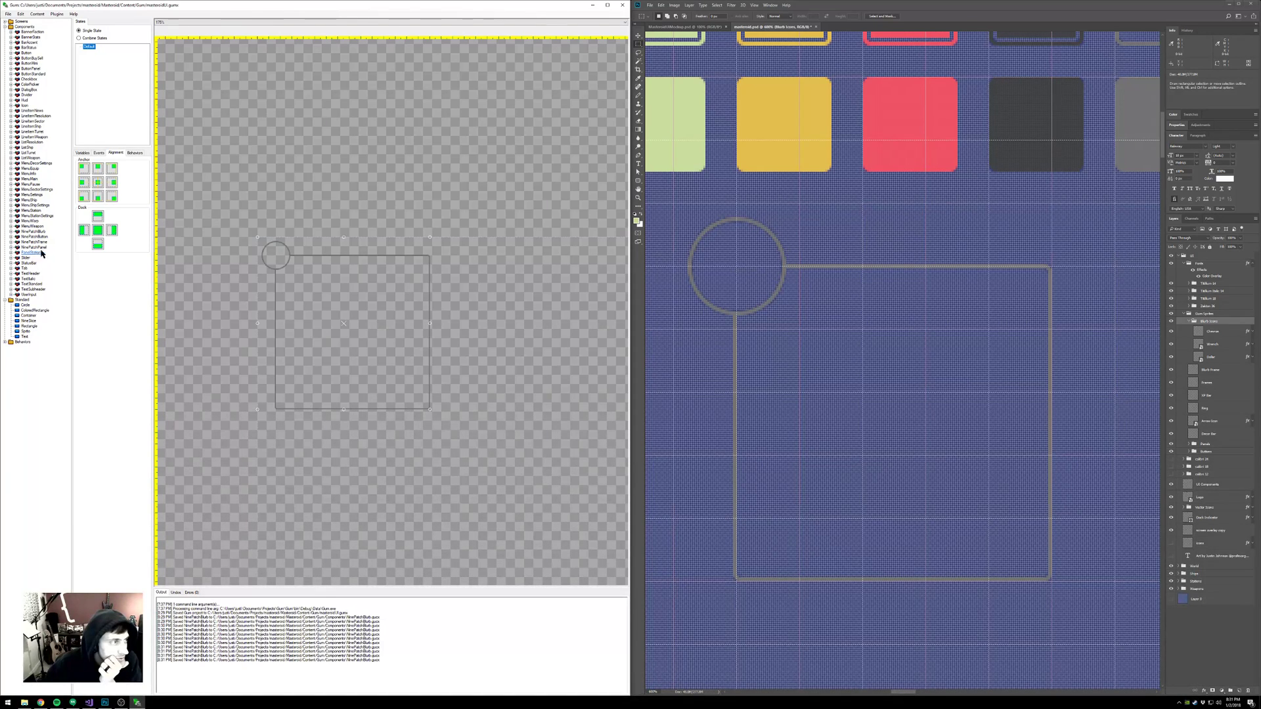
pyautogui.rightClick(29, 29)
pyautogui.click(40, 32)
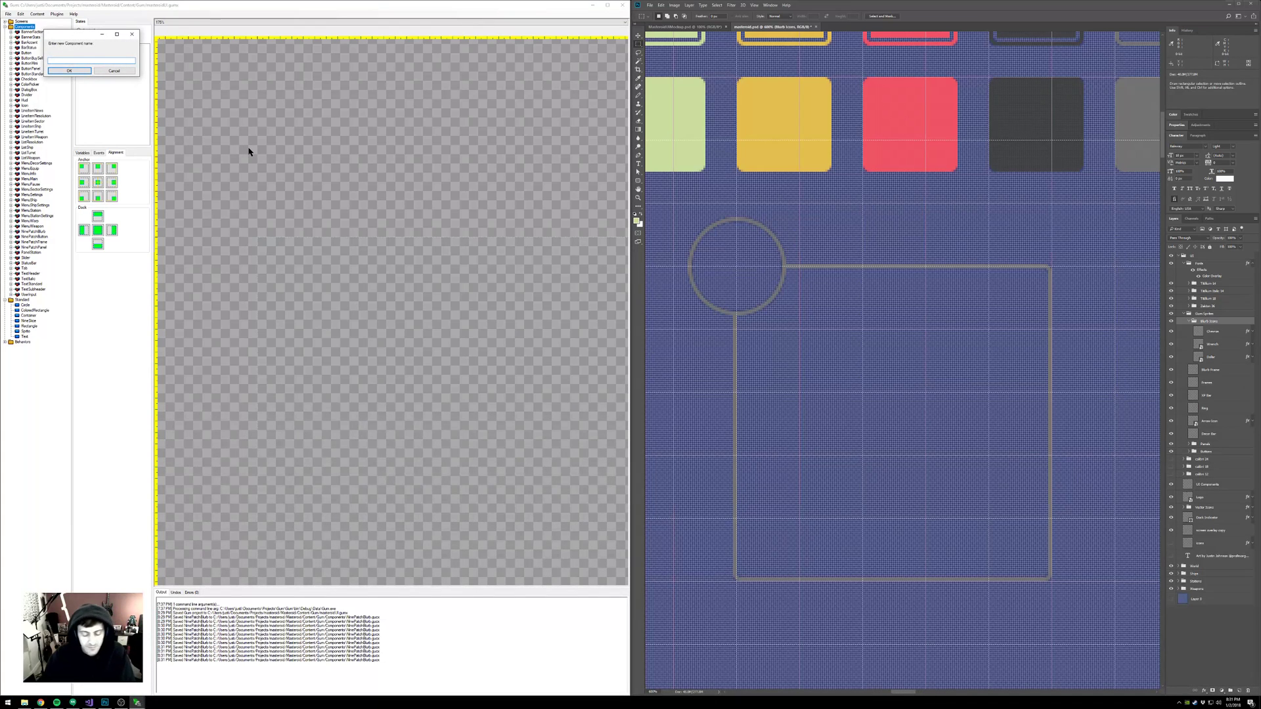
pyautogui.write('Blurb')
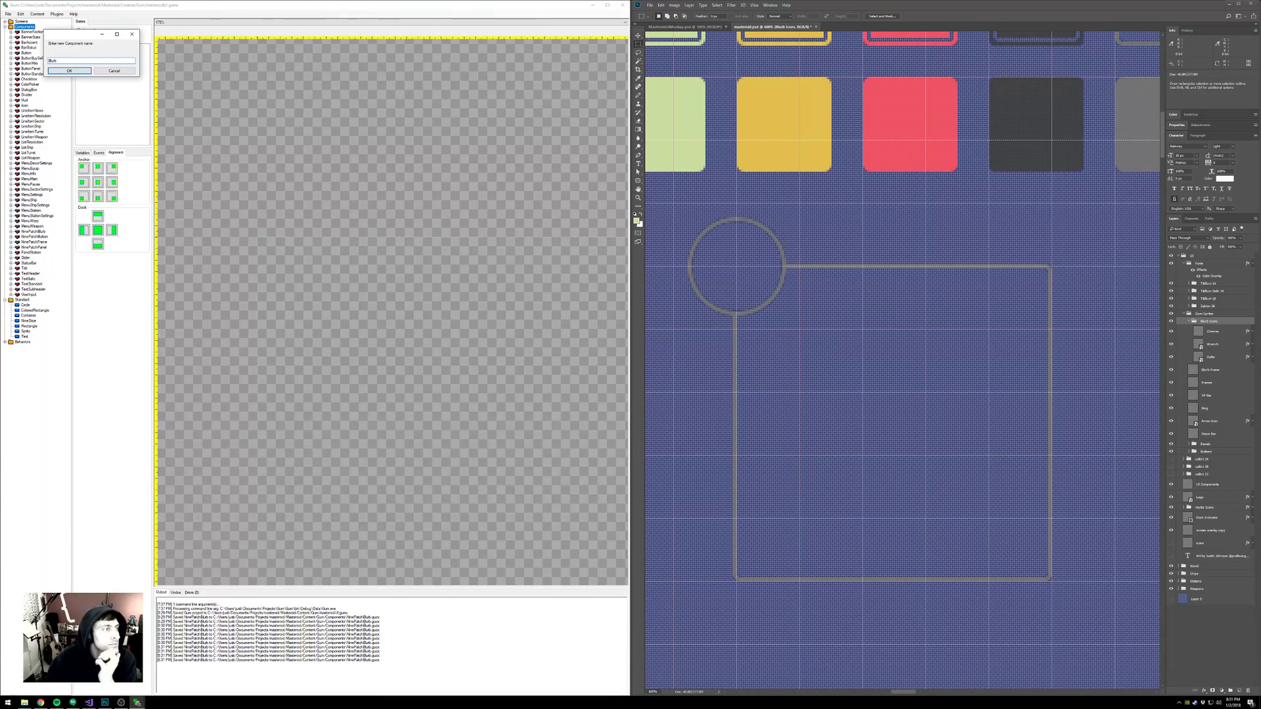
pyautogui.press('Return')
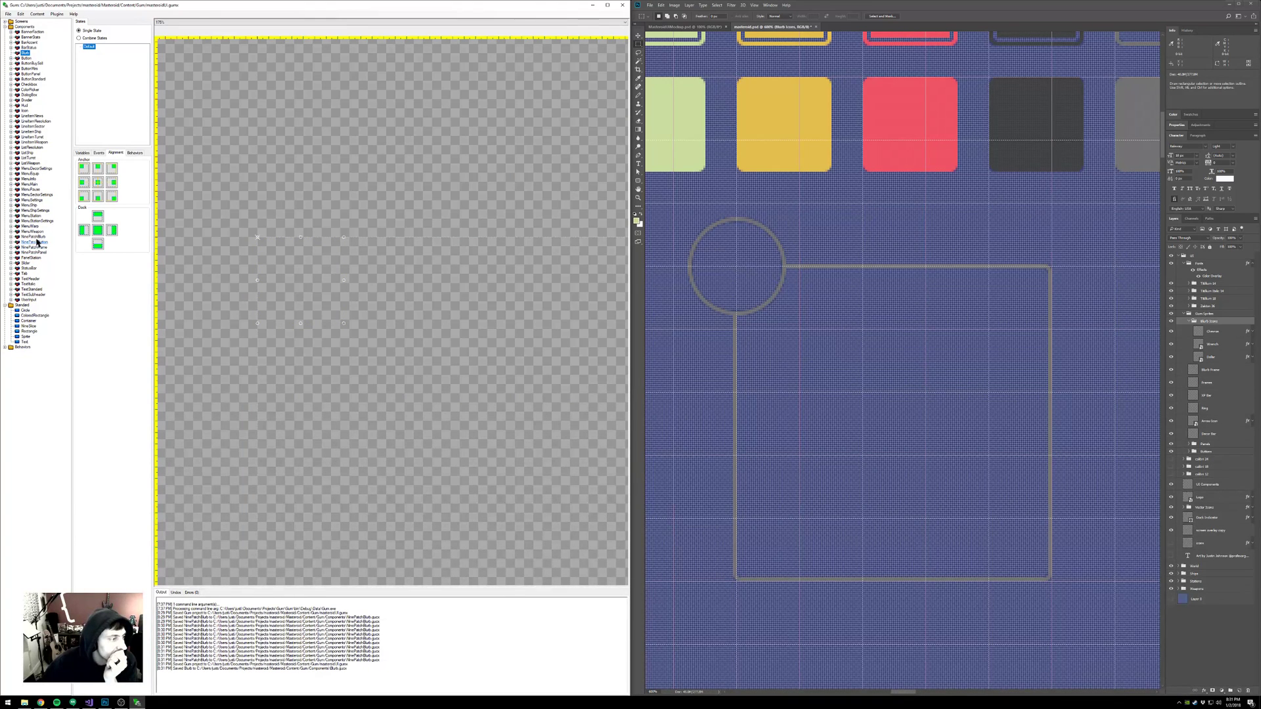
pyautogui.click(36, 237)
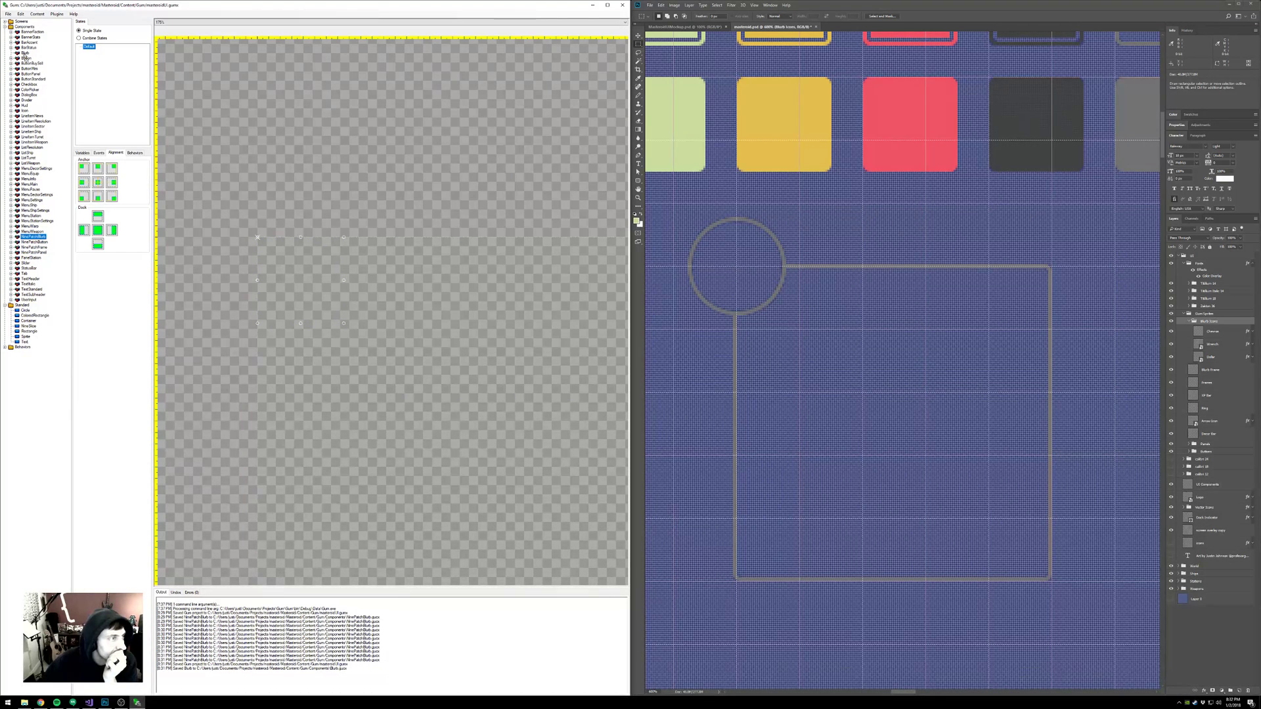
pyautogui.moveTo(24, 55); pyautogui.dragTo(25, 54)
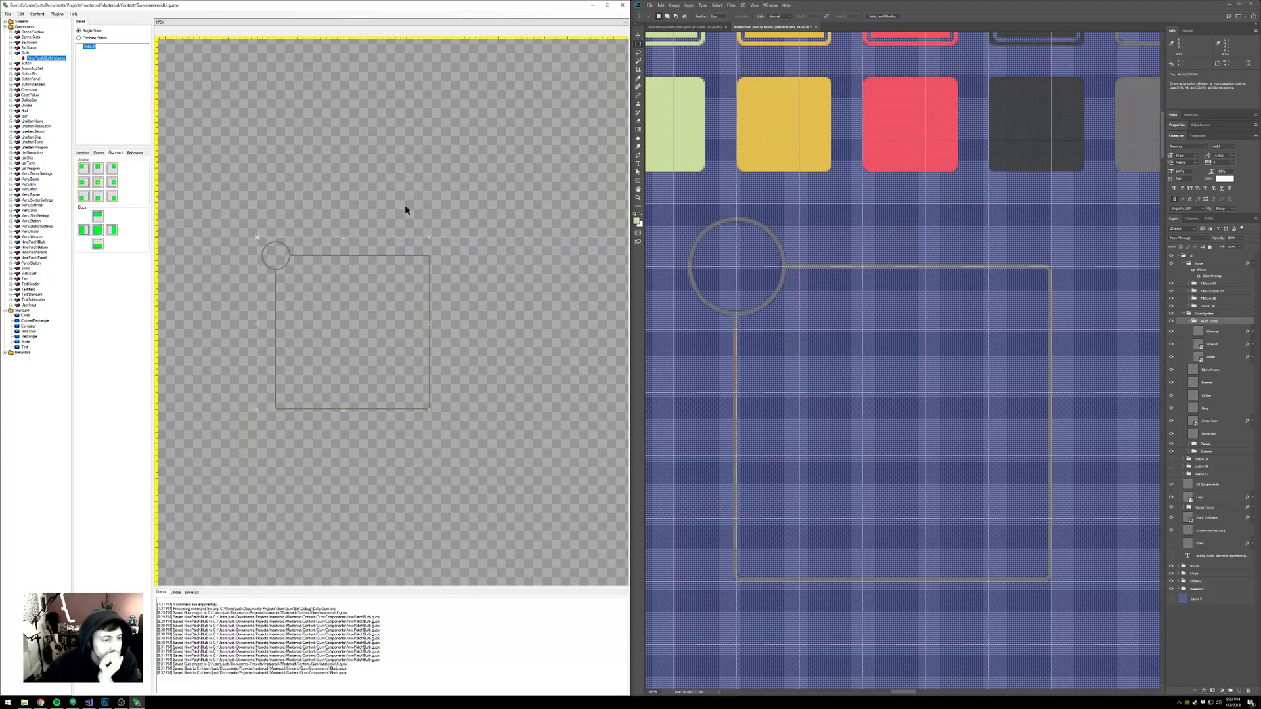
# - Switch to the station menu mockup in Photoshop and zoom in on the Faction Mission Status block
pyautogui.click(683, 26)
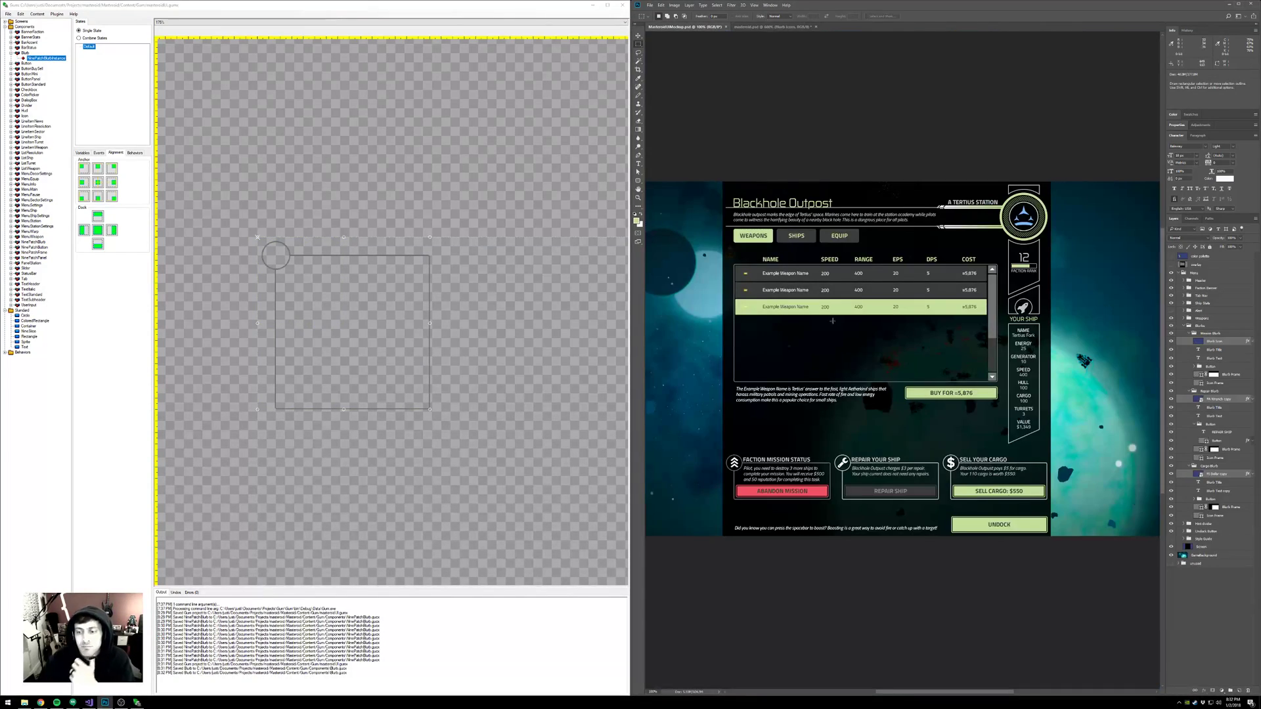
pyautogui.hotkey('ctrl', '+')
pyautogui.hotkey('ctrl', '+')
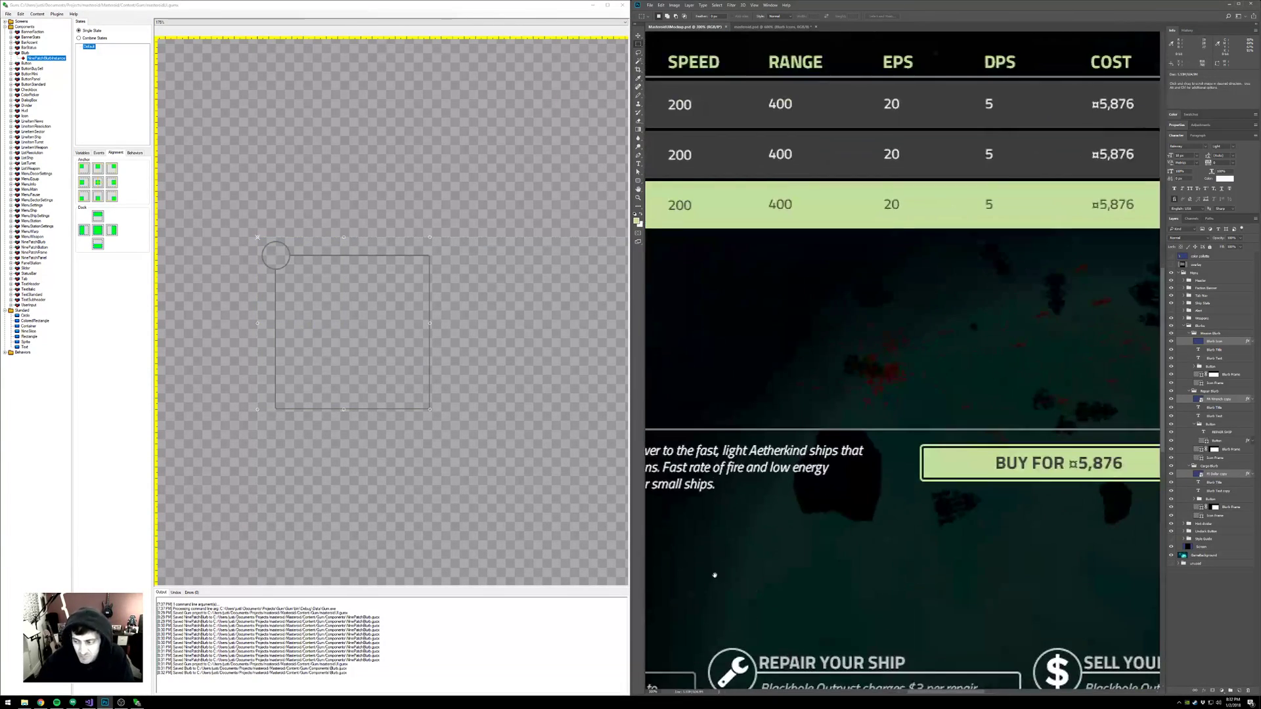
pyautogui.moveTo(715, 574); pyautogui.dragTo(906, 407)
pyautogui.moveTo(774, 553); pyautogui.dragTo(890, 493)
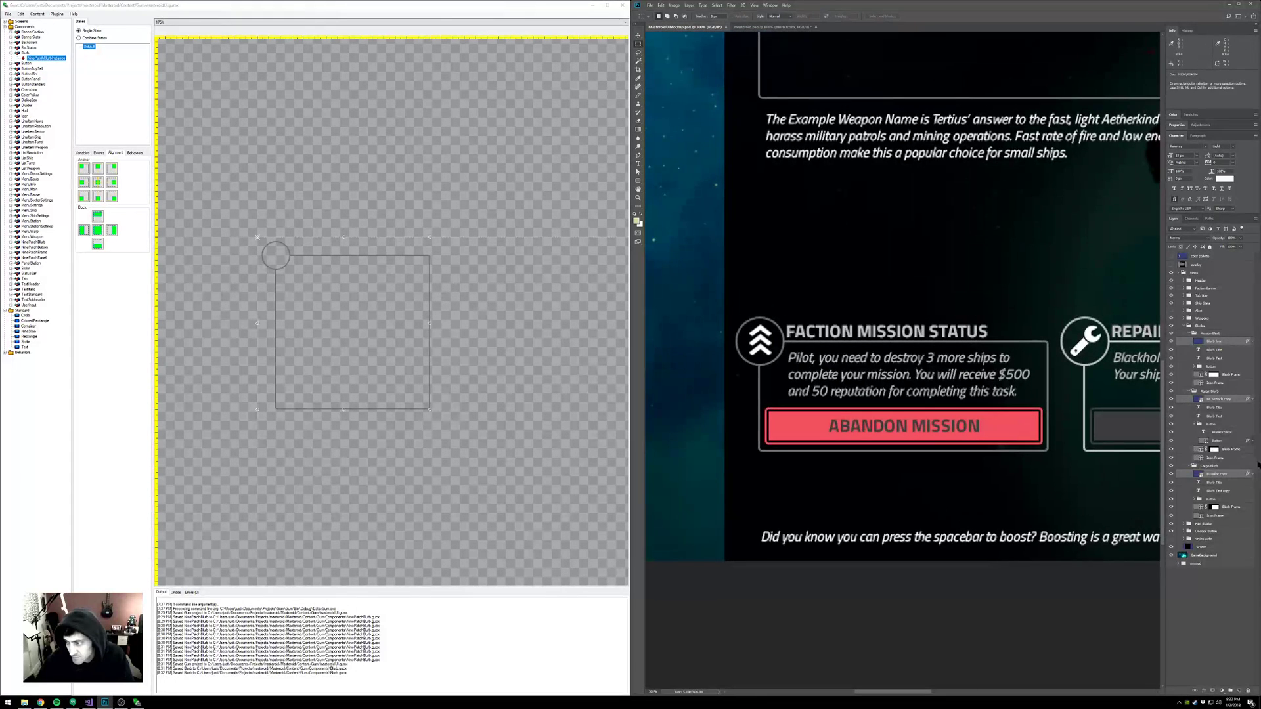
# - Identify the information block layer groups by toggling their visibility, and collapse the repair and cargo block groups
pyautogui.click(1214, 466)
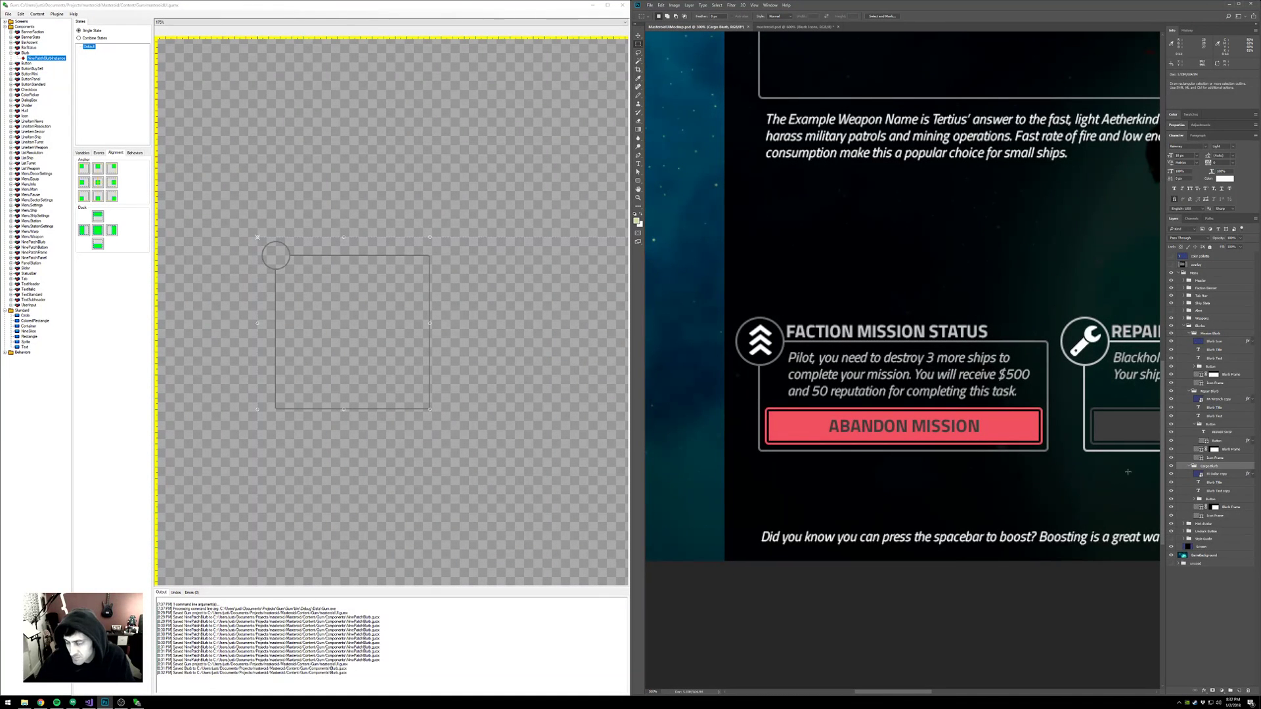
pyautogui.click(1171, 392)
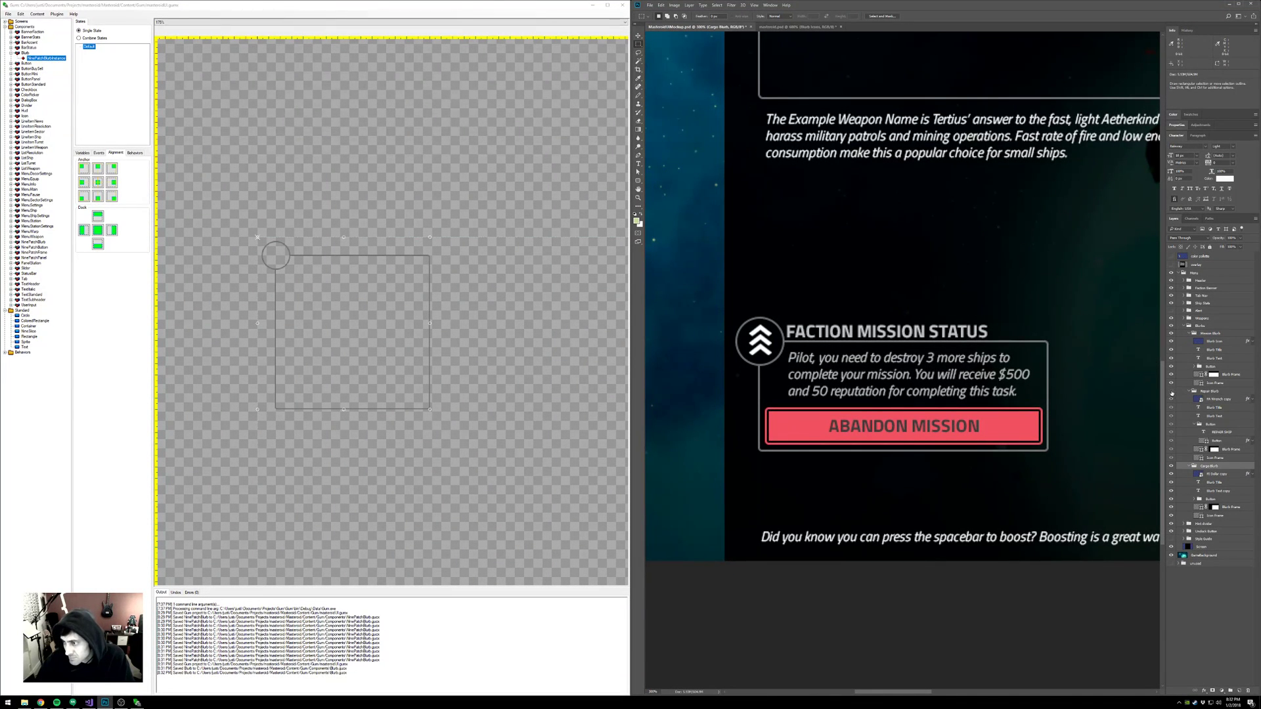
pyautogui.click(1171, 391)
pyautogui.click(1190, 391)
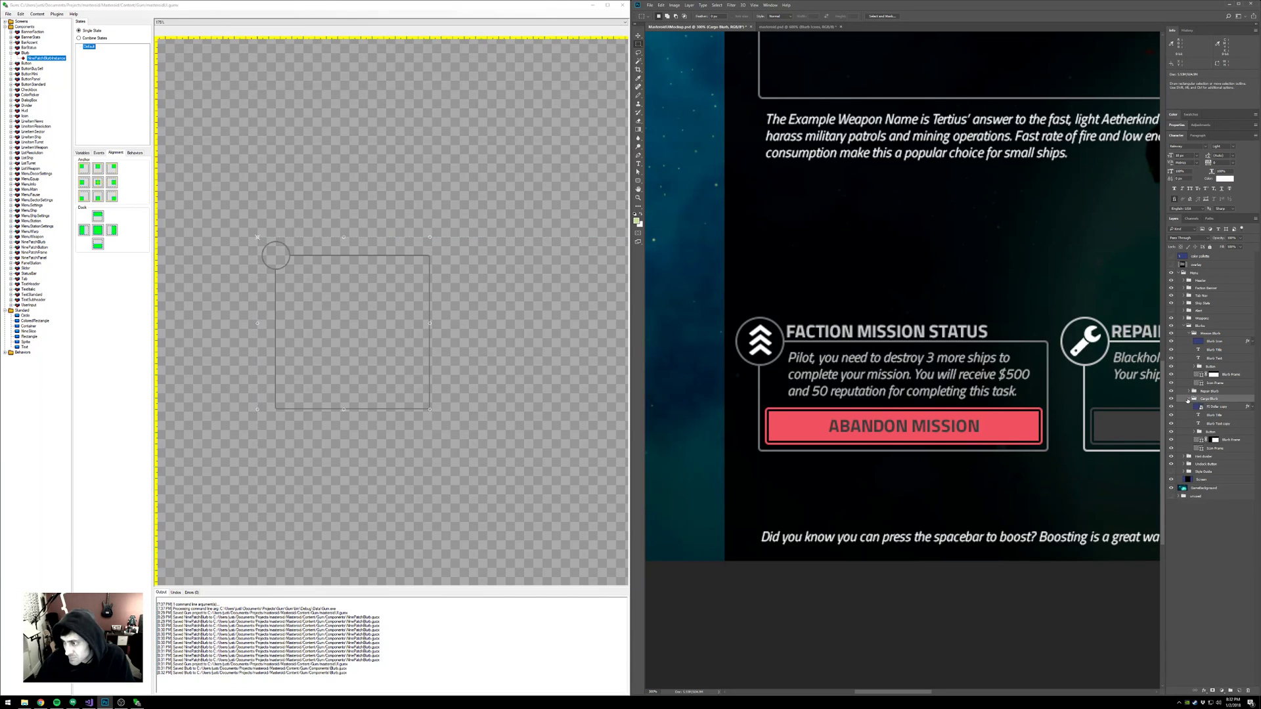
pyautogui.click(1189, 399)
pyautogui.click(1199, 326)
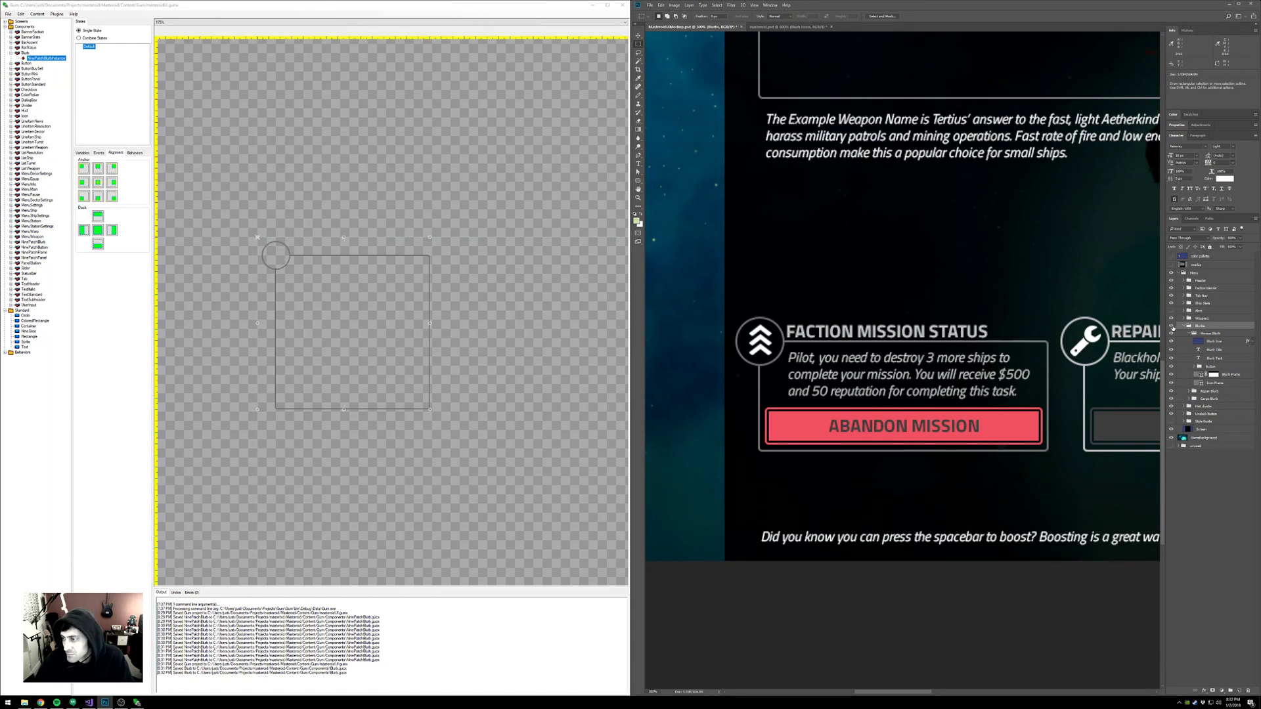
pyautogui.click(1171, 325)
pyautogui.click(1171, 325)
# - Collapse the mission block layer group and measure its overall size with Free Transform
pyautogui.click(1201, 334)
pyautogui.click(1193, 334)
pyautogui.hotkey('ctrl', 't')
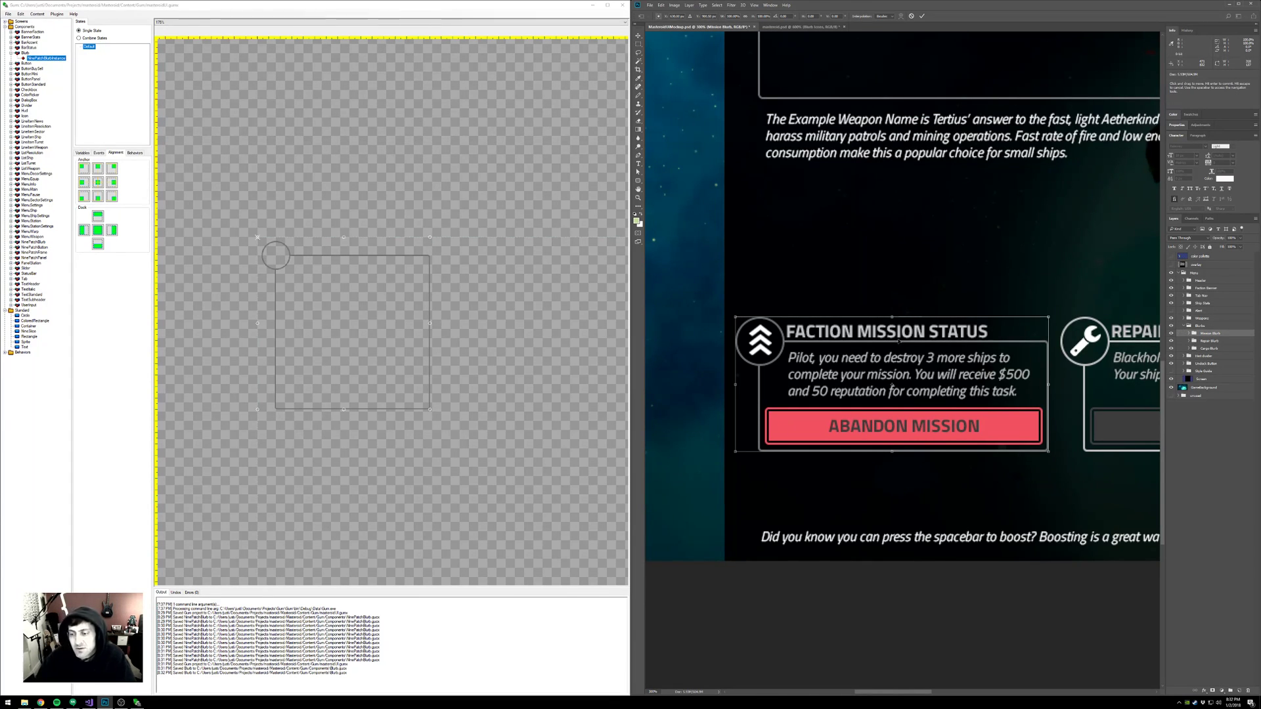
pyautogui.press('Return')
# - In Gum, set the Blurb component's width to match the measured mission block and its height to 135
pyautogui.click(26, 53)
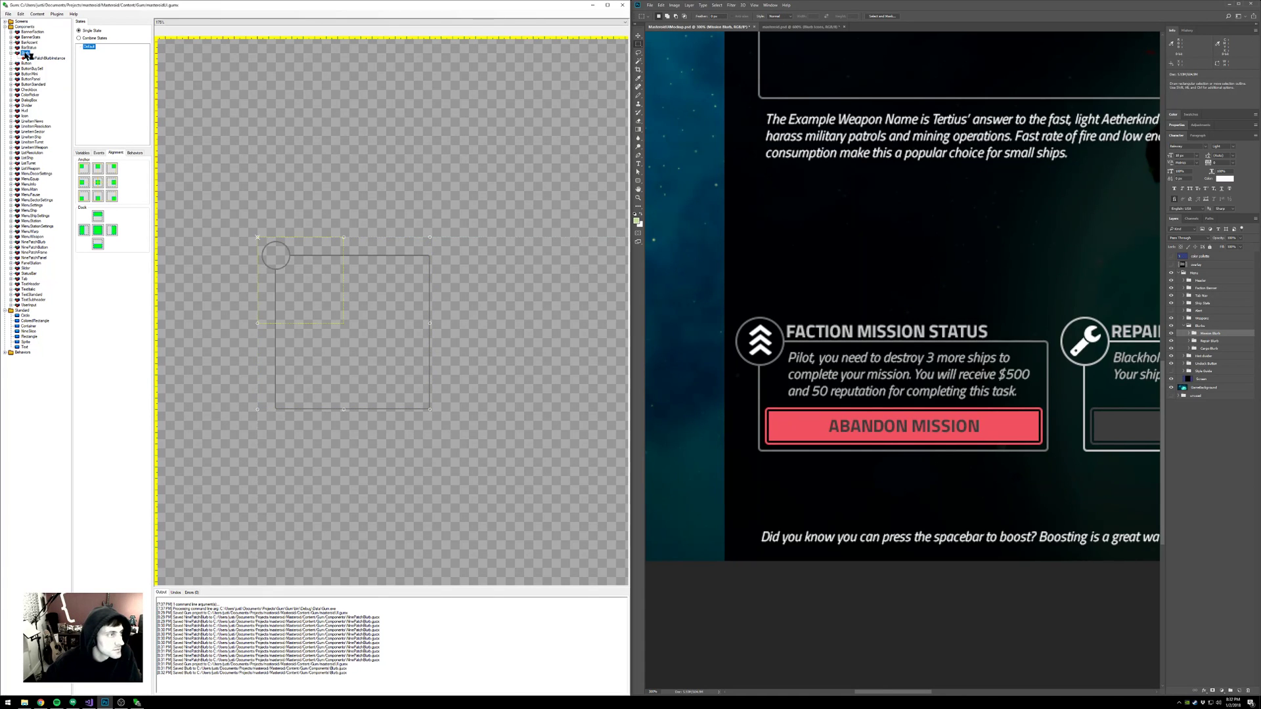
pyautogui.click(84, 152)
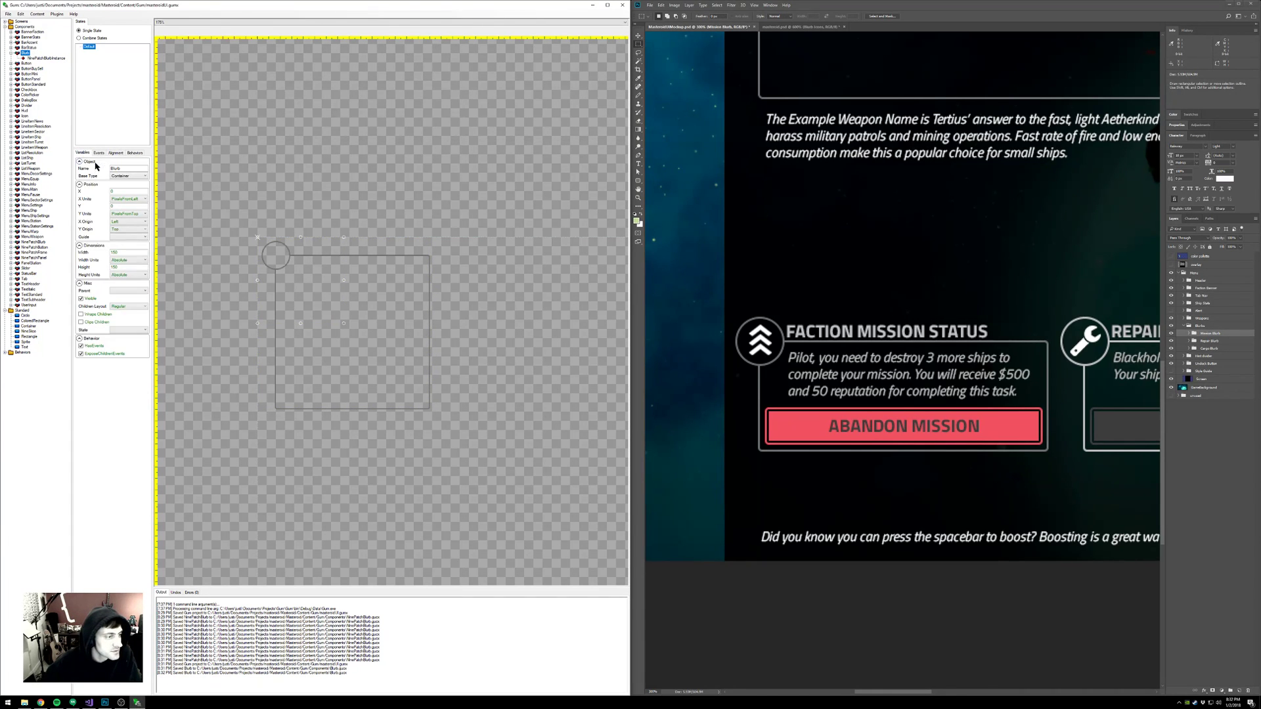
pyautogui.click(118, 253)
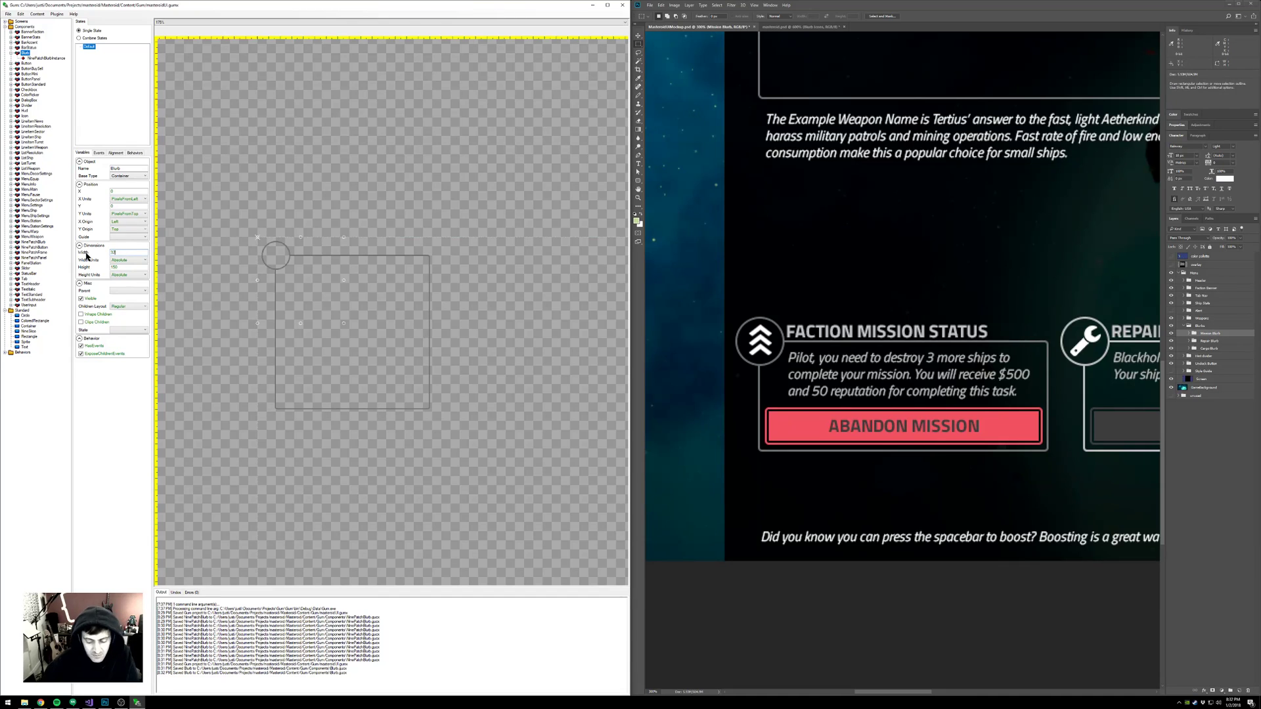
pyautogui.click(121, 268)
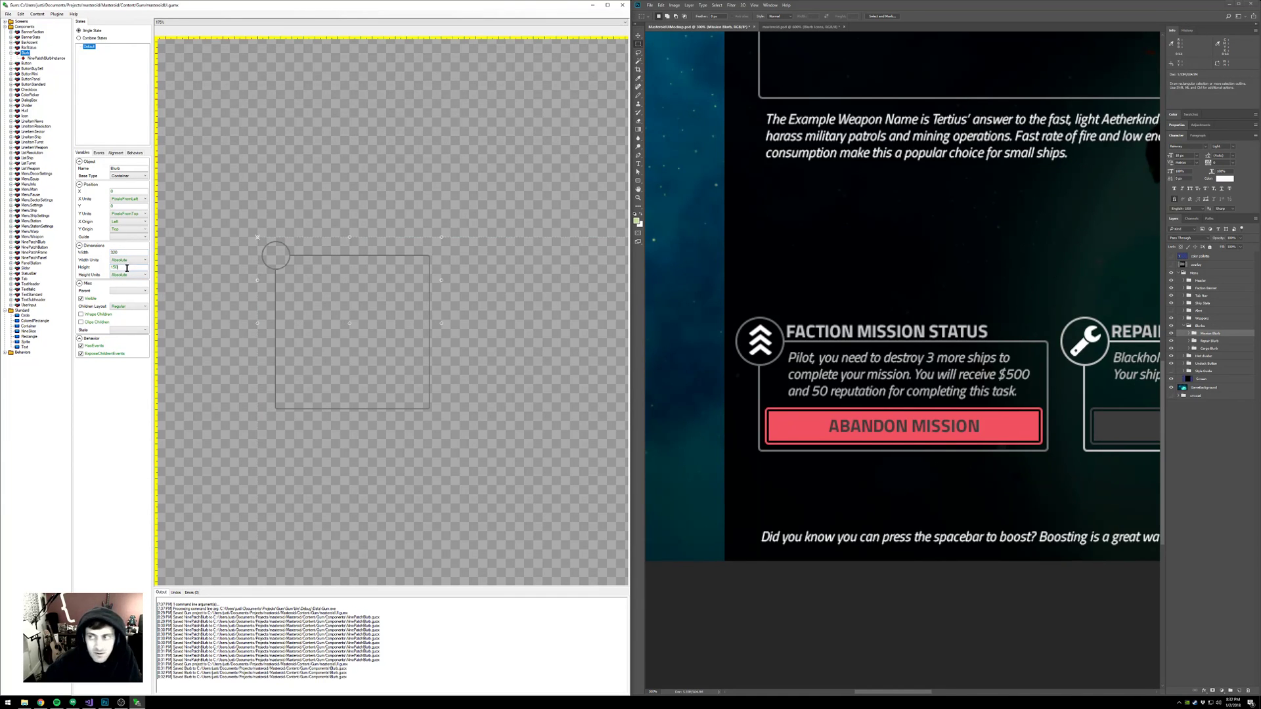
pyautogui.click(847, 74)
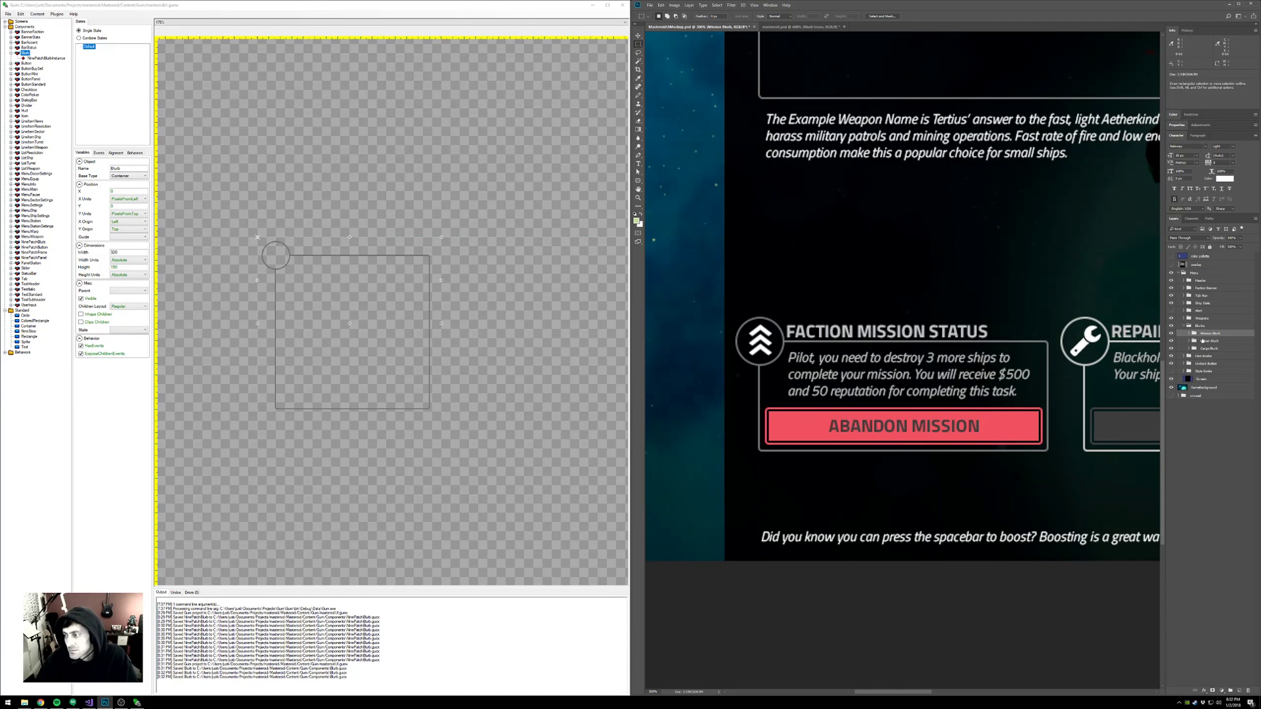
pyautogui.hotkey('ctrl', 't')
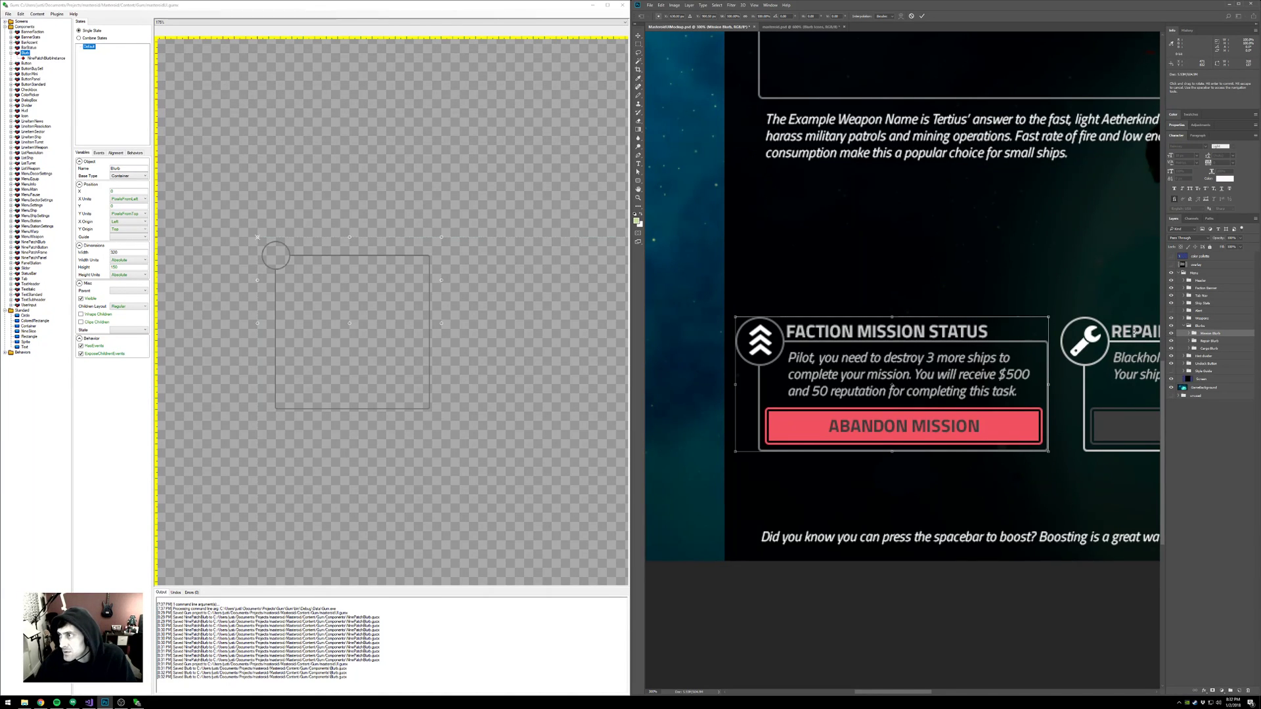
pyautogui.press('Return')
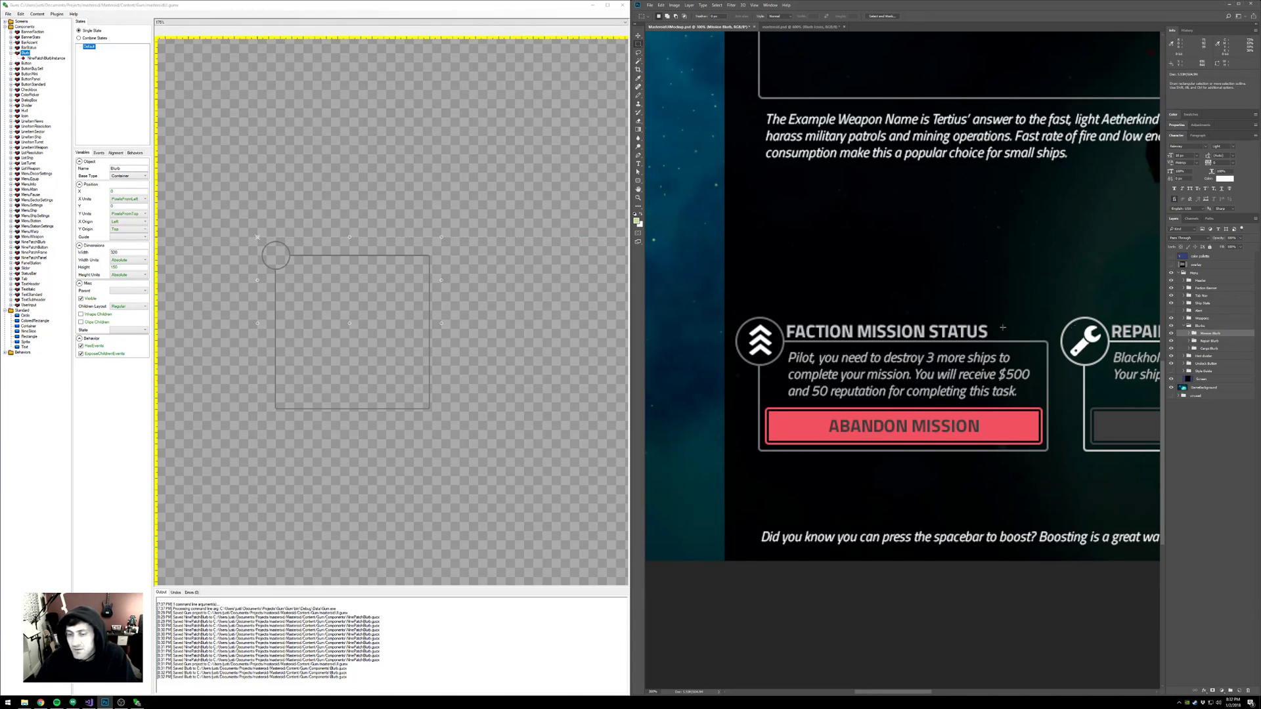
pyautogui.moveTo(125, 267); pyautogui.dragTo(101, 267)
pyautogui.write('135')
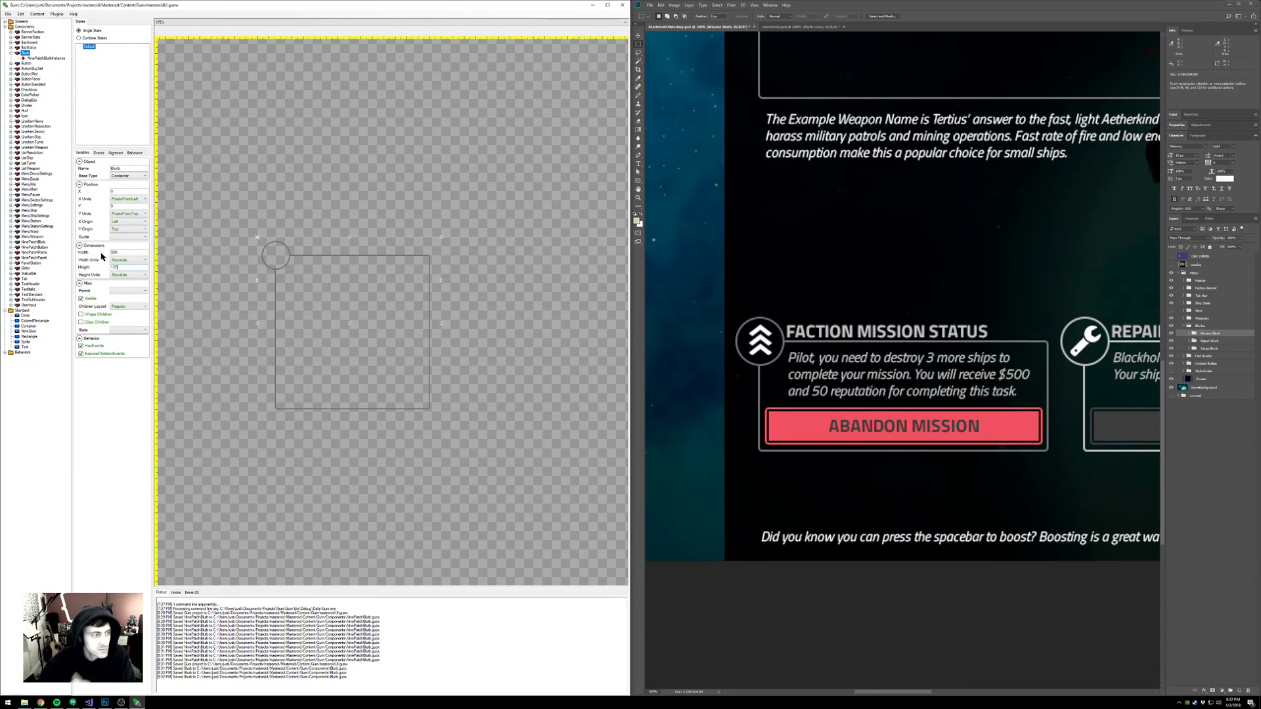
pyautogui.click(121, 252)
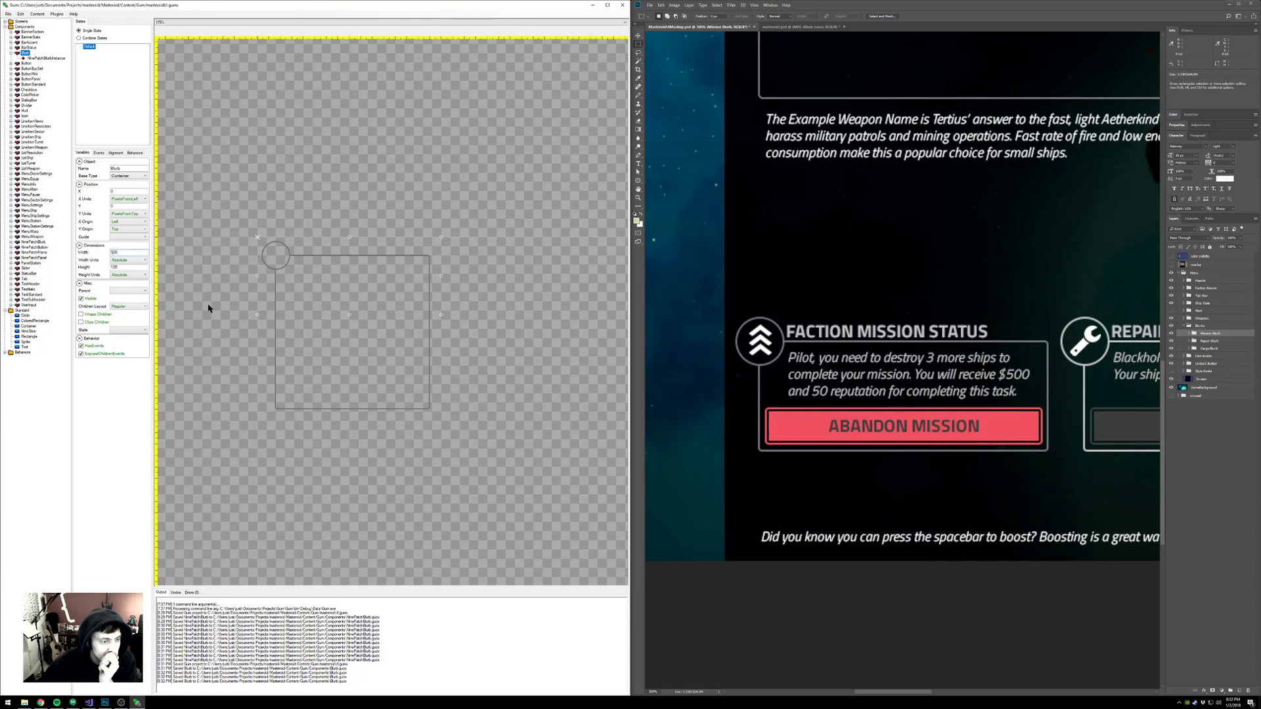
# - Set the NinePatchBlurb instance's width and height units to RelativeToContainer, with both values at 0
pyautogui.click(46, 58)
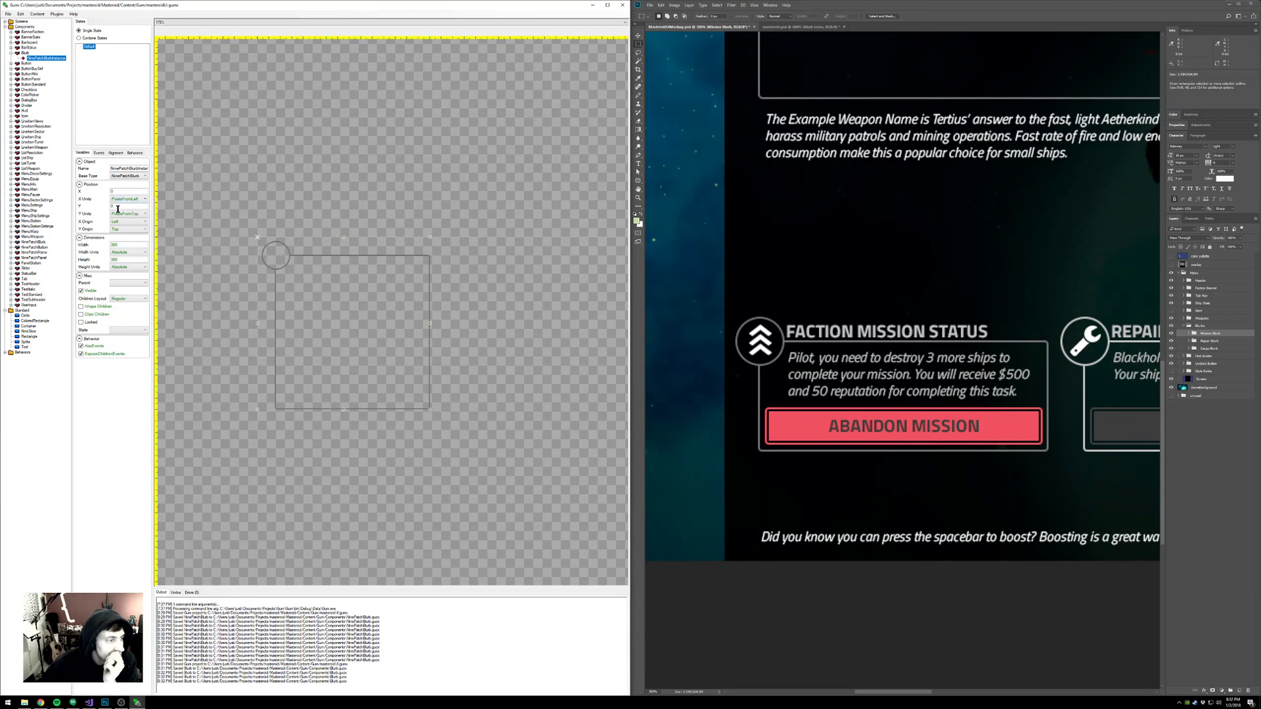
pyautogui.click(129, 252)
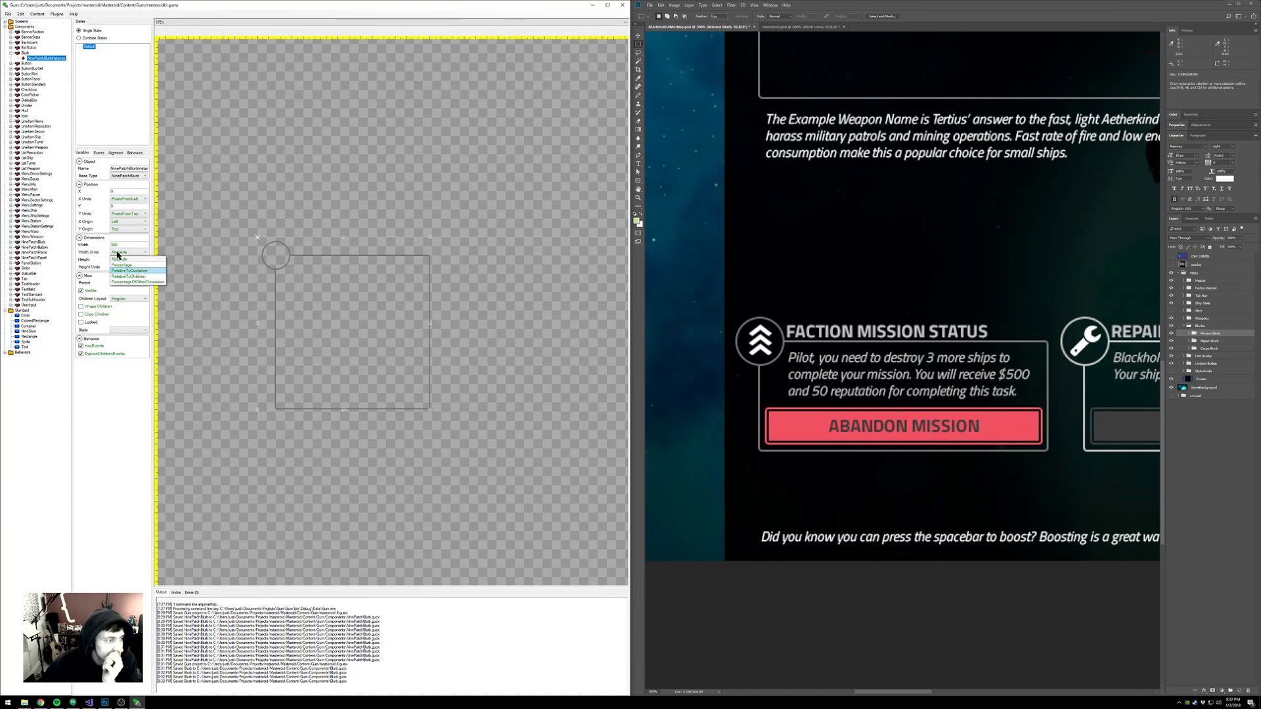
pyautogui.click(129, 270)
pyautogui.write('0')
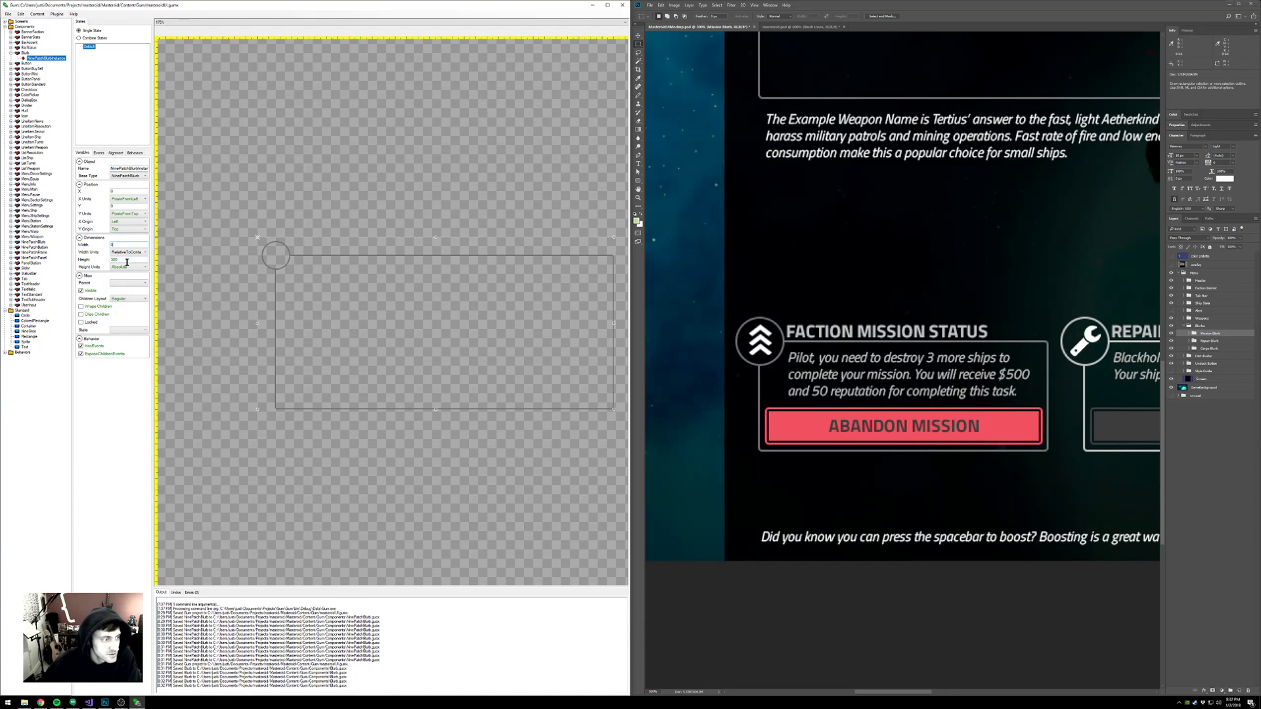
pyautogui.click(132, 271)
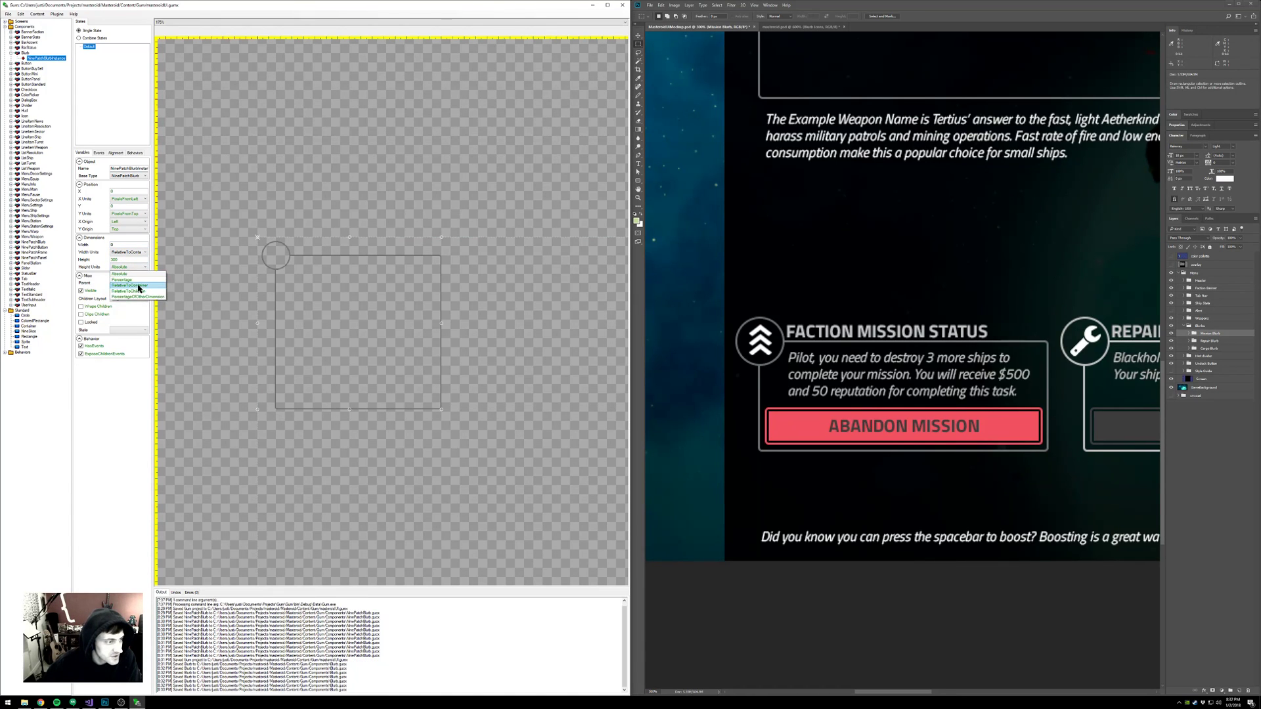
pyautogui.click(147, 285)
pyautogui.write('0')
pyautogui.press('Return')
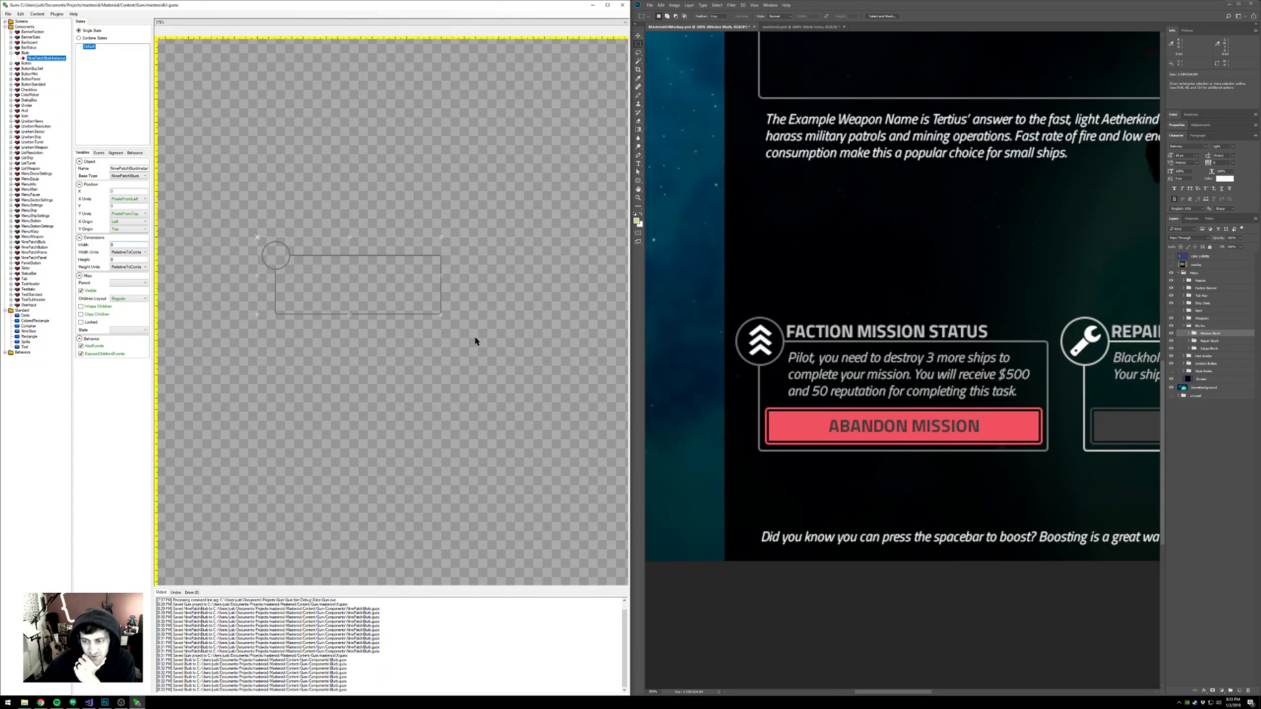
# - Add a Sprite instance to the Blurb component and rename it BlurbIcon
pyautogui.moveTo(471, 311); pyautogui.dragTo(506, 340)
pyautogui.scroll(3, 507, 340)
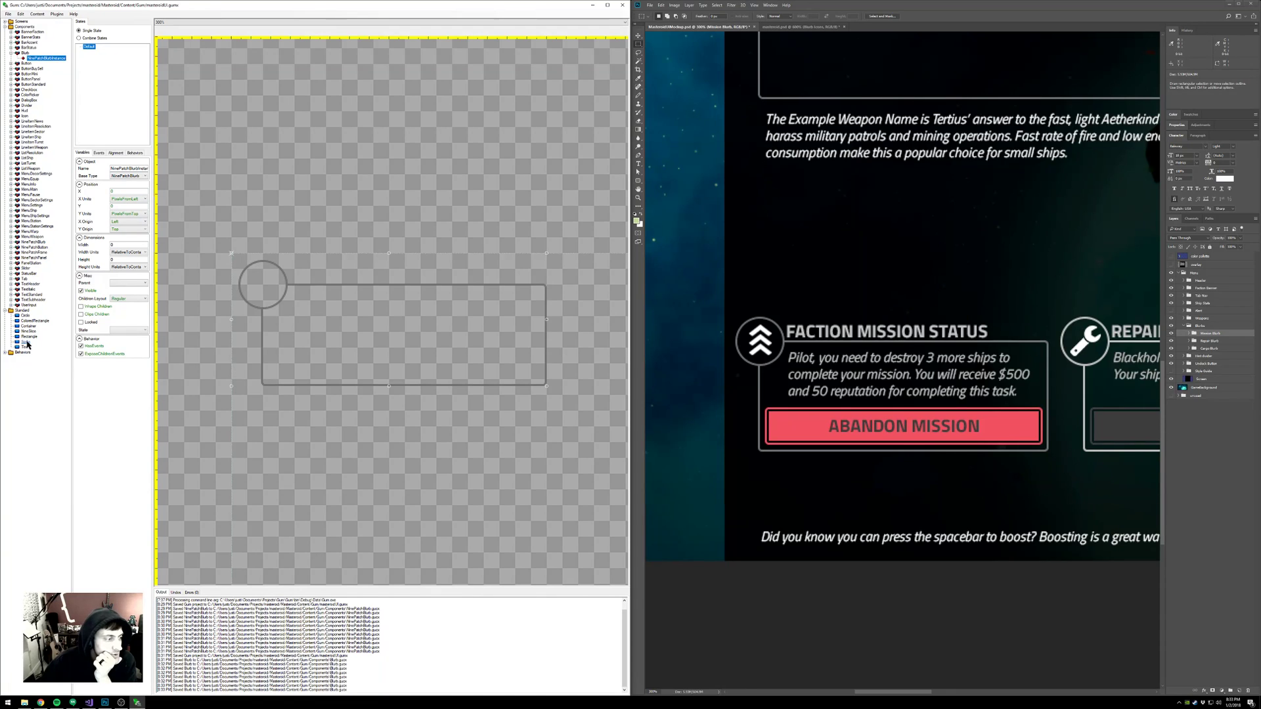
pyautogui.moveTo(25, 342); pyautogui.dragTo(65, 289)
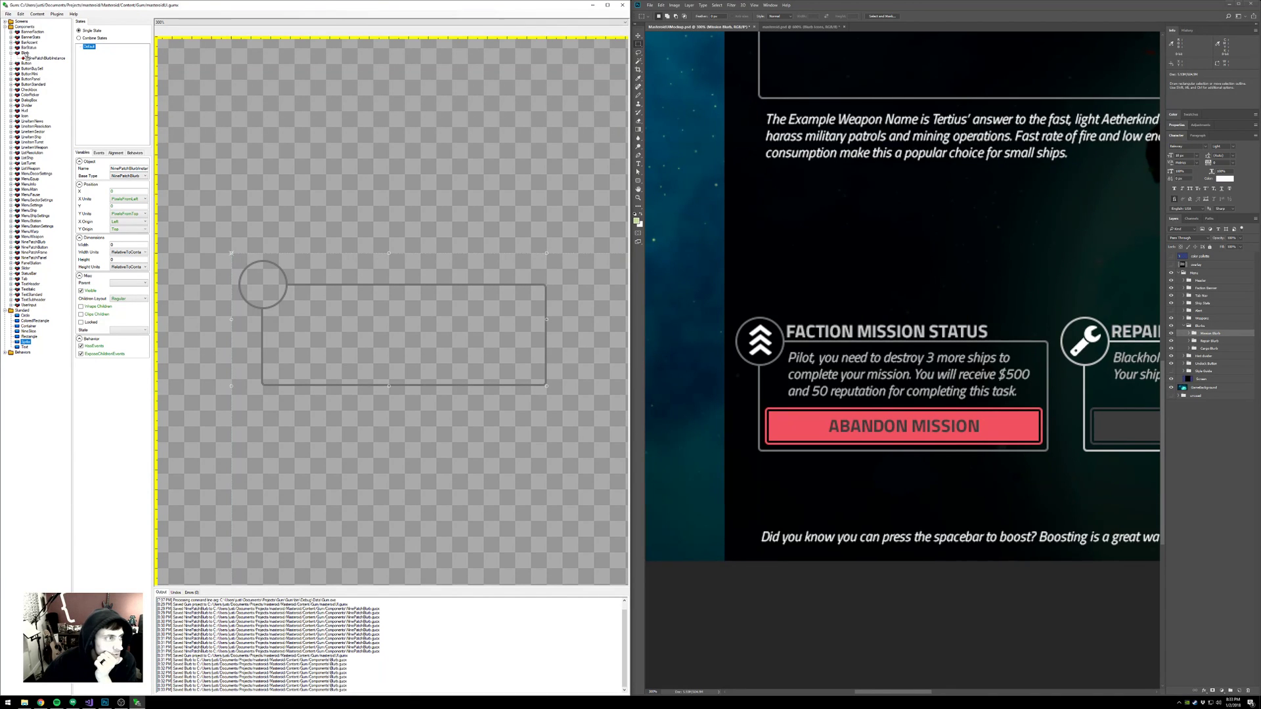
pyautogui.moveTo(26, 57); pyautogui.dragTo(26, 54)
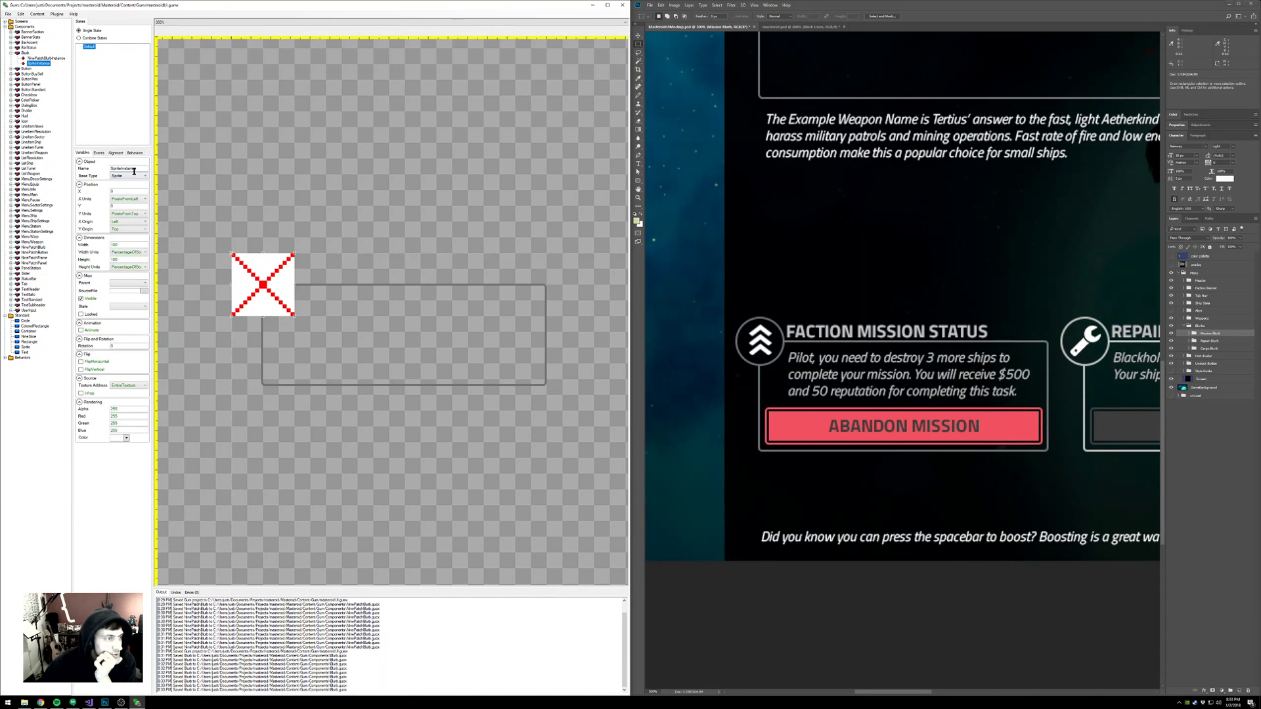
pyautogui.doubleClick(134, 171)
pyautogui.write('Blurb')
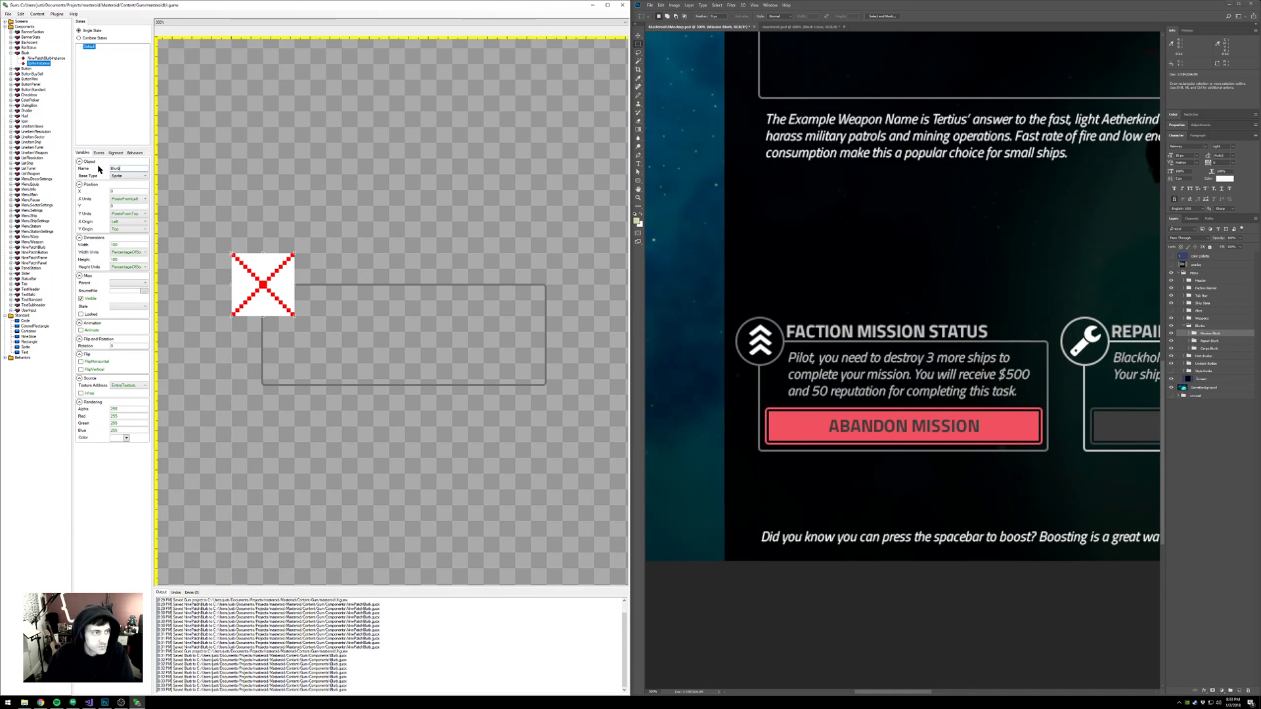
pyautogui.write('Icon')
pyautogui.press('Return')
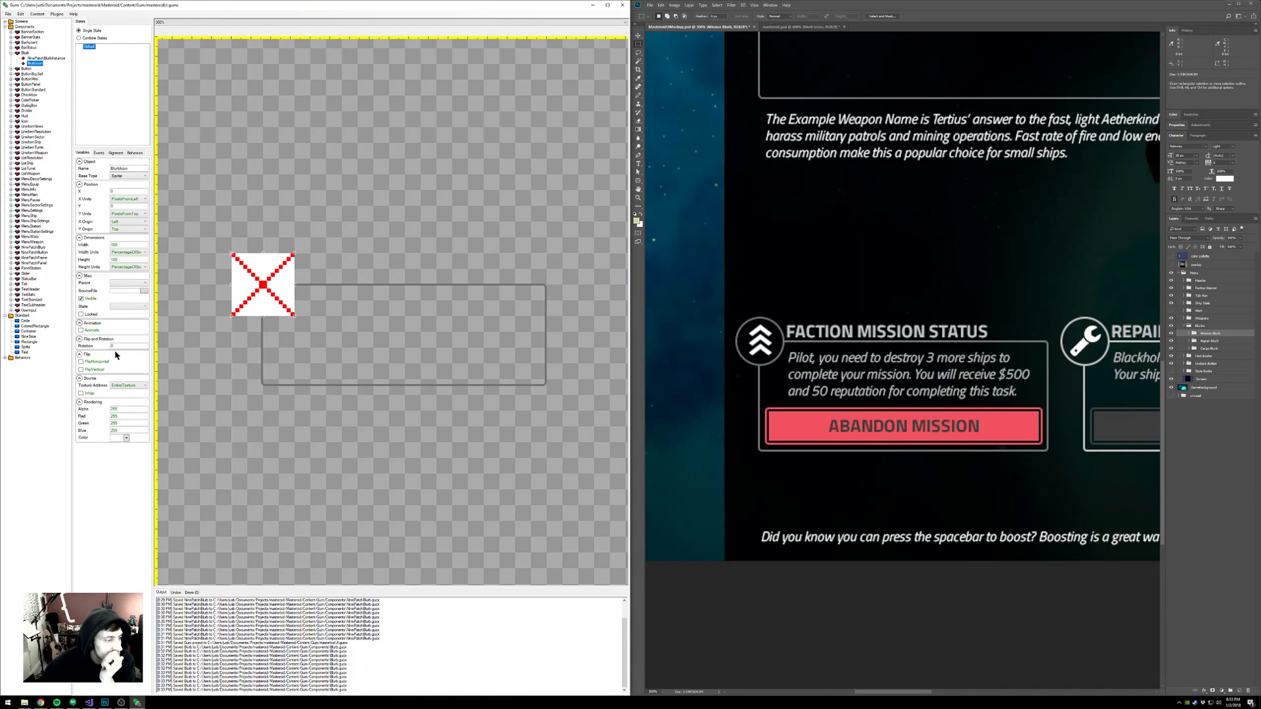
# - Set BlurbIcon's source file to masteroid.png, referencing it in its current location
pyautogui.click(144, 291)
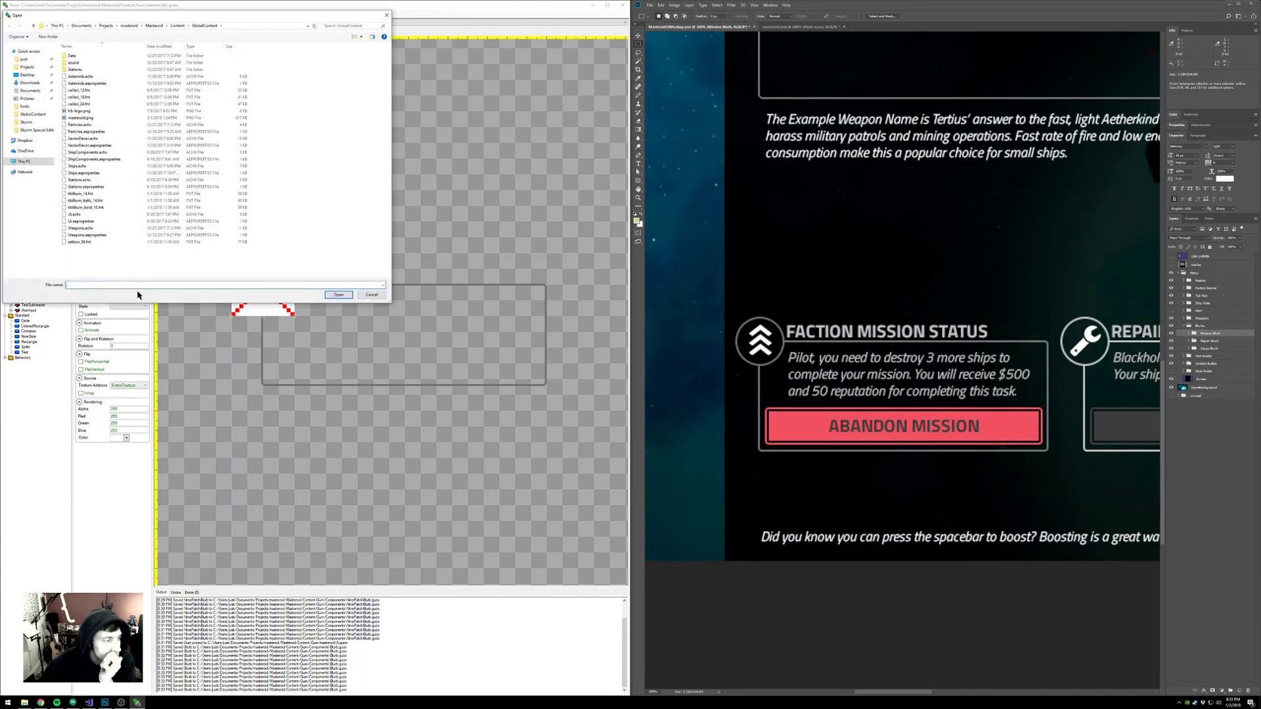
pyautogui.click(82, 117)
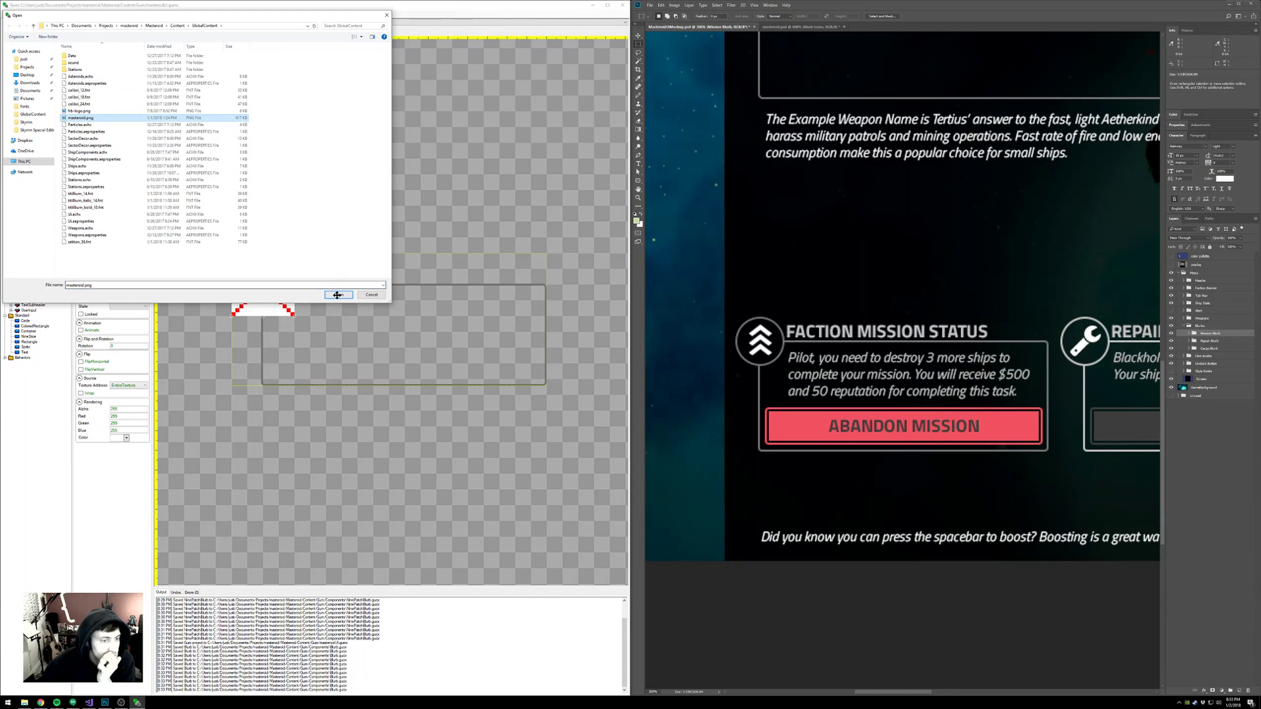
pyautogui.press('Return')
pyautogui.click(788, 26)
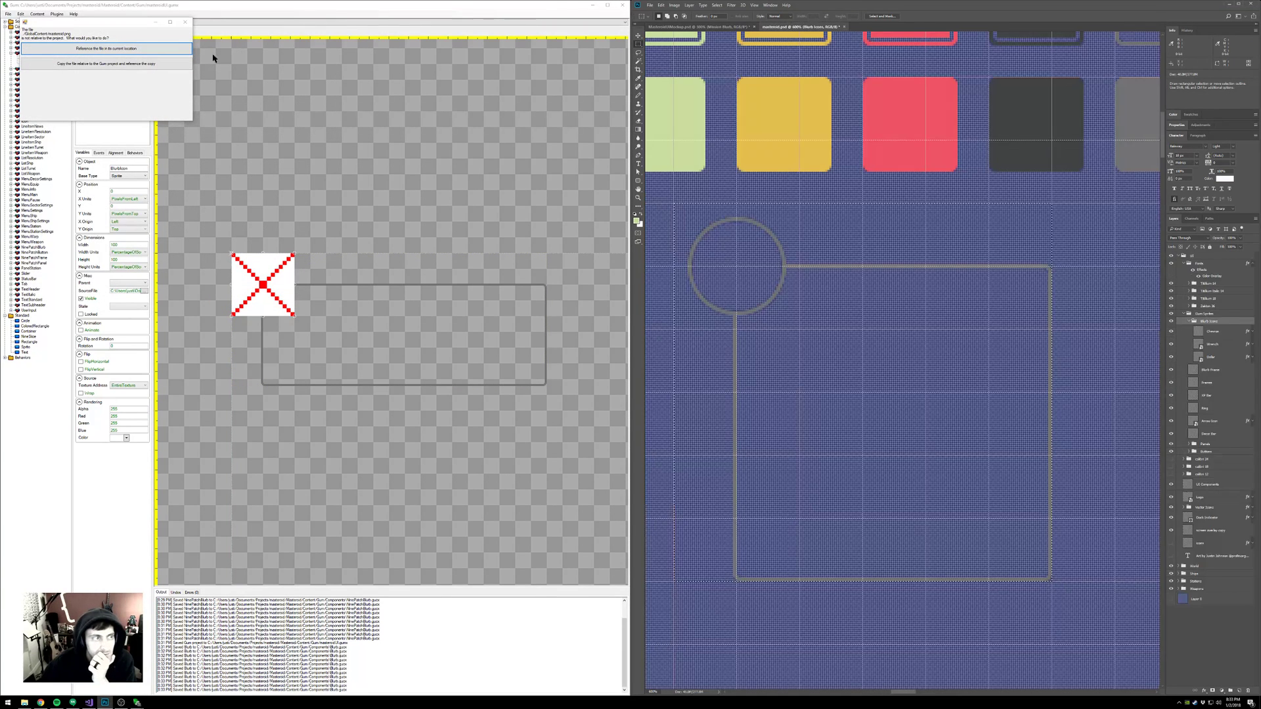
pyautogui.click(149, 49)
# - Measure the wrench icon's cell on the Photoshop sprite sheet with a marquee, and clear the selection
pyautogui.click(786, 199)
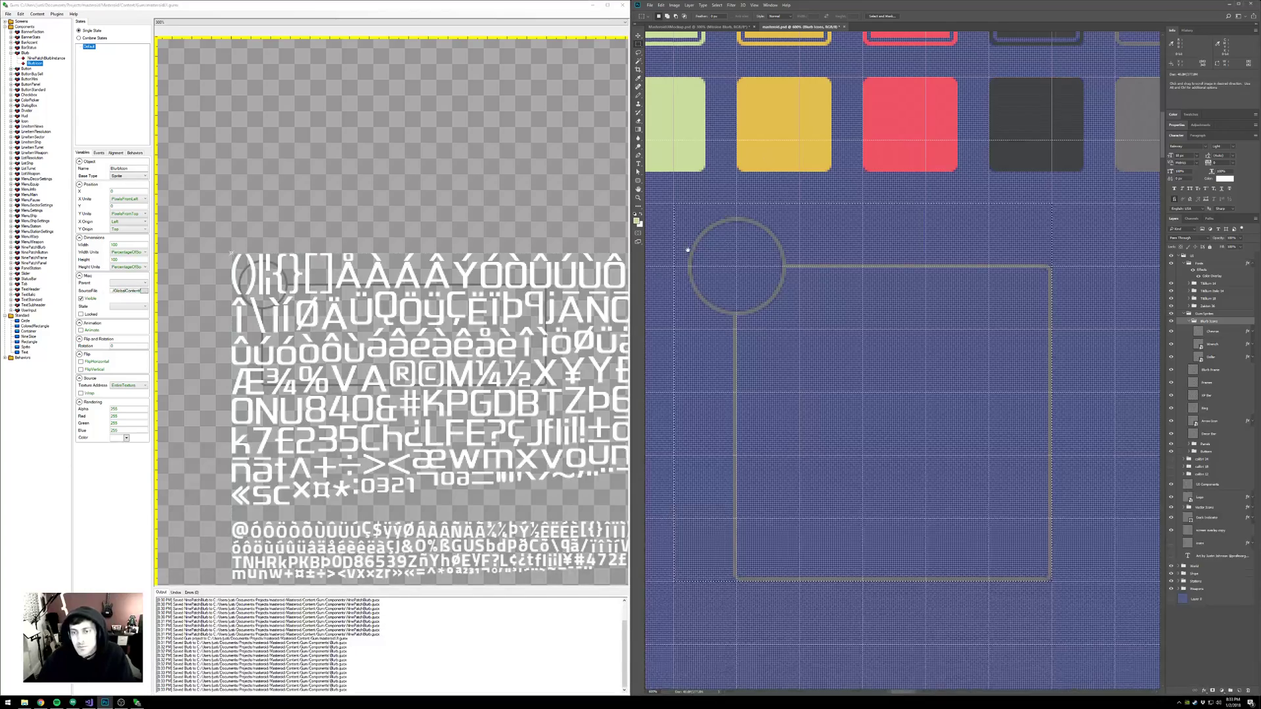
pyautogui.moveTo(687, 251); pyautogui.dragTo(1125, 356)
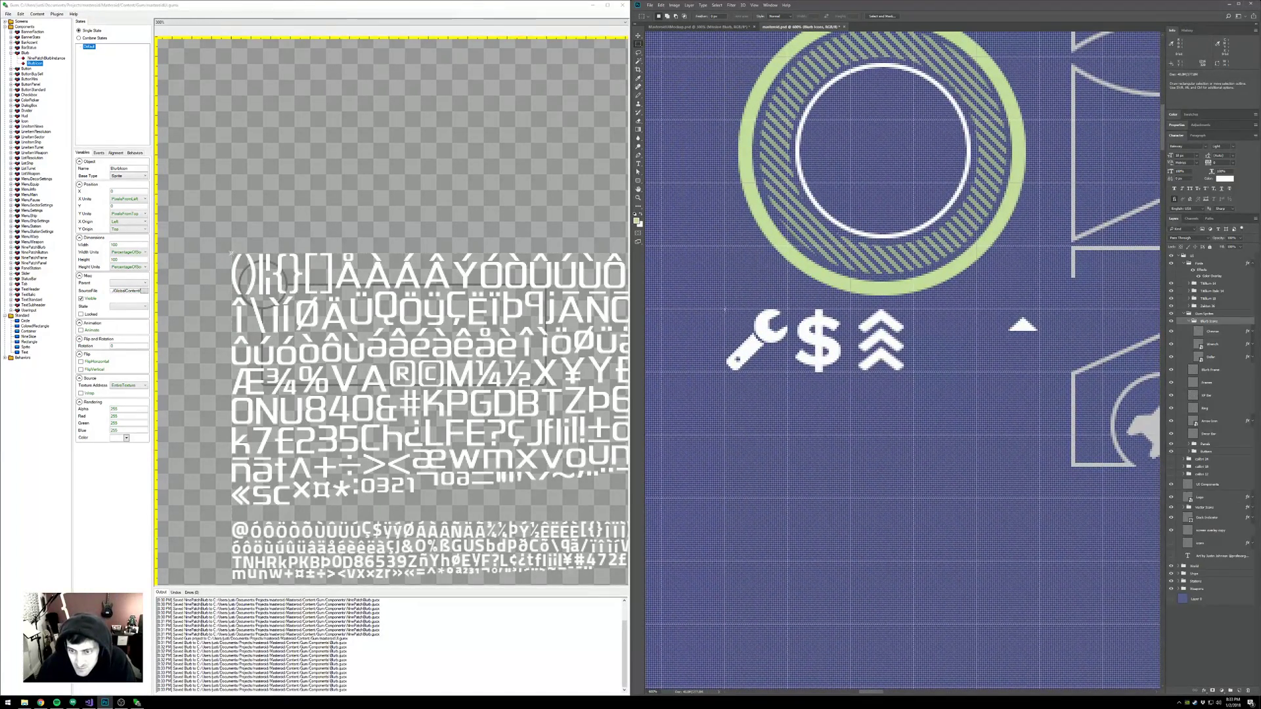
pyautogui.moveTo(725, 309)
pyautogui.mouseDown()
pyautogui.moveTo(786, 356)
pyautogui.moveTo(787, 373)
pyautogui.mouseUp()
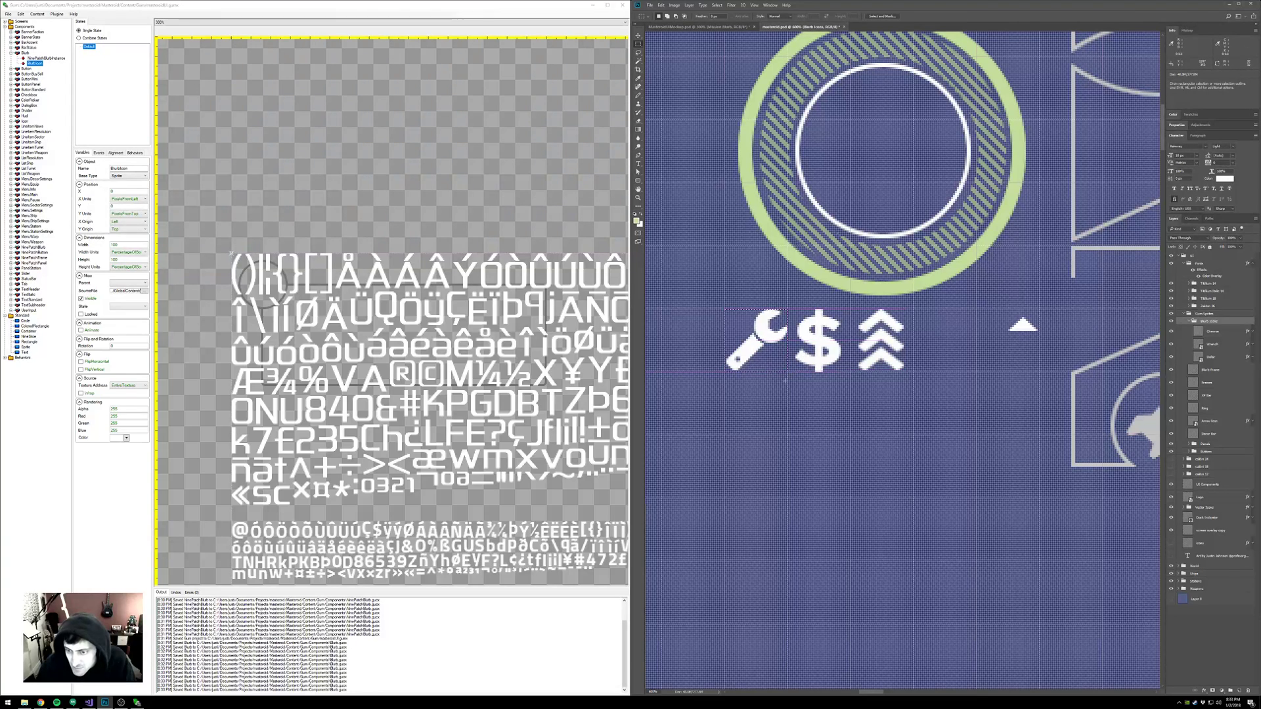
pyautogui.hotkey('ctrl', 'd')
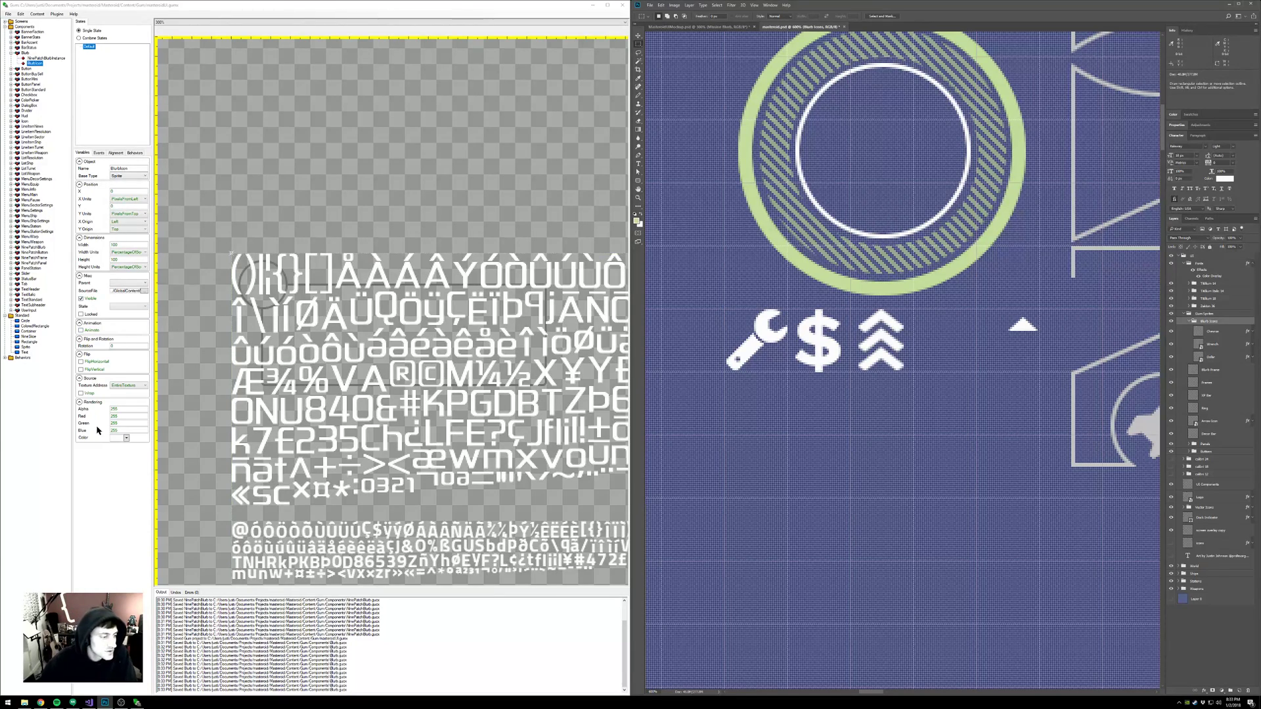
# - Set BlurbIcon's texture address to Custom, with texture top 320 and texture left 1216
pyautogui.click(129, 385)
pyautogui.click(122, 399)
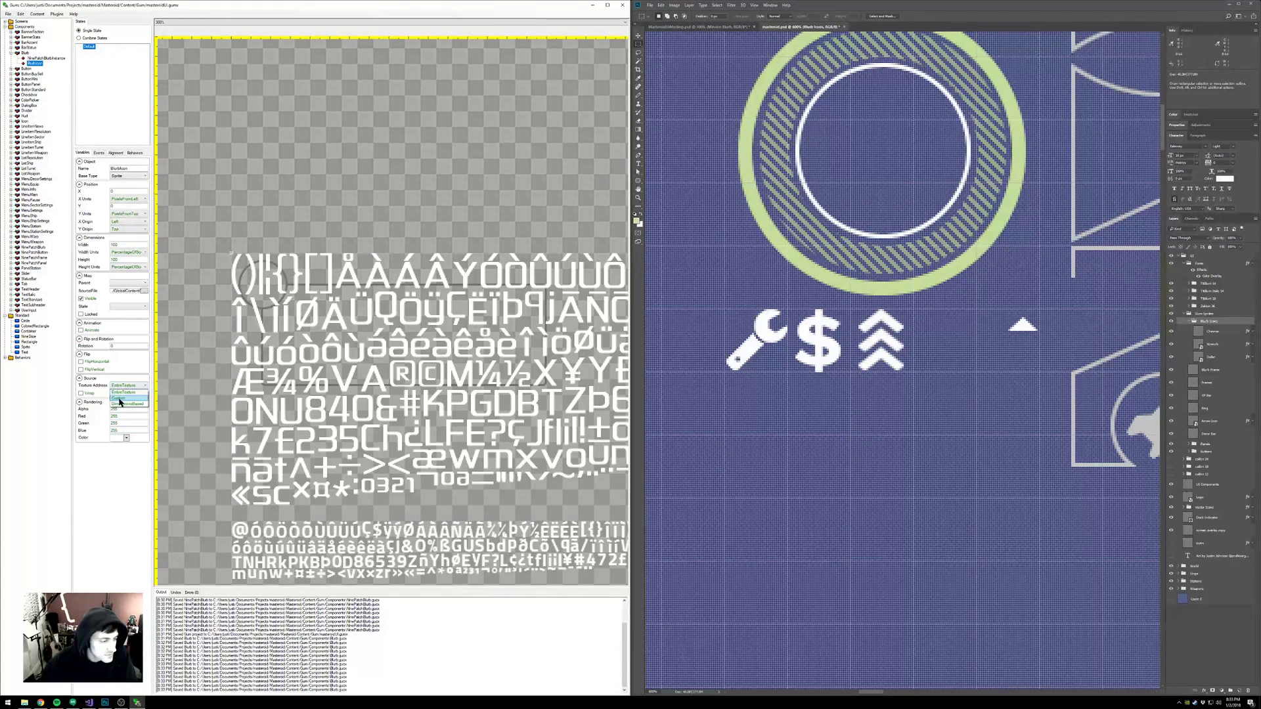
pyautogui.click(115, 392)
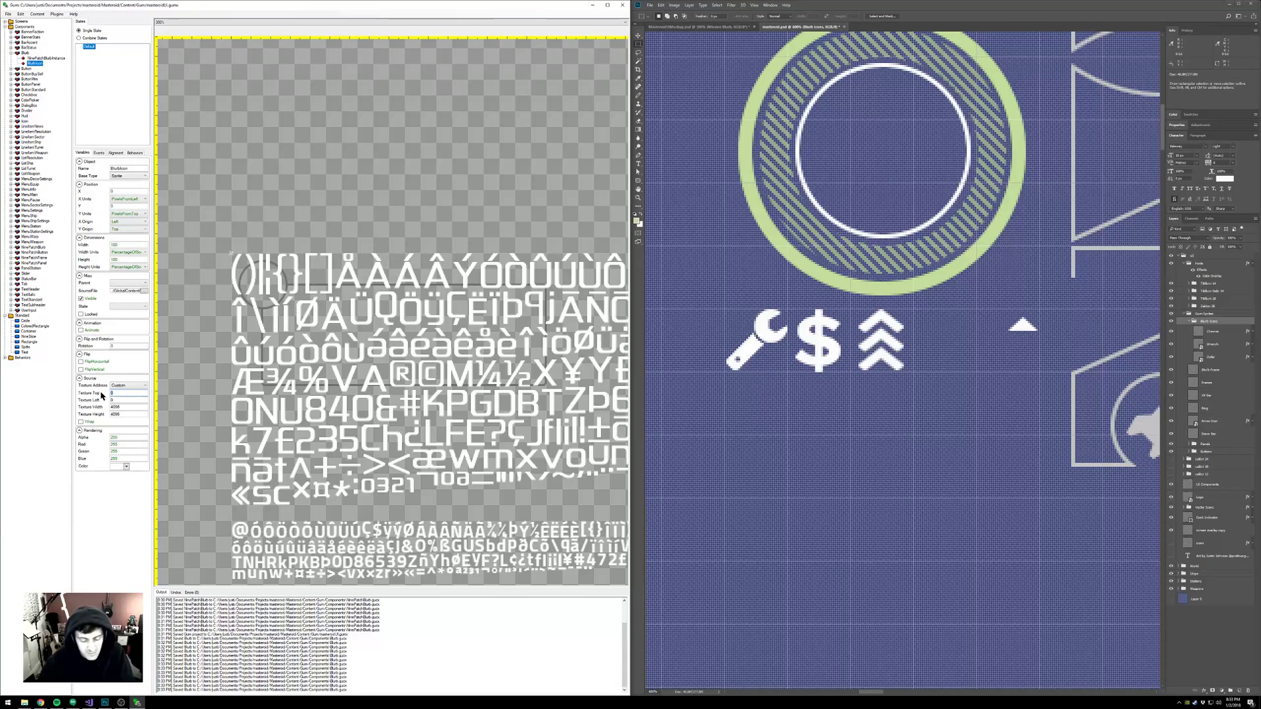
pyautogui.write('320')
pyautogui.click(115, 400)
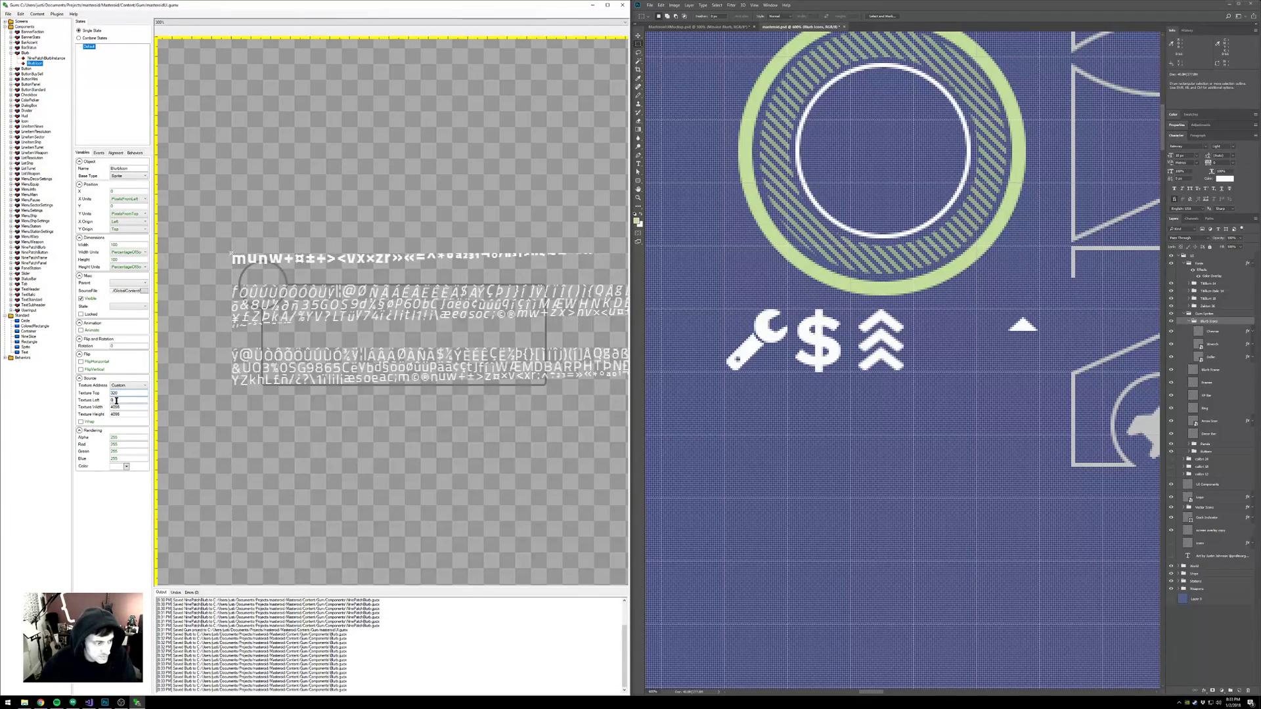
pyautogui.moveTo(116, 400); pyautogui.dragTo(104, 401)
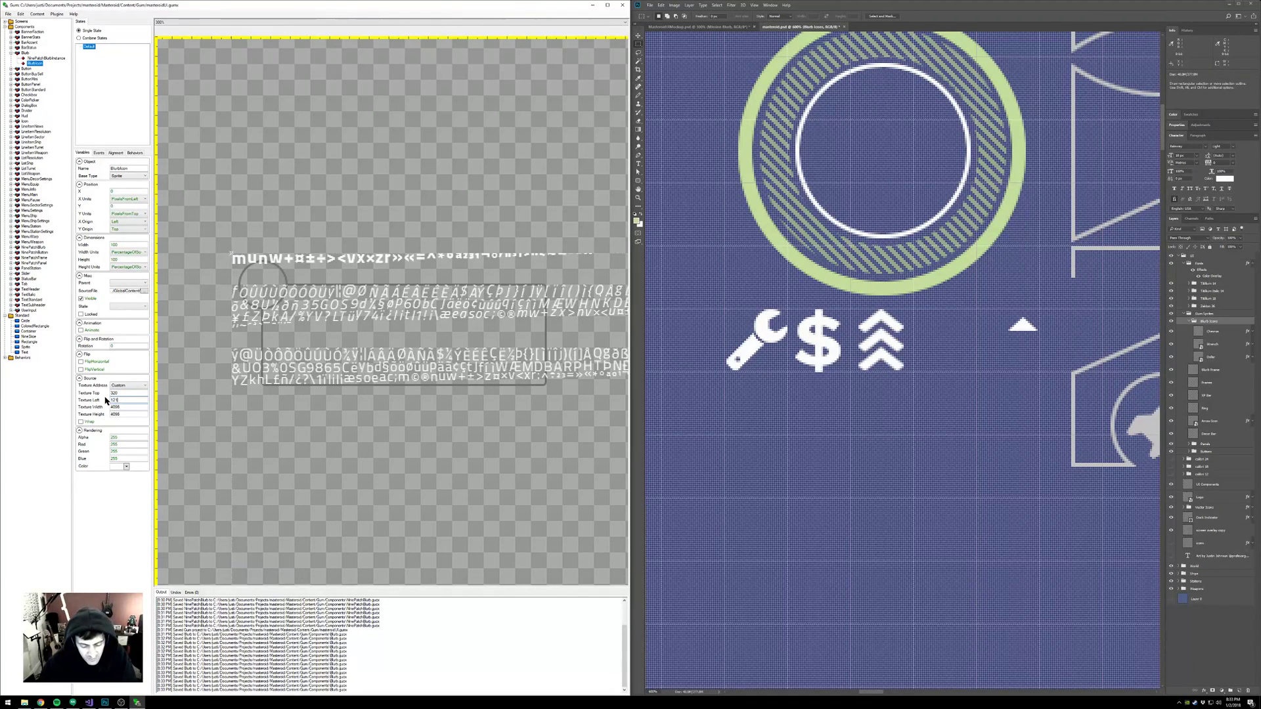
pyautogui.write('1216')
pyautogui.press('Tab')
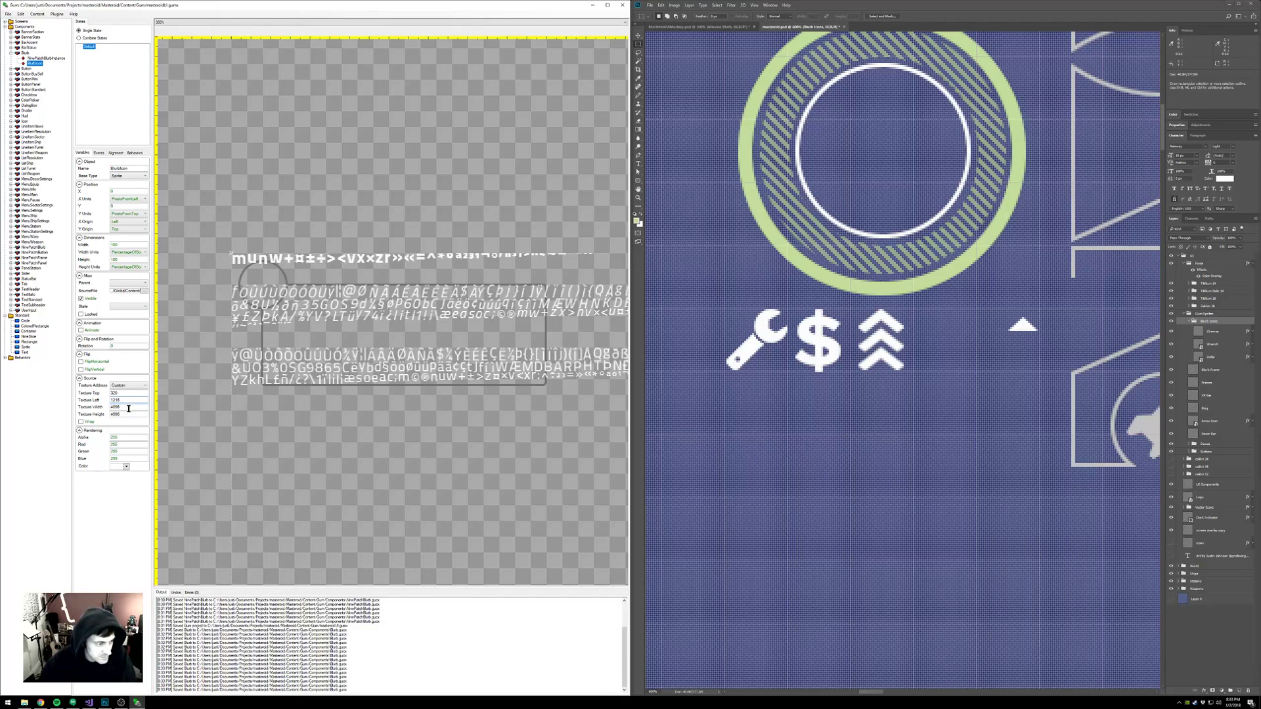
# - Set BlurbIcon's texture width and texture height to 32 each
pyautogui.write('32')
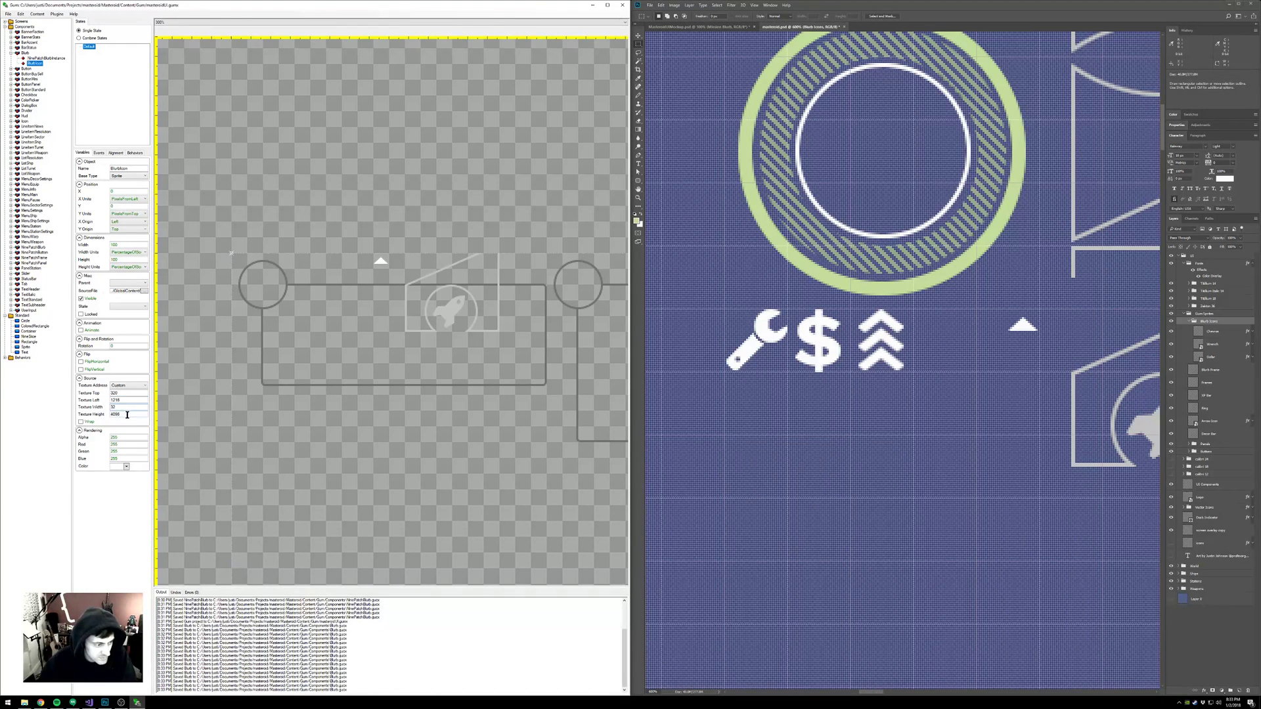
pyautogui.press('Tab')
pyautogui.write('32')
pyautogui.press('Tab')
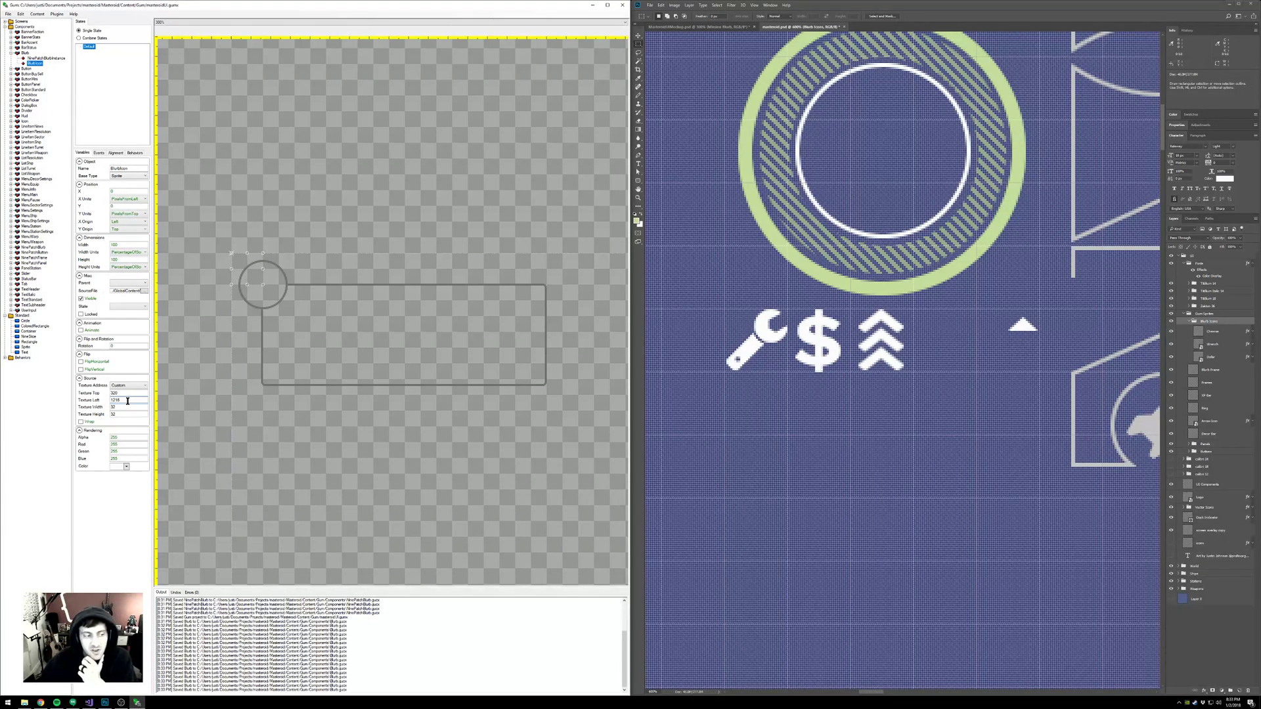
# - In Photoshop, re-export the sprite sheet for web as a PNG-24, overwriting masteroid.png in the GlobalContent folder
pyautogui.click(694, 338)
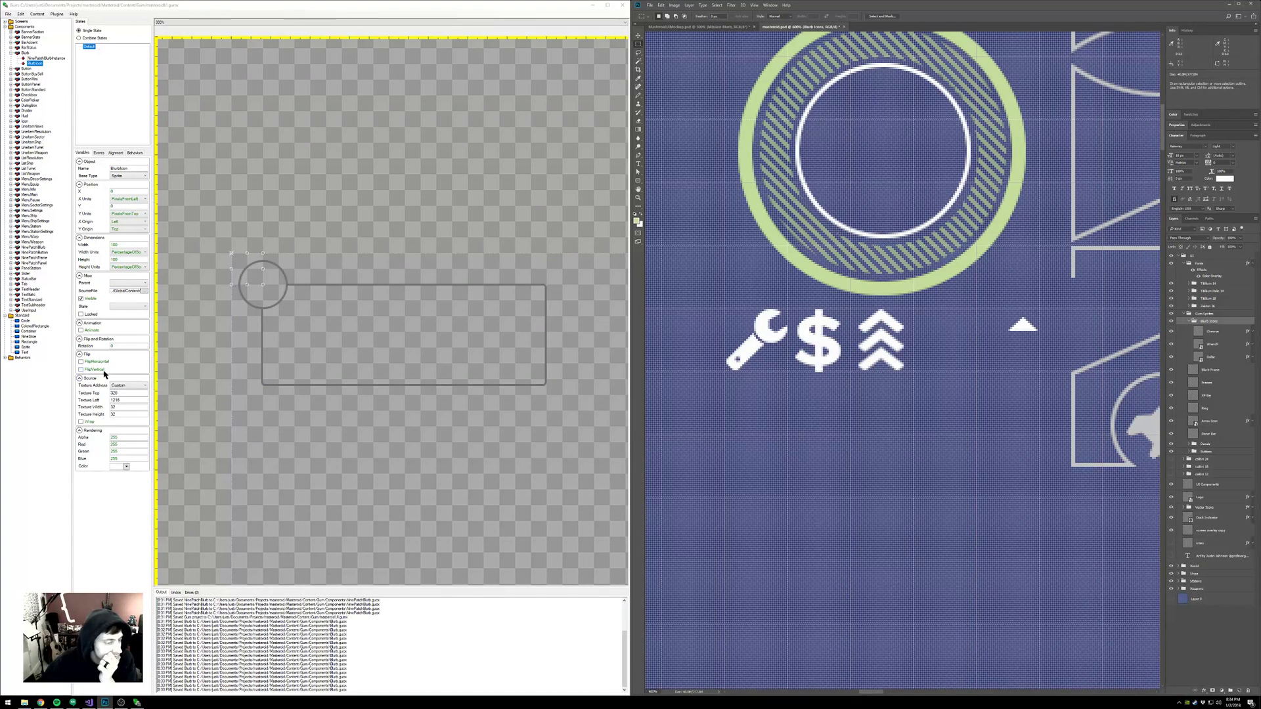
pyautogui.click(121, 394)
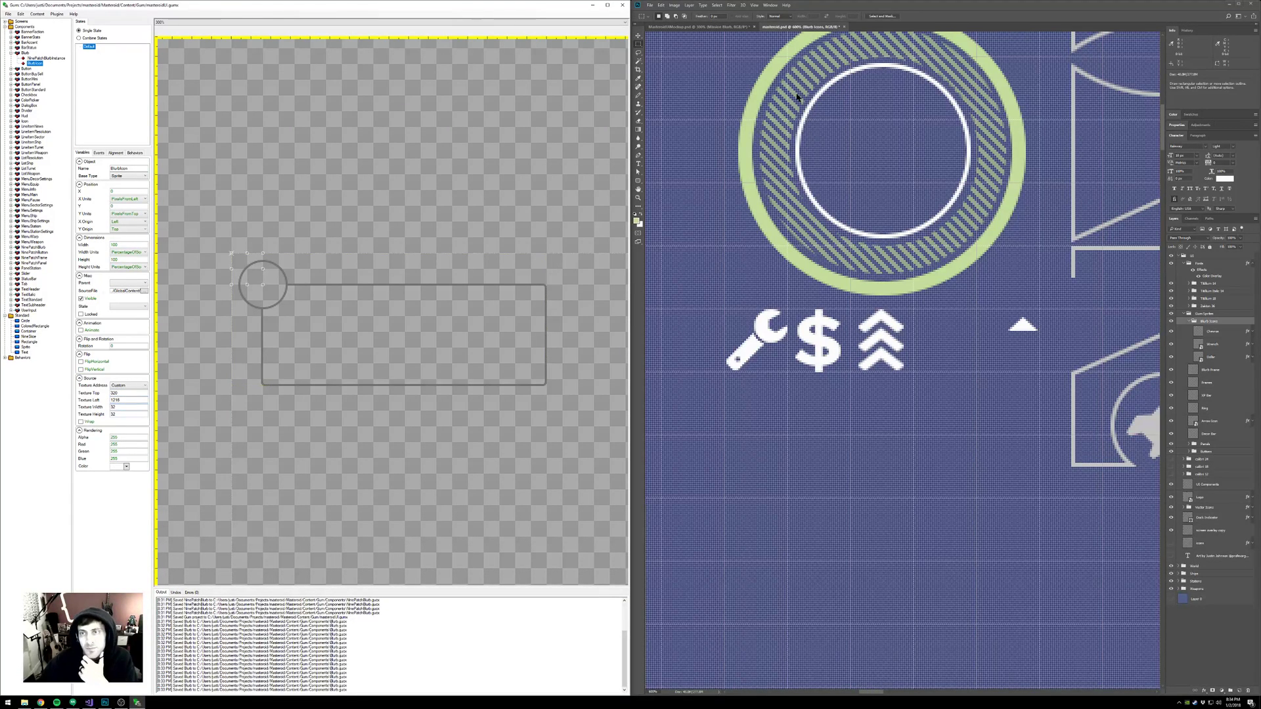
pyautogui.click(847, 10)
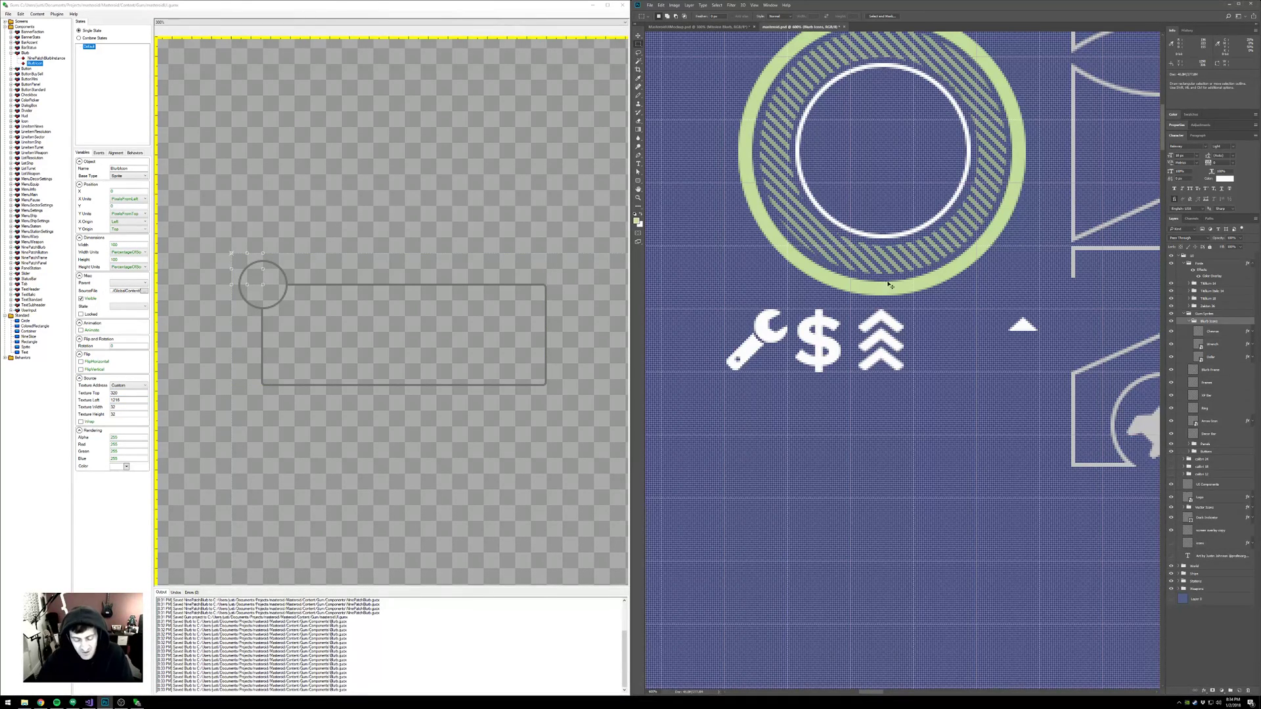
pyautogui.hotkey('ctrl', 'alt', 'shift', 's')
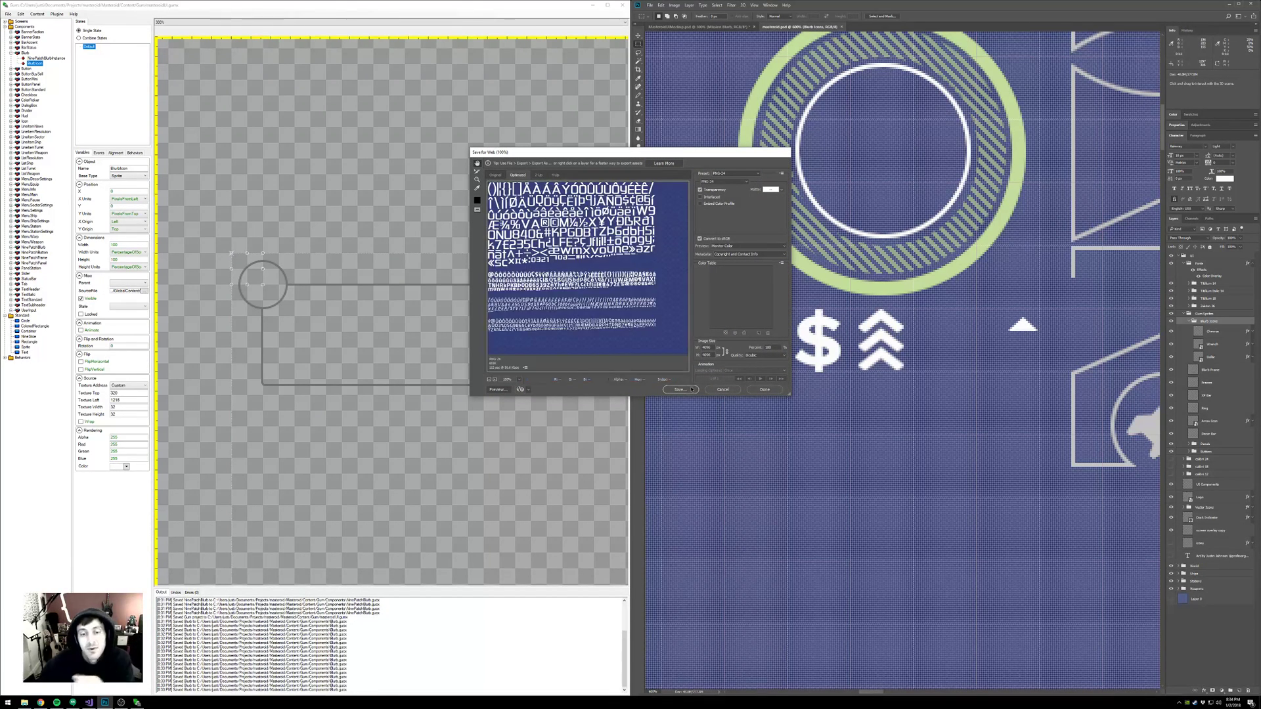
pyautogui.click(690, 389)
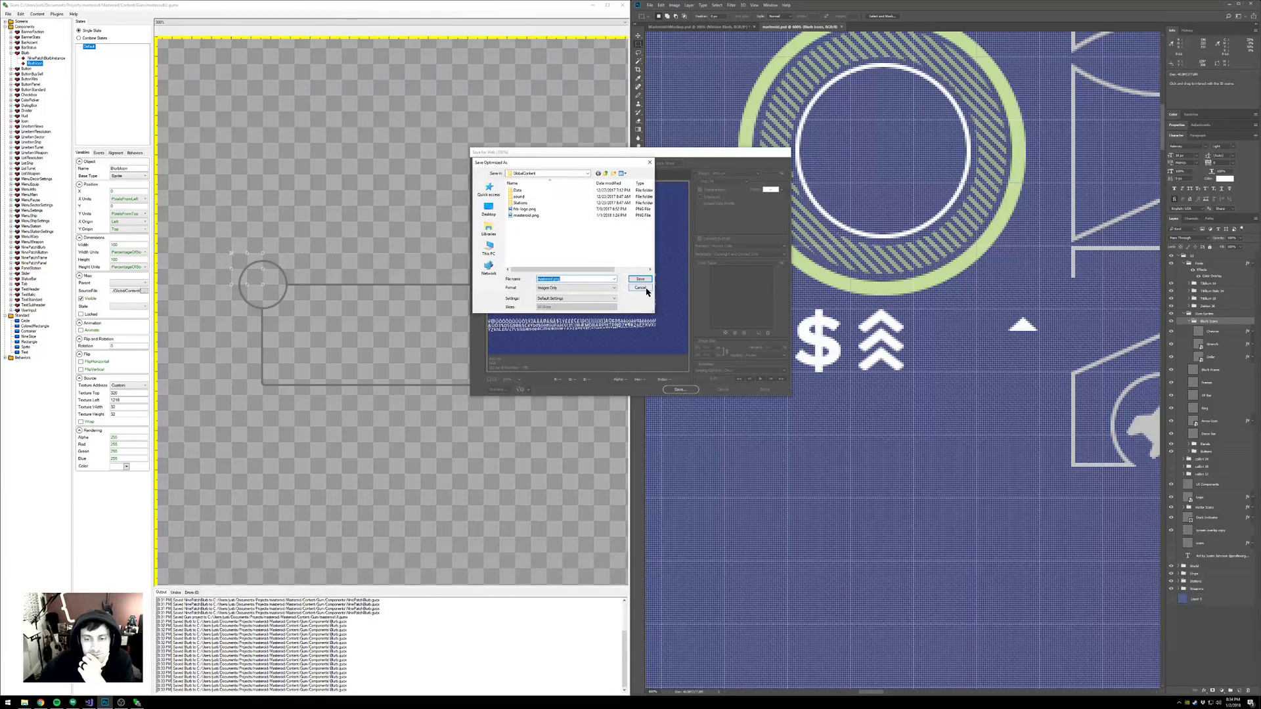
pyautogui.click(639, 279)
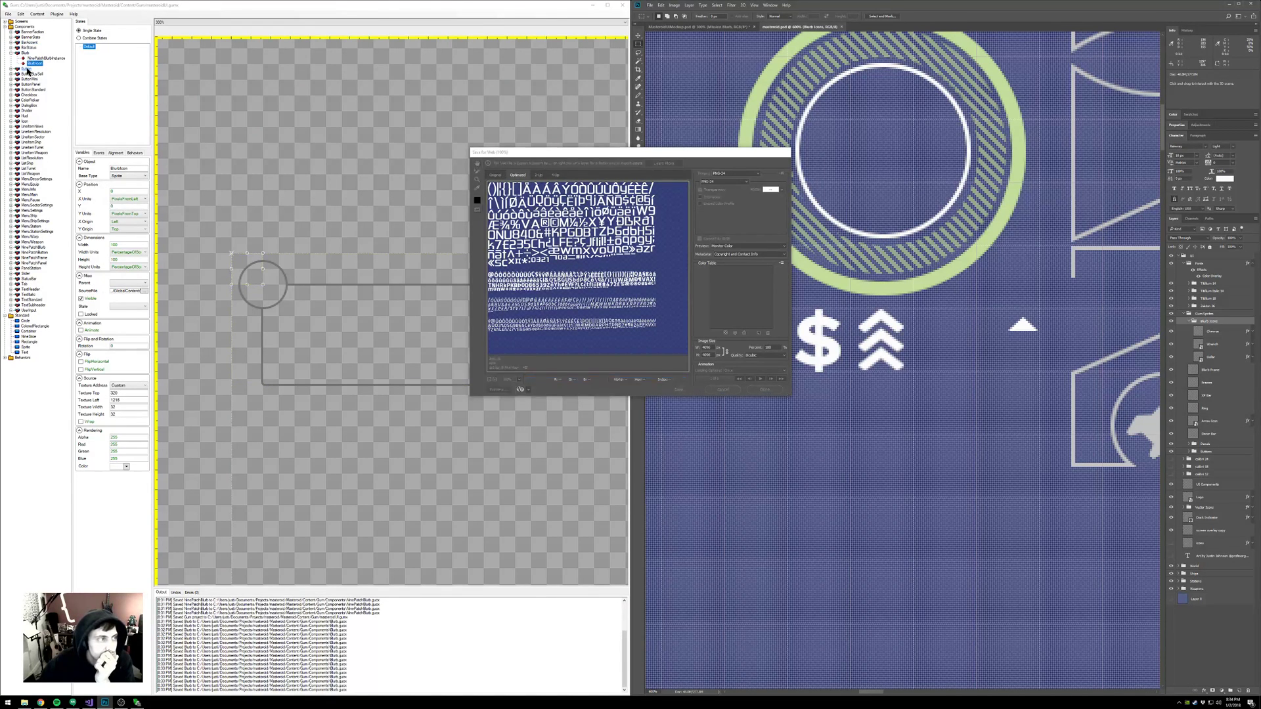
# - Back in Gum, reload the Blurb component by switching to another component and back, and select BlurbIcon
pyautogui.click(30, 48)
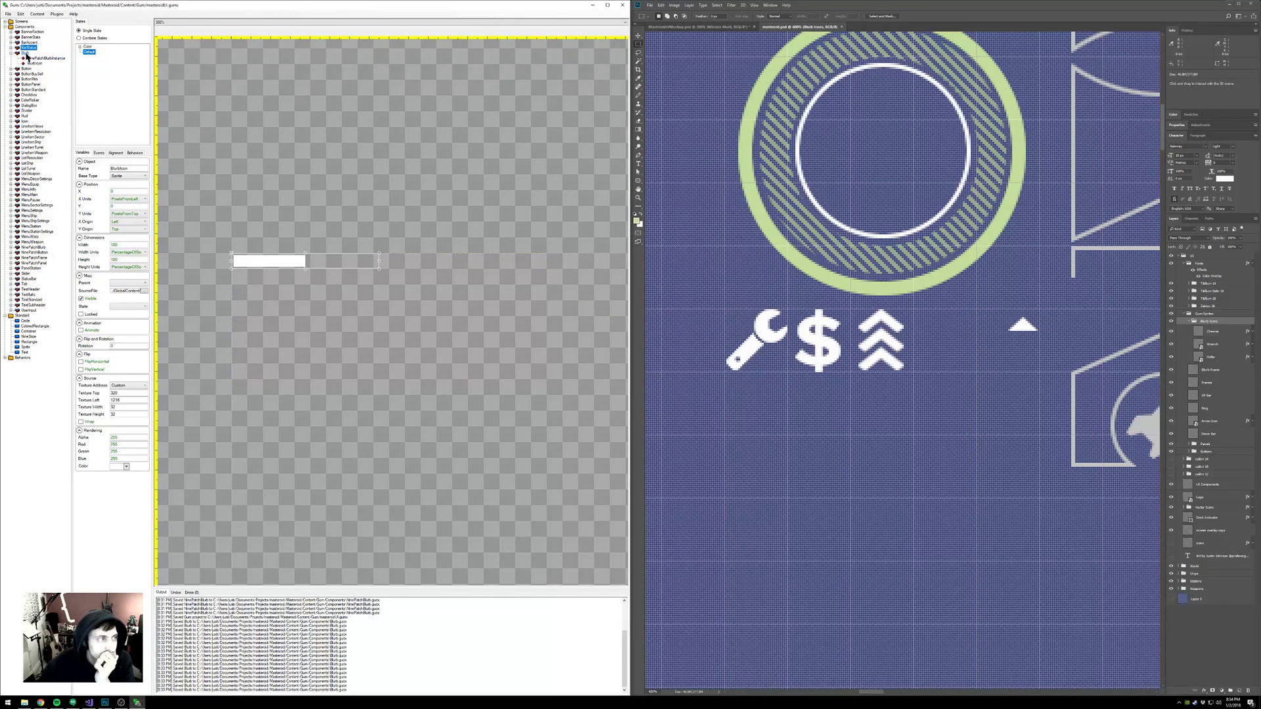
pyautogui.click(26, 53)
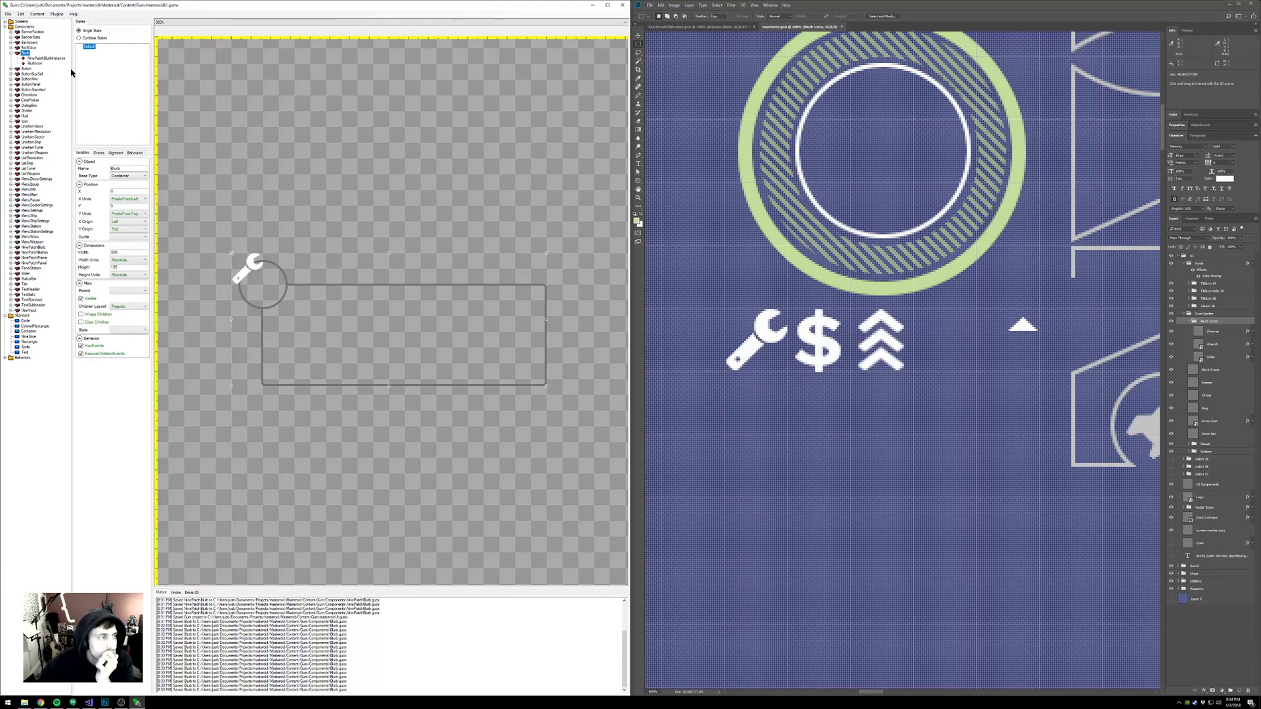
pyautogui.click(34, 63)
pyautogui.scroll(3, 236, 329)
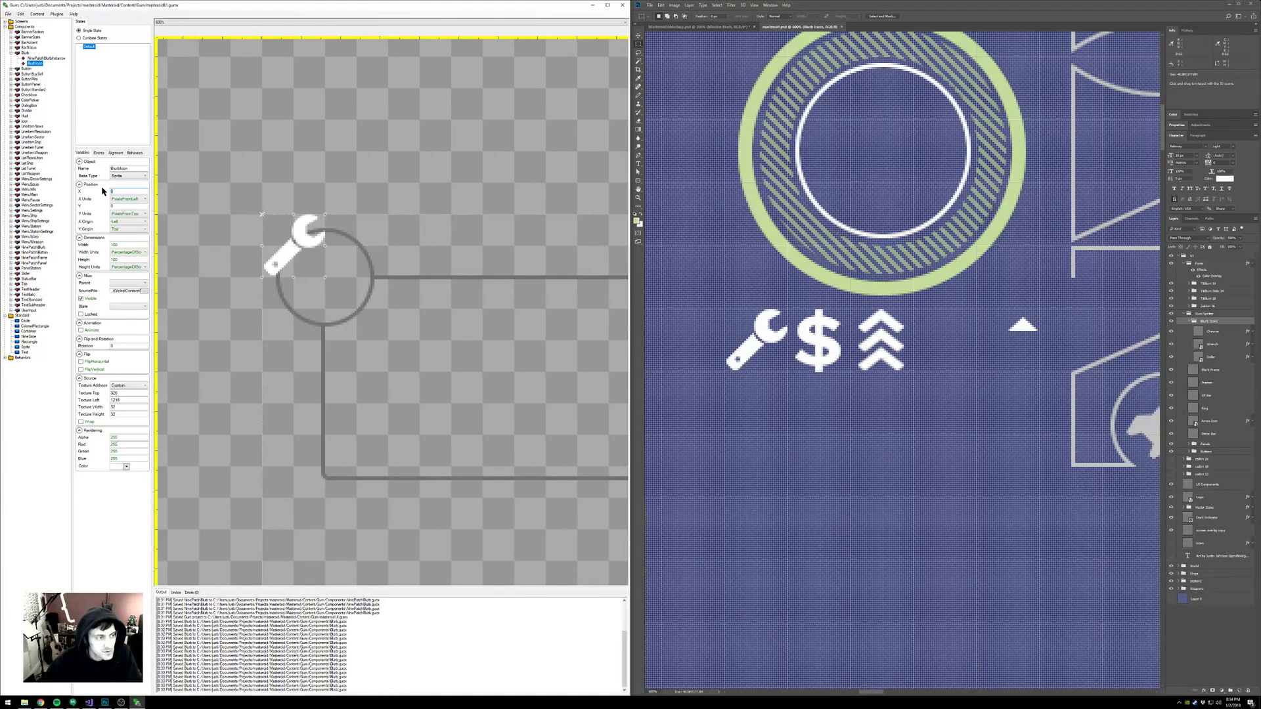
# - Try positioning BlurbIcon from its container's horizontal centre with an X of 64, and reset the X units to default
pyautogui.click(135, 200)
pyautogui.click(130, 224)
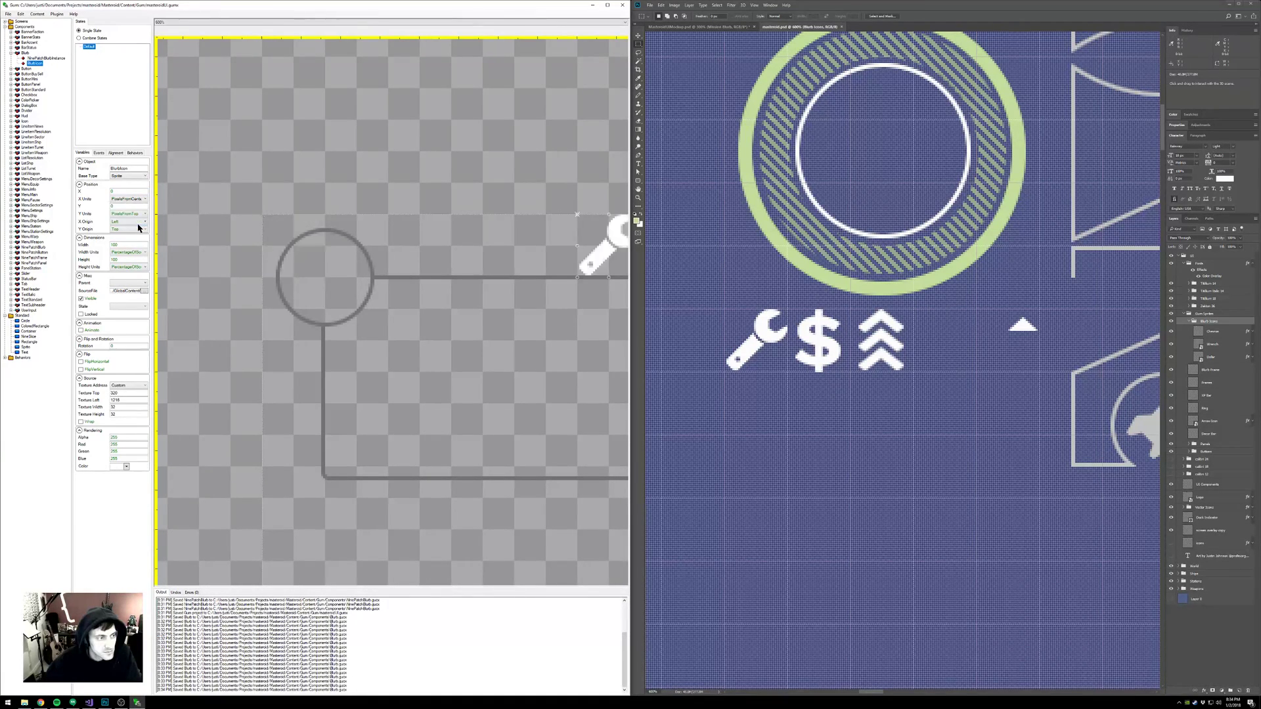
pyautogui.click(122, 193)
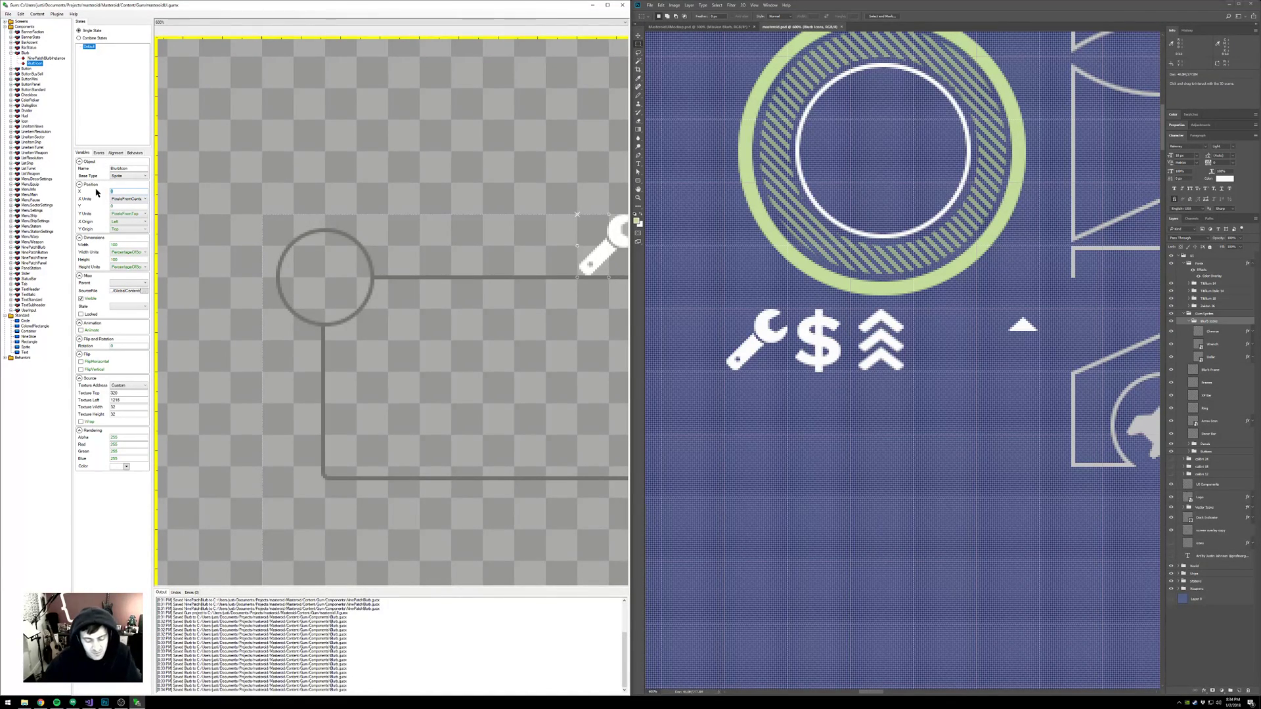
pyautogui.write('64')
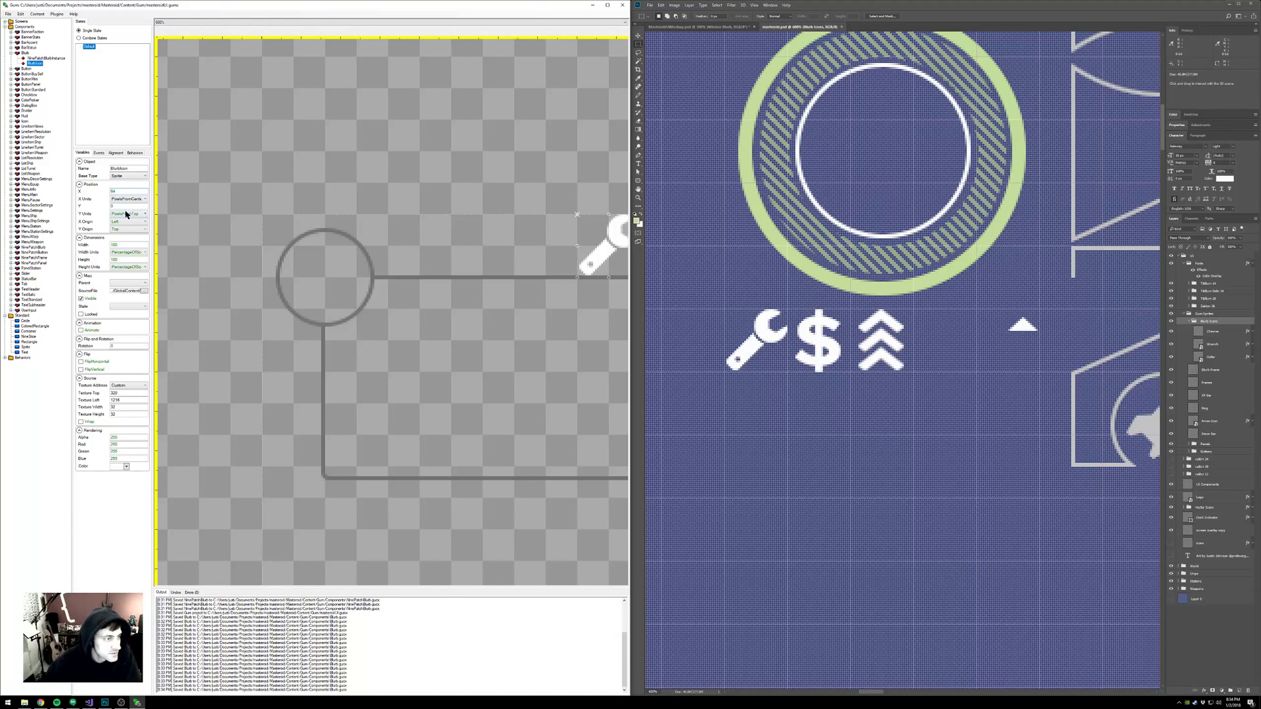
pyautogui.press('Return')
pyautogui.click(122, 199)
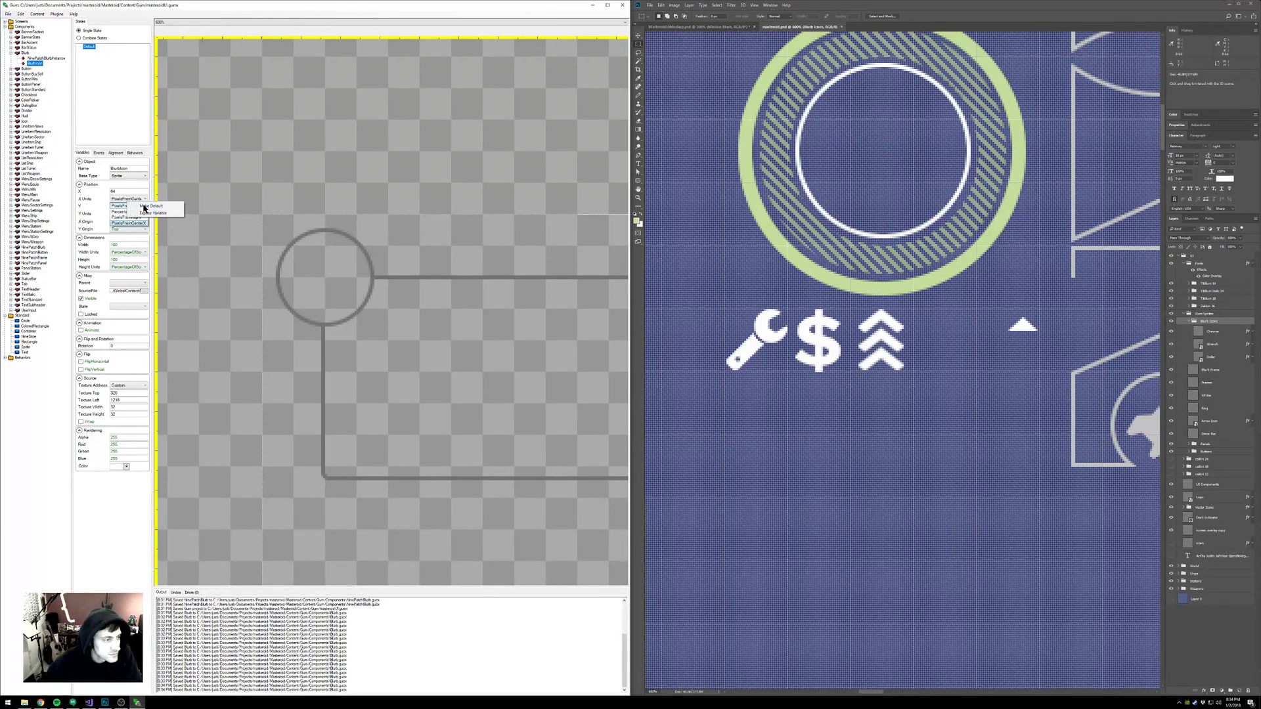
pyautogui.click(129, 206)
# - Set BlurbIcon's X and Y to 32, with both the X origin and Y origin set to Center
pyautogui.click(126, 222)
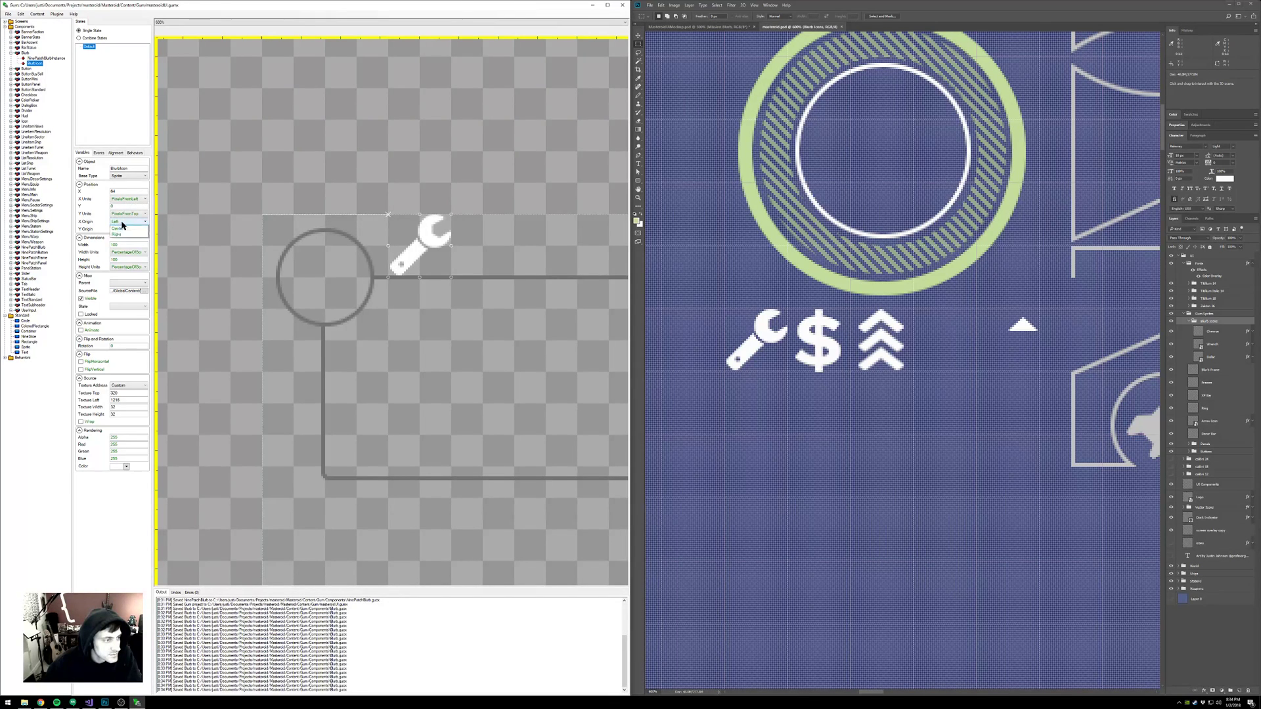
pyautogui.click(119, 234)
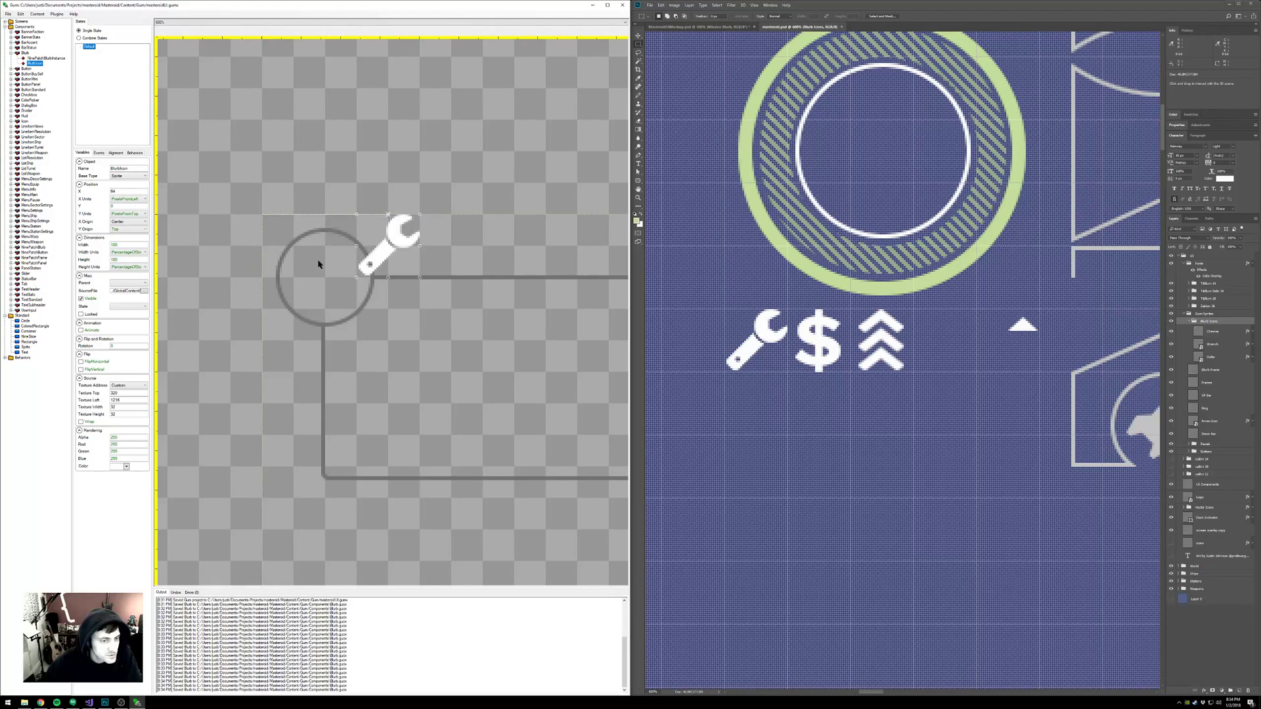
pyautogui.moveTo(122, 192); pyautogui.dragTo(104, 193)
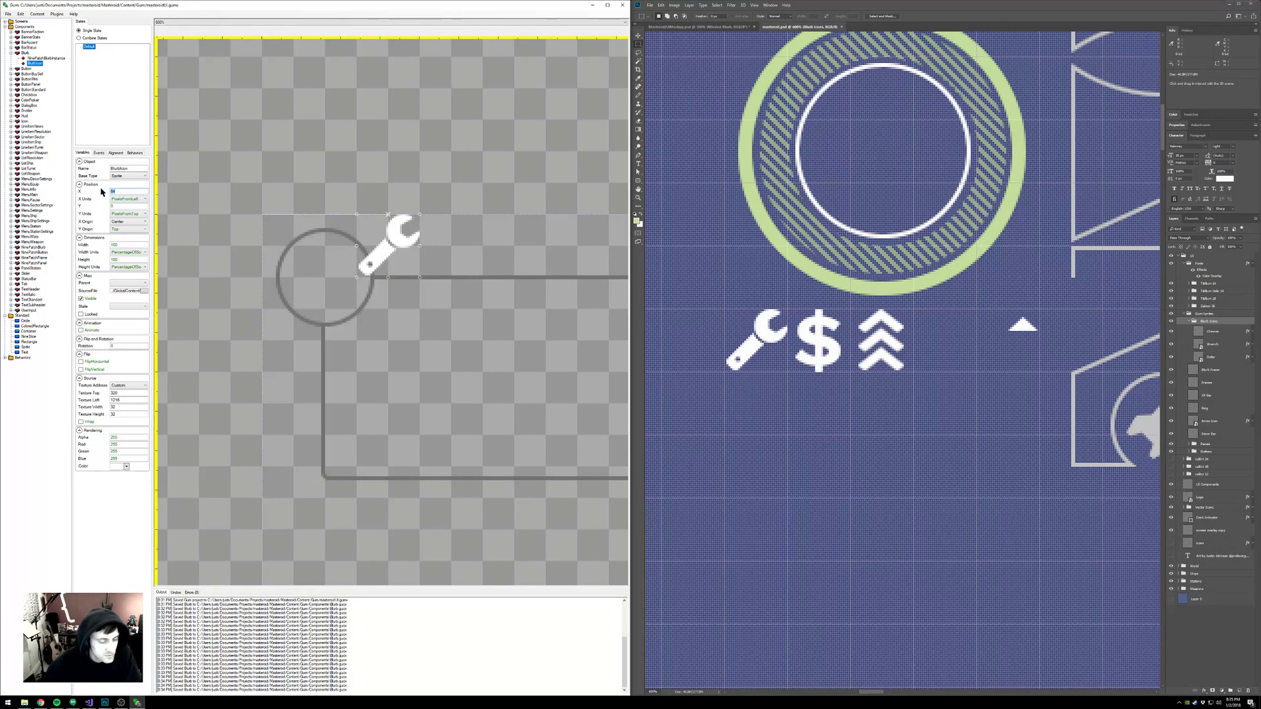
pyautogui.write('32')
pyautogui.press('Tab')
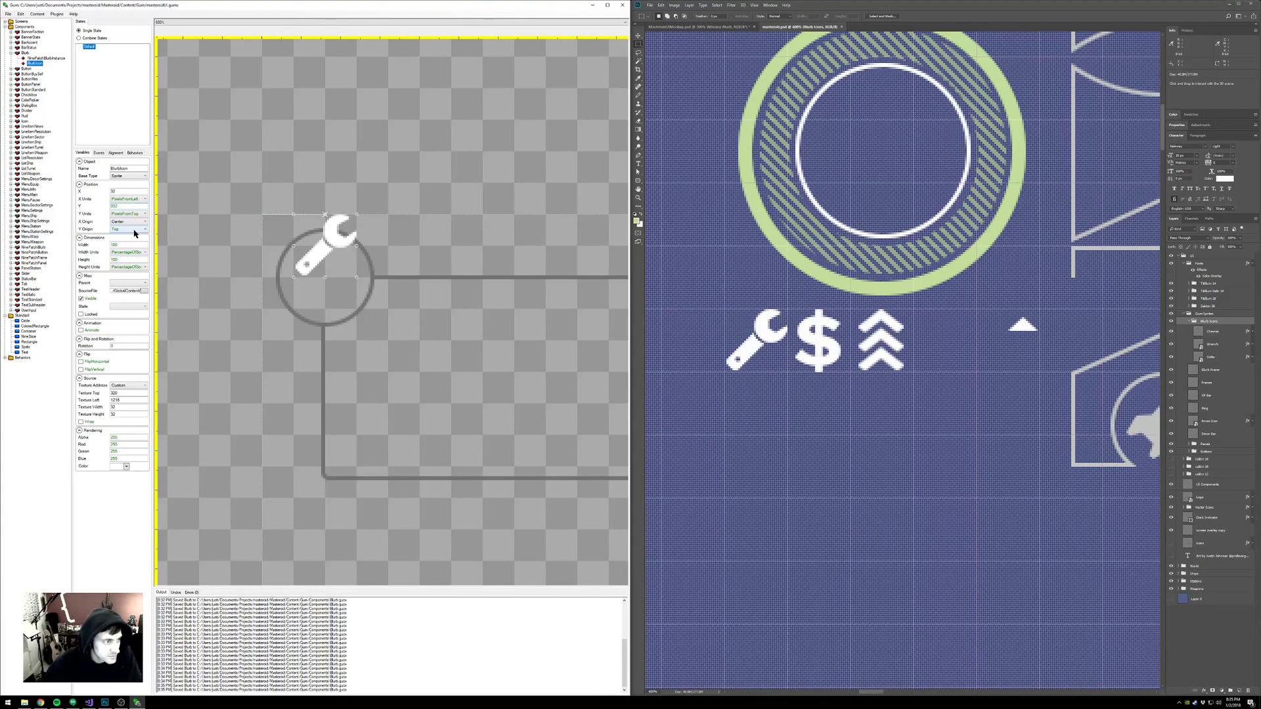
pyautogui.write('32')
pyautogui.click(135, 231)
pyautogui.click(125, 243)
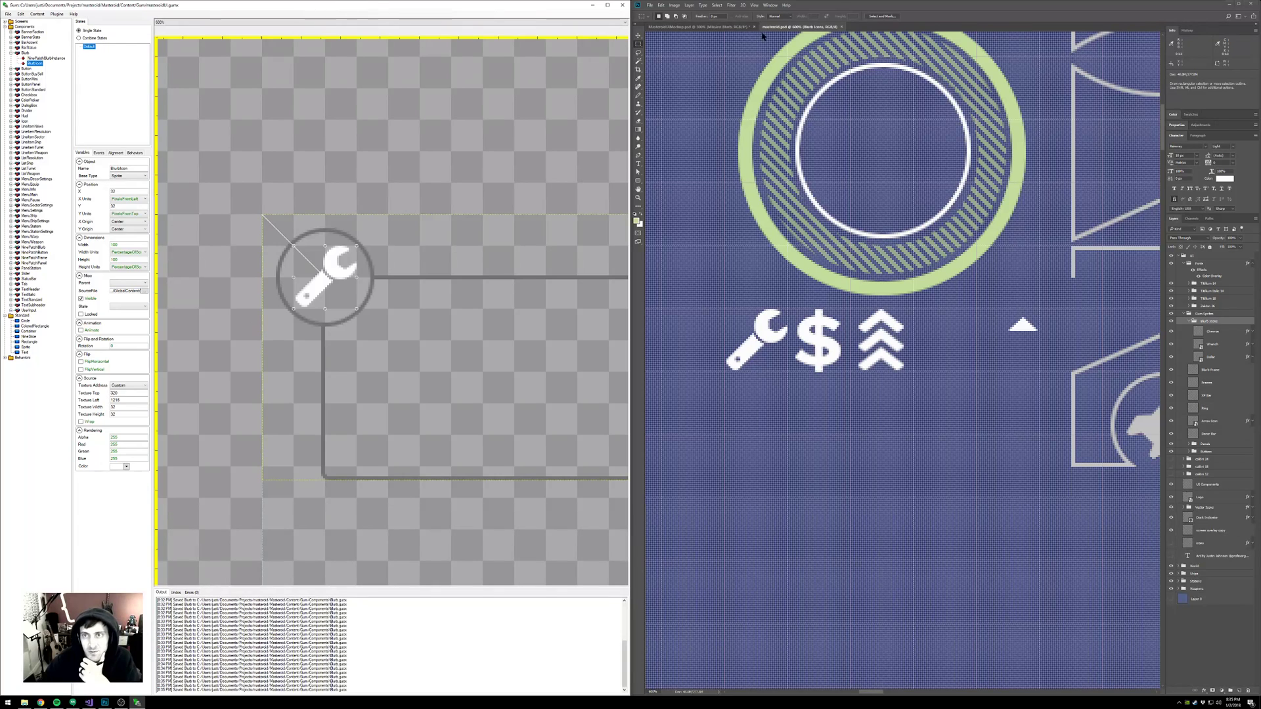
# - Bring up the mockup document in Photoshop, and add a TextSubheader instance to the Blurb component in Gum
pyautogui.click(729, 27)
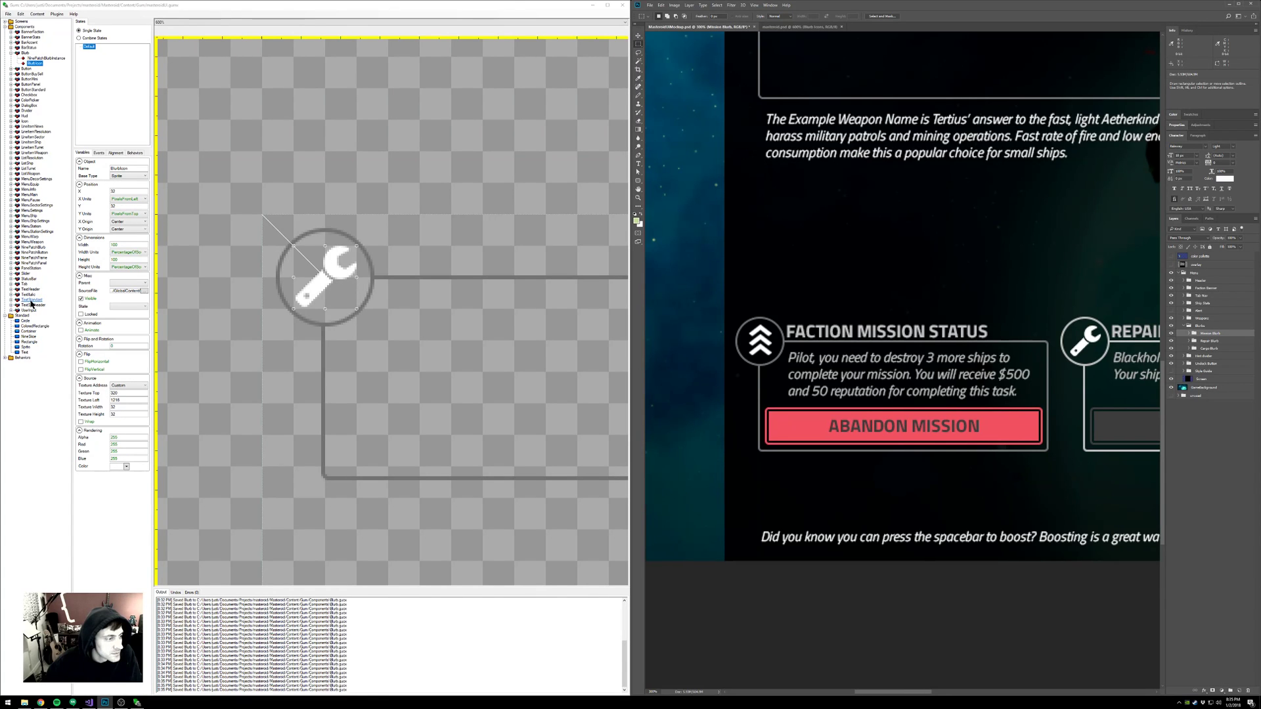
pyautogui.click(20, 306)
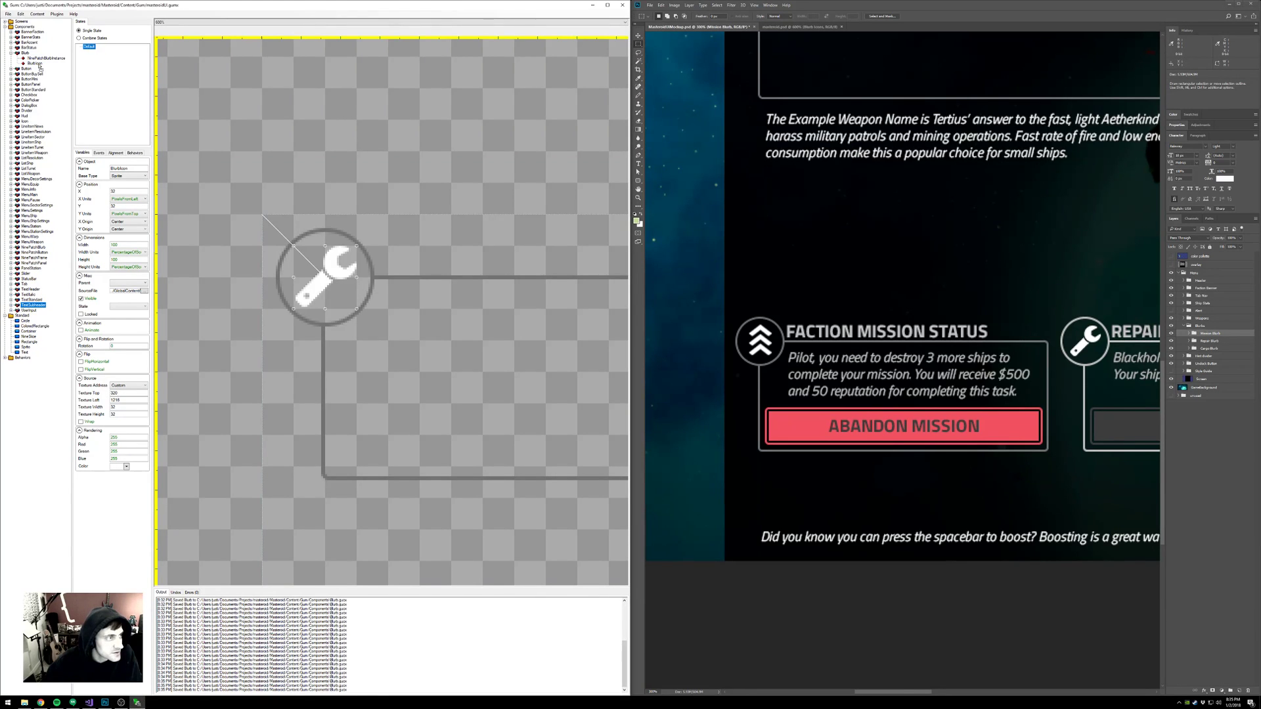
pyautogui.click(24, 54)
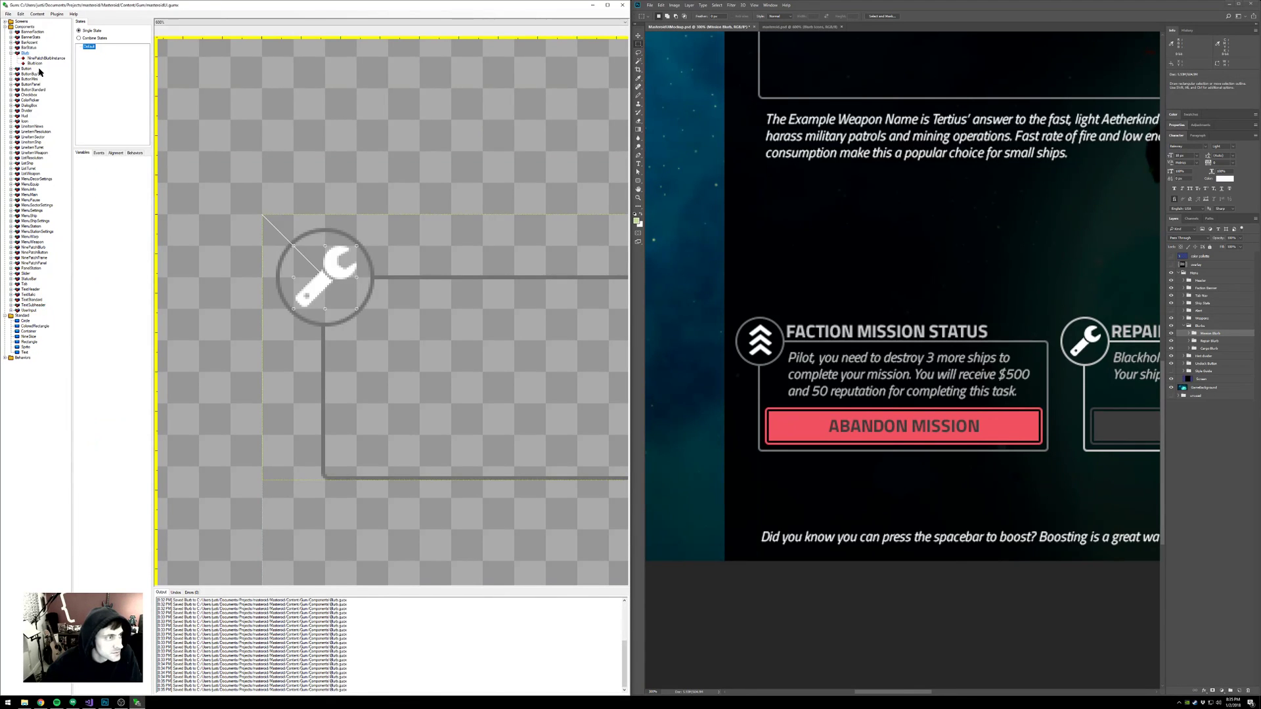
# - Rename the new TextSubheader instance to BlurbTitle
pyautogui.click(134, 169)
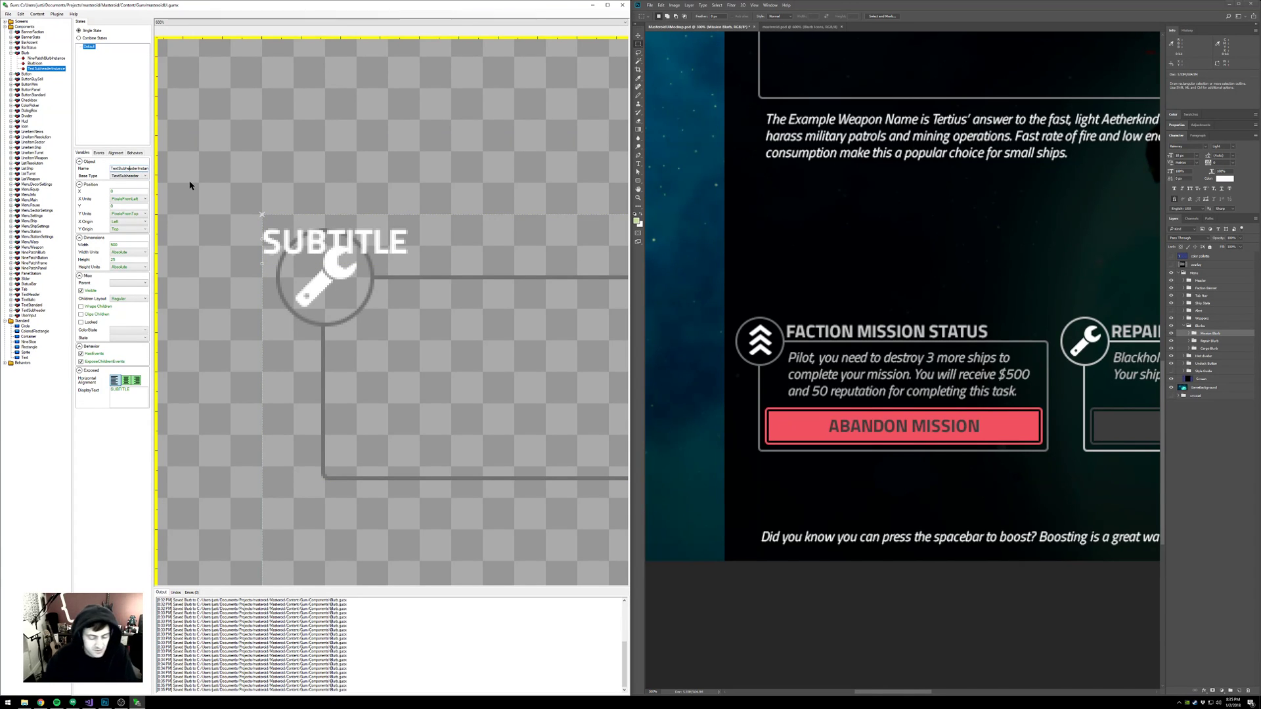
pyautogui.hotkey('ctrl', 'a')
pyautogui.write('B')
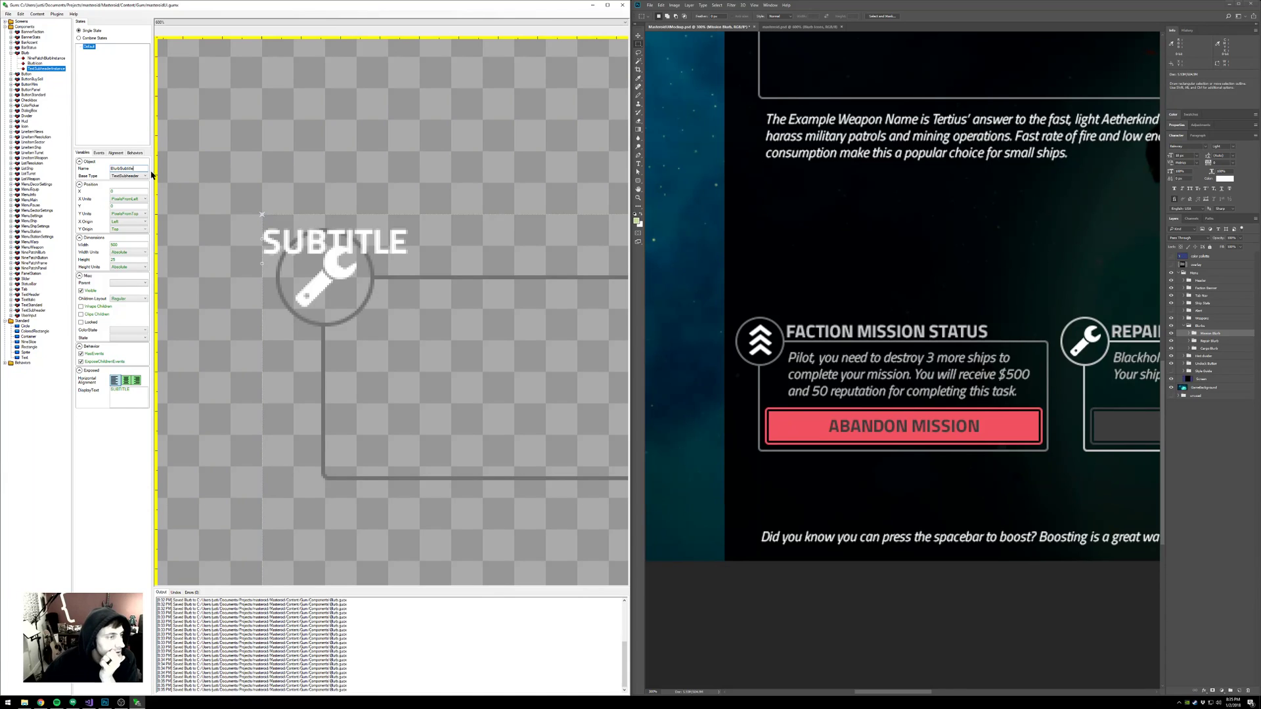
pyautogui.moveTo(134, 169); pyautogui.dragTo(119, 169)
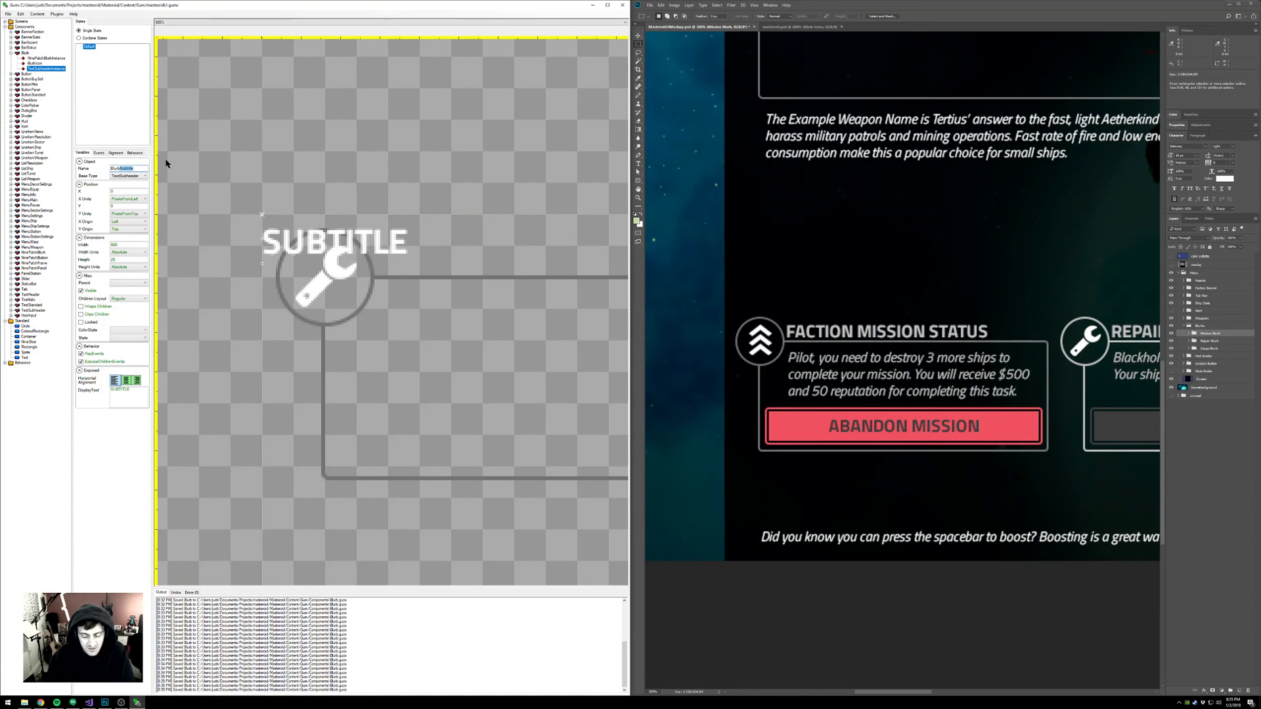
pyautogui.write('Tit')
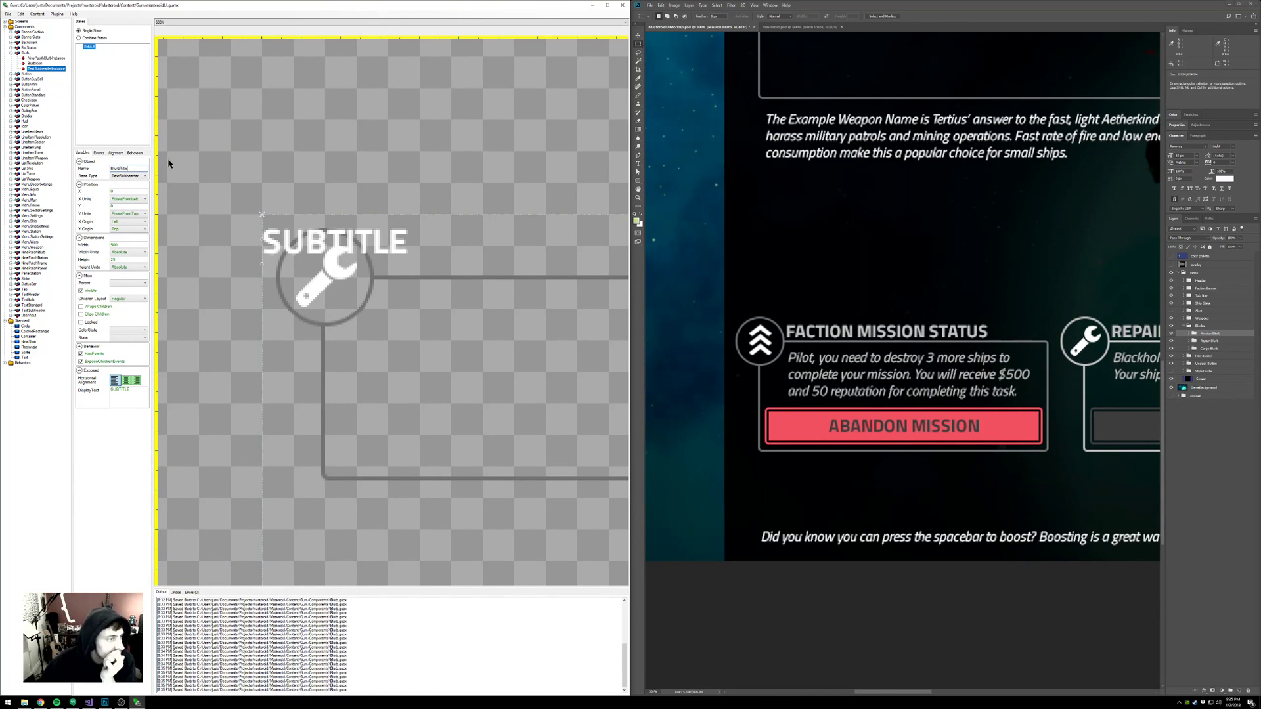
pyautogui.write('le')
pyautogui.press('Return')
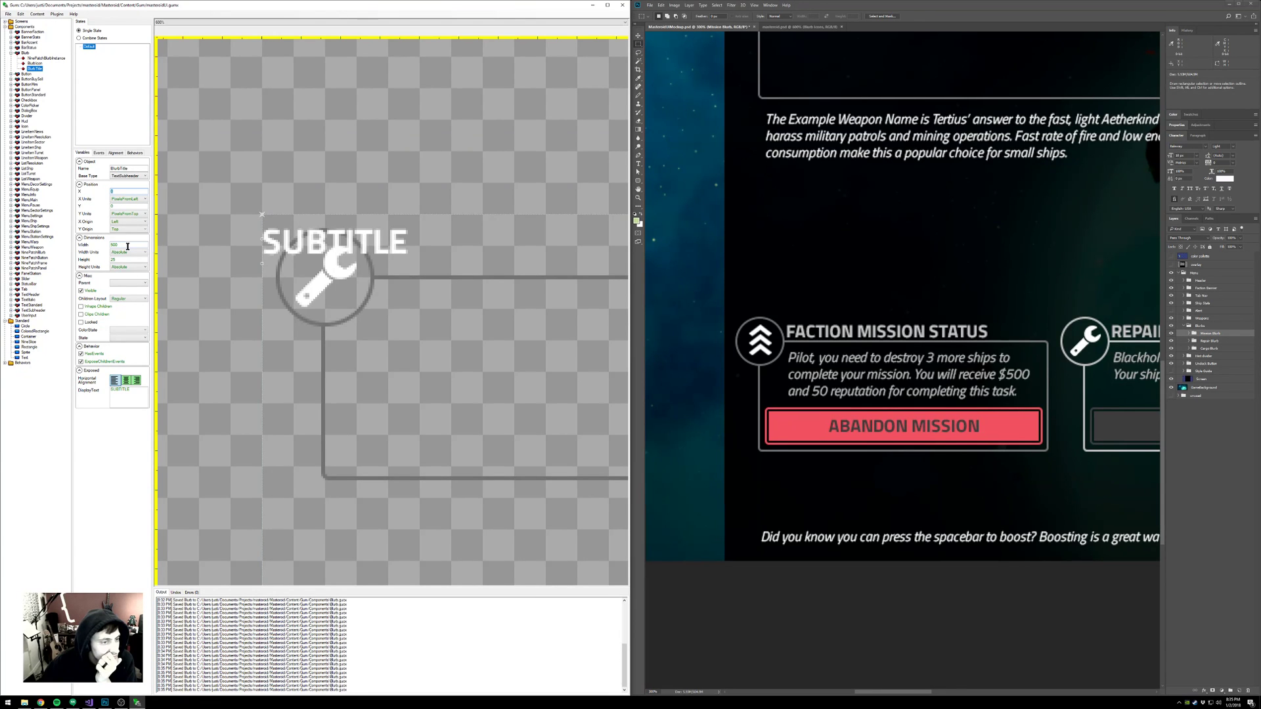
# - Set BlurbTitle's width to 200
pyautogui.moveTo(488, 281); pyautogui.dragTo(330, 293)
pyautogui.scroll(-6, 331, 293)
pyautogui.scroll(2, 339, 293)
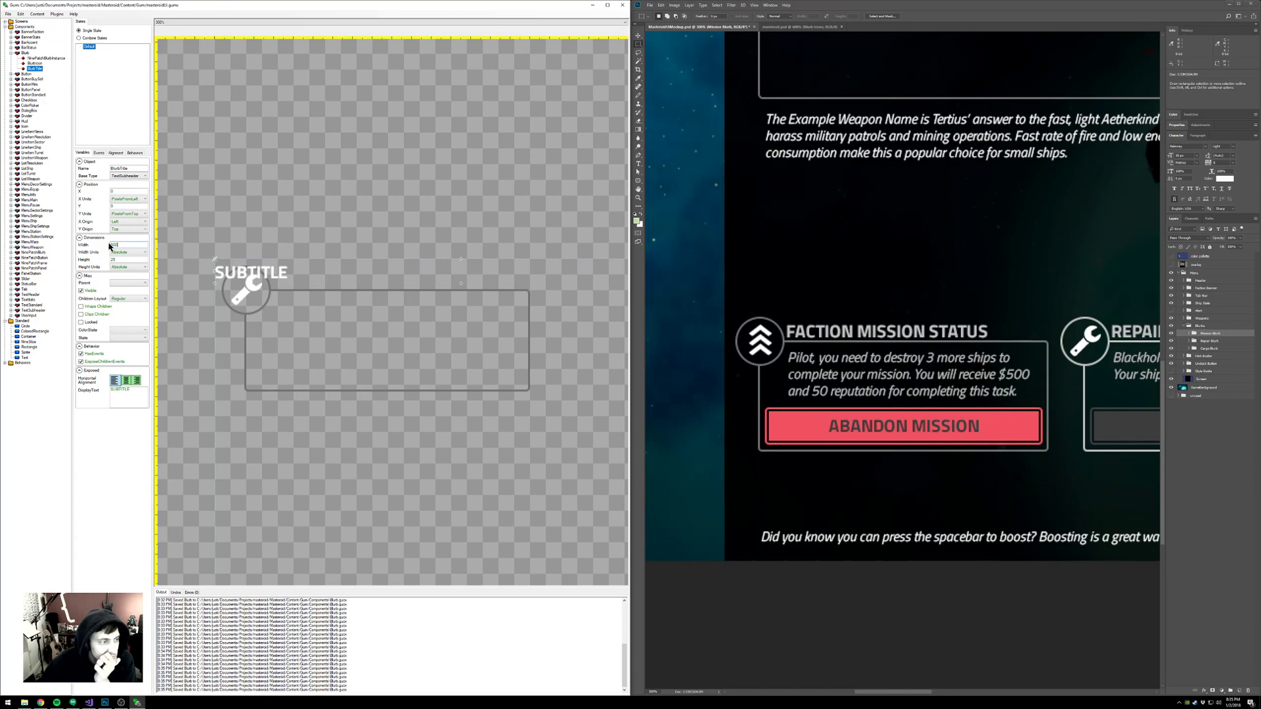
pyautogui.moveTo(118, 246); pyautogui.dragTo(91, 244)
pyautogui.press('Return')
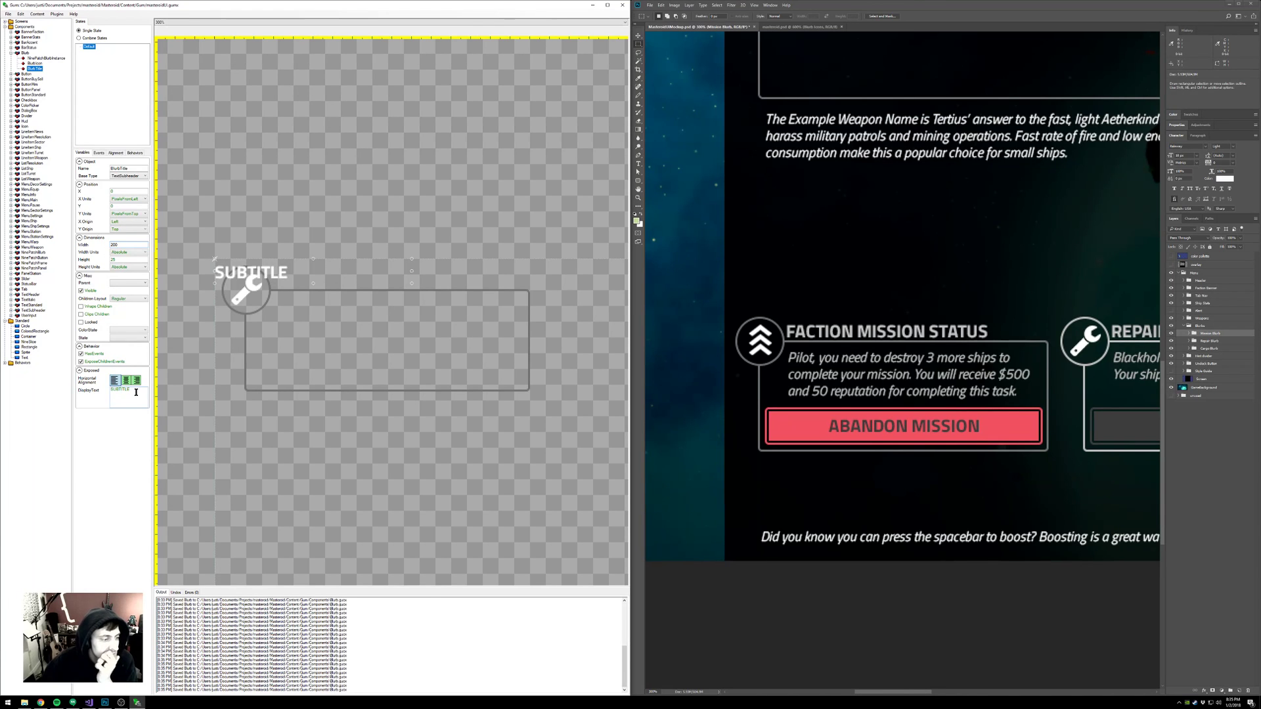
# - Set BlurbTitle's display text to "BLURB BOX TITLE"
pyautogui.moveTo(138, 392); pyautogui.dragTo(107, 388)
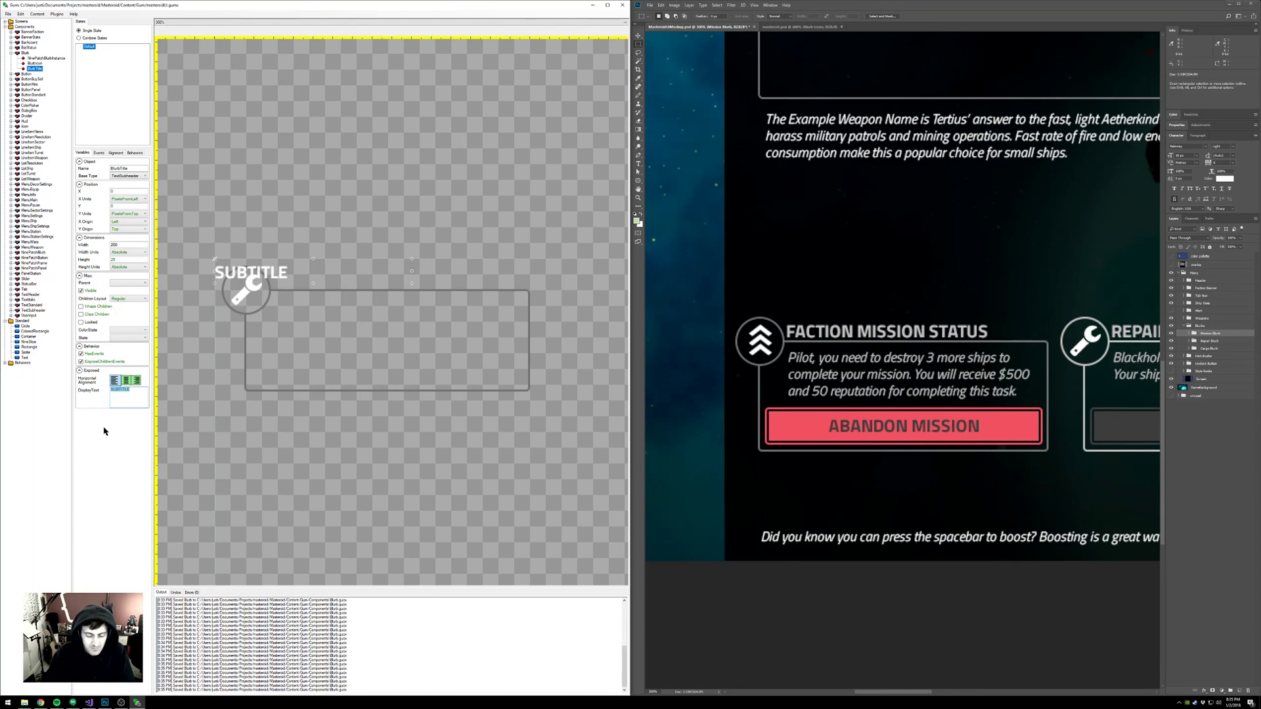
pyautogui.write('S')
pyautogui.write('LURB BOX')
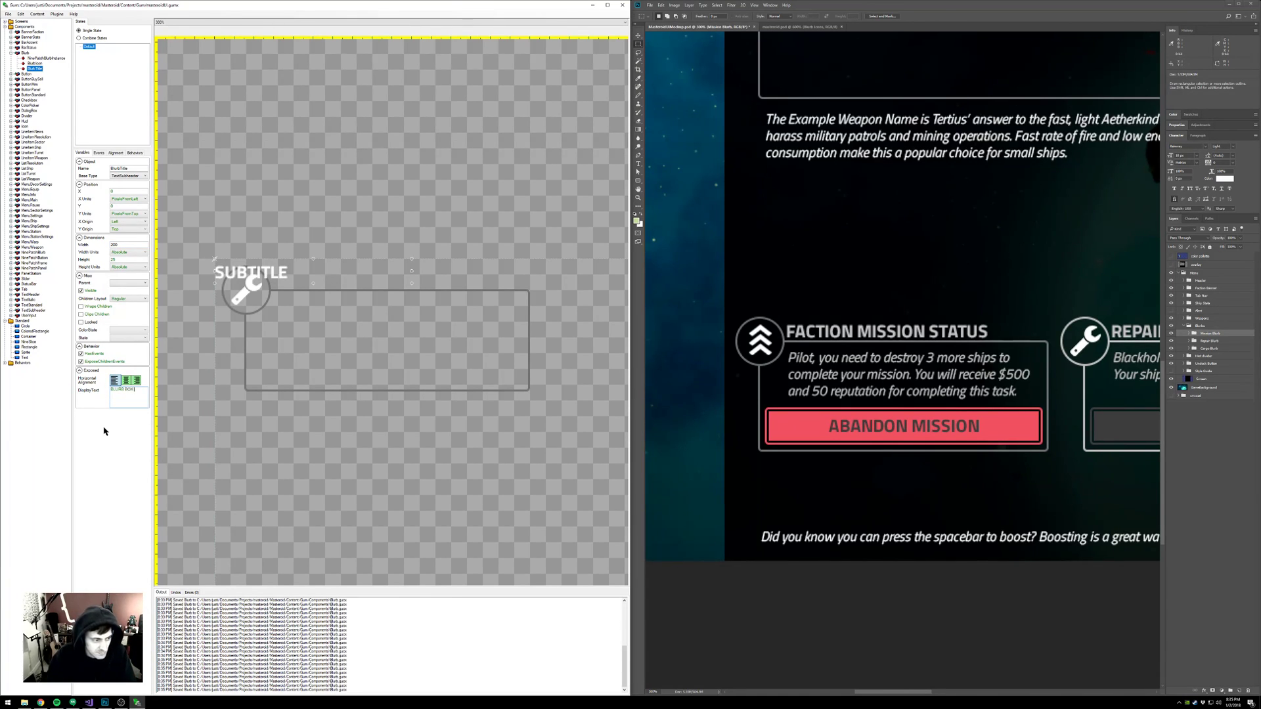
pyautogui.write(' TITLE')
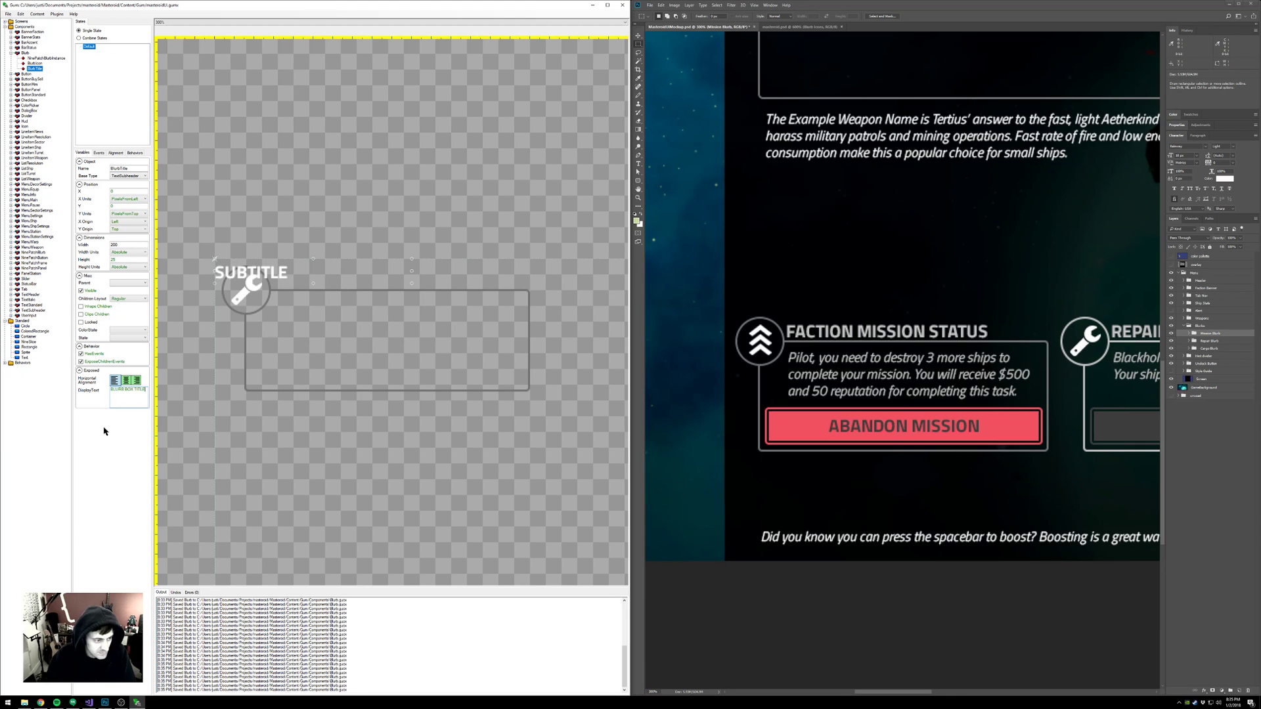
pyautogui.click(124, 192)
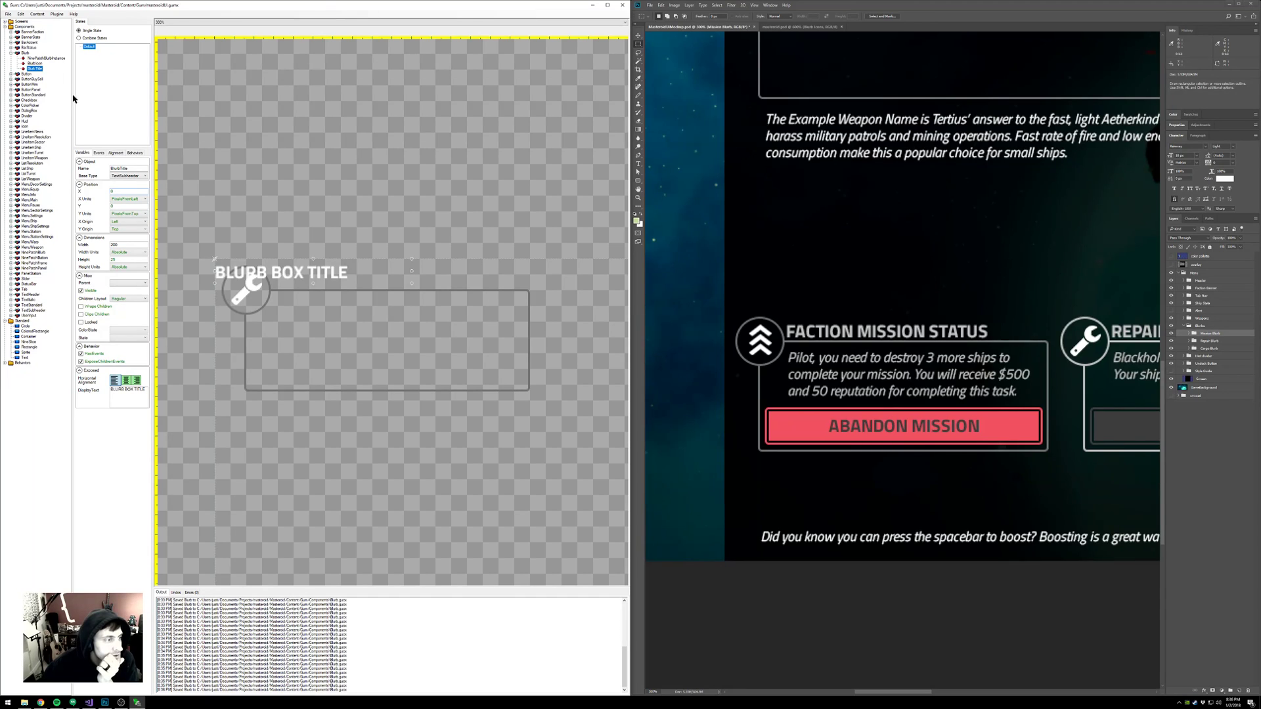
# - Set BlurbTitle's ColorState to Subtle and move it beside the wrench icon, just above the frame's upper edge
pyautogui.click(128, 338)
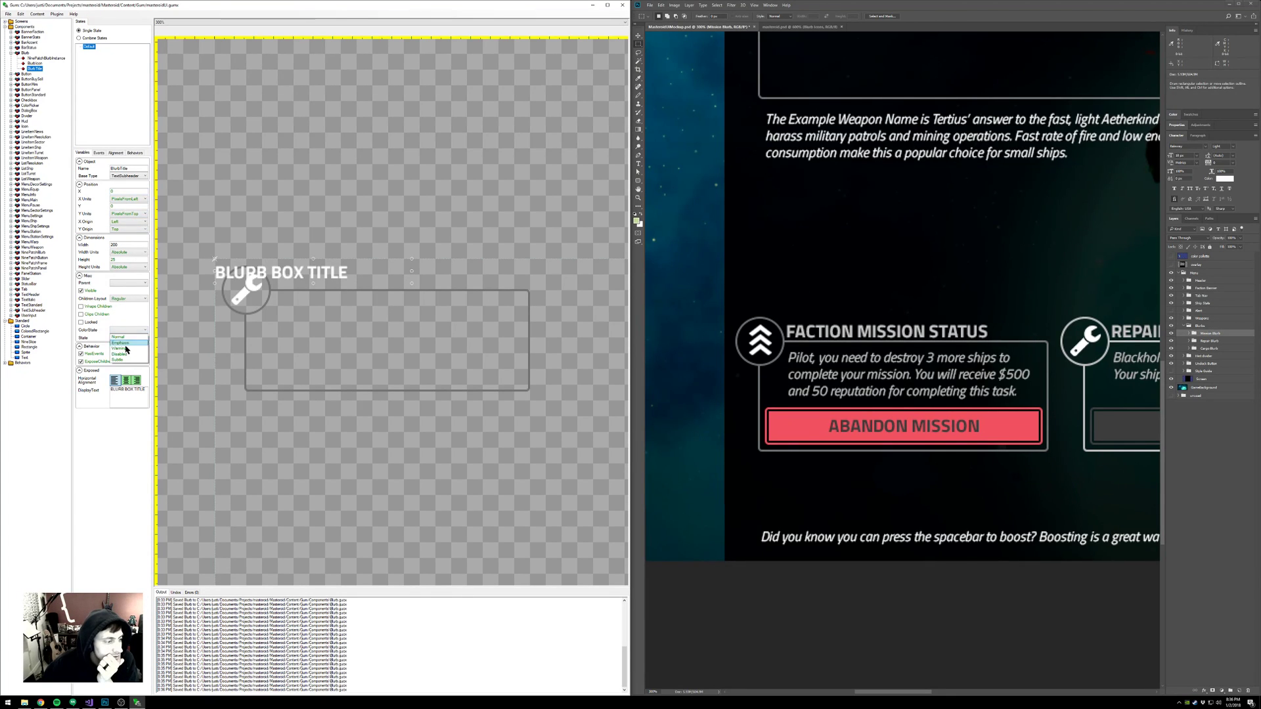
pyautogui.click(124, 360)
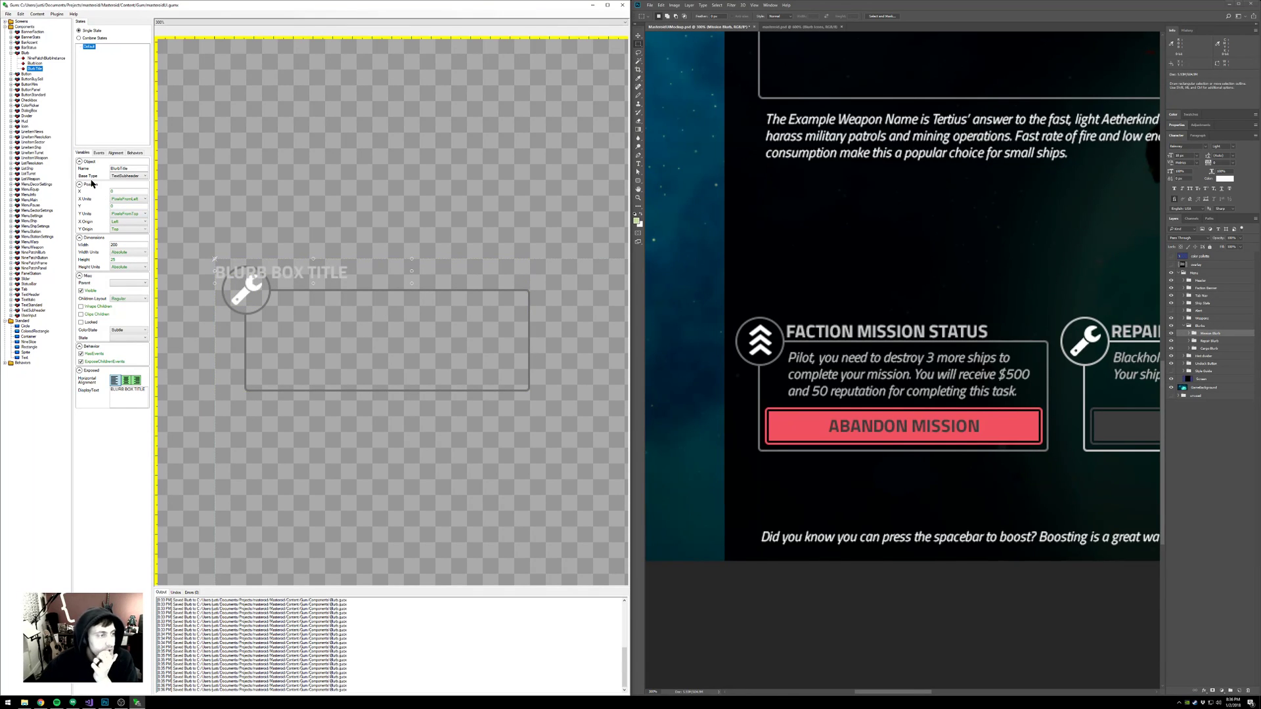
pyautogui.moveTo(284, 272); pyautogui.dragTo(342, 282)
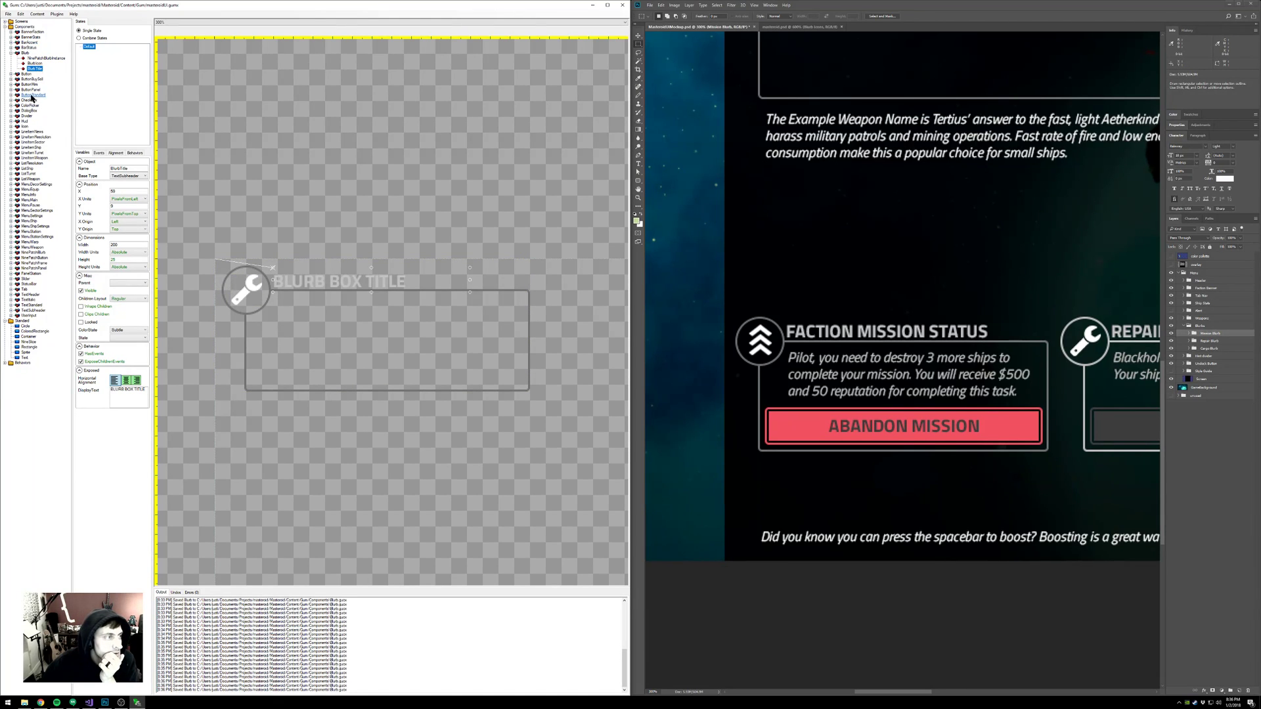
# - Add a ButtonStandard instance to the Blurb component, placed in the lower part of the frame with a width of 300
pyautogui.moveTo(31, 96); pyautogui.dragTo(30, 59)
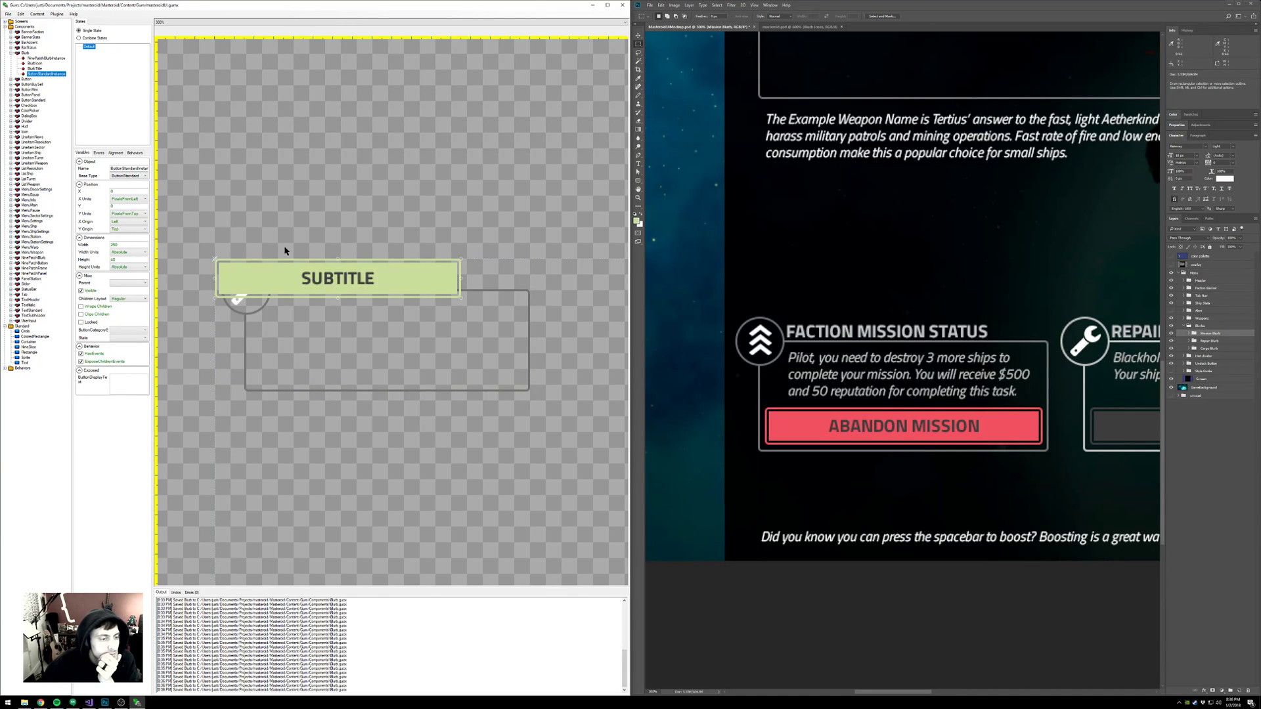
pyautogui.moveTo(282, 271); pyautogui.dragTo(333, 366)
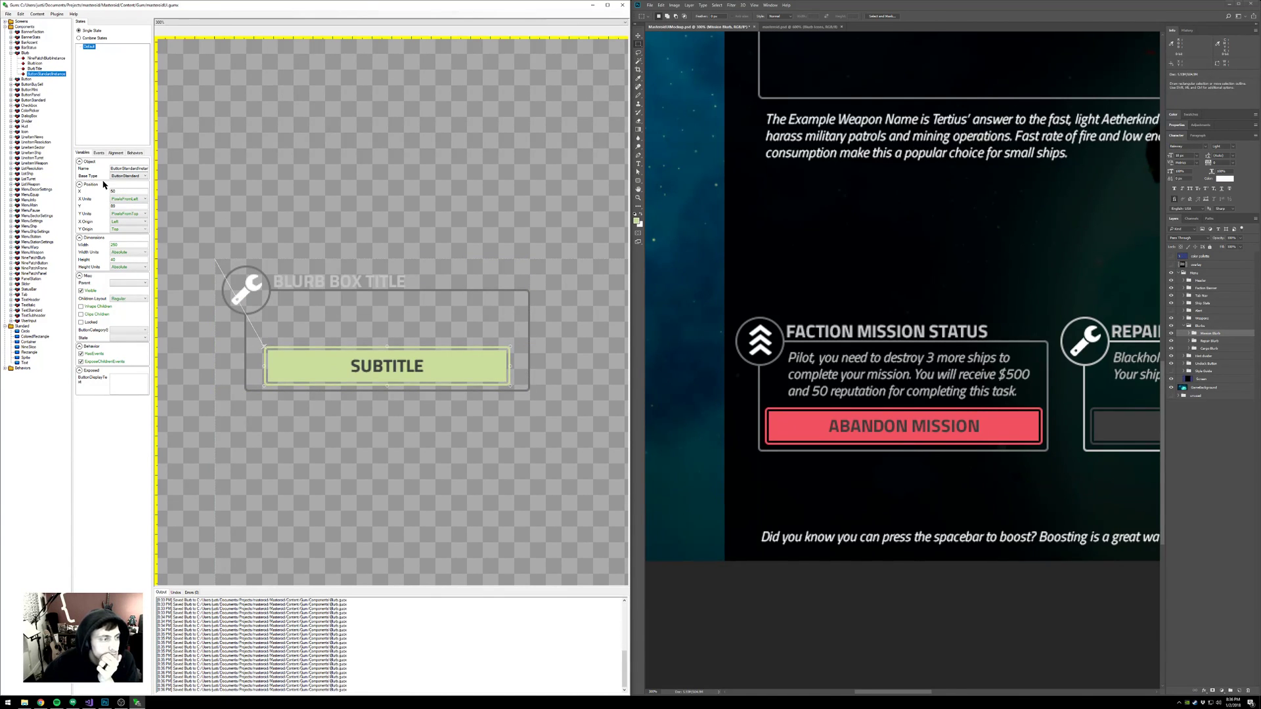
pyautogui.moveTo(127, 245); pyautogui.dragTo(103, 247)
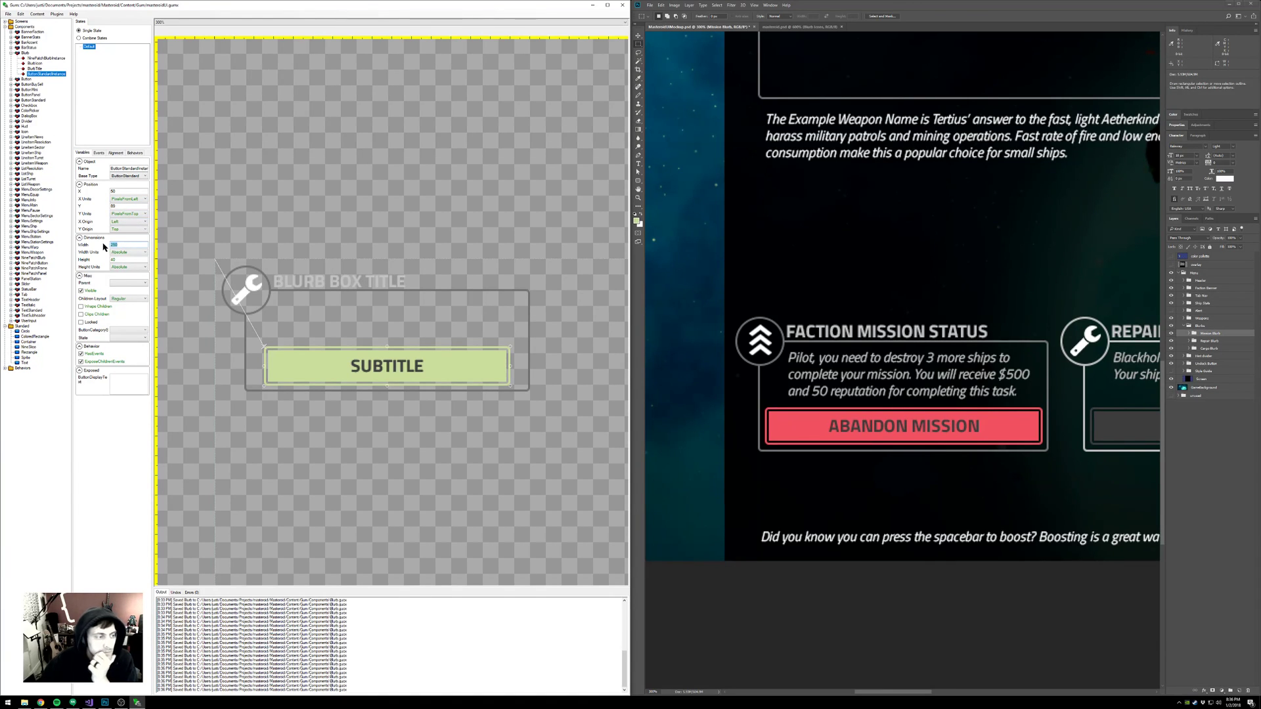
pyautogui.write('300')
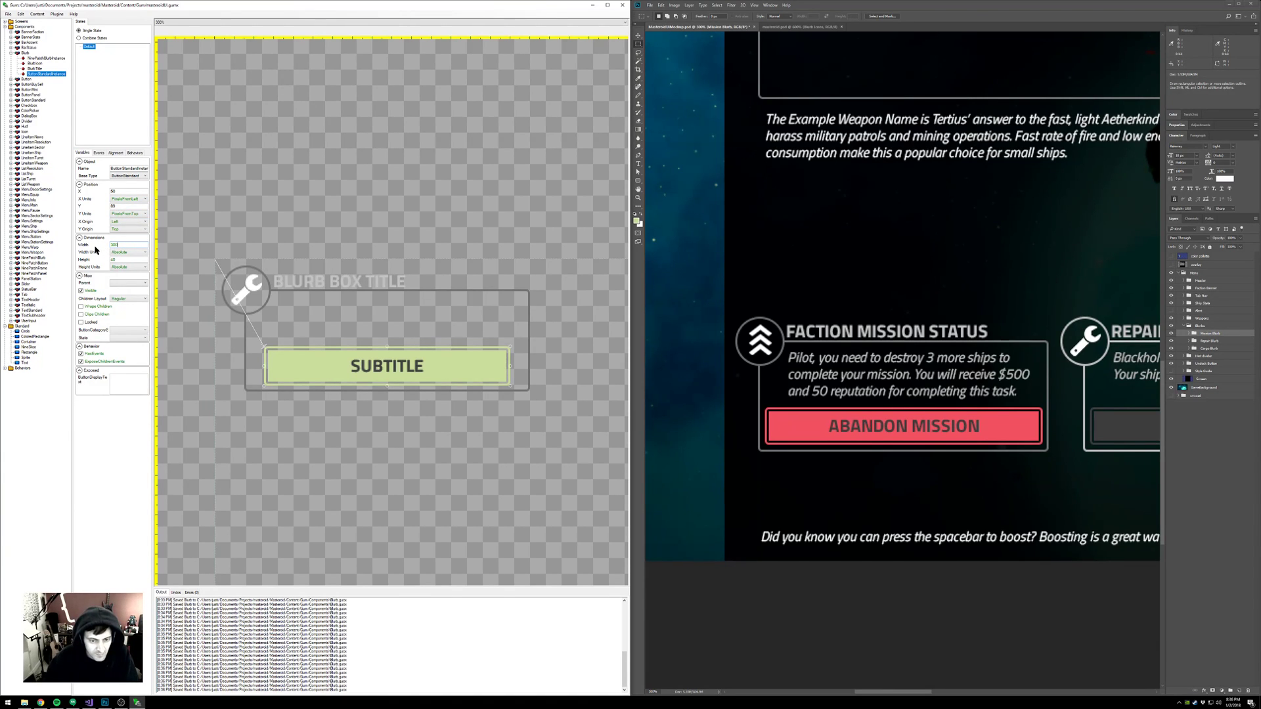
pyautogui.press('Return')
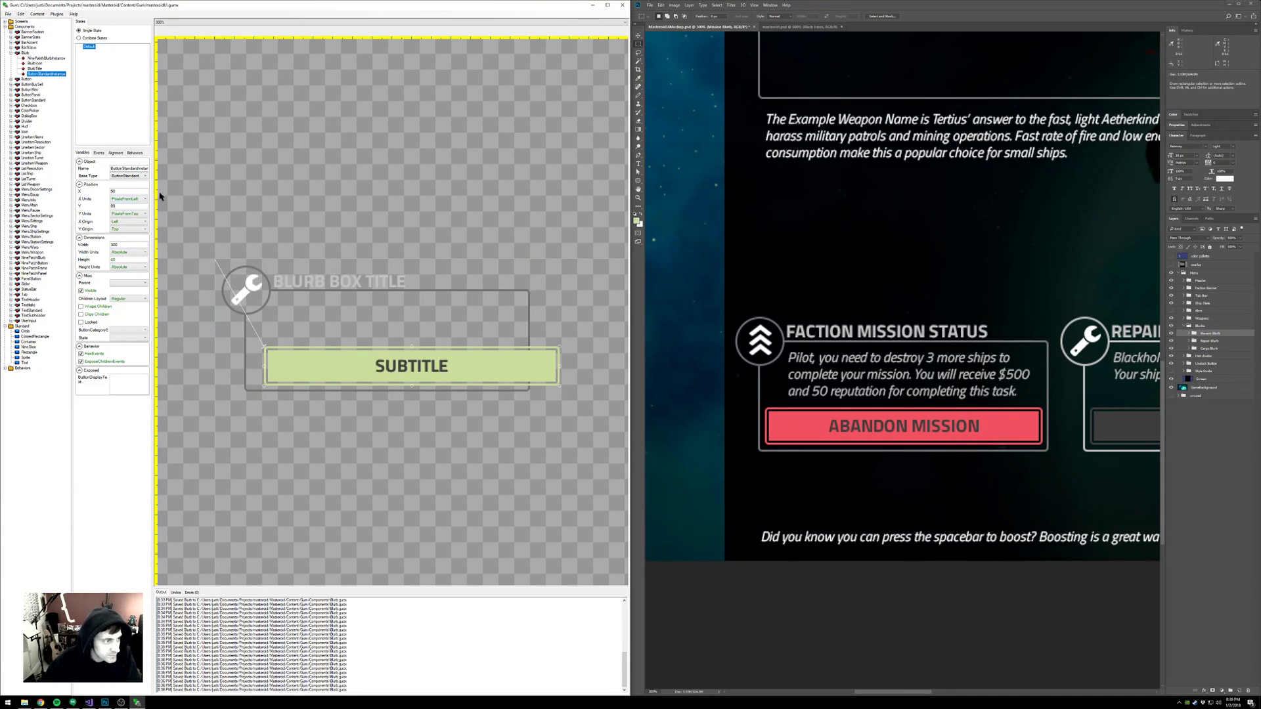
# - Set the button instance's X Units to pixels from center and its X Origin to Center
pyautogui.click(117, 200)
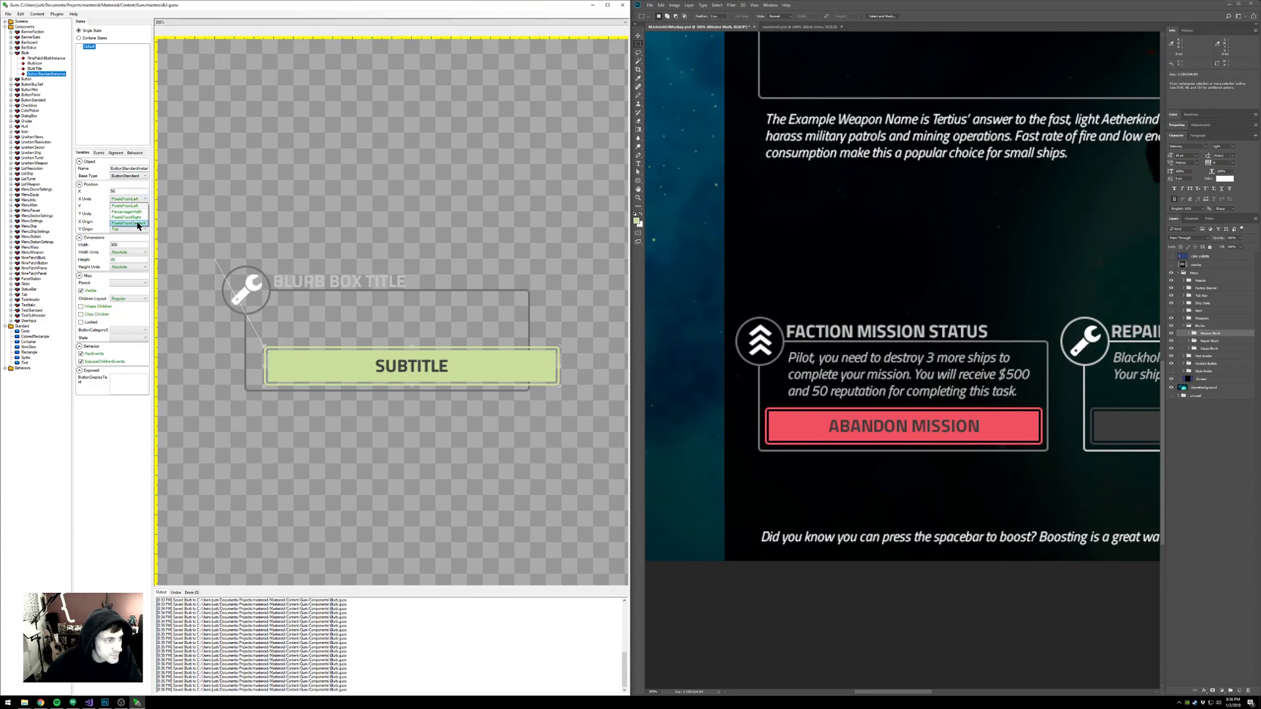
pyautogui.click(130, 224)
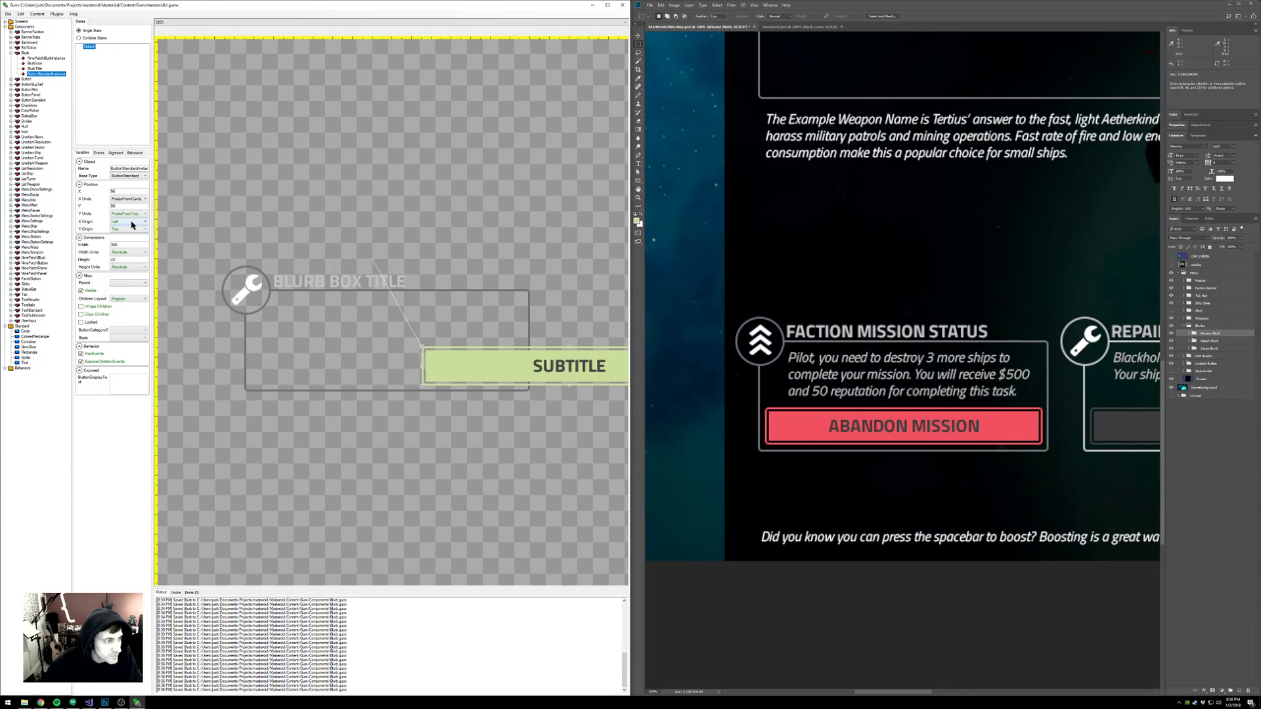
pyautogui.click(129, 222)
pyautogui.click(125, 235)
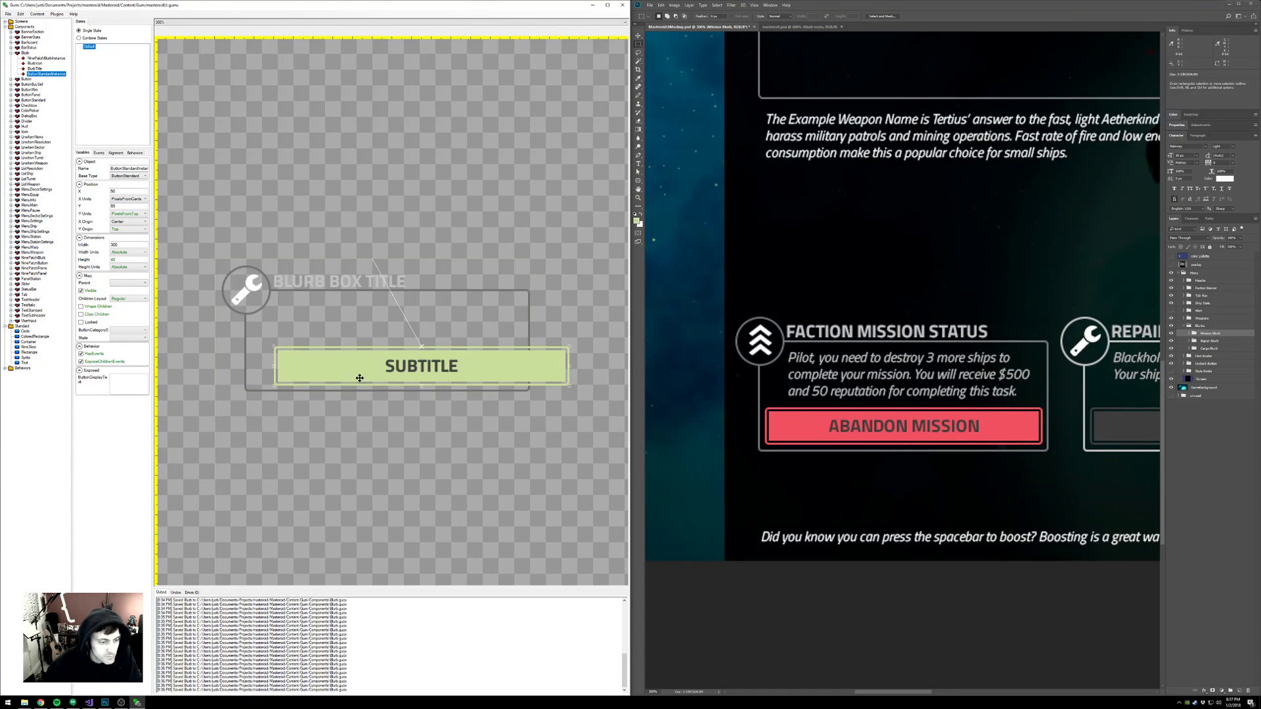
# - Align the button horizontally with the frame, trying X positions of 0 and 16 before settling on 15
pyautogui.moveTo(363, 371); pyautogui.dragTo(317, 373)
pyautogui.moveTo(115, 191); pyautogui.dragTo(106, 191)
pyautogui.write('0')
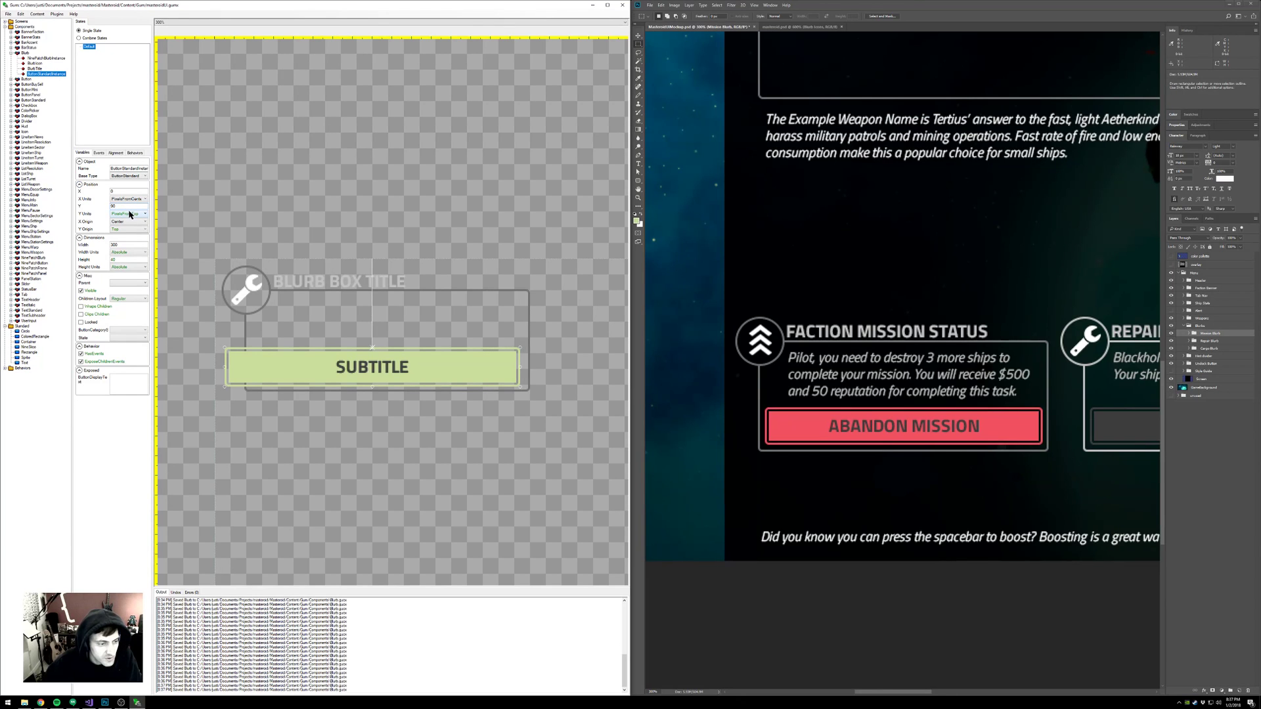
pyautogui.moveTo(116, 191); pyautogui.dragTo(97, 190)
pyautogui.write('16')
pyautogui.click(132, 205)
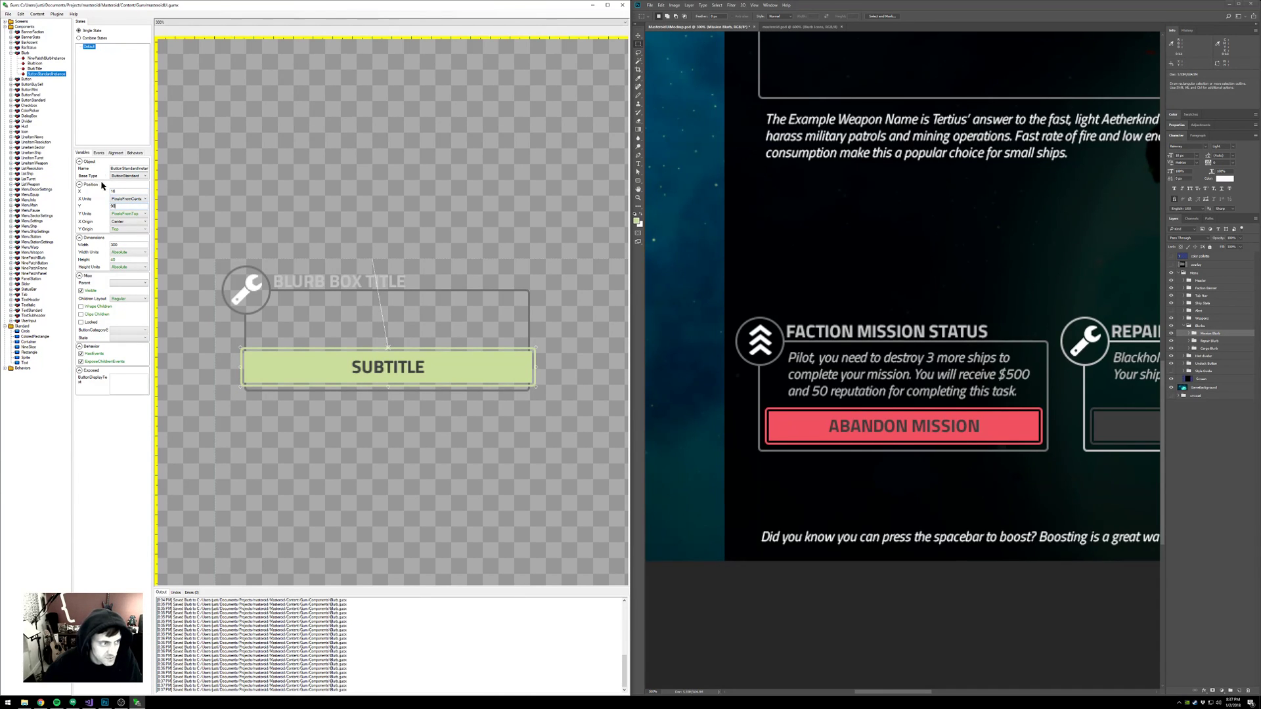
pyautogui.press('BackSpace')
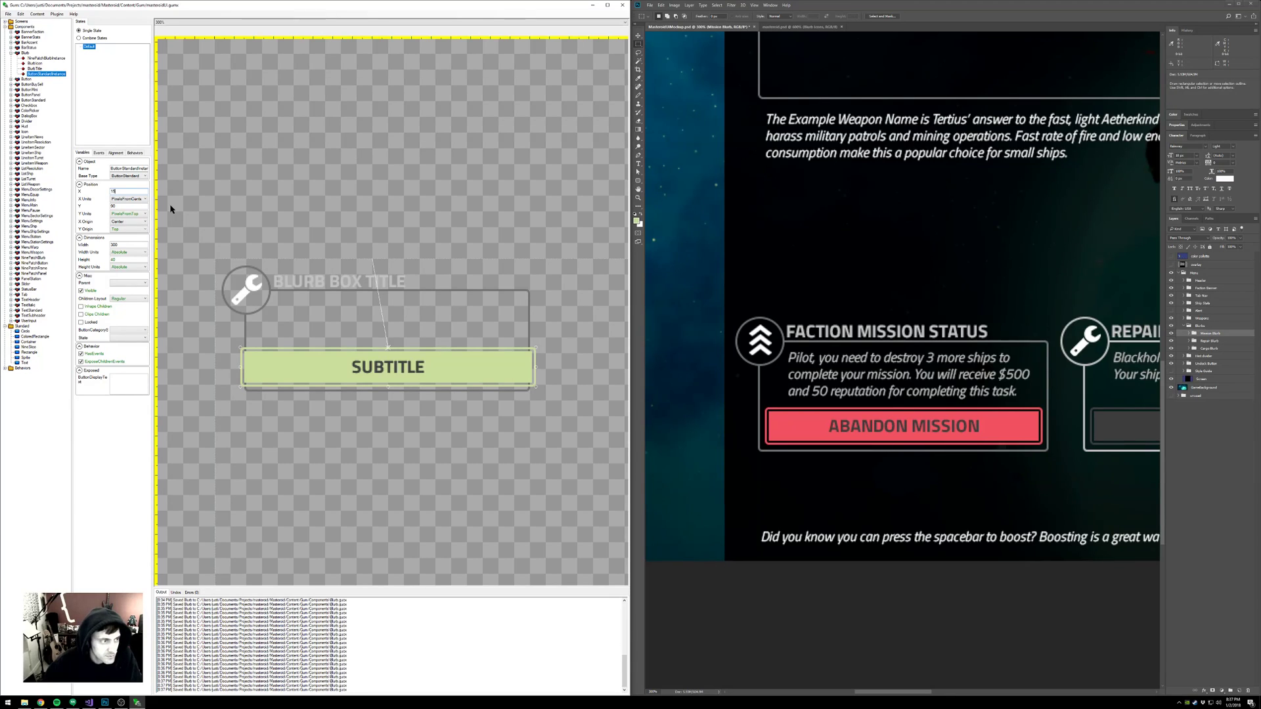
pyautogui.click(123, 205)
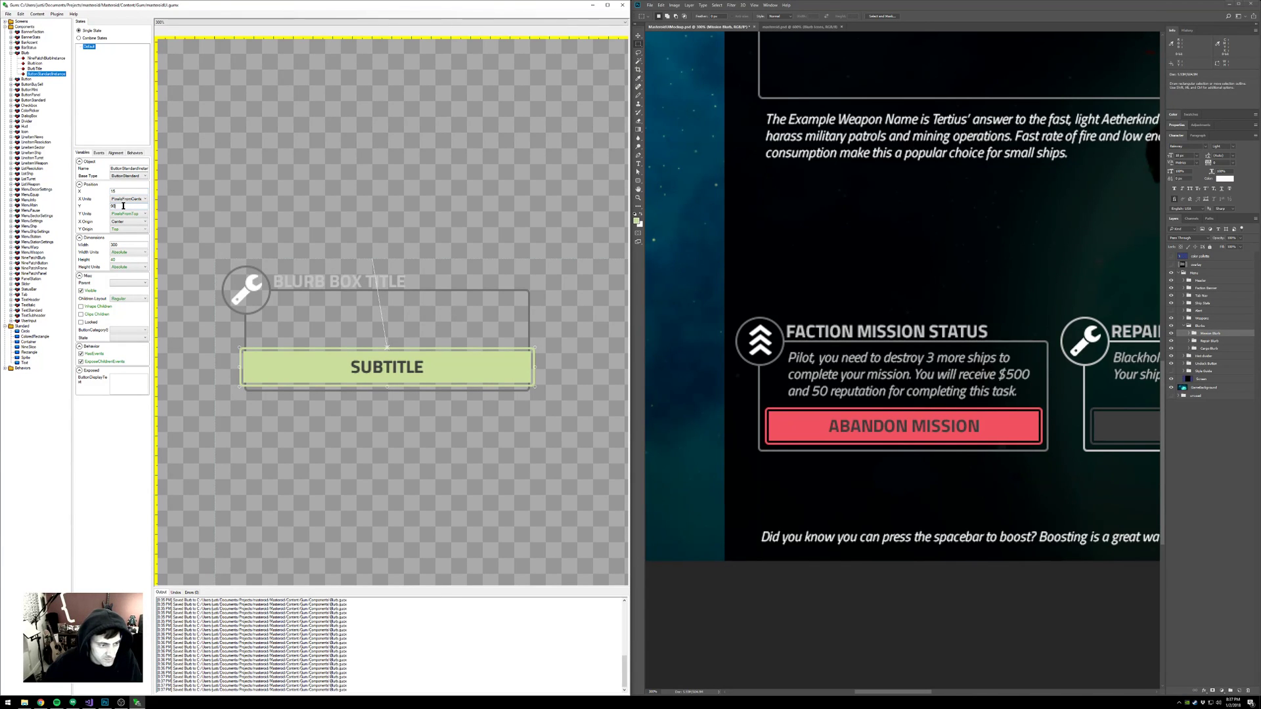
# - Reduce the button instance's width so it fits inside the blurb frame with a small margin
pyautogui.doubleClick(123, 245)
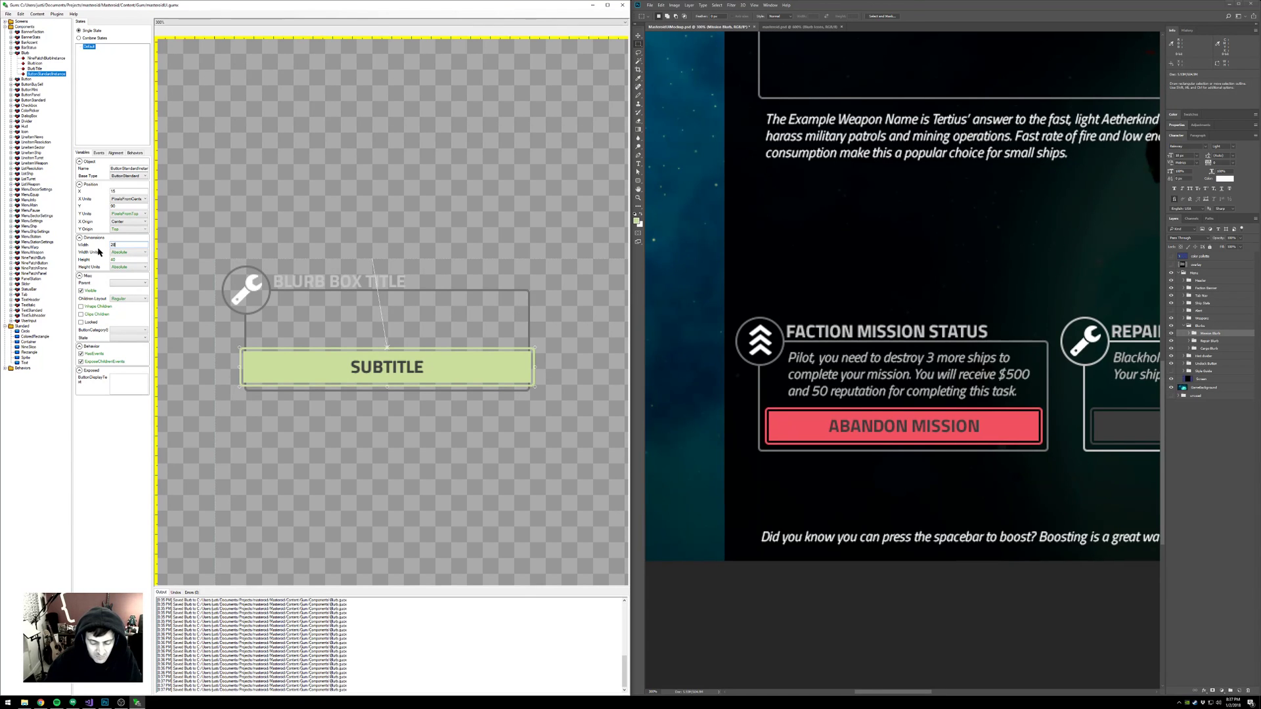
pyautogui.press('Return')
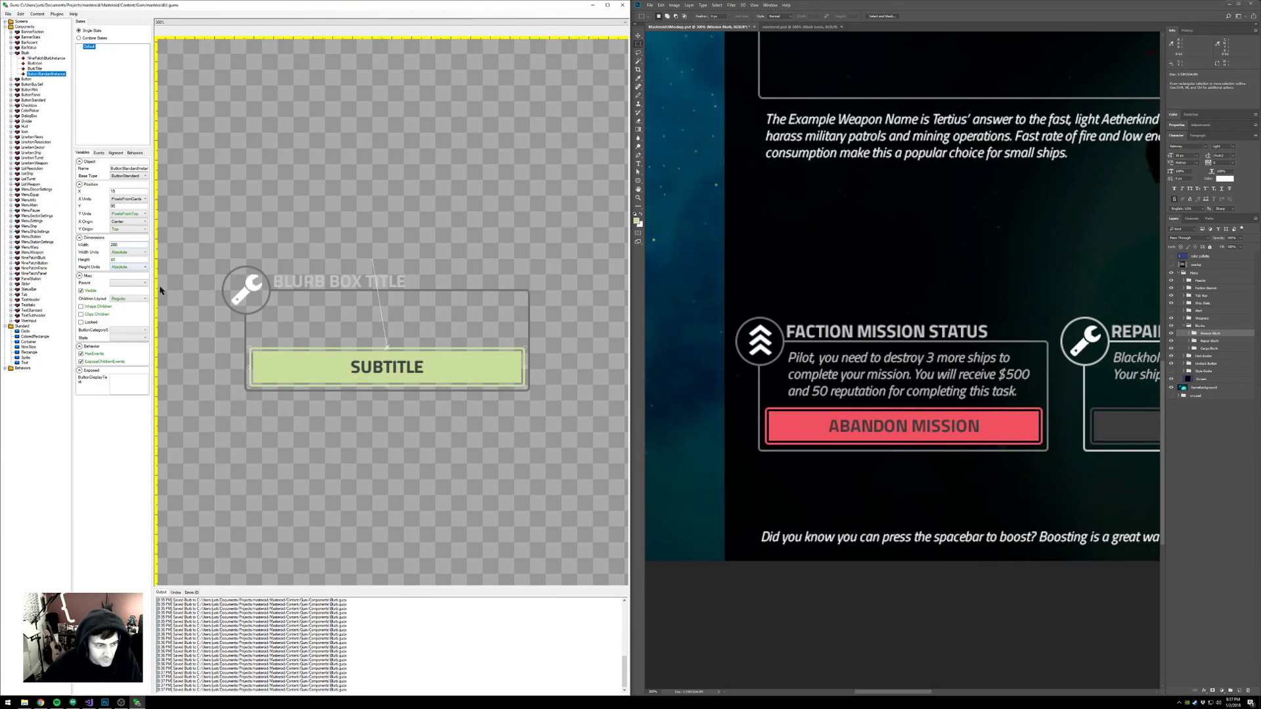
pyautogui.scroll(-2, 421, 460)
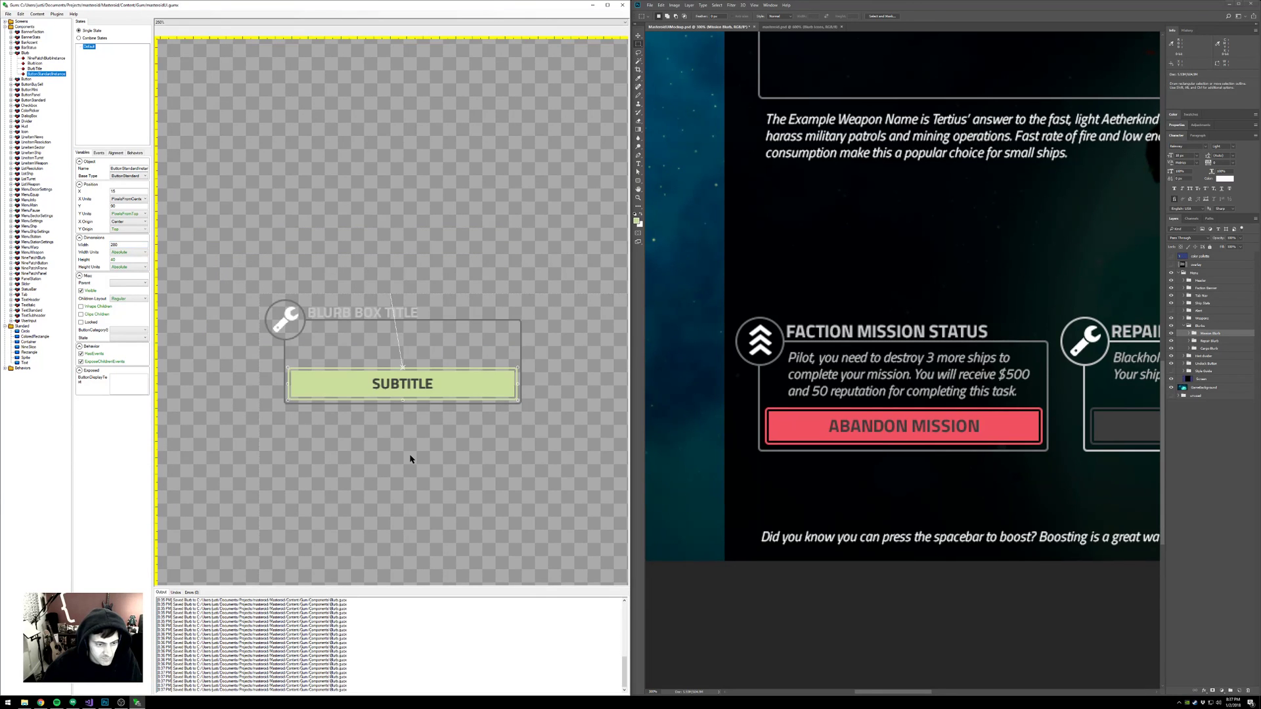
pyautogui.scroll(4, 415, 458)
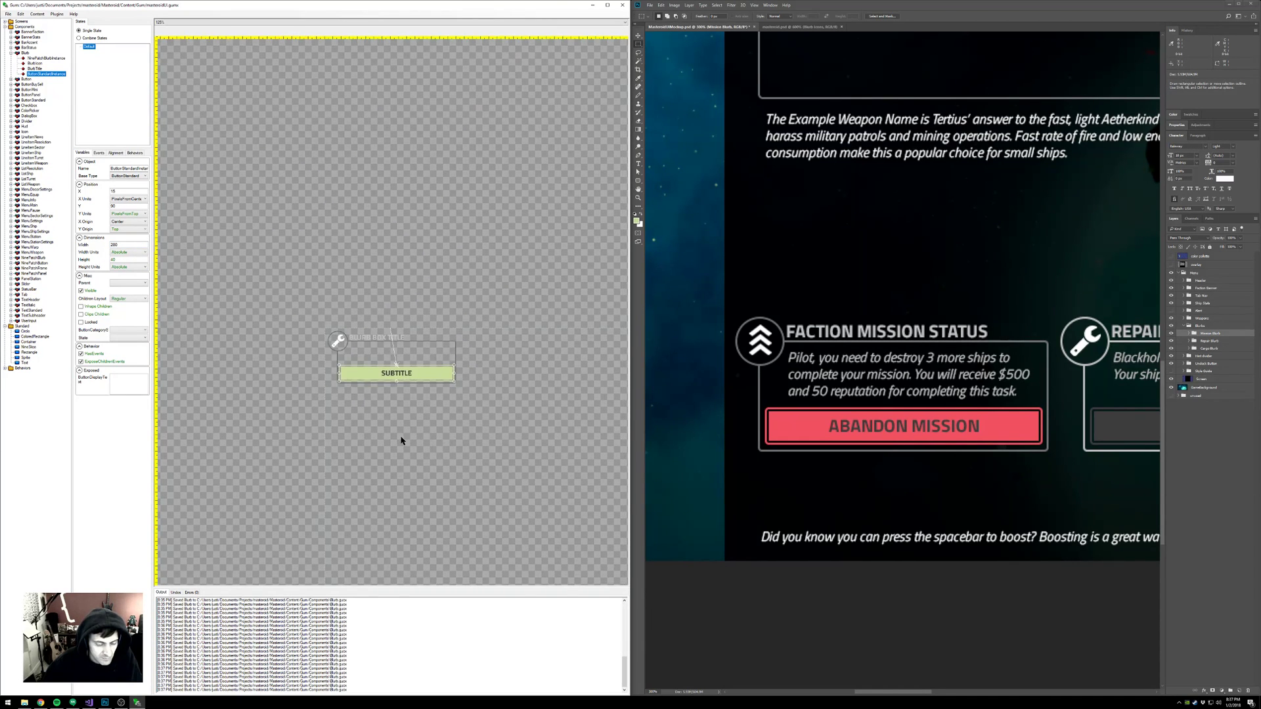
pyautogui.moveTo(428, 324); pyautogui.dragTo(419, 386)
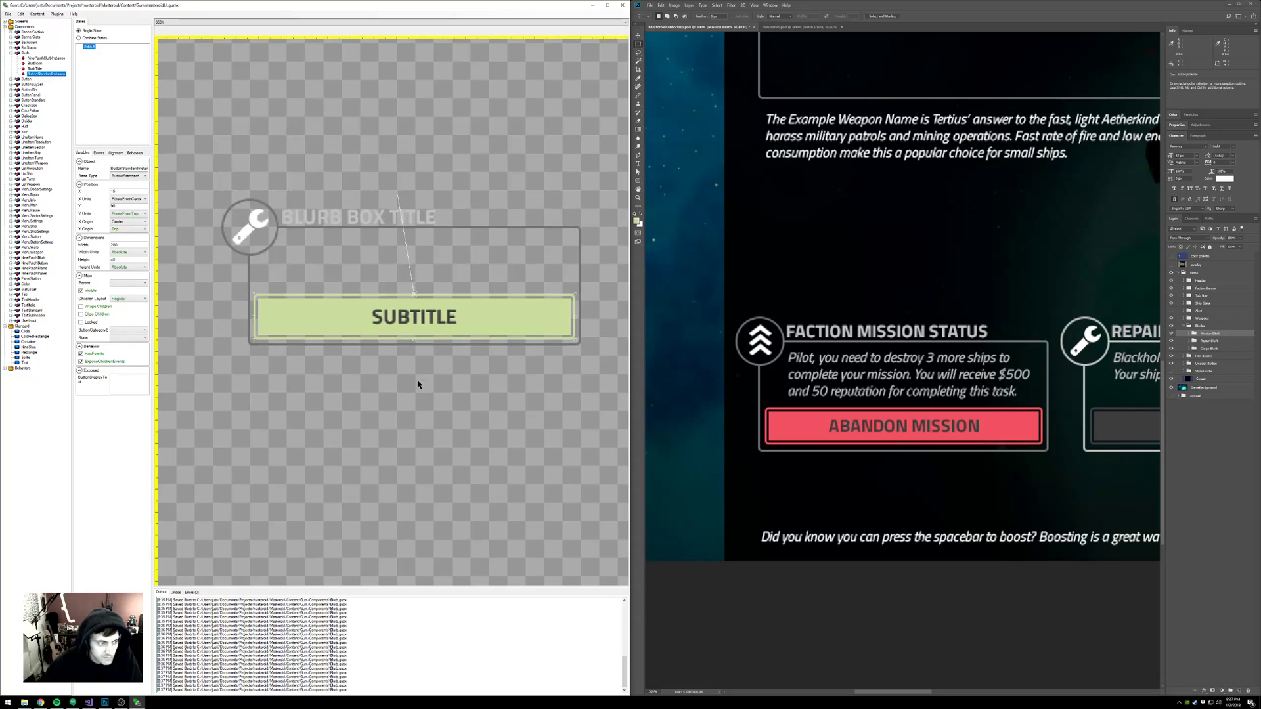
# - Rename the button instance to BlurbButton and set its display text to "BLURB ACTION"
pyautogui.doubleClick(128, 168)
pyautogui.write('Blur')
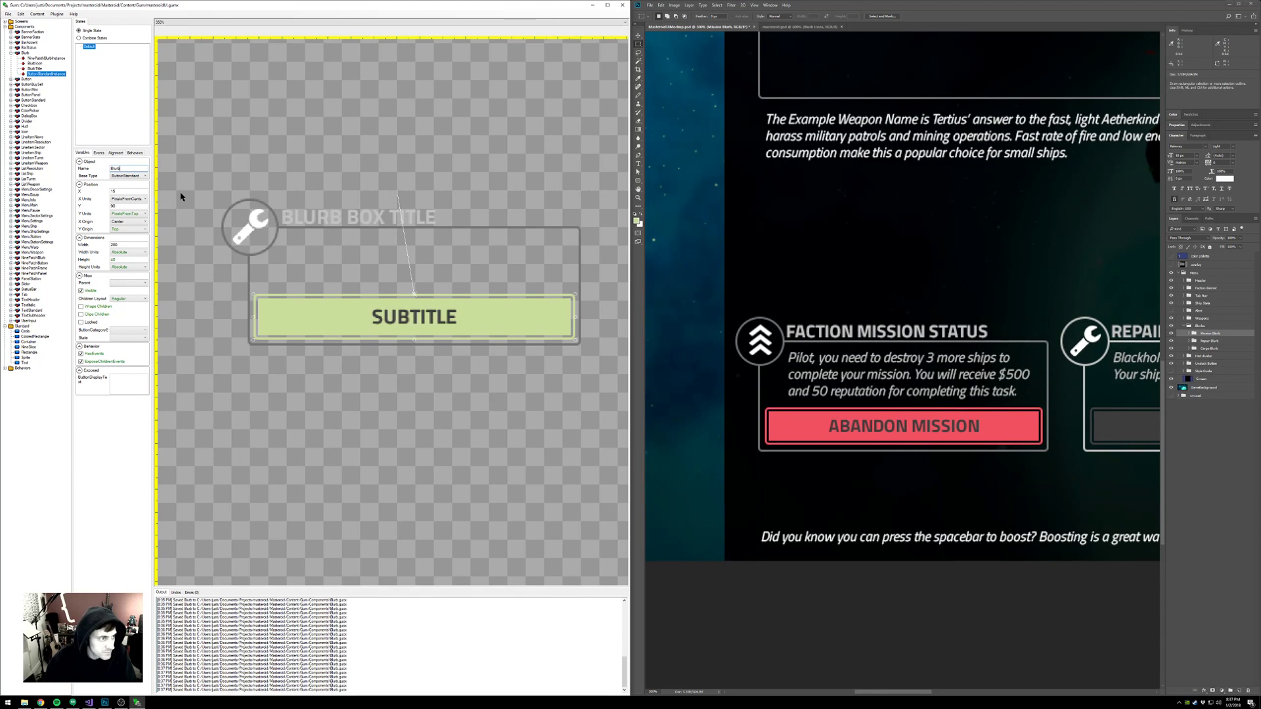
pyautogui.write('bButton')
pyautogui.press('Return')
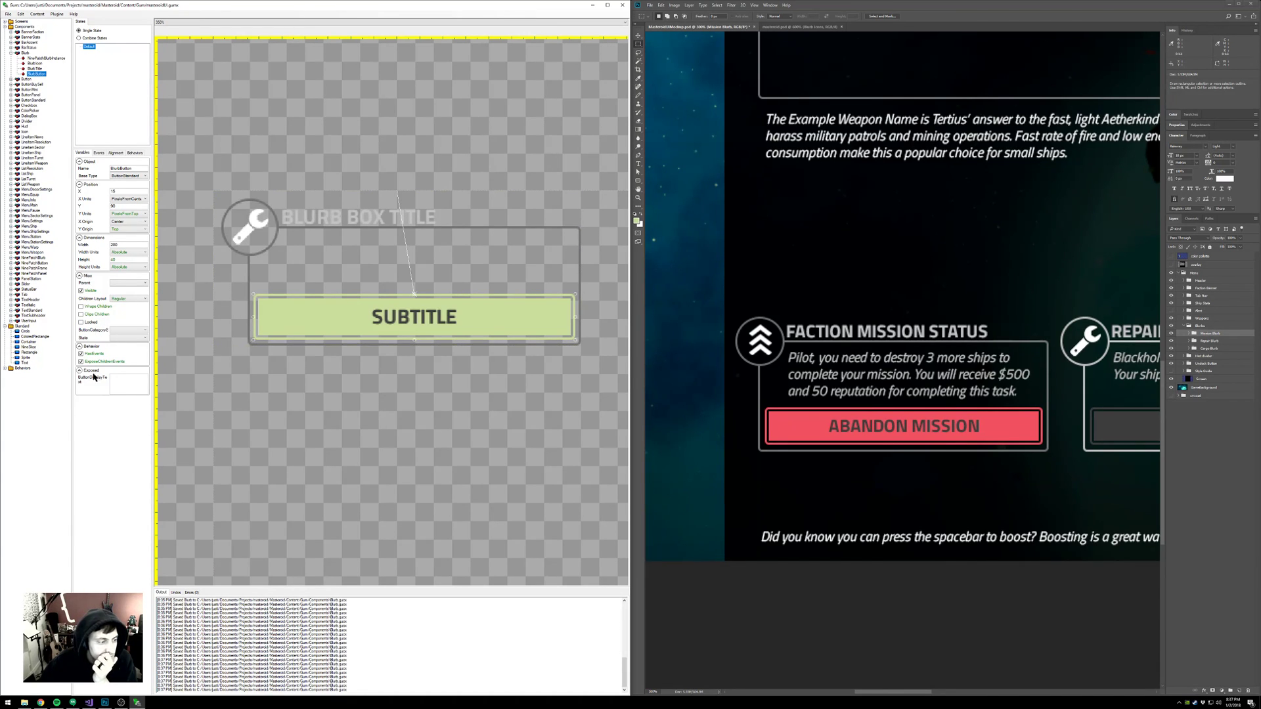
pyautogui.click(121, 389)
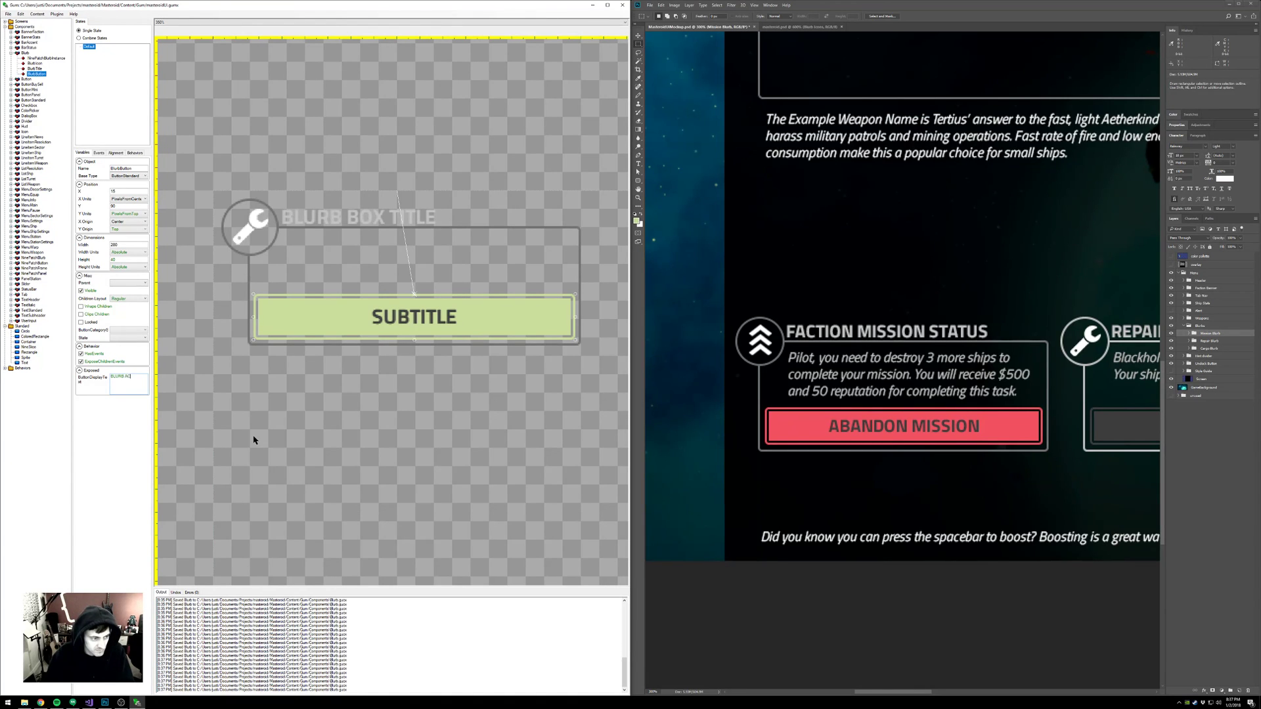
pyautogui.click(138, 193)
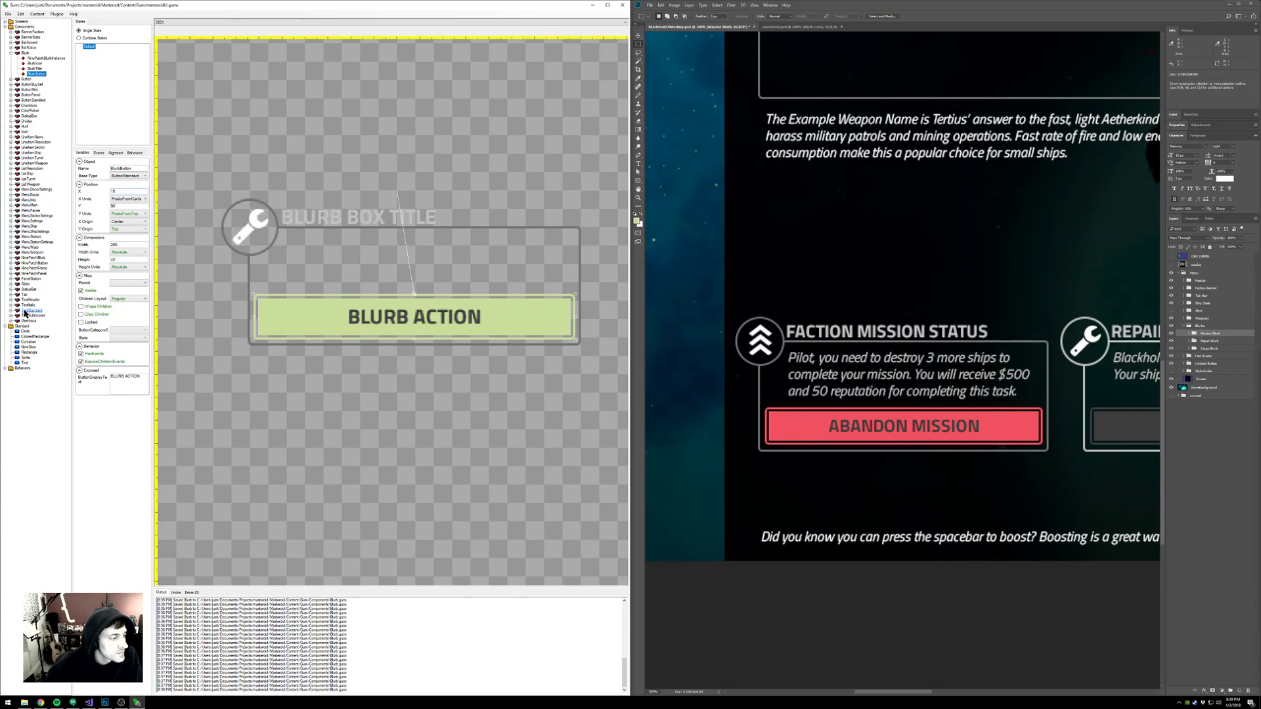
# - Add a TextStandard instance to the Blurb component and rename it BlurbText
pyautogui.moveTo(25, 314); pyautogui.dragTo(25, 52)
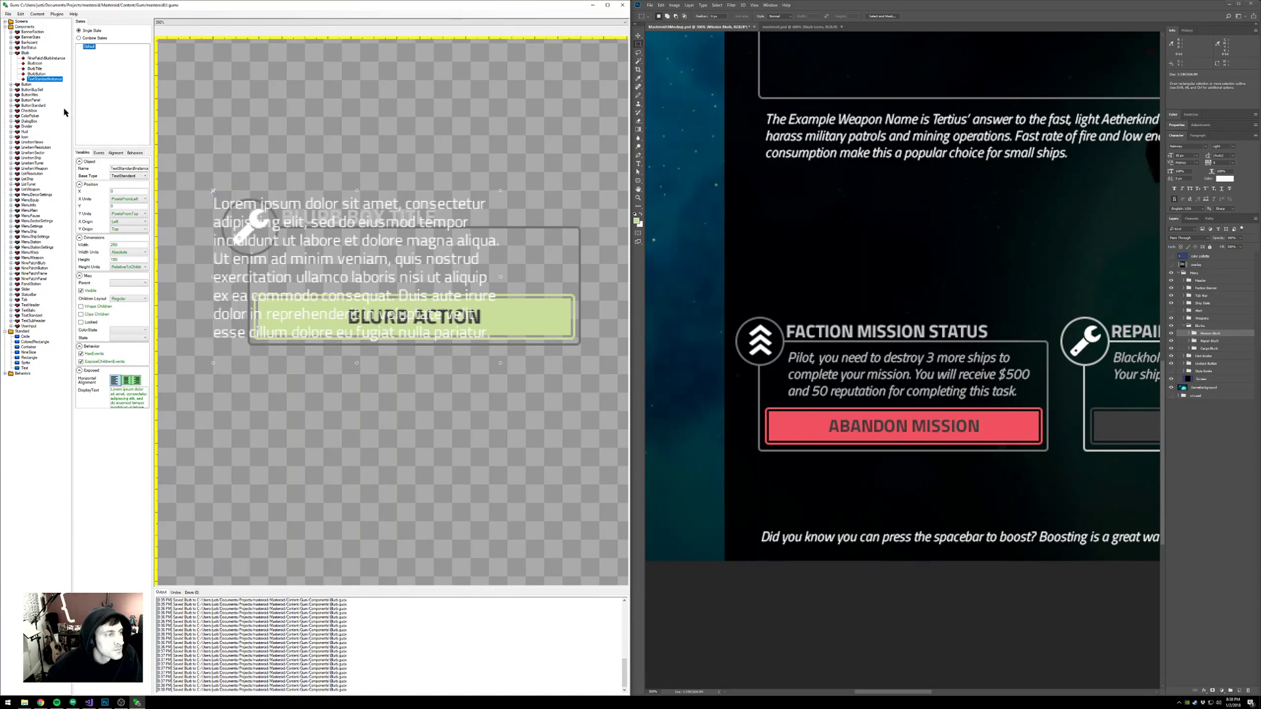
pyautogui.doubleClick(128, 168)
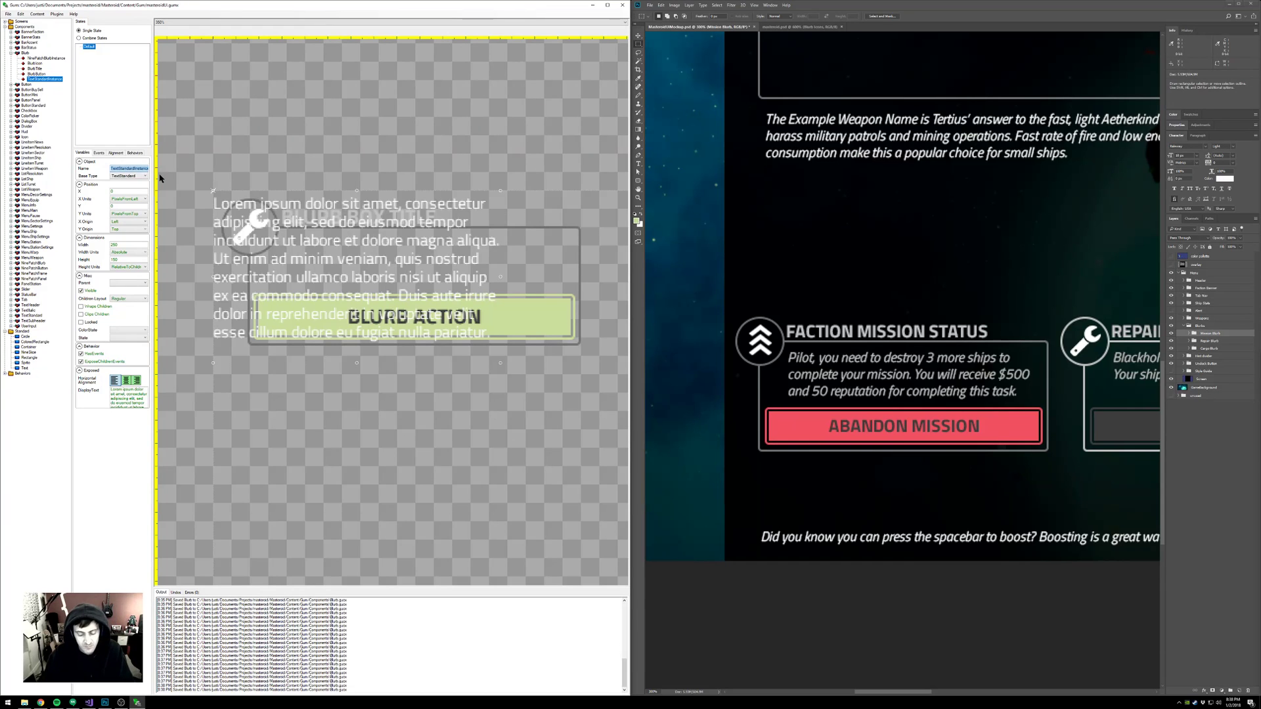
pyautogui.write('Blurb')
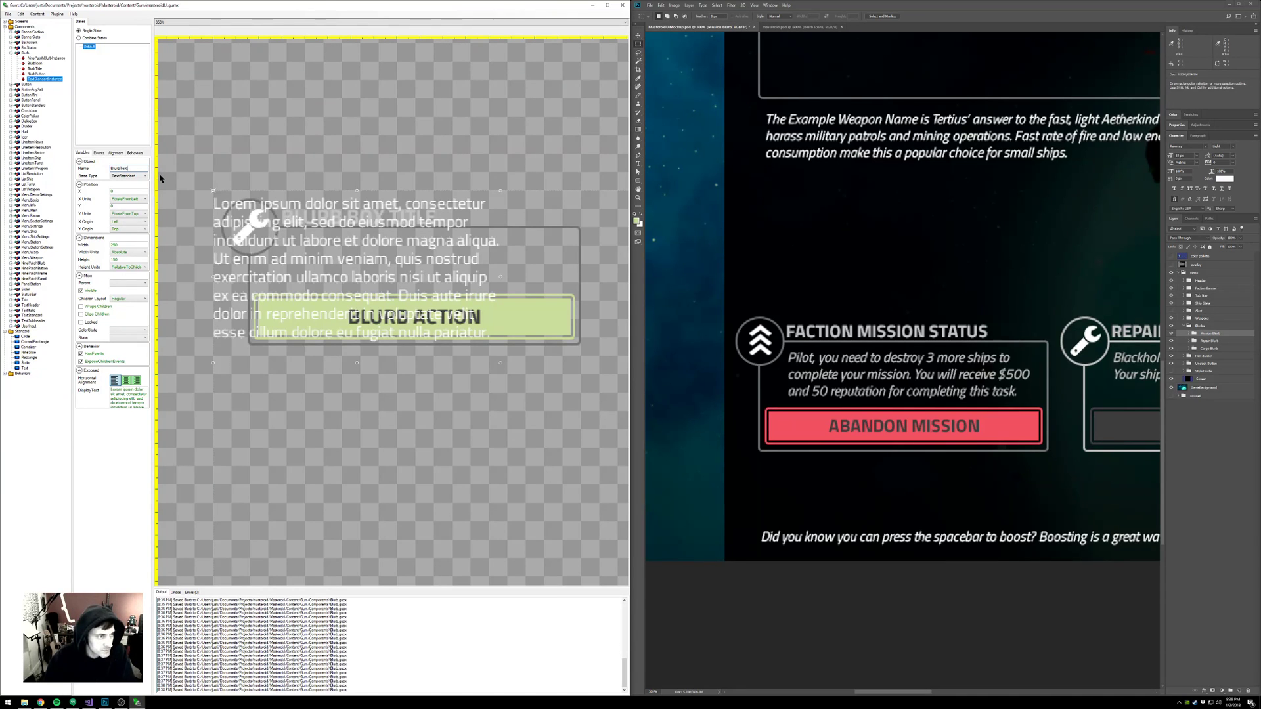
pyautogui.write('Text')
pyautogui.press('Return')
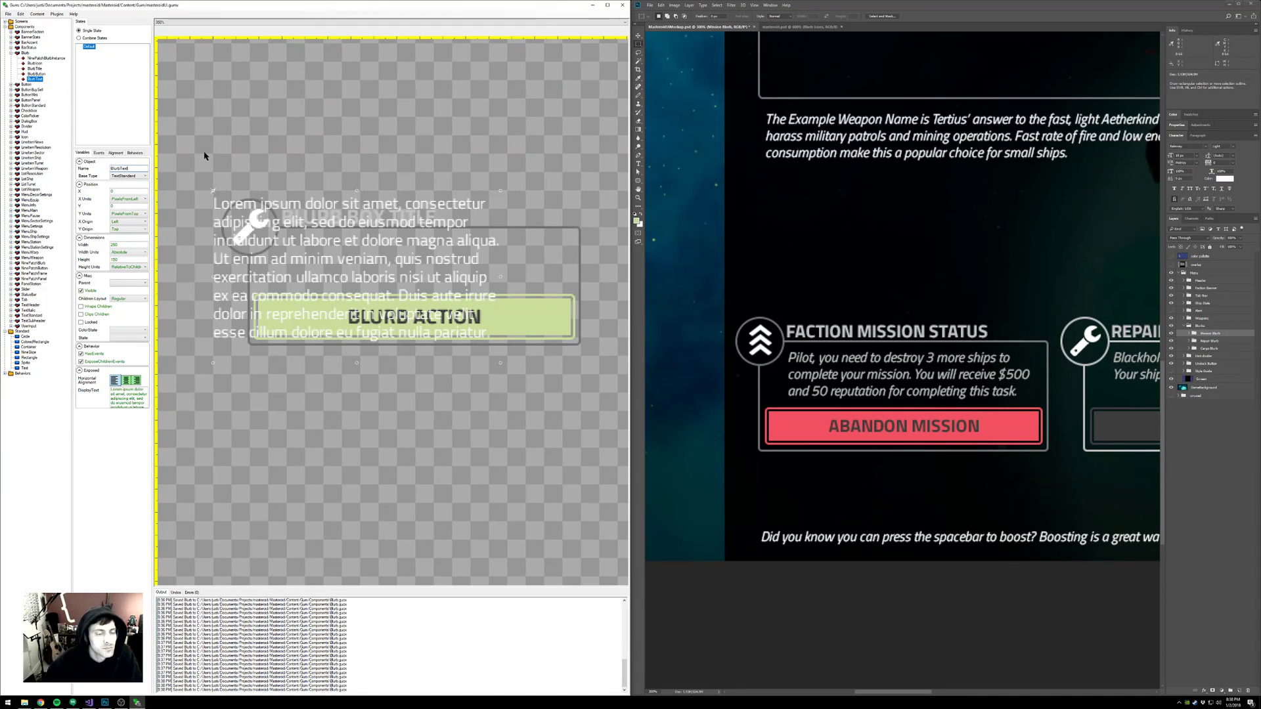
# - Shorten BlurbText's display text to "Lorem ipsum dolor sit amet, consectetur adipiscing elit"
pyautogui.moveTo(135, 399); pyautogui.dragTo(151, 440)
pyautogui.click(141, 400)
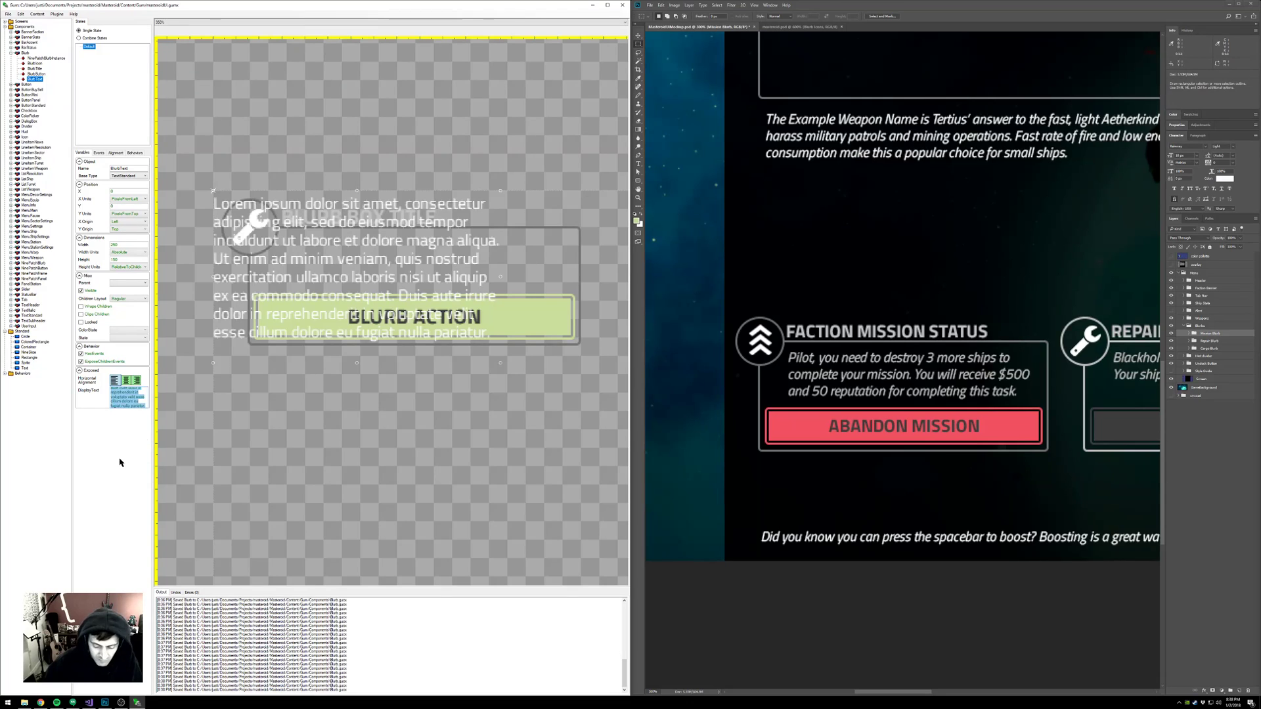
pyautogui.press('BackSpace')
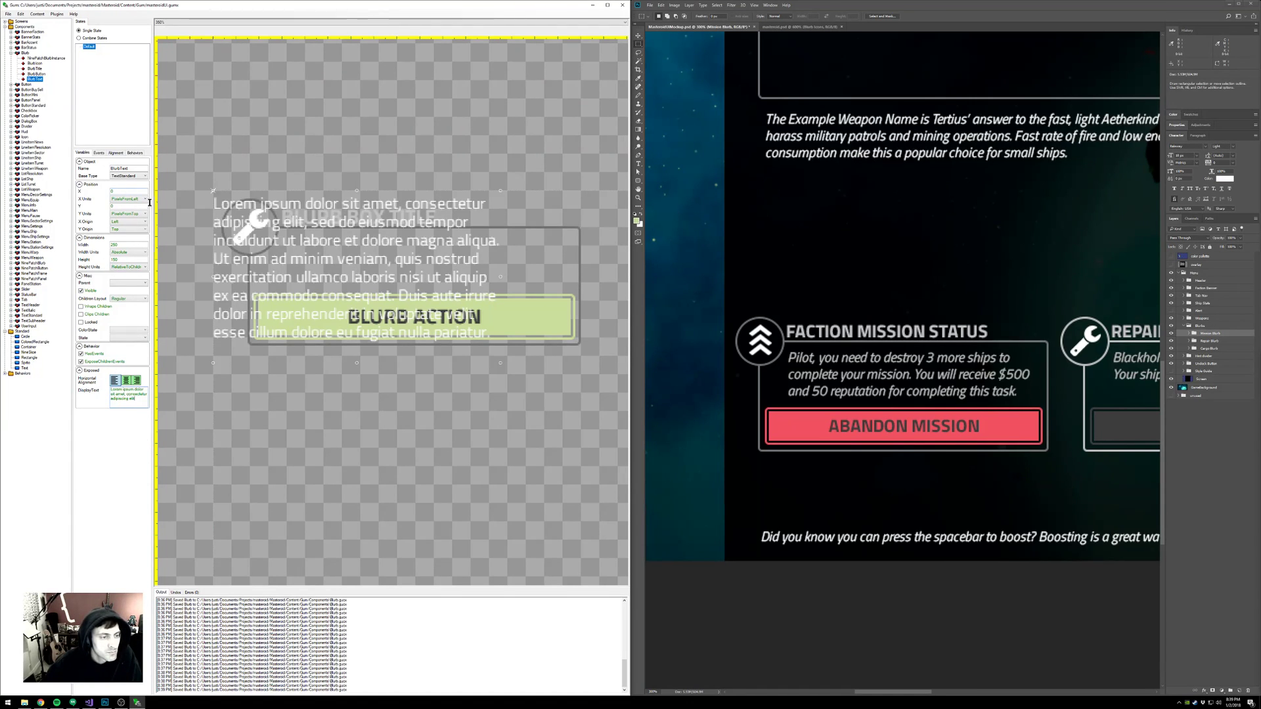
pyautogui.click(175, 254)
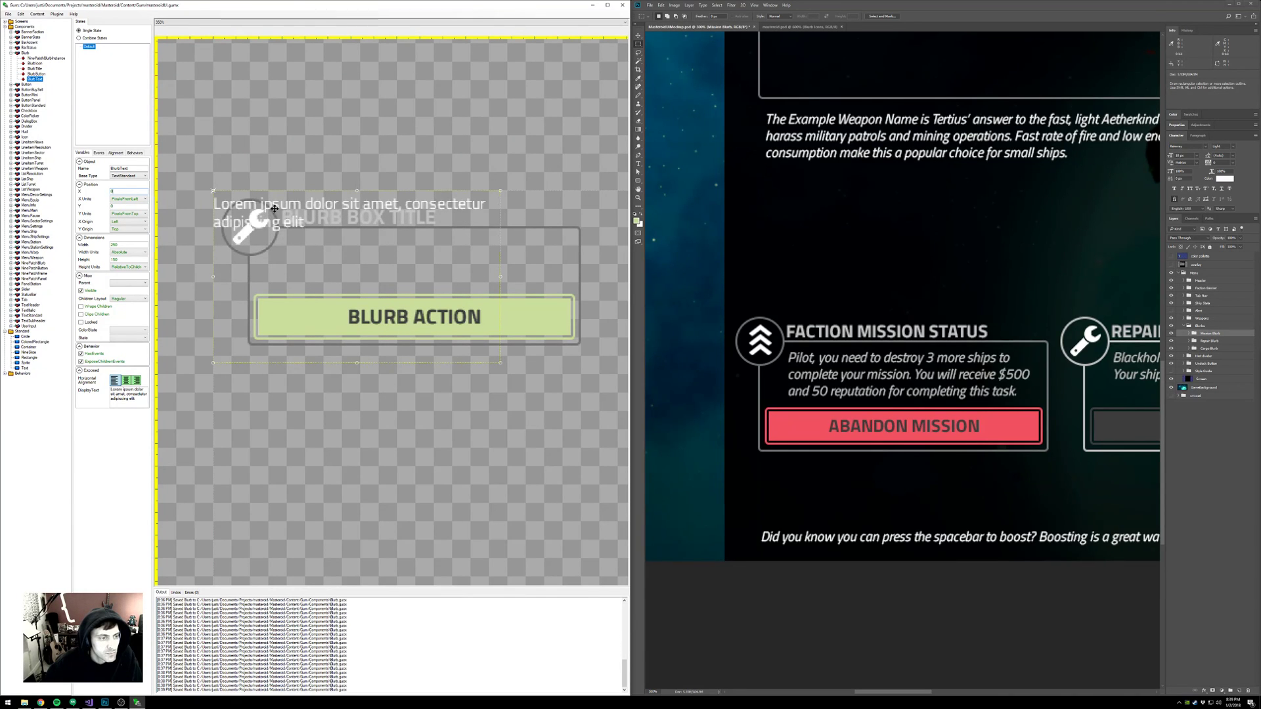
# - Move and resize BlurbText to fit below the blurb title and above the action button, and set its color state to Subtle
pyautogui.moveTo(280, 205); pyautogui.dragTo(349, 245)
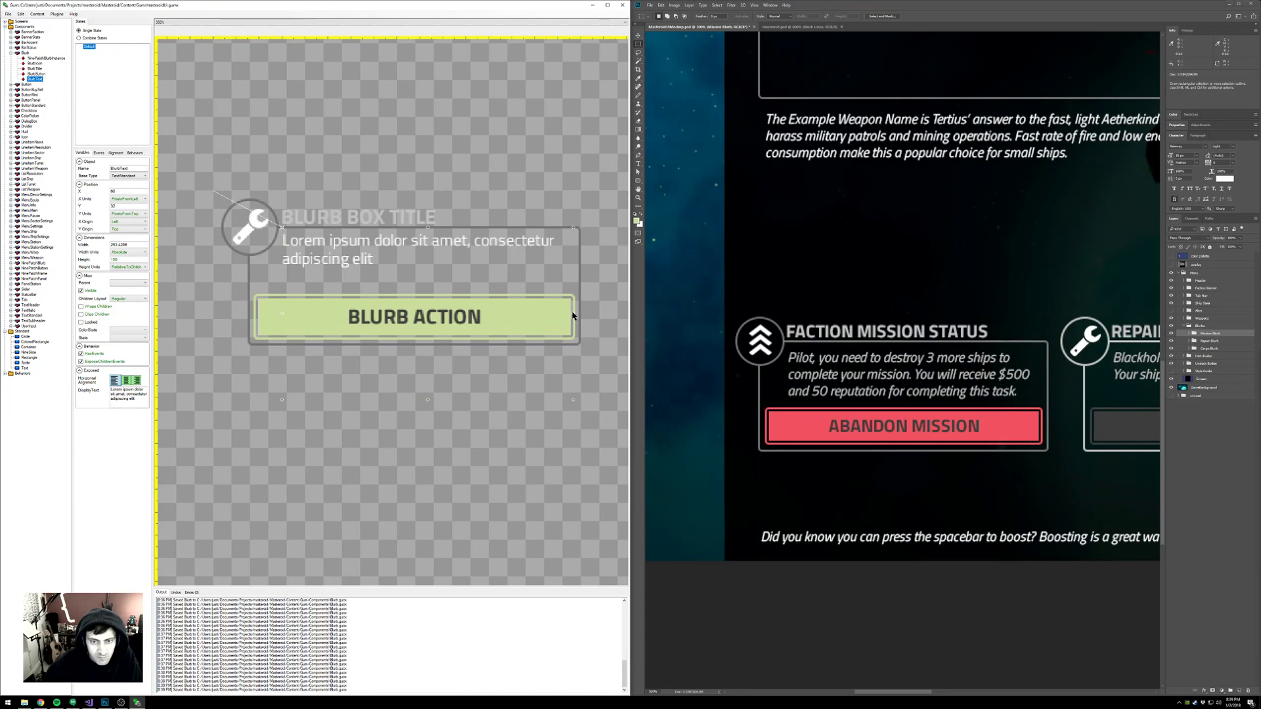
pyautogui.moveTo(573, 313); pyautogui.dragTo(572, 313)
pyautogui.moveTo(427, 399); pyautogui.dragTo(423, 293)
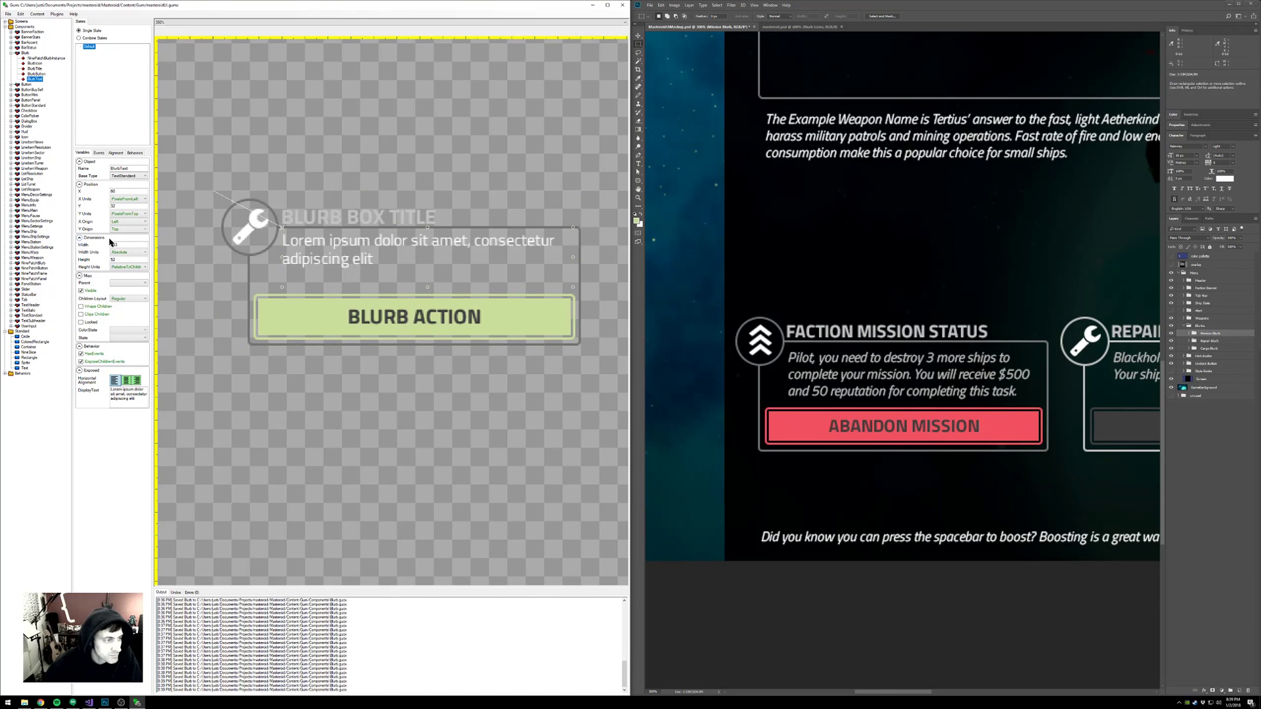
pyautogui.click(122, 330)
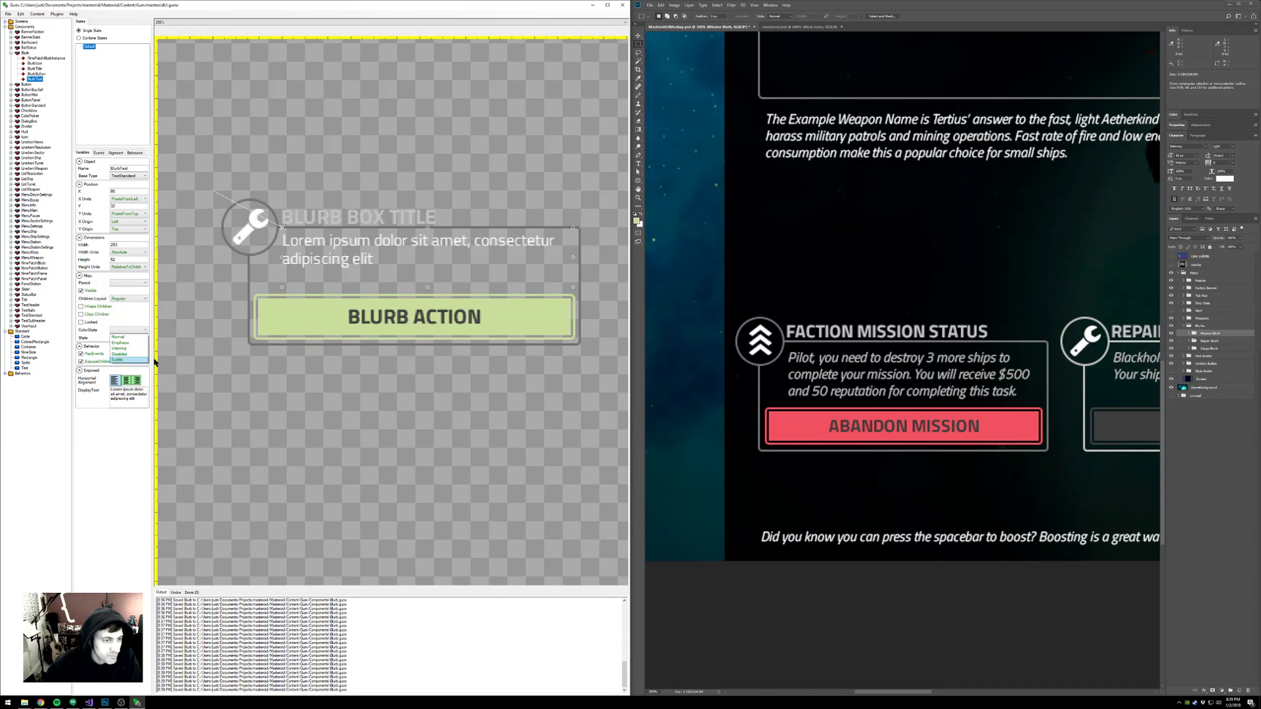
pyautogui.click(404, 332)
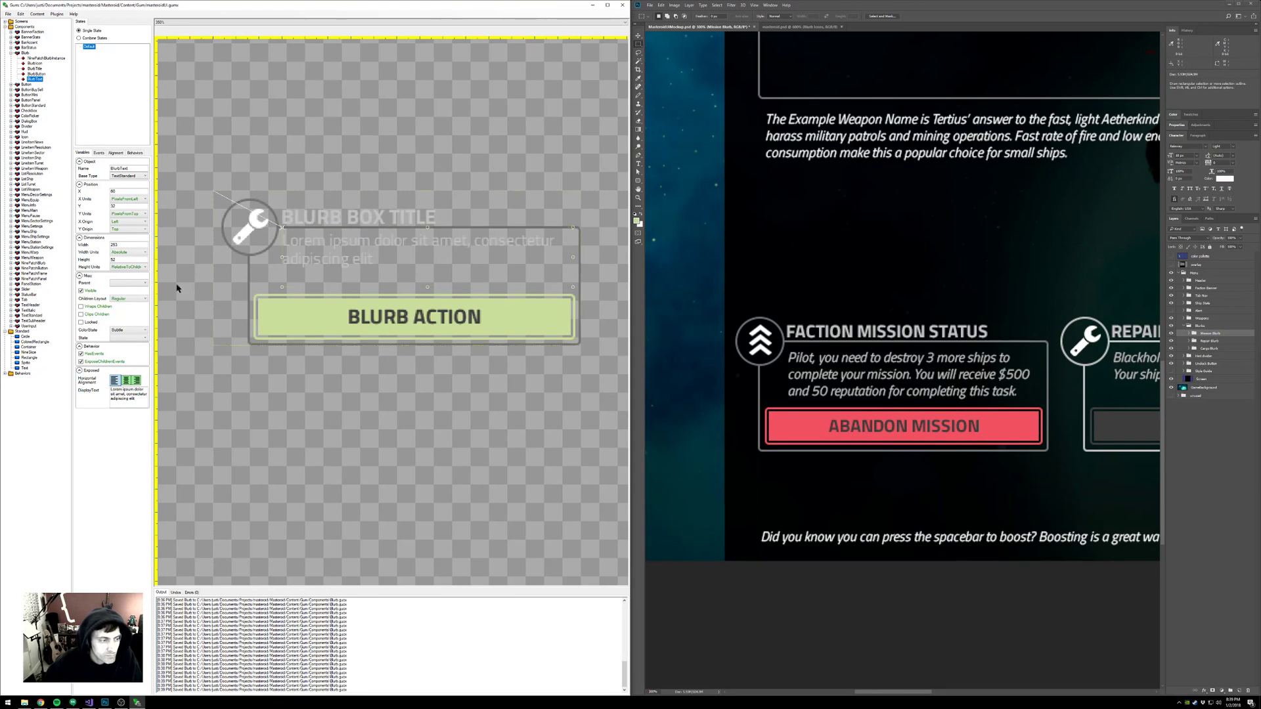
# - Set BlurbText's display text to "Blurb dialog goes here. It can display a total of about 3 lines before running over."
pyautogui.click(136, 399)
pyautogui.write('. H')
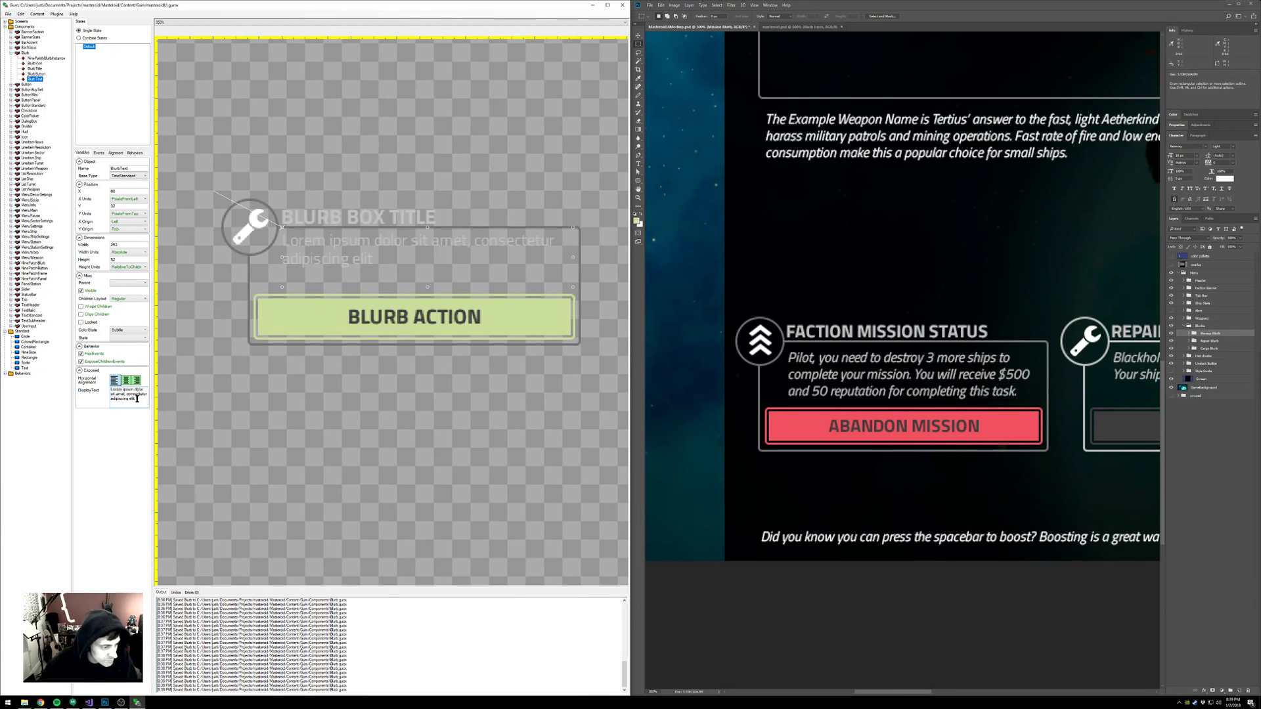
pyautogui.hotkey('ctrl', 'a')
pyautogui.write('B')
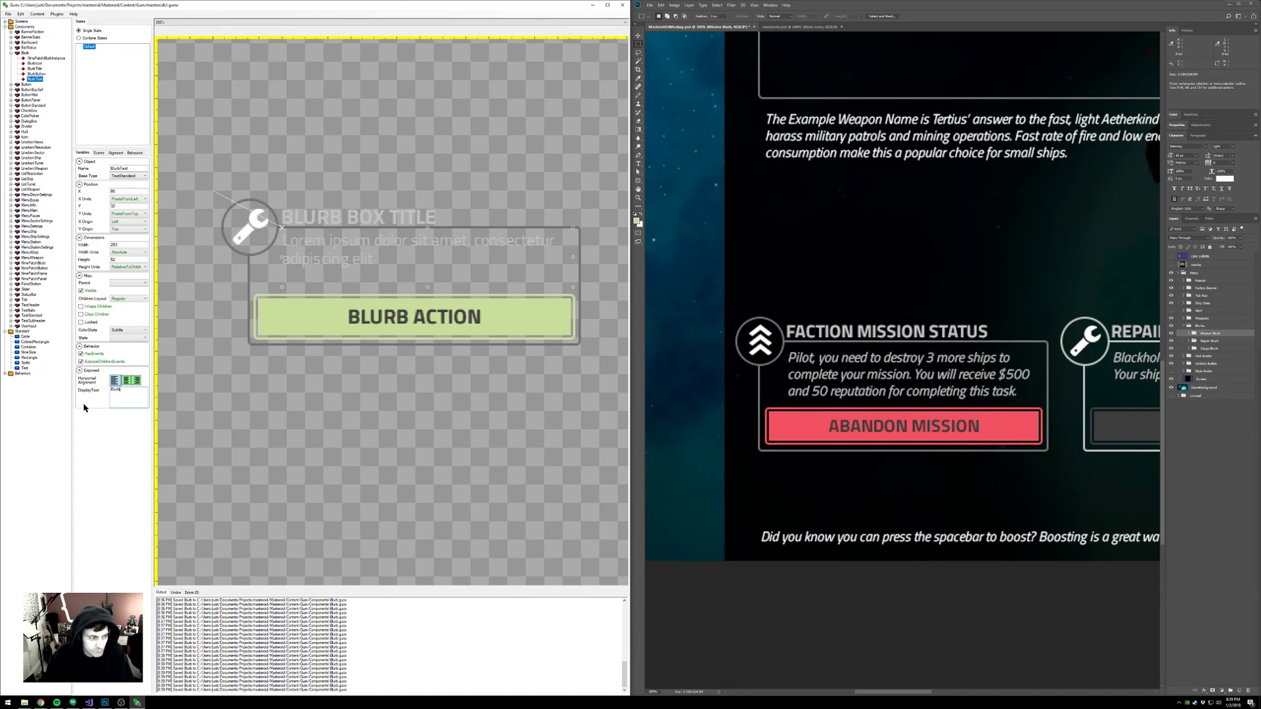
pyautogui.write('lurb')
pyautogui.press('BackSpace')
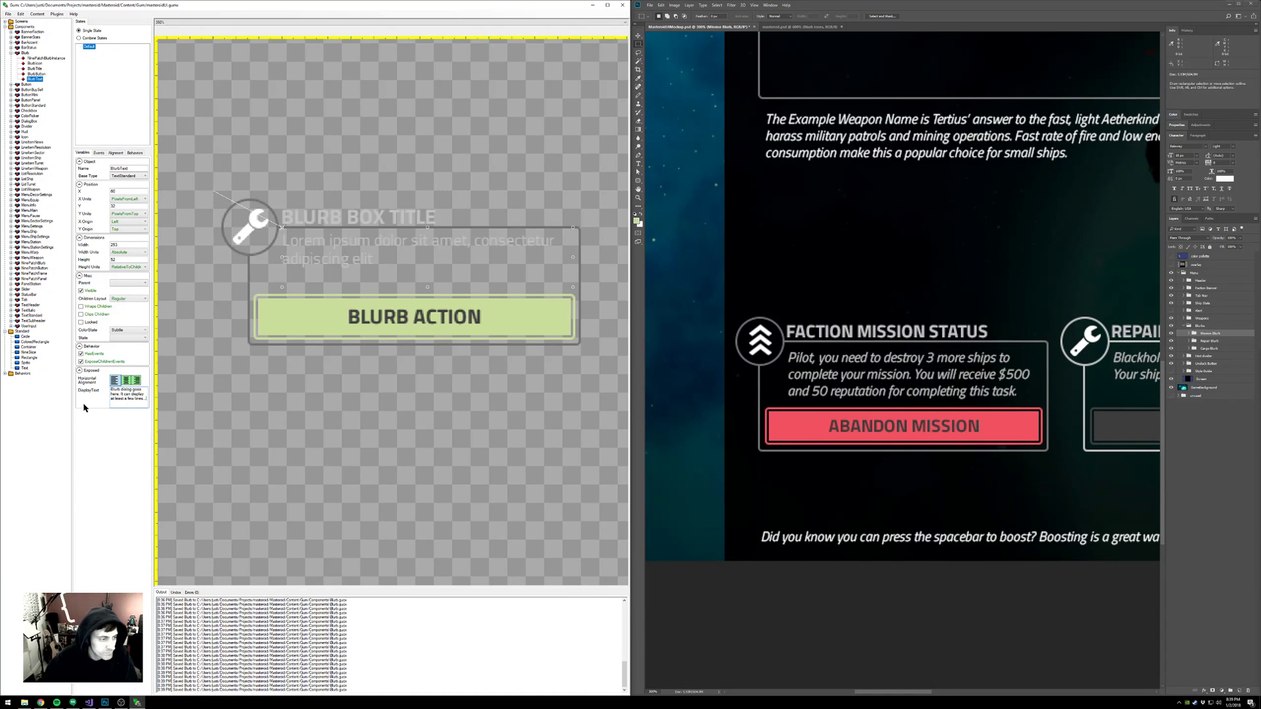
pyautogui.click(126, 240)
pyautogui.click(128, 245)
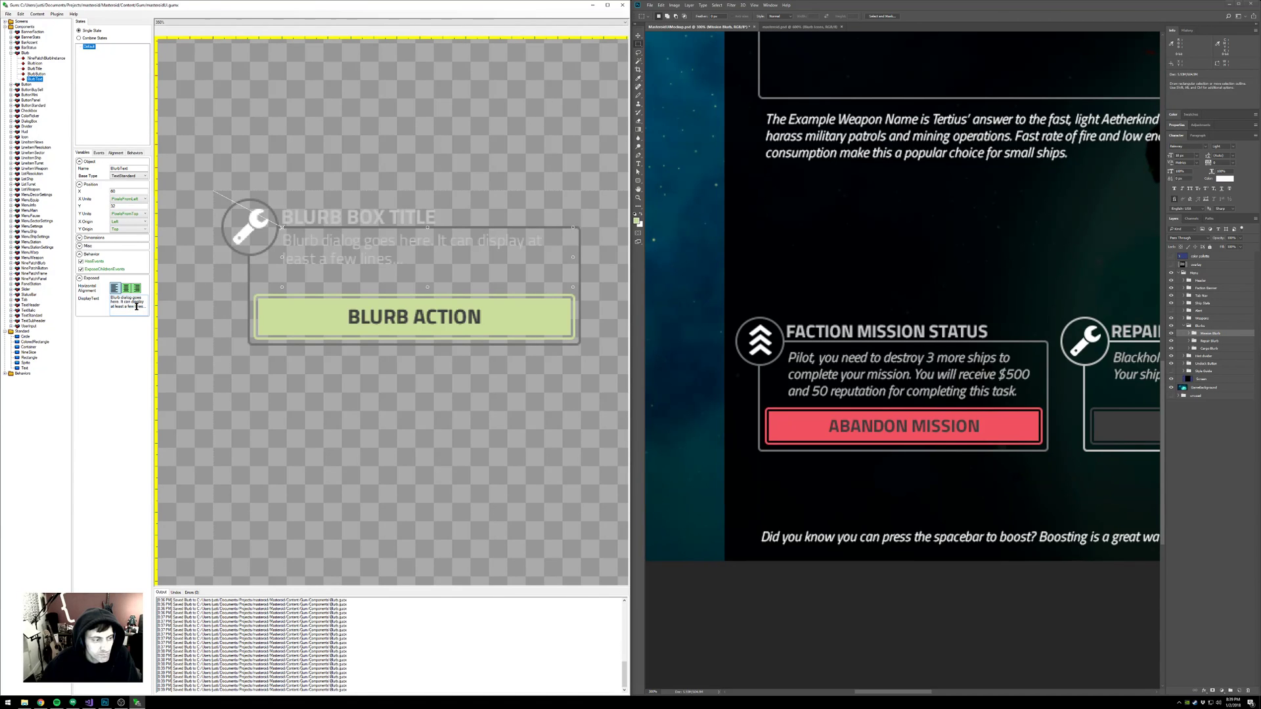
pyautogui.moveTo(131, 301); pyautogui.dragTo(150, 313)
pyautogui.press('BackSpace')
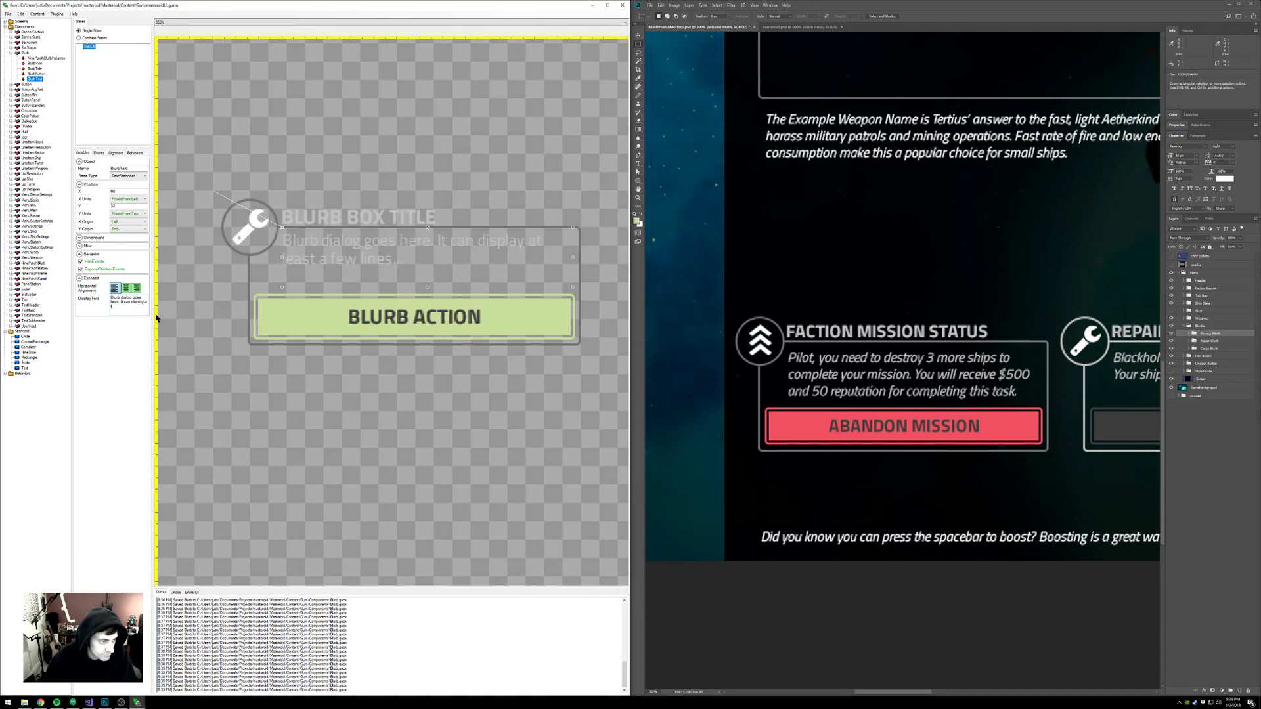
pyautogui.write('play a total of about 3 lines before running over.')
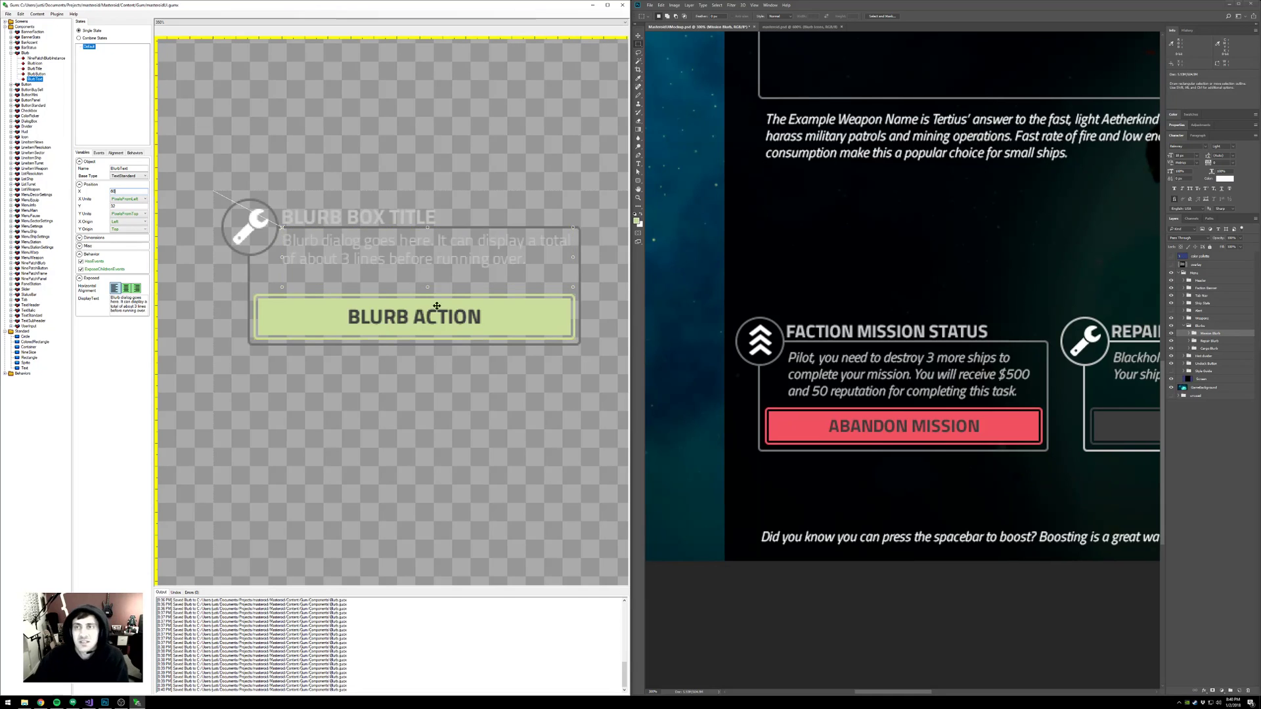
# - View the full station mockup, open the PanelStation component, and add a Blurb instance to it
pyautogui.hscroll(5, 882, 303)
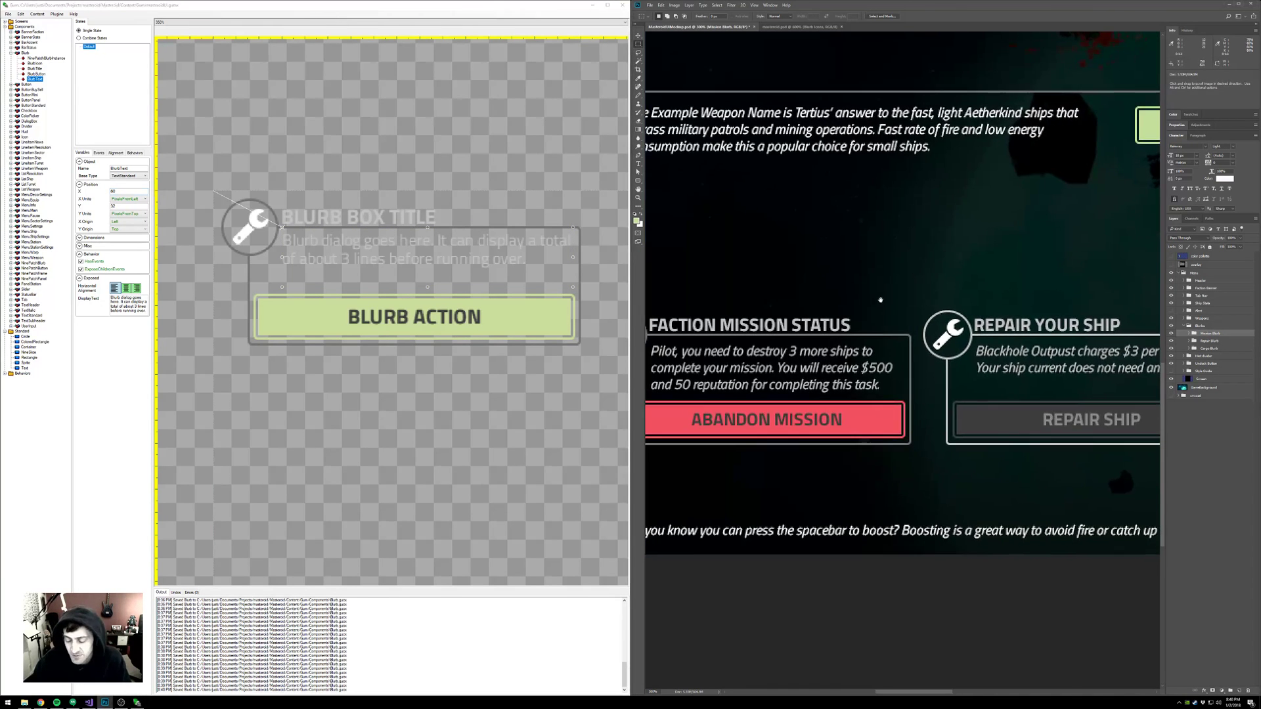
pyautogui.hotkey('ctrl', '-')
pyautogui.hotkey('ctrl', '-')
pyautogui.moveTo(1005, 340); pyautogui.dragTo(951, 349)
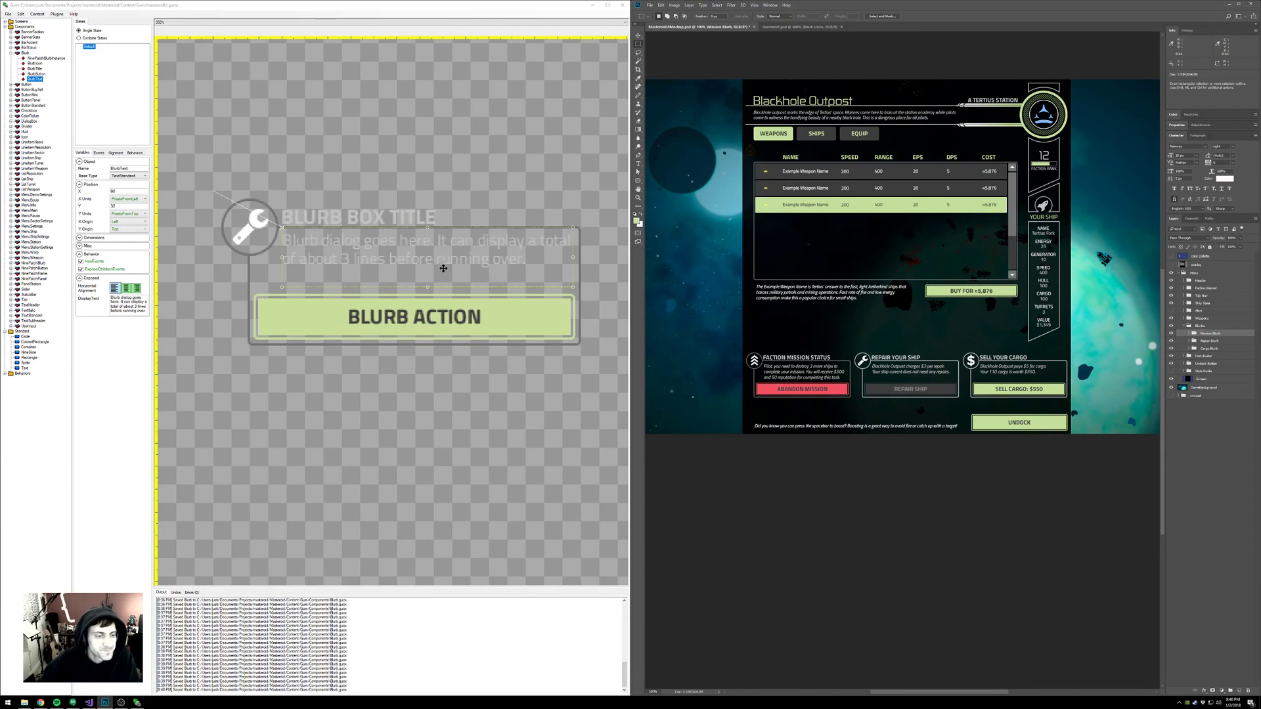
pyautogui.click(11, 53)
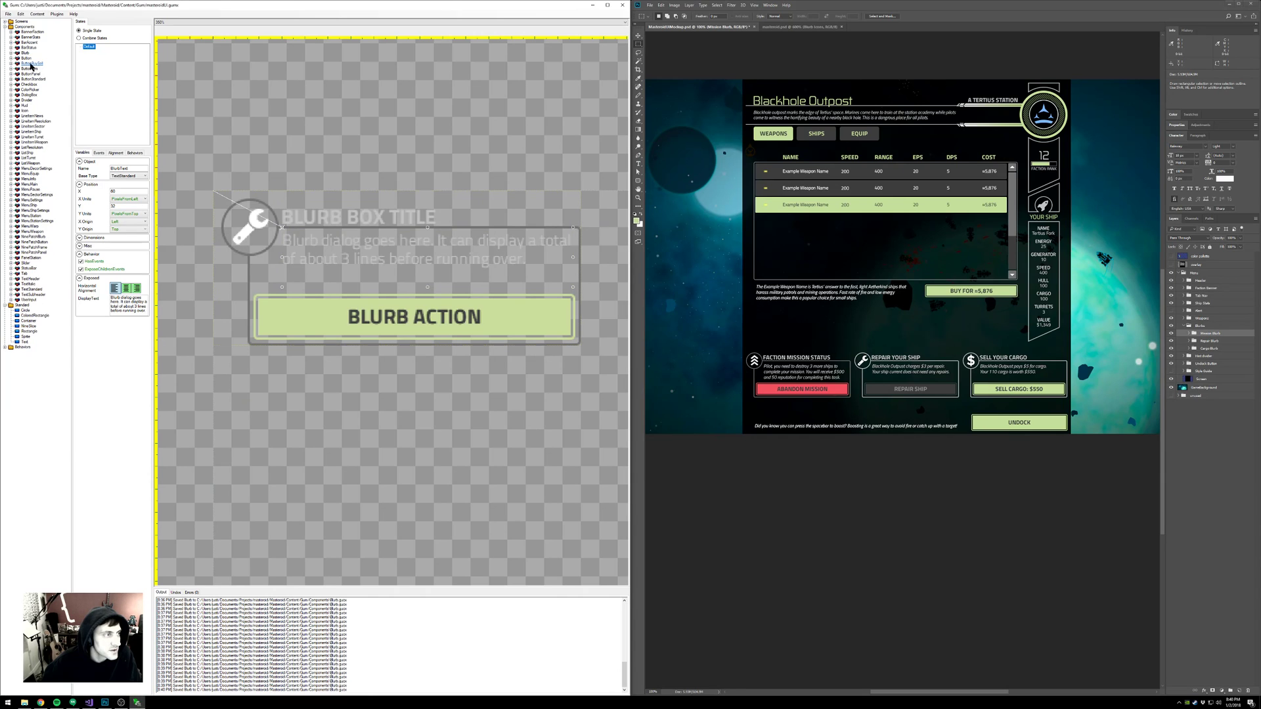
pyautogui.click(34, 259)
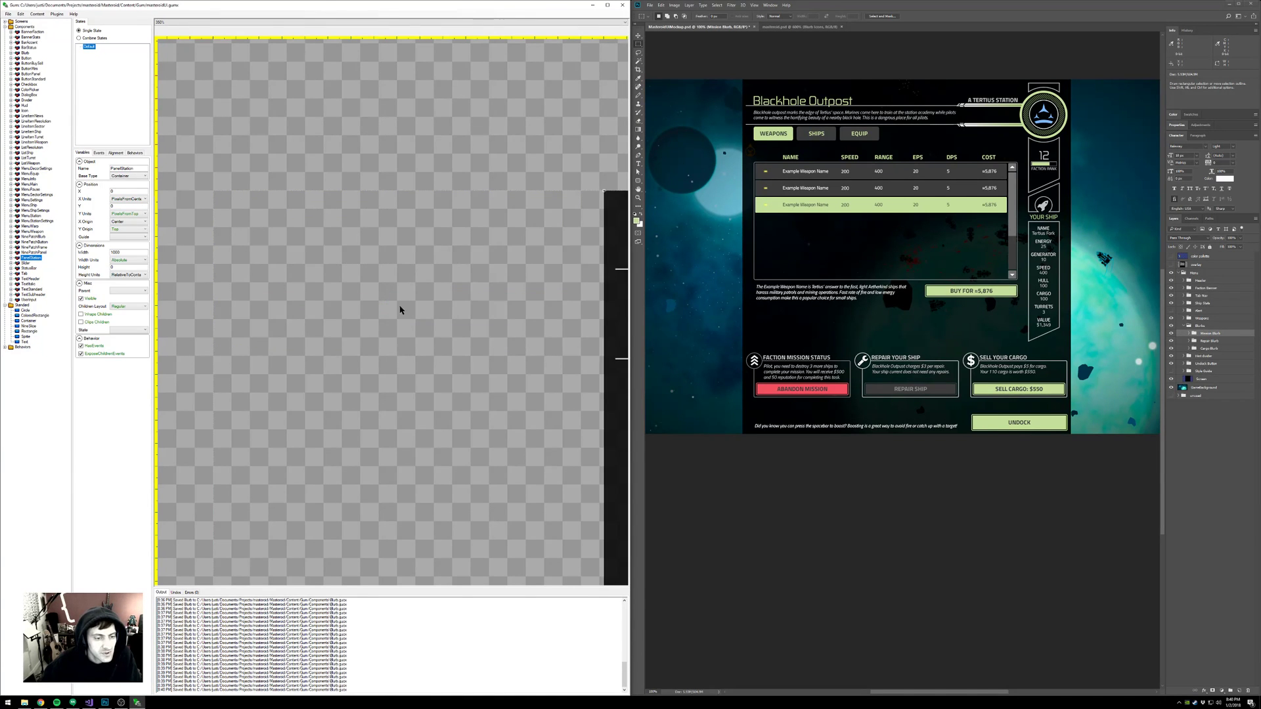
pyautogui.moveTo(516, 394); pyautogui.dragTo(137, 170)
pyautogui.scroll(-2, 321, 244)
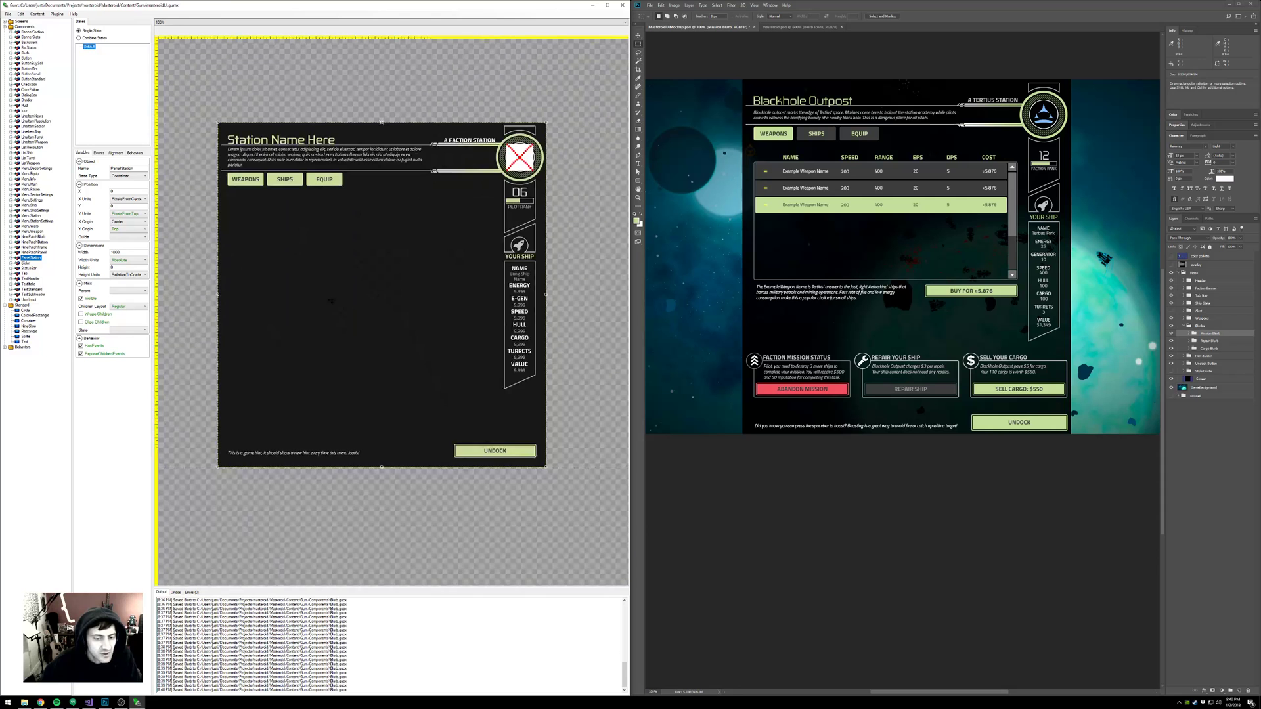
pyautogui.scroll(2, 336, 295)
pyautogui.scroll(-2, 335, 295)
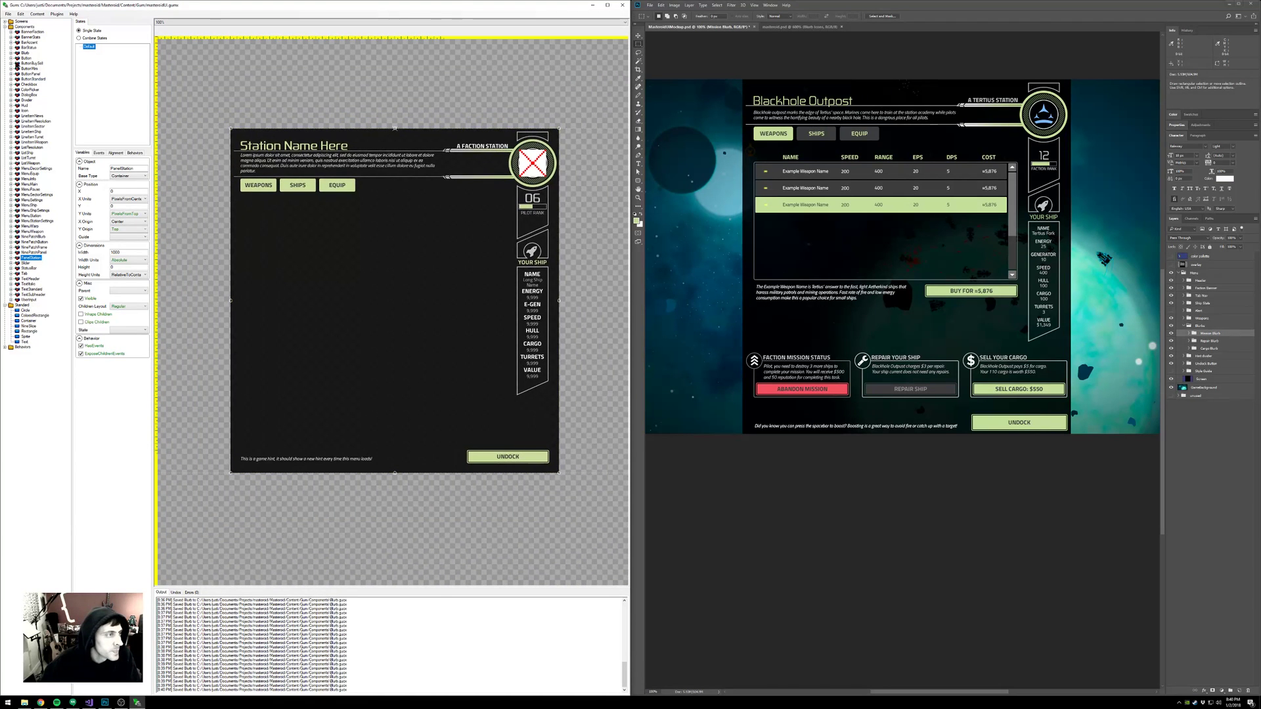
pyautogui.moveTo(23, 53); pyautogui.dragTo(35, 262)
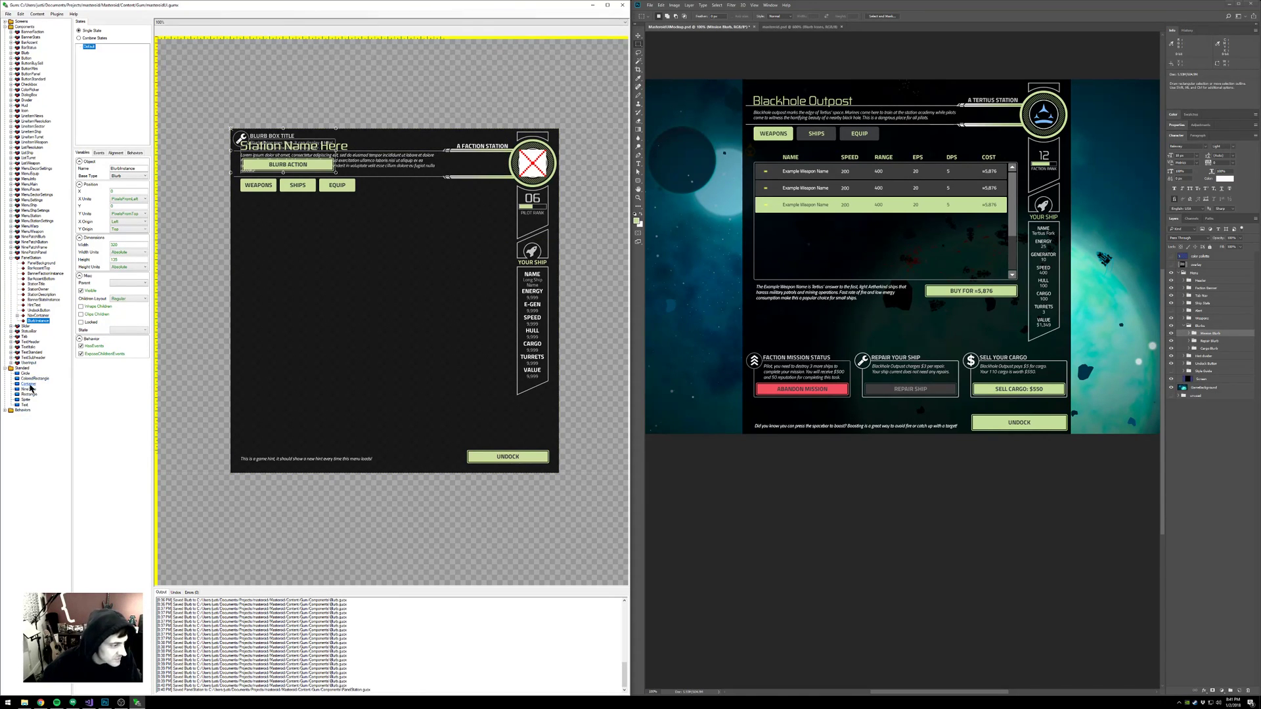
# - Add a Container instance to PanelStation and rename it BlurbContainer
pyautogui.moveTo(18, 387); pyautogui.dragTo(39, 272)
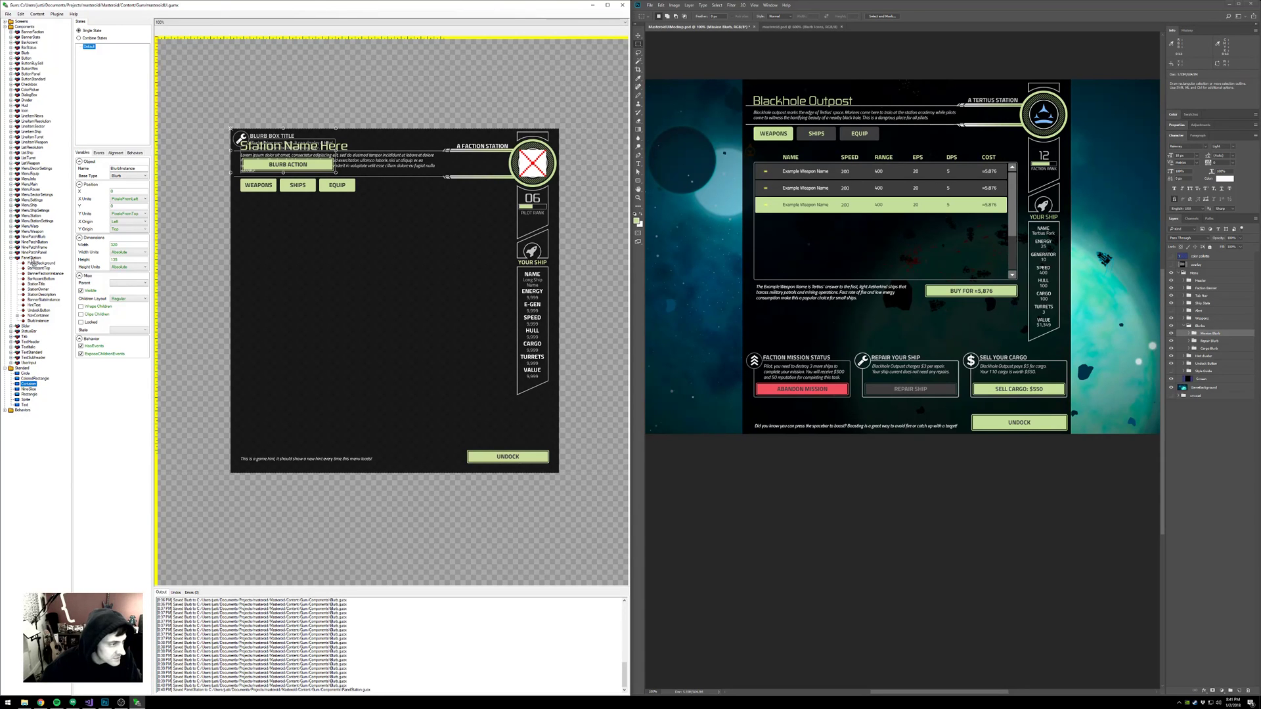
pyautogui.click(33, 259)
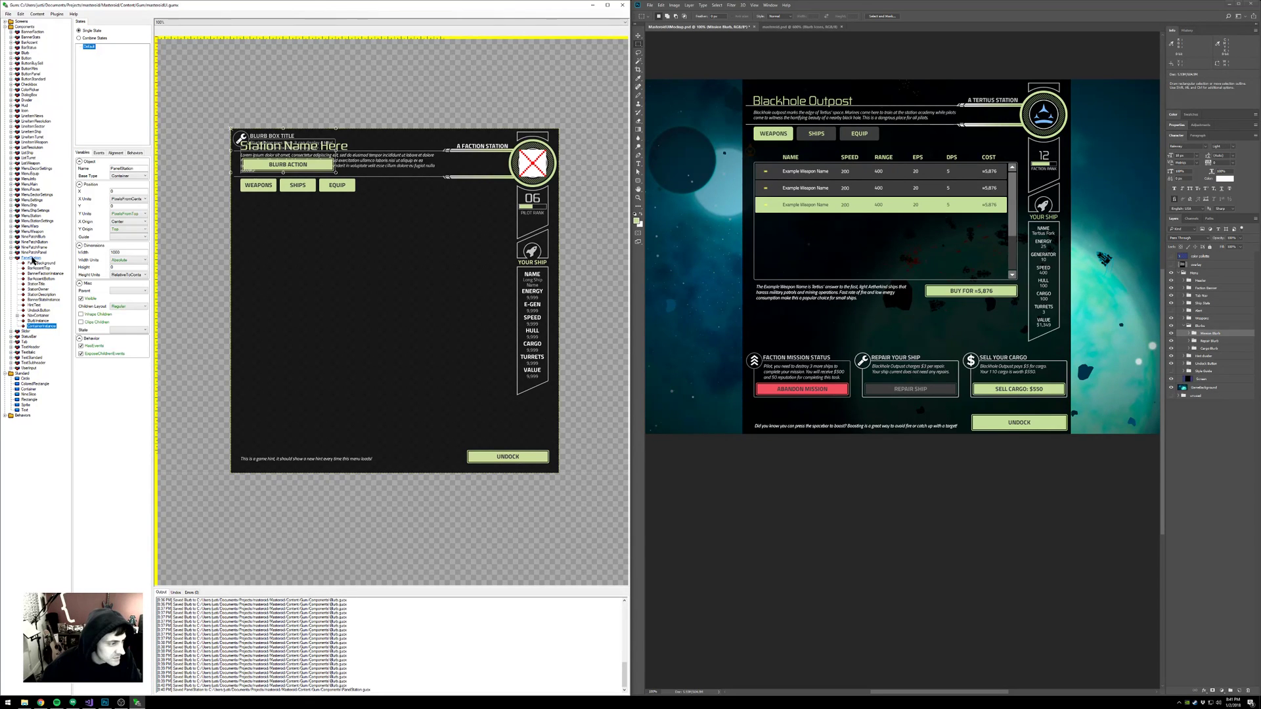
pyautogui.doubleClick(144, 169)
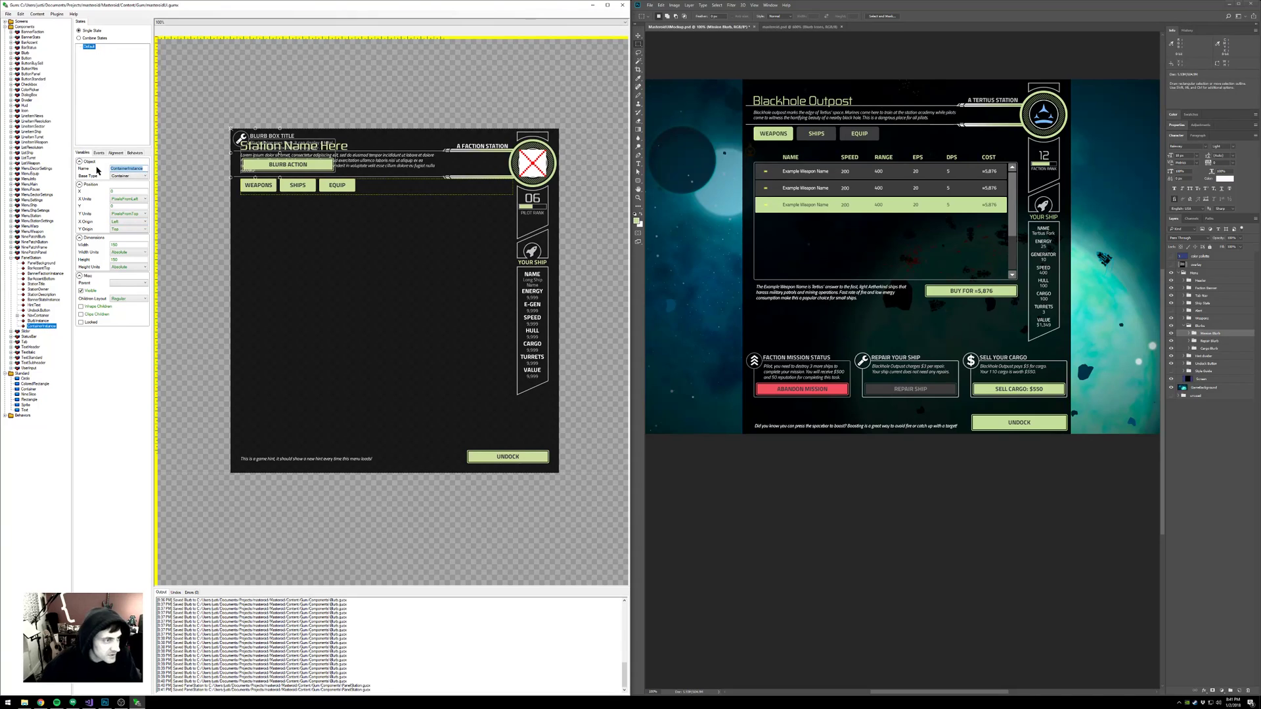
pyautogui.write('BlurbContainer')
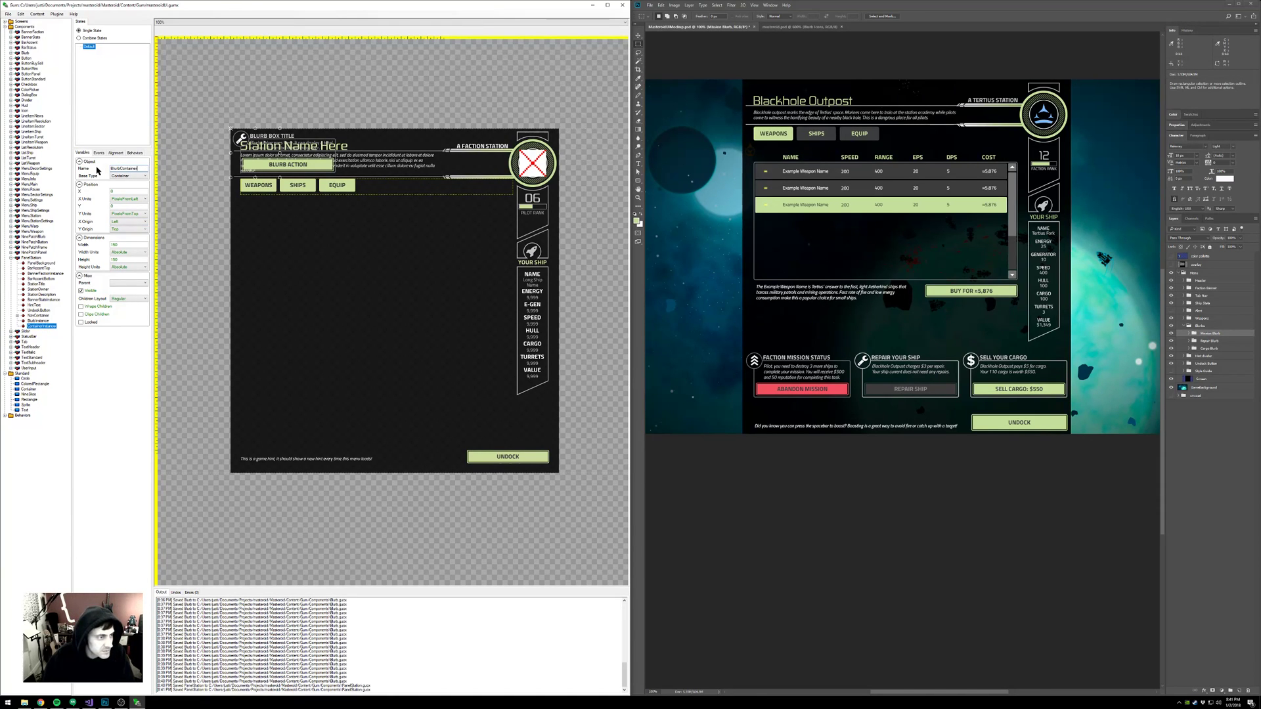
pyautogui.press('Return')
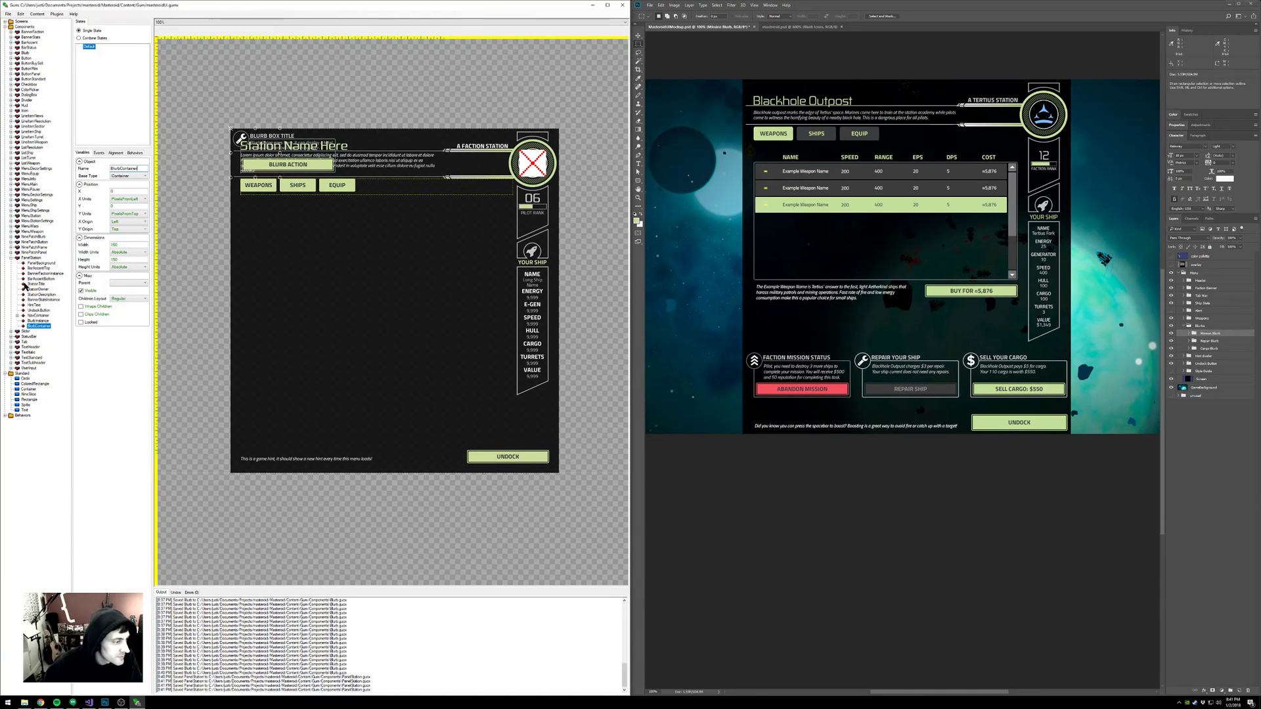
# - Nest the Blurb instance inside BlurbContainer and set the container's children layout to LeftToRightStack
pyautogui.moveTo(38, 321); pyautogui.dragTo(43, 331)
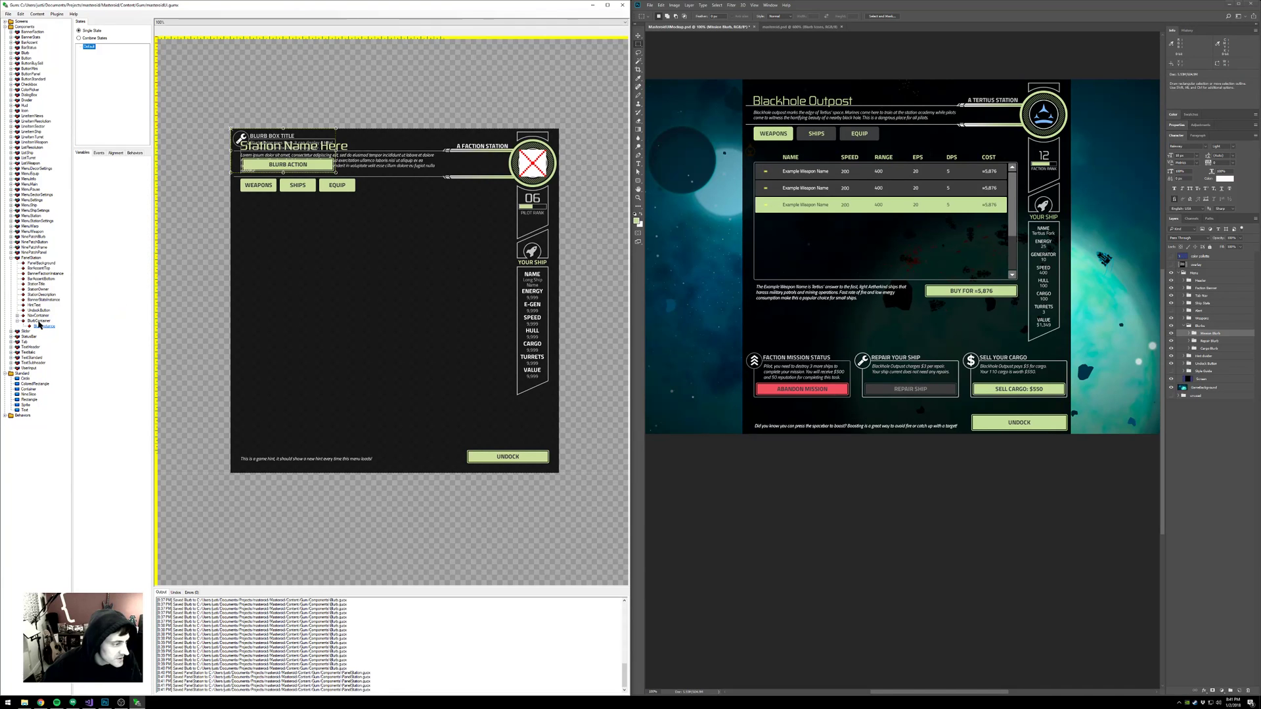
pyautogui.click(38, 321)
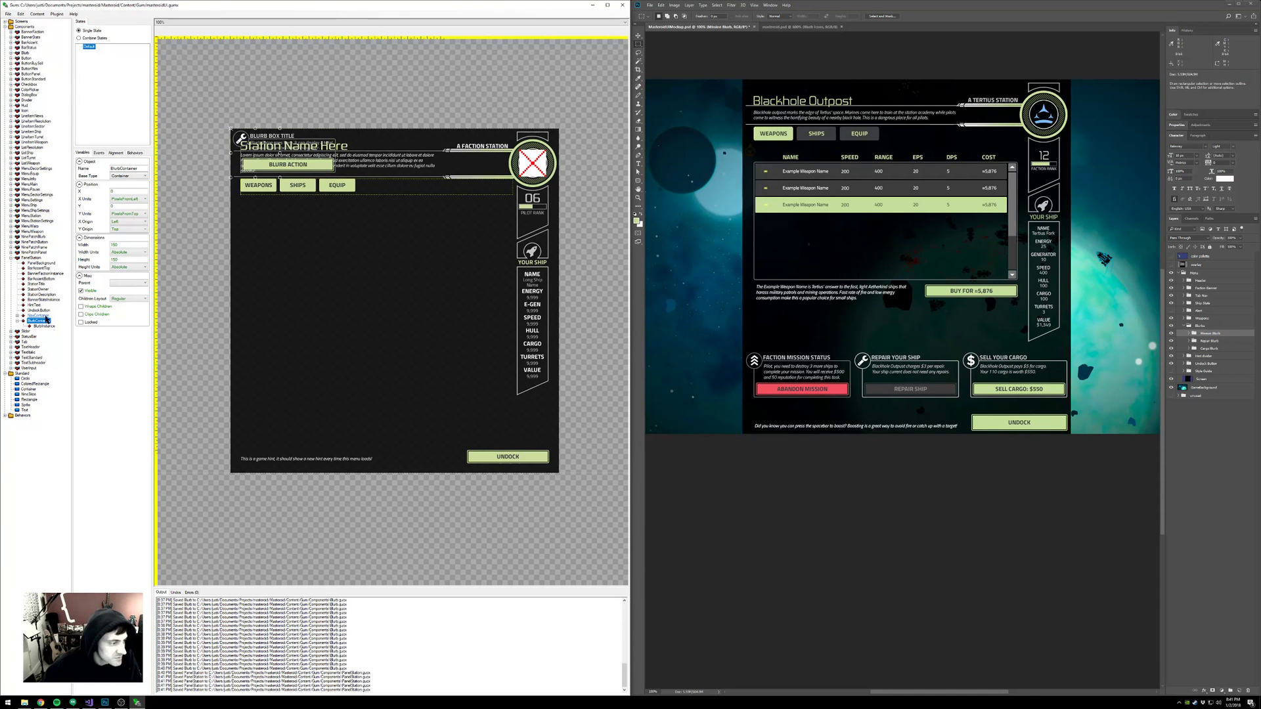
pyautogui.click(125, 298)
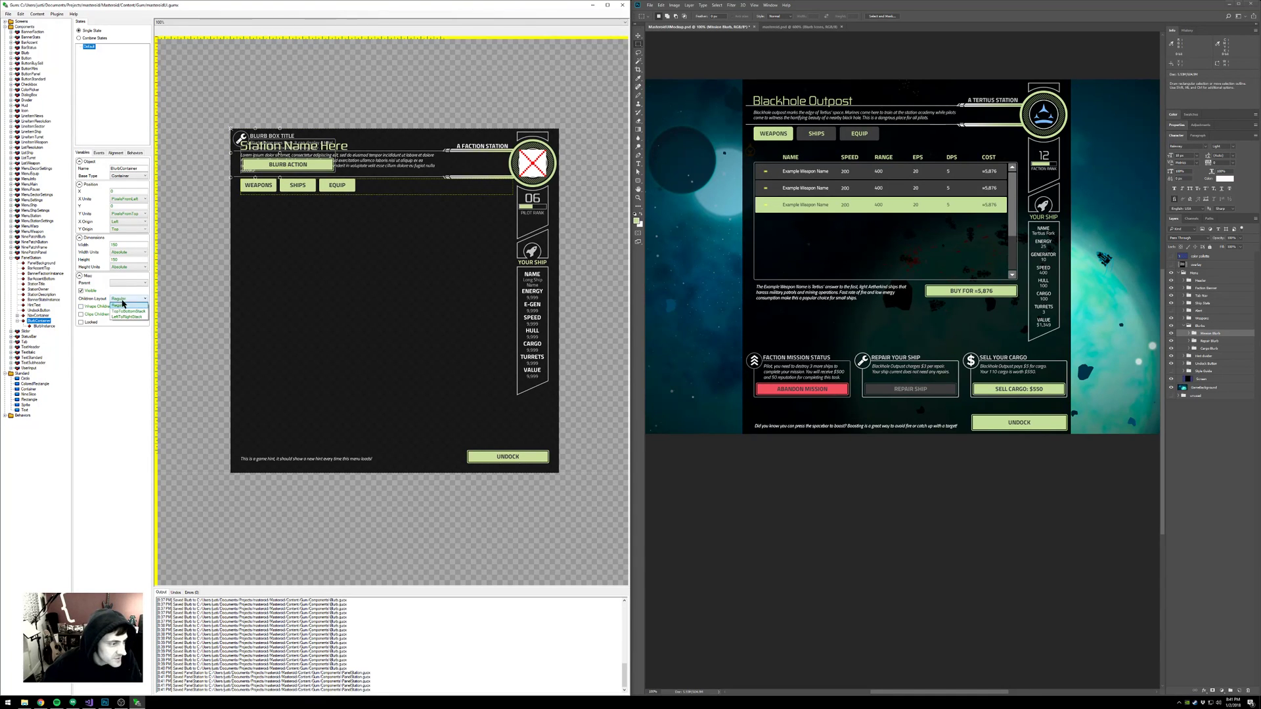
pyautogui.click(111, 316)
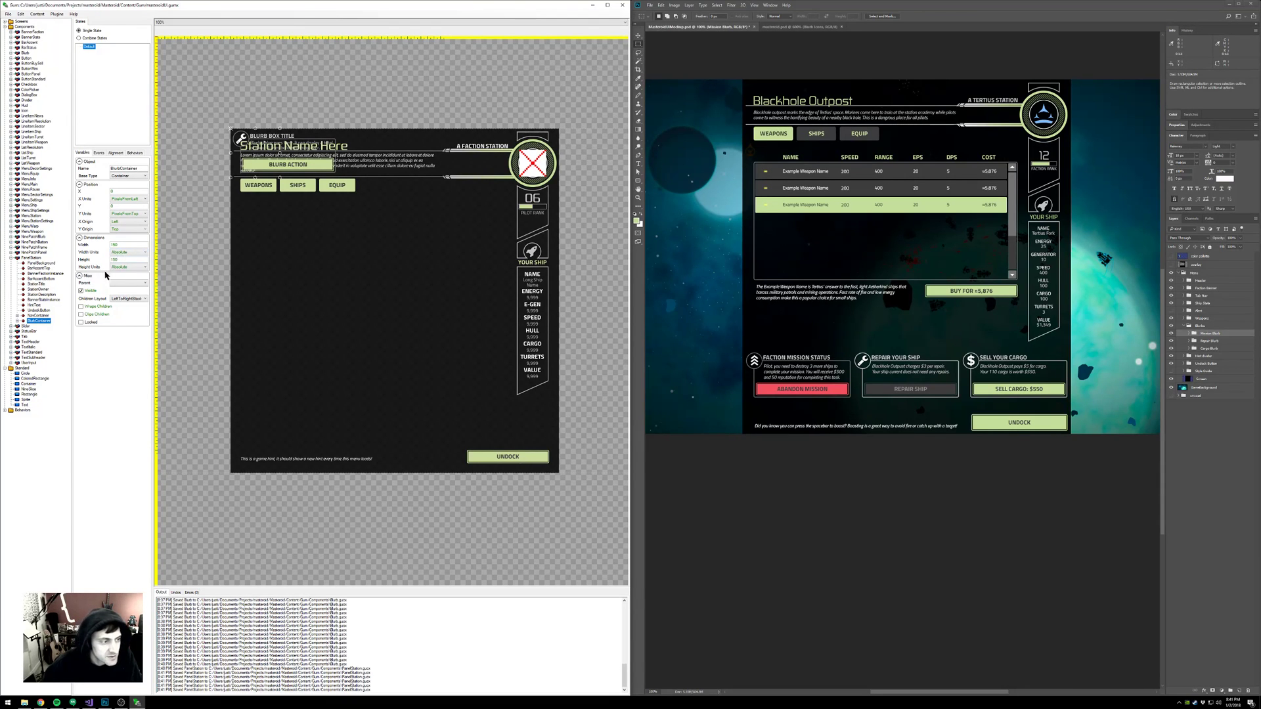
# - Set BlurbContainer's width units to RelativeToContainer and its width to -30
pyautogui.click(127, 255)
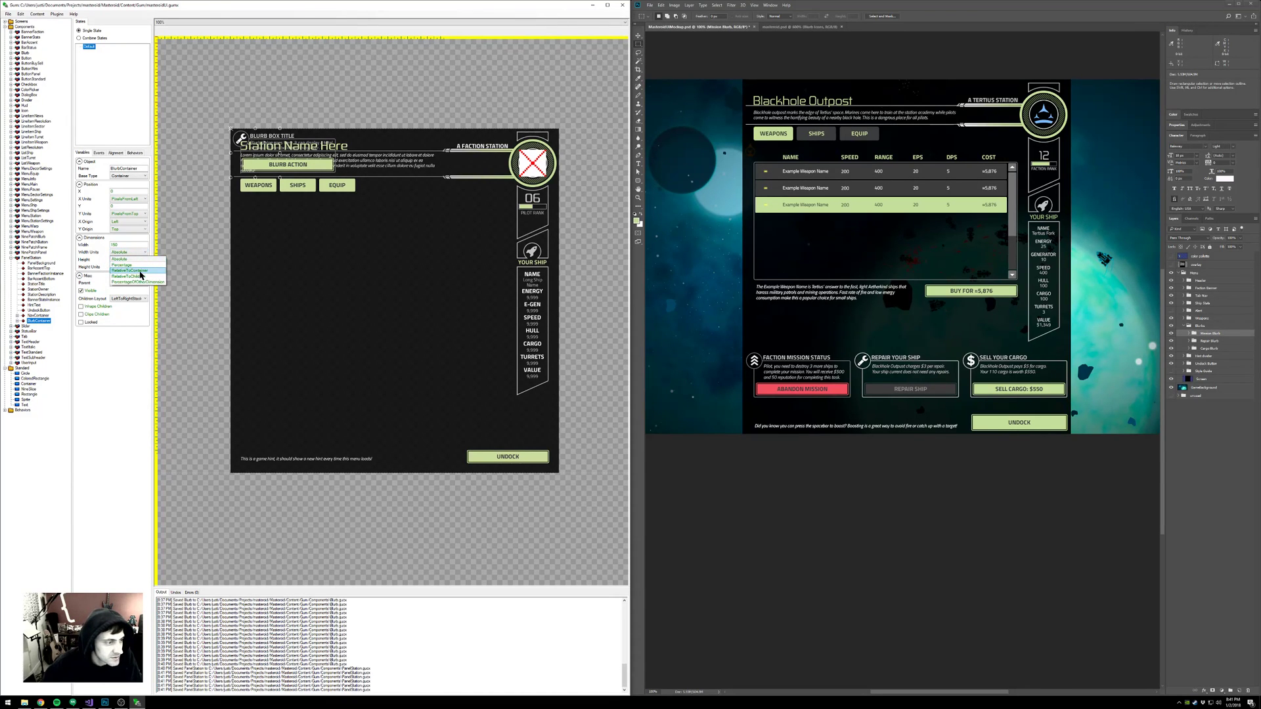
pyautogui.click(138, 271)
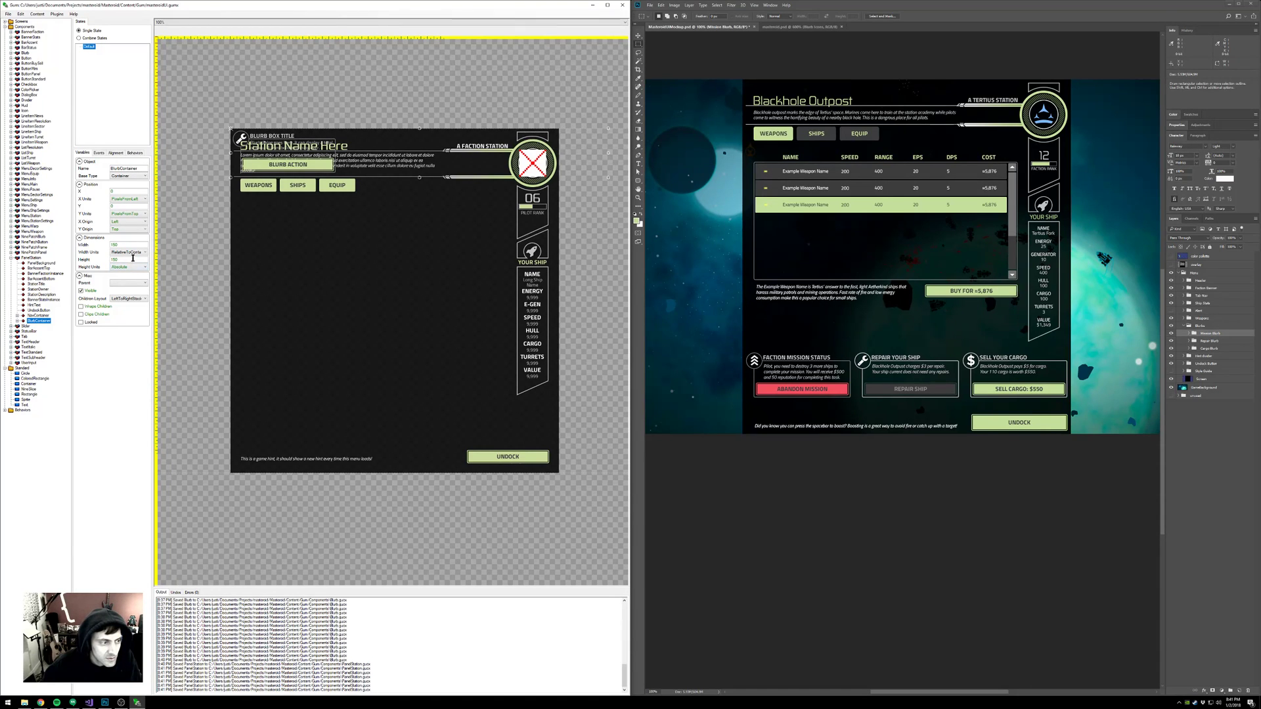
pyautogui.doubleClick(126, 244)
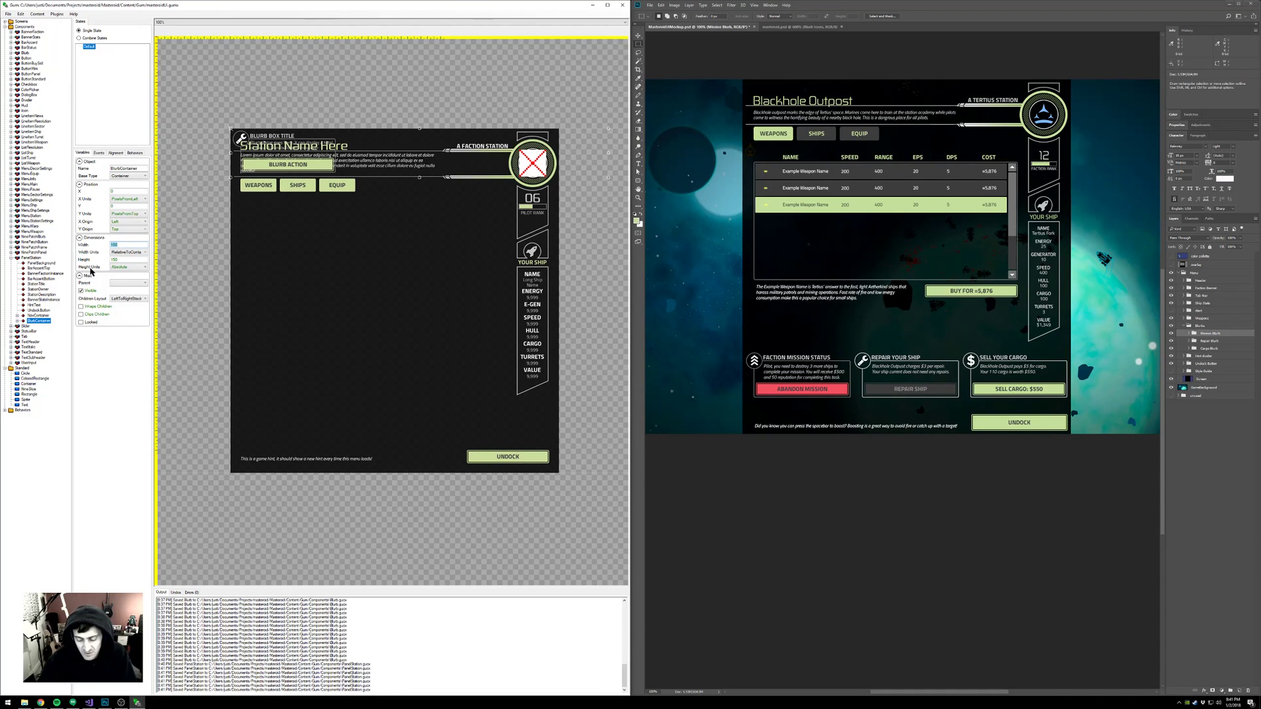
pyautogui.write('-30')
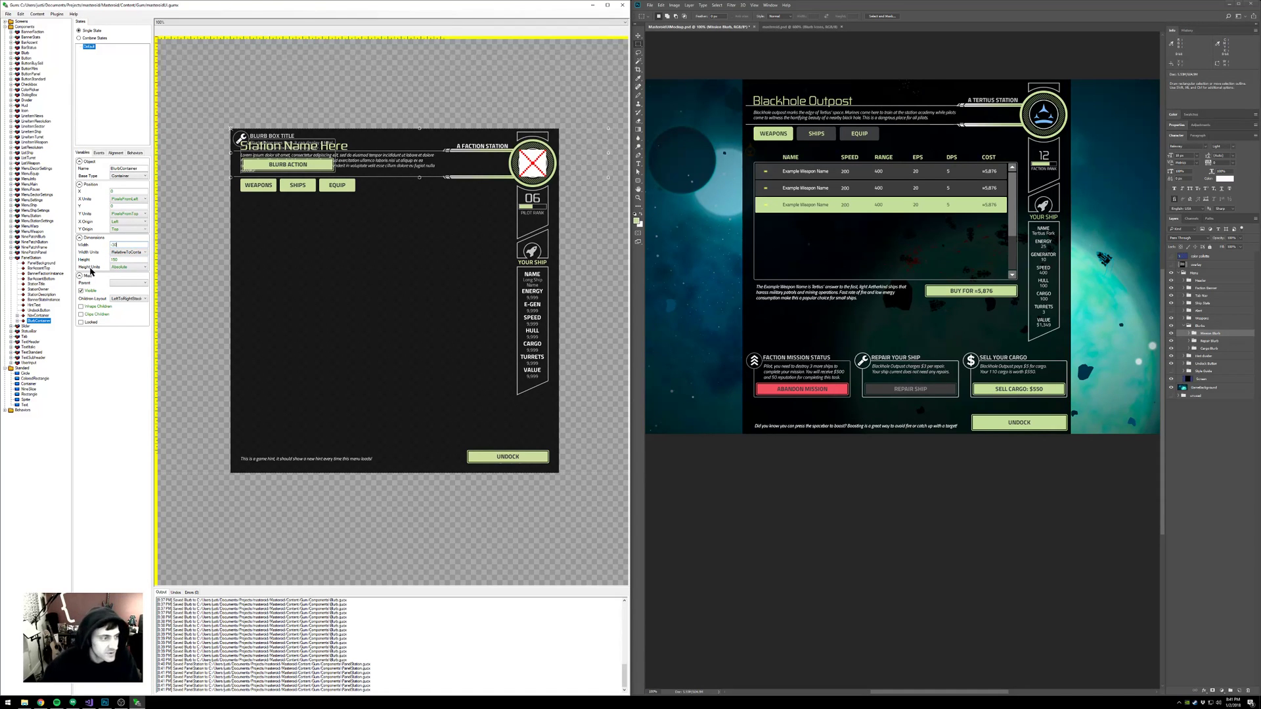
# - Center BlurbContainer horizontally in the panel by setting its X units to pixels from center and its X origin to Center
pyautogui.click(137, 200)
pyautogui.click(135, 223)
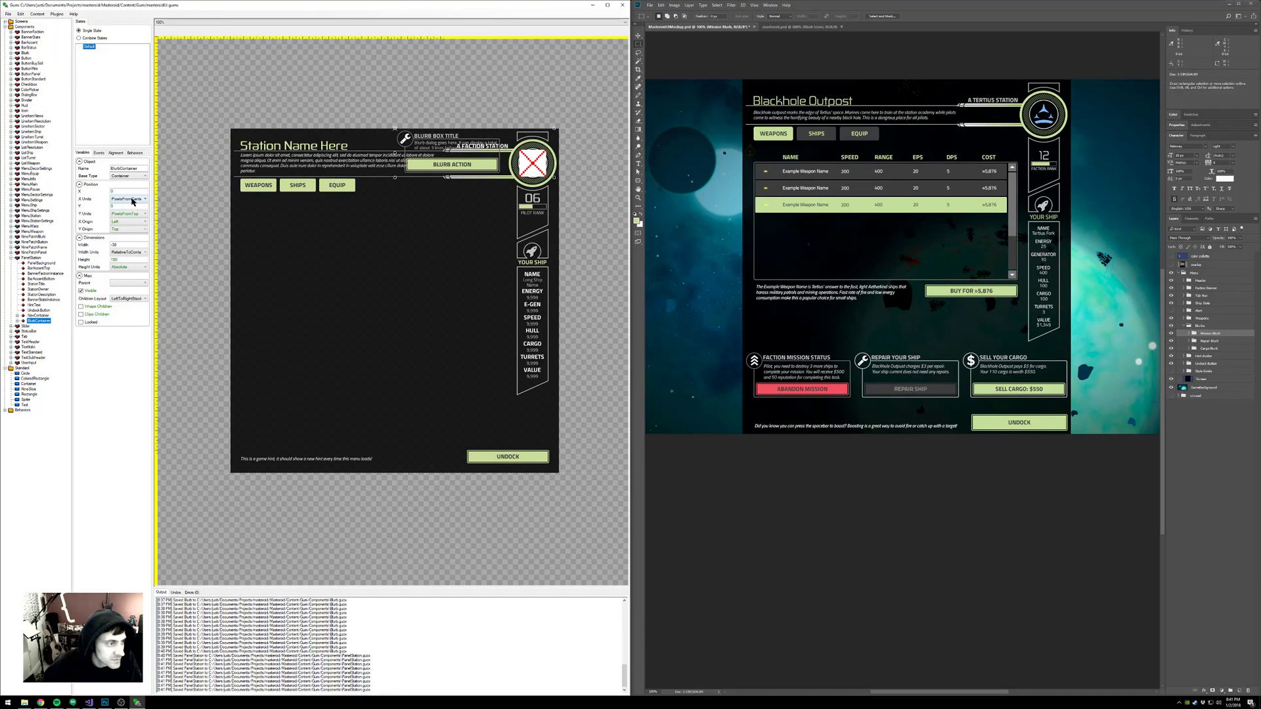
pyautogui.click(131, 225)
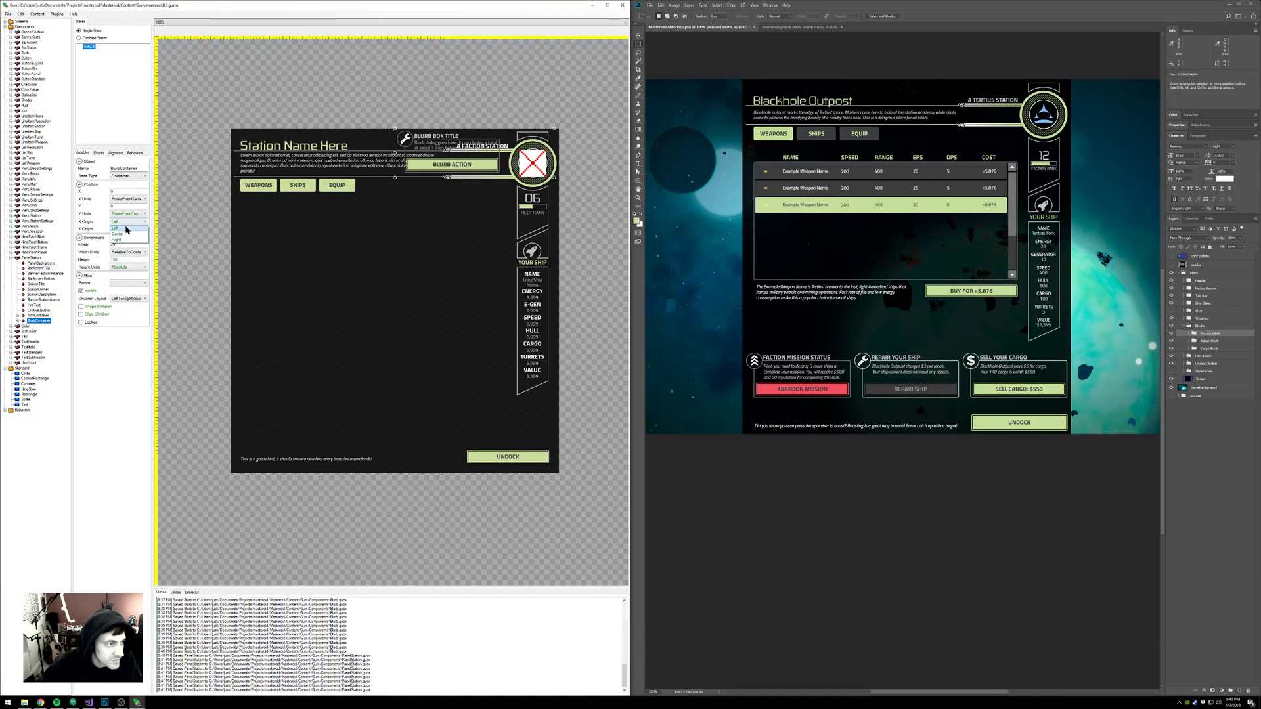
pyautogui.click(125, 234)
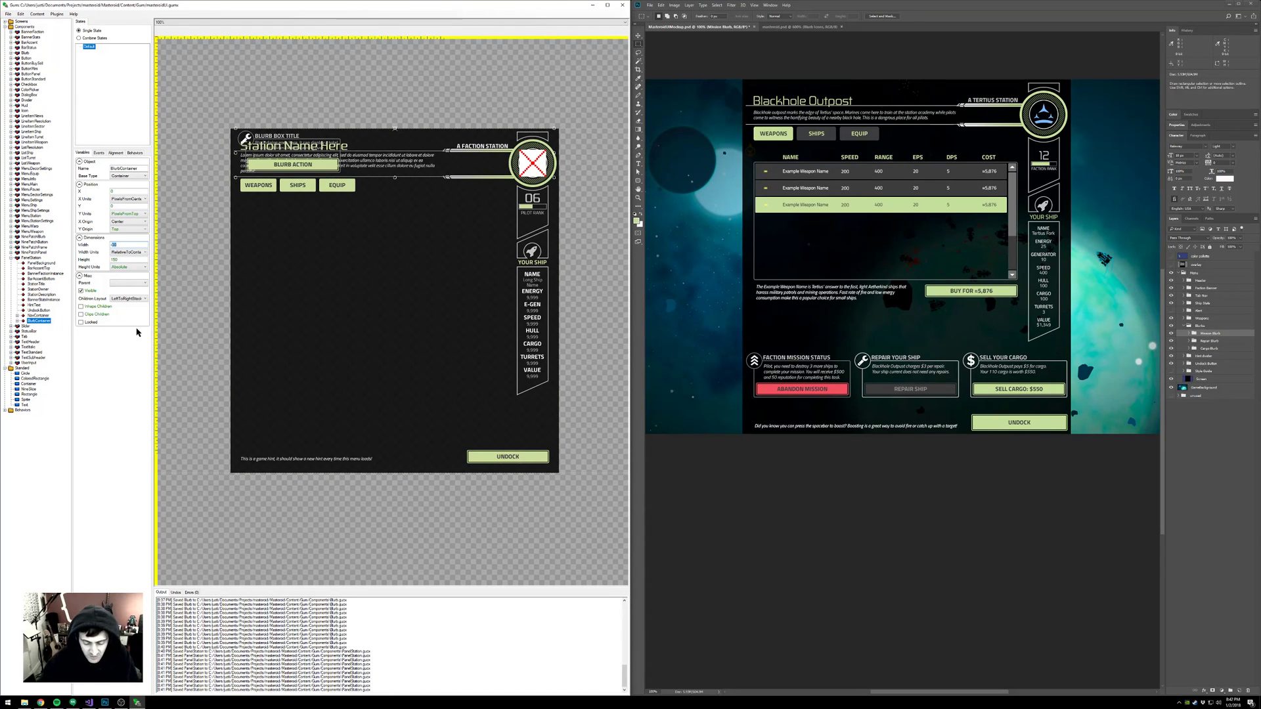
# - Make BlurbContainer's height fit its contents by setting its height units to RelativeToChildren and its height to 0
pyautogui.click(128, 262)
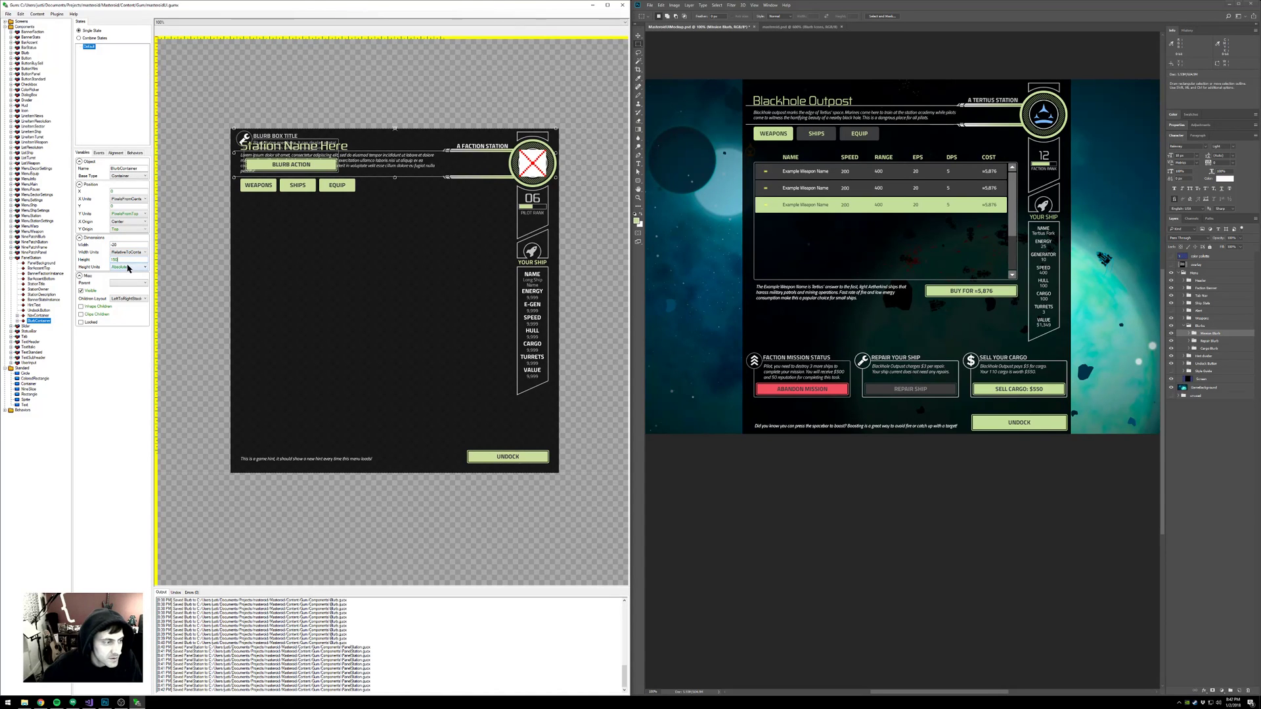
pyautogui.click(129, 268)
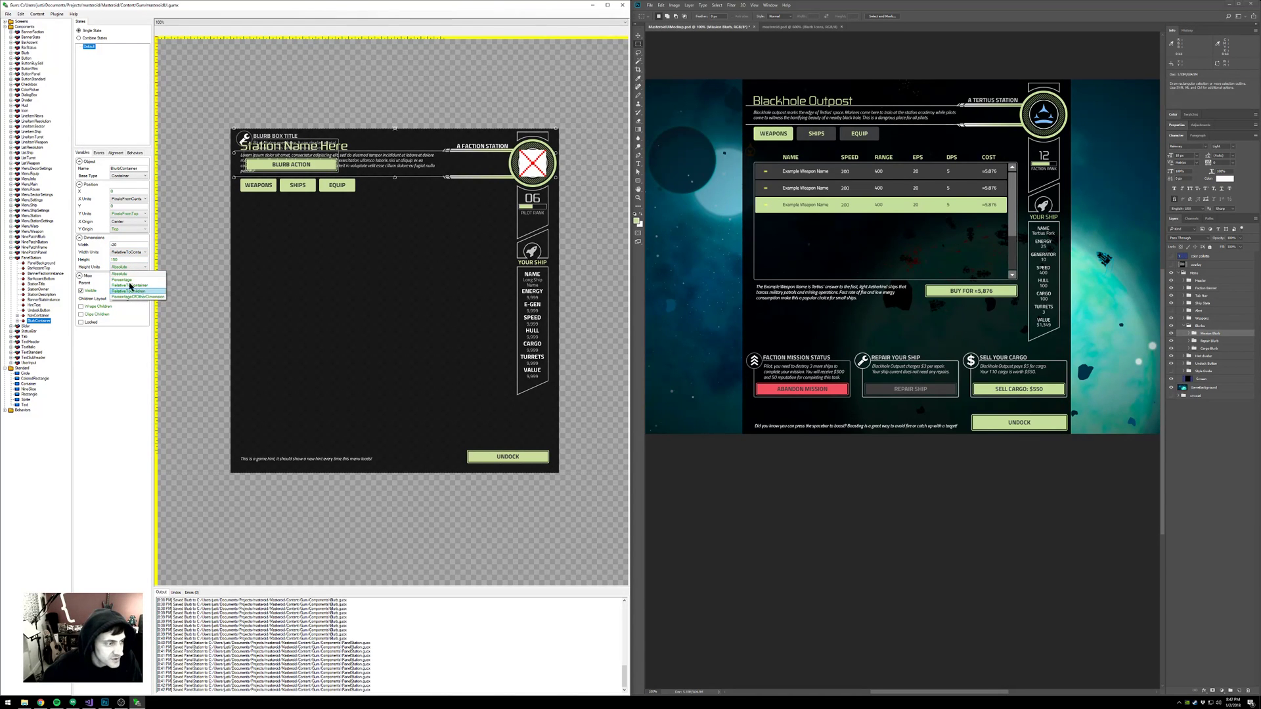
pyautogui.click(125, 266)
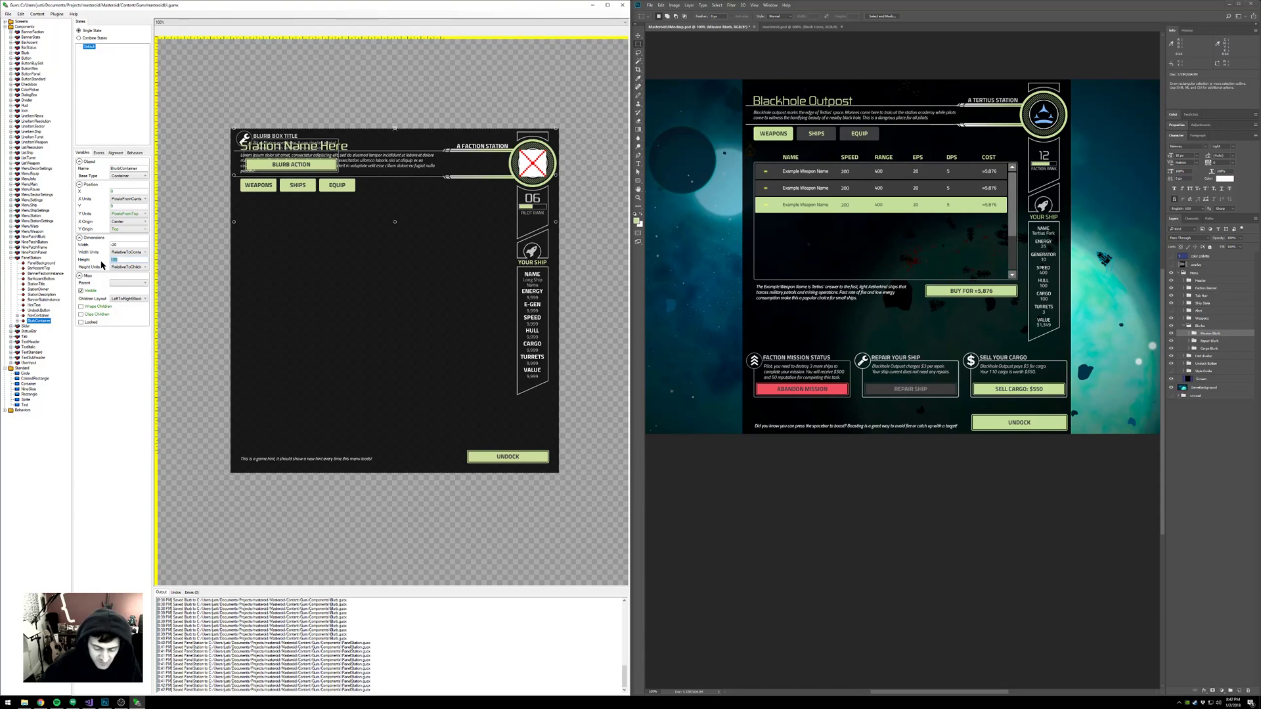
pyautogui.write('0')
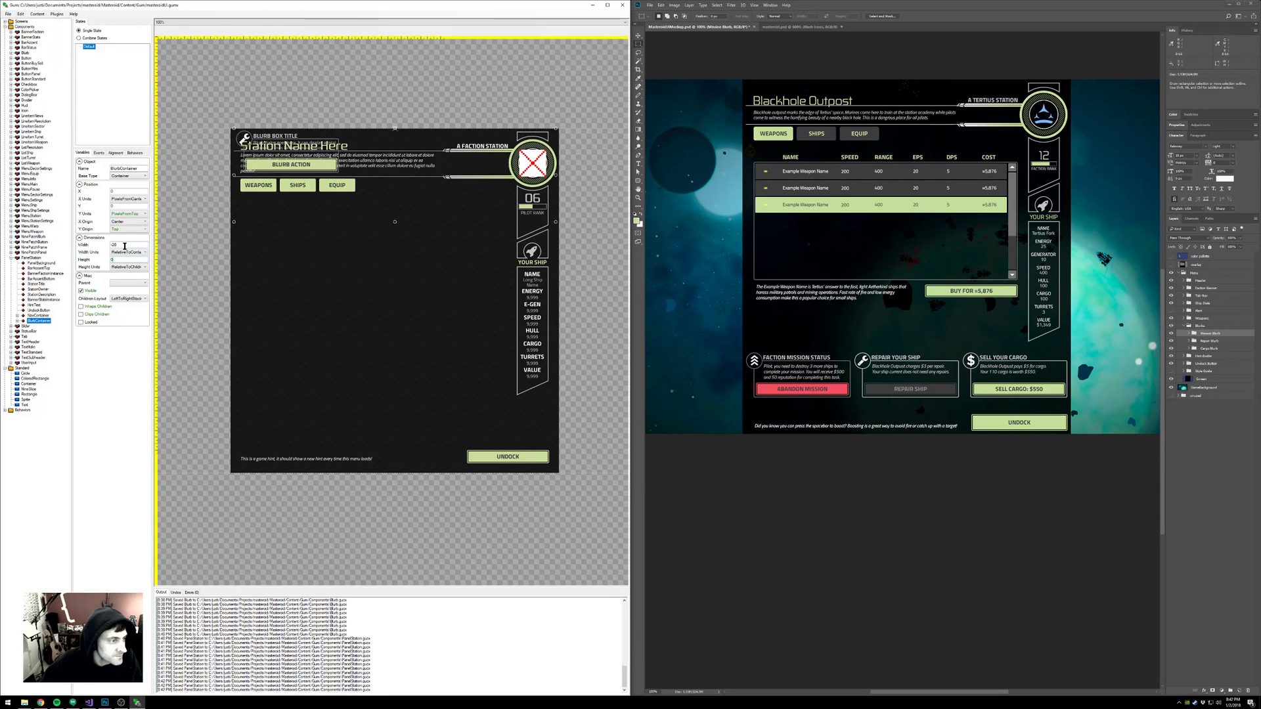
pyautogui.click(126, 244)
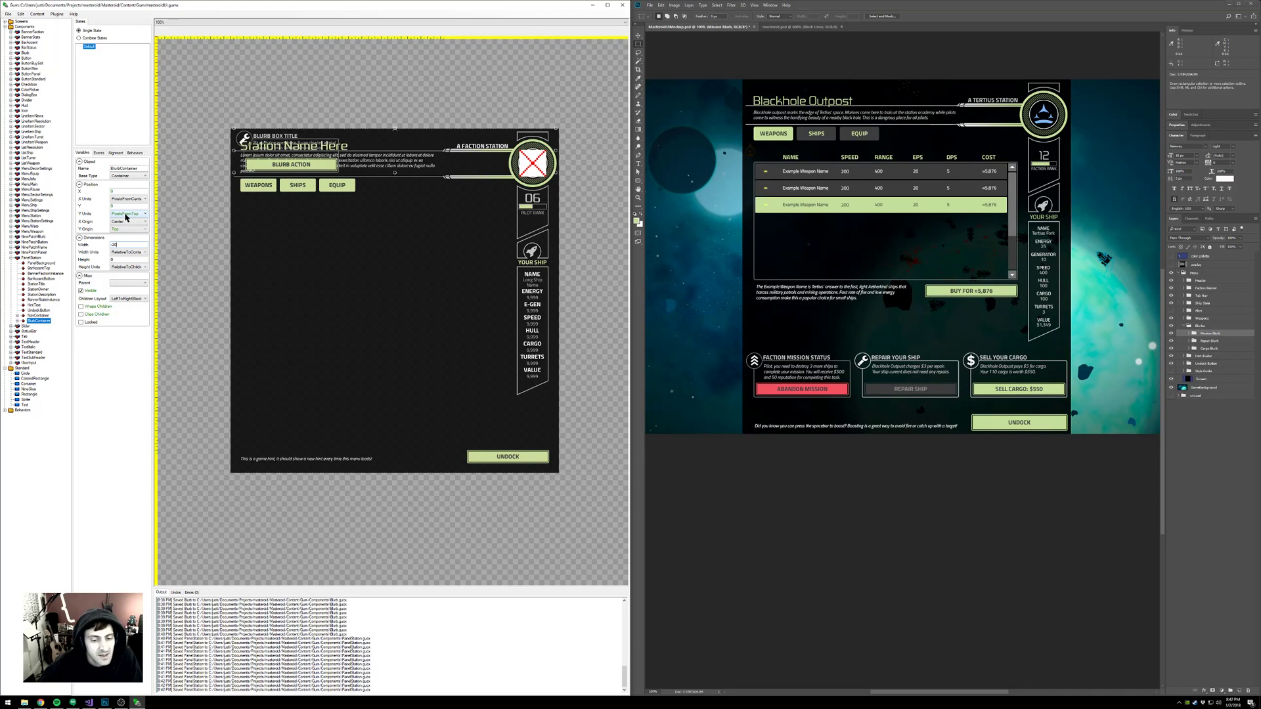
# - Anchor BlurbContainer to the panel's bottom edge by setting its Y units to PixelsFromBottom and its Y origin to Bottom
pyautogui.click(127, 216)
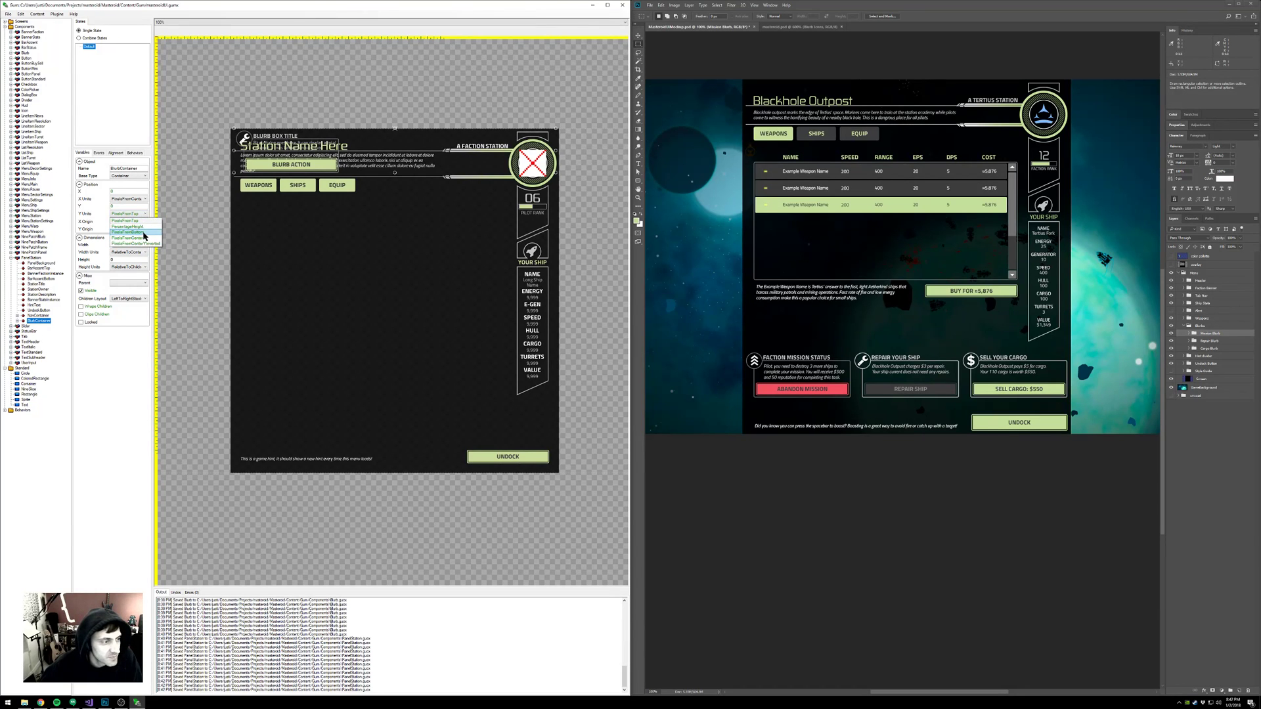
pyautogui.click(139, 233)
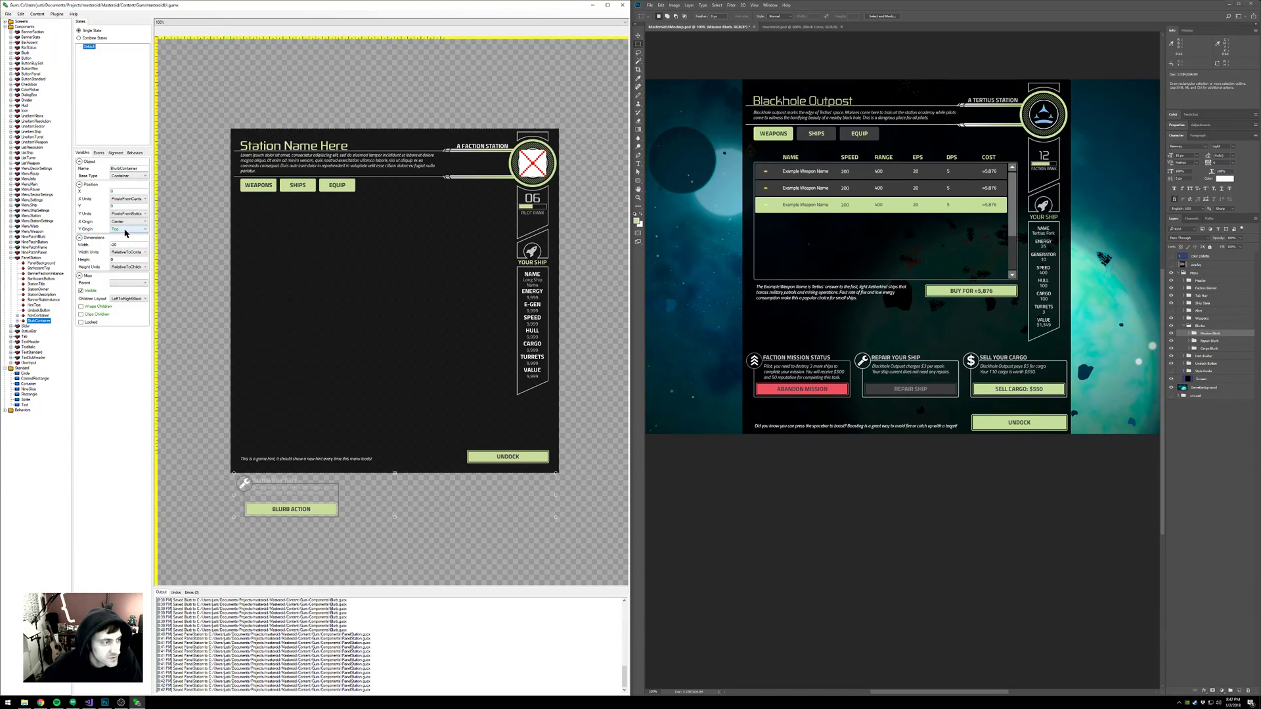
pyautogui.click(140, 229)
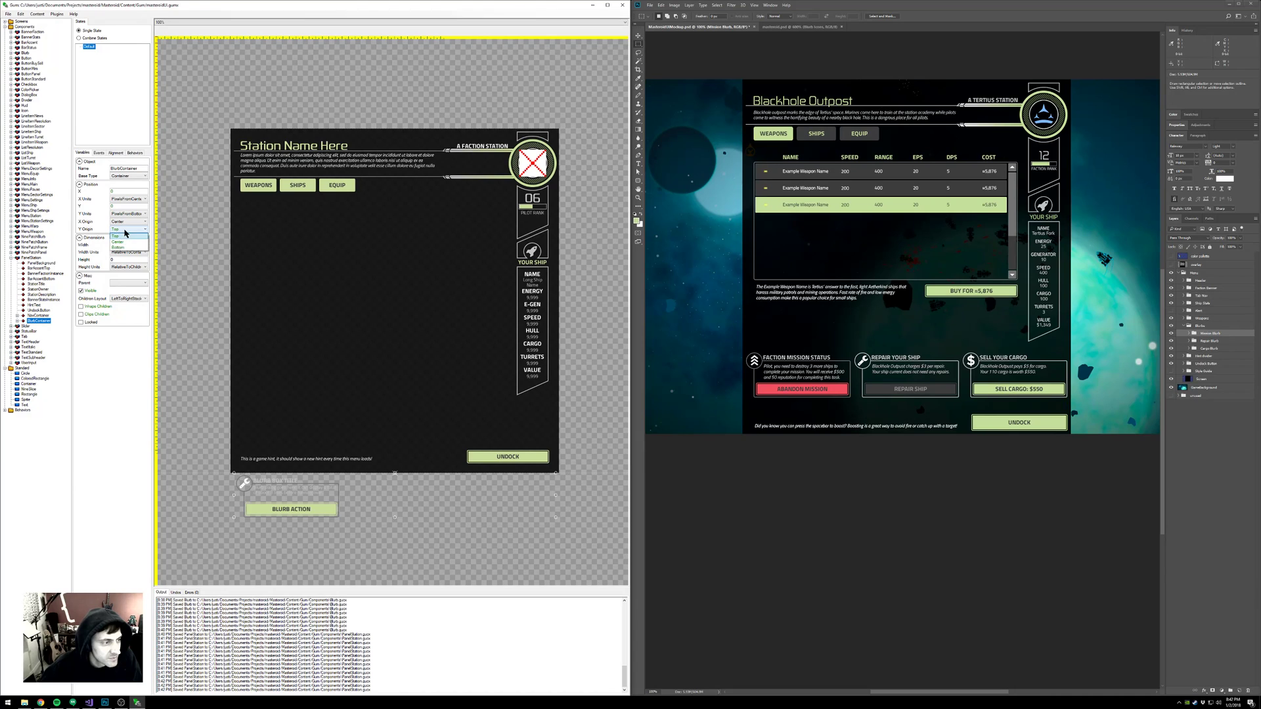
pyautogui.click(164, 299)
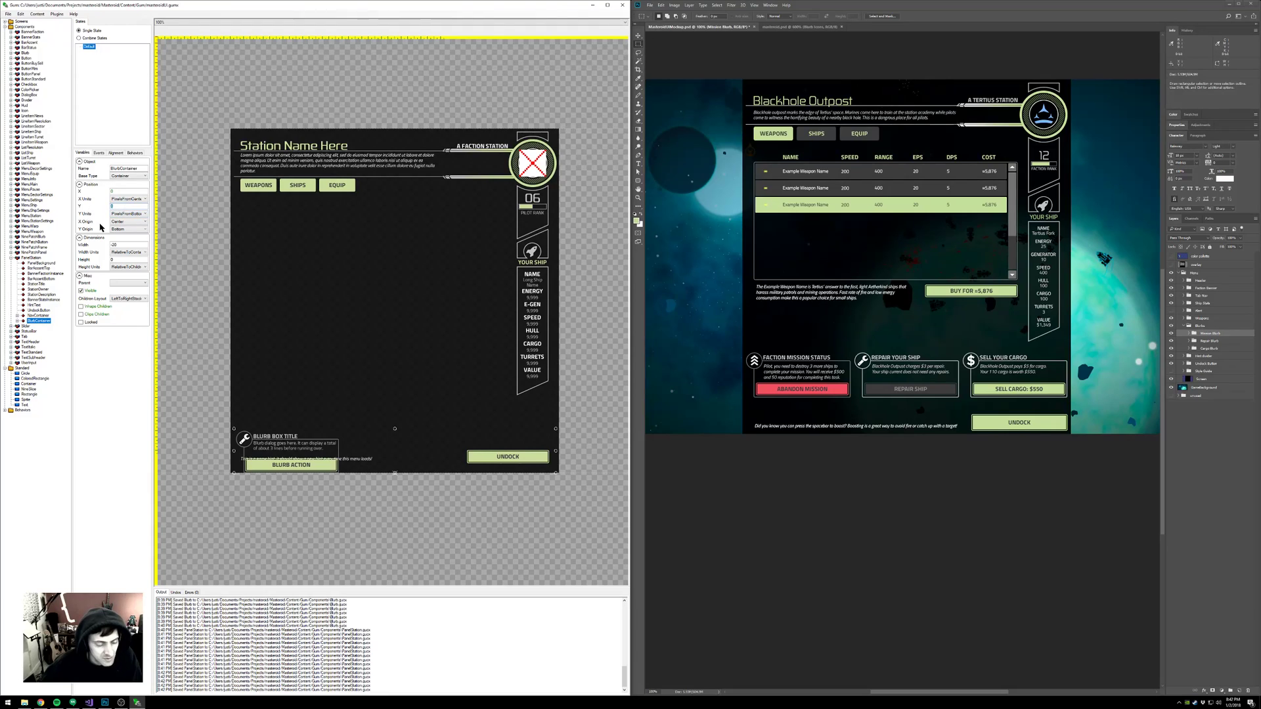
# - Raise BlurbContainer above the hint text, trying Y values of -100 and -75 before setting Y to -90
pyautogui.write('-')
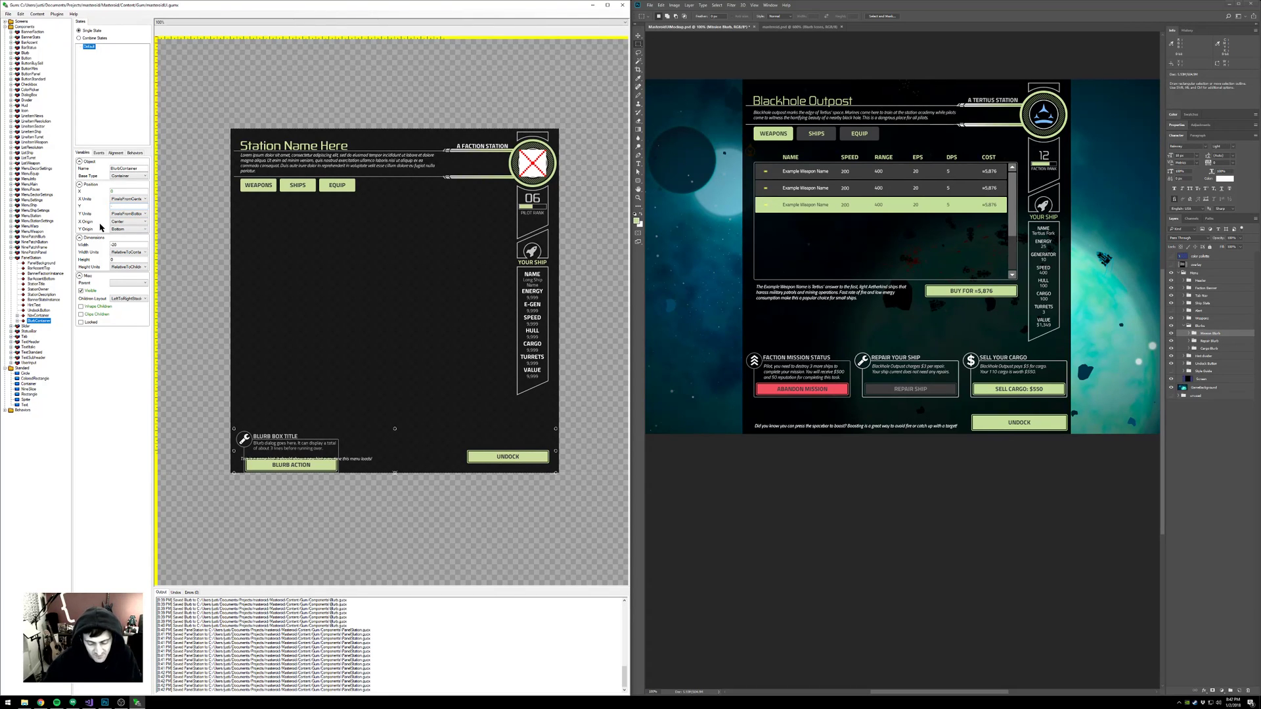
pyautogui.write('100')
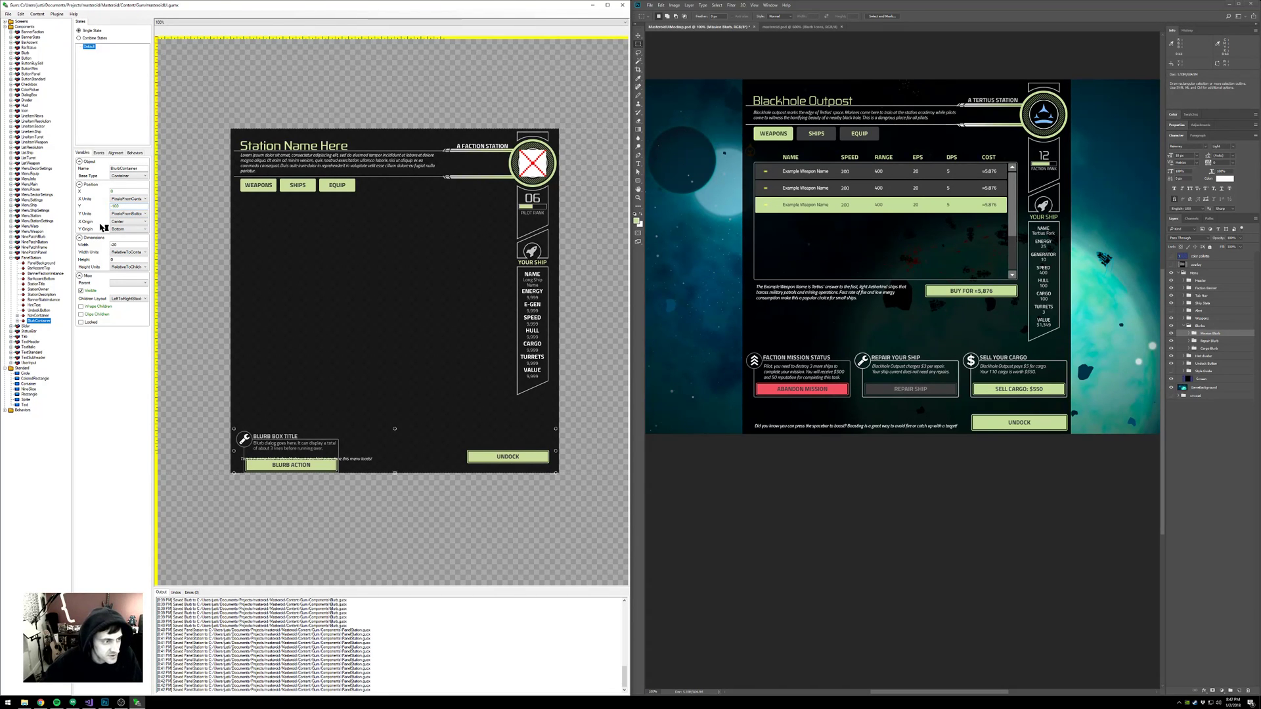
pyautogui.press('Return')
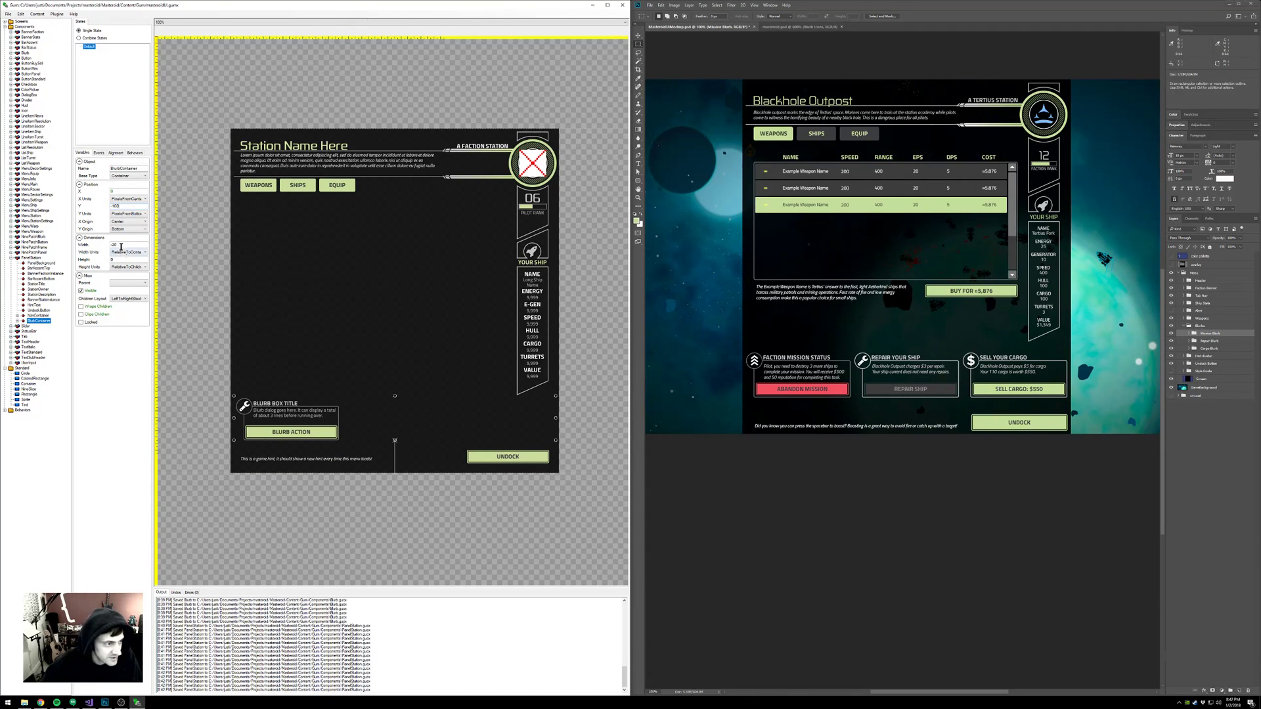
pyautogui.moveTo(122, 205); pyautogui.dragTo(112, 206)
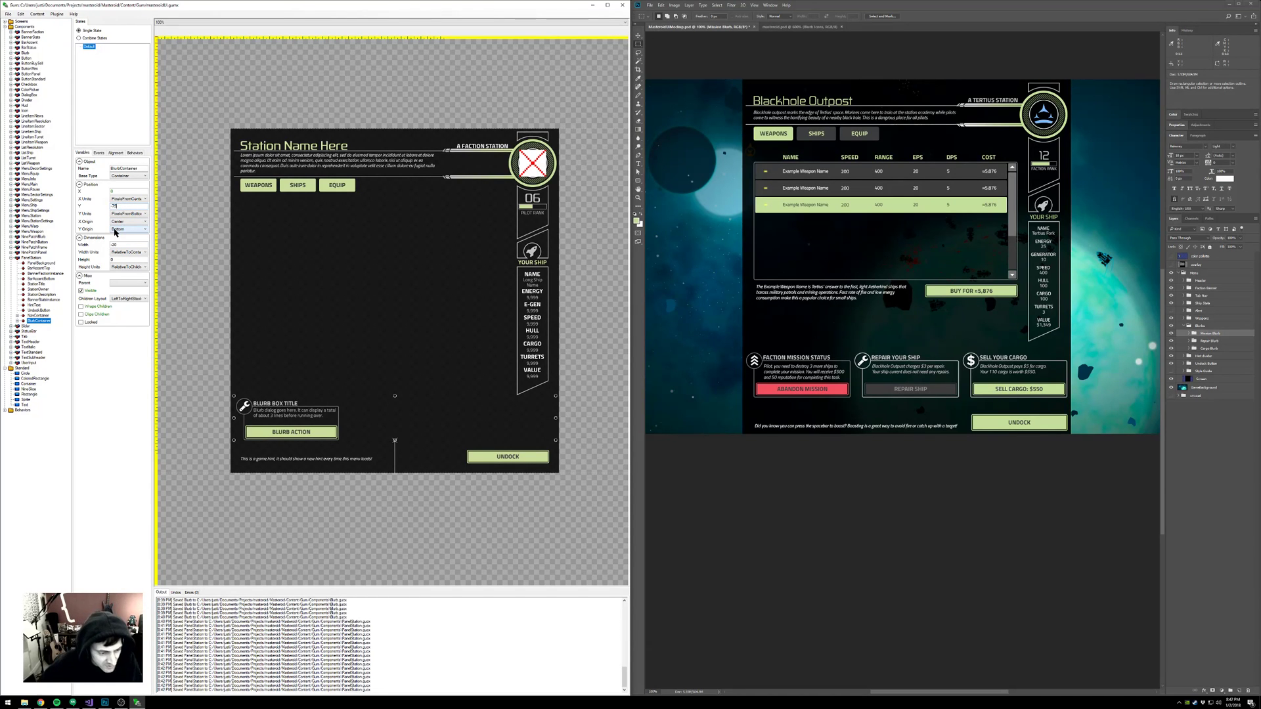
pyautogui.write('-75')
pyautogui.press('Return')
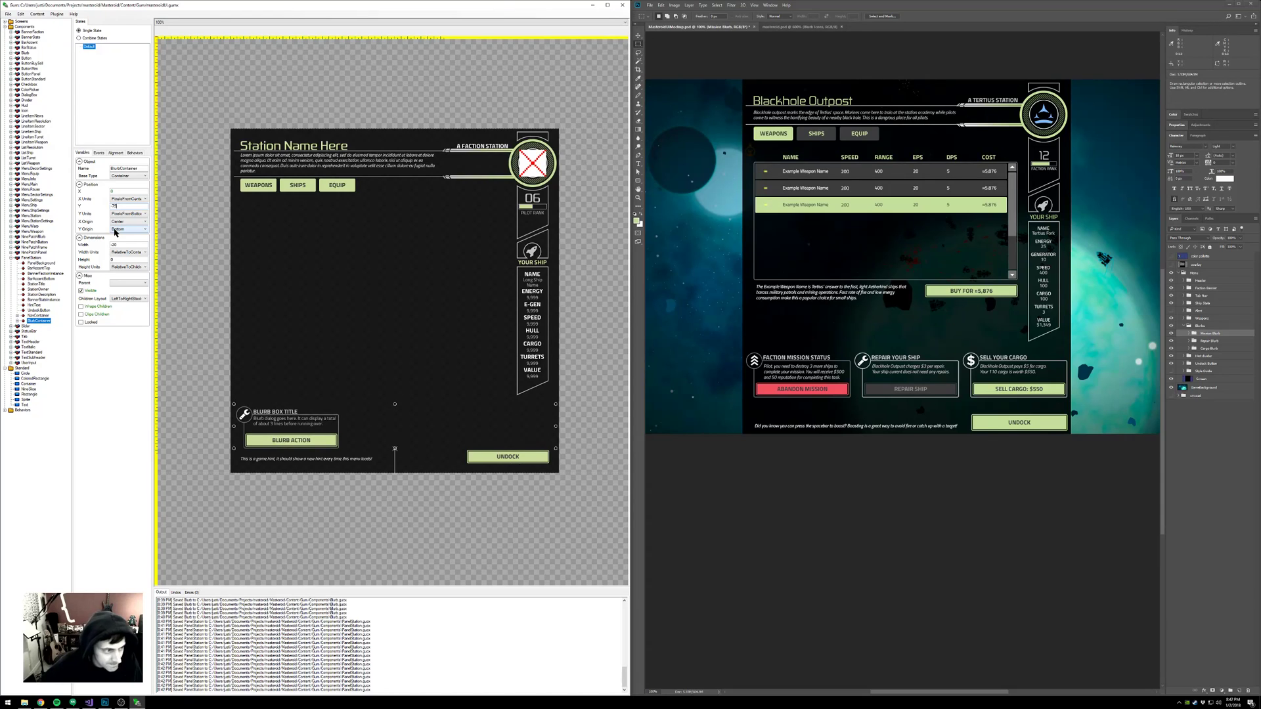
pyautogui.click(127, 208)
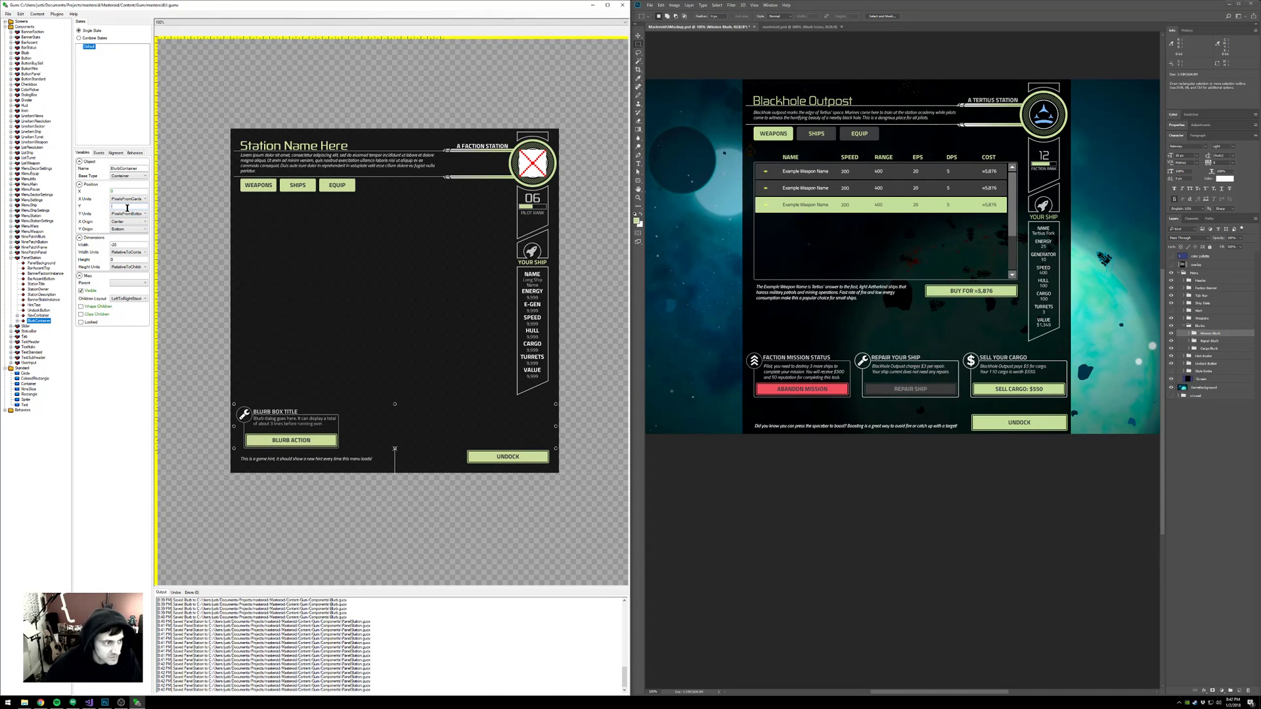
pyautogui.press('Return')
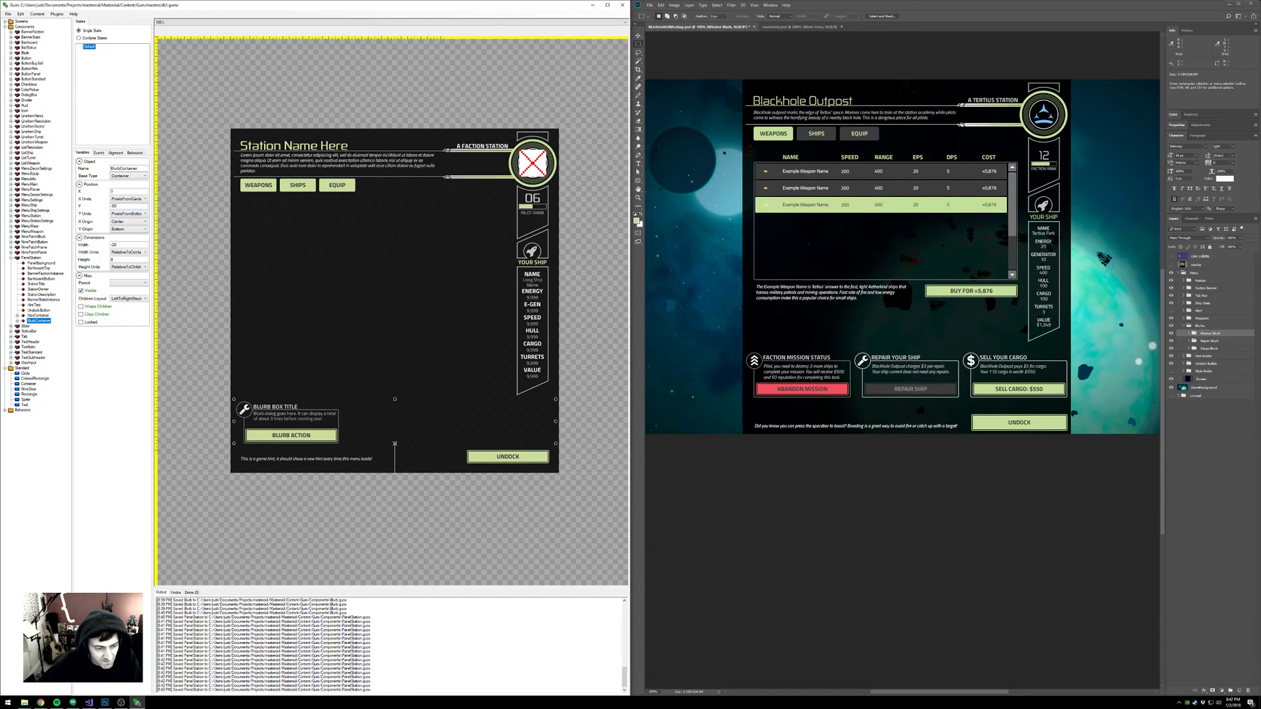
# - Duplicate the Blurb instance inside BlurbContainer
pyautogui.click(18, 320)
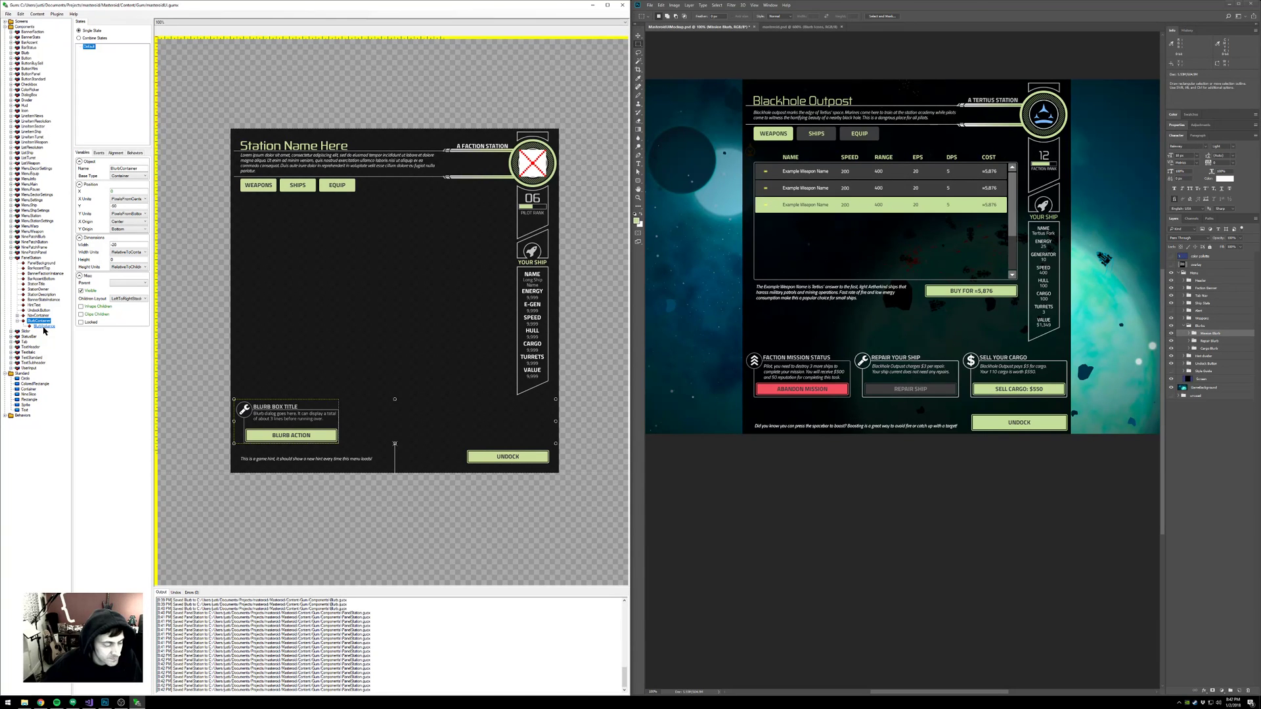
pyautogui.click(43, 326)
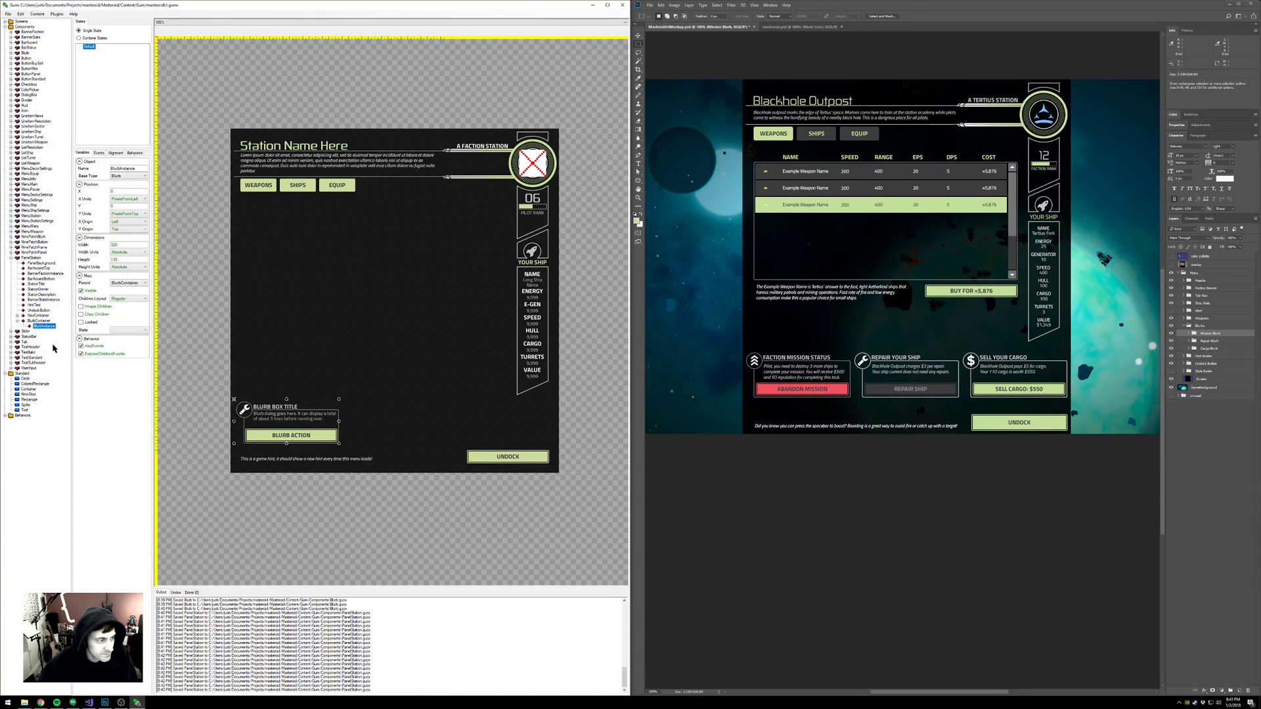
pyautogui.hotkey('ctrl', 'v')
# - Rename the two Blurb instances in BlurbContainer as Blurb1 and Blurb2
pyautogui.click(43, 326)
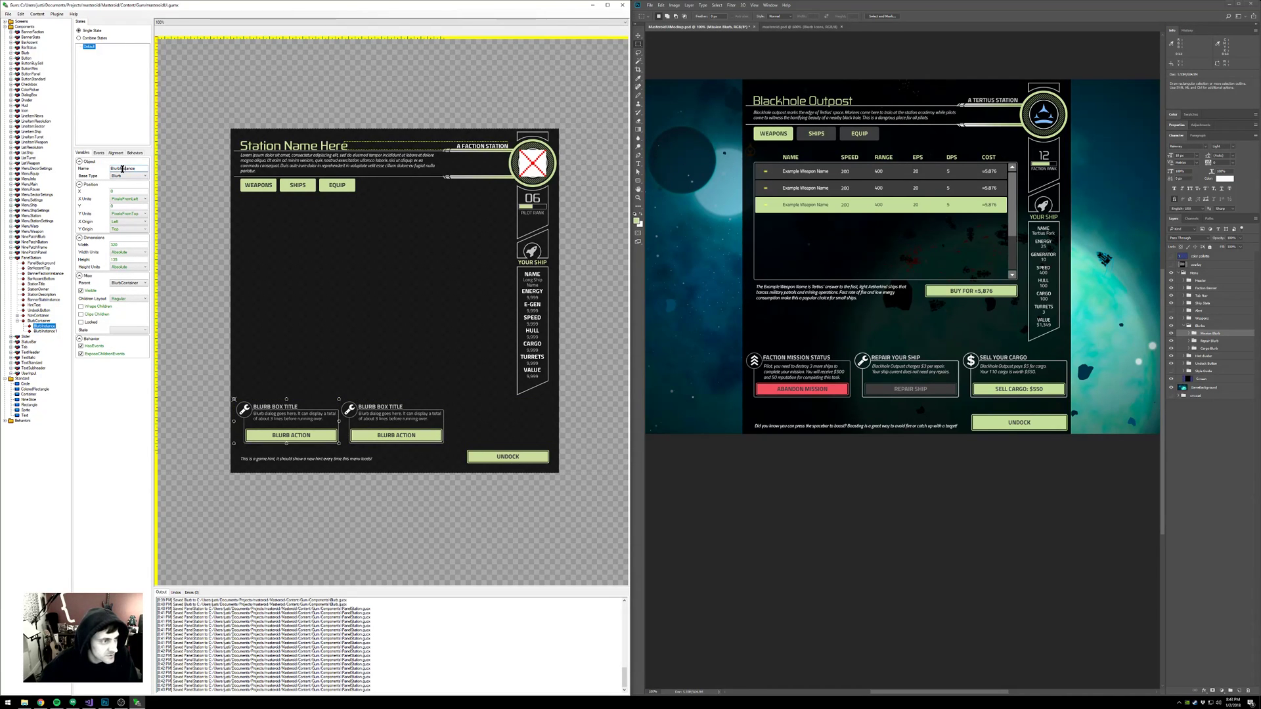
pyautogui.moveTo(120, 168); pyautogui.dragTo(149, 171)
pyautogui.write('1')
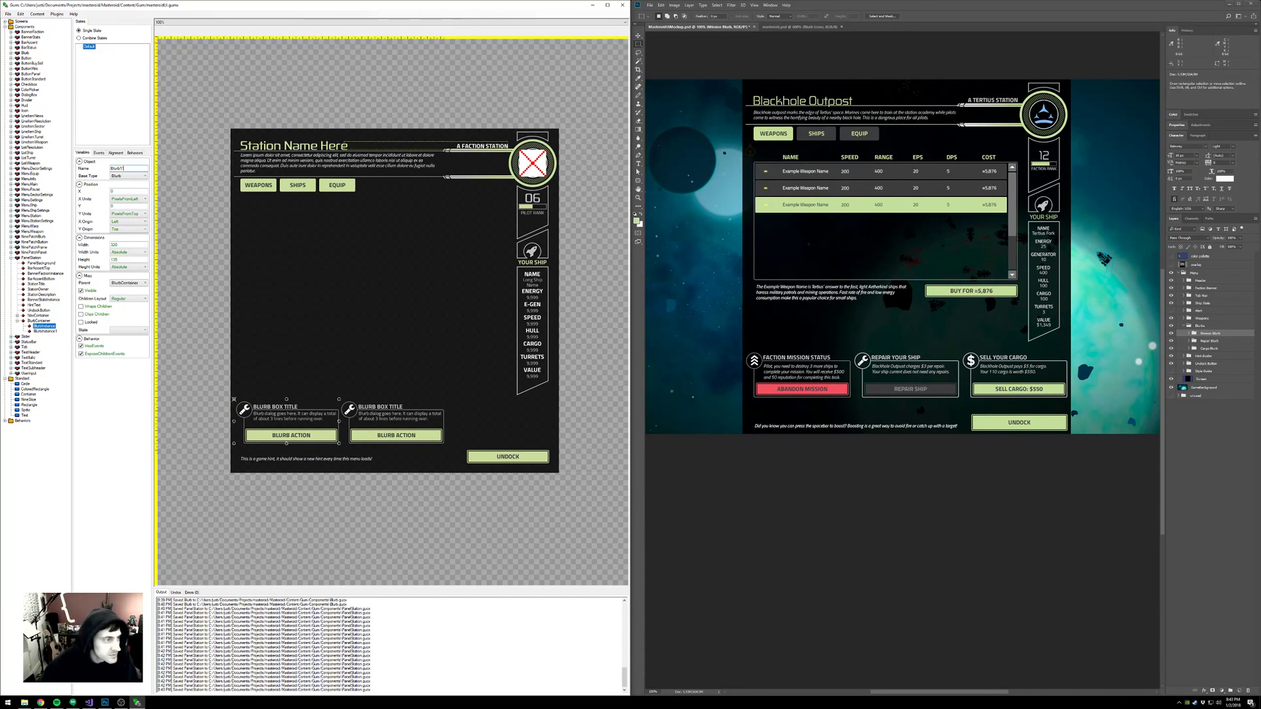
pyautogui.click(46, 332)
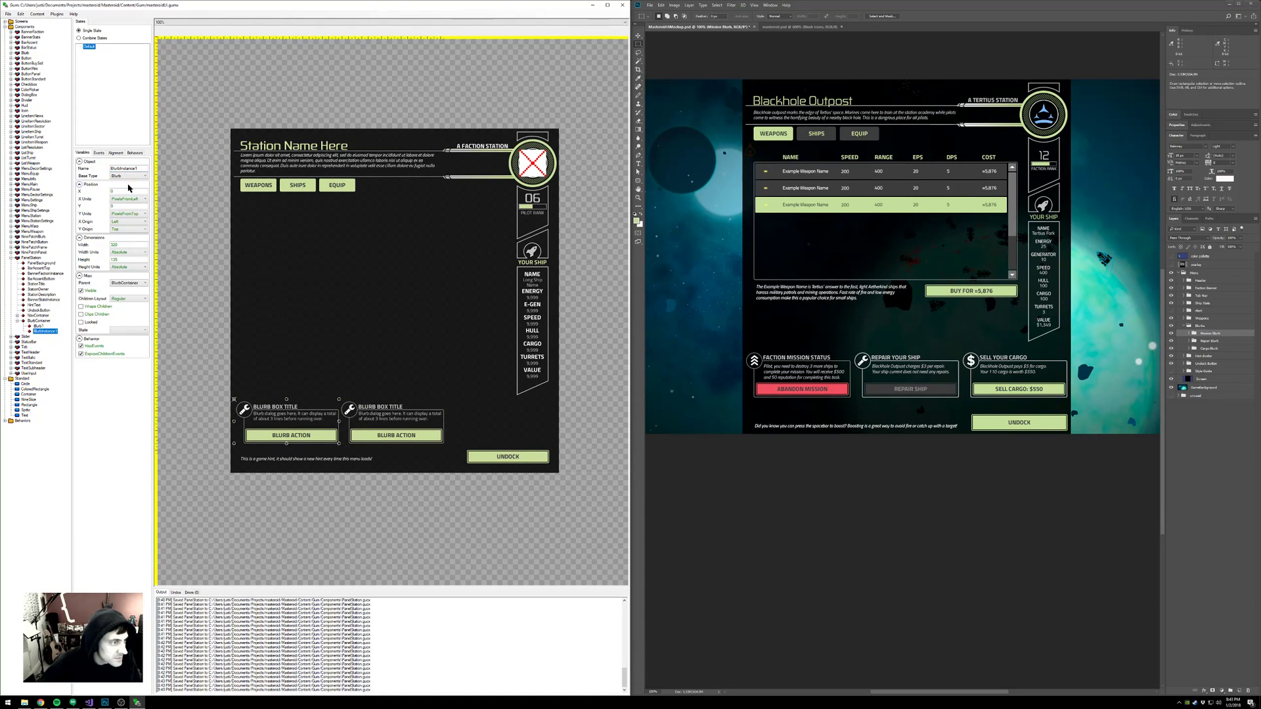
pyautogui.moveTo(142, 168); pyautogui.dragTo(119, 169)
pyautogui.write('2')
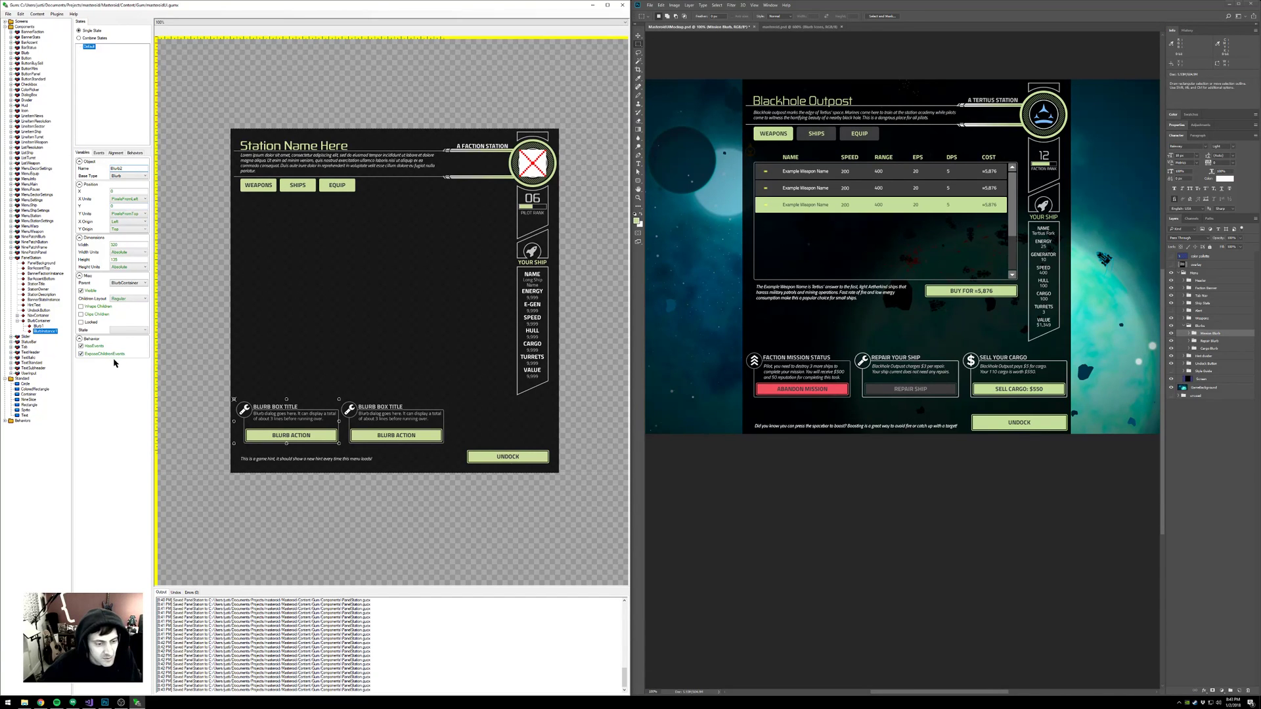
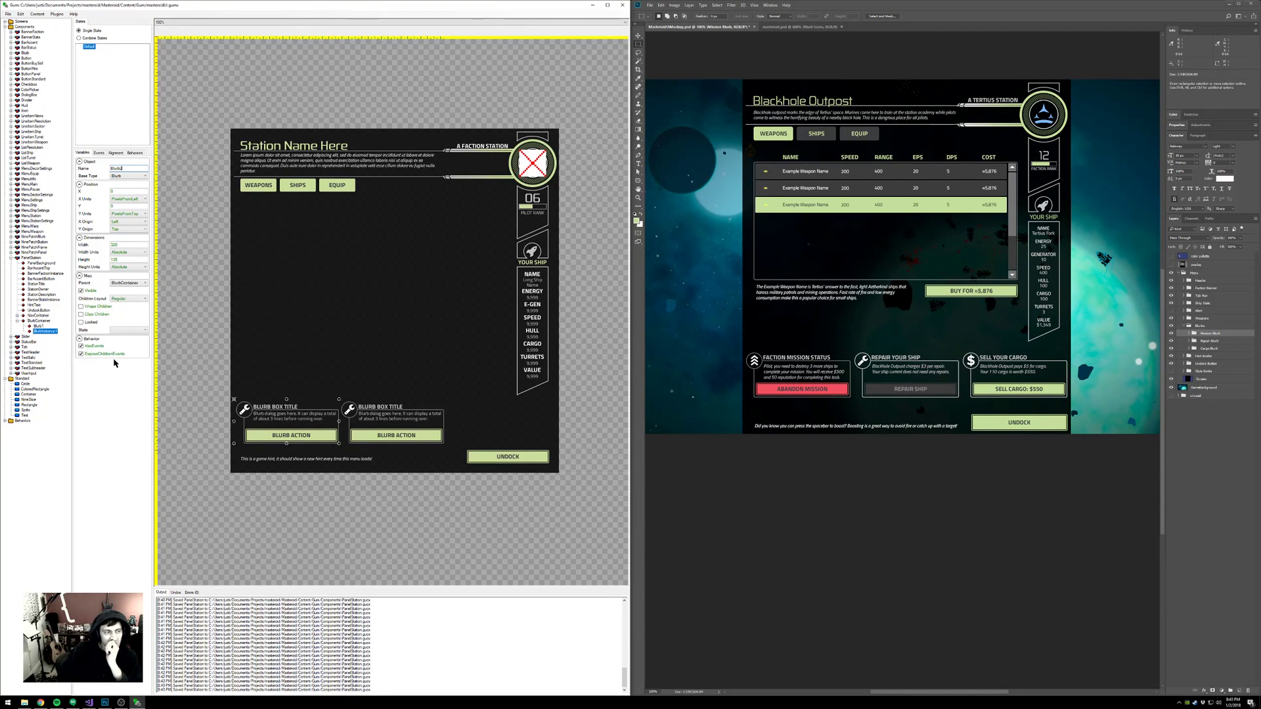
pyautogui.press('Return')
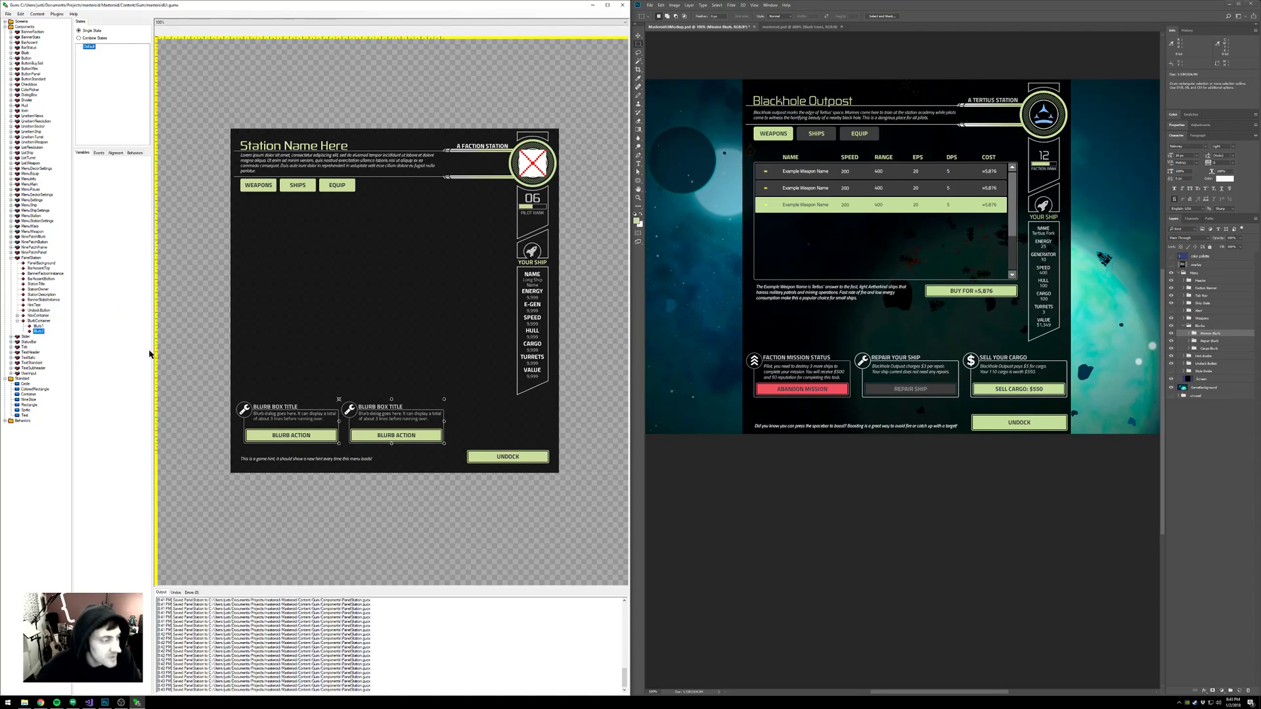
# - Position Blurb2 from the container's center by setting its X units to pixels from center and its X origin to Center
pyautogui.click(43, 329)
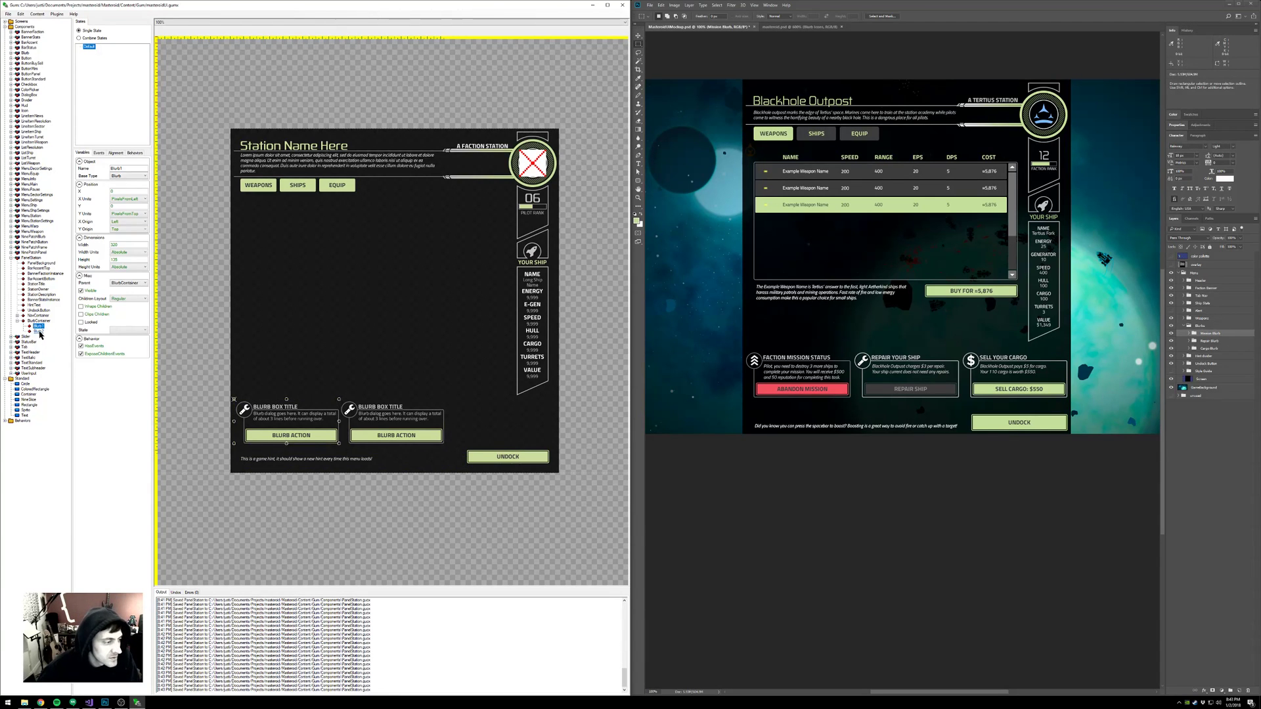
pyautogui.click(144, 198)
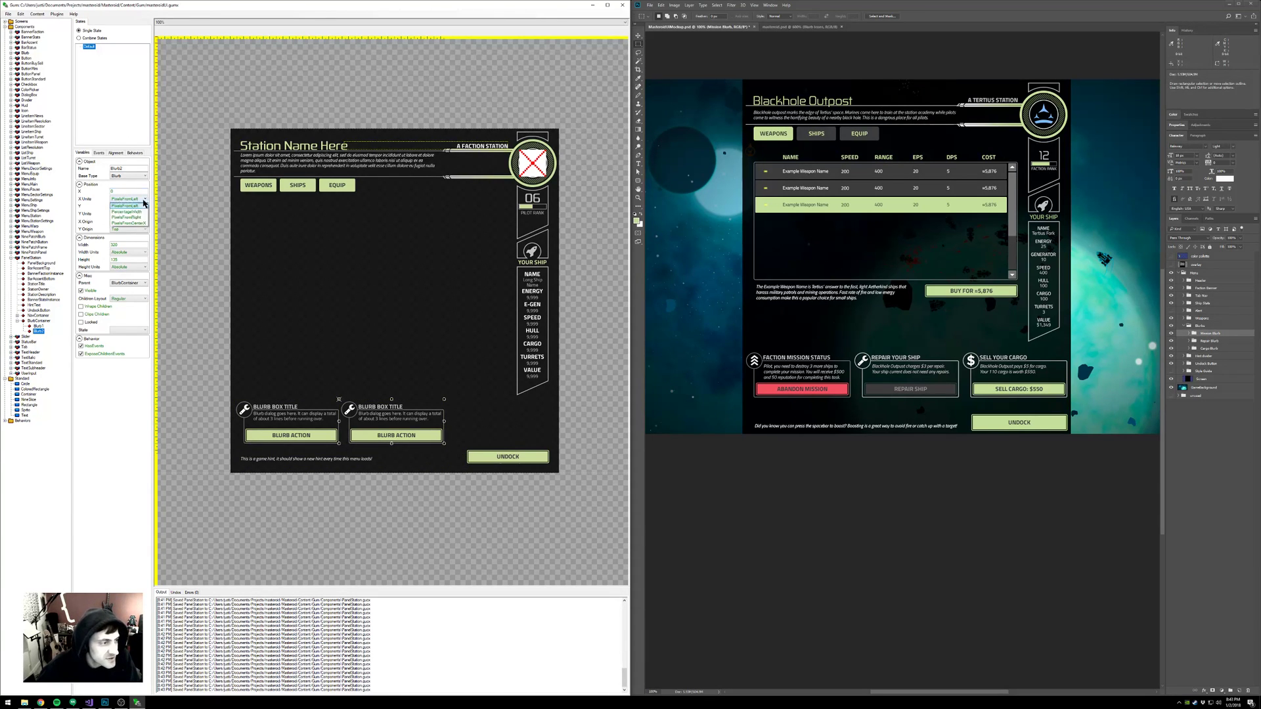
pyautogui.click(140, 224)
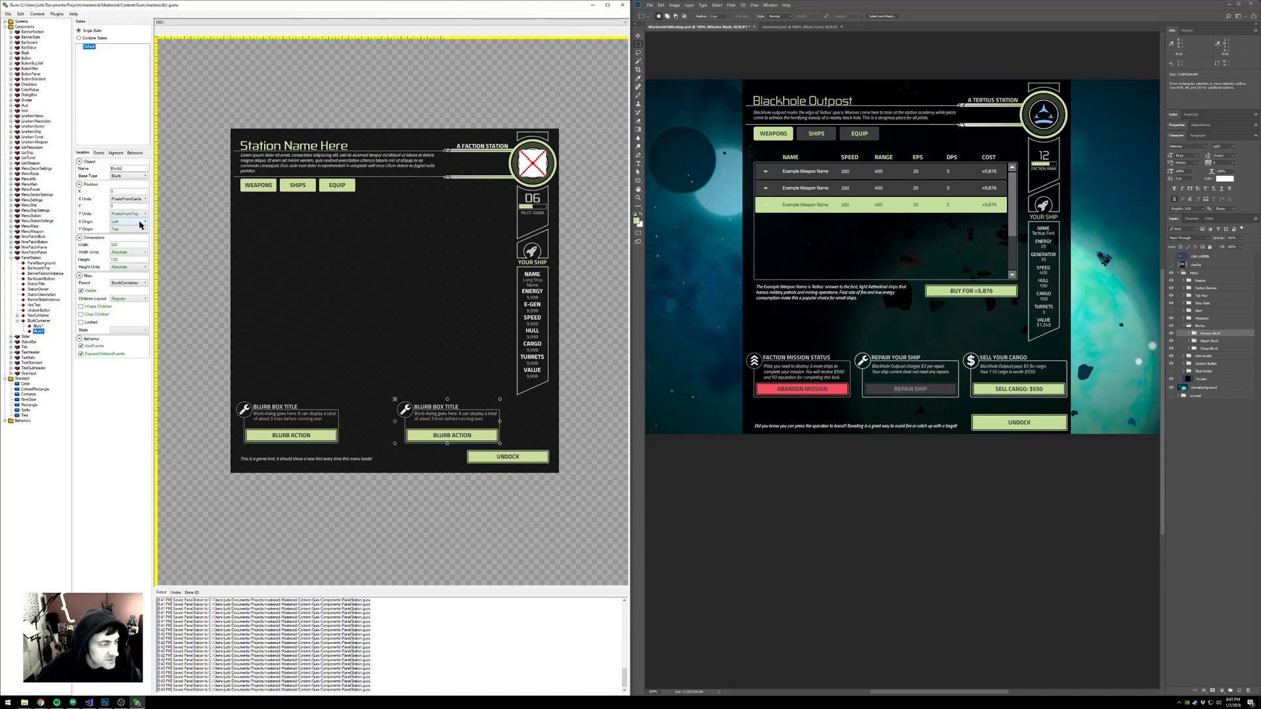
pyautogui.click(134, 221)
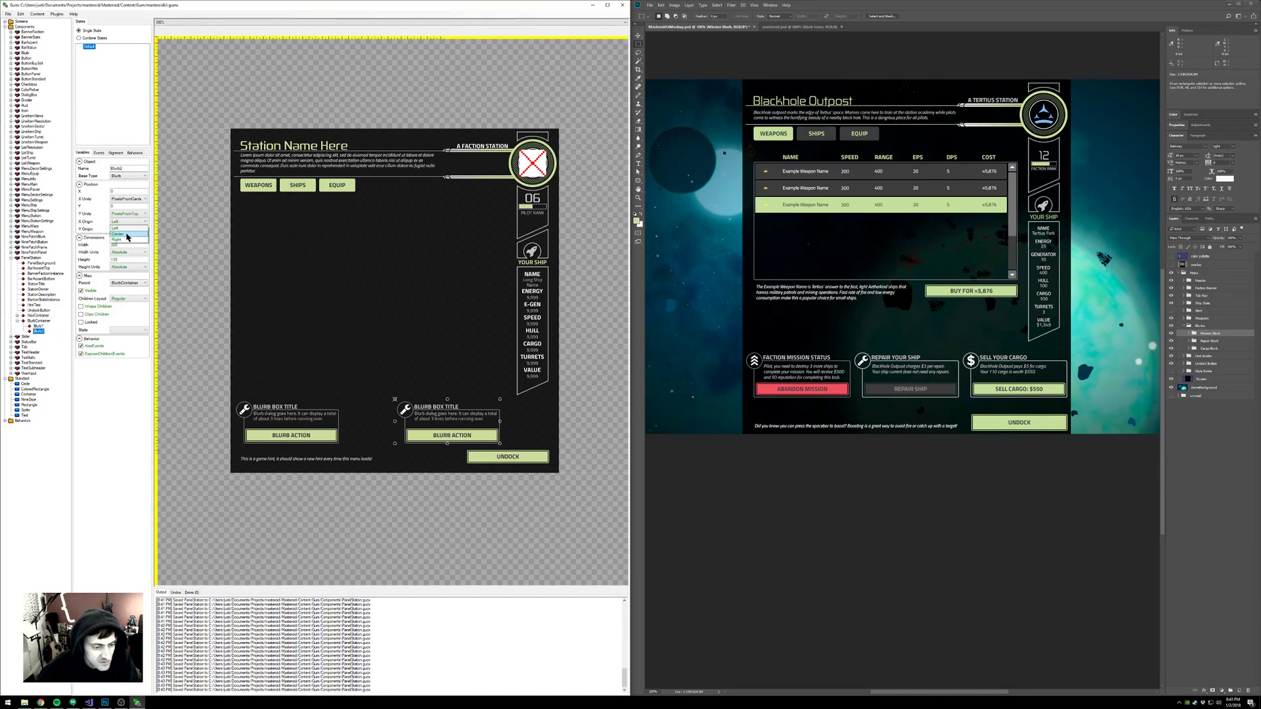
pyautogui.click(127, 235)
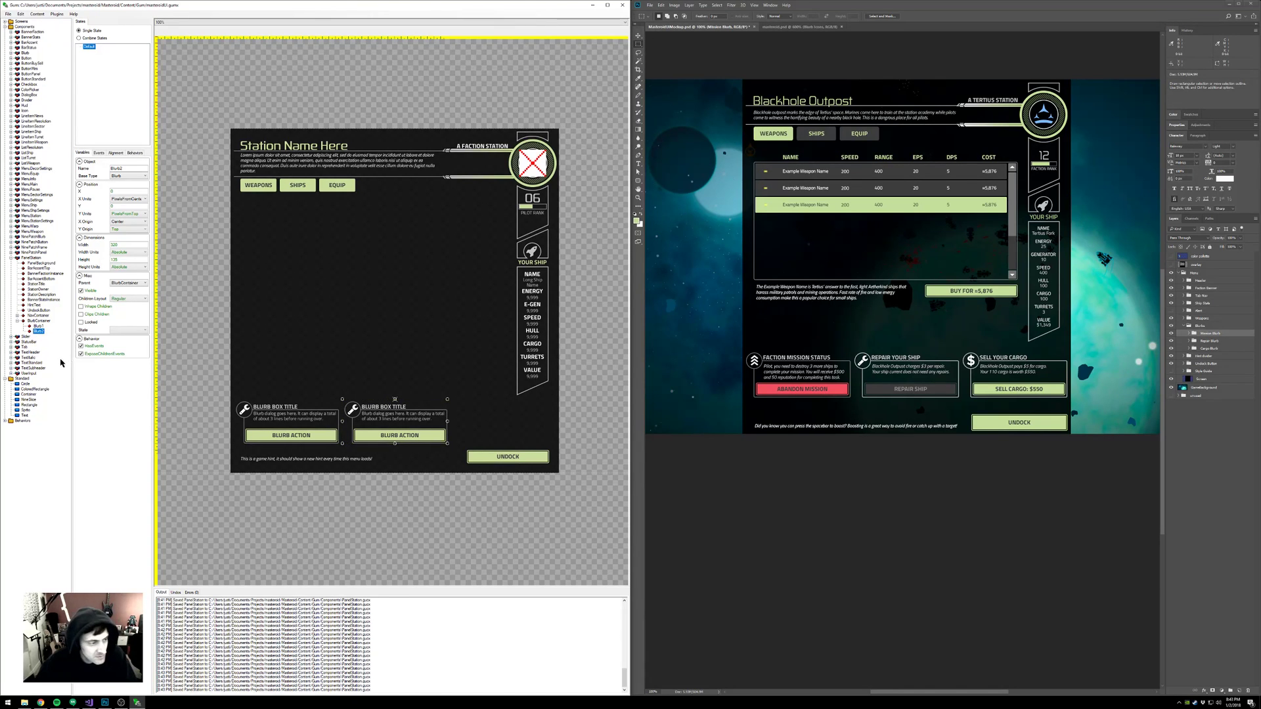
pyautogui.click(38, 327)
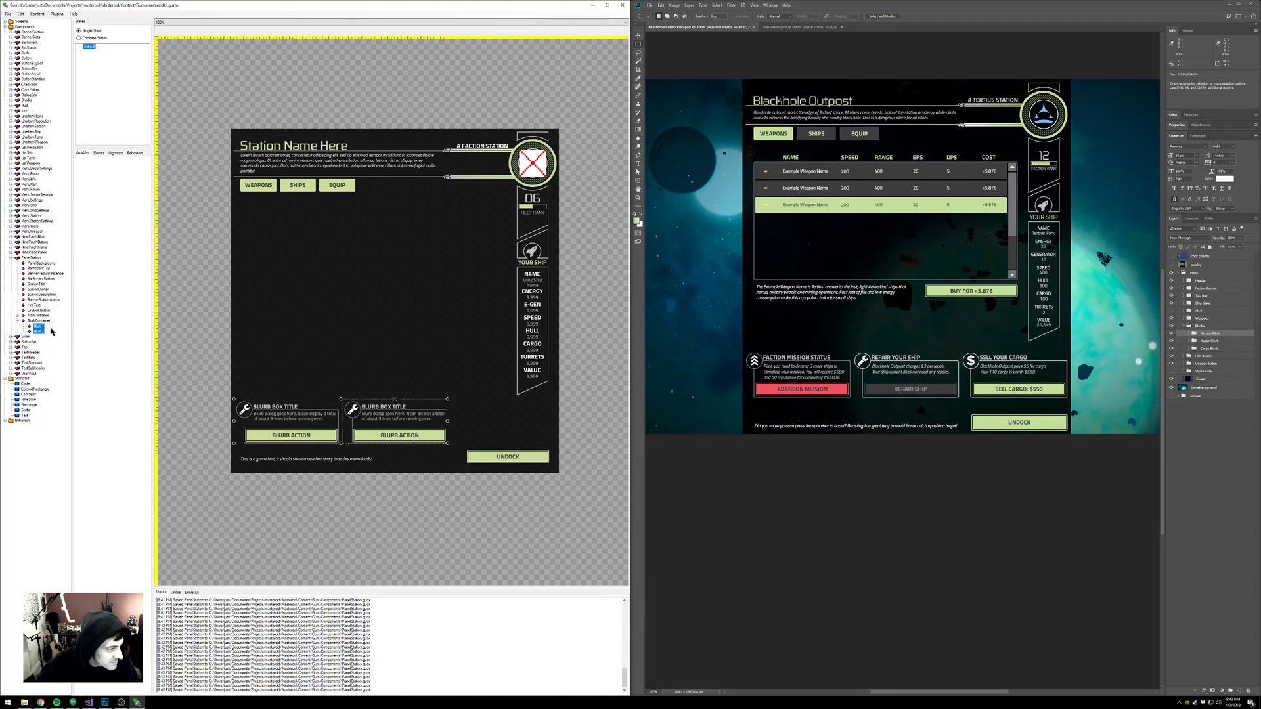
pyautogui.keyDown('ctrl'); pyautogui.click(38, 326); pyautogui.keyUp('ctrl')
pyautogui.click(44, 321)
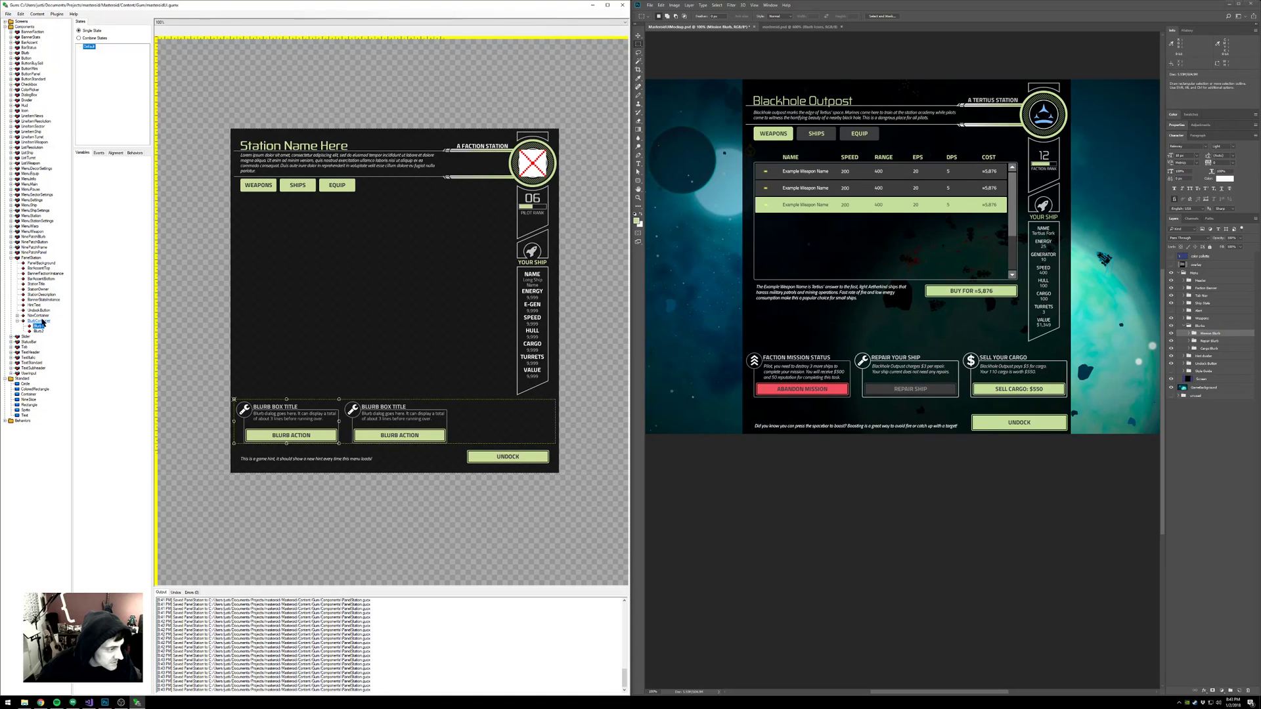
pyautogui.moveTo(39, 327); pyautogui.dragTo(39, 327)
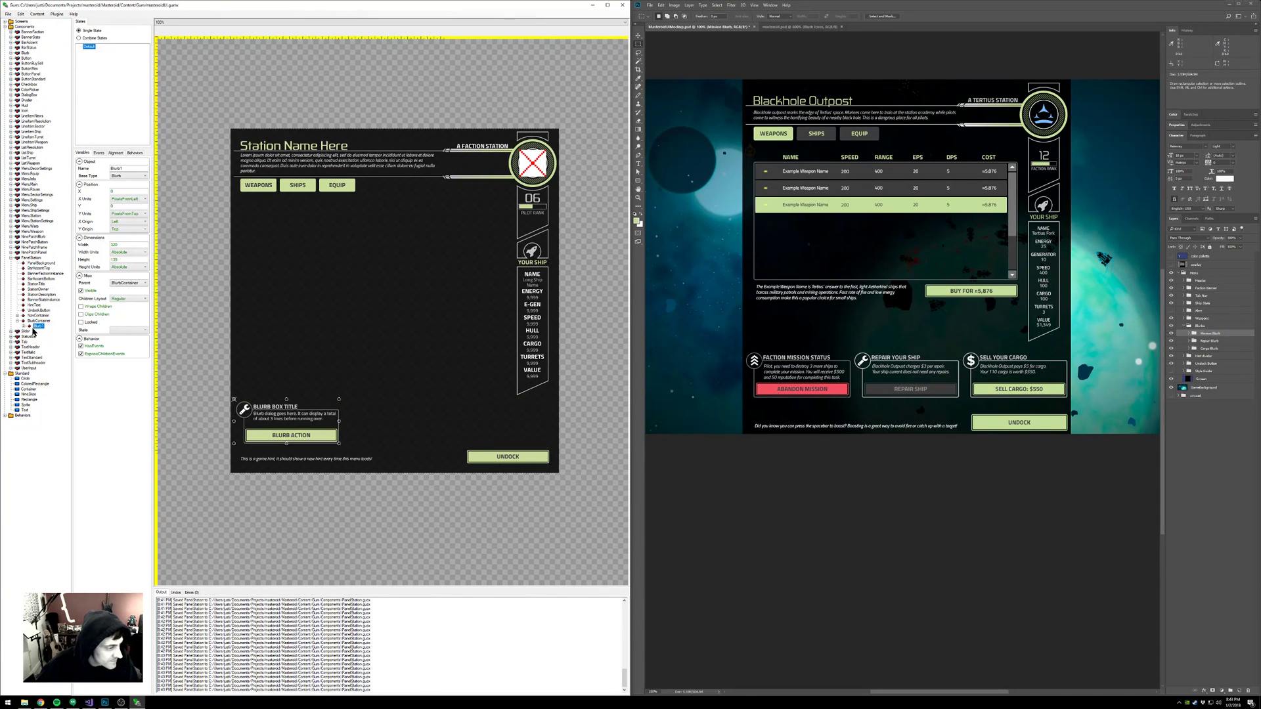
pyautogui.hotkey('ctrl', 'z')
# - Move Blurb1 and Blurb2 out of BlurbContainer and place them directly under PanelStation
pyautogui.keyDown('ctrl'); pyautogui.click(39, 332); pyautogui.keyUp('ctrl')
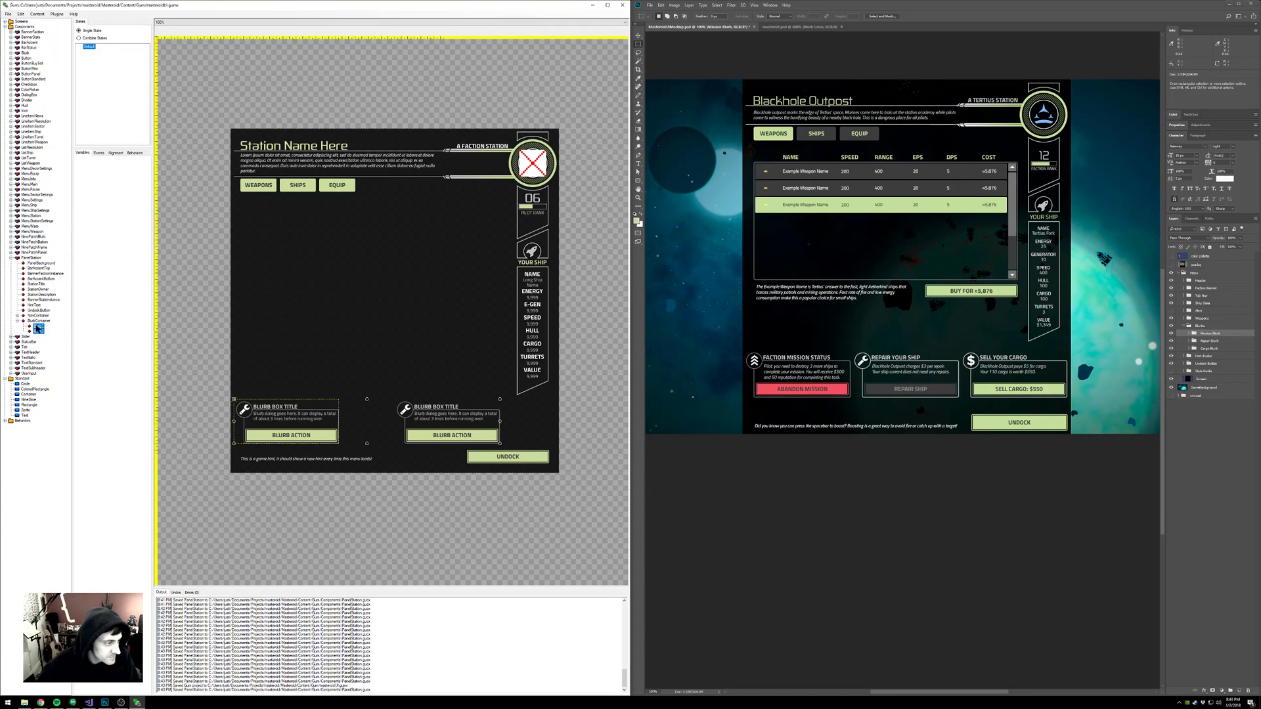
pyautogui.moveTo(37, 261); pyautogui.dragTo(36, 259)
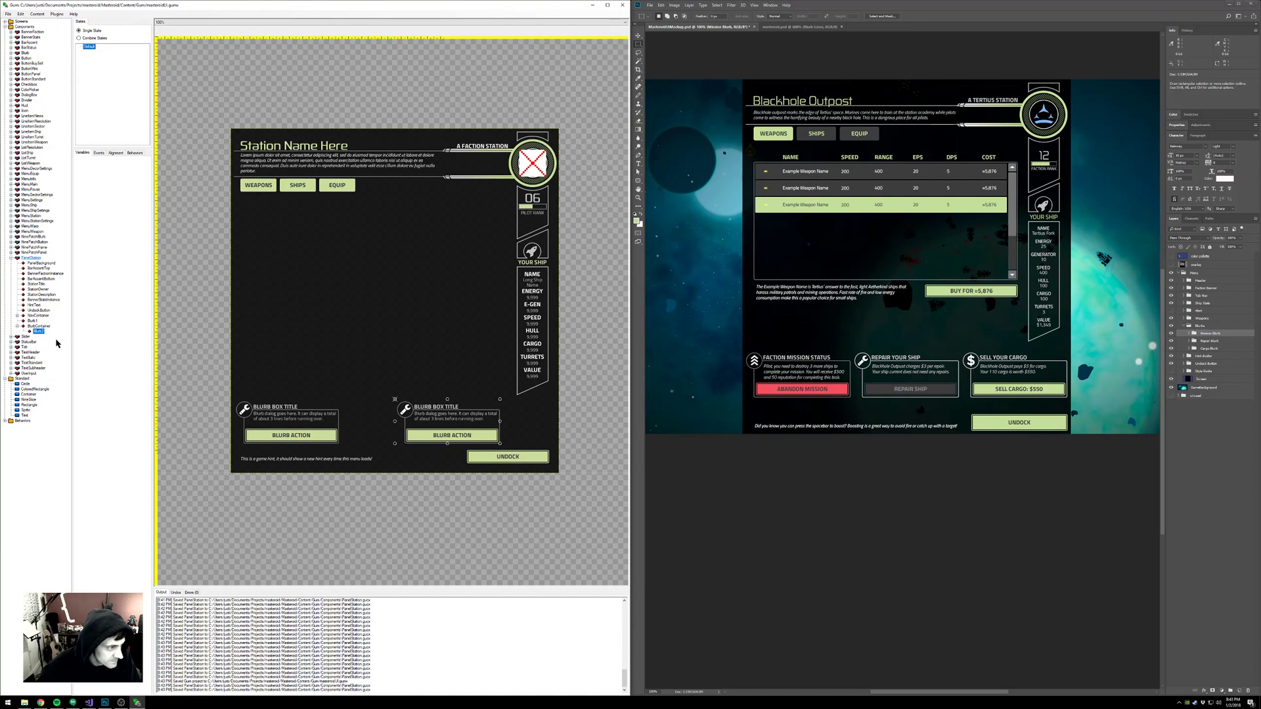
pyautogui.moveTo(38, 335); pyautogui.dragTo(42, 341)
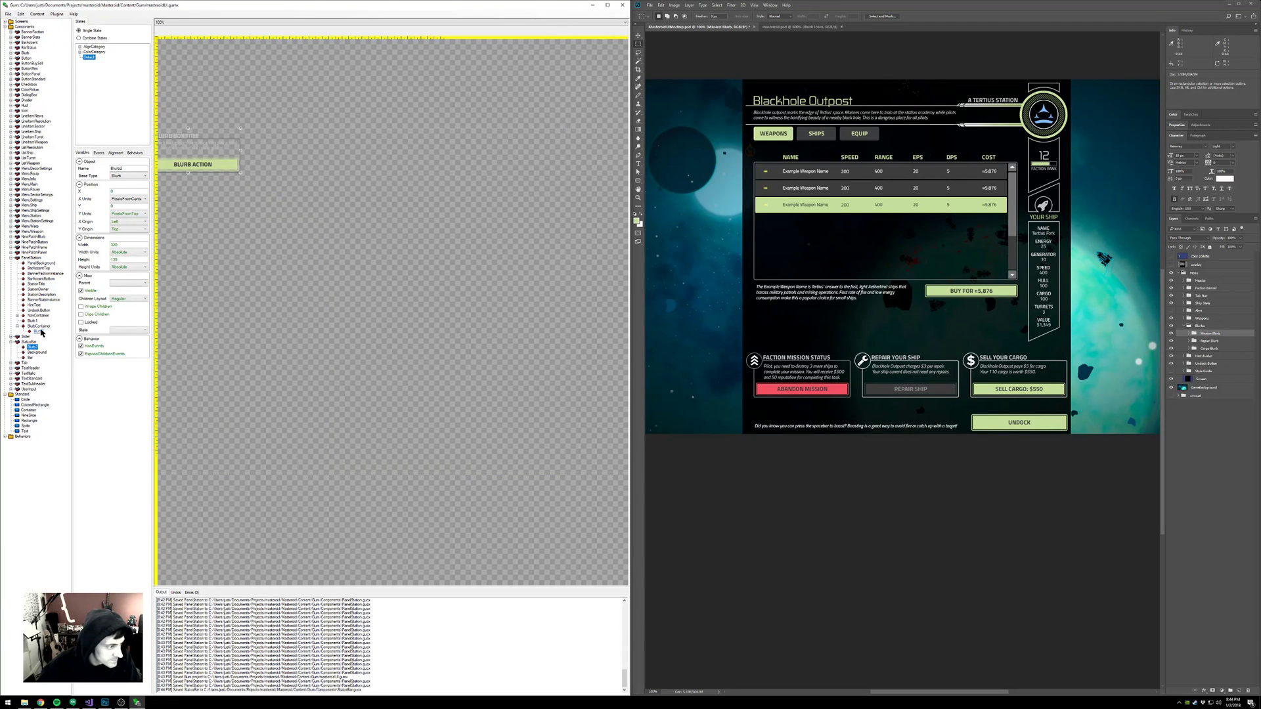
pyautogui.click(39, 332)
pyautogui.moveTo(36, 260); pyautogui.dragTo(37, 259)
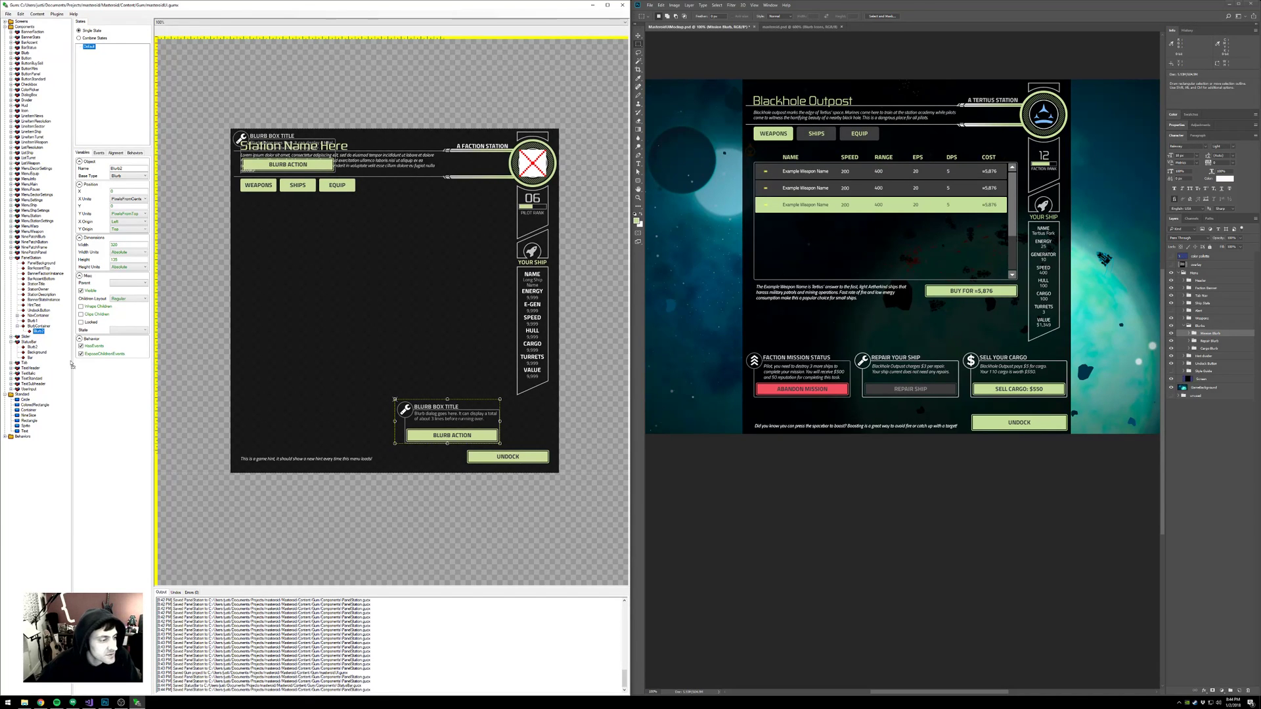
# - Delete the BlurbContainer instance from PanelStation
pyautogui.click(43, 327)
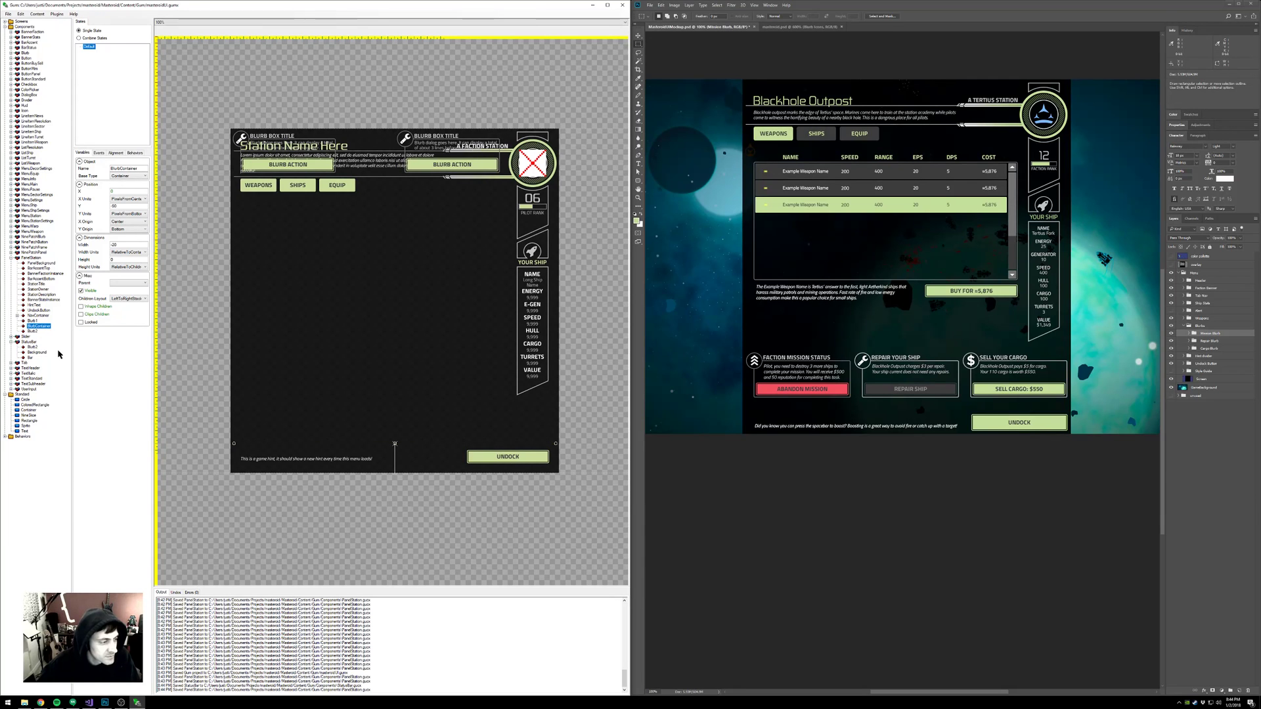
pyautogui.press('Delete')
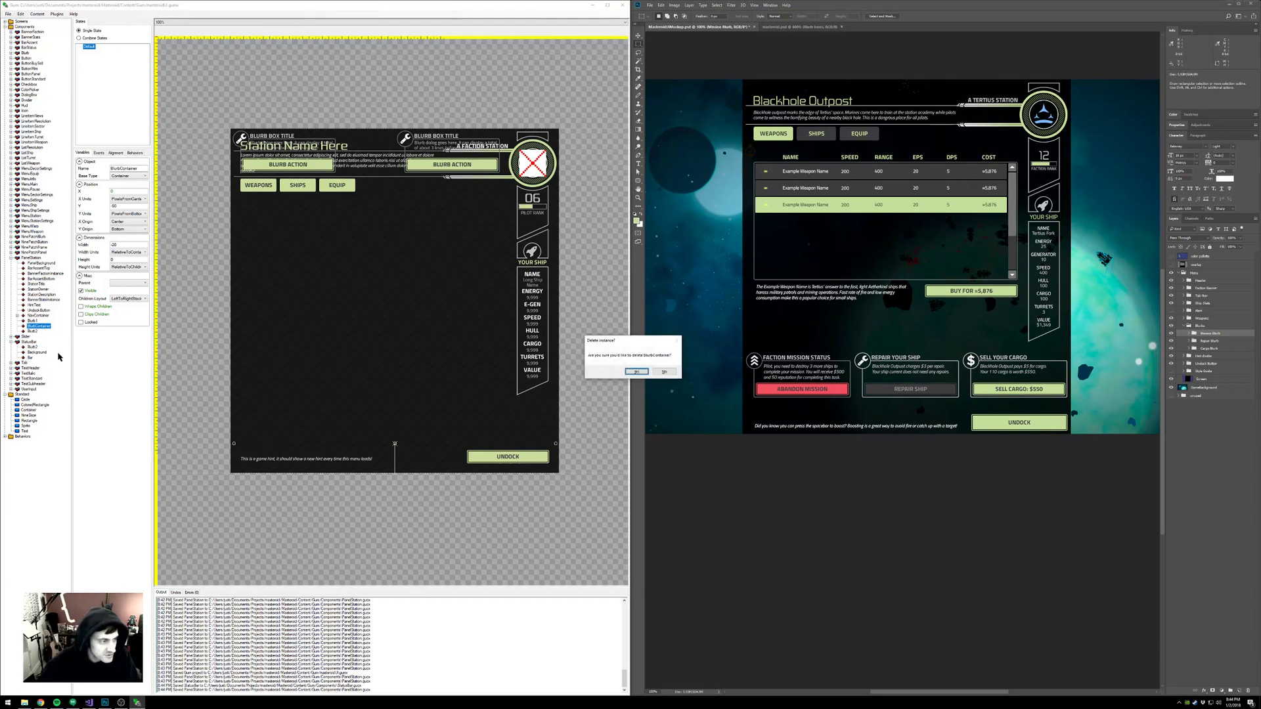
pyautogui.click(636, 372)
# - Anchor Blurb1 to the panel's bottom edge with Y units PixelsFromBottom, Y origin Bottom and Y -90
pyautogui.click(32, 321)
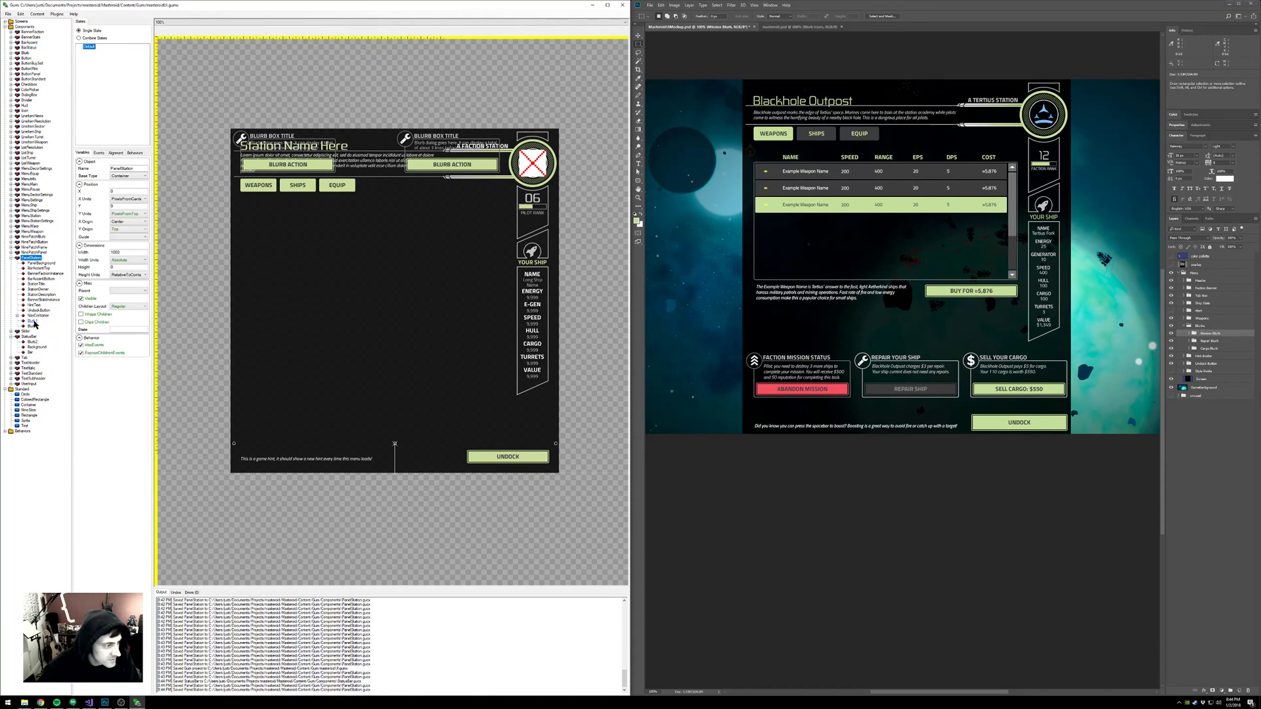
pyautogui.click(145, 201)
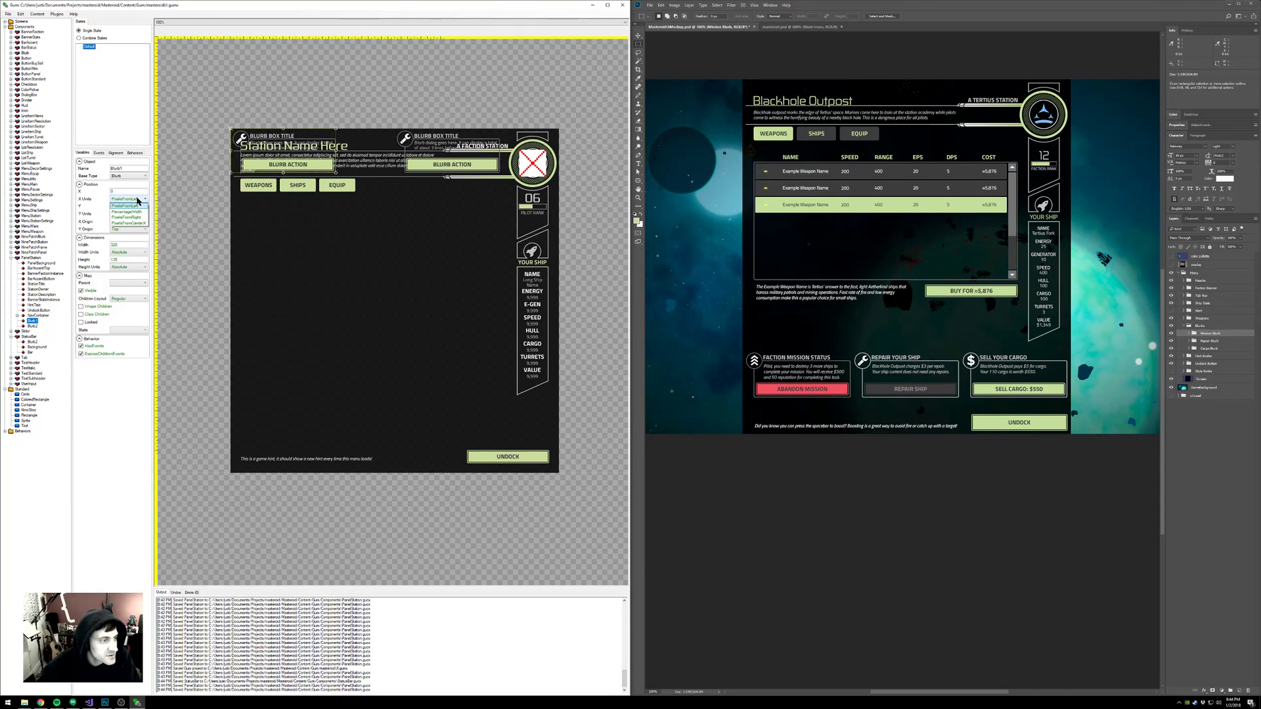
pyautogui.click(124, 206)
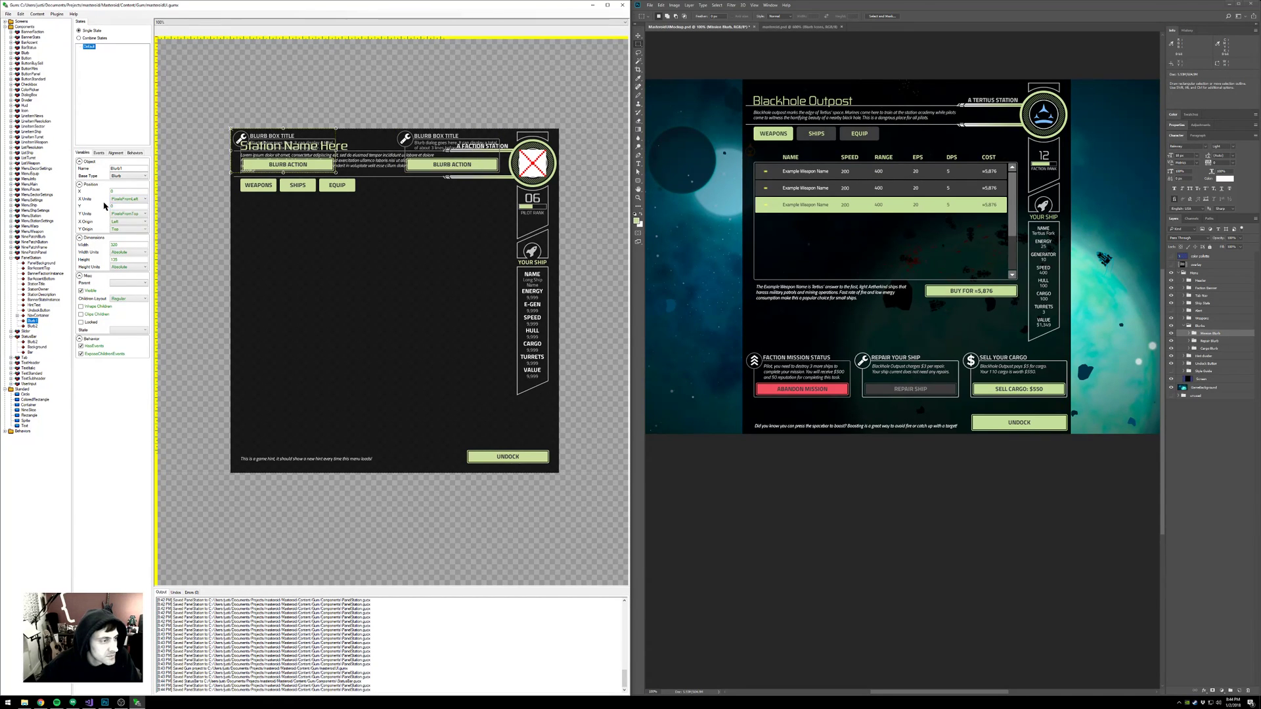
pyautogui.click(135, 214)
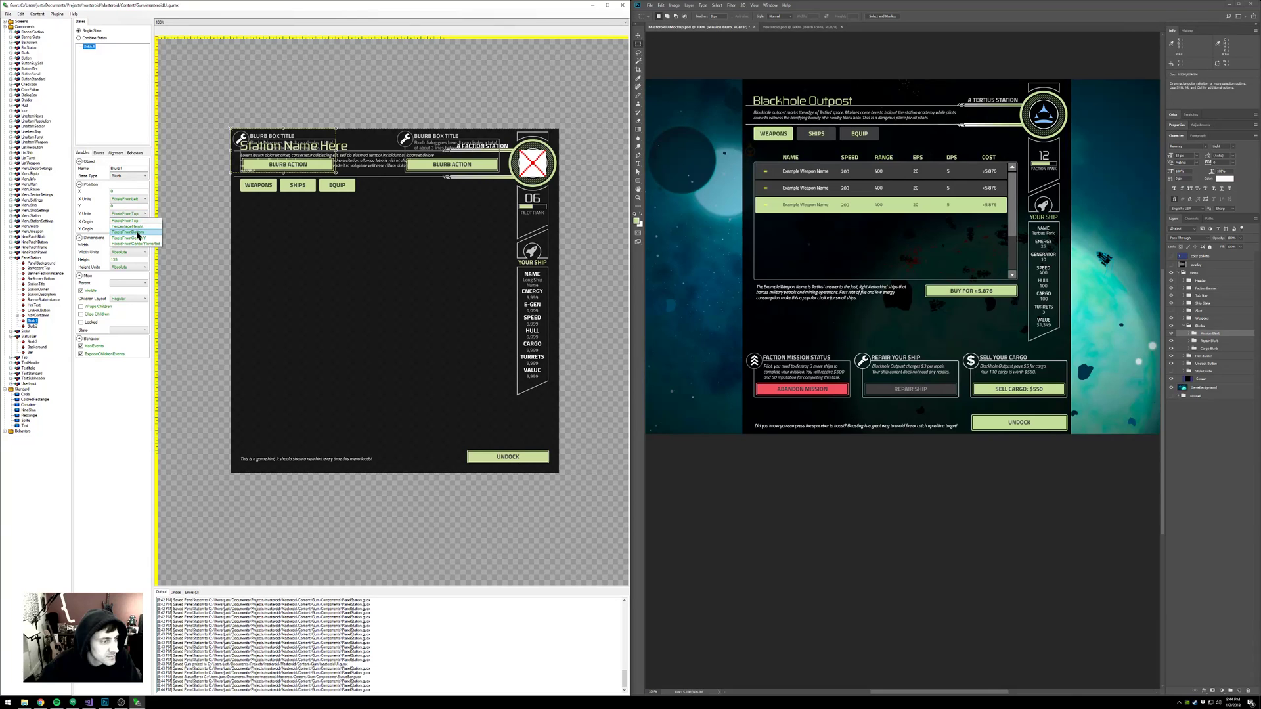
pyautogui.click(130, 233)
pyautogui.click(128, 229)
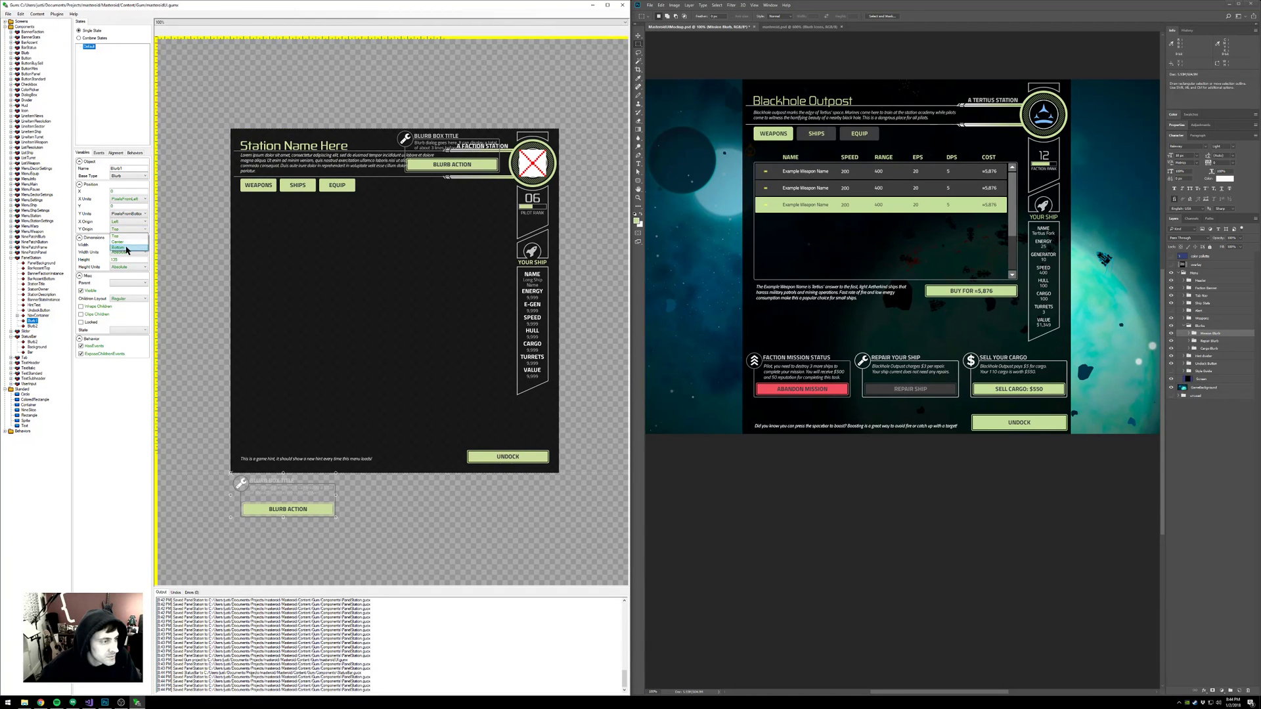
pyautogui.click(127, 248)
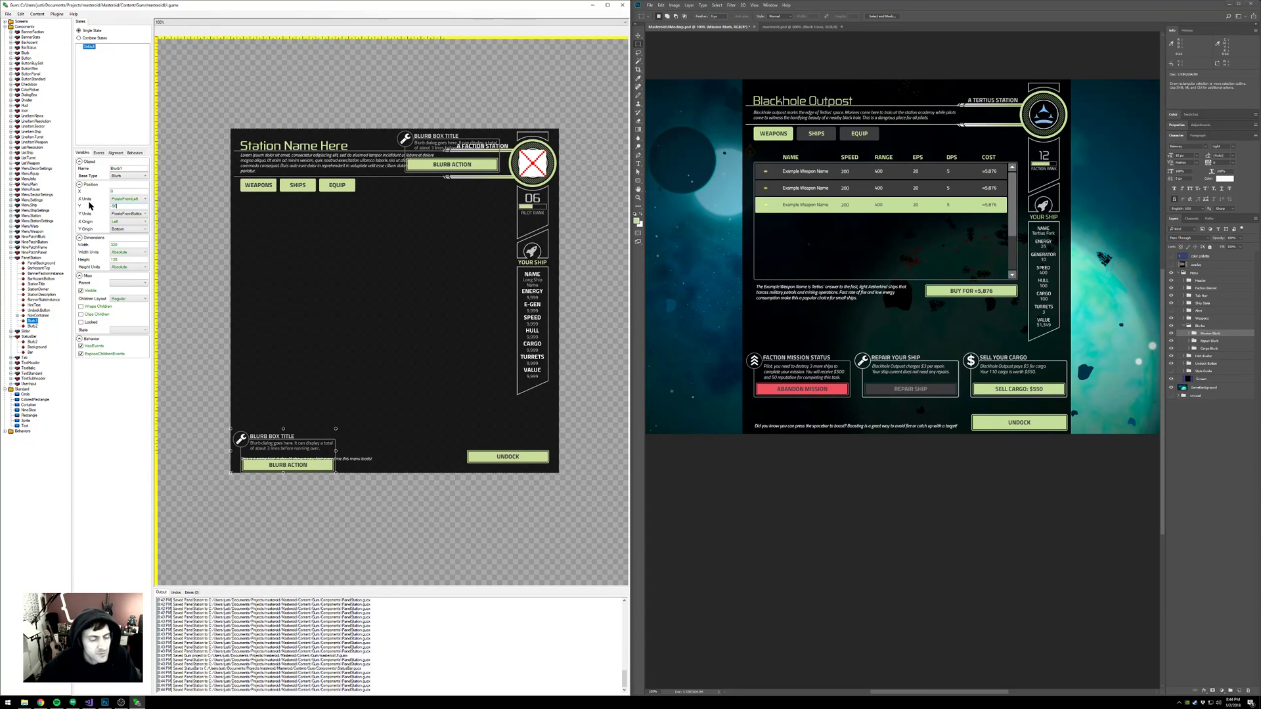
pyautogui.press('Return')
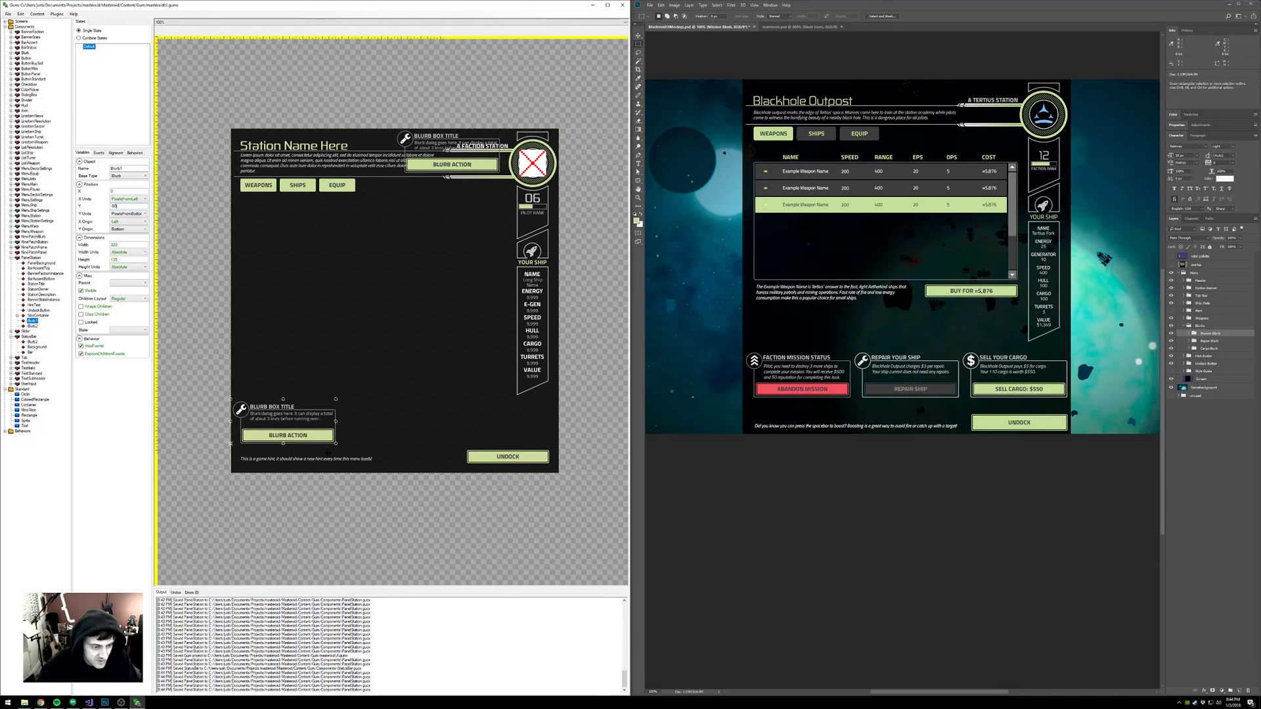
# - Anchor Blurb2 to the panel's bottom edge by setting its Y units to PixelsFromBottom and Y origin to Bottom
pyautogui.scroll(1, 318, 480)
pyautogui.scroll(-1, 327, 480)
pyautogui.scroll(1, 330, 478)
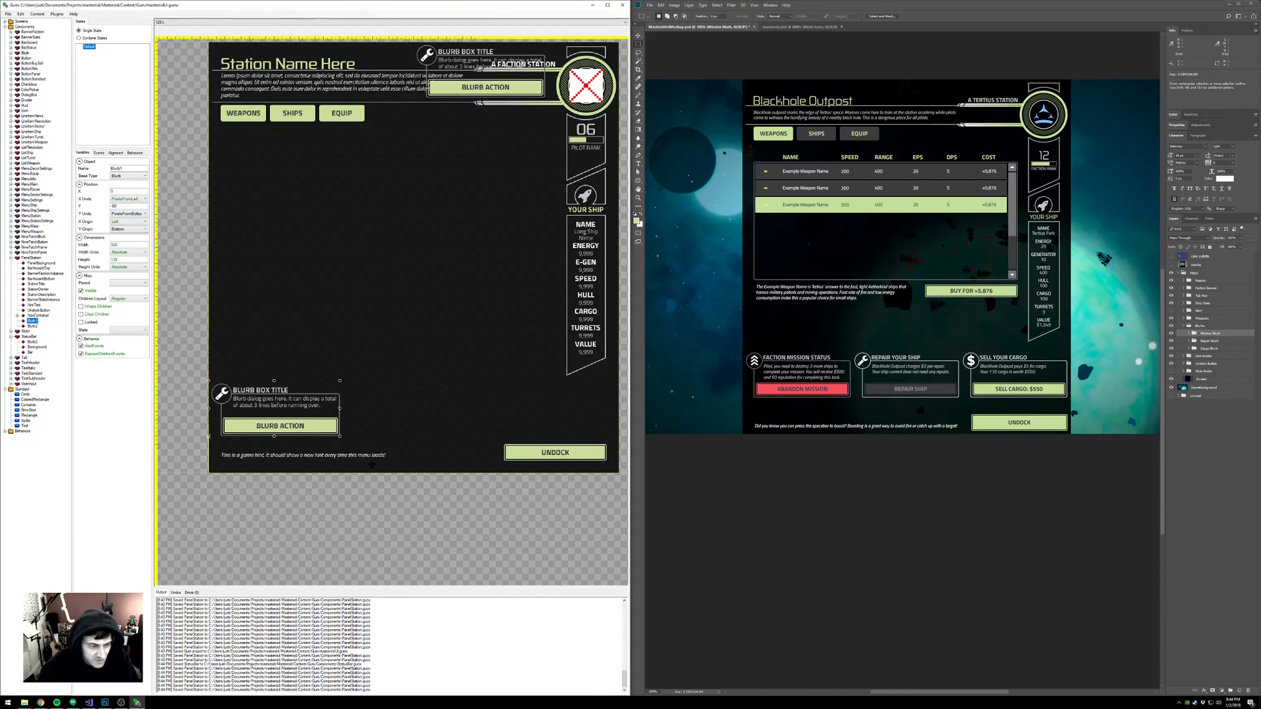
pyautogui.moveTo(372, 464); pyautogui.dragTo(330, 464)
pyautogui.click(31, 326)
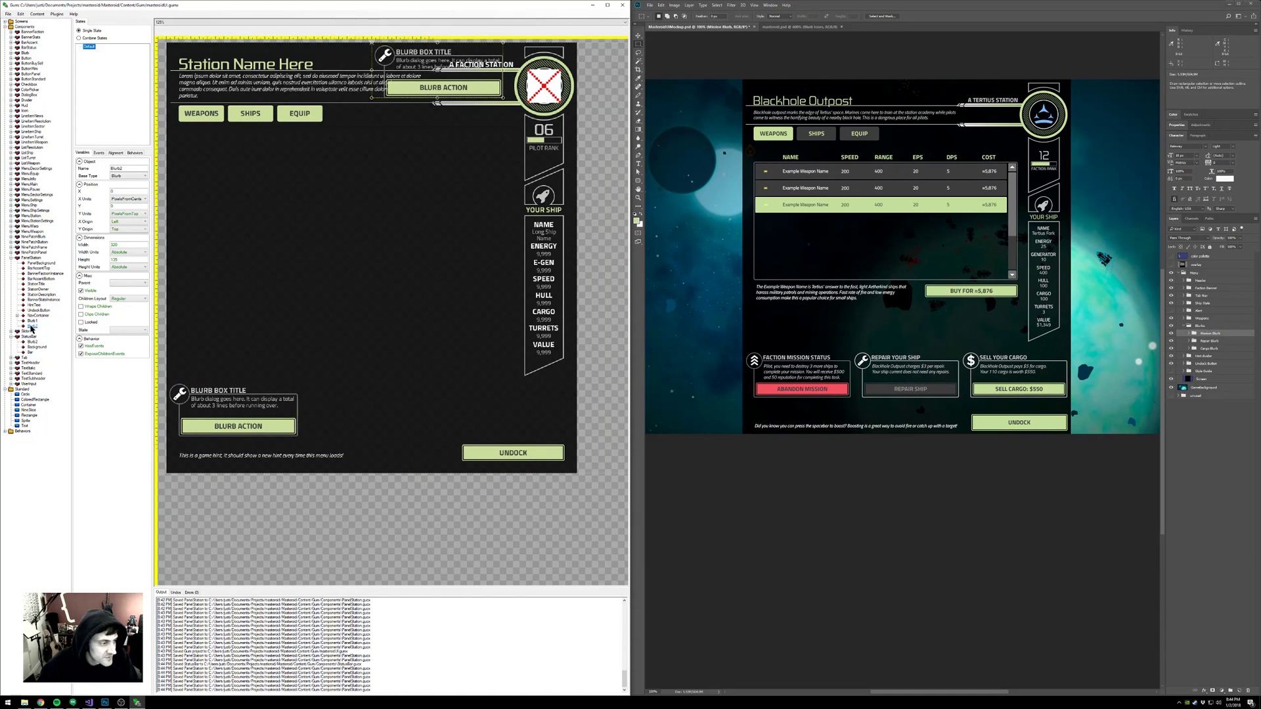
pyautogui.click(123, 215)
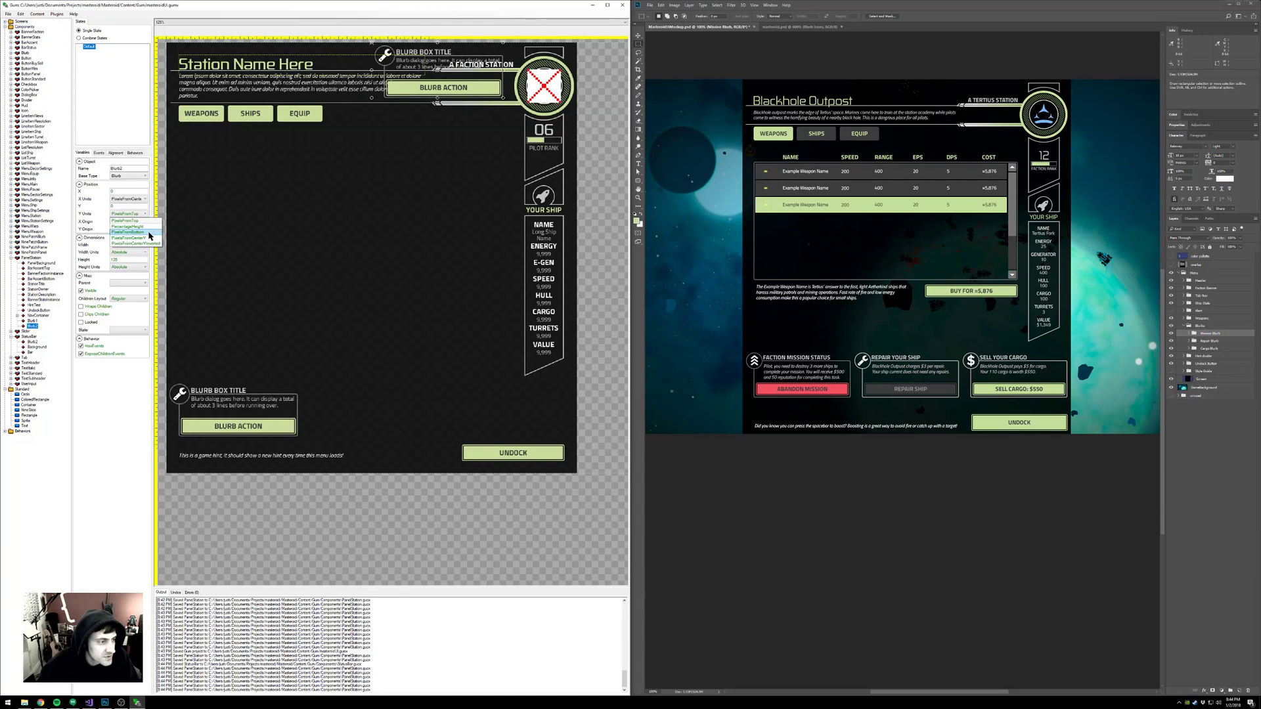
pyautogui.click(145, 233)
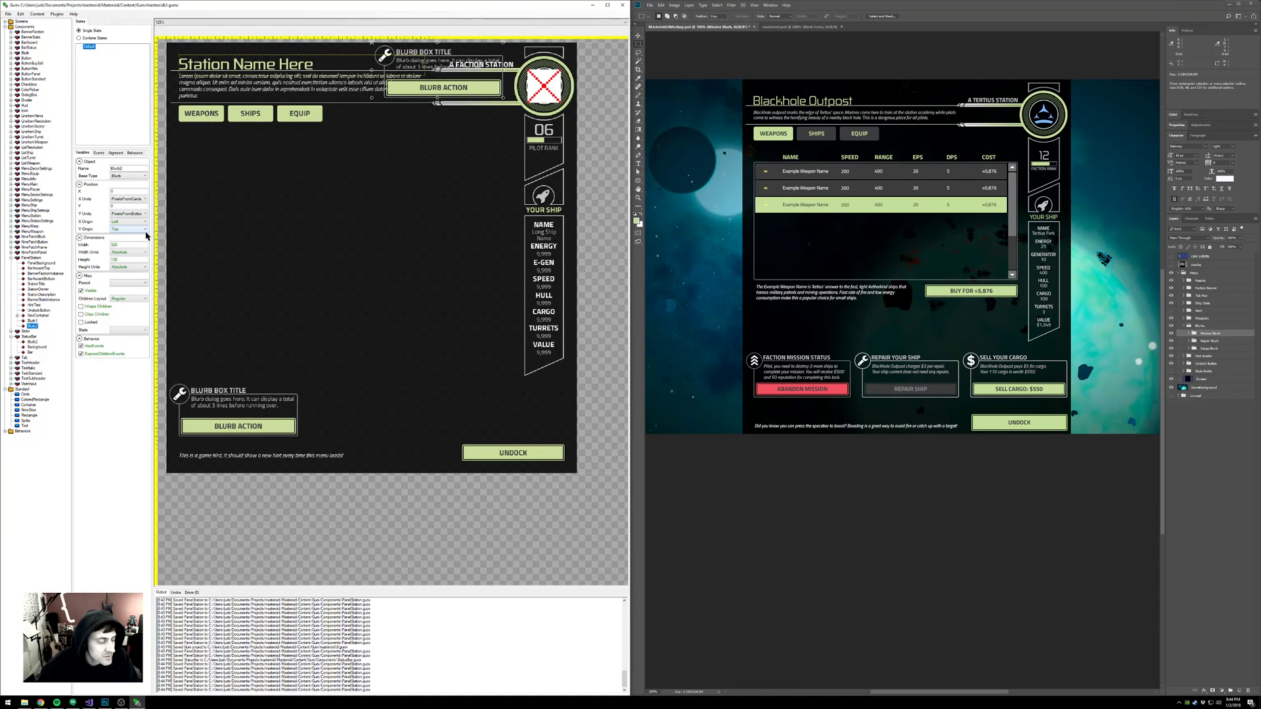
pyautogui.click(129, 229)
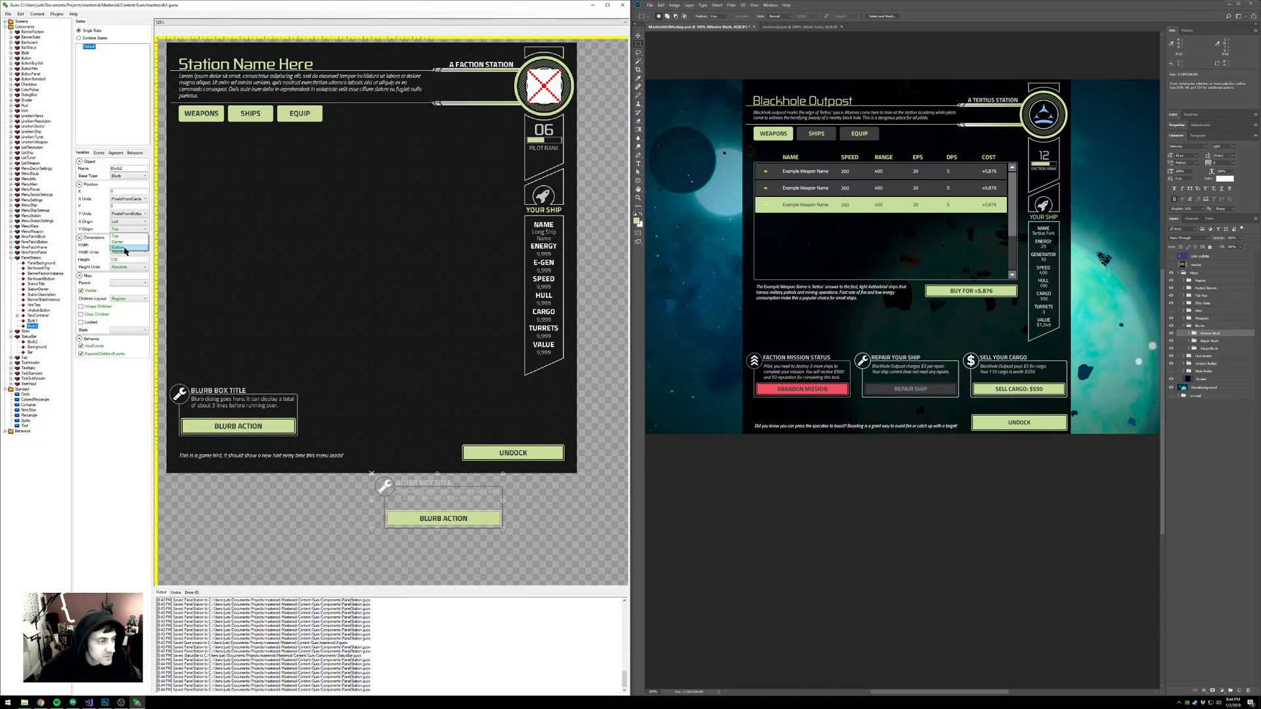
pyautogui.click(125, 247)
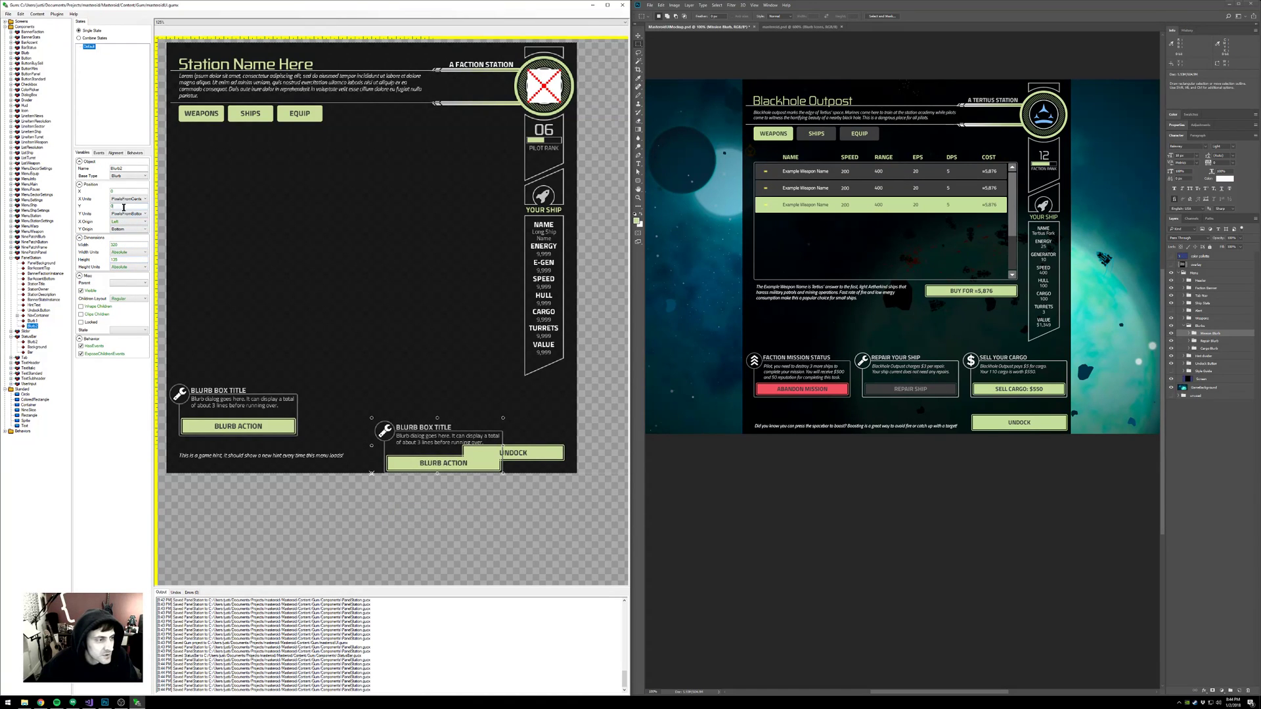
# - Set Blurb2's Y to -90 and its X origin to Center
pyautogui.moveTo(116, 205); pyautogui.dragTo(91, 207)
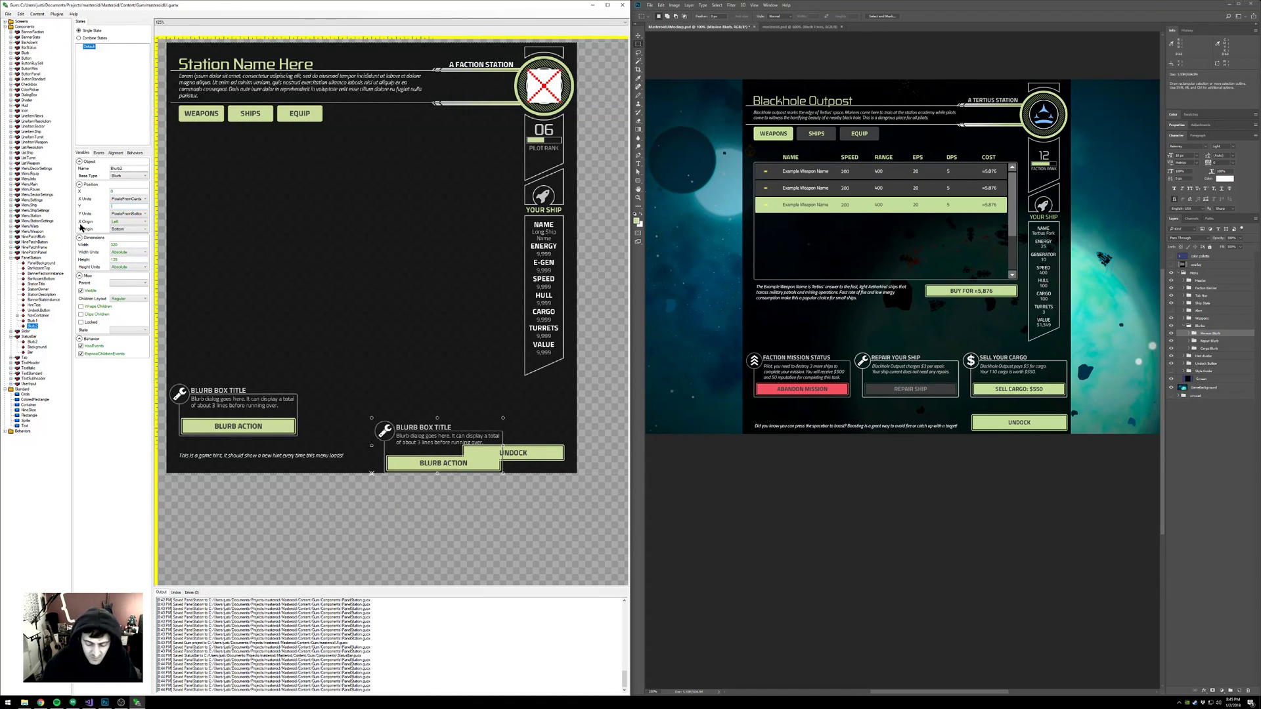
pyautogui.write('-60')
pyautogui.press('Return')
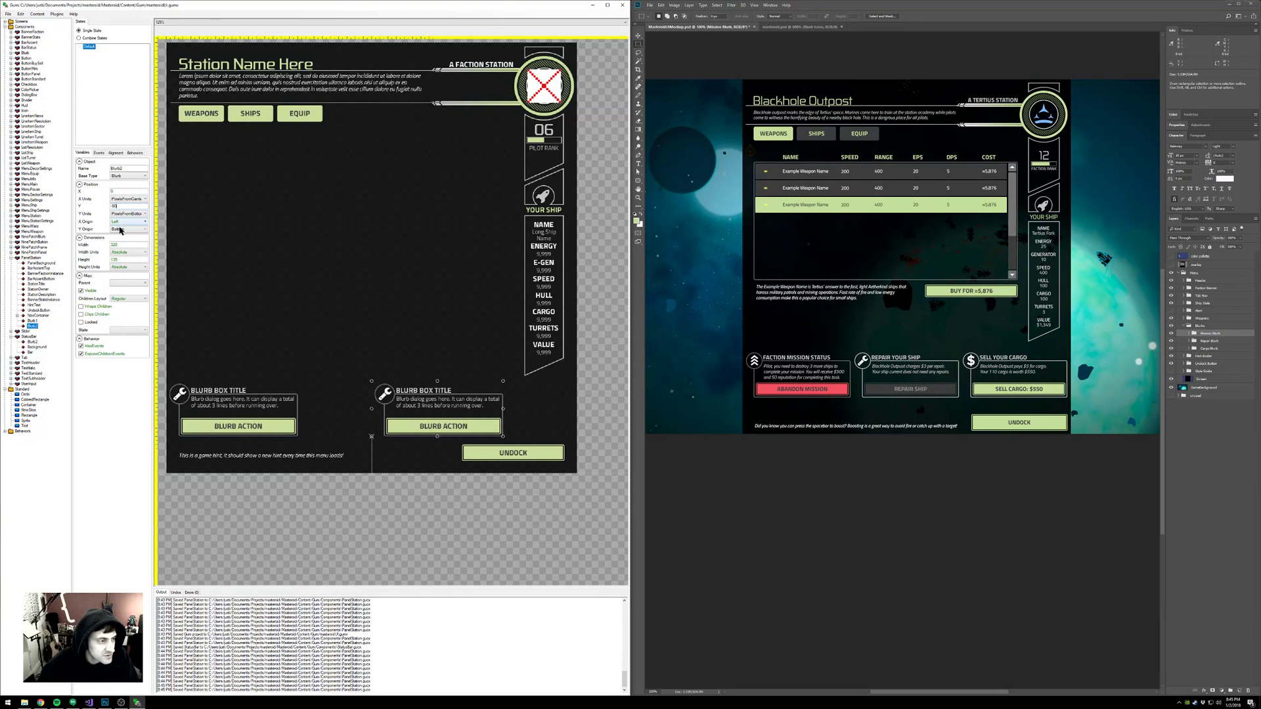
pyautogui.click(126, 222)
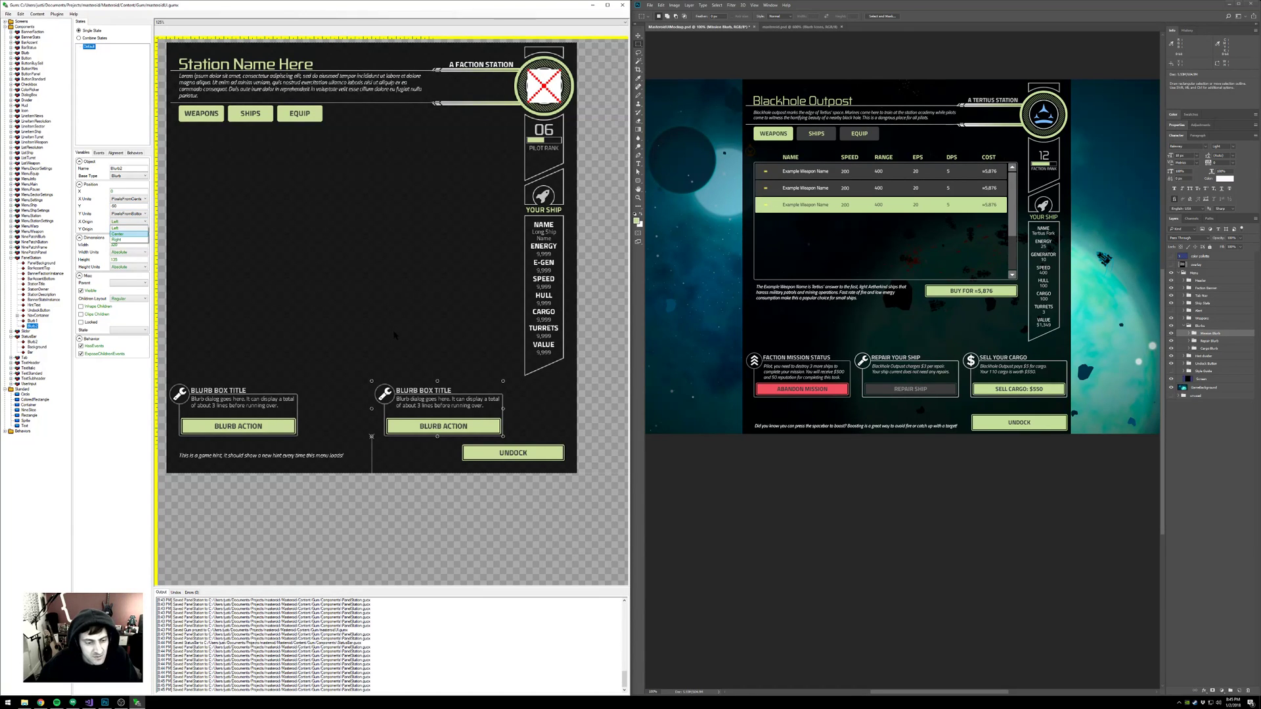
pyautogui.click(118, 234)
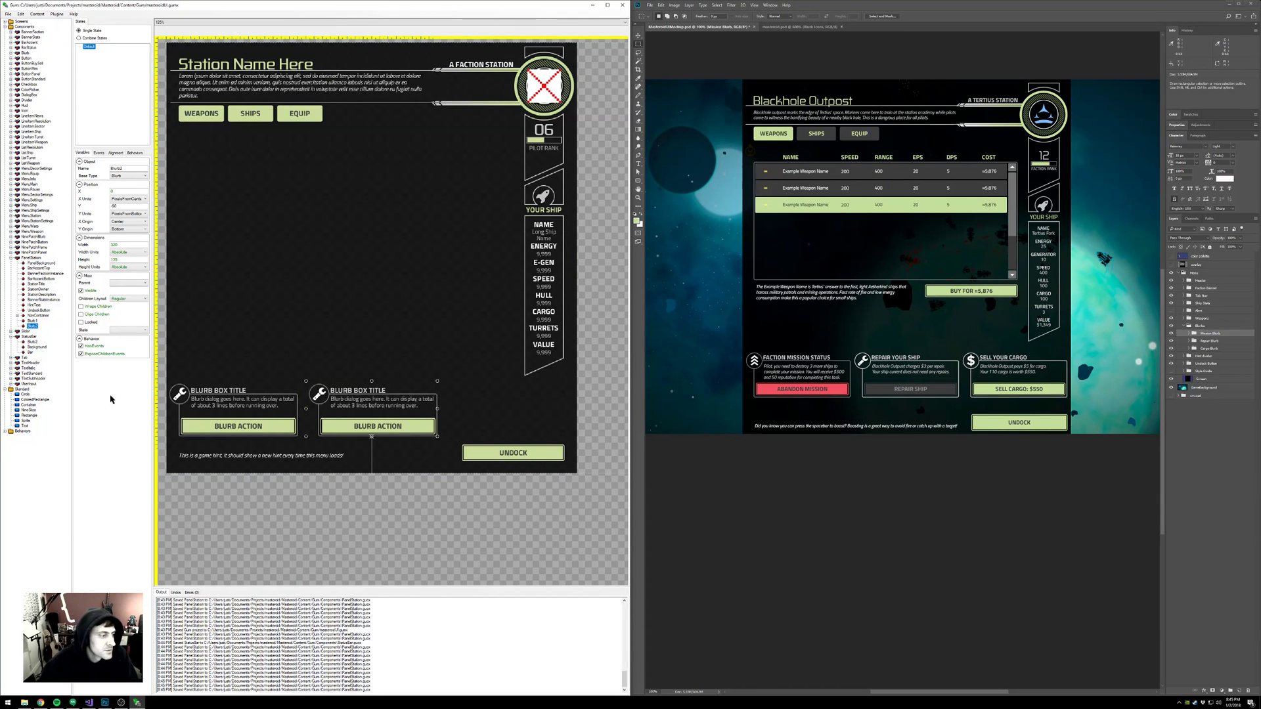
# - Paste a third Blurb instance and anchor it to the panel's right edge with X units PixelsFromRight and X origin Right
pyautogui.hotkey('ctrl', 'v')
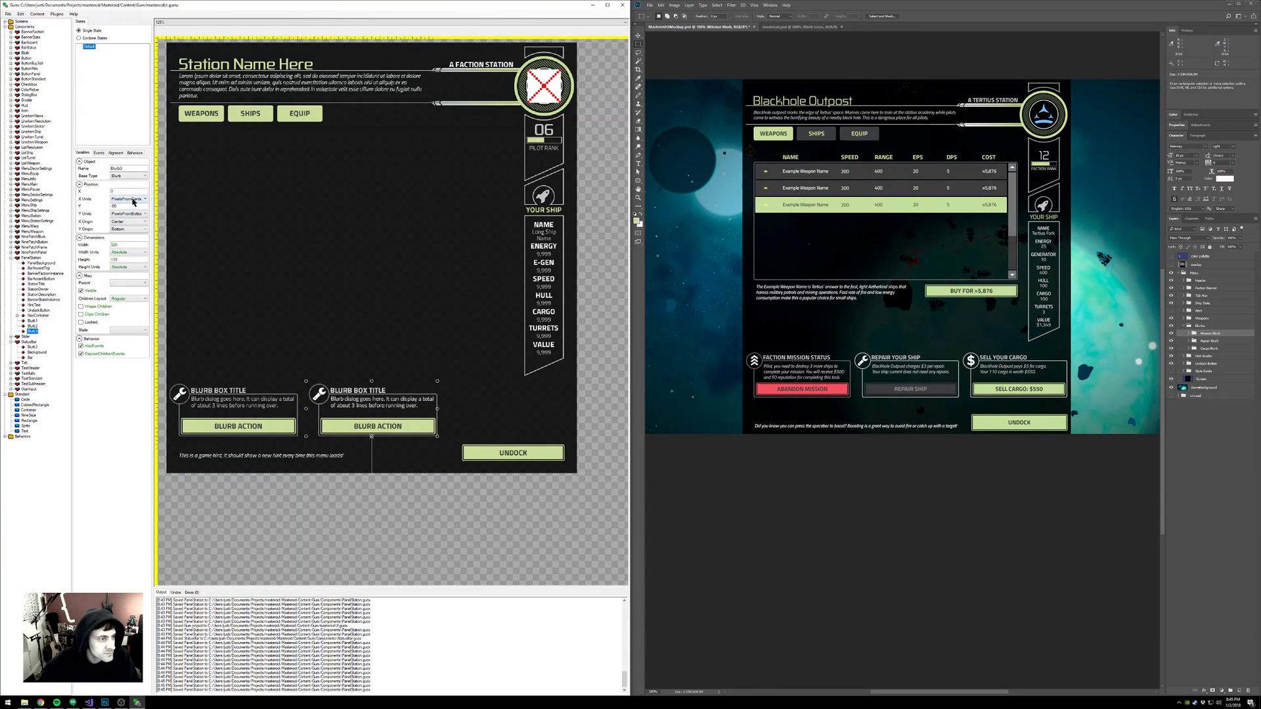
pyautogui.click(133, 200)
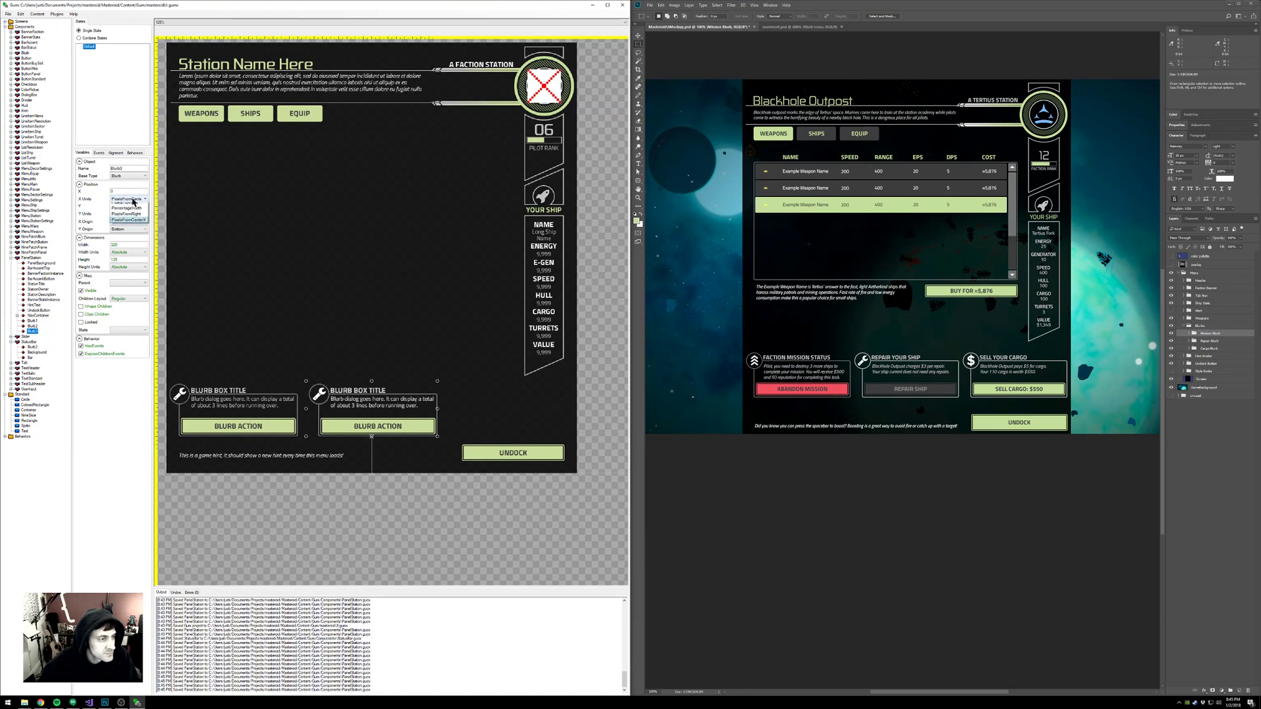
pyautogui.click(140, 218)
pyautogui.click(131, 222)
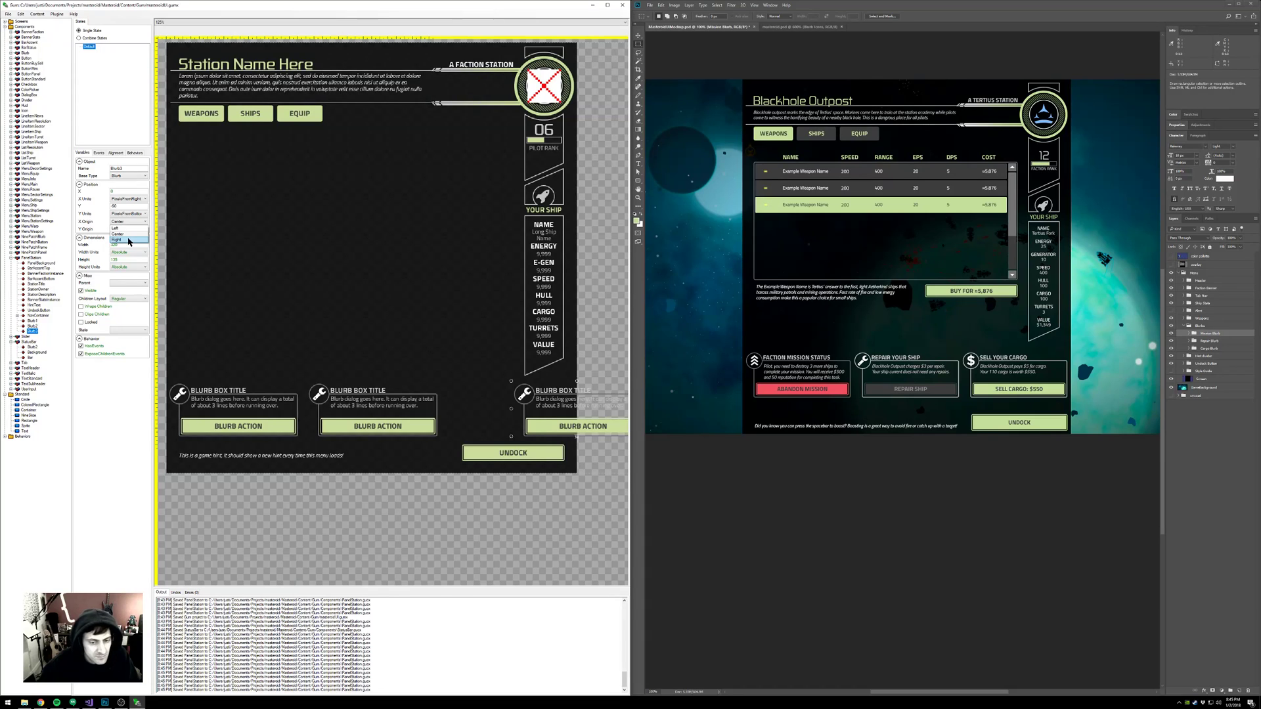
pyautogui.click(129, 241)
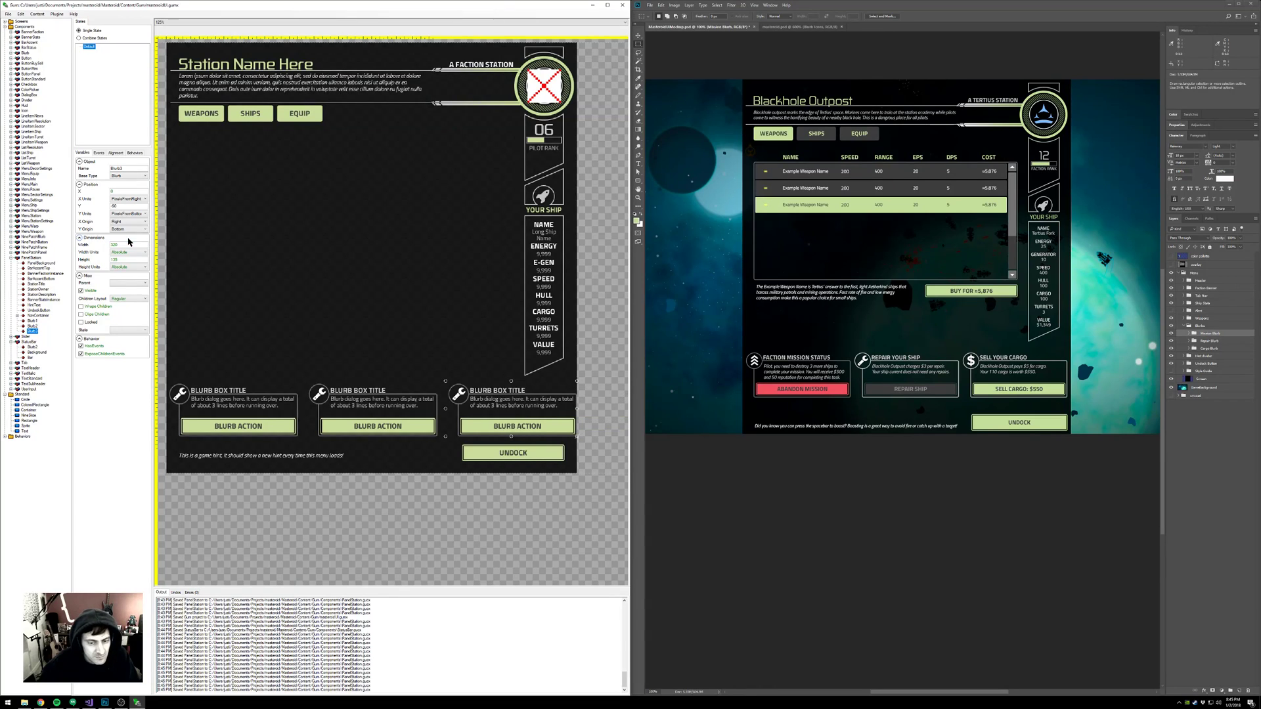
# - Inset Blurb3 from the panel's right edge by setting its X to -10, and save the project
pyautogui.click(123, 191)
pyautogui.write('1')
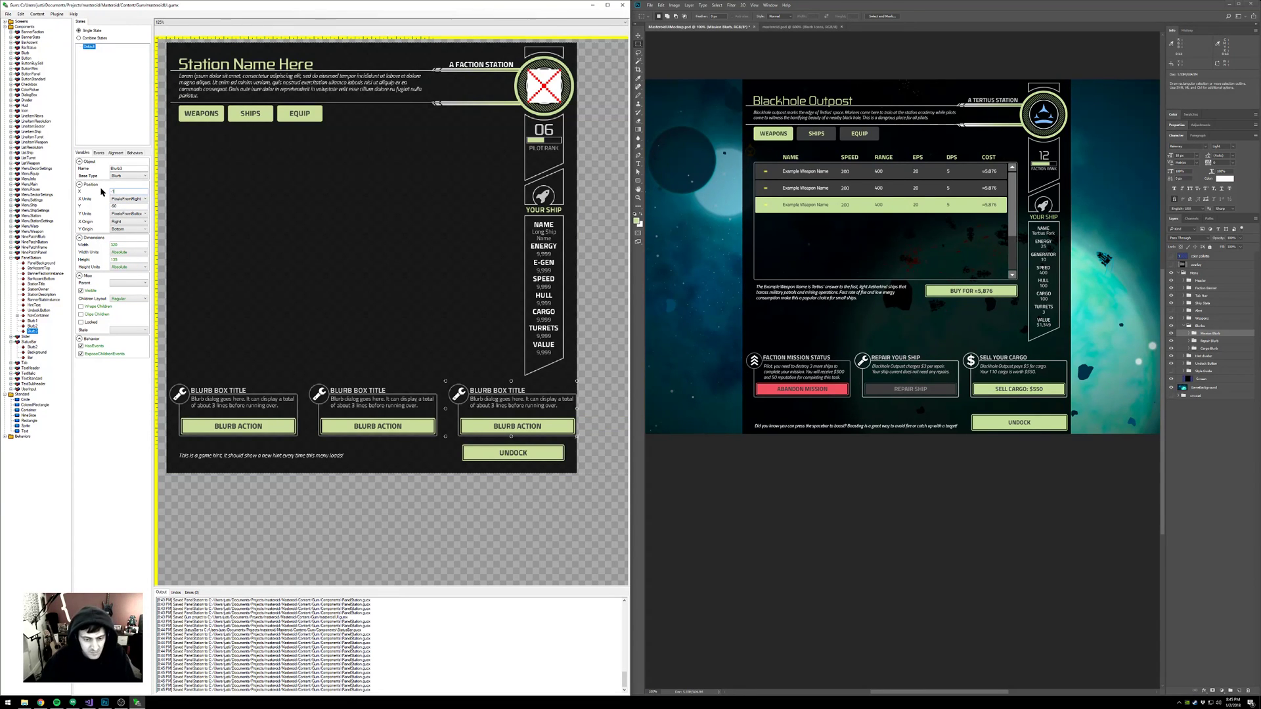
pyautogui.write('0')
pyautogui.press('Return')
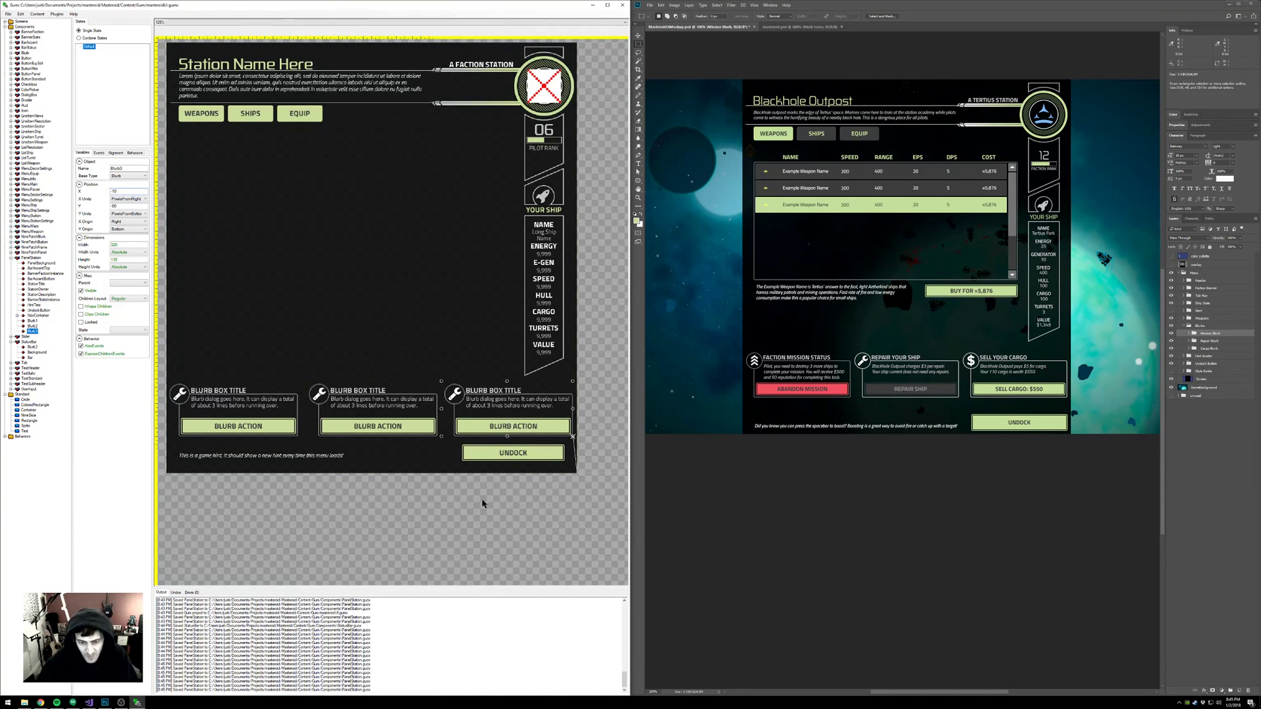
pyautogui.hotkey('ctrl', 's')
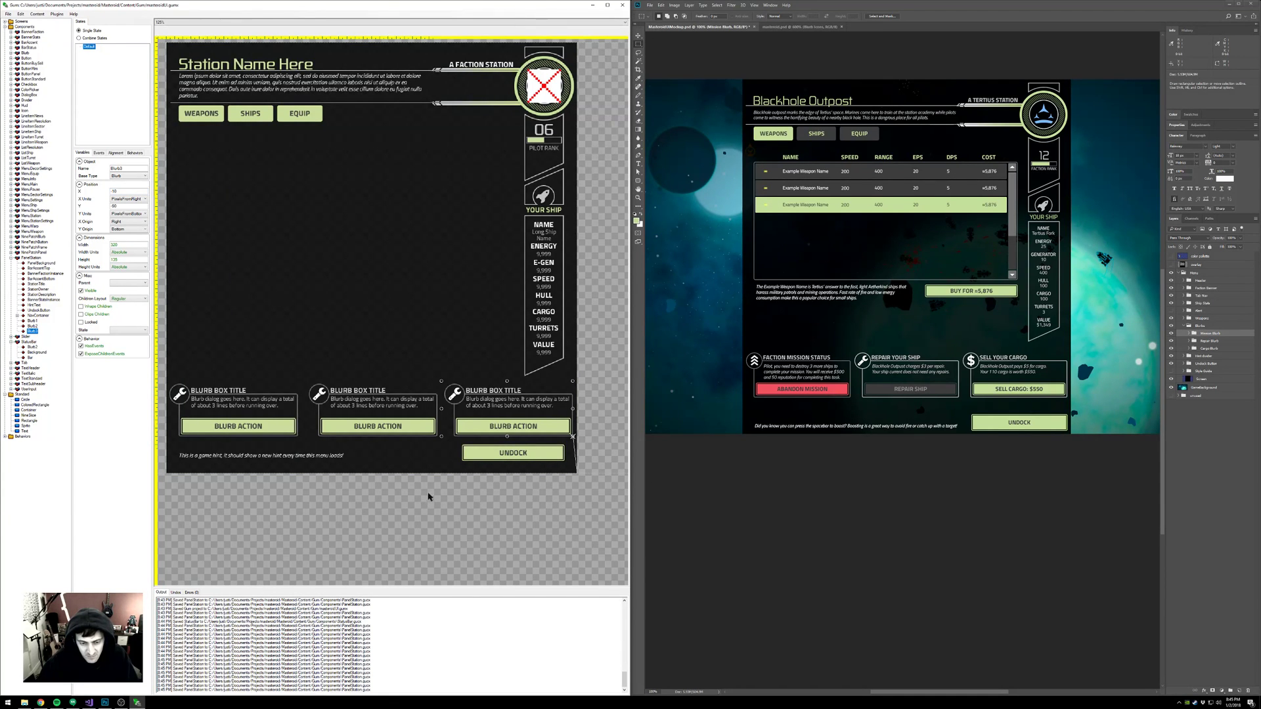
# - Examine the overall PanelStation layout and the spacing of the three blurbs above the hint text and Undock button
pyautogui.moveTo(428, 496); pyautogui.dragTo(458, 511)
pyautogui.scroll(-2, 455, 501)
pyautogui.scroll(1, 470, 504)
pyautogui.scroll(1, 470, 504)
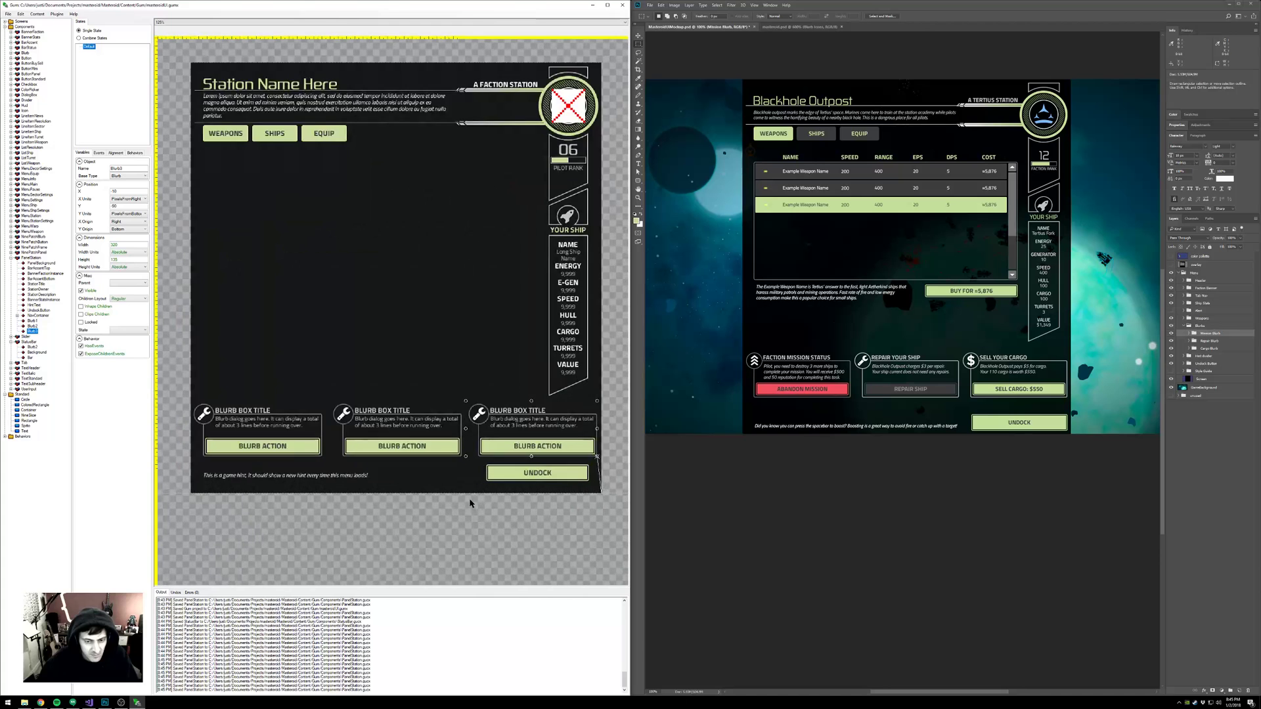
pyautogui.moveTo(481, 501); pyautogui.dragTo(482, 499)
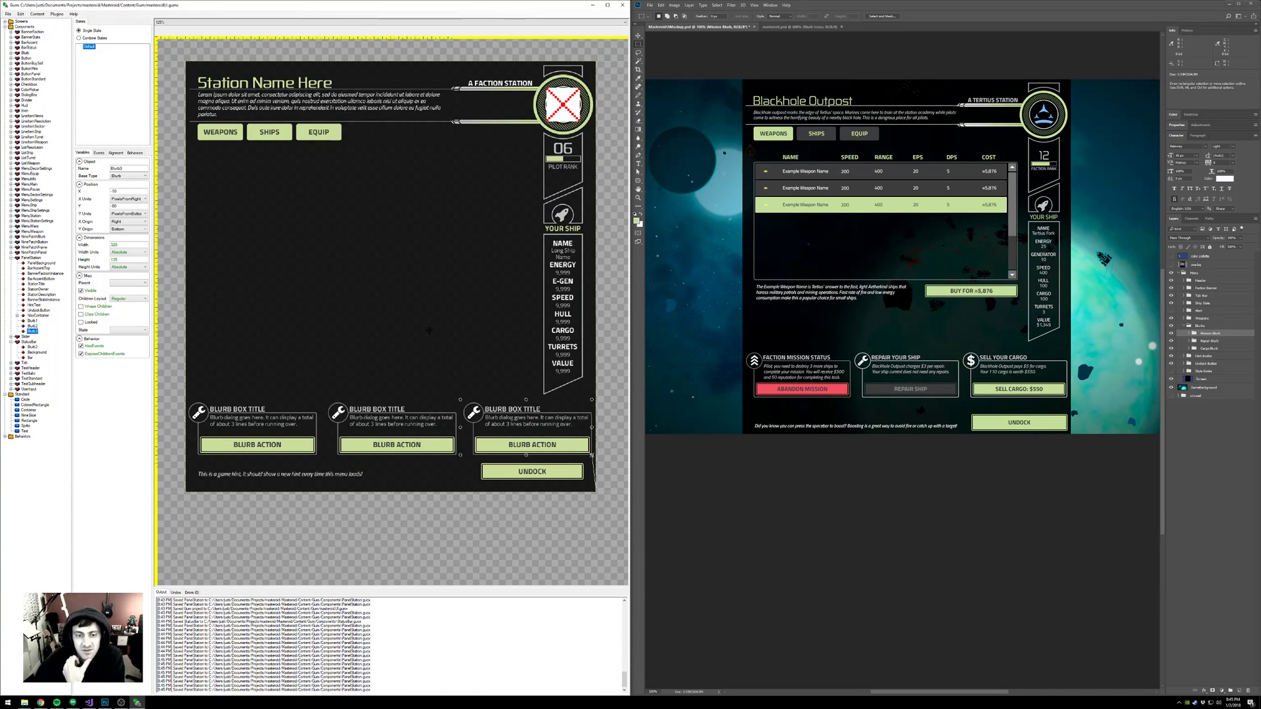
pyautogui.moveTo(393, 333); pyautogui.dragTo(406, 356)
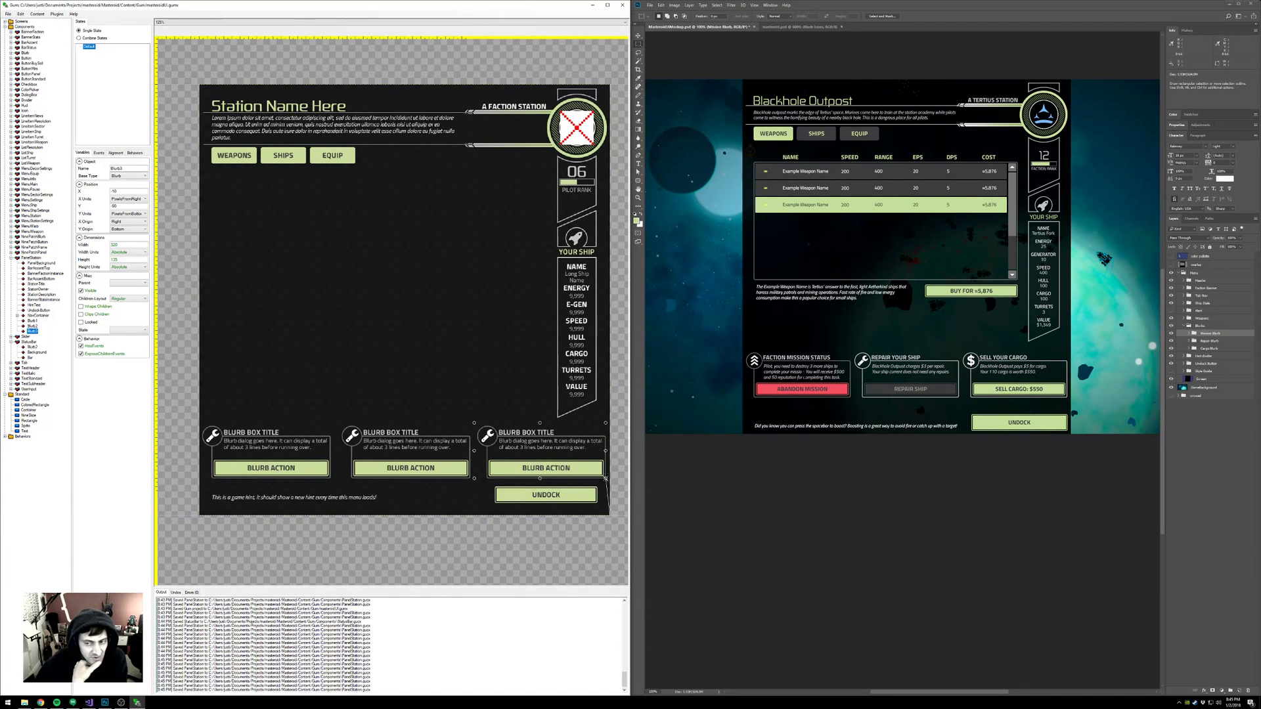
pyautogui.moveTo(496, 368)
pyautogui.mouseDown()
pyautogui.moveTo(466, 355)
pyautogui.moveTo(490, 364)
pyautogui.mouseUp()
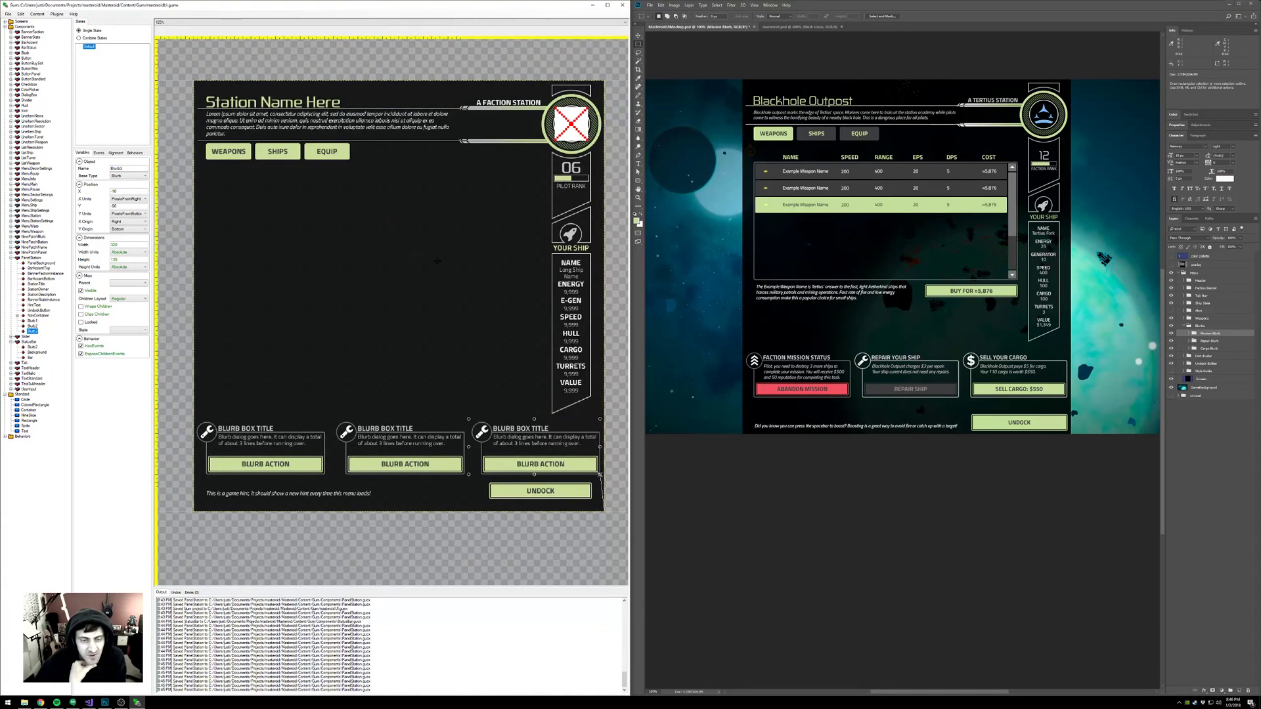
pyautogui.scroll(-3, 438, 261)
pyautogui.scroll(2, 483, 242)
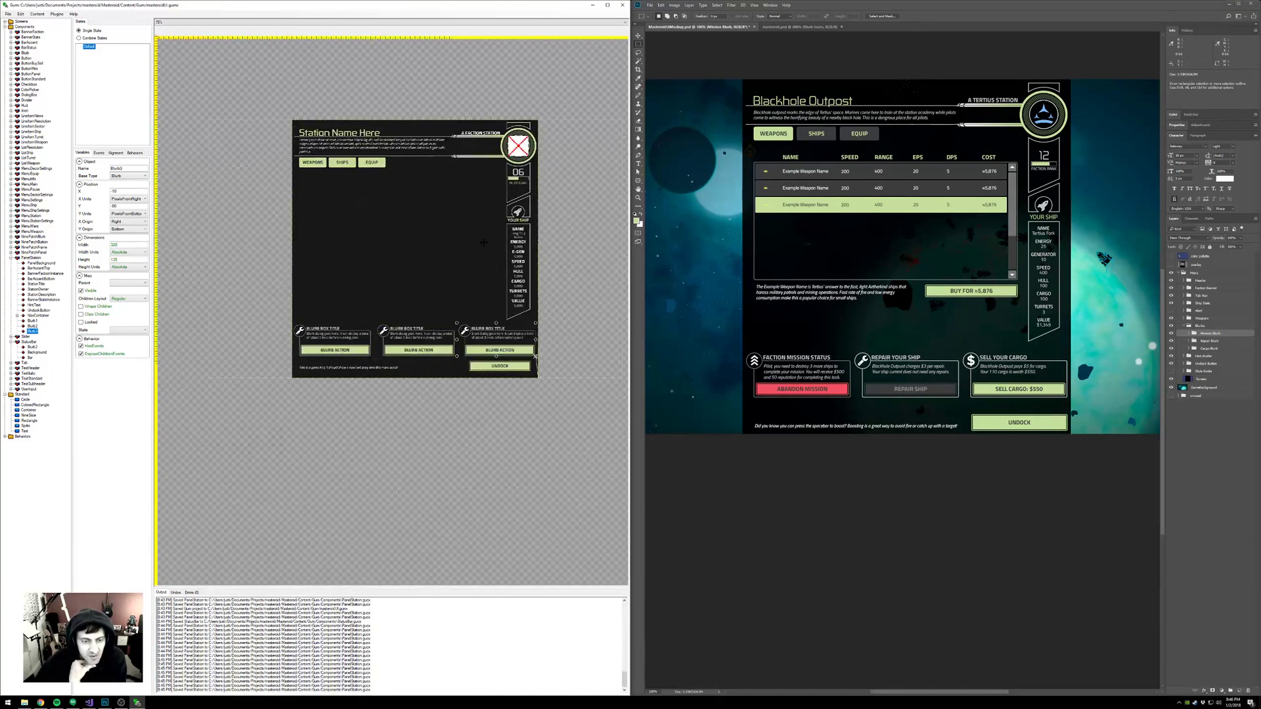
# - Set the Undock button's X to -10 so its right inset matches the blurb above
pyautogui.moveTo(469, 252); pyautogui.dragTo(446, 294)
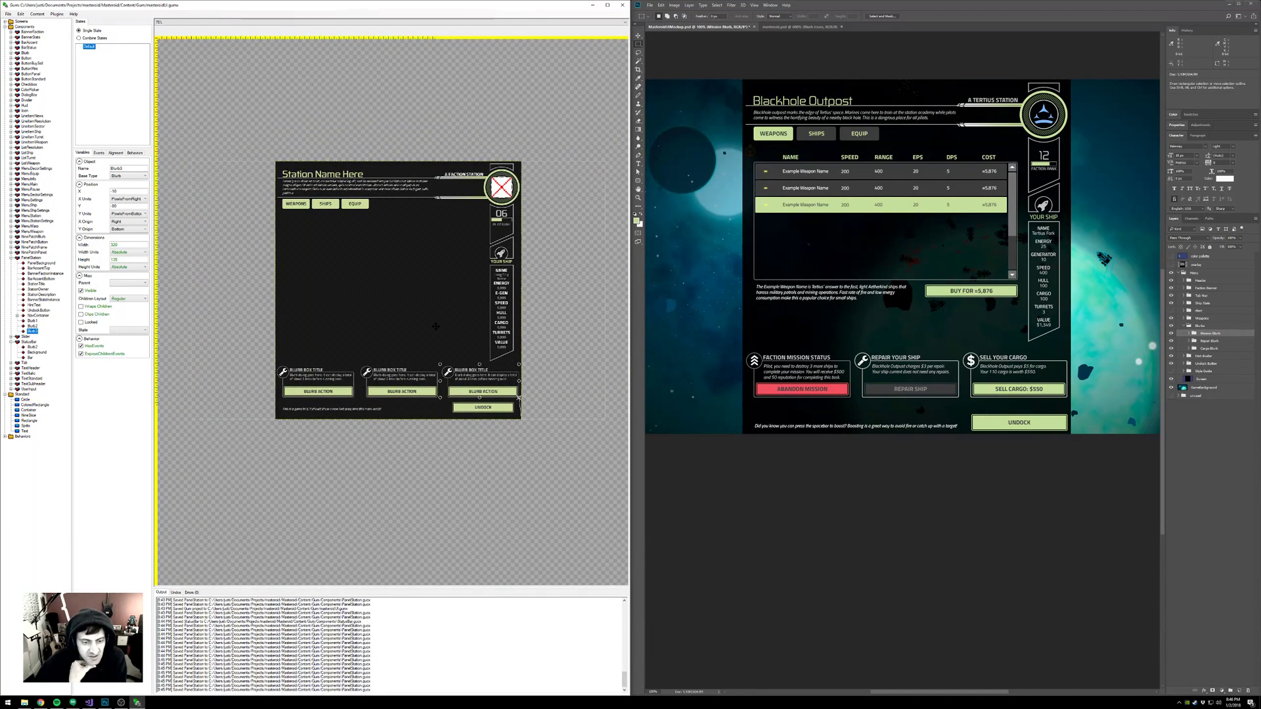
pyautogui.moveTo(442, 323); pyautogui.dragTo(459, 321)
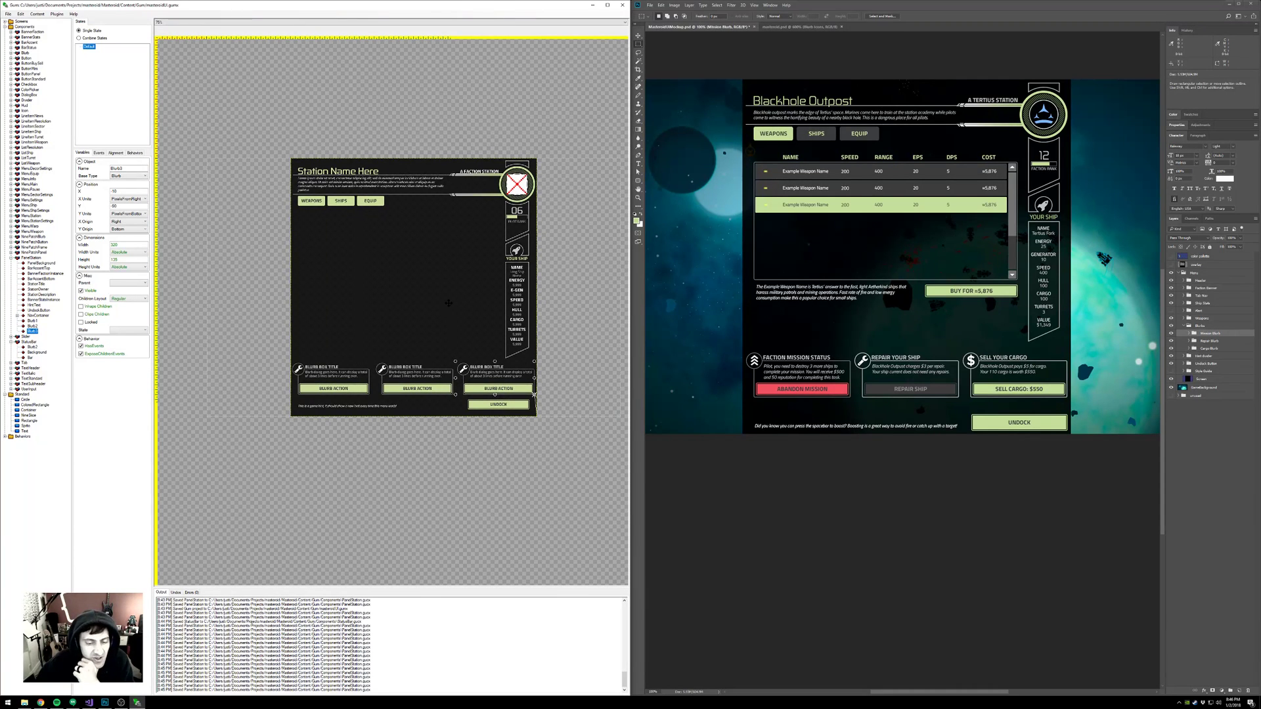
pyautogui.scroll(5, 534, 394)
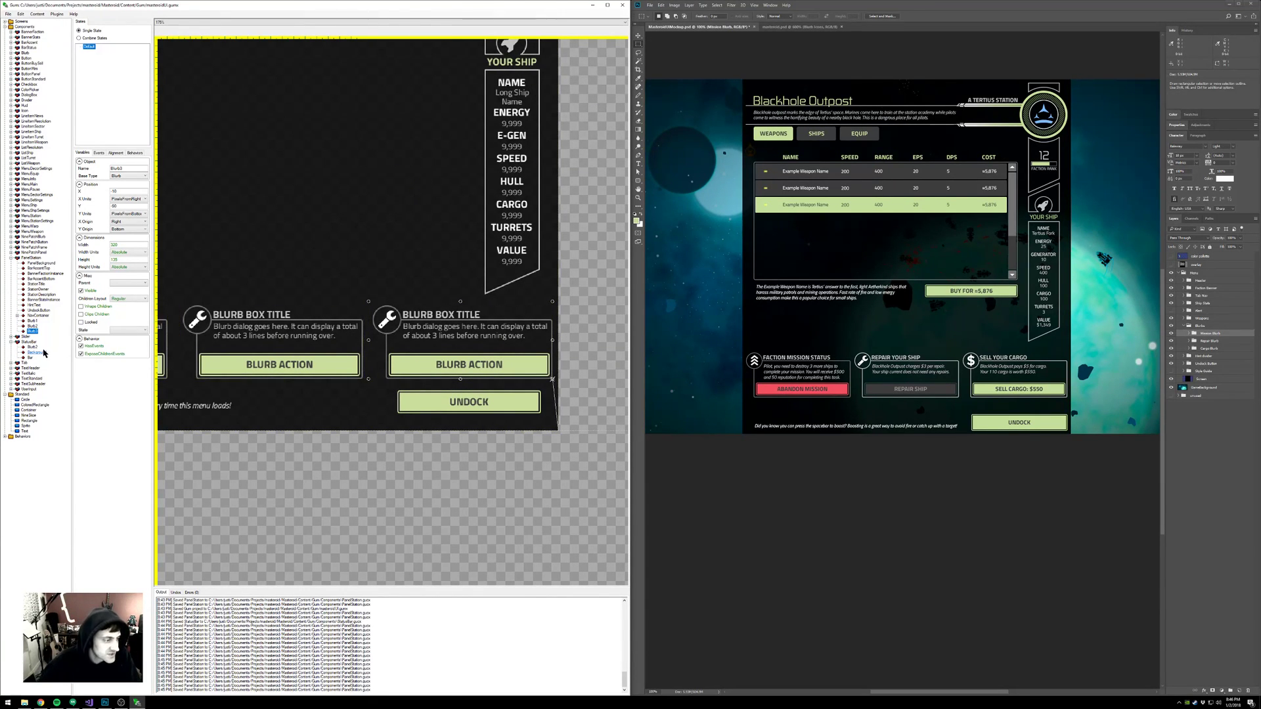
pyautogui.click(38, 310)
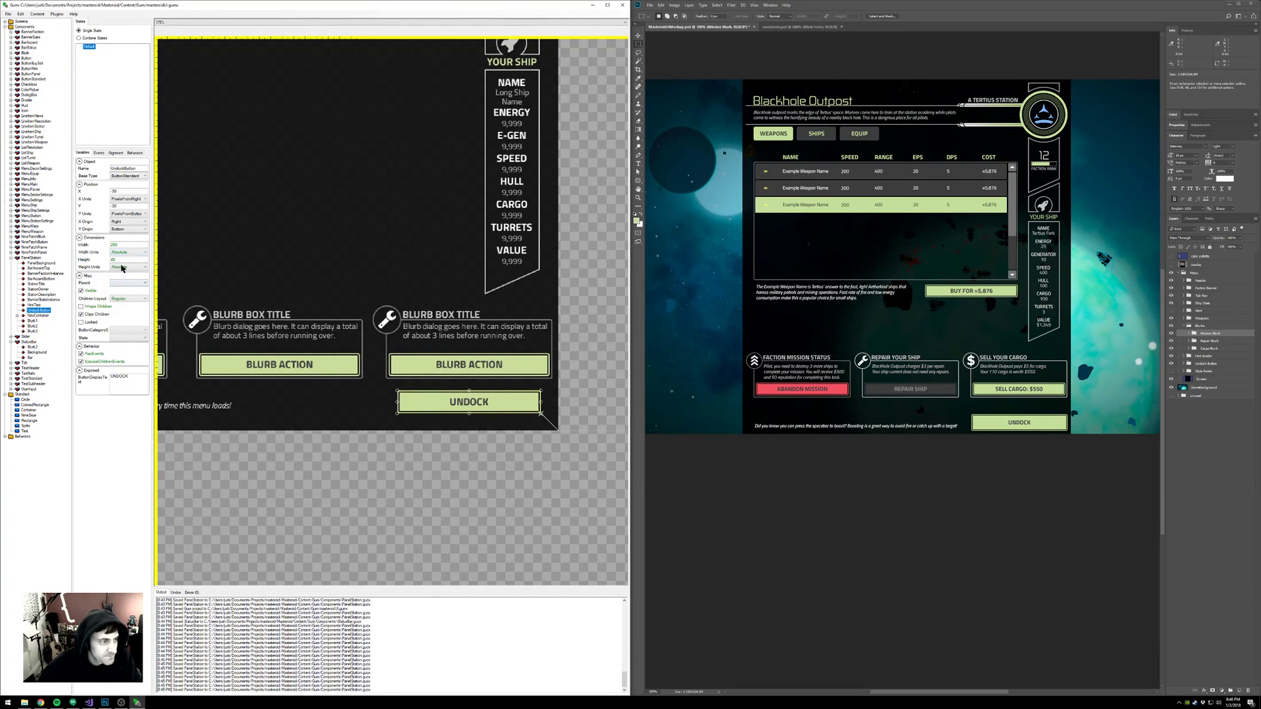
pyautogui.doubleClick(113, 191)
pyautogui.write('10')
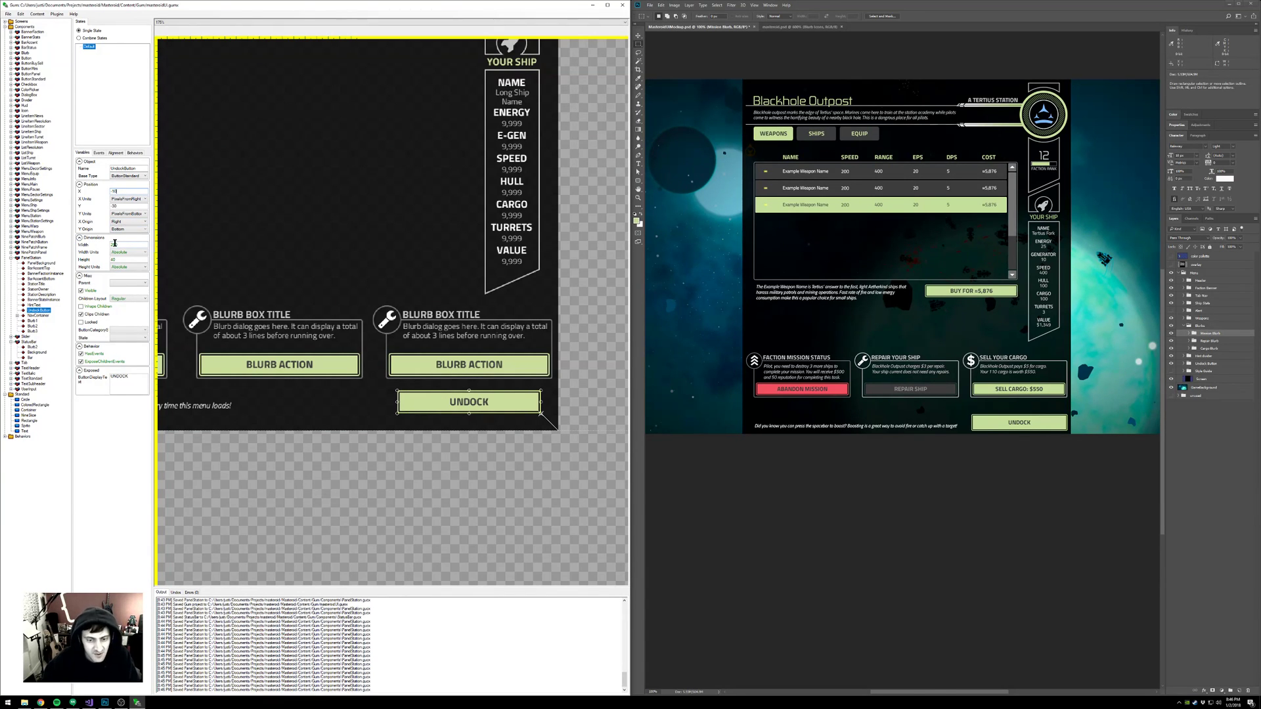
pyautogui.press('Return')
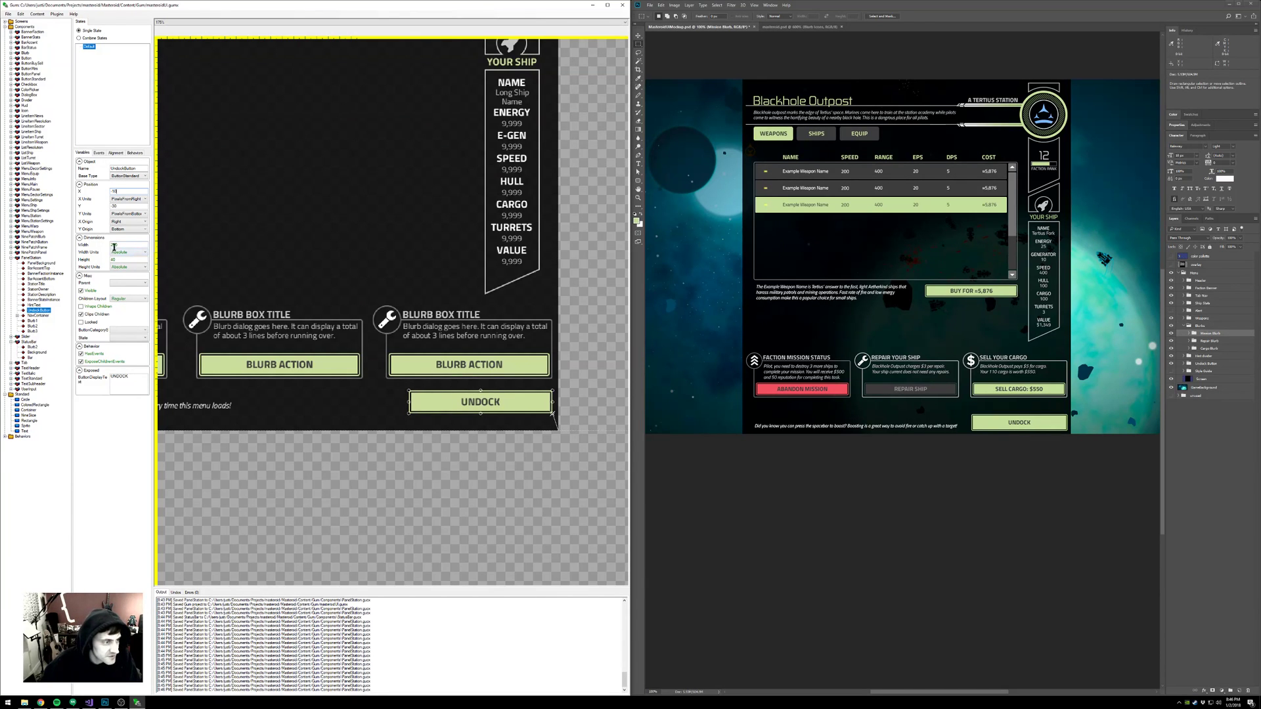
# - Try widths of 320 and 300 for the Undock button against the blurb above it
pyautogui.doubleClick(118, 245)
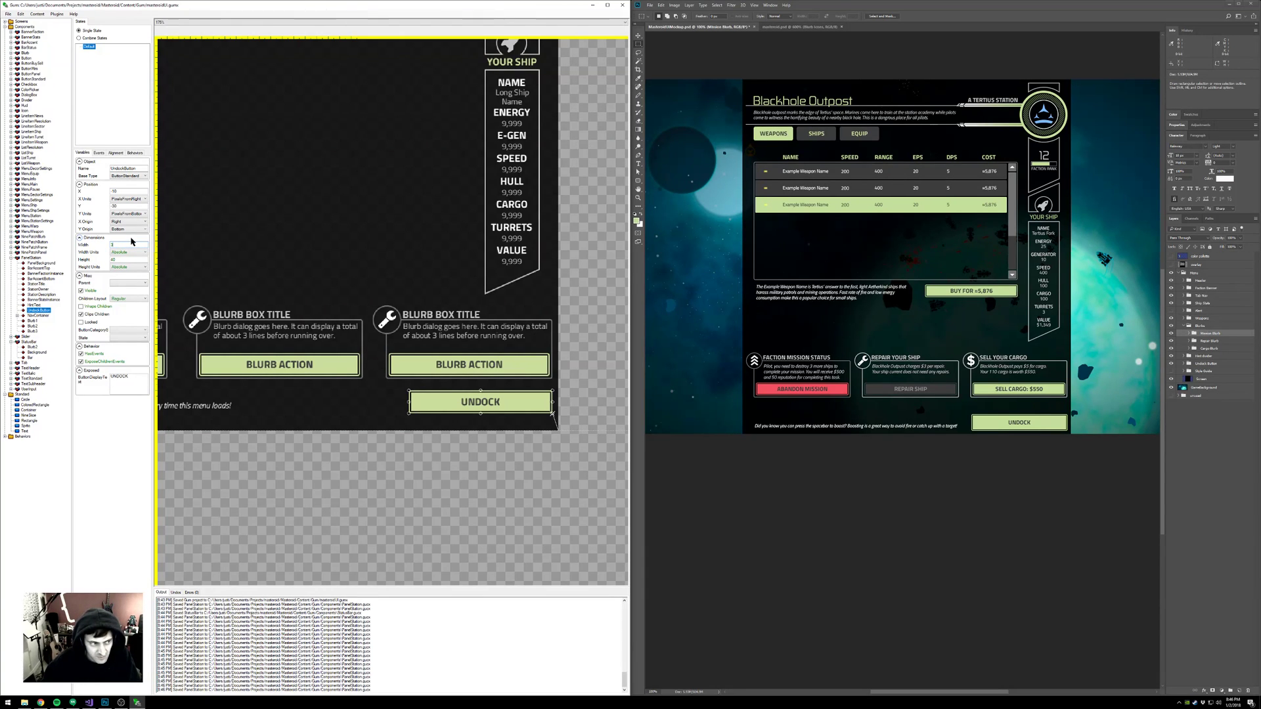
pyautogui.write('320')
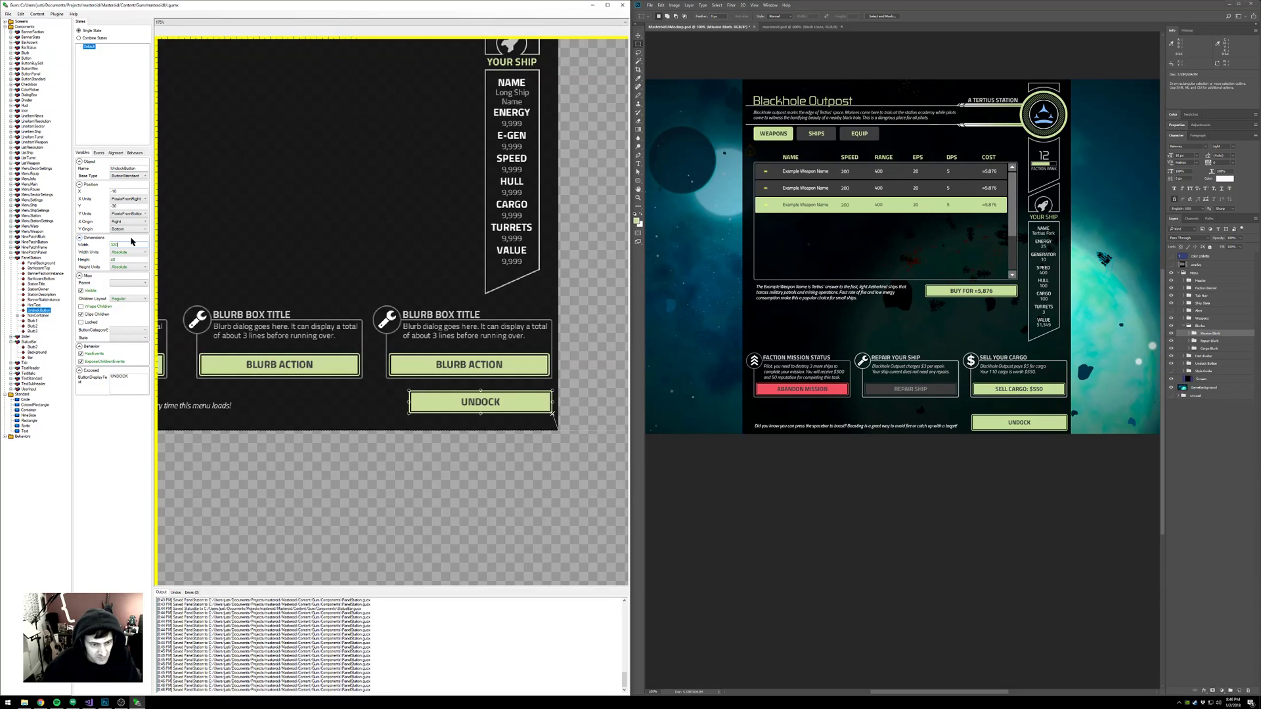
pyautogui.press('Return')
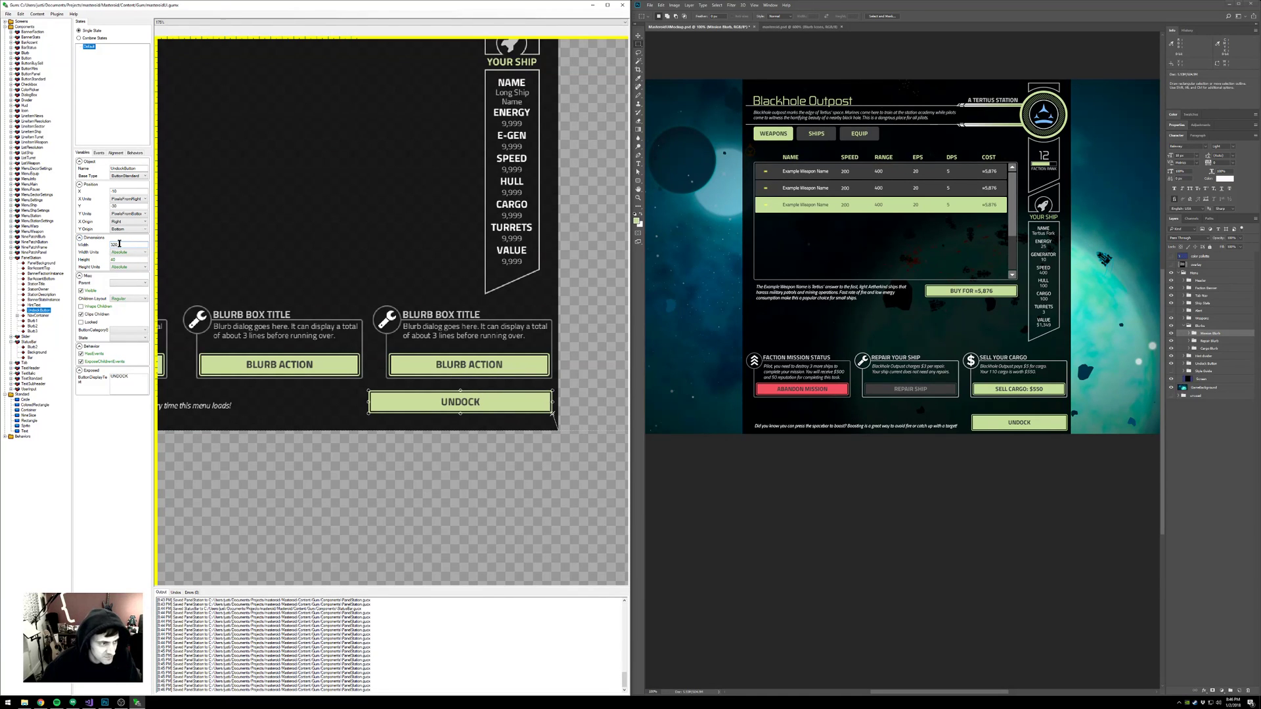
pyautogui.doubleClick(118, 245)
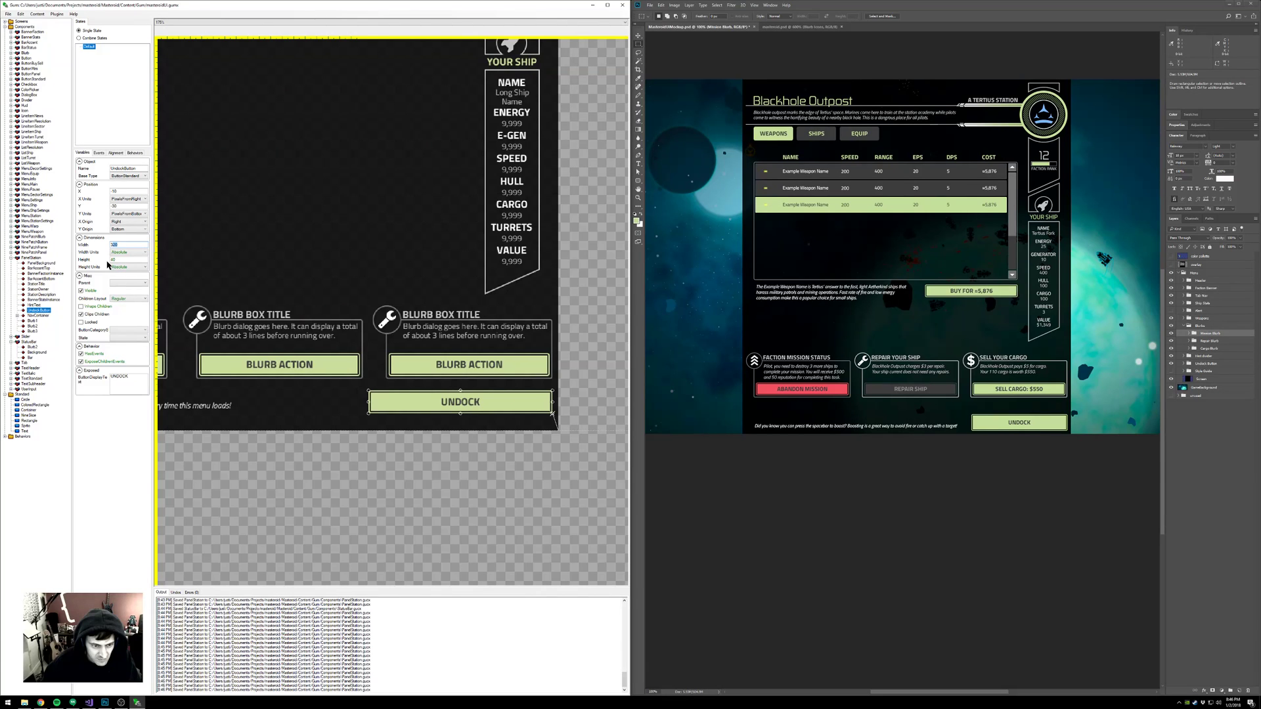
pyautogui.write('300')
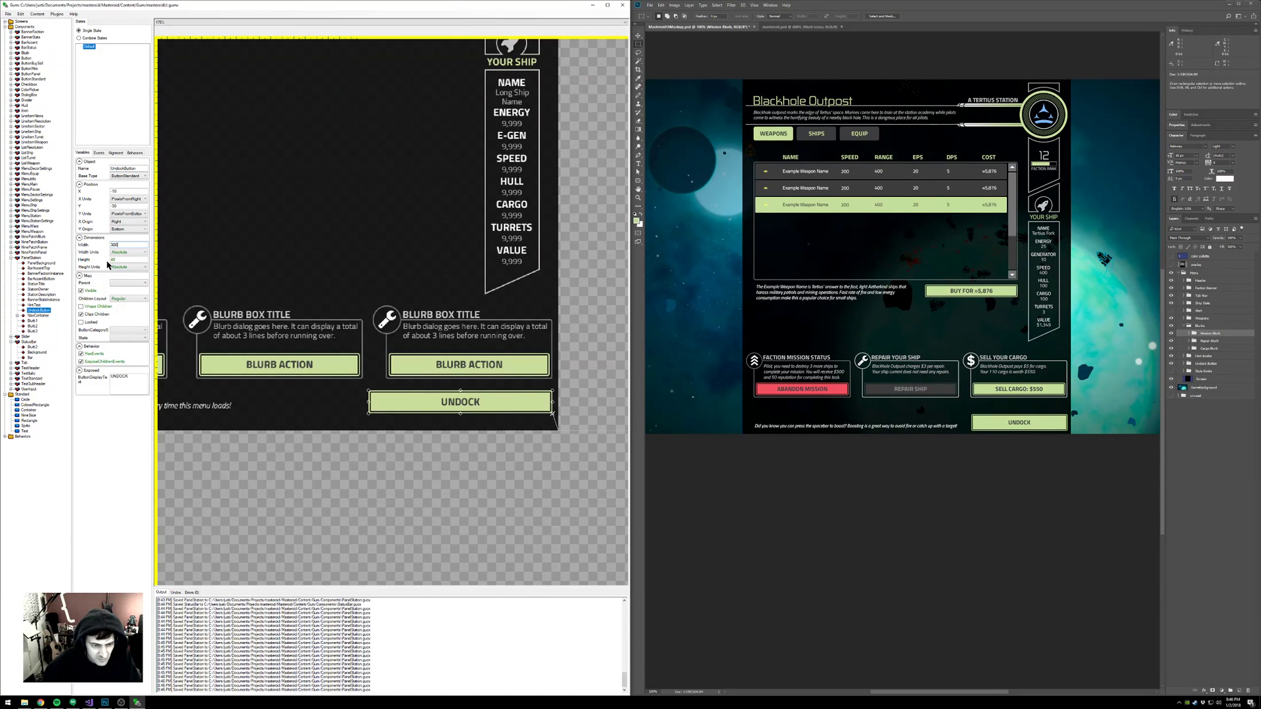
pyautogui.press('Return')
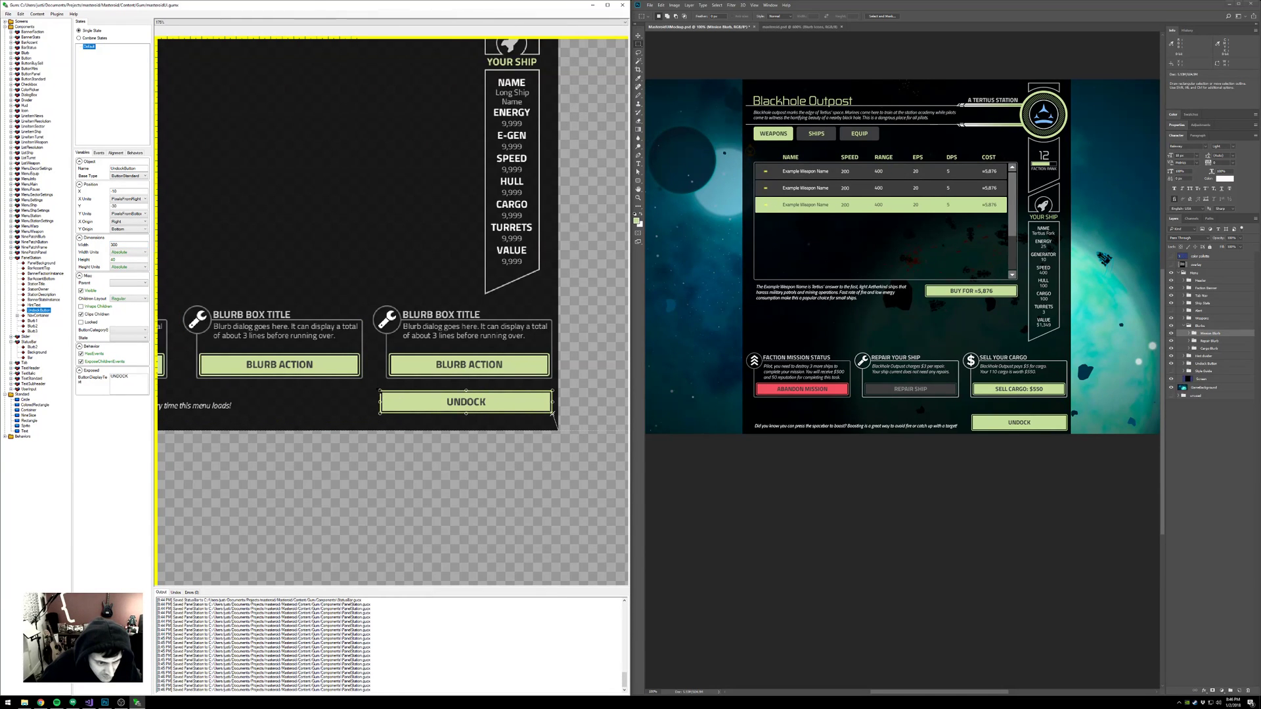
# - Set the Undock button's width to 295, refine it to 293, and check its left edge against the blurb above
pyautogui.moveTo(121, 245); pyautogui.dragTo(102, 247)
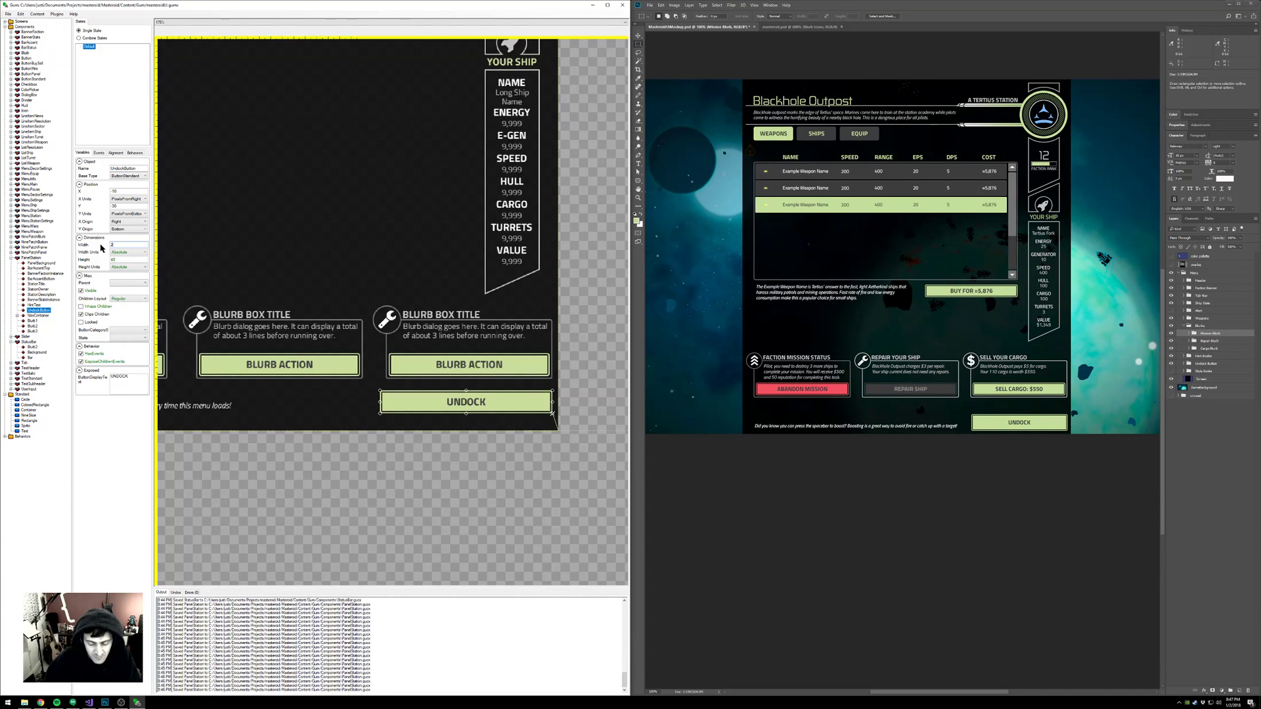
pyautogui.write('295')
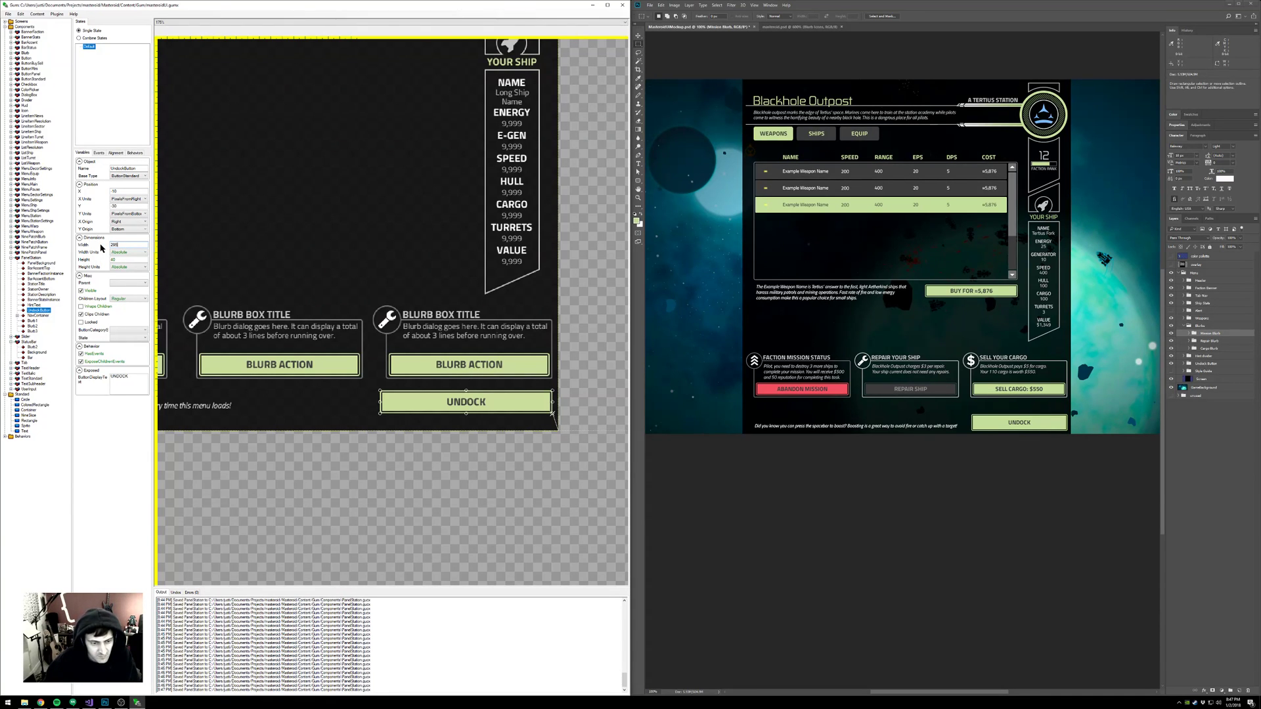
pyautogui.press('Return')
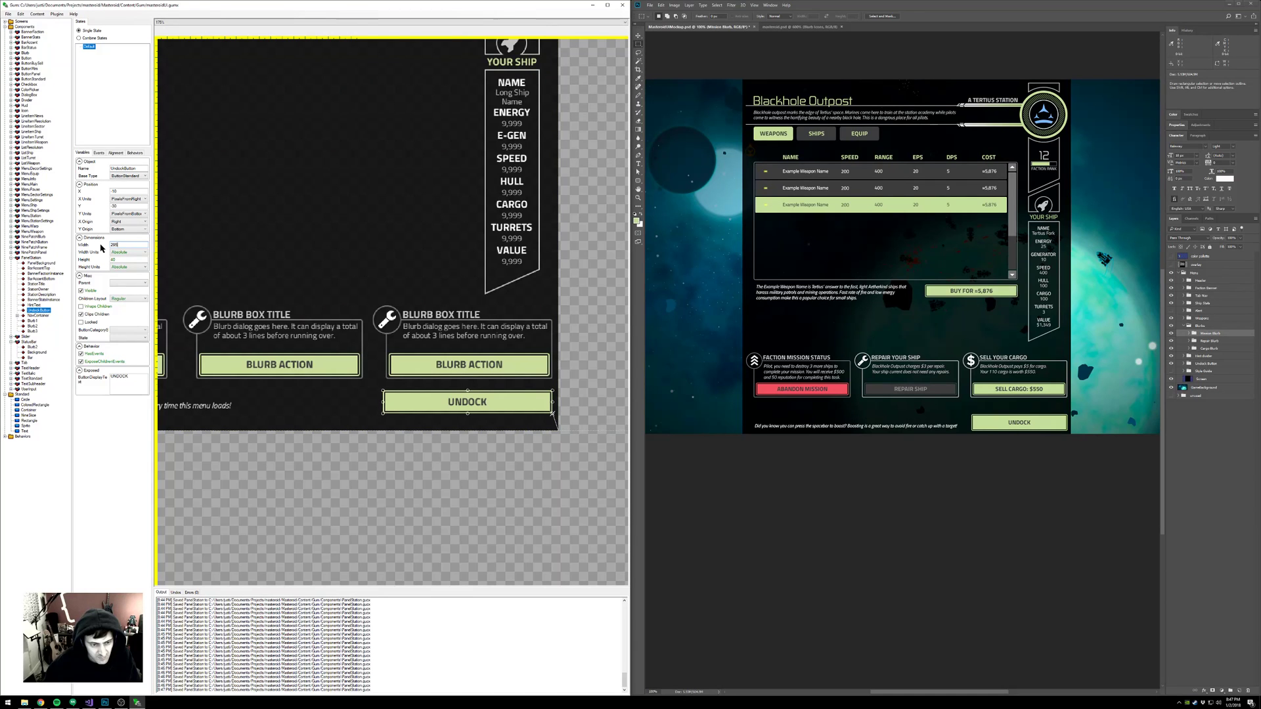
pyautogui.press('BackSpace')
pyautogui.write('3')
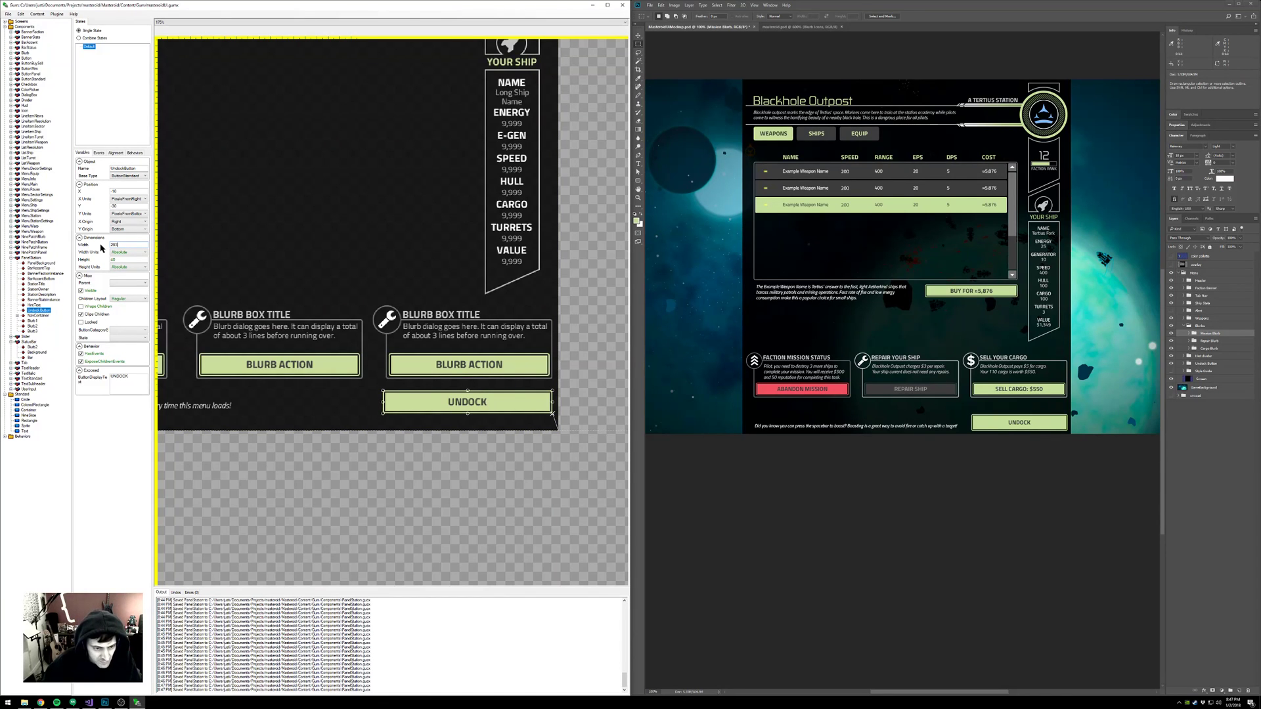
pyautogui.press('Return')
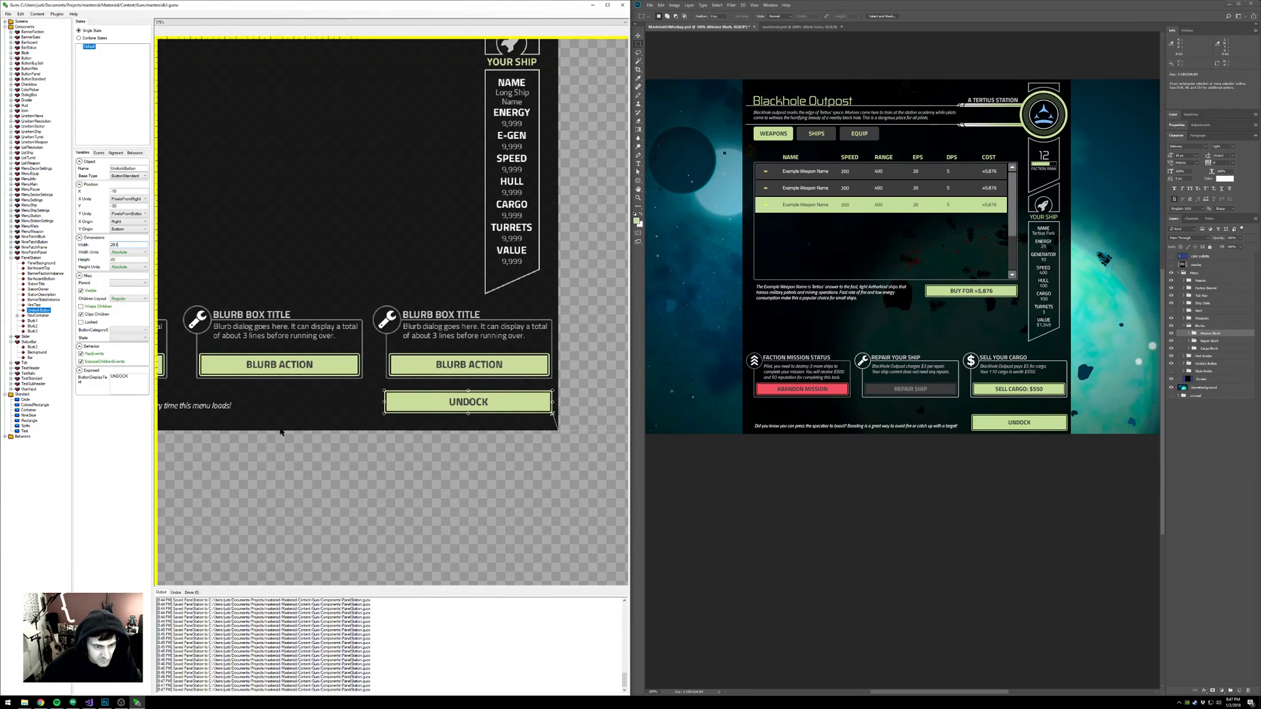
pyautogui.press('Return')
pyautogui.scroll(4, 393, 431)
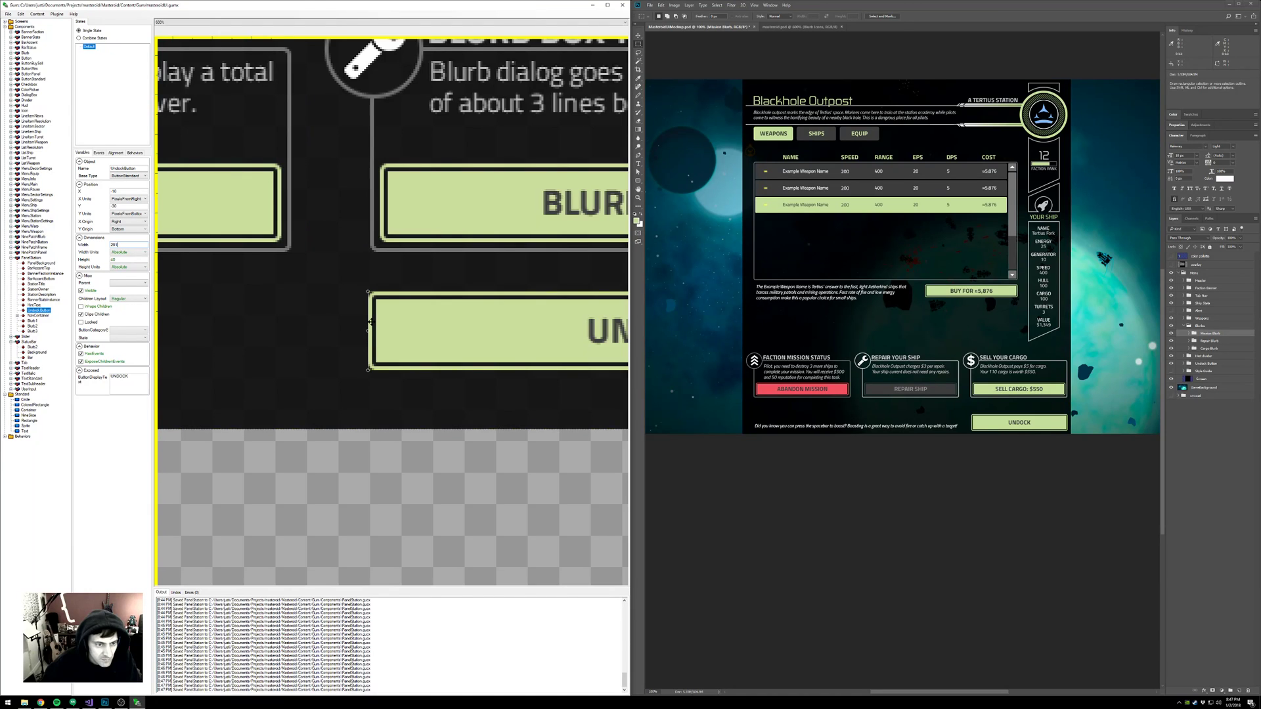
pyautogui.scroll(-4, 513, 345)
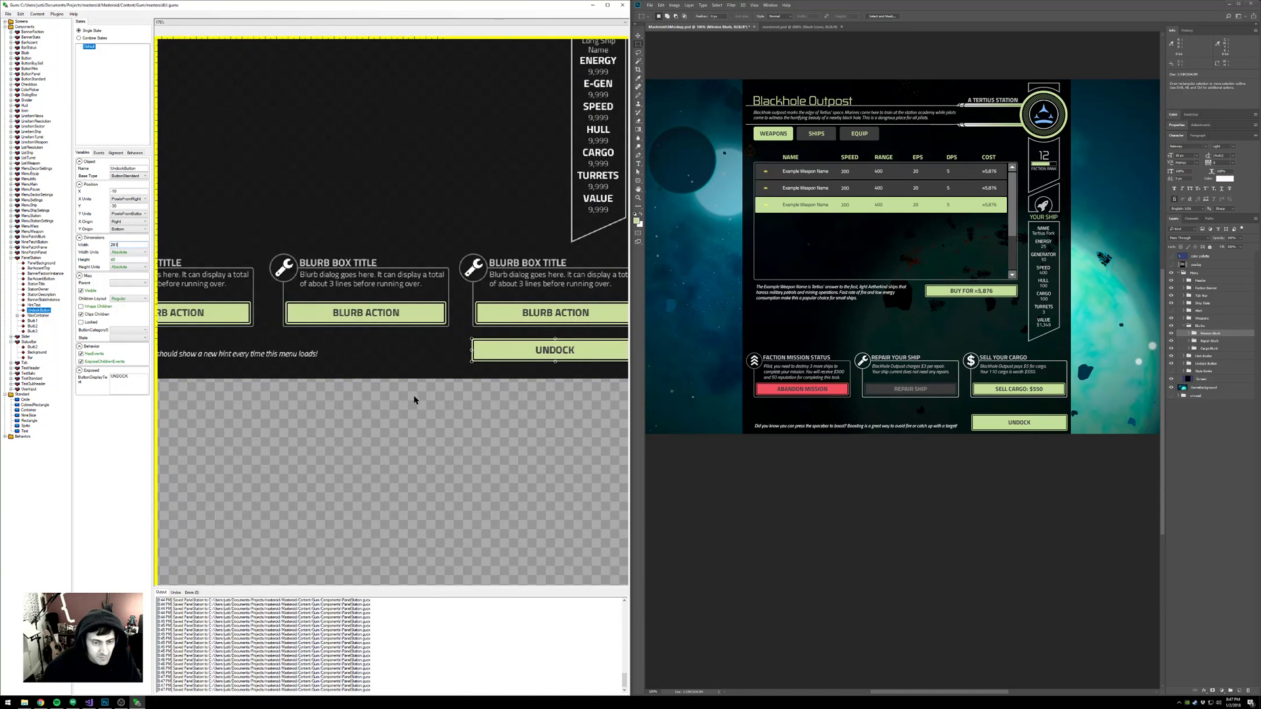
# - Set the Undock button's Y to -10 to place it closer to the panel's lower edge
pyautogui.moveTo(513, 383); pyautogui.dragTo(359, 382)
pyautogui.moveTo(408, 347); pyautogui.dragTo(484, 355)
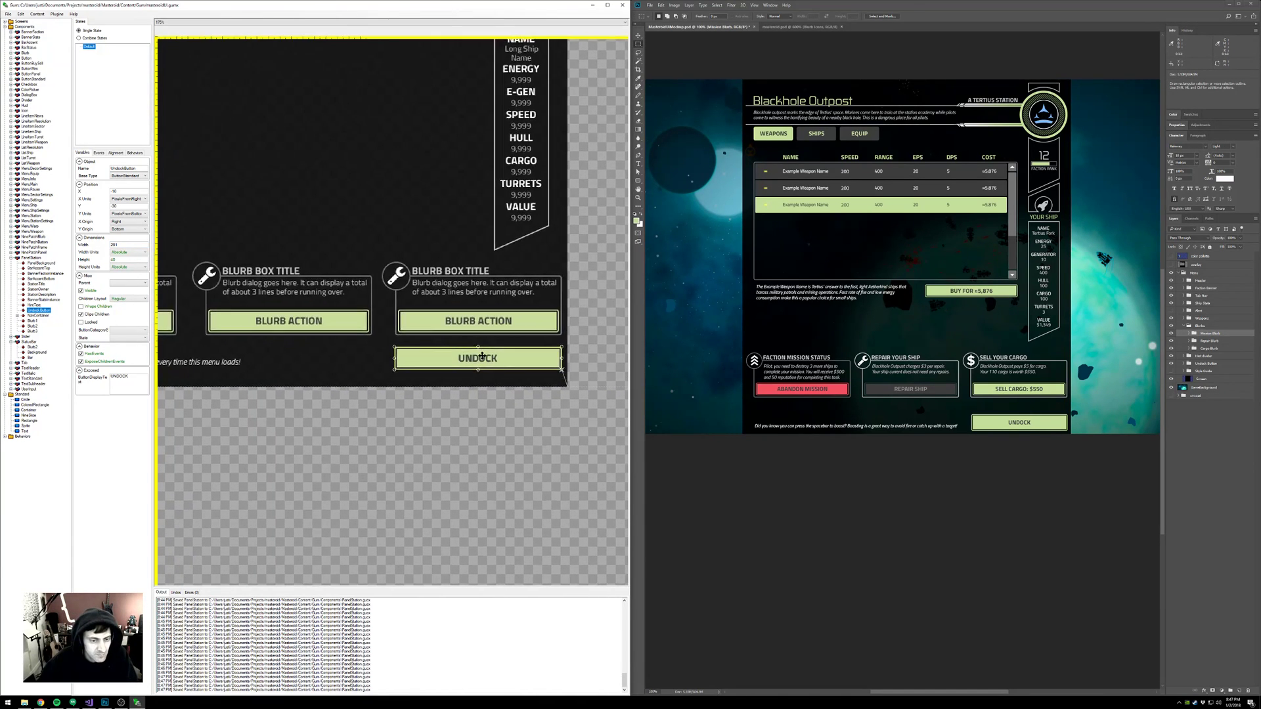
pyautogui.click(113, 206)
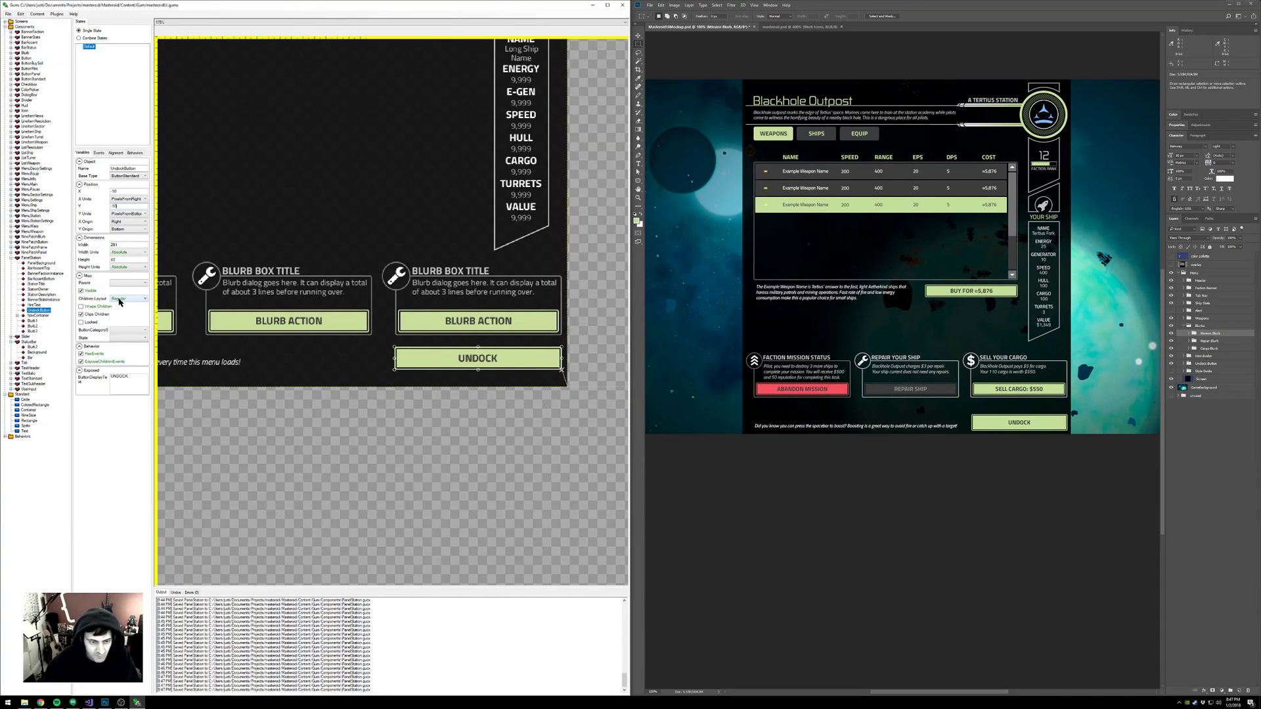
pyautogui.press('Return')
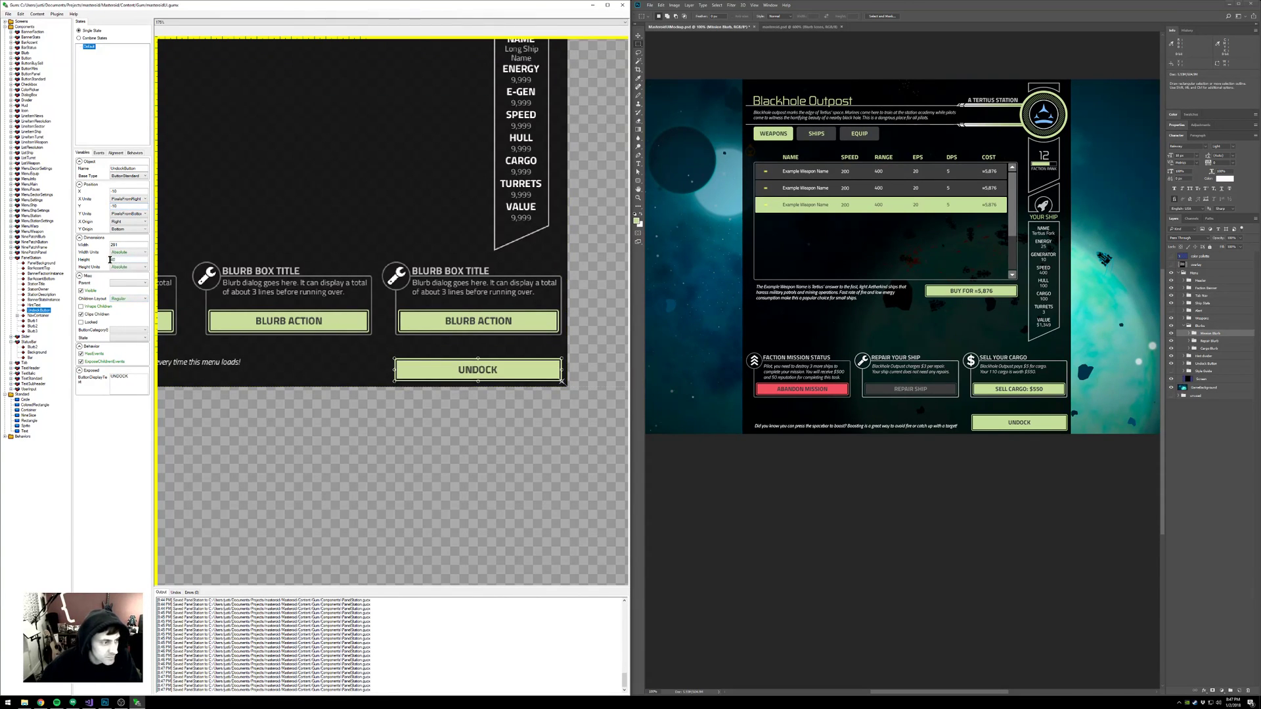
# - Try a height of 60 on the Undock button and reduce it to 50
pyautogui.moveTo(102, 266); pyautogui.dragTo(101, 267)
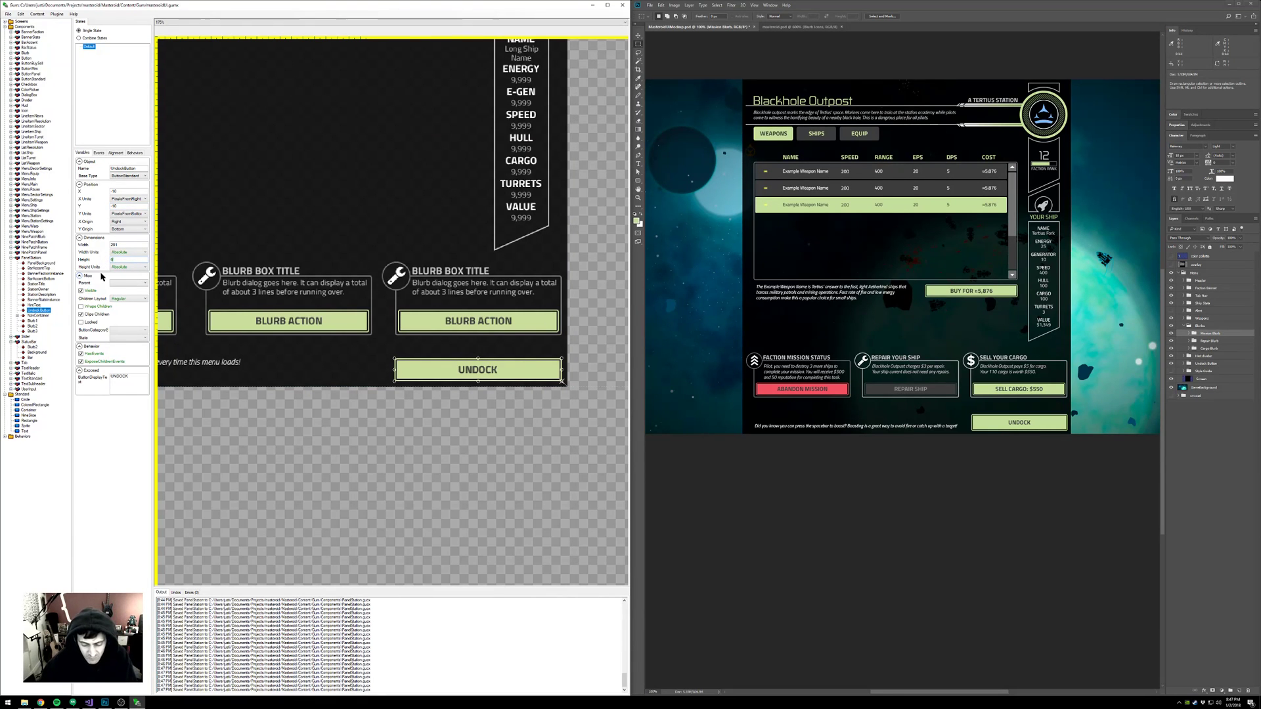
pyautogui.write('60')
pyautogui.press('Return')
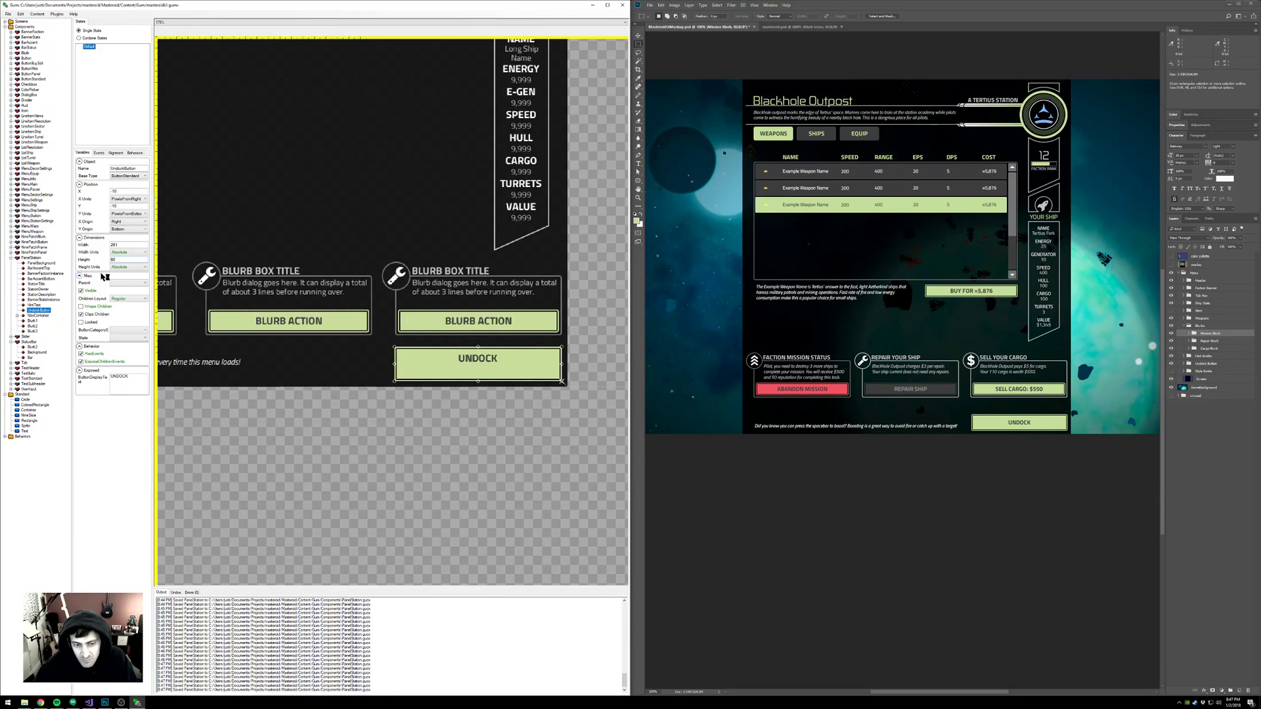
pyautogui.click(106, 260)
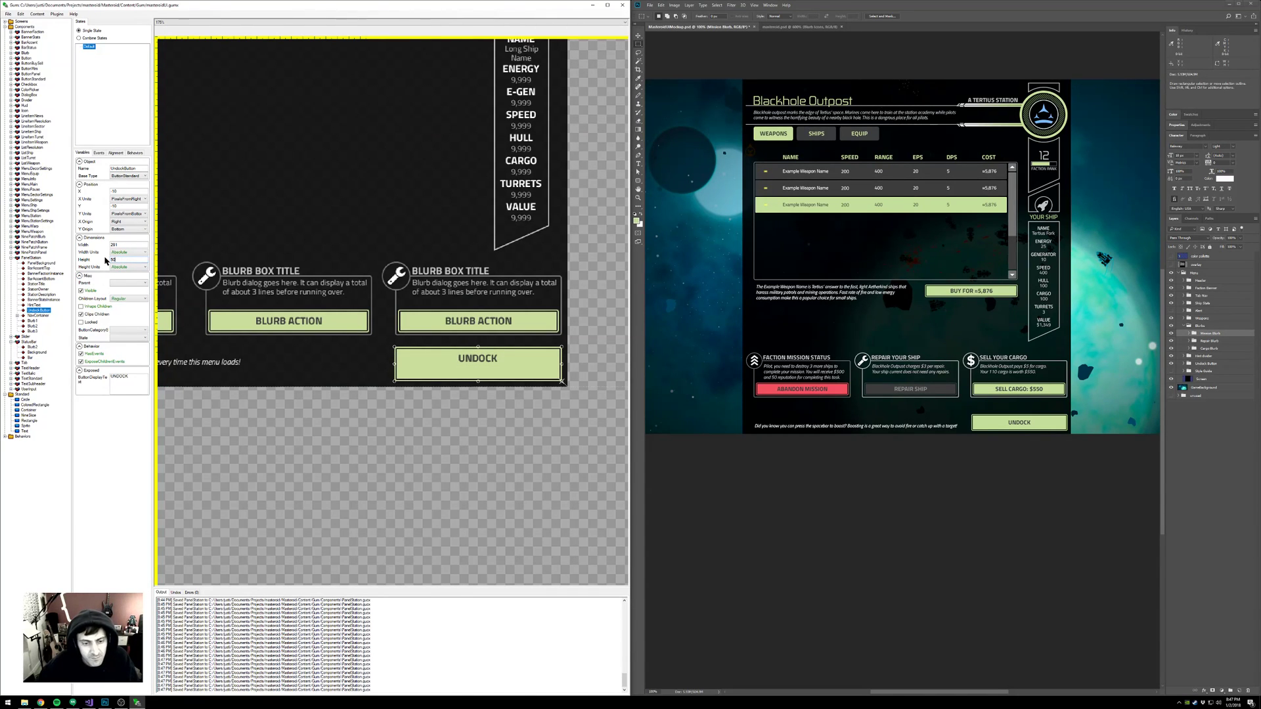
pyautogui.press('Return')
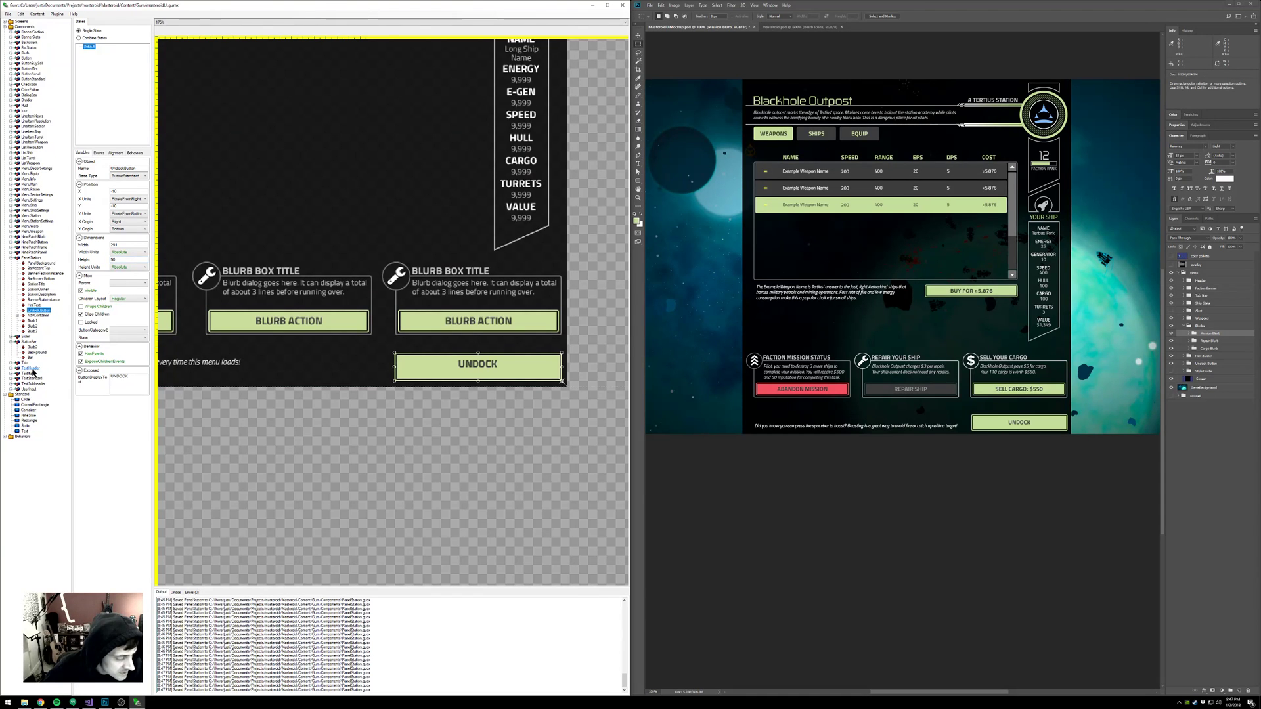
# - Select the TextInstance inside the TextSubheader component and open the options for its Vertical Alignment variable
pyautogui.click(31, 369)
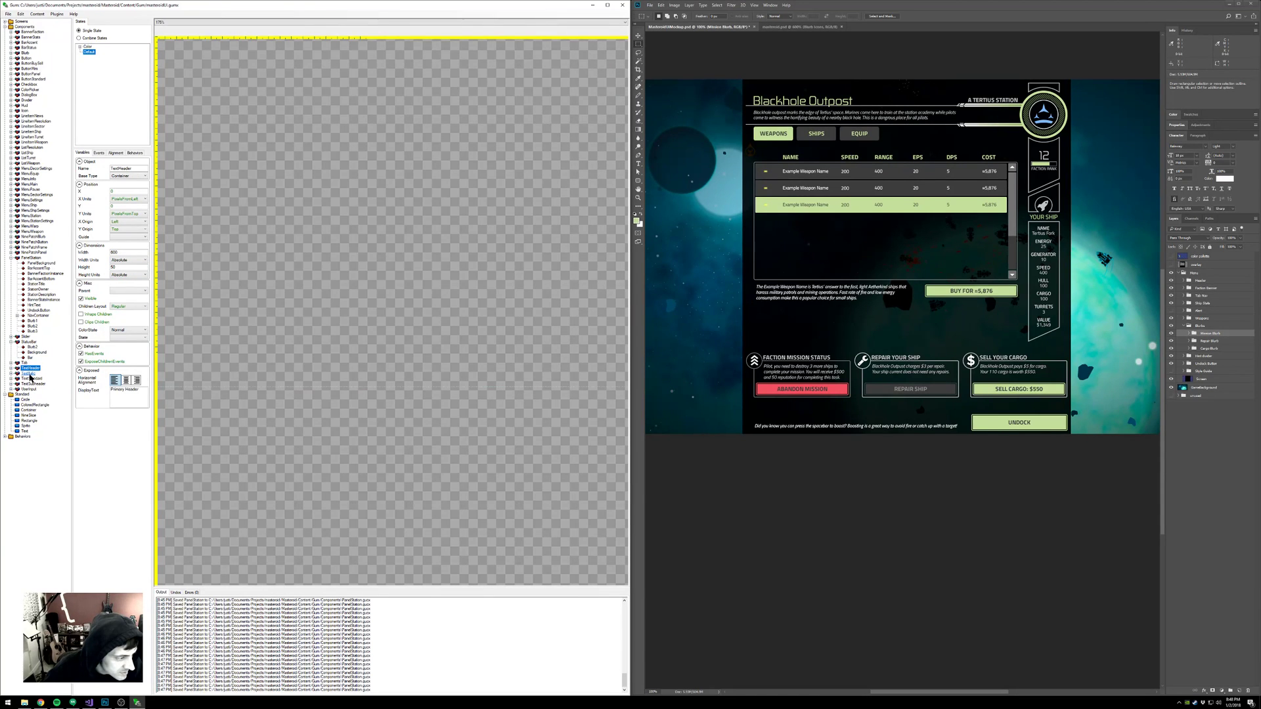
pyautogui.click(34, 383)
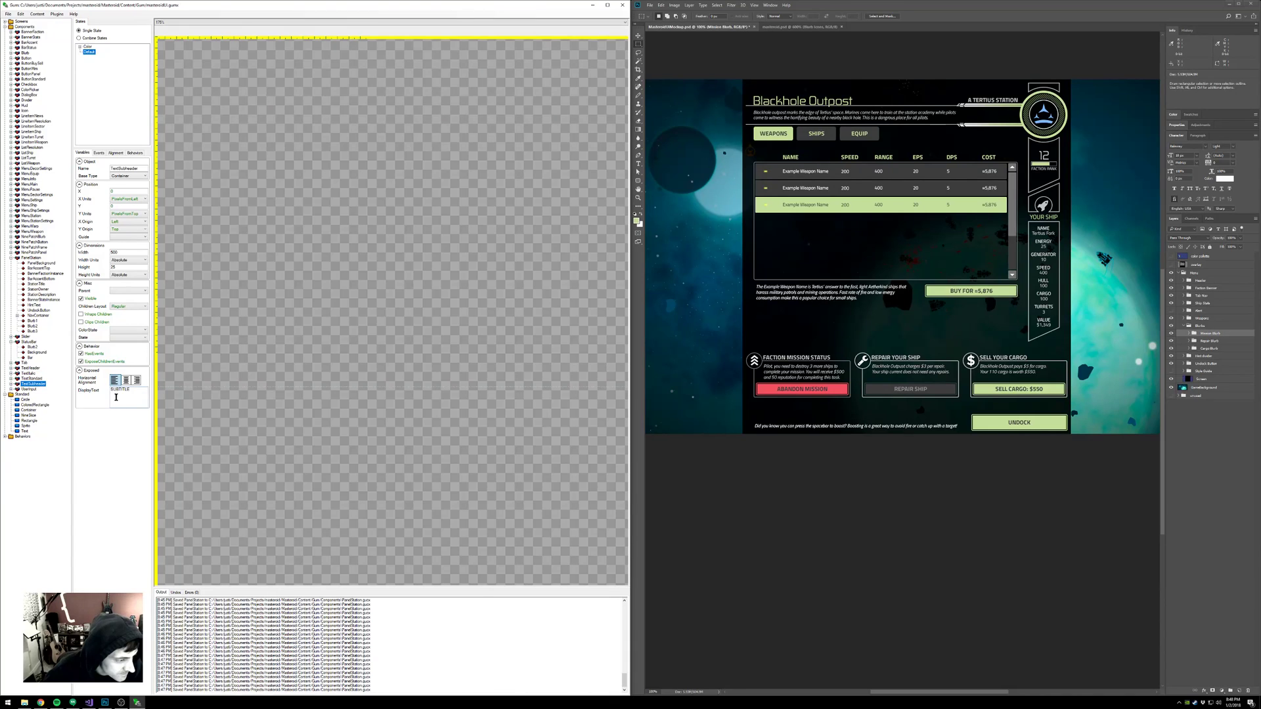
pyautogui.click(11, 384)
pyautogui.click(37, 389)
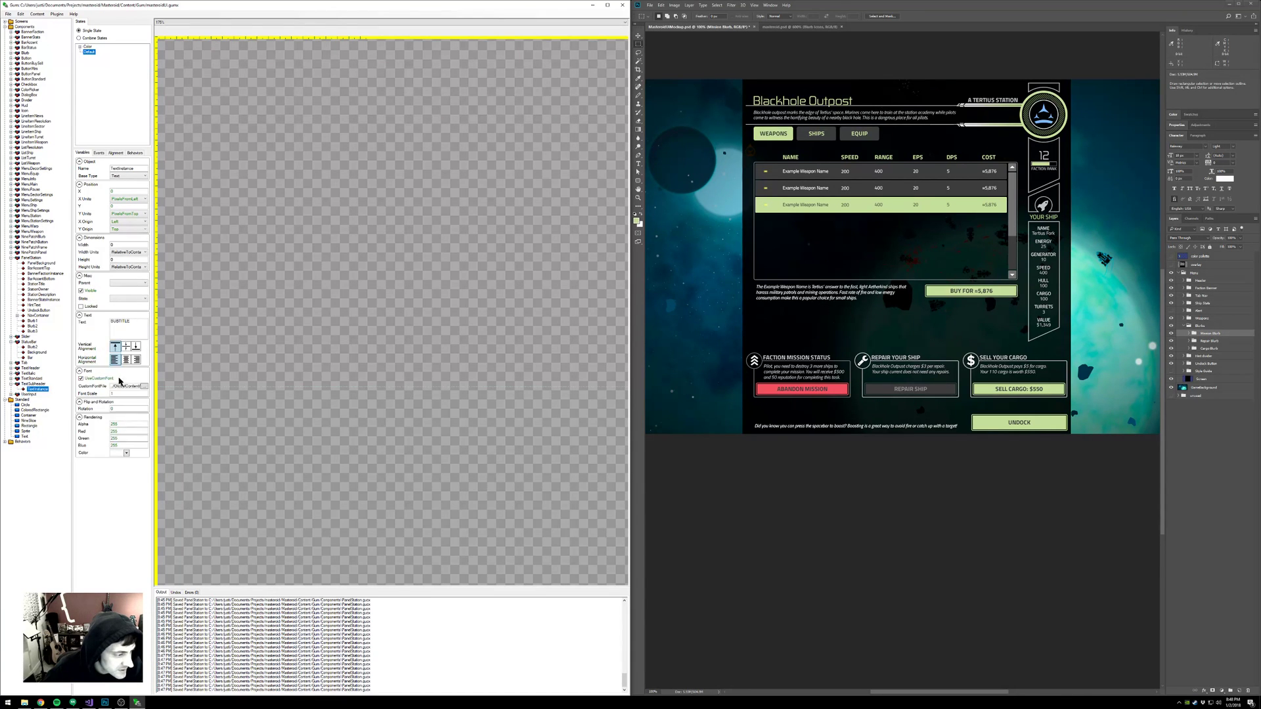
pyautogui.rightClick(128, 349)
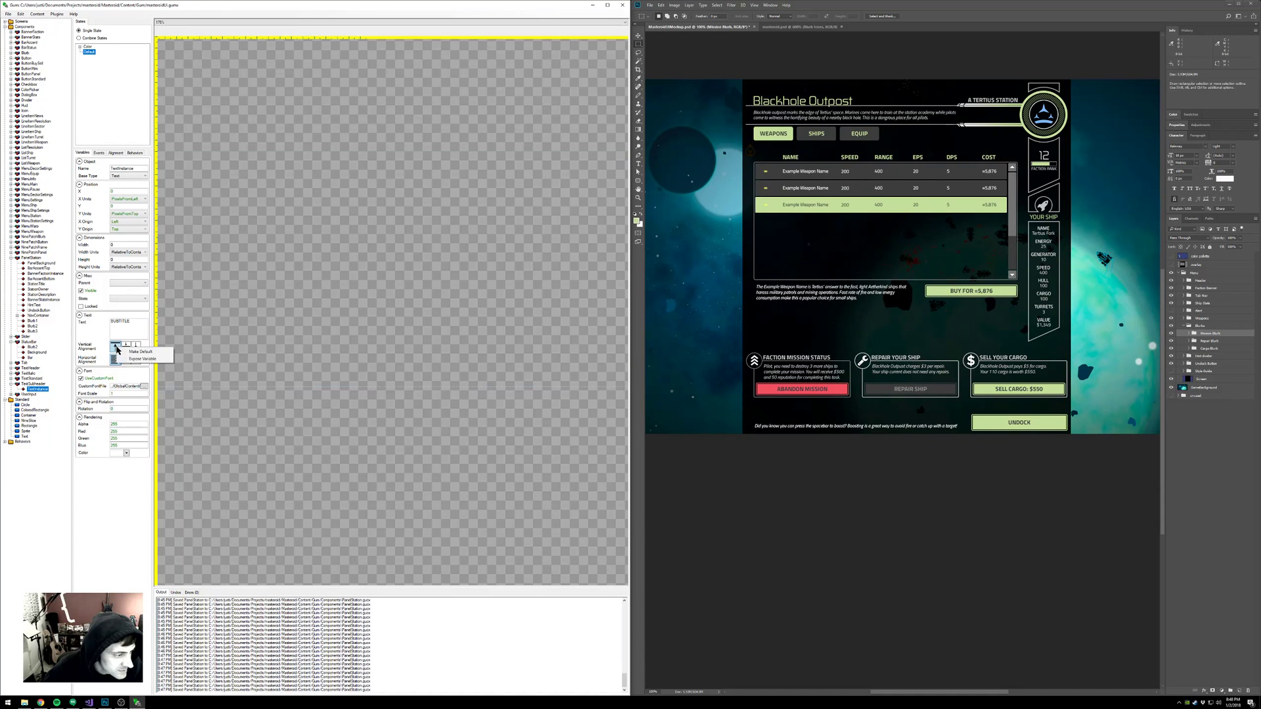
# - Expose the subheader text instance's vertical alignment variable, removing the instance prefix from its name
pyautogui.click(153, 359)
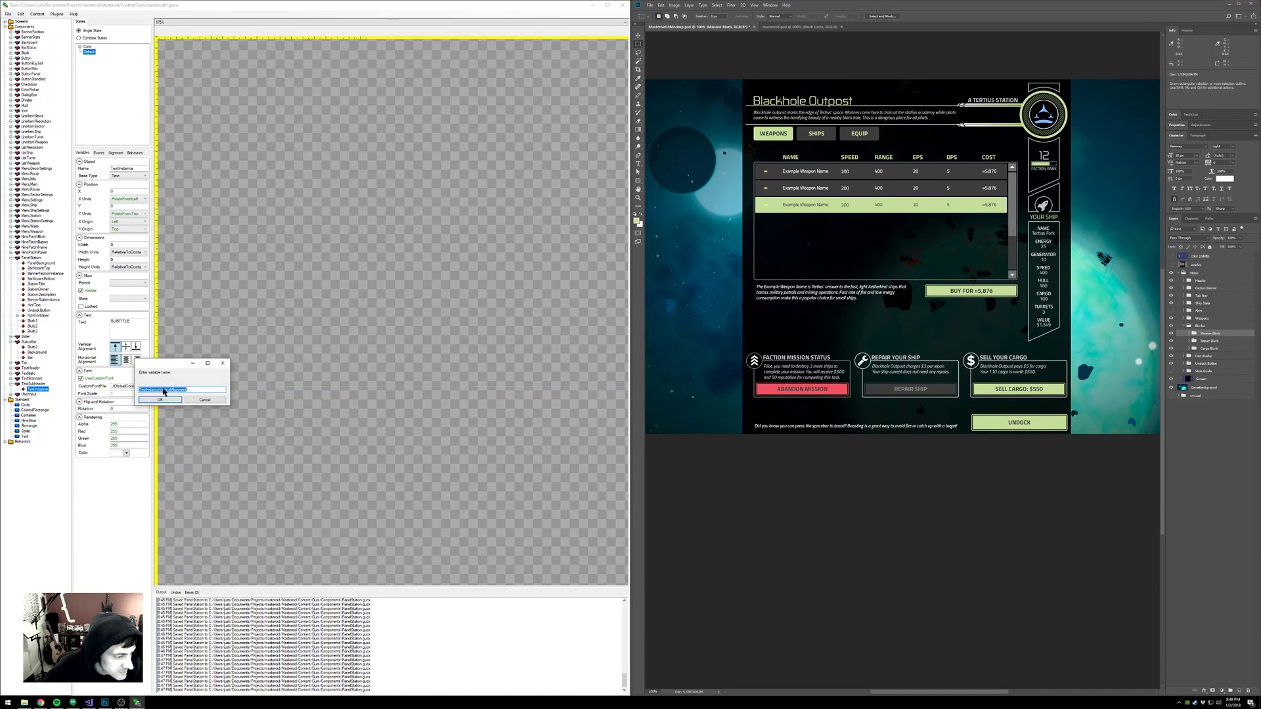
pyautogui.click(159, 390)
pyautogui.hotkey('shift', 'Home')
pyautogui.press('BackSpace')
pyautogui.click(159, 400)
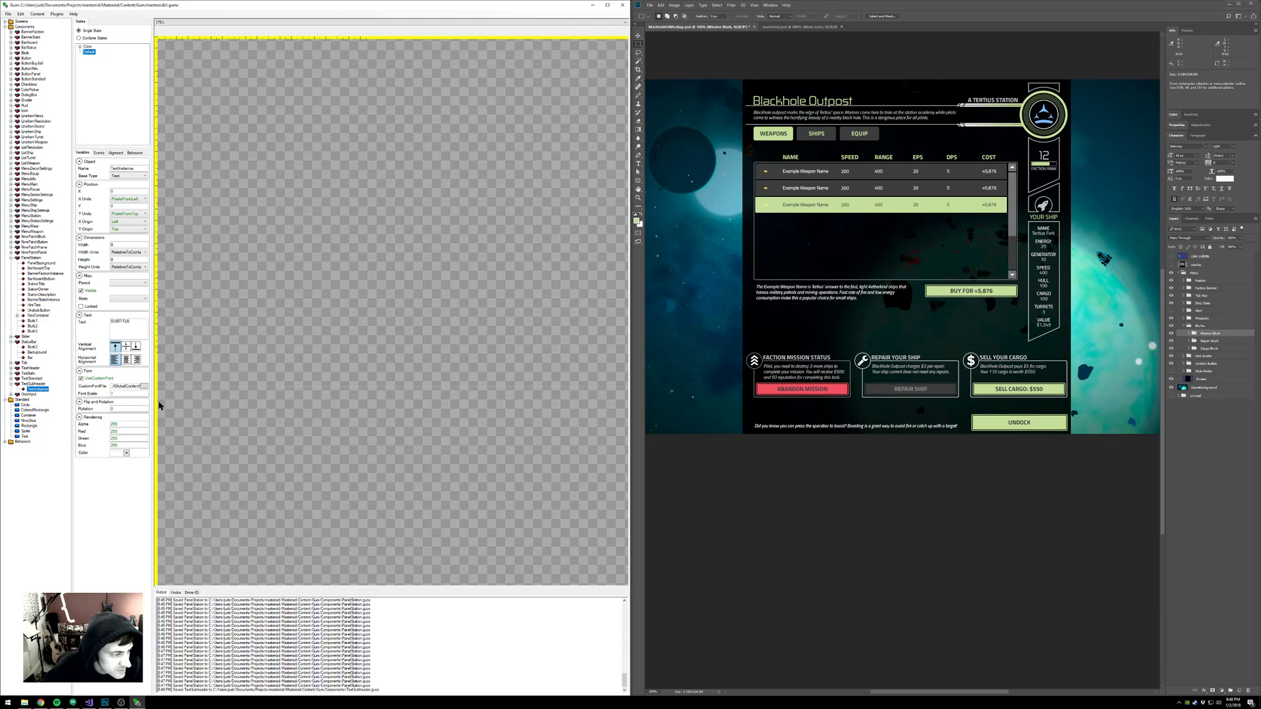
# - Collapse the expanded components in the component tree and open the ButtonStandard component
pyautogui.click(11, 385)
pyautogui.click(12, 258)
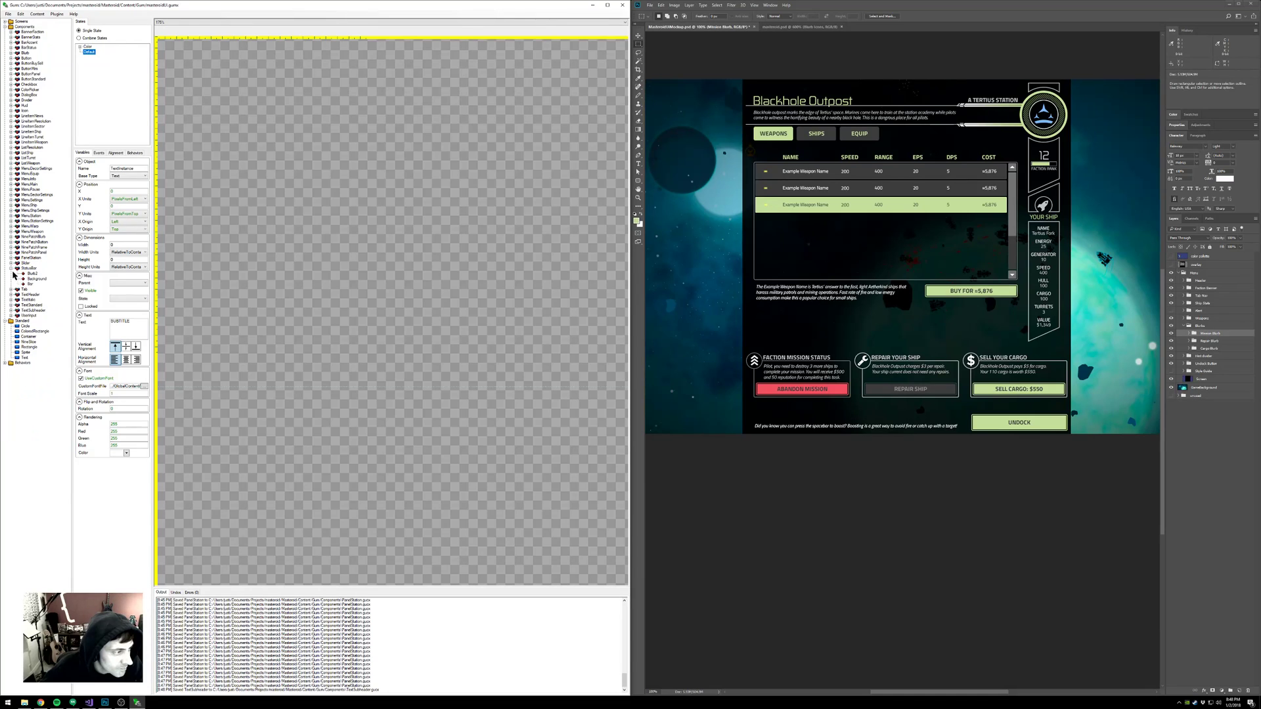
pyautogui.click(11, 269)
pyautogui.click(34, 79)
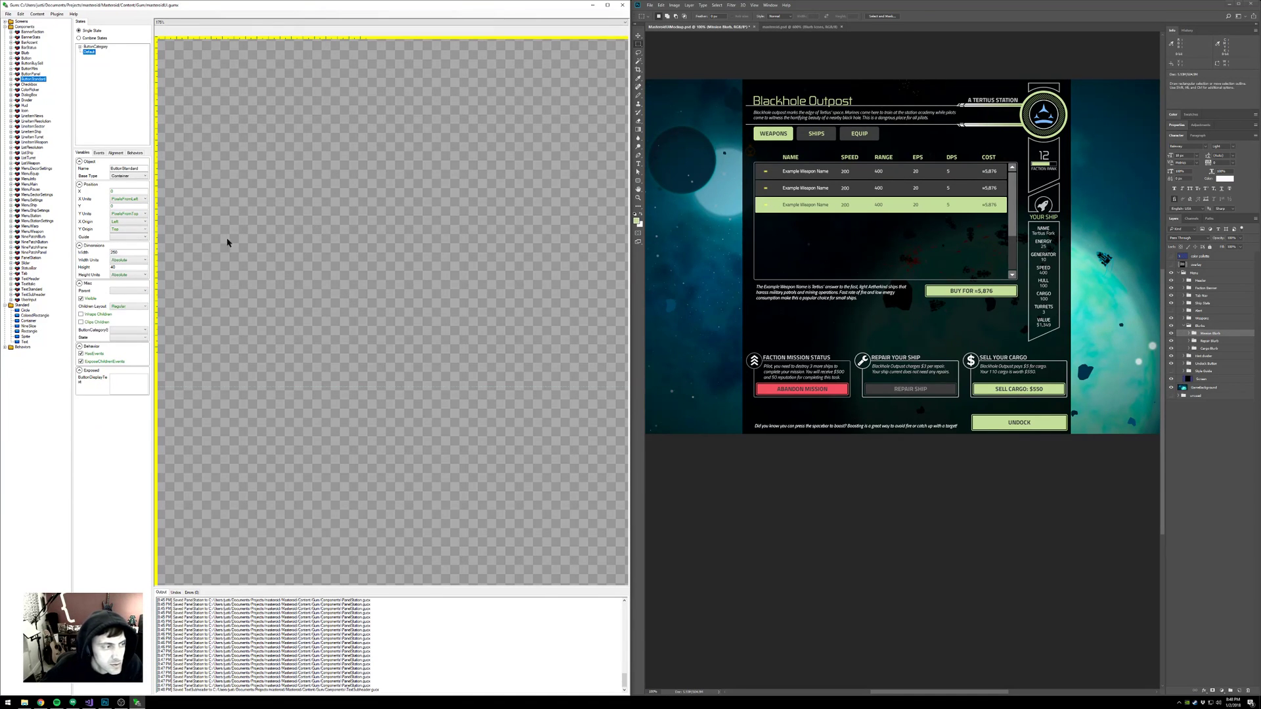
pyautogui.click(11, 79)
pyautogui.scroll(-3, 289, 281)
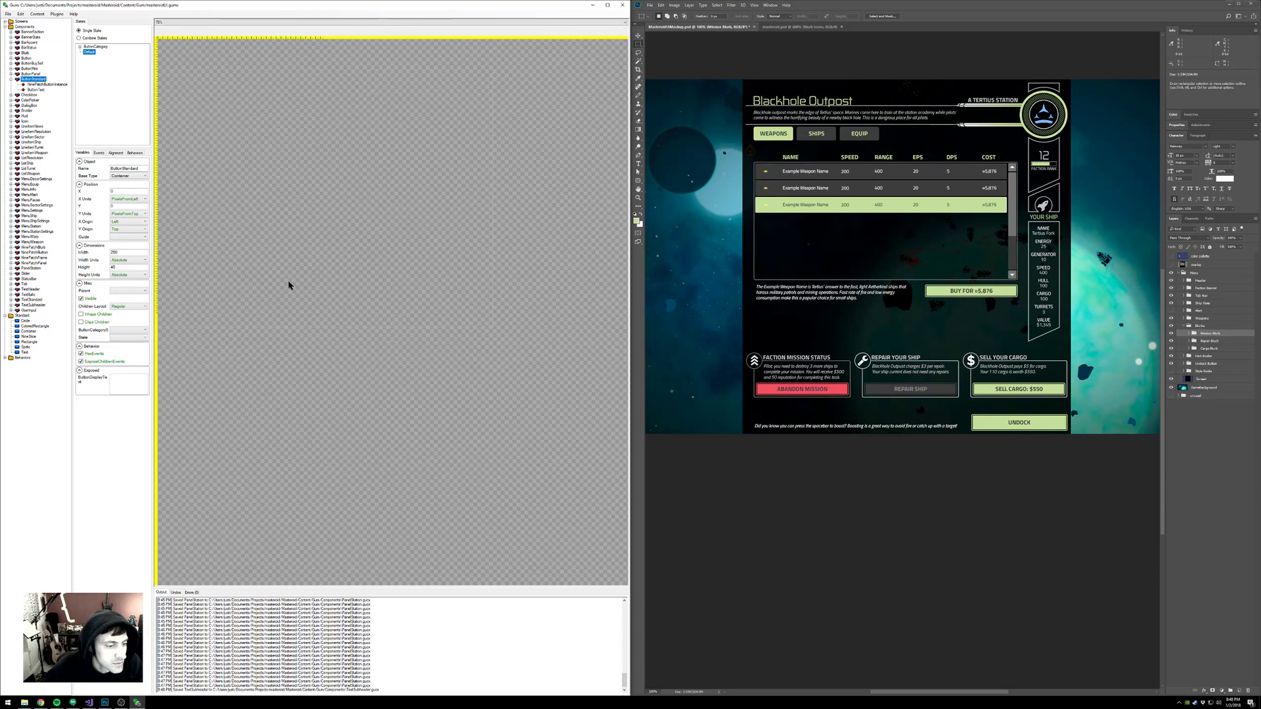
pyautogui.scroll(4, 268, 284)
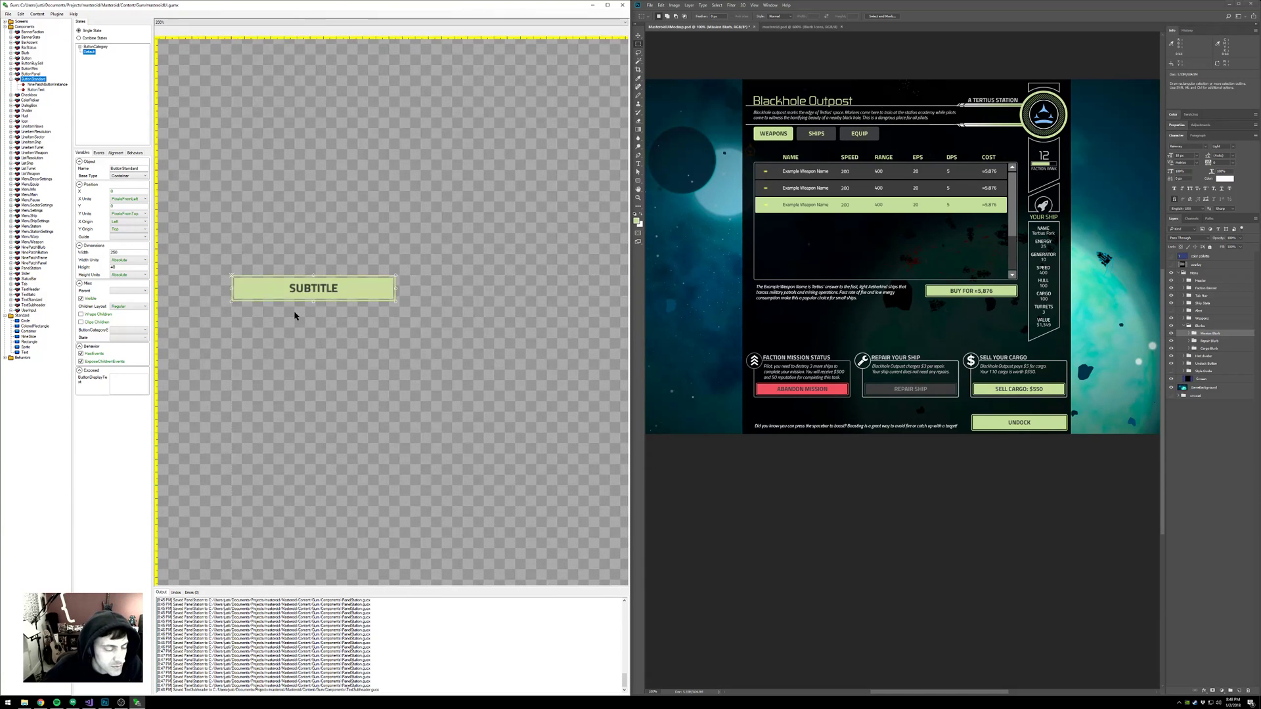
# - Make ButtonText's height relative to its container and set the height to 0
pyautogui.click(39, 90)
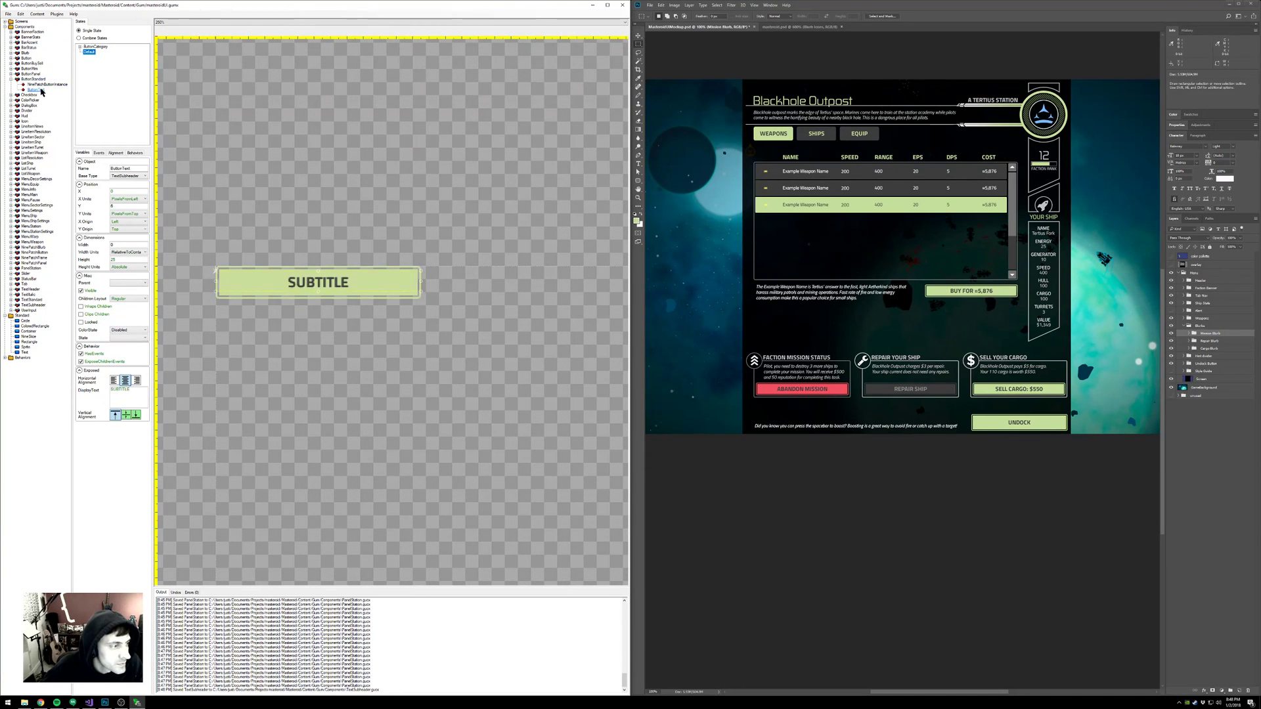
pyautogui.click(128, 255)
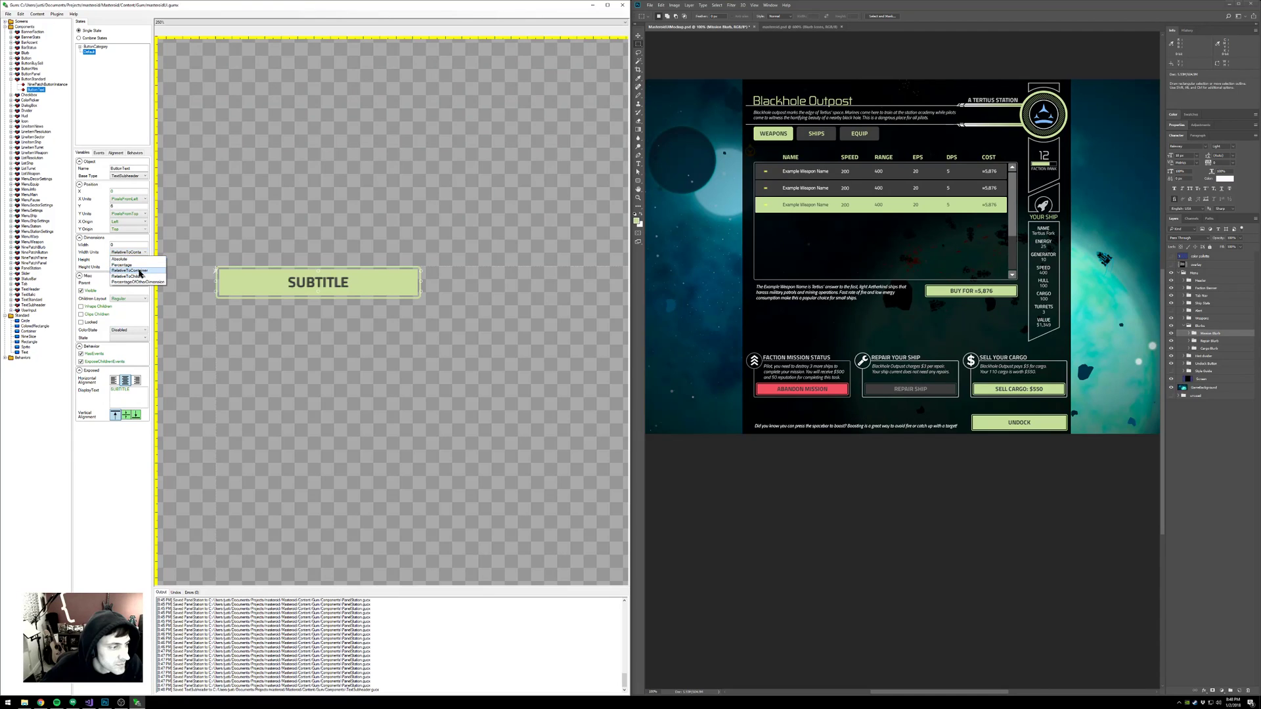
pyautogui.click(140, 270)
pyautogui.click(129, 268)
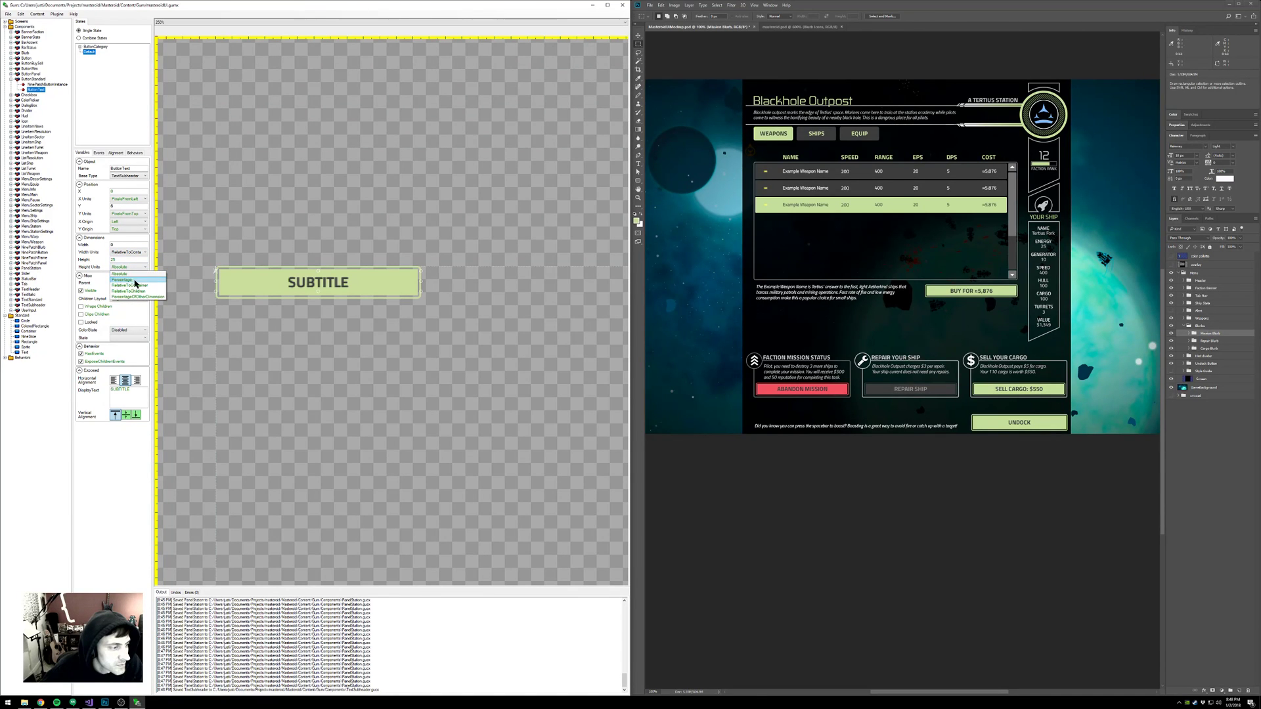
pyautogui.click(119, 262)
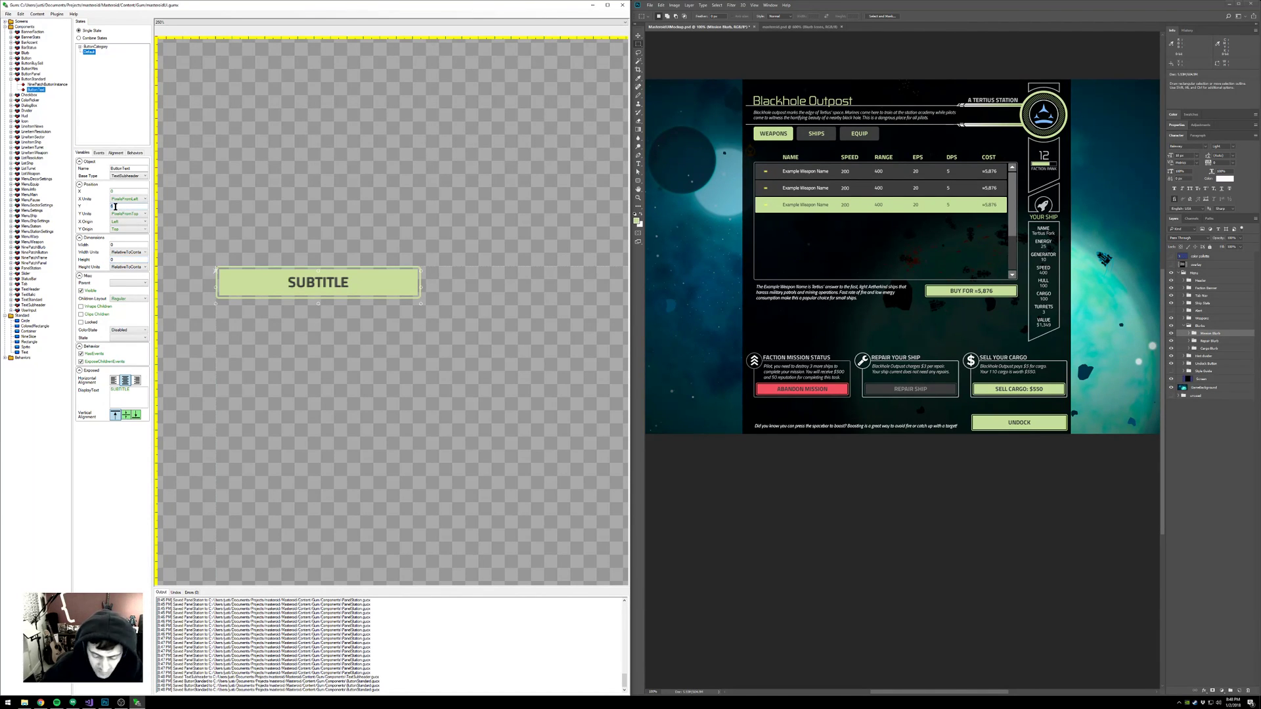
# - Reset ButtonText's Y position to its default and set its vertical alignment to center
pyautogui.rightClick(119, 208)
pyautogui.click(138, 212)
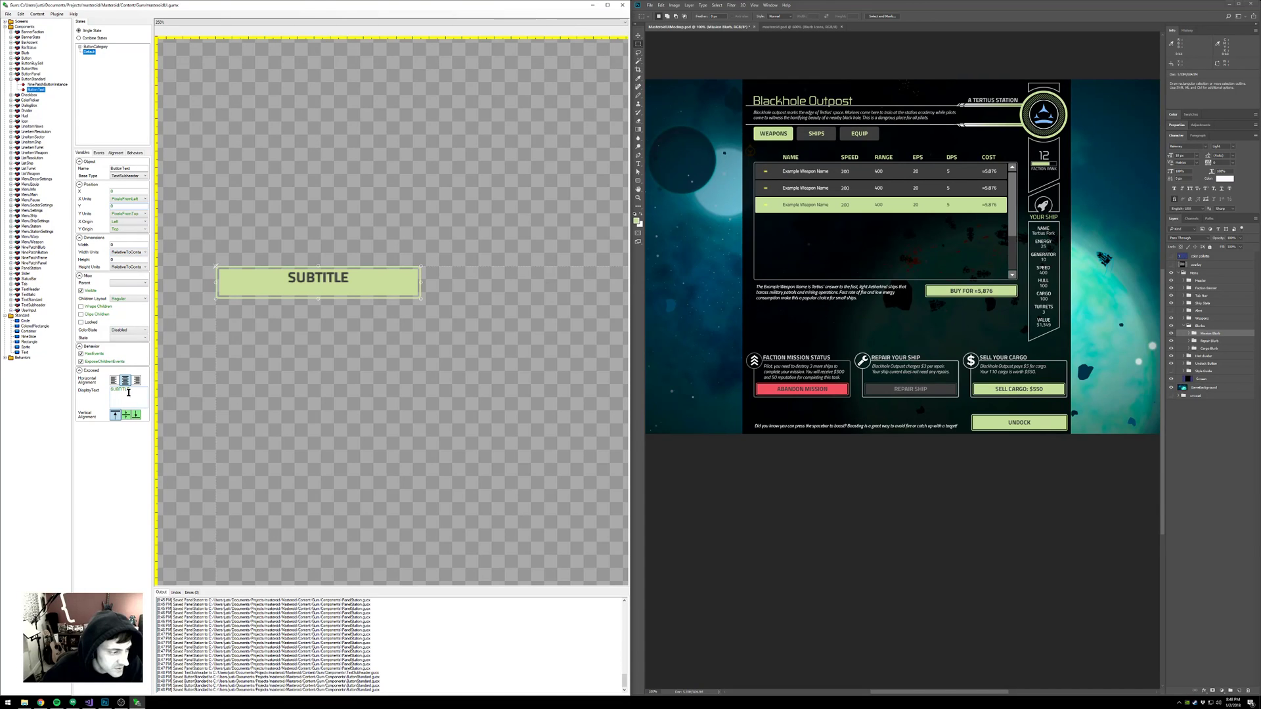
pyautogui.click(124, 415)
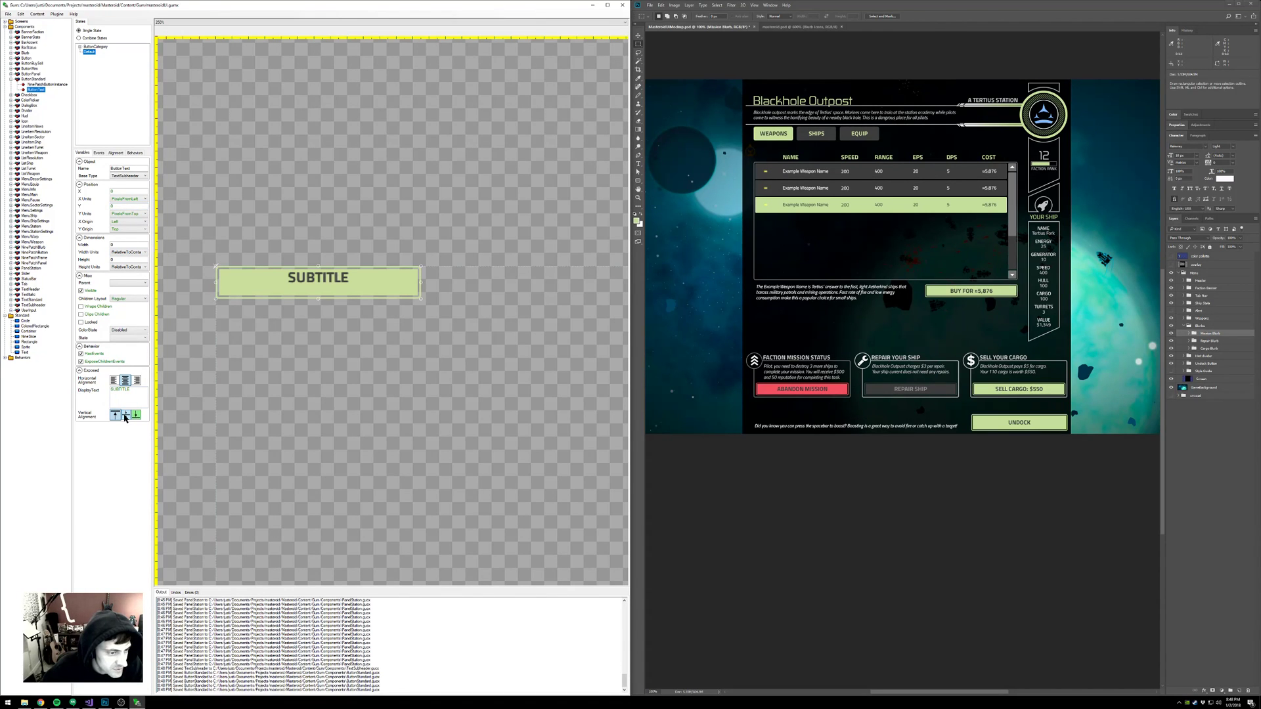
pyautogui.click(125, 416)
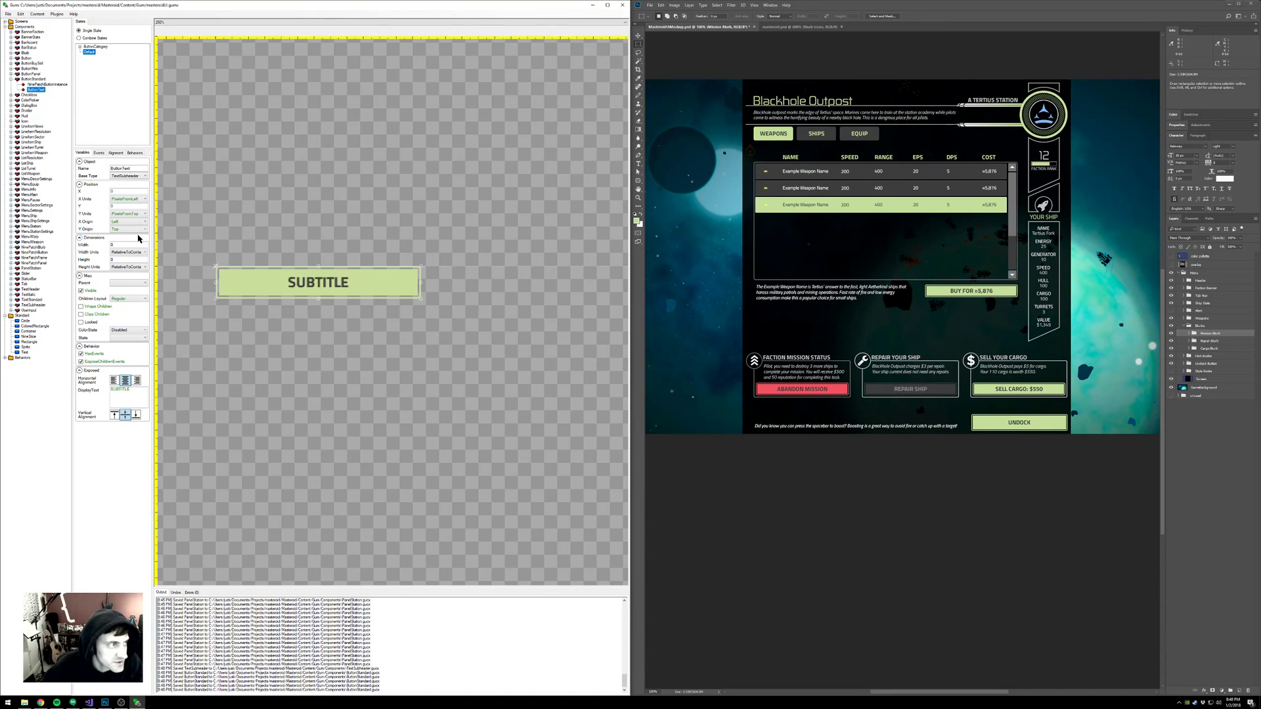
# - Open the PanelStation component and examine how the buttons look across the full station panel layout
pyautogui.click(30, 269)
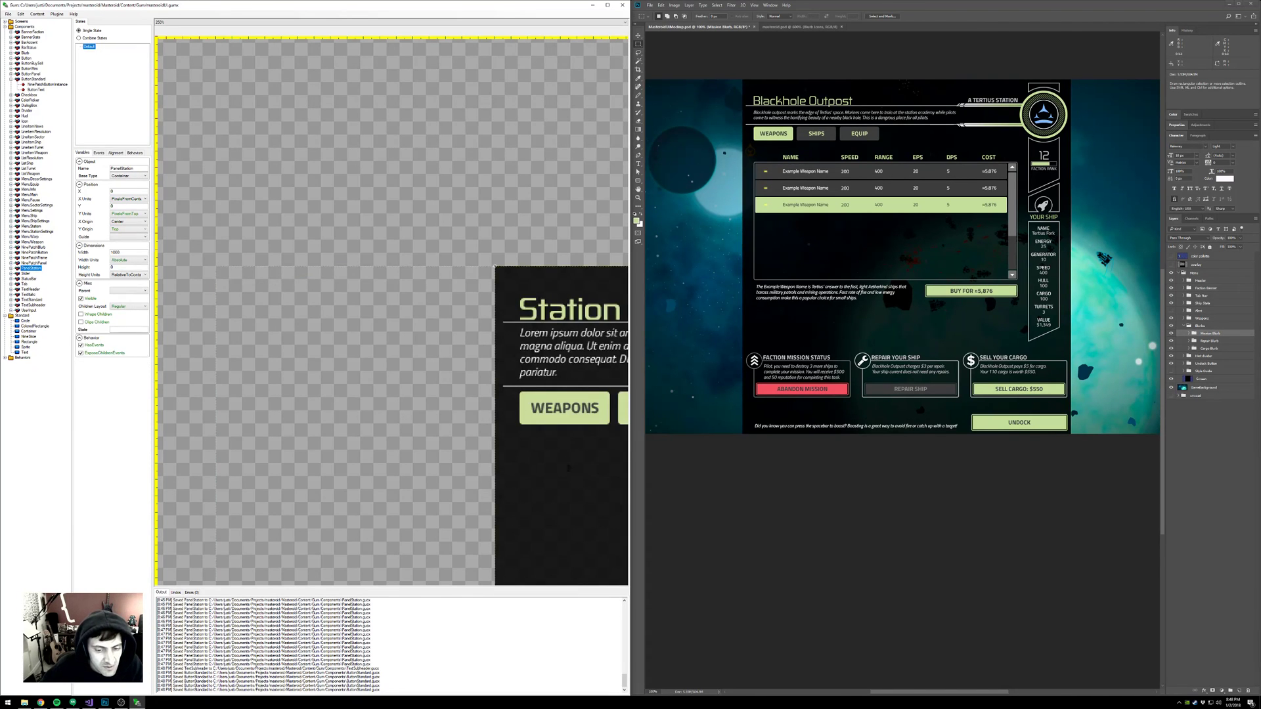
pyautogui.scroll(-5, 404, 420)
pyautogui.moveTo(468, 439); pyautogui.dragTo(331, 246)
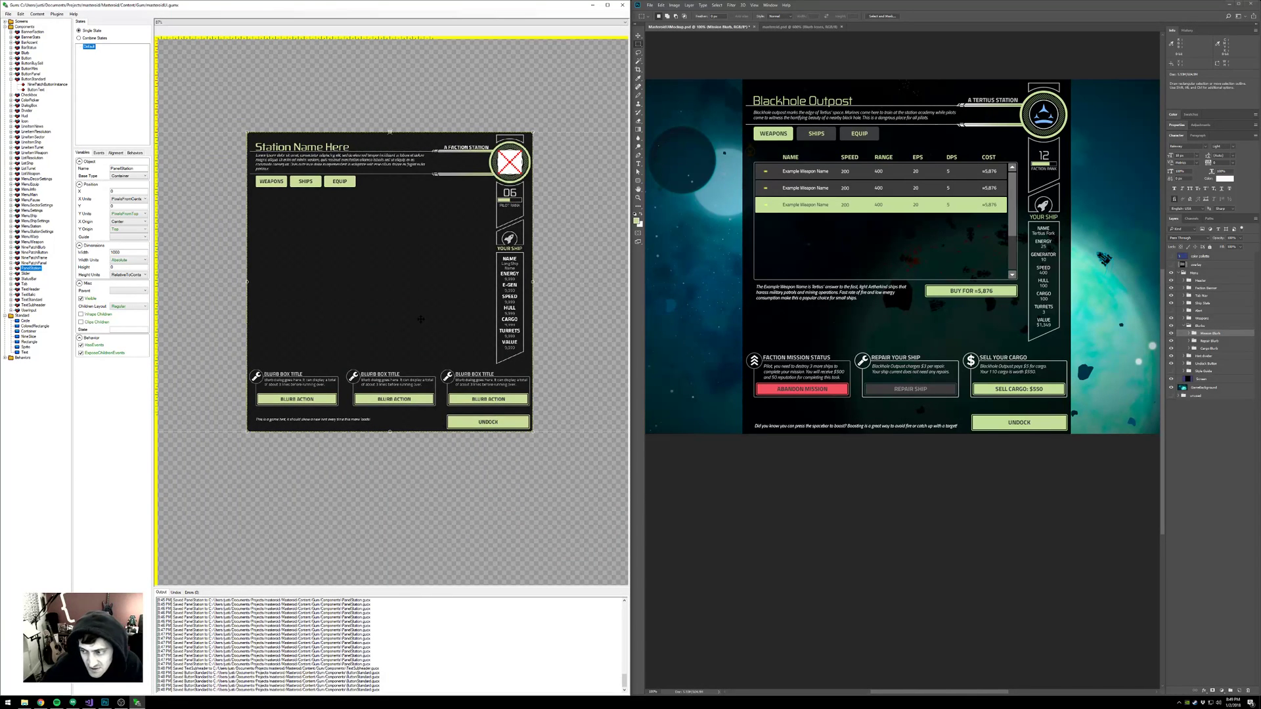
pyautogui.moveTo(389, 328); pyautogui.dragTo(416, 342)
pyautogui.scroll(1, 470, 499)
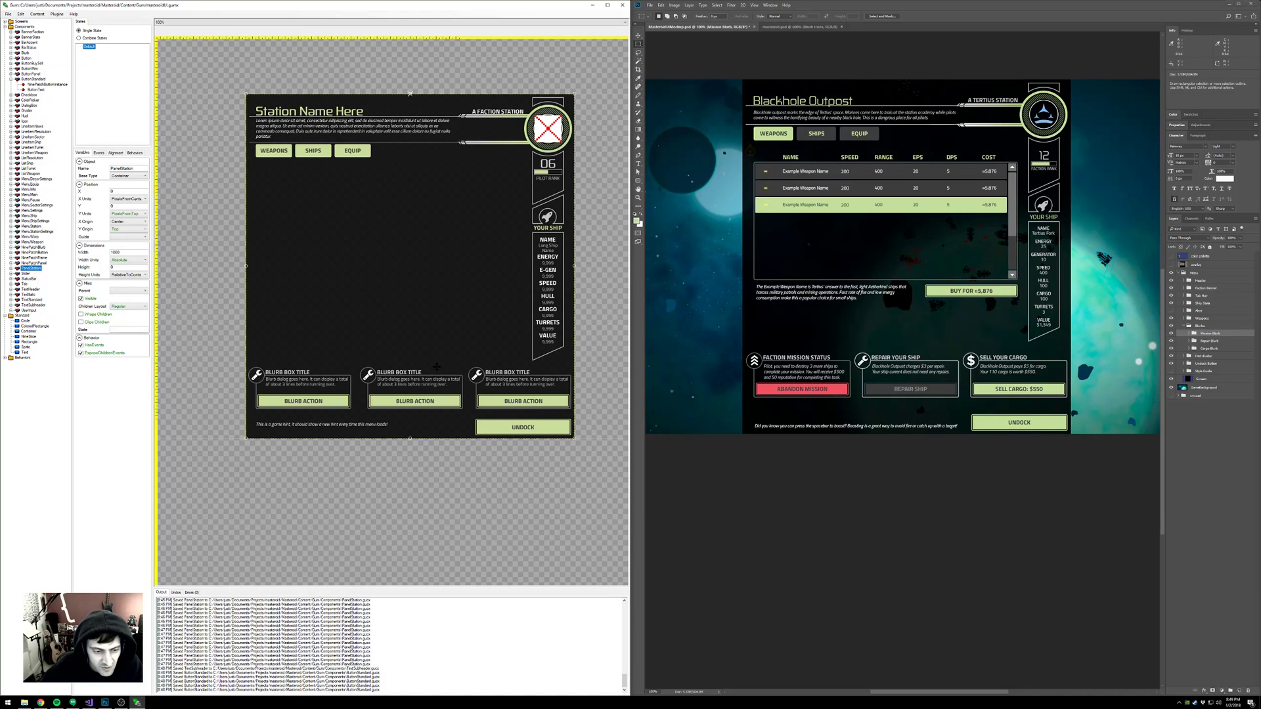
pyautogui.moveTo(438, 357); pyautogui.dragTo(439, 355)
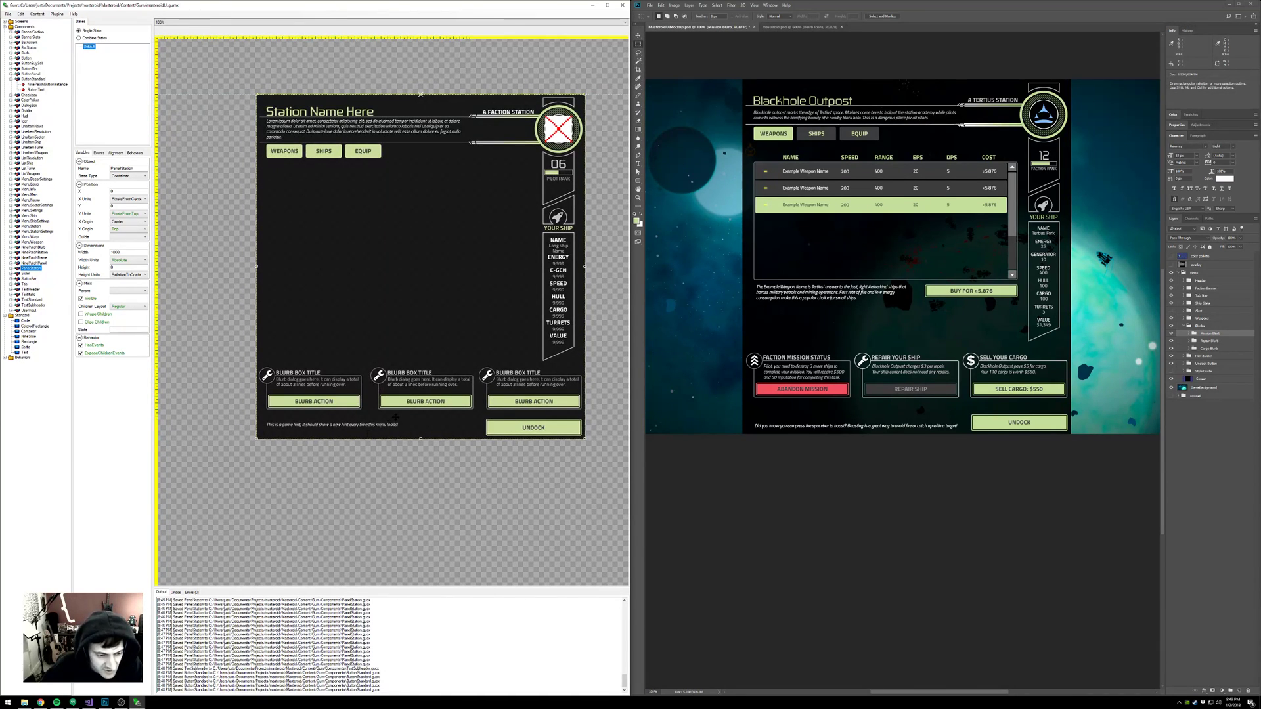
pyautogui.moveTo(395, 416); pyautogui.dragTo(392, 411)
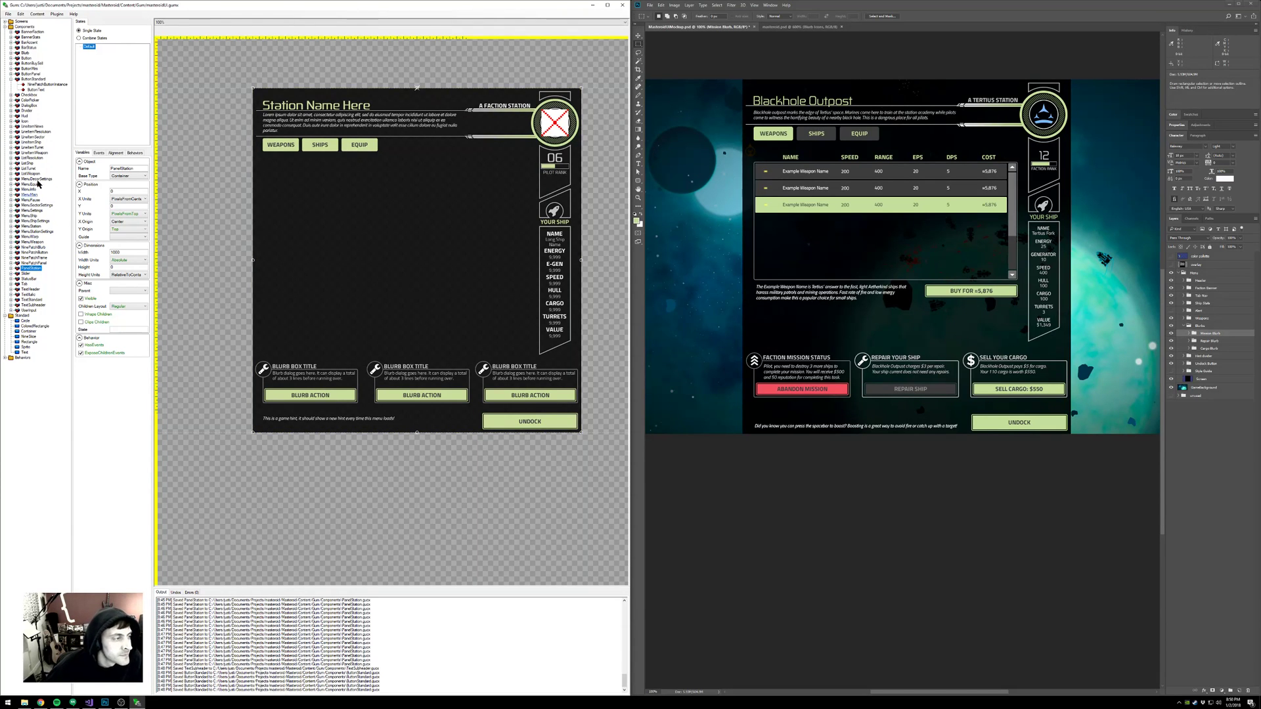
# - Open the Blurb component, expand its children and add a state category named Icon
pyautogui.click(11, 80)
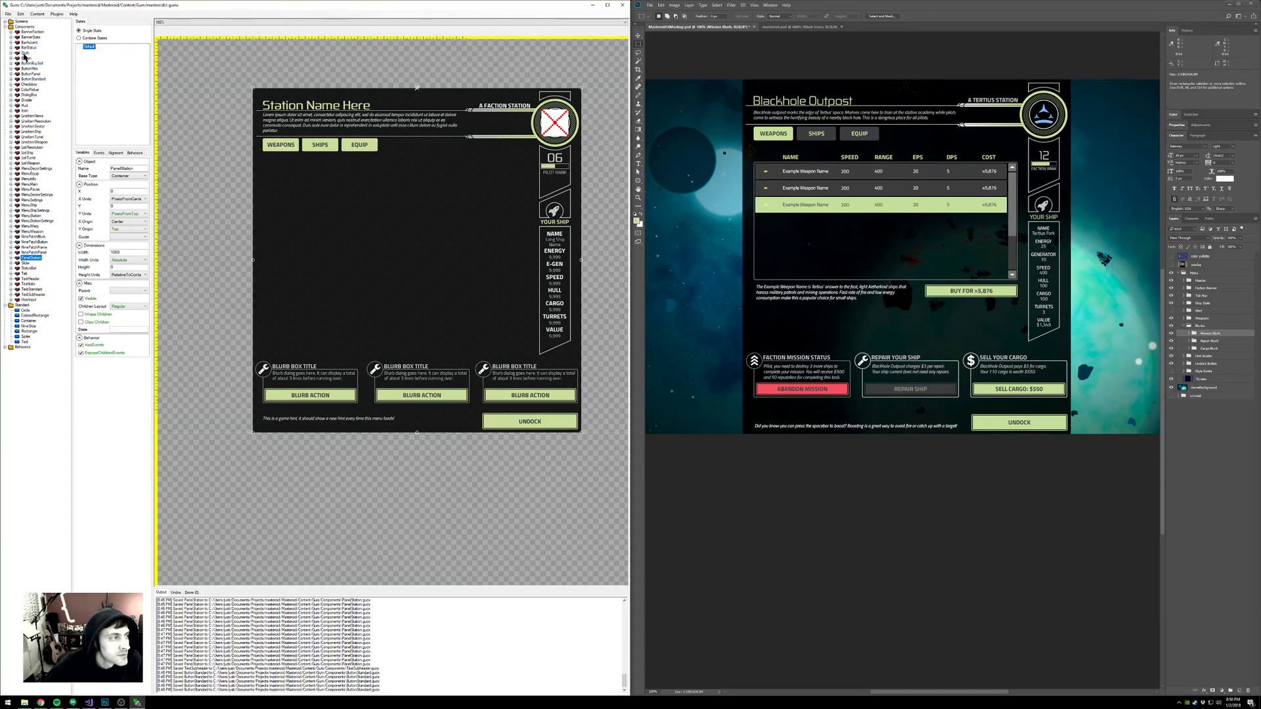
pyautogui.click(24, 52)
pyautogui.click(12, 52)
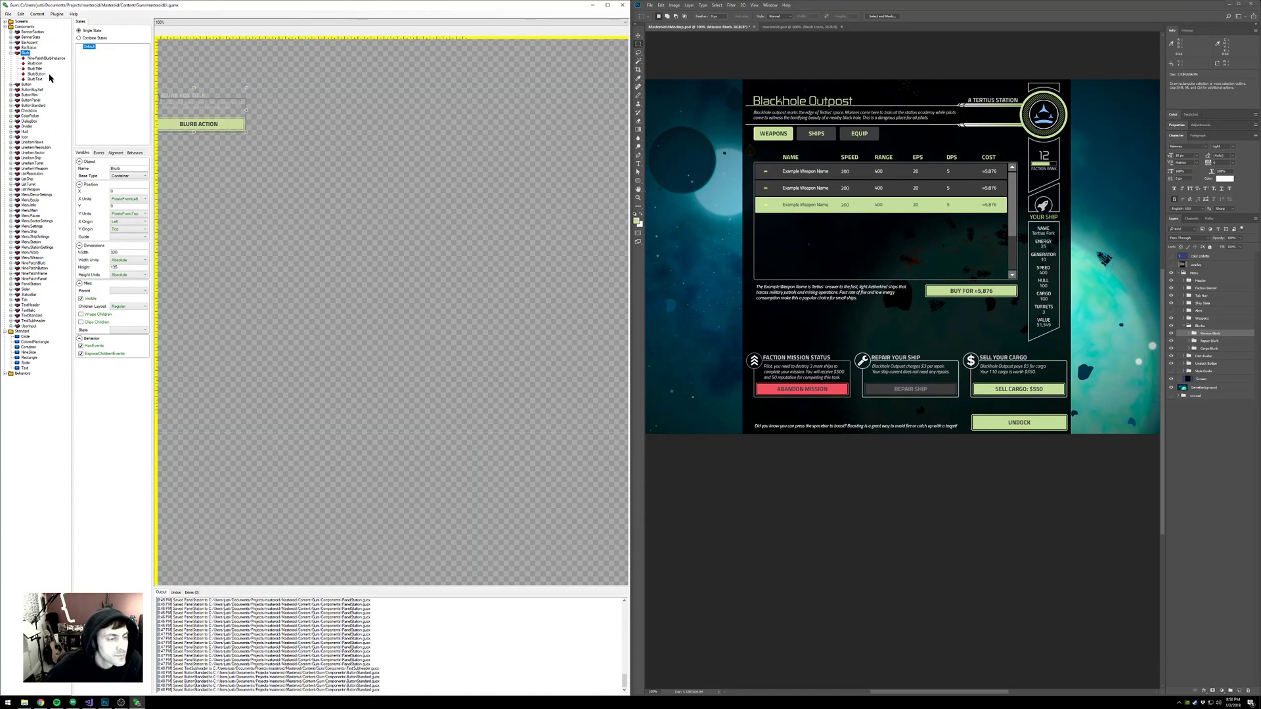
pyautogui.moveTo(267, 189); pyautogui.dragTo(445, 365)
pyautogui.scroll(1, 370, 333)
pyautogui.scroll(3, 408, 219)
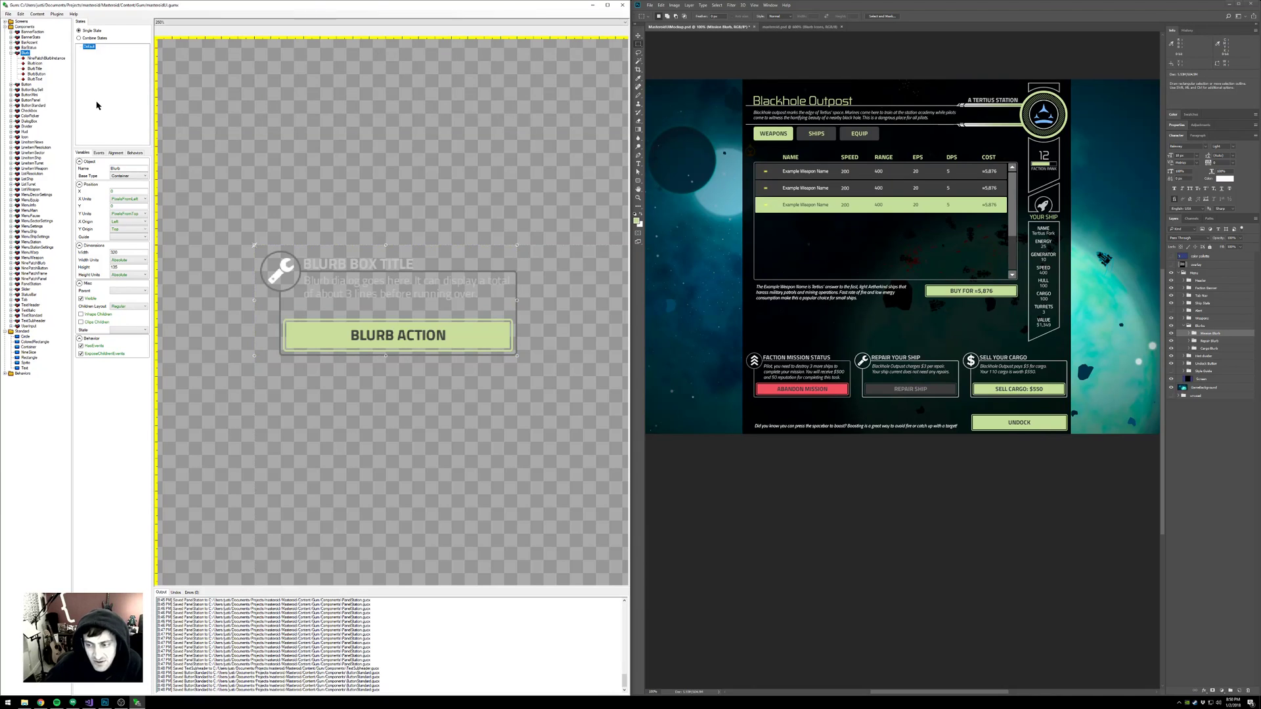
pyautogui.rightClick(97, 49)
pyautogui.click(117, 60)
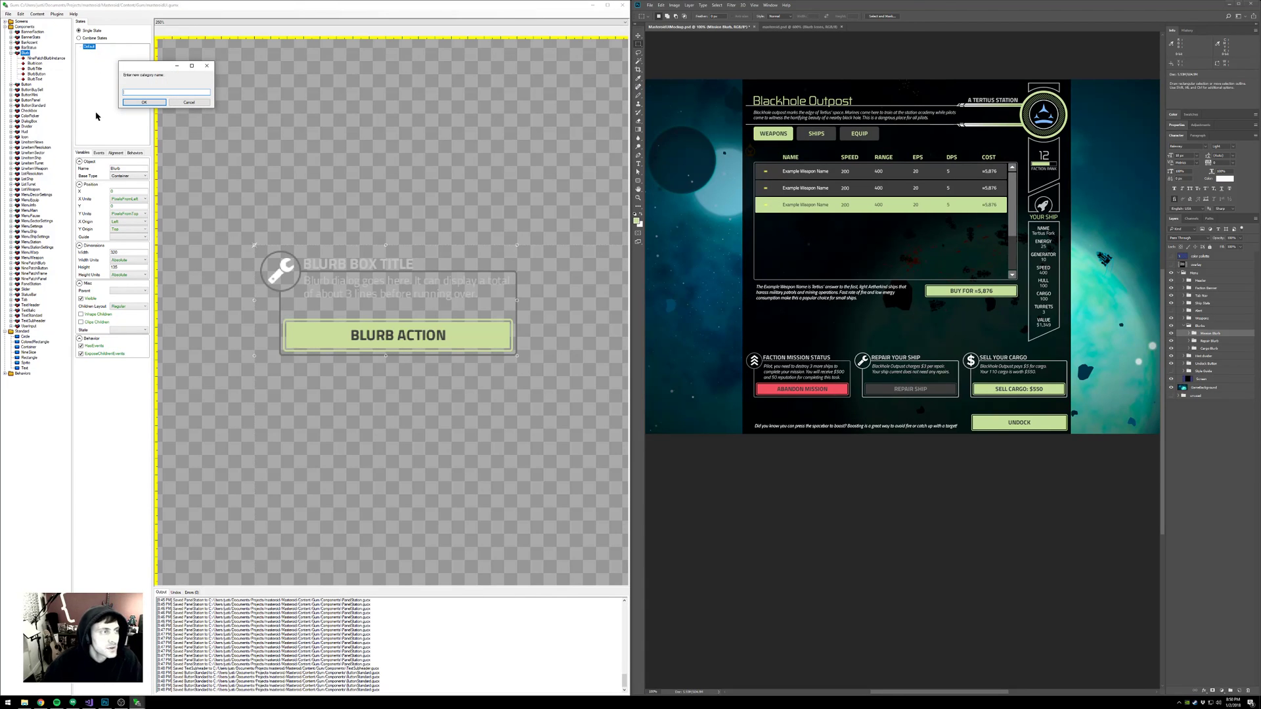
pyautogui.press('Return')
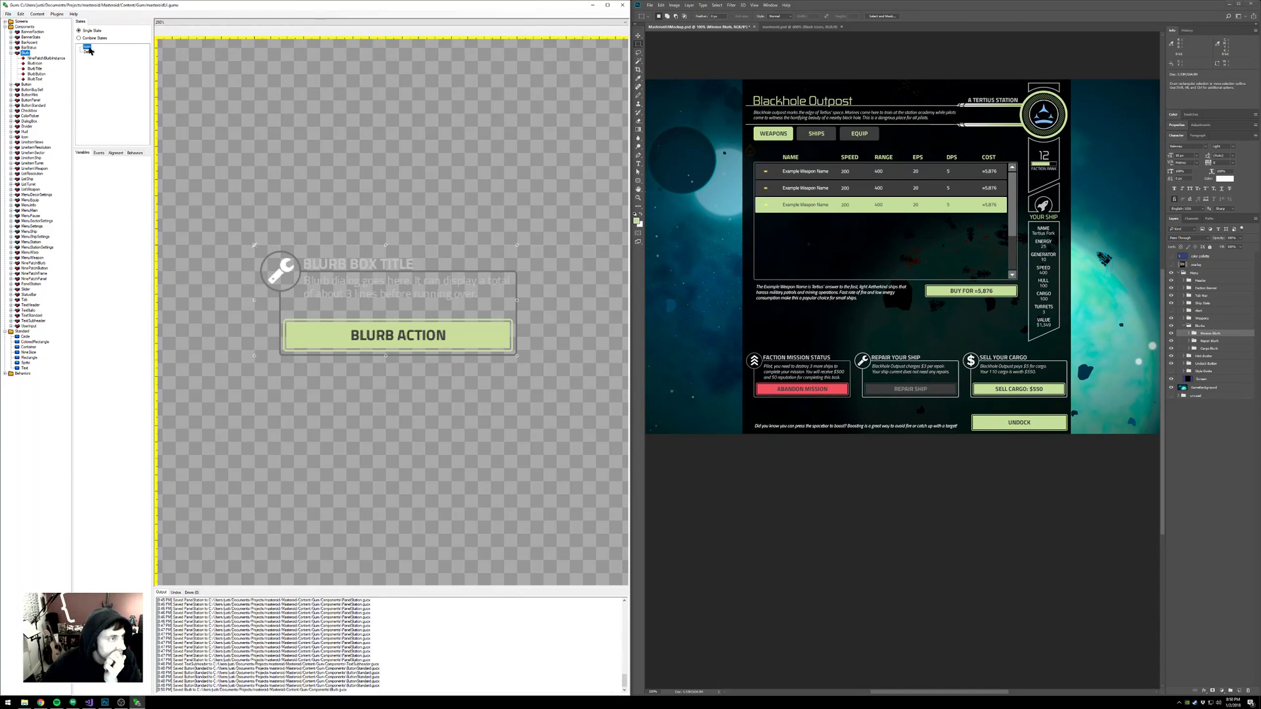
# - Add two states named Wrench and Chevron to the Blurb component's Icon category
pyautogui.rightClick(90, 48)
pyautogui.click(111, 52)
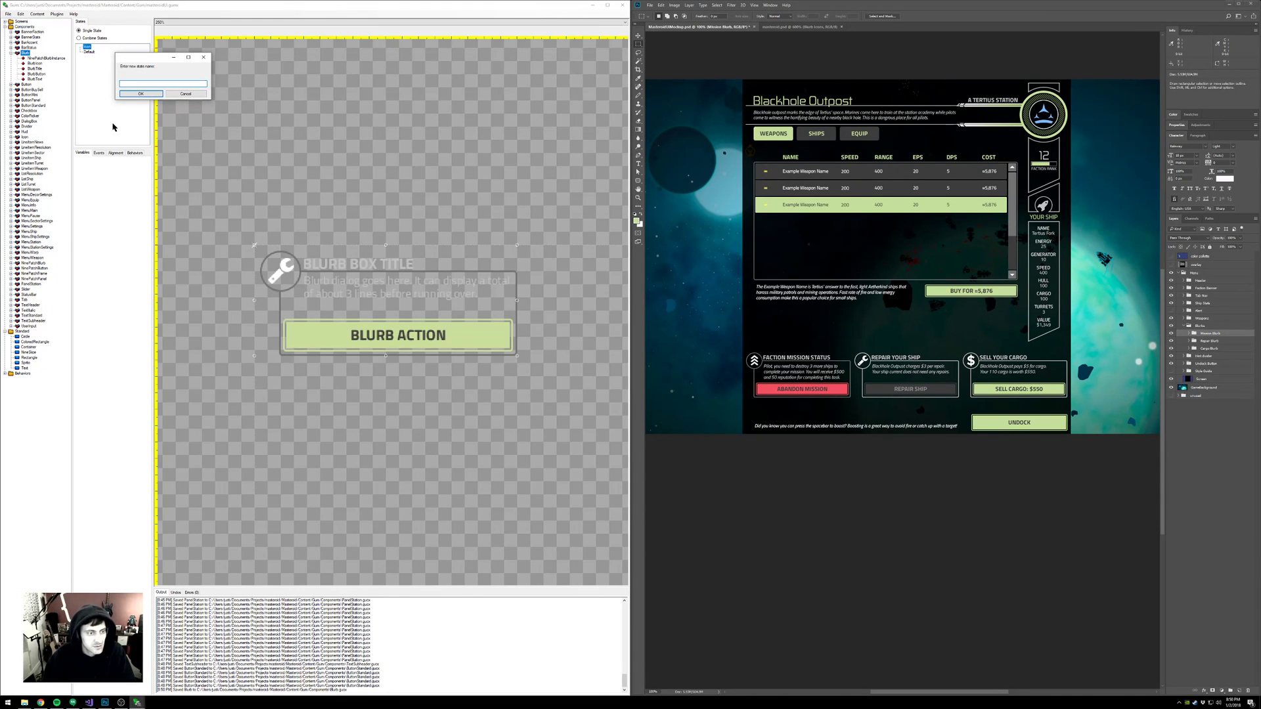
pyautogui.write('Wre')
pyautogui.press('Return')
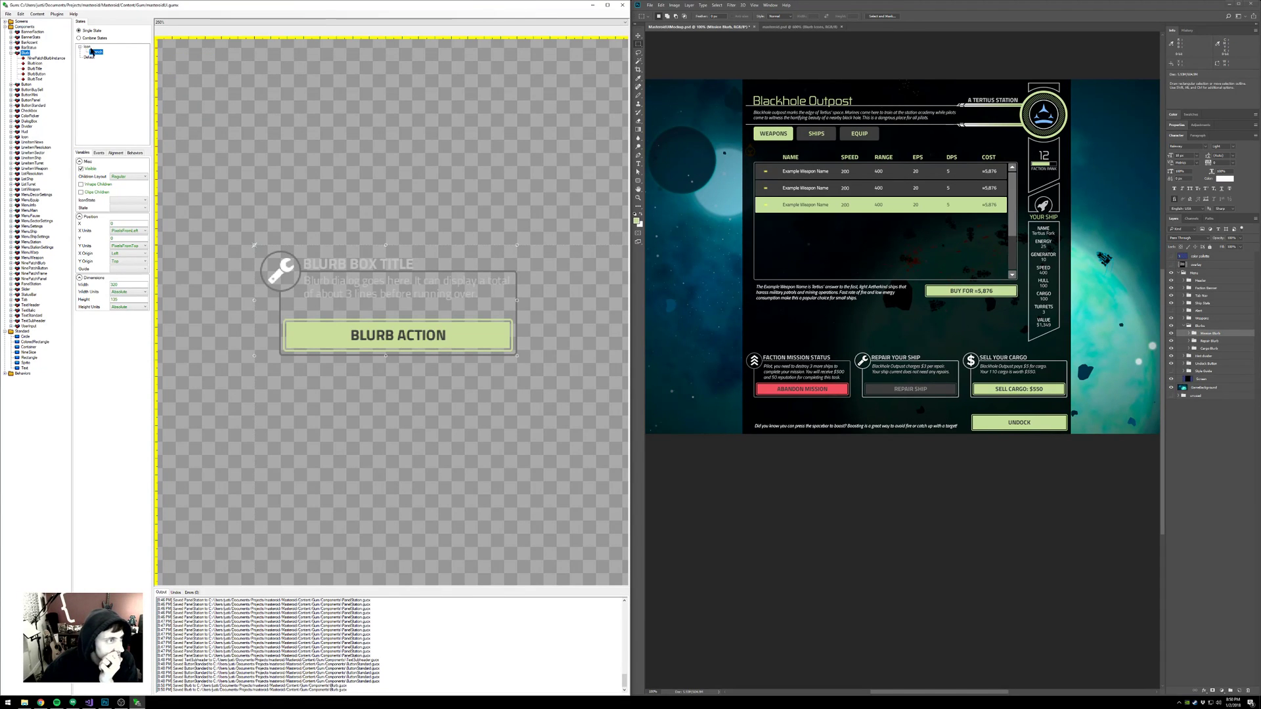
pyautogui.rightClick(87, 47)
pyautogui.click(102, 52)
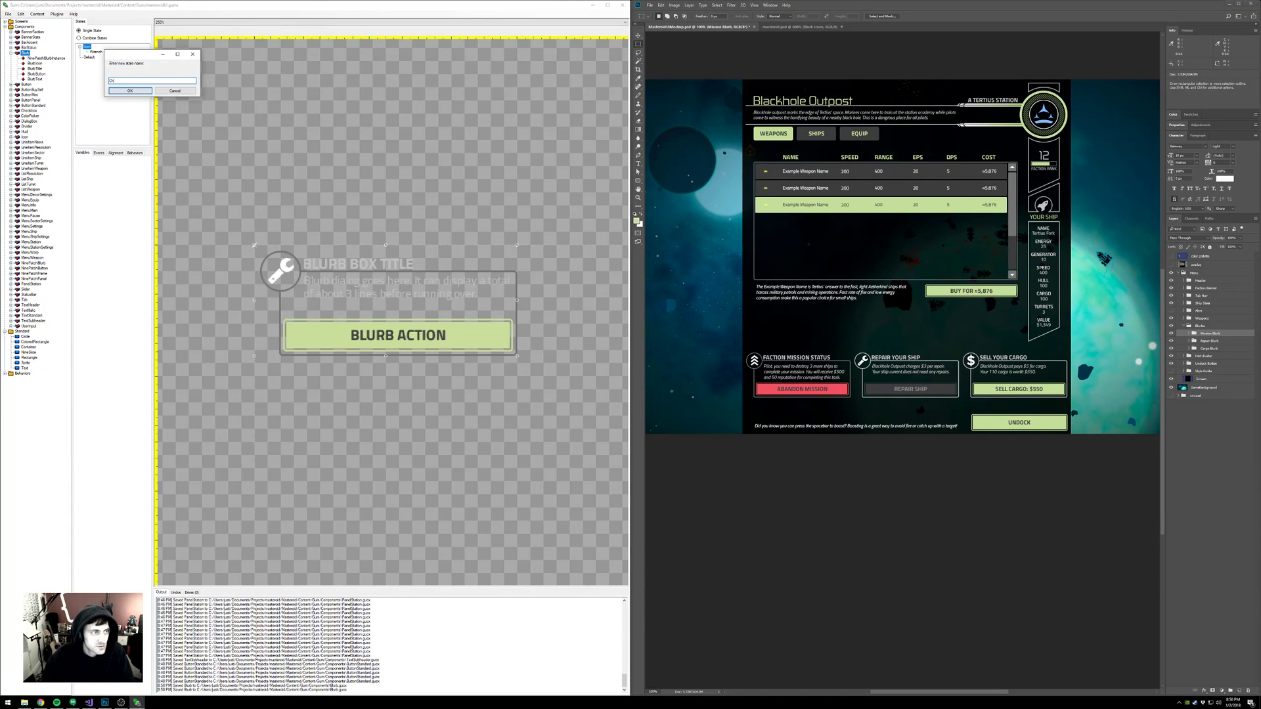
pyautogui.press('Return')
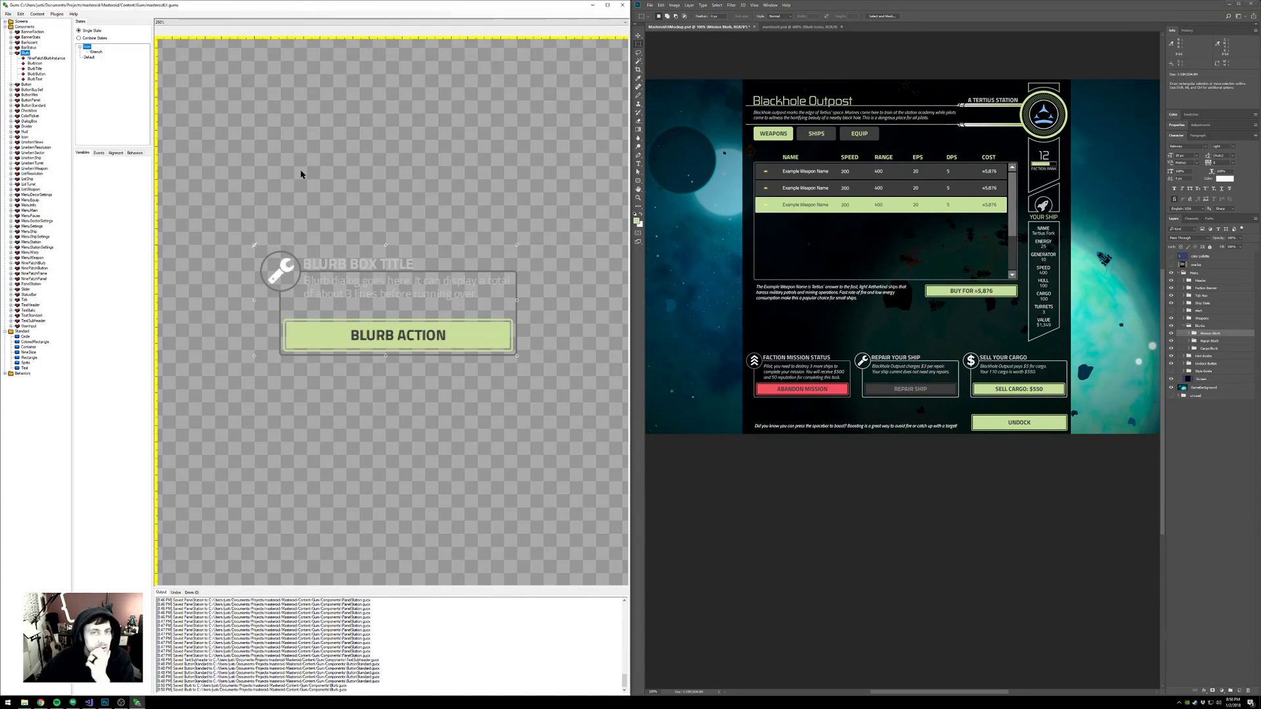
# - In the Chevron state, set BlurbIcon's Texture Left to 1280, using the icon sheet in Photoshop as reference
pyautogui.click(796, 26)
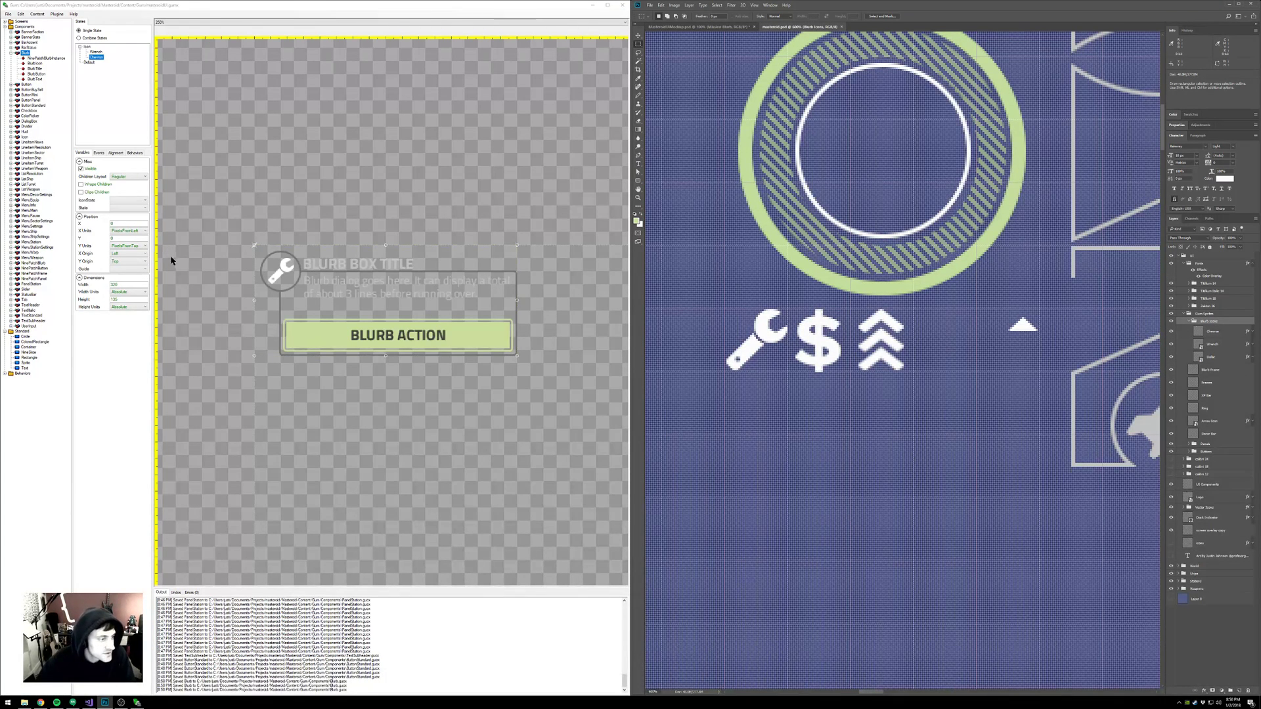
pyautogui.click(34, 63)
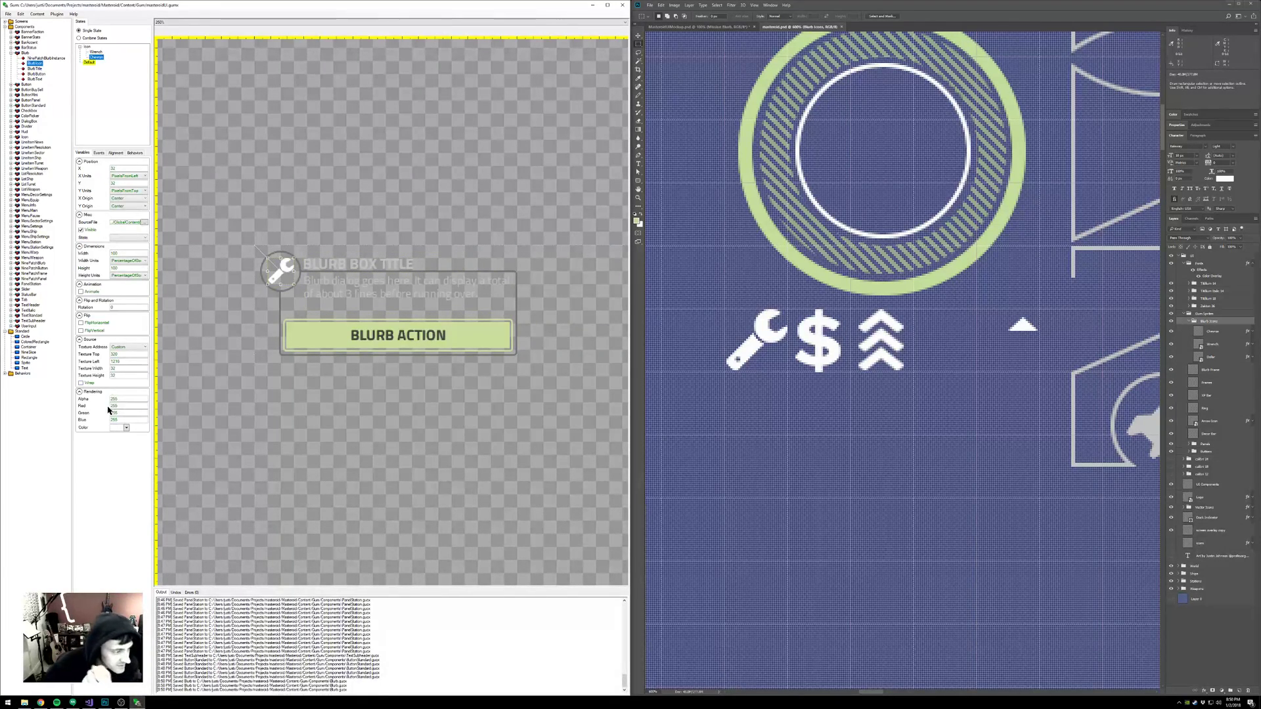
pyautogui.click(783, 320)
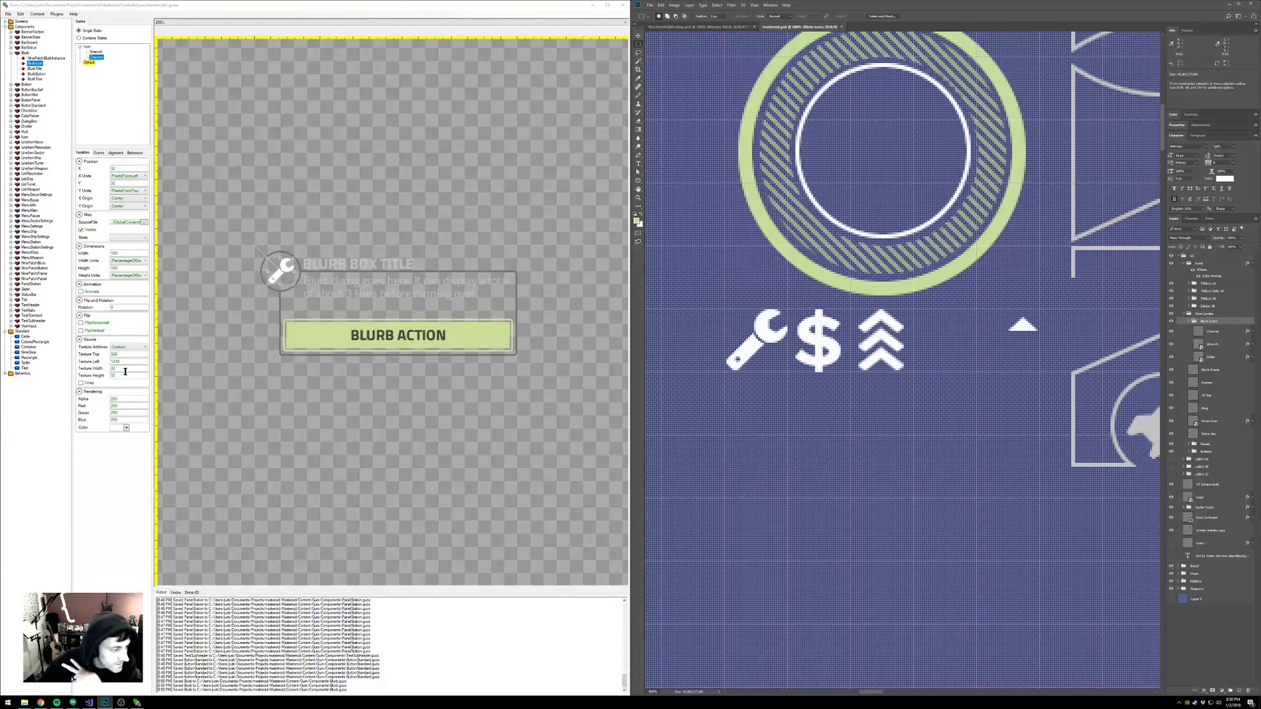
pyautogui.moveTo(124, 361); pyautogui.dragTo(103, 363)
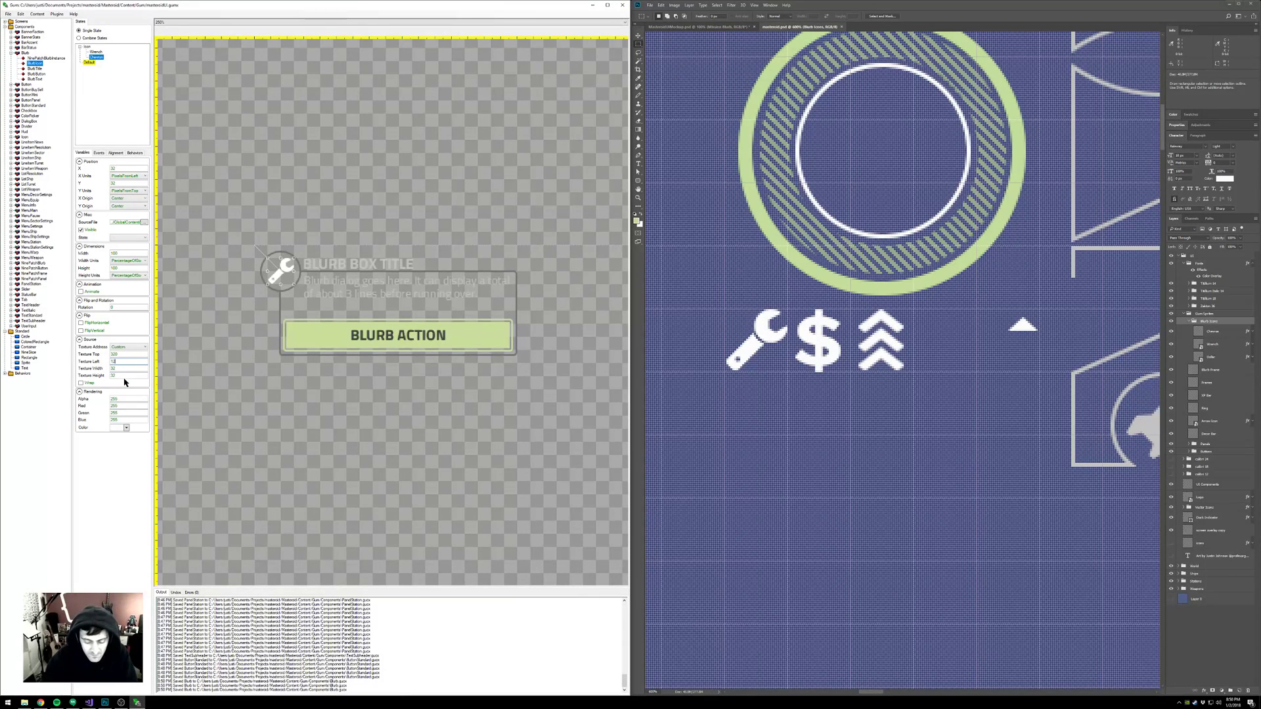
pyautogui.press('Return')
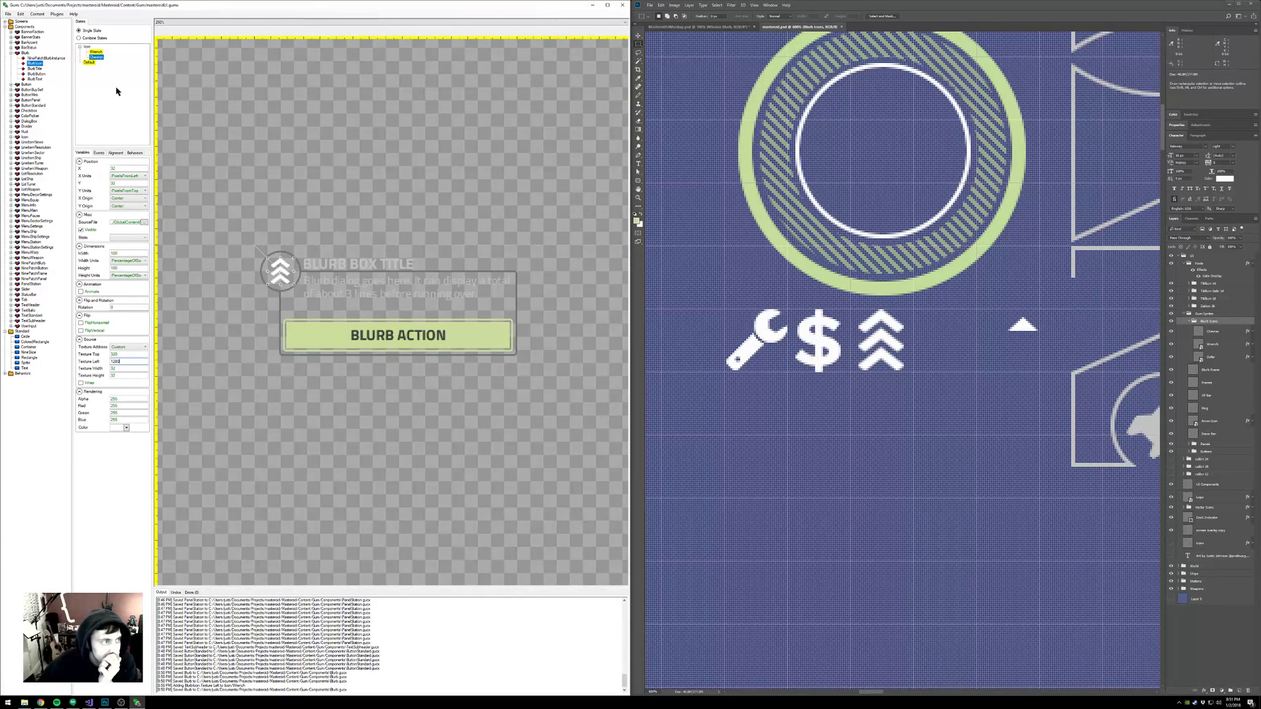
# - Add a third state named Dollar to the Blurb component's Icon category
pyautogui.click(103, 57)
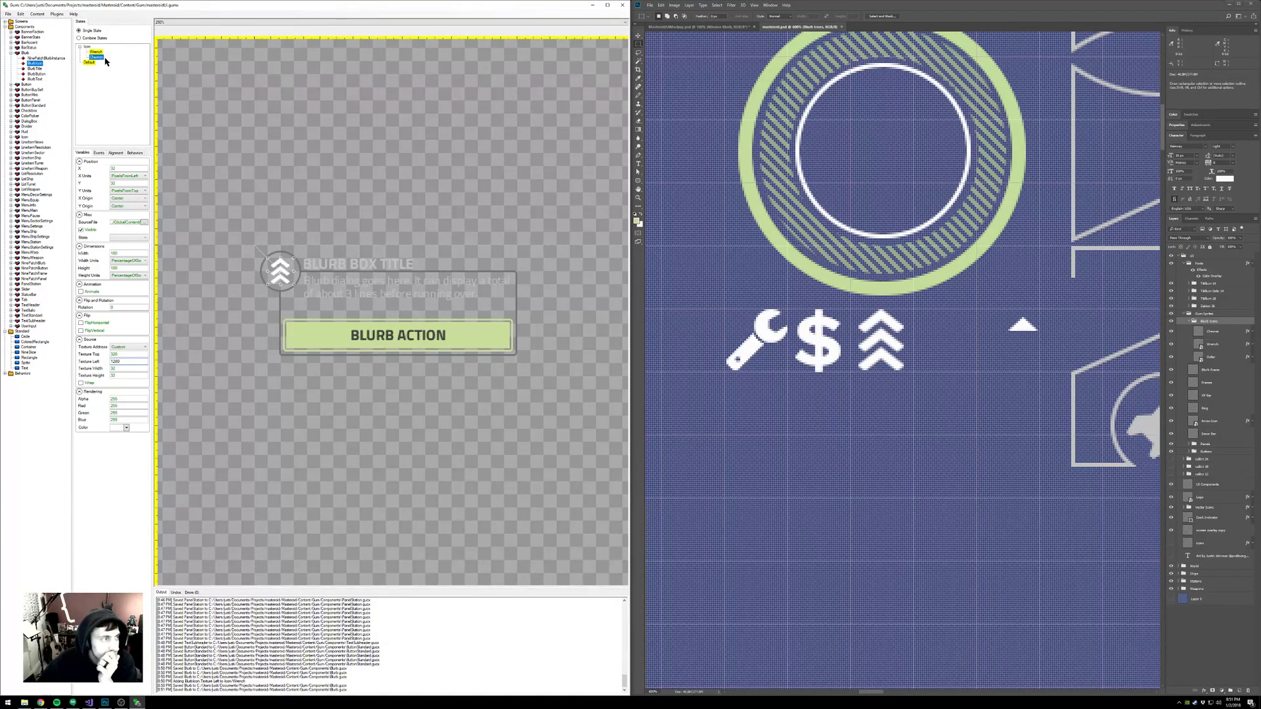
pyautogui.rightClick(104, 57)
pyautogui.click(121, 97)
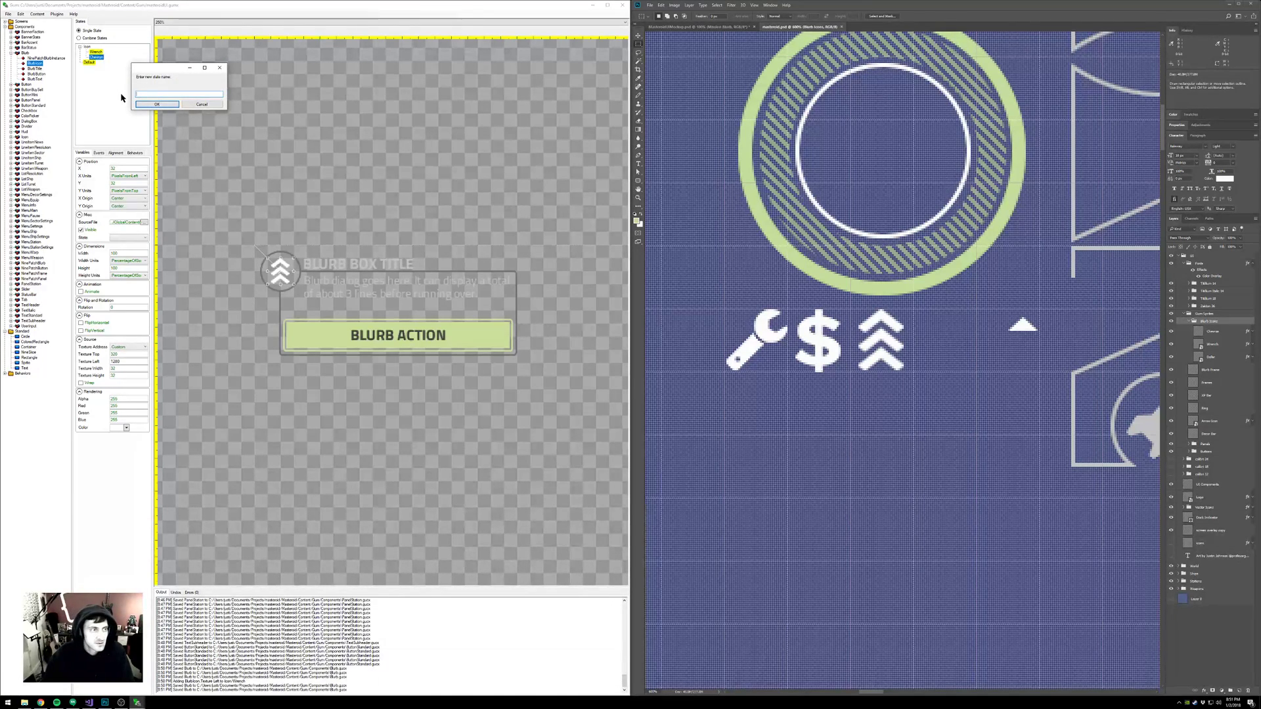
pyautogui.write('Doll')
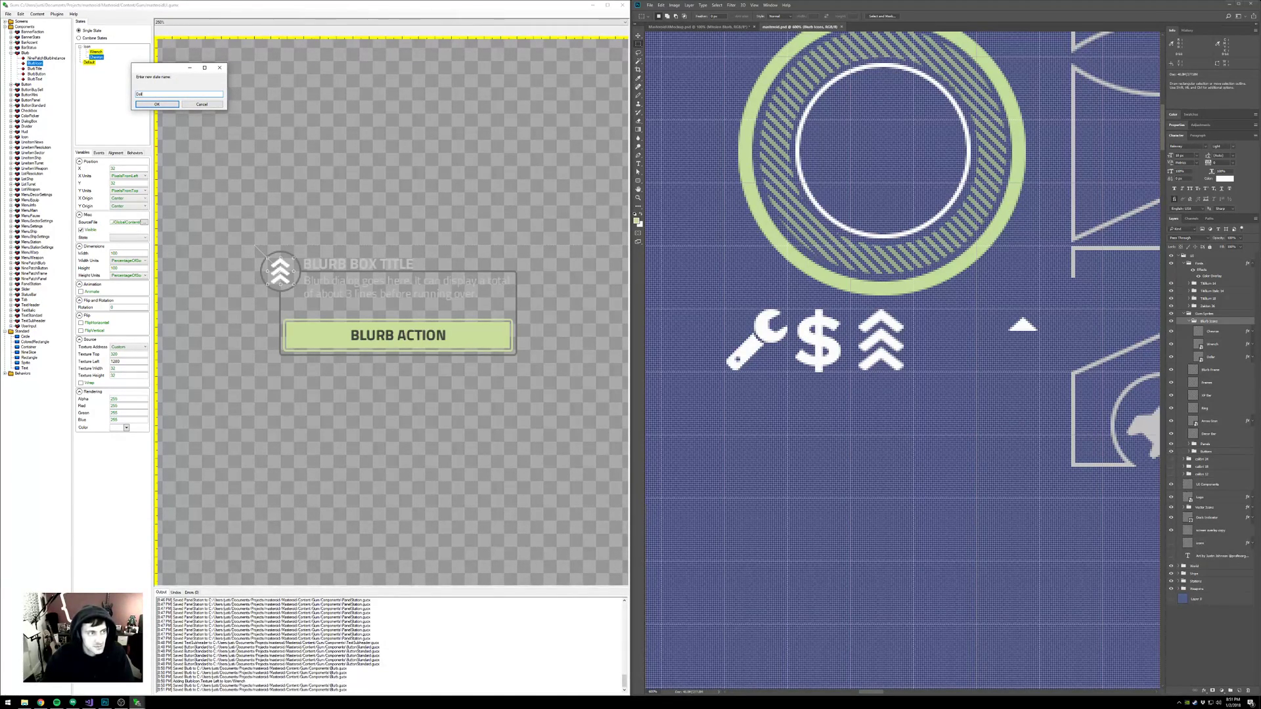
pyautogui.write('ar')
pyautogui.press('Return')
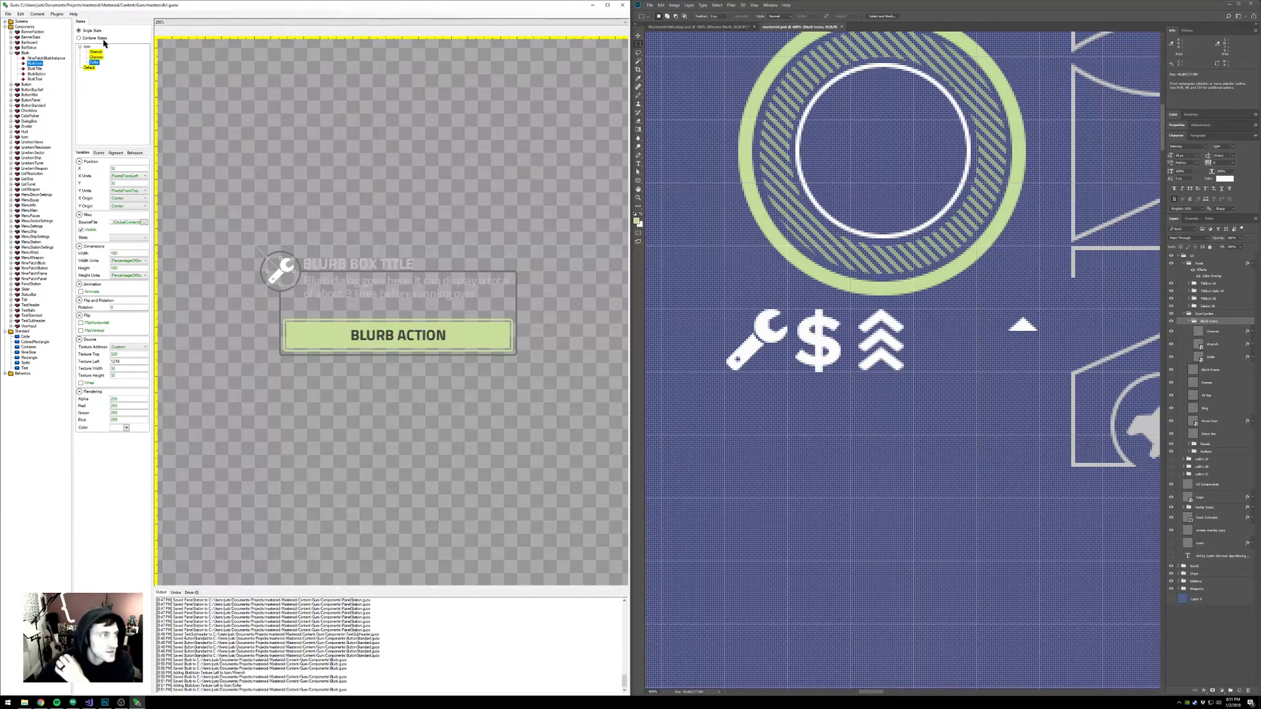
# - Rename the Icon category's Dollar state to Currency
pyautogui.rightClick(95, 63)
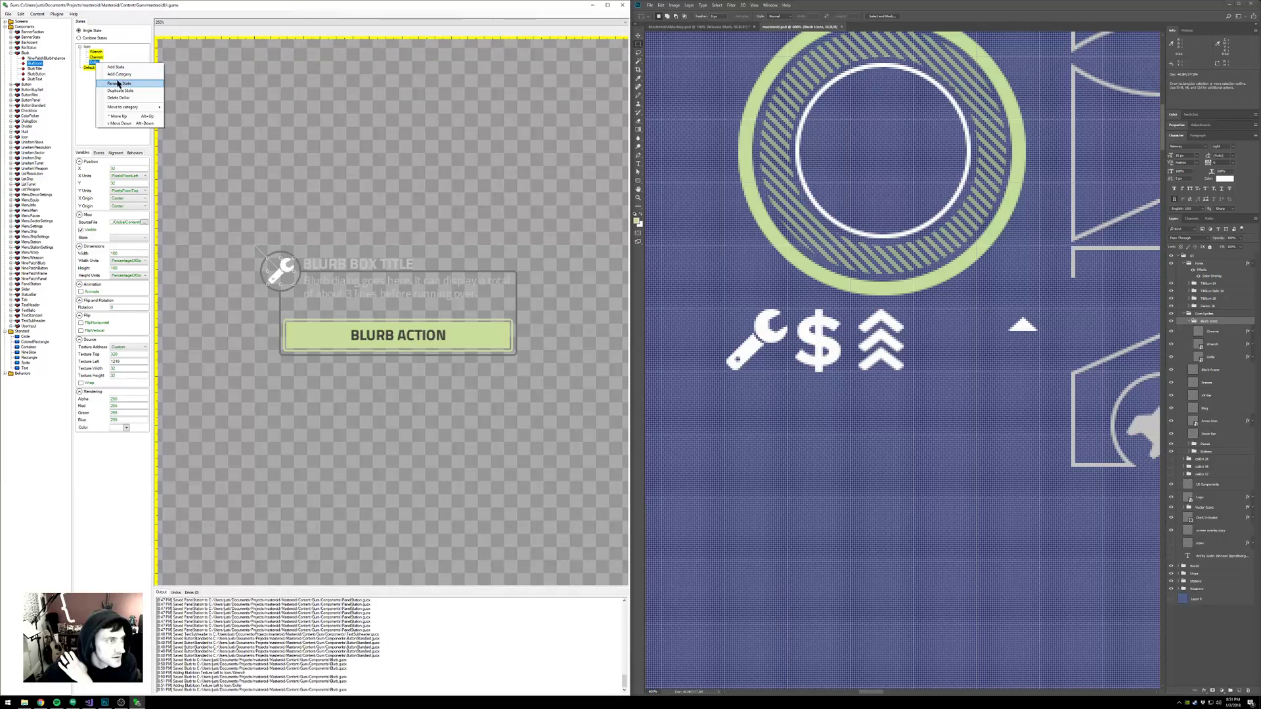
pyautogui.click(119, 83)
pyautogui.write('Currency')
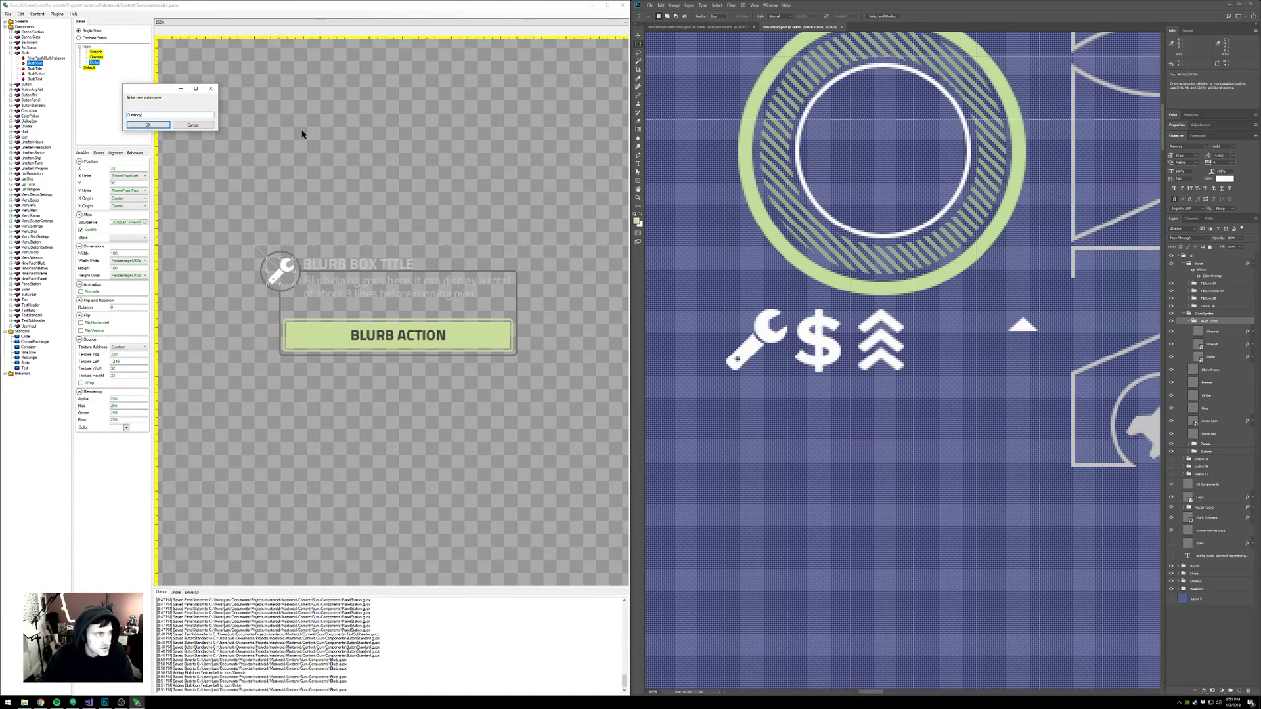
pyautogui.press('Return')
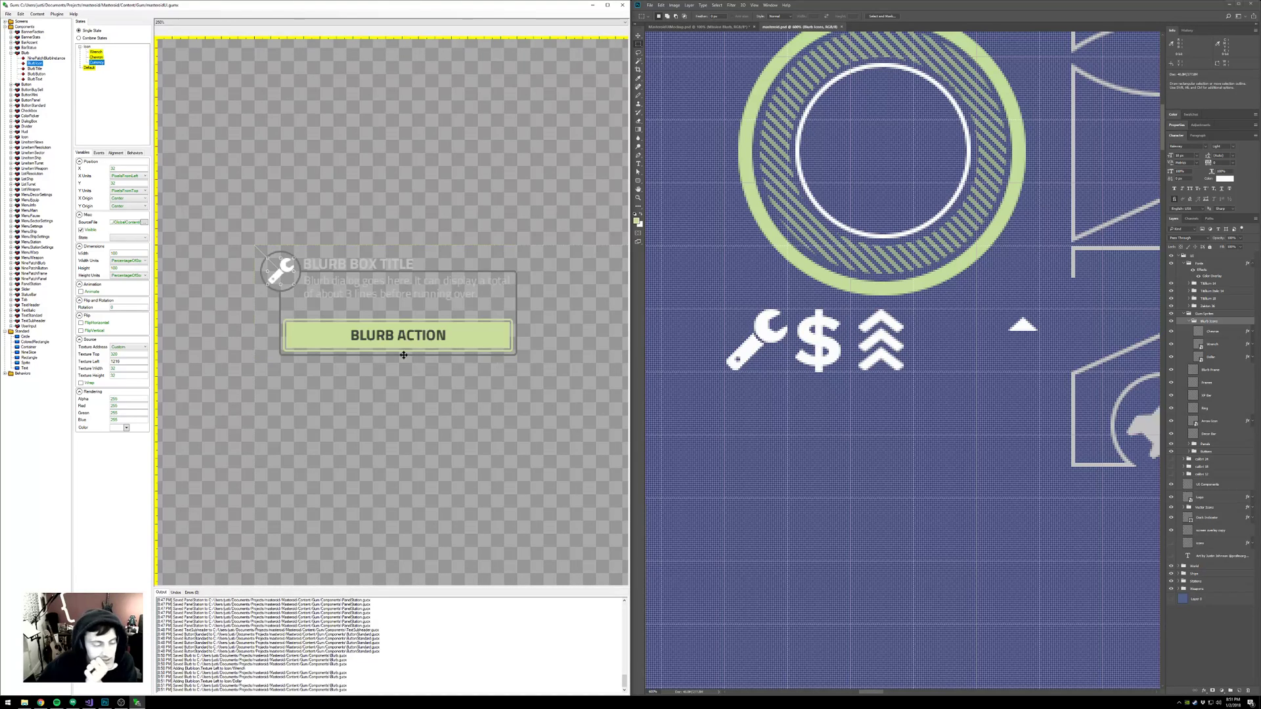
# - Examine the currency symbols in the cost column, the buy button and the cargo blurb of the Photoshop station mockup
pyautogui.moveTo(287, 213); pyautogui.dragTo(341, 250)
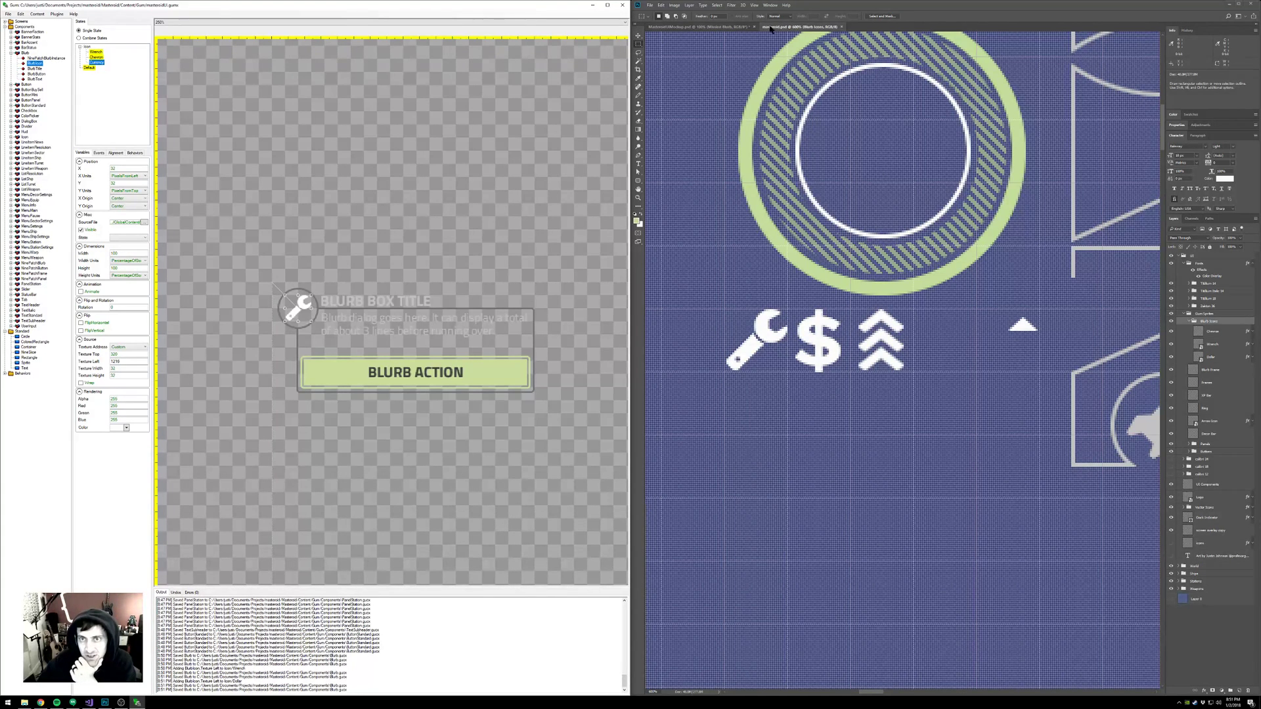
pyautogui.click(699, 27)
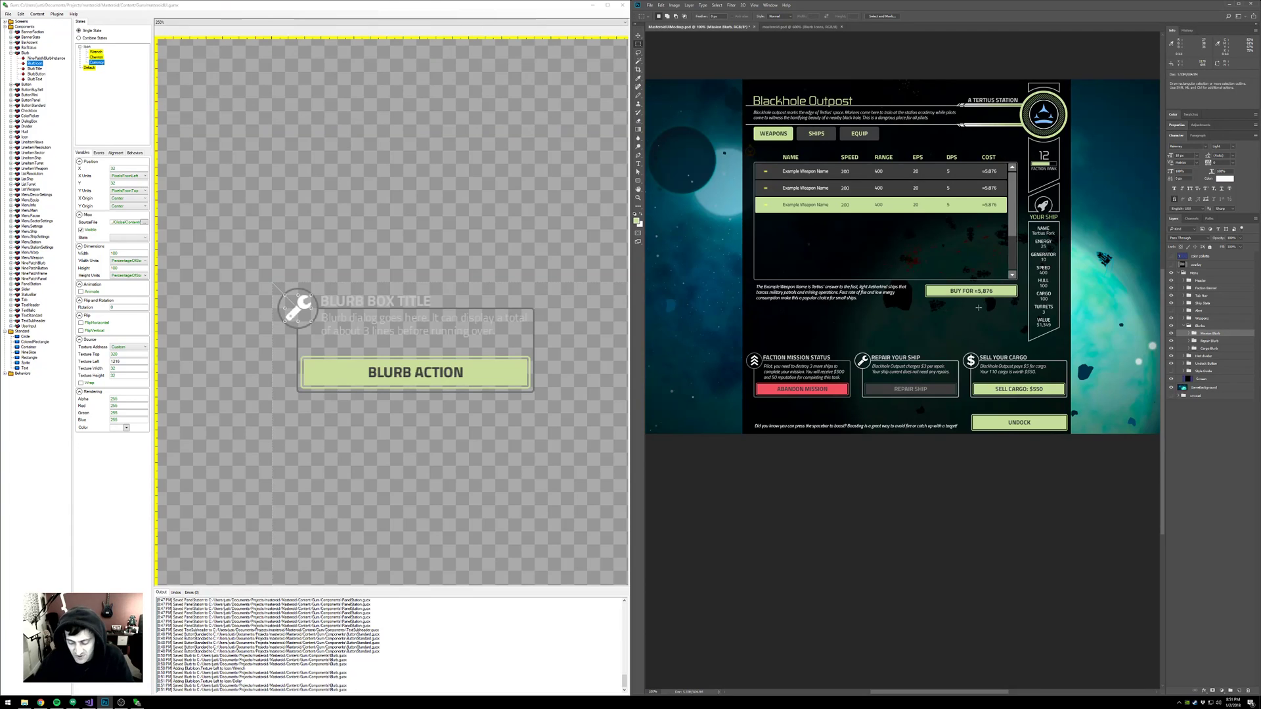
pyautogui.hotkey('ctrl', '+')
pyautogui.hotkey('ctrl', '+')
pyautogui.moveTo(1039, 235); pyautogui.dragTo(765, 391)
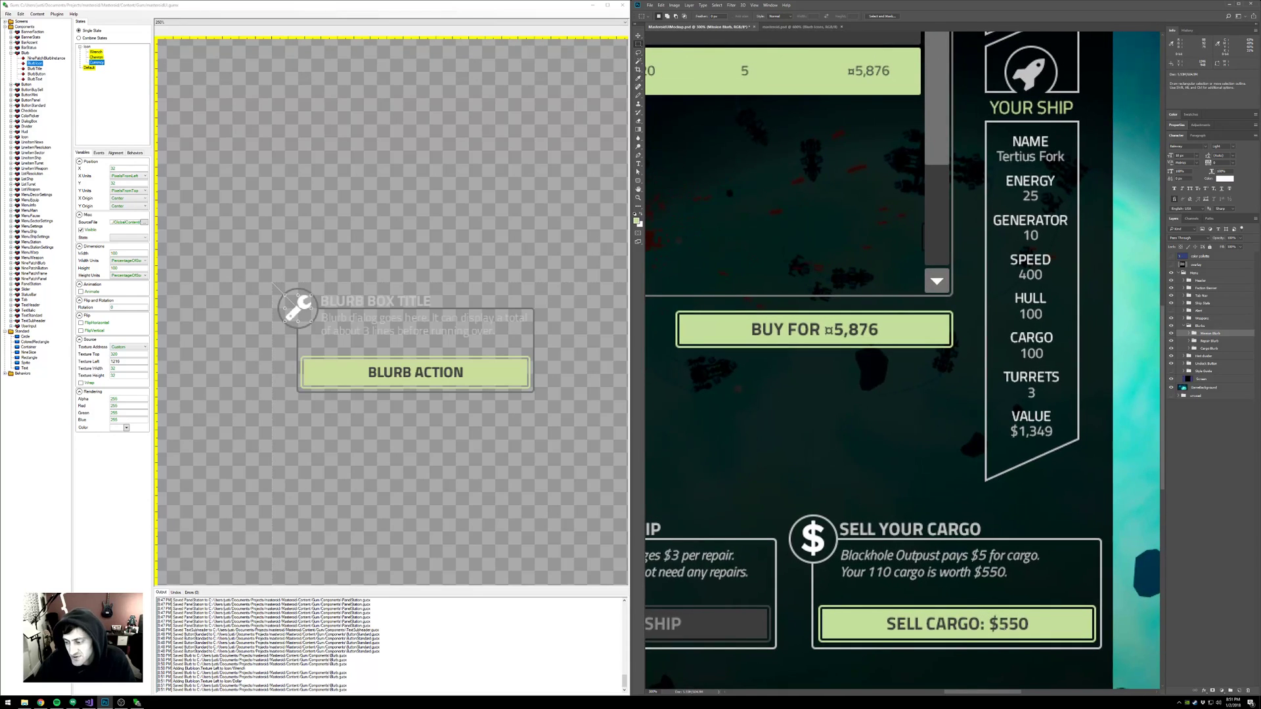
pyautogui.moveTo(905, 305); pyautogui.dragTo(981, 492)
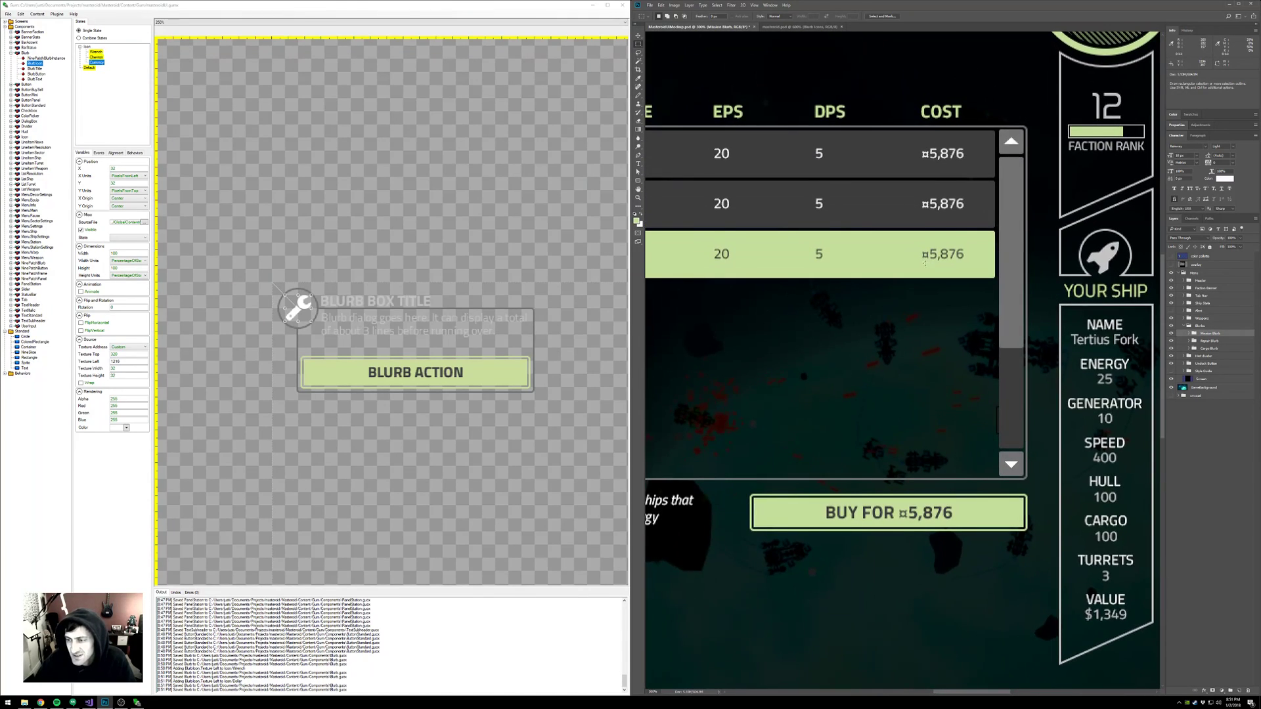
pyautogui.moveTo(790, 543); pyautogui.dragTo(666, 284)
pyautogui.moveTo(802, 413); pyautogui.dragTo(957, 511)
pyautogui.moveTo(727, 301); pyautogui.dragTo(861, 416)
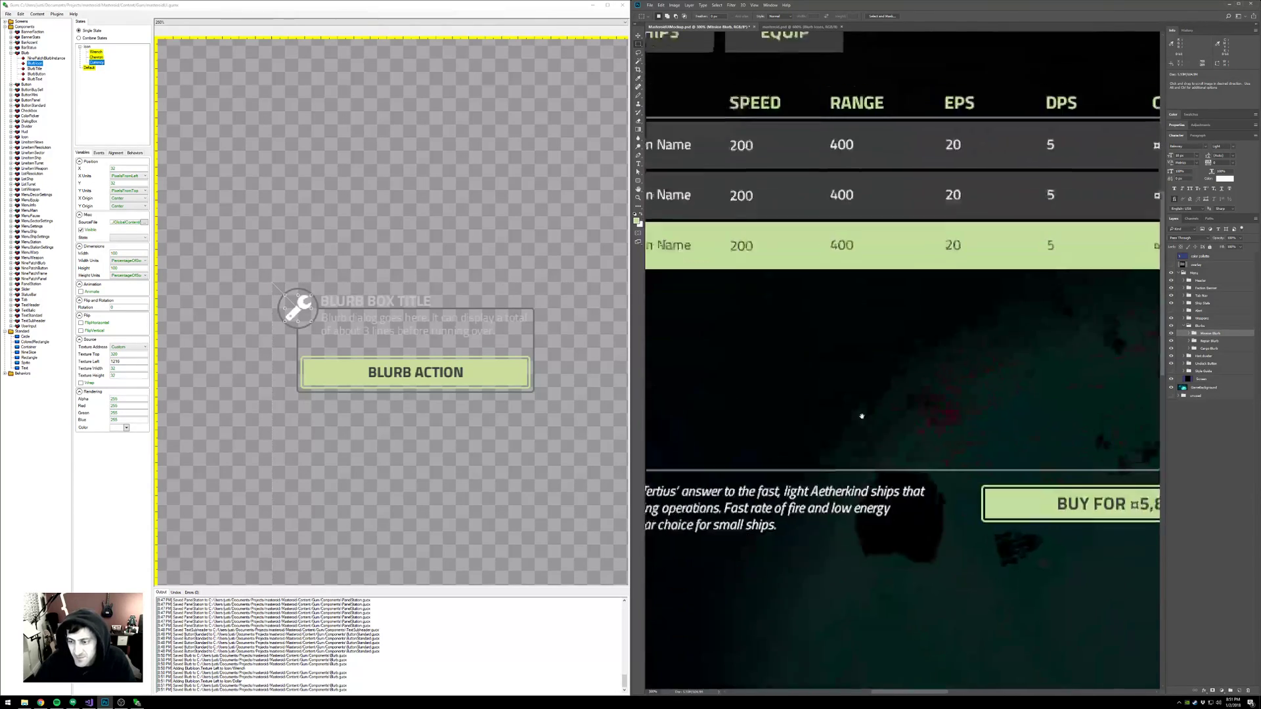
pyautogui.hotkey('ctrl', '-')
pyautogui.hotkey('ctrl', '-')
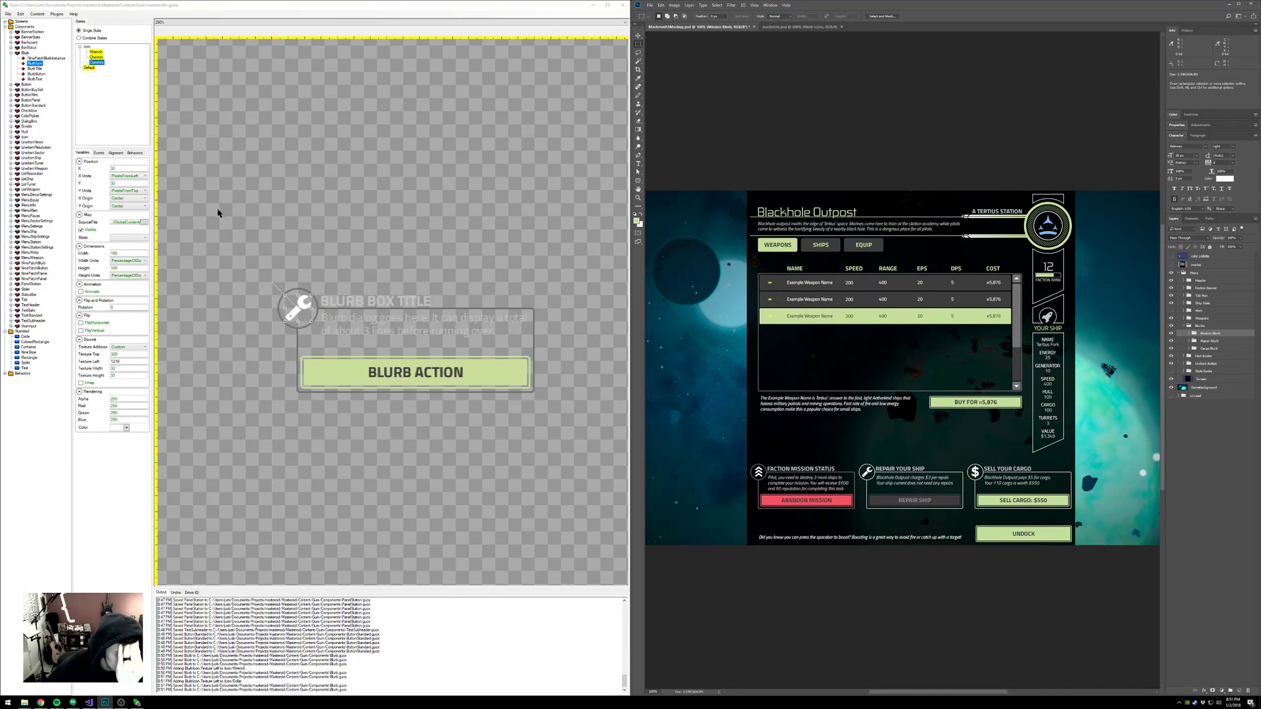
# - In the Currency state, set BlurbIcon's Texture Left to 1248 using the Photoshop icon sheet, and check the Chevron and Wrench states
pyautogui.click(99, 63)
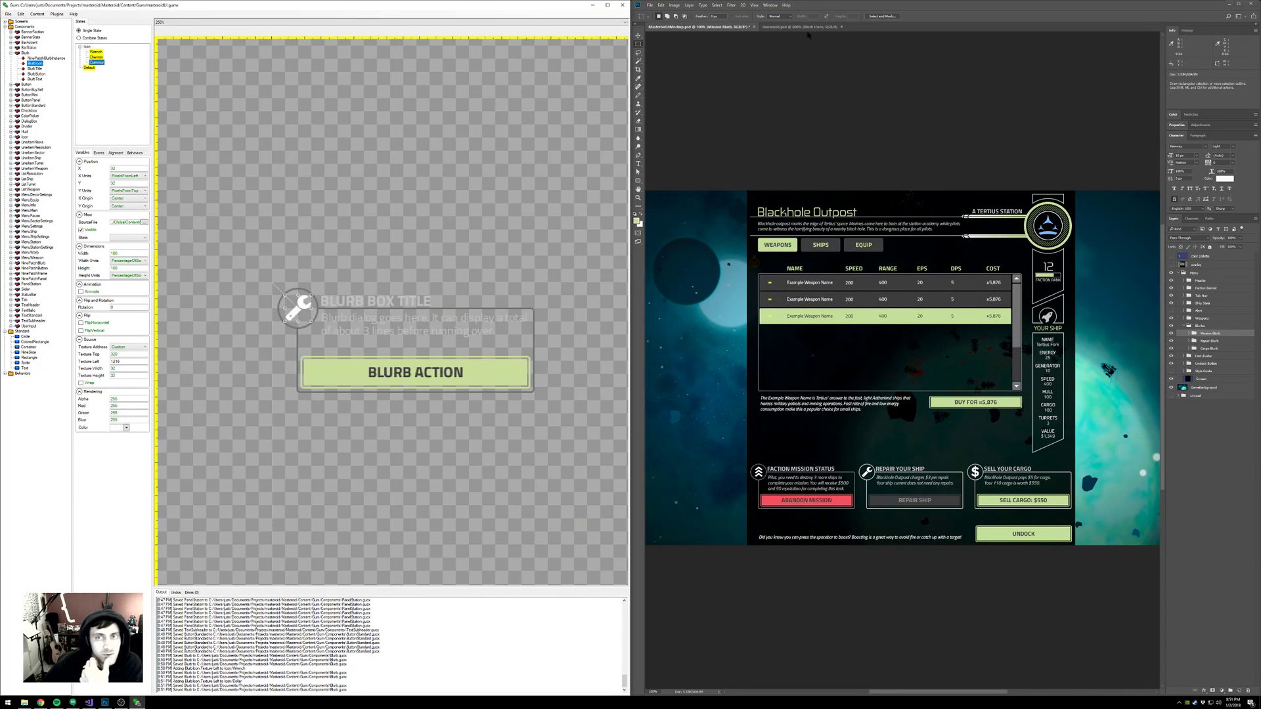
pyautogui.click(799, 28)
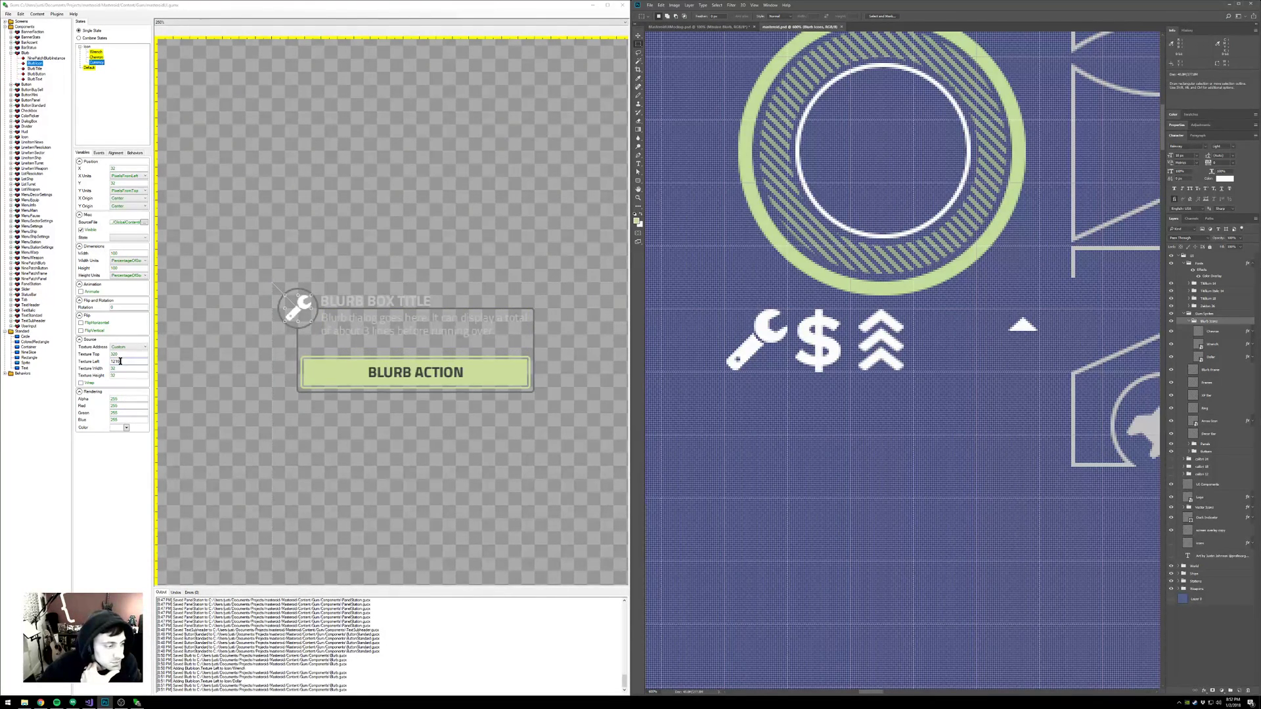
pyautogui.moveTo(121, 361); pyautogui.dragTo(115, 361)
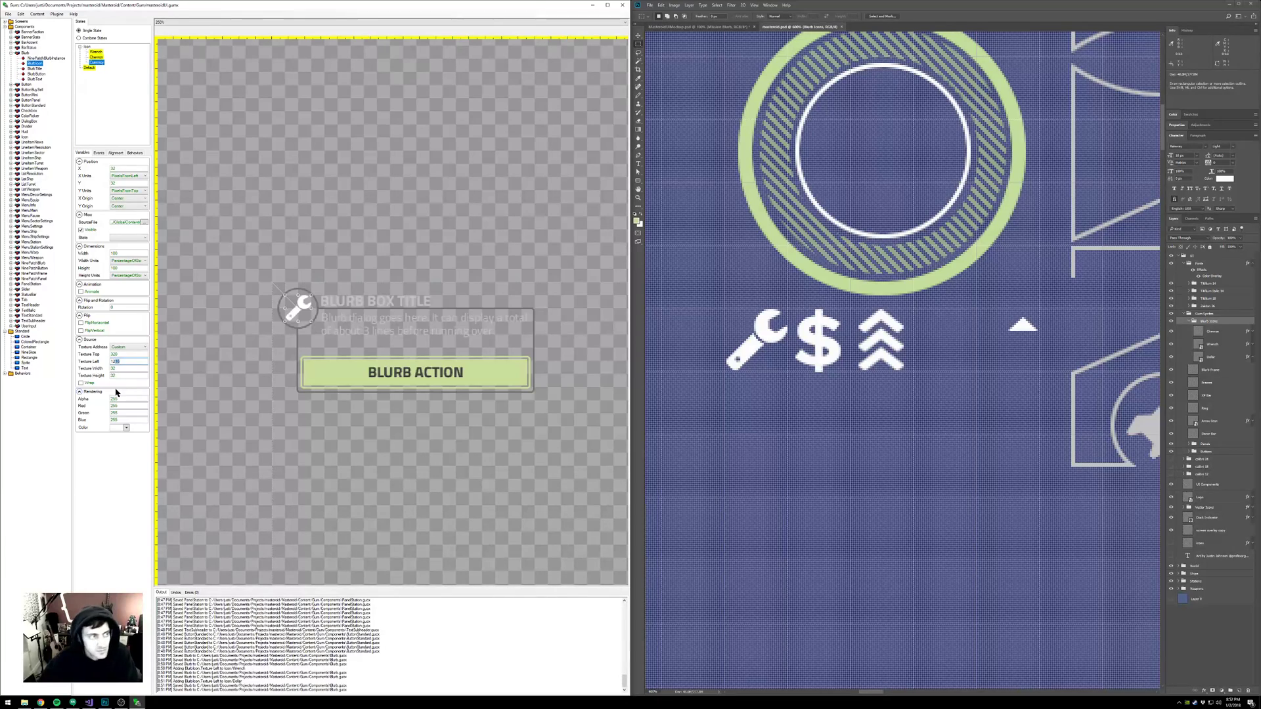
pyautogui.write('48')
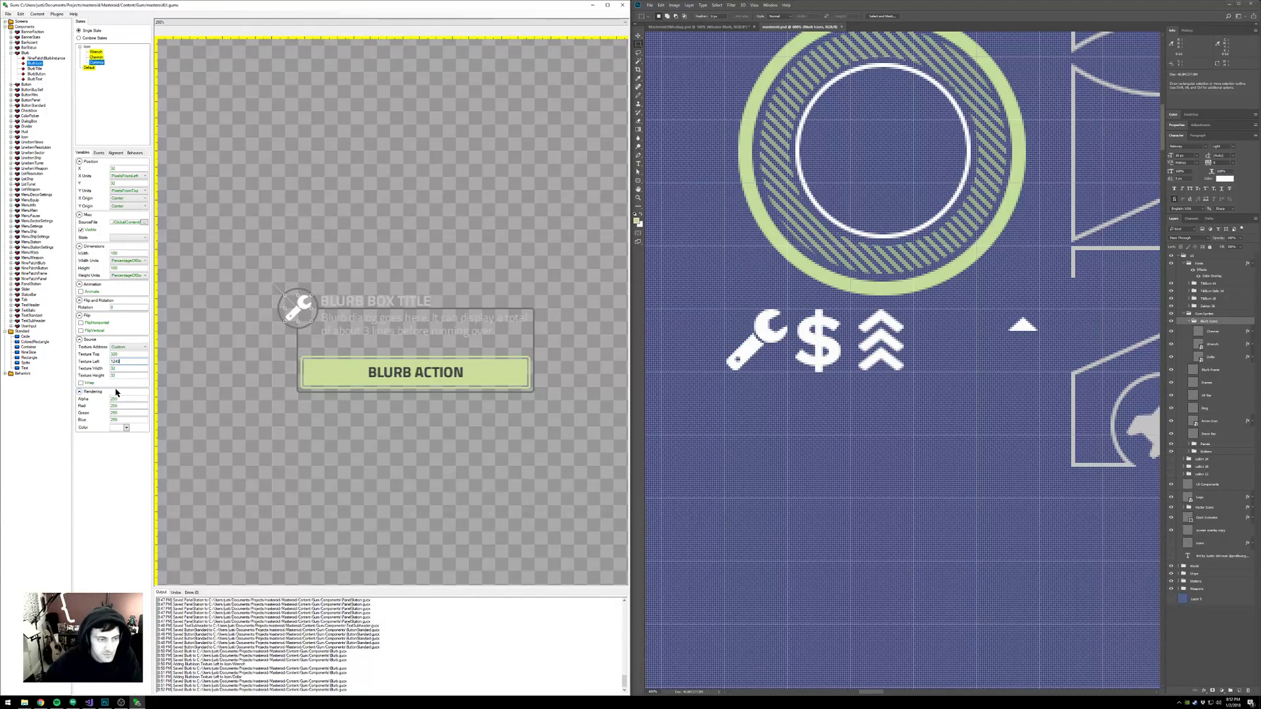
pyautogui.press('Return')
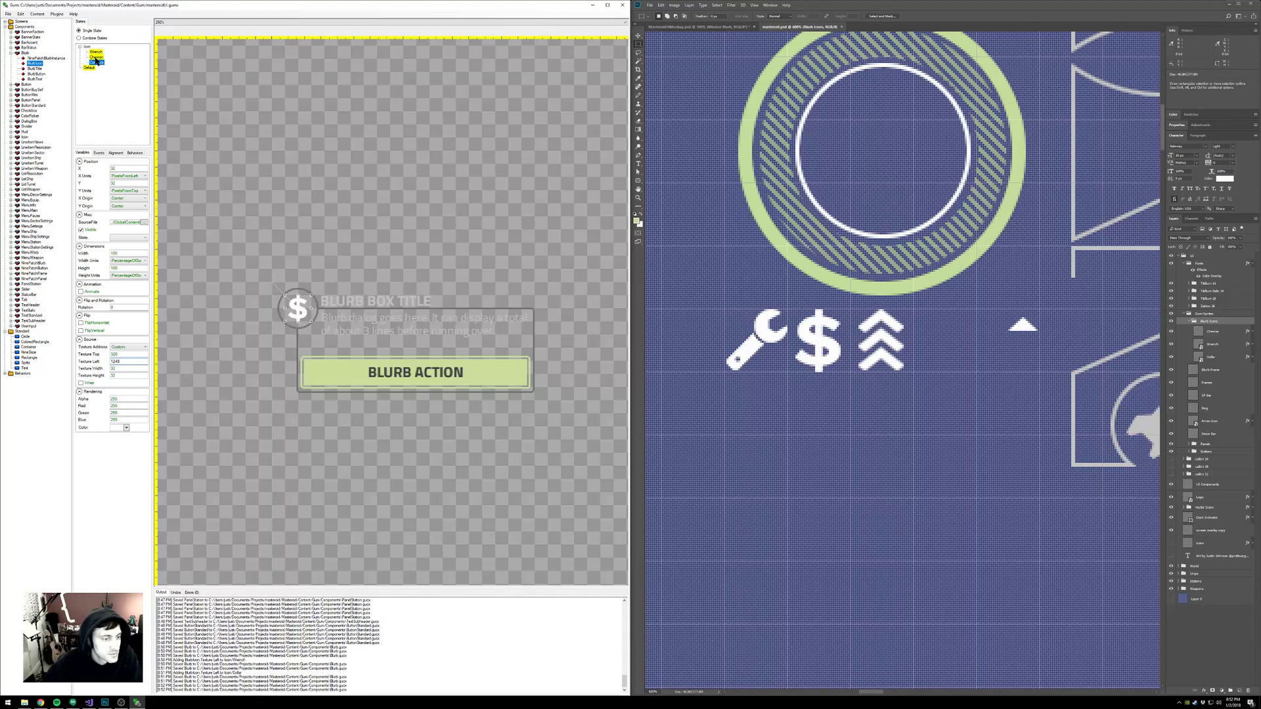
pyautogui.click(97, 57)
pyautogui.click(96, 52)
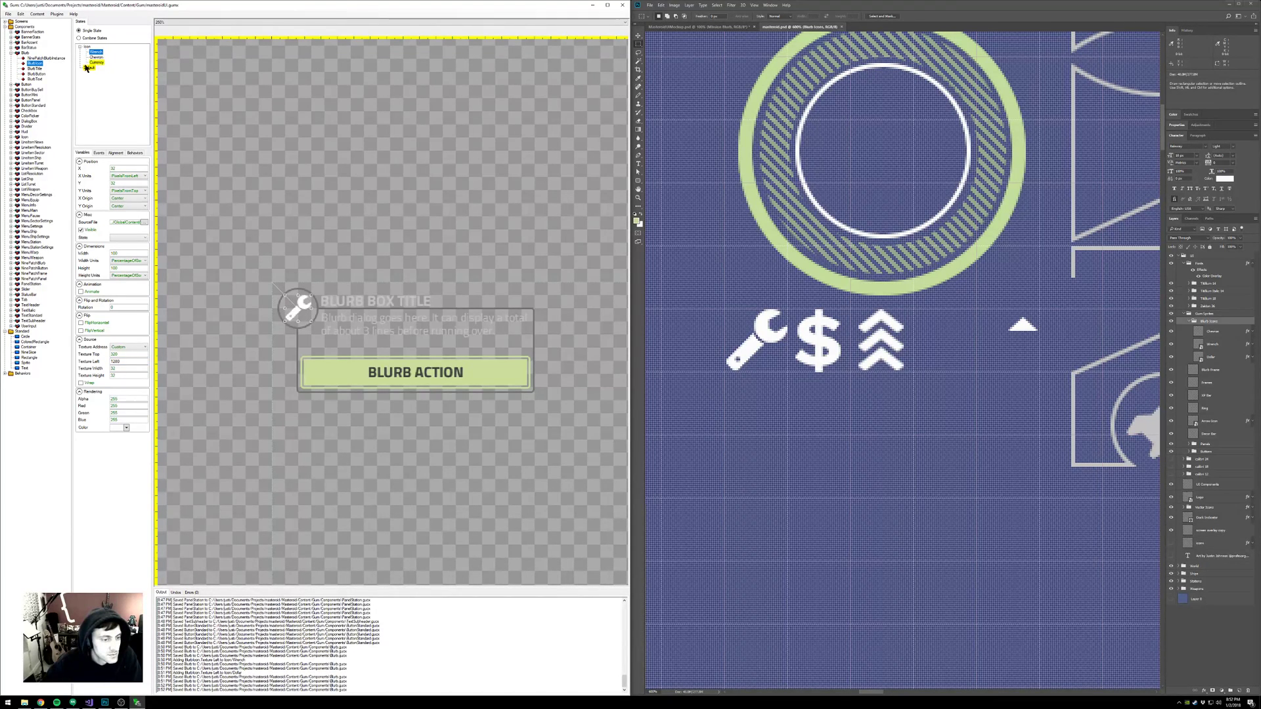
# - Expose the BlurbText instance's display text as a variable named BlurbDisplayText
pyautogui.click(38, 79)
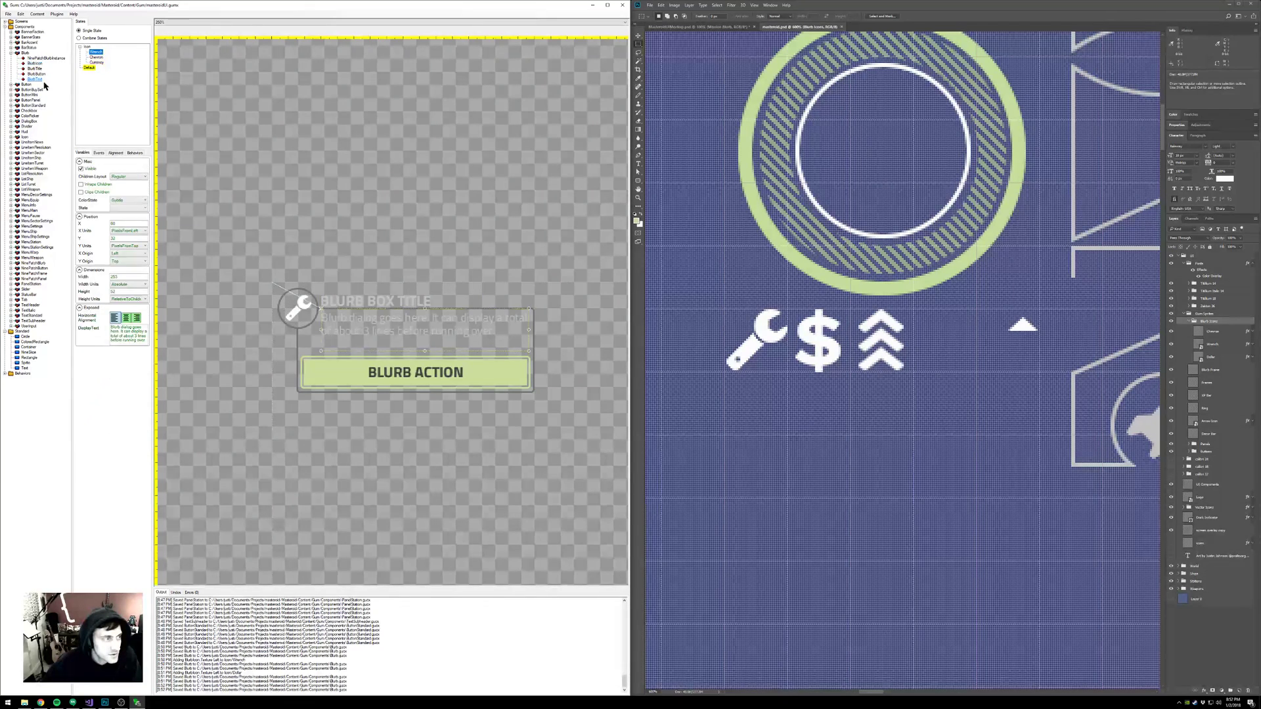
pyautogui.rightClick(121, 336)
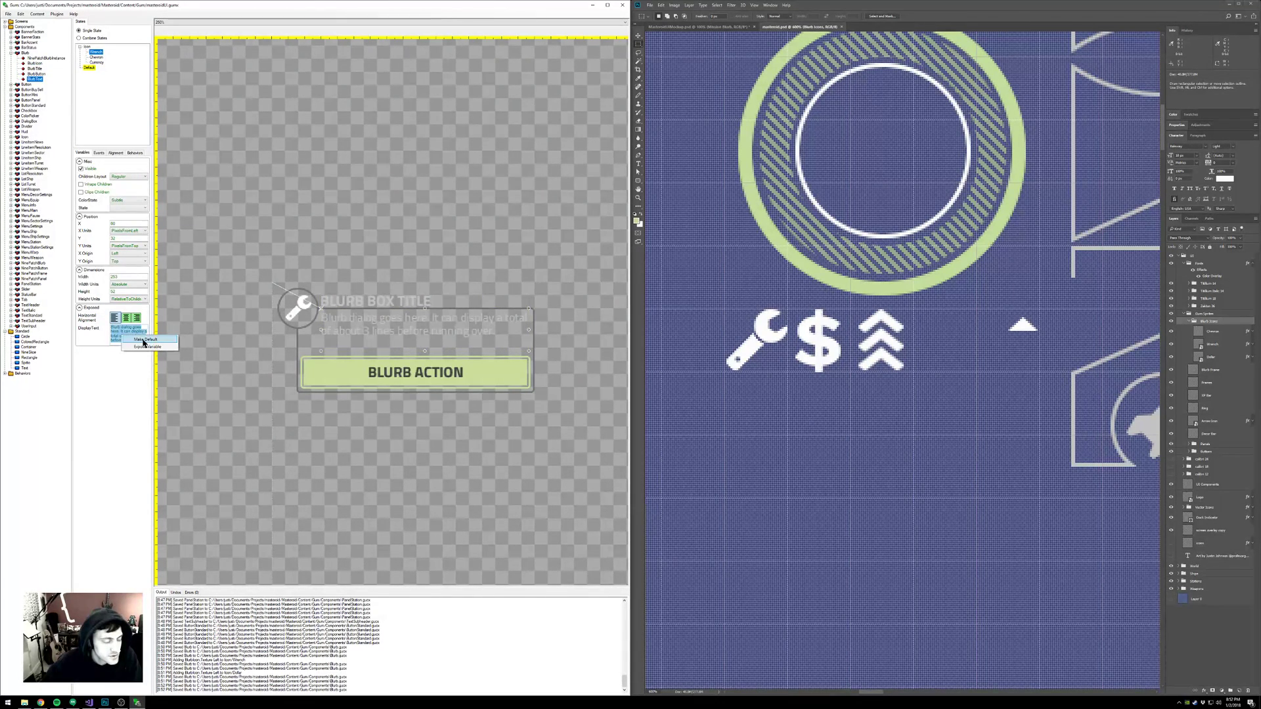
pyautogui.click(147, 346)
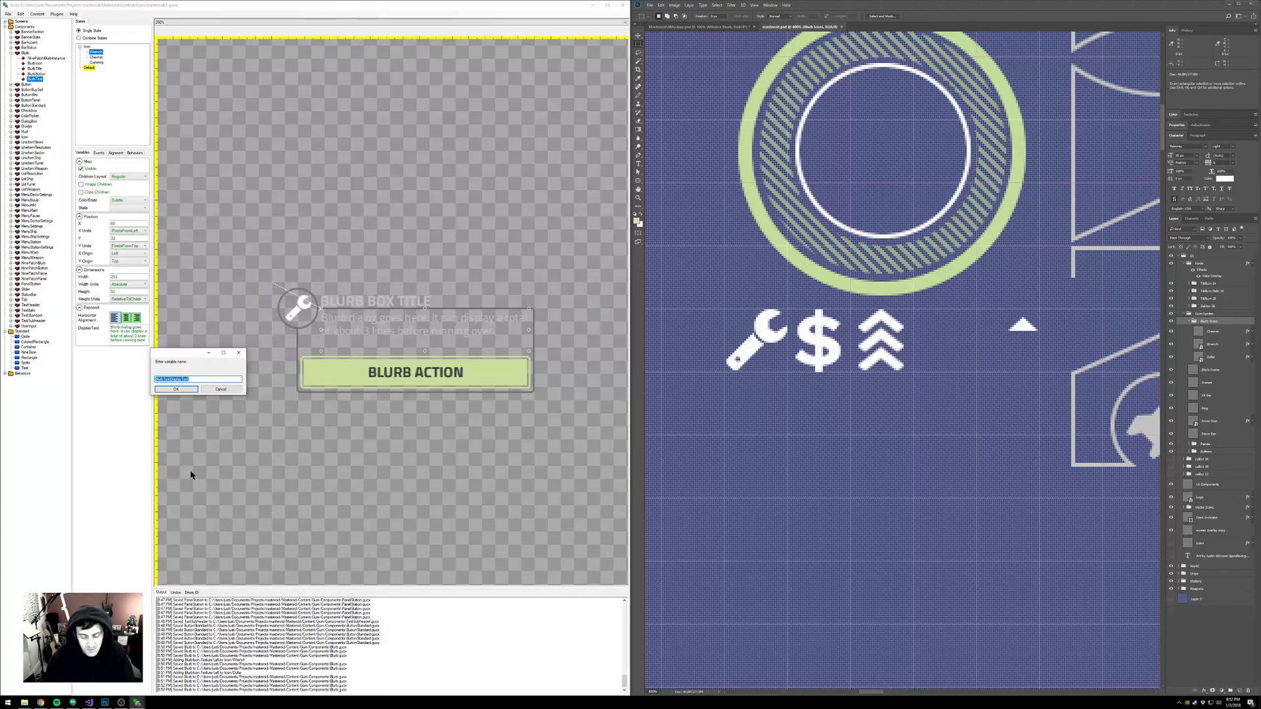
pyautogui.write('Blurb')
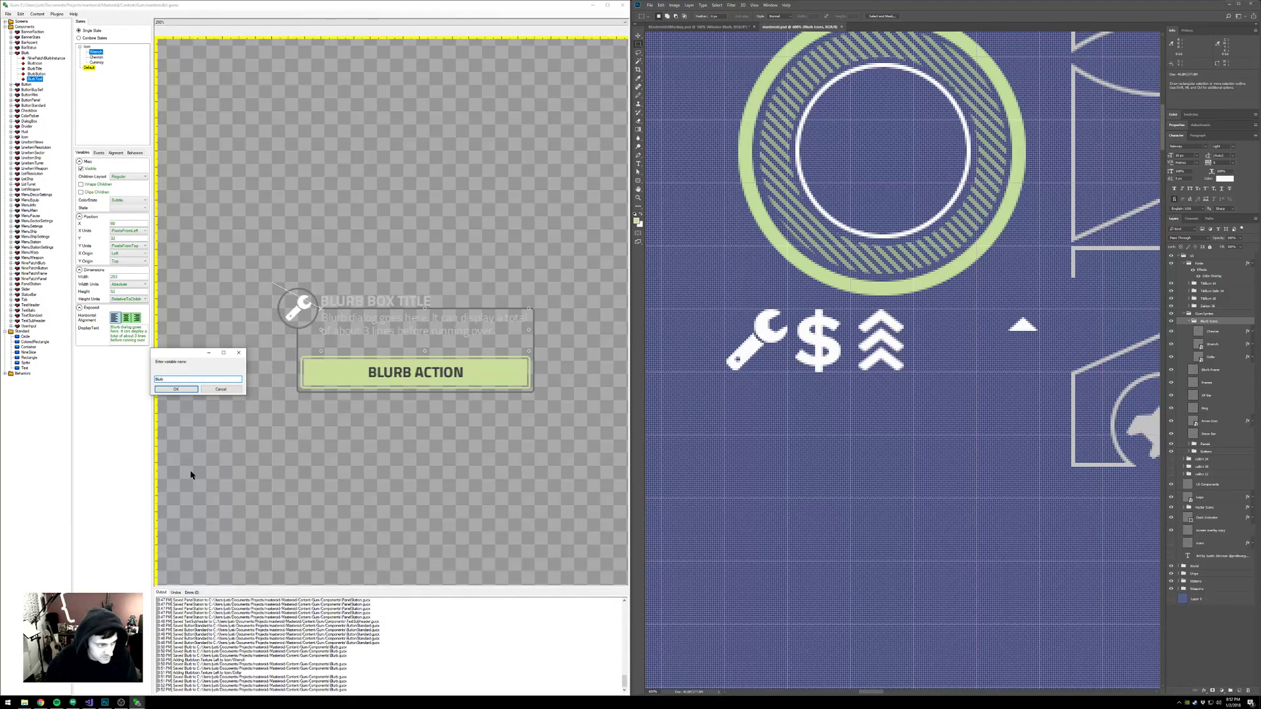
pyautogui.write('Text')
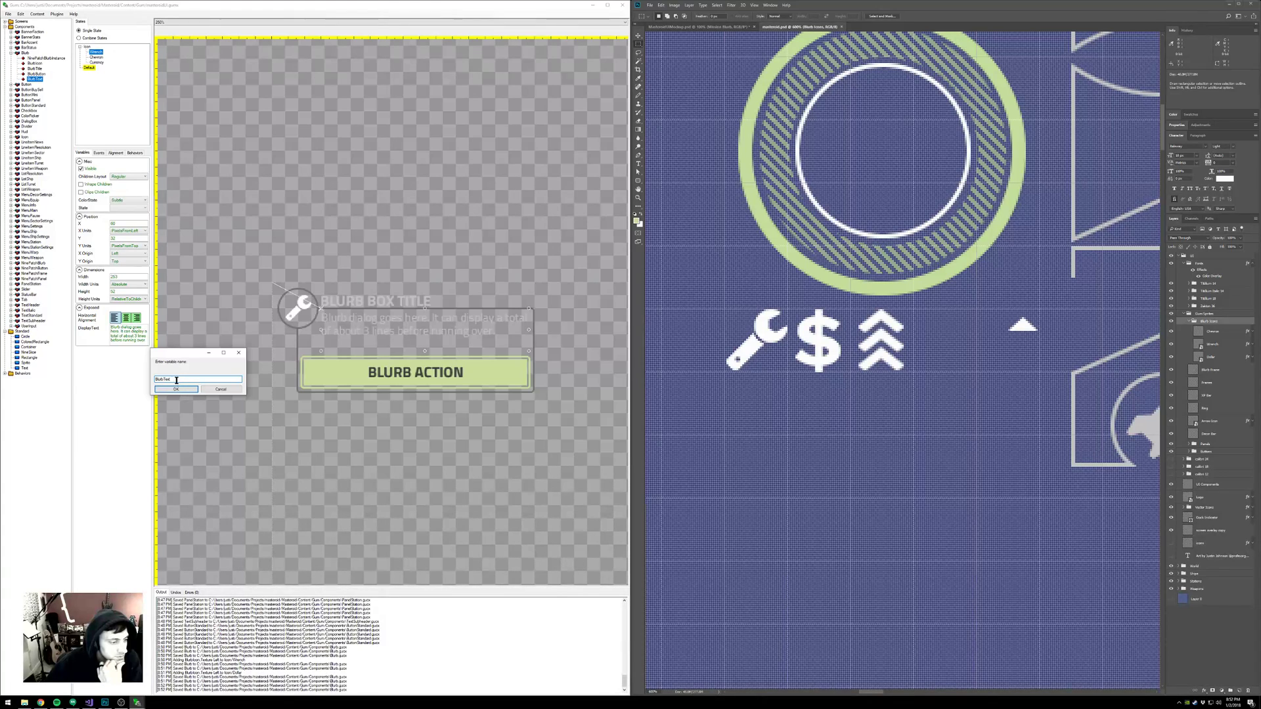
pyautogui.moveTo(175, 380); pyautogui.dragTo(141, 385)
pyautogui.write('Display')
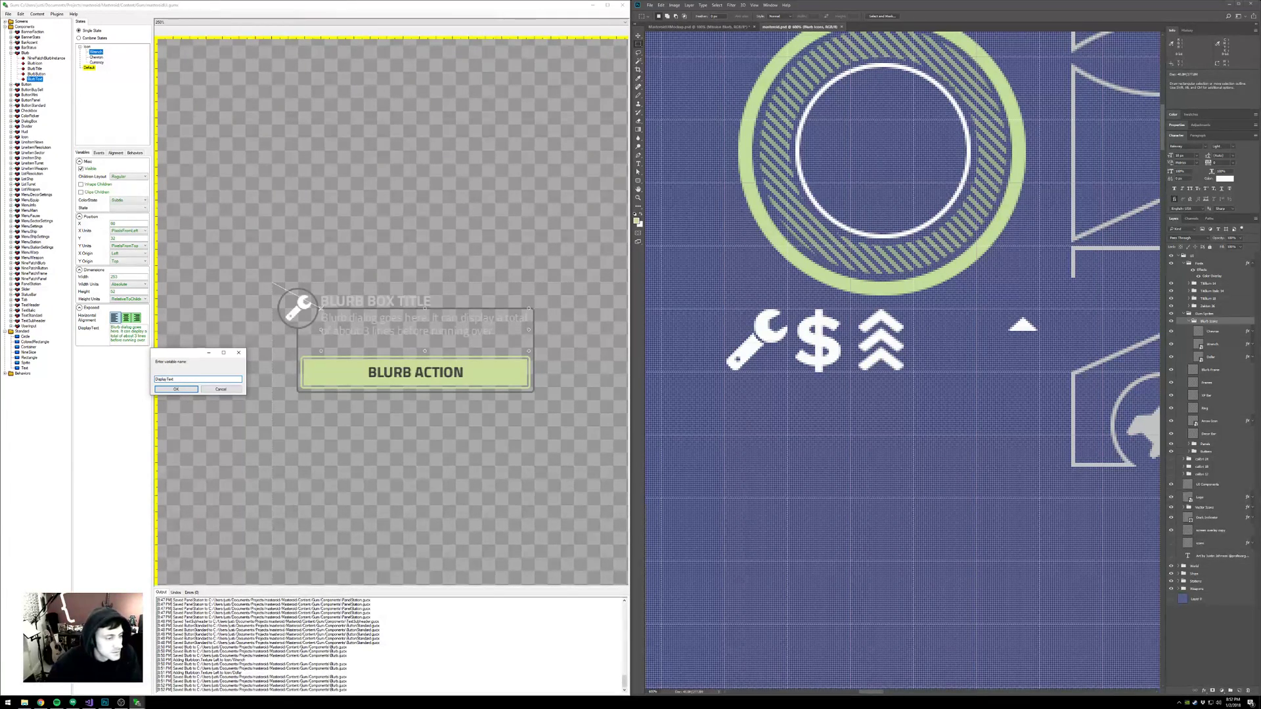
pyautogui.press('BackSpace')
pyautogui.press('BackSpace')
pyautogui.press('BackSpace')
pyautogui.press('BackSpace')
pyautogui.press('BackSpace')
pyautogui.press('BackSpace')
pyautogui.press('BackSpace')
pyautogui.press('BackSpace')
pyautogui.press('BackSpace')
pyautogui.press('BackSpace')
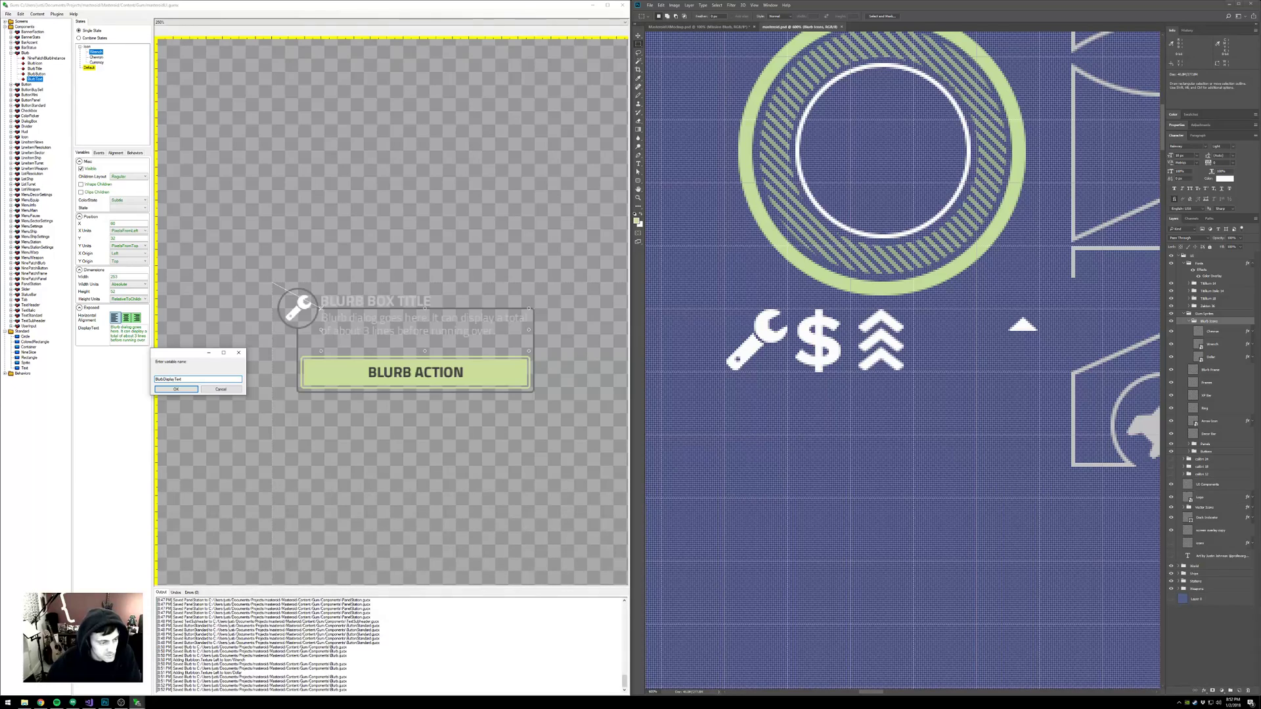
pyautogui.click(176, 389)
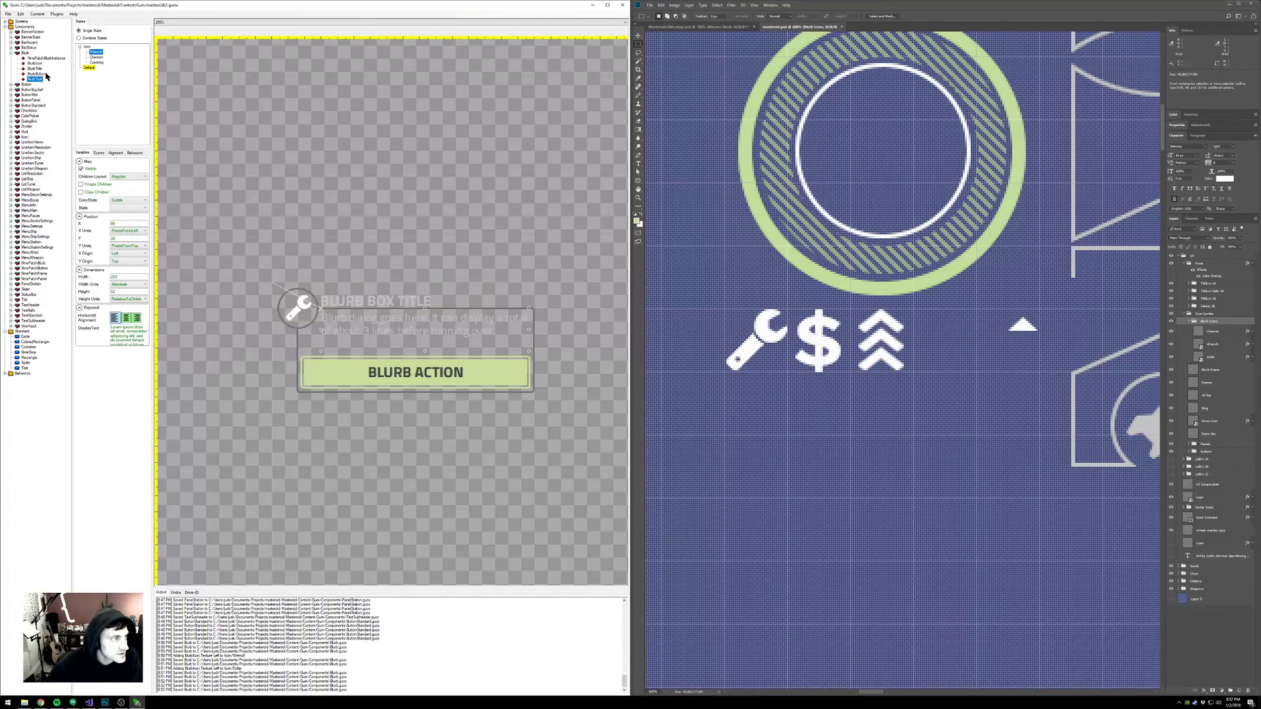
# - Expose the BlurbButton instance's button display text as a variable named BlurbButtonText
pyautogui.click(39, 74)
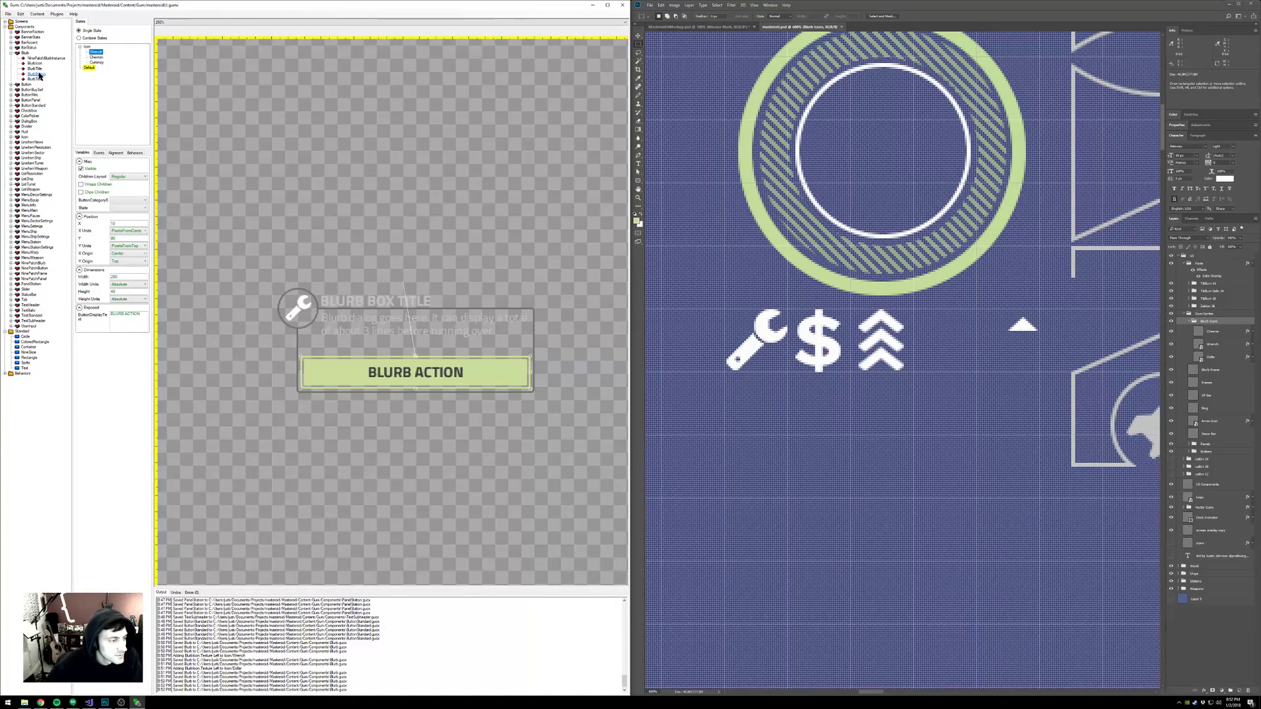
pyautogui.rightClick(126, 324)
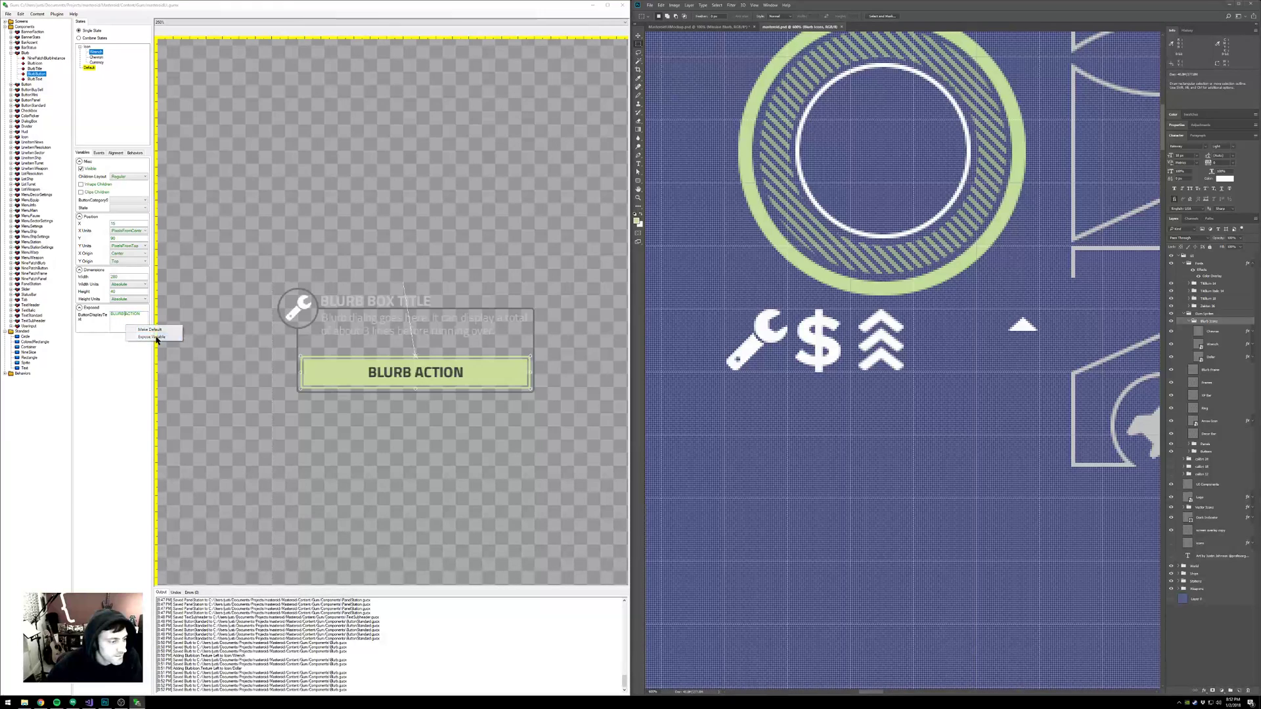
pyautogui.click(152, 336)
pyautogui.write('BlurbButtonText')
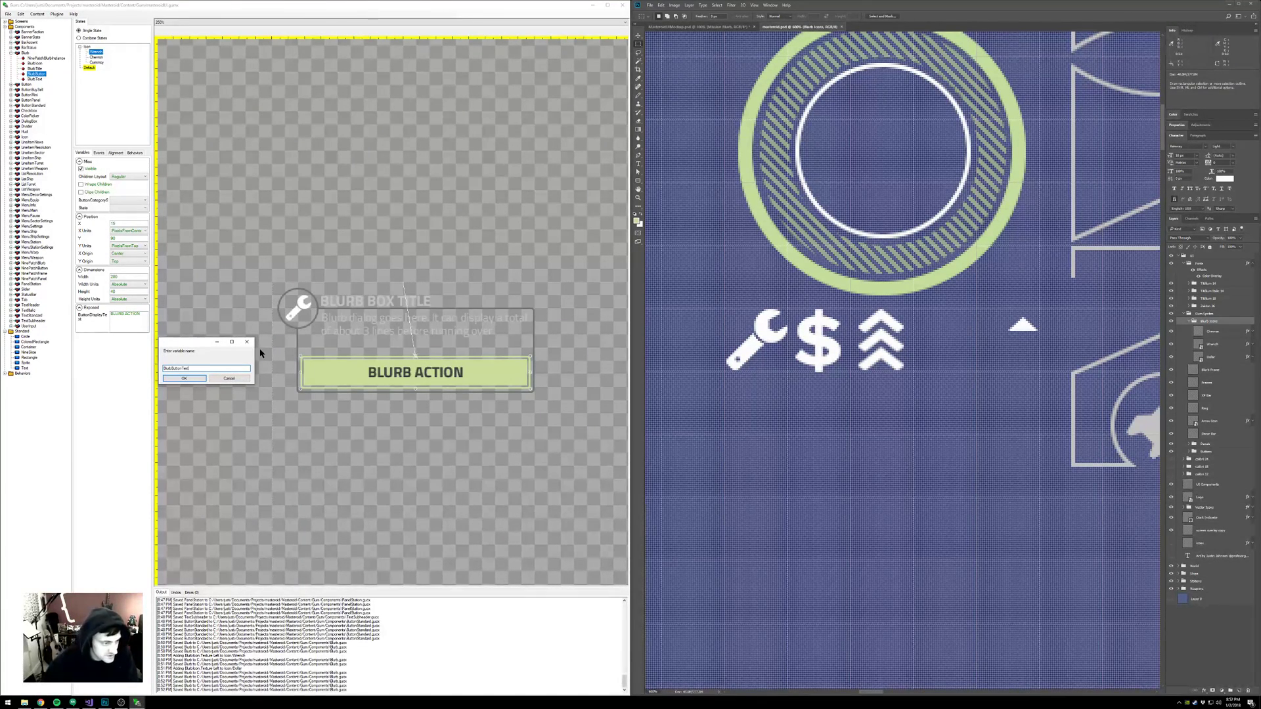
pyautogui.click(191, 379)
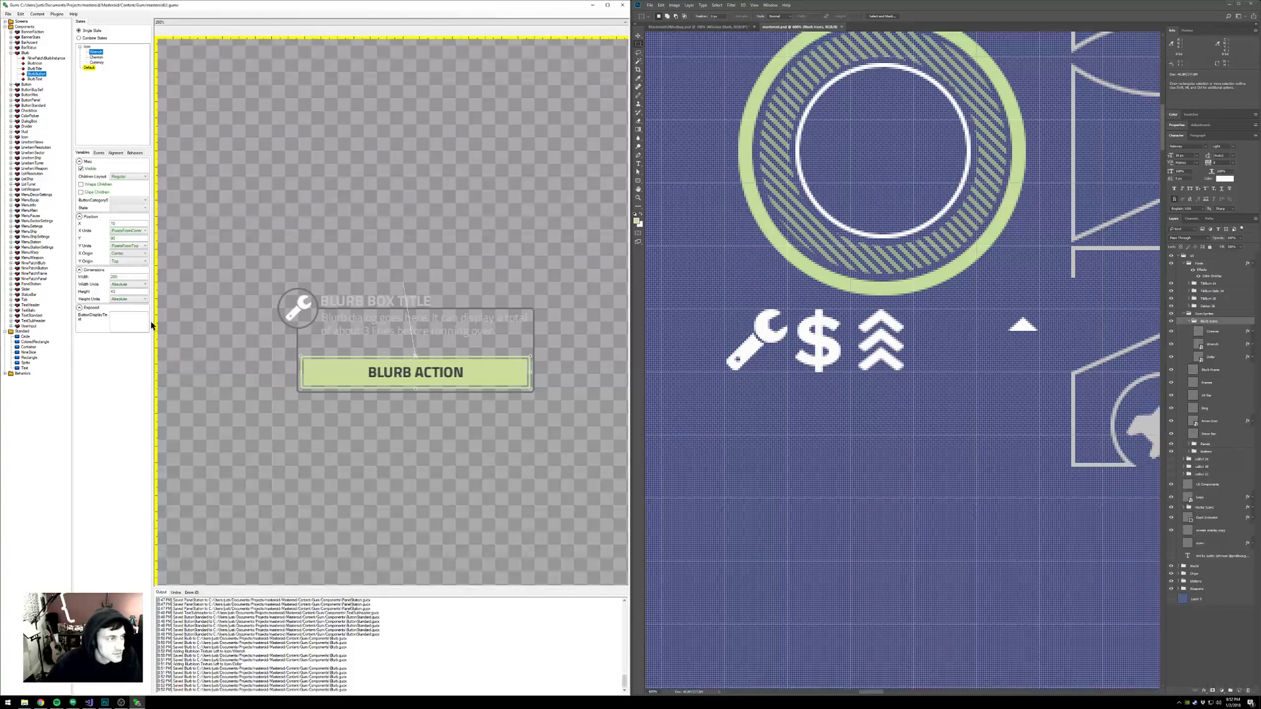
# - Expose the BlurbTitle instance's display text as a variable of the Blurb component
pyautogui.click(34, 68)
pyautogui.rightClick(129, 331)
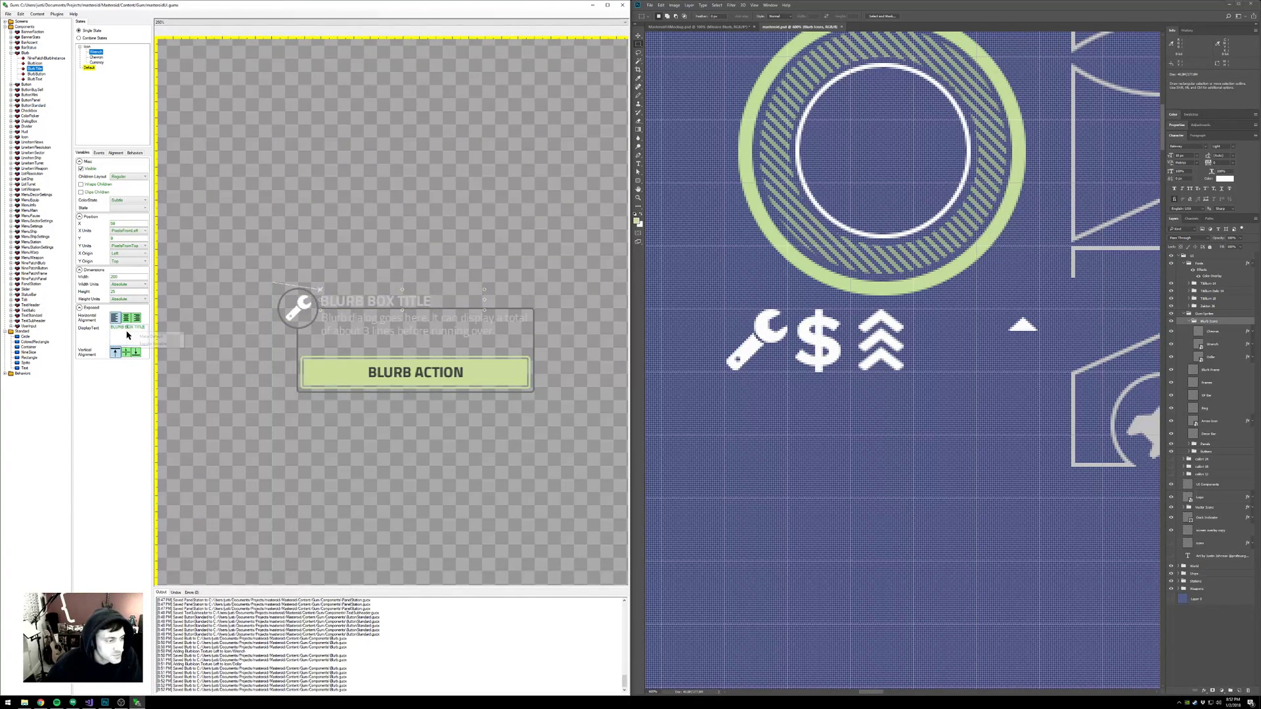
pyautogui.click(153, 344)
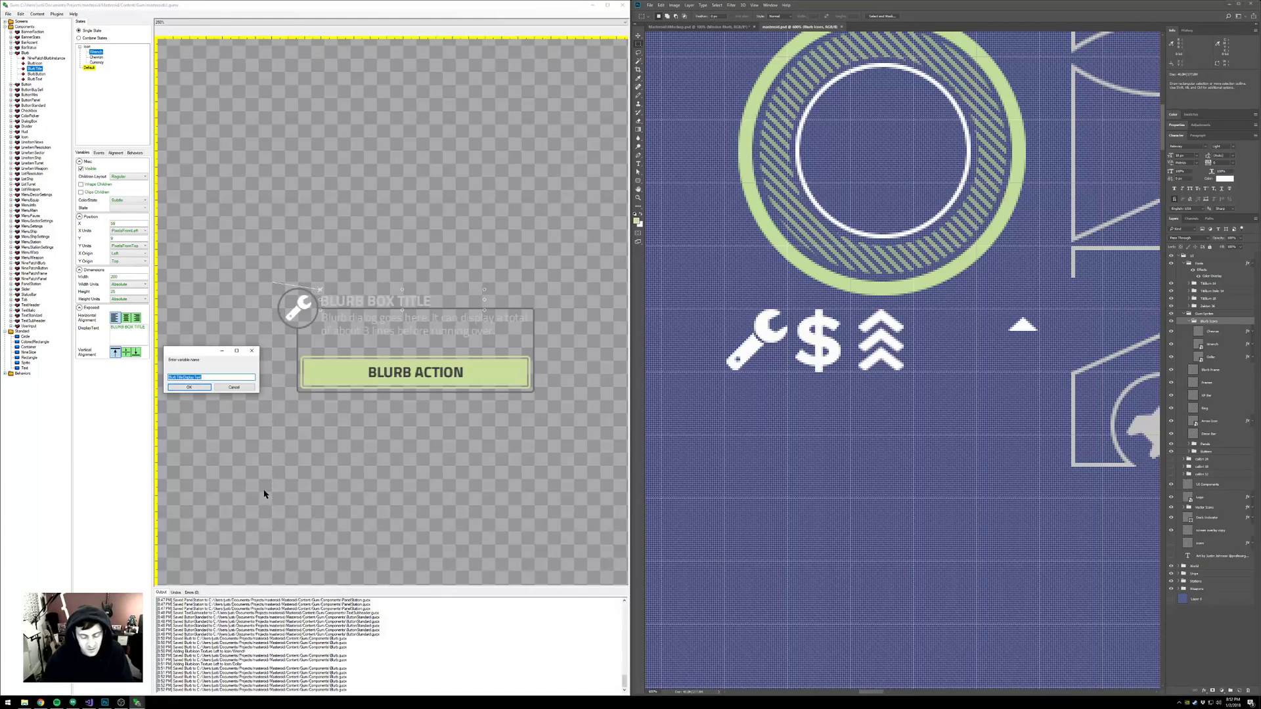
pyautogui.write('T')
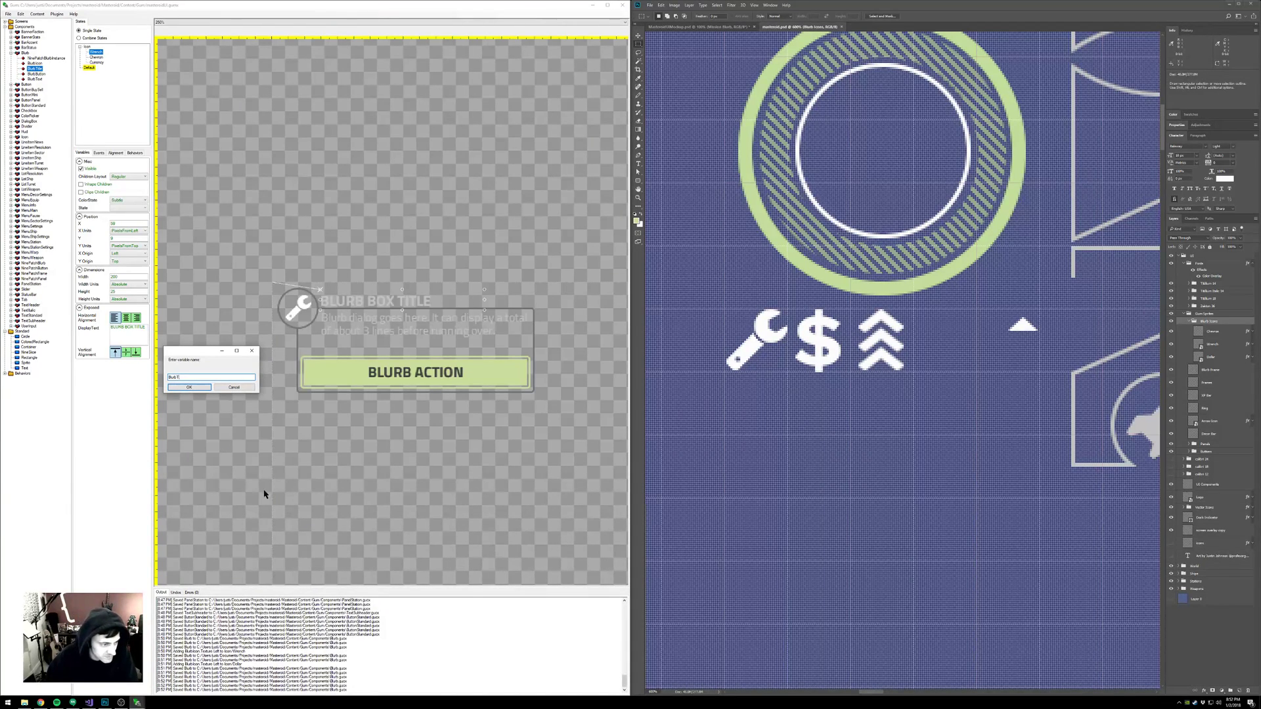
pyautogui.click(182, 386)
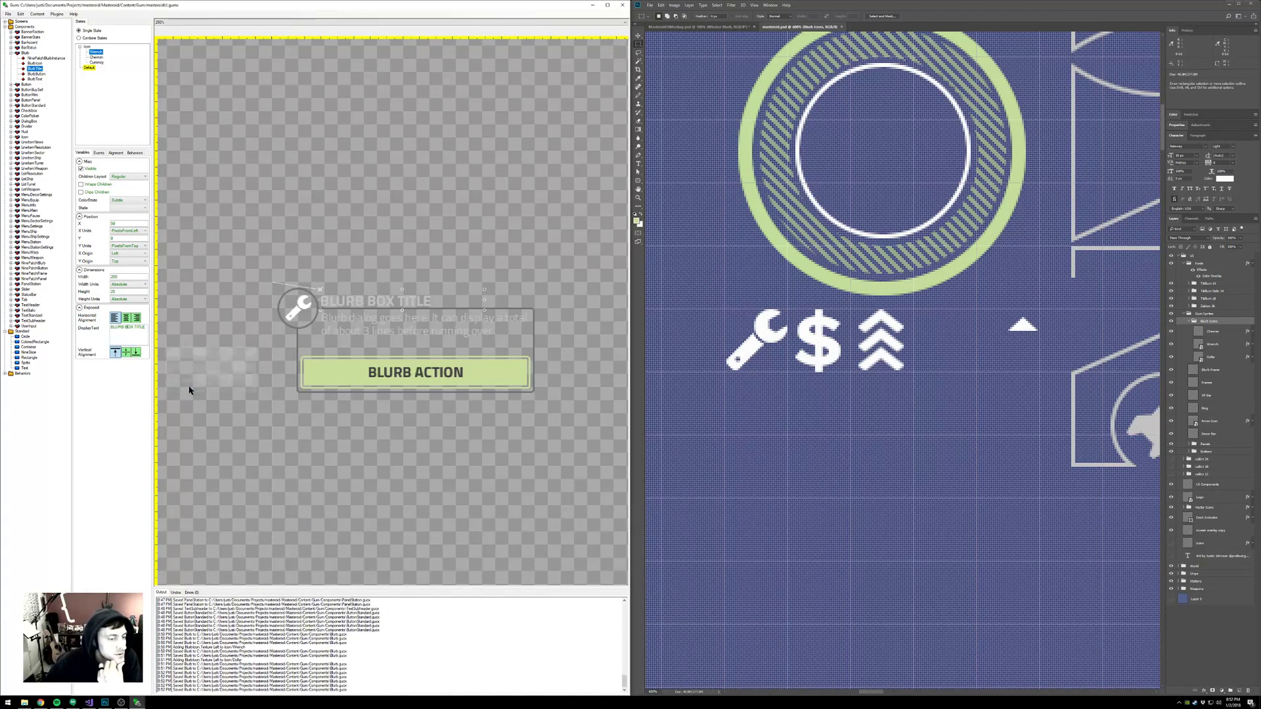
# - Open the PanelStation component, list its child instances, and show the whole station panel on the canvas
pyautogui.click(12, 52)
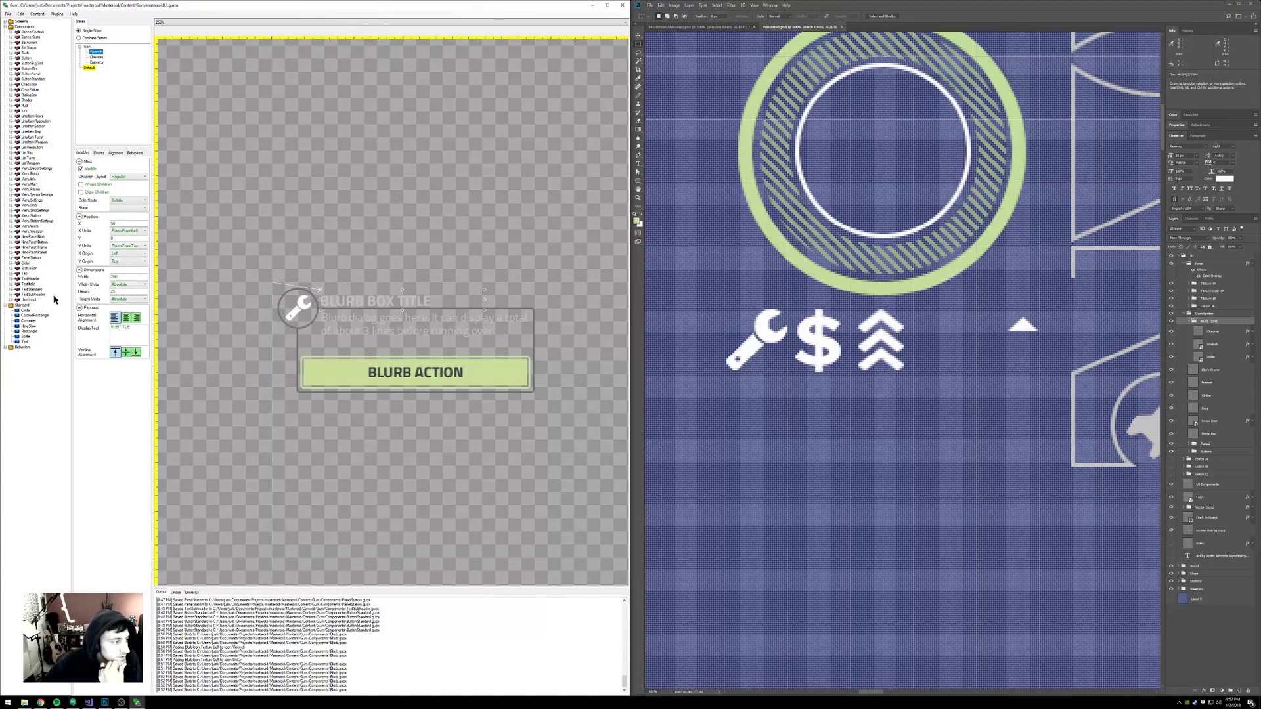
pyautogui.click(29, 257)
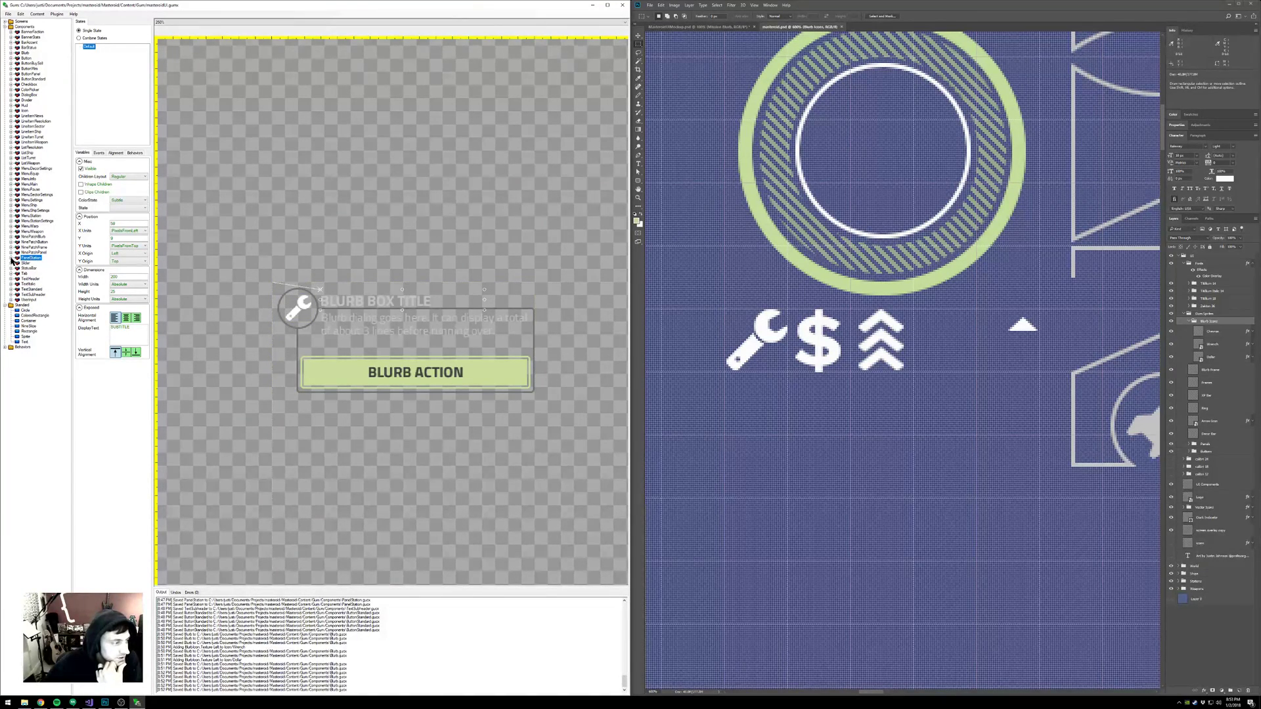
pyautogui.click(16, 258)
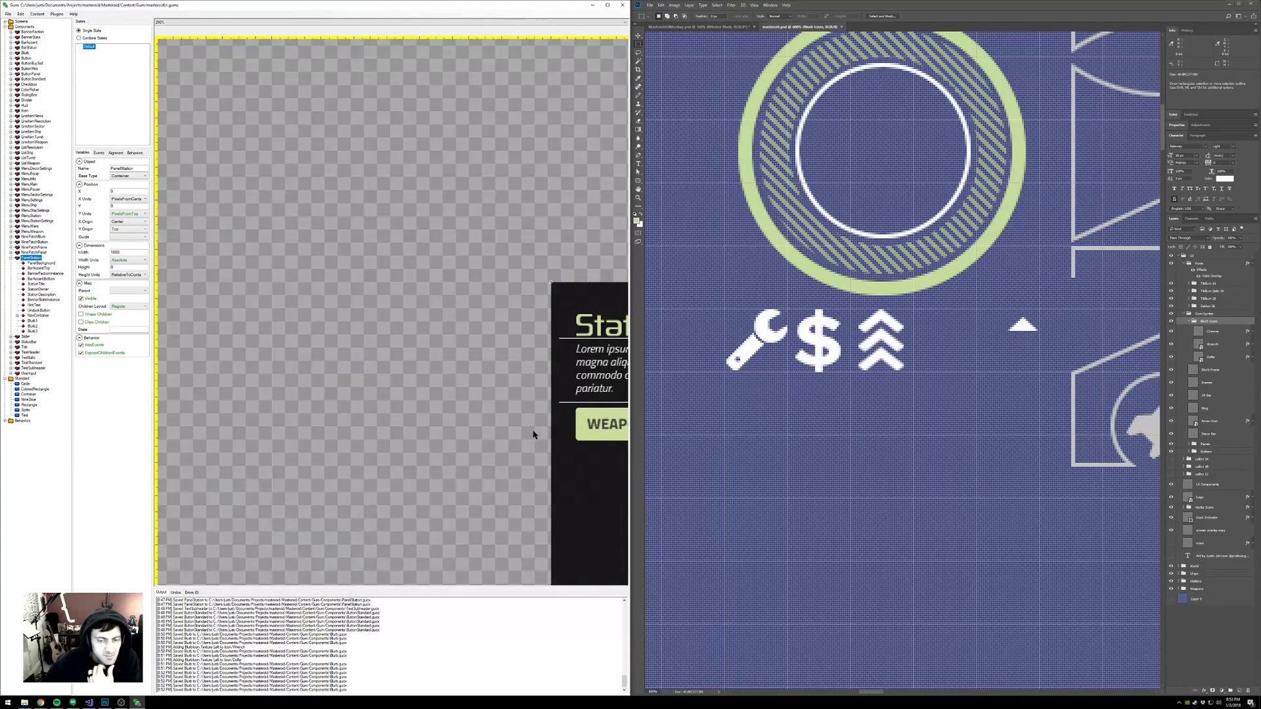
pyautogui.moveTo(533, 435); pyautogui.dragTo(266, 214)
pyautogui.scroll(-4, 351, 327)
pyautogui.moveTo(418, 573); pyautogui.dragTo(279, 424)
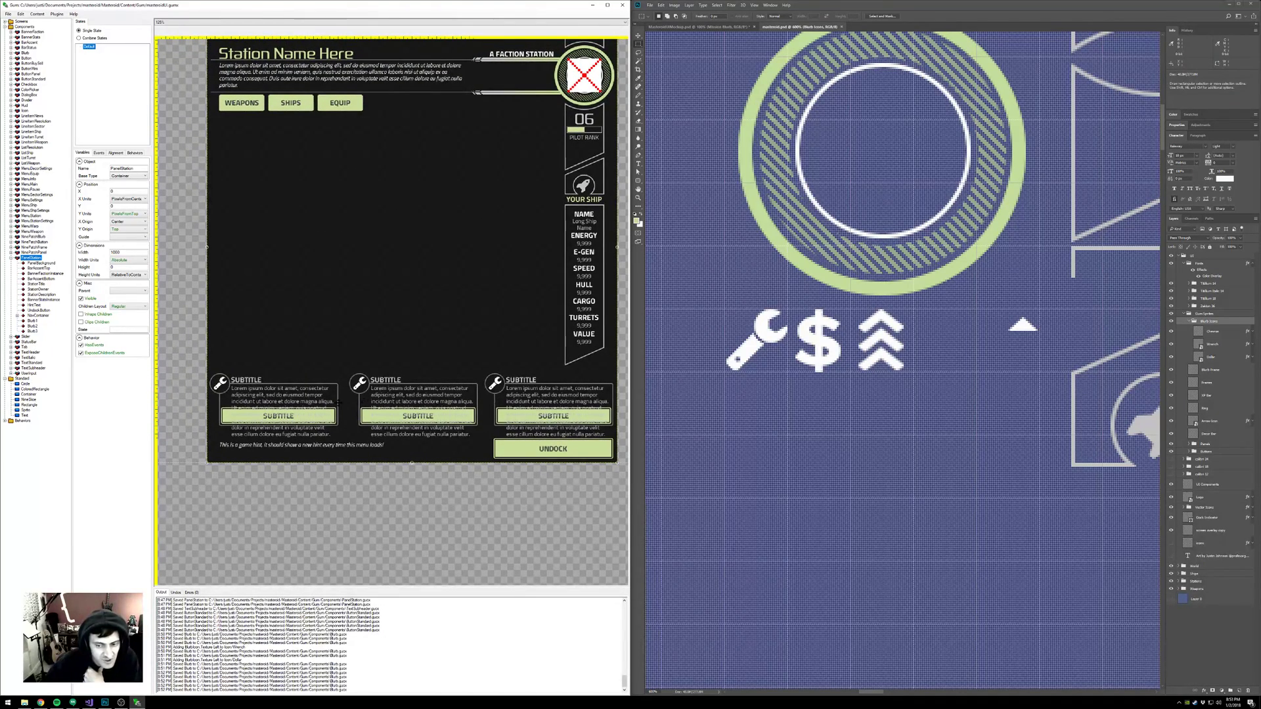
# - Switch to the station menu mockup in Photoshop and examine its three blurbs' icons, titles and button labels
pyautogui.click(736, 27)
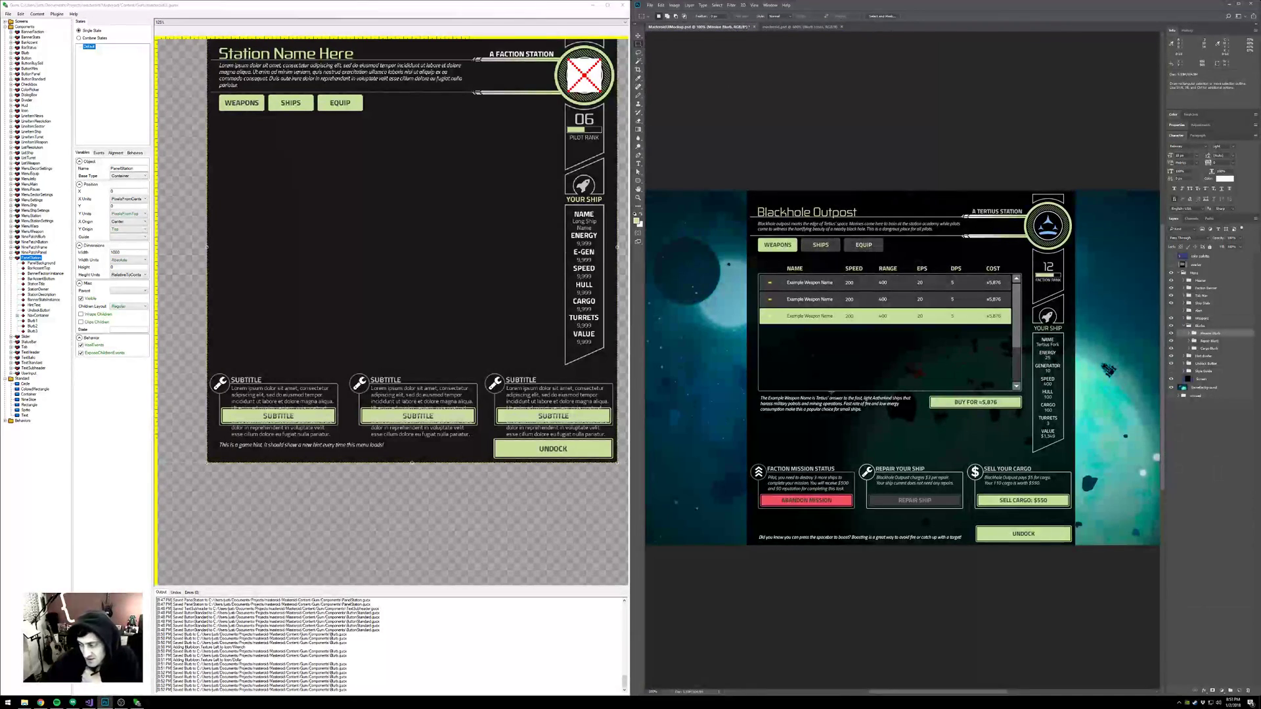
pyautogui.scroll(-2, 919, 426)
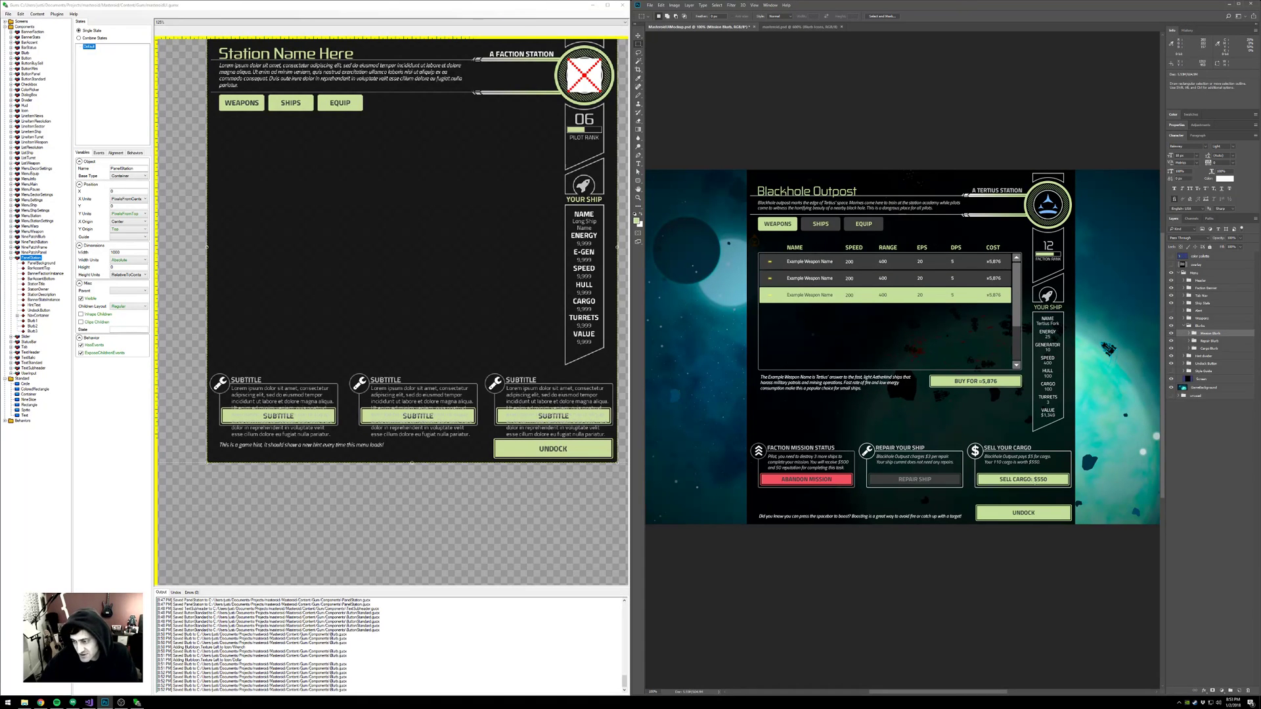
pyautogui.moveTo(939, 460); pyautogui.dragTo(891, 412)
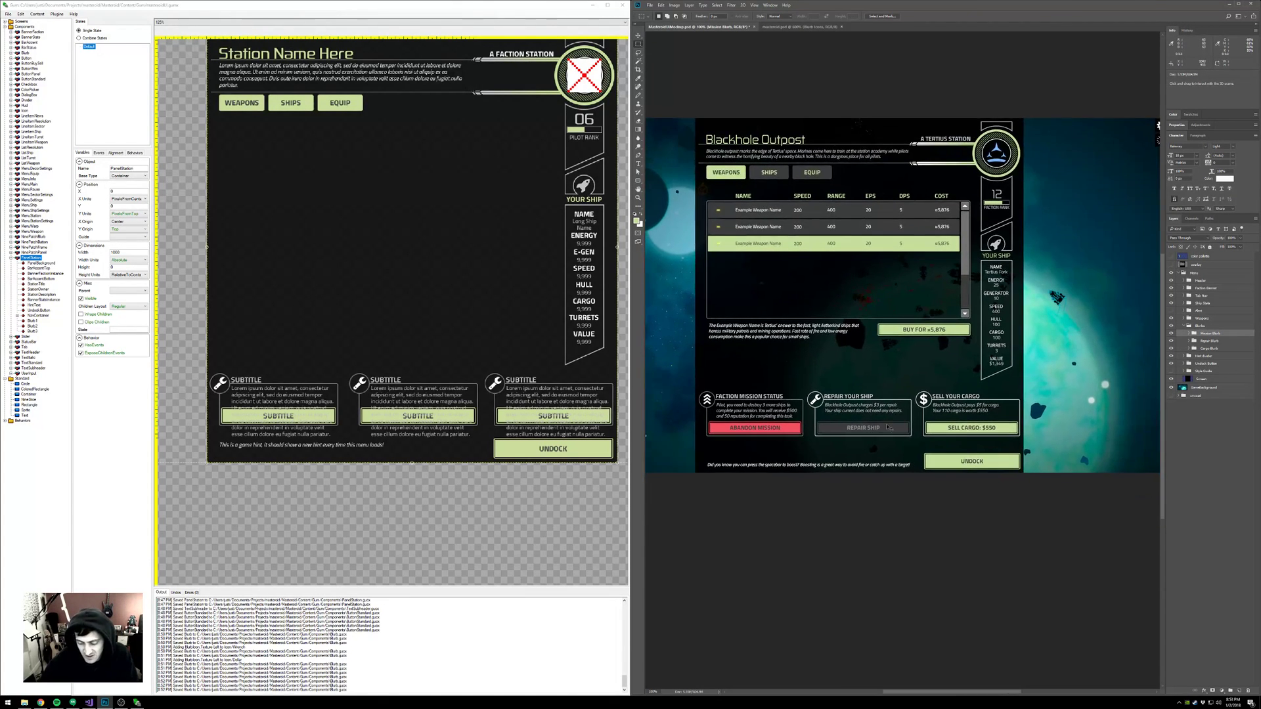
pyautogui.hotkey('ctrl', '+')
pyautogui.hotkey('ctrl', '-')
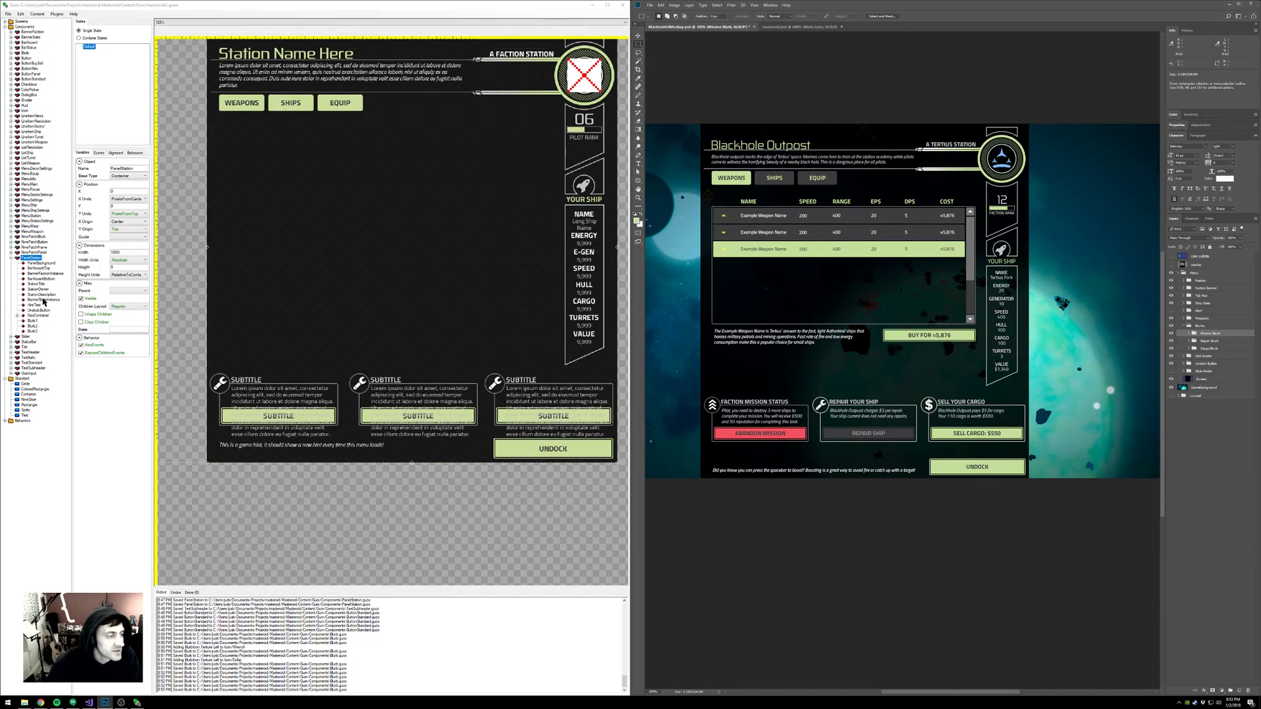
# - Set PanelStation's Blurb1 instance to the Chevron icon state and its BlurbTitleText to "FACTION MISSION STATUS"
pyautogui.click(30, 321)
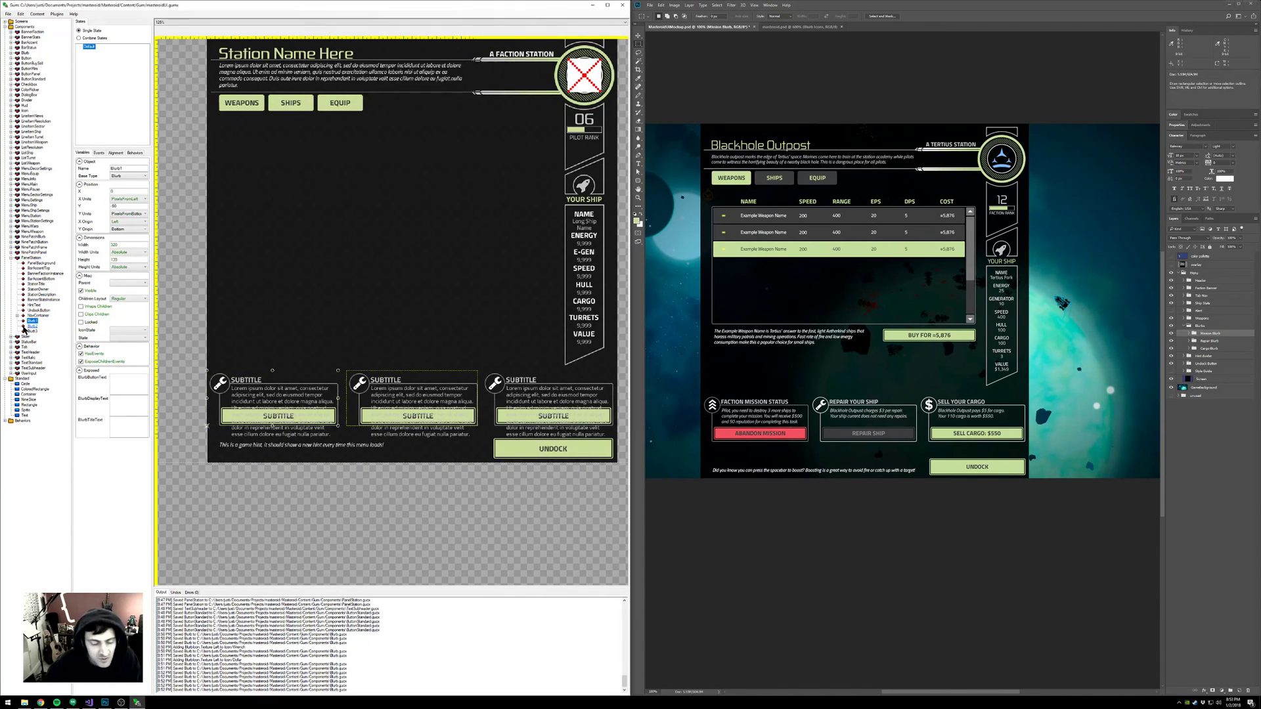
pyautogui.click(126, 329)
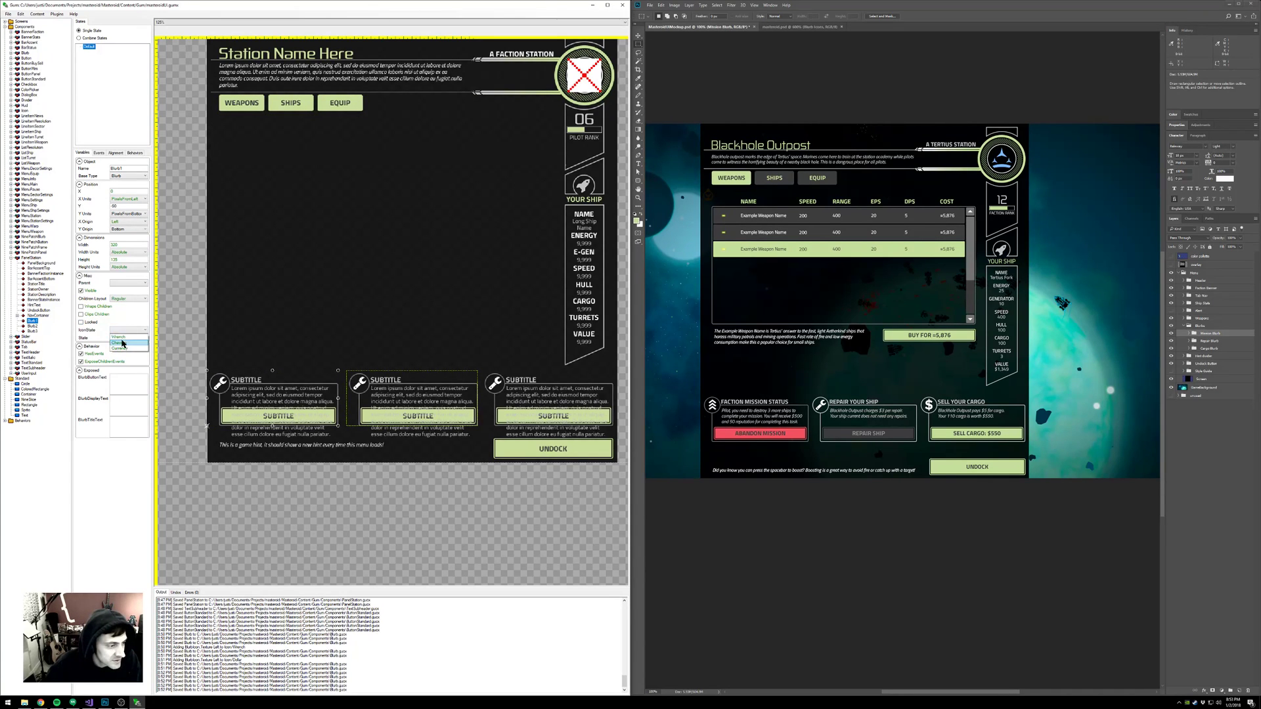
pyautogui.click(122, 343)
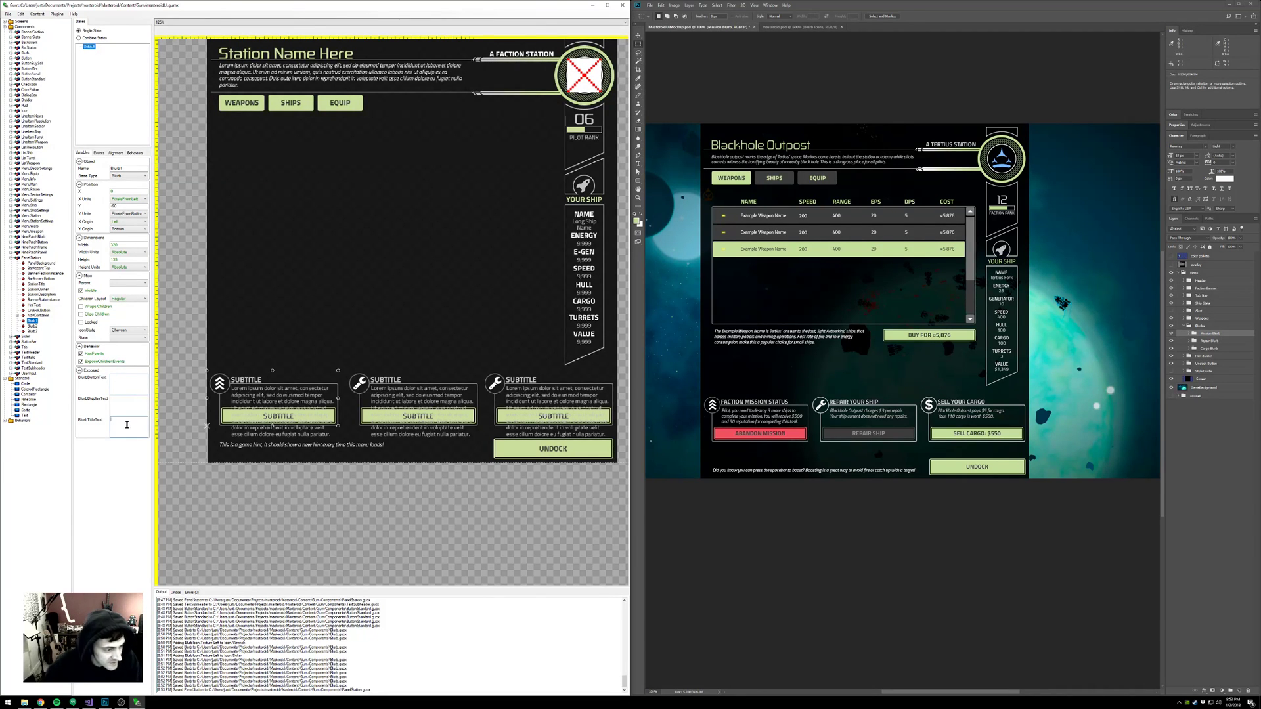
pyautogui.write('FACTIO')
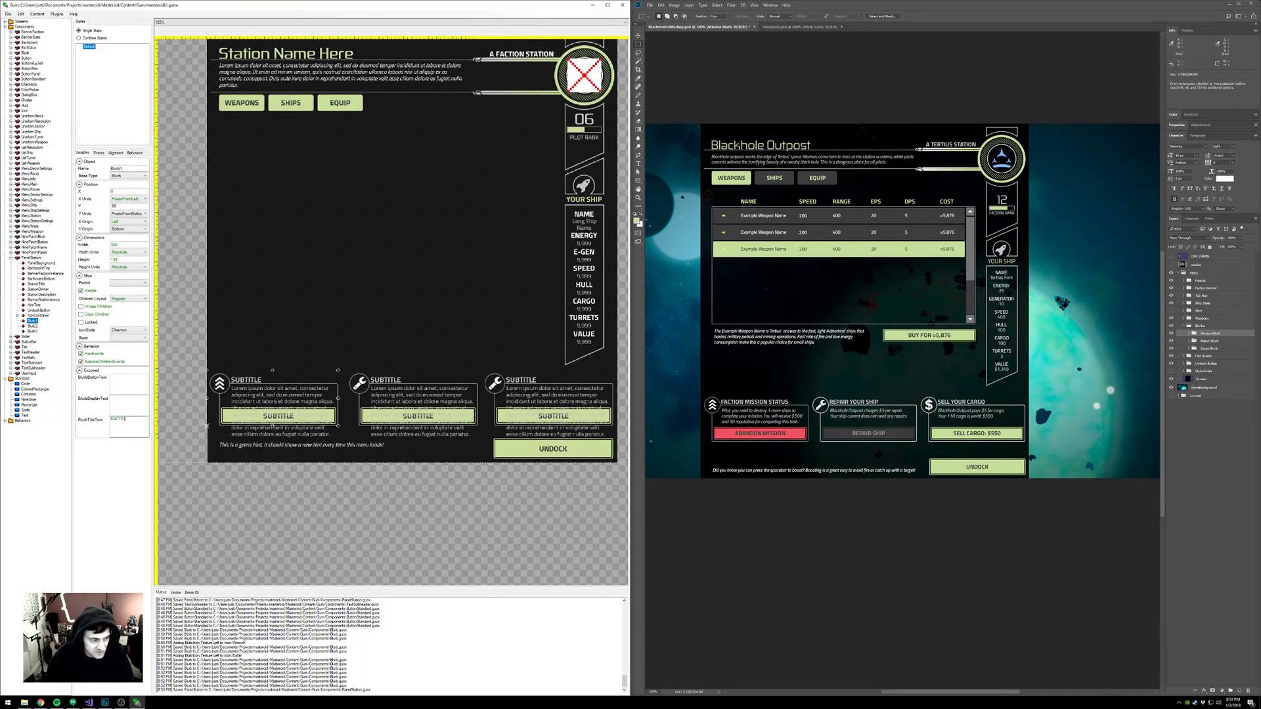
pyautogui.write('N MISSION STATUS')
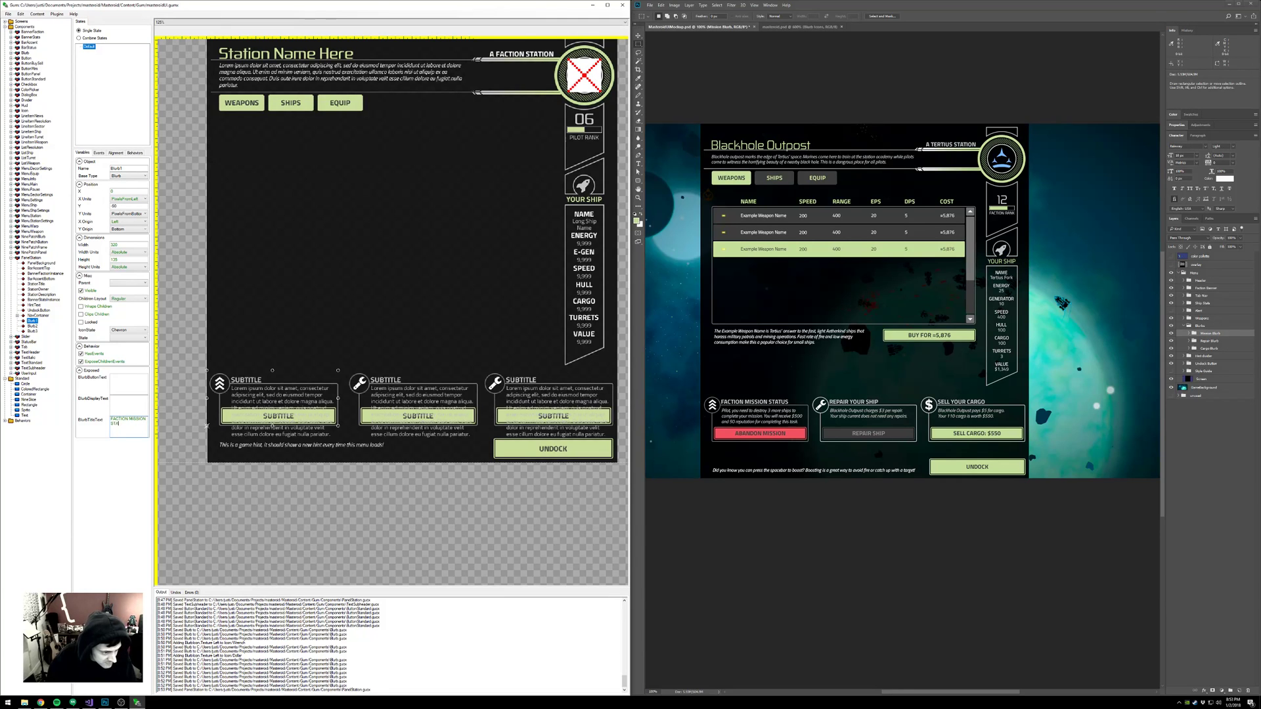
pyautogui.click(124, 381)
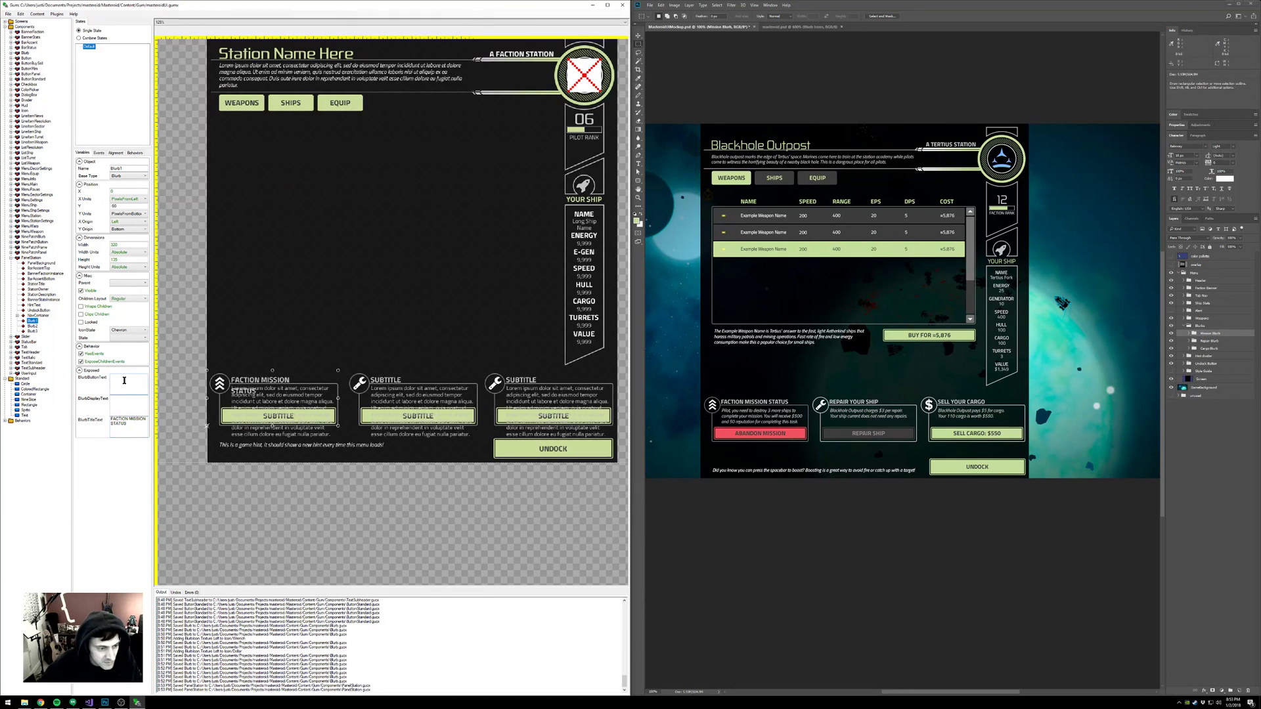
# - In the Blurb component, widen the BlurbTitle instance to about 257, reaching the end of the blurb frame
pyautogui.click(10, 53)
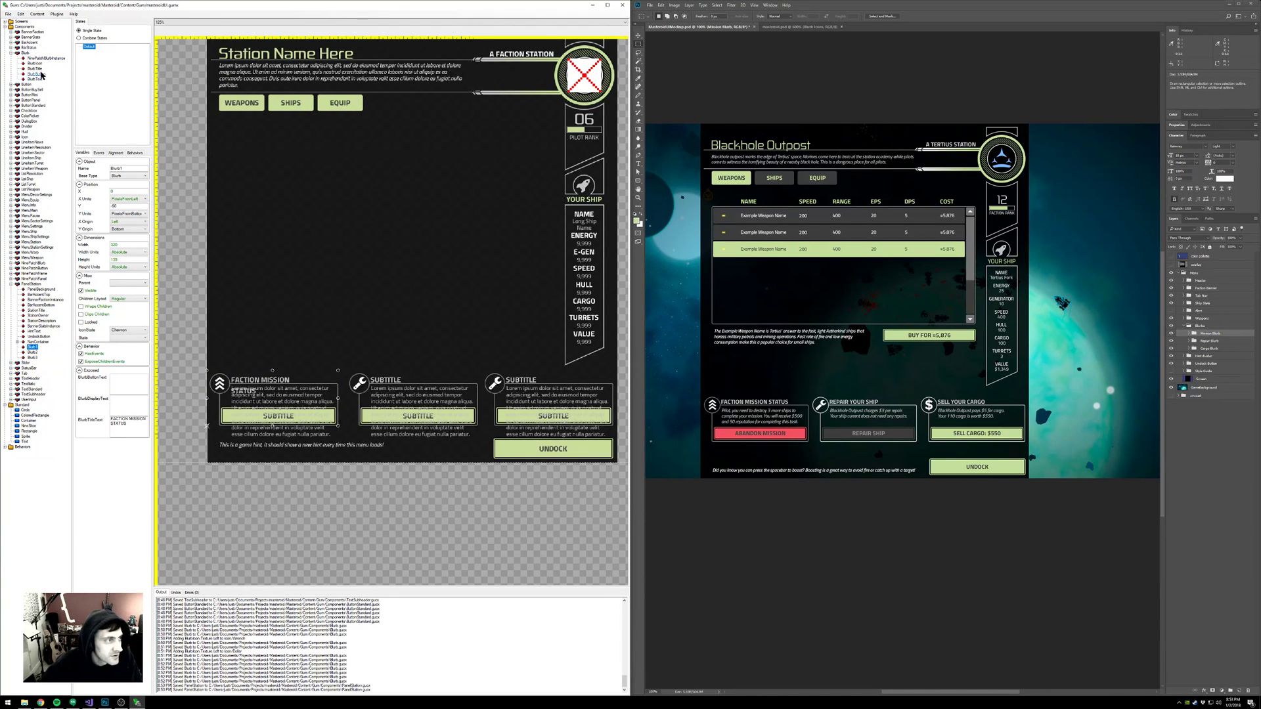
pyautogui.click(38, 69)
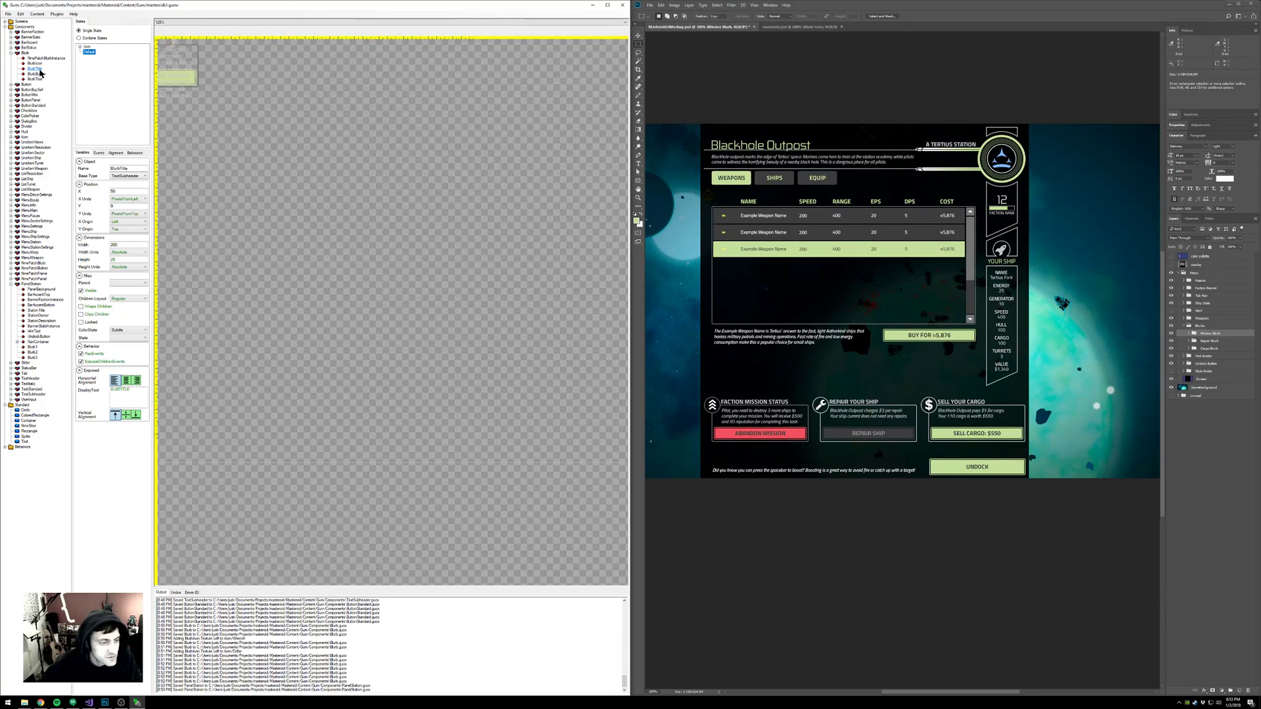
pyautogui.scroll(5, 245, 175)
pyautogui.moveTo(341, 212); pyautogui.dragTo(402, 306)
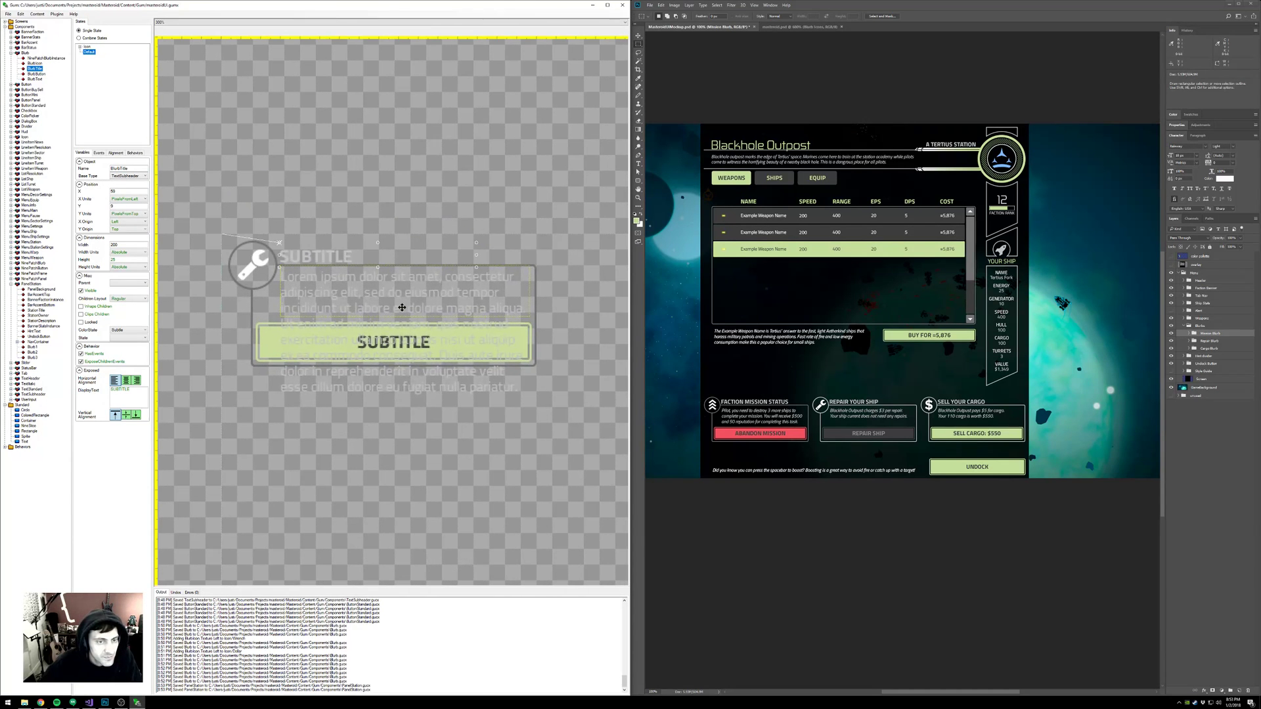
pyautogui.moveTo(477, 255); pyautogui.dragTo(532, 259)
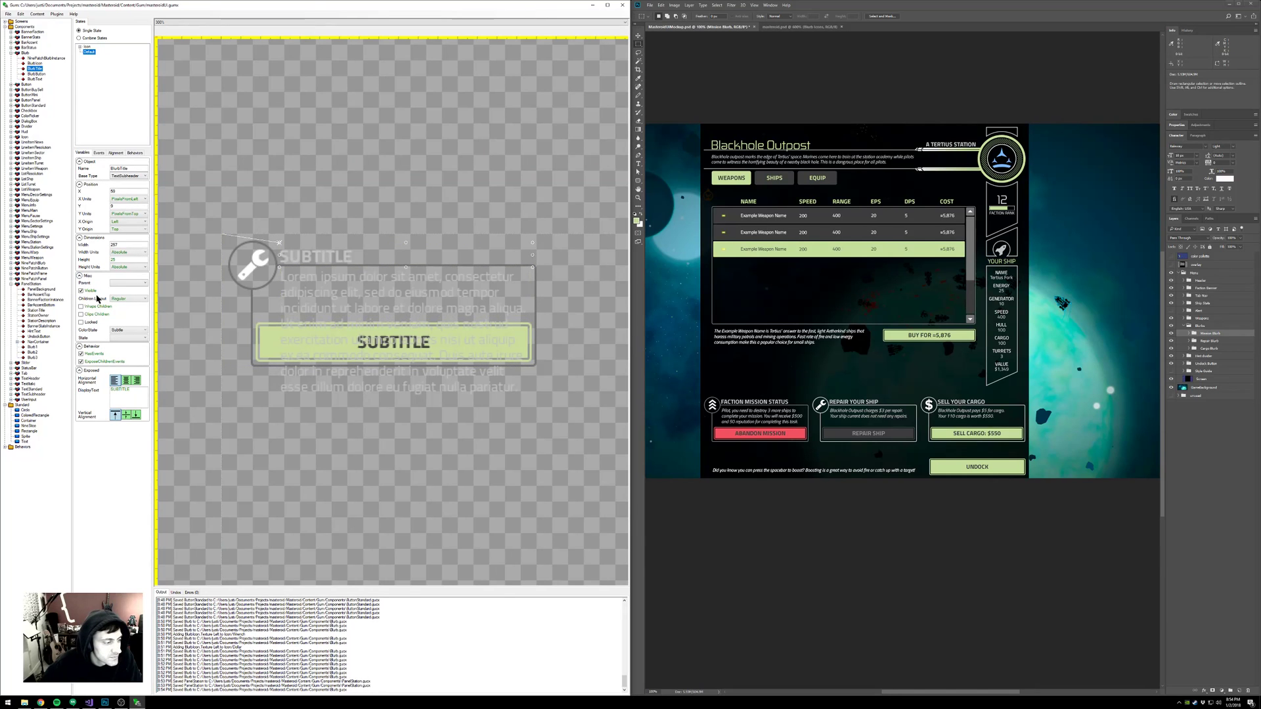
# - Return to PanelStation and set the Blurb1 instance's BlurbDisplayText to "ABANDON MISSION"
pyautogui.click(33, 285)
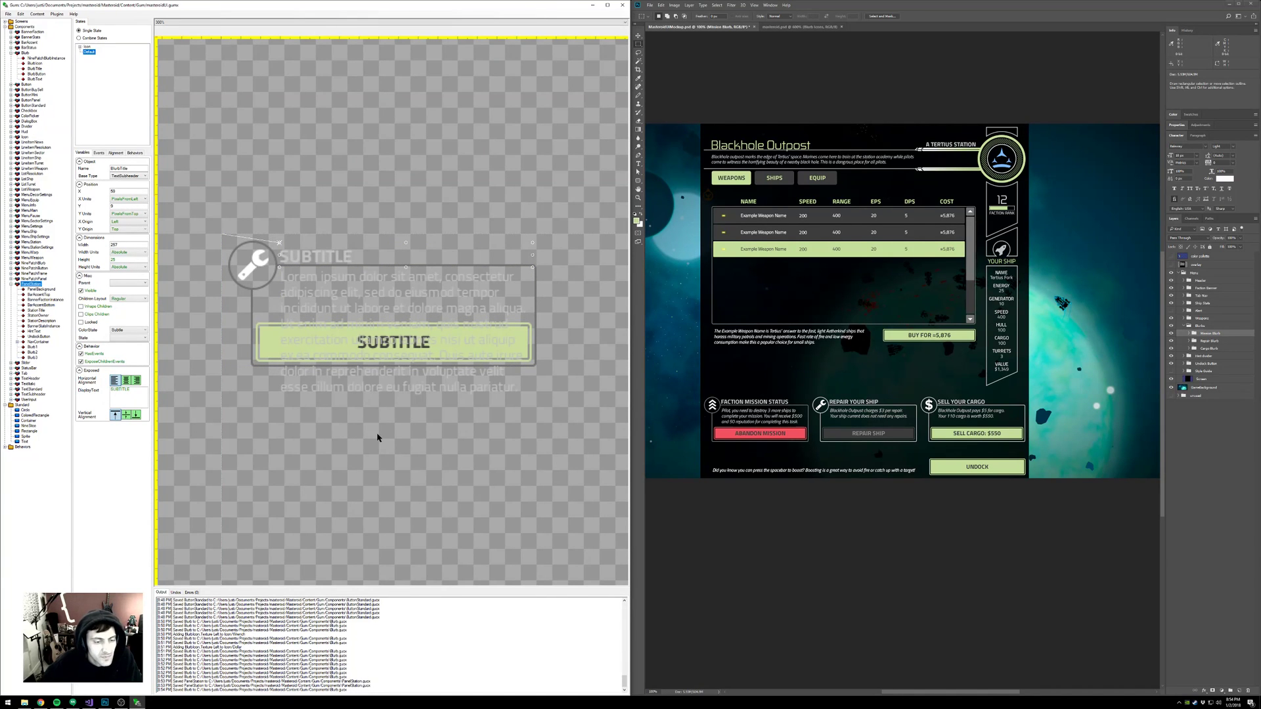
pyautogui.scroll(-5, 375, 440)
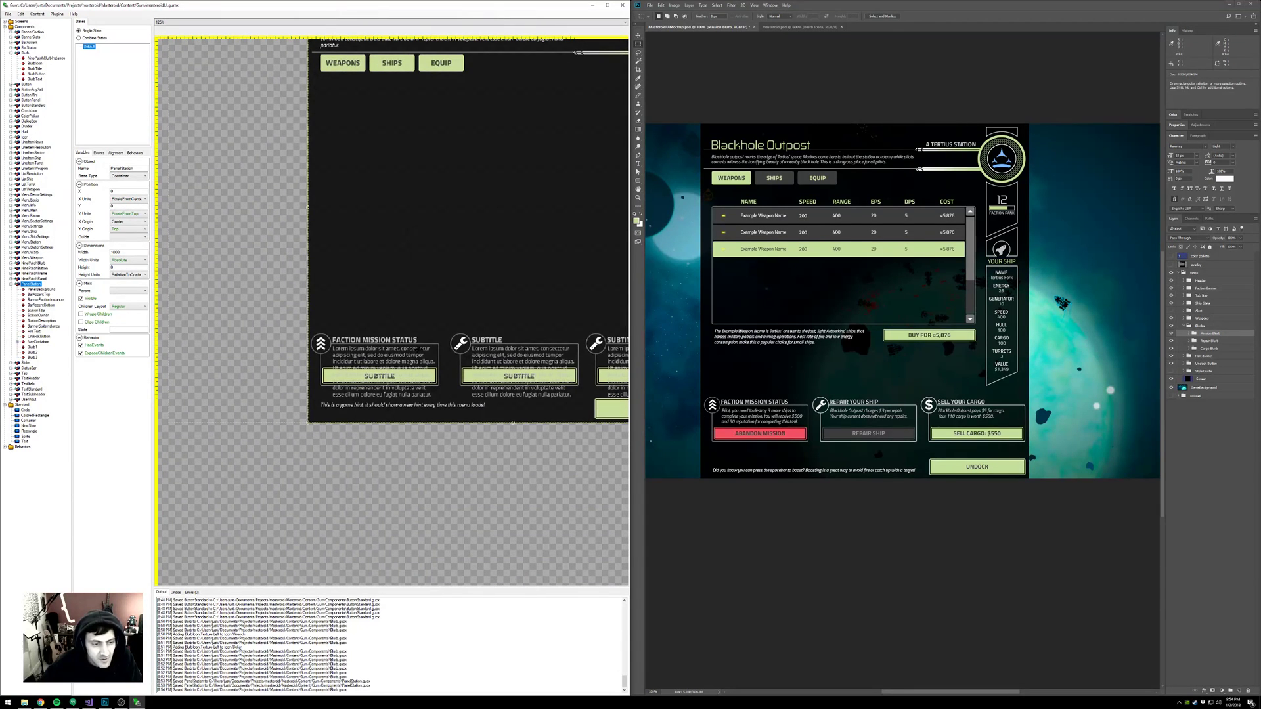
pyautogui.scroll(-2, 398, 370)
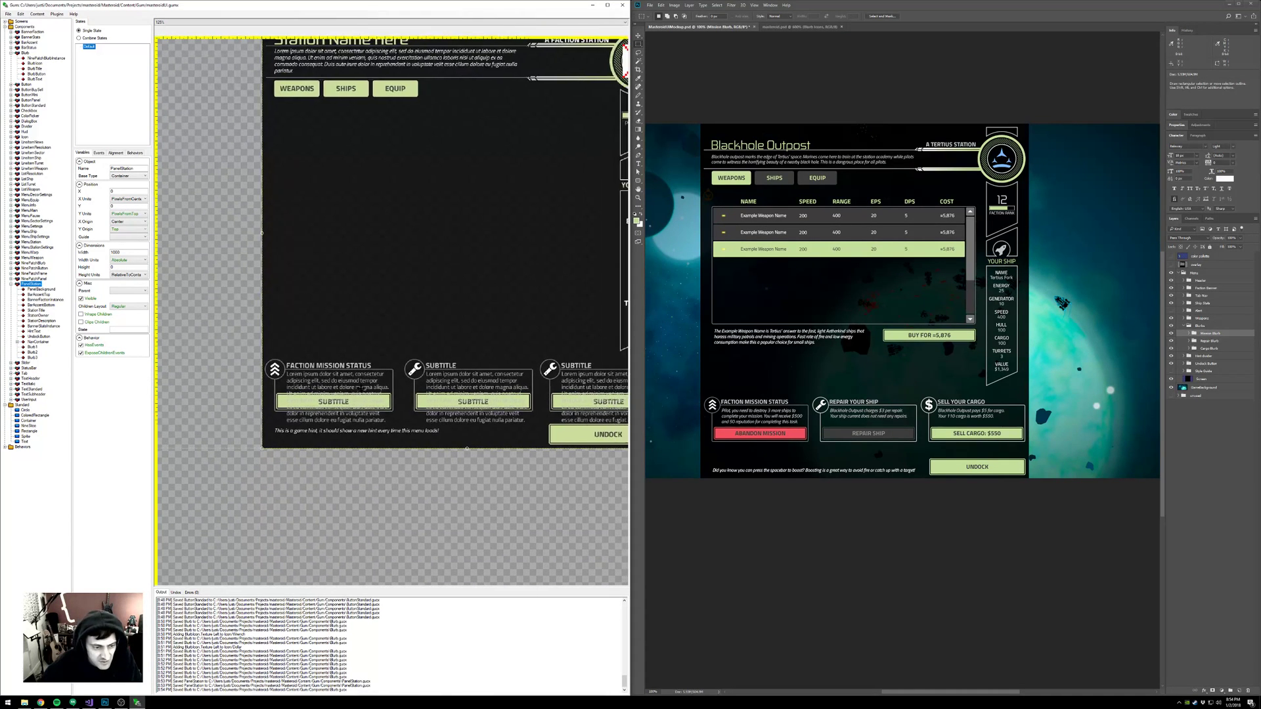
pyautogui.moveTo(417, 384); pyautogui.dragTo(356, 407)
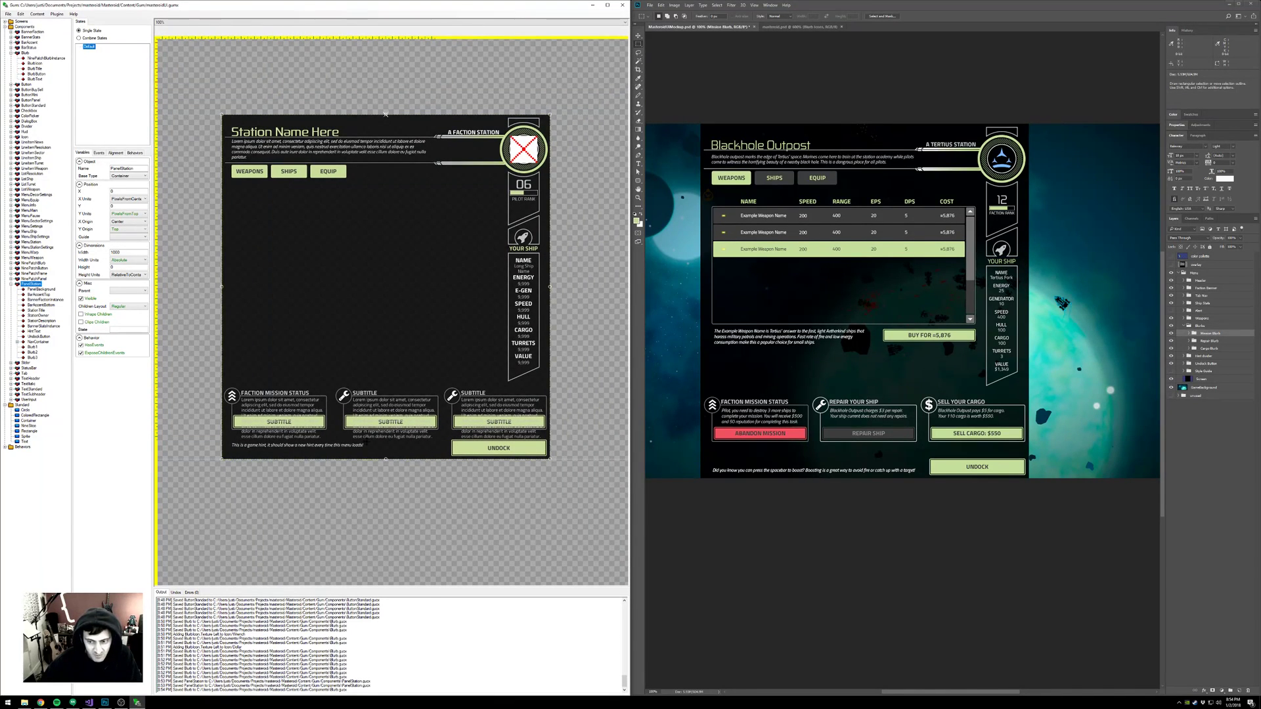
pyautogui.moveTo(359, 428); pyautogui.dragTo(409, 435)
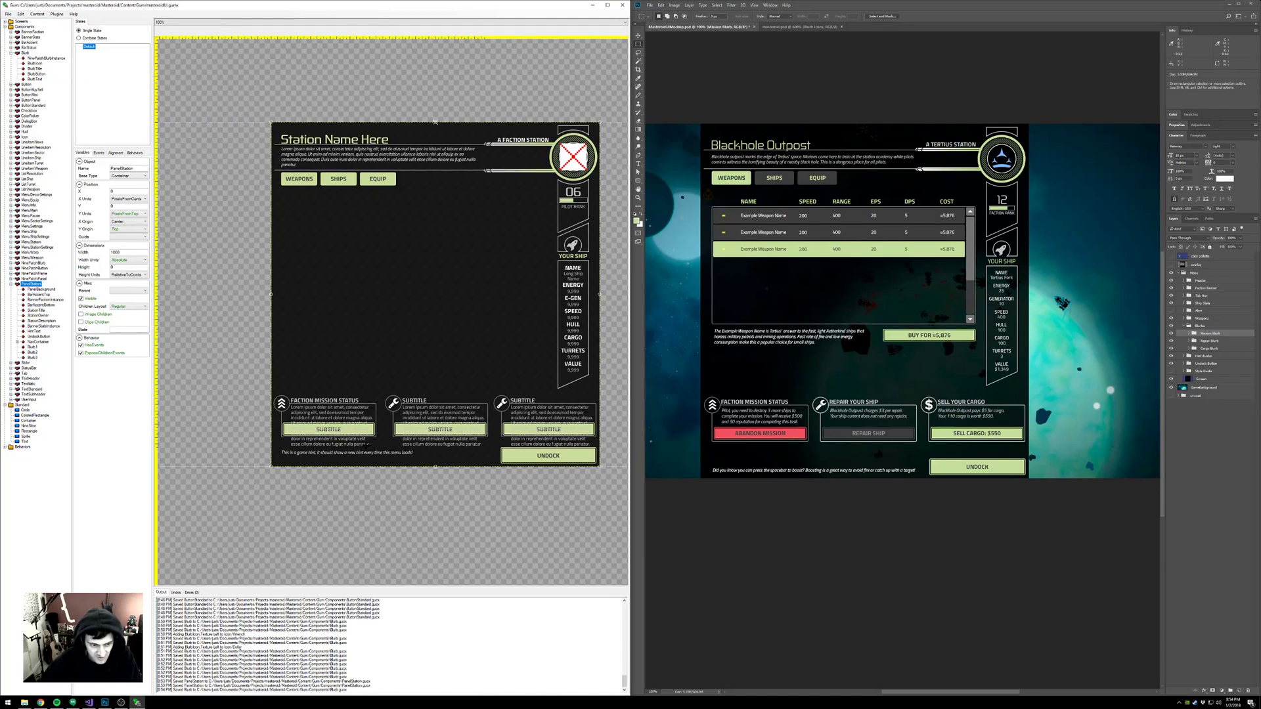
pyautogui.click(32, 347)
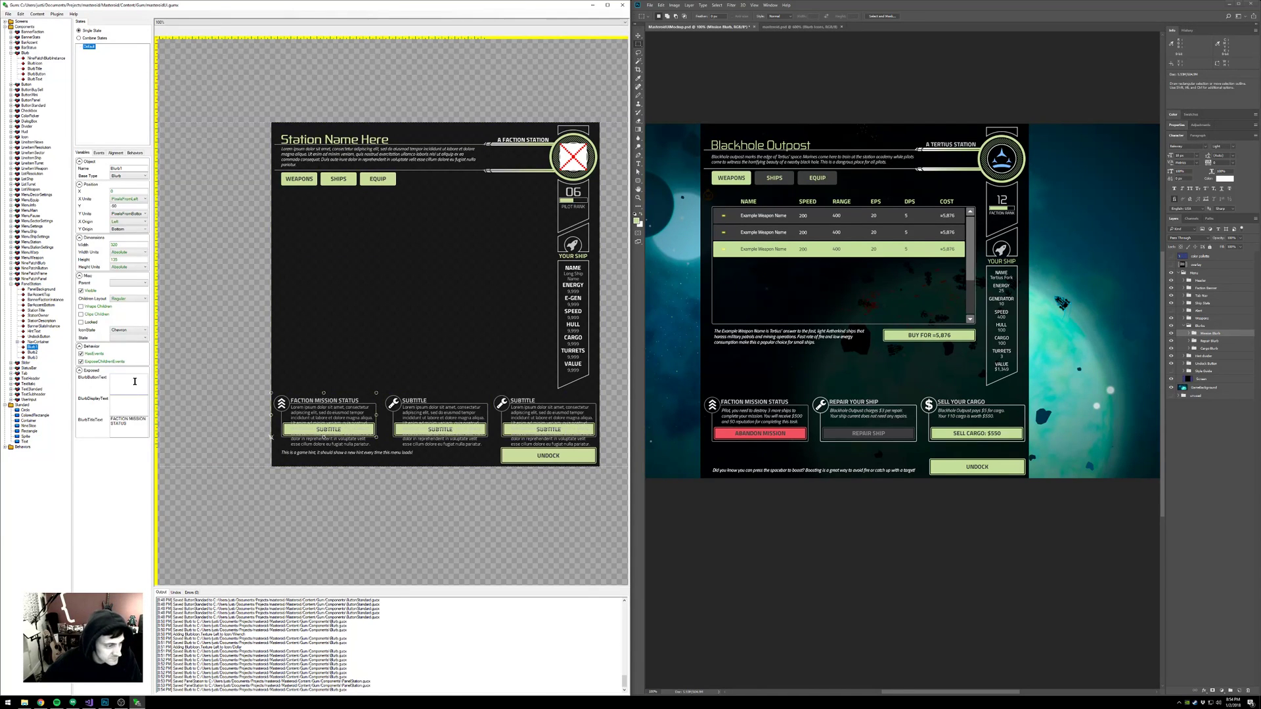
pyautogui.click(133, 400)
pyautogui.write('AB')
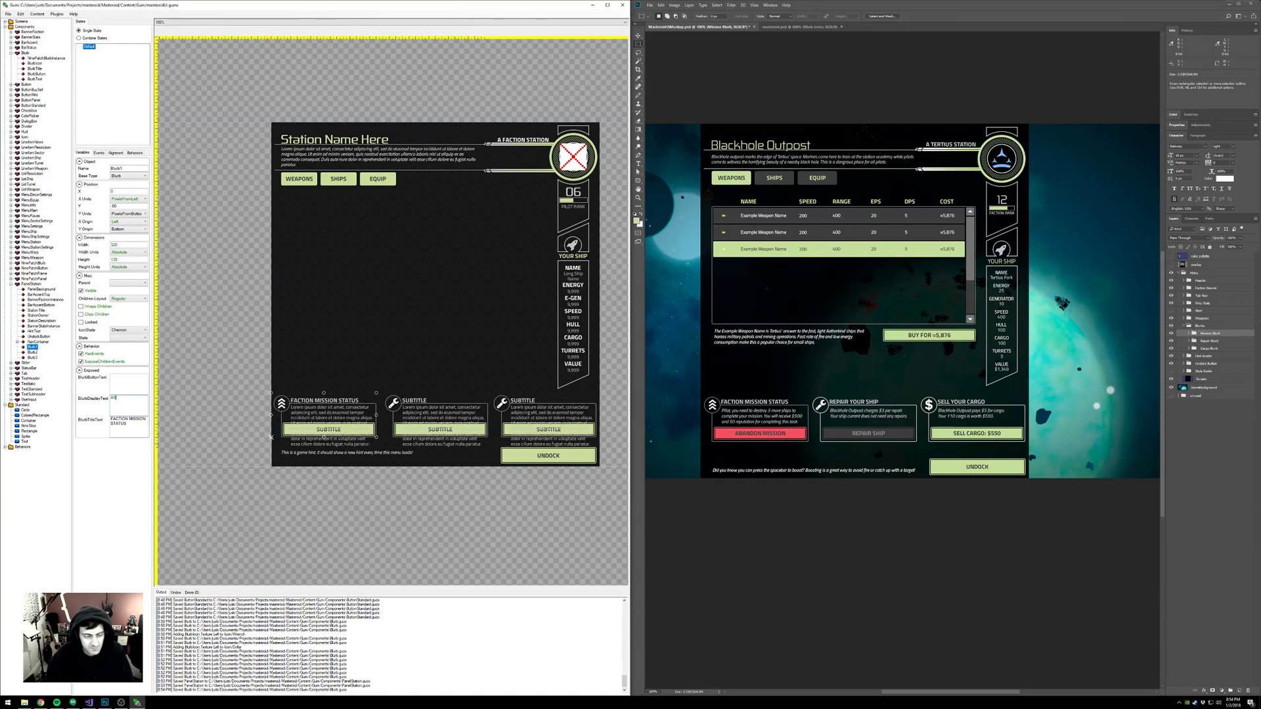
pyautogui.write('ANDON MISSIO')
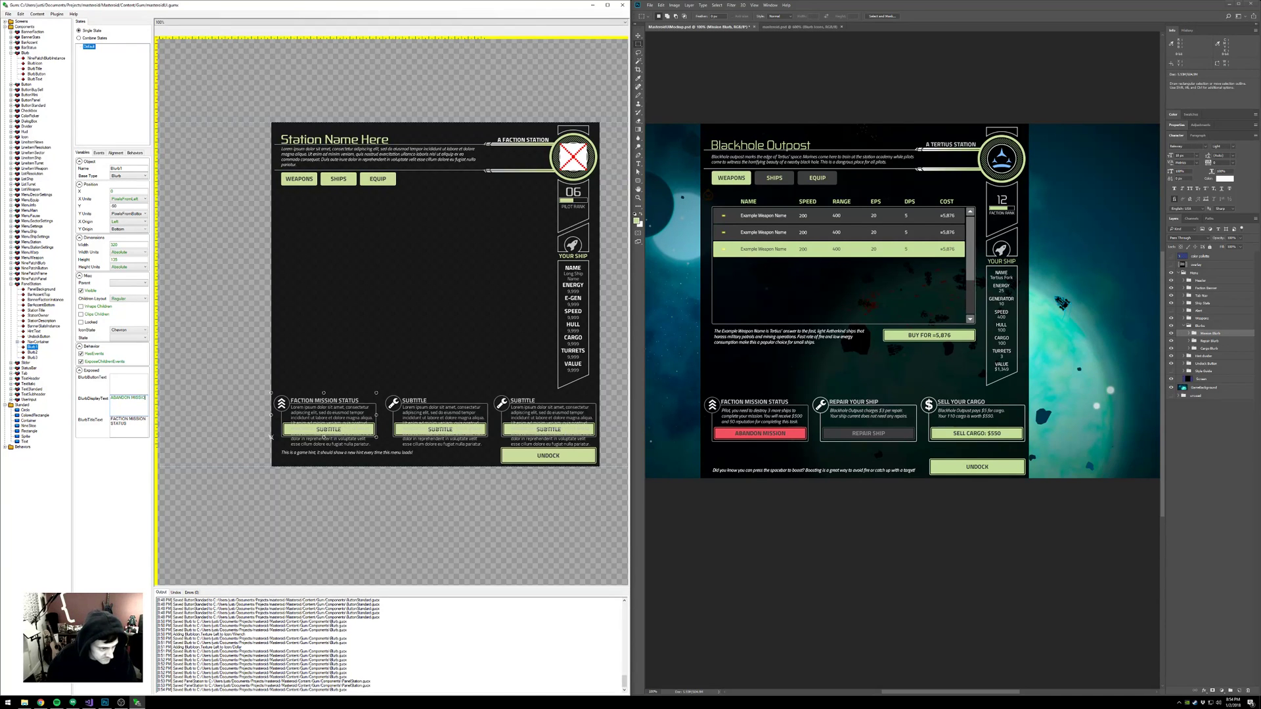
pyautogui.write('N')
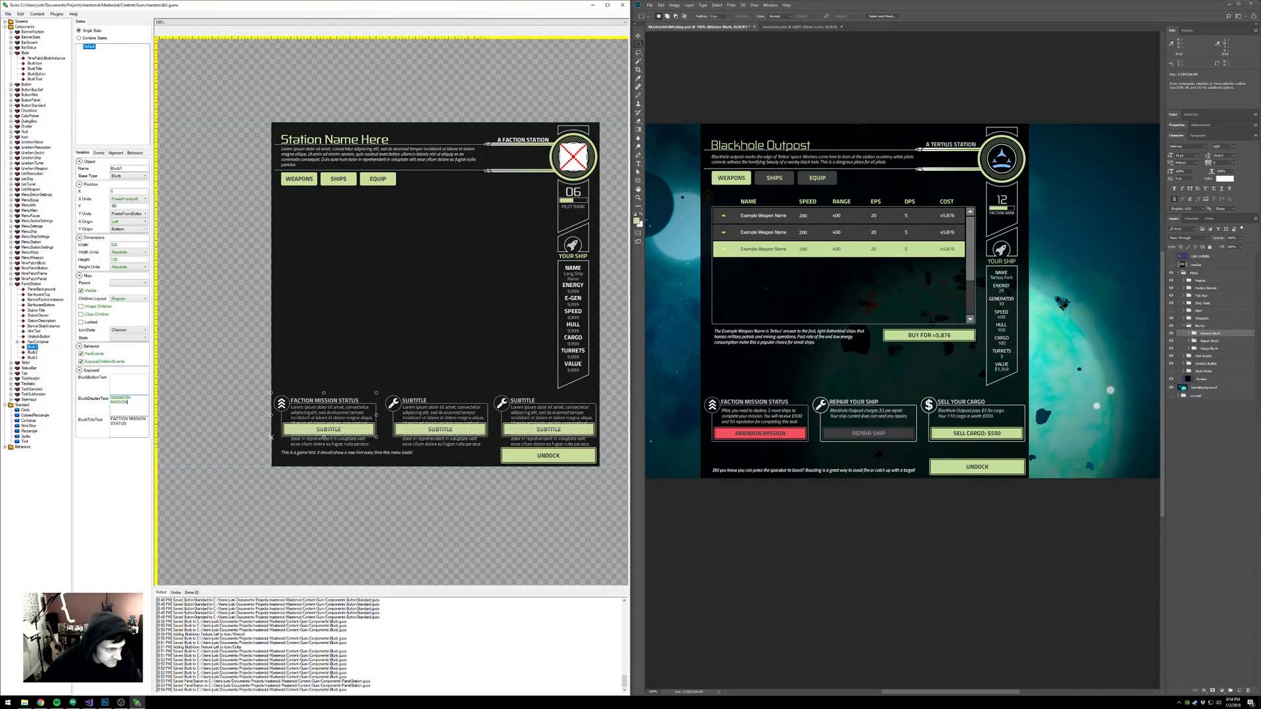
# - Fill Blurb1's BlurbButtonText with the mission message, from "Pilot, you need to destroy N more ships" through "reputation for completing this task."
pyautogui.click(128, 385)
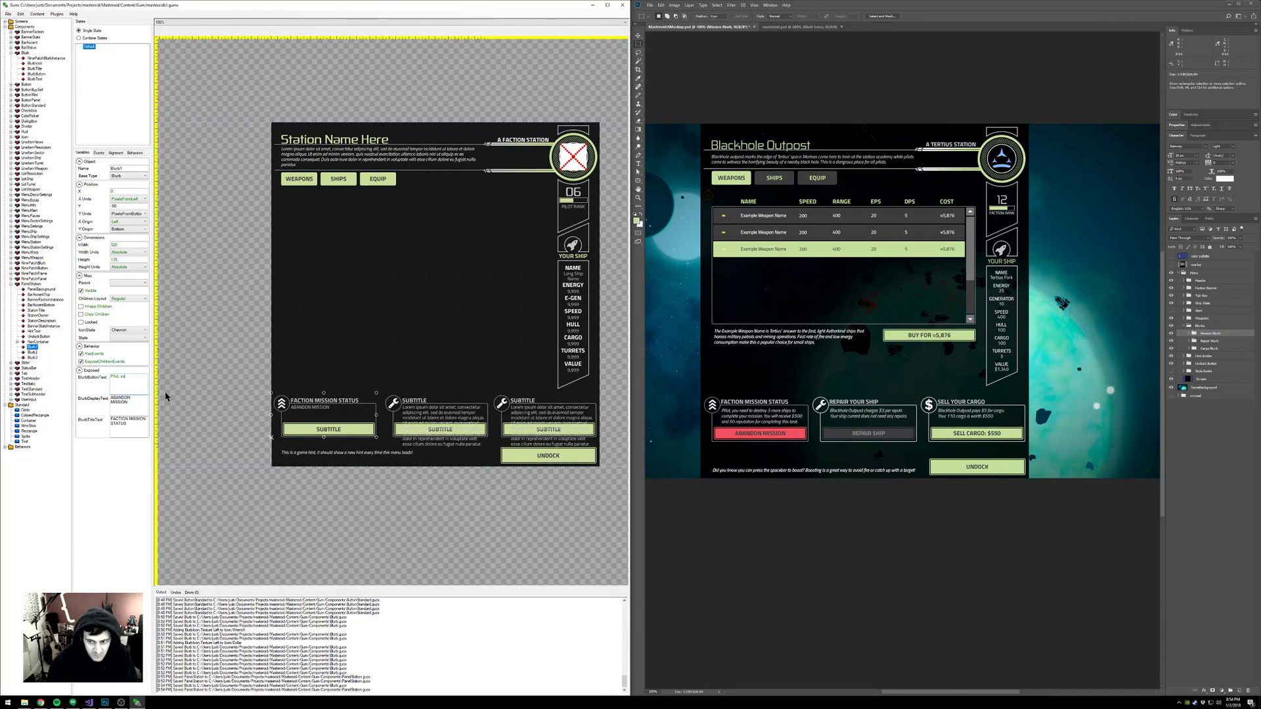
pyautogui.write('Pilot, you need to destroy')
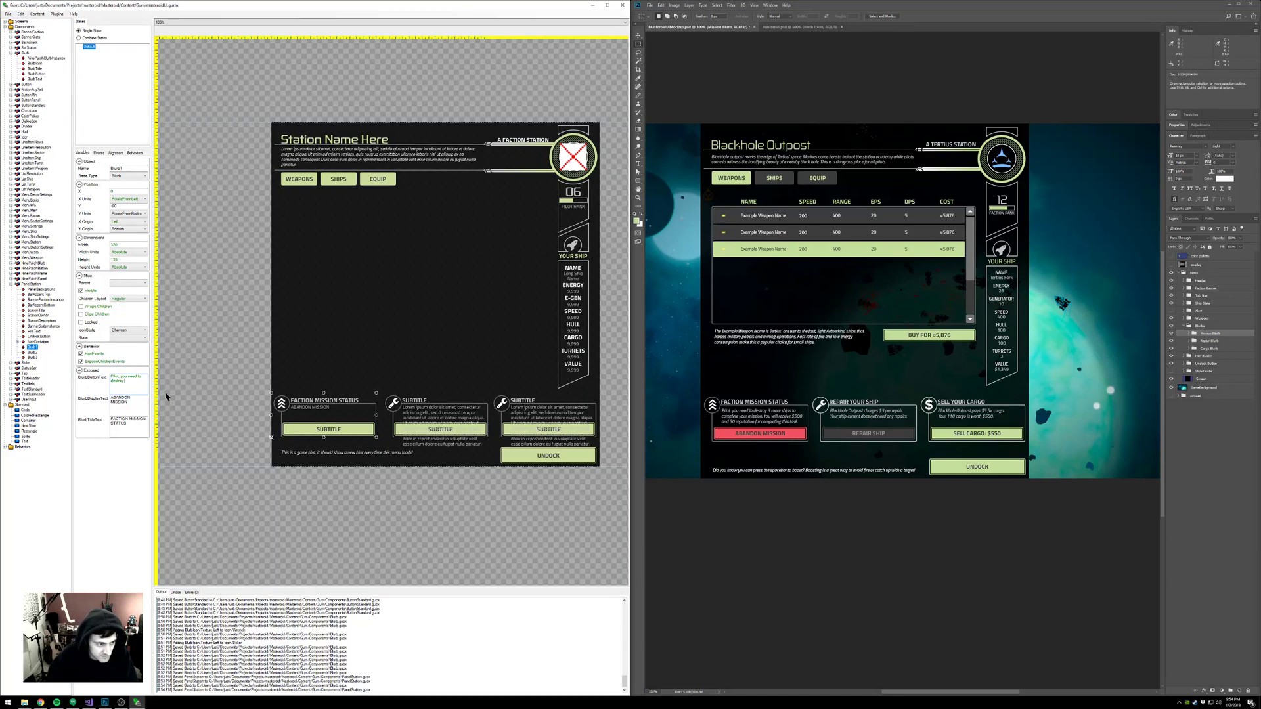
pyautogui.write(' N more ships to complete your mission')
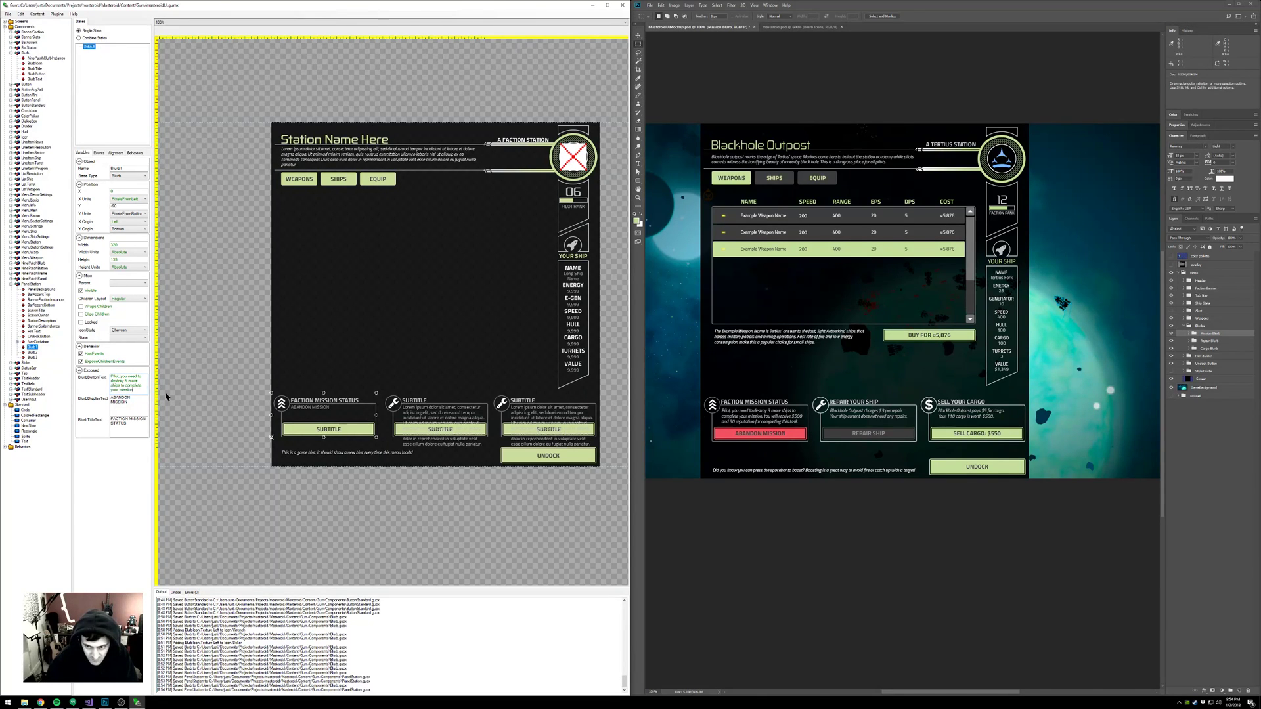
pyautogui.write('. You will receive $NNN')
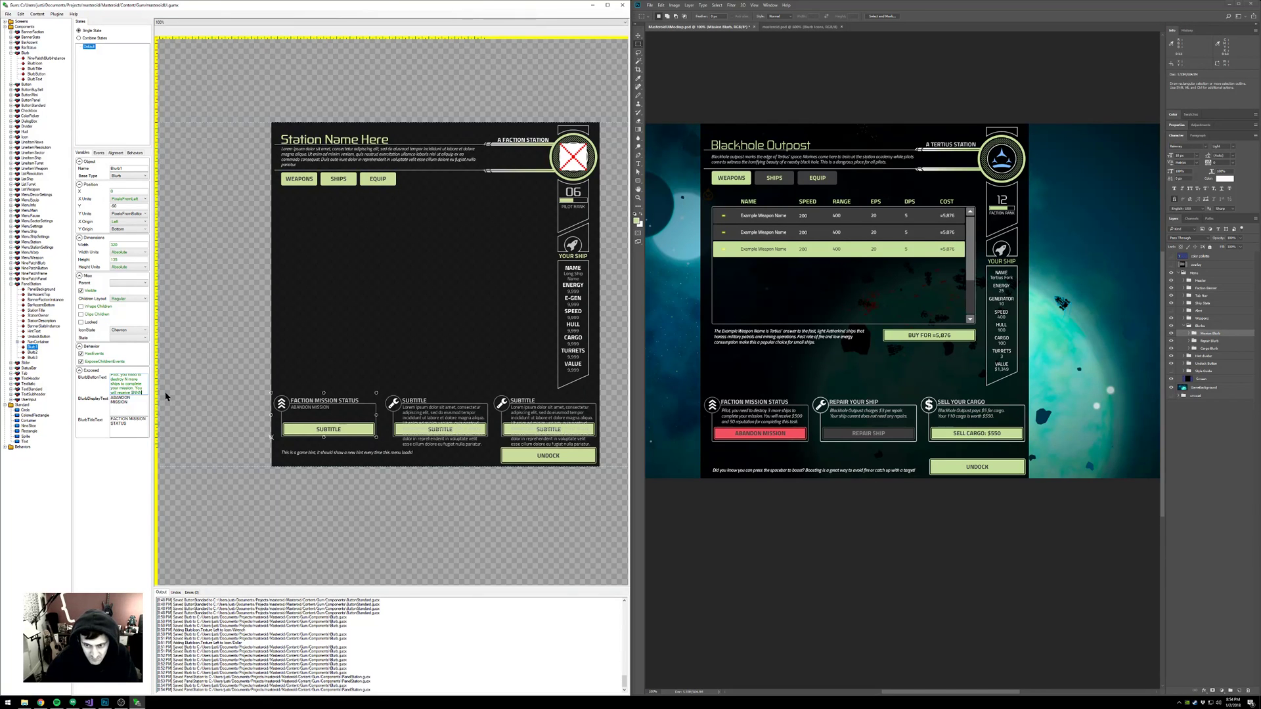
pyautogui.write('d NN rep')
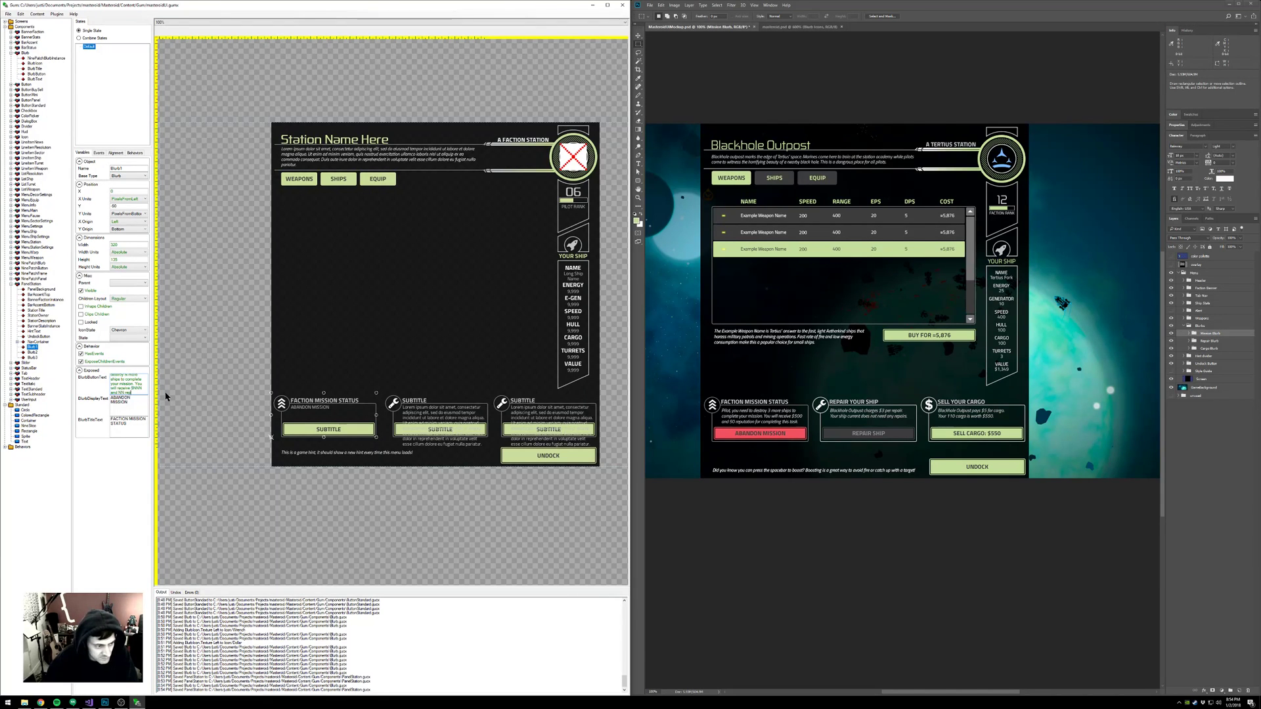
pyautogui.write('utation for complet')
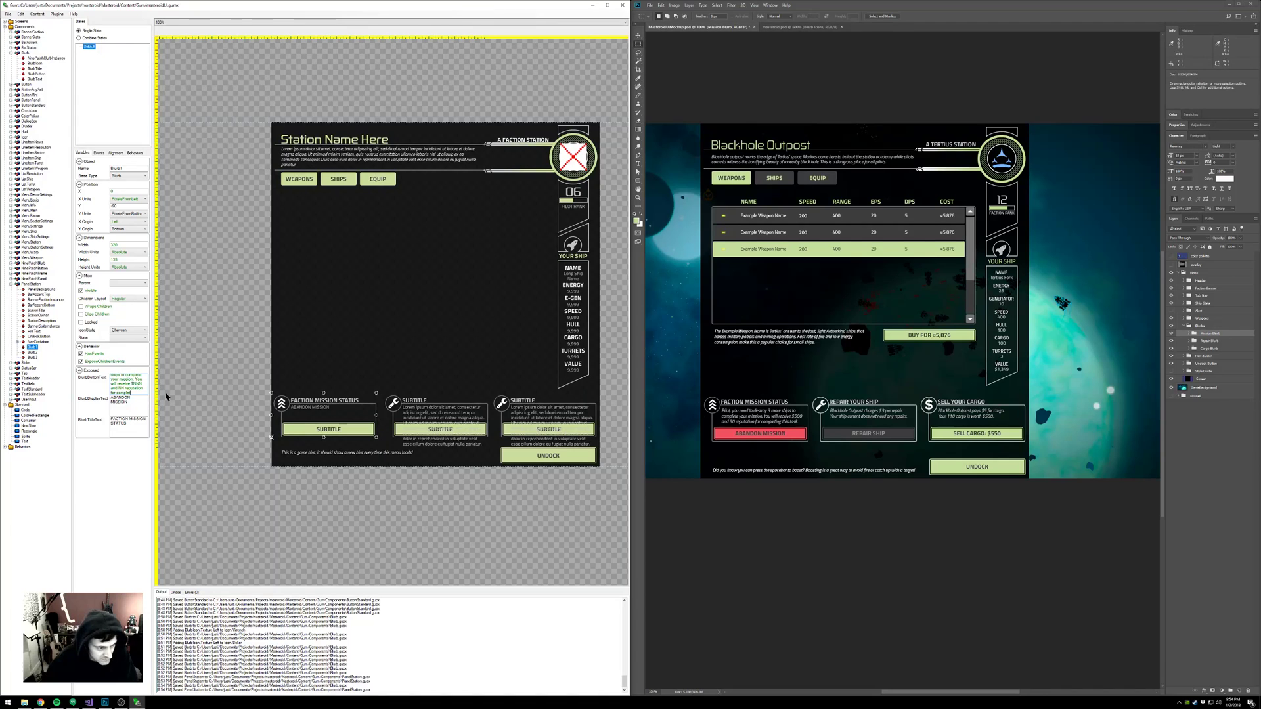
pyautogui.write('ing this tex')
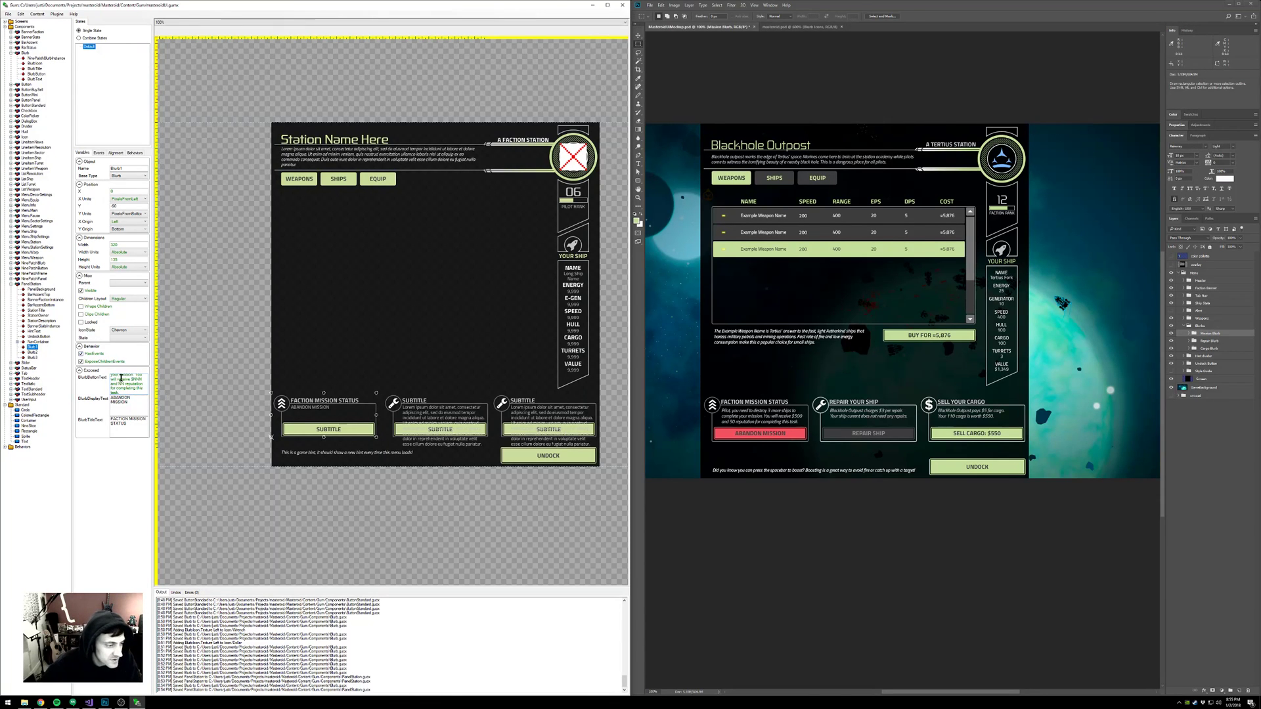
pyautogui.click(137, 398)
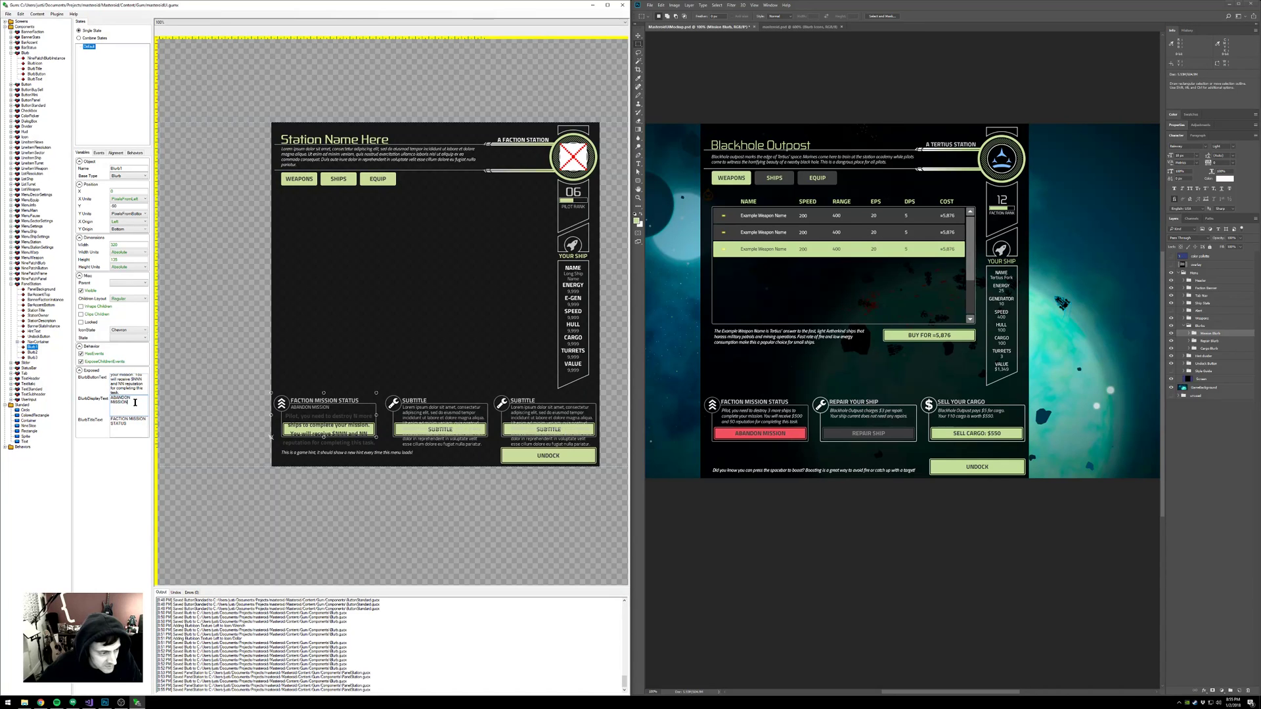
# - Swap Blurb1's two texts, putting the mission message in BlurbDisplayText and "ABANDON MISSION" in BlurbButtonText
pyautogui.moveTo(125, 393); pyautogui.dragTo(99, 372)
pyautogui.hotkey('ctrl', 'x')
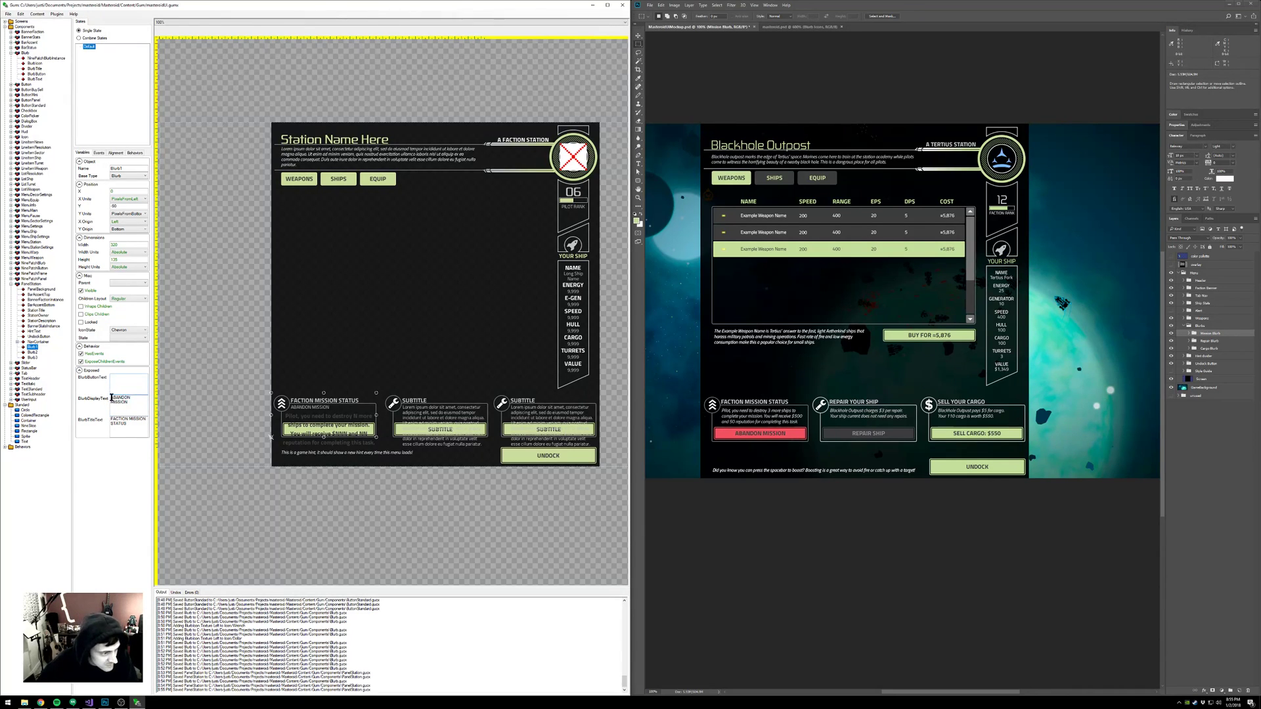
pyautogui.click(149, 414)
pyautogui.hotkey('ctrl', 'v')
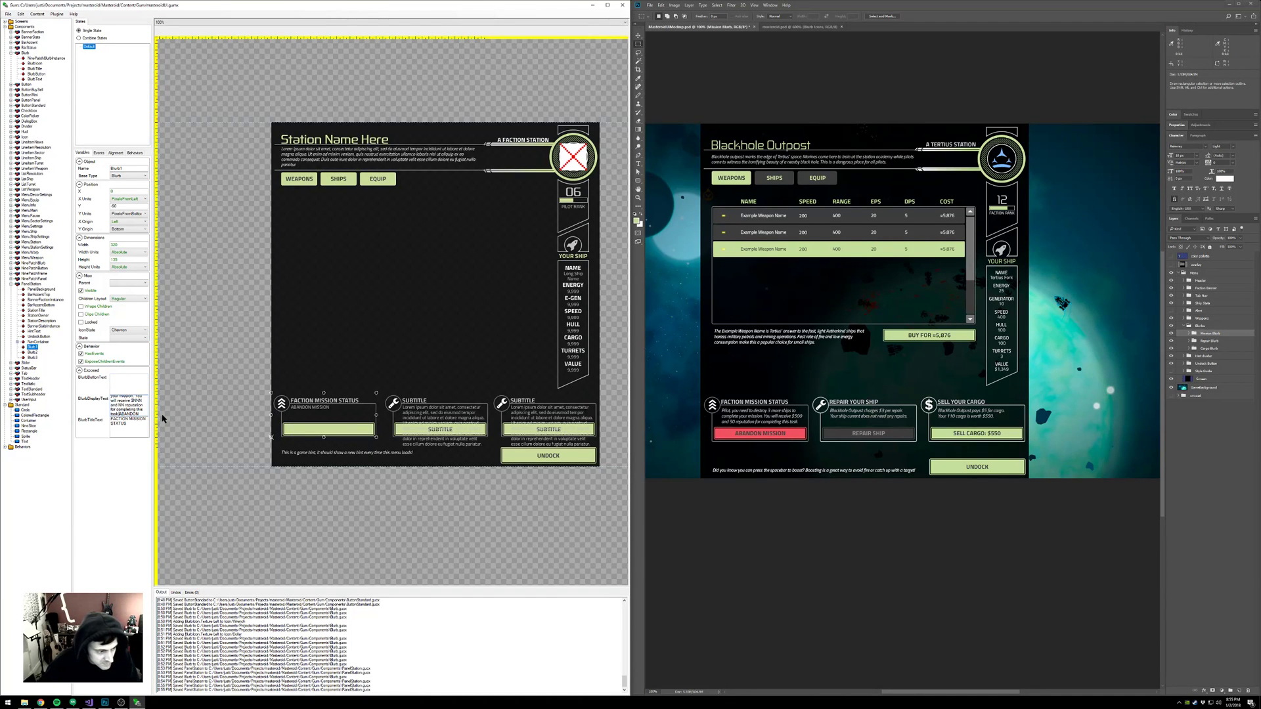
pyautogui.hotkey('ctrl', 'shift', 'End')
pyautogui.press('Delete')
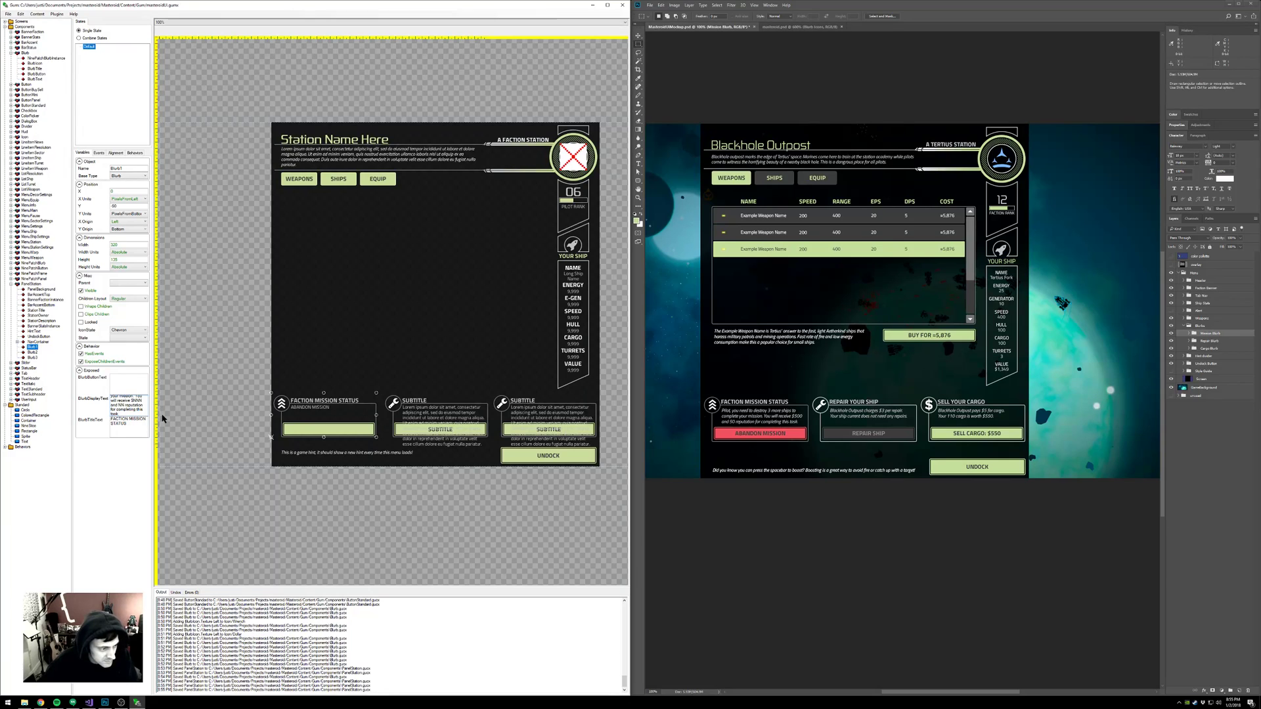
pyautogui.click(126, 387)
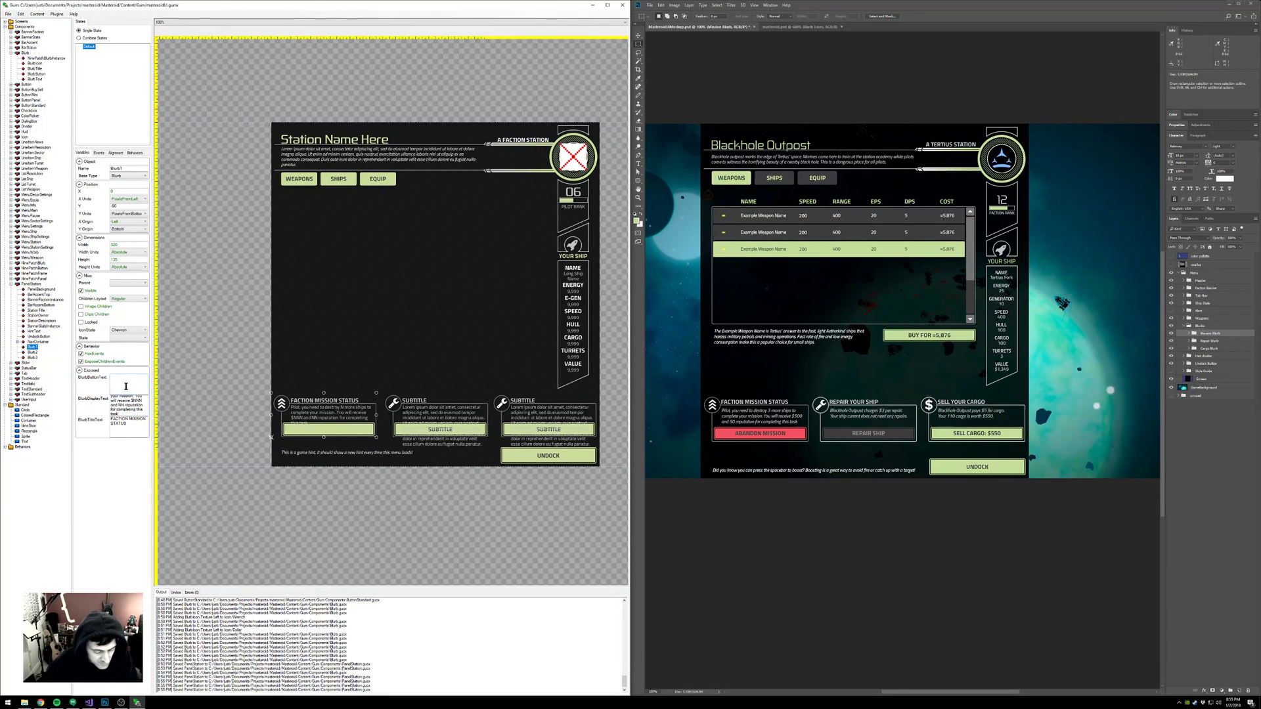
pyautogui.hotkey('ctrl', 'v')
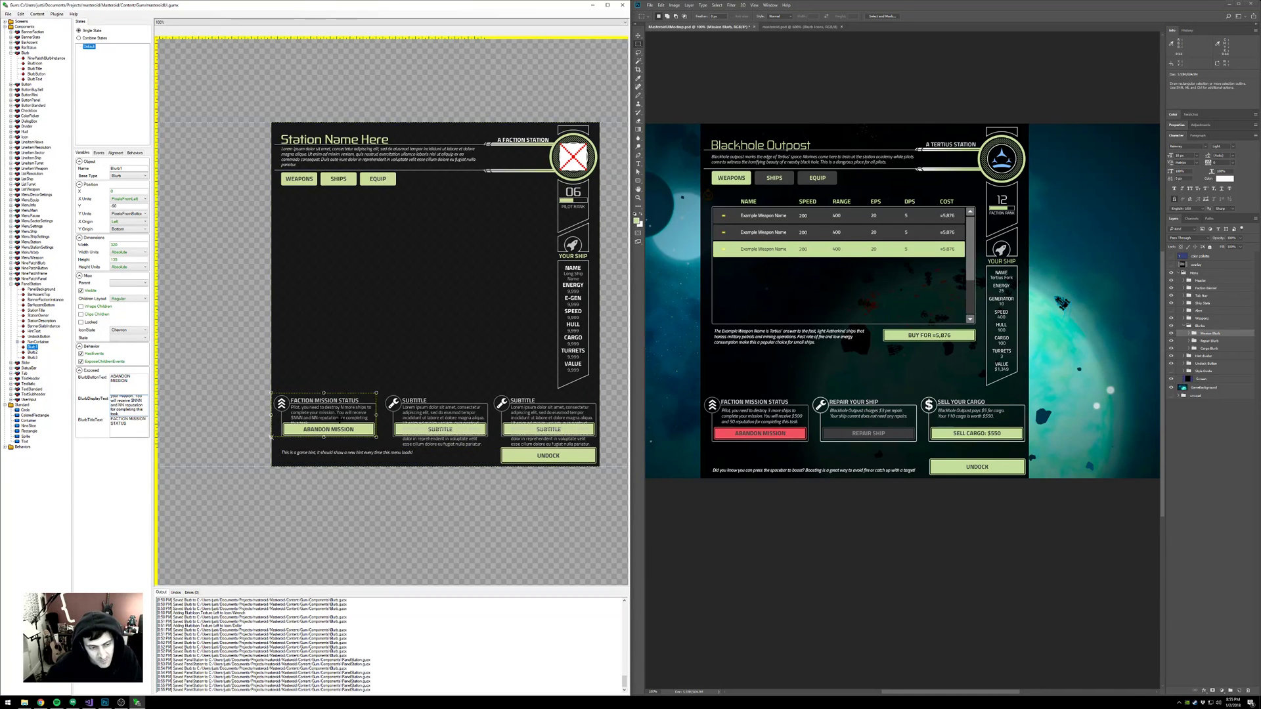
# - Change the BlurbText instance's base type in the Blurb component to TextItalic, then return to Blurb1 in PanelStation
pyautogui.click(36, 79)
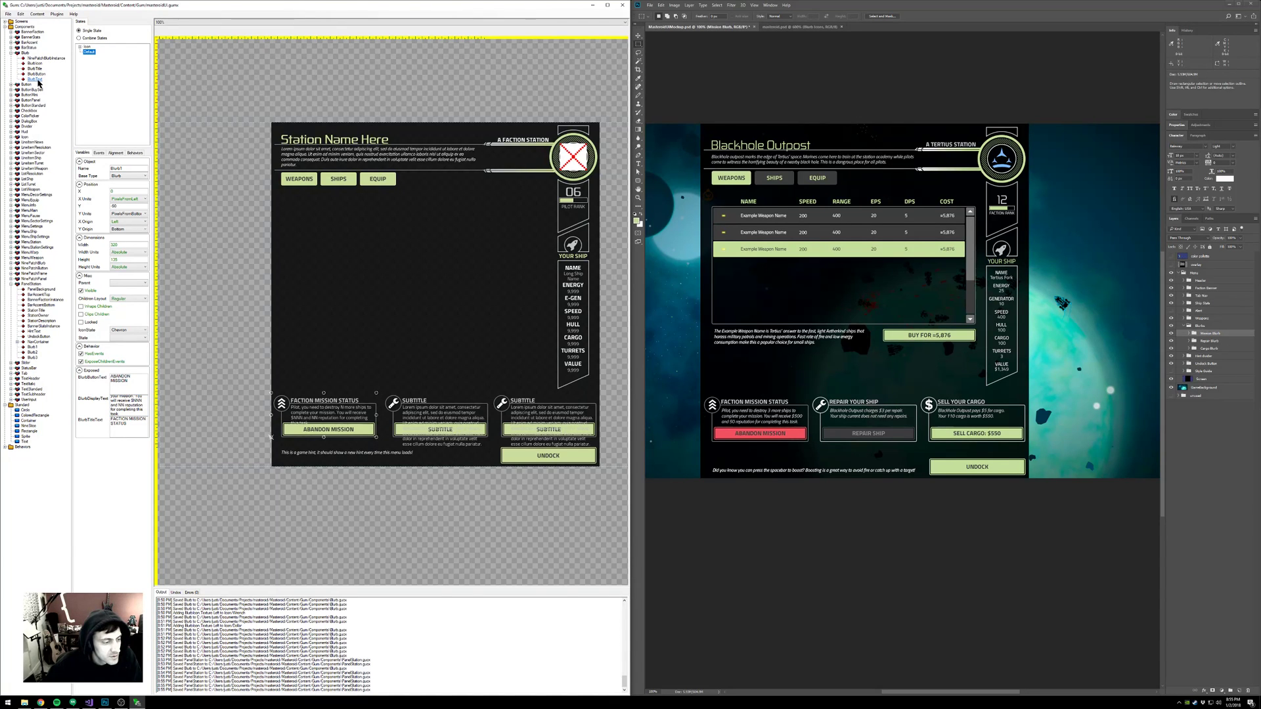
pyautogui.click(139, 176)
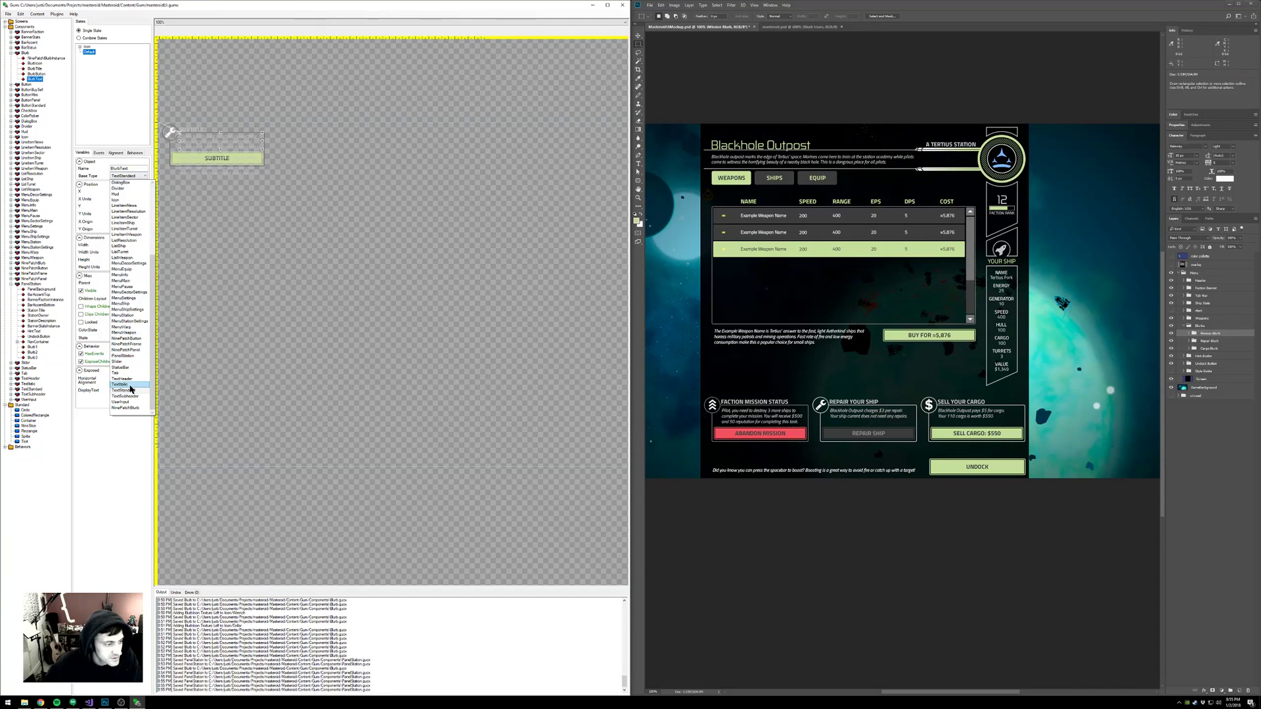
pyautogui.click(129, 385)
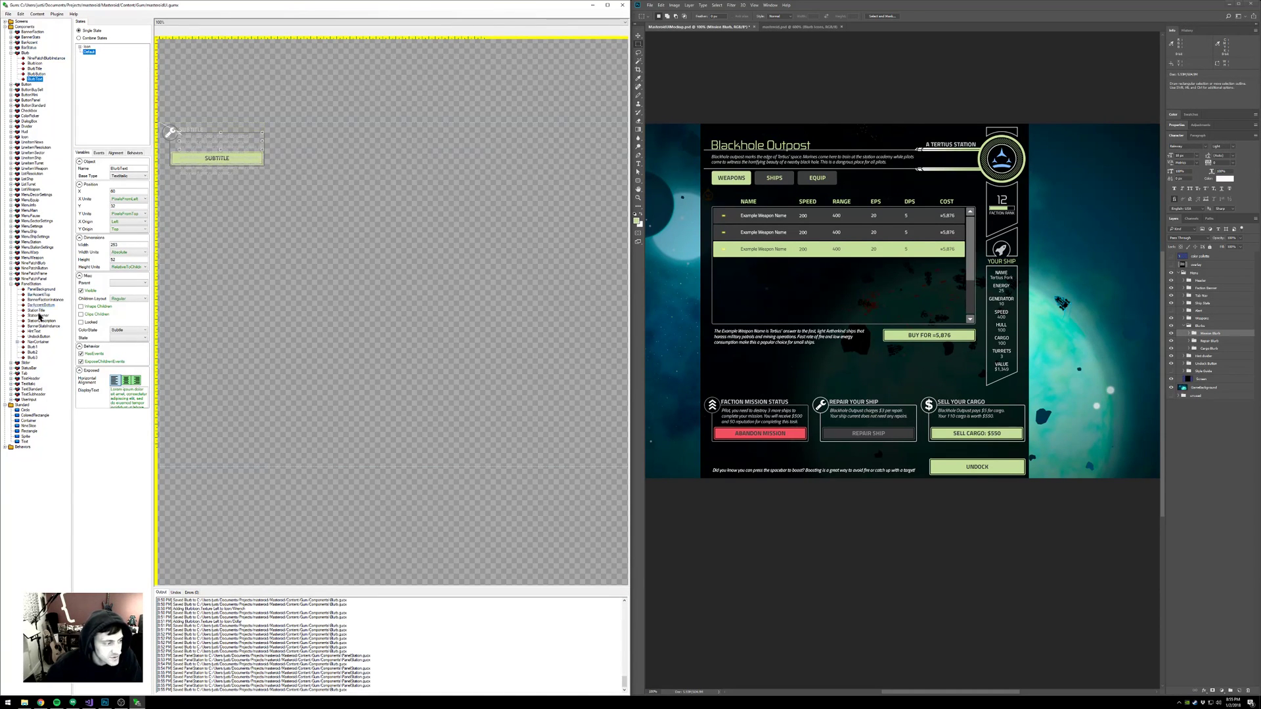
pyautogui.click(33, 347)
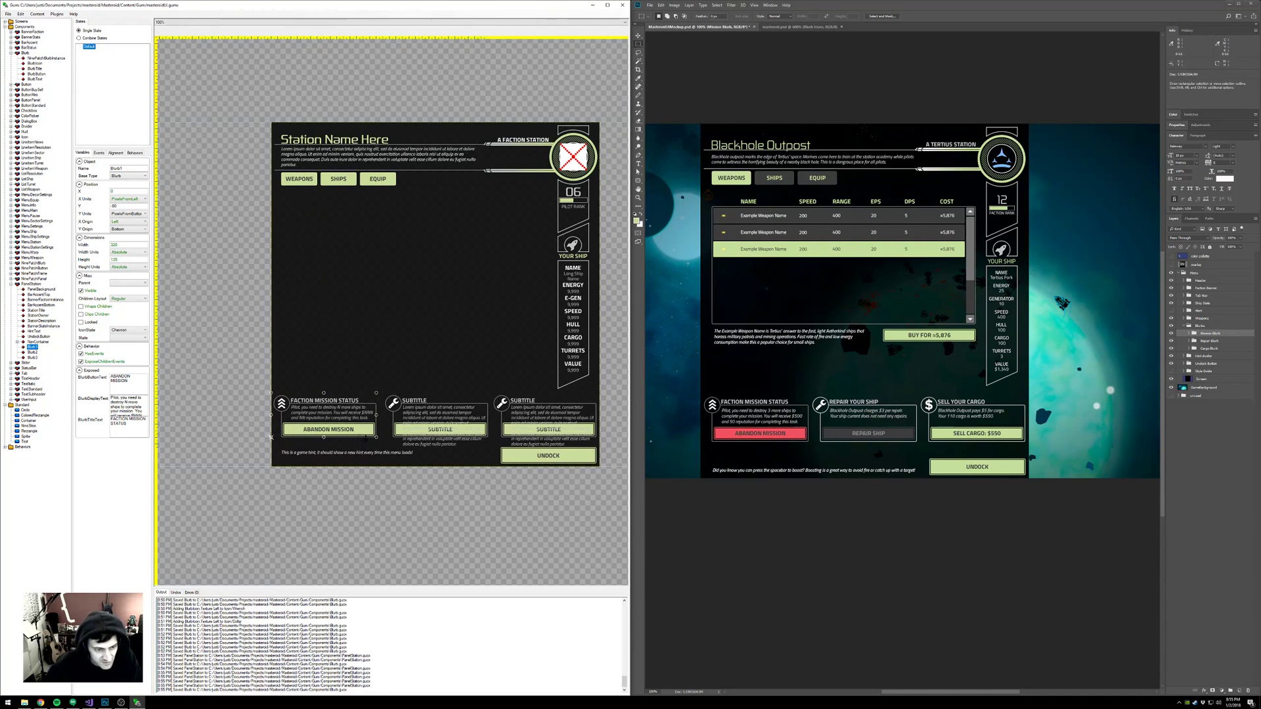
pyautogui.scroll(2, 313, 435)
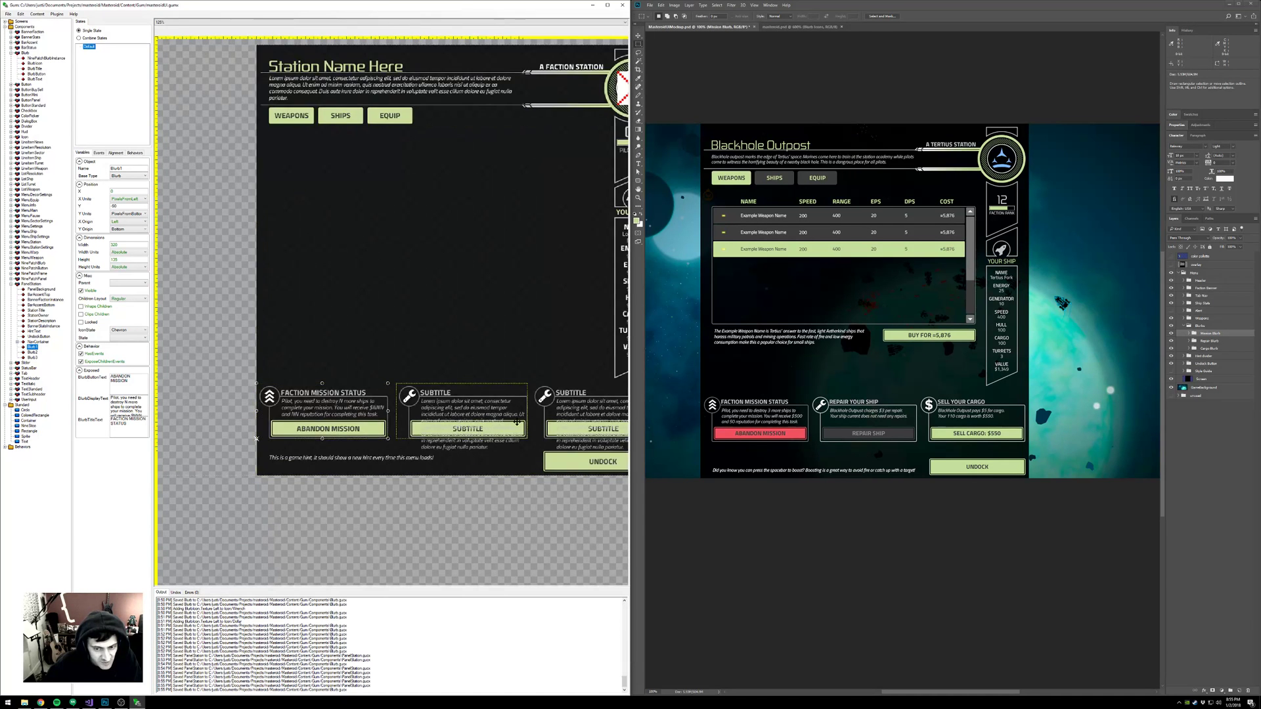
pyautogui.moveTo(405, 415); pyautogui.dragTo(474, 418)
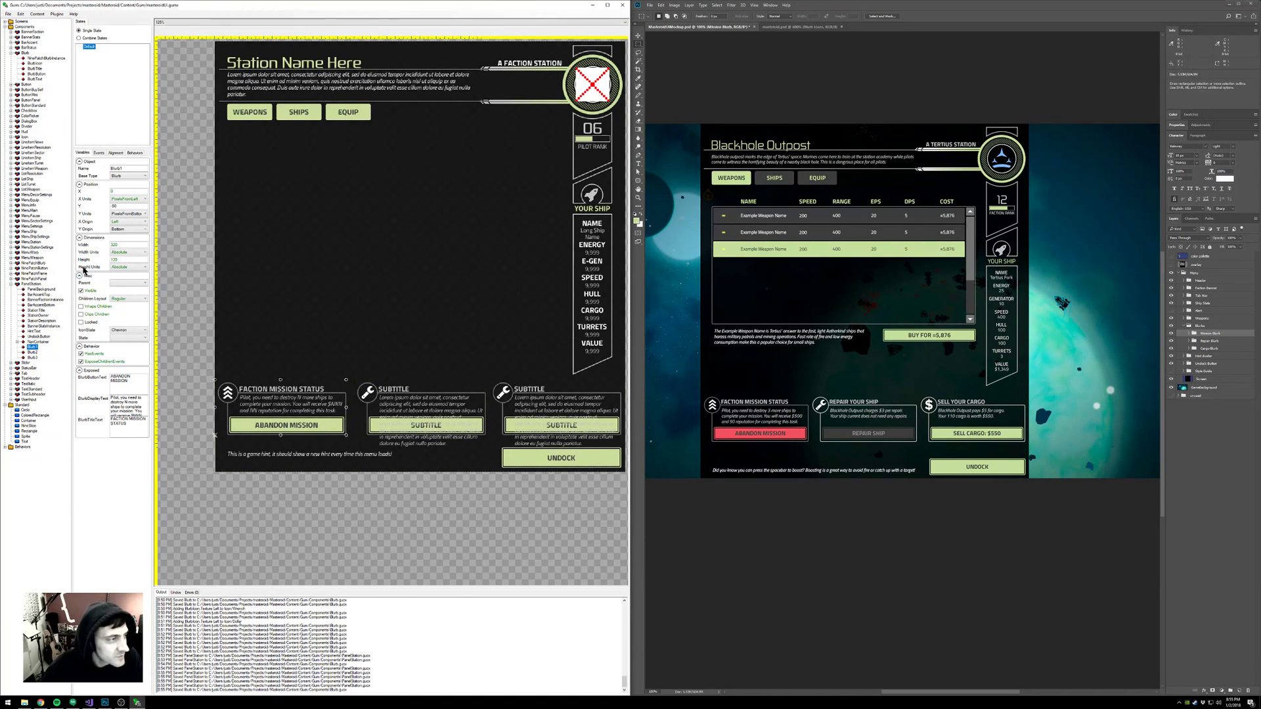
# - Set the height of PanelStation's BannerFaction instance, the faction and pilot rank banner, to 315
pyautogui.click(33, 352)
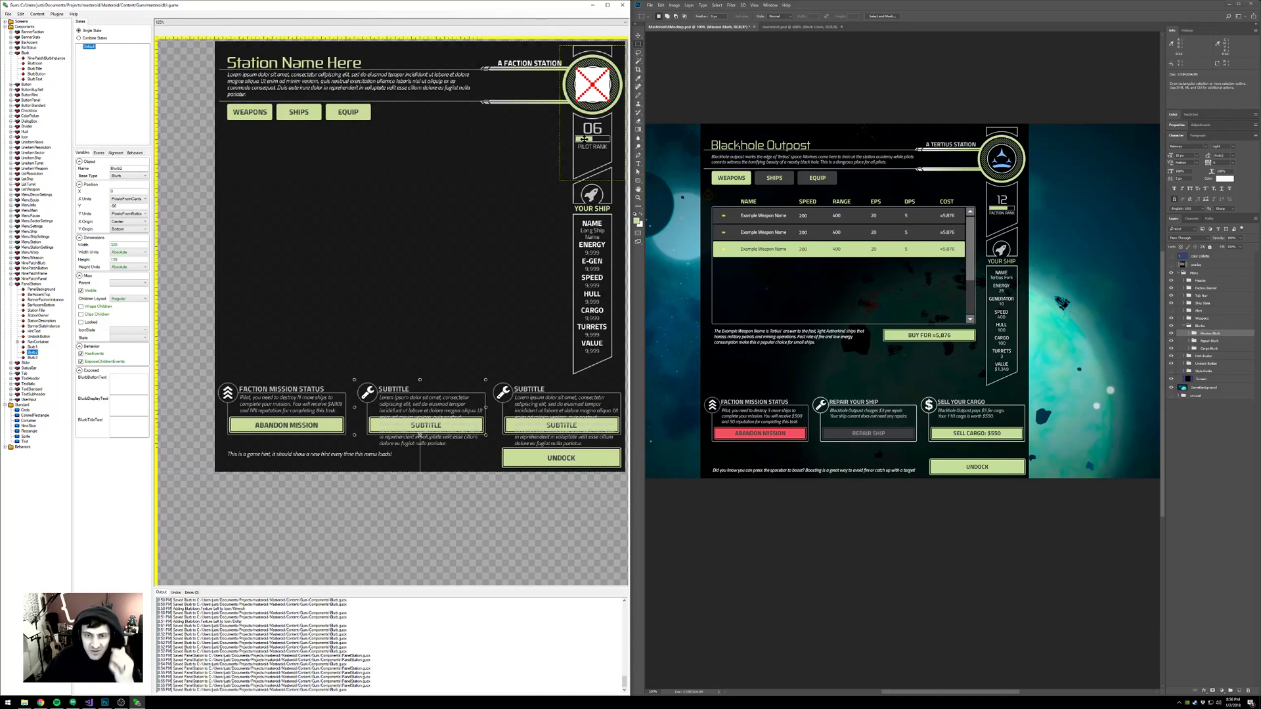
pyautogui.click(584, 139)
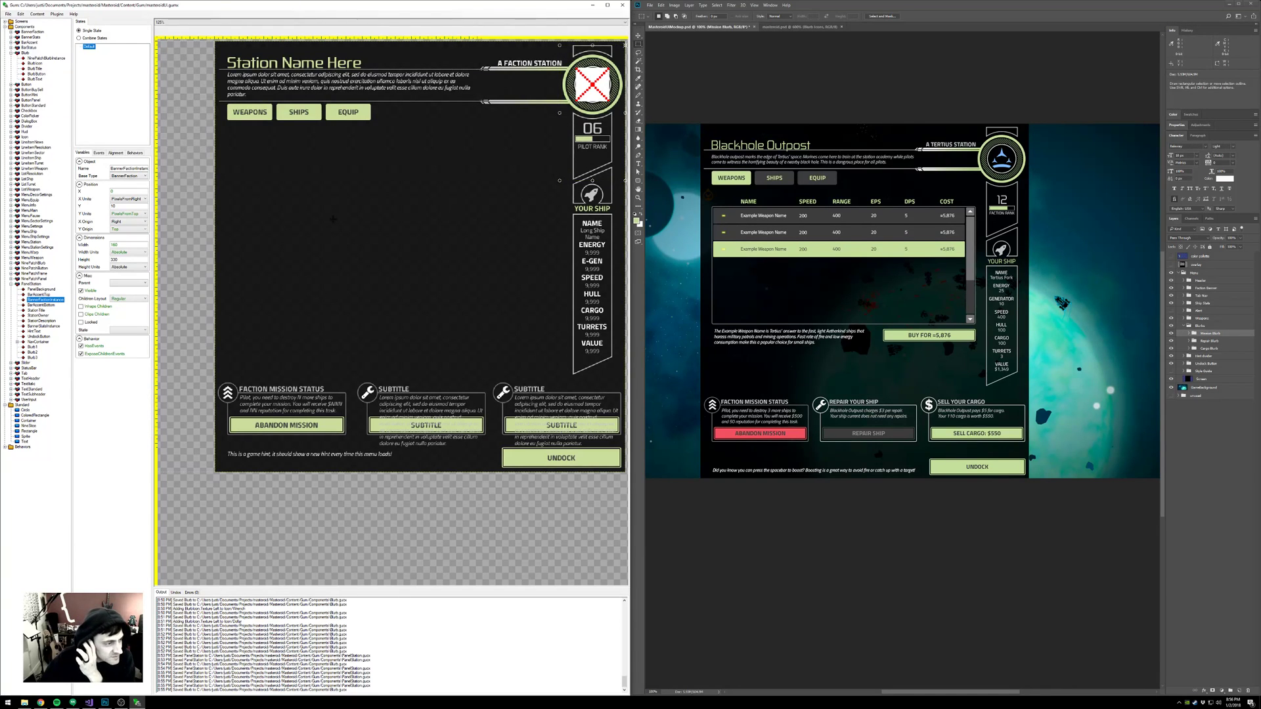
pyautogui.doubleClick(114, 259)
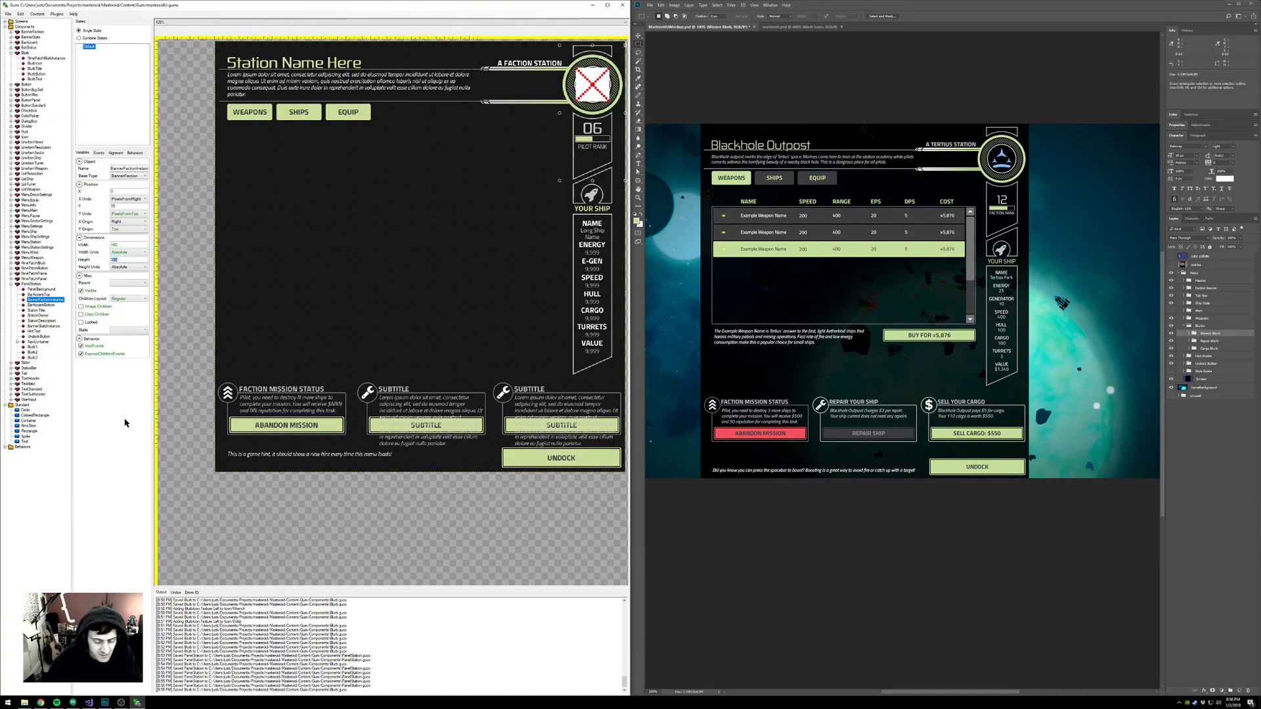
pyautogui.write('320')
pyautogui.press('Return')
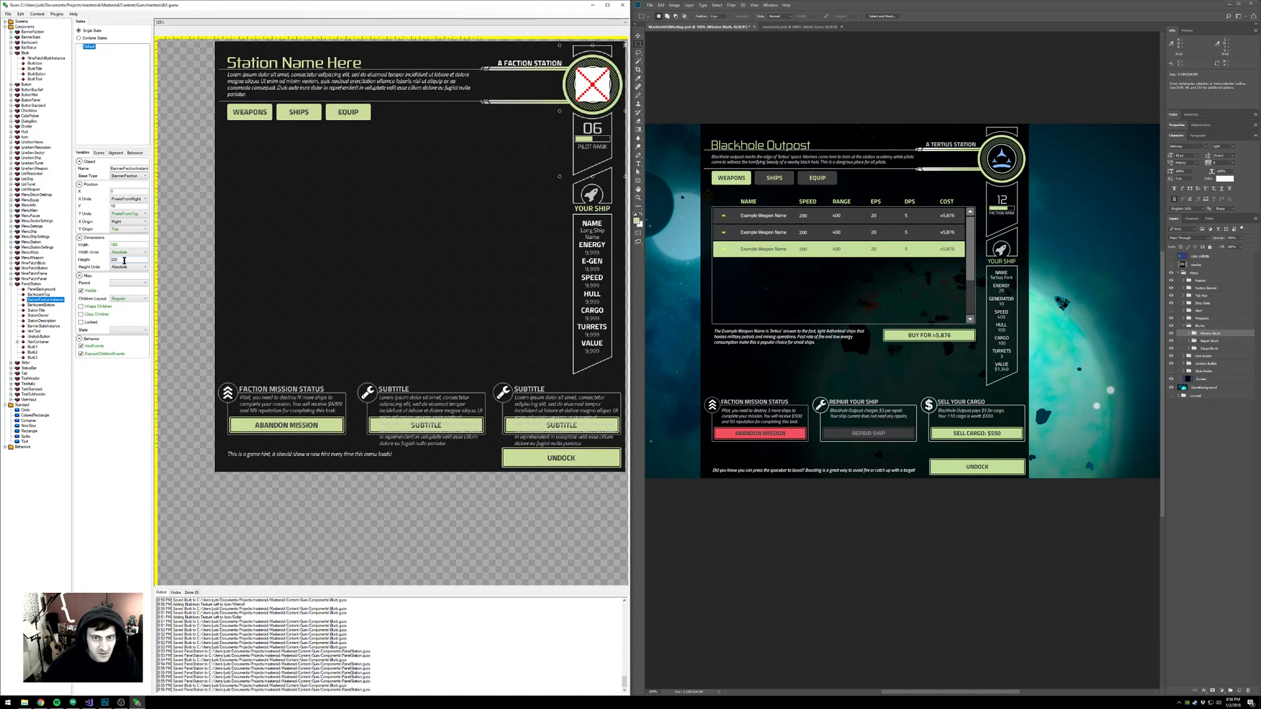
pyautogui.moveTo(122, 260); pyautogui.dragTo(111, 260)
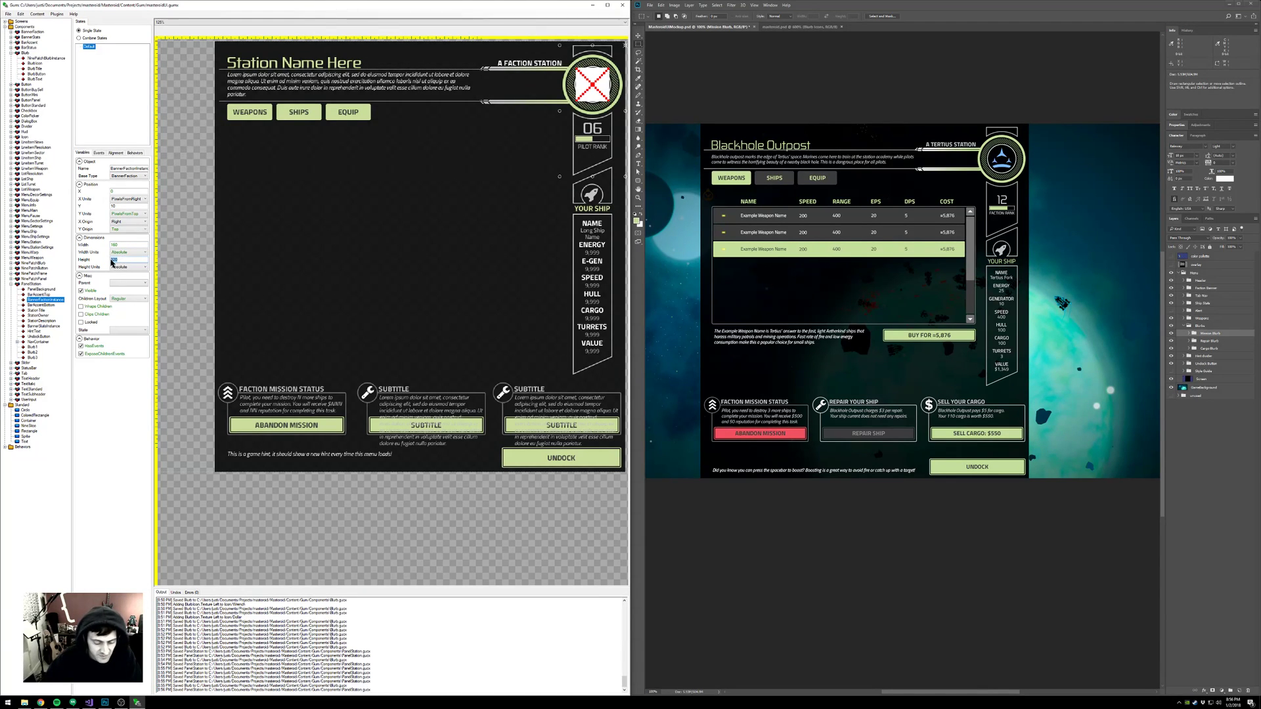
pyautogui.write('315')
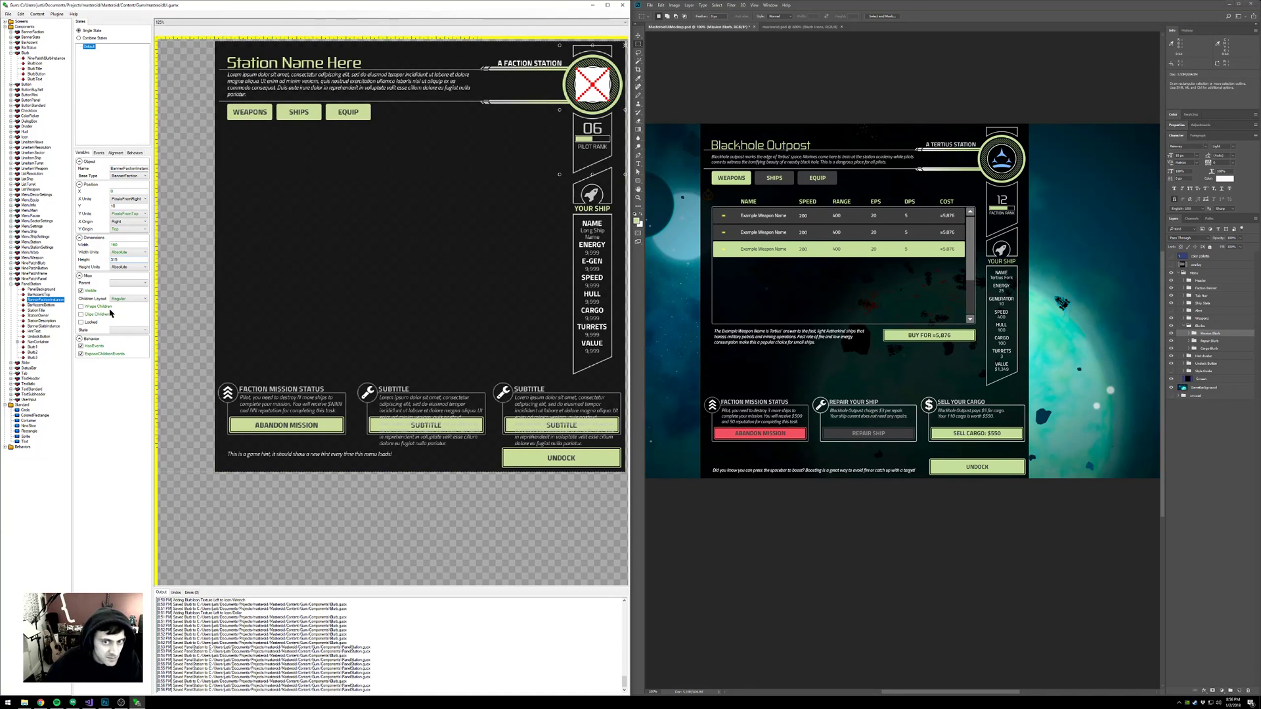
# - Set the Y position of PanelStation's BannerStats instance, the ship stats banner, to 285
pyautogui.click(41, 327)
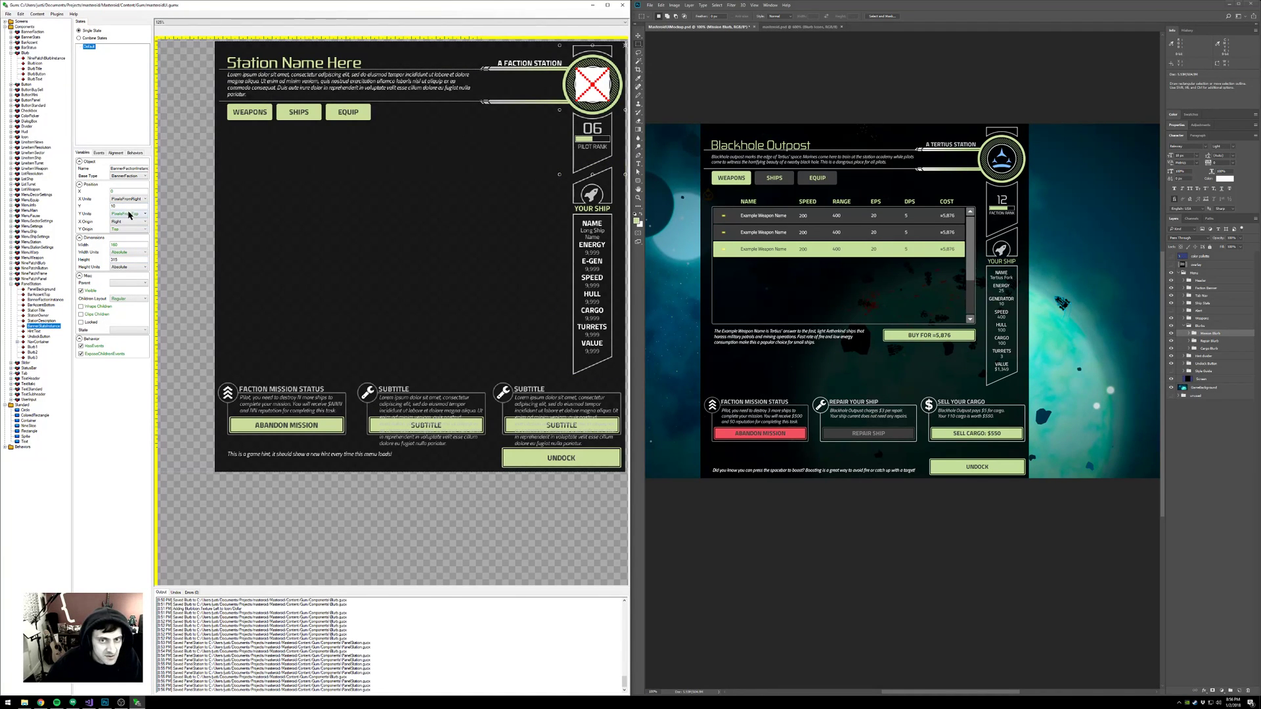
pyautogui.moveTo(584, 211); pyautogui.dragTo(492, 235)
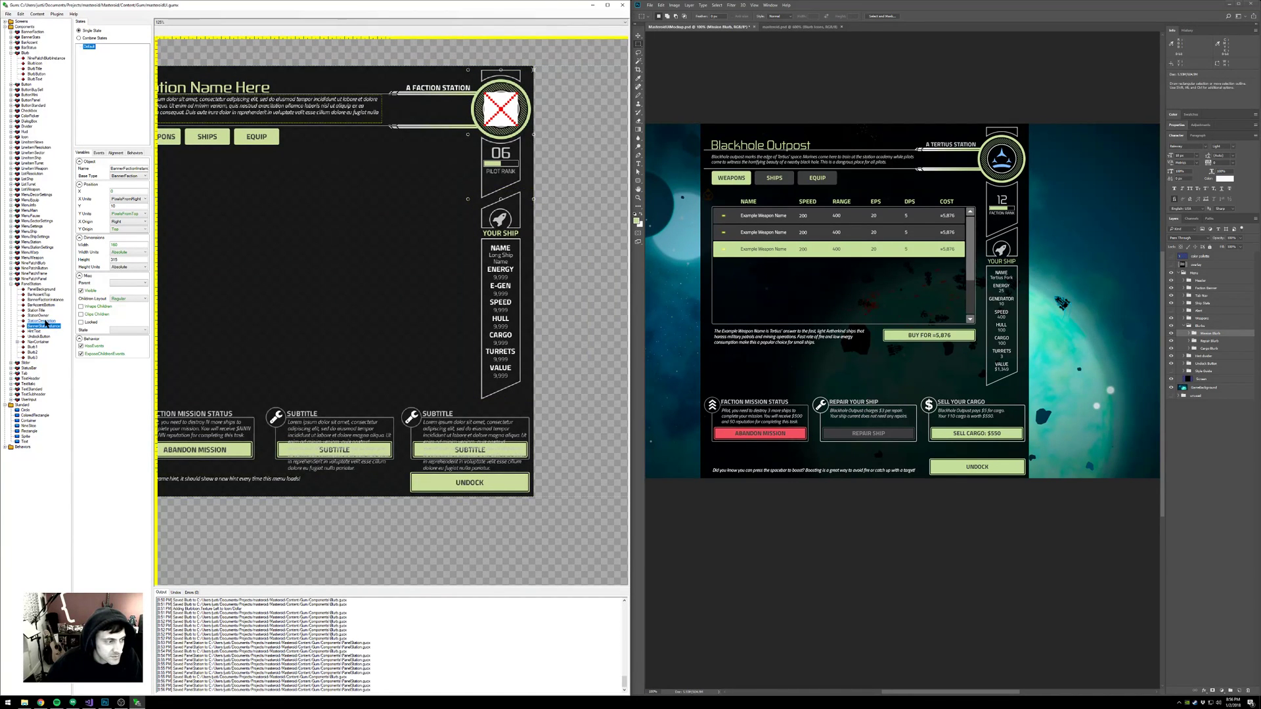
pyautogui.click(50, 324)
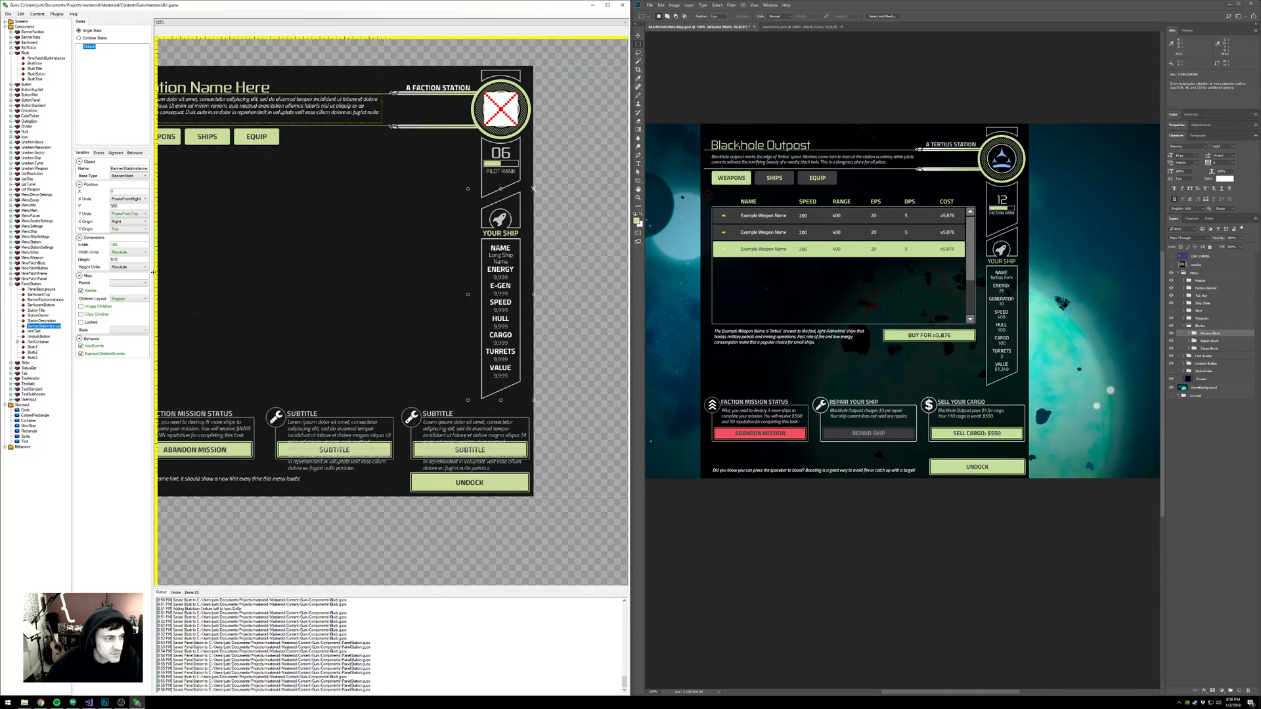
pyautogui.doubleClick(114, 205)
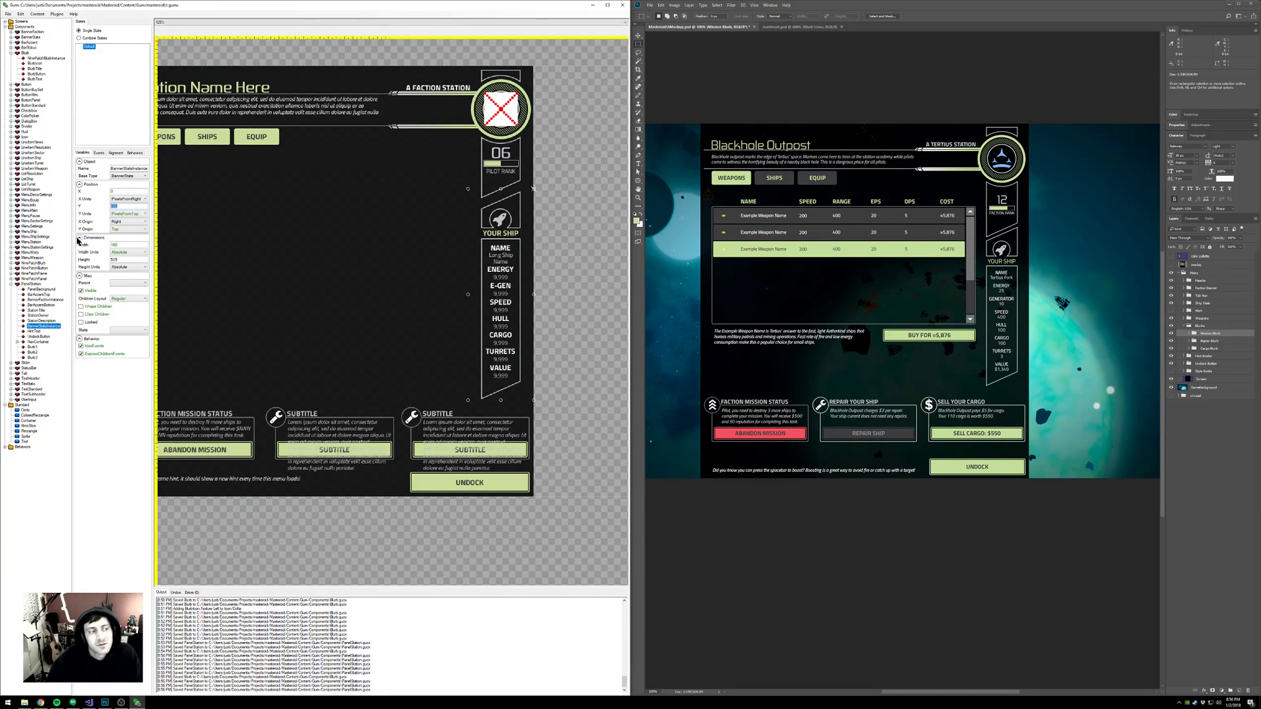
pyautogui.write('185')
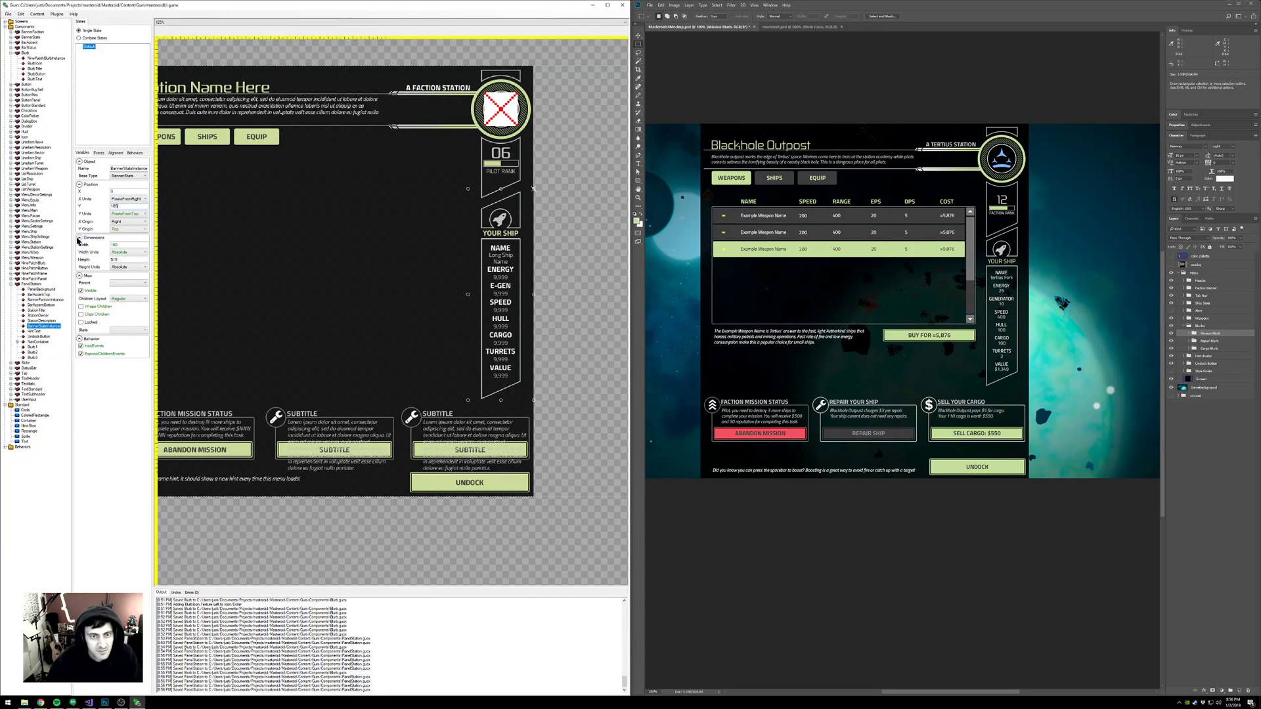
pyautogui.press('Return')
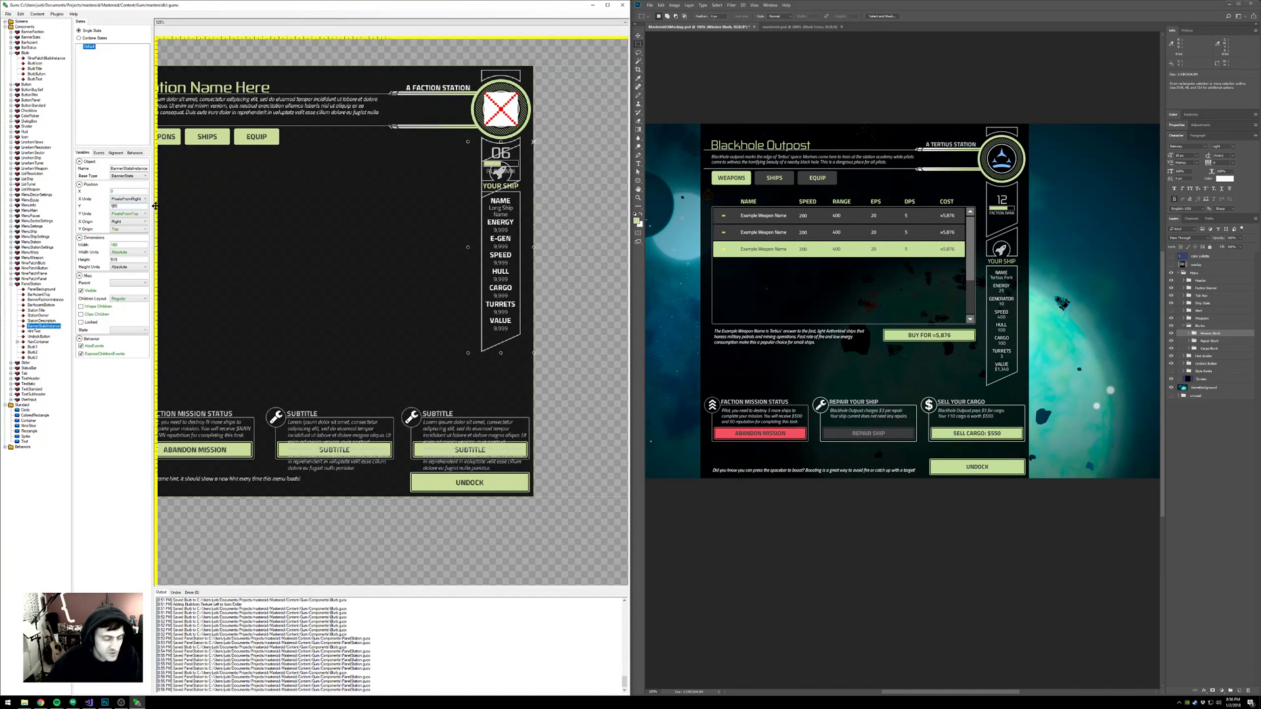
pyautogui.click(113, 206)
pyautogui.press('BackSpace')
pyautogui.write('2')
pyautogui.press('Return')
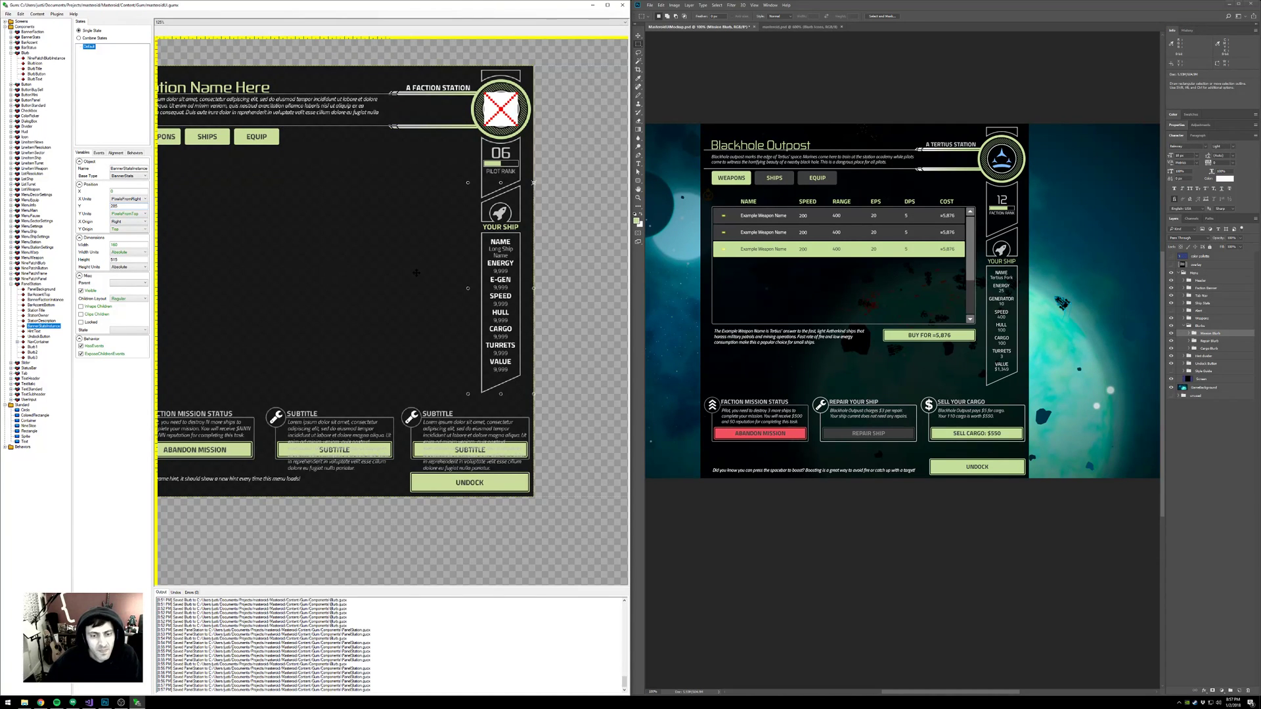
pyautogui.moveTo(329, 292); pyautogui.dragTo(433, 298)
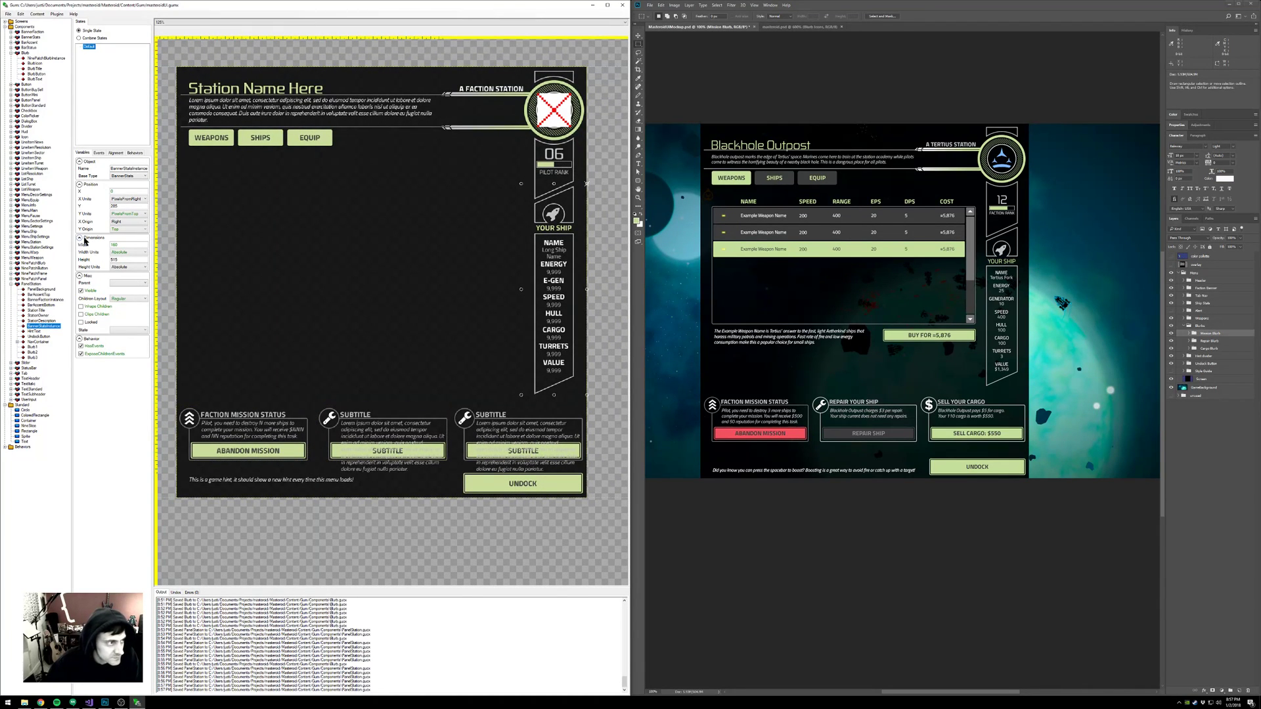
# - Give the Blurb component default texts: "BLURB BUTTON" for the button, "Blurb text goes here" for the display text and "BLURB TITLE" for the title
pyautogui.click(27, 54)
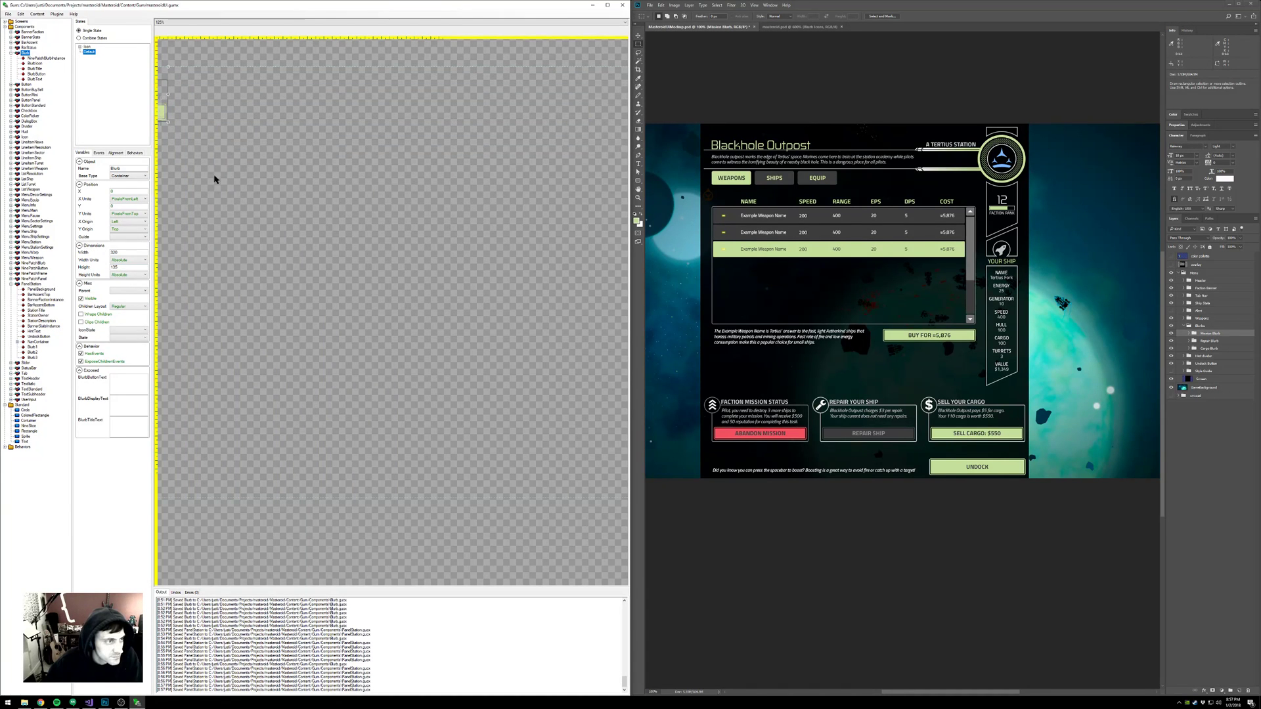
pyautogui.moveTo(180, 177); pyautogui.dragTo(394, 329)
pyautogui.scroll(2, 305, 250)
pyautogui.scroll(2, 305, 250)
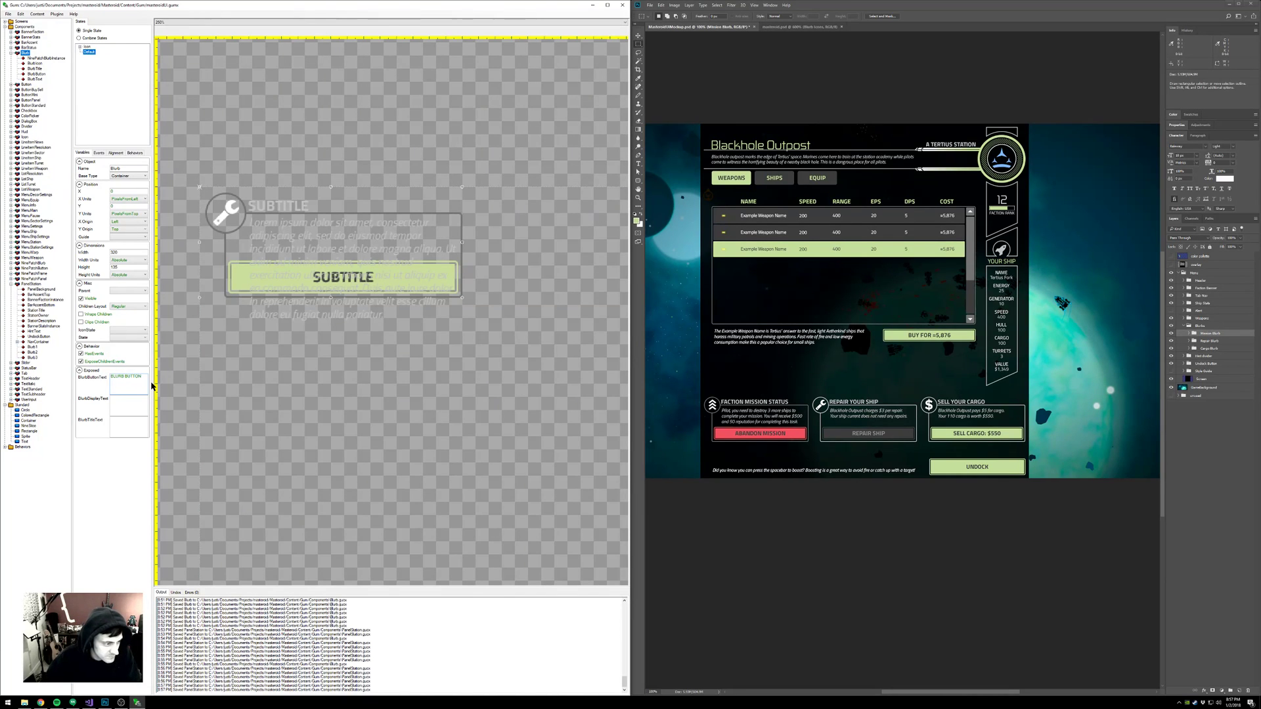
pyautogui.click(122, 405)
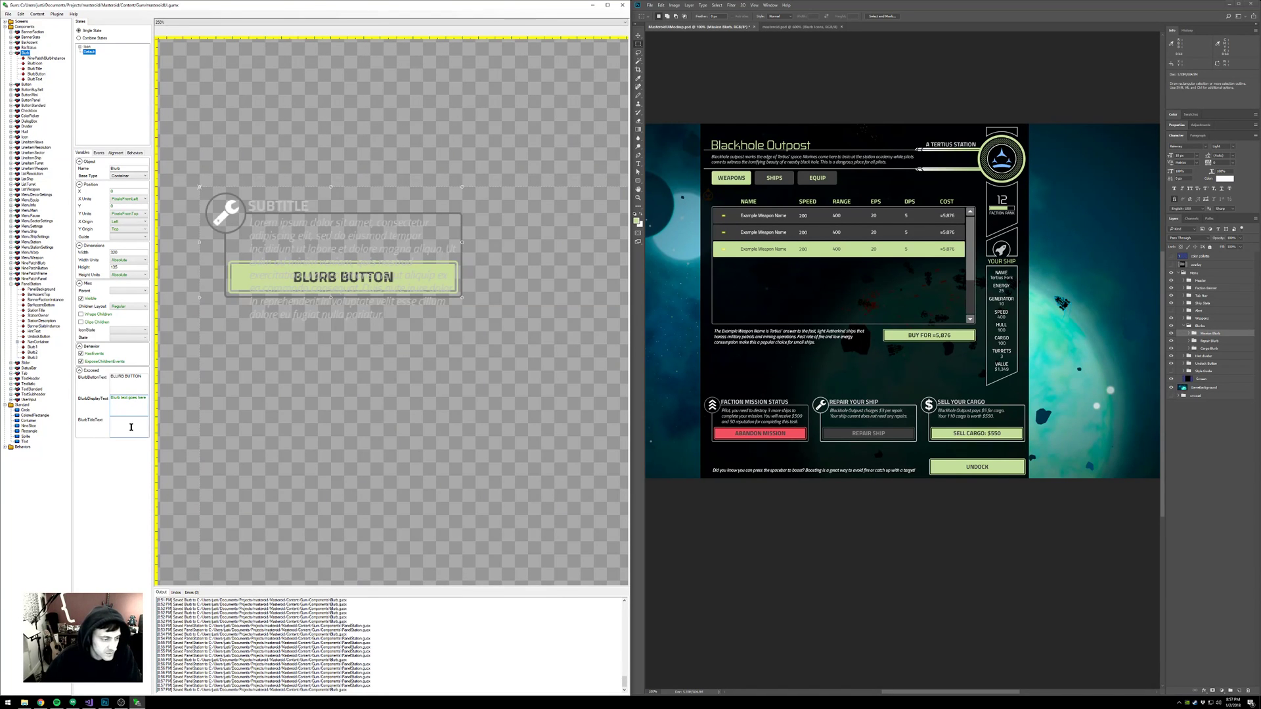
pyautogui.click(131, 427)
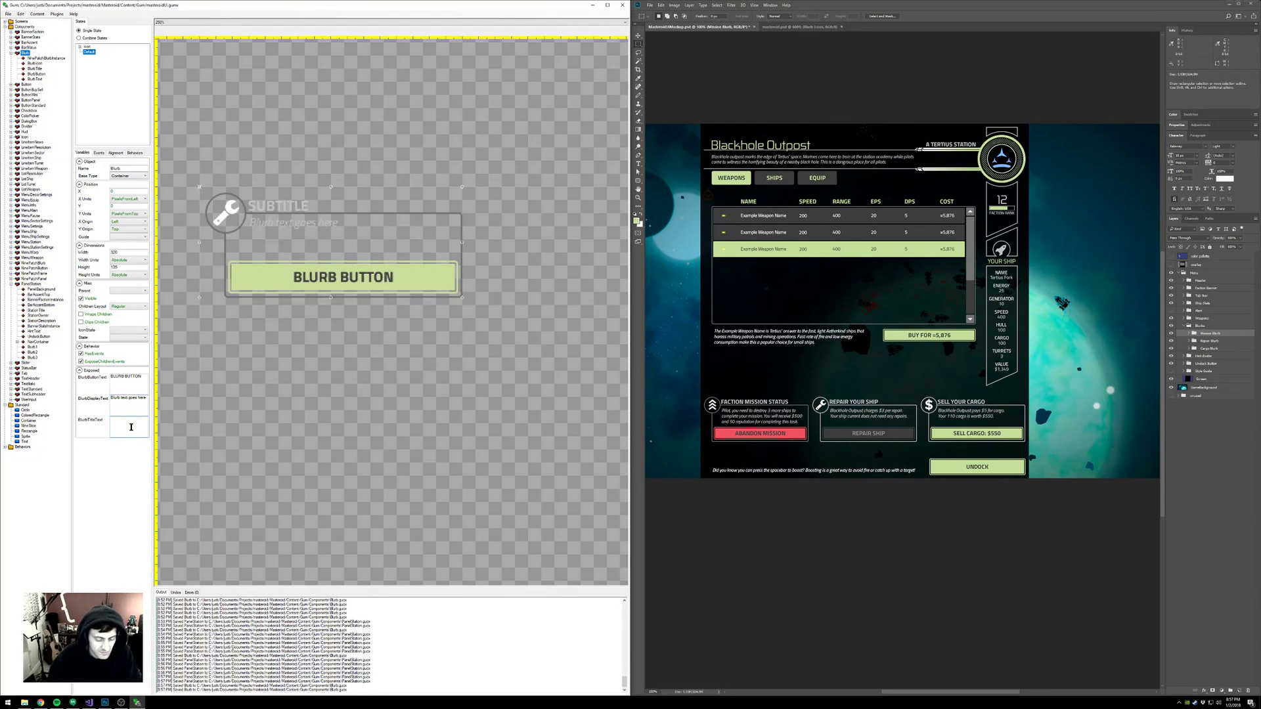
pyautogui.write('BLURB TITLE')
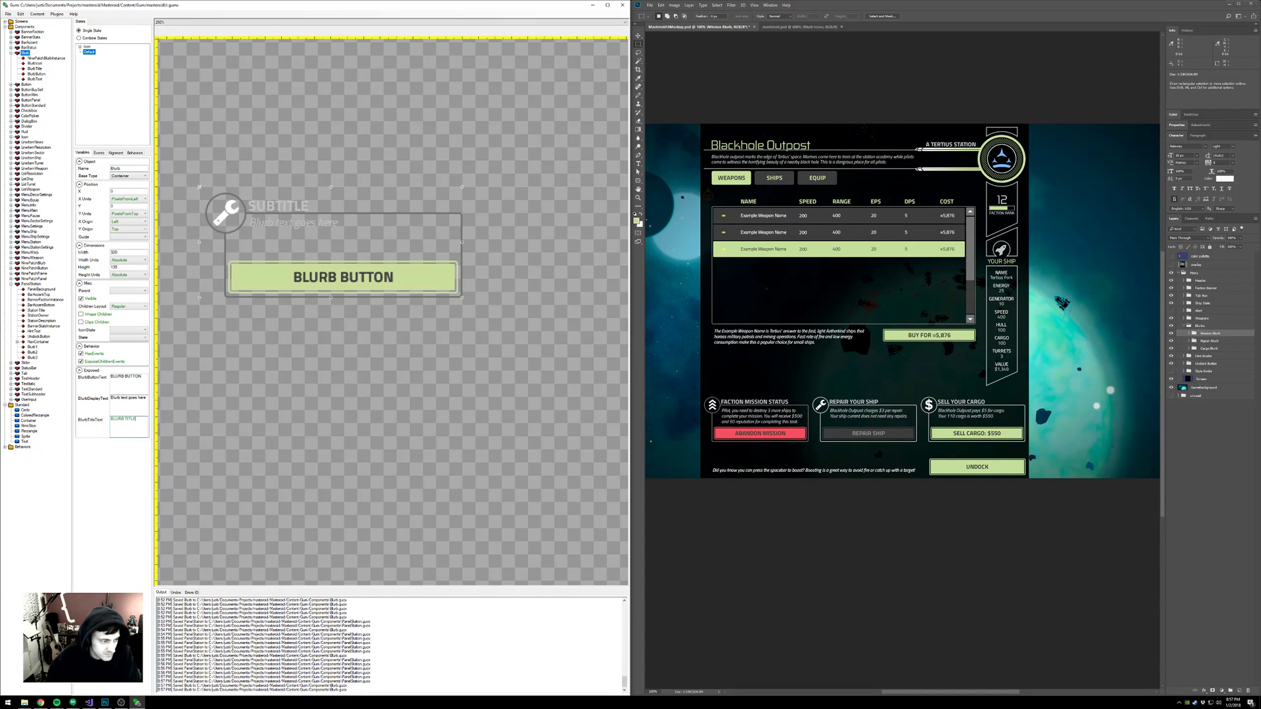
# - Set the Blurb component's height to 145
pyautogui.click(139, 386)
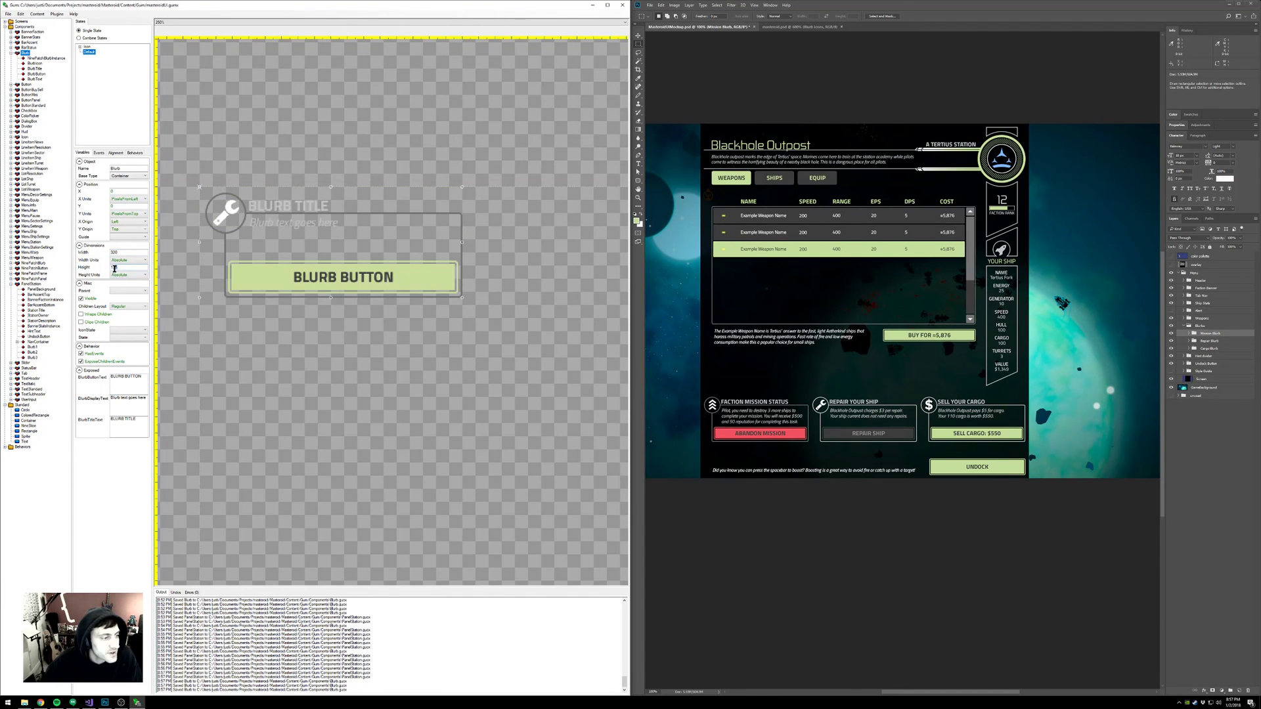
pyautogui.write('145')
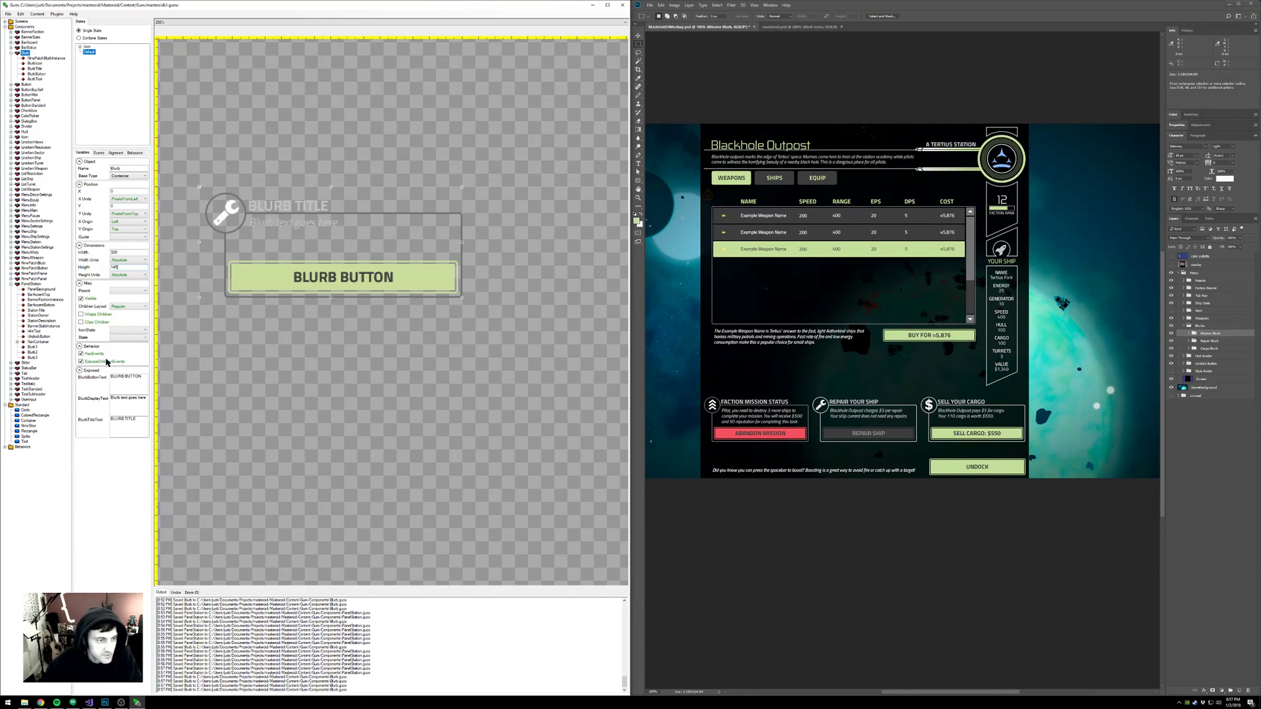
pyautogui.press('Return')
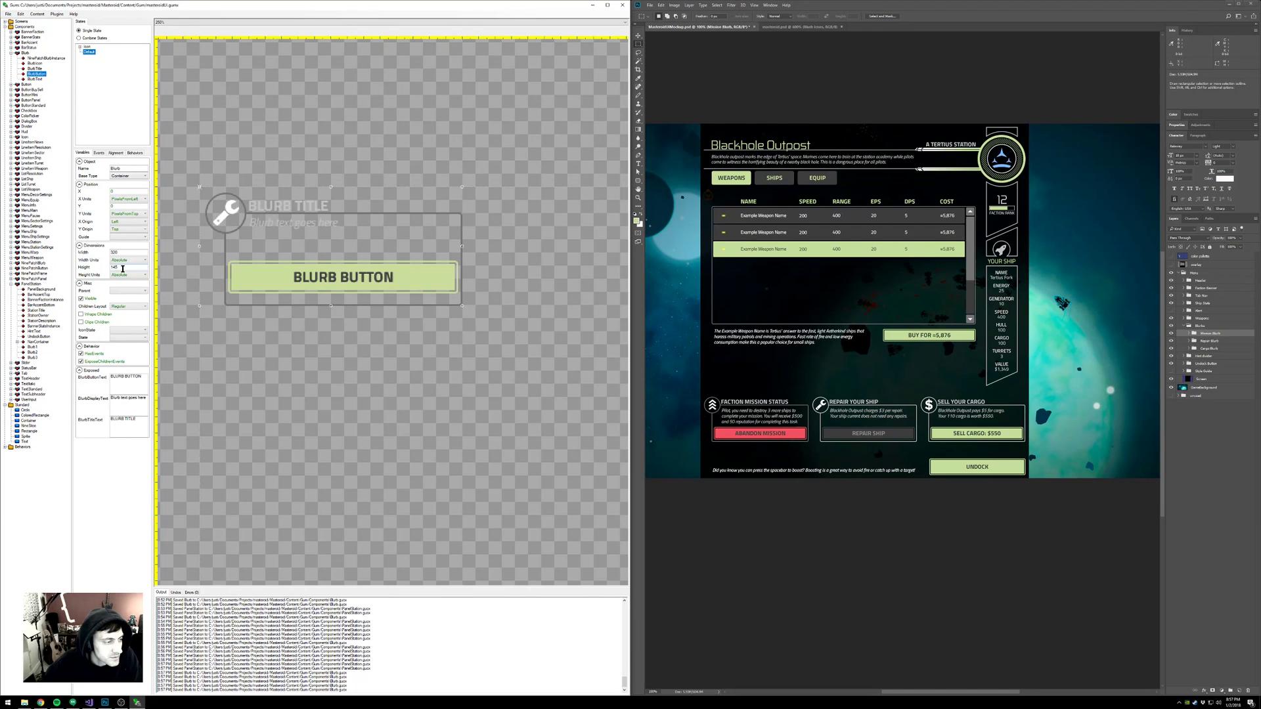
# - Anchor the Blurb component's BlurbButton to the bottom with Y units PixelsFromBottom, Y 10 and Y origin Bottom
pyautogui.click(38, 74)
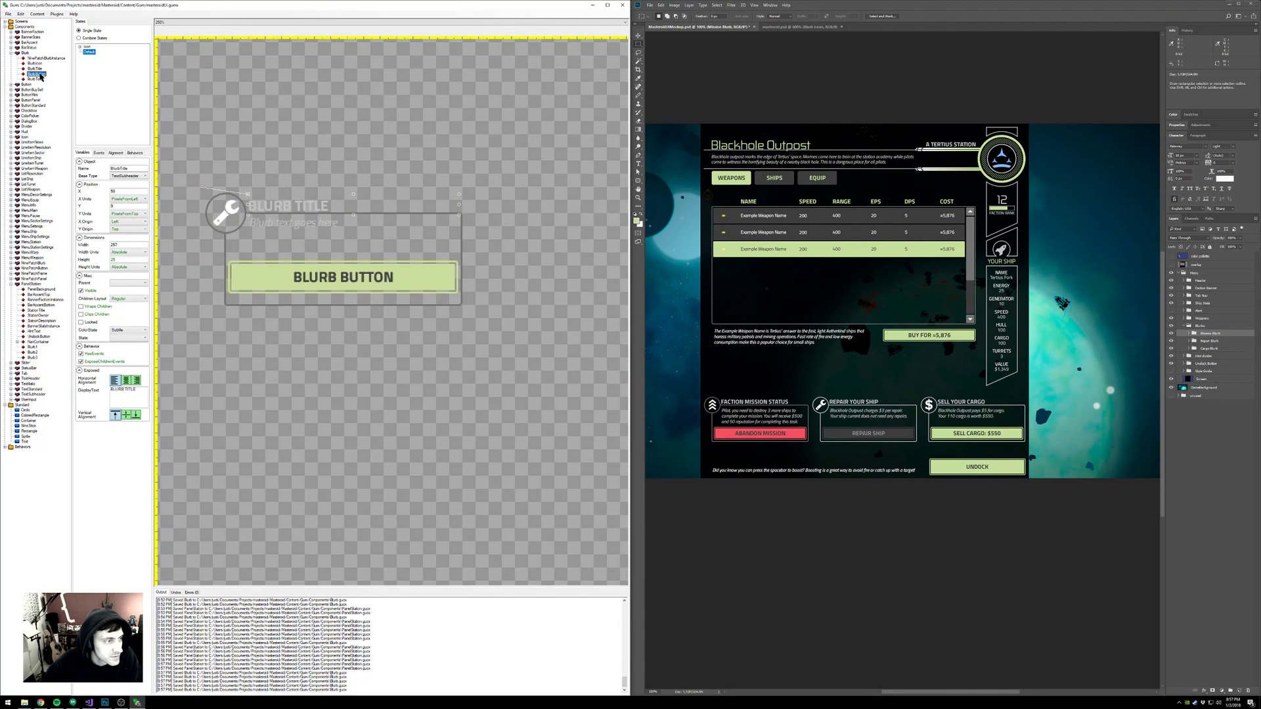
pyautogui.click(131, 214)
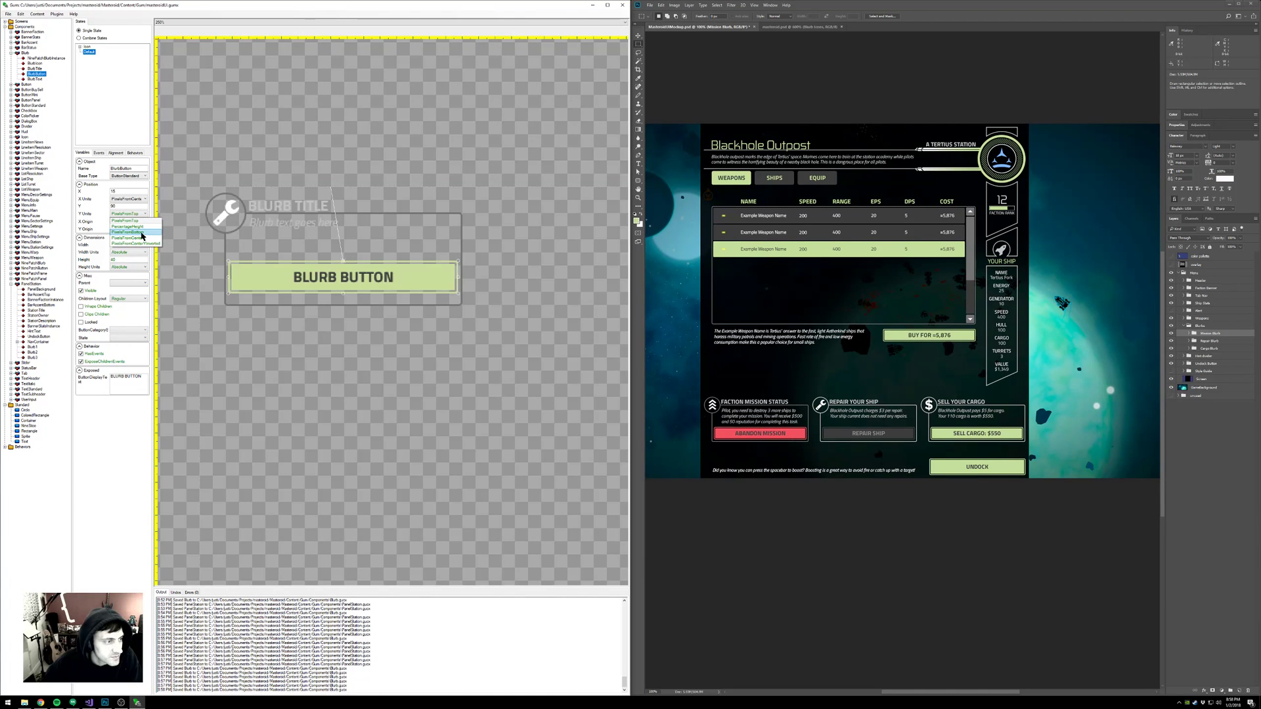
pyautogui.click(141, 233)
pyautogui.doubleClick(113, 207)
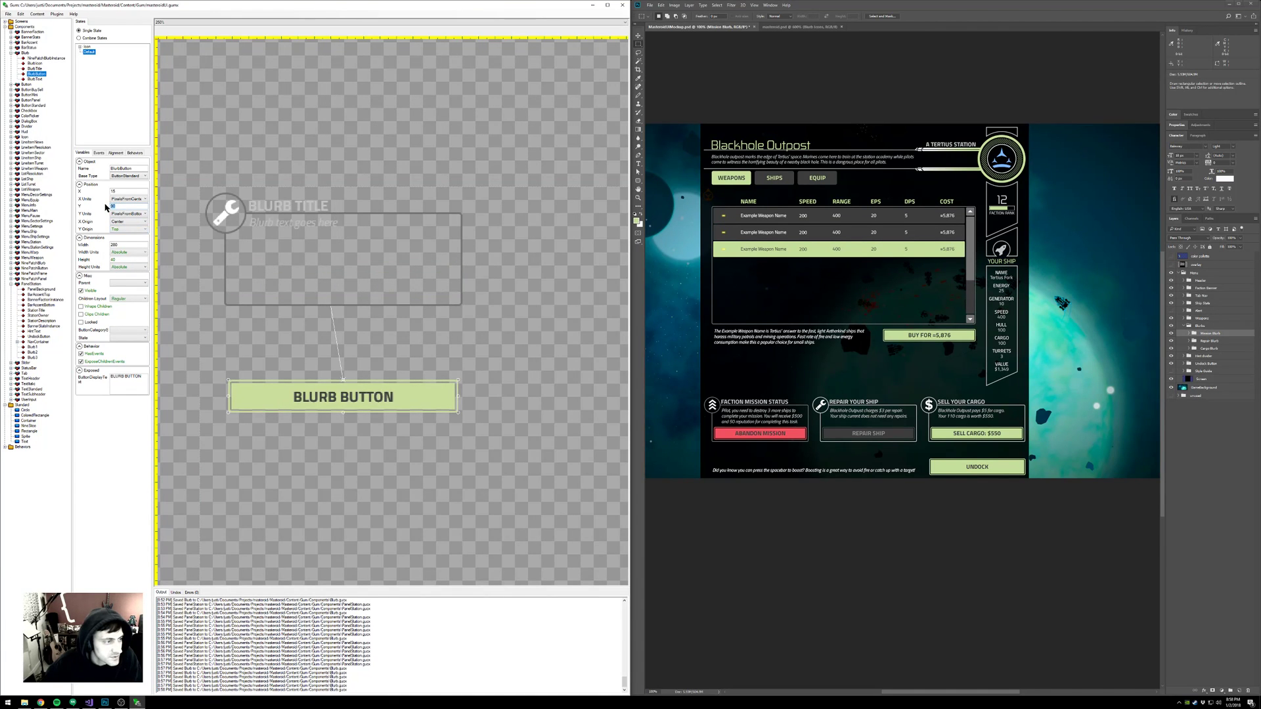
pyautogui.write('10')
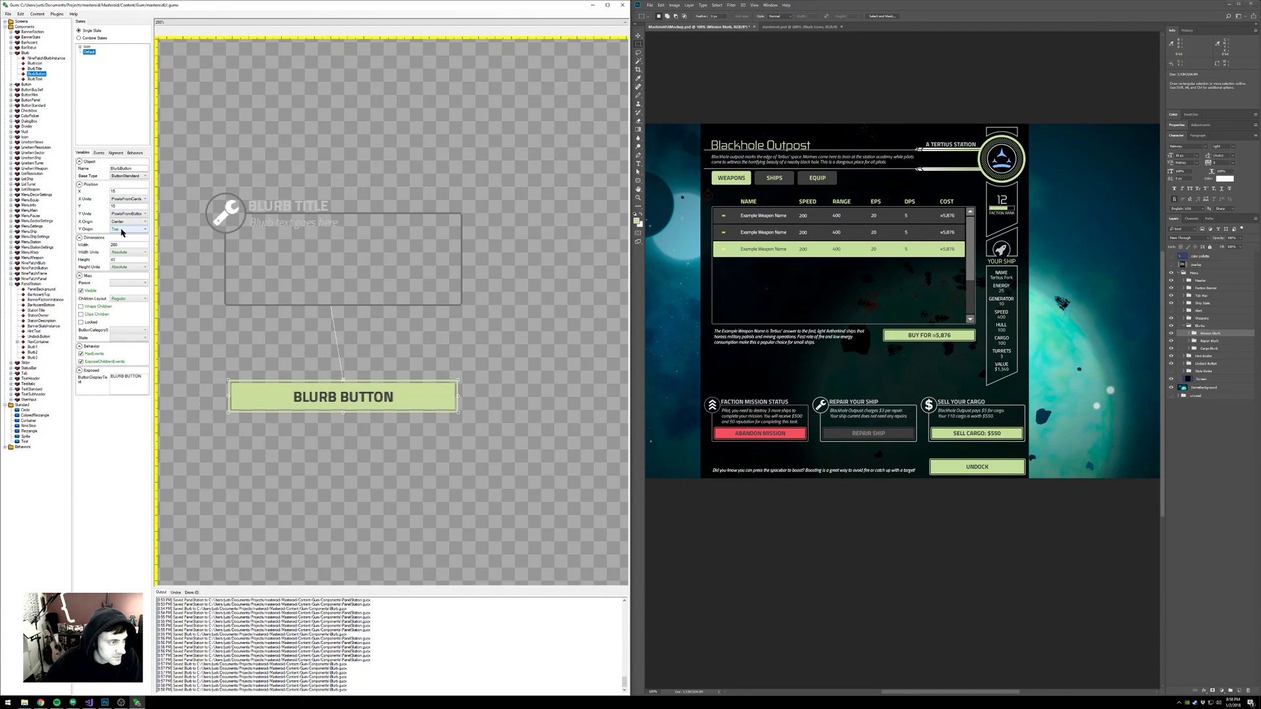
pyautogui.click(121, 230)
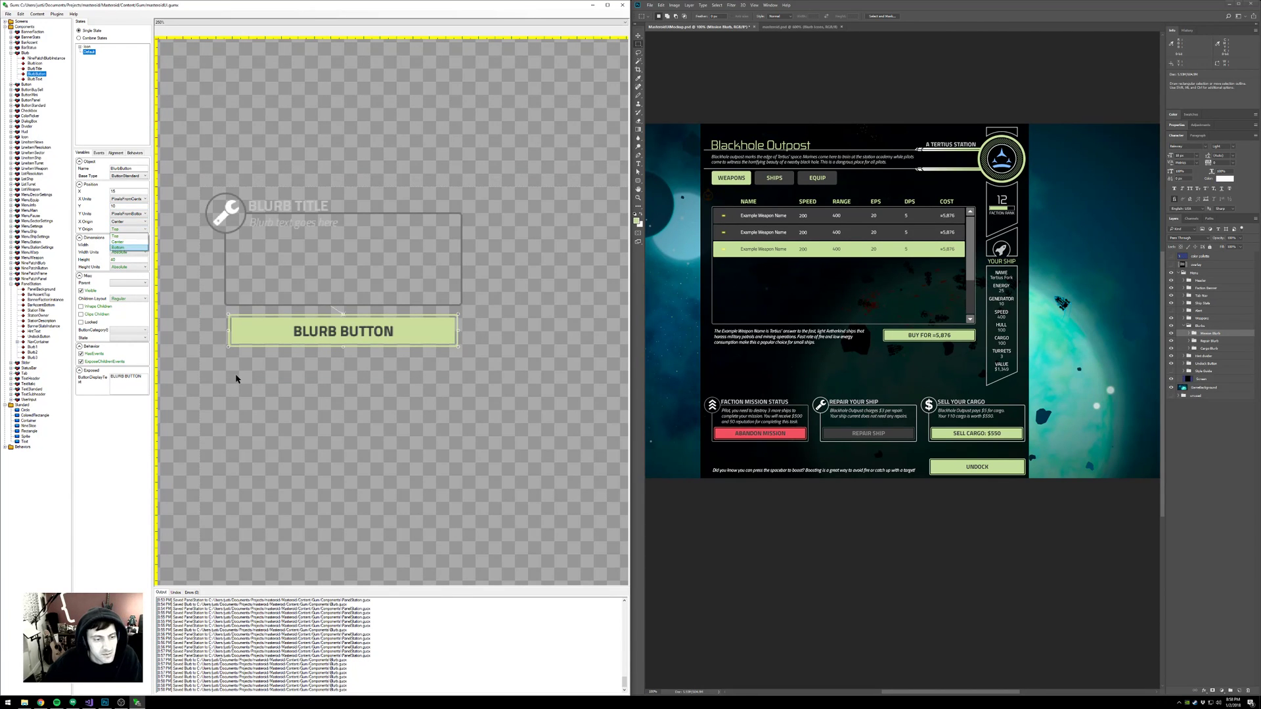
pyautogui.press('Return')
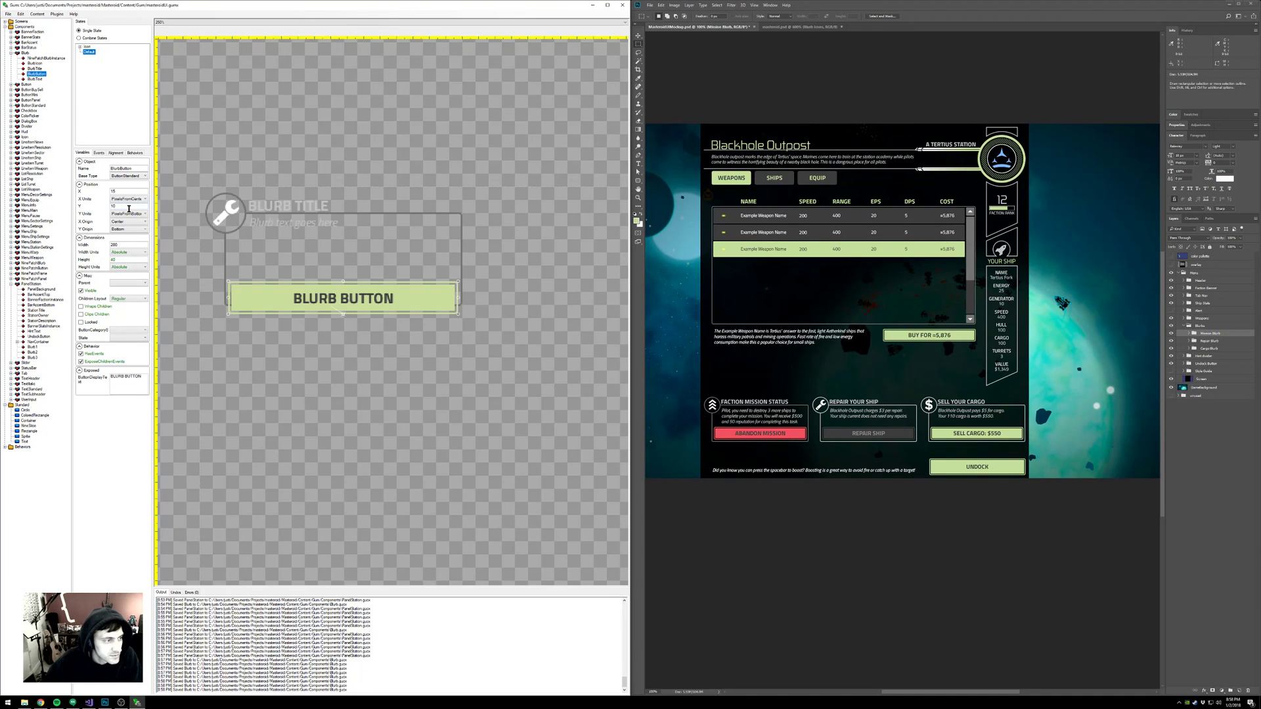
# - Raise BlurbButton inside the Blurb frame by trying a Y of -10, and settle on -5
pyautogui.click(112, 206)
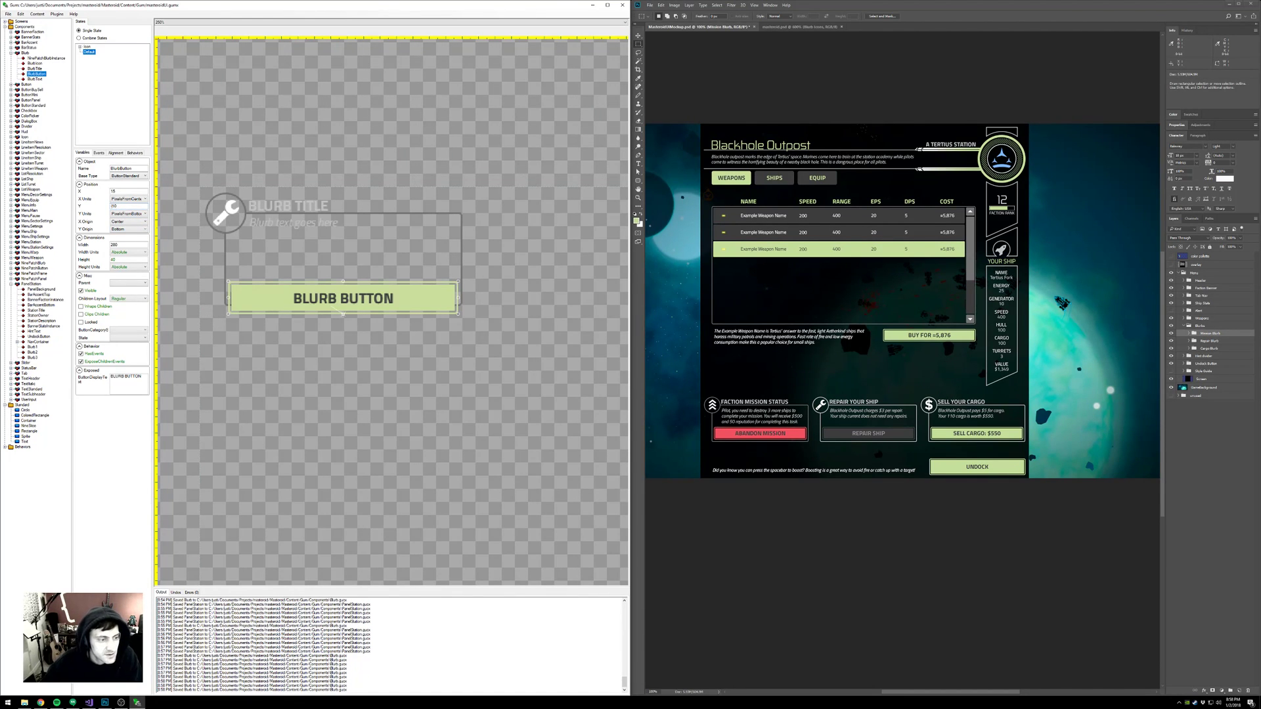
pyautogui.press('Delete')
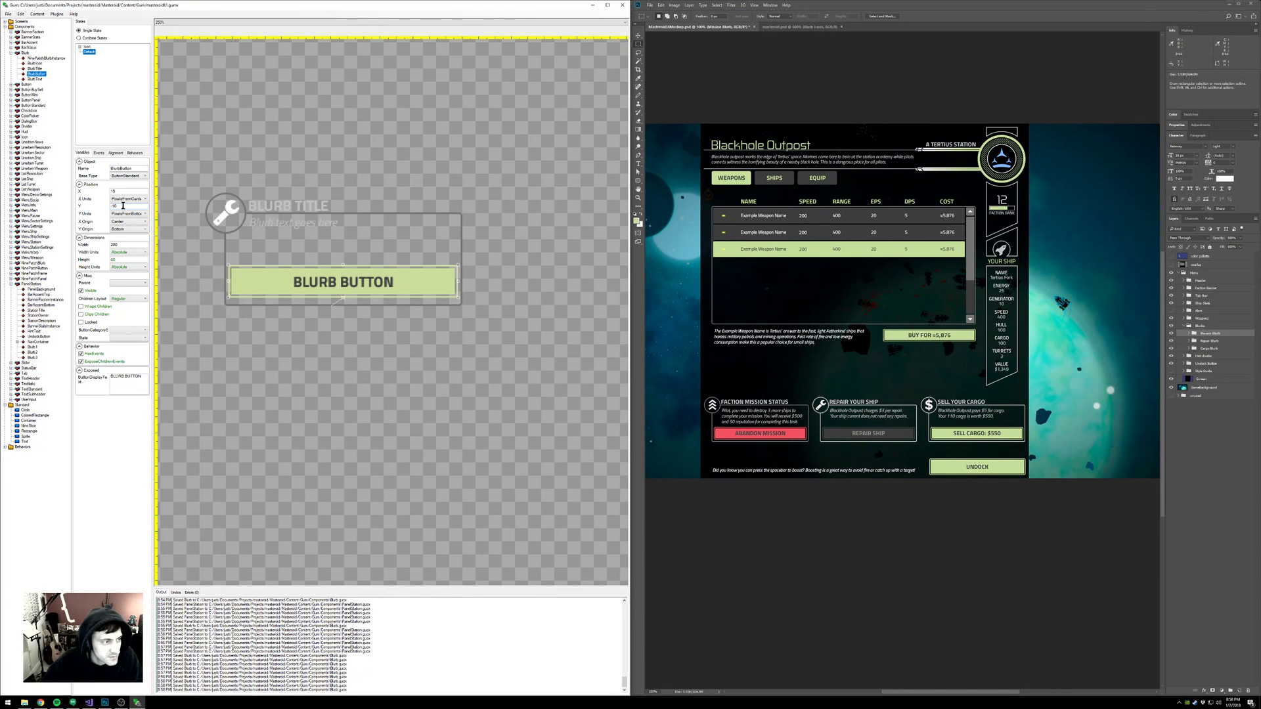
pyautogui.moveTo(124, 205); pyautogui.dragTo(112, 206)
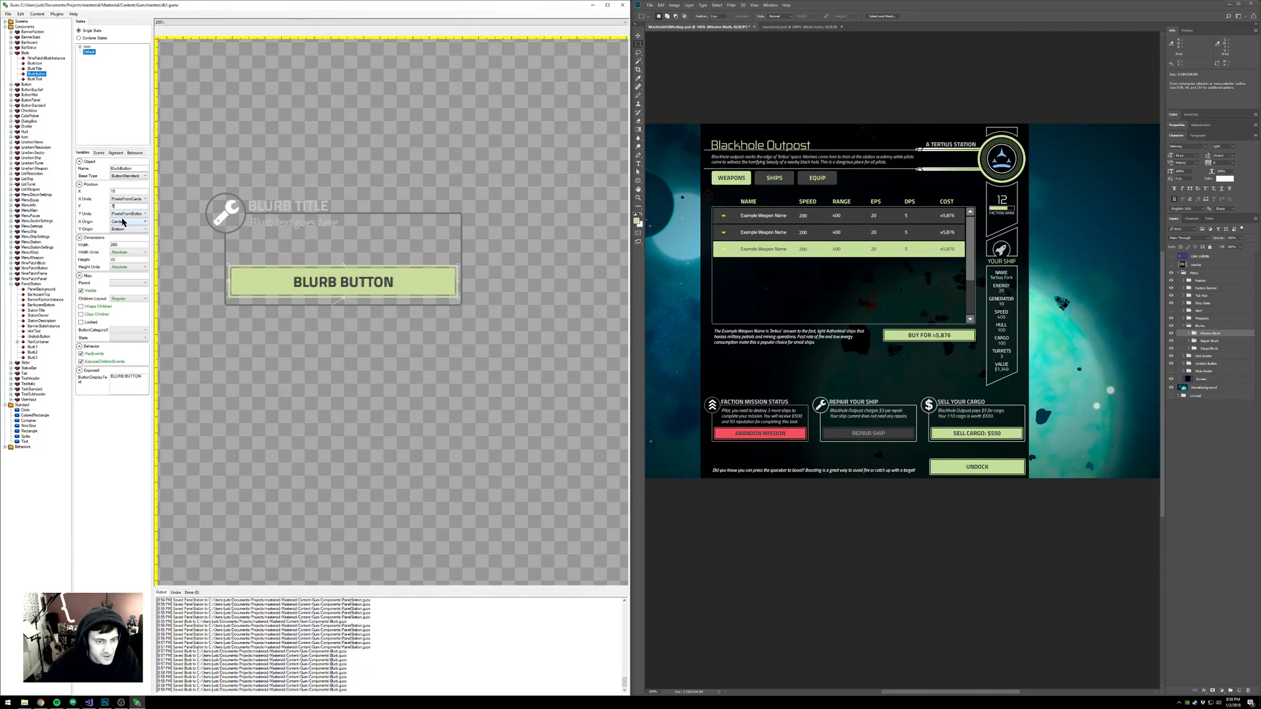
pyautogui.write('5')
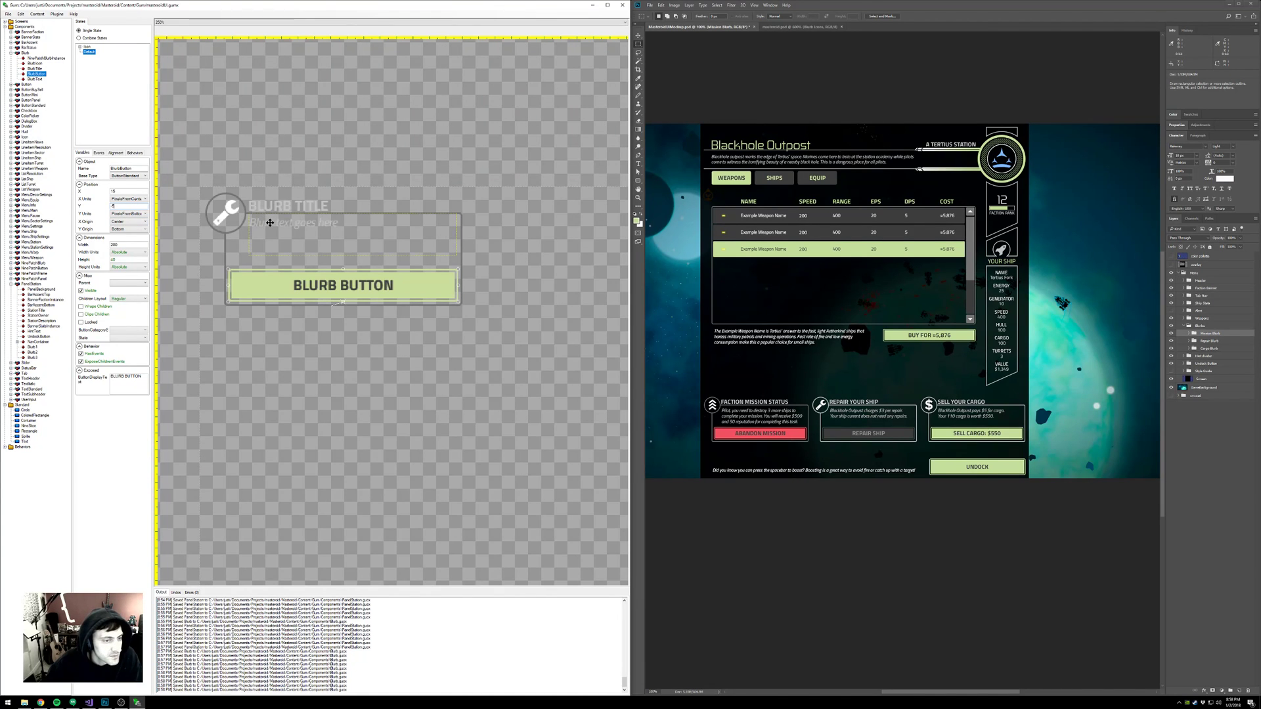
# - Lower the top edge of the Blurb component's BlurbText slightly to leave more room beneath the title
pyautogui.click(36, 79)
pyautogui.moveTo(352, 256); pyautogui.dragTo(353, 266)
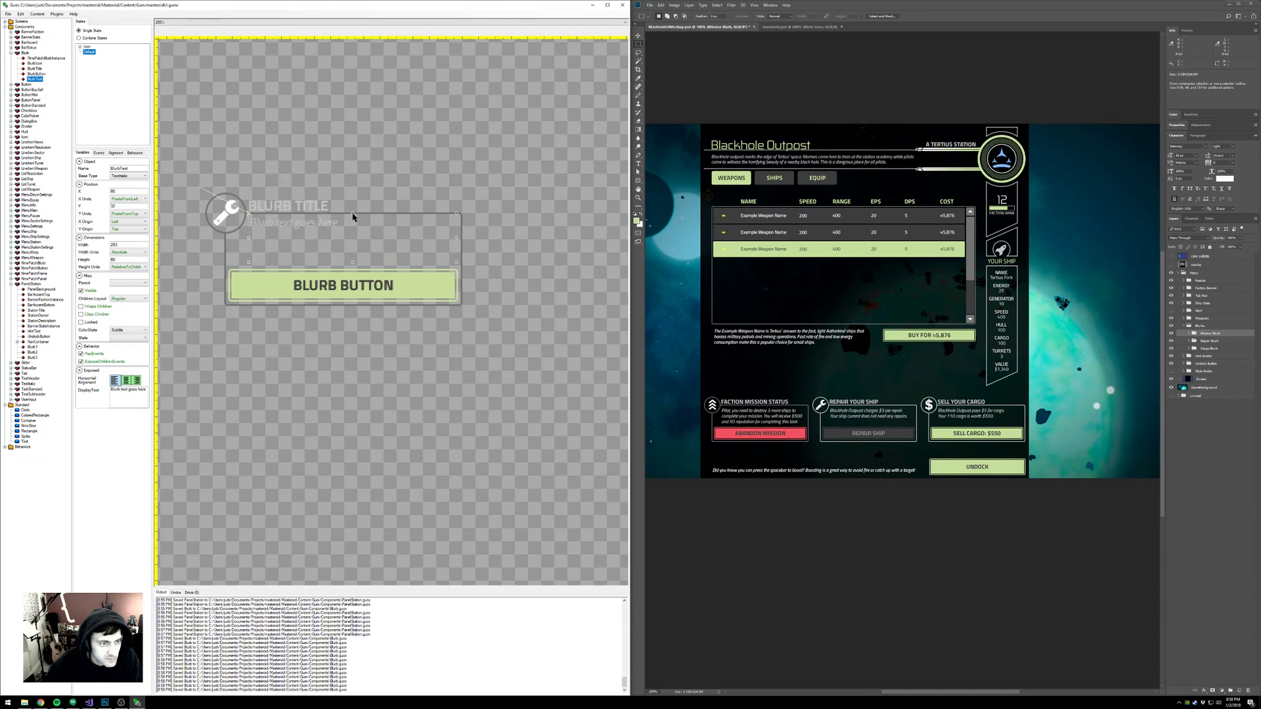
pyautogui.moveTo(352, 215); pyautogui.dragTo(353, 224)
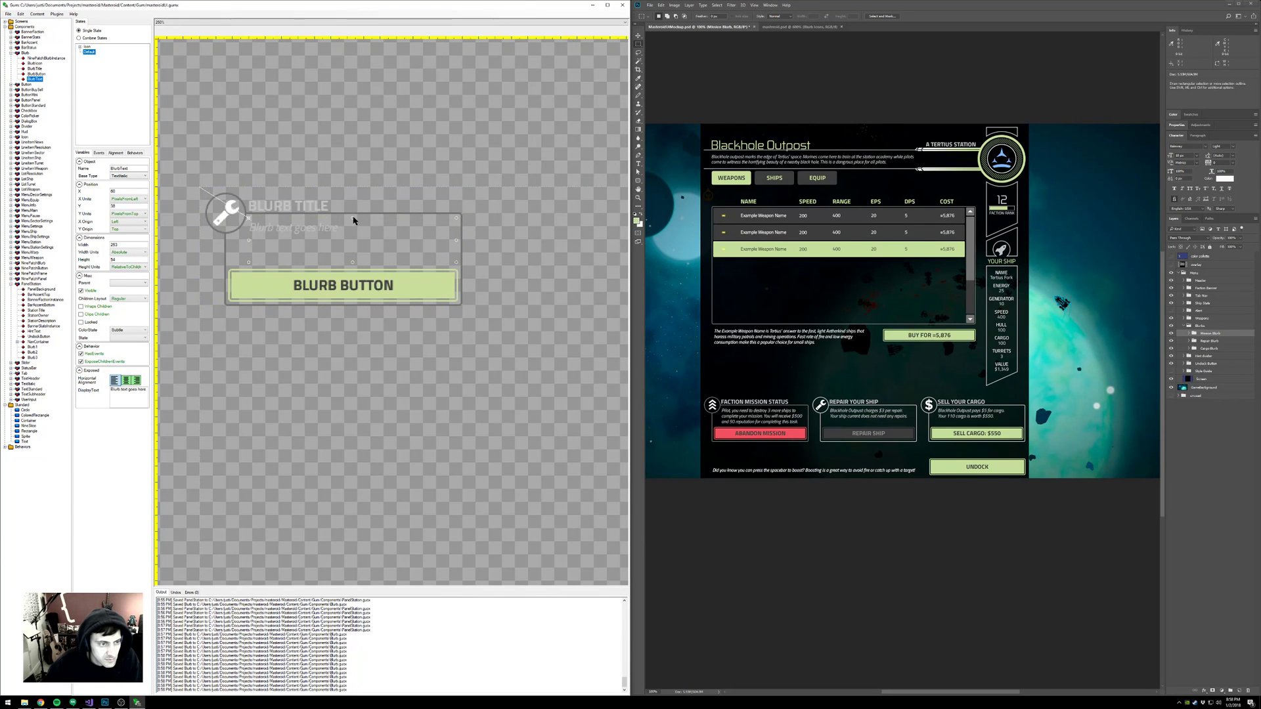
pyautogui.moveTo(354, 220); pyautogui.dragTo(354, 221)
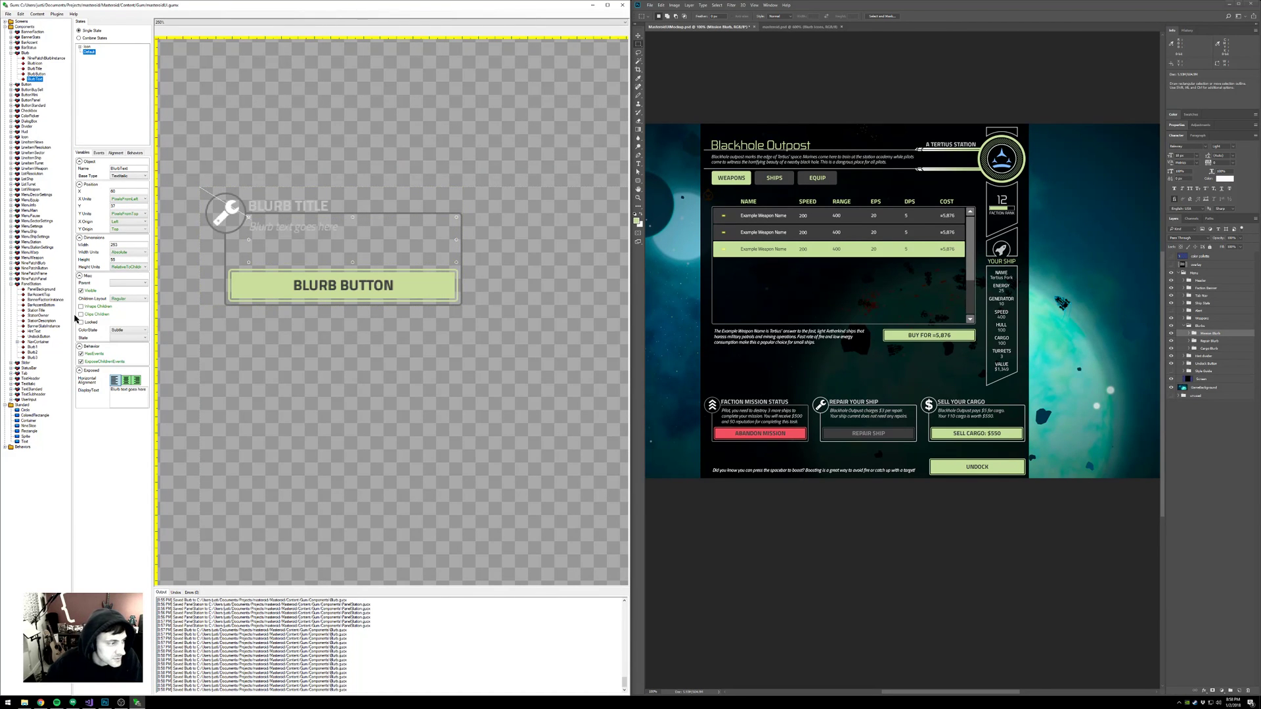
# - Examine the whole PanelStation layout, especially the three blurbs along its lower edge, against the mockup
pyautogui.click(32, 285)
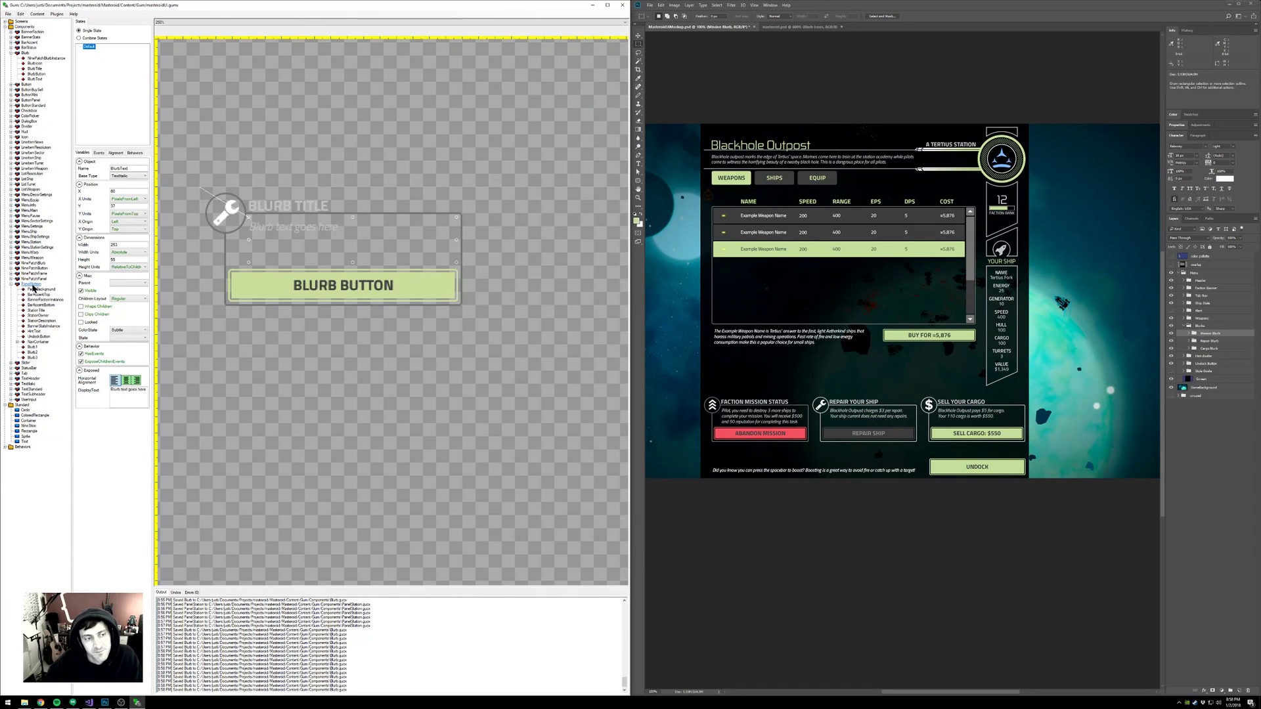
pyautogui.scroll(-4, 403, 458)
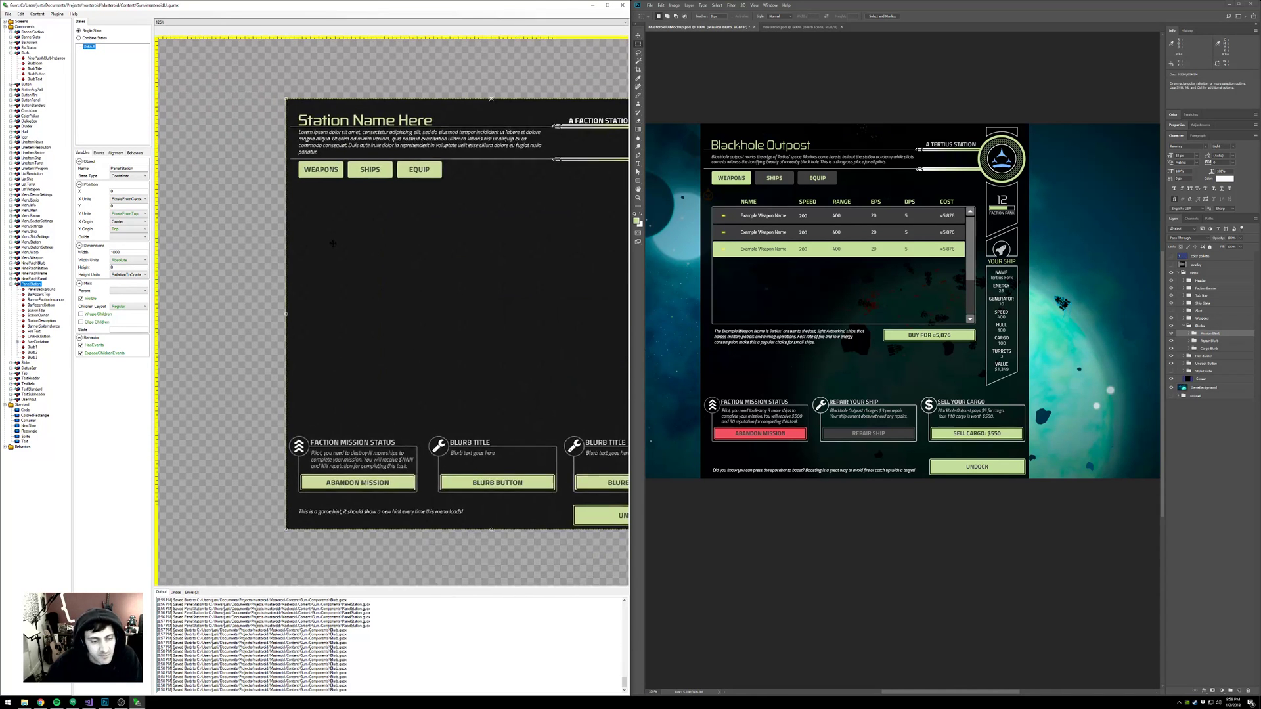
pyautogui.moveTo(396, 329); pyautogui.dragTo(370, 317)
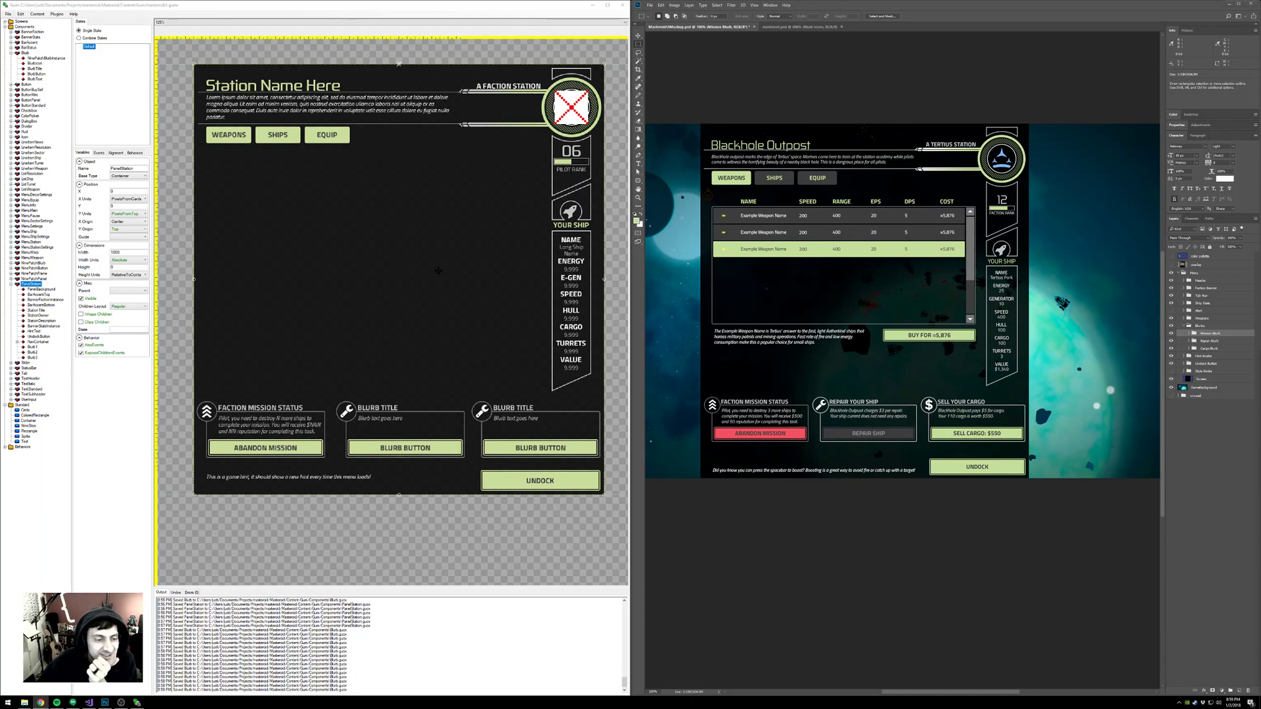
pyautogui.click(376, 12)
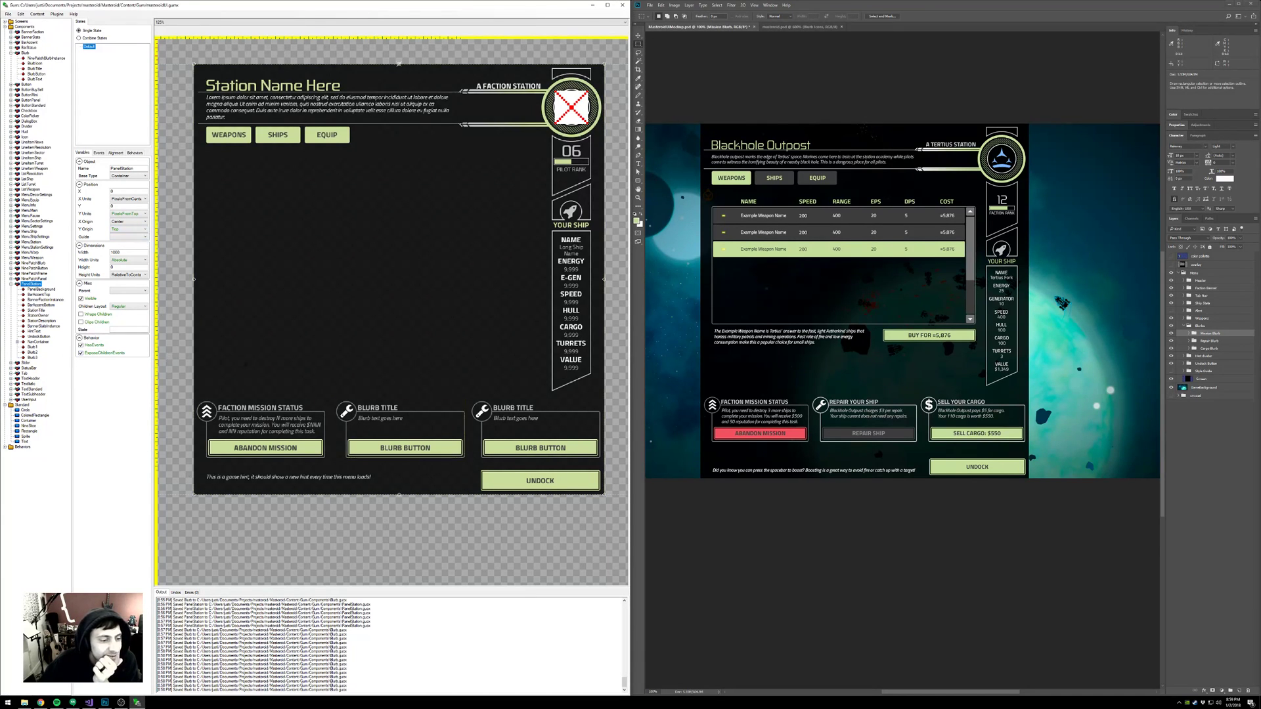
pyautogui.moveTo(360, 422); pyautogui.dragTo(378, 340)
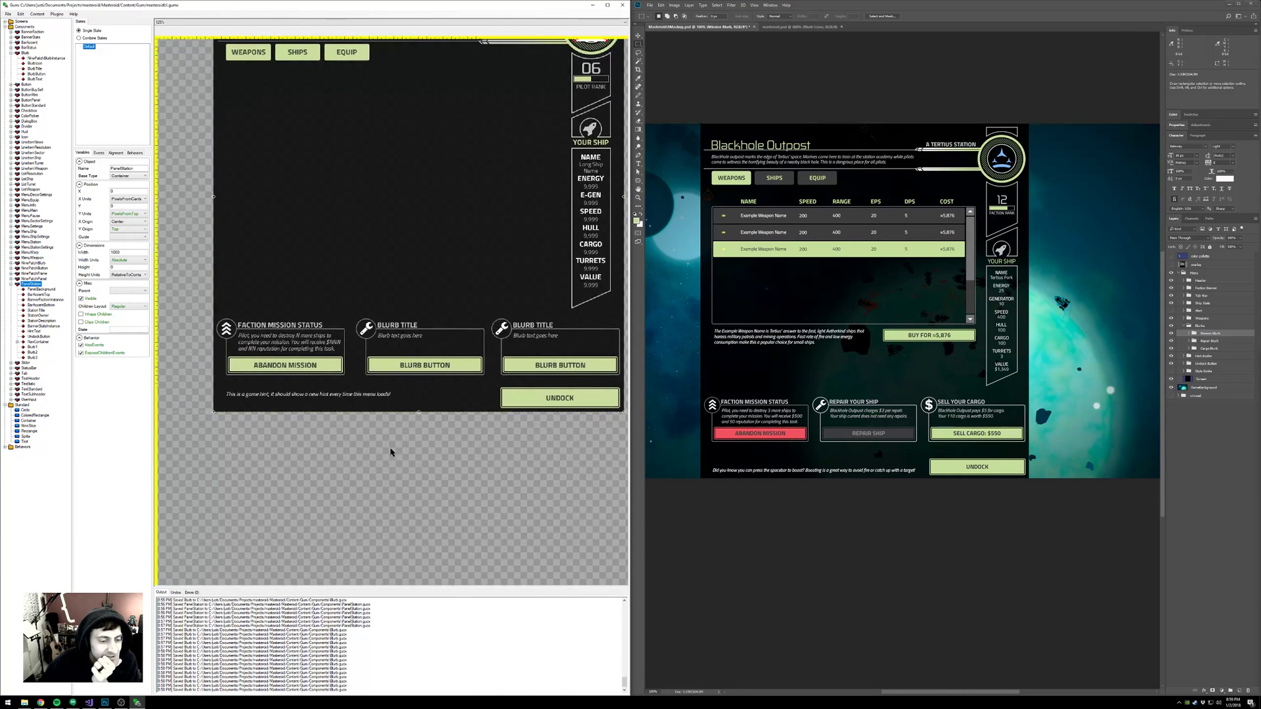
pyautogui.scroll(2, 408, 391)
pyautogui.scroll(-1, 431, 365)
pyautogui.scroll(-2, 436, 366)
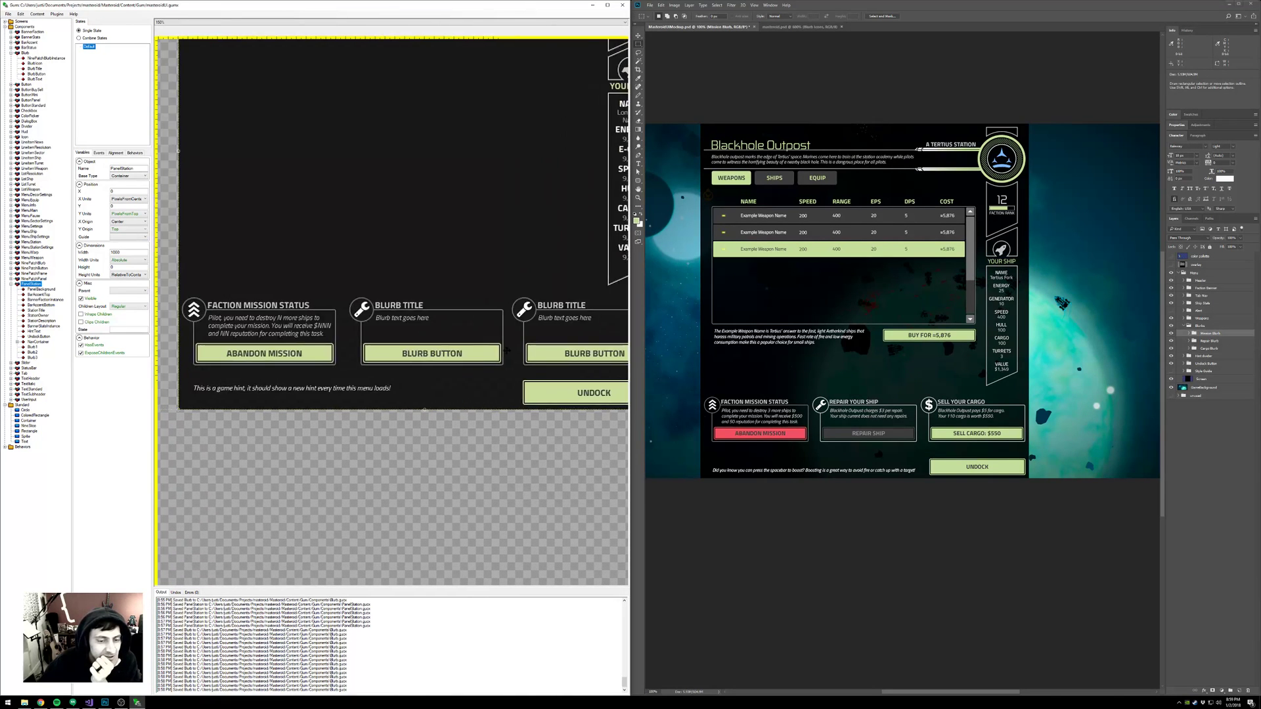
pyautogui.scroll(1, 430, 337)
pyautogui.scroll(-1, 431, 338)
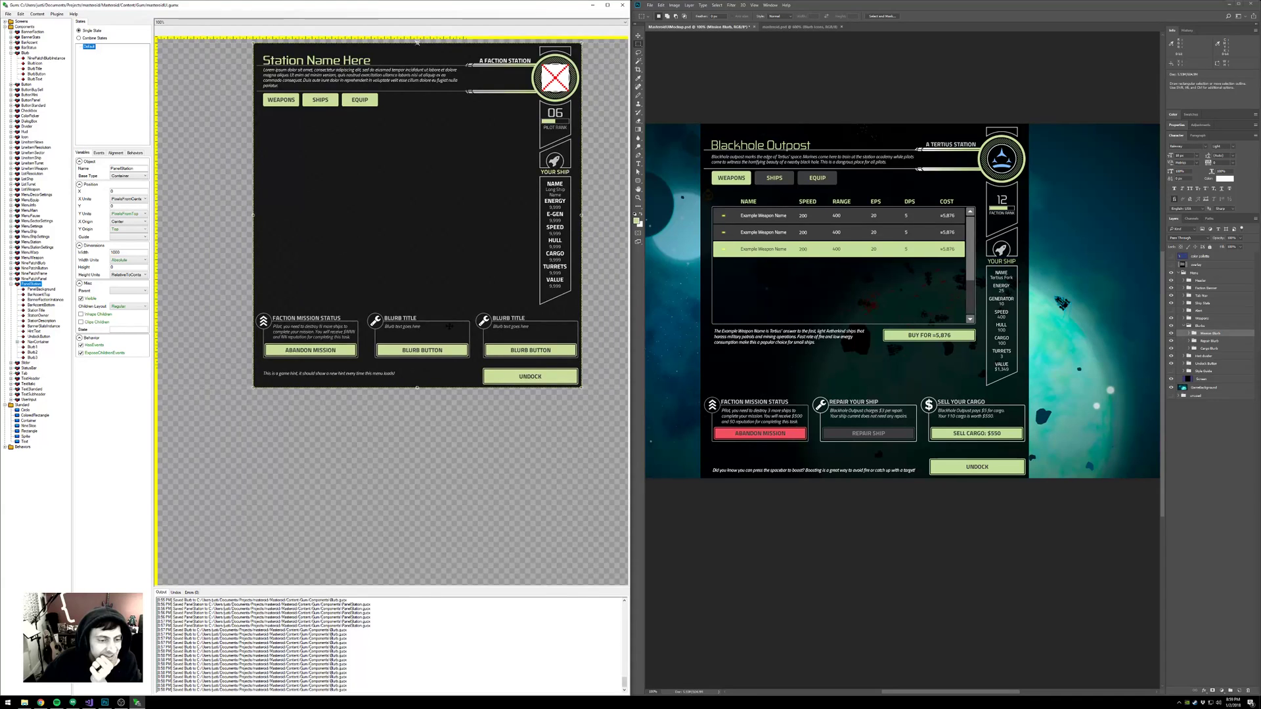
pyautogui.moveTo(431, 338); pyautogui.dragTo(427, 356)
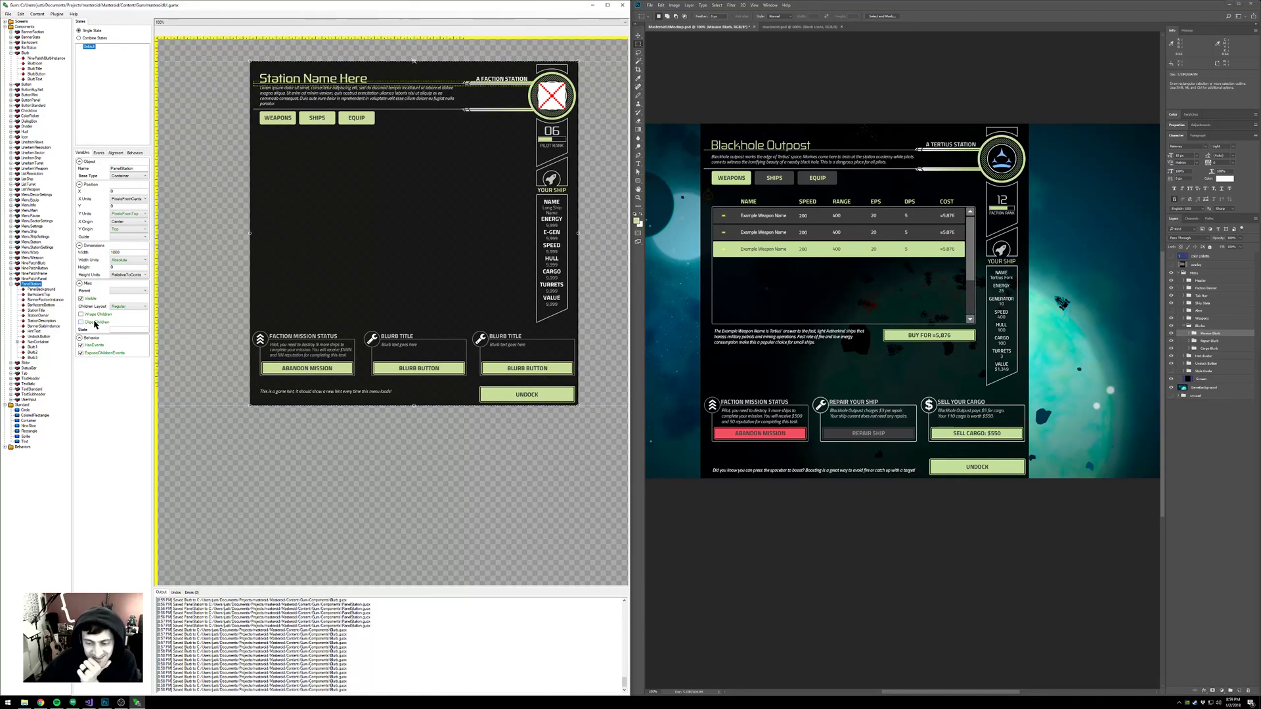
# - Set the icon state of PanelStation's Blurb2 instance, the middle blurb, to Wrench
pyautogui.click(32, 352)
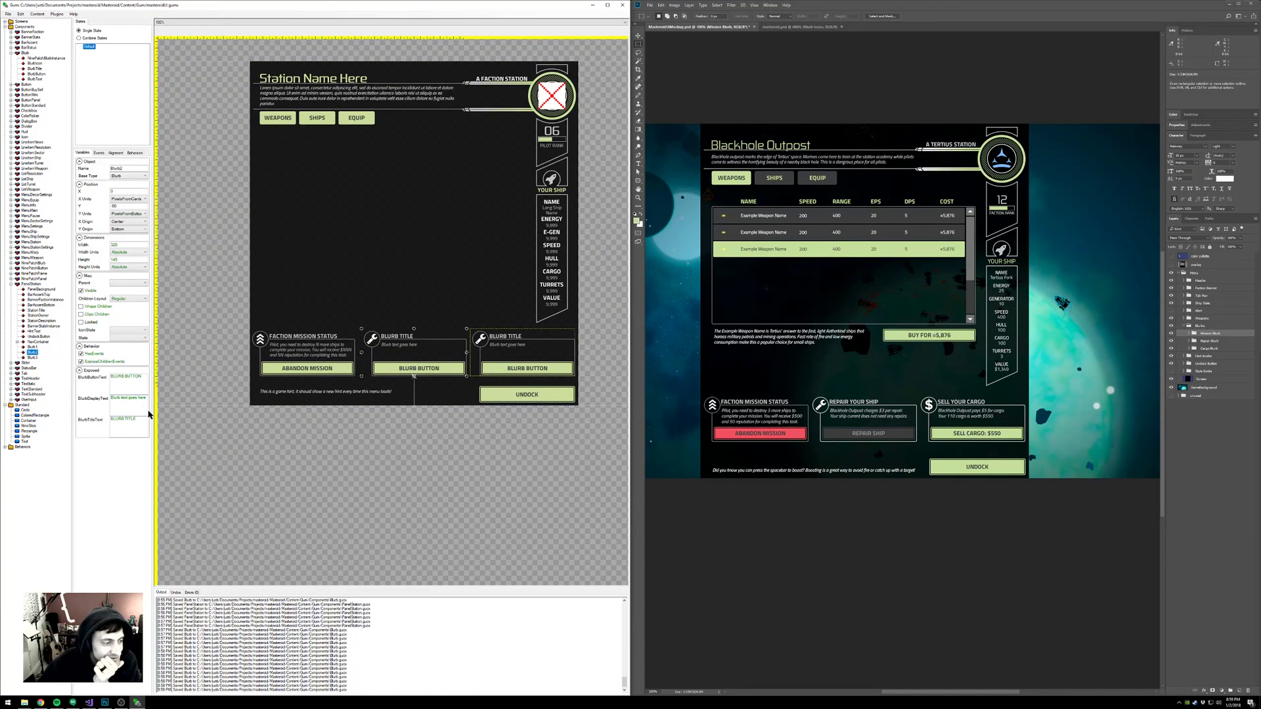
pyautogui.click(135, 330)
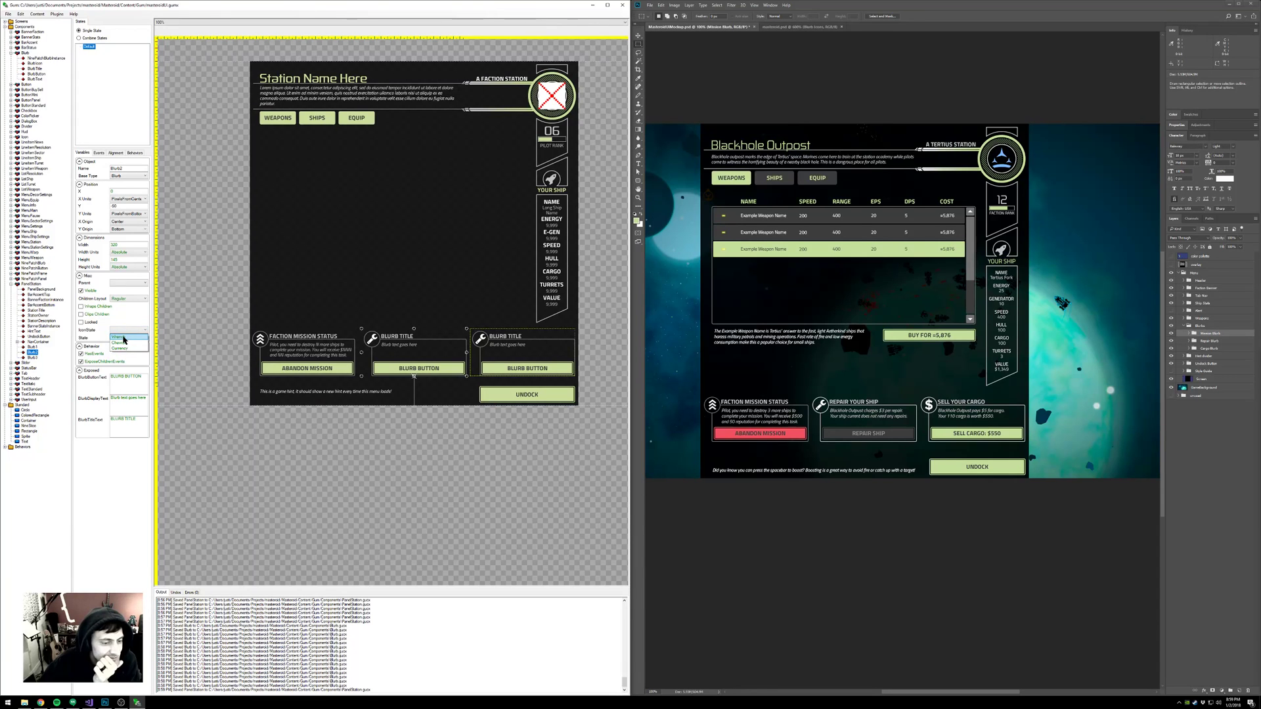
pyautogui.click(123, 338)
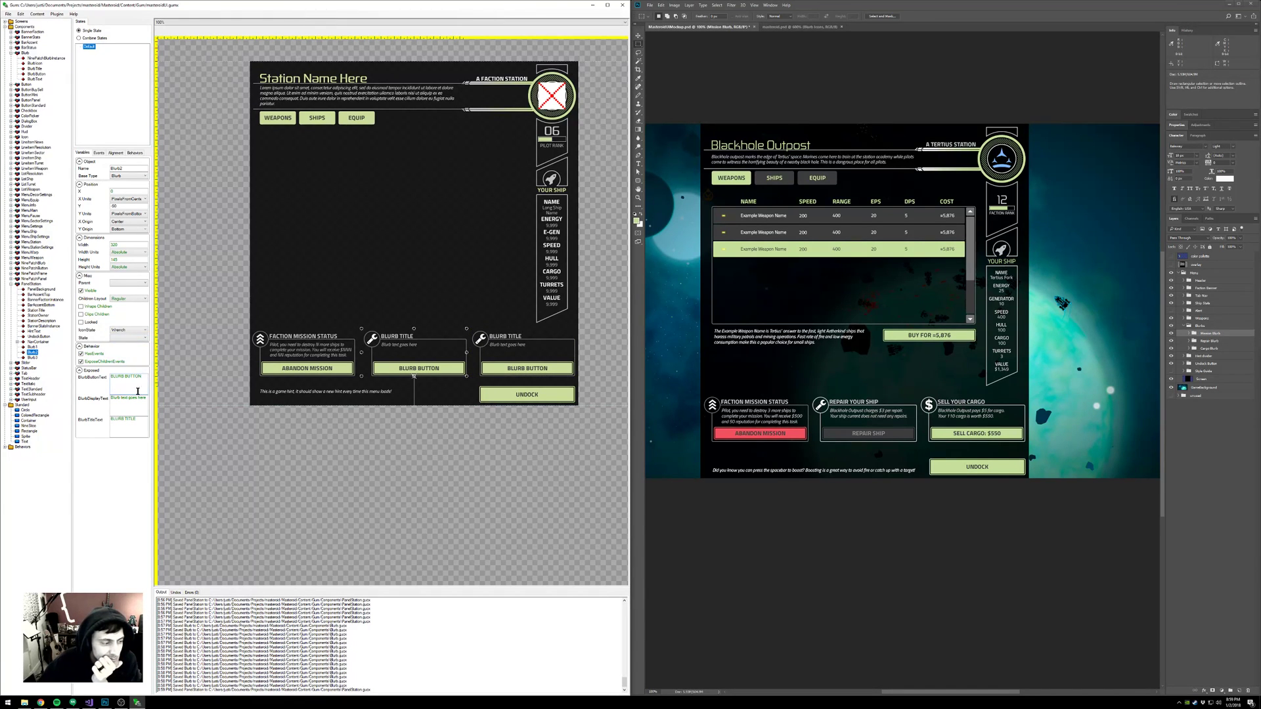
# - Set Blurb2's title text to "REPAIR YOUR SHIP" and its button text to "REPAIR SHIP"
pyautogui.click(139, 421)
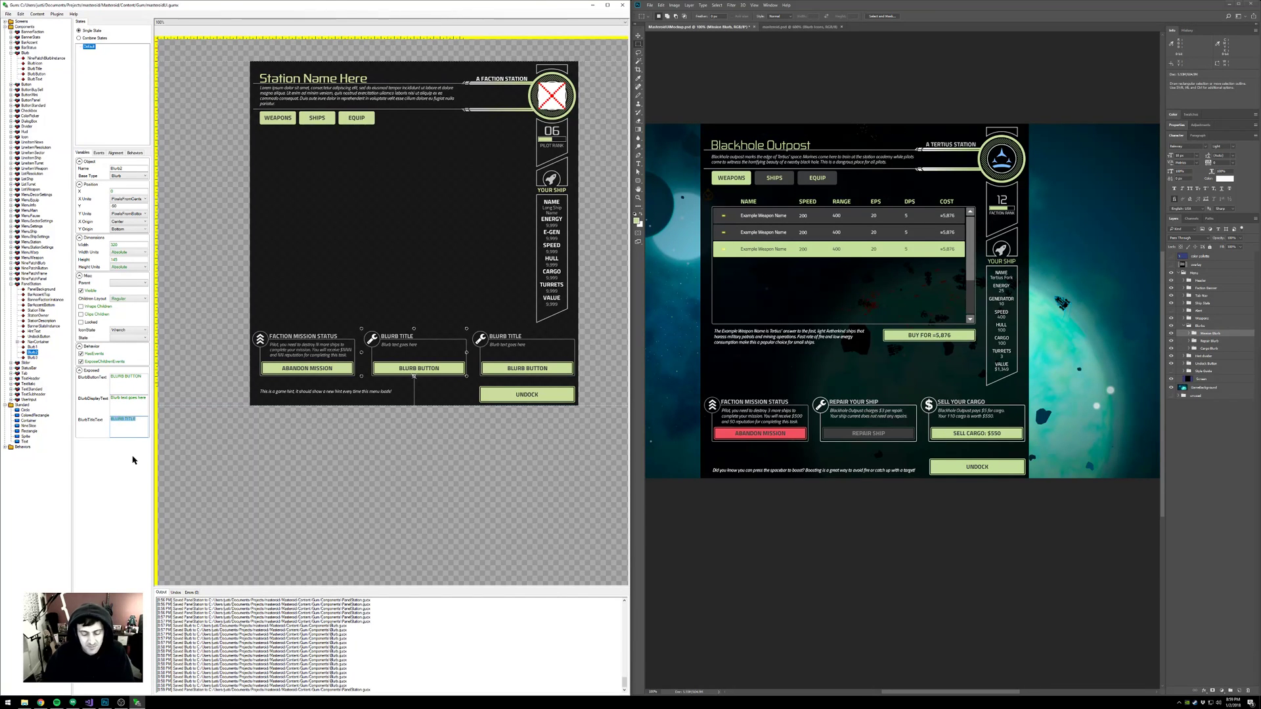
pyautogui.write('REPAIR YOUR SHIP')
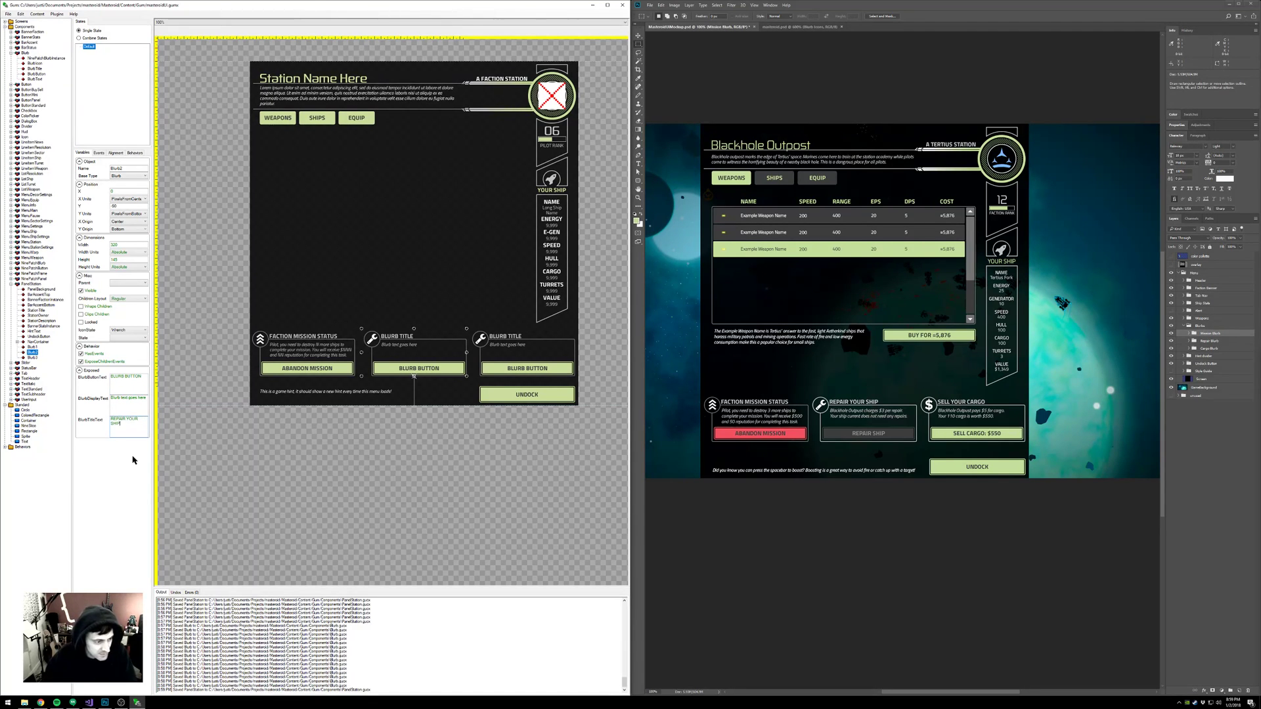
pyautogui.moveTo(146, 379); pyautogui.dragTo(109, 375)
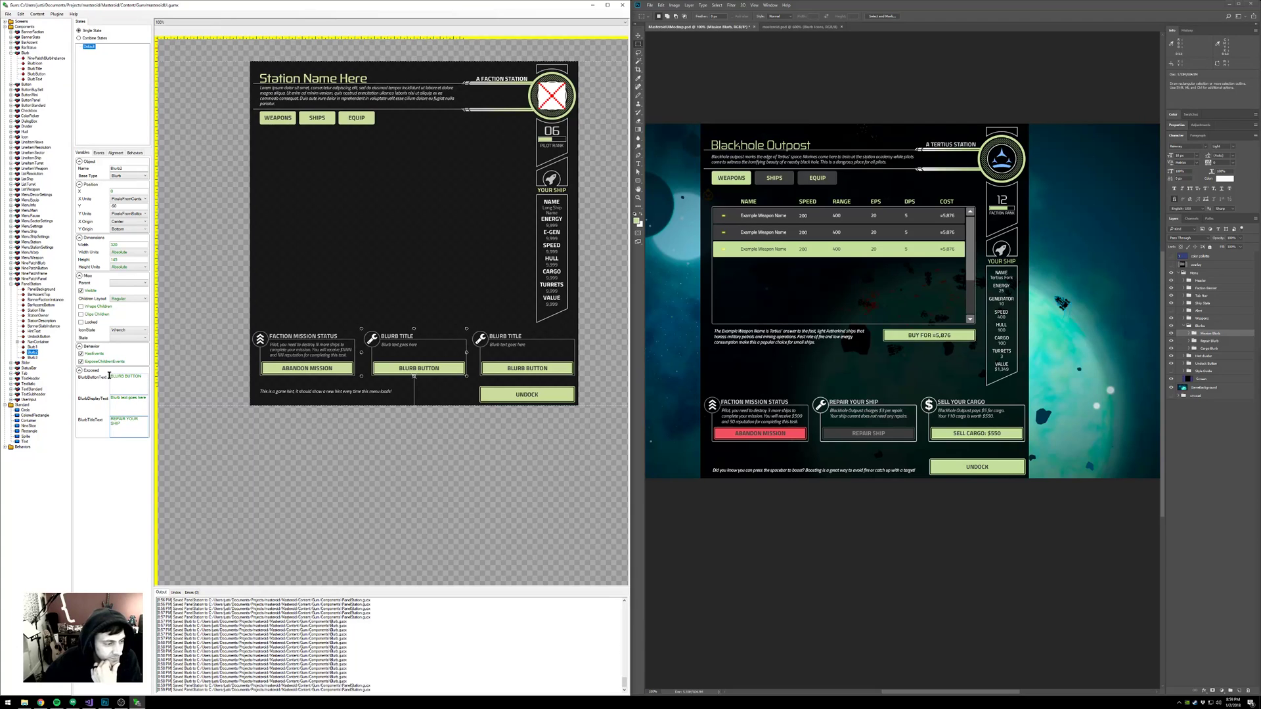
pyautogui.click(139, 382)
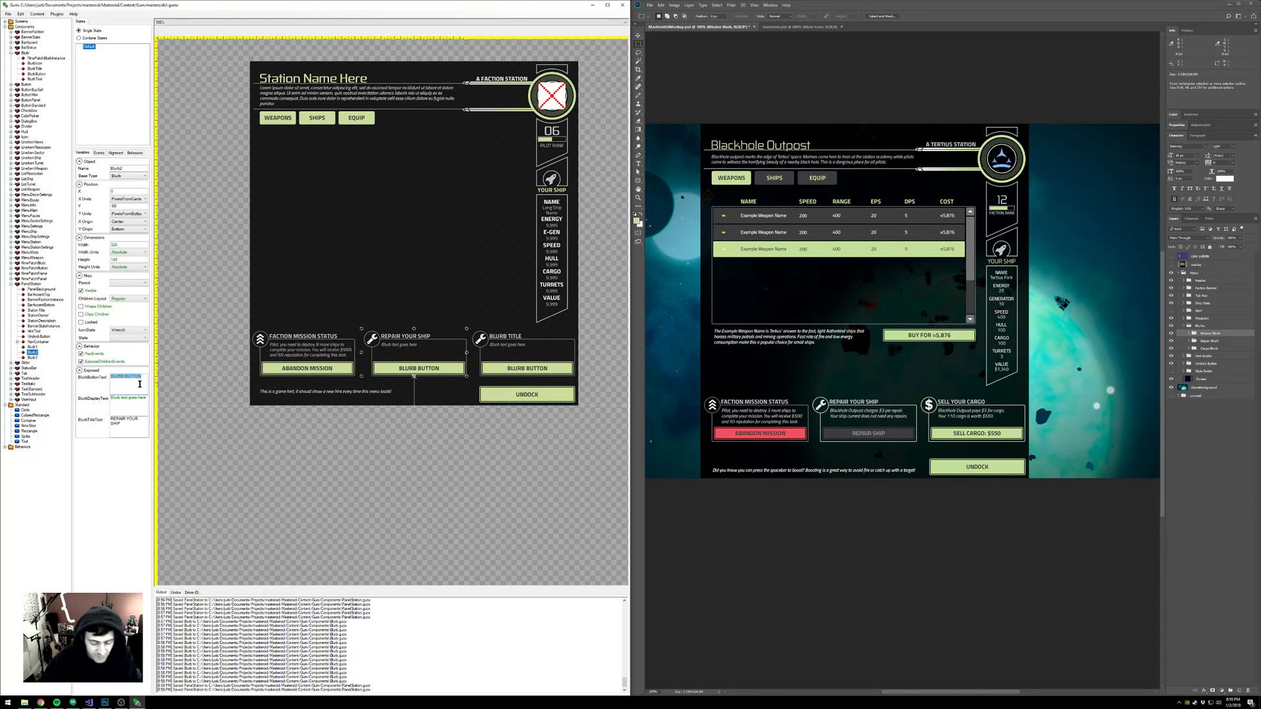
pyautogui.write('REPAIR SHIP')
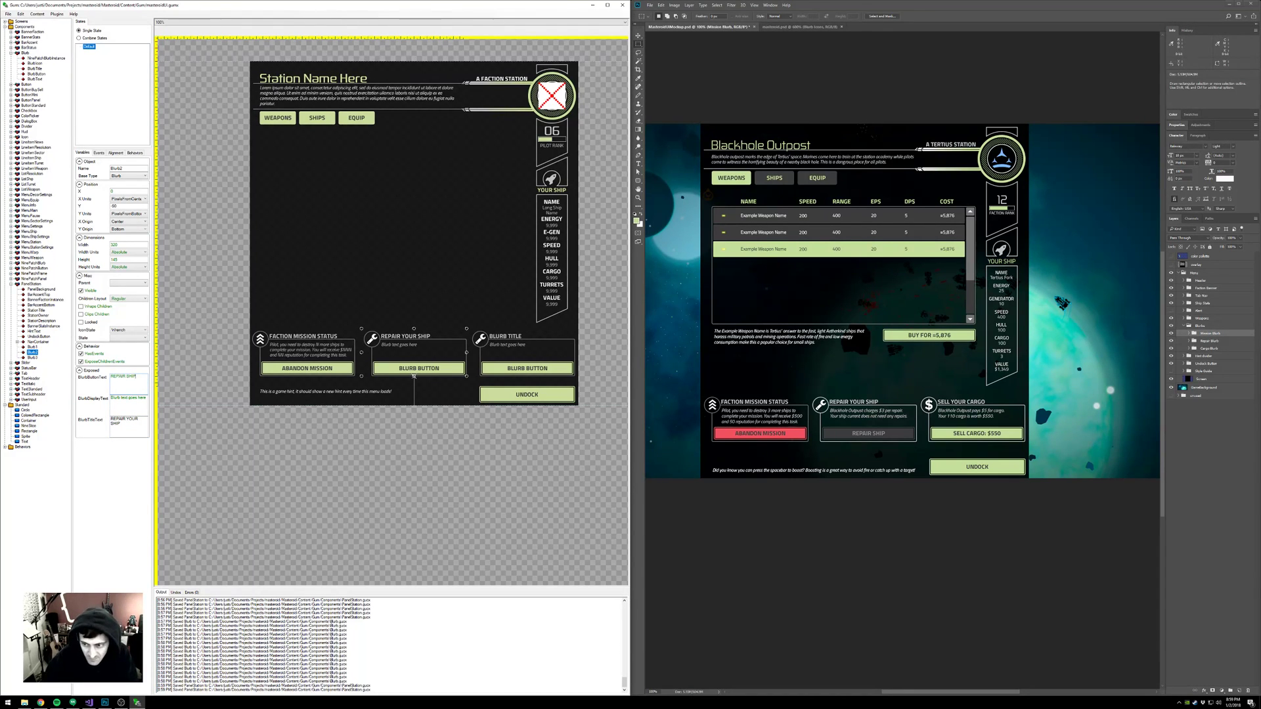
# - Set Blurb2's display text to "This station charges $N per repair. Repairing your NNN damage will cost $NNN."
pyautogui.click(143, 399)
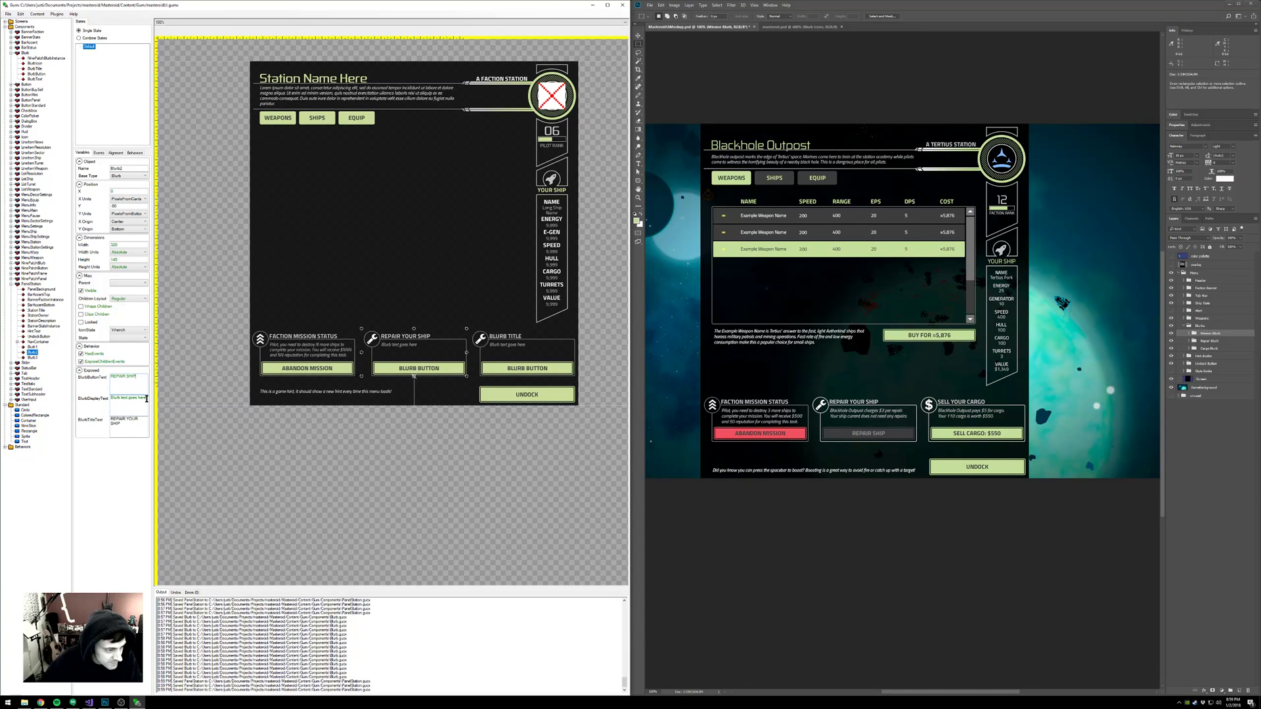
pyautogui.moveTo(143, 400); pyautogui.dragTo(119, 399)
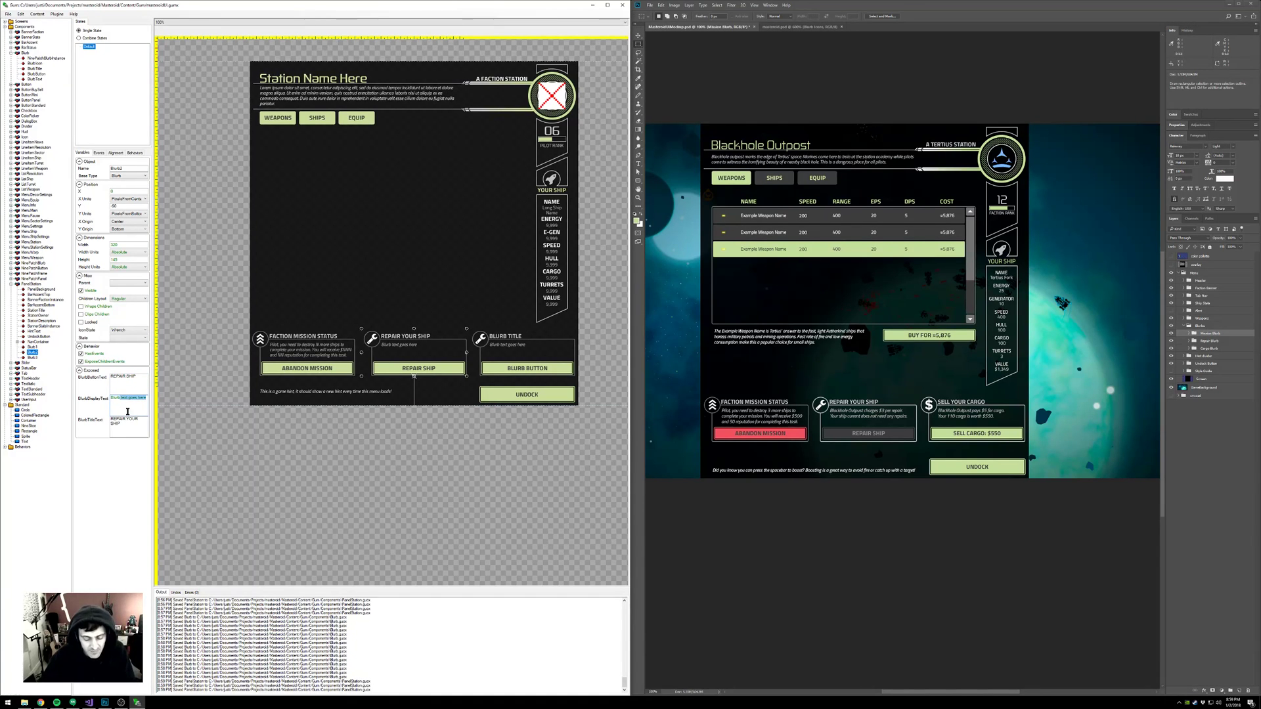
pyautogui.hotkey('ctrl', 'a')
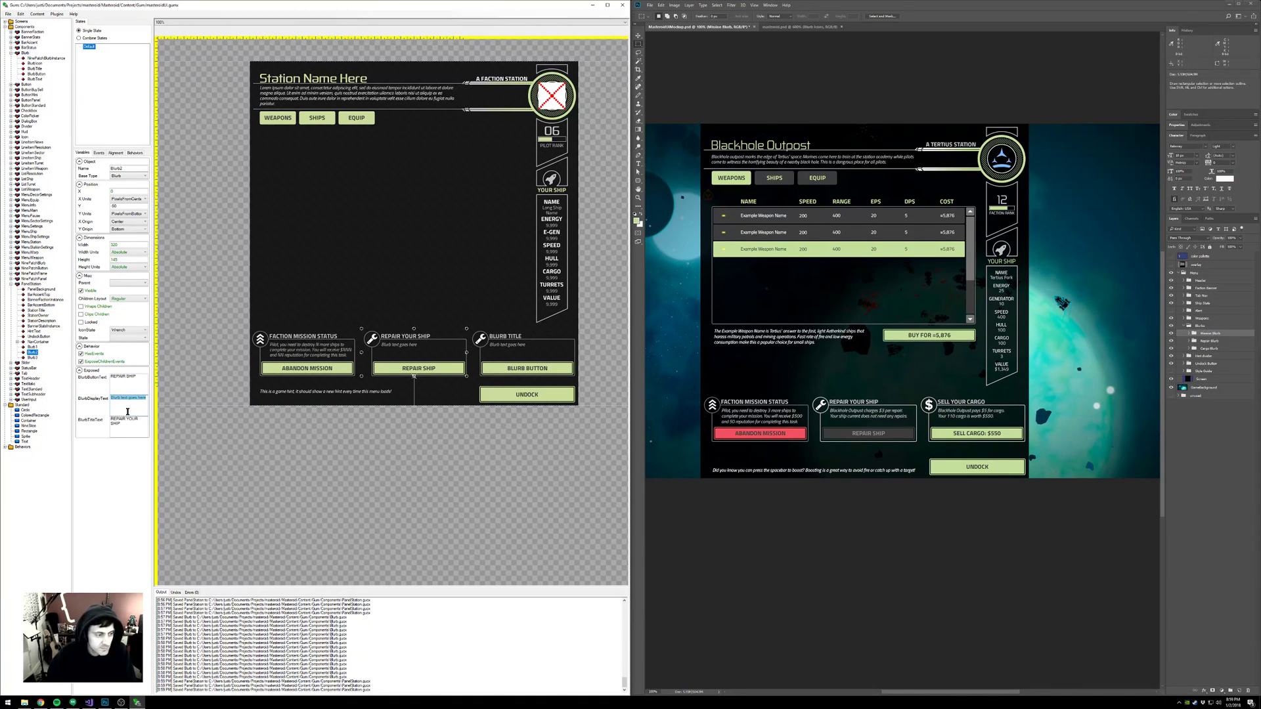
pyautogui.write('This station charges $3 per repair.')
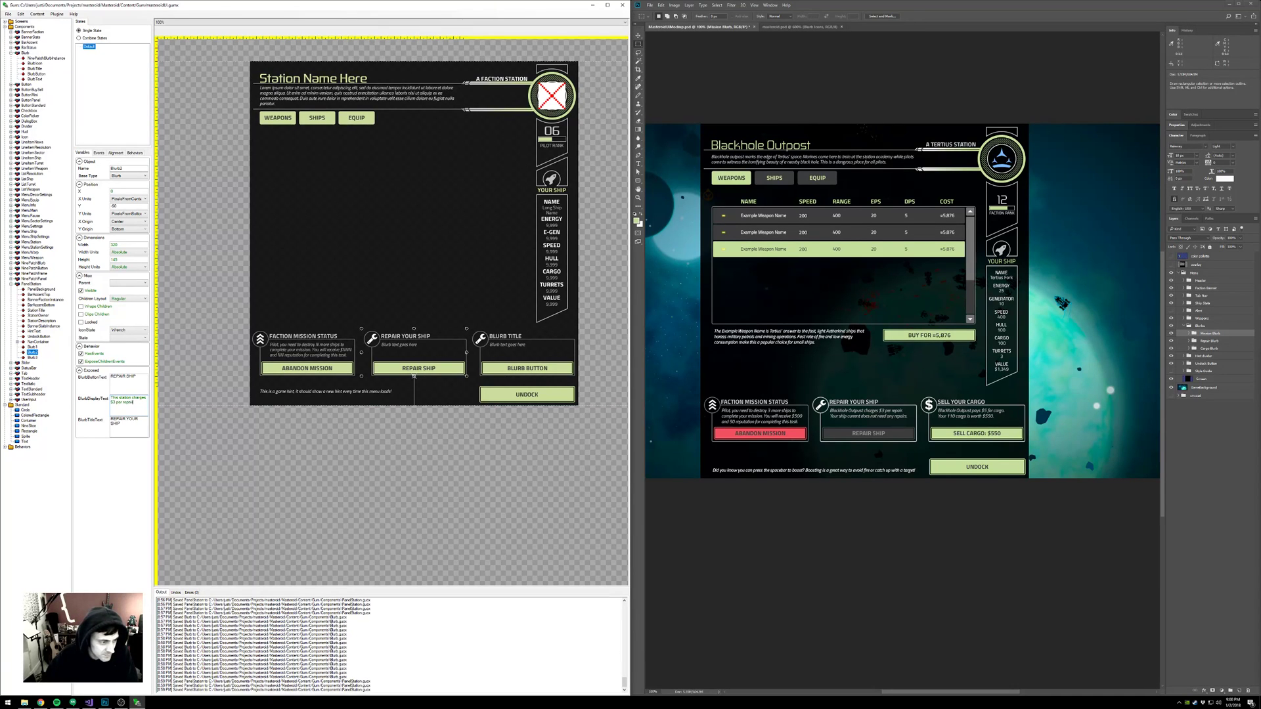
pyautogui.write('airing your 150 damage will cost')
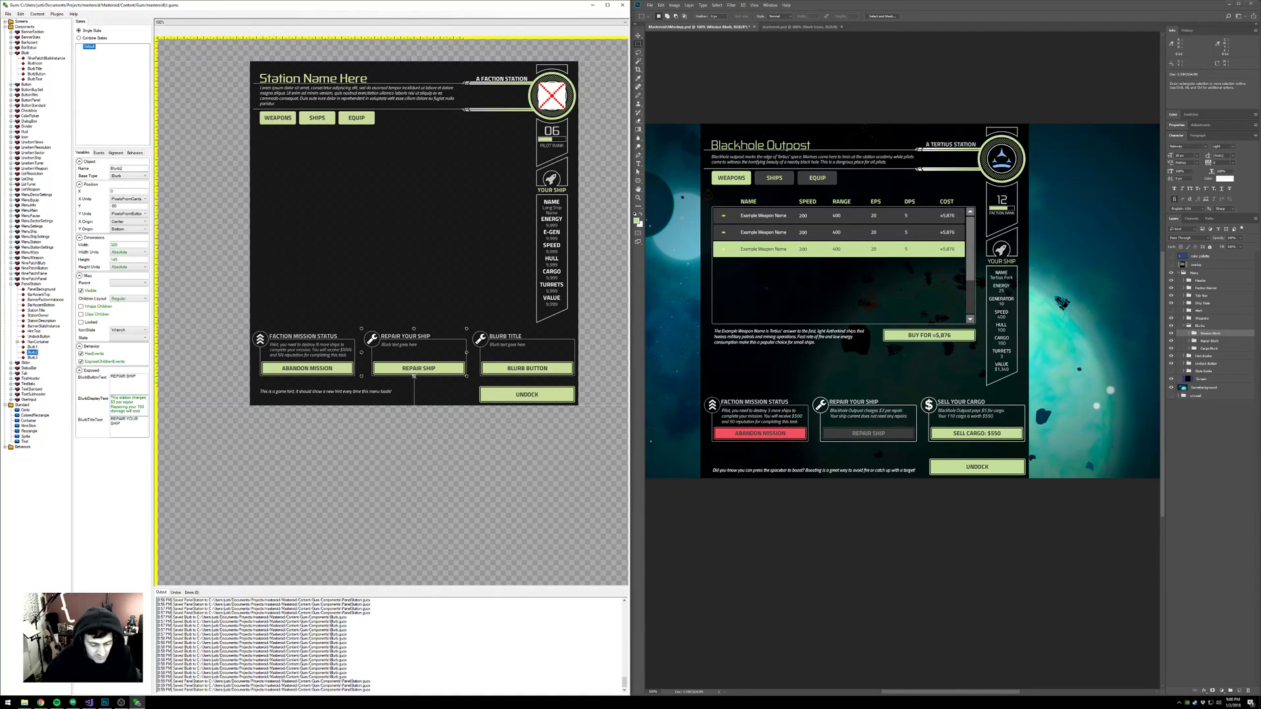
pyautogui.write('NNN')
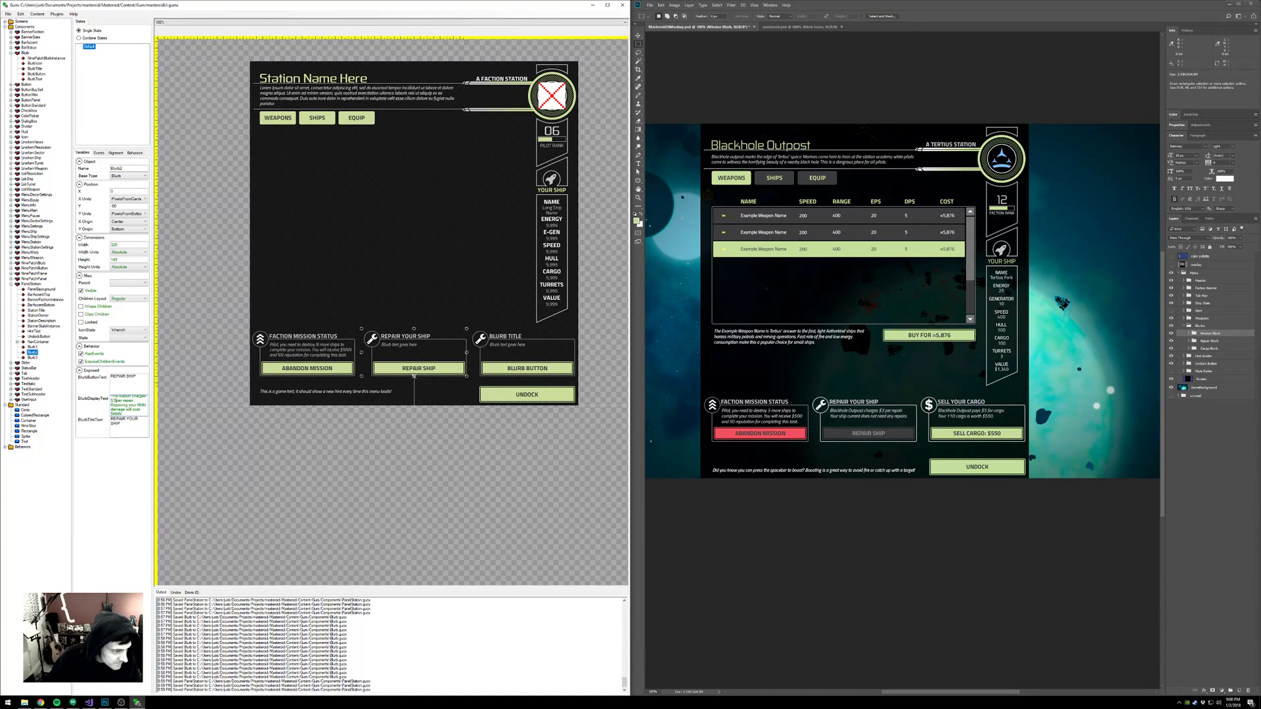
pyautogui.click(131, 380)
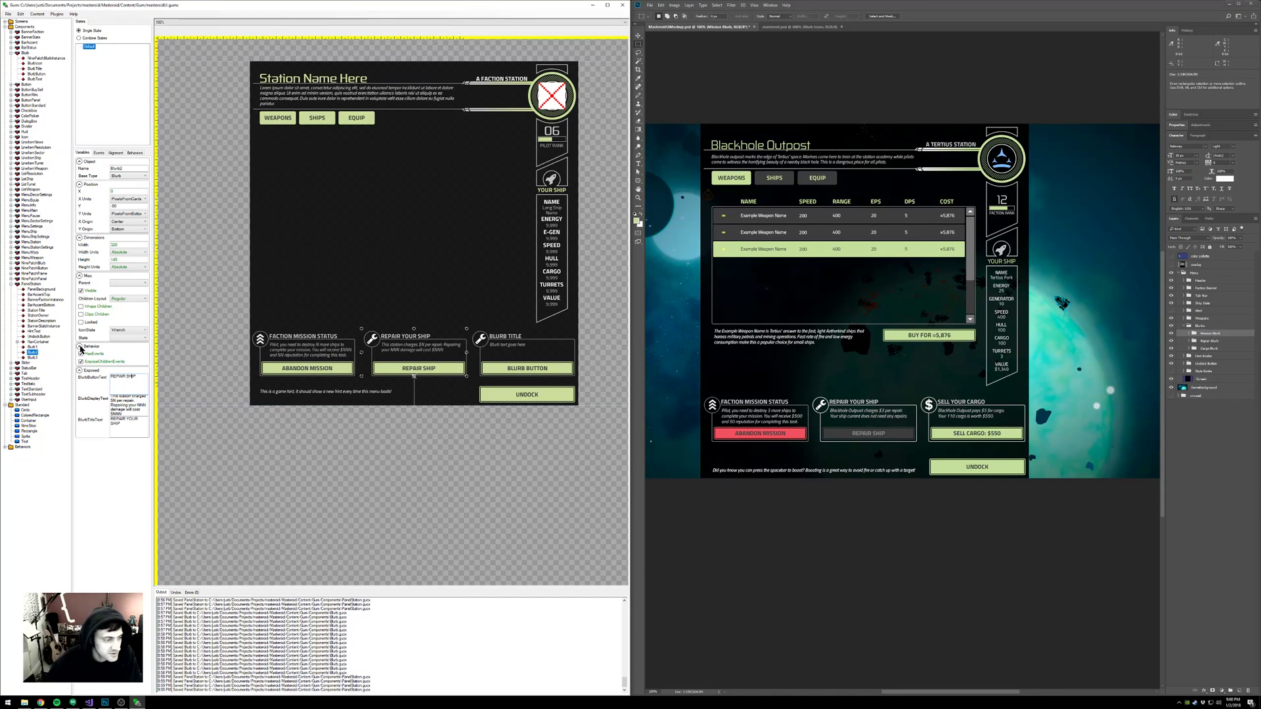
# - Set the icon state of PanelStation's Blurb3 instance to Currency and its title text to "SELL YOUR CARGO"
pyautogui.click(33, 357)
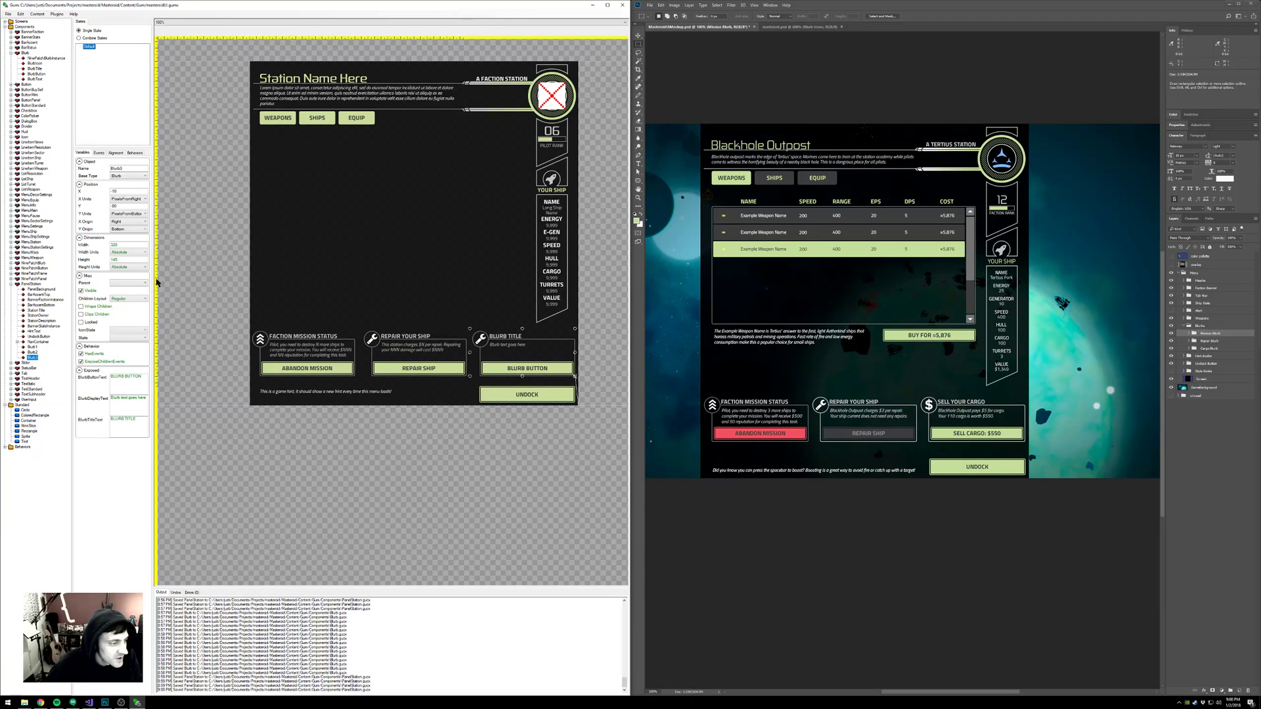
pyautogui.click(130, 330)
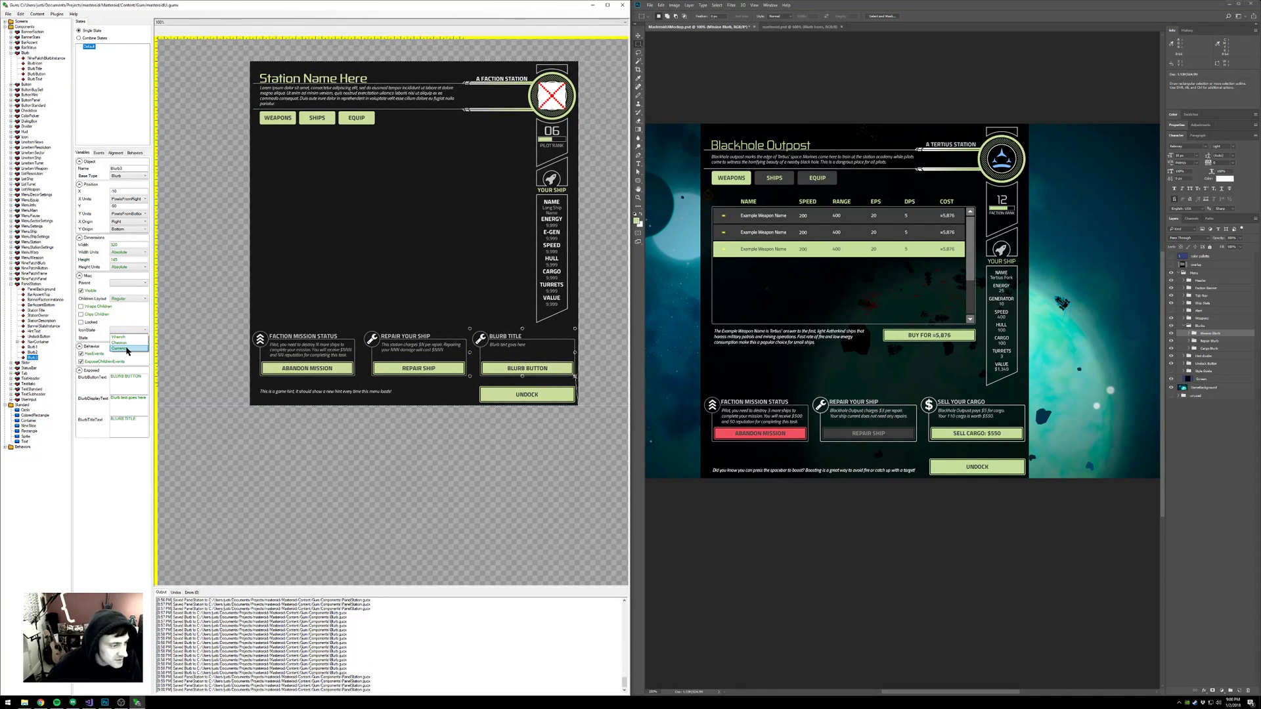
pyautogui.click(127, 349)
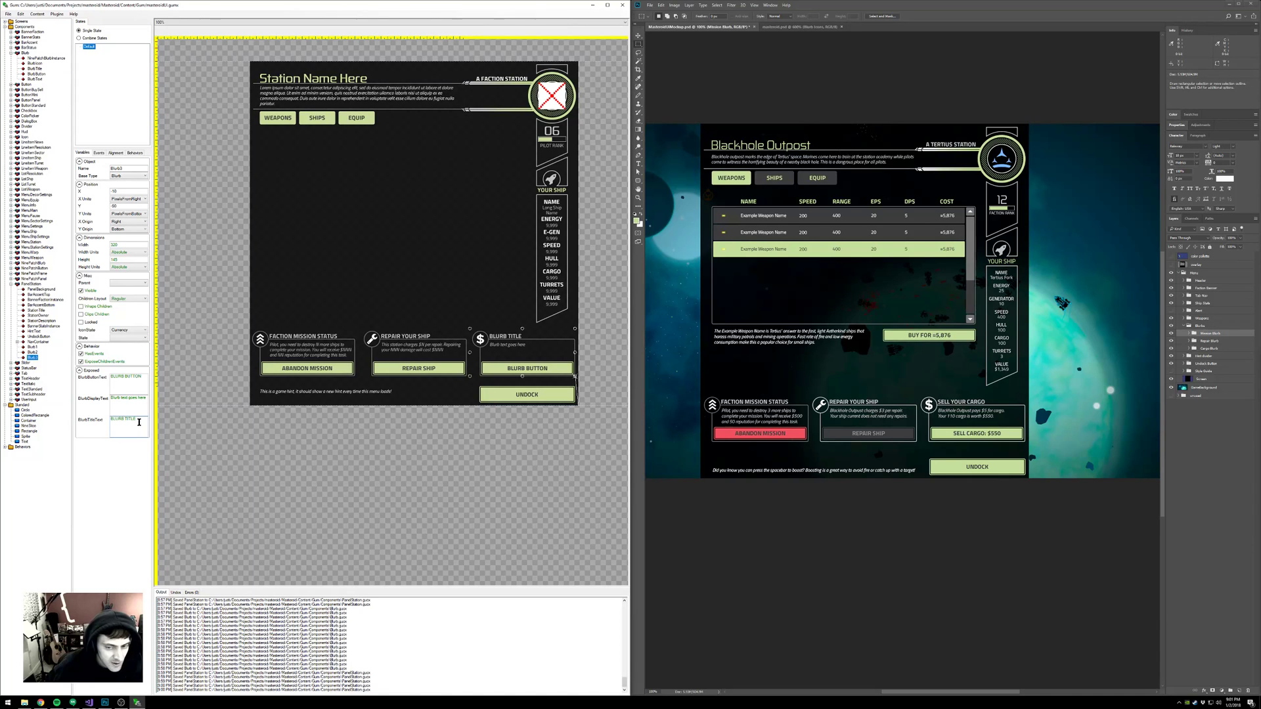
pyautogui.moveTo(141, 419); pyautogui.dragTo(102, 426)
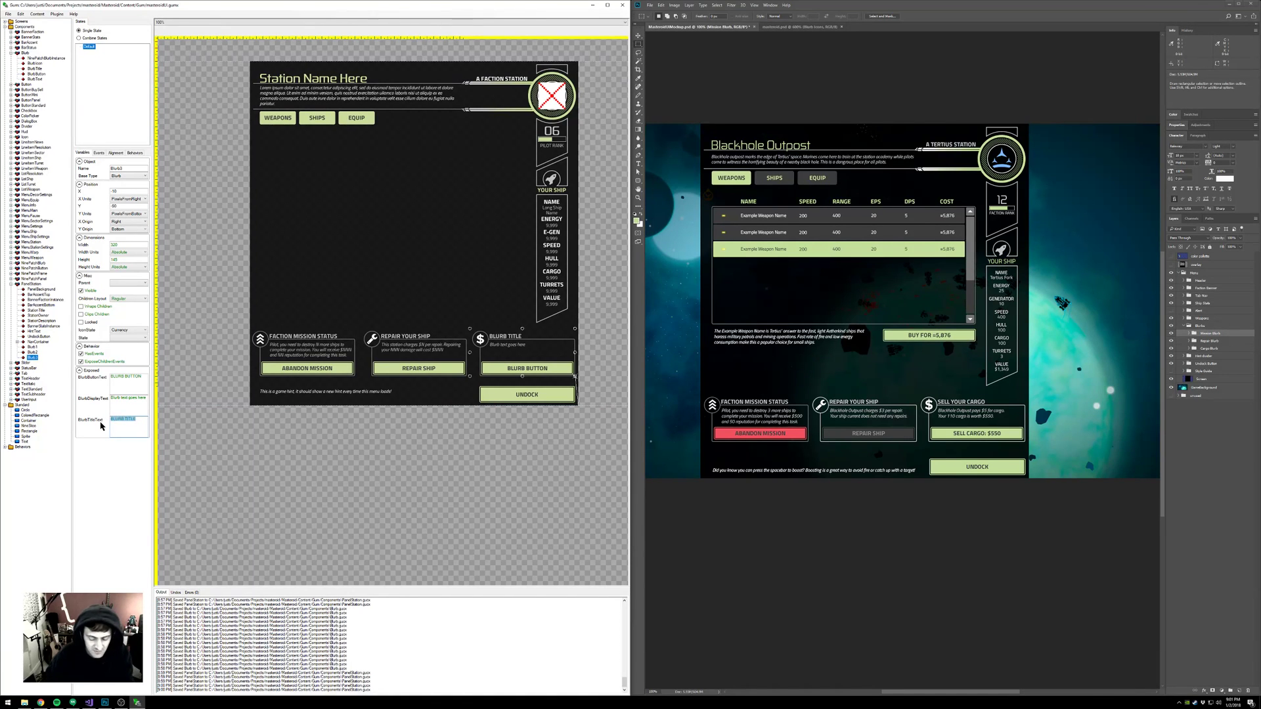
pyautogui.write('BBLL YOUR CARGO')
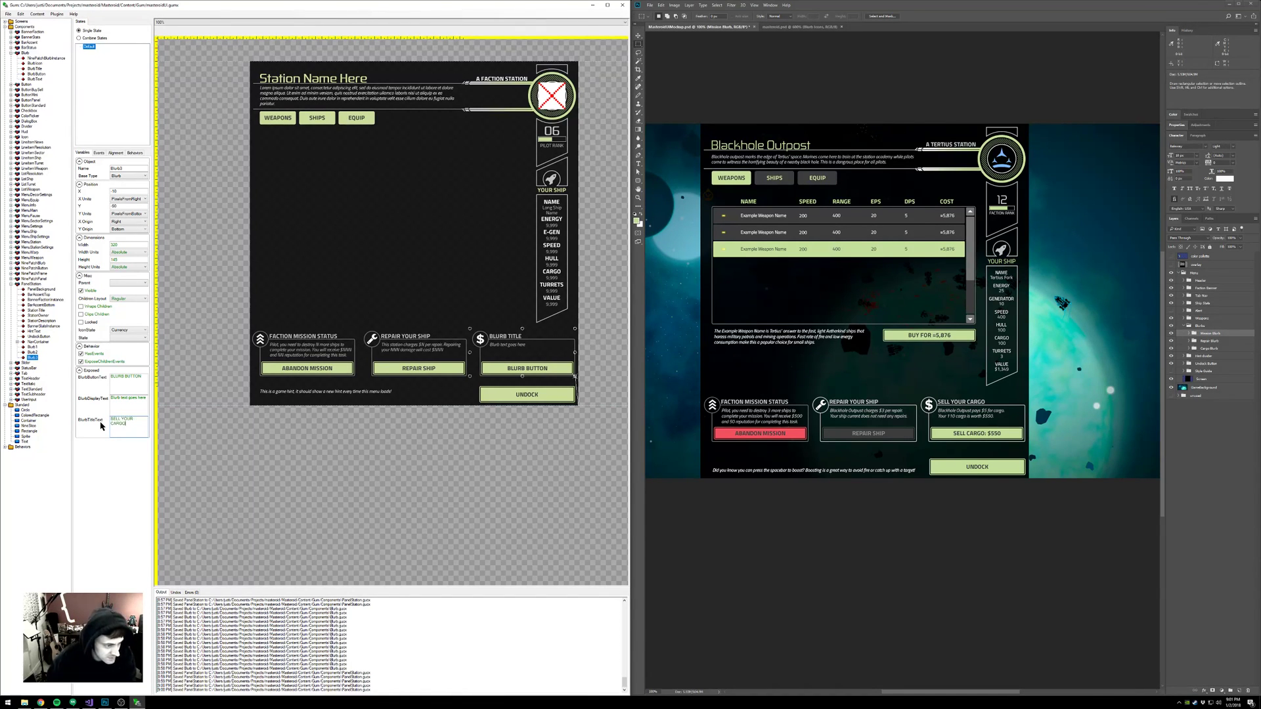
# - Set Blurb3's display text to "This station pays $N for cargo. Your NNN cargo is worth $NNN."
pyautogui.click(139, 397)
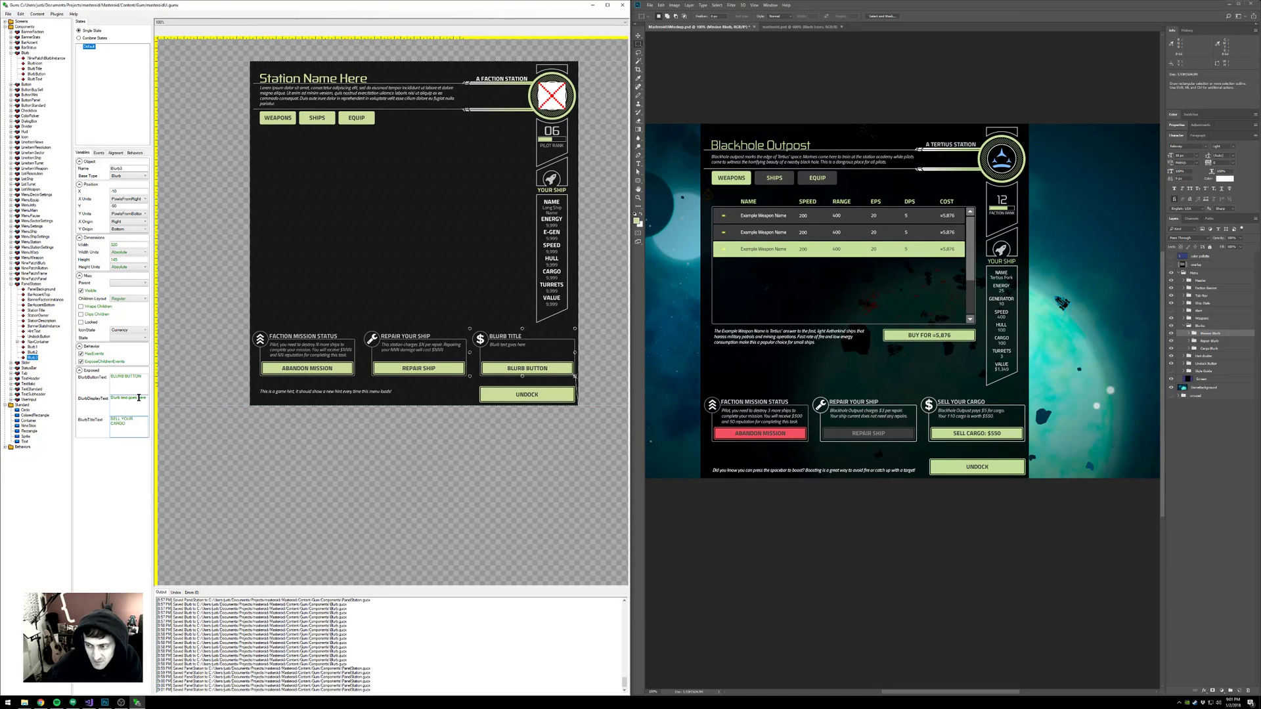
pyautogui.moveTo(147, 398); pyautogui.dragTo(109, 402)
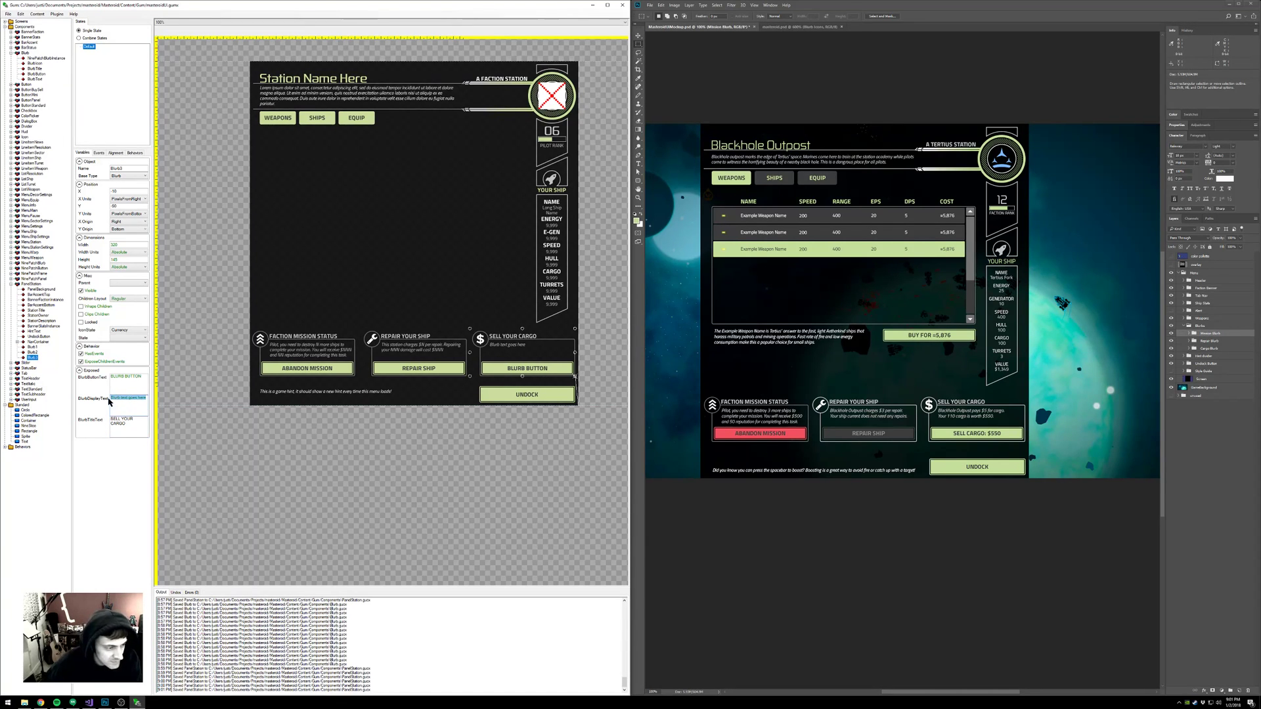
pyautogui.write('This is')
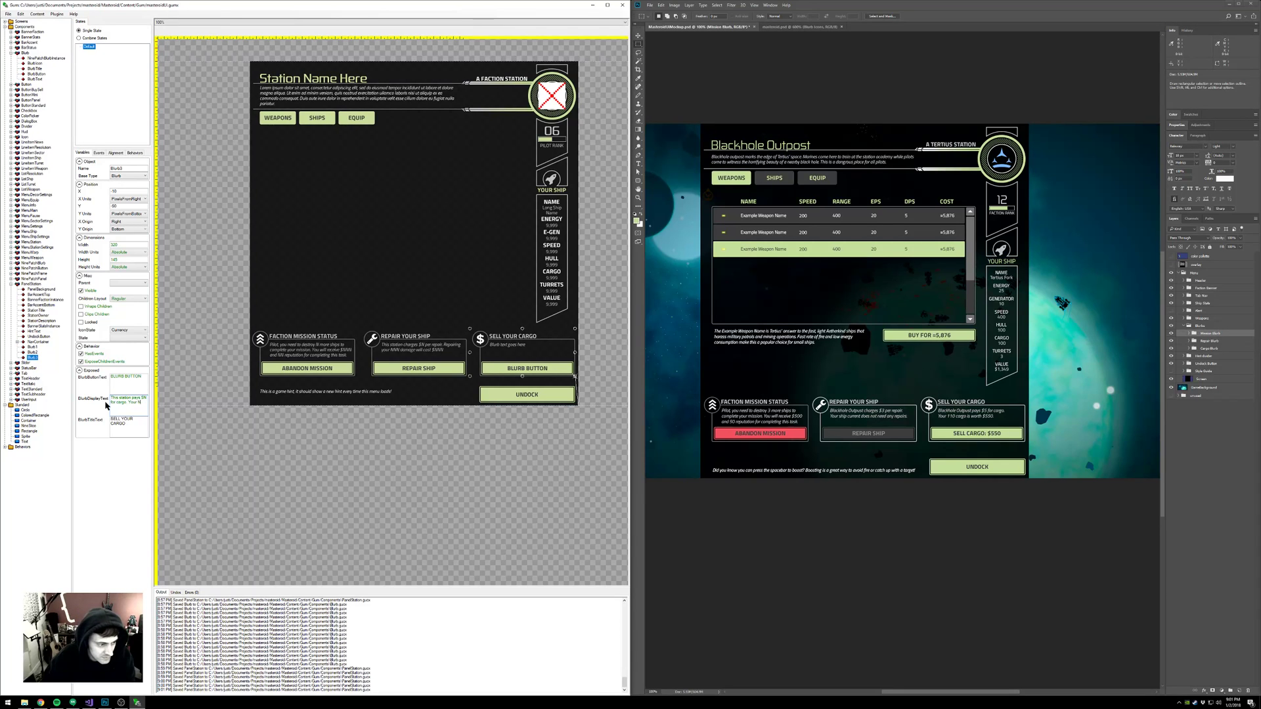
pyautogui.write('argo is worth $N')
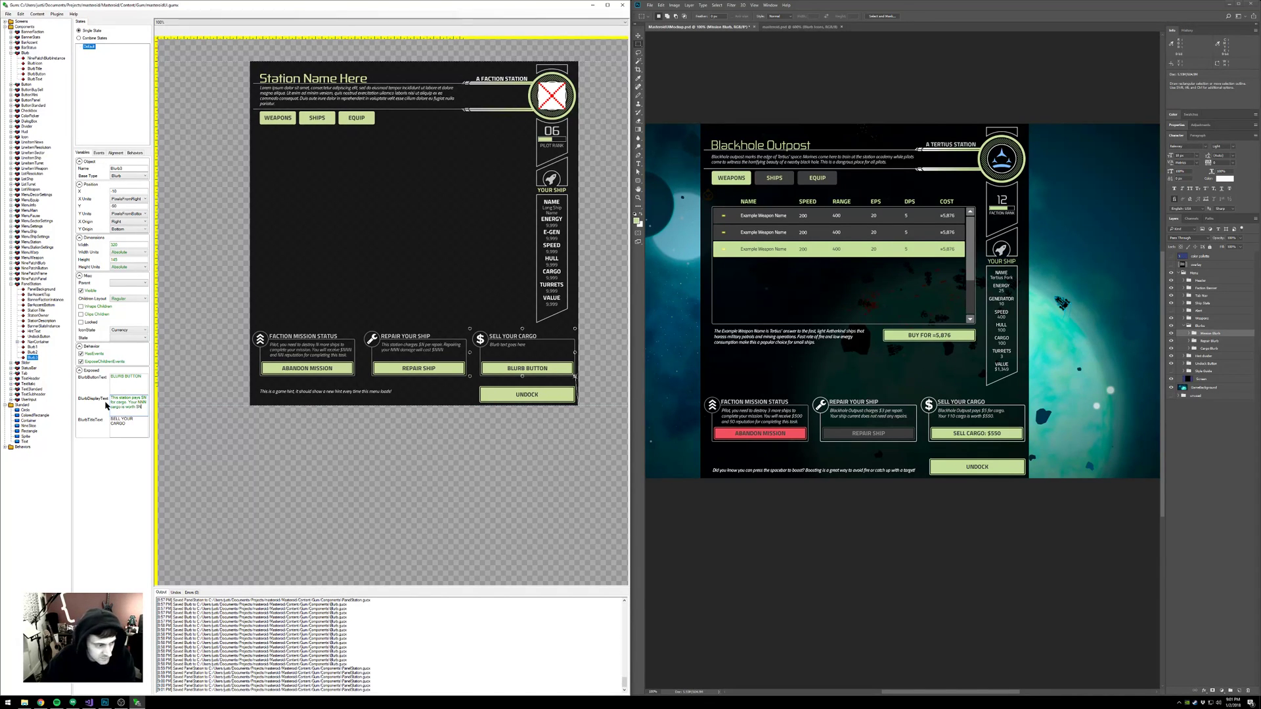
pyautogui.write('NN.')
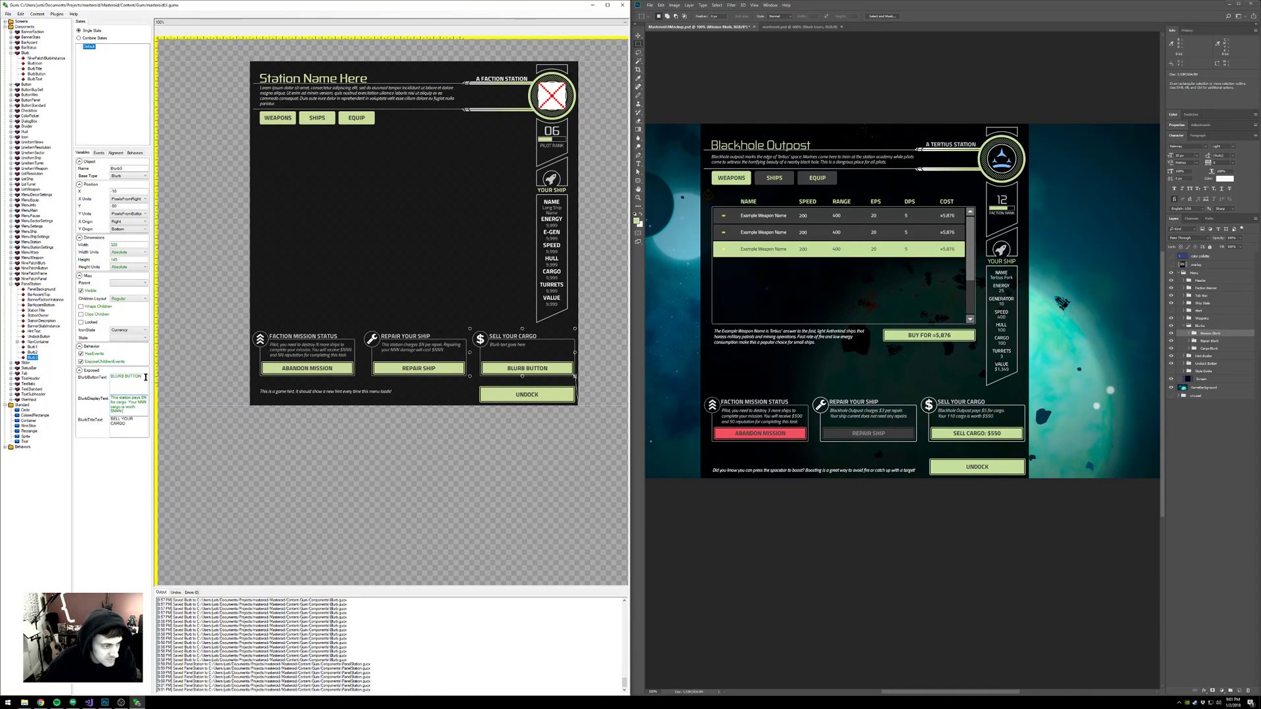
# - Set Blurb3's button text to "SELL CARGO"
pyautogui.click(112, 384)
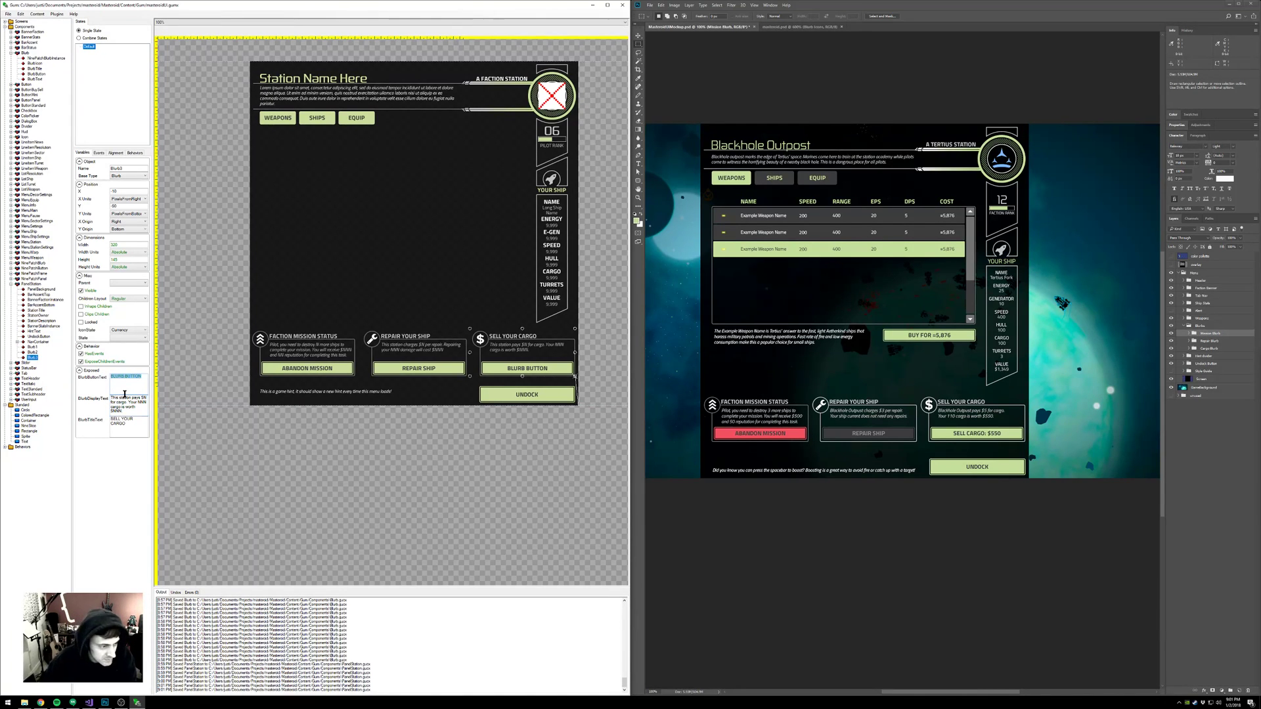
pyautogui.write('SELL CAR')
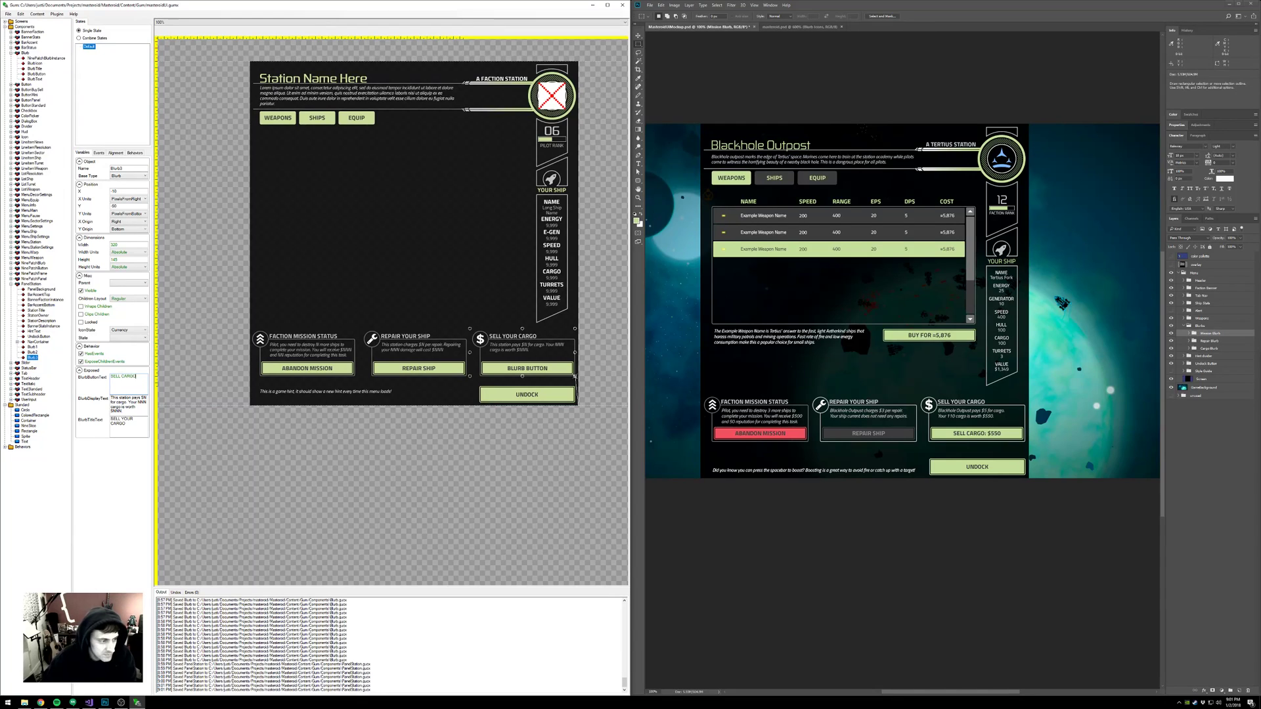
pyautogui.write('GO')
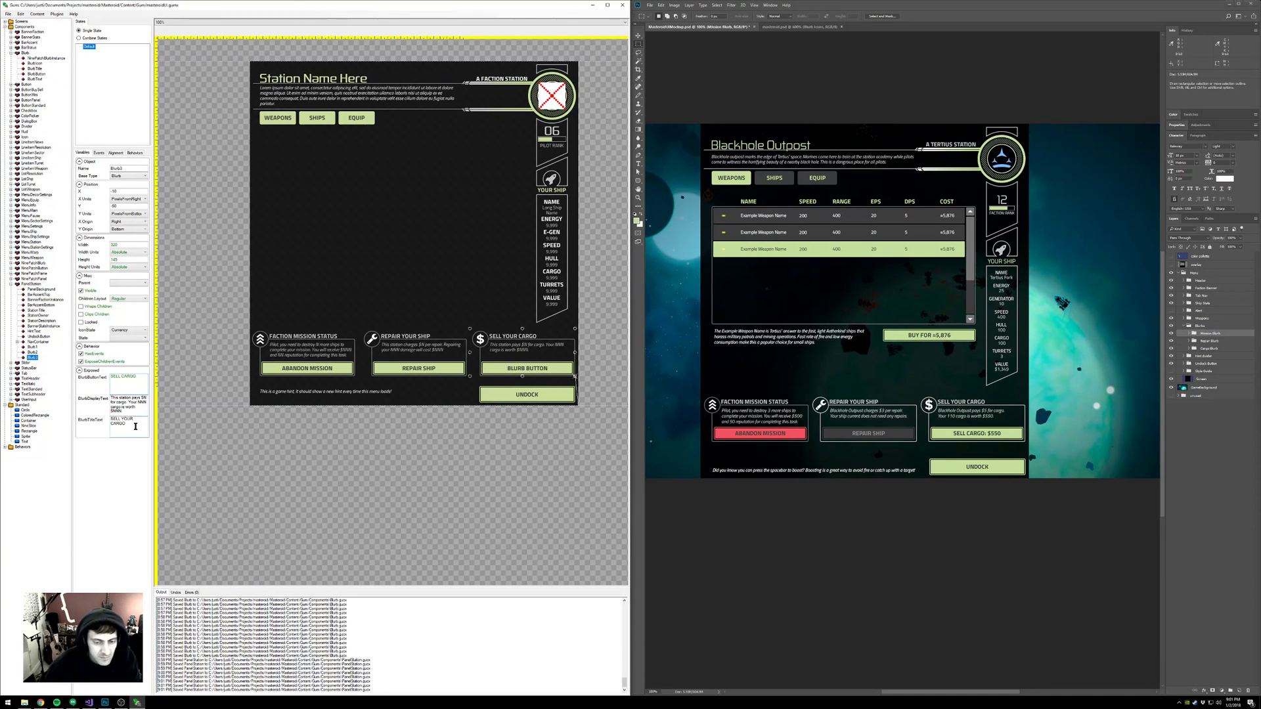
pyautogui.click(136, 426)
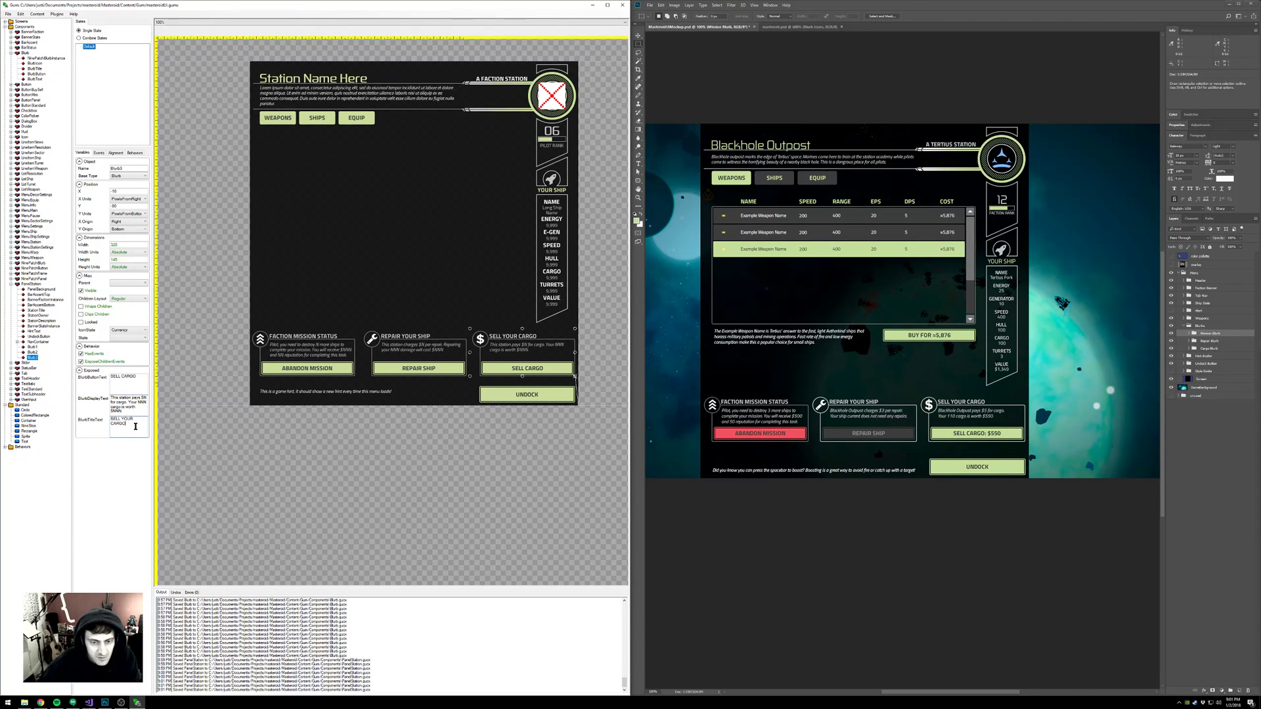
# - Raise the Blurb1 instance, the mission-status blurb, trying Y positions of -100 and -110 and settling on -105
pyautogui.click(34, 347)
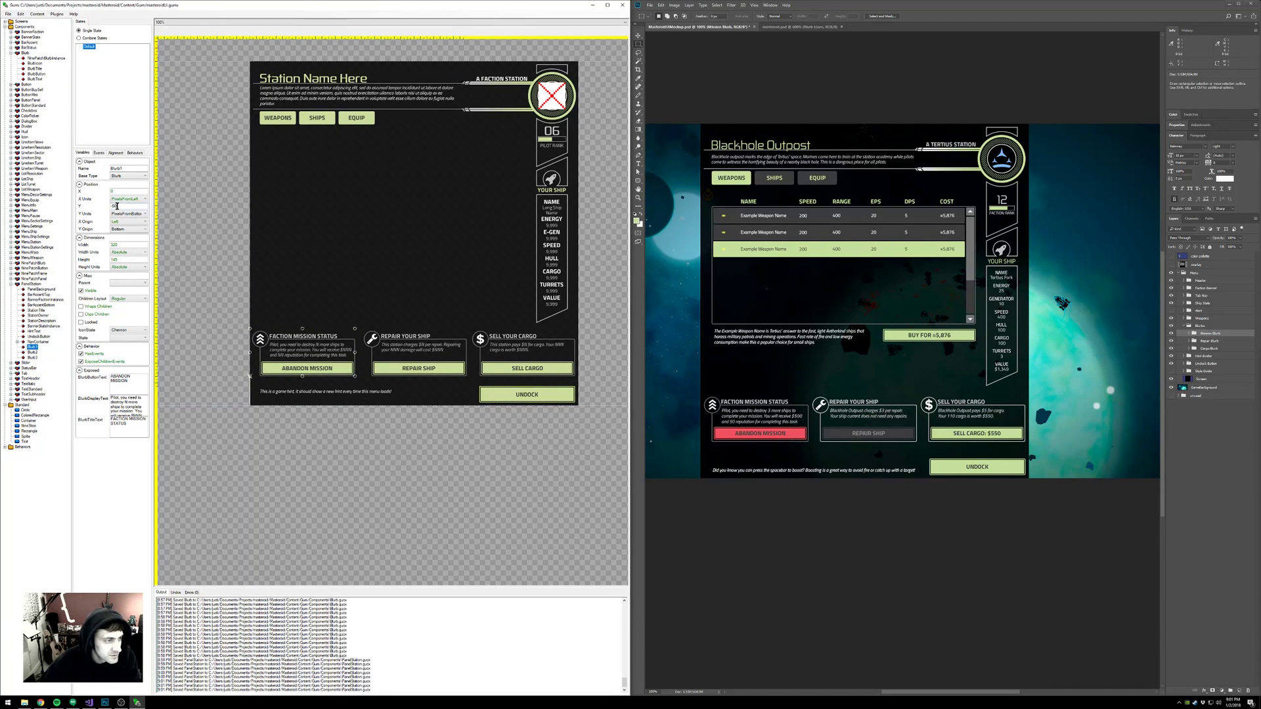
pyautogui.moveTo(119, 206); pyautogui.dragTo(113, 206)
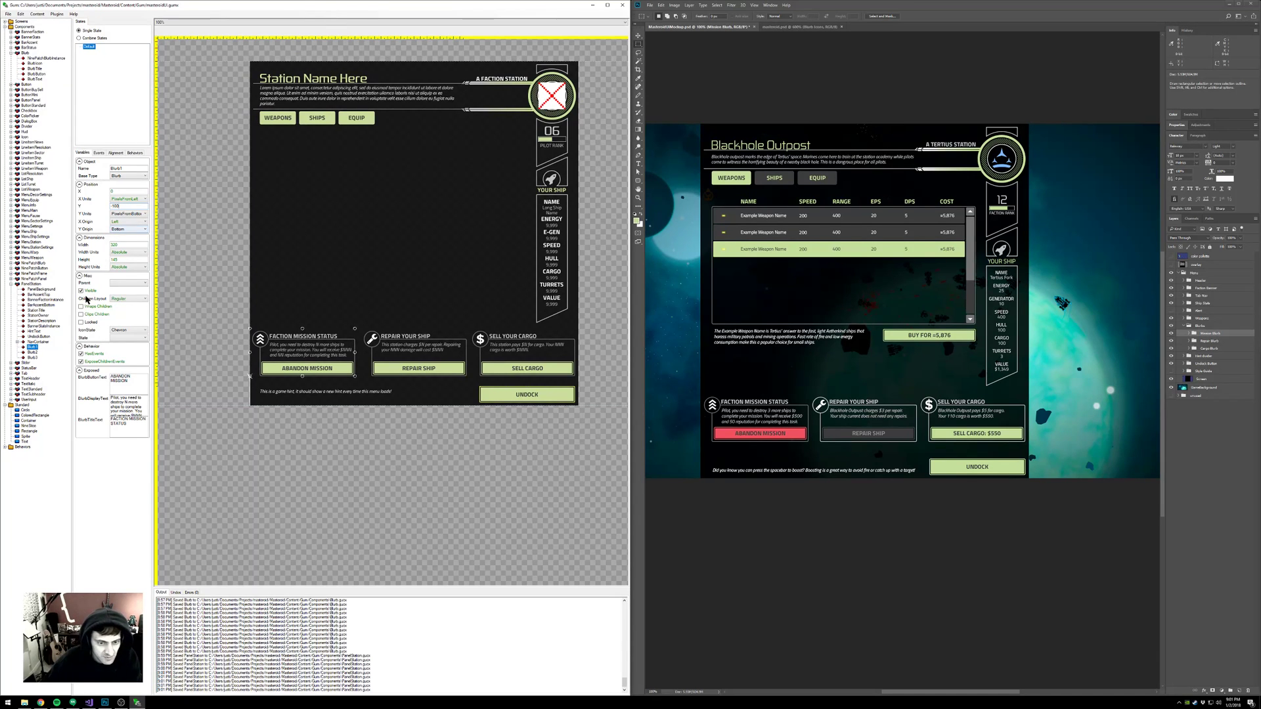
pyautogui.press('Return')
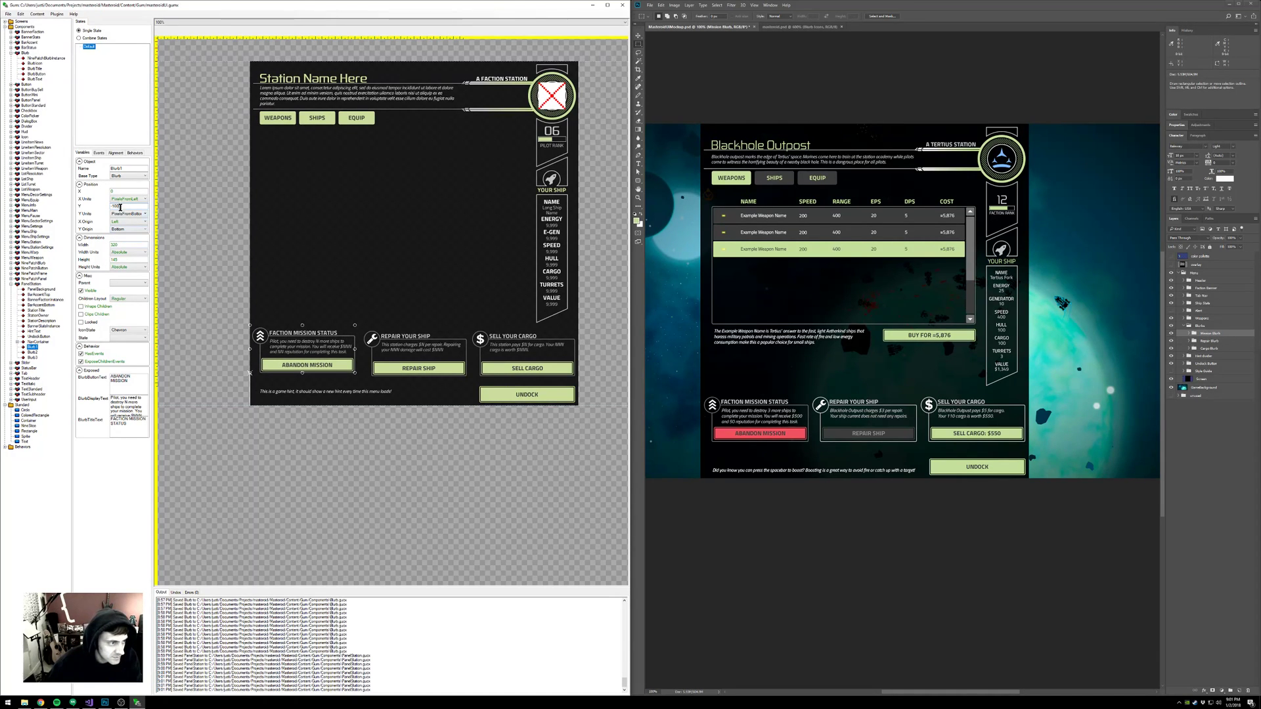
pyautogui.moveTo(120, 206); pyautogui.dragTo(113, 209)
pyautogui.write('110')
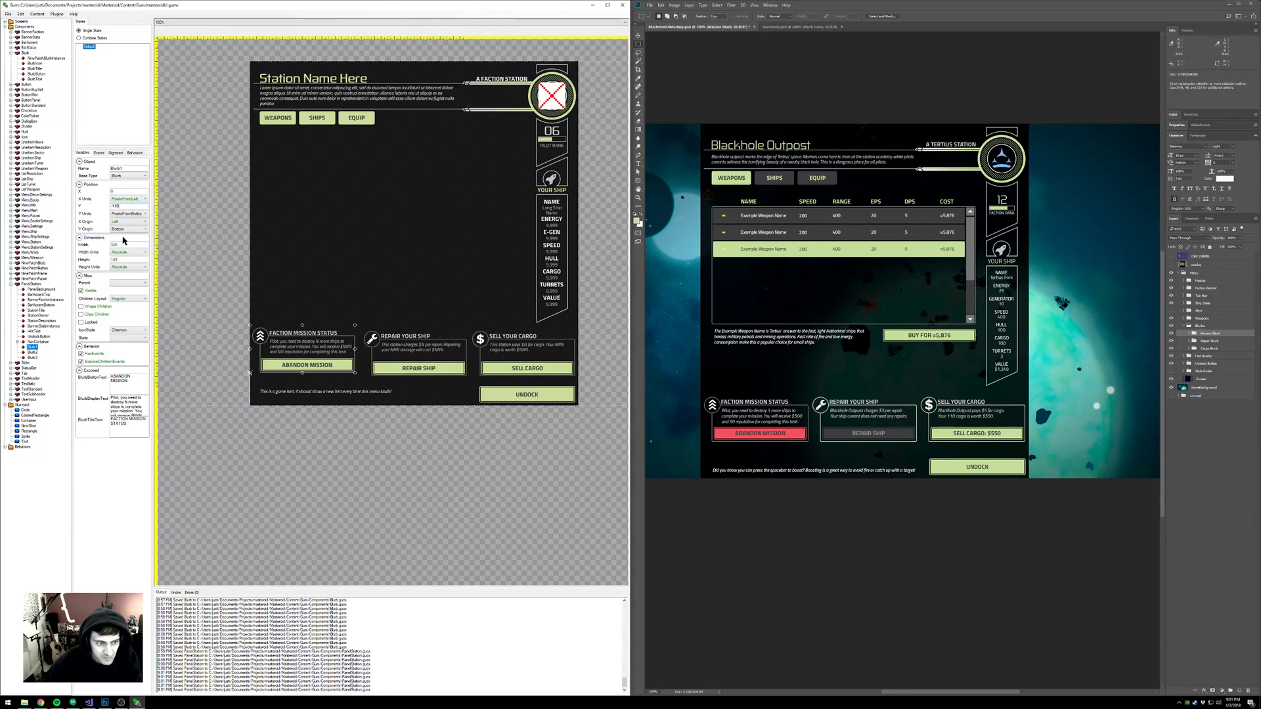
pyautogui.press('Return')
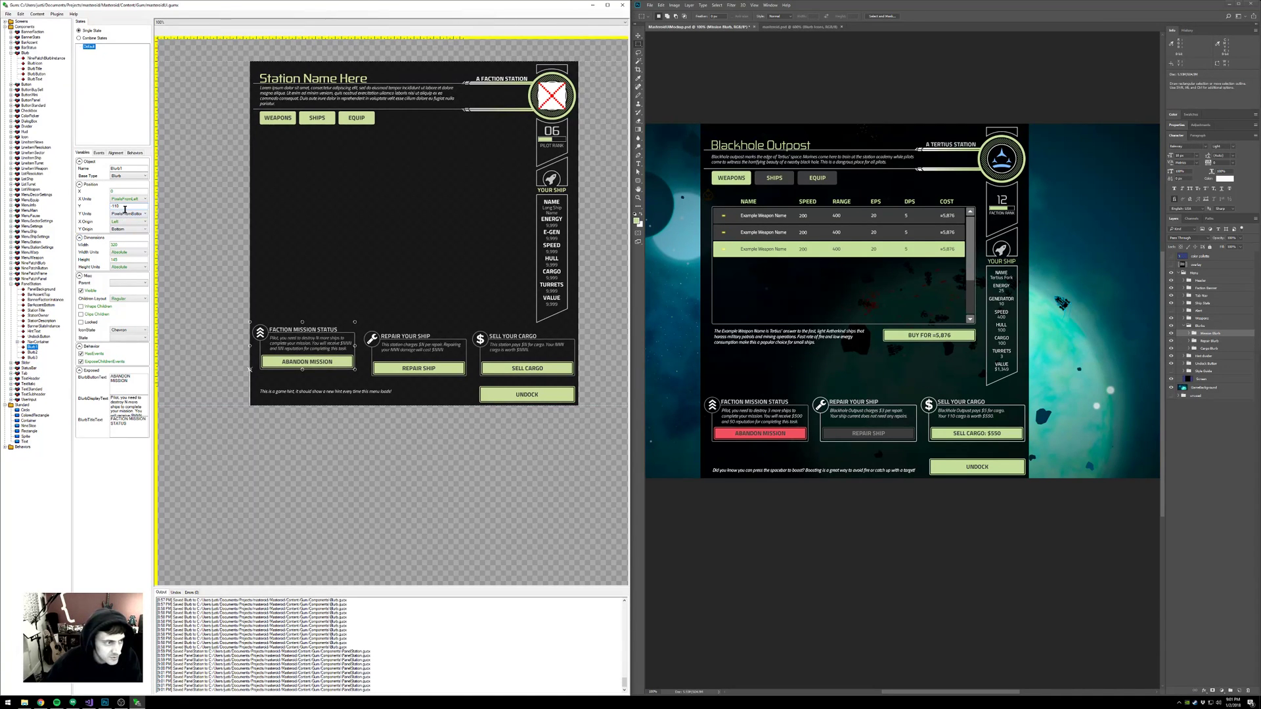
pyautogui.press('BackSpace')
pyautogui.write('5')
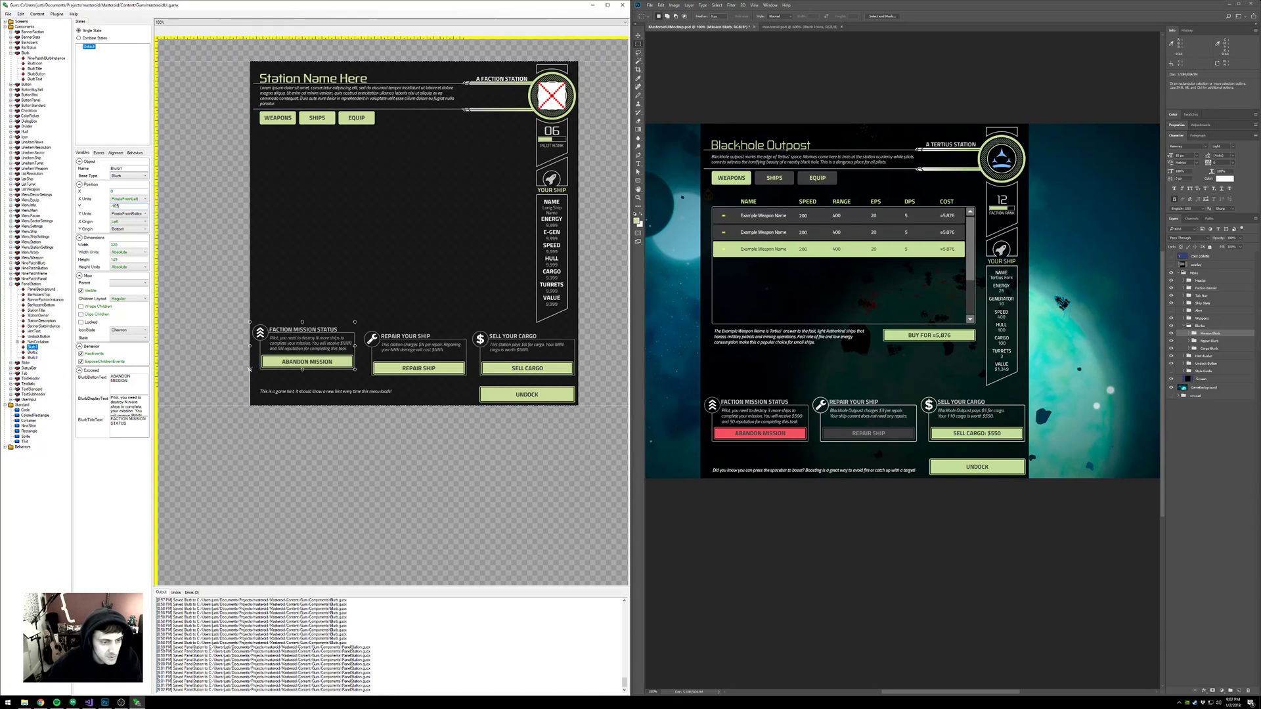
pyautogui.press('Return')
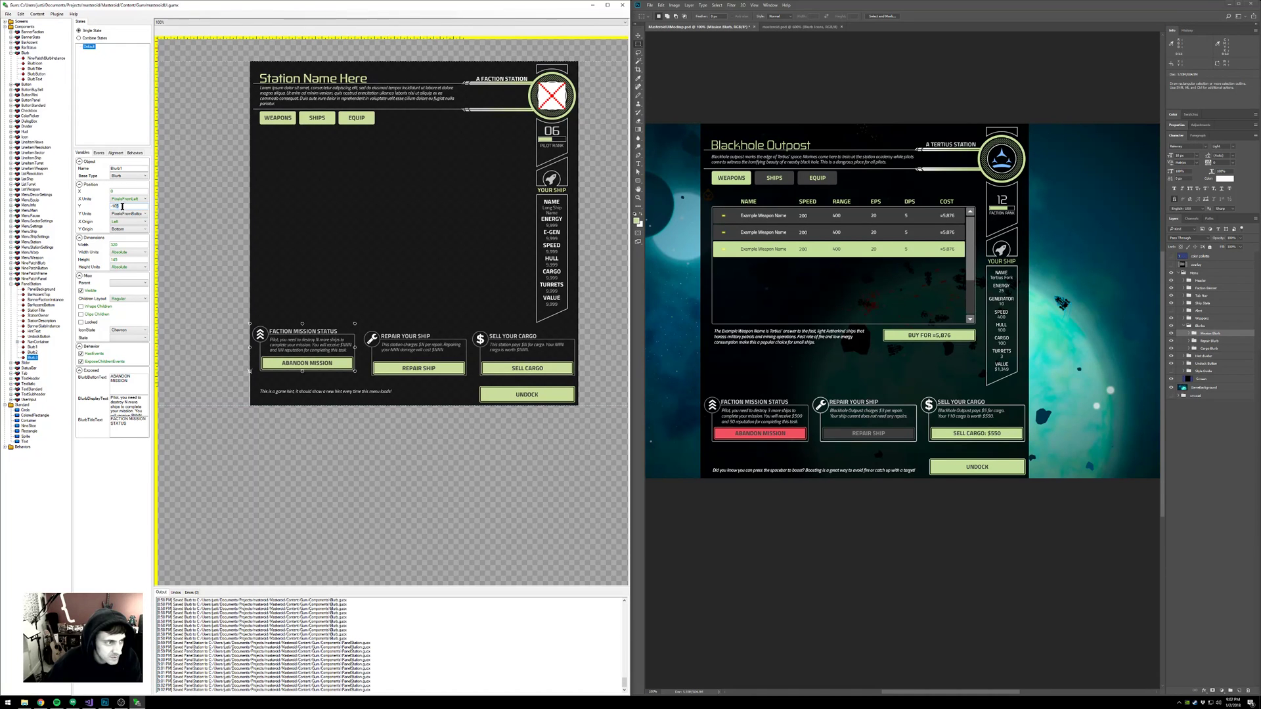
# - Raise the Blurb3 instance, the sell-cargo blurb, trying a Y position of -105 and settling on -100
pyautogui.click(33, 353)
pyautogui.click(33, 358)
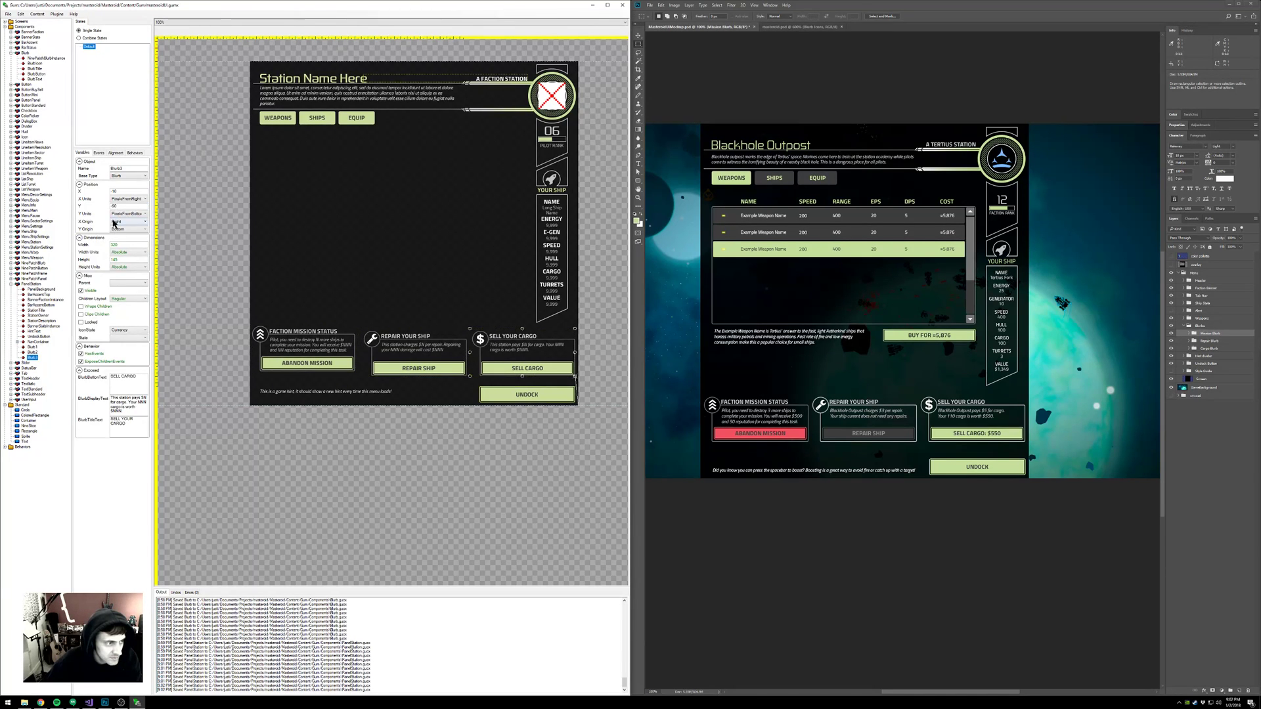
pyautogui.moveTo(122, 206); pyautogui.dragTo(110, 205)
pyautogui.write('-105')
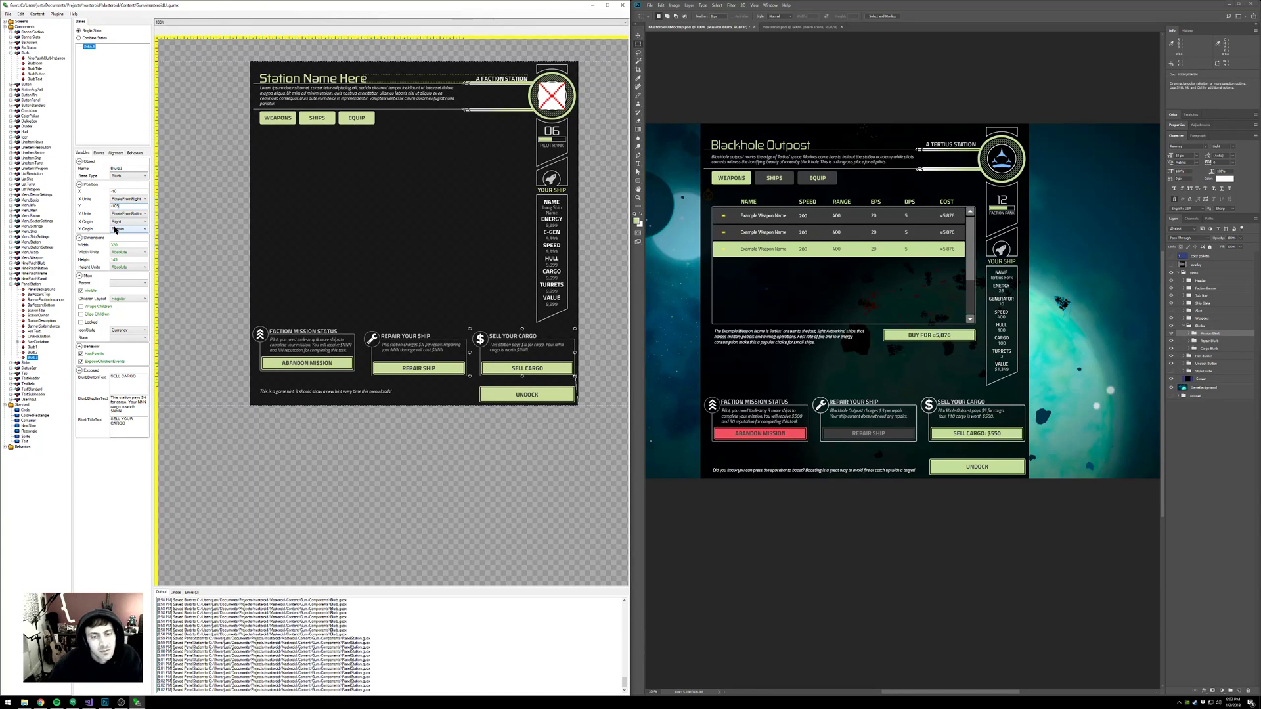
pyautogui.press('Return')
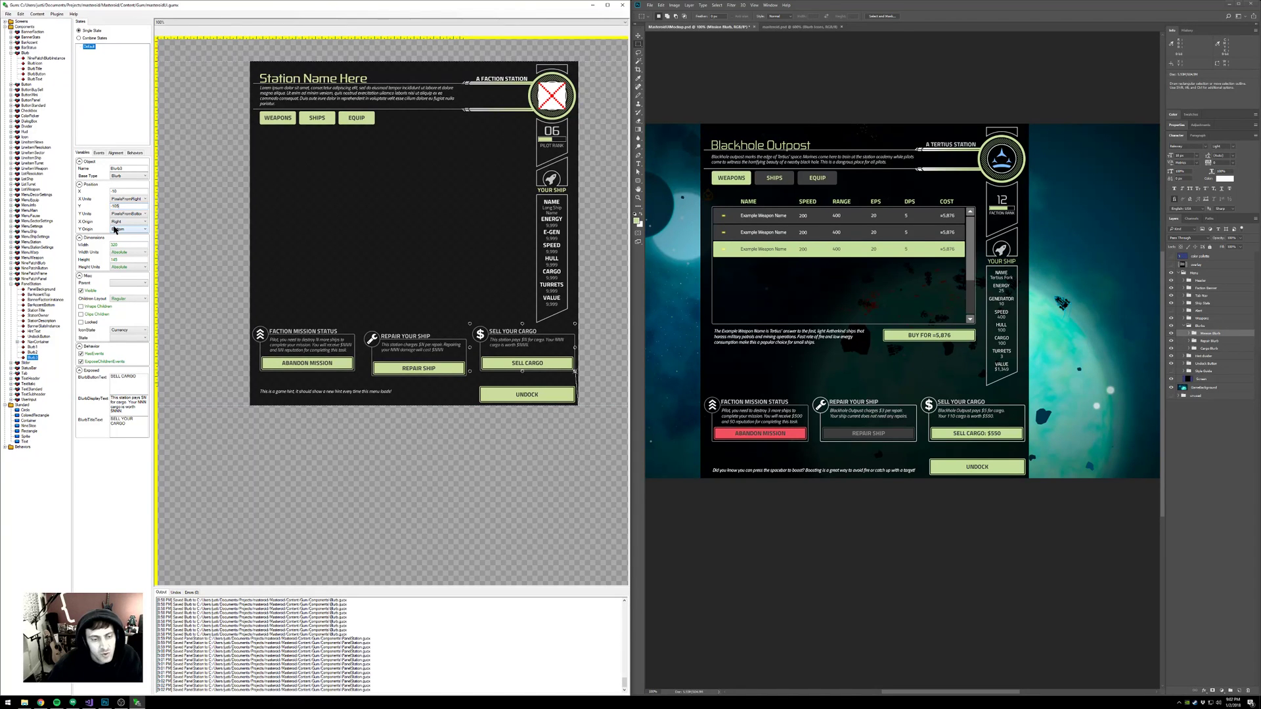
pyautogui.moveTo(121, 205); pyautogui.dragTo(115, 205)
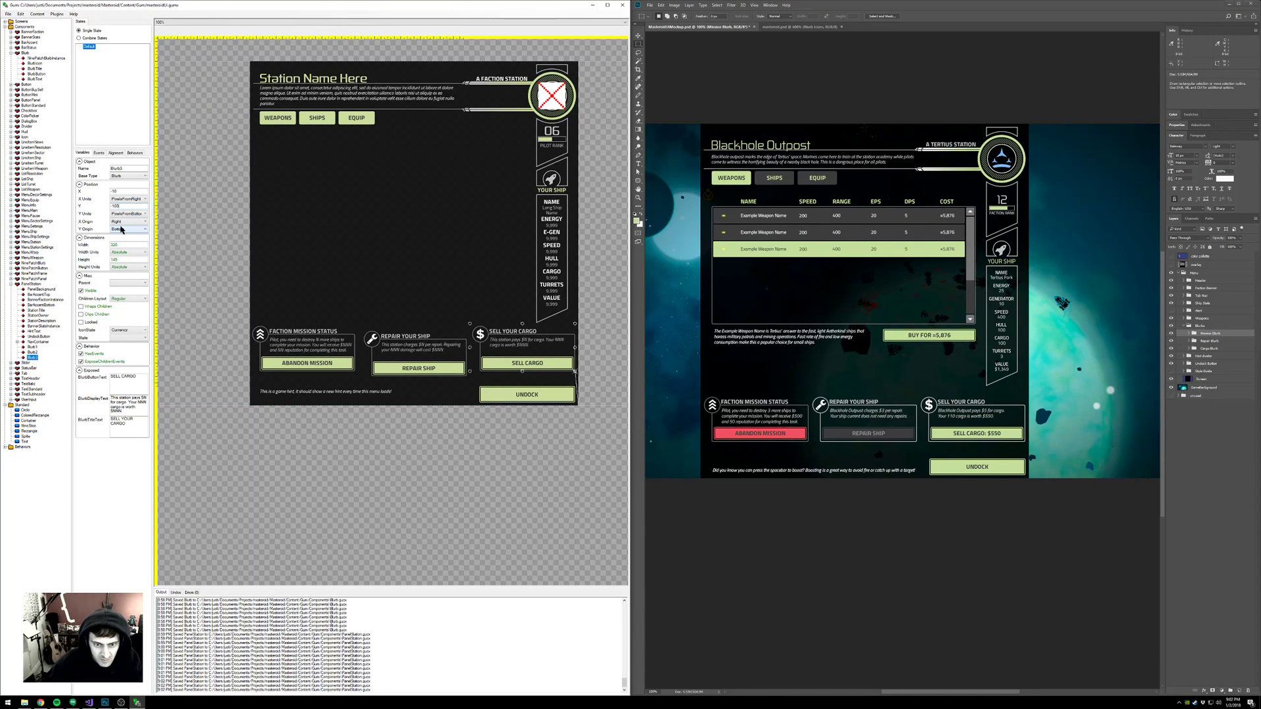
pyautogui.press('Return')
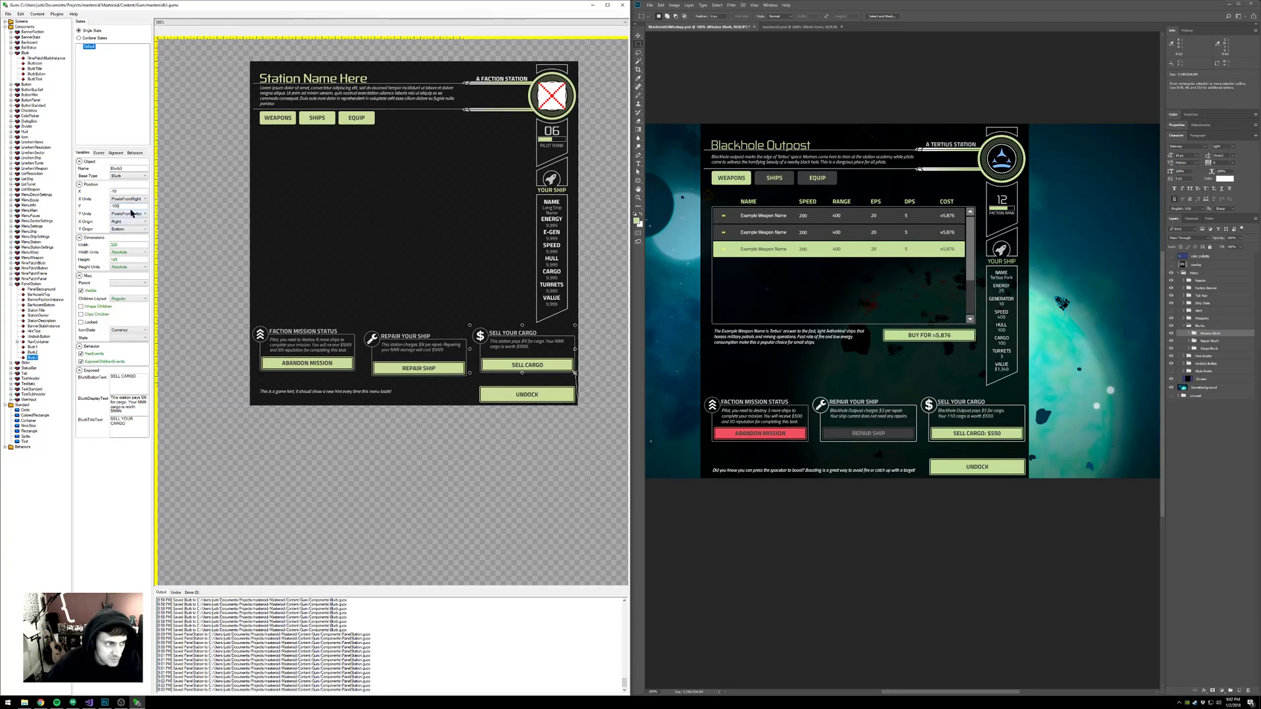
# - Raise the Blurb2 instance, the repair-ship blurb, to the same Y position as Blurb3, -100
pyautogui.moveTo(120, 206); pyautogui.dragTo(127, 206)
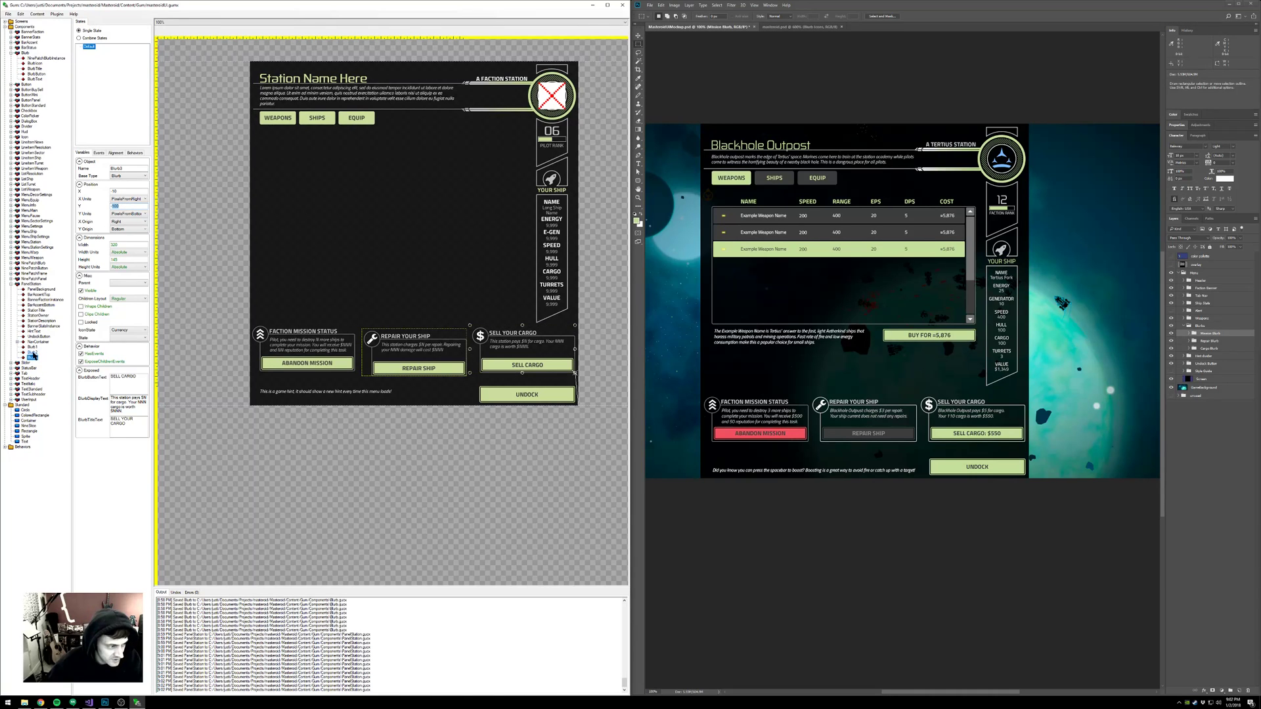
pyautogui.click(33, 352)
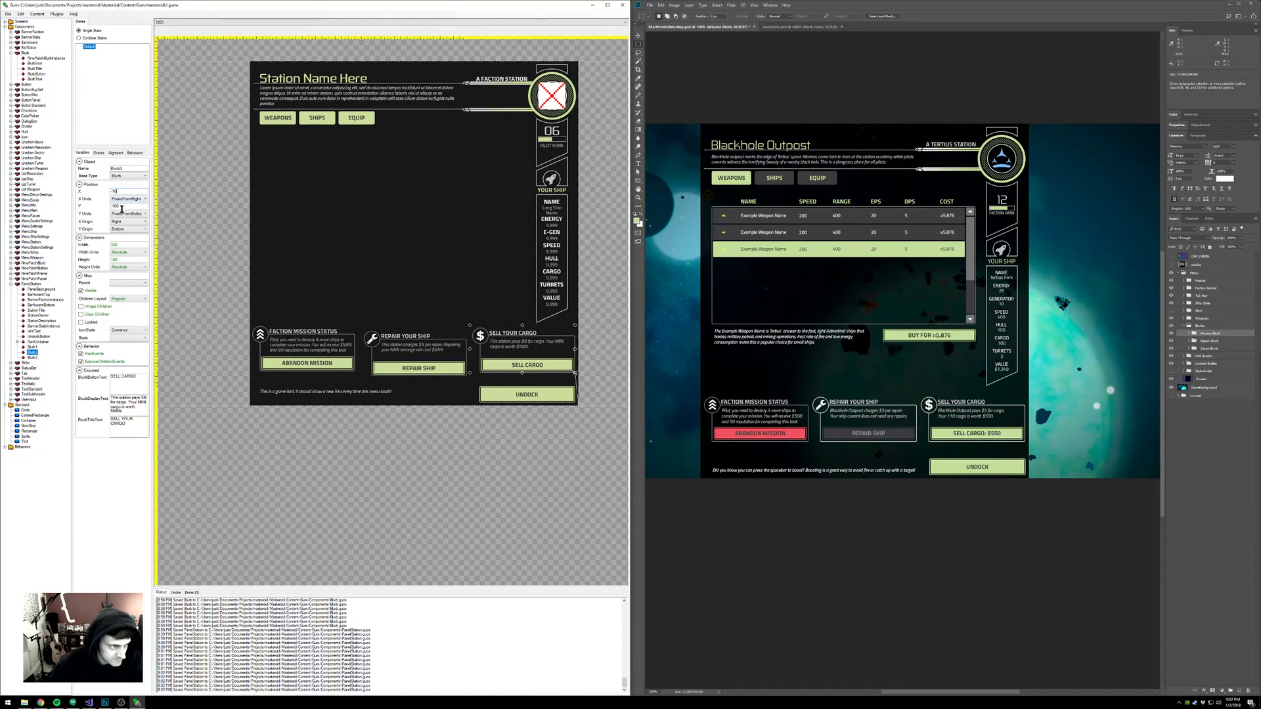
pyautogui.click(32, 347)
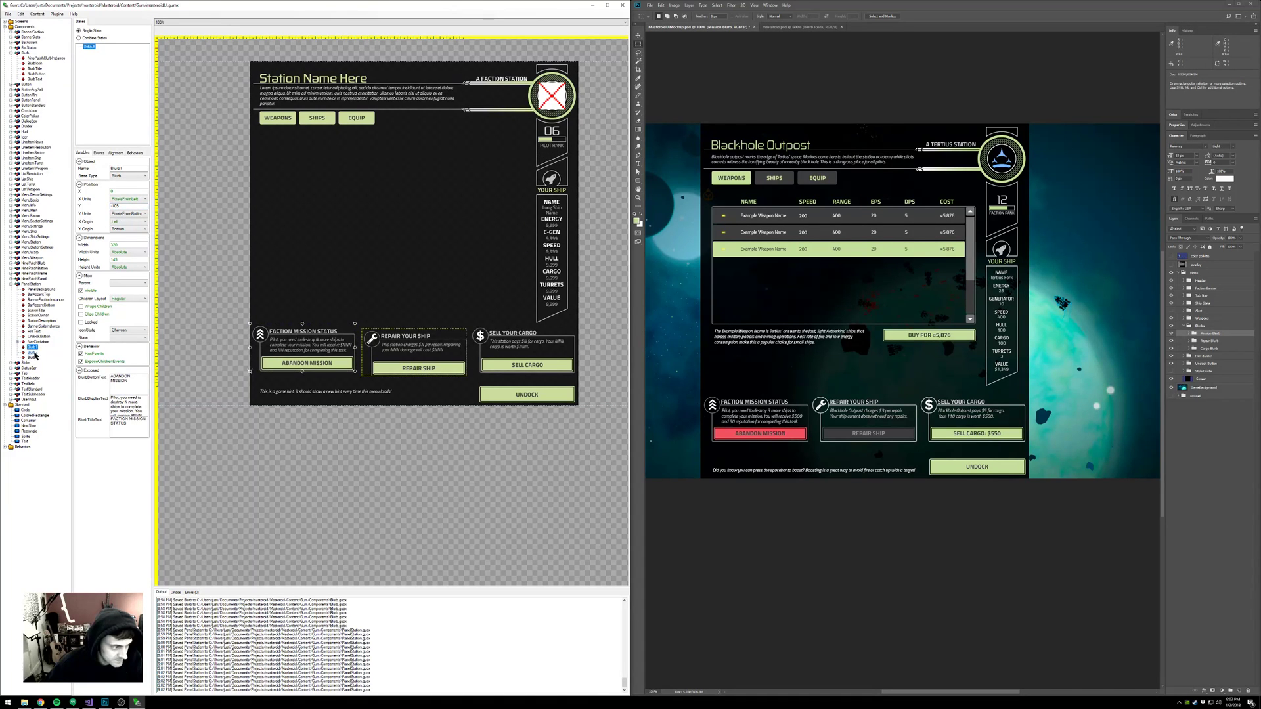
pyautogui.click(33, 352)
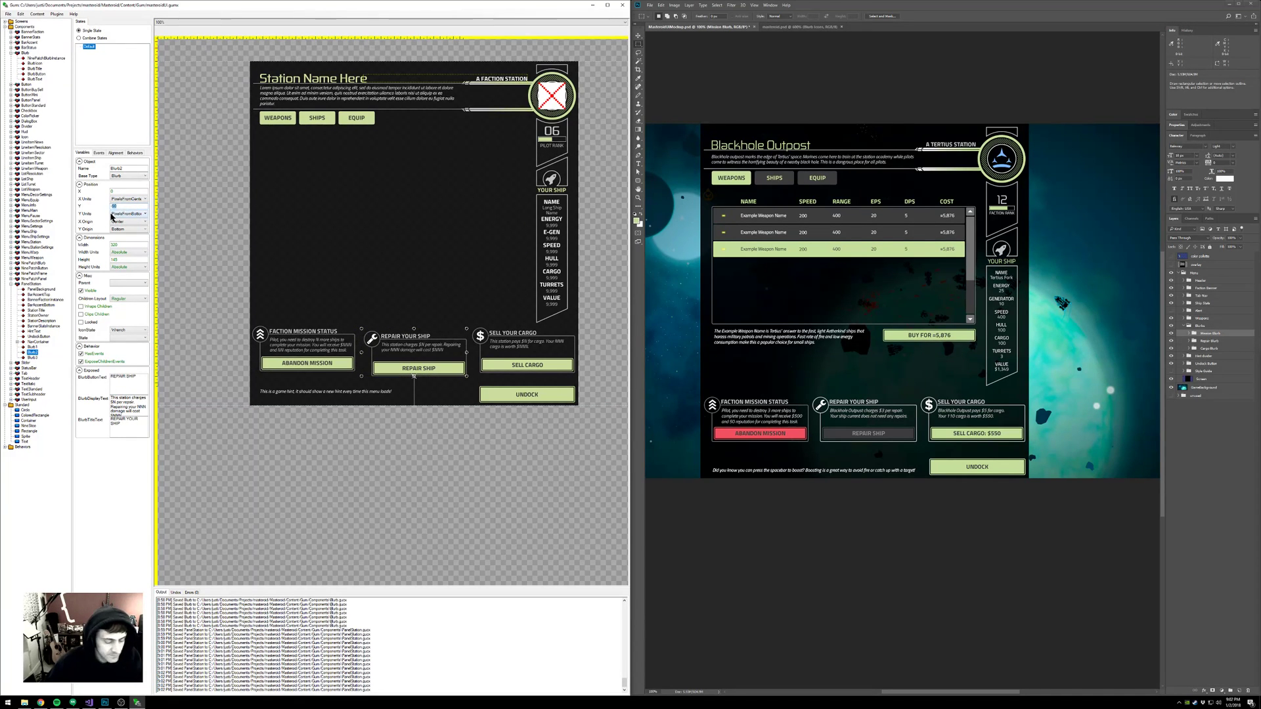
# - Set the Y position of the Blurb1 instance, the mission-status blurb, to -100
pyautogui.click(32, 347)
pyautogui.click(31, 347)
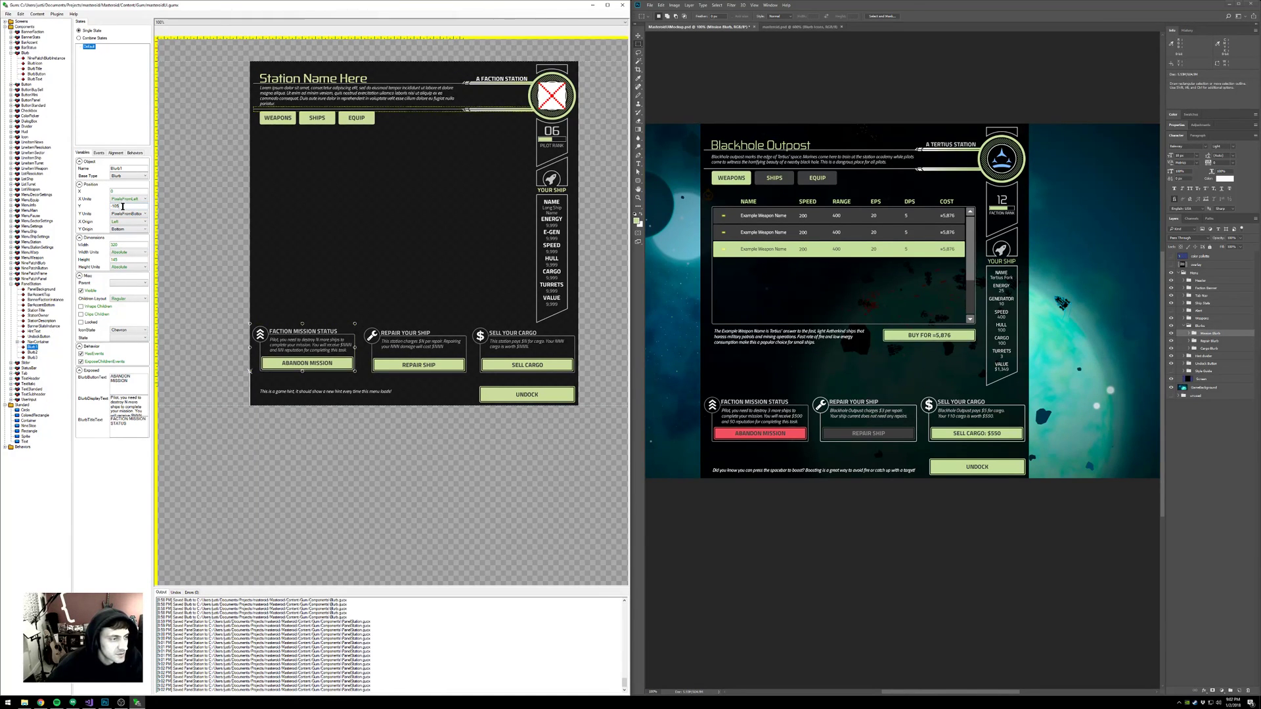
pyautogui.write('0')
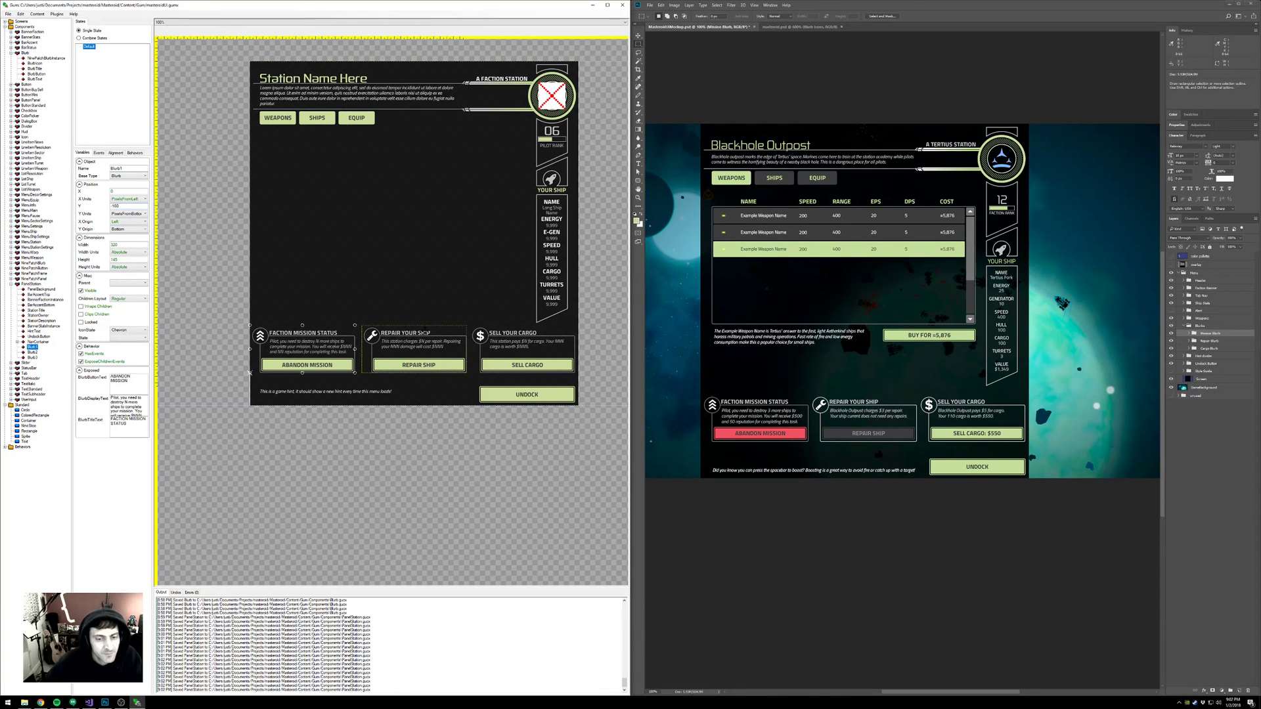
pyautogui.moveTo(507, 510); pyautogui.dragTo(479, 569)
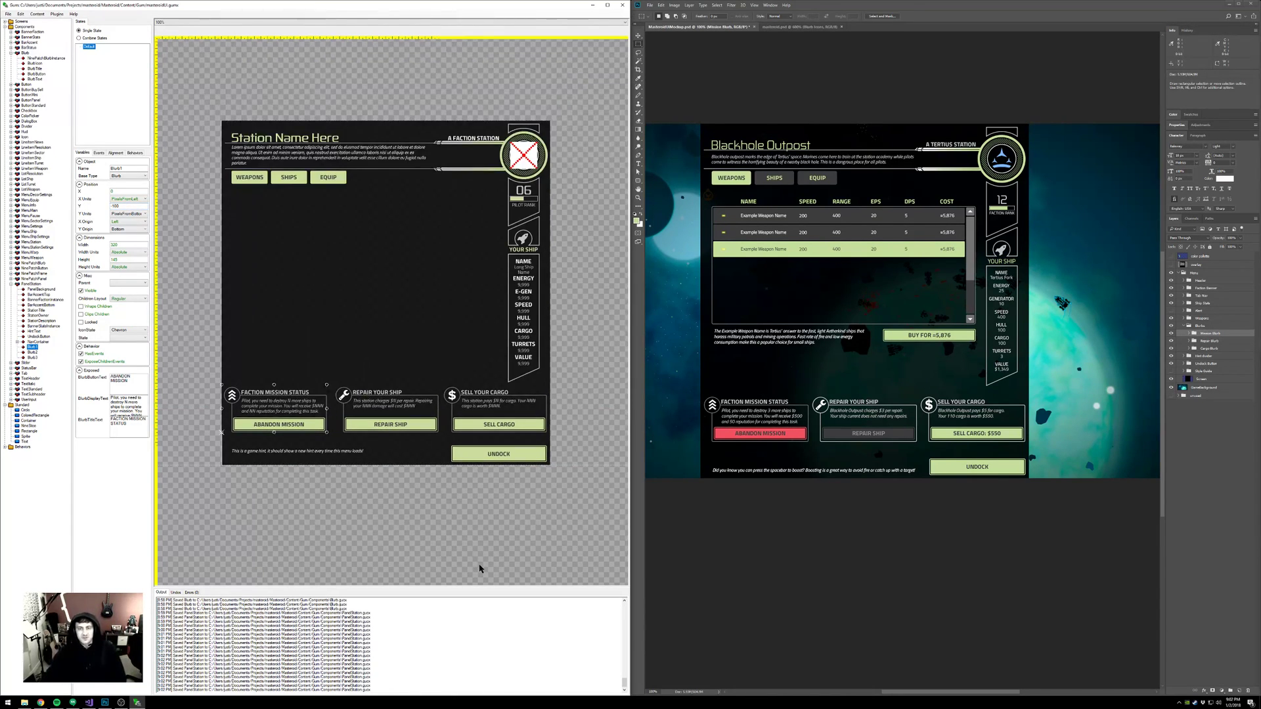
pyautogui.moveTo(590, 344); pyautogui.dragTo(595, 329)
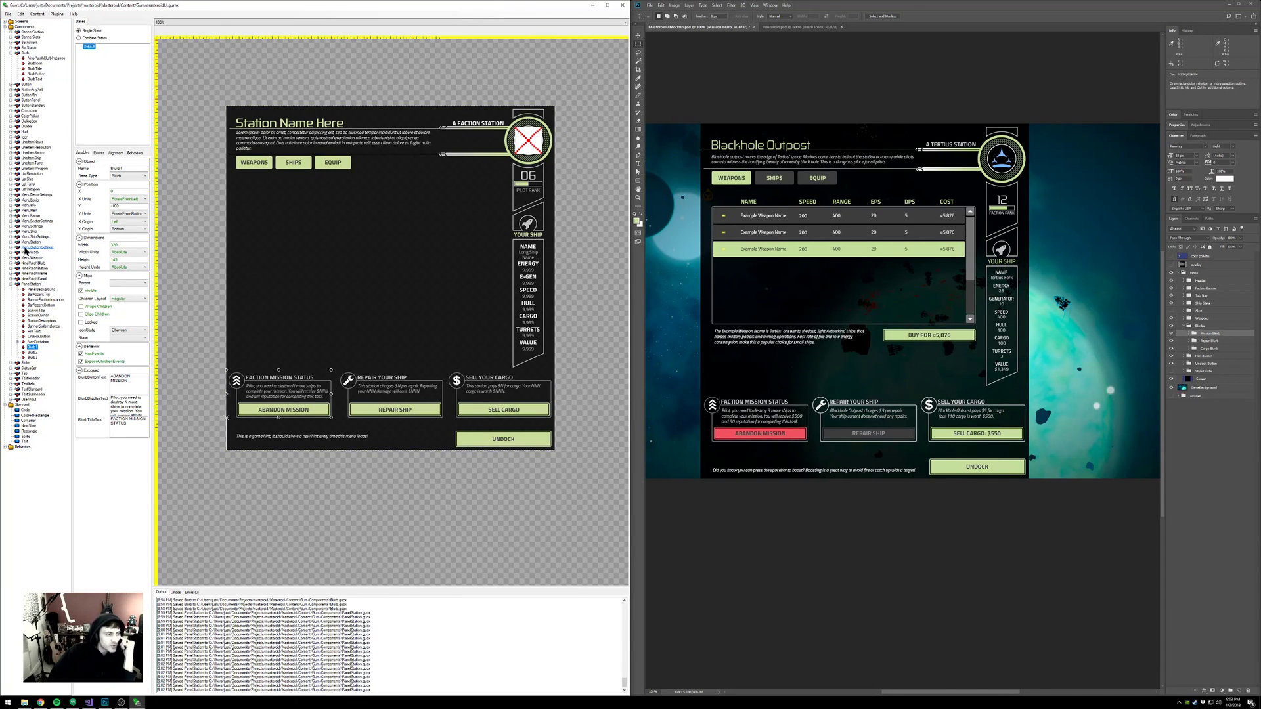
# - Examine each TabCategory state of the old MenuStation component, from the info tab to the equip tab, and return to PanelStation
pyautogui.click(33, 241)
pyautogui.moveTo(214, 236); pyautogui.dragTo(357, 323)
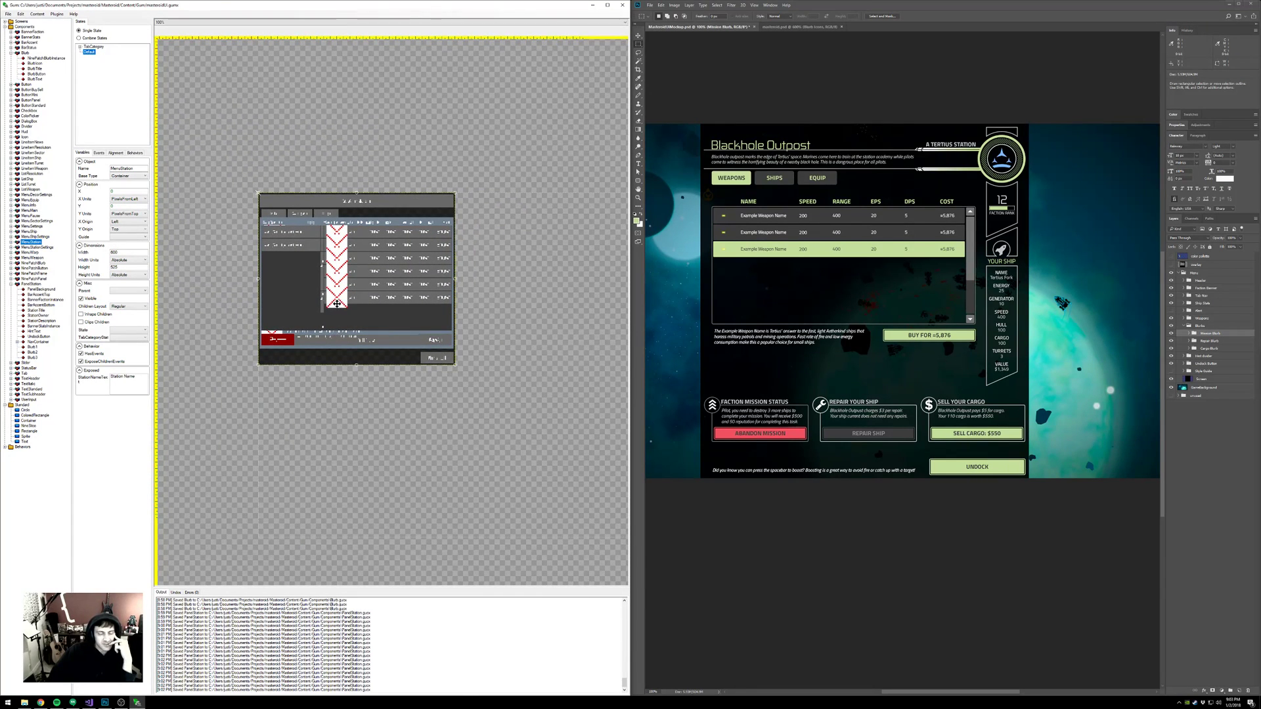
pyautogui.click(80, 47)
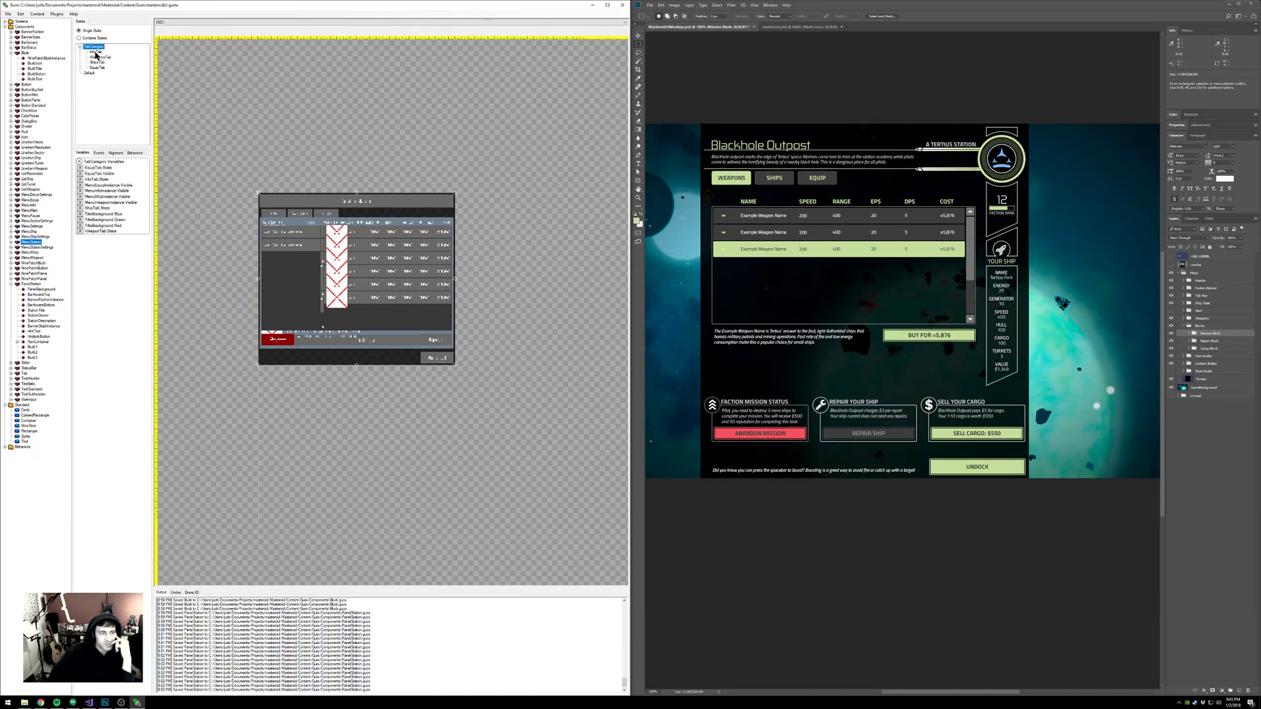
pyautogui.click(95, 52)
pyautogui.click(98, 58)
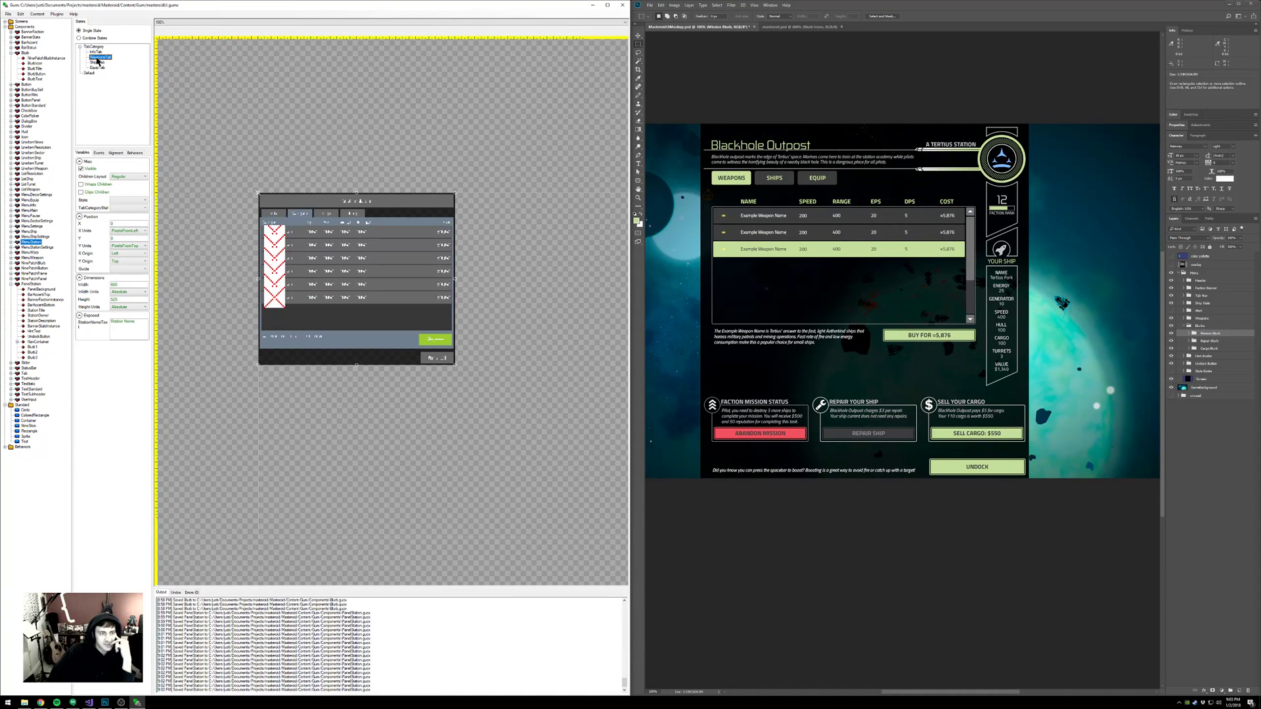
pyautogui.click(97, 63)
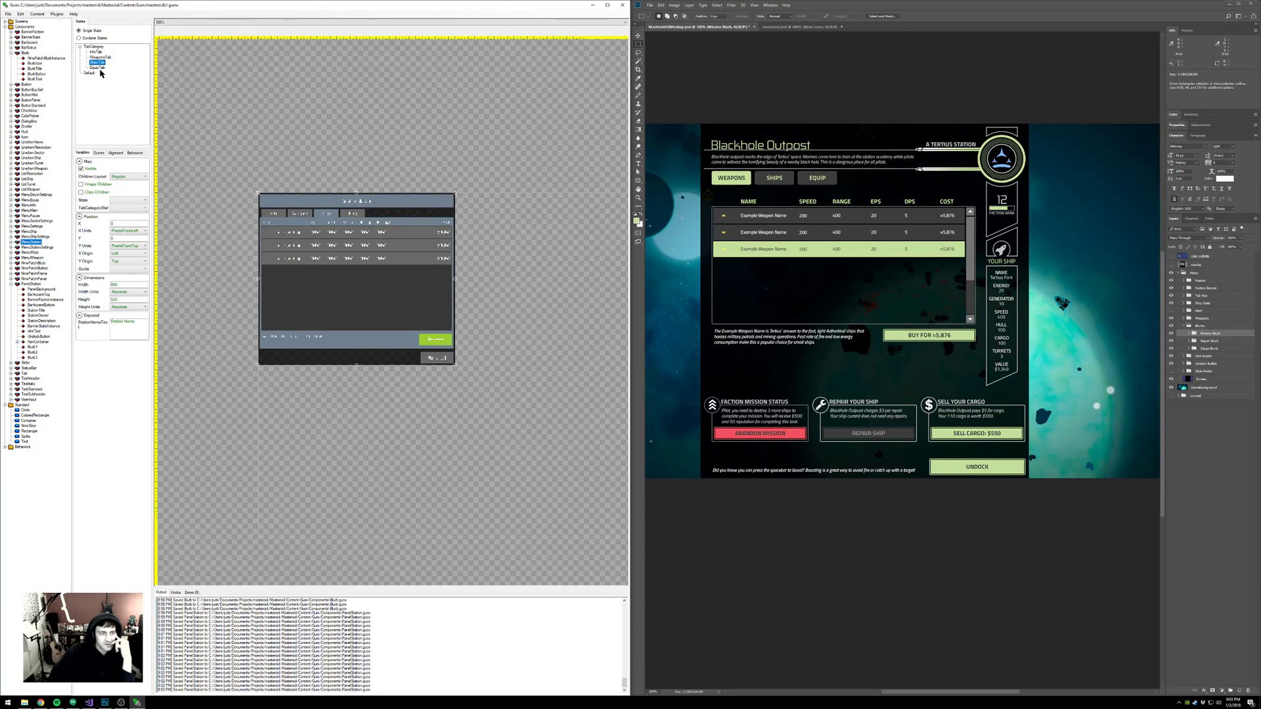
pyautogui.click(99, 67)
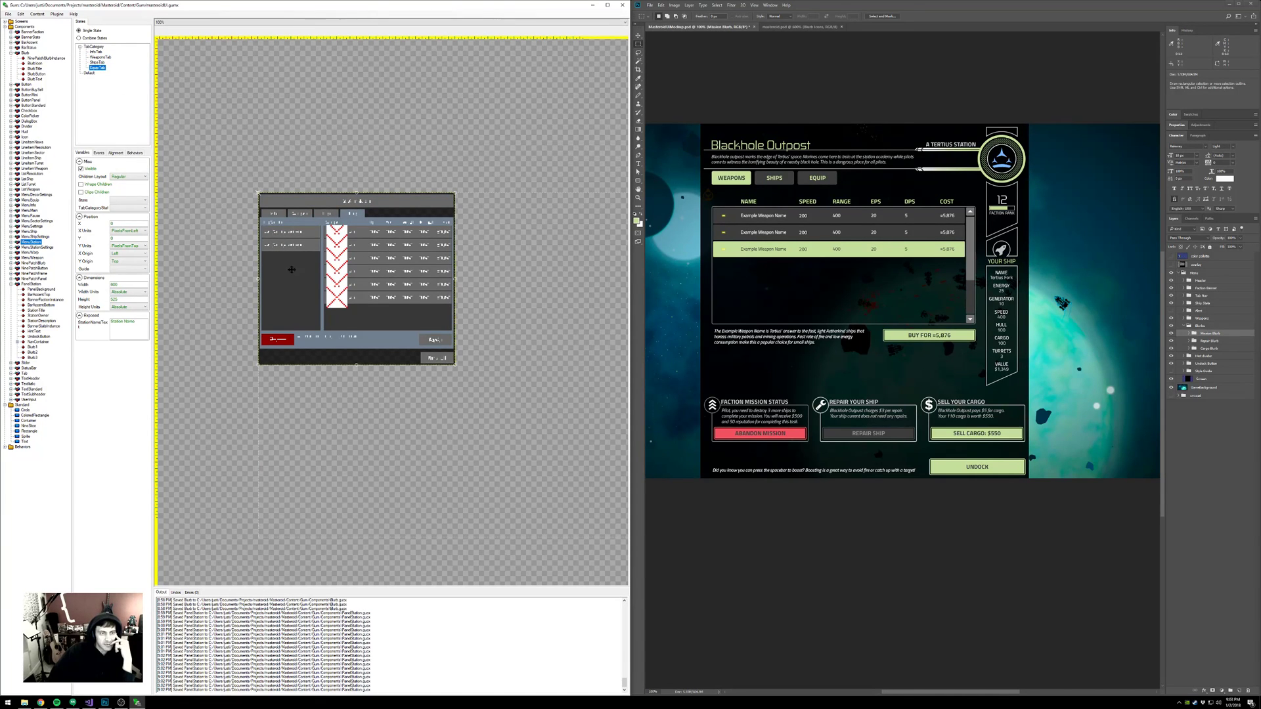
pyautogui.click(80, 46)
pyautogui.click(35, 283)
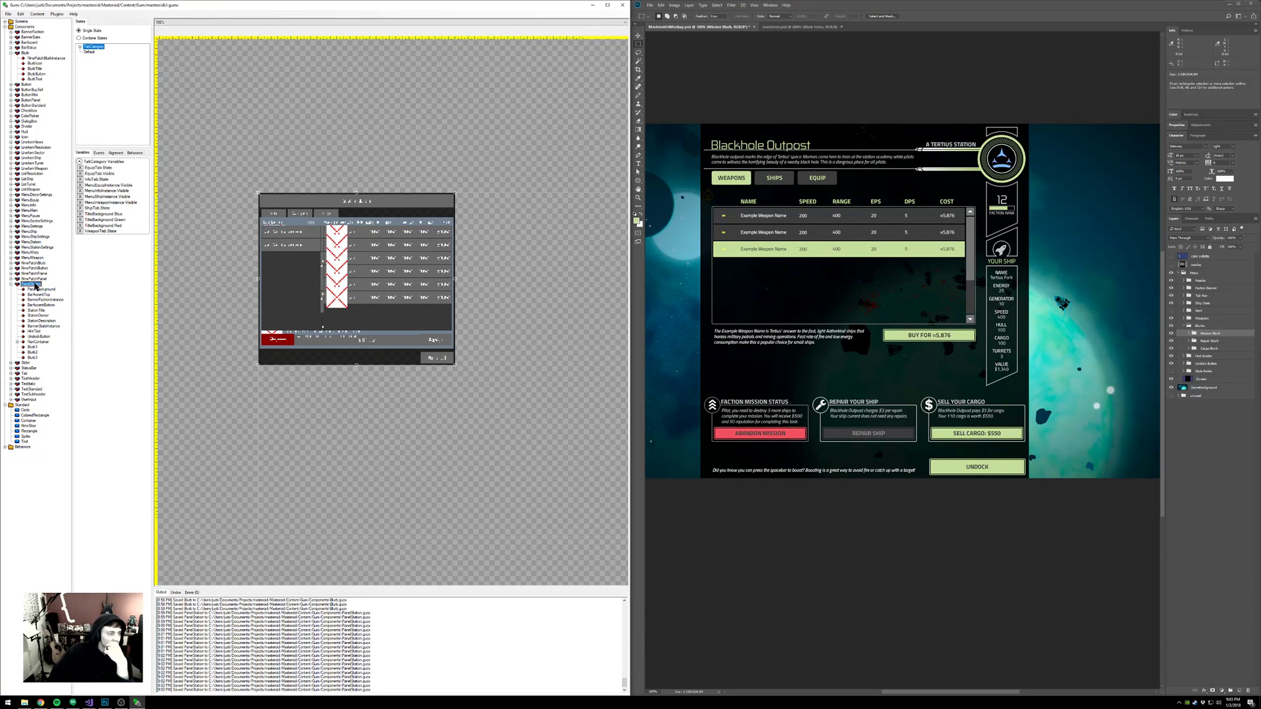
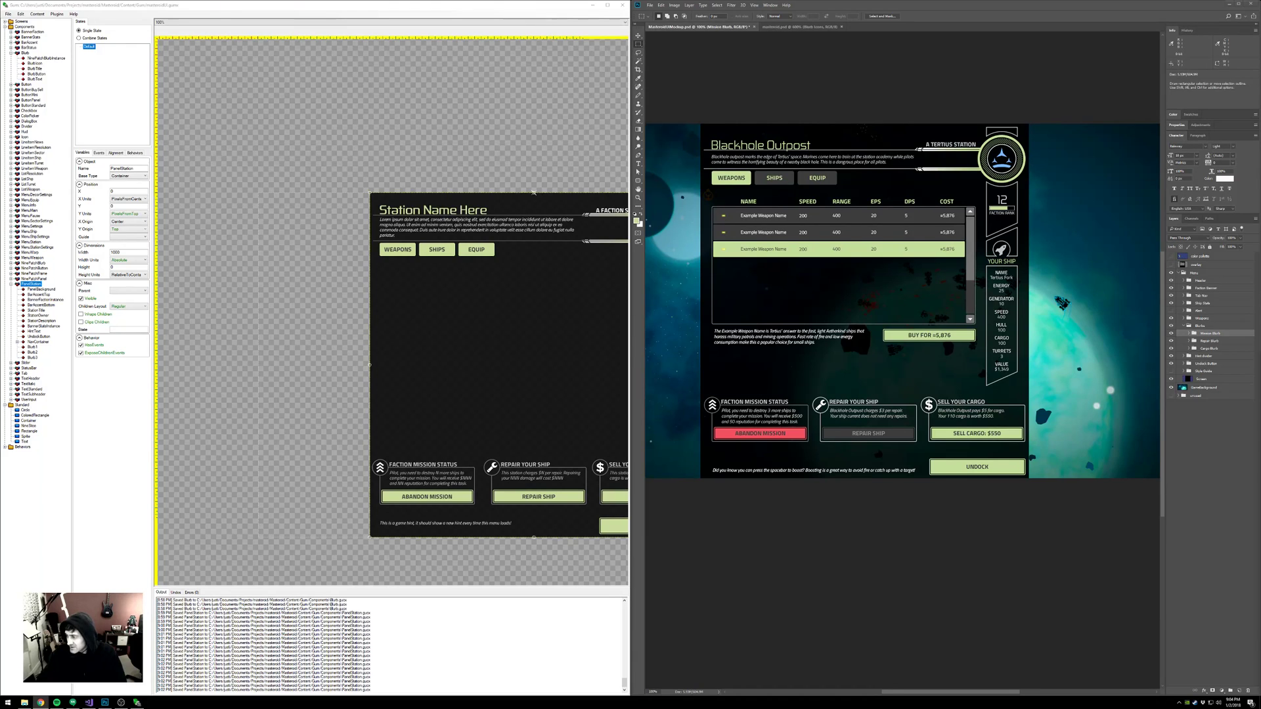
# - Switch to Chrome, enlarge the window and look through the pixel artist's Twitter feed, examining the tutorial post about indoor scenery
pyautogui.moveTo(1049, 388); pyautogui.dragTo(492, 89)
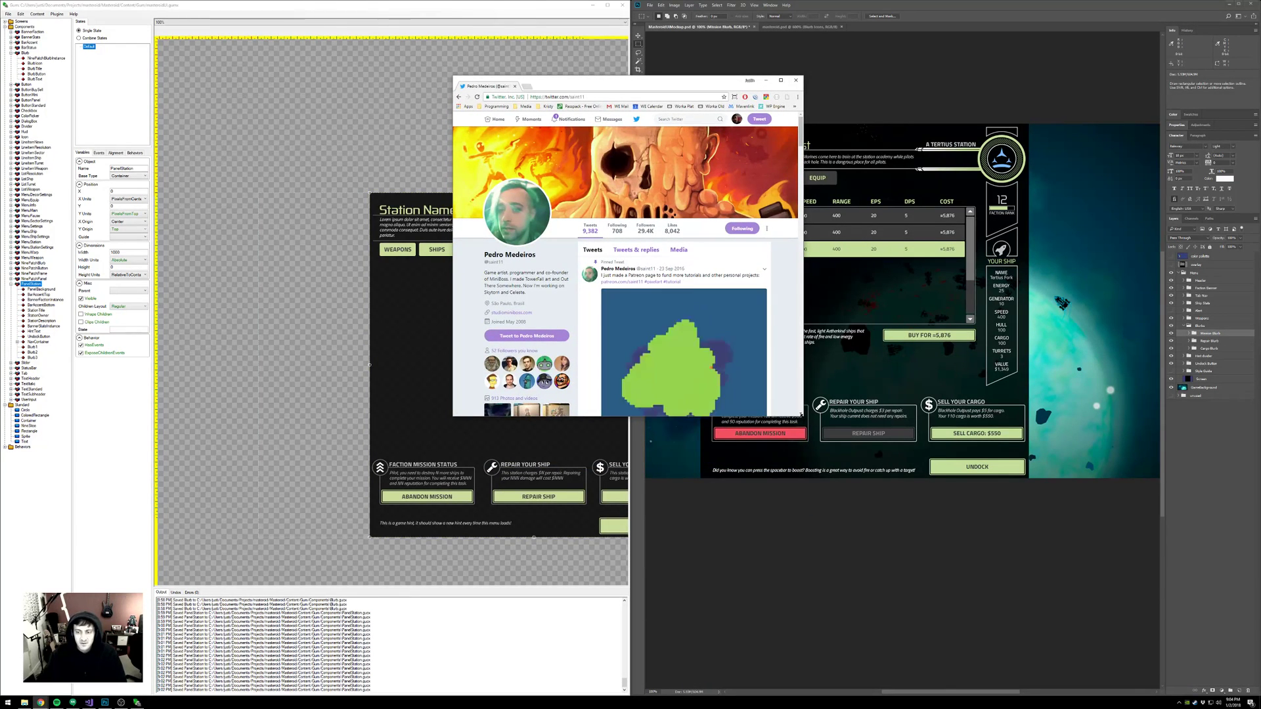
pyautogui.moveTo(803, 417); pyautogui.dragTo(977, 609)
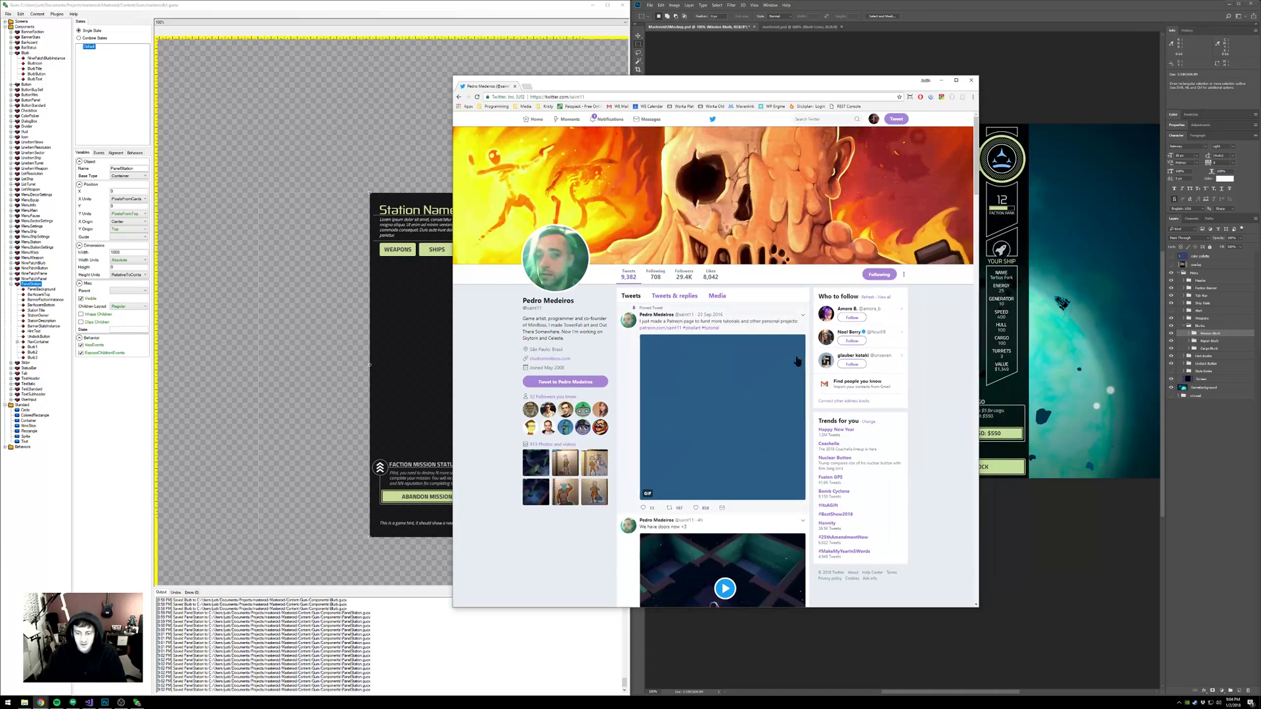
pyautogui.scroll(-3, 708, 463)
pyautogui.scroll(-10, 707, 463)
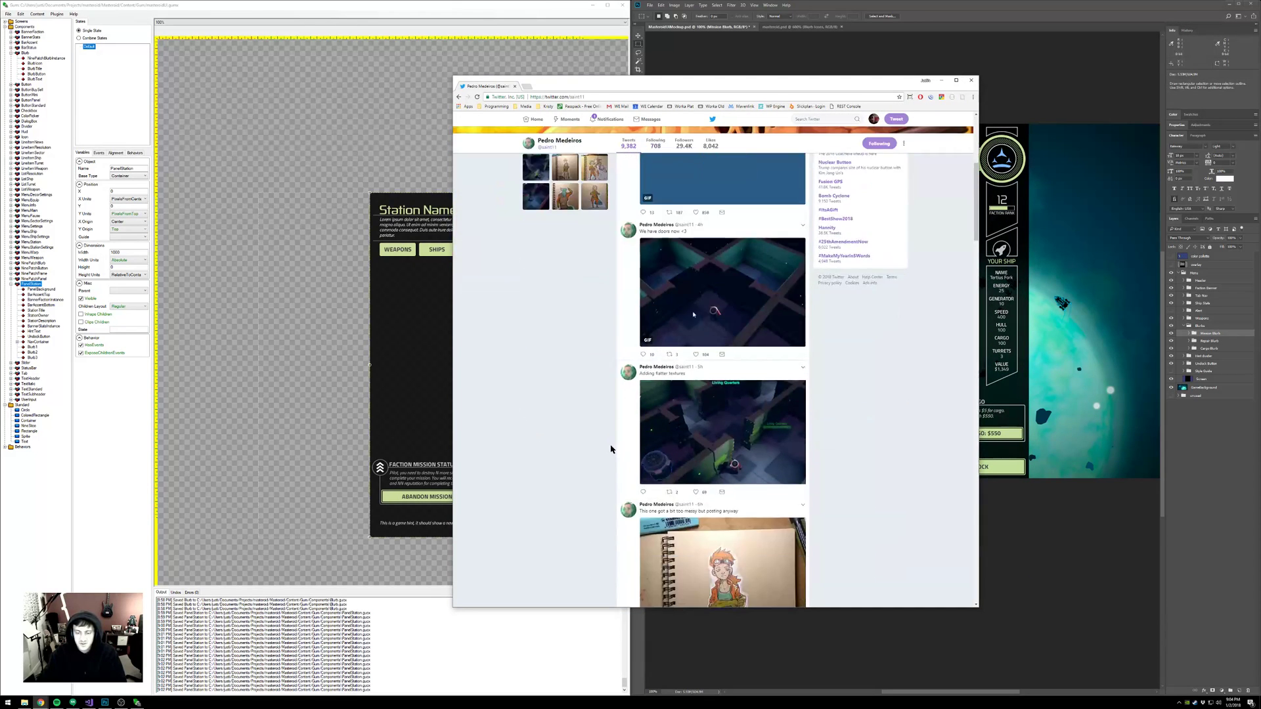
pyautogui.scroll(-15, 580, 445)
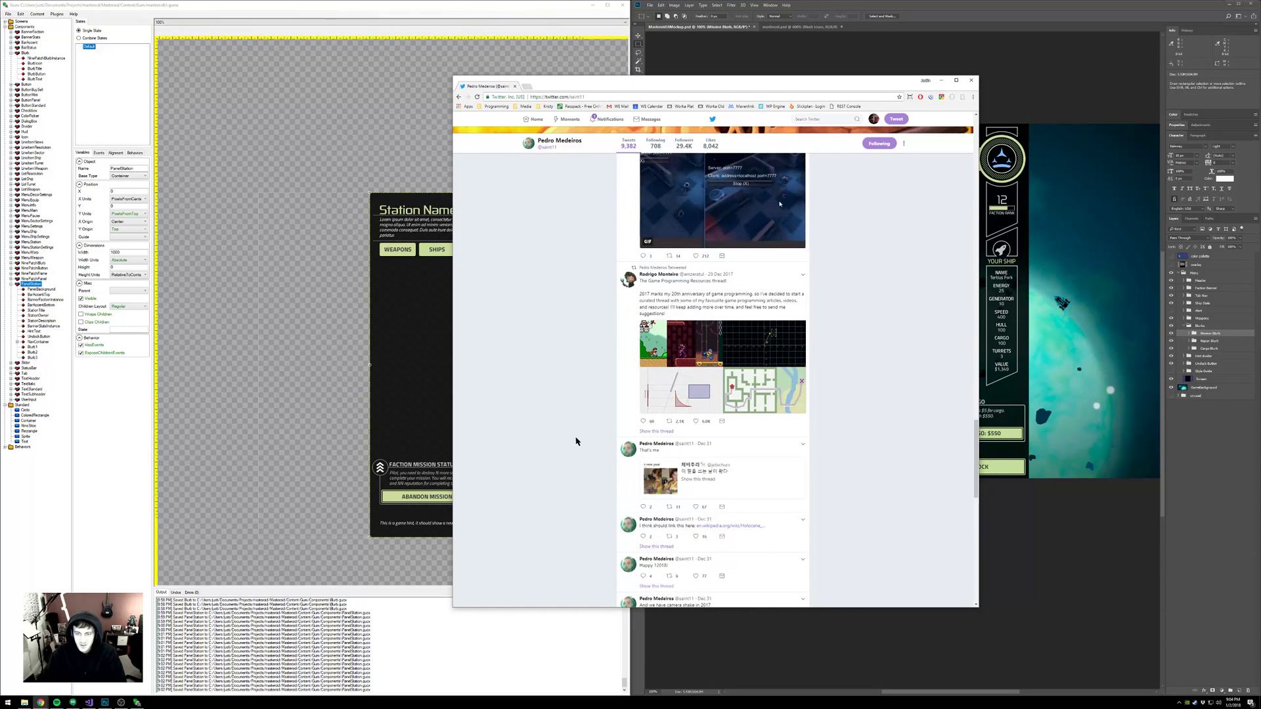
pyautogui.scroll(-12, 592, 439)
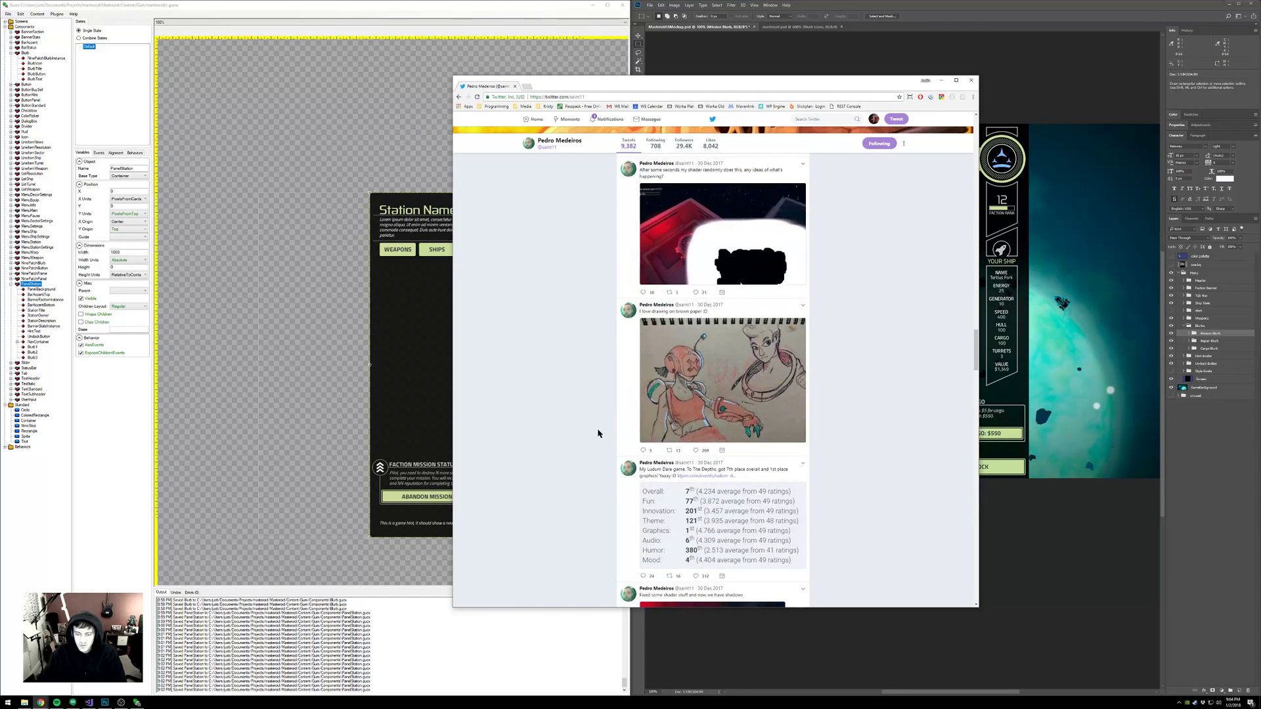
pyautogui.scroll(-15, 578, 431)
pyautogui.scroll(-12, 571, 430)
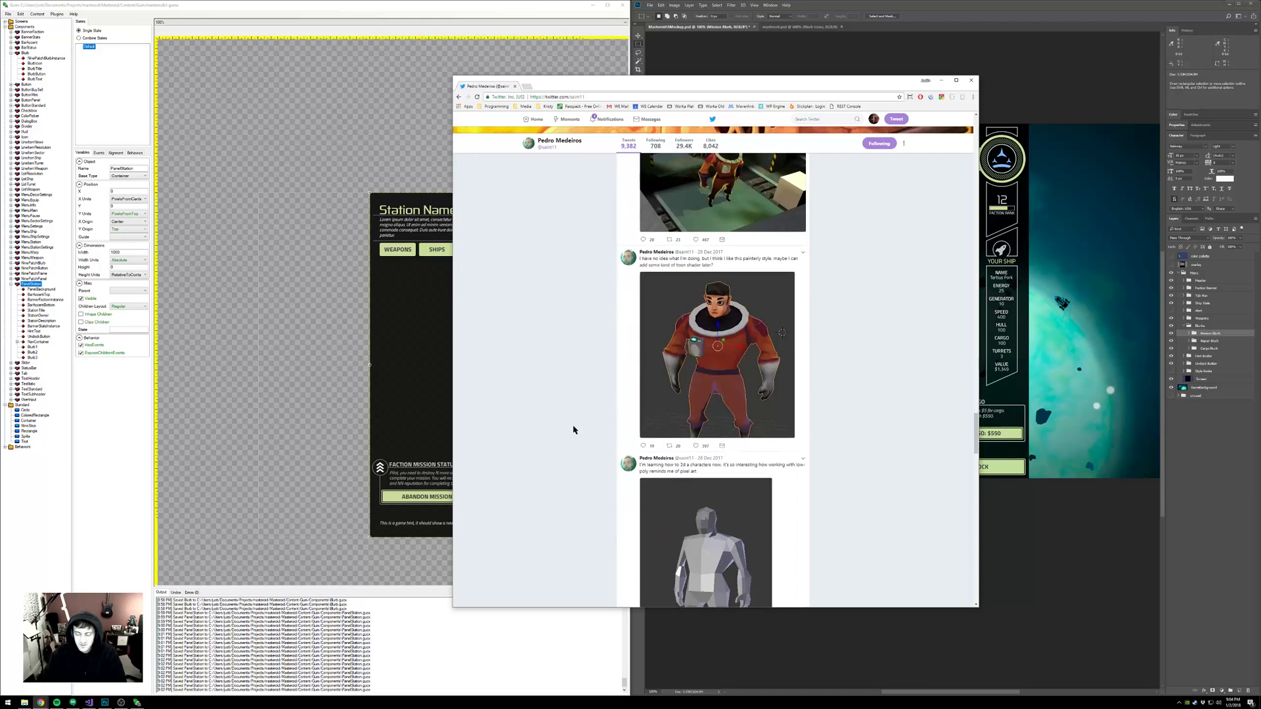
pyautogui.scroll(-3, 585, 419)
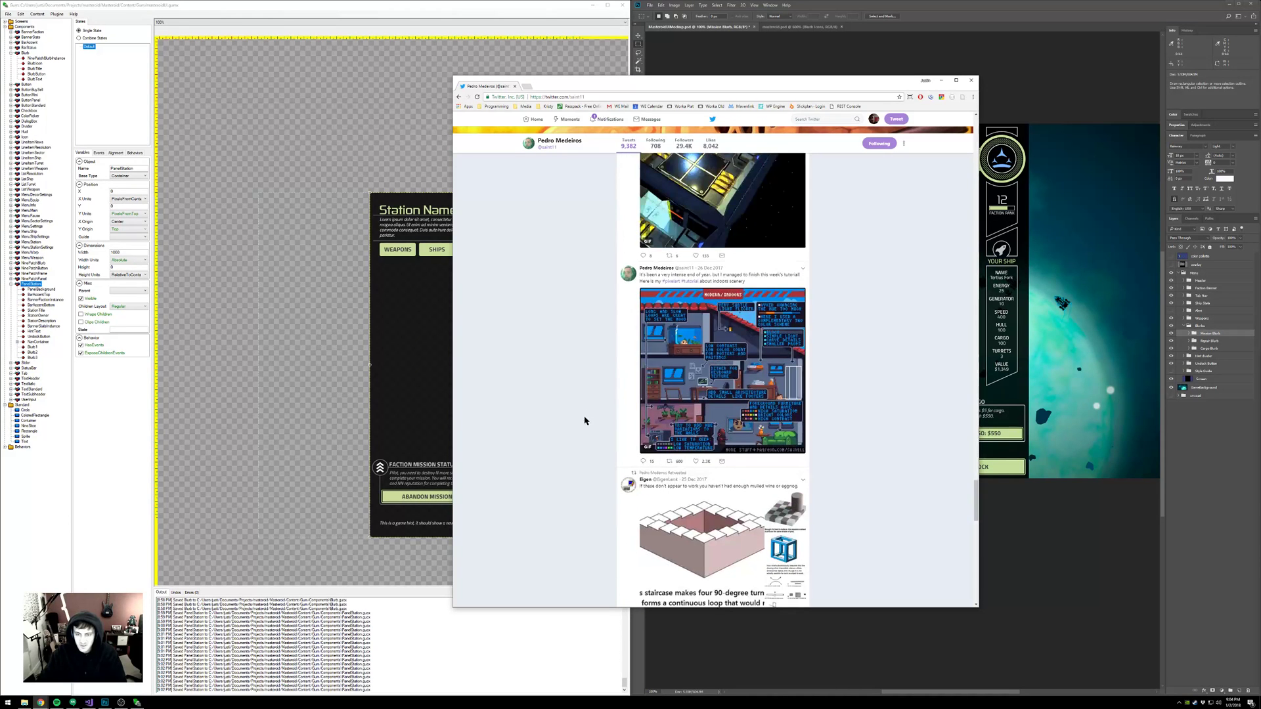
pyautogui.scroll(1, 585, 419)
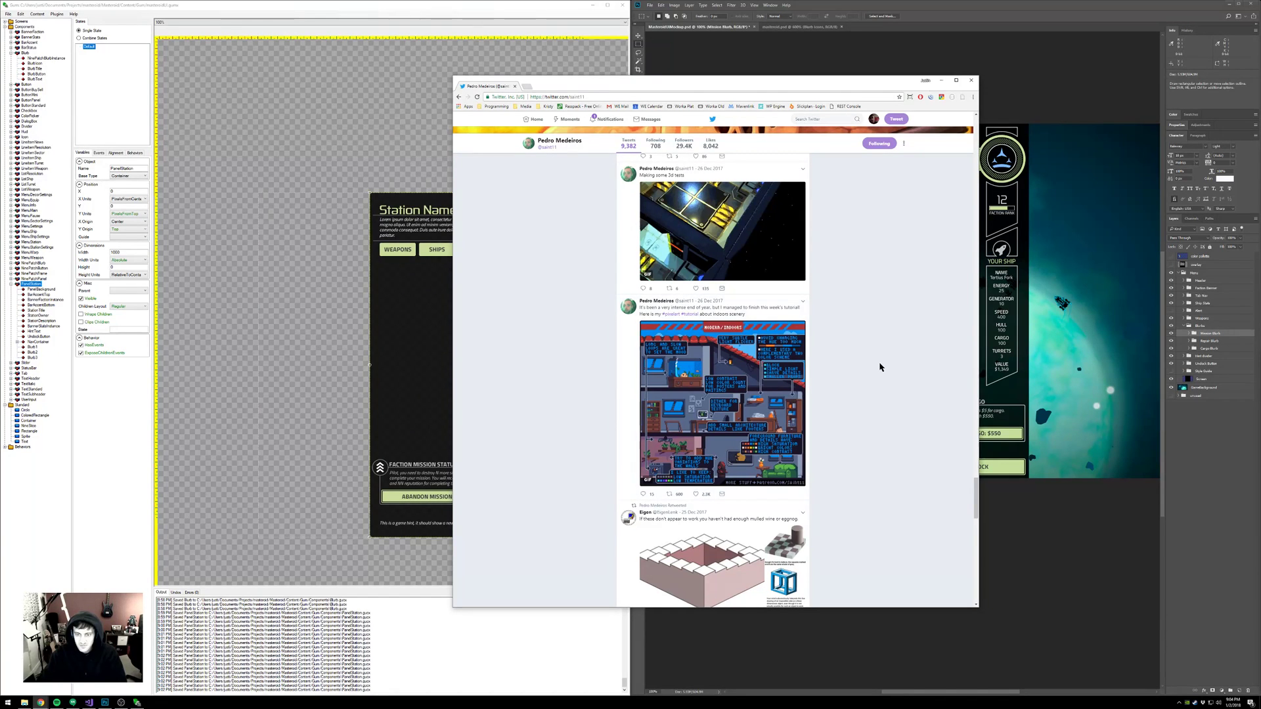
pyautogui.click(739, 307)
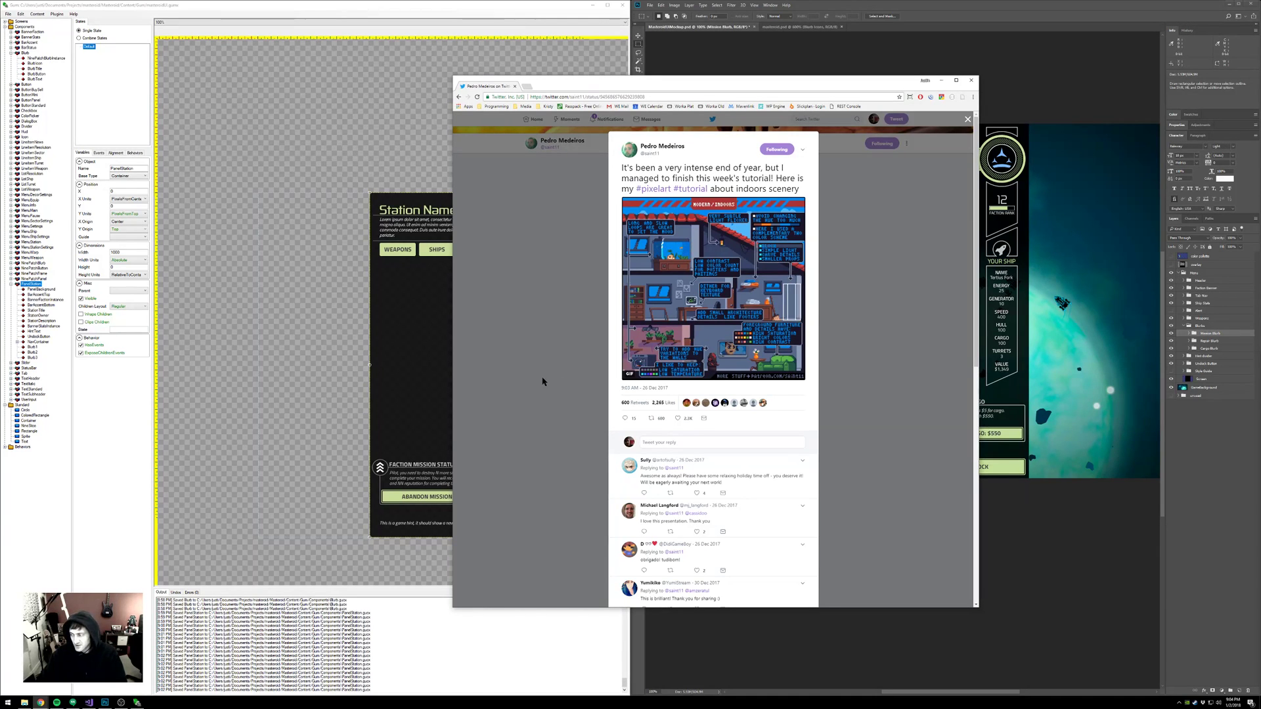
pyautogui.click(578, 291)
# - Open the pixel artist's Patreon page from the pinned tweet and look through its rewards and tutorial posts
pyautogui.scroll(4, 591, 203)
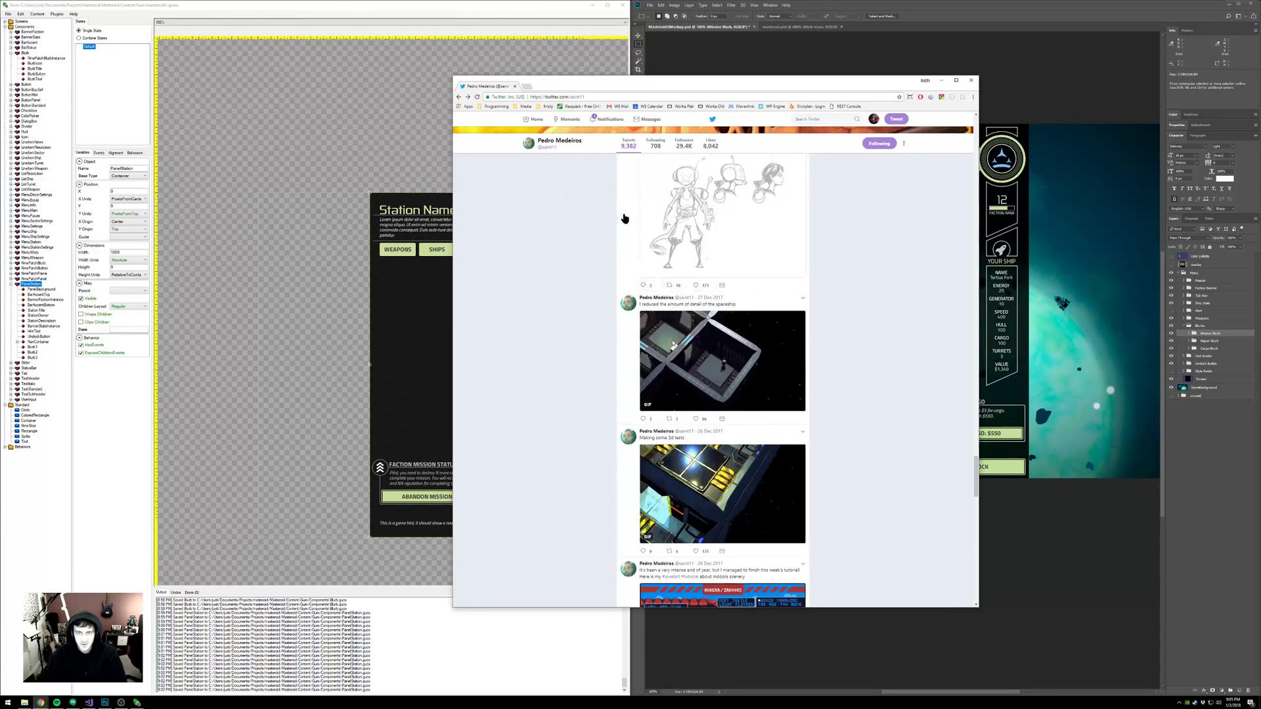
pyautogui.scroll(15, 591, 236)
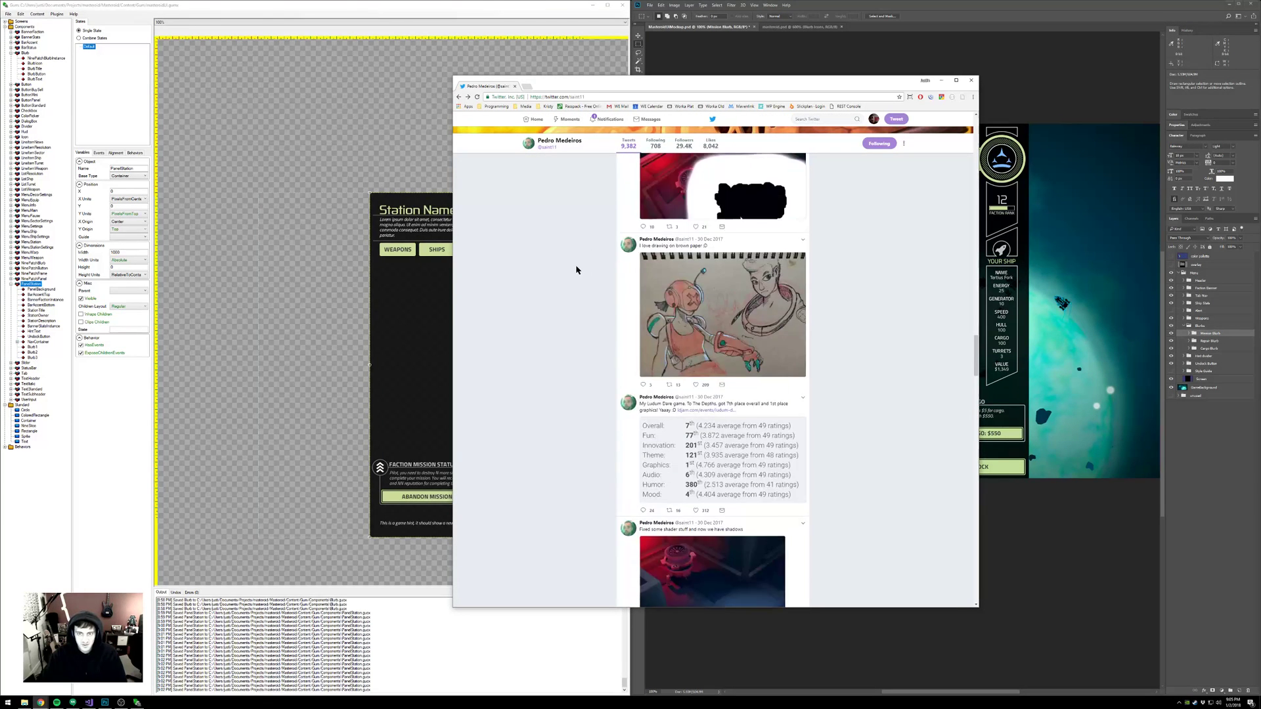
pyautogui.scroll(15, 577, 273)
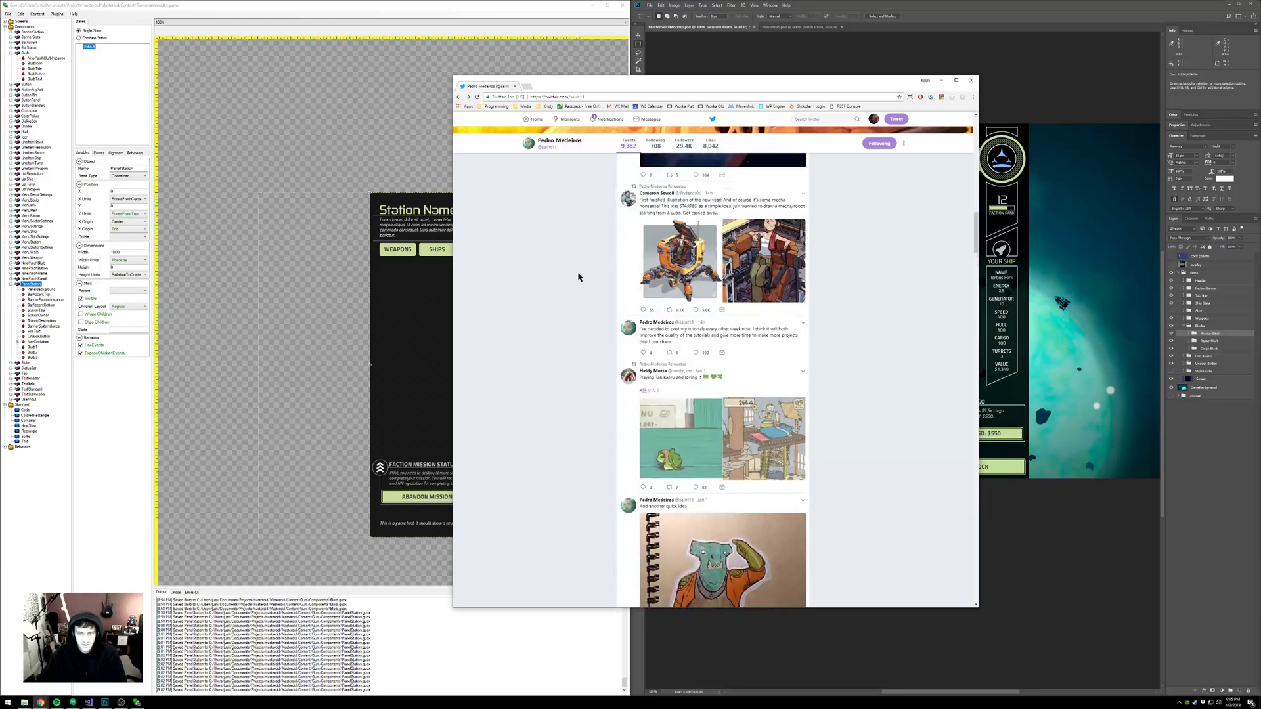
pyautogui.scroll(15, 578, 274)
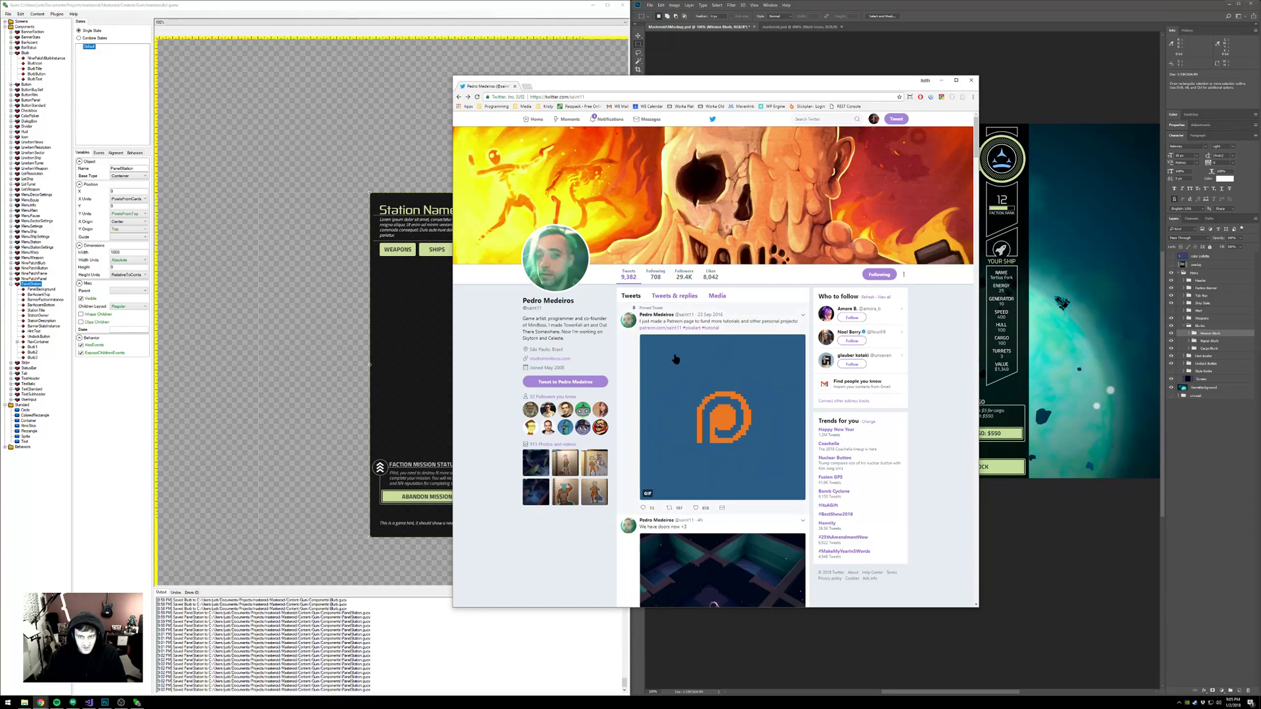
pyautogui.click(654, 328)
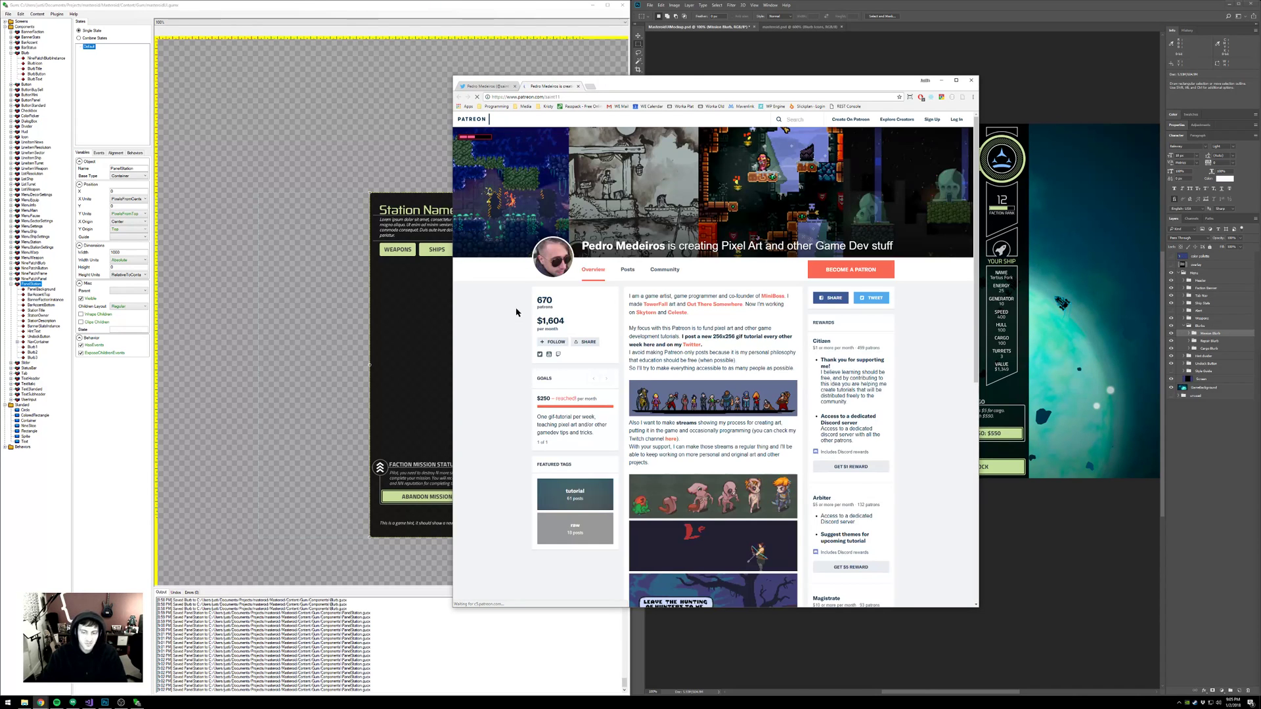
pyautogui.scroll(-6, 512, 418)
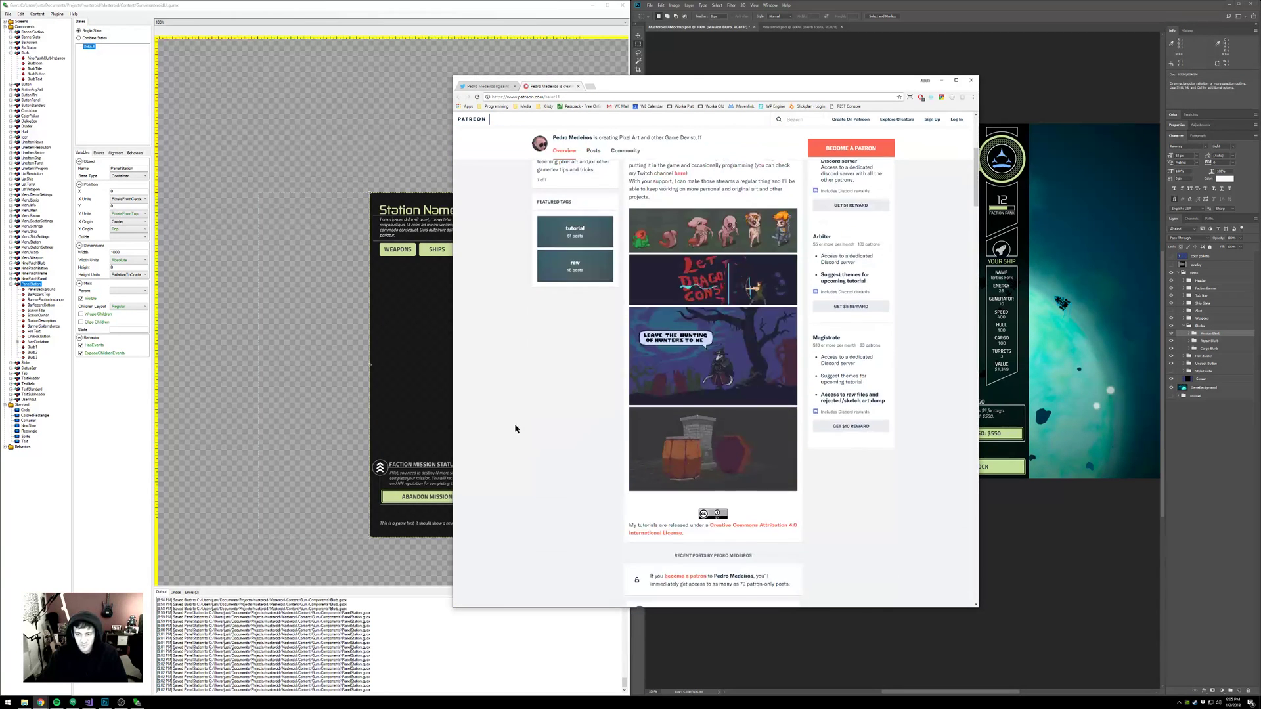
pyautogui.scroll(-8, 519, 426)
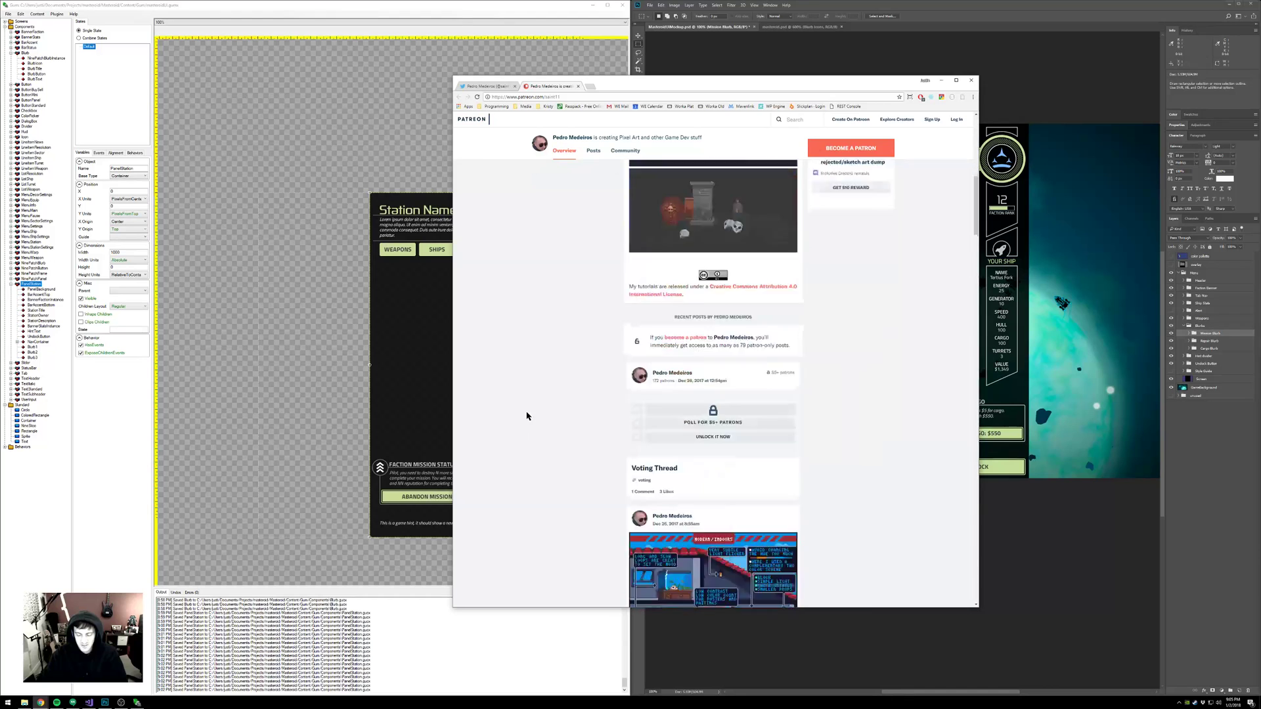
pyautogui.scroll(-7, 529, 420)
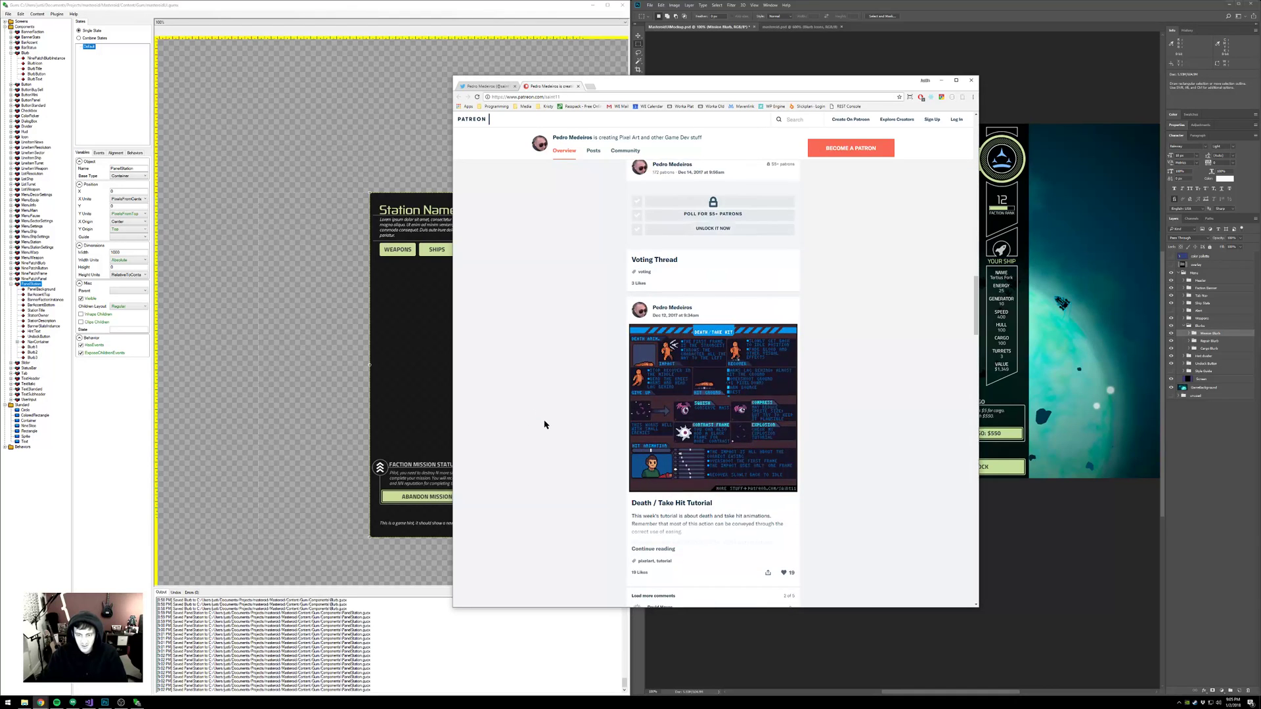
pyautogui.scroll(-10, 582, 404)
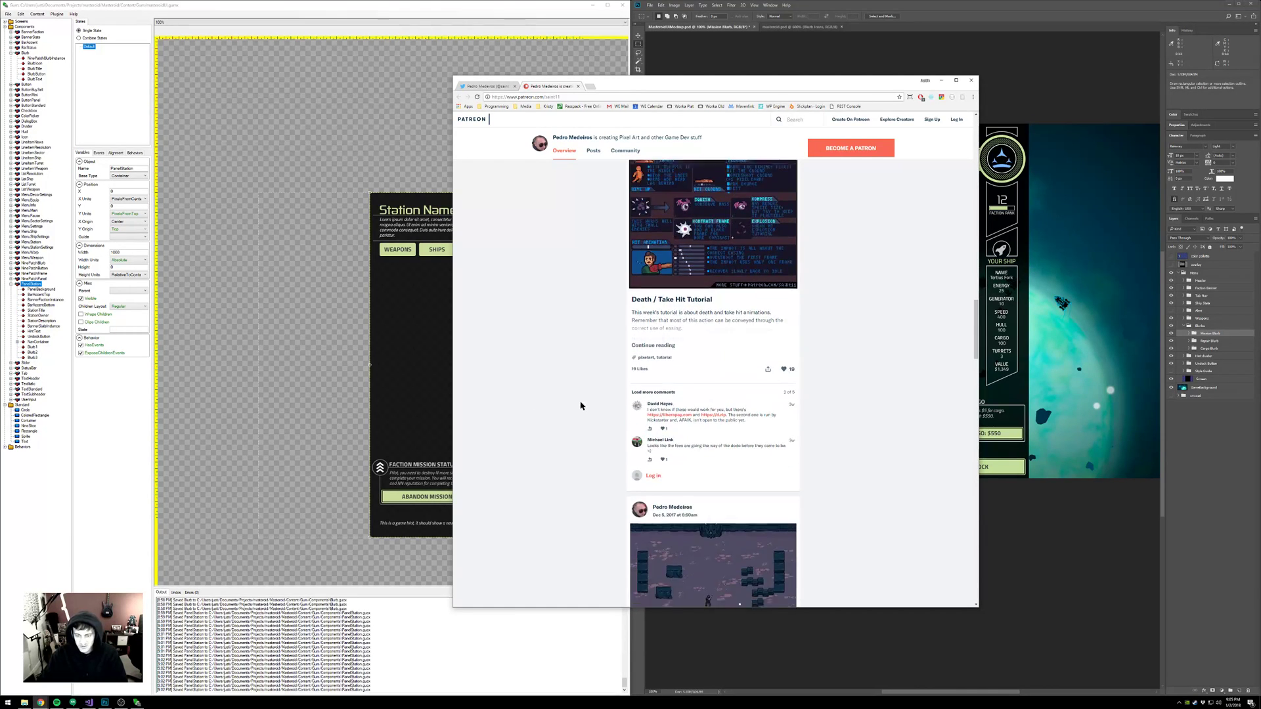
pyautogui.scroll(-9, 576, 414)
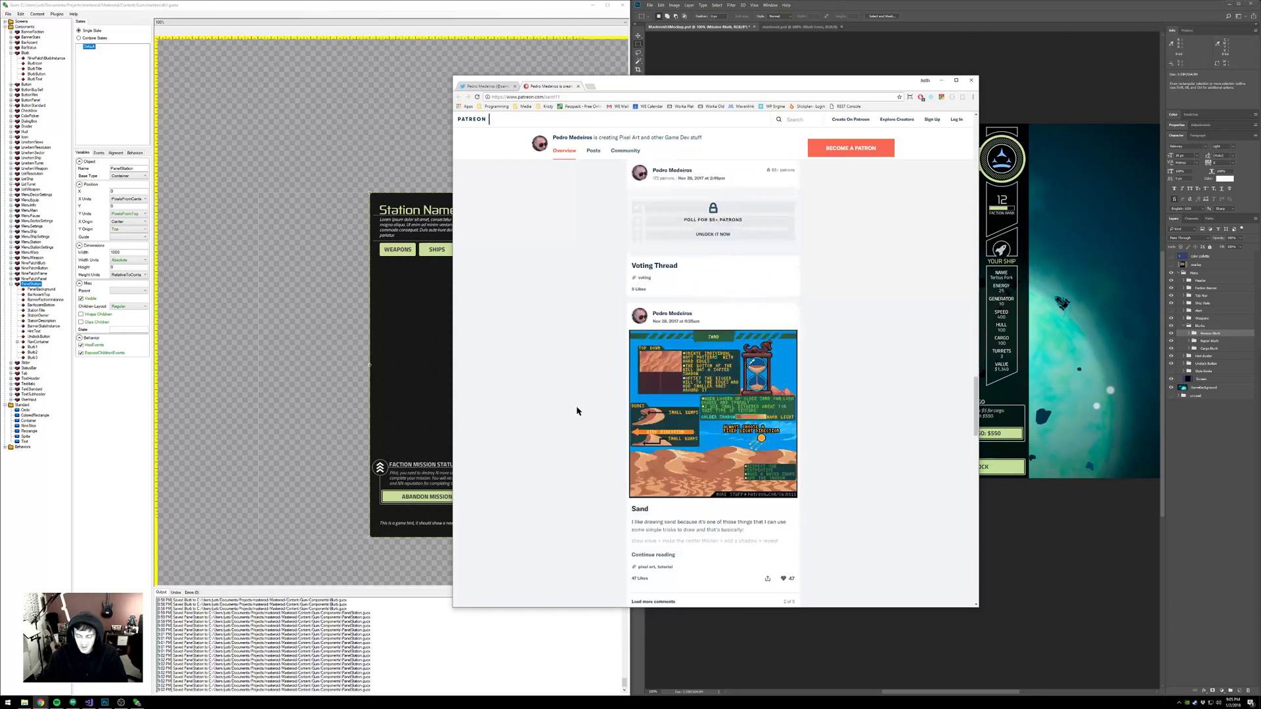
pyautogui.scroll(-15, 579, 406)
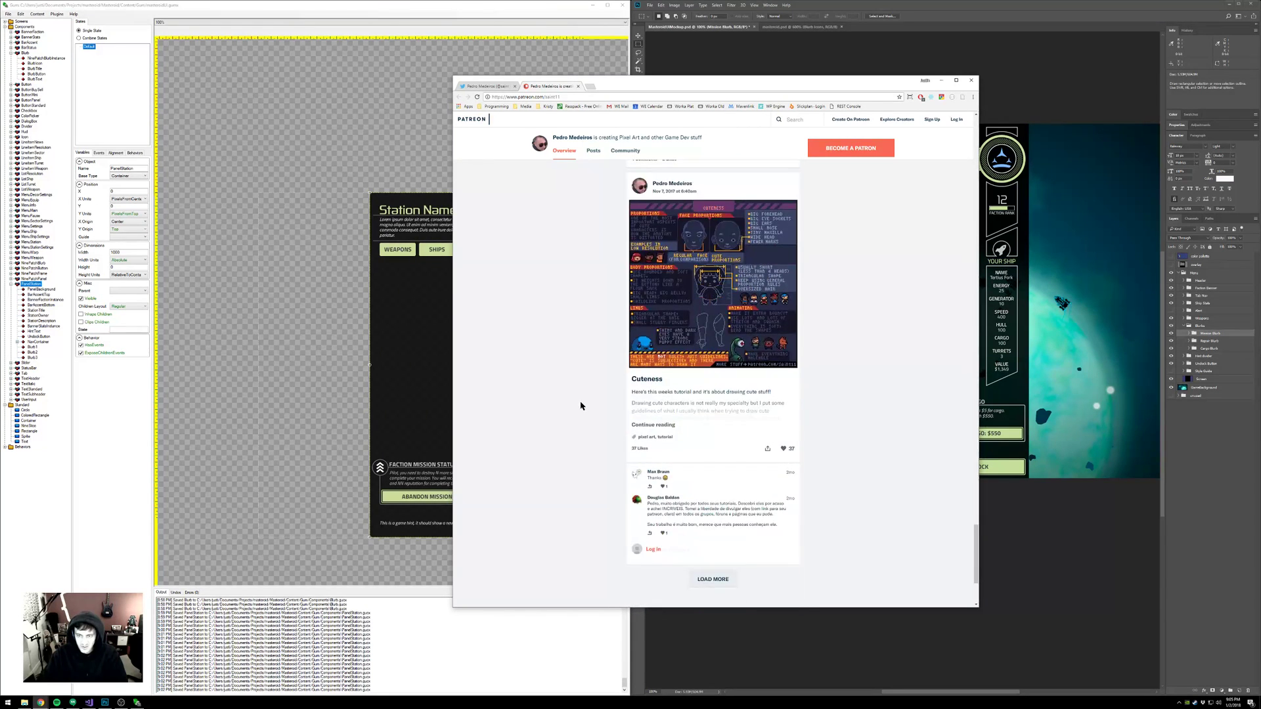
# - Look through the remaining tutorial posts on the pixel artist's Patreon page, from Cuteness to Sand, and close the browser window
pyautogui.scroll(2, 581, 407)
pyautogui.scroll(-10, 581, 407)
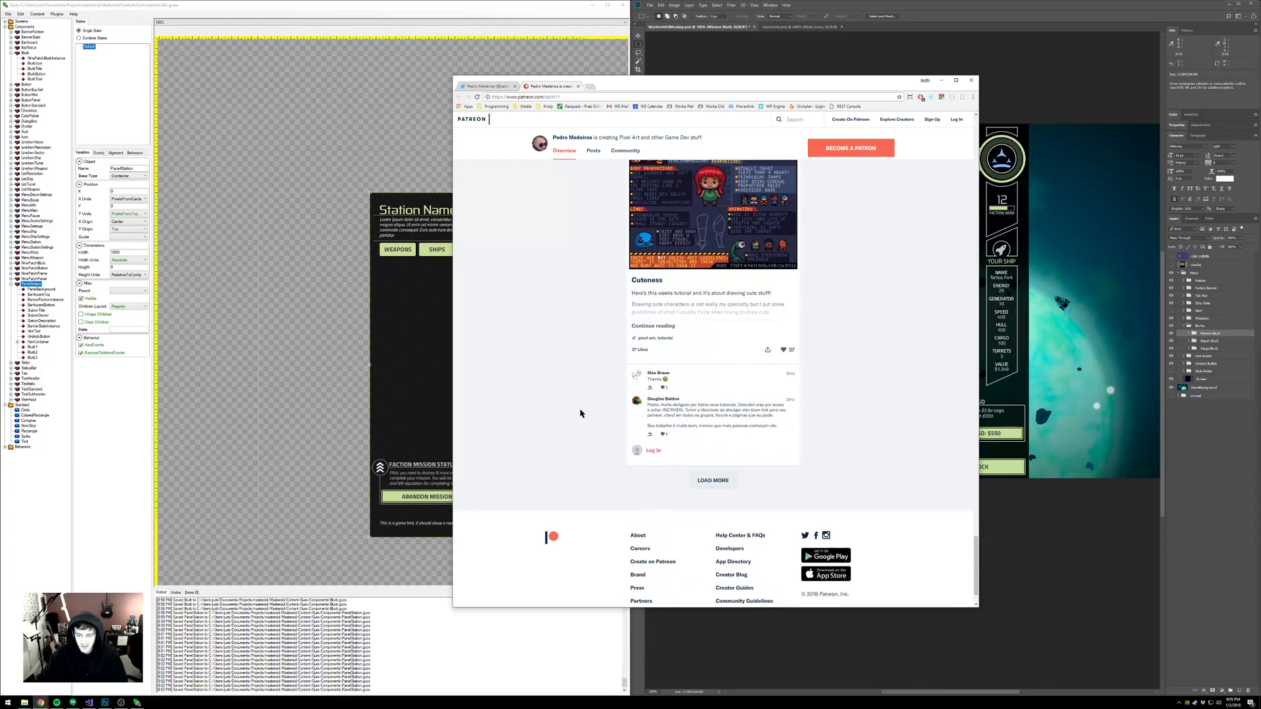
pyautogui.scroll(10, 582, 410)
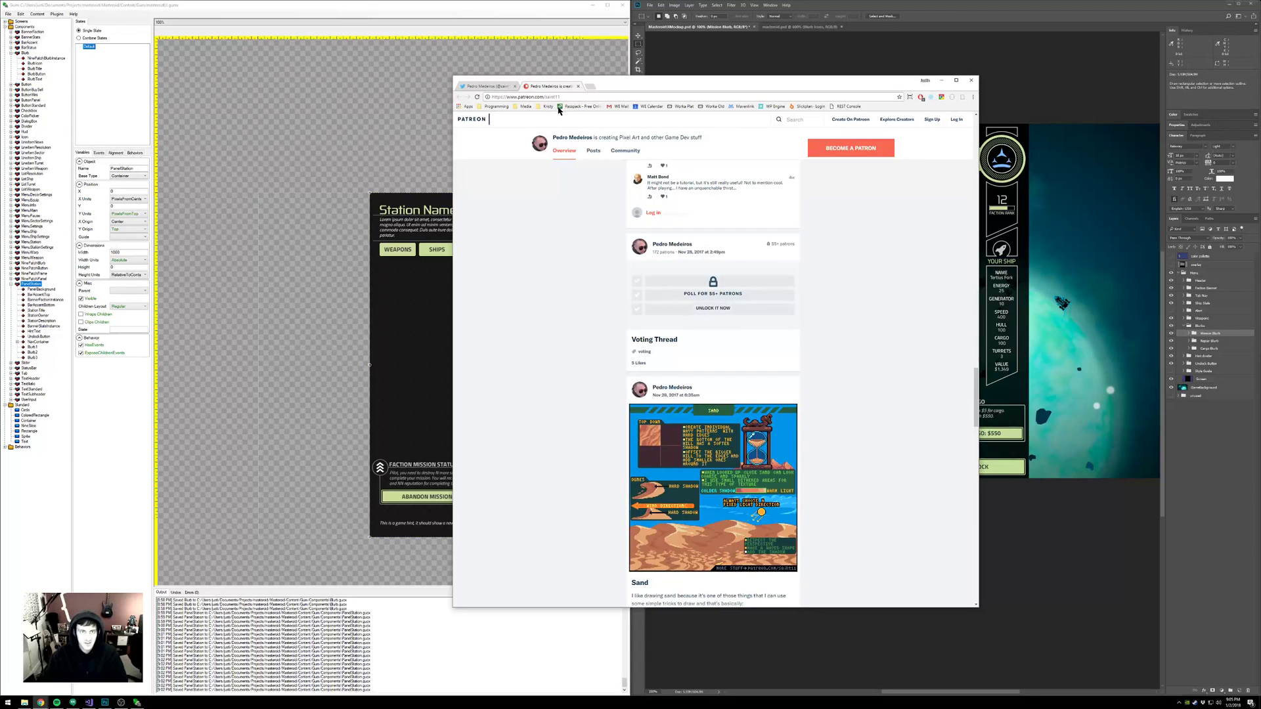
pyautogui.click(973, 81)
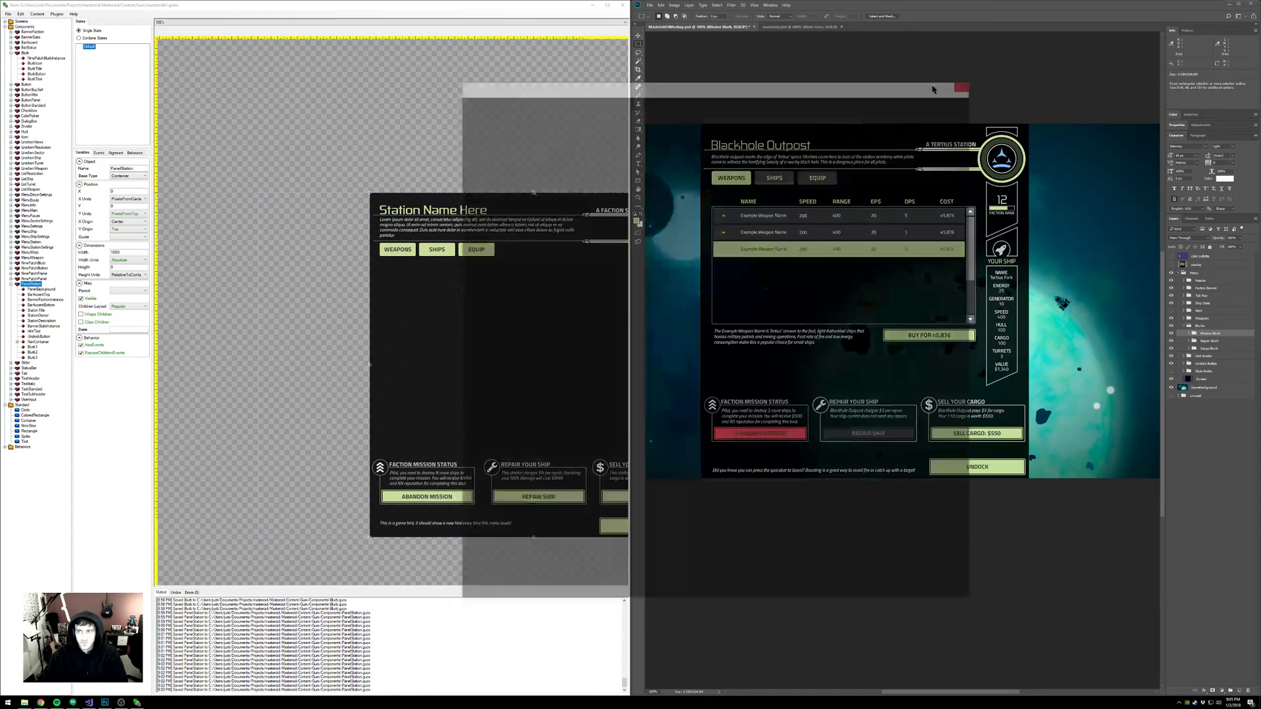
# - Switch to Gum and add a state category named Tab to the PanelStation component
pyautogui.click(503, 10)
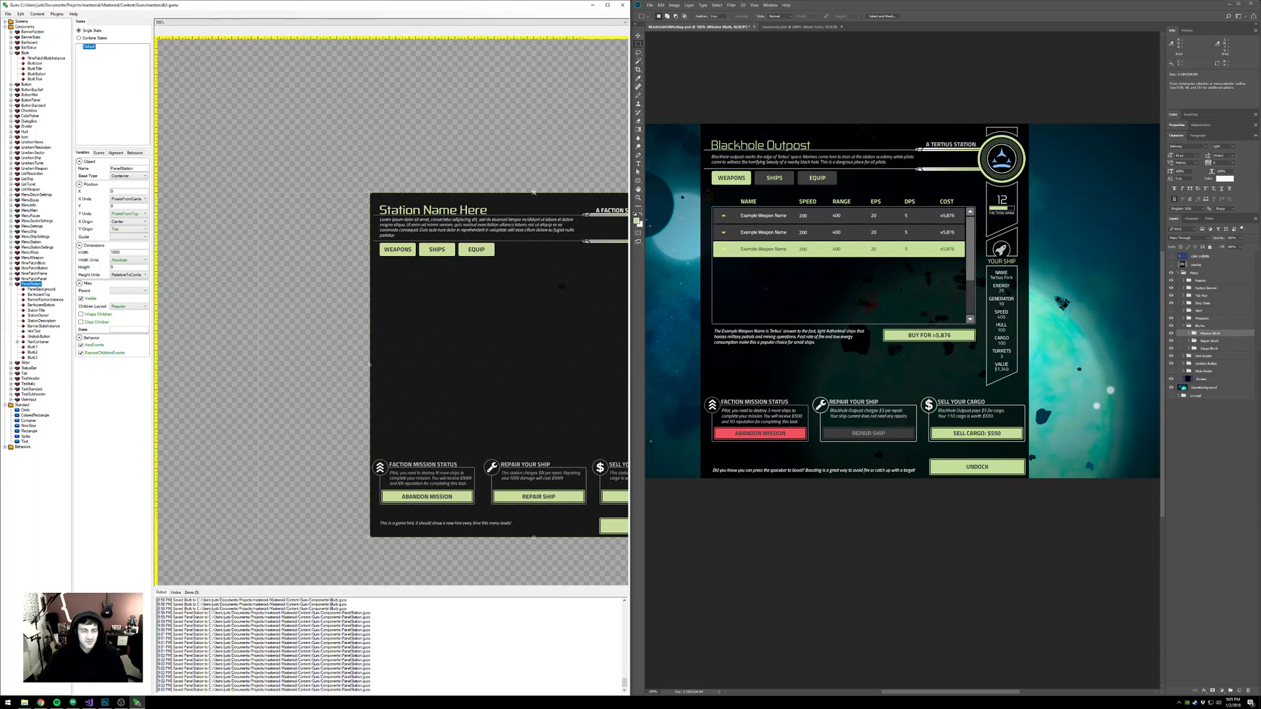
pyautogui.moveTo(558, 318); pyautogui.dragTo(425, 287)
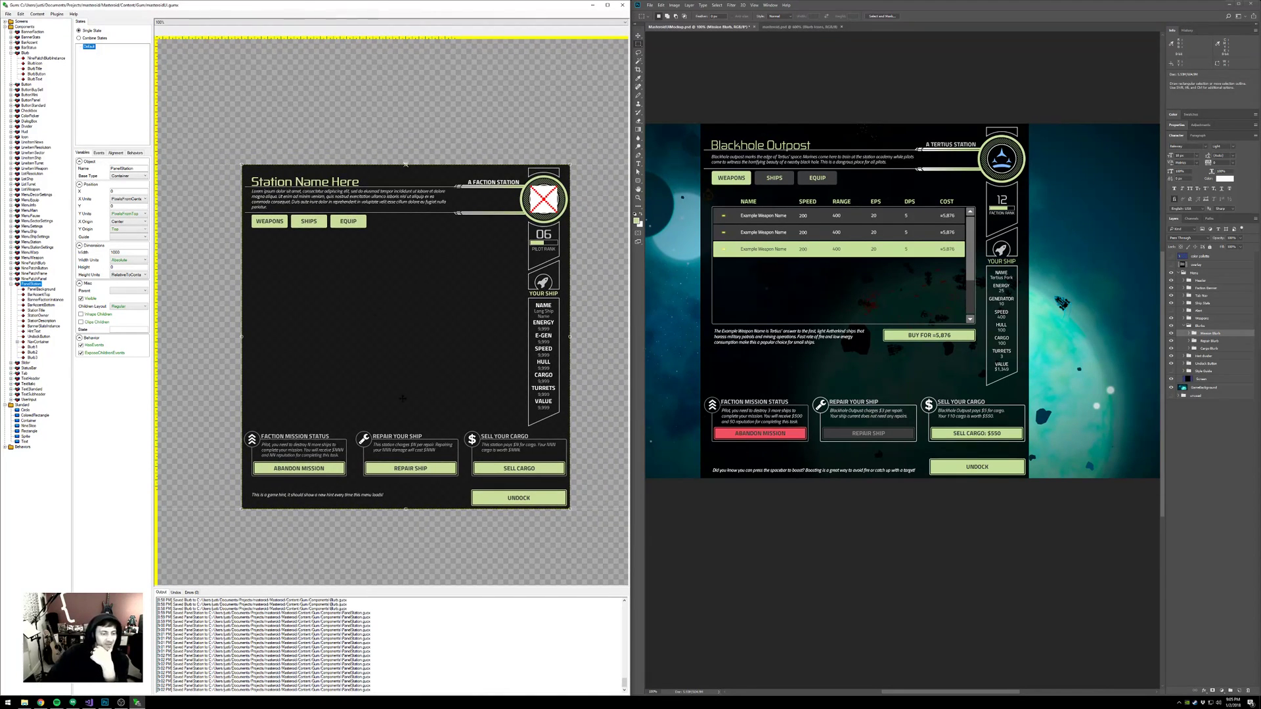
pyautogui.scroll(1, 399, 377)
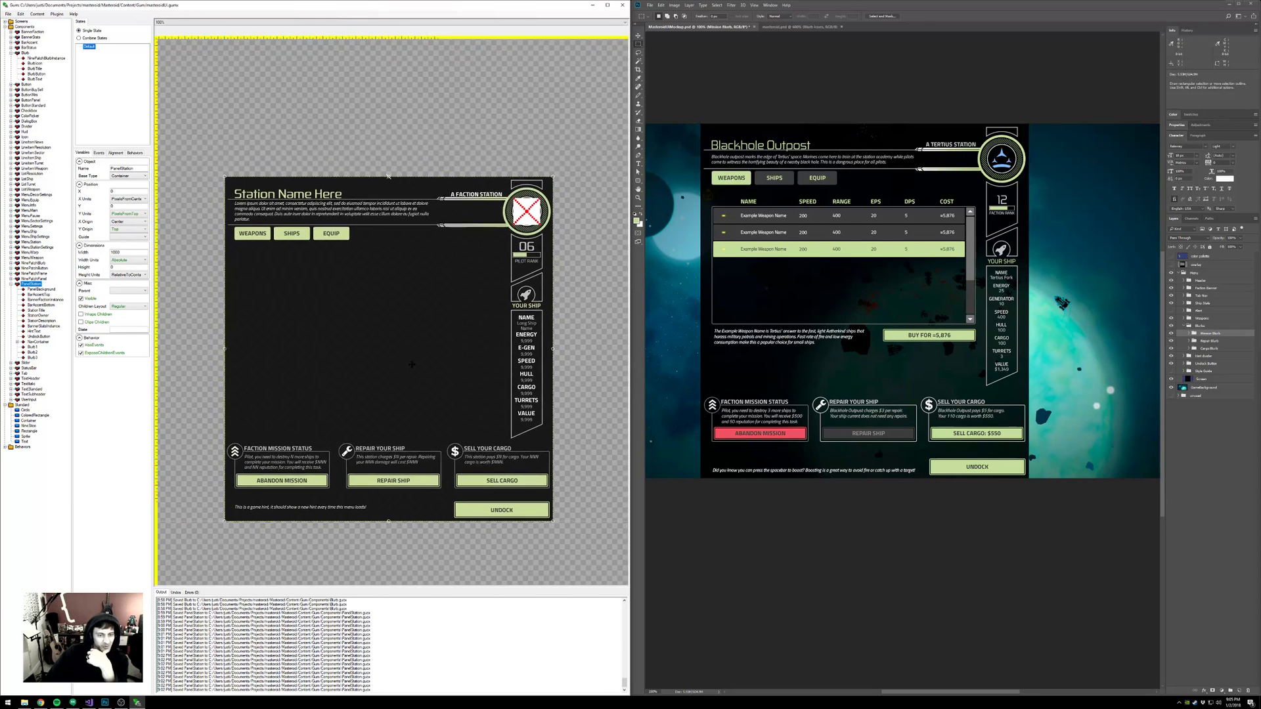
pyautogui.scroll(1, 413, 355)
pyautogui.scroll(-2, 404, 384)
pyautogui.scroll(2, 398, 403)
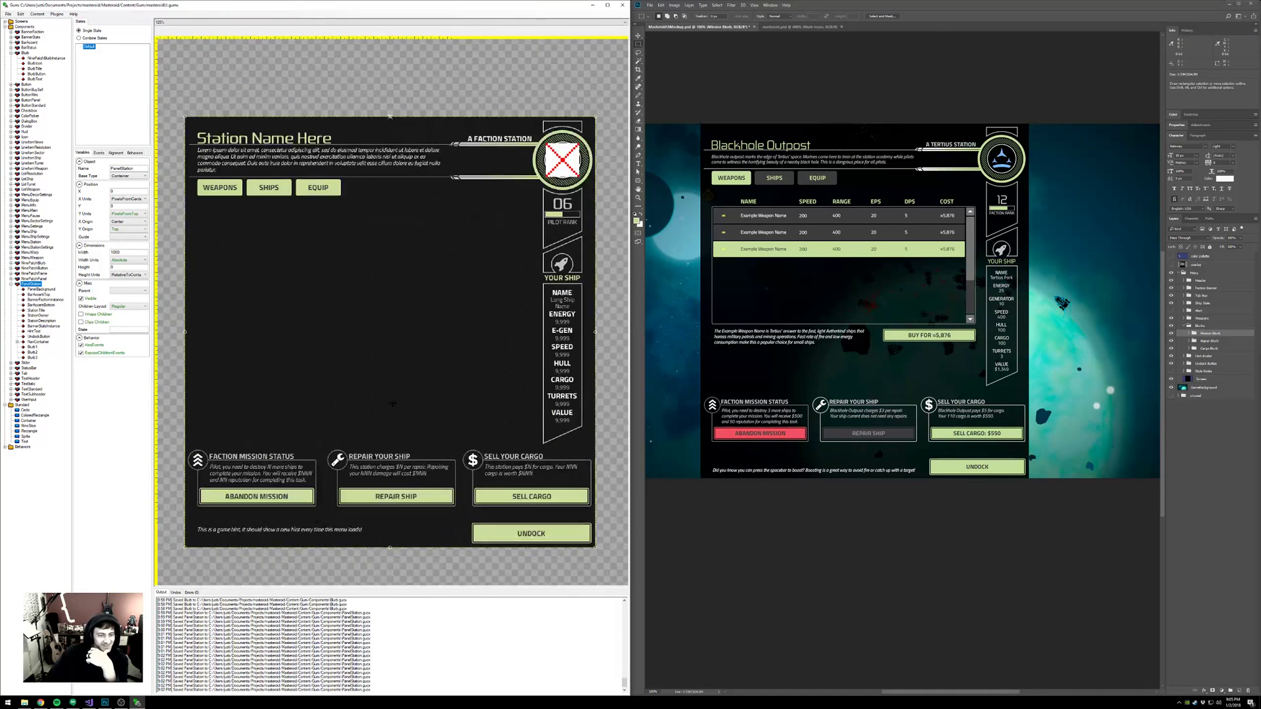
pyautogui.moveTo(392, 402); pyautogui.dragTo(399, 404)
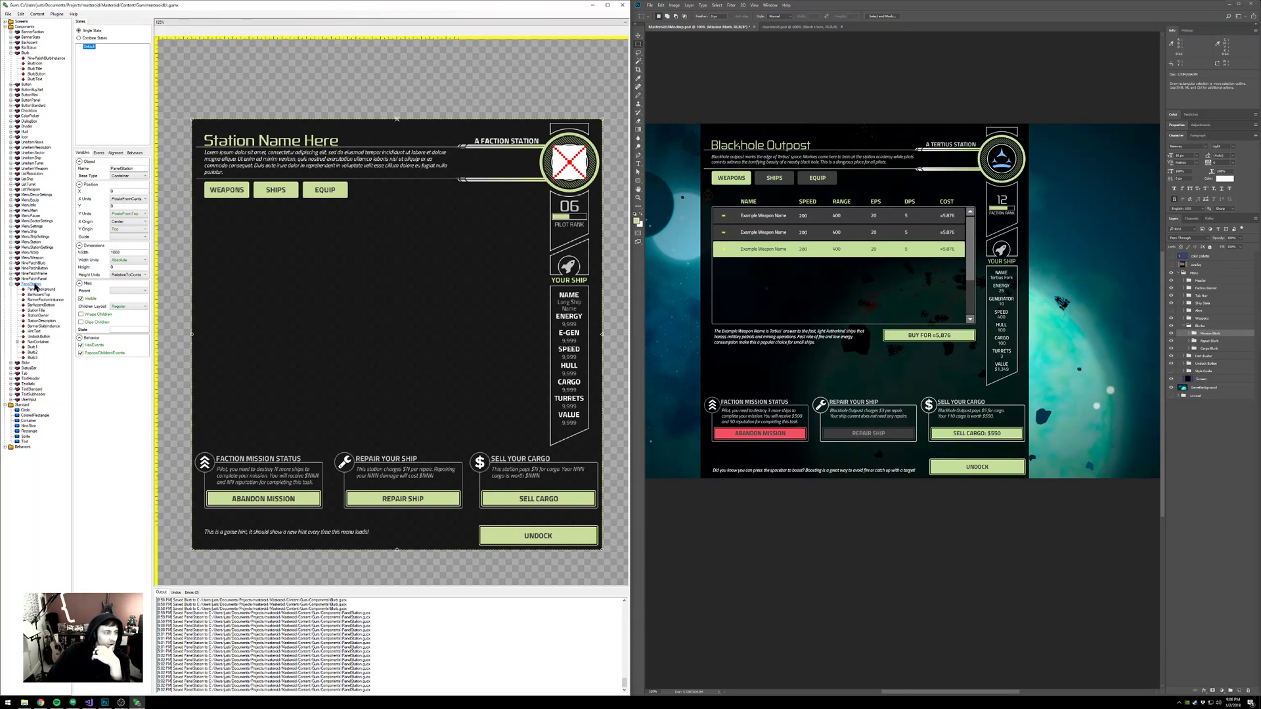
pyautogui.rightClick(99, 54)
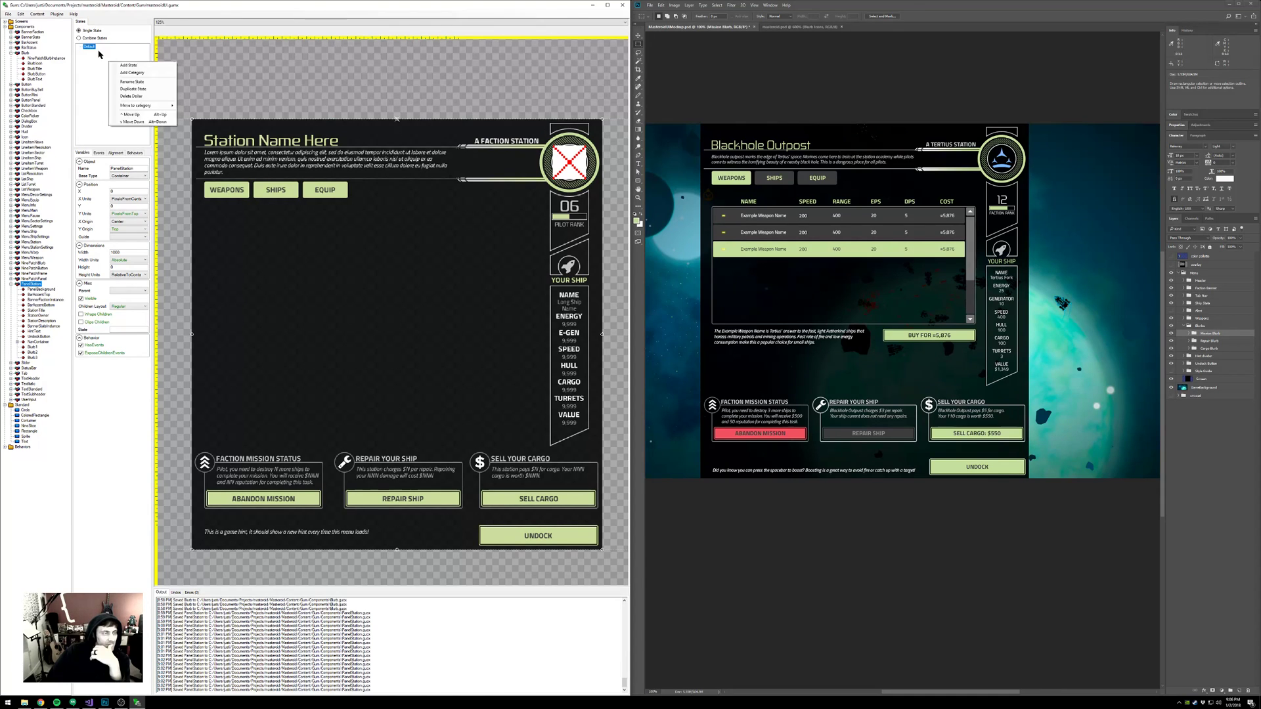
pyautogui.click(128, 73)
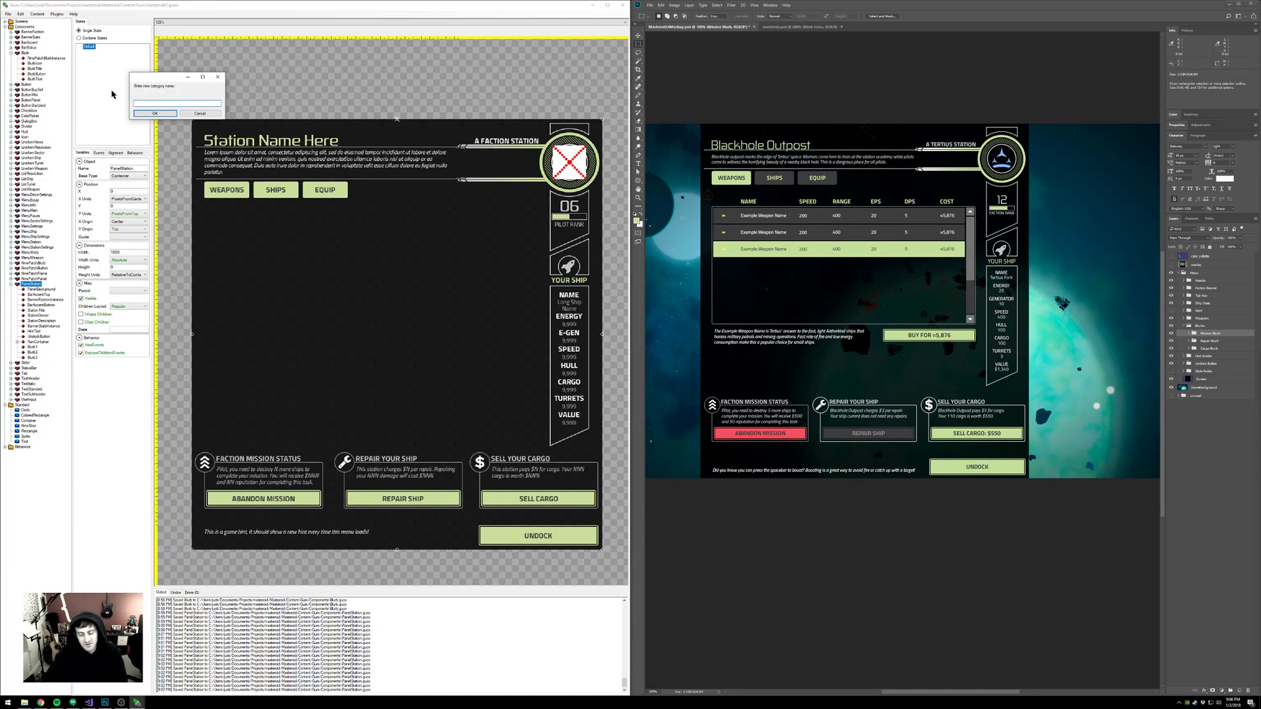
pyautogui.write('Tab')
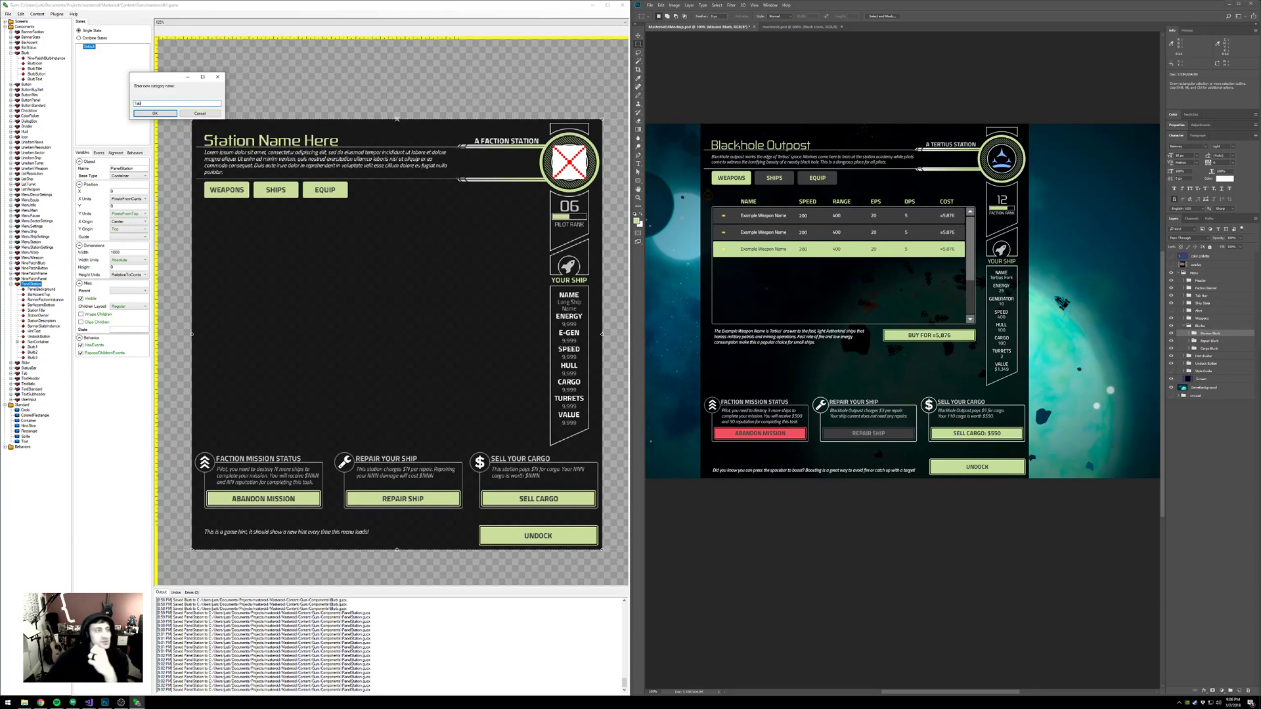
pyautogui.click(155, 114)
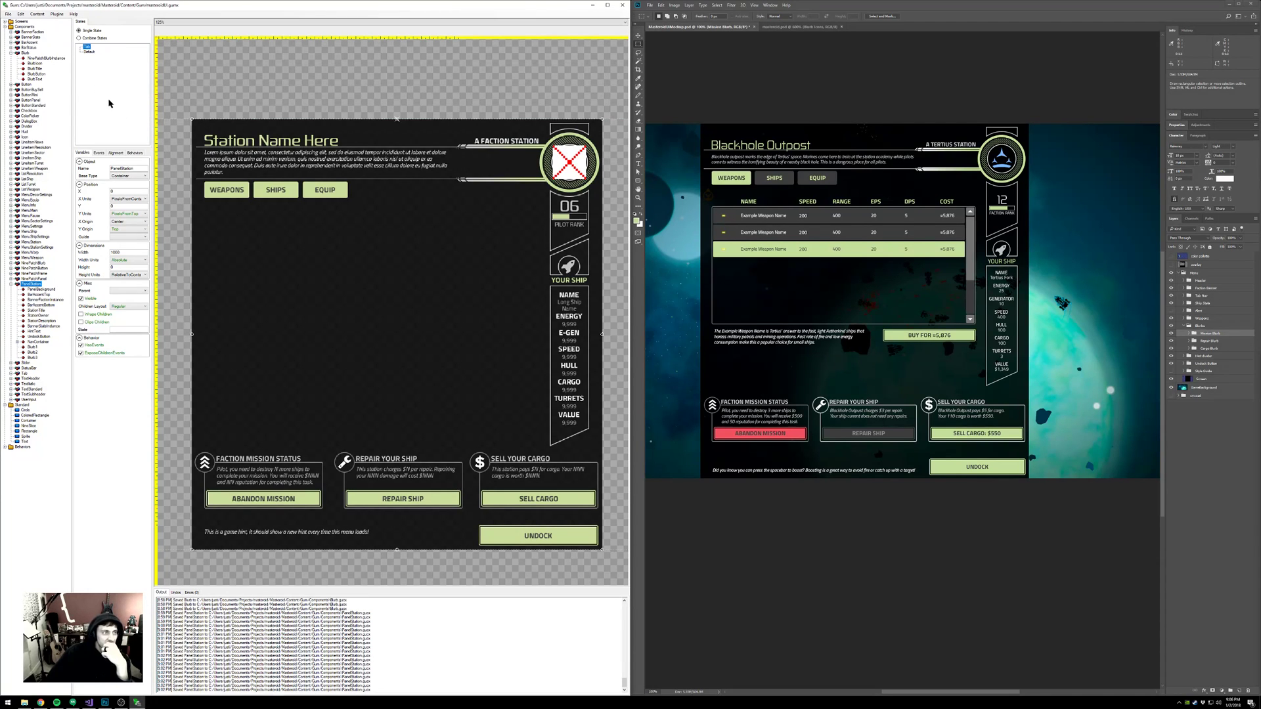
# - Add a state named Weapons to PanelStation's Tab category
pyautogui.click(88, 47)
pyautogui.rightClick(92, 51)
pyautogui.click(93, 50)
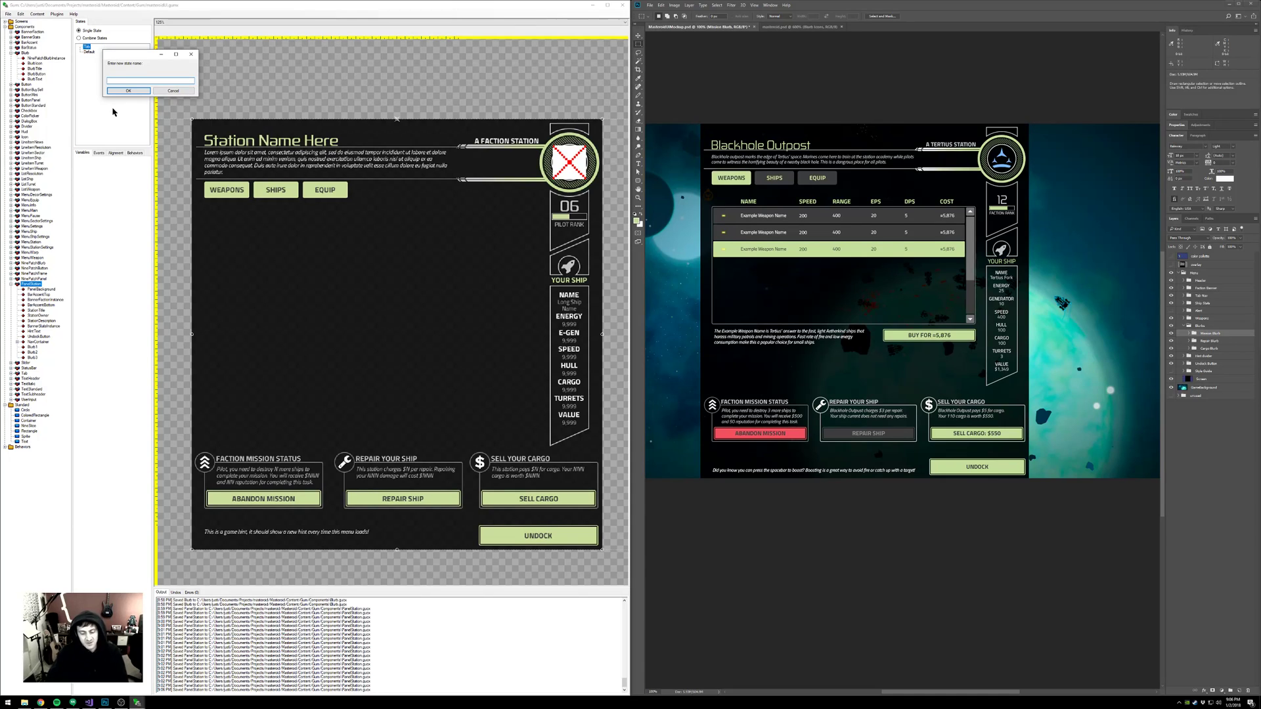
pyautogui.write('Weapons')
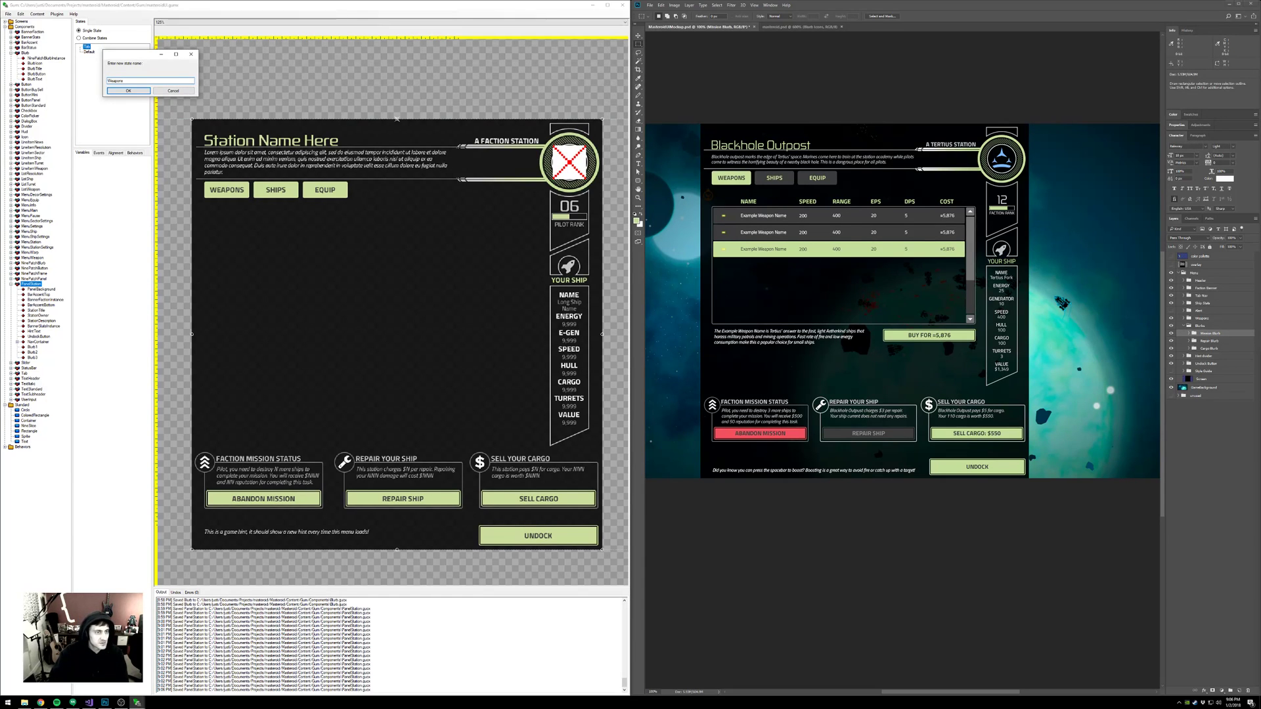
pyautogui.press('Return')
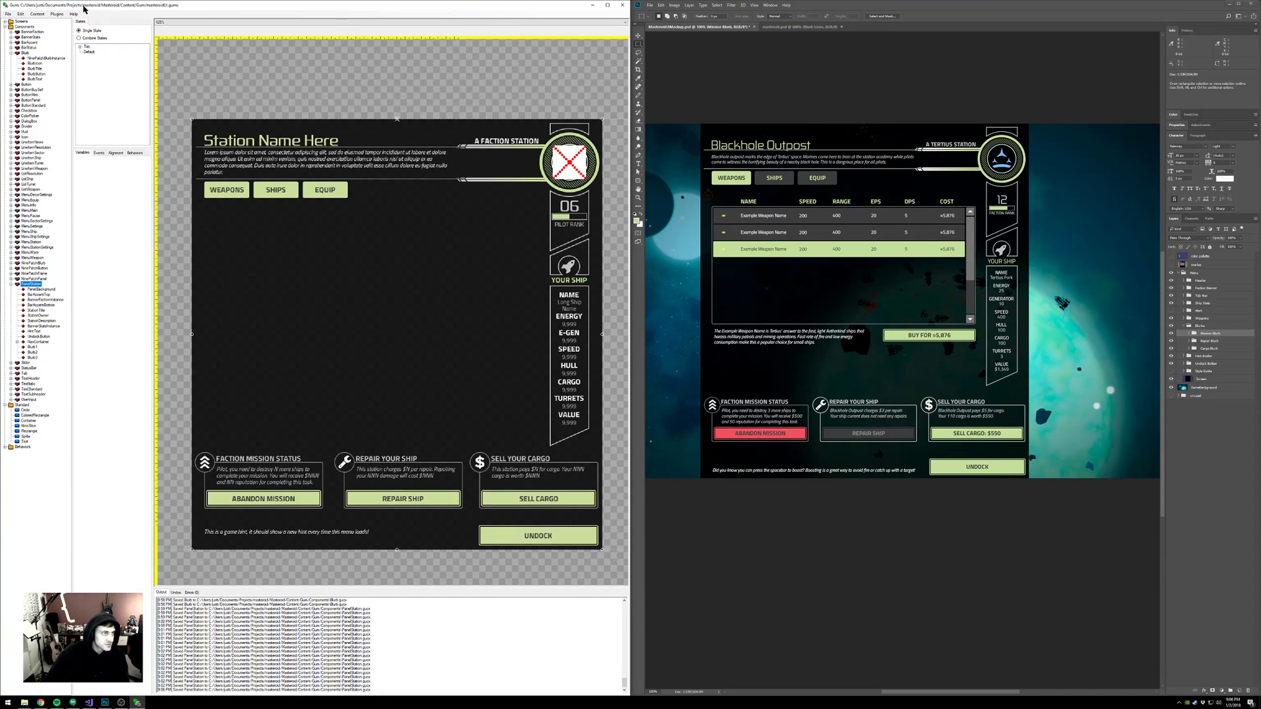
# - Add a second state named Ships to the Tab category
pyautogui.click(87, 51)
pyautogui.click(87, 48)
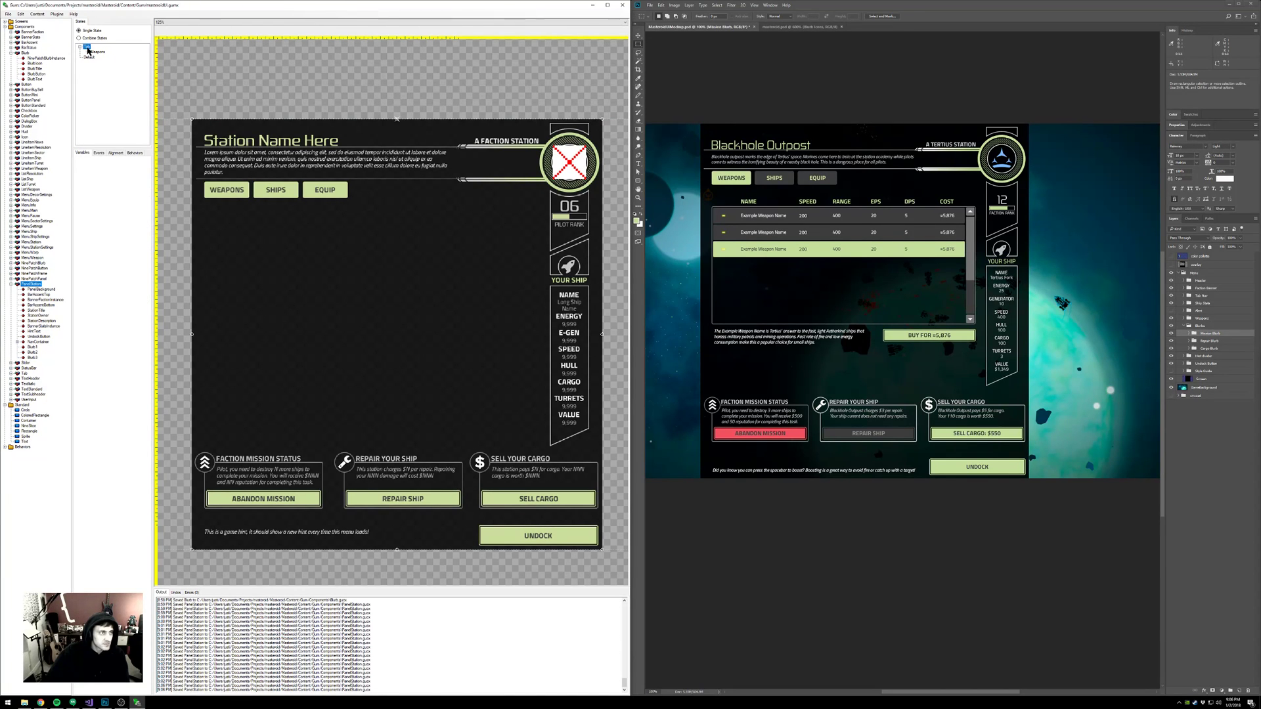
pyautogui.rightClick(88, 50)
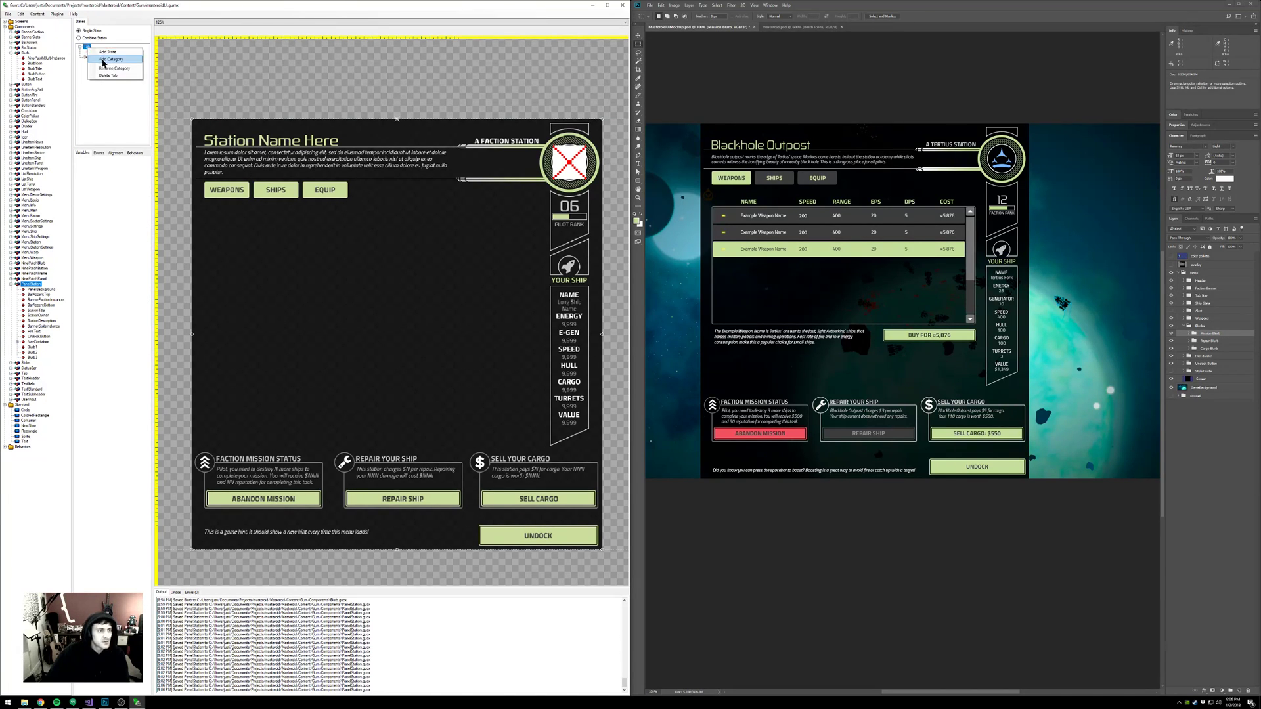
pyautogui.click(107, 51)
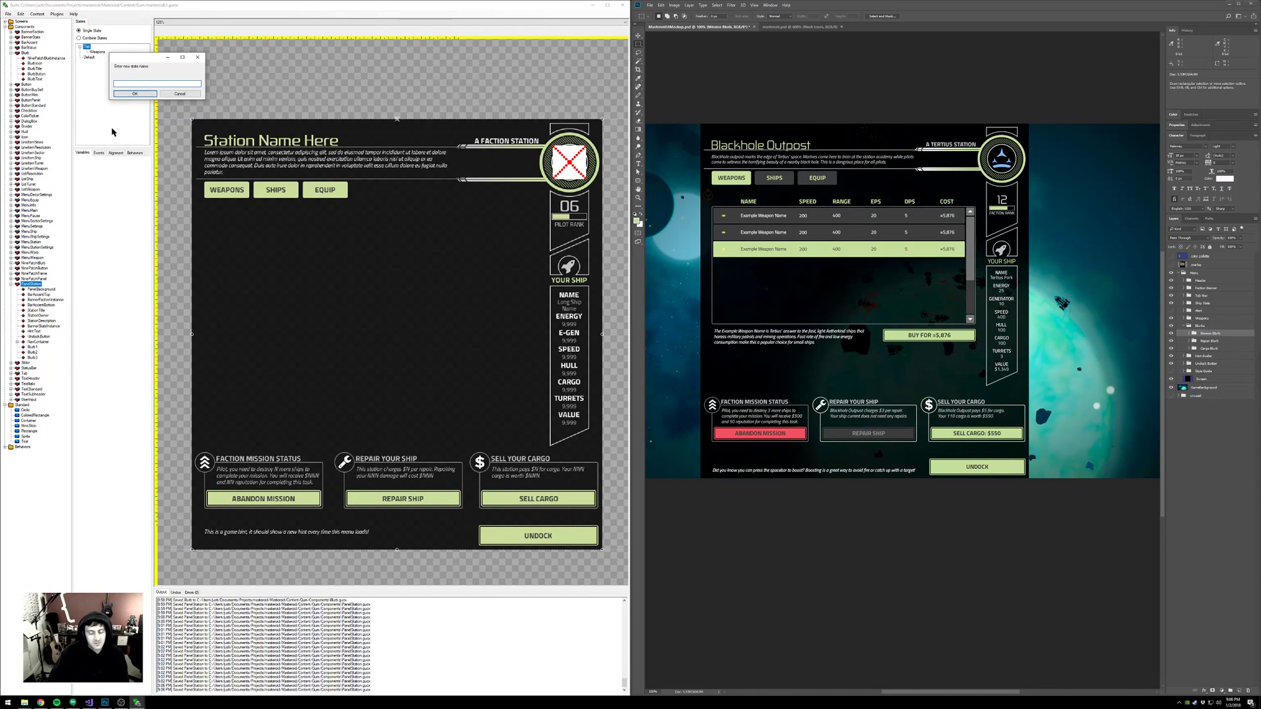
pyautogui.write('Ships')
pyautogui.press('Return')
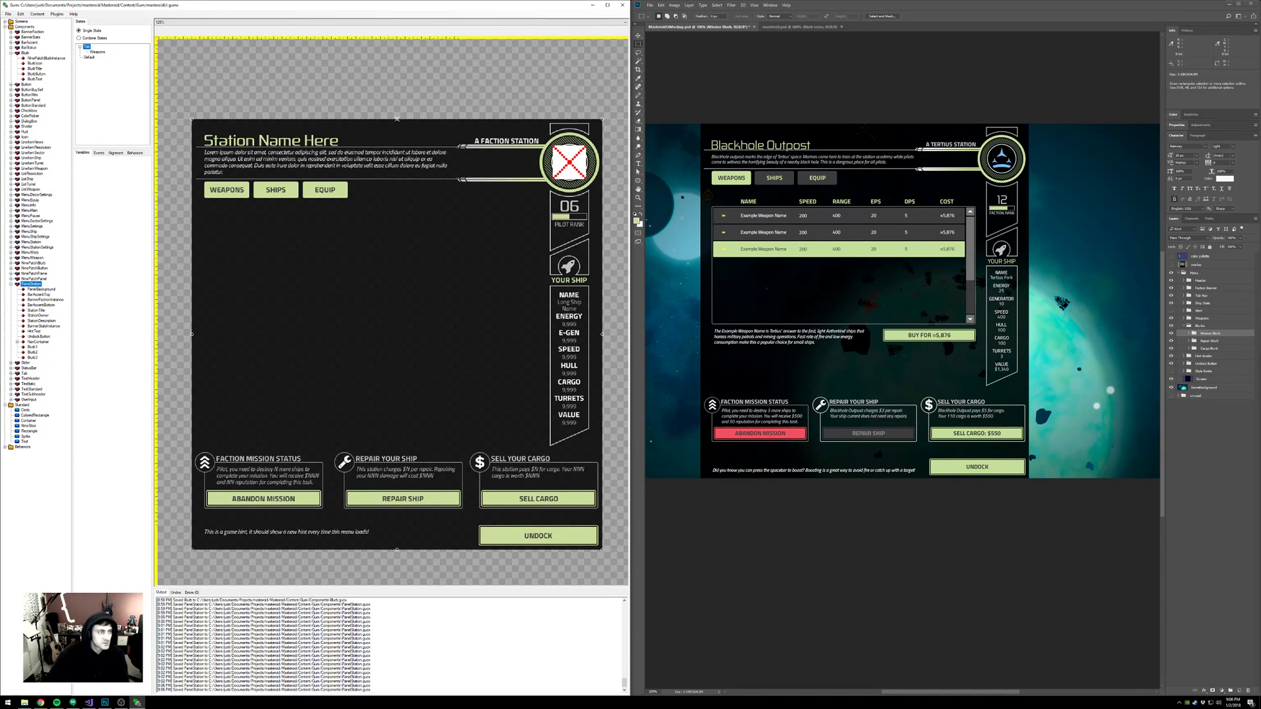
# - Add a third state named Equip to the Tab category
pyautogui.click(87, 47)
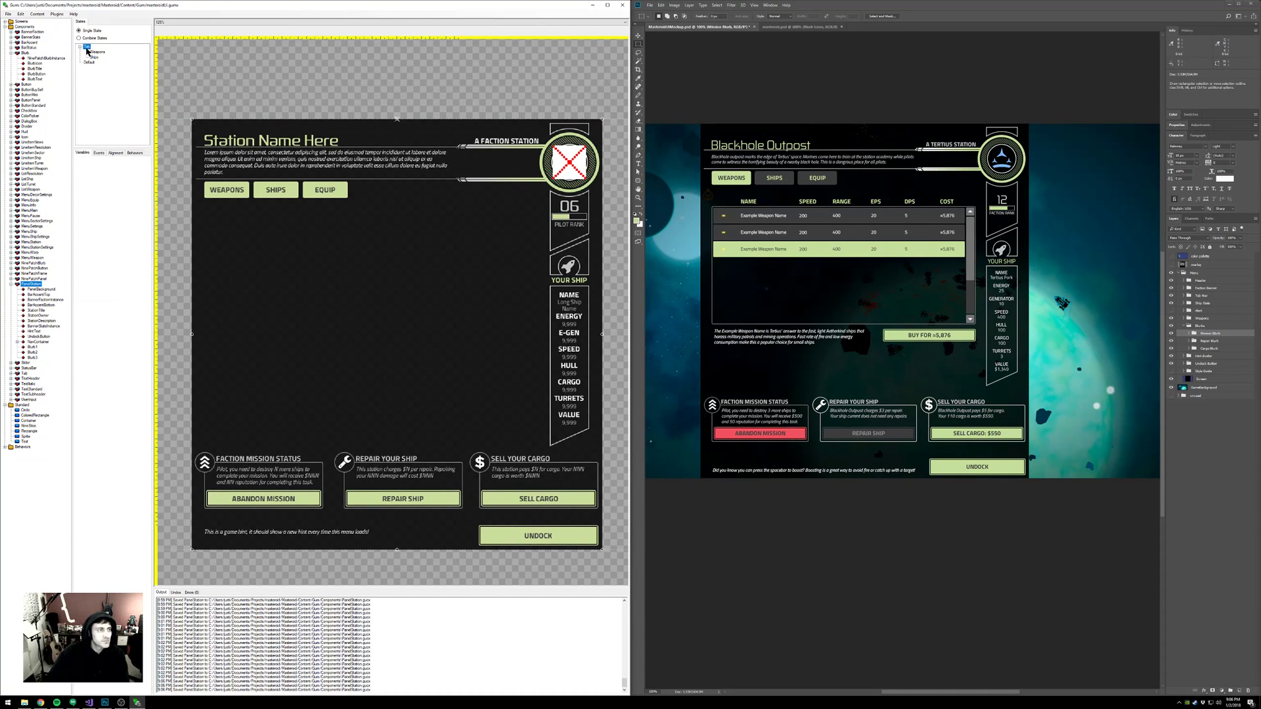
pyautogui.rightClick(89, 49)
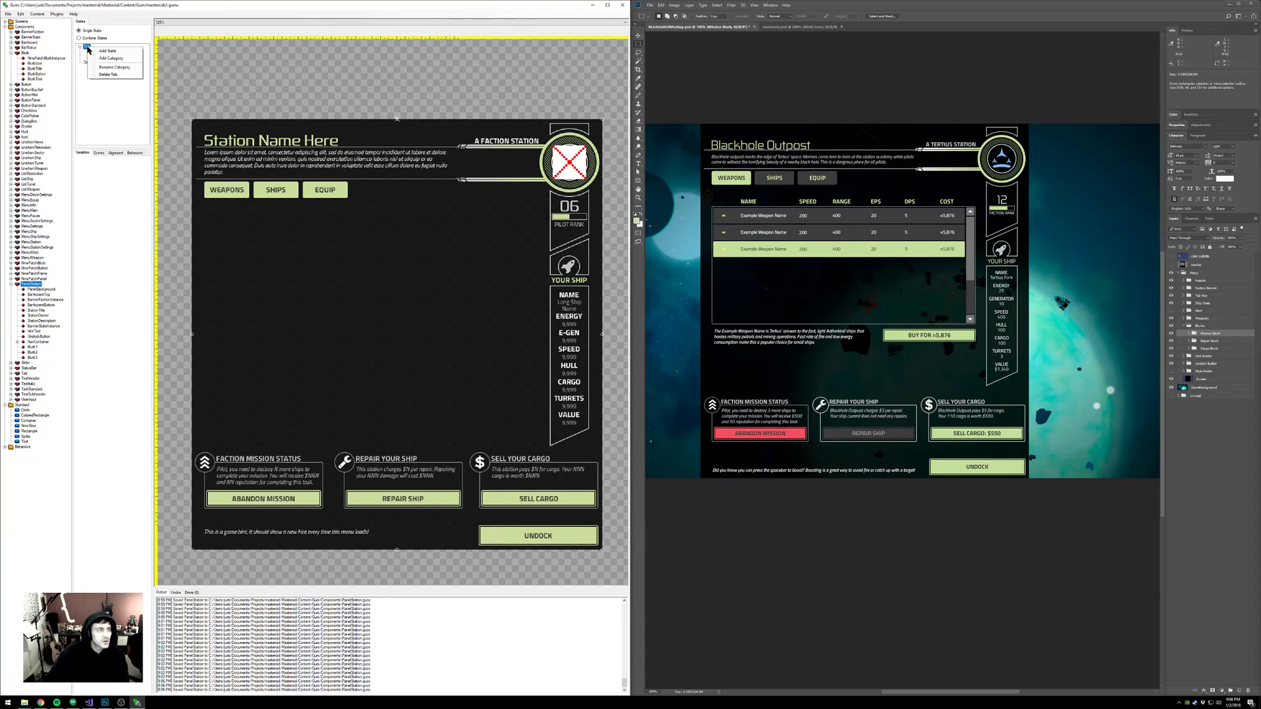
pyautogui.click(108, 54)
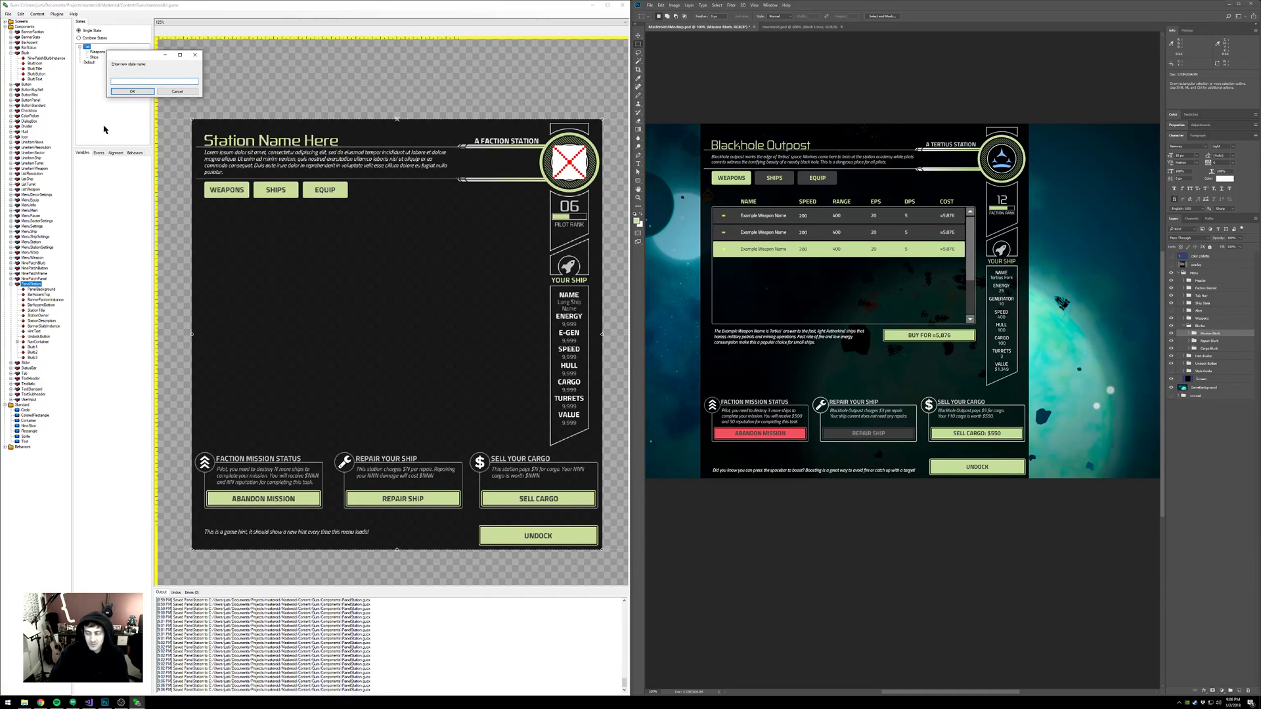
pyautogui.write('Equip')
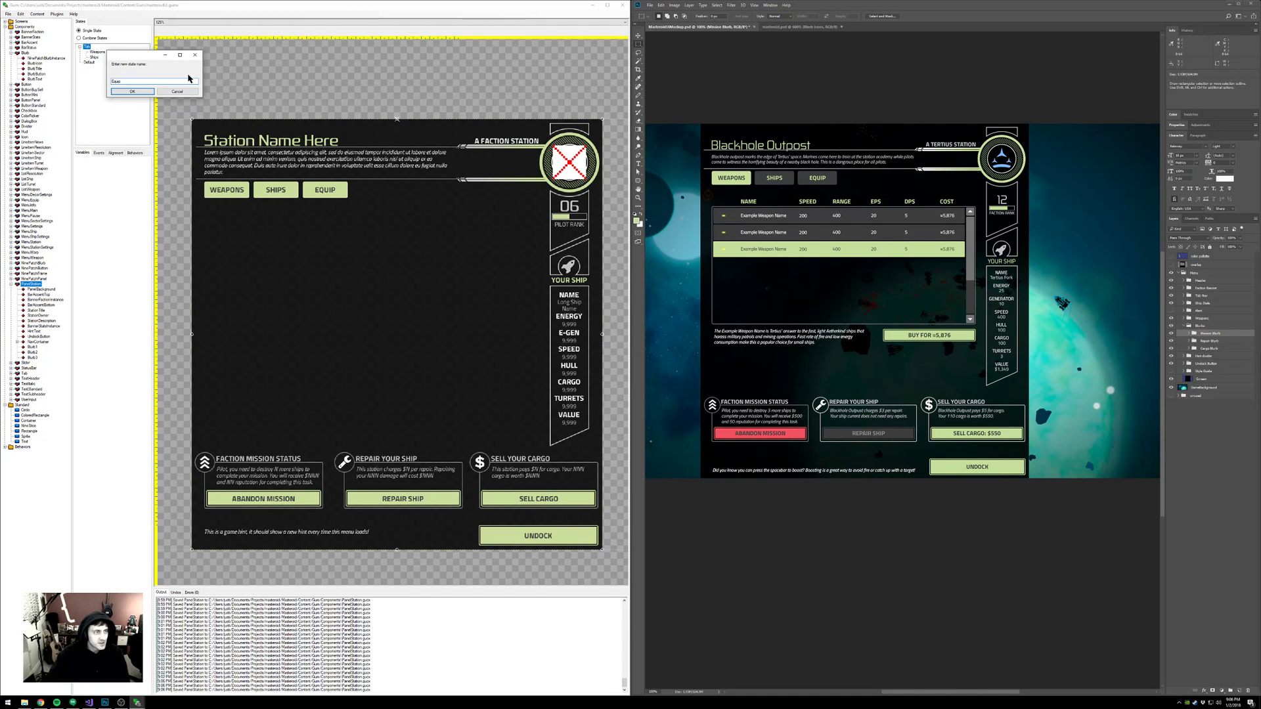
pyautogui.click(128, 91)
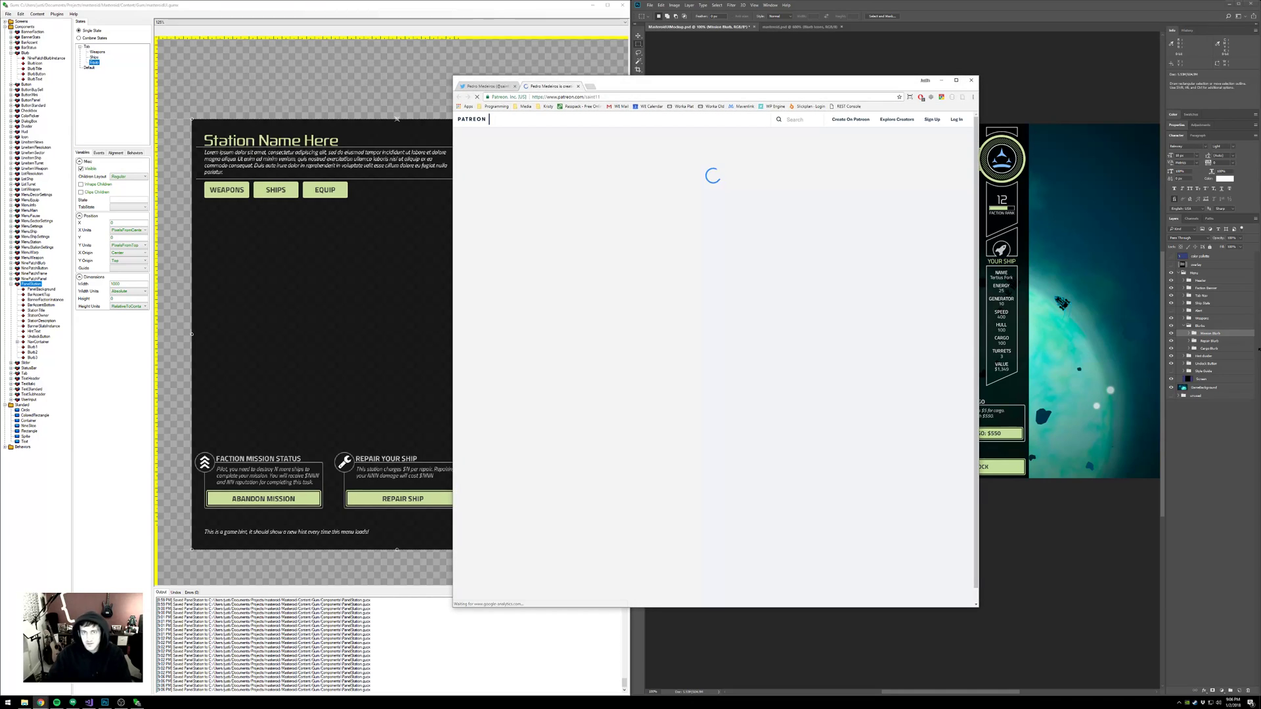
# - In the reopened Chrome window, revisit the artist's Twitter profile and Patreon posts, select the Patreon page's address and close the window
pyautogui.click(503, 87)
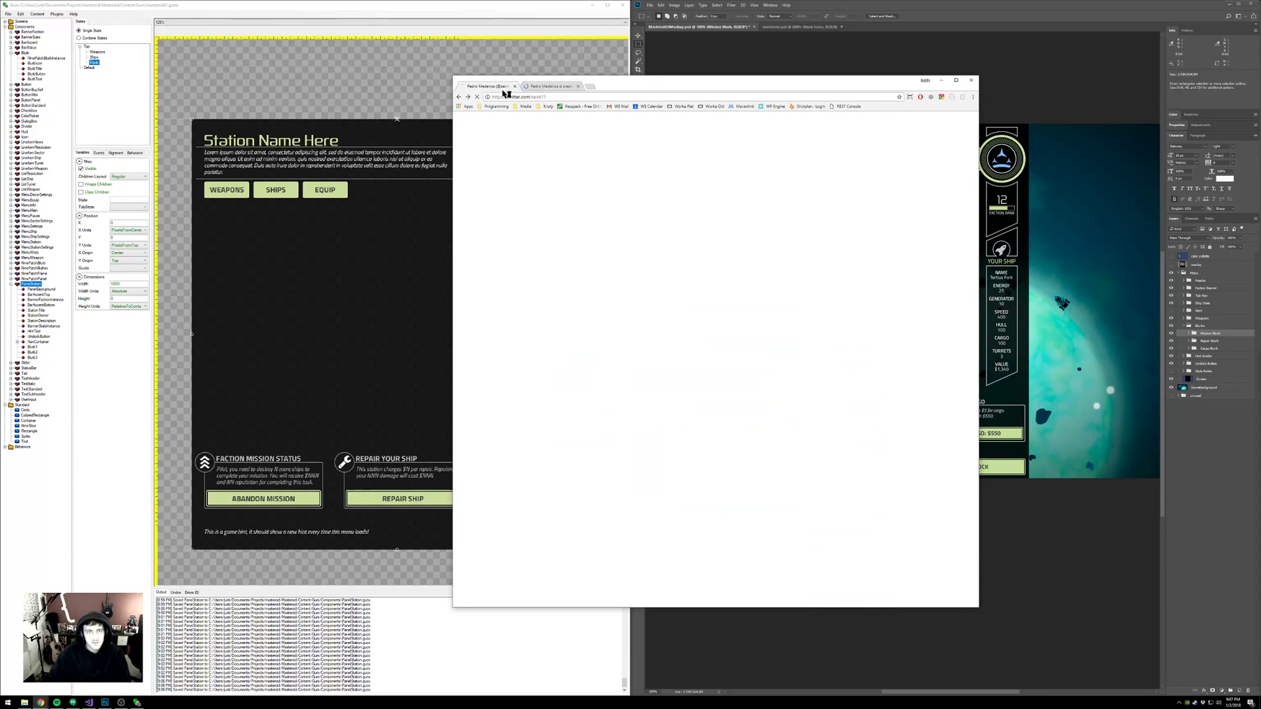
pyautogui.click(553, 97)
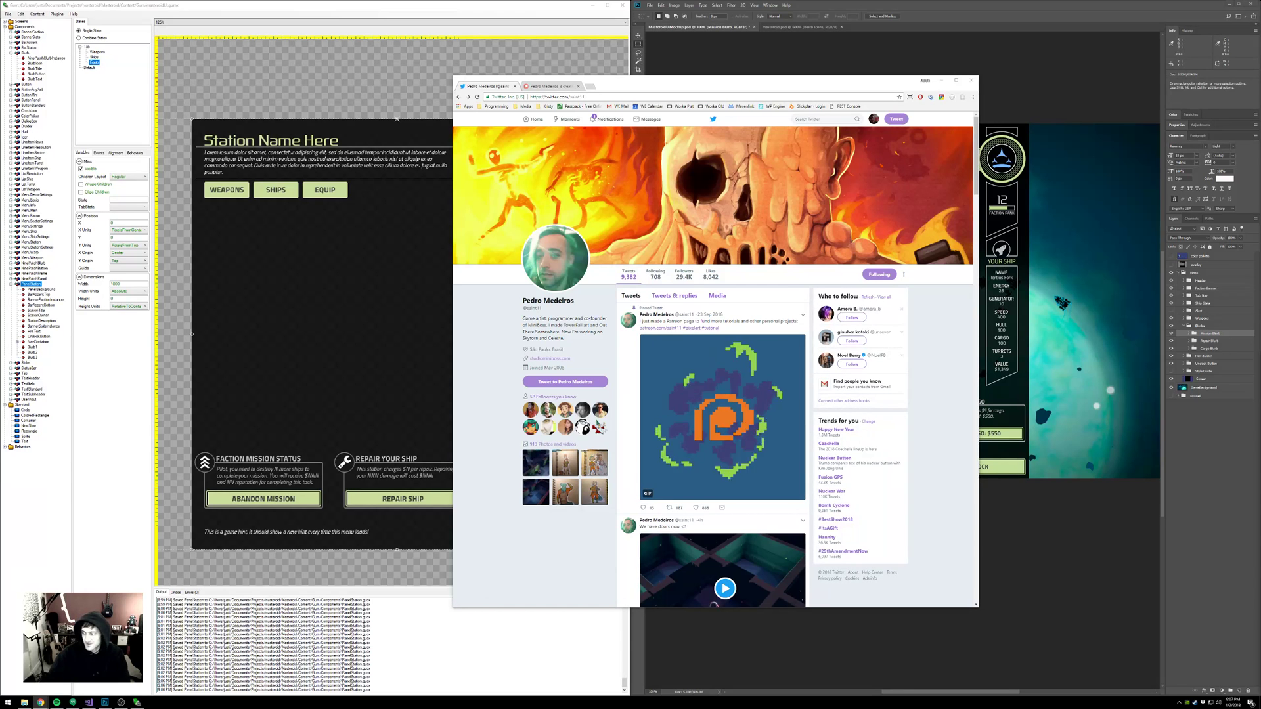
pyautogui.click(543, 88)
pyautogui.scroll(-10, 593, 216)
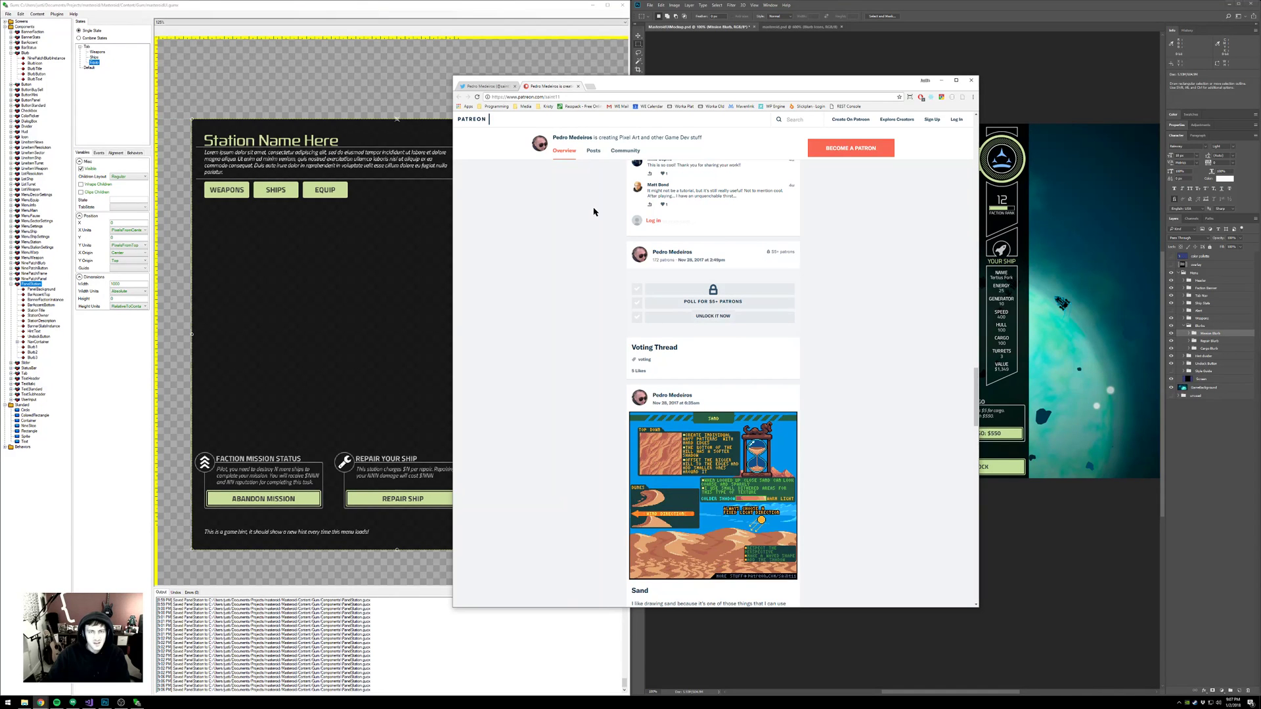
pyautogui.scroll(1, 602, 248)
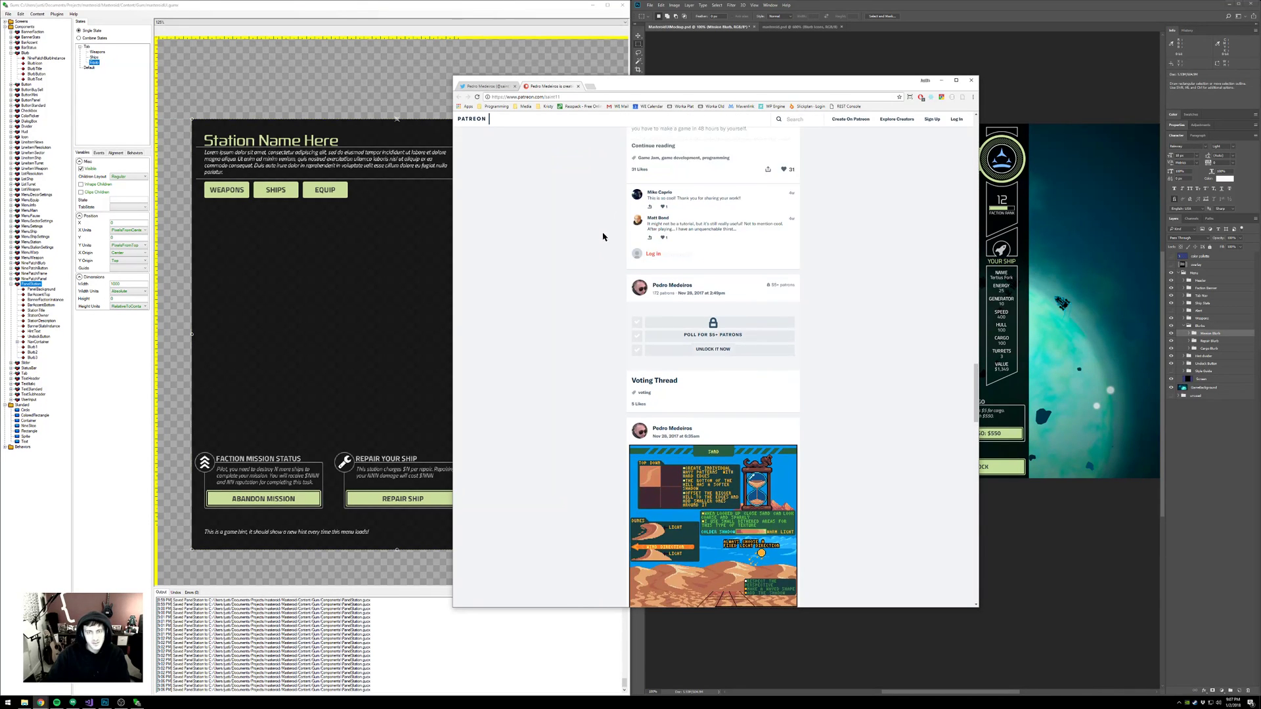
pyautogui.scroll(6, 603, 250)
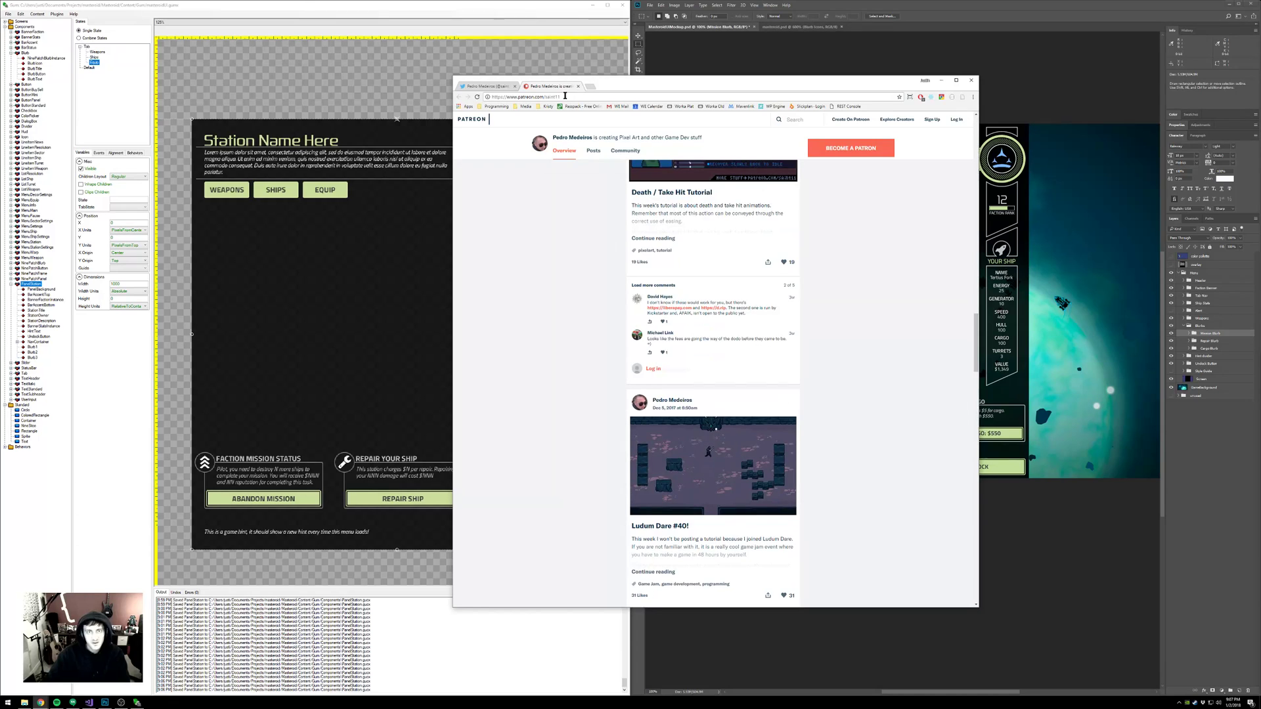
pyautogui.click(603, 97)
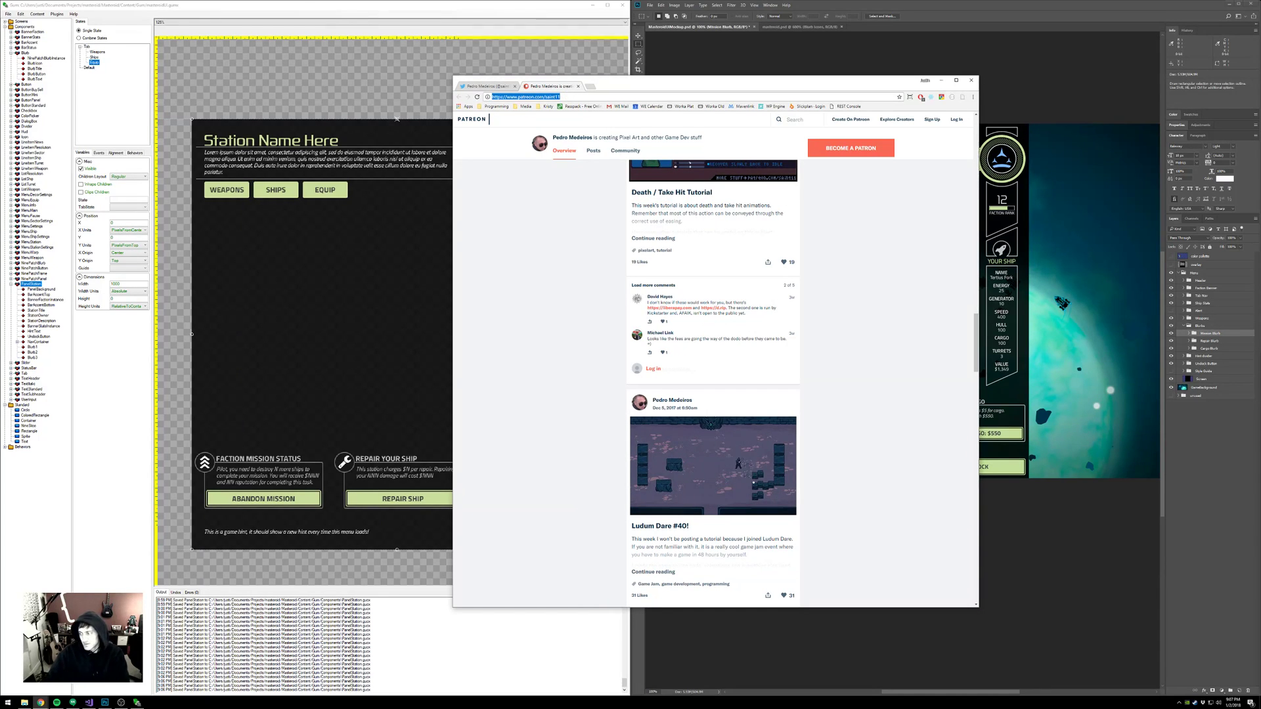
pyautogui.hotkey('alt', 'Tab')
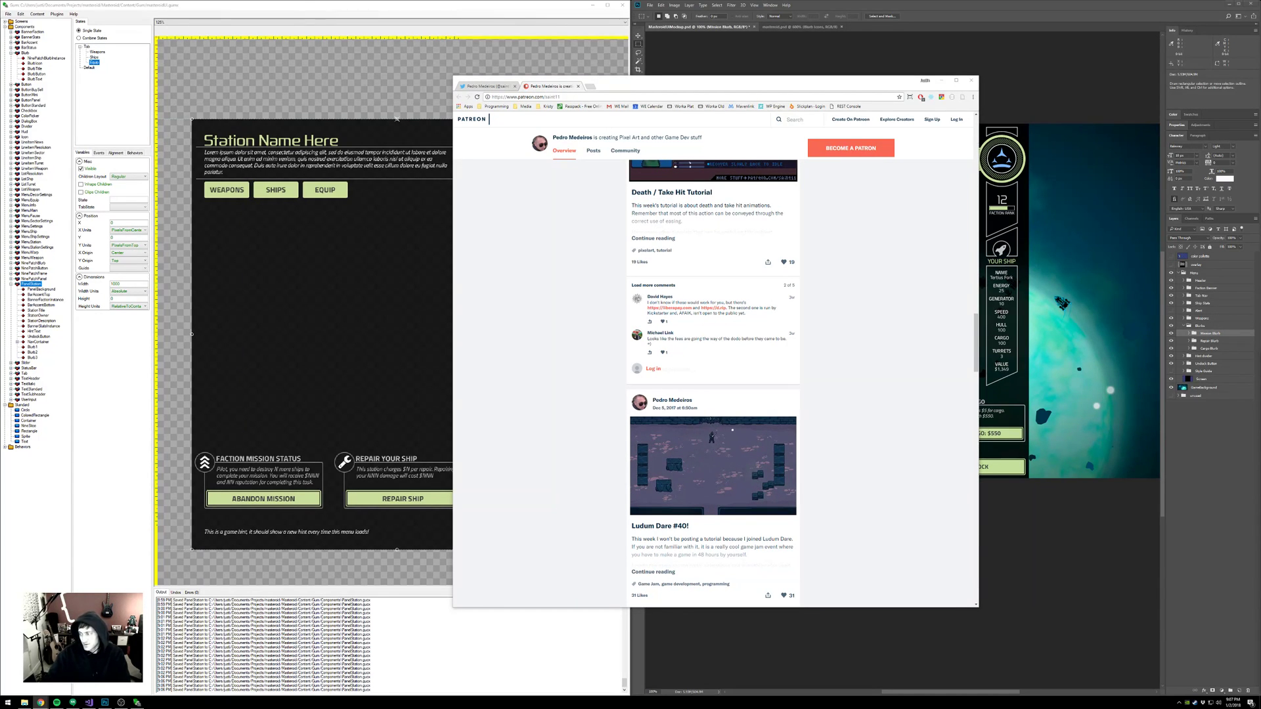
pyautogui.click(971, 80)
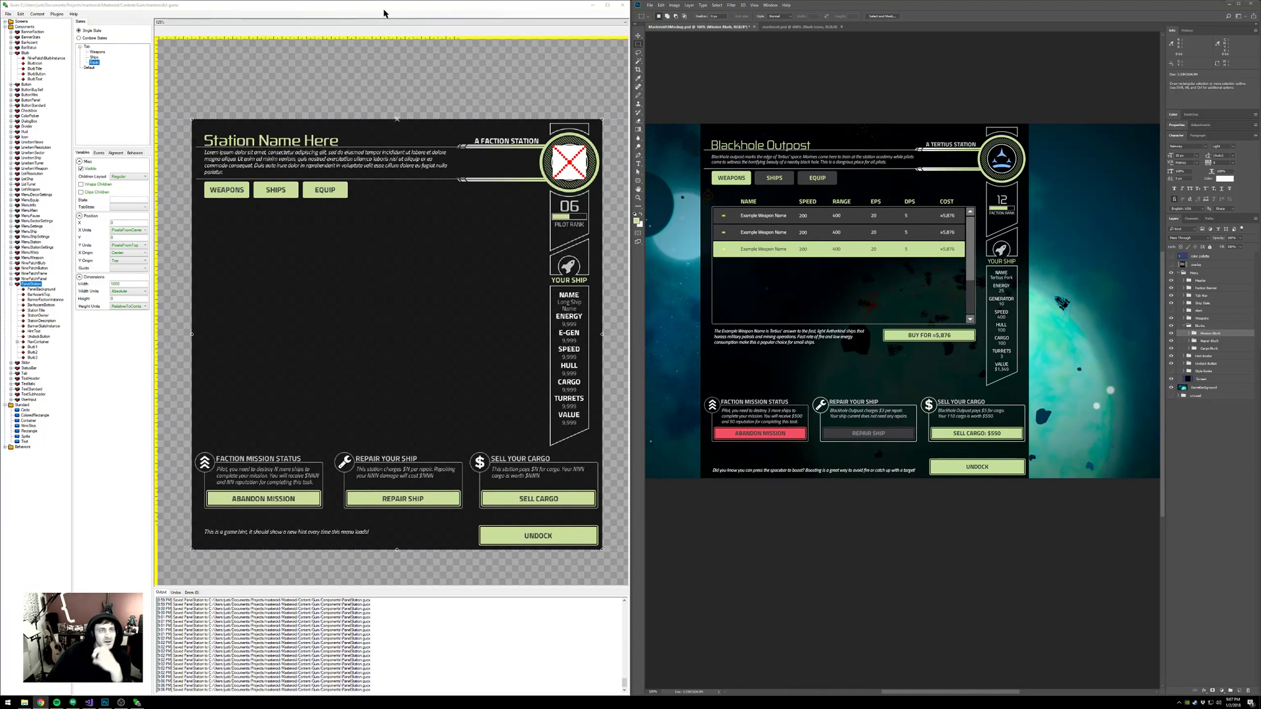
# - With PanelStation's Weapons state active, examine which ButtonCategory states are available for the WeaponsTab instance
pyautogui.click(97, 52)
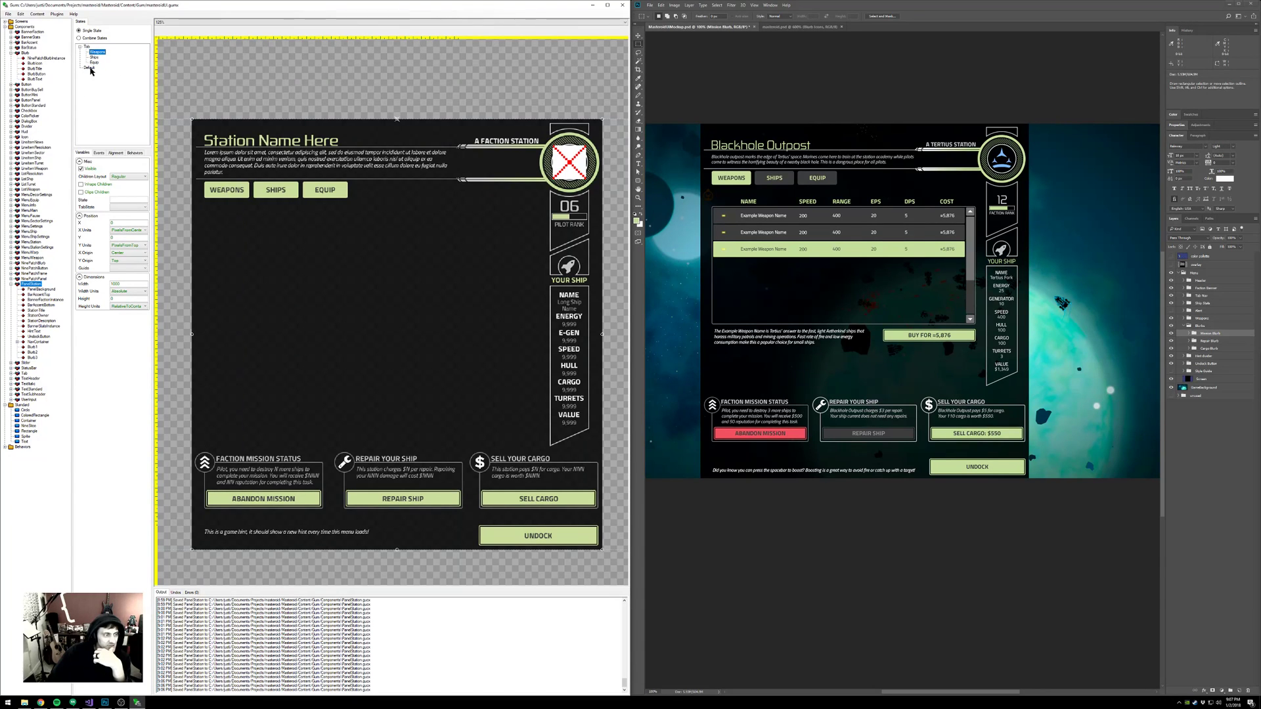
pyautogui.click(17, 342)
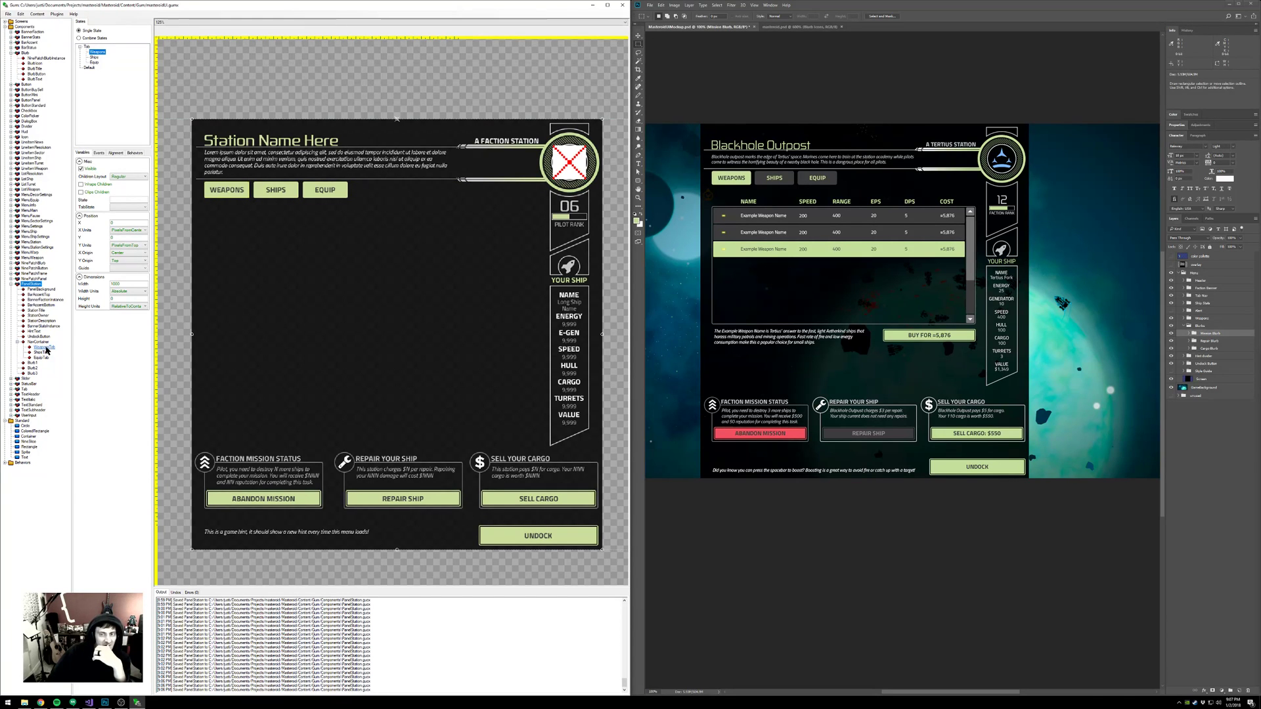
pyautogui.click(46, 348)
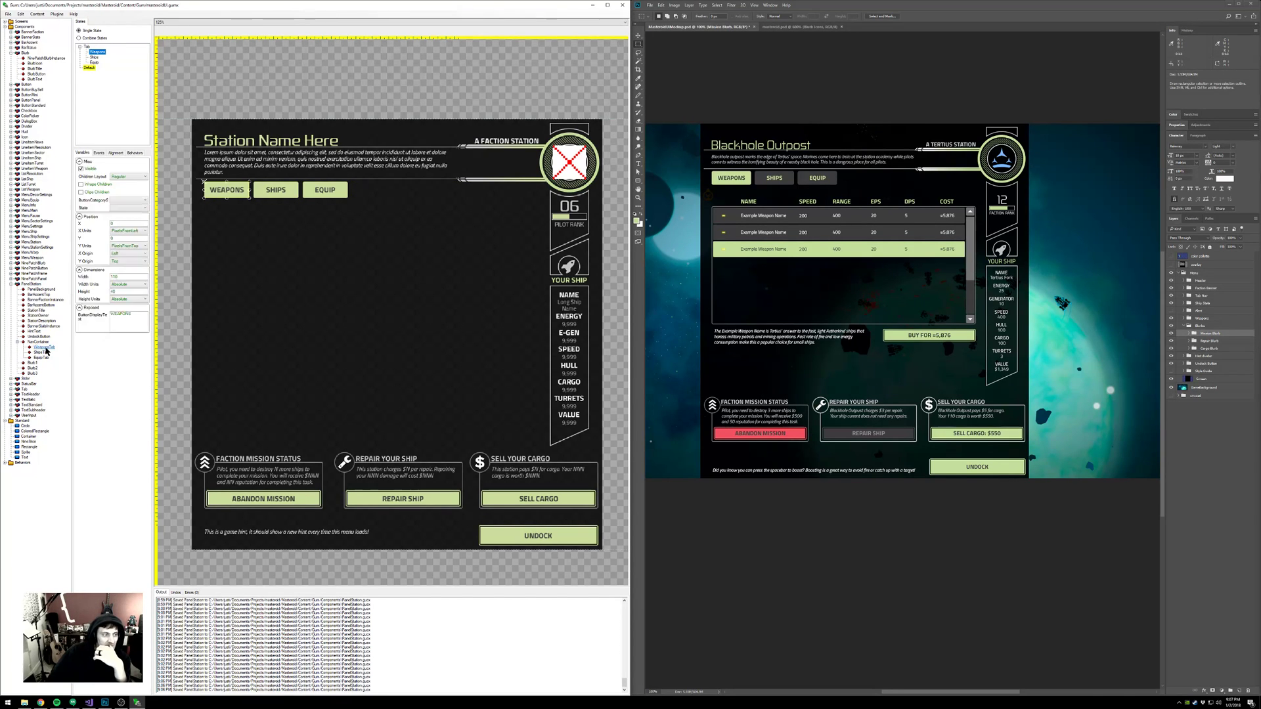
pyautogui.click(129, 201)
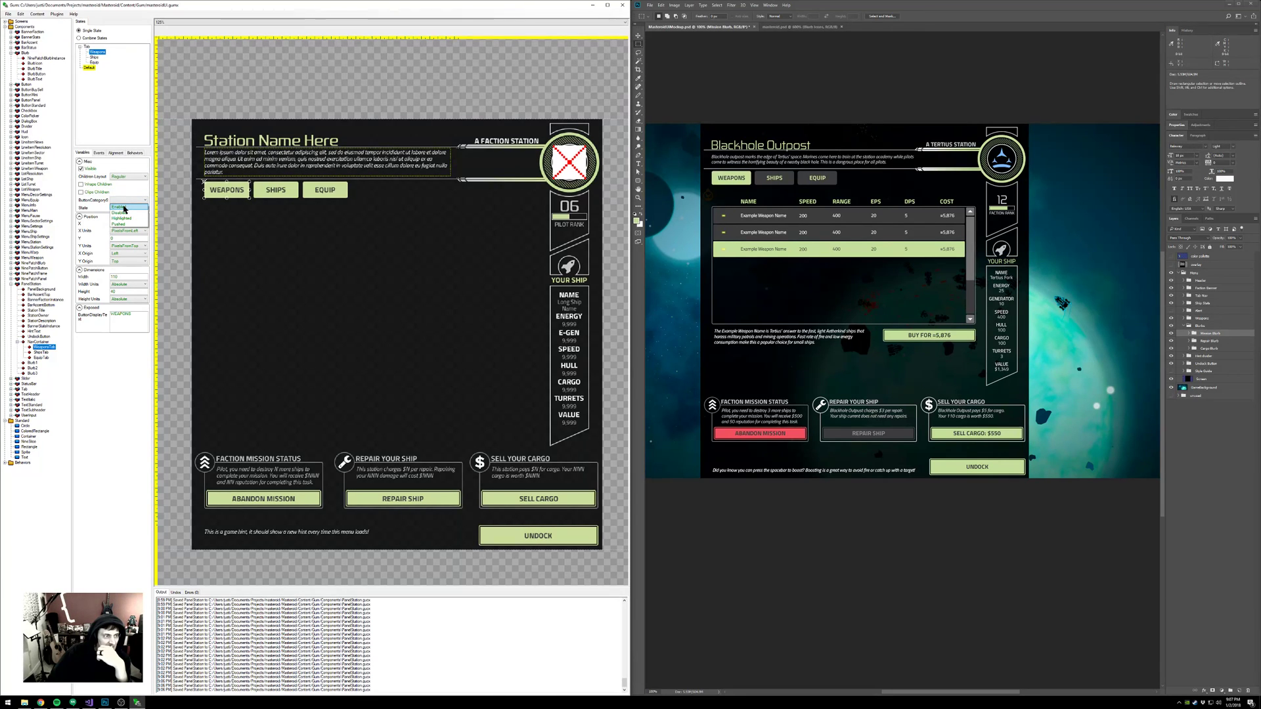
pyautogui.click(128, 189)
pyautogui.click(121, 209)
pyautogui.click(94, 208)
pyautogui.click(121, 201)
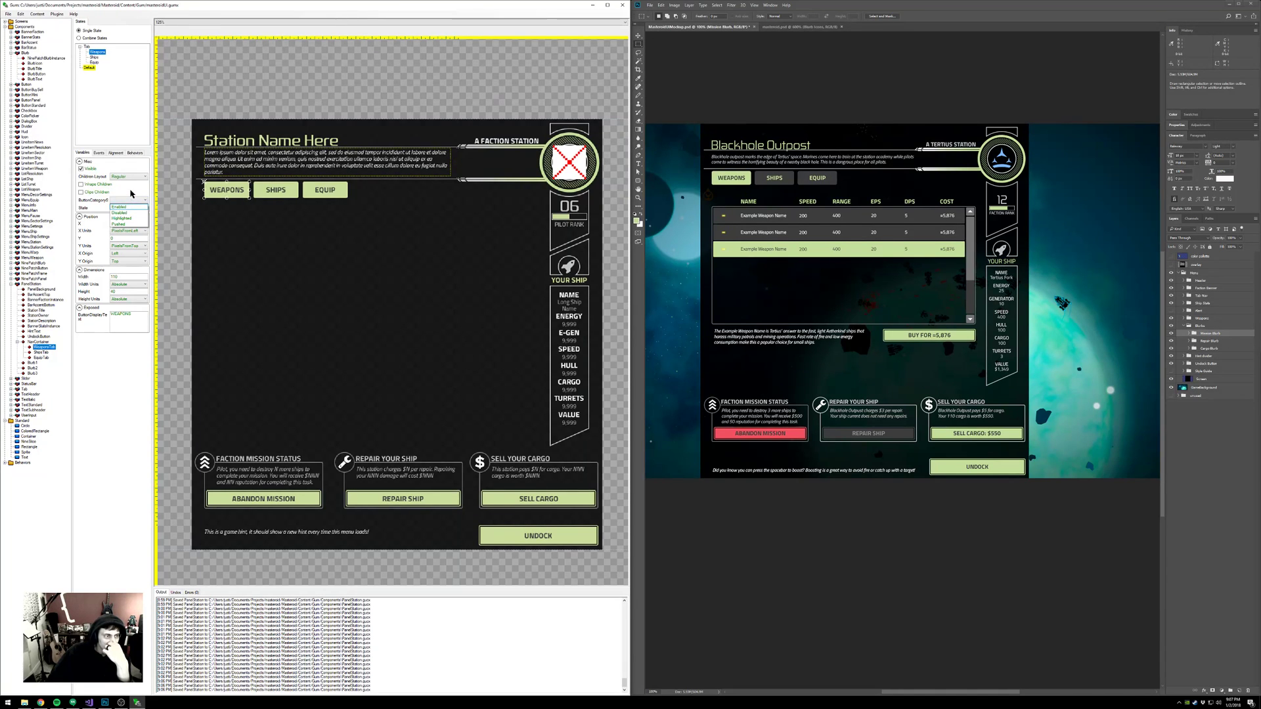
pyautogui.click(129, 192)
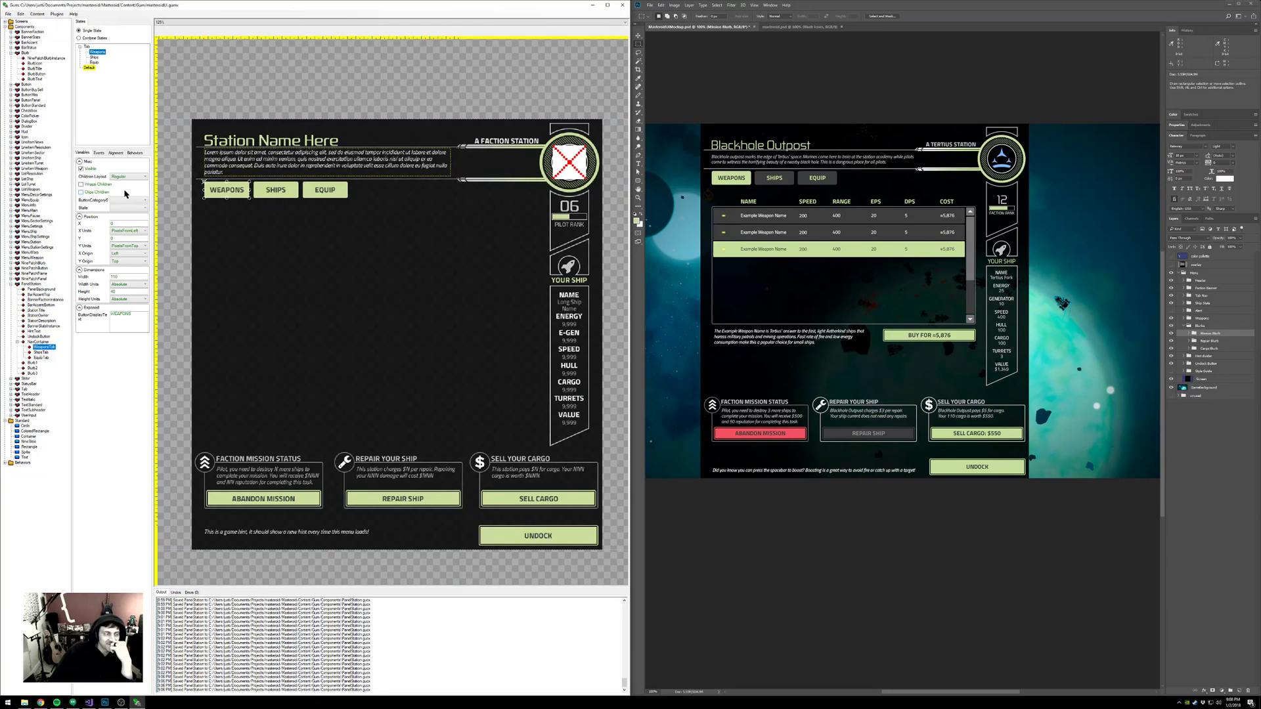
# - Open the ButtonPanel component and preview each of its ButtonCategory states: Enabled, Disabled, Highlighted and Pushed
pyautogui.click(10, 100)
pyautogui.click(31, 100)
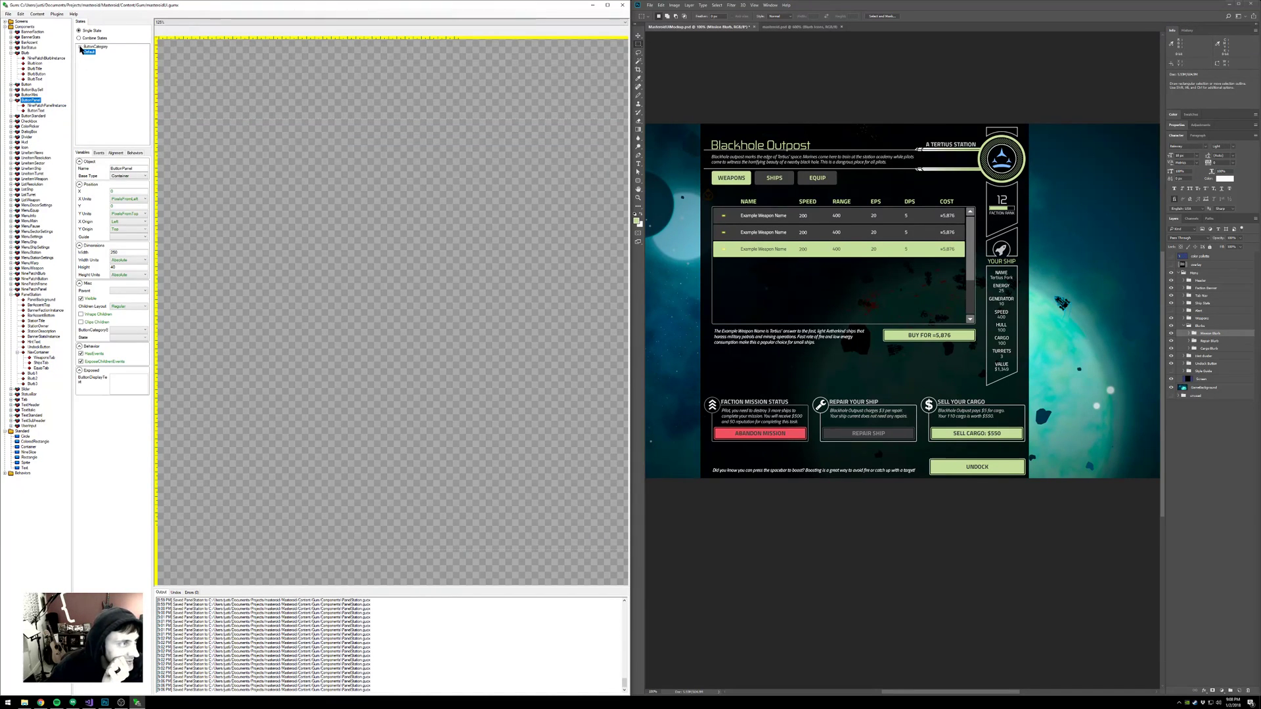
pyautogui.doubleClick(95, 46)
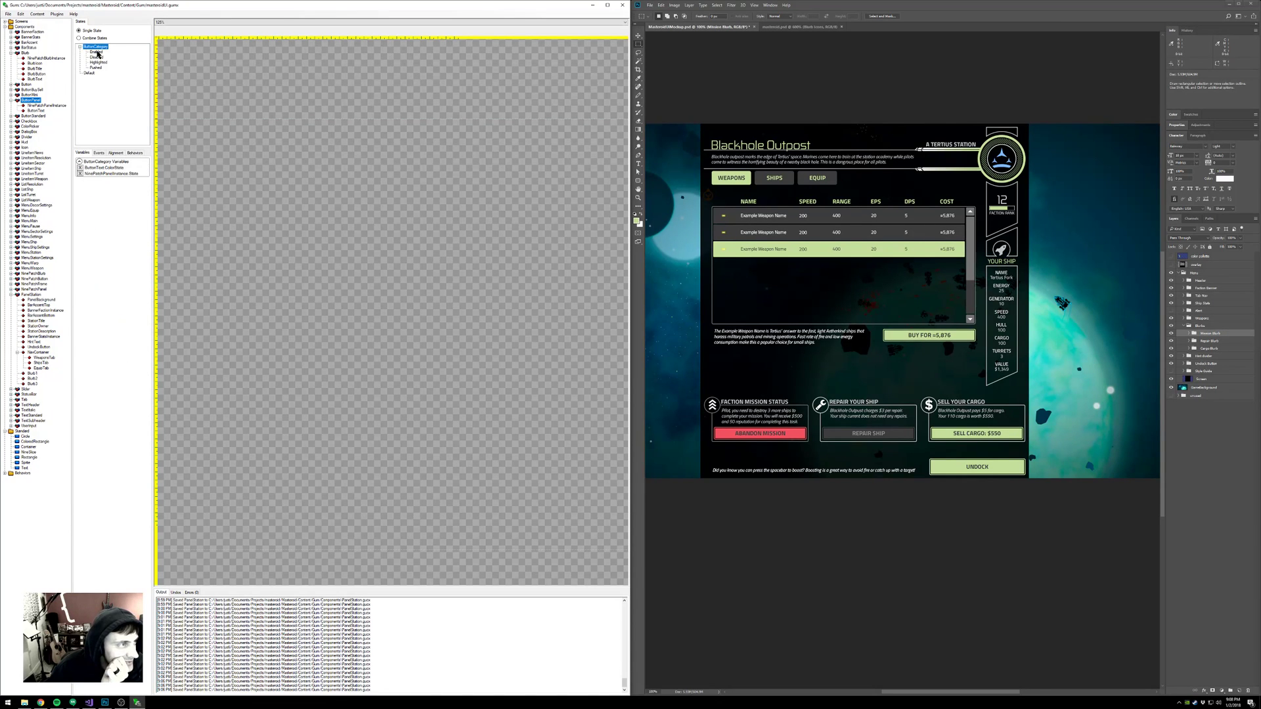
pyautogui.scroll(2, 357, 214)
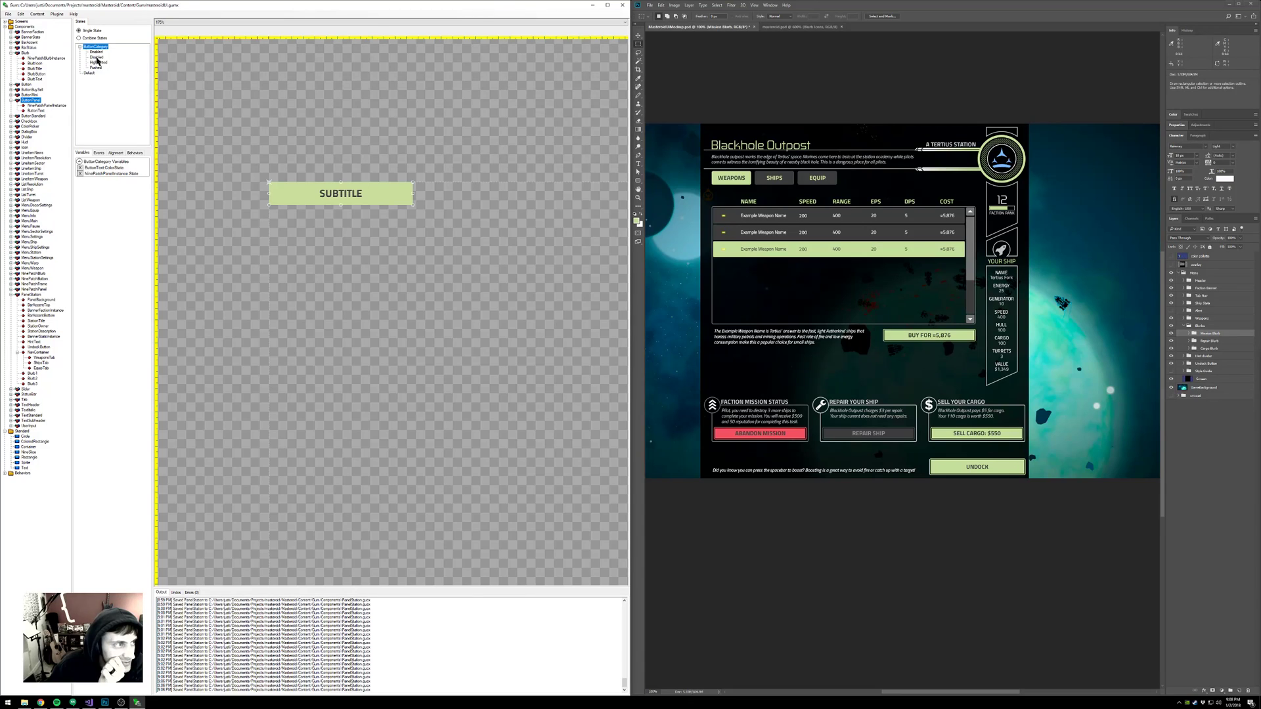
pyautogui.press('Down')
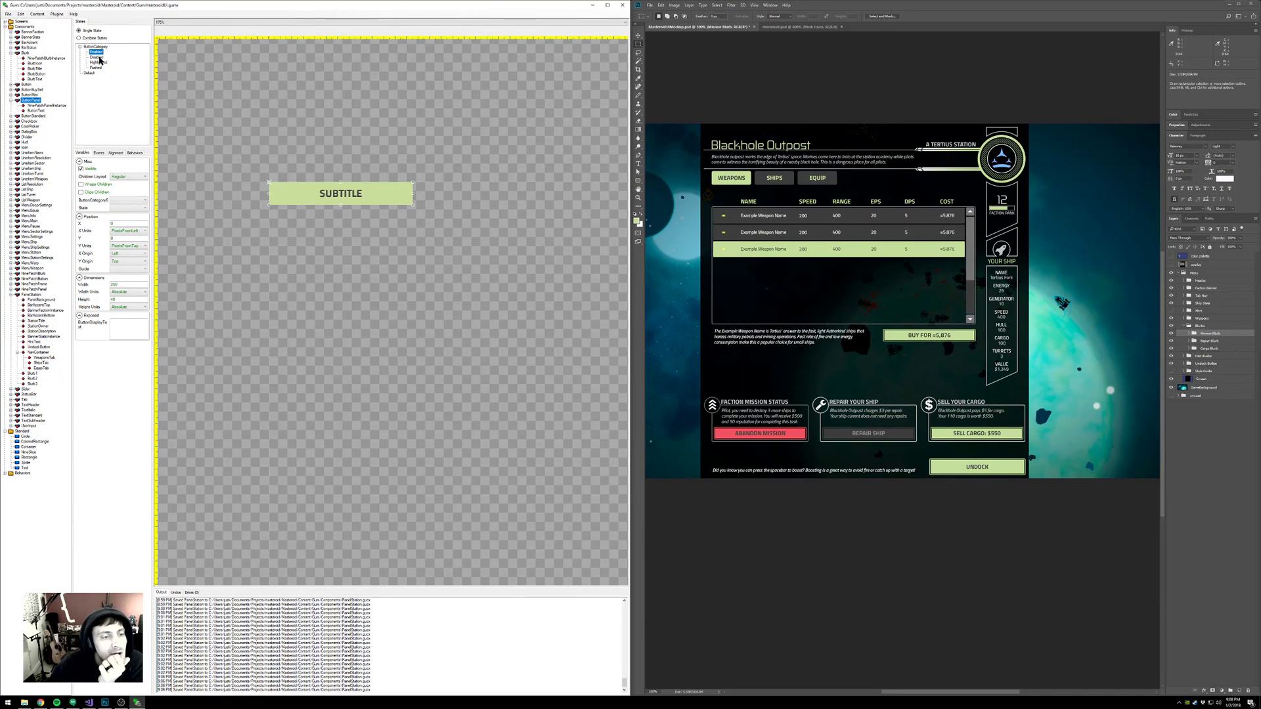
pyautogui.click(97, 57)
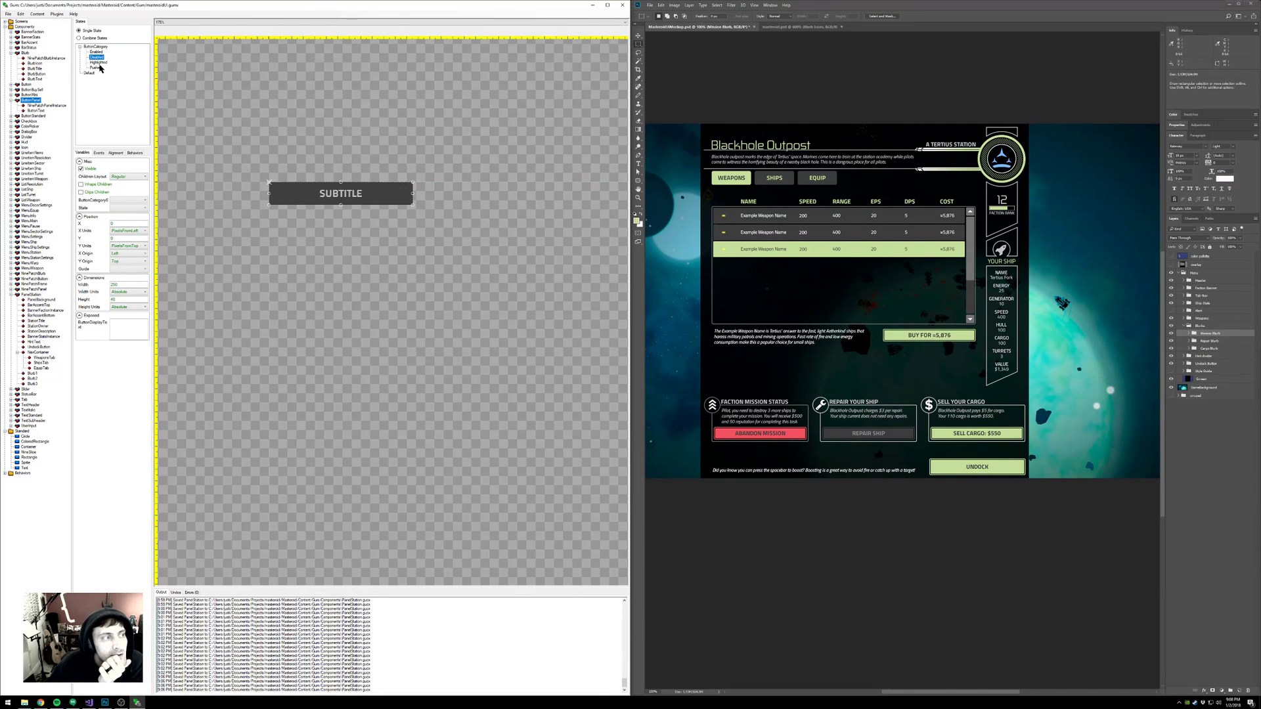
pyautogui.click(98, 62)
pyautogui.click(95, 67)
pyautogui.click(97, 52)
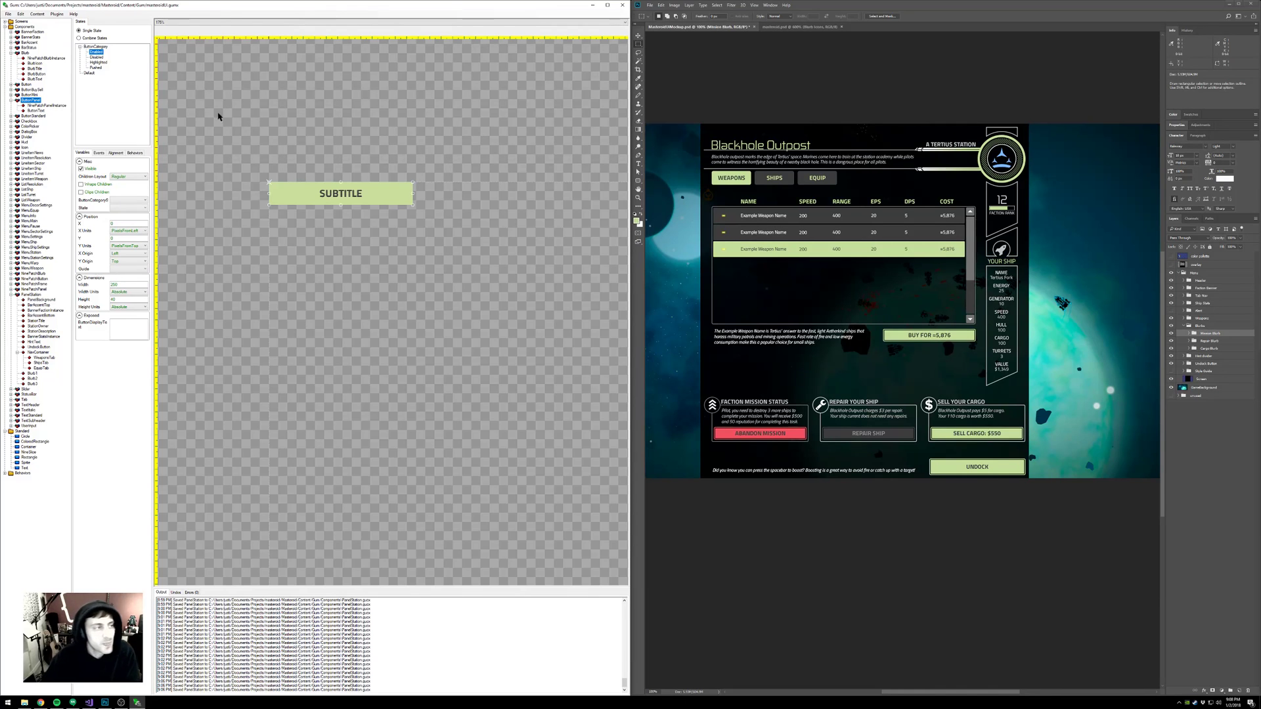
# - Add a state category named DisplayCategory to the ButtonPanel component
pyautogui.click(90, 73)
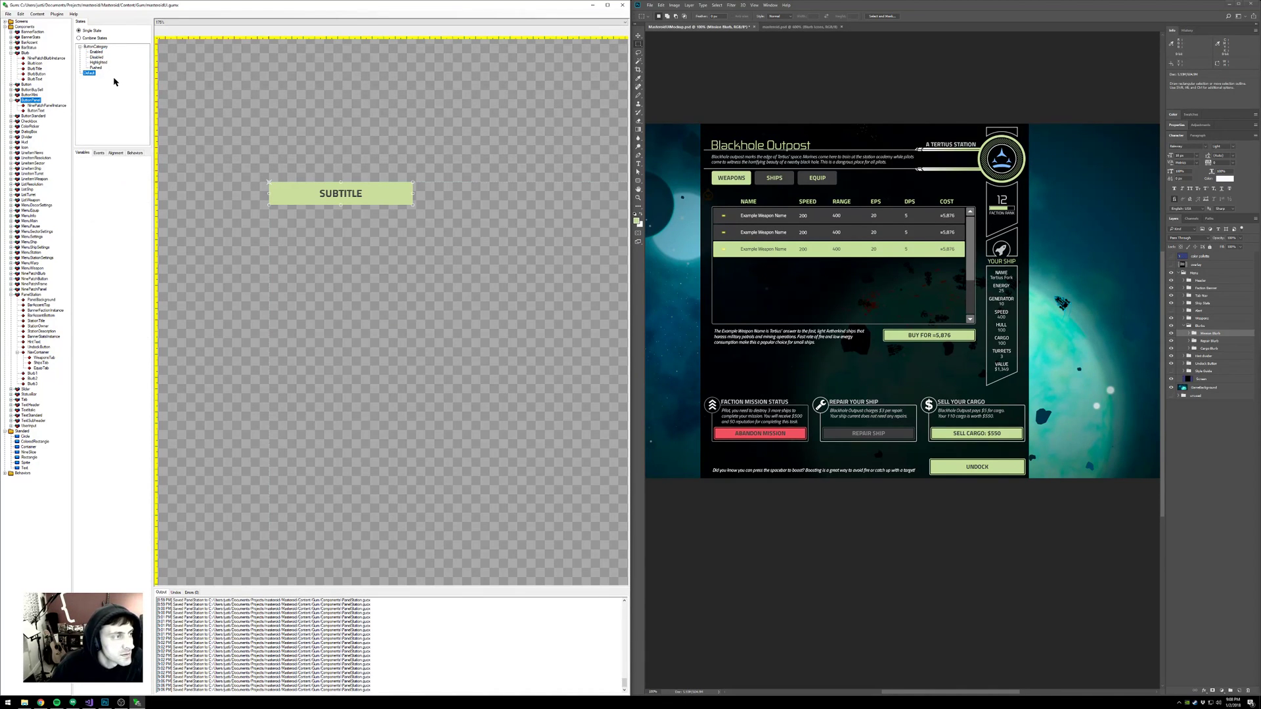
pyautogui.rightClick(114, 78)
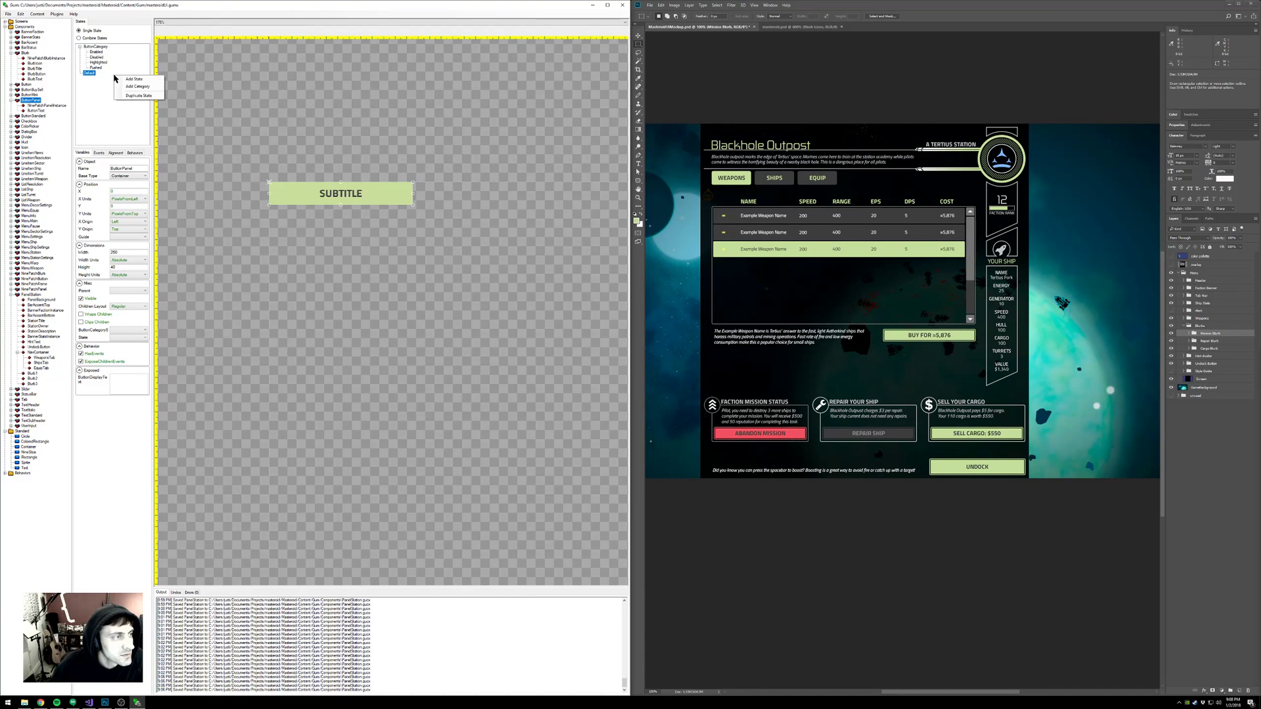
pyautogui.click(138, 87)
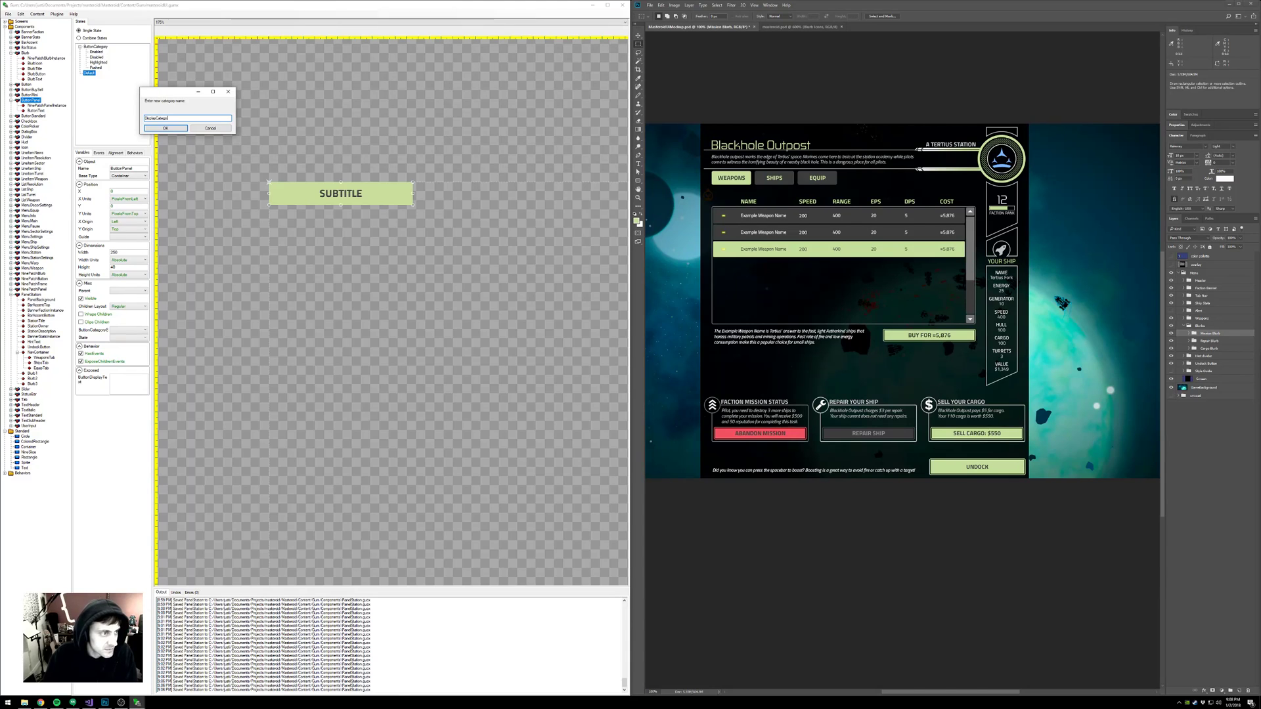
pyautogui.write('DisplayCategory')
pyautogui.press('Return')
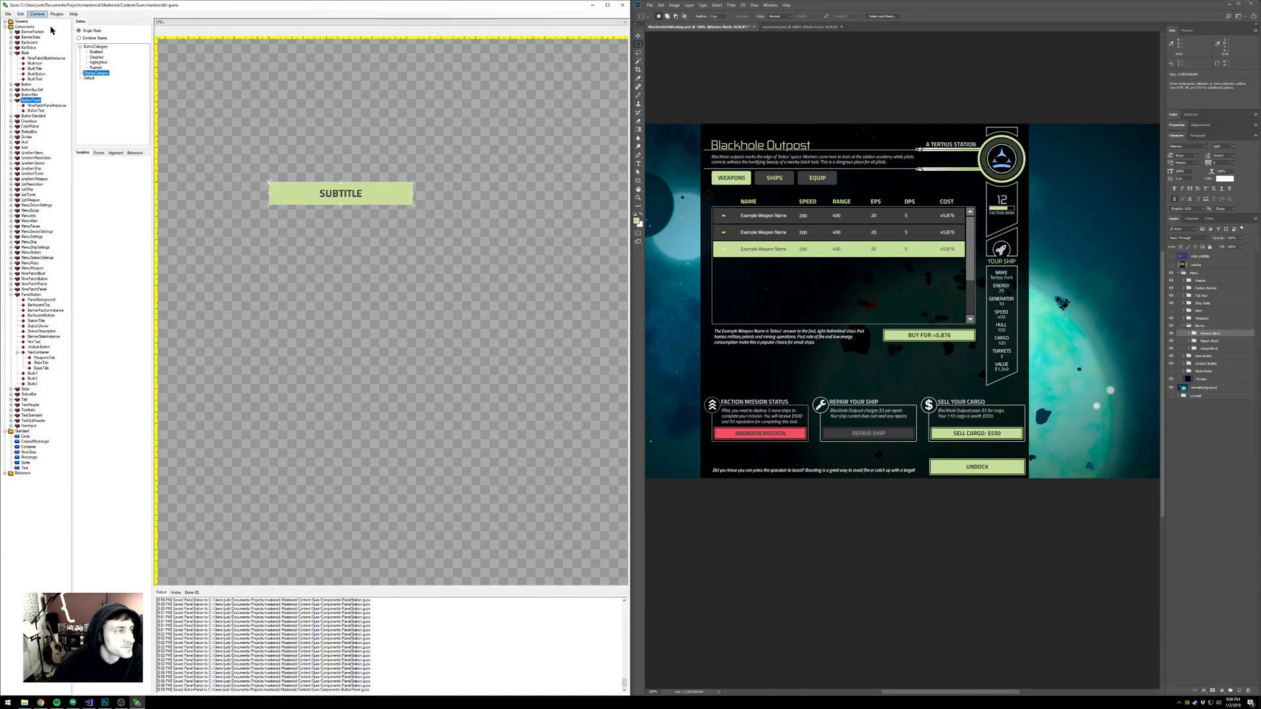
# - Add a state named Normal to ButtonPanel's DisplayCategory
pyautogui.rightClick(103, 75)
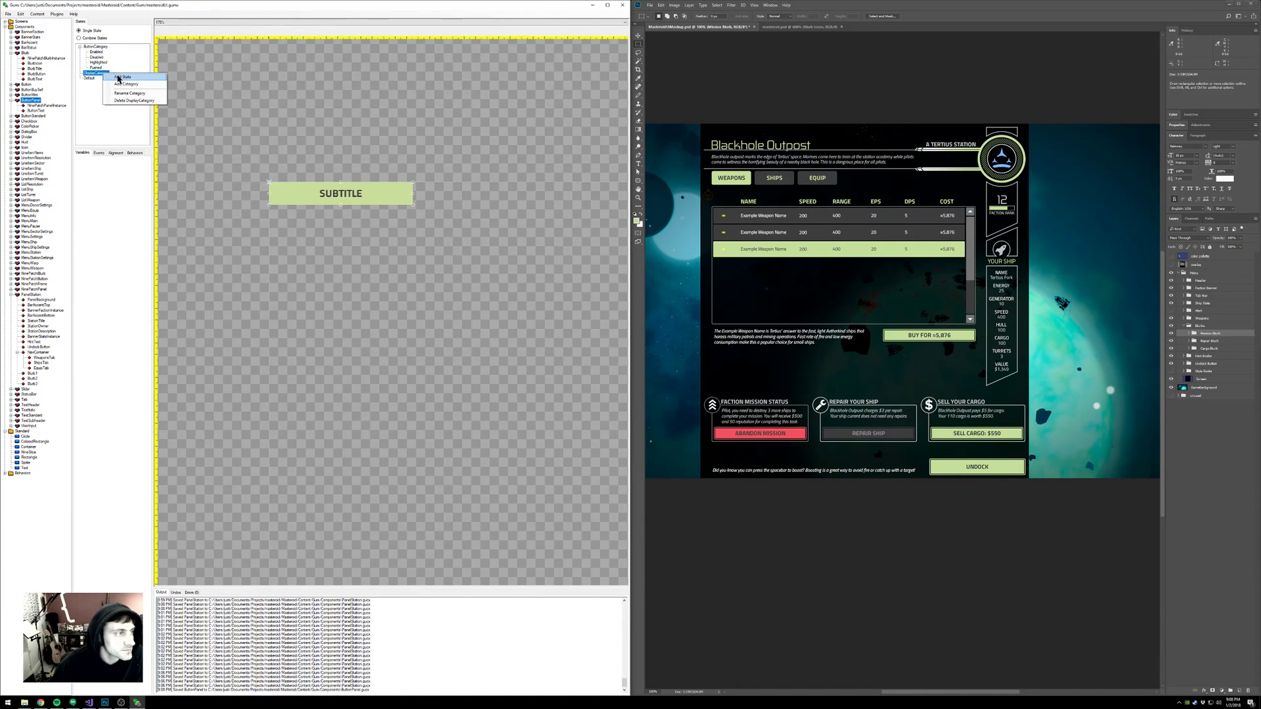
pyautogui.click(122, 77)
pyautogui.write('Sel')
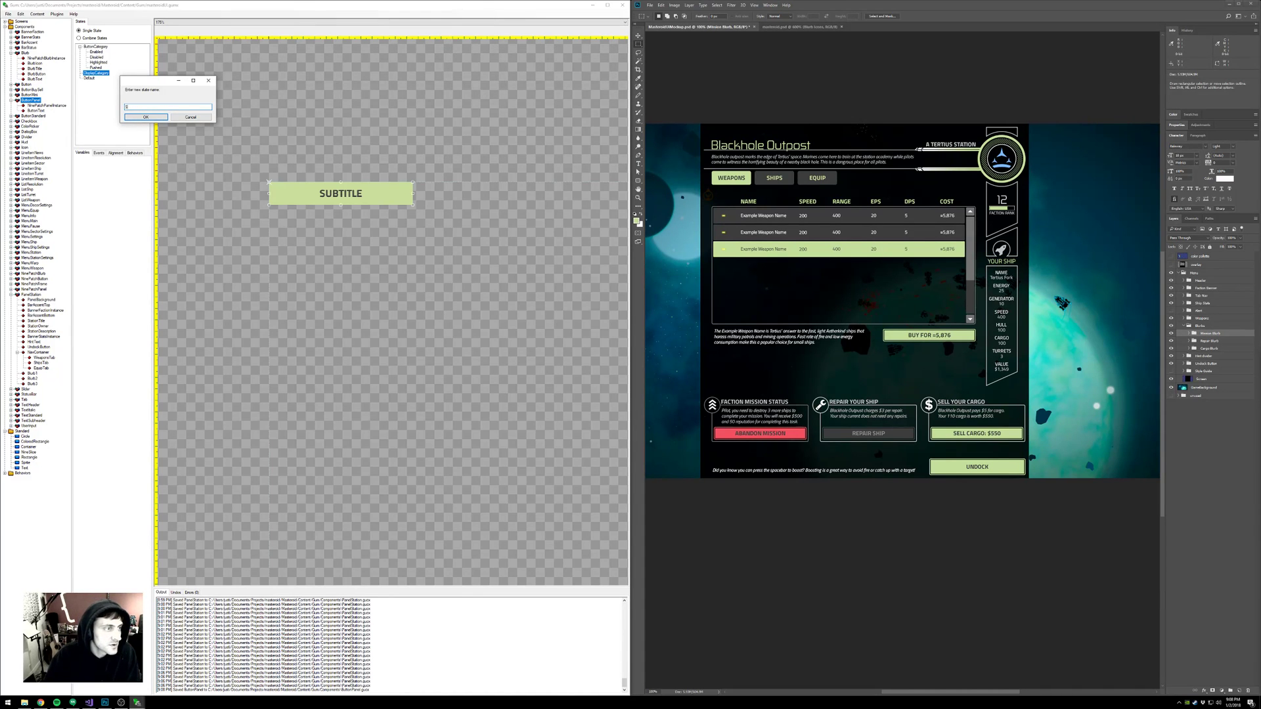
pyautogui.press('BackSpace')
pyautogui.write('NBo')
pyautogui.write('mal')
pyautogui.press('Return')
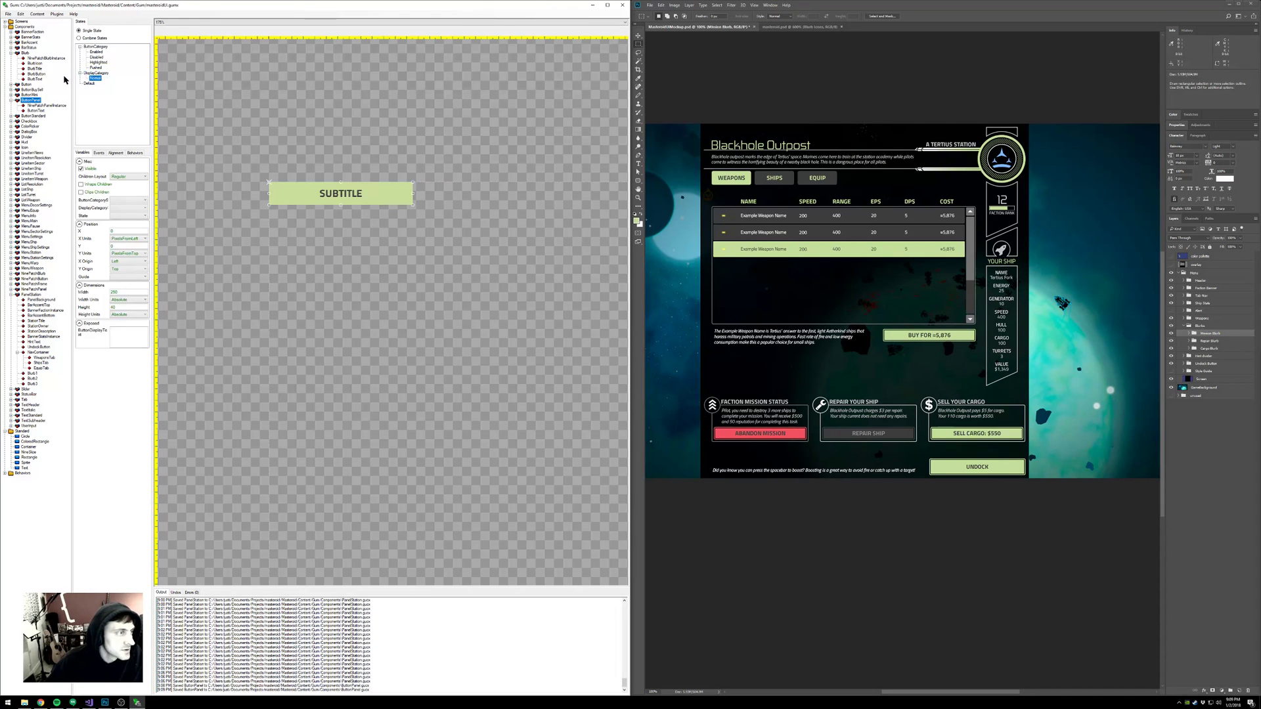
# - Add a second state named Deselected to ButtonPanel's DisplayCategory
pyautogui.click(107, 73)
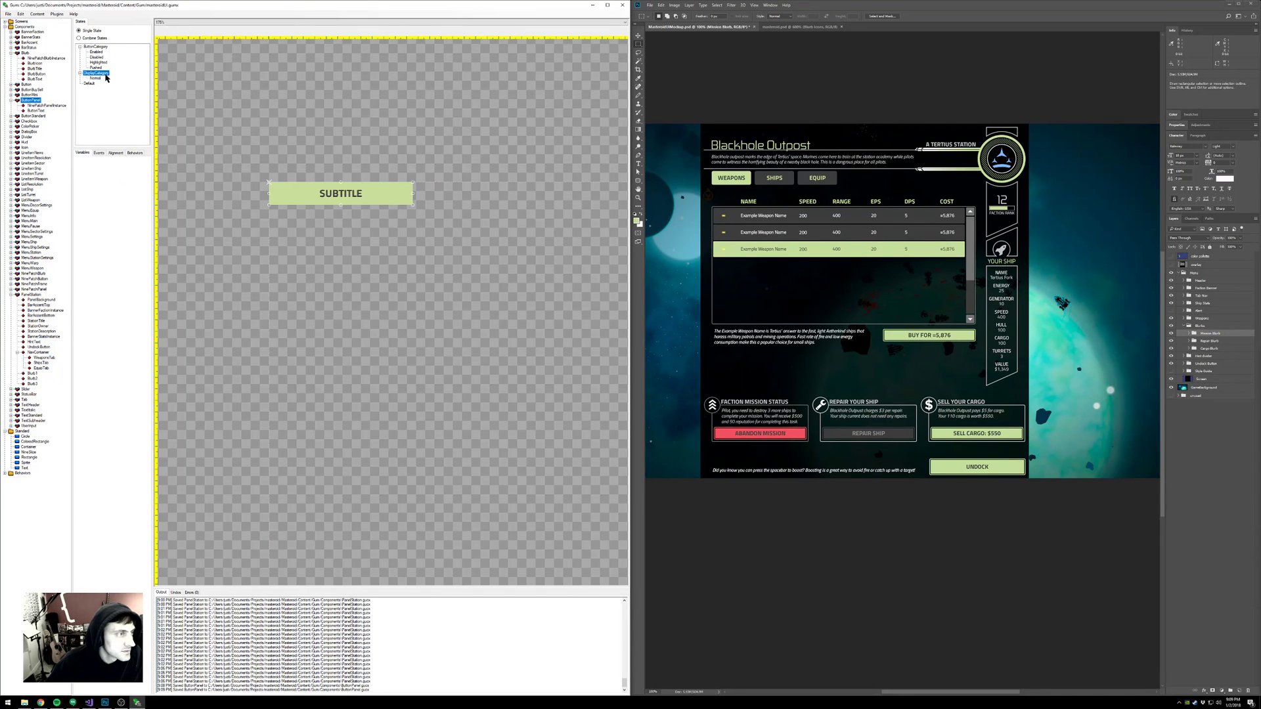
pyautogui.rightClick(102, 76)
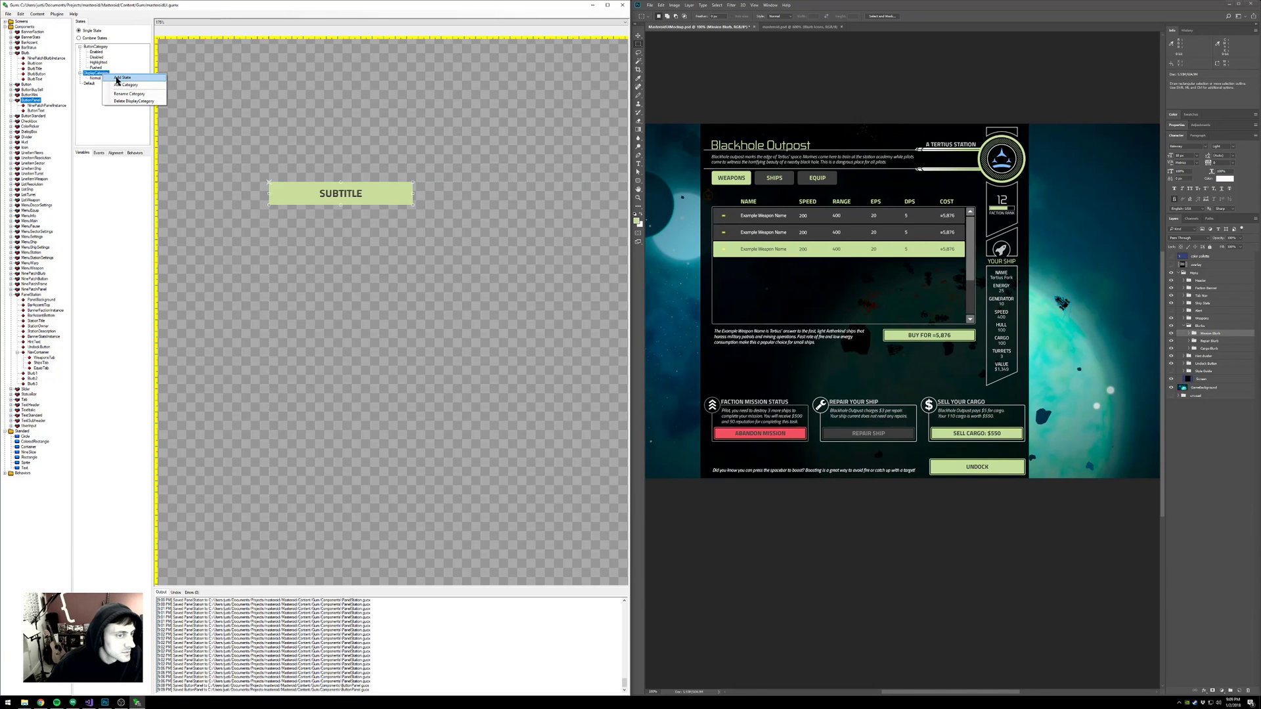
pyautogui.click(118, 78)
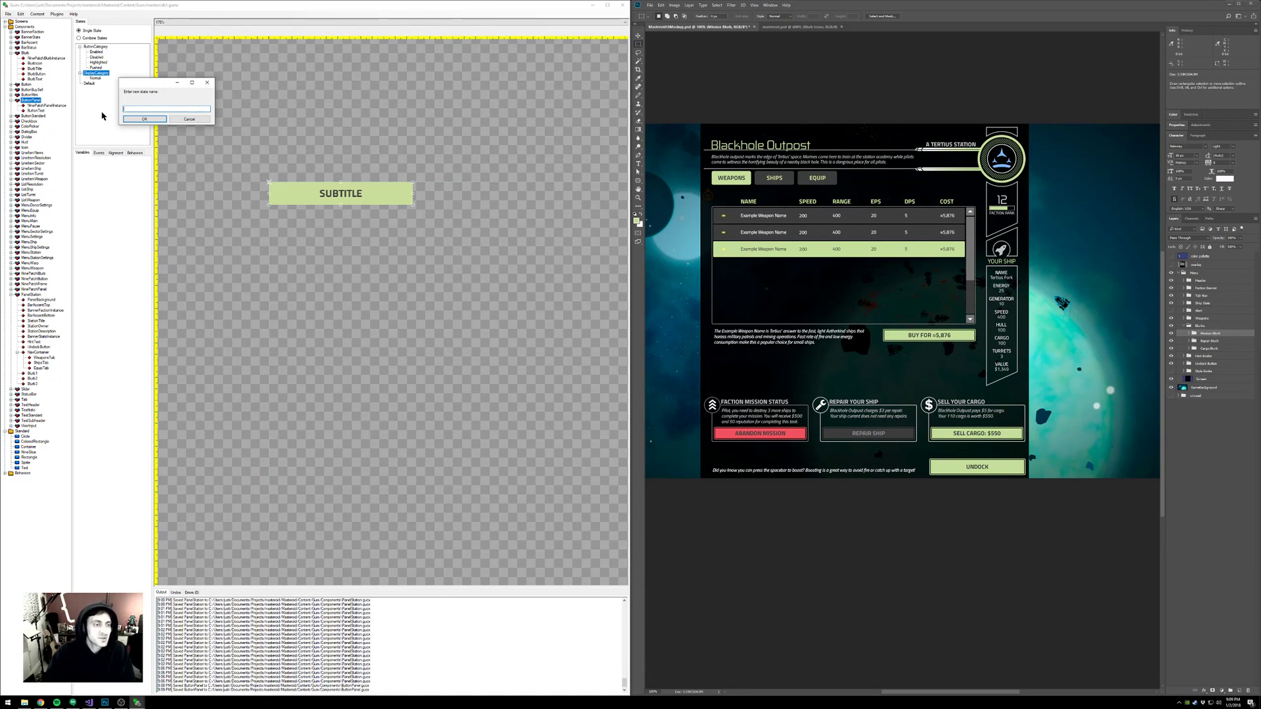
pyautogui.write('Des')
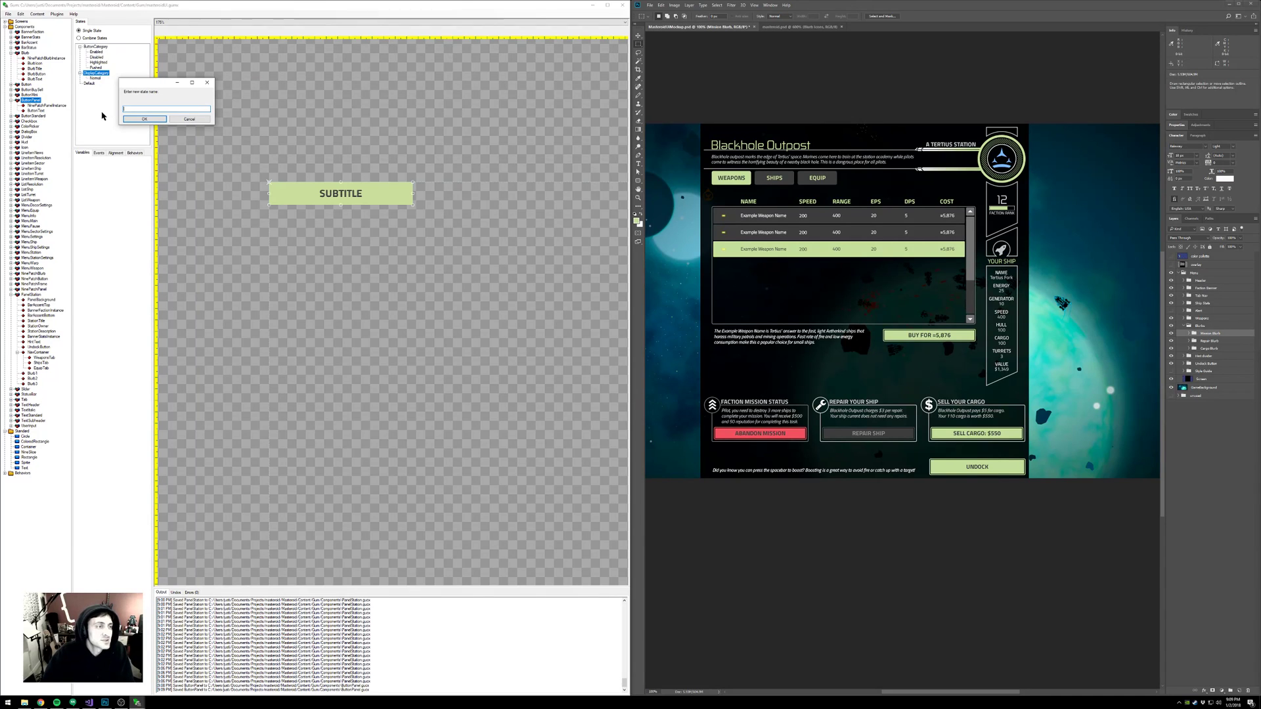
pyautogui.write('electe')
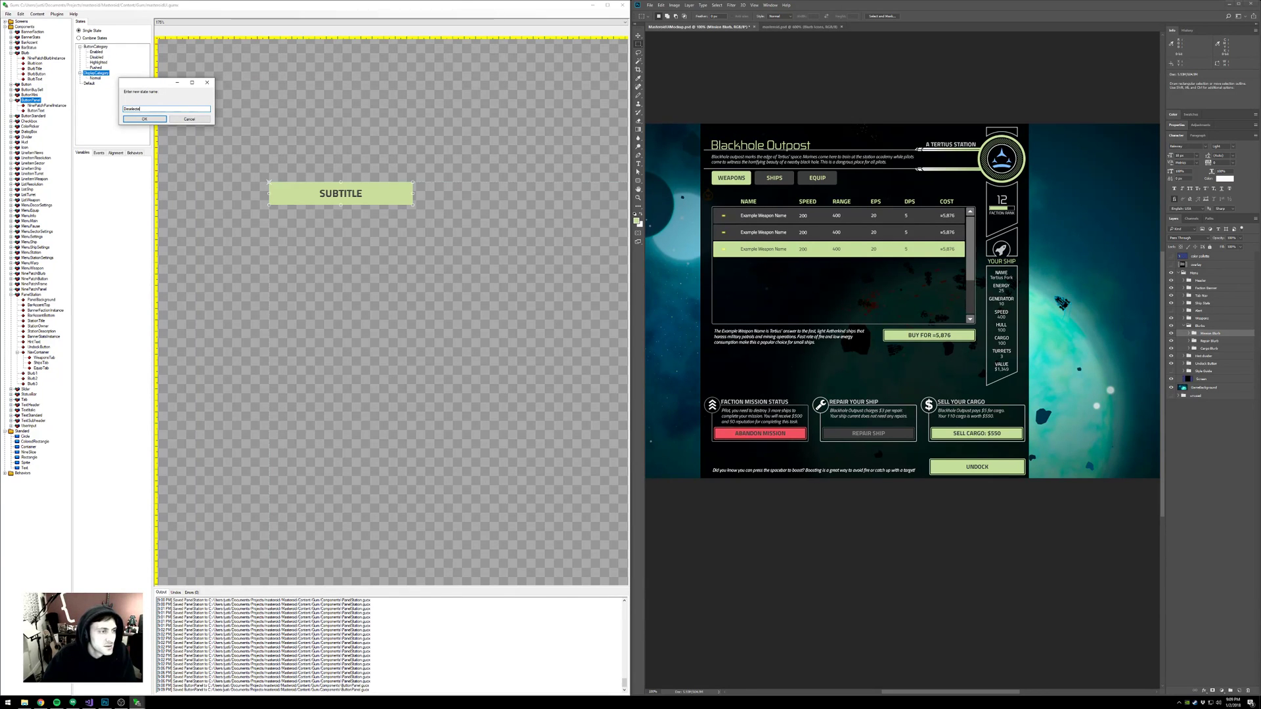
pyautogui.write('d')
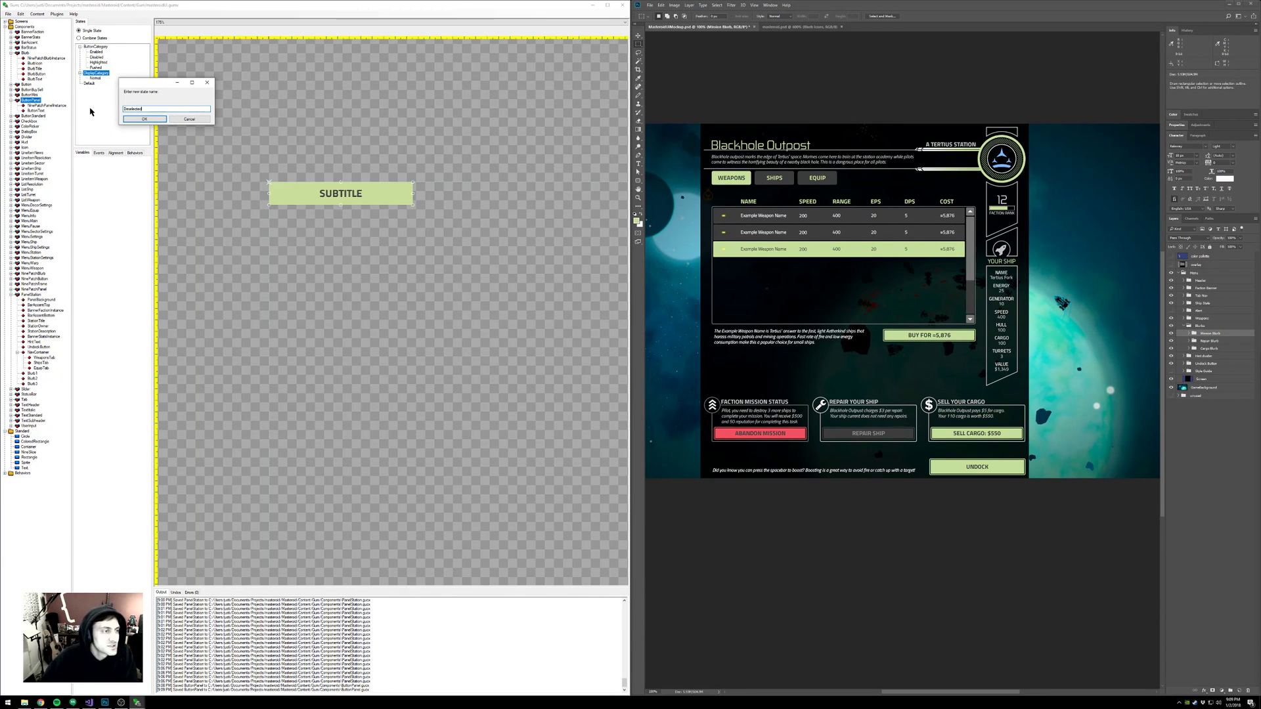
pyautogui.click(141, 120)
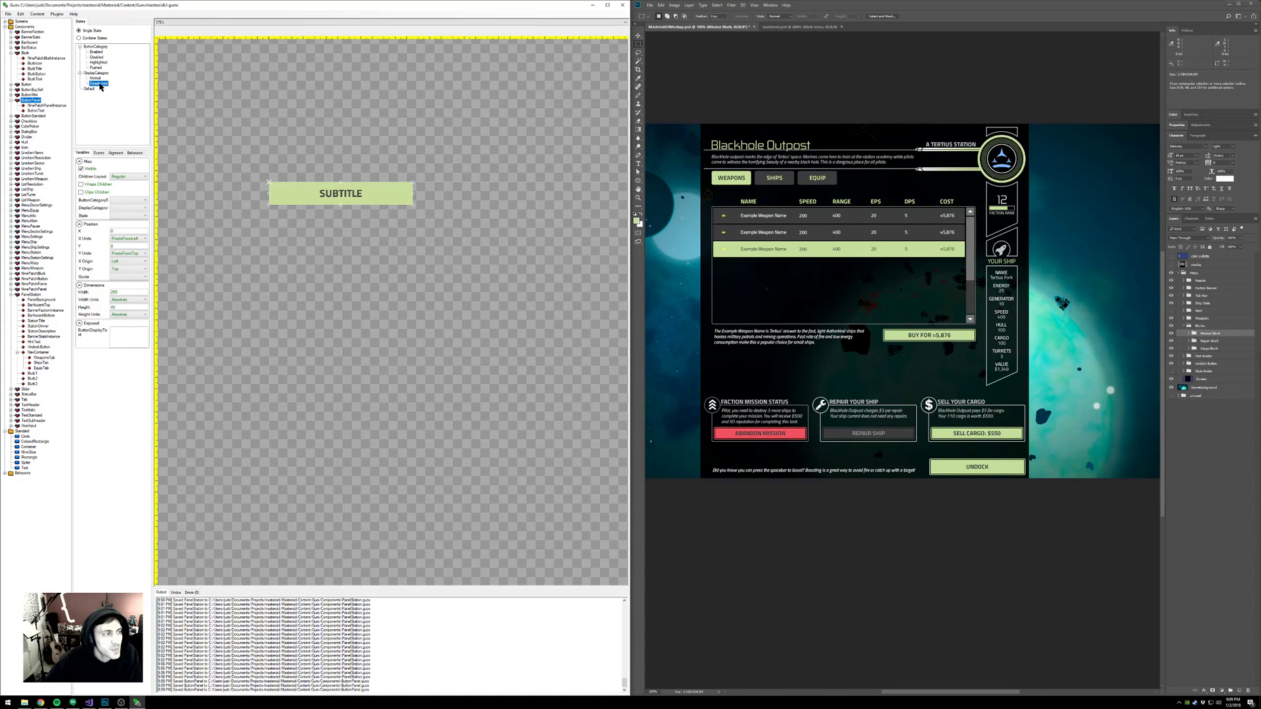
# - Make the nine-patch panel instance invisible in ButtonPanel's Deselected state and compare it with the Normal state
pyautogui.click(47, 105)
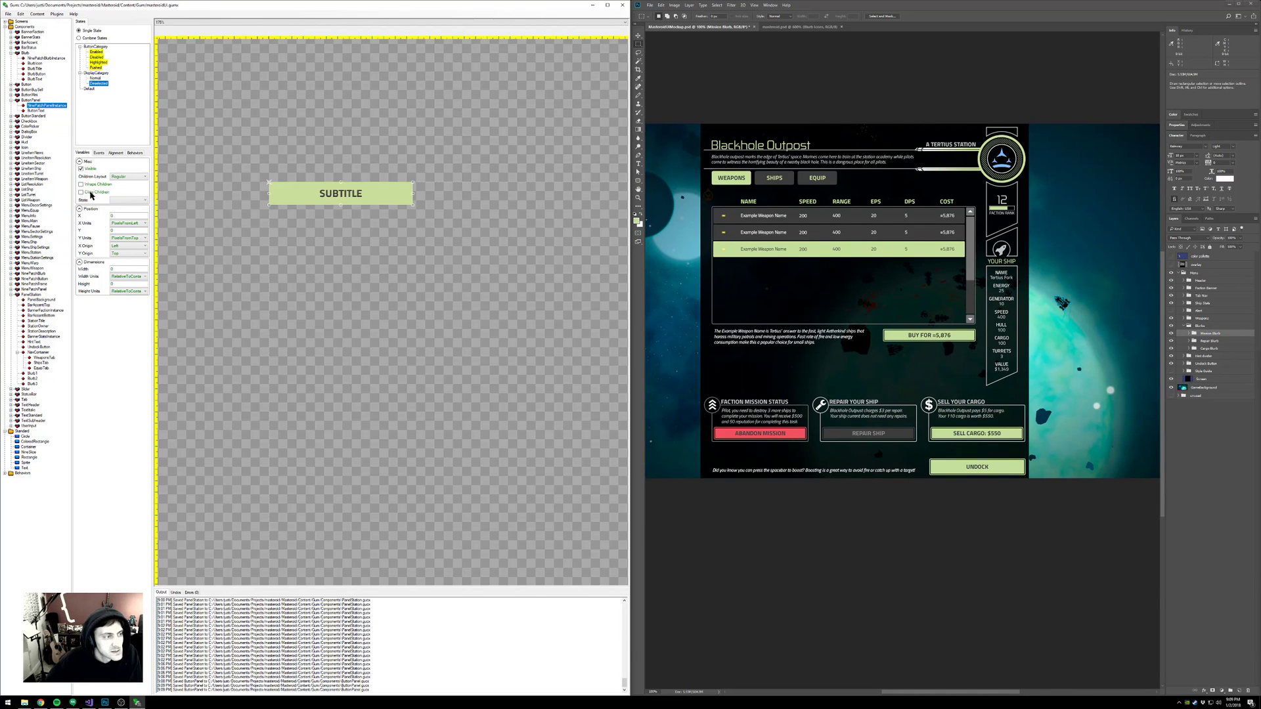
pyautogui.click(80, 170)
pyautogui.click(90, 170)
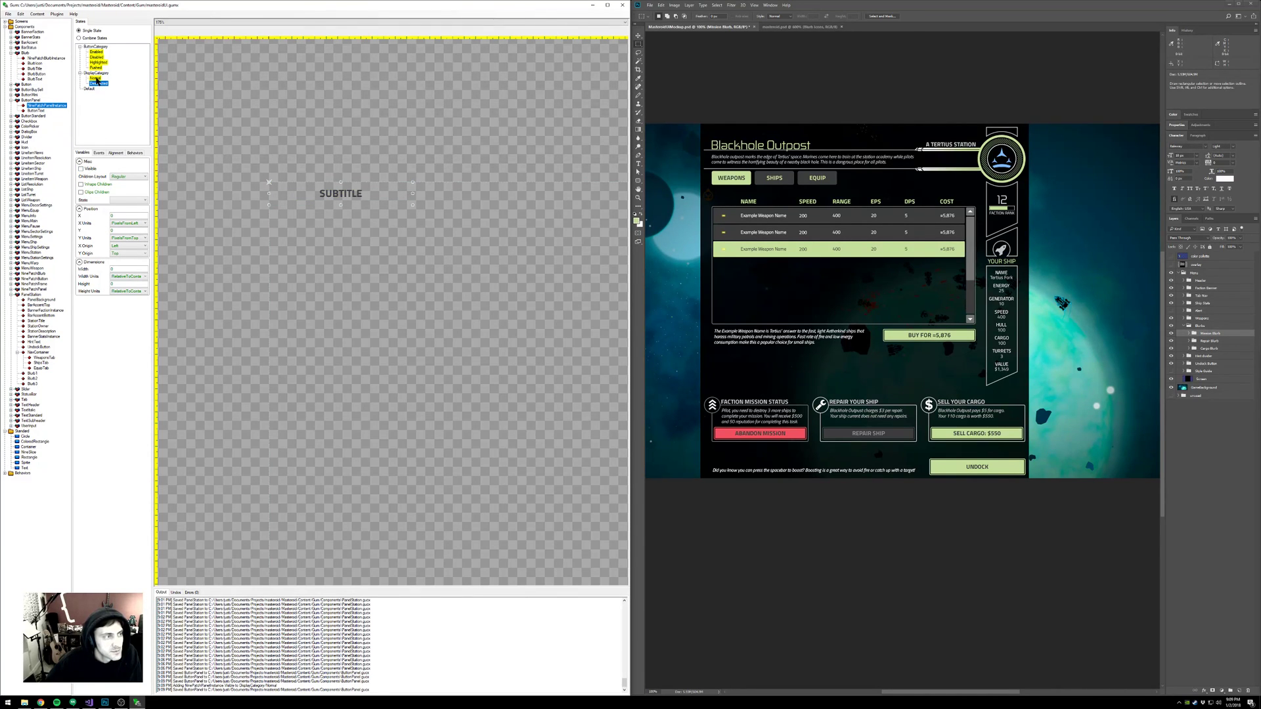
pyautogui.click(96, 78)
pyautogui.click(98, 84)
pyautogui.click(61, 106)
# - Set the ButtonText instance's color state to Emphasis in ButtonPanel's Deselected state
pyautogui.click(40, 111)
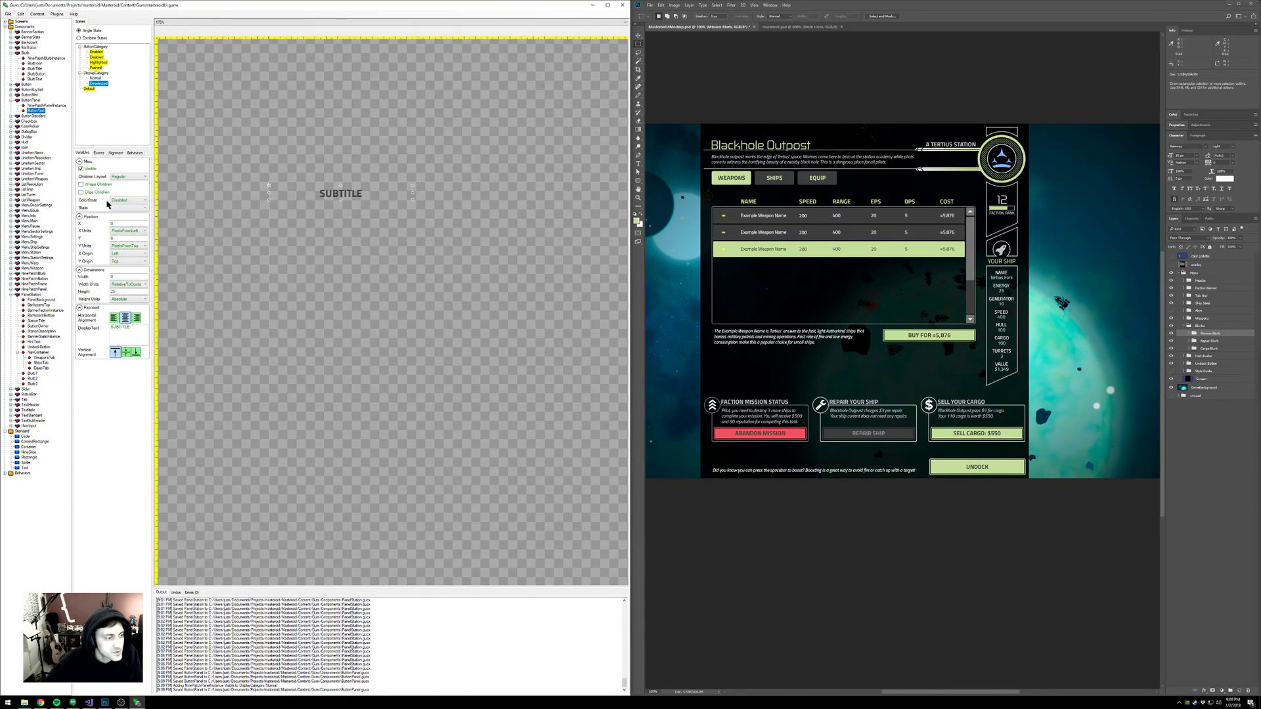
pyautogui.click(129, 200)
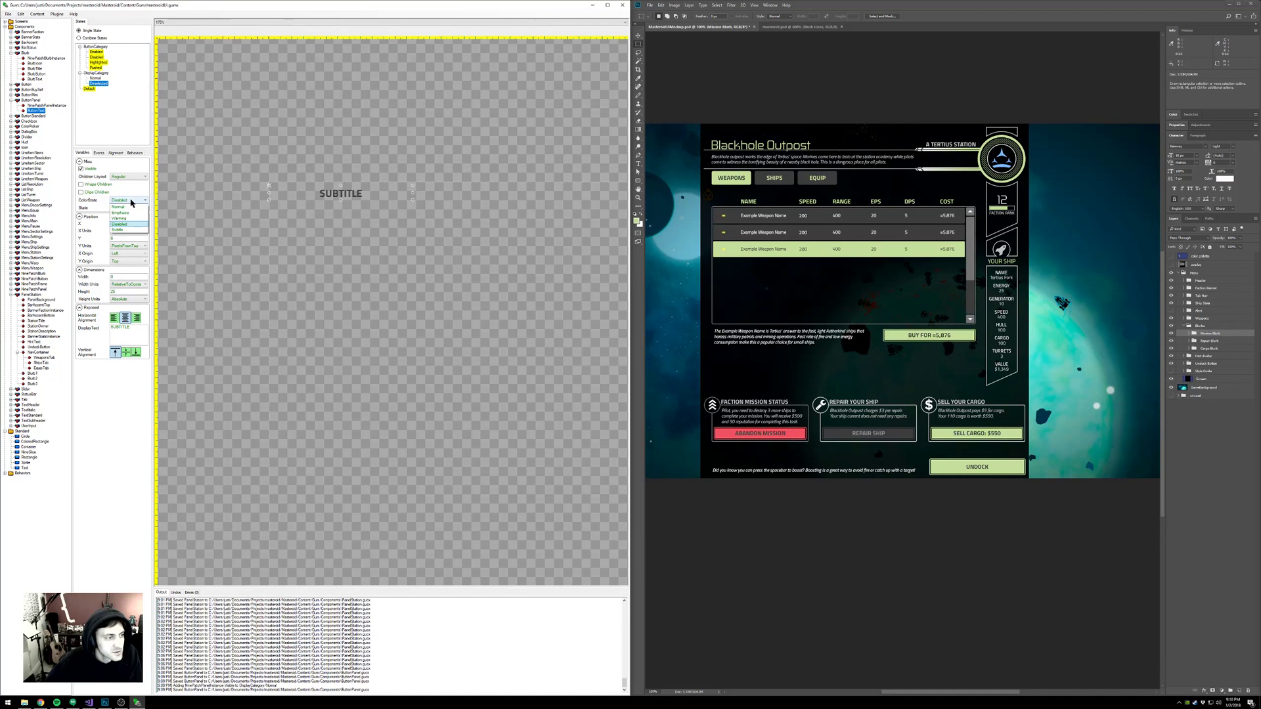
pyautogui.click(130, 213)
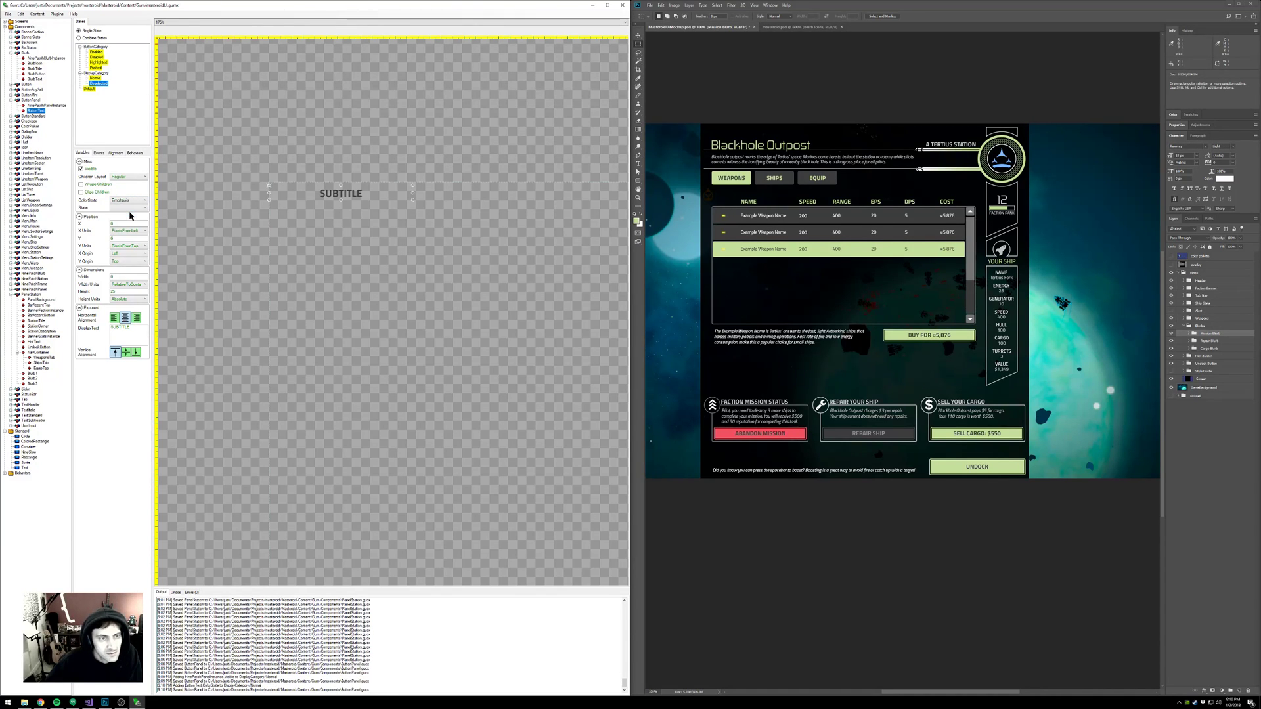
# - Return to PanelStation's Weapons state and set the WeaponsTab instance's DisplayCategory state to Normal
pyautogui.click(13, 100)
pyautogui.click(12, 53)
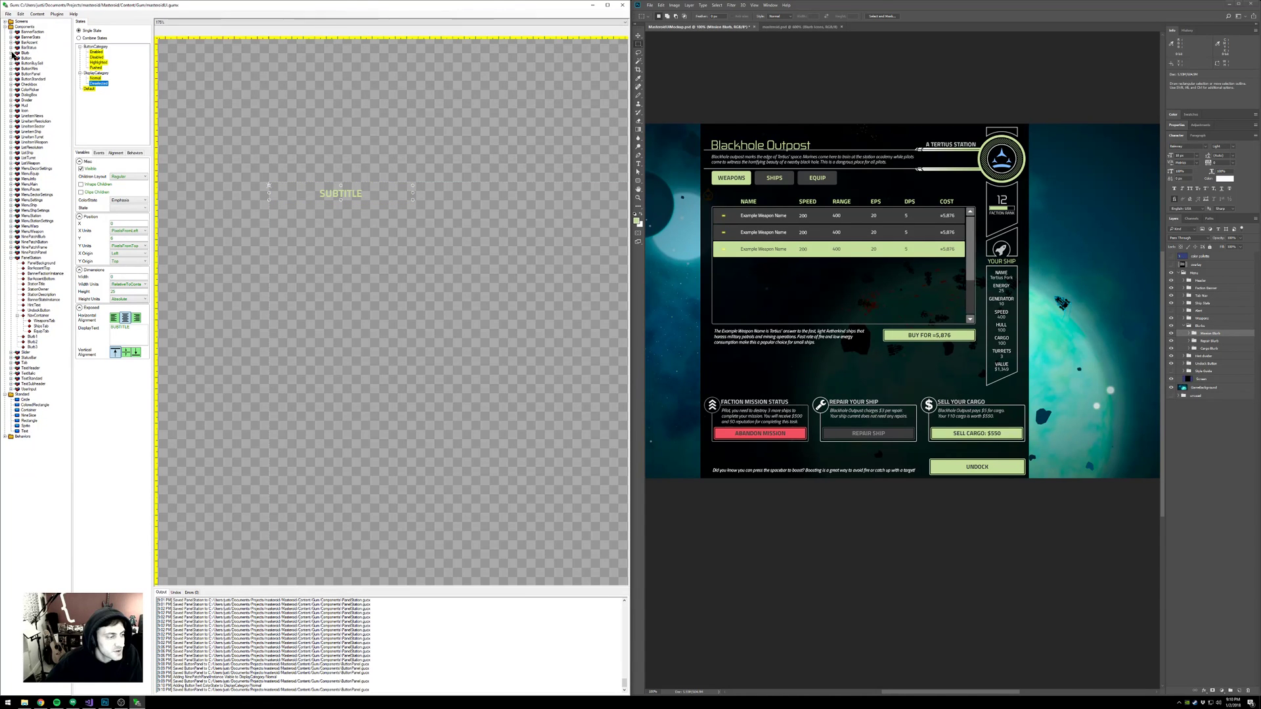
pyautogui.click(42, 321)
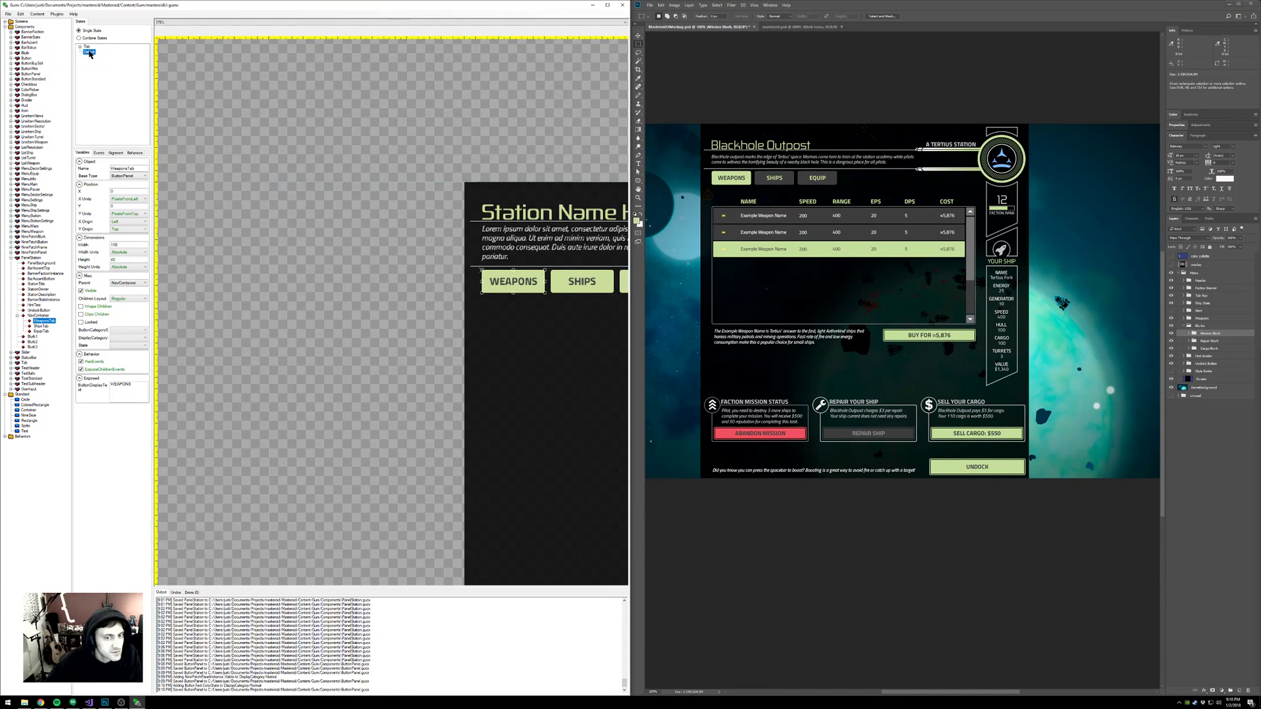
pyautogui.click(84, 47)
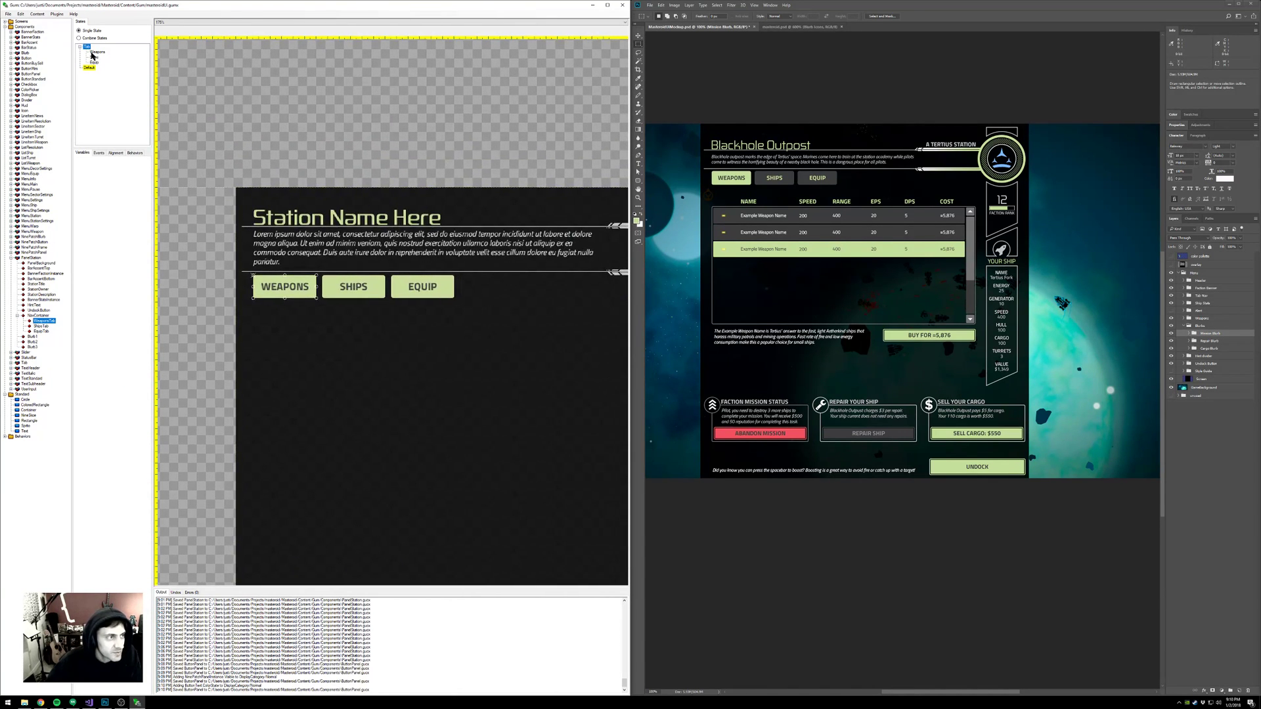
pyautogui.press('Down')
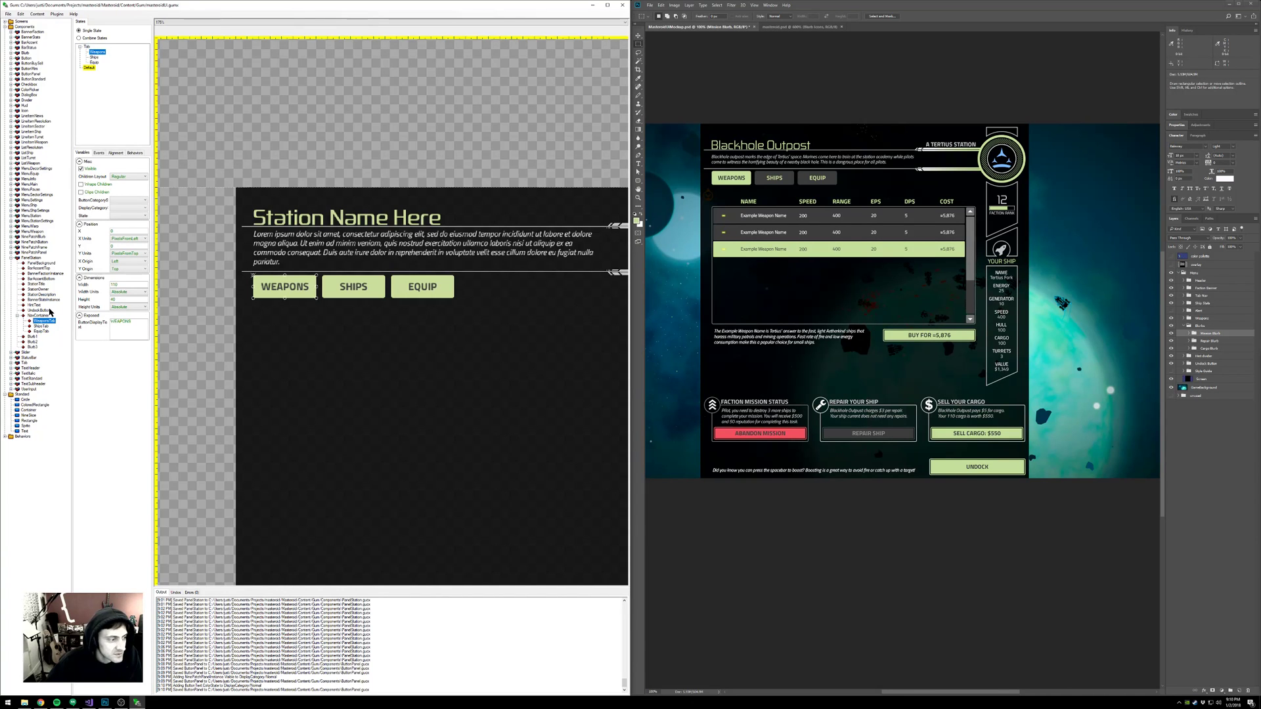
pyautogui.click(128, 215)
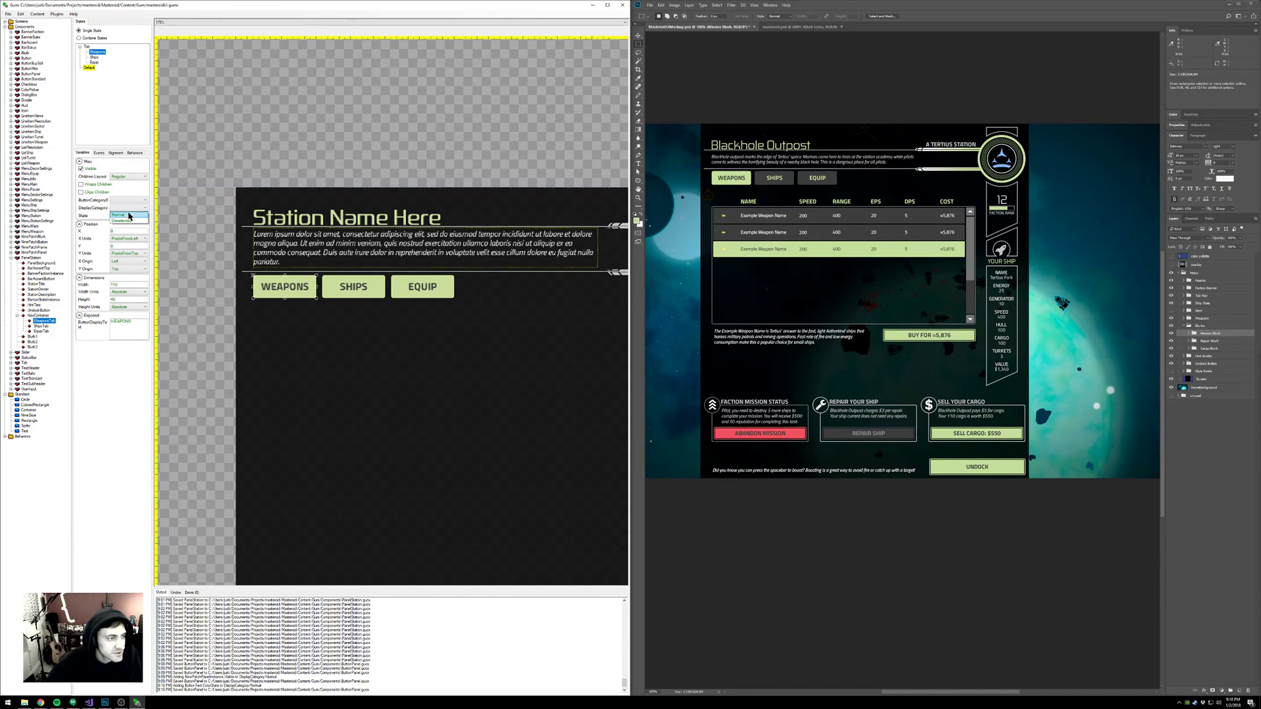
# - Set the ShipsTab instance's DisplayCategory state to Deselected within PanelStation's Weapons state
pyautogui.click(41, 325)
pyautogui.click(120, 210)
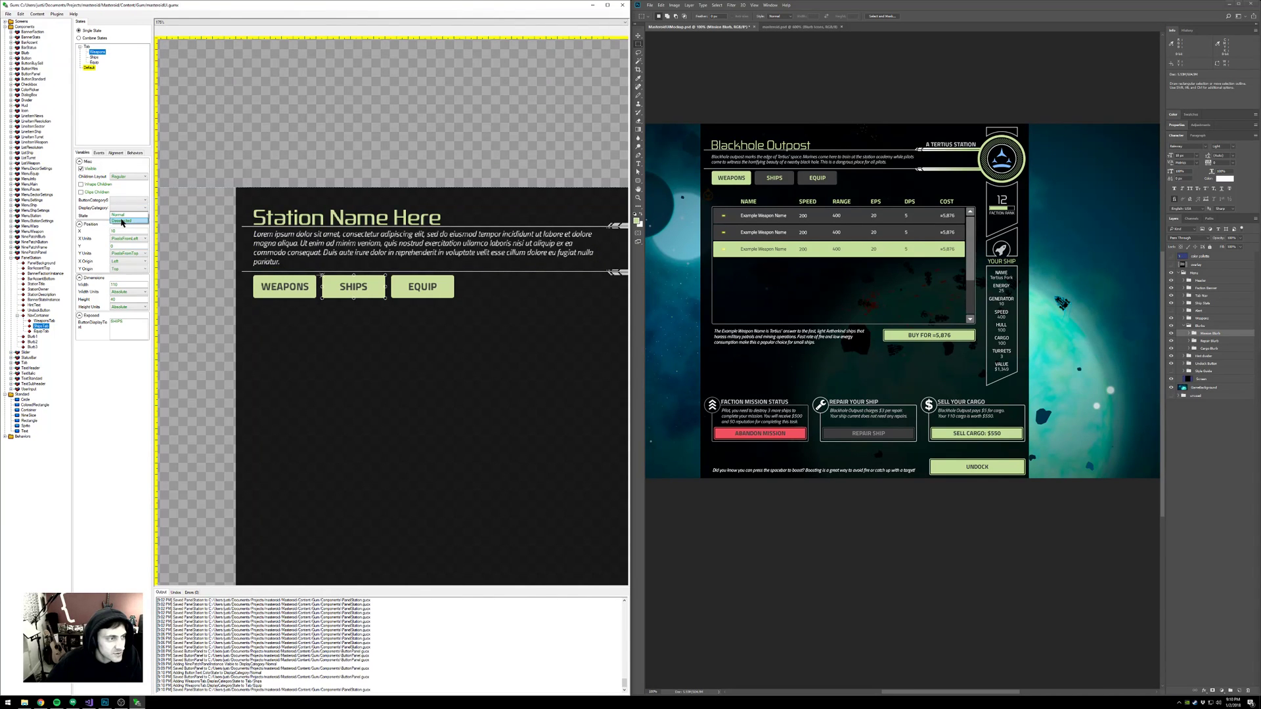
pyautogui.click(121, 222)
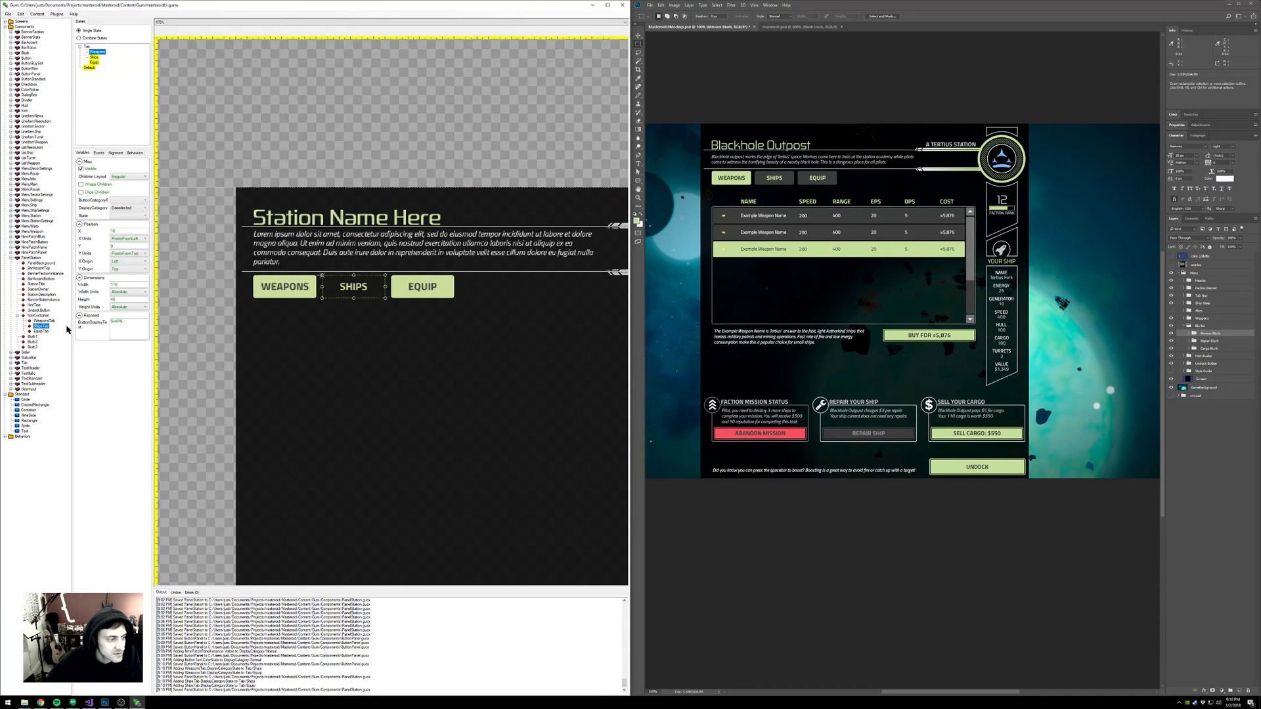
# - Set the EQUIP tab's display category to Deselected in the Weapons state
pyautogui.click(41, 331)
pyautogui.click(124, 216)
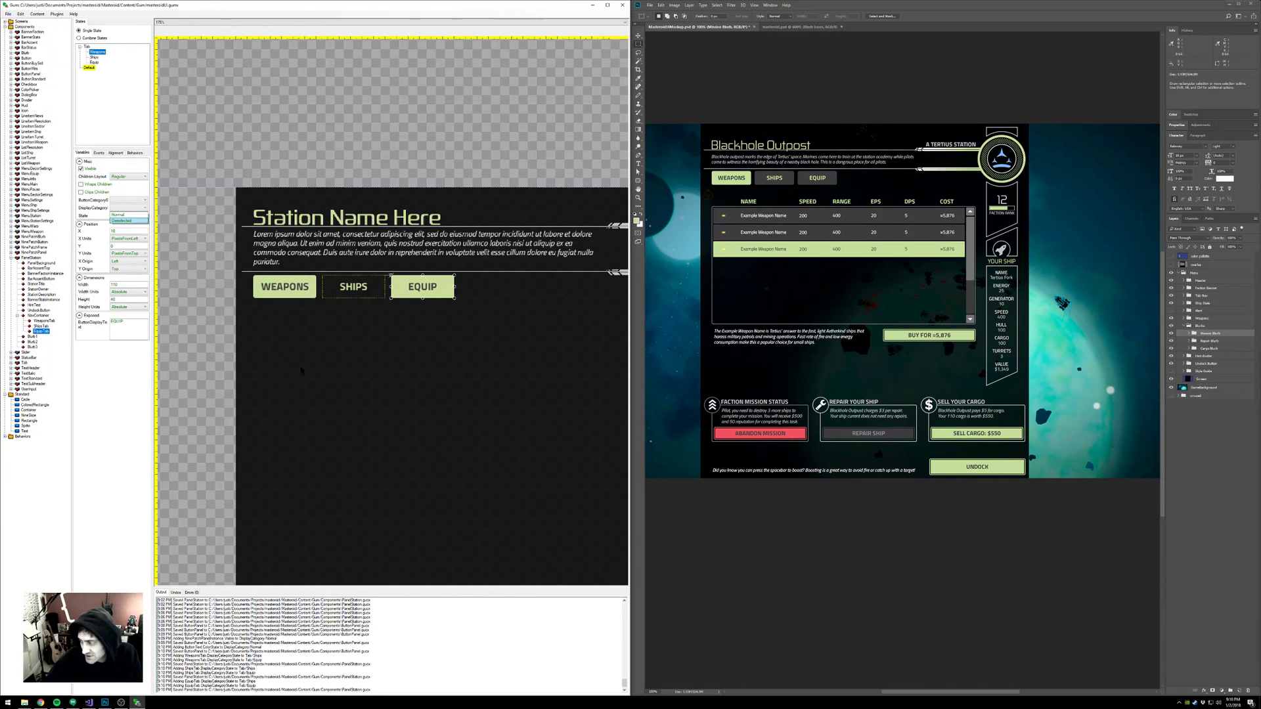
pyautogui.click(127, 221)
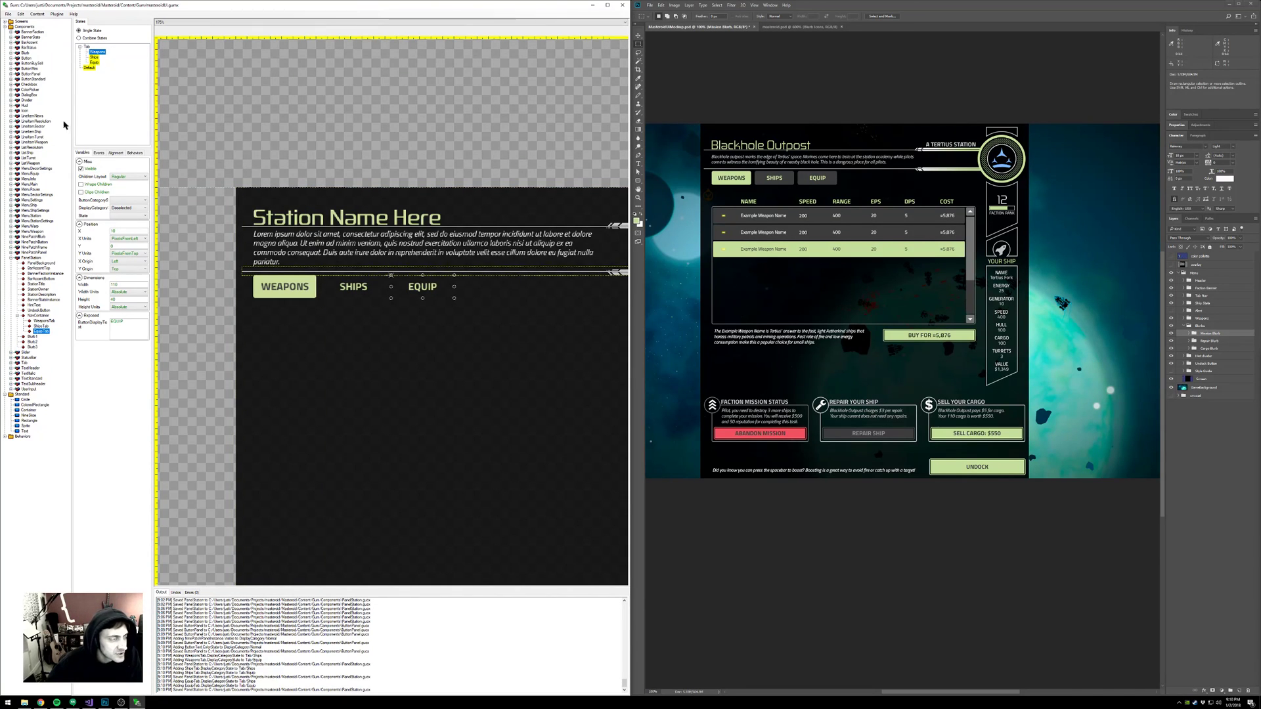
# - In the Ships state, set the display category of the WEAPONS and EQUIP tabs to Deselected
pyautogui.click(50, 320)
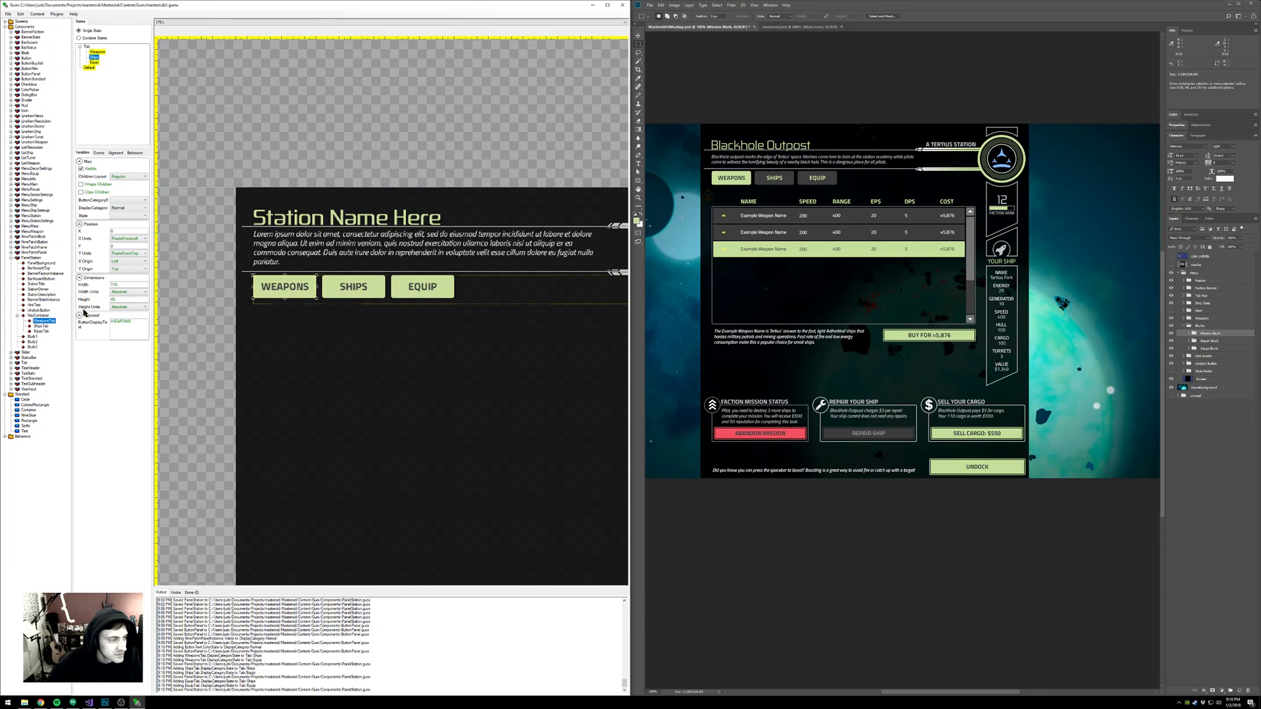
pyautogui.click(130, 208)
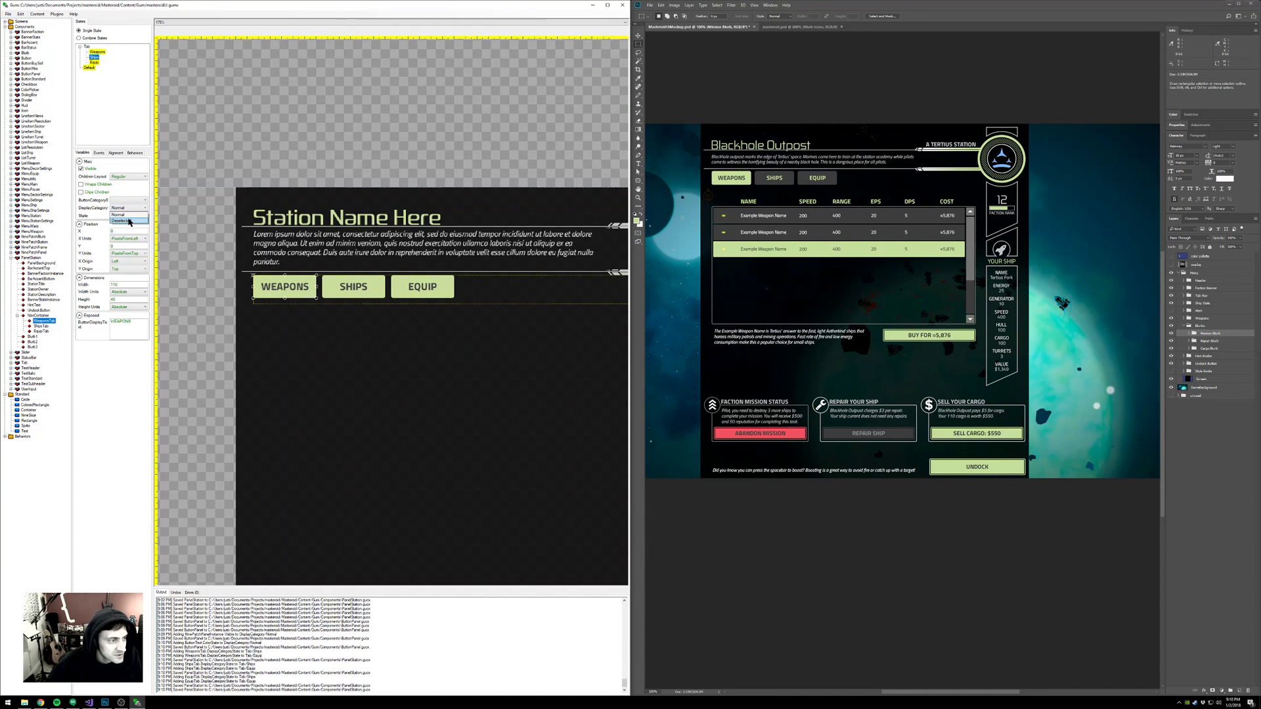
pyautogui.click(41, 326)
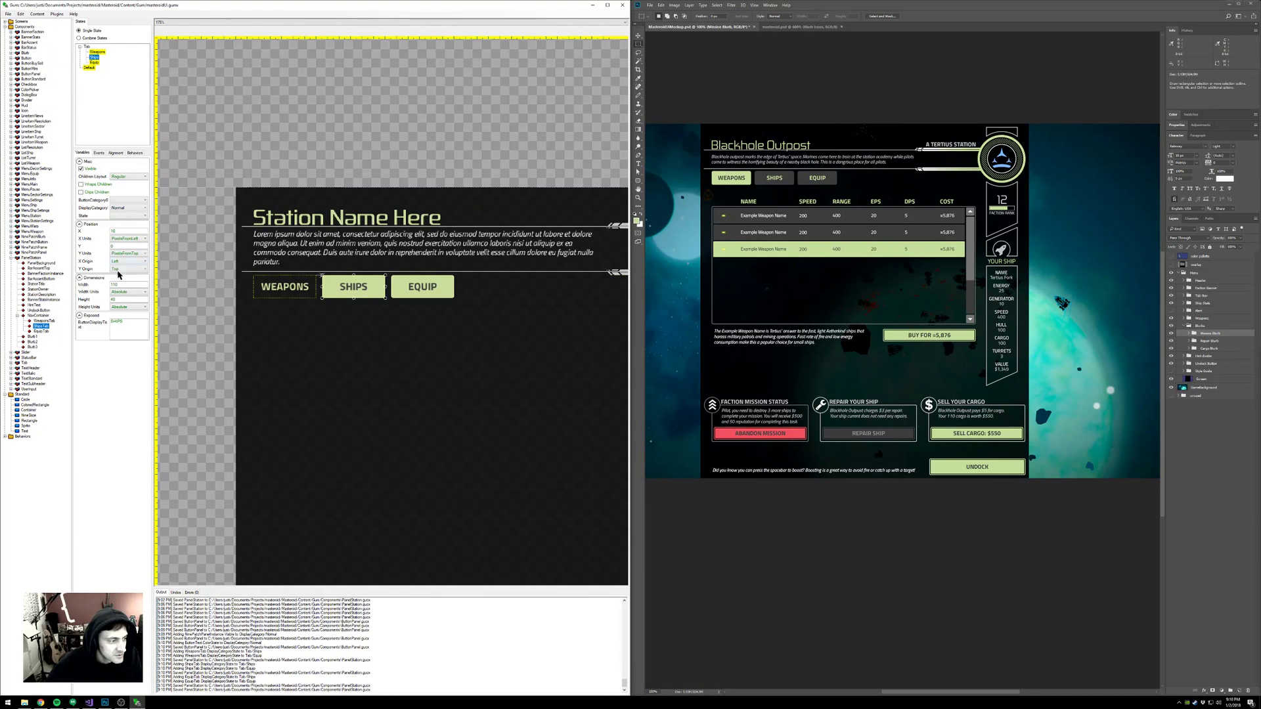
pyautogui.click(41, 331)
pyautogui.click(125, 208)
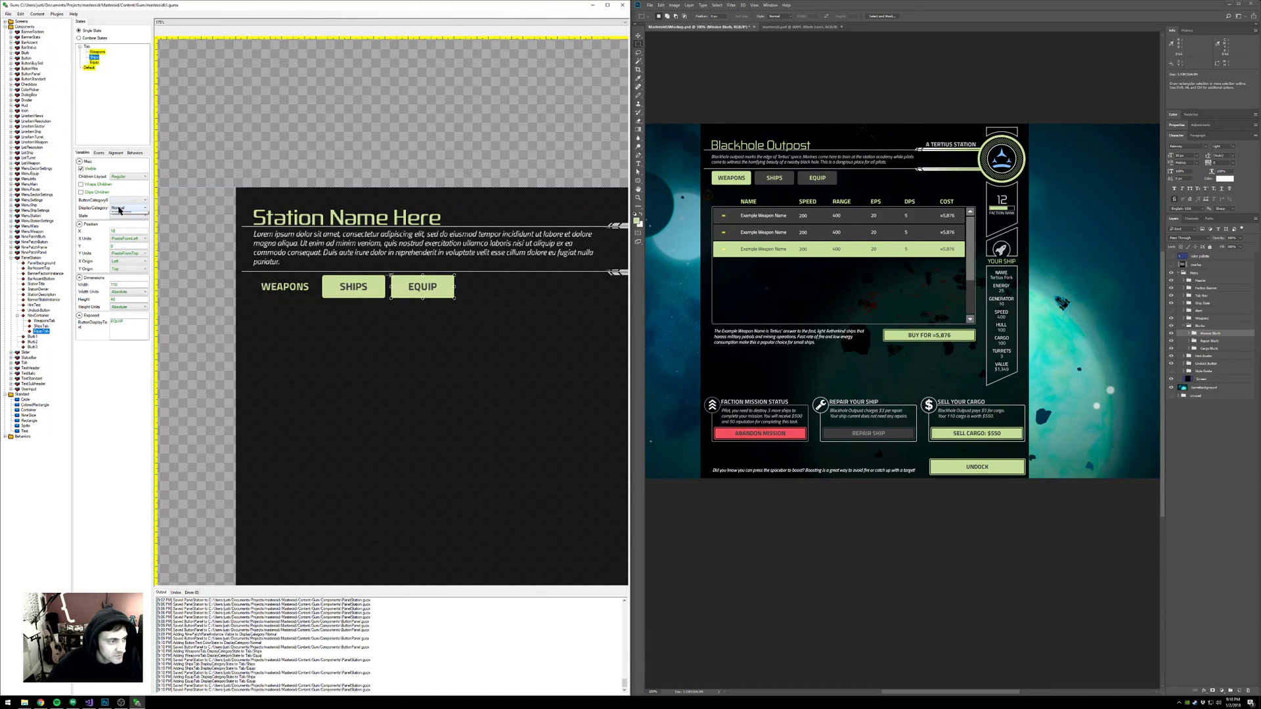
pyautogui.click(122, 221)
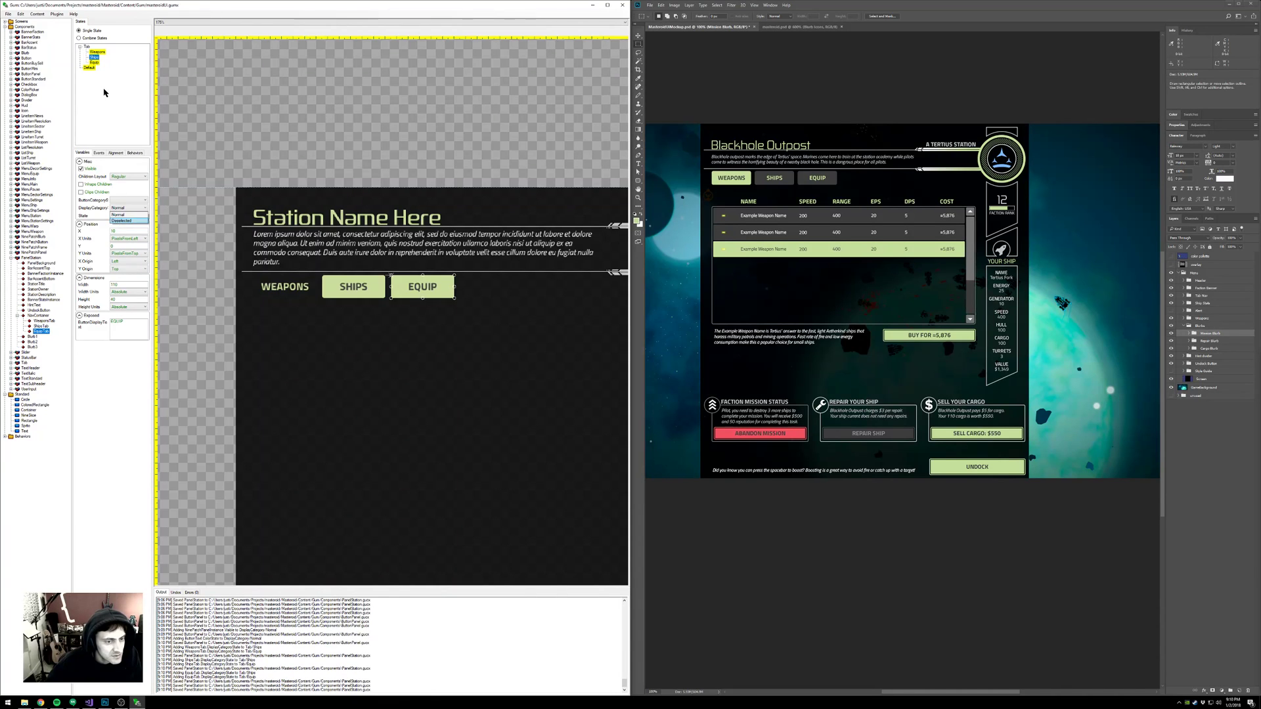
# - In the Equip state, set the display category of the SHIPS and WEAPONS tabs to Deselected
pyautogui.click(94, 63)
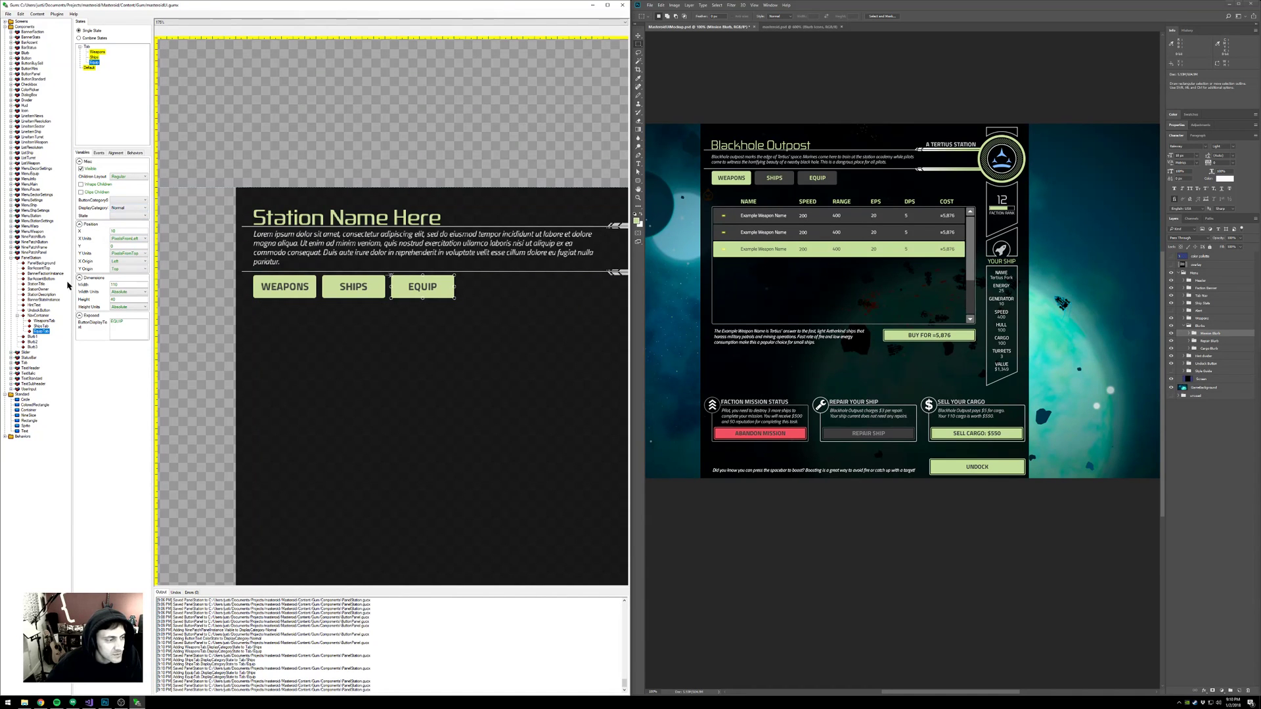
pyautogui.click(41, 325)
pyautogui.click(128, 208)
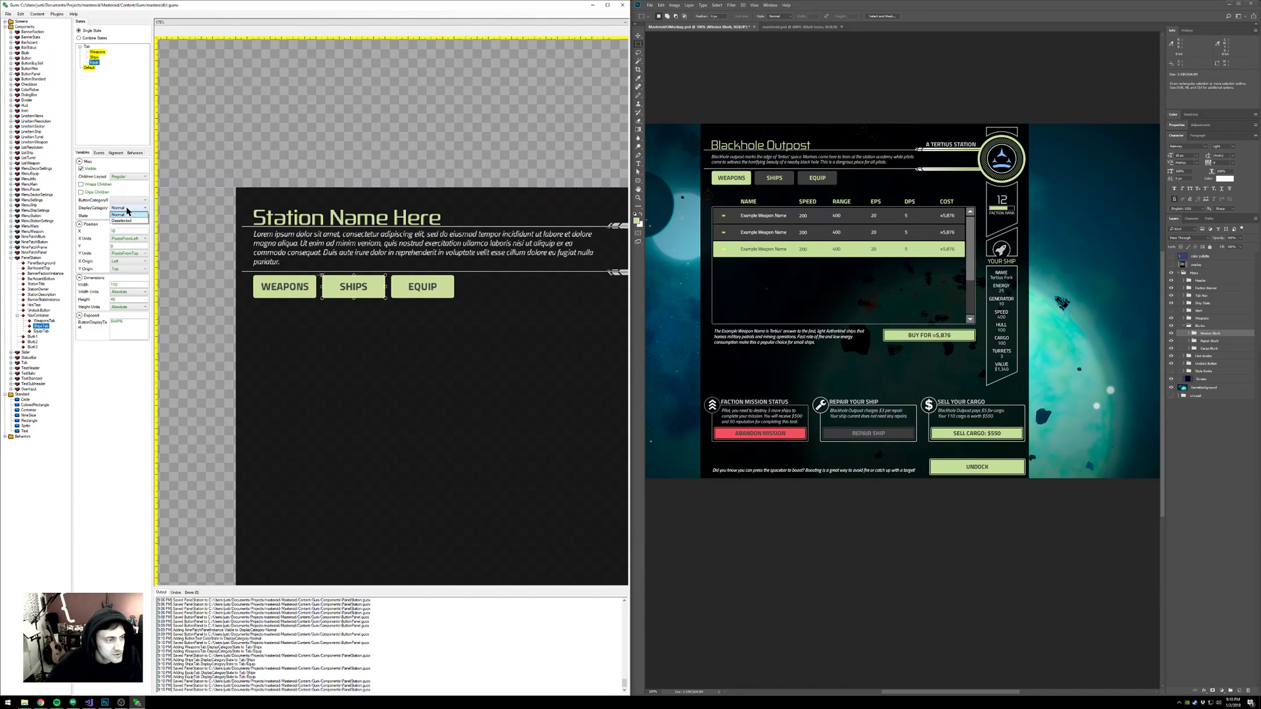
pyautogui.click(41, 320)
pyautogui.click(127, 208)
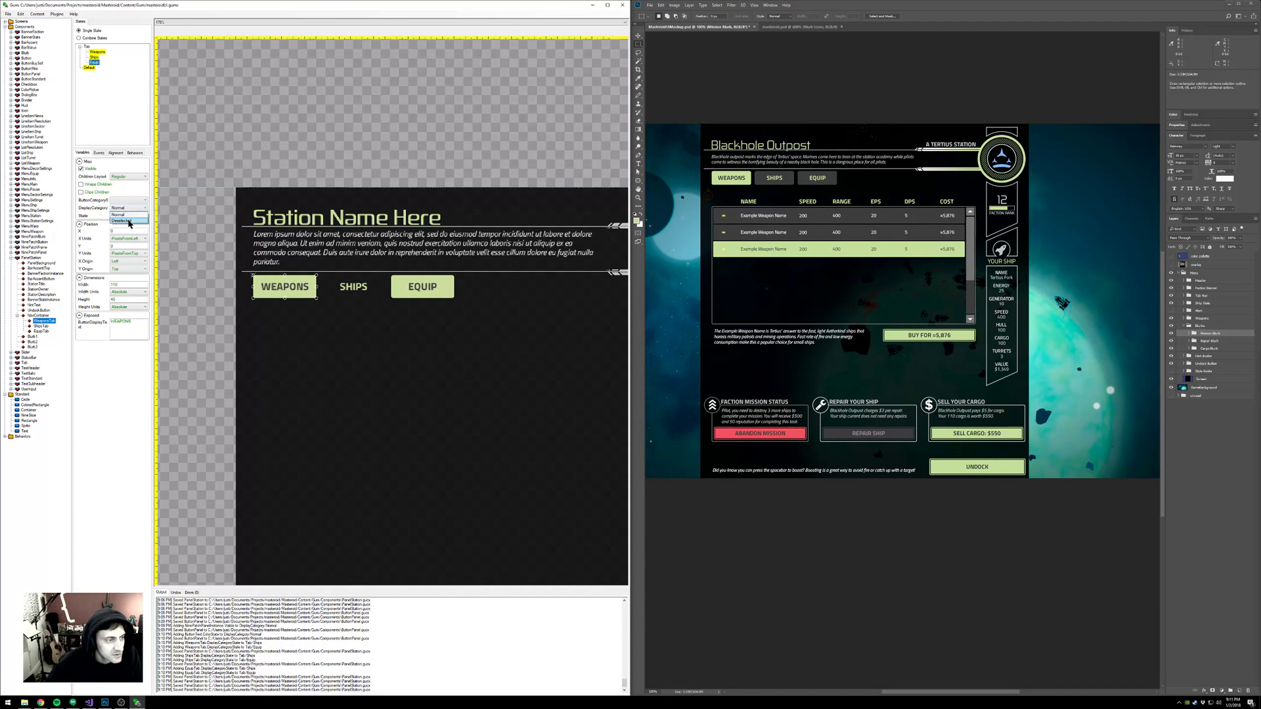
pyautogui.click(129, 221)
# - Preview the Weapons, Ships and Equip states in turn on the whole station panel
pyautogui.scroll(-4, 403, 348)
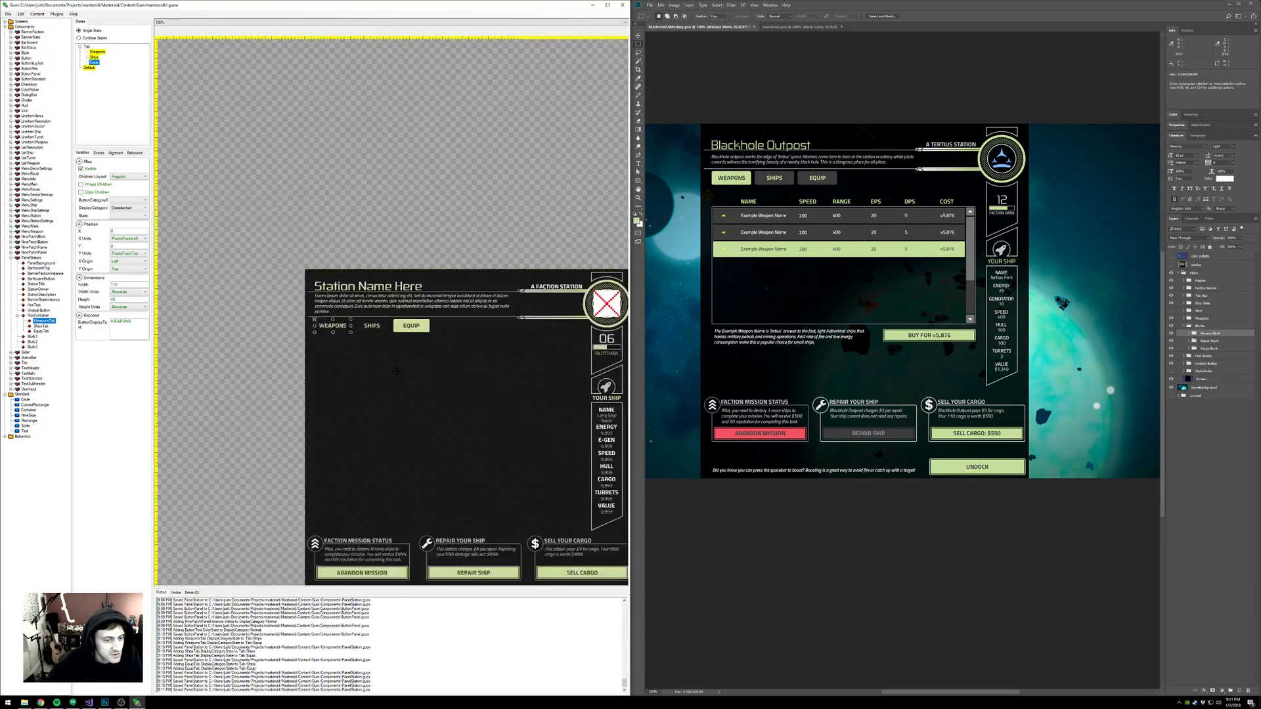
pyautogui.click(98, 52)
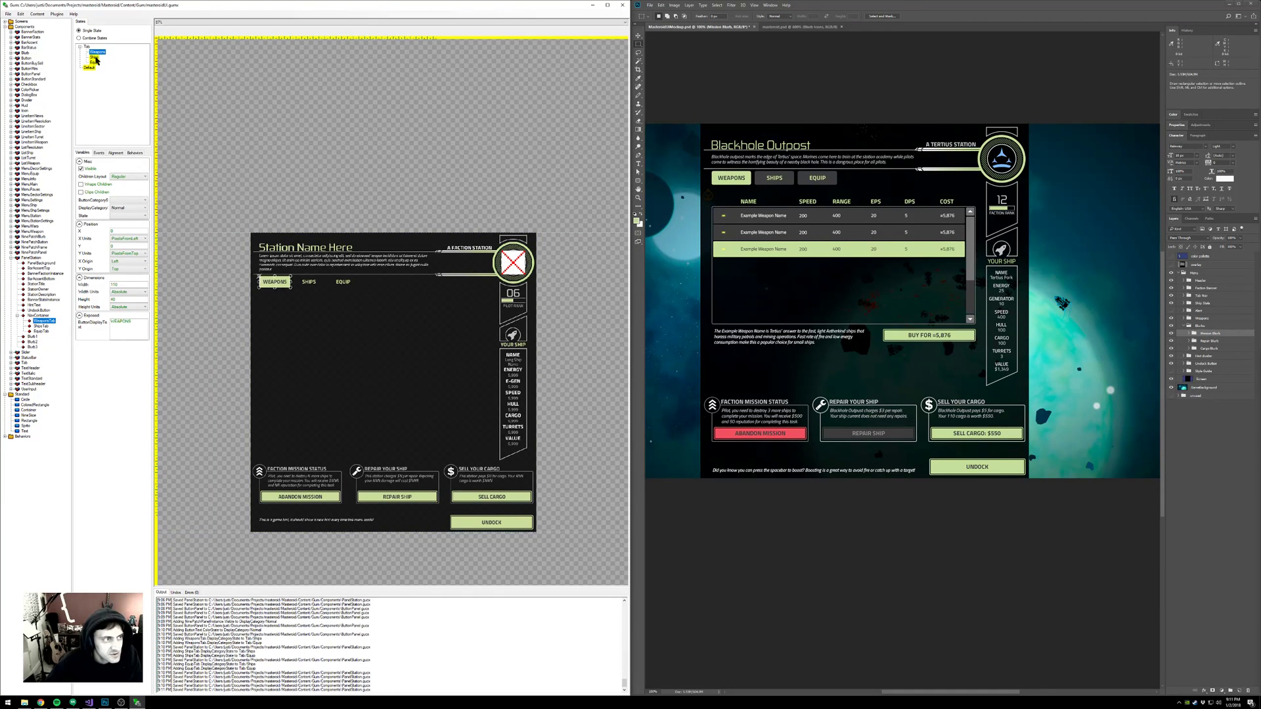
pyautogui.press('Down')
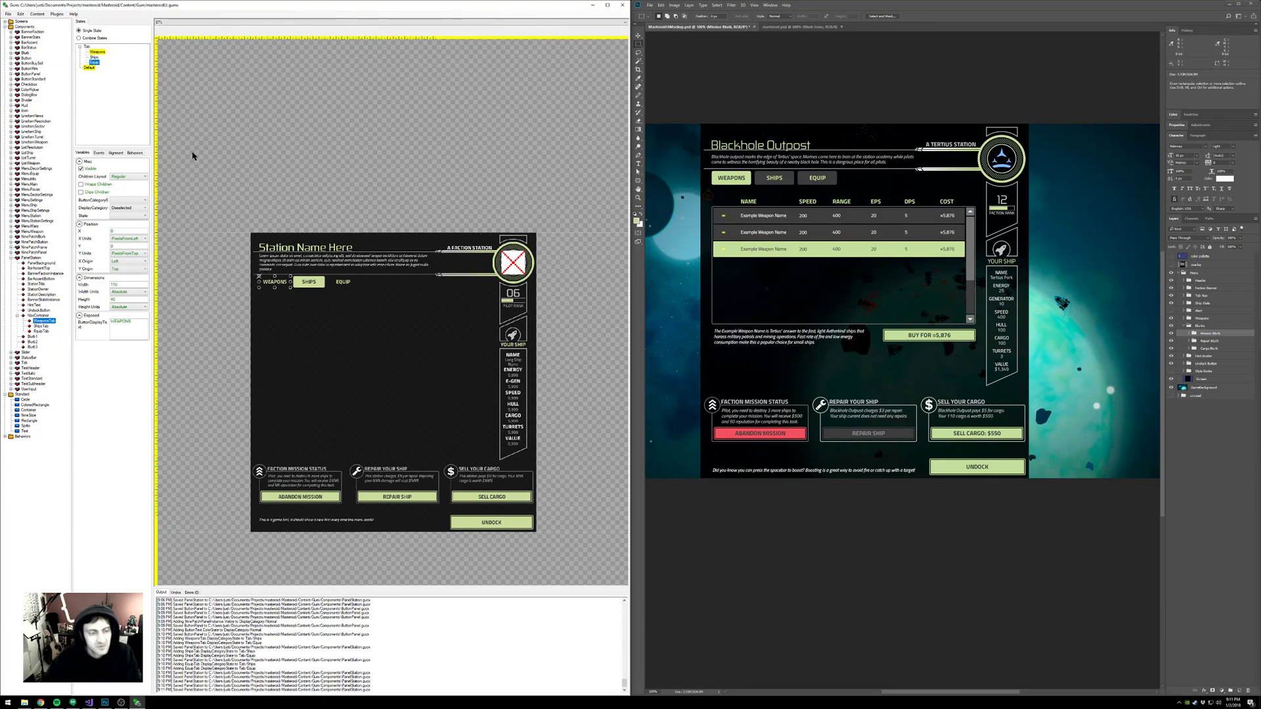
pyautogui.click(95, 62)
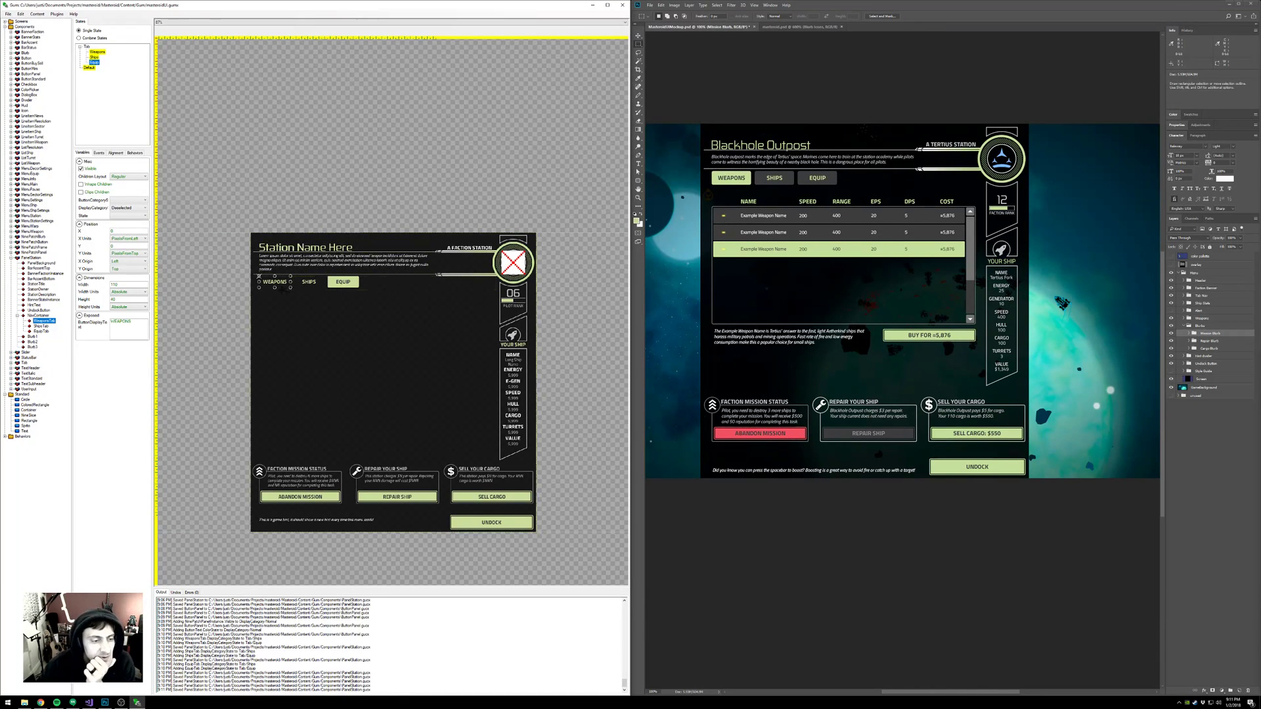
pyautogui.moveTo(345, 193); pyautogui.dragTo(332, 195)
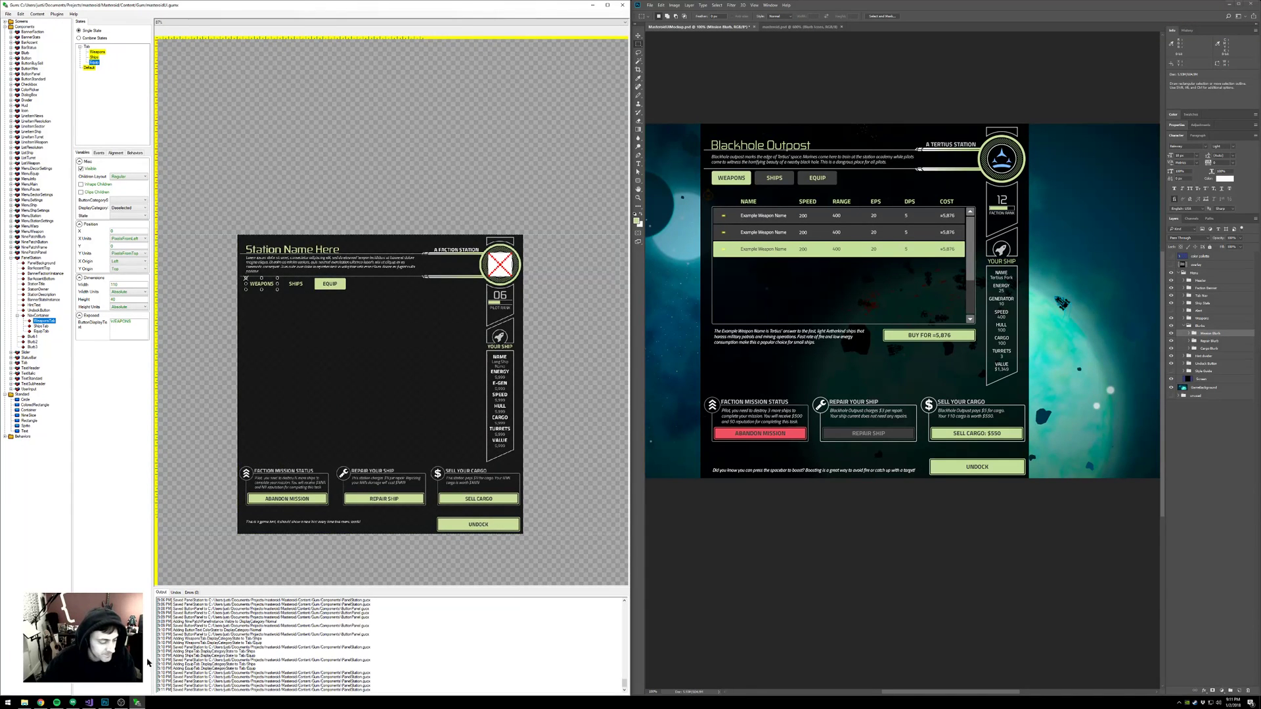
# - Open SourceTree and stage all changed files except the PSD source file
pyautogui.press('super')
pyautogui.write('calc')
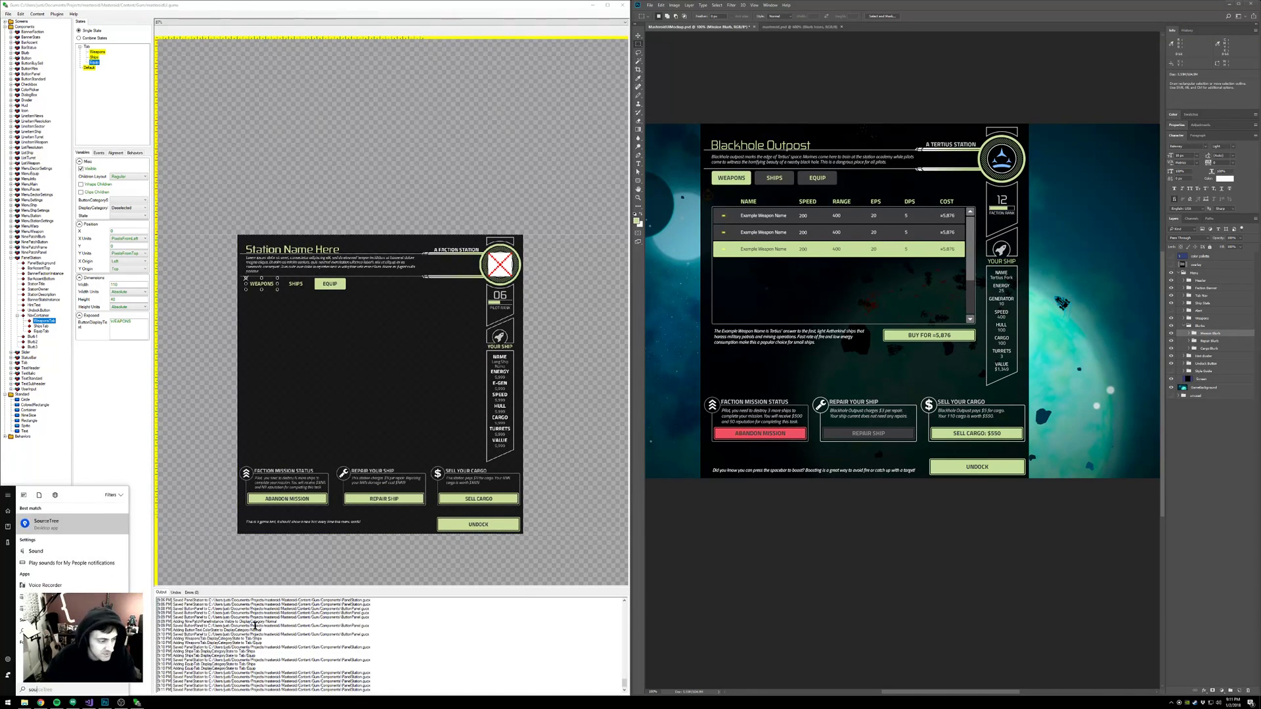
pyautogui.press('Return')
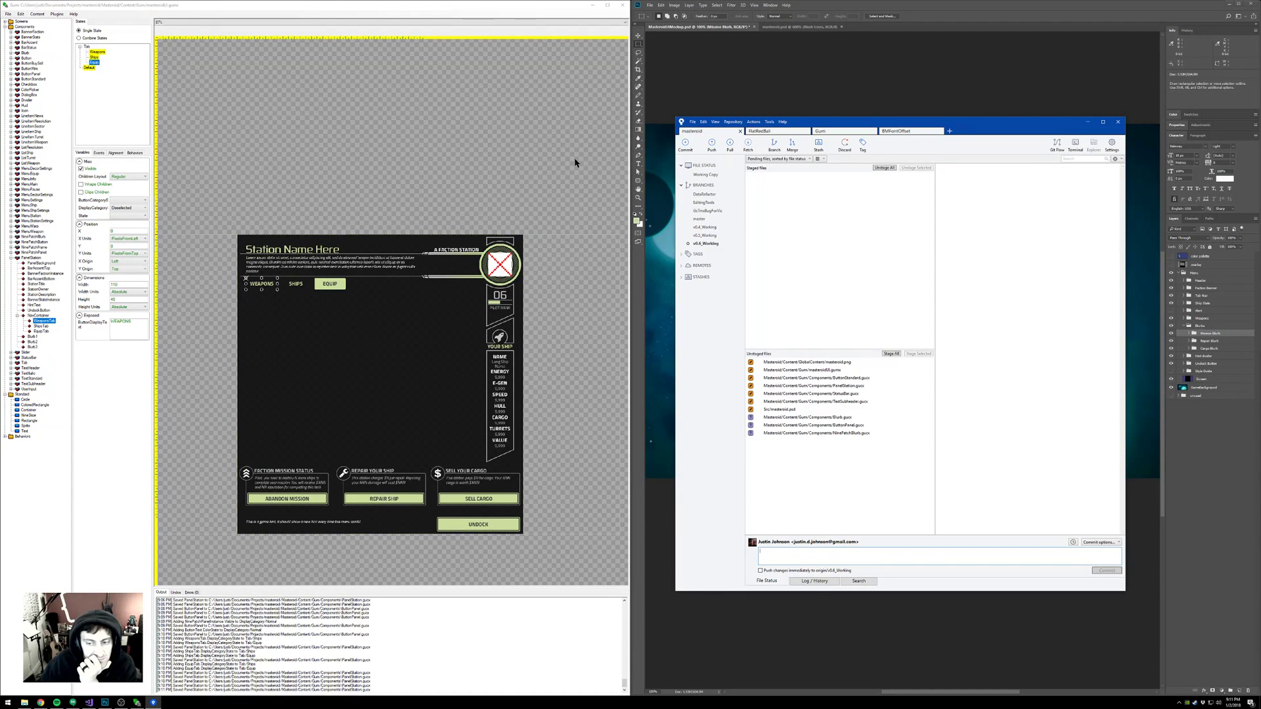
pyautogui.moveTo(985, 123); pyautogui.dragTo(615, 134)
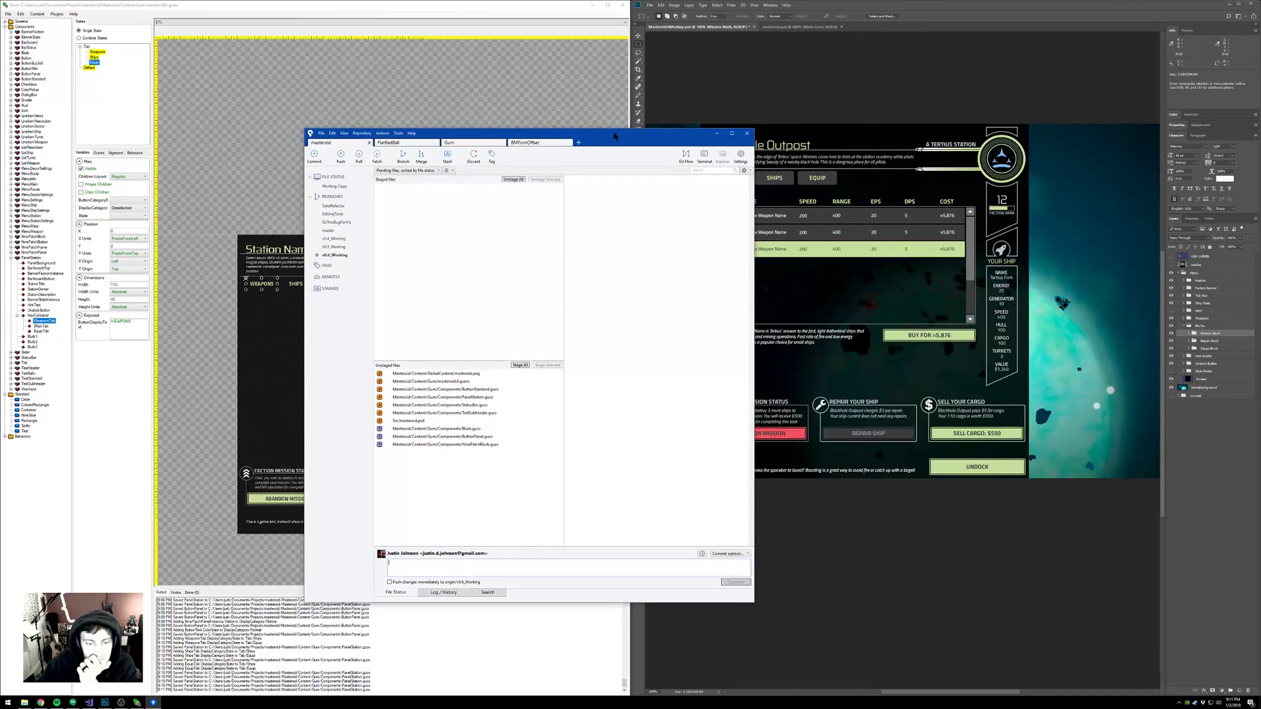
pyautogui.click(433, 375)
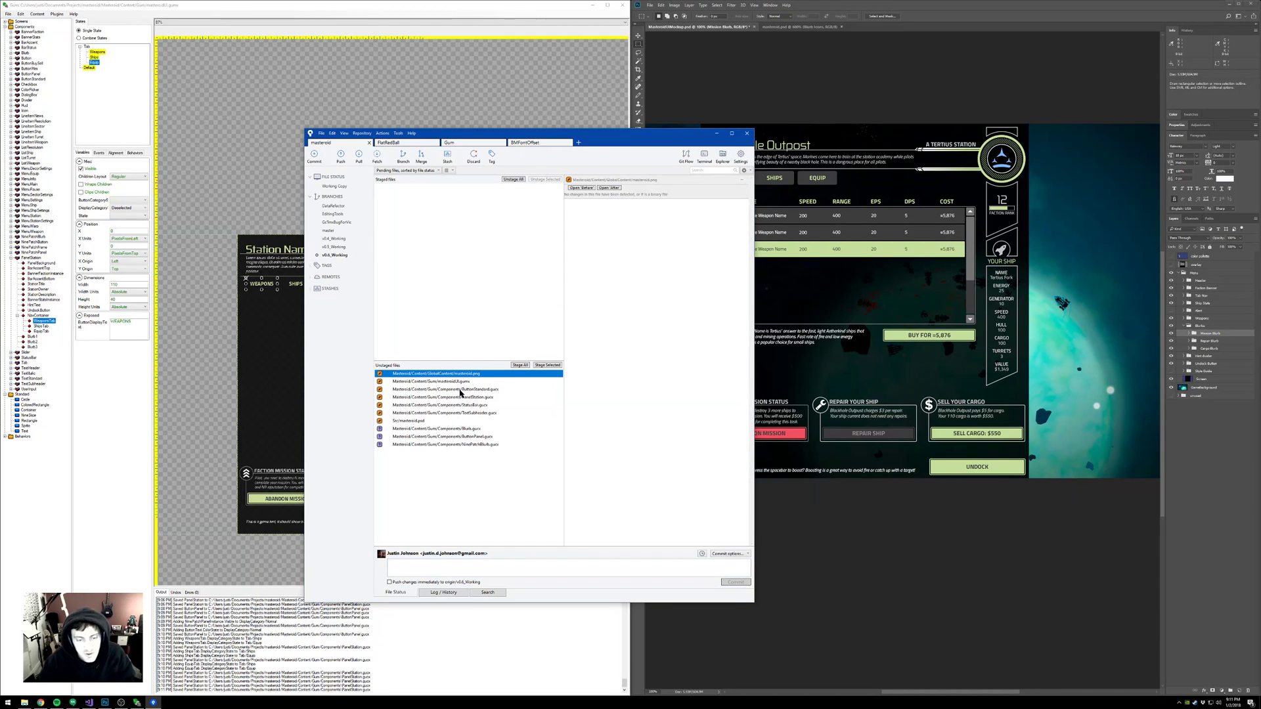
pyautogui.click(526, 365)
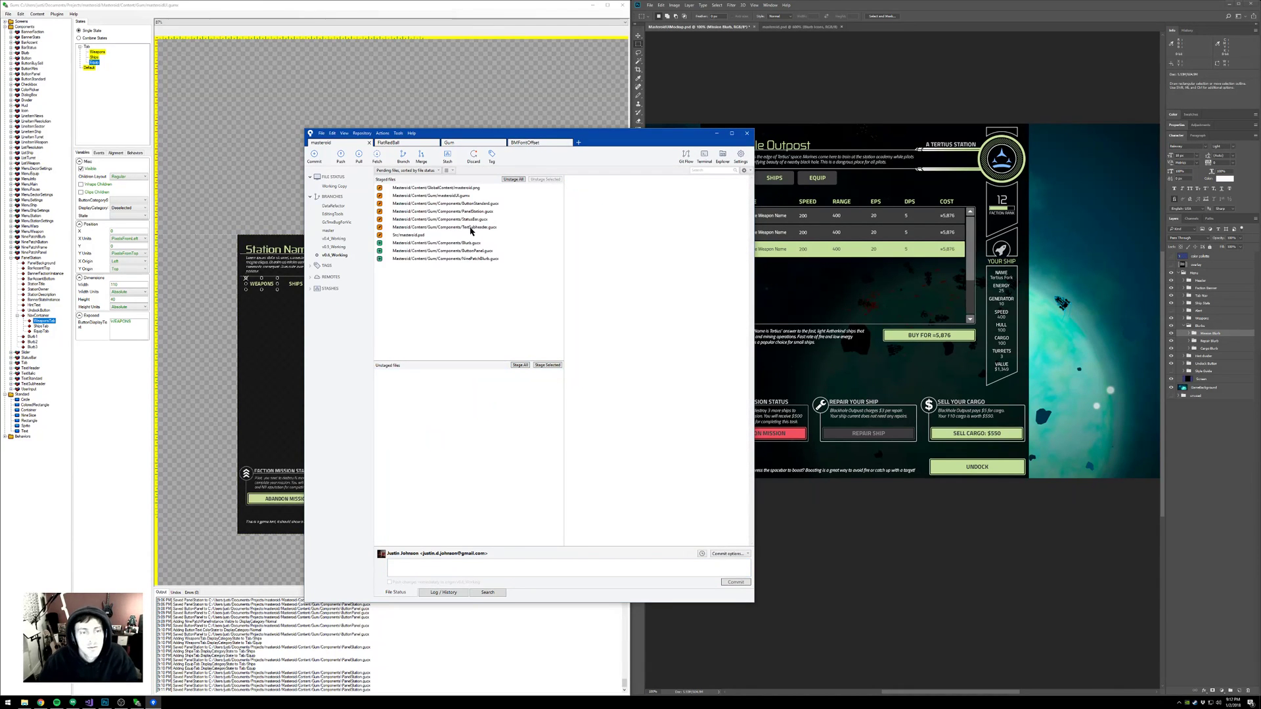
pyautogui.click(423, 235)
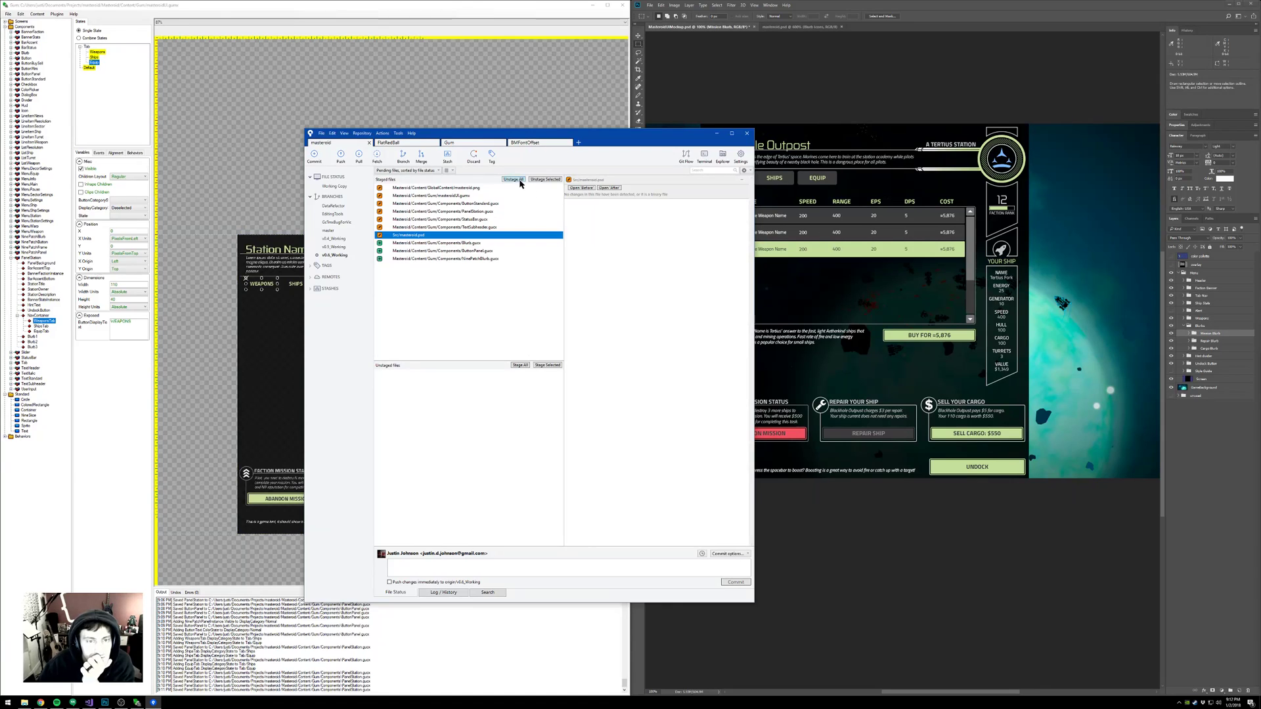
pyautogui.click(545, 180)
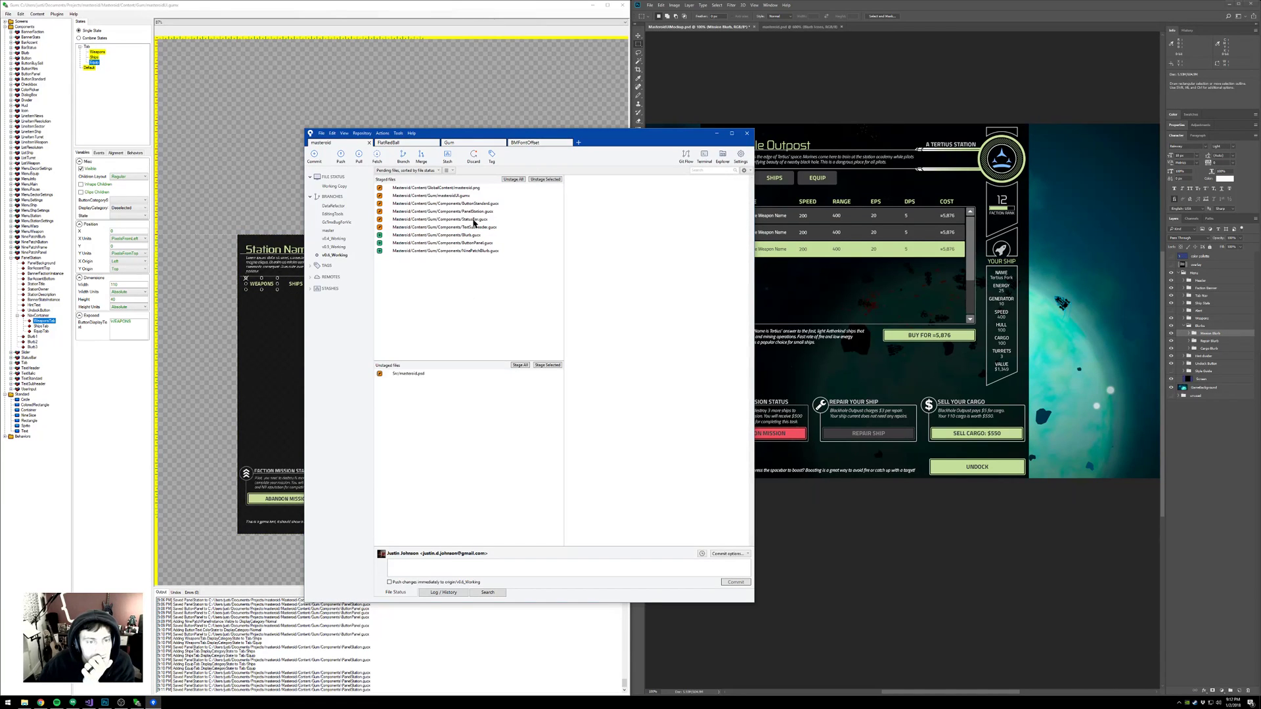
# - Commit the staged files with the message "Added blurb component, tab states to PanelStation"
pyautogui.click(452, 568)
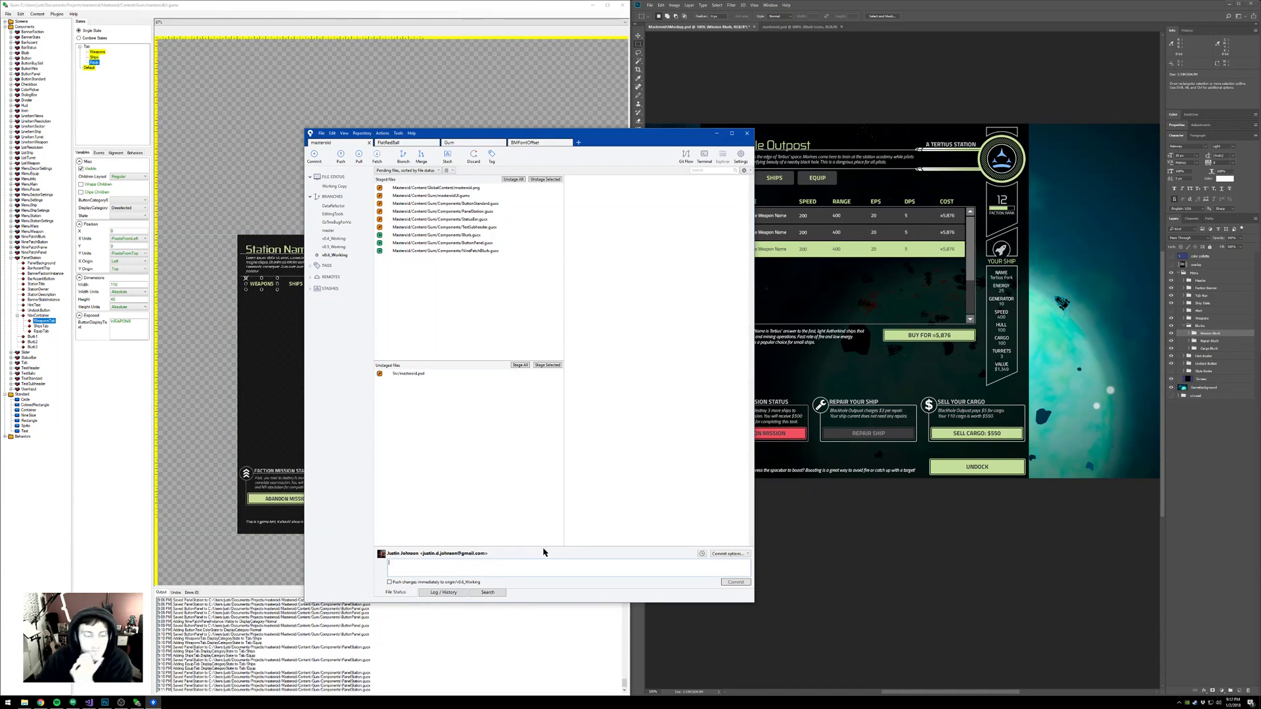
pyautogui.write('Added')
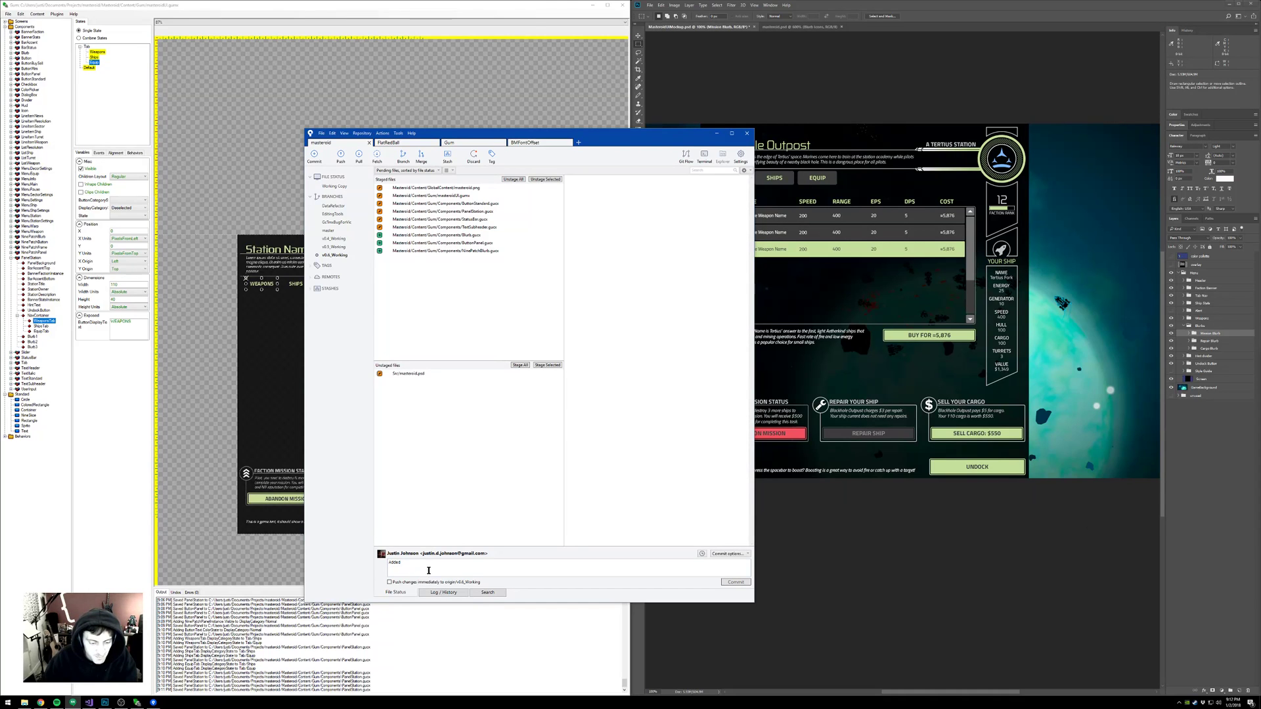
pyautogui.write('bl')
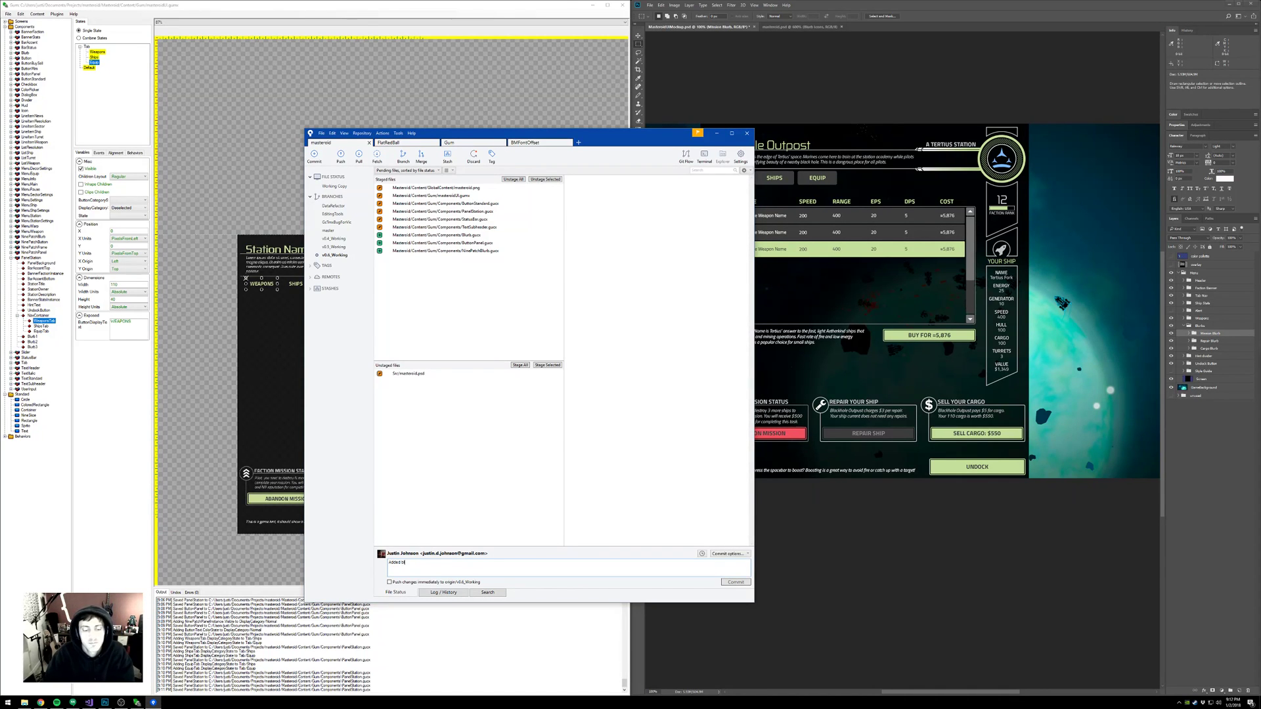
pyautogui.write('urb component, tab states to PanelS')
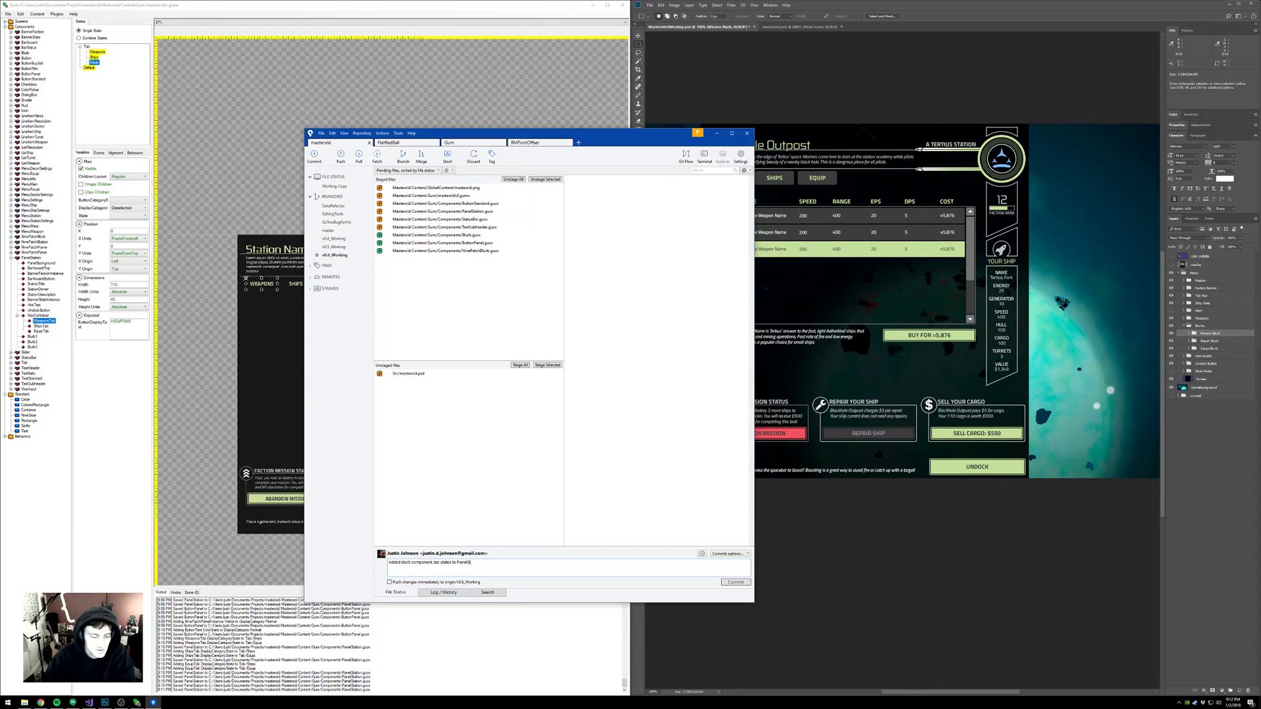
pyautogui.write('ation')
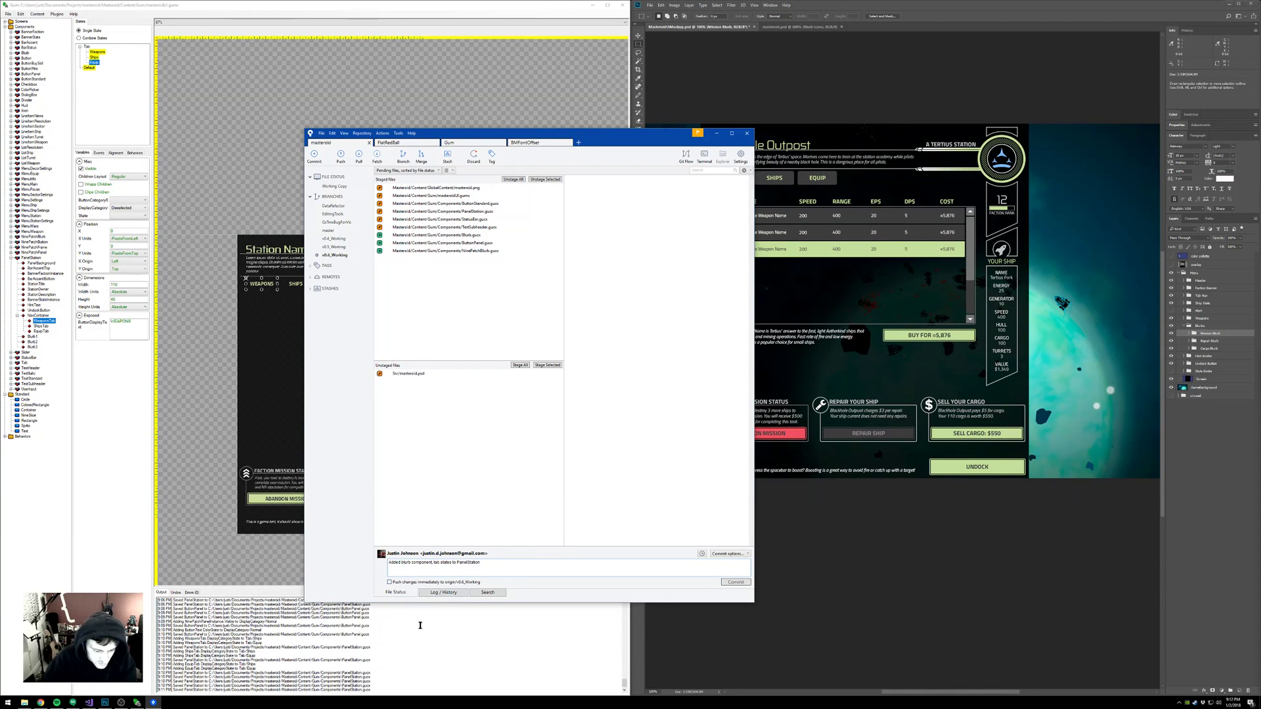
pyautogui.click(735, 582)
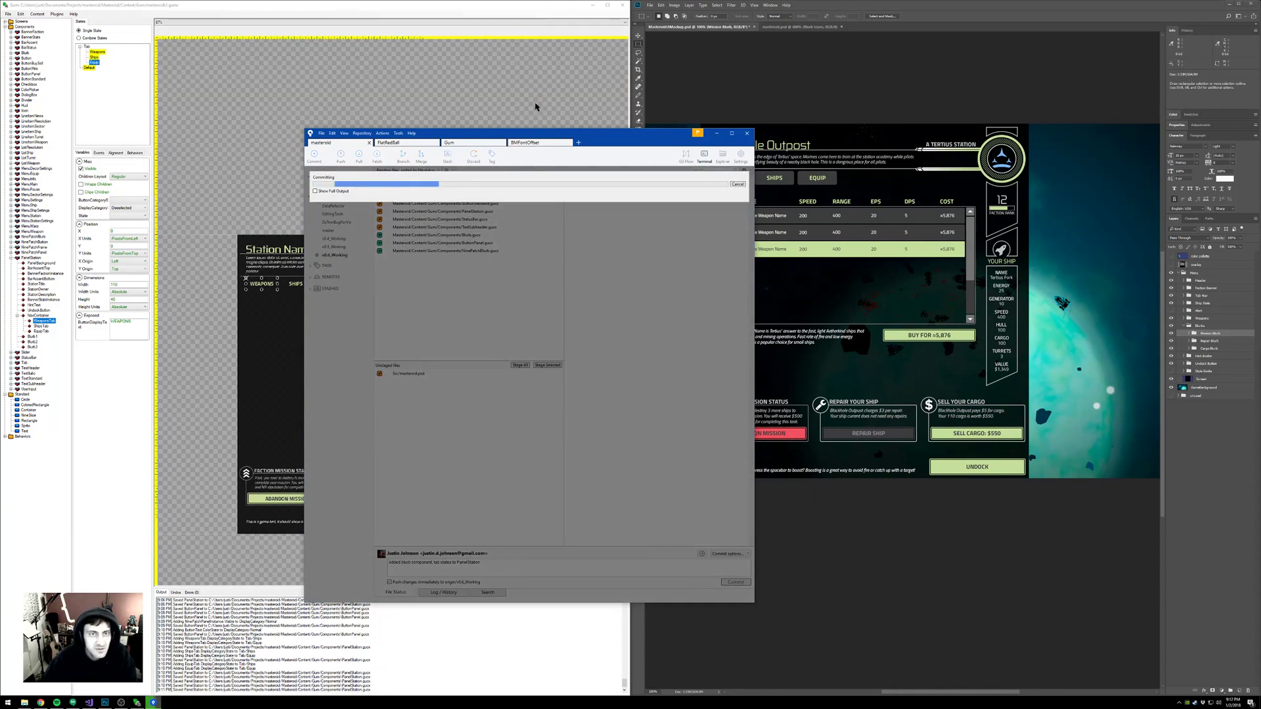
# - Return to Gum and collapse the PanelStation component in the project tree
pyautogui.click(543, 85)
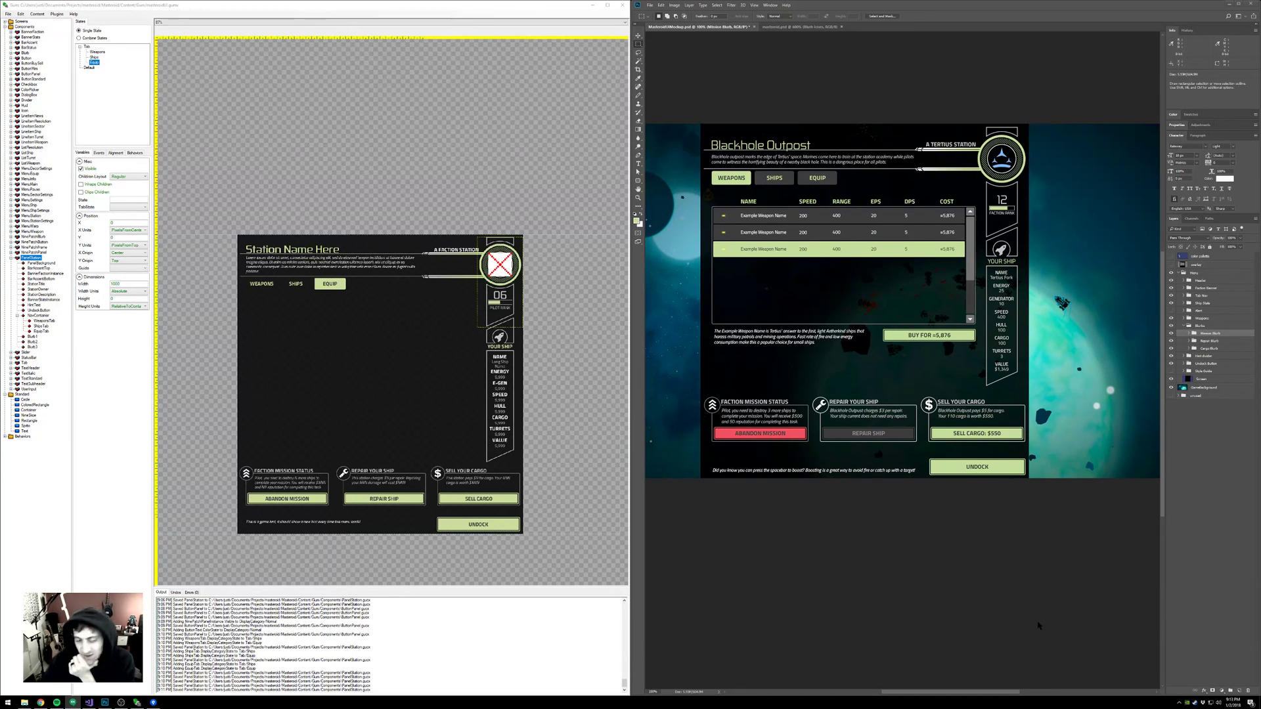
pyautogui.click(366, 22)
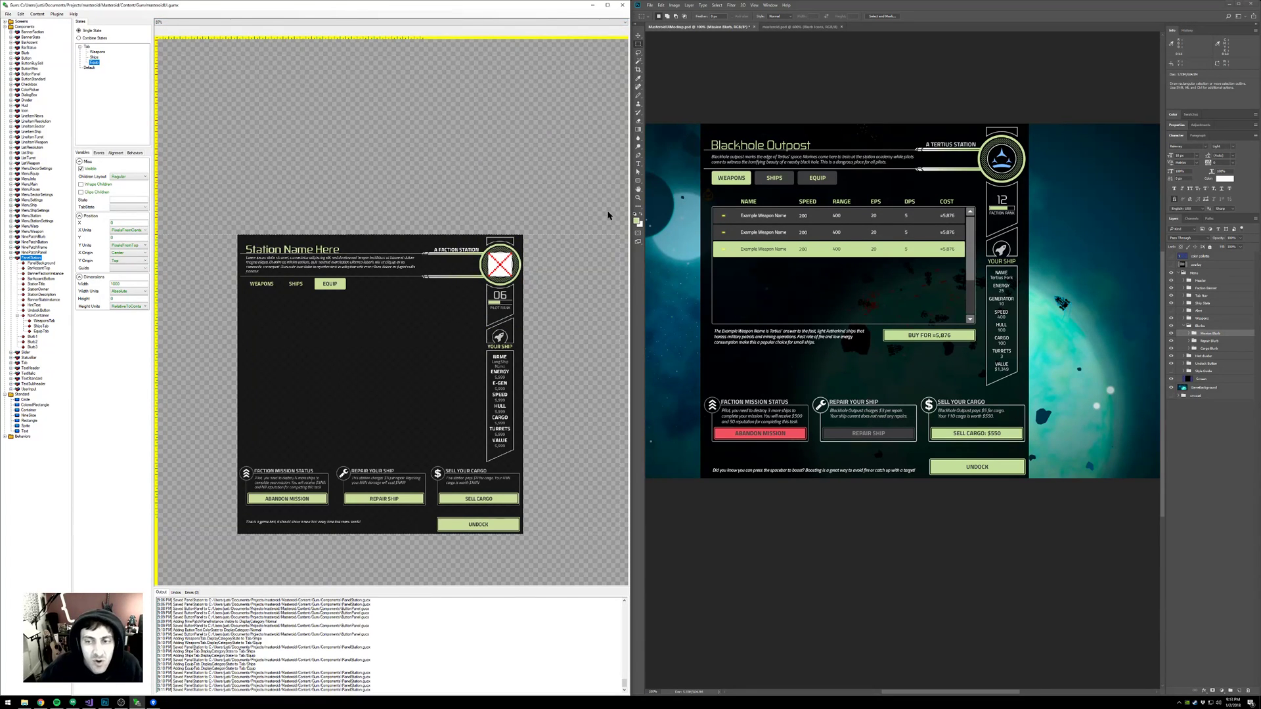
pyautogui.click(760, 204)
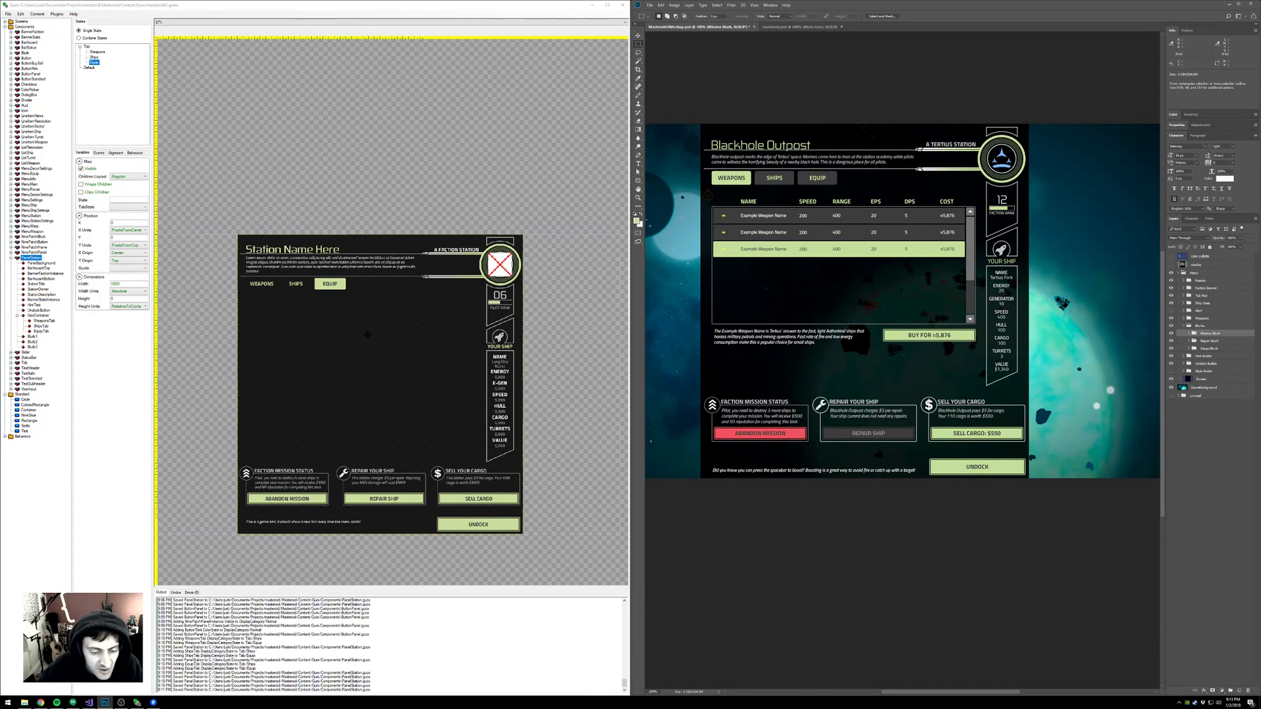
pyautogui.moveTo(394, 396)
pyautogui.mouseDown()
pyautogui.moveTo(396, 365)
pyautogui.moveTo(409, 384)
pyautogui.mouseUp()
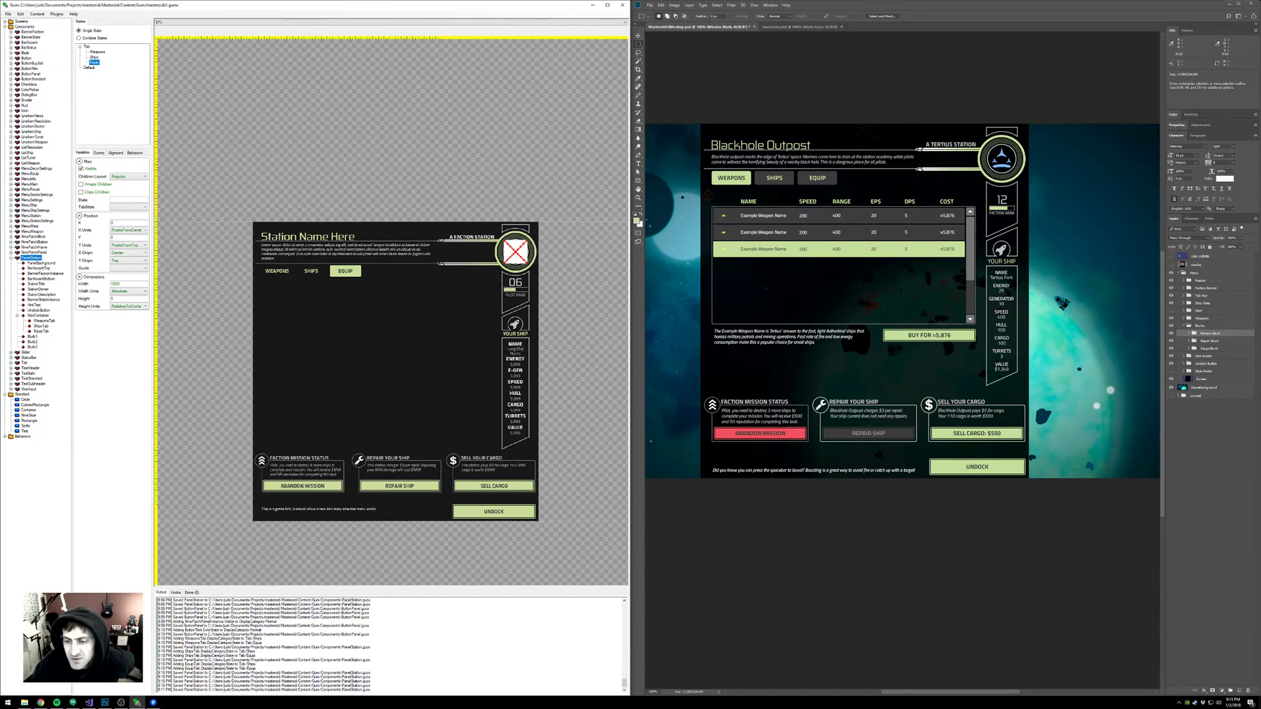
pyautogui.click(12, 258)
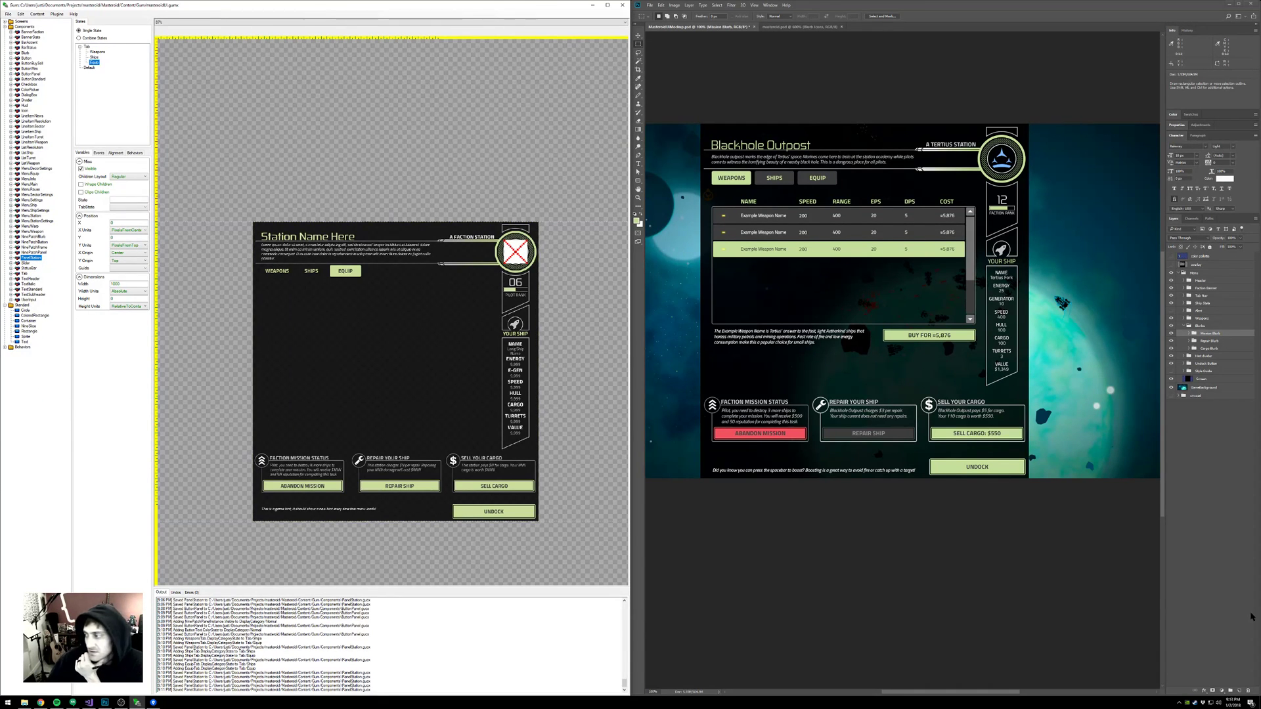
# - Switch to the browser, enlarge its window and open the ListBox page under the FlatRedBall.Forms controls
pyautogui.hotkey('alt', 'Tab')
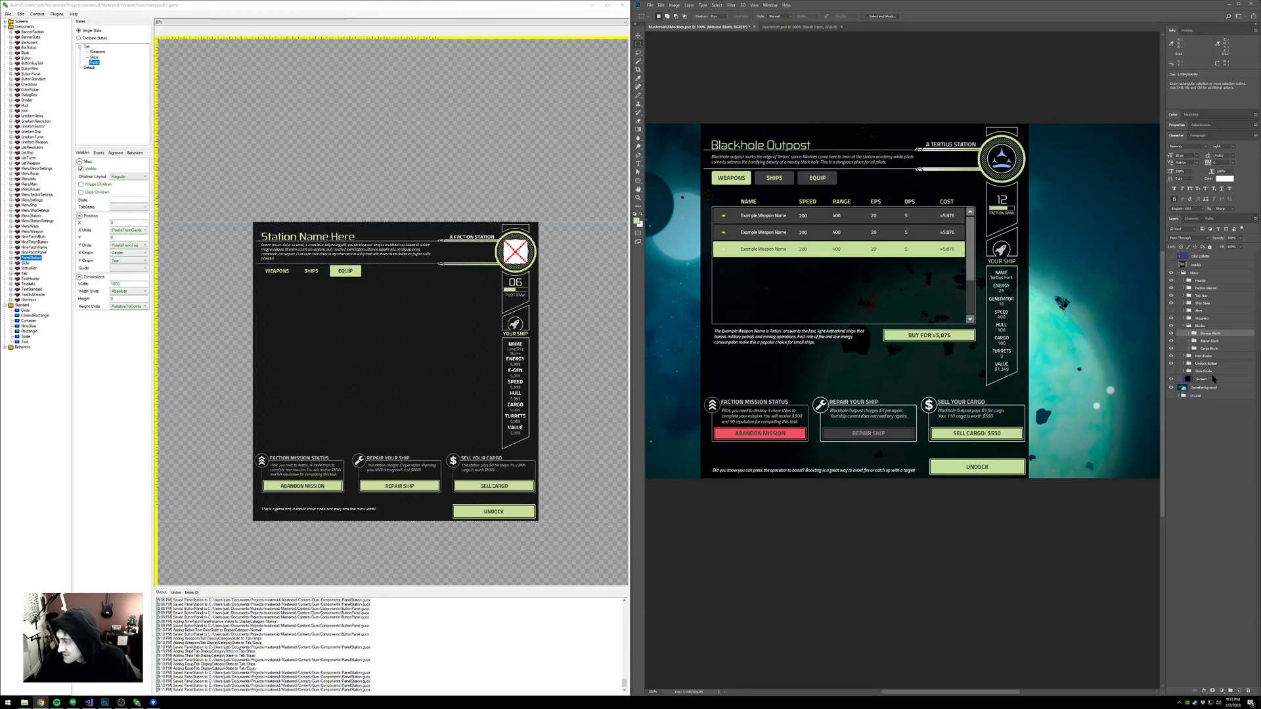
pyautogui.moveTo(728, 326); pyautogui.dragTo(450, 128)
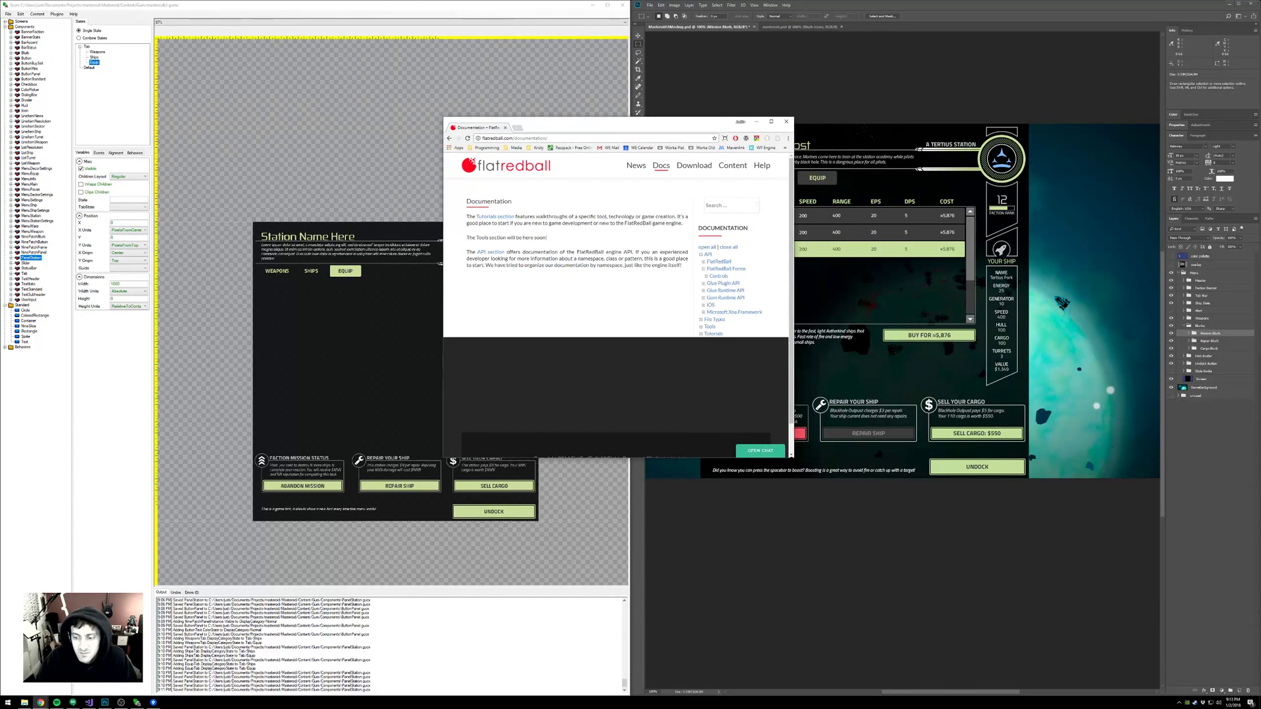
pyautogui.moveTo(793, 458); pyautogui.dragTo(992, 605)
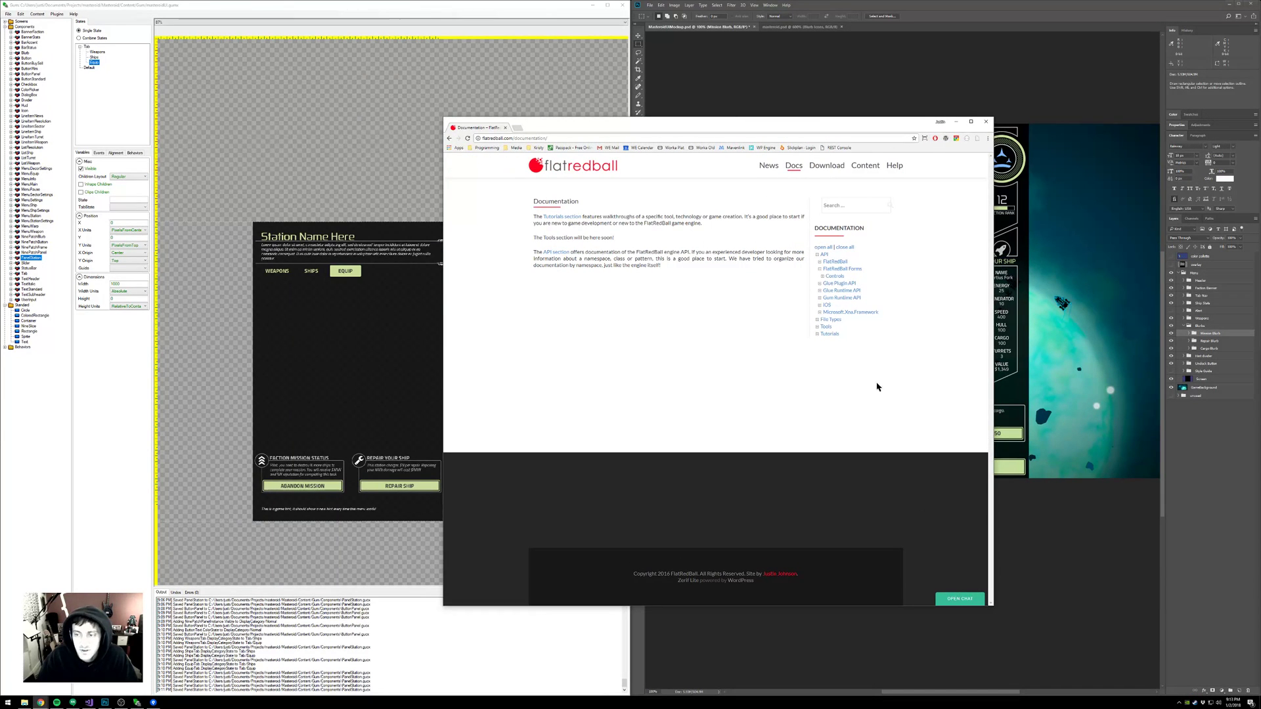
pyautogui.click(822, 277)
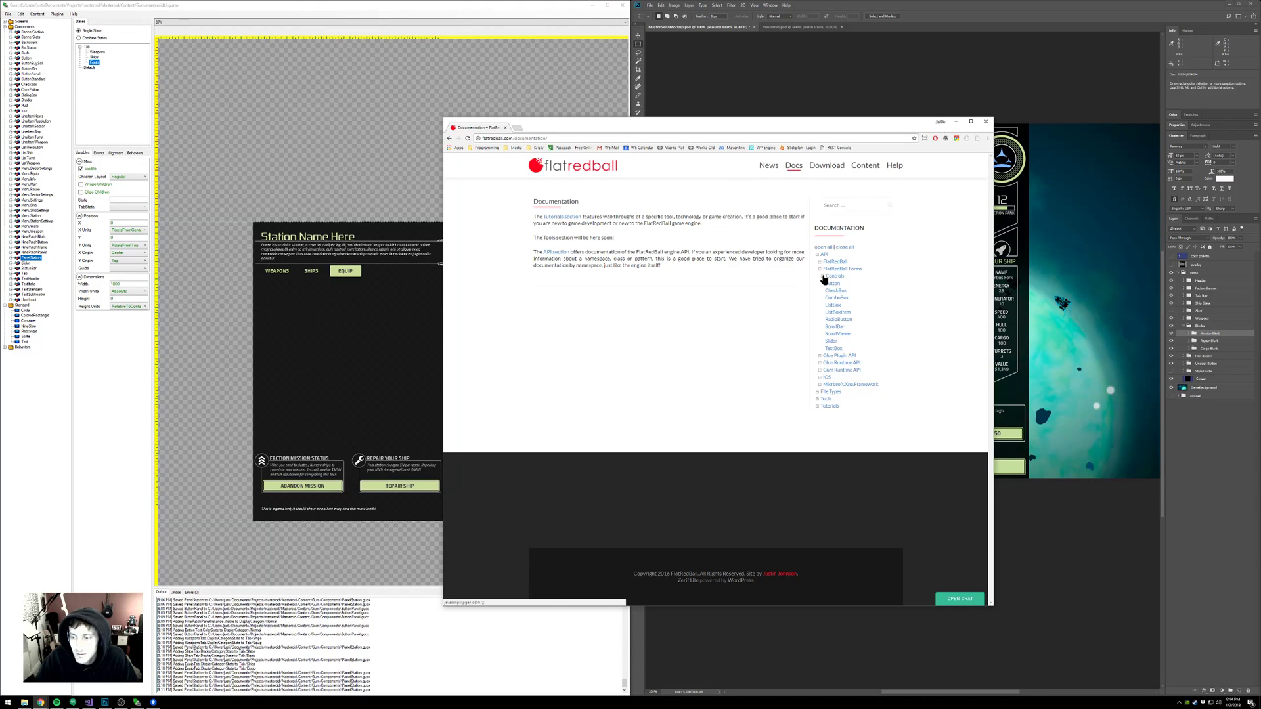
pyautogui.click(824, 279)
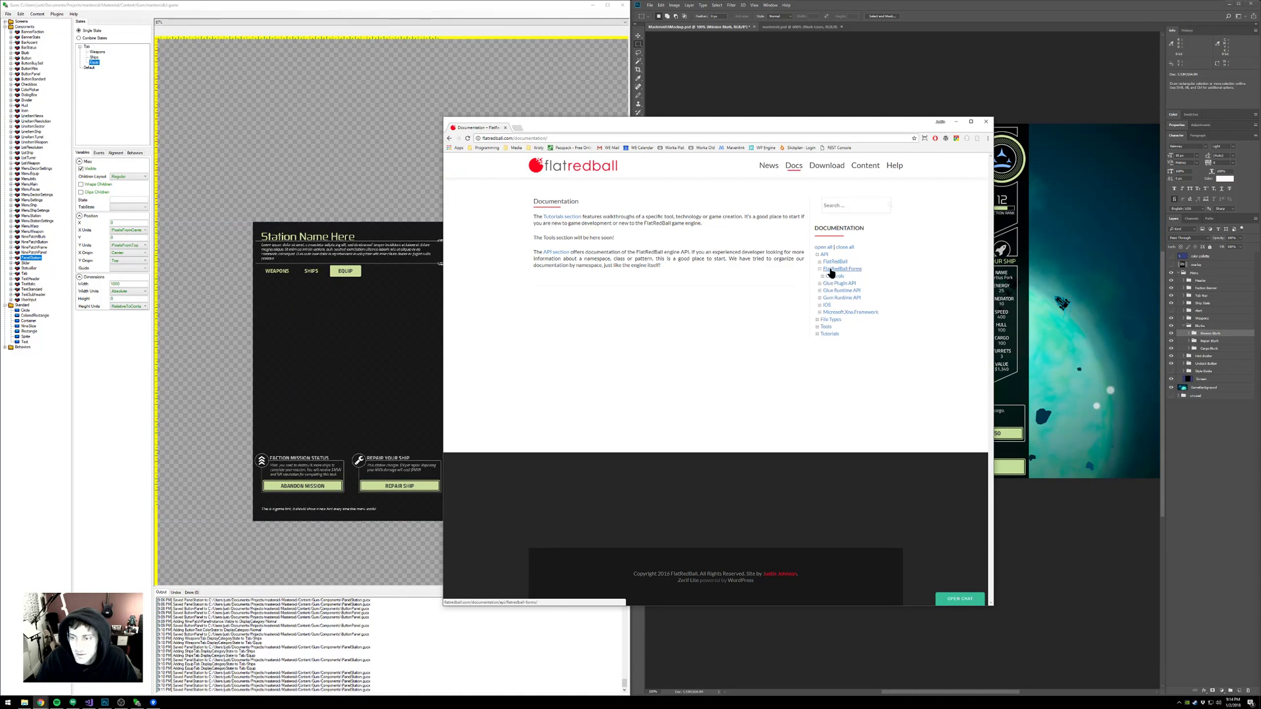
pyautogui.click(825, 277)
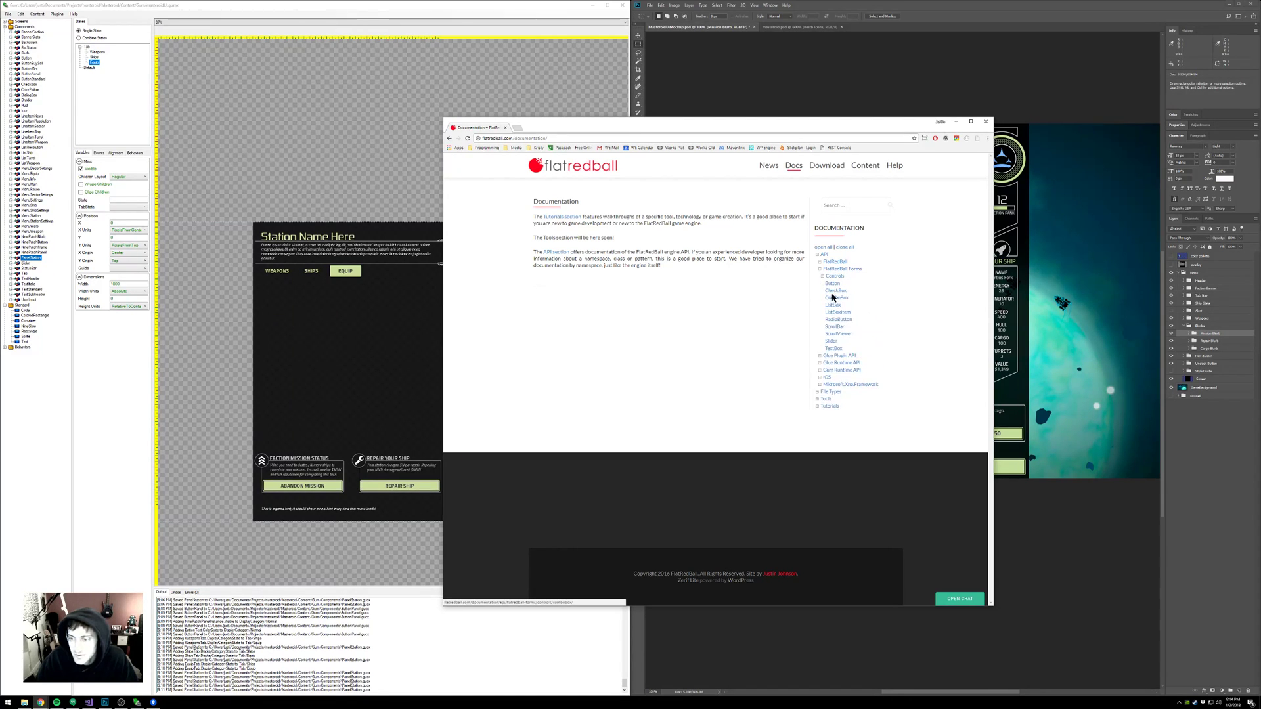
pyautogui.click(836, 306)
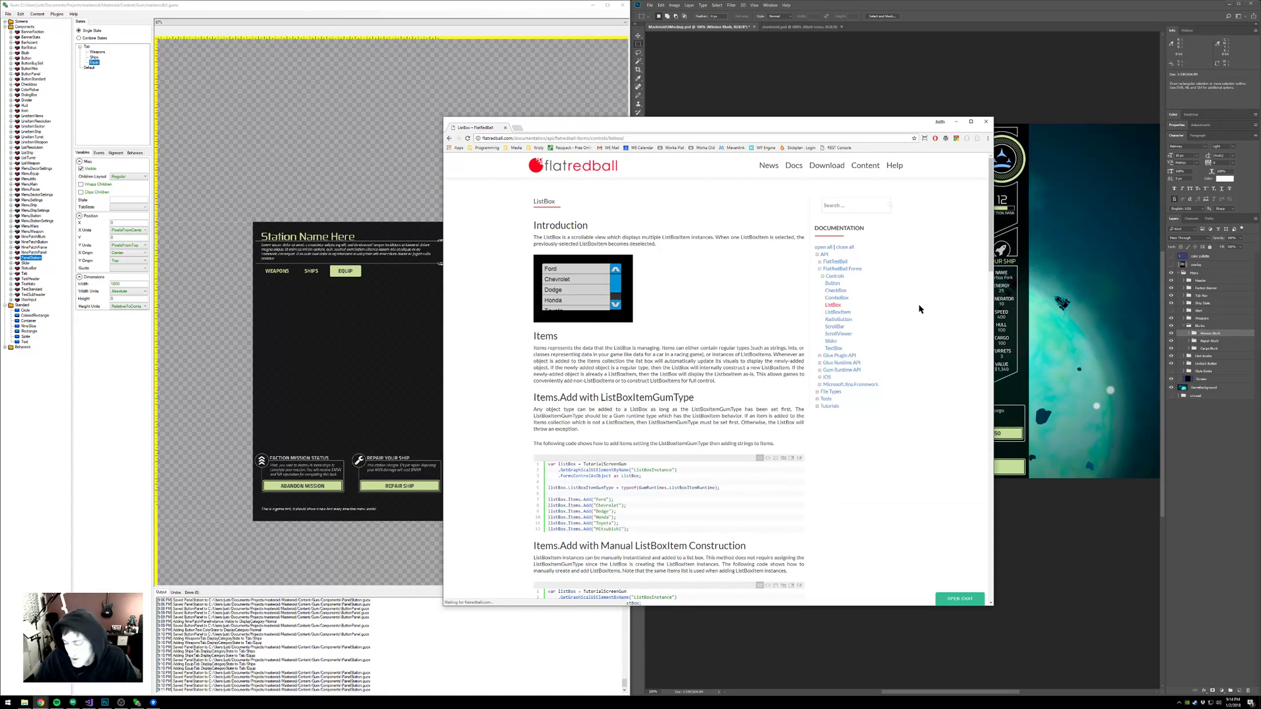
# - Read through the ListBox page's sections on adding items, mixing item types and handling selection
pyautogui.moveTo(727, 127); pyautogui.dragTo(798, 102)
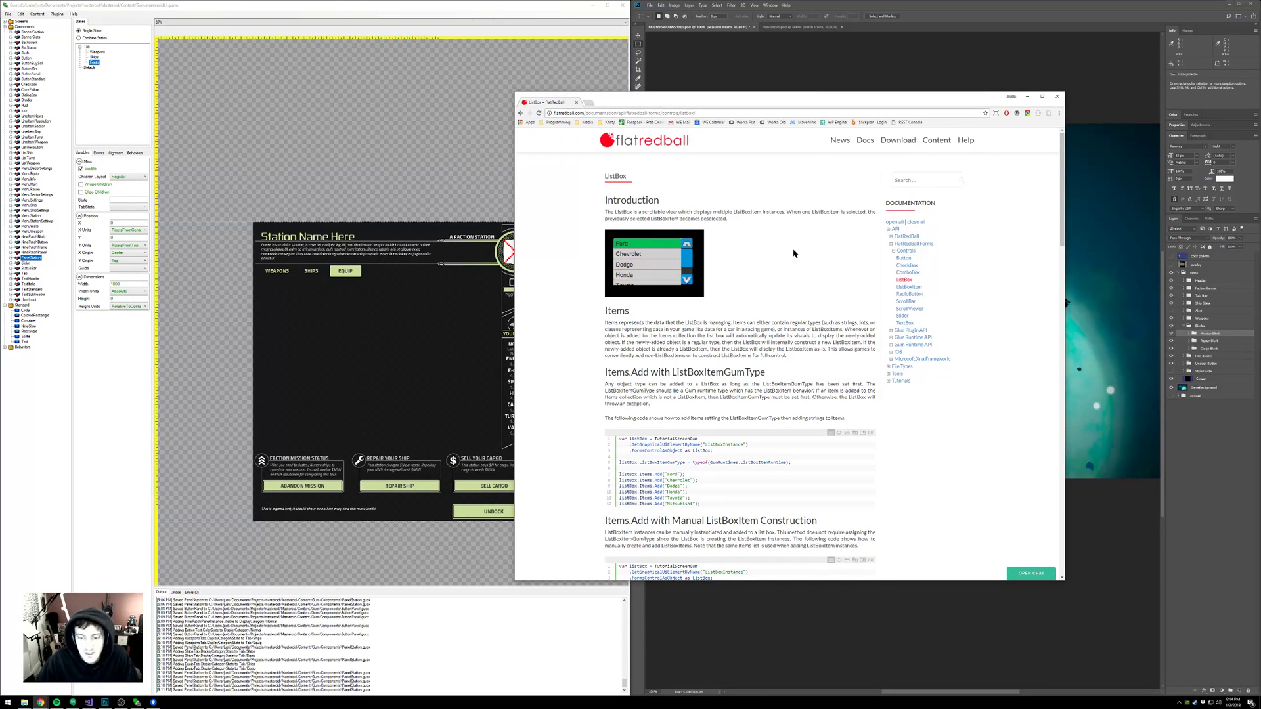
pyautogui.scroll(-4, 788, 295)
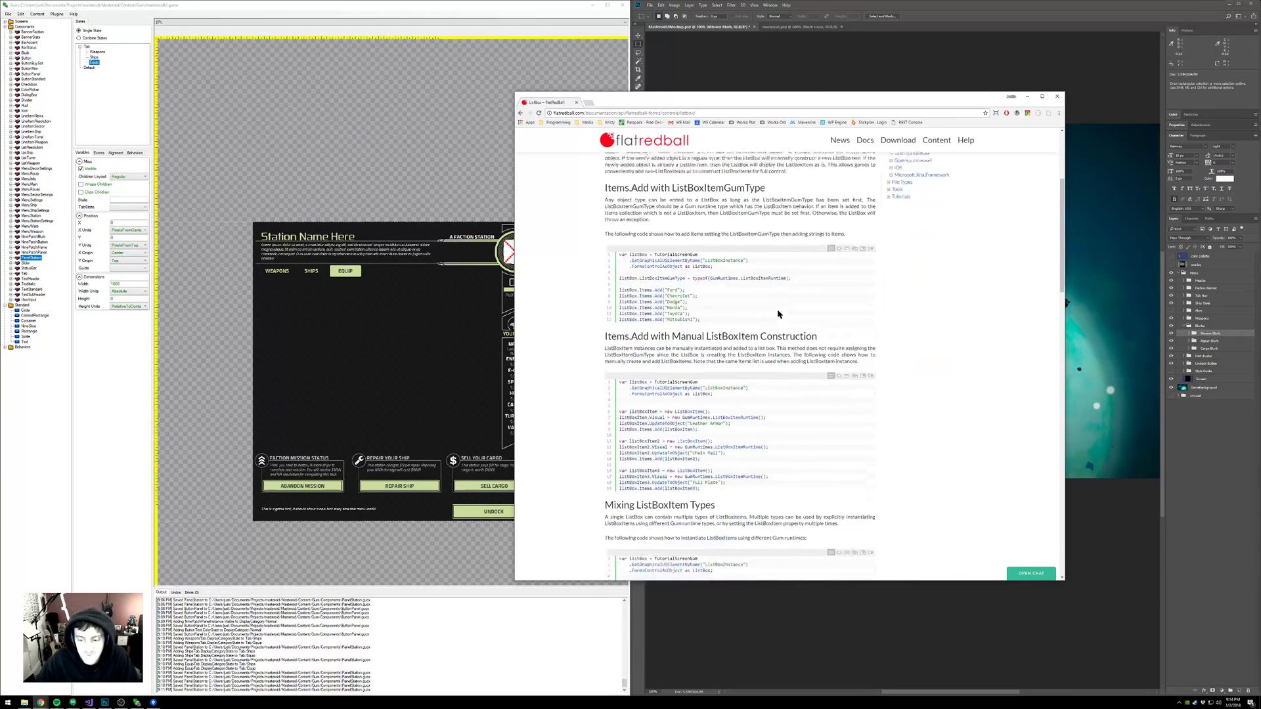
pyautogui.scroll(-5, 775, 320)
pyautogui.scroll(-6, 808, 327)
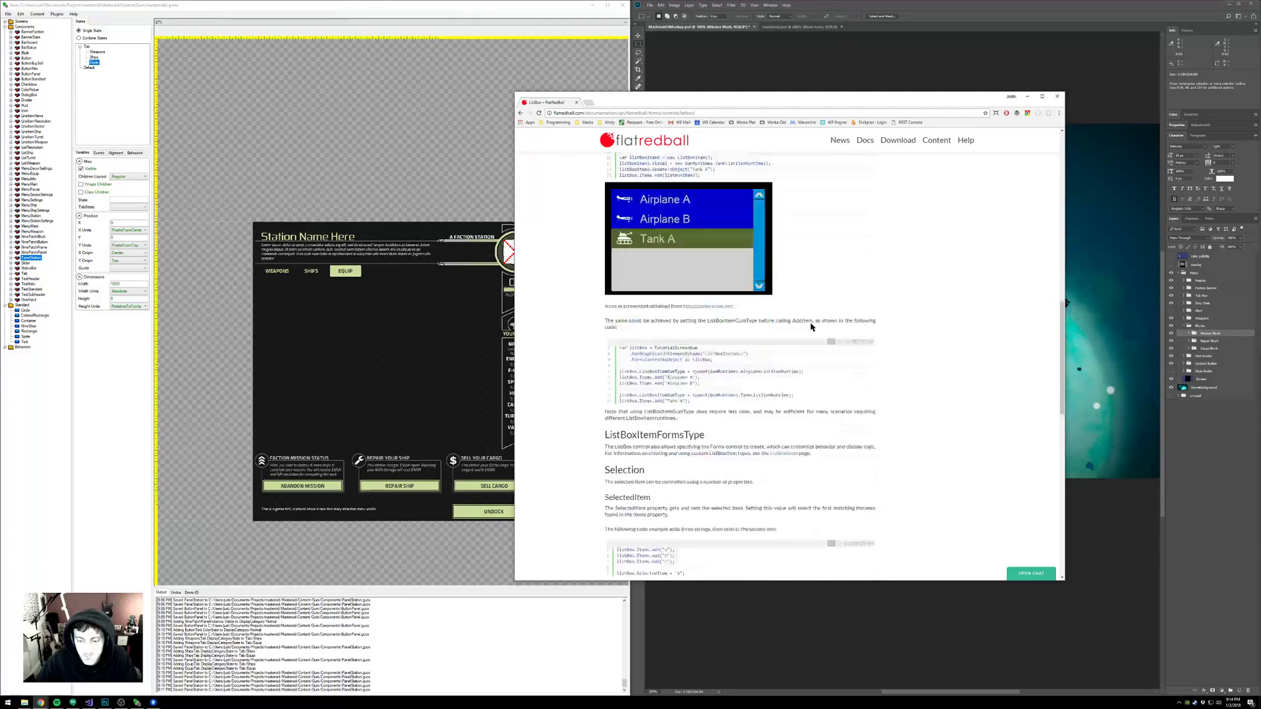
pyautogui.scroll(-5, 811, 327)
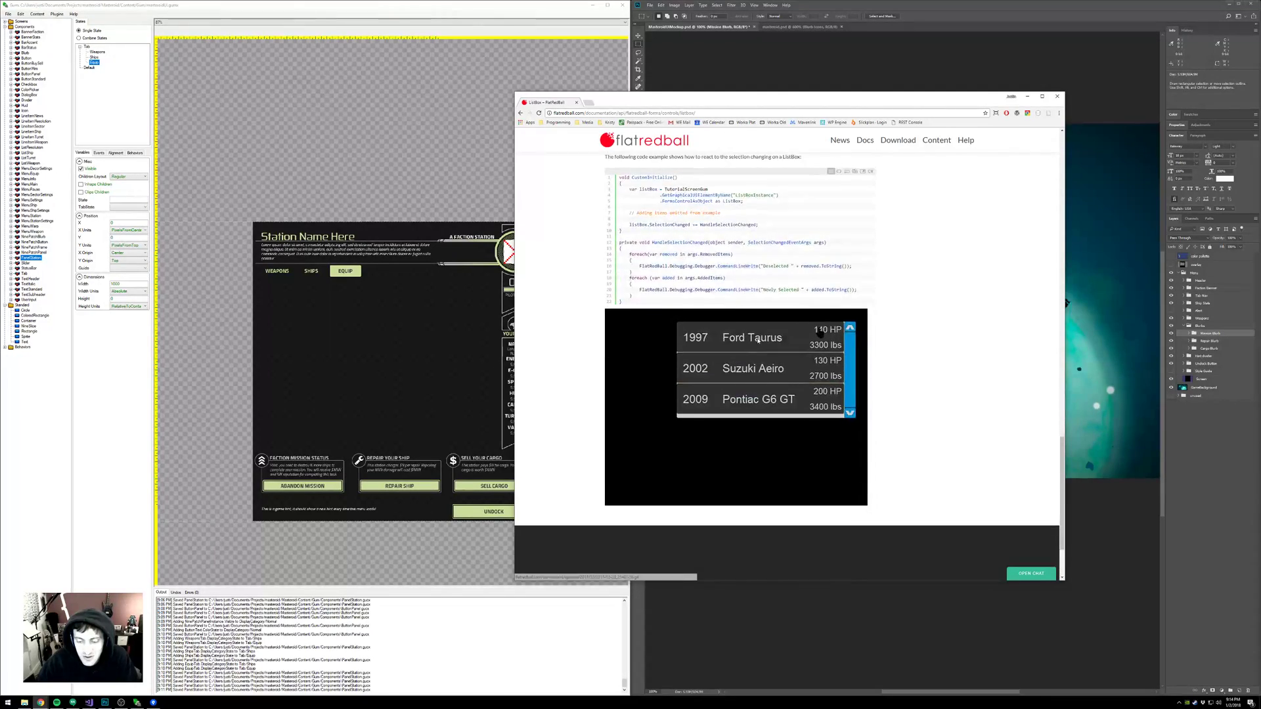
pyautogui.scroll(3, 817, 332)
pyautogui.scroll(18, 818, 332)
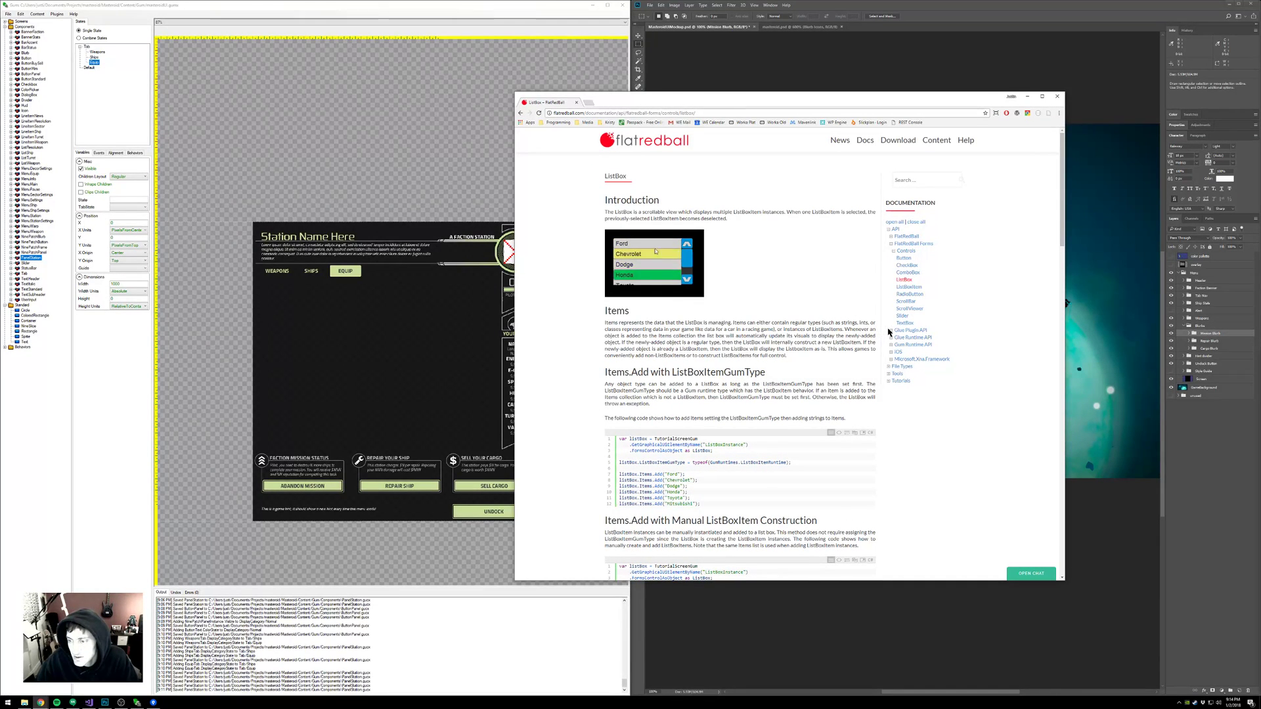
# - Open the FlatRedBall.Forms tutorial "03 – Creating a Complex Control" from the Forms documentation
pyautogui.click(895, 253)
pyautogui.click(895, 254)
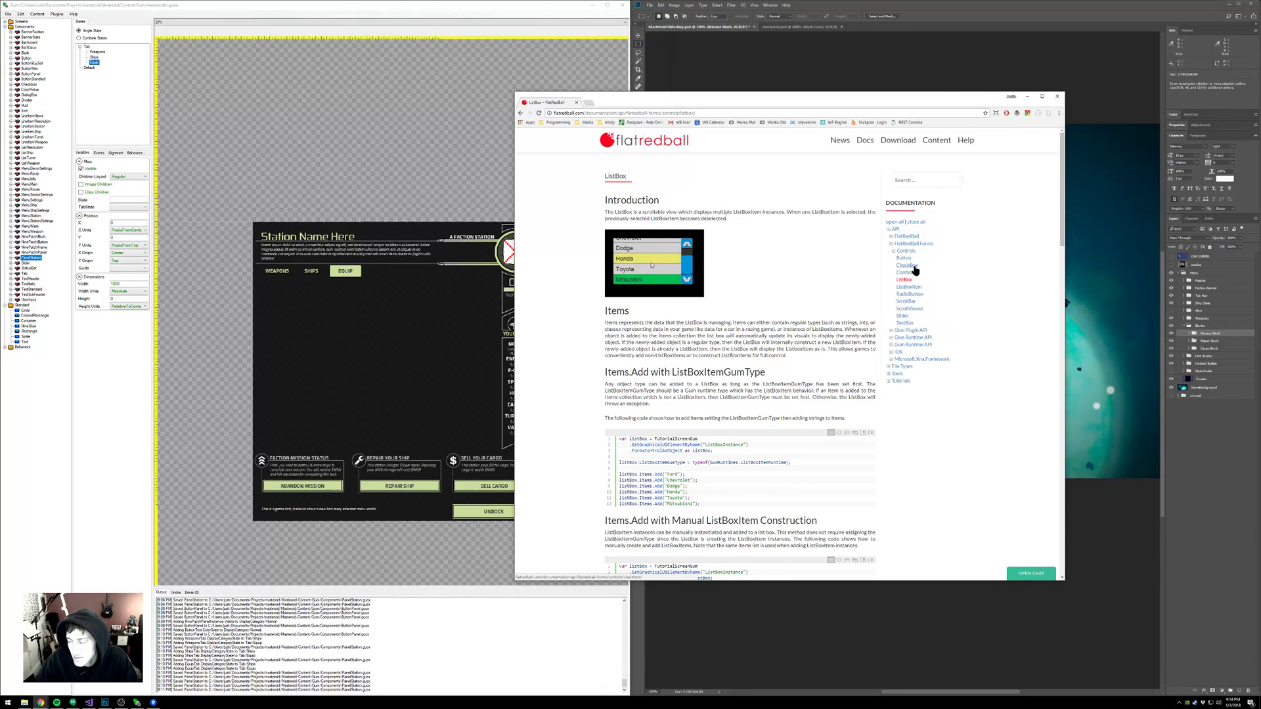
pyautogui.click(920, 244)
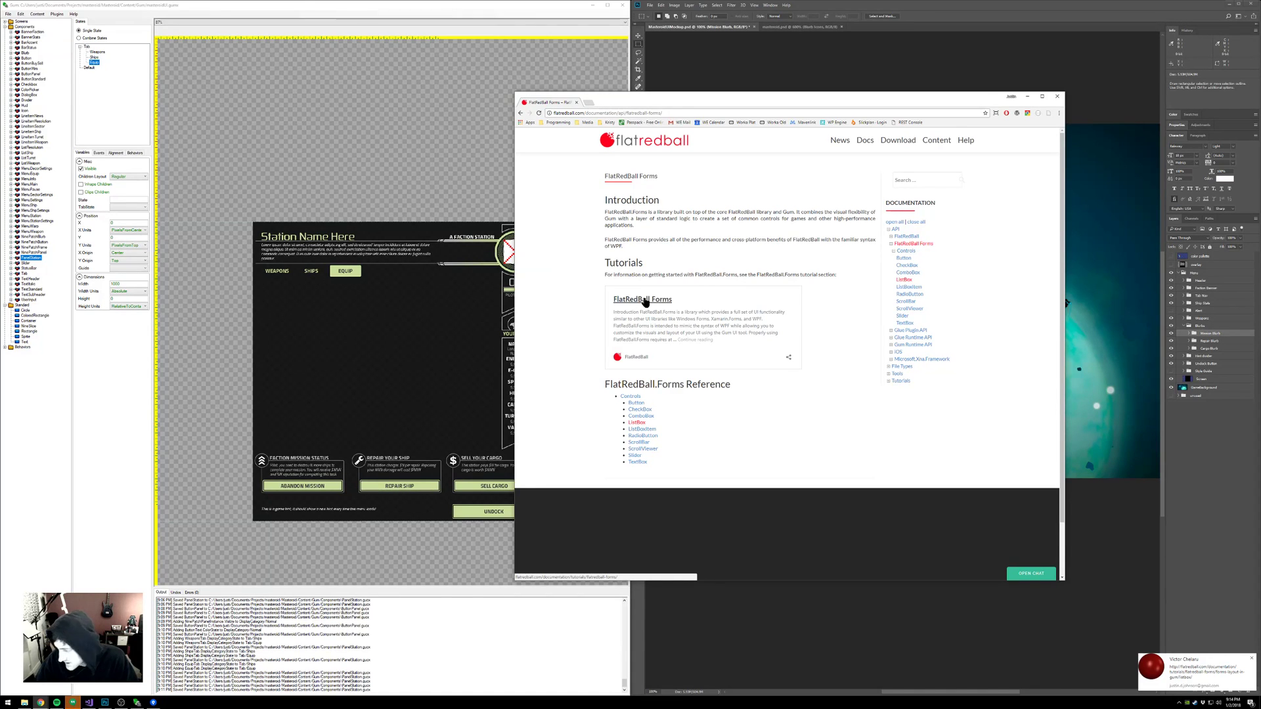
pyautogui.click(644, 301)
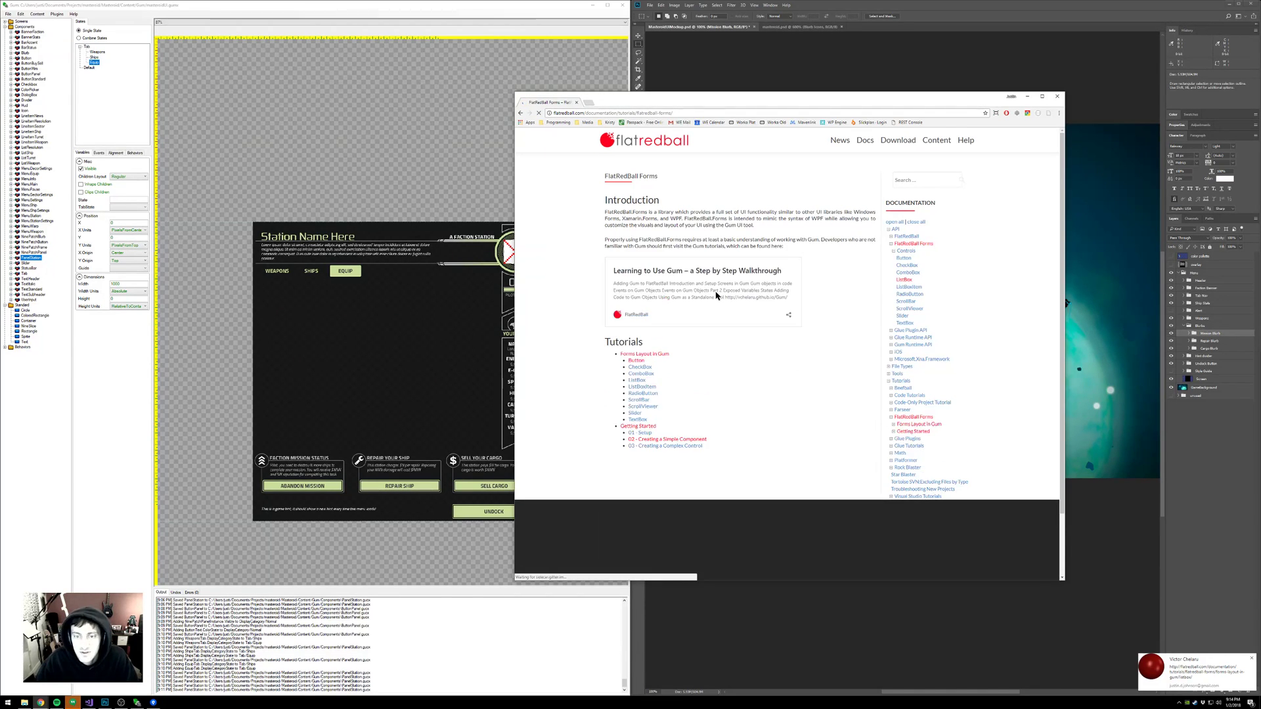
pyautogui.click(667, 447)
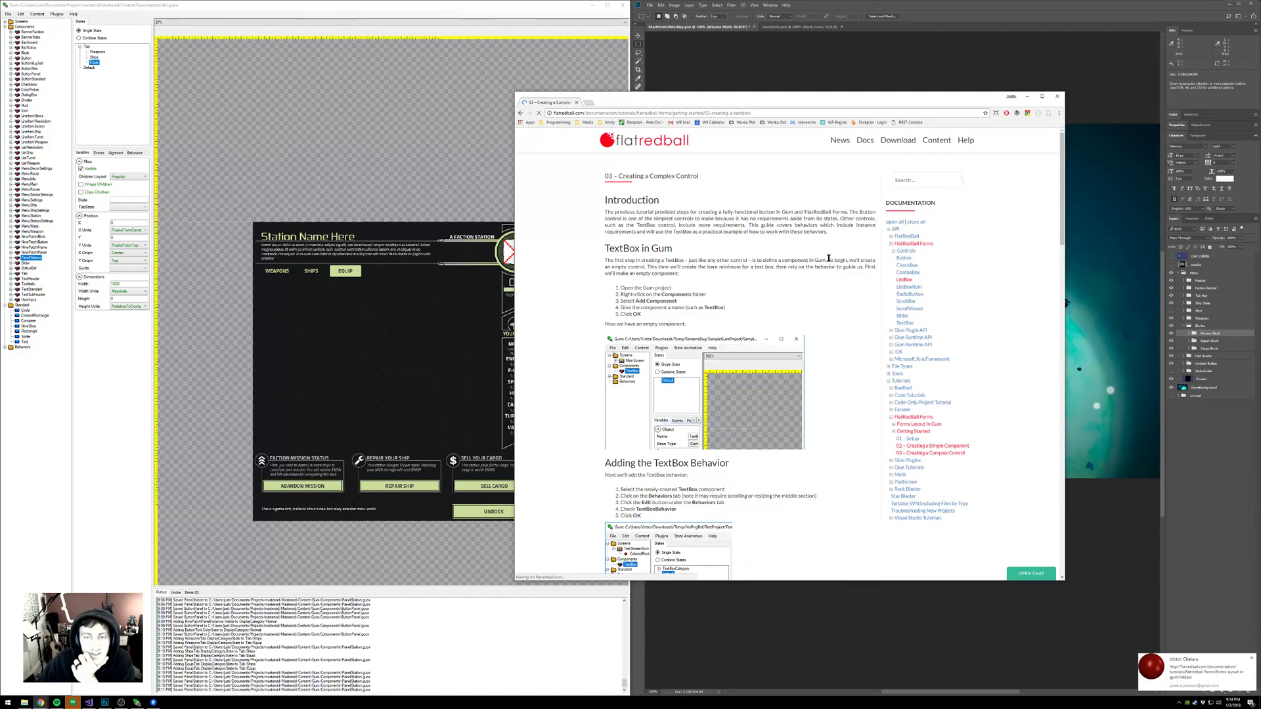
# - Skim the Creating a Complex Control tutorial for the TextBox behavior, its required instances and adding it to a screen
pyautogui.scroll(-1, 793, 265)
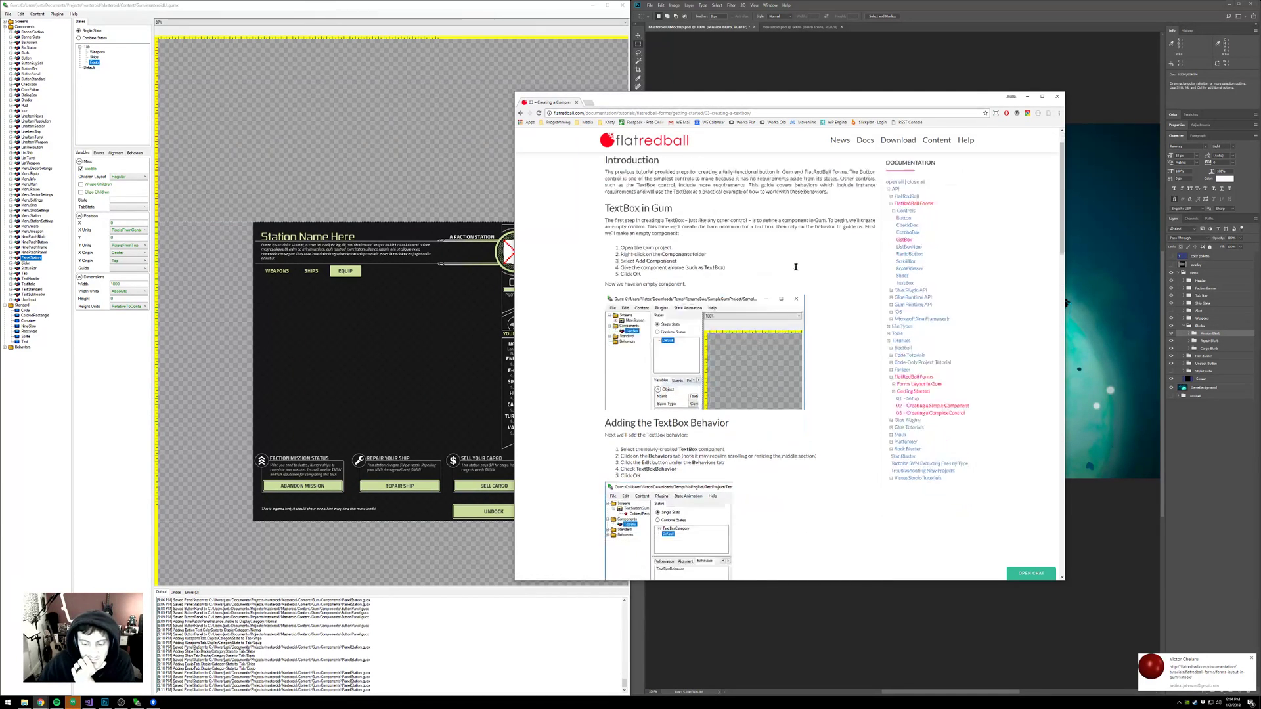
pyautogui.scroll(-4, 795, 267)
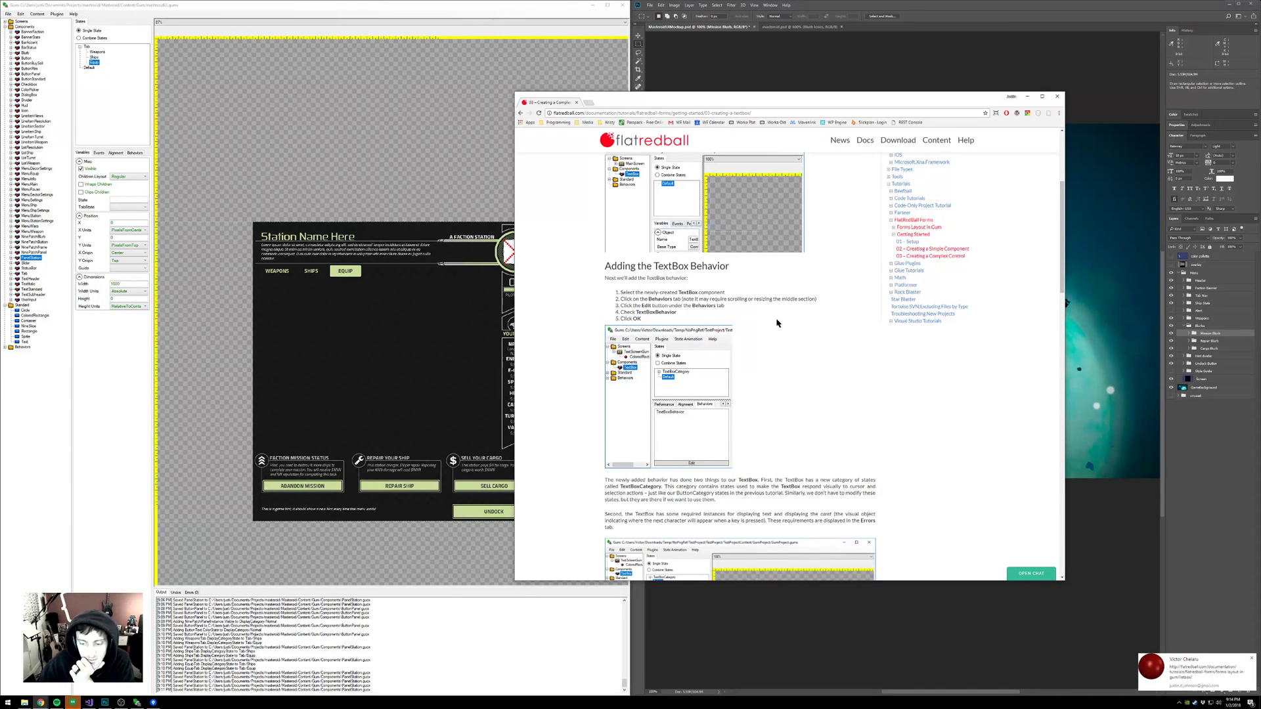
pyautogui.scroll(-3, 775, 323)
pyautogui.scroll(-4, 761, 329)
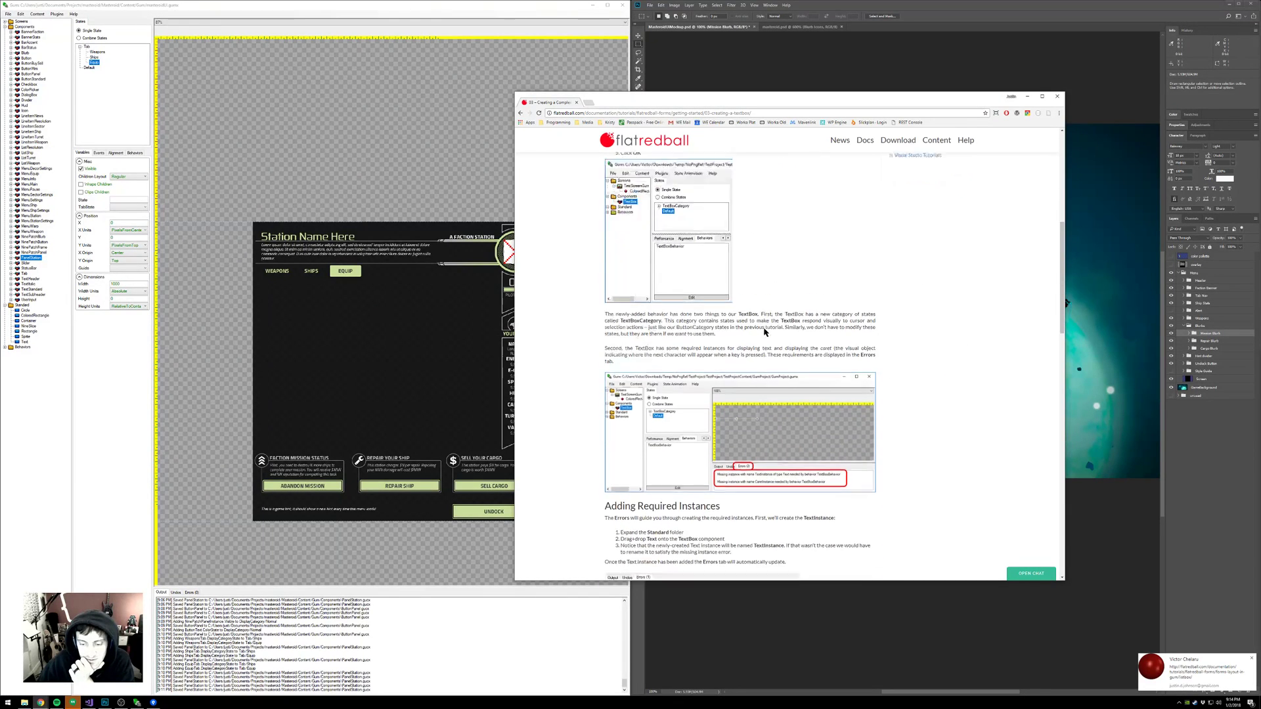
pyautogui.scroll(-5, 765, 330)
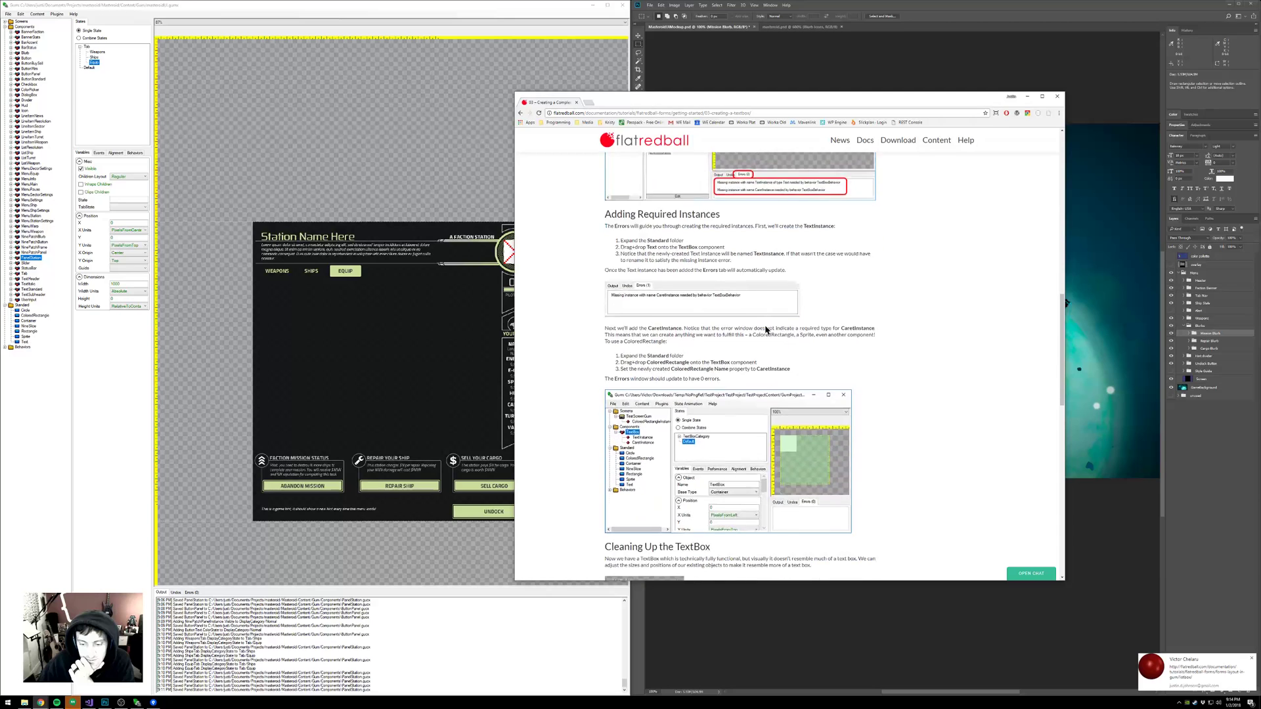
pyautogui.scroll(-3, 765, 330)
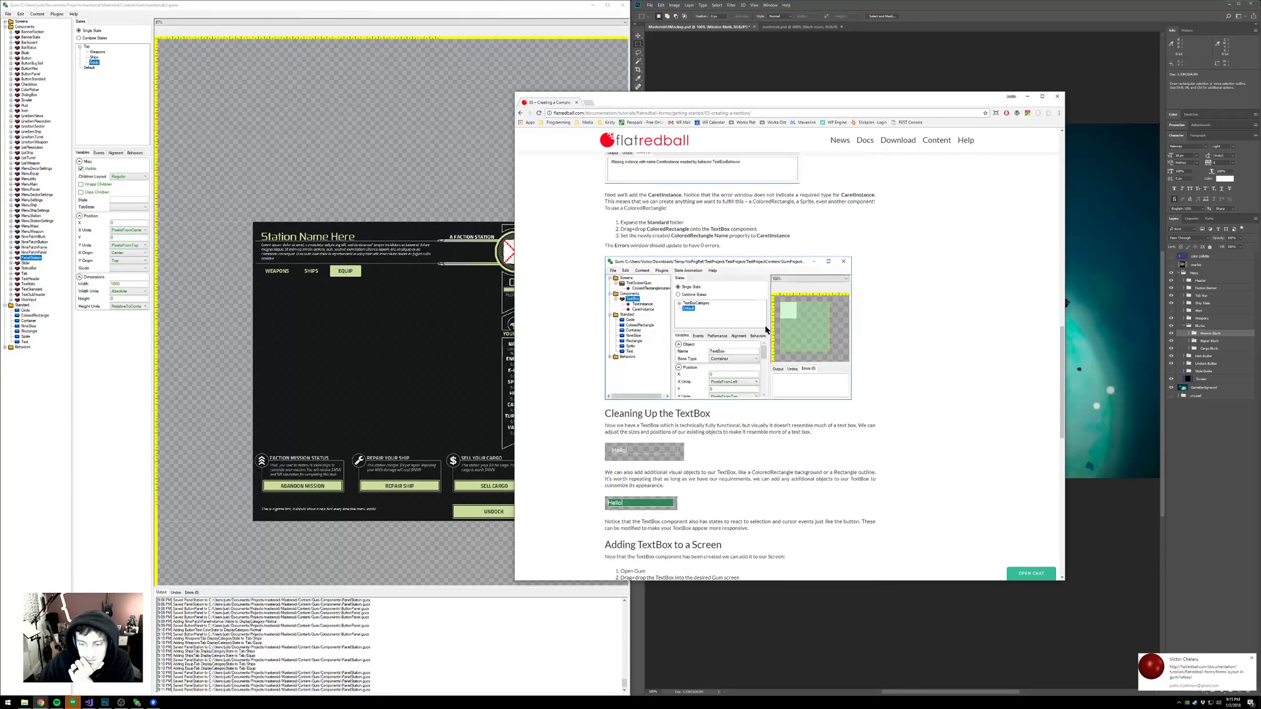
pyautogui.scroll(-9, 720, 351)
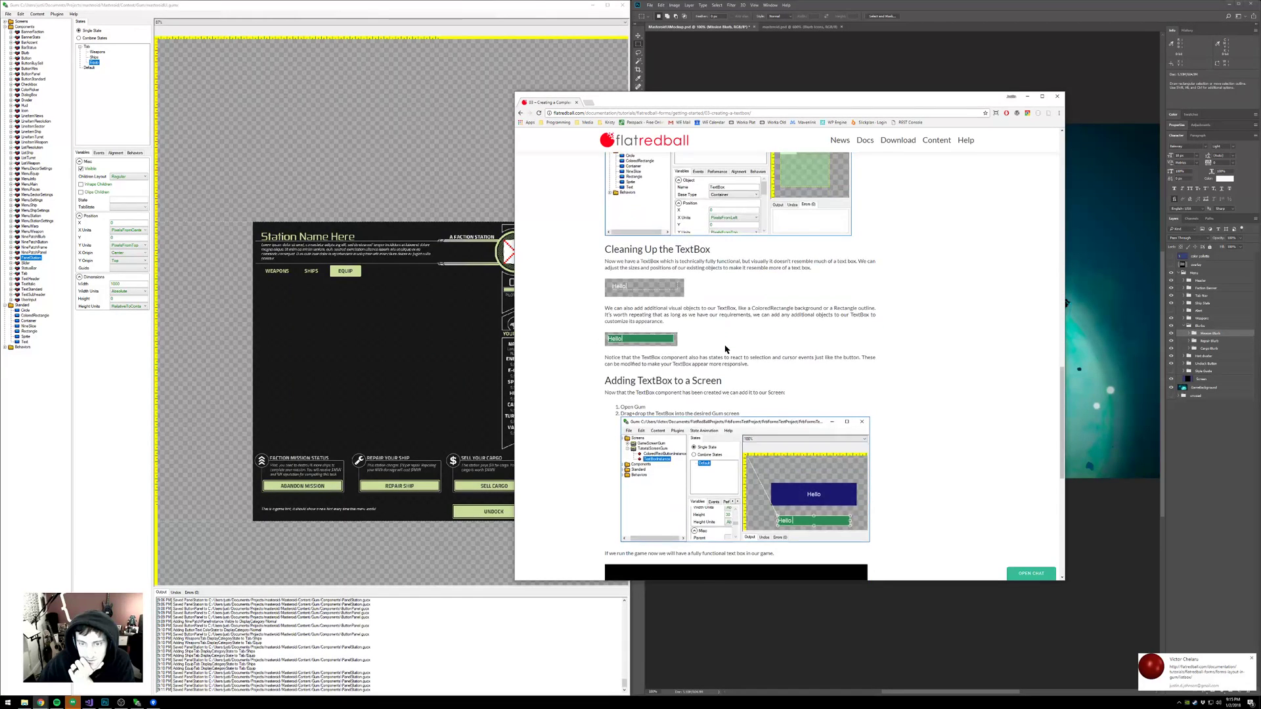
pyautogui.scroll(15, 691, 391)
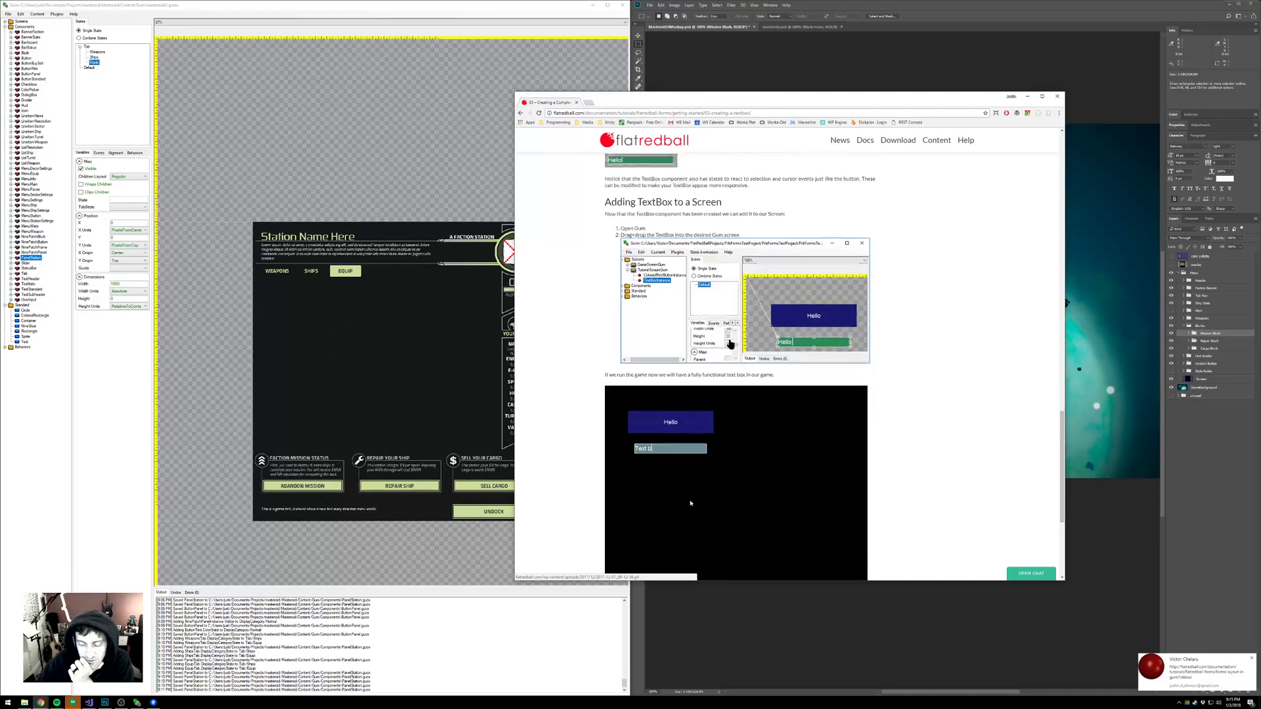
pyautogui.scroll(8, 731, 343)
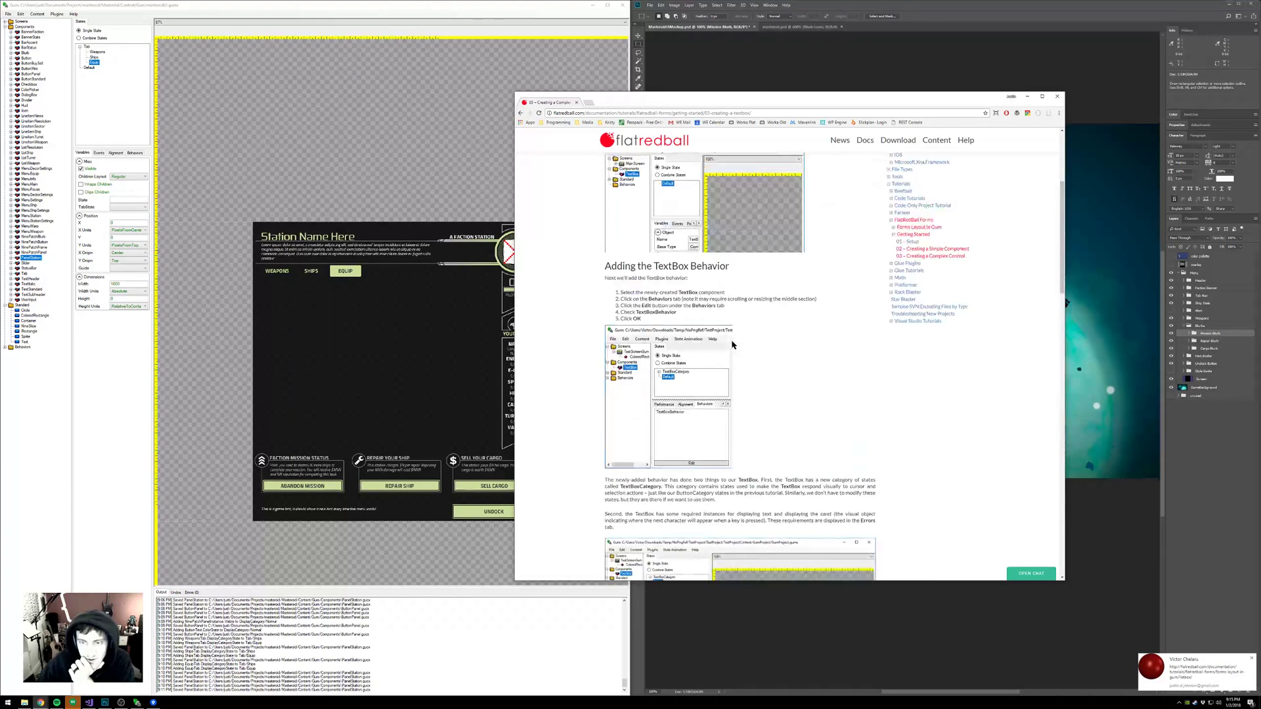
# - Dock the tutorial window beside Gum and select the Components folder in Gum's project tree
pyautogui.moveTo(704, 102); pyautogui.dragTo(1258, 135)
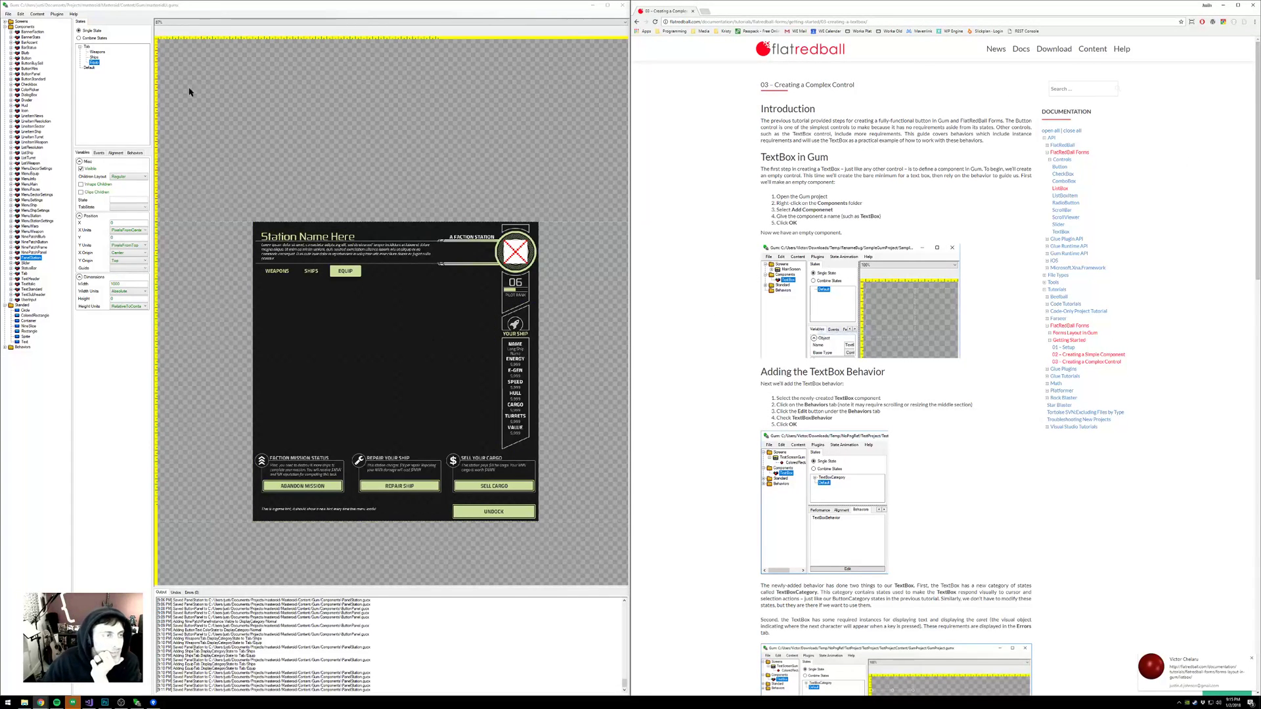
pyautogui.click(194, 7)
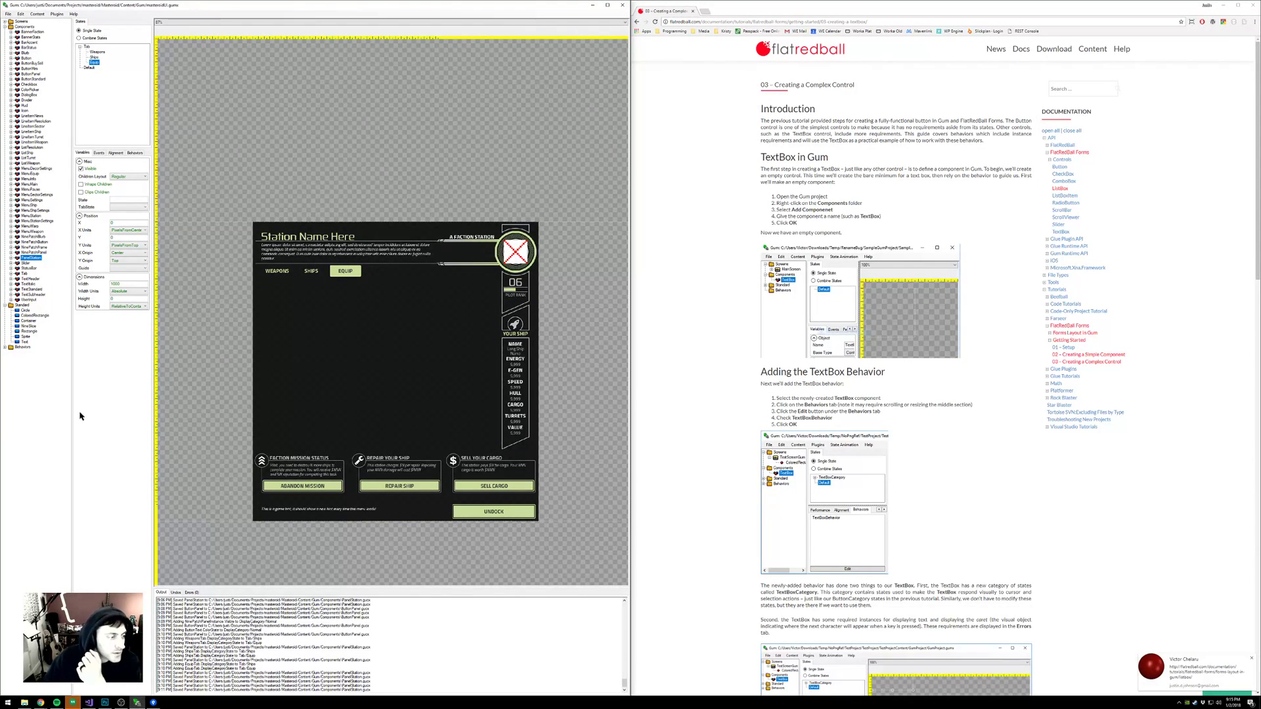
pyautogui.rightClick(26, 28)
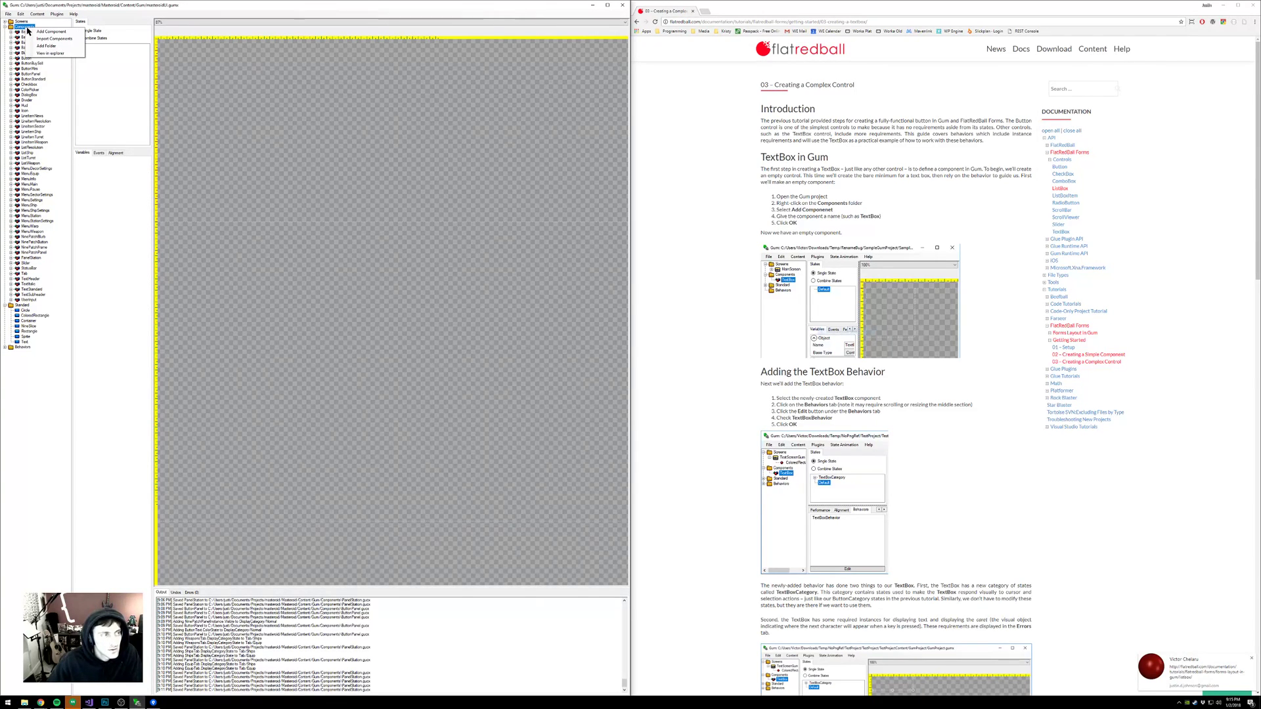
pyautogui.click(21, 27)
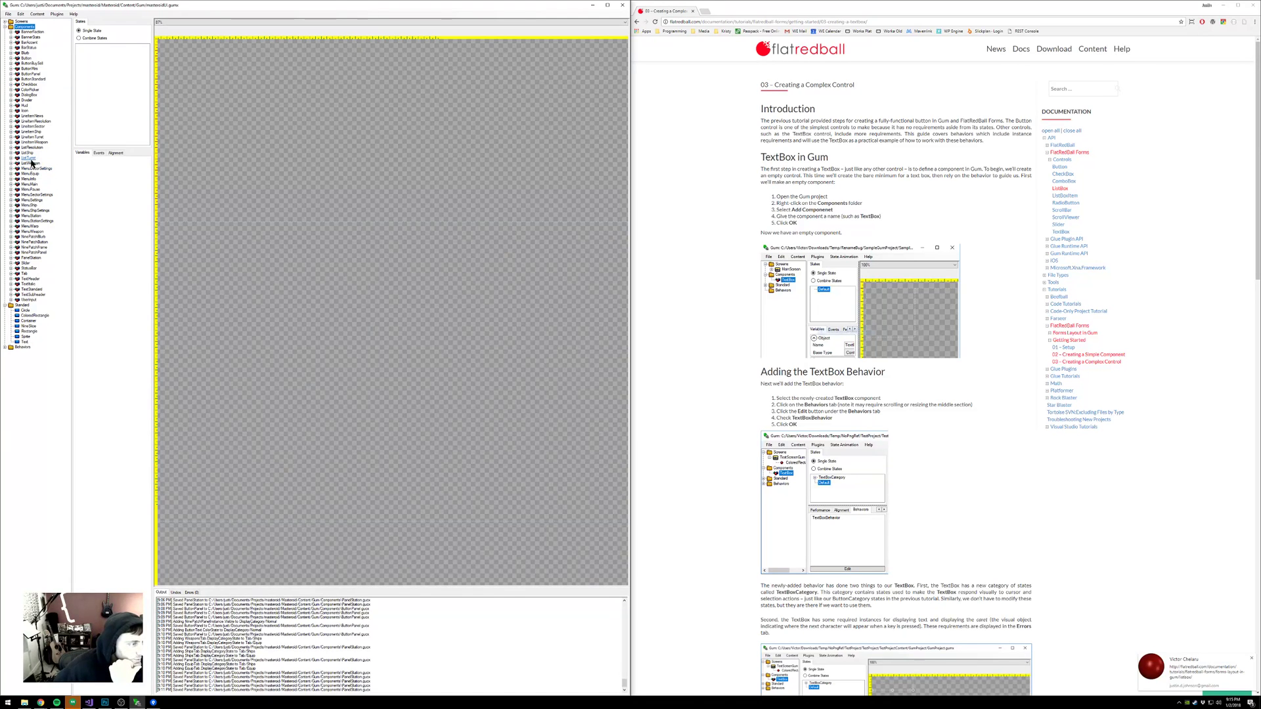
# - Inspect the existing ListTurret, ListShip, LineItemSector and LineItemNews components in turn
pyautogui.click(28, 159)
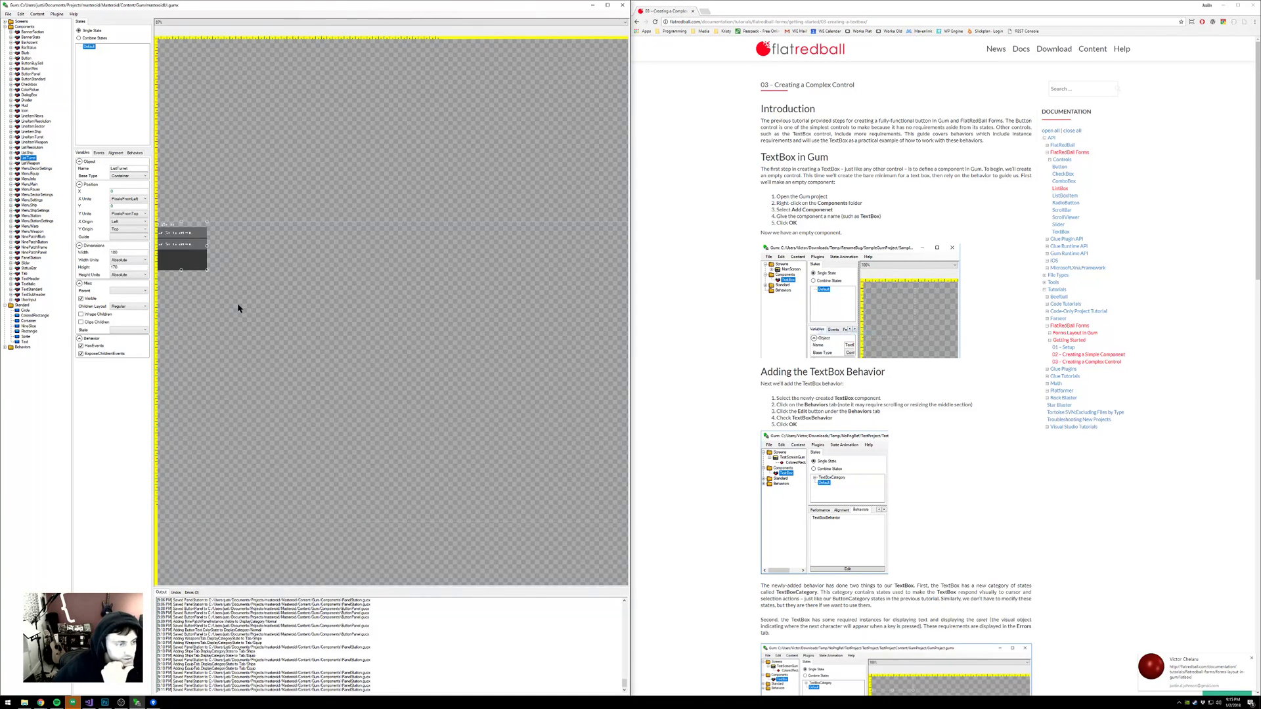
pyautogui.moveTo(239, 308); pyautogui.dragTo(383, 377)
pyautogui.scroll(3, 349, 377)
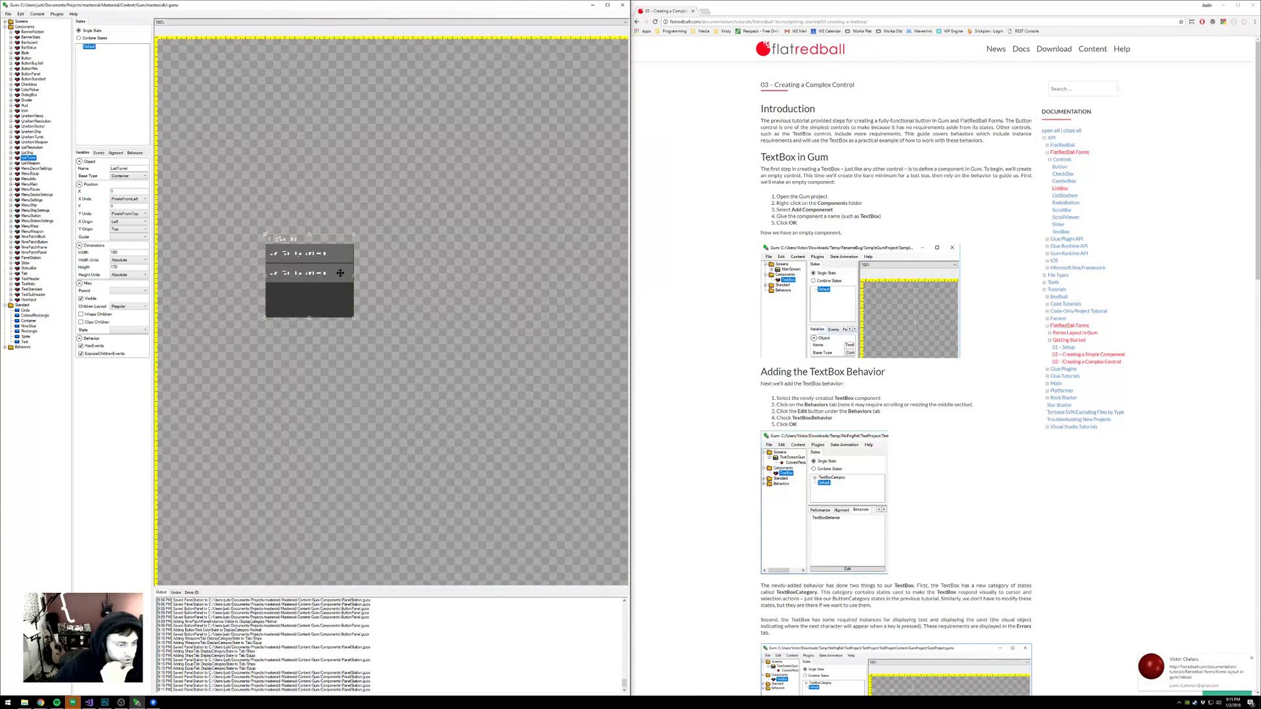
pyautogui.moveTo(340, 273); pyautogui.dragTo(318, 309)
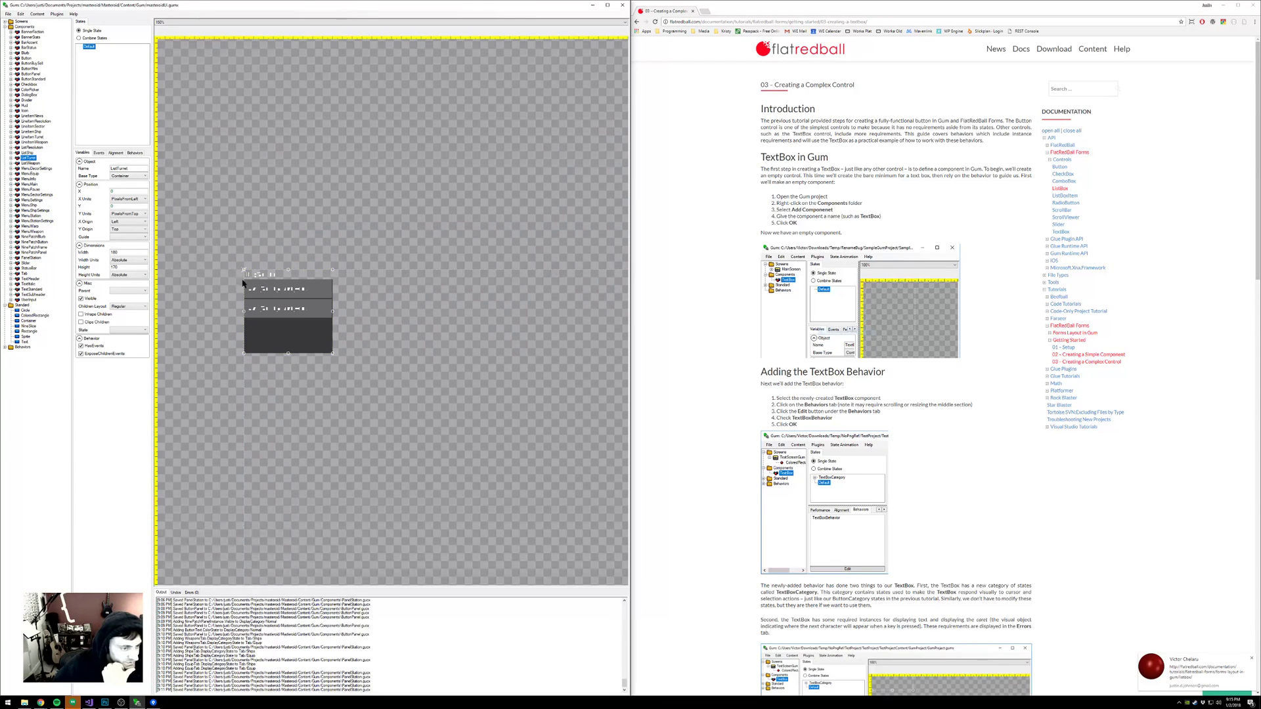
pyautogui.click(28, 153)
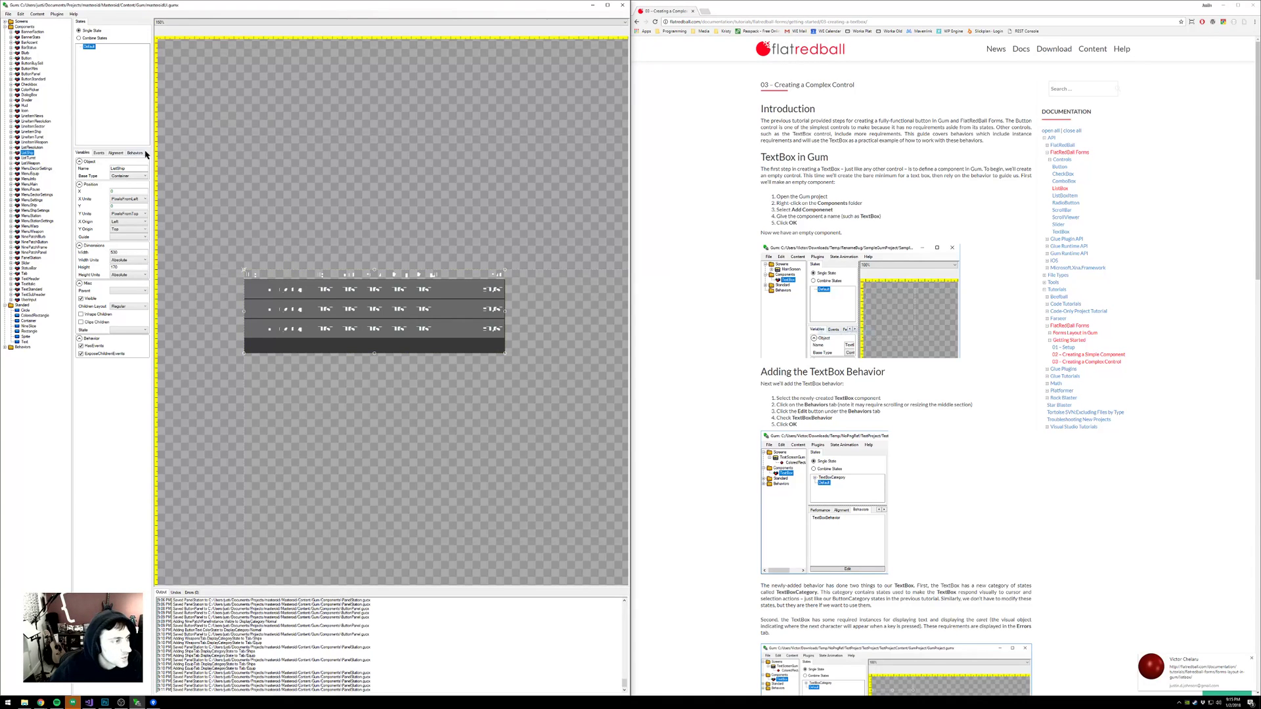
pyautogui.click(33, 127)
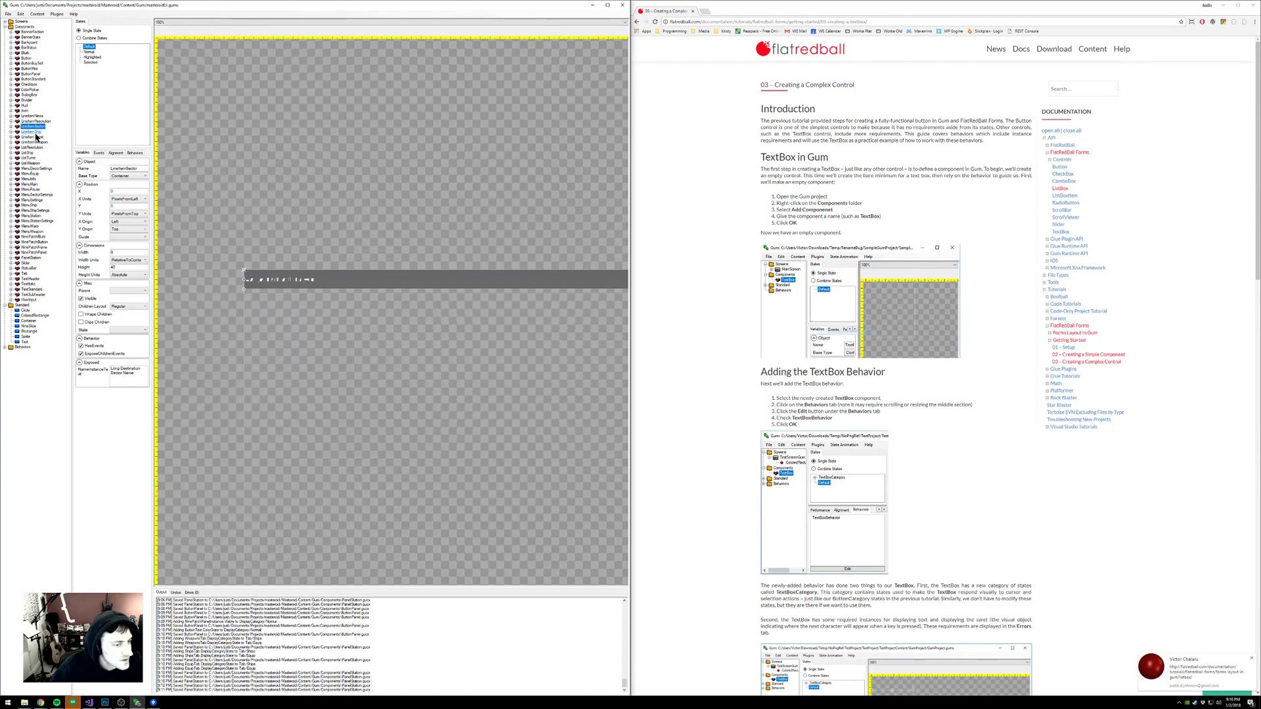
pyautogui.click(33, 115)
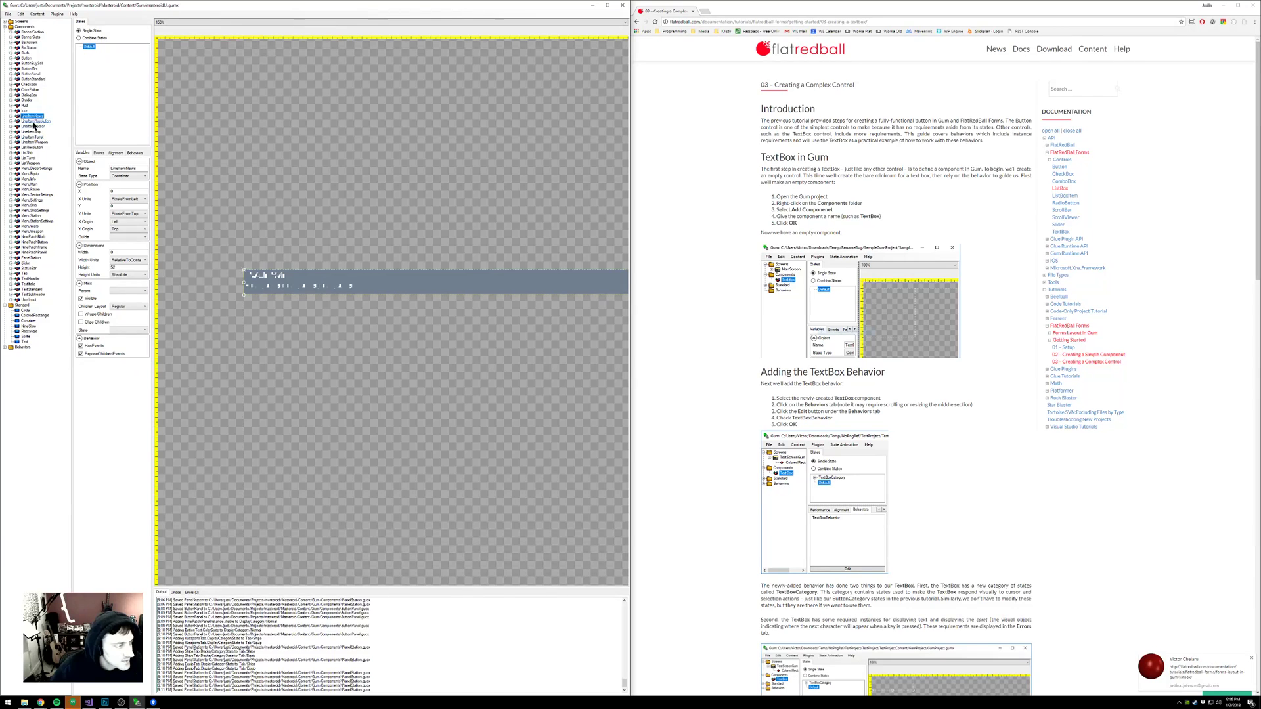
# - View the game interface screenshot old-ui.png from the Desktop folder, then close the image and minimize the folder window
pyautogui.click(24, 702)
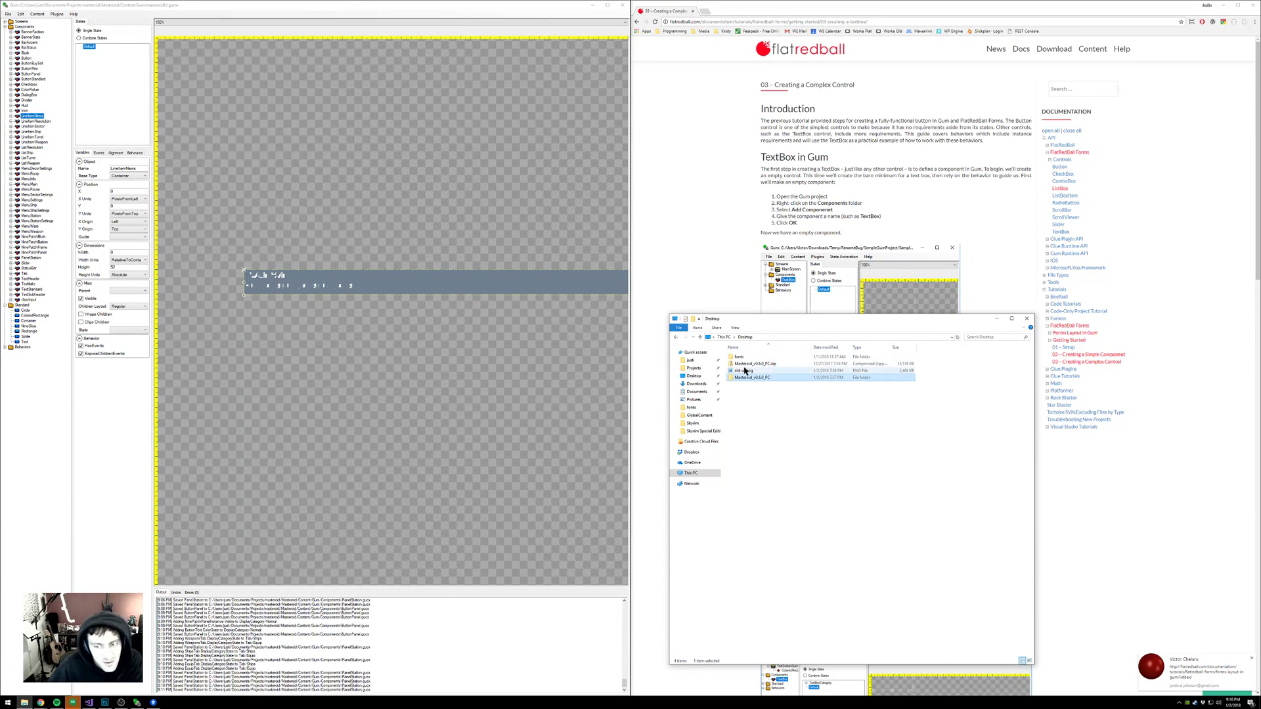
pyautogui.click(694, 375)
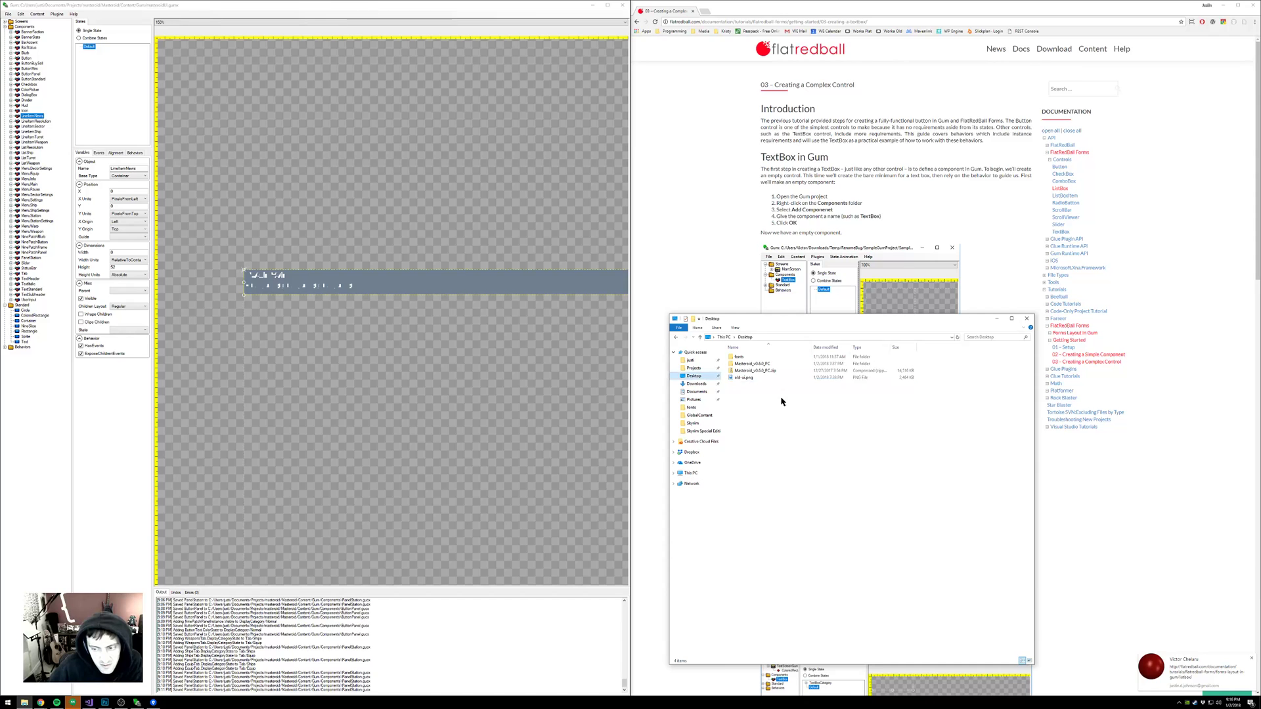
pyautogui.doubleClick(745, 378)
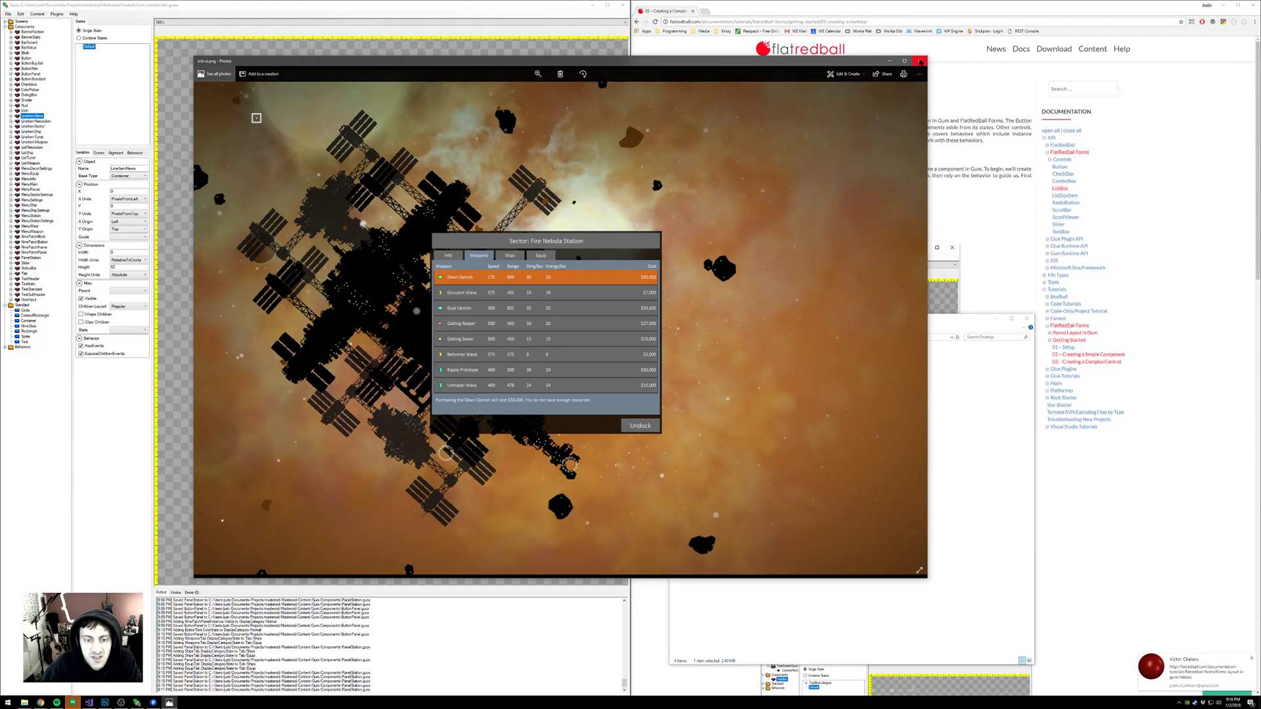
pyautogui.click(920, 61)
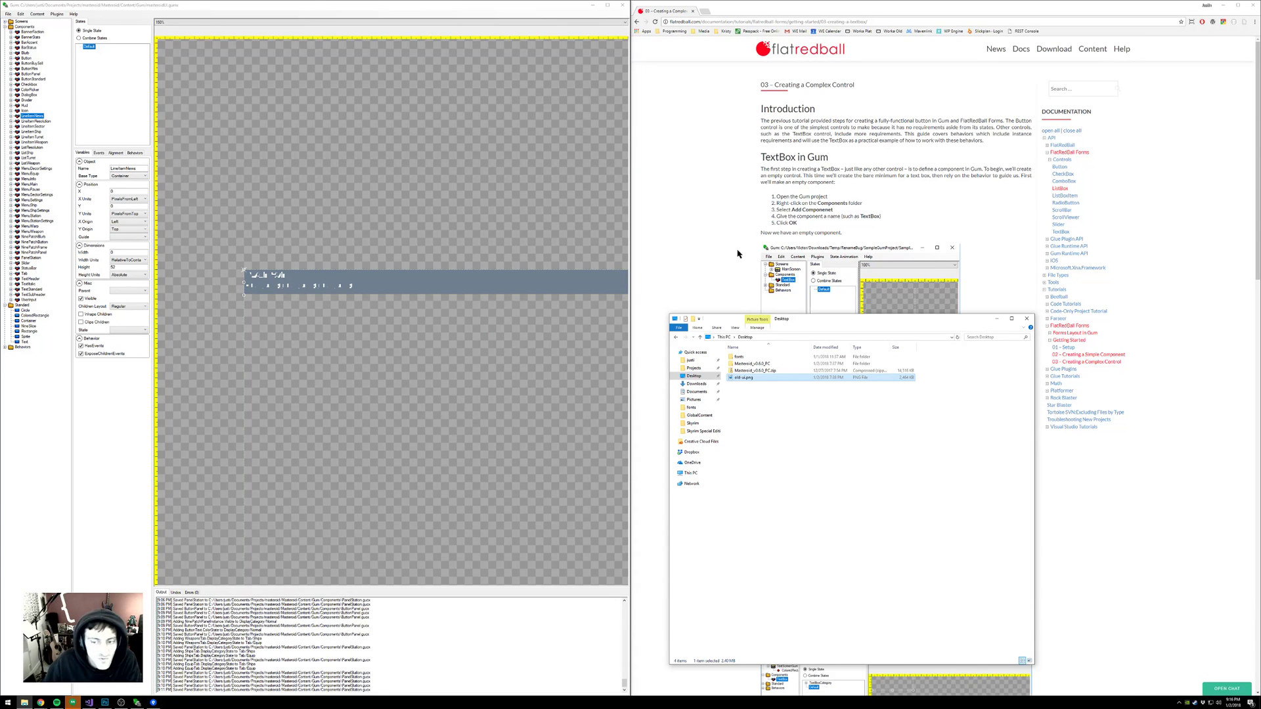
pyautogui.click(997, 319)
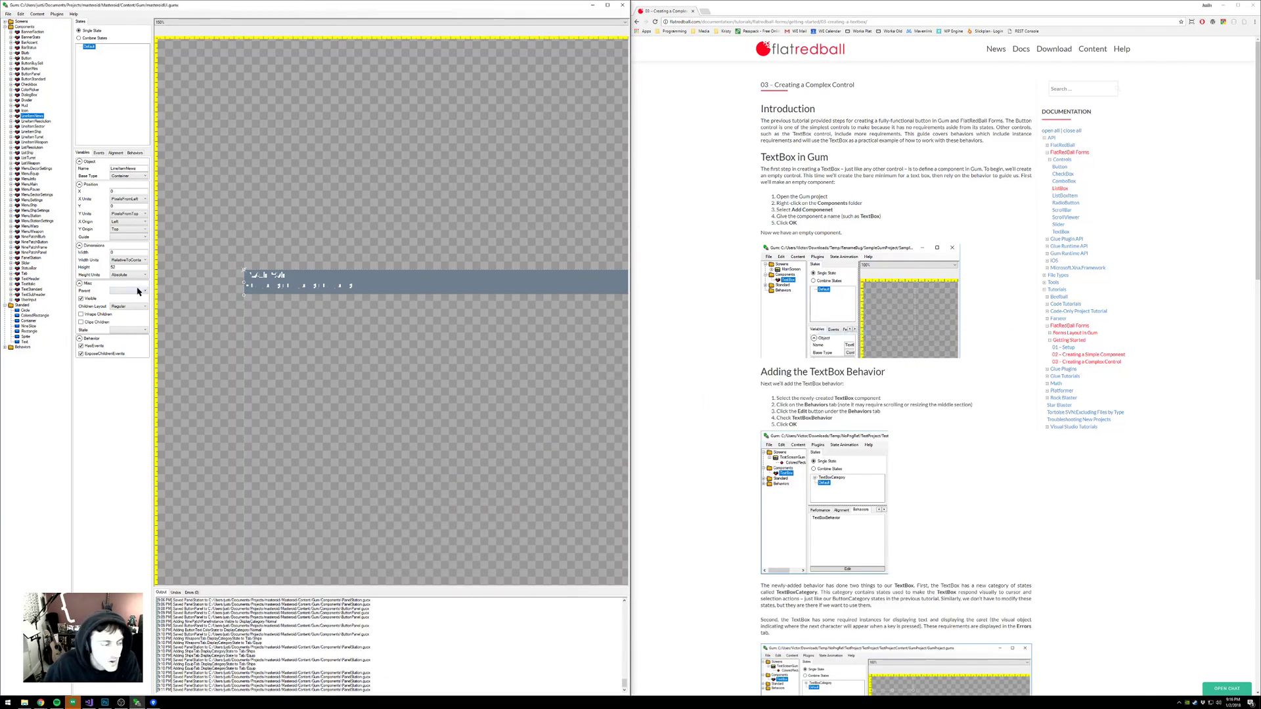
# - Add a new component named ListBox to Gum's Components folder and open its behaviors for editing
pyautogui.rightClick(29, 29)
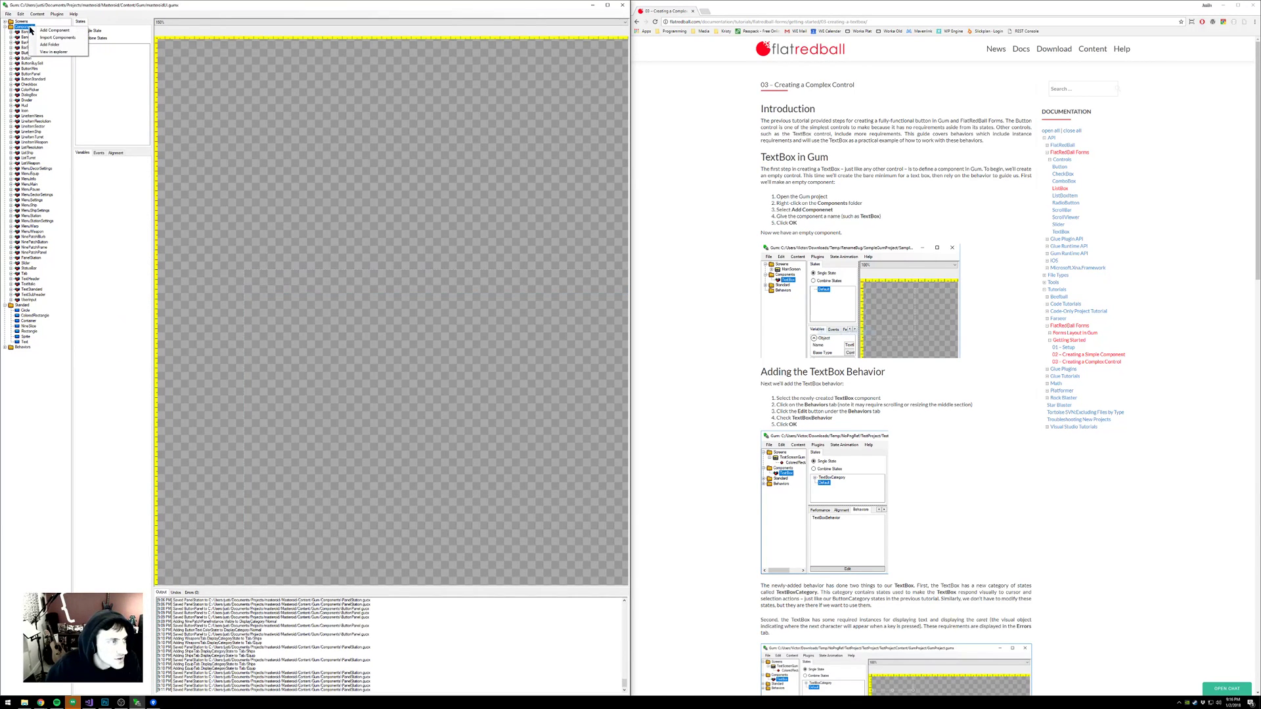
pyautogui.click(55, 33)
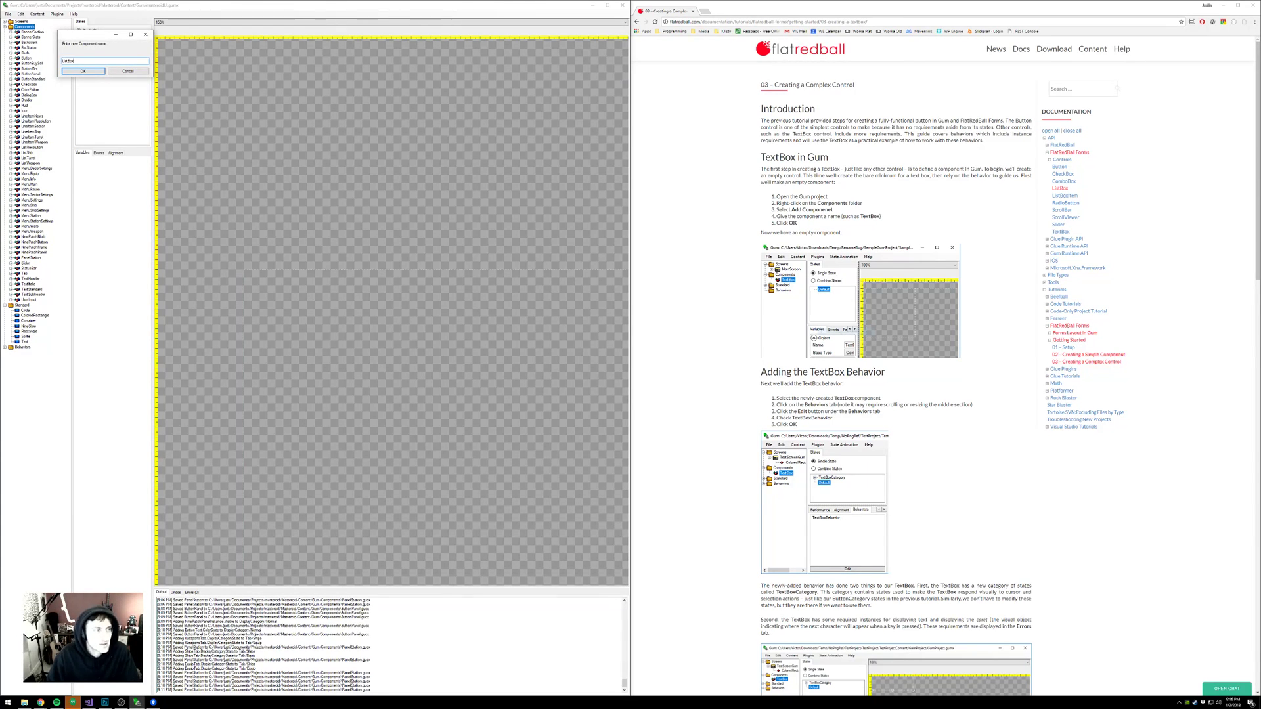
pyautogui.press('Return')
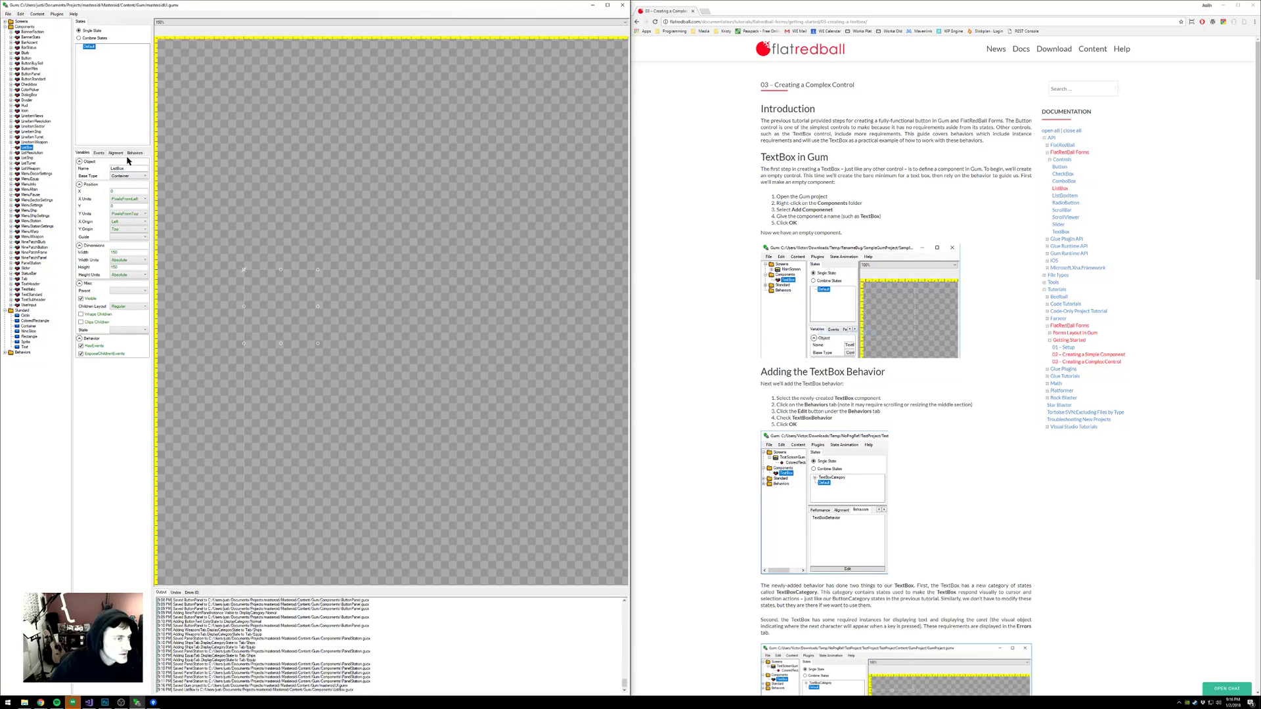
pyautogui.click(134, 153)
pyautogui.click(114, 689)
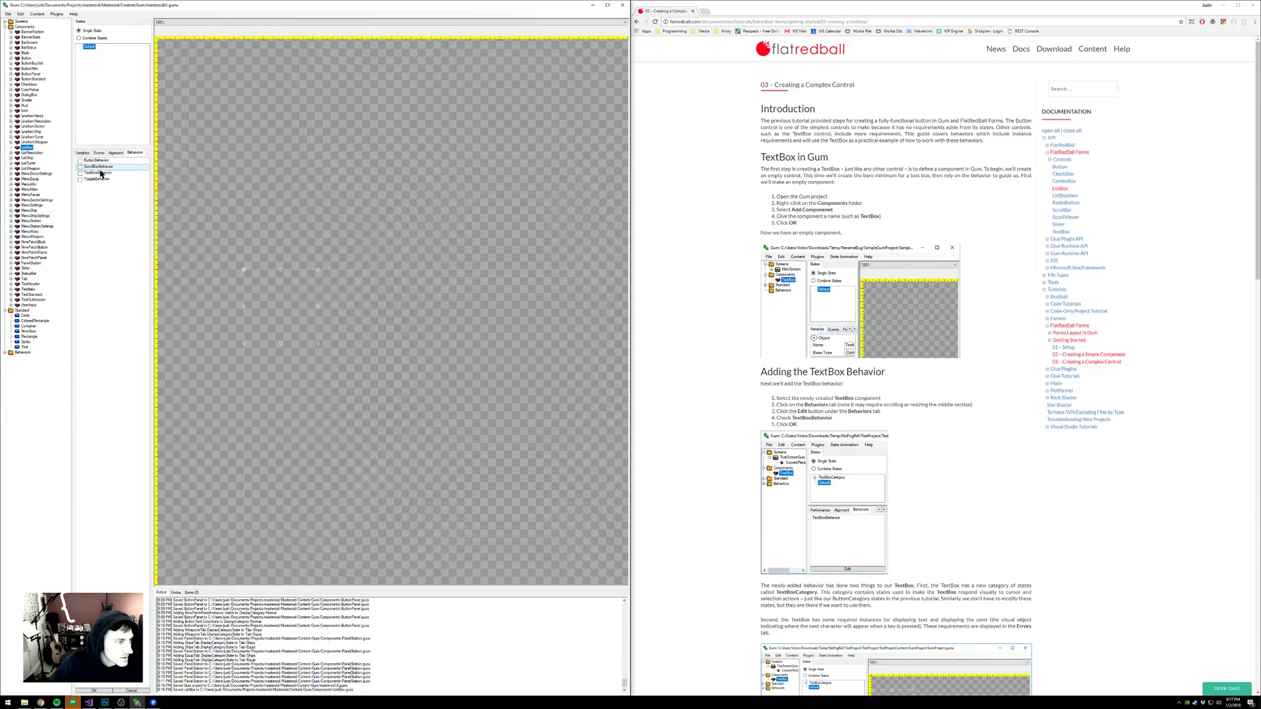
# - Open the ListBox documentation in a separate tab, skim its items, item types and selection sections, and return to the Complex Control tutorial
pyautogui.click(703, 211)
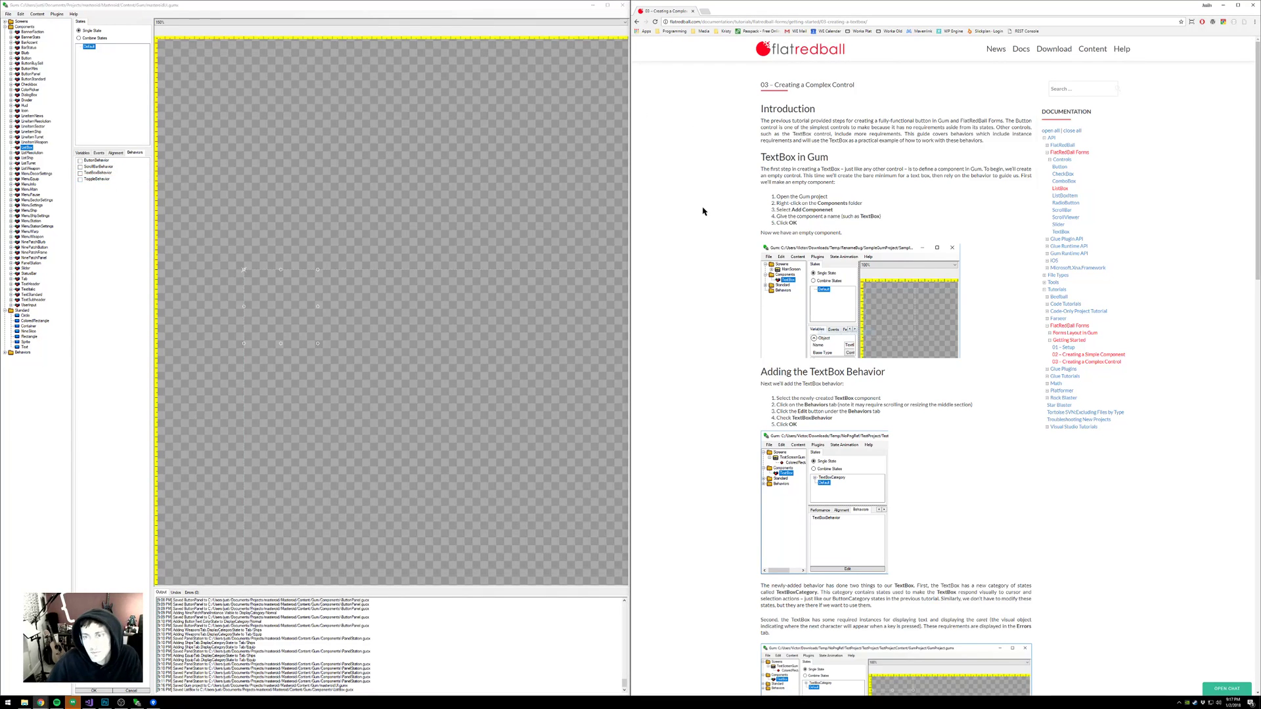
pyautogui.middleClick(1063, 191)
pyautogui.click(726, 11)
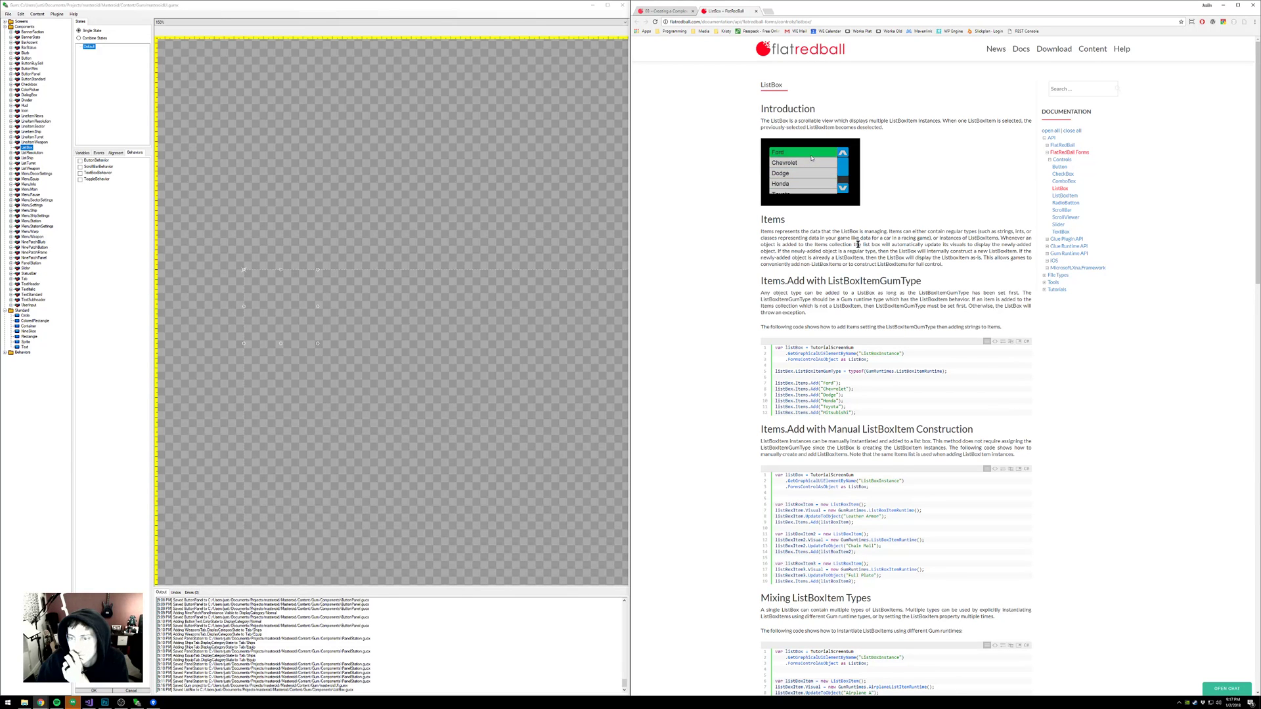
pyautogui.scroll(-3, 719, 263)
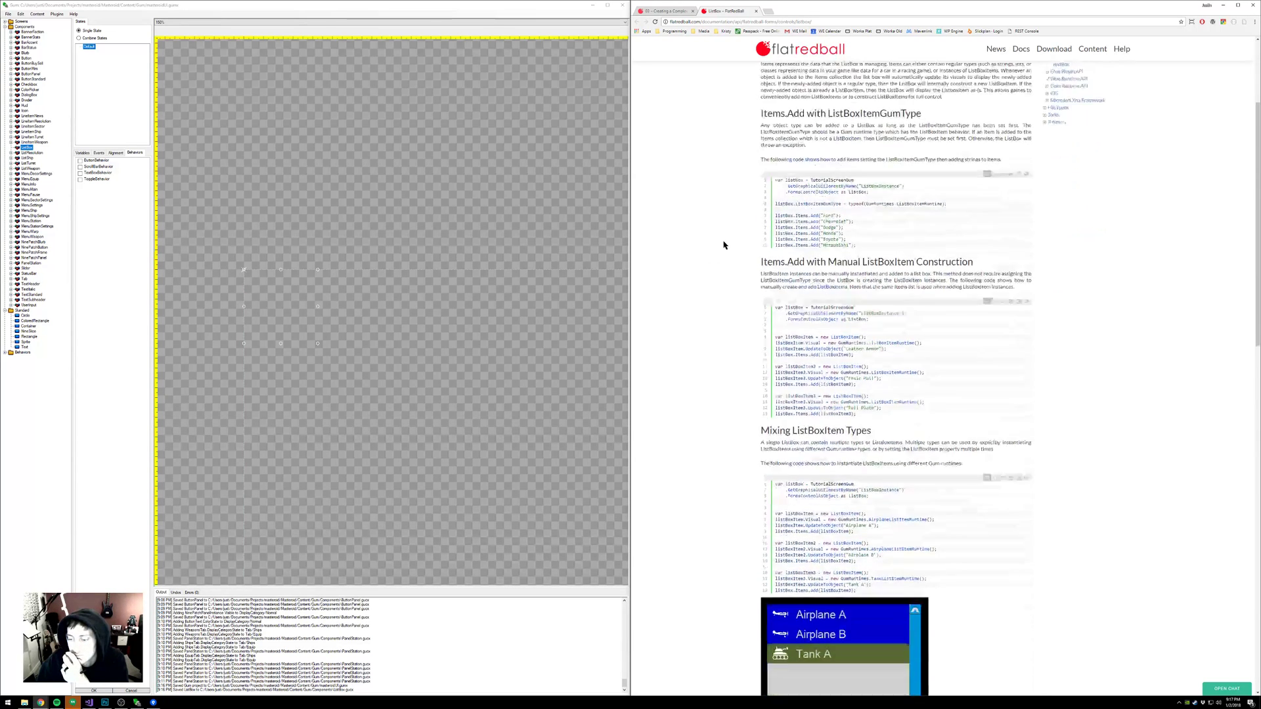
pyautogui.scroll(-5, 725, 246)
pyautogui.scroll(-2, 726, 248)
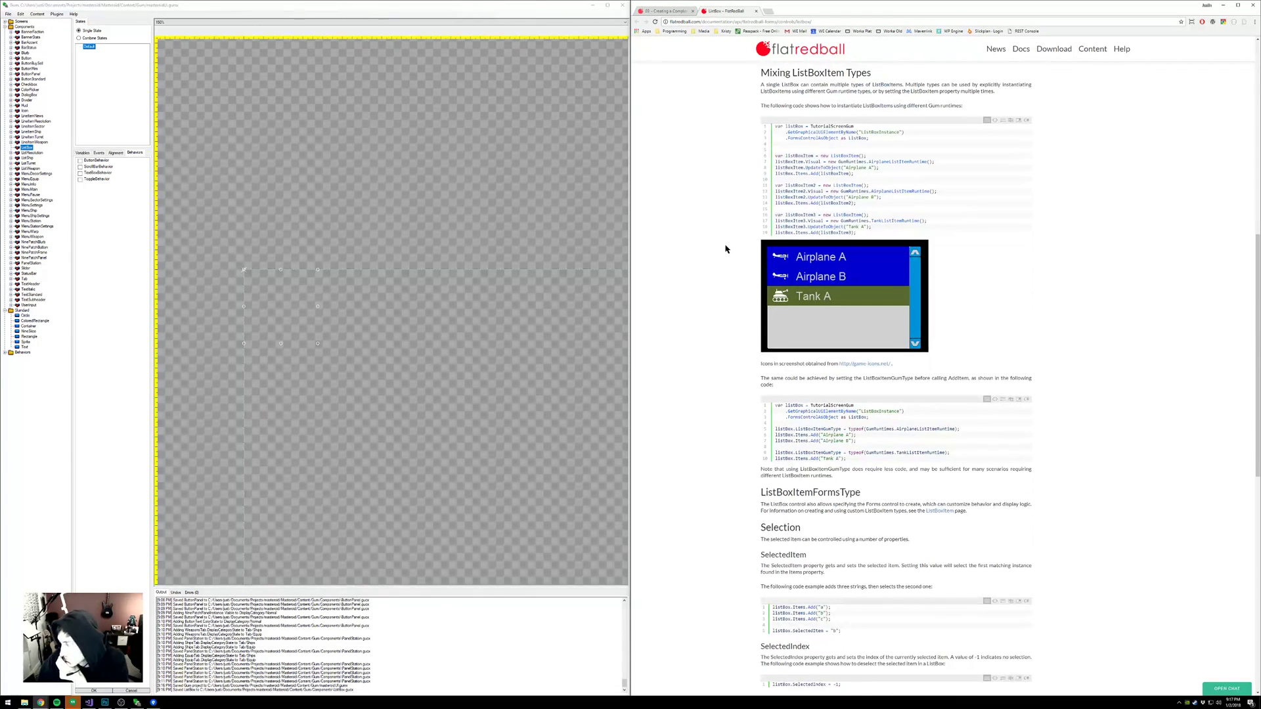
pyautogui.scroll(2, 725, 248)
pyautogui.scroll(-3, 725, 248)
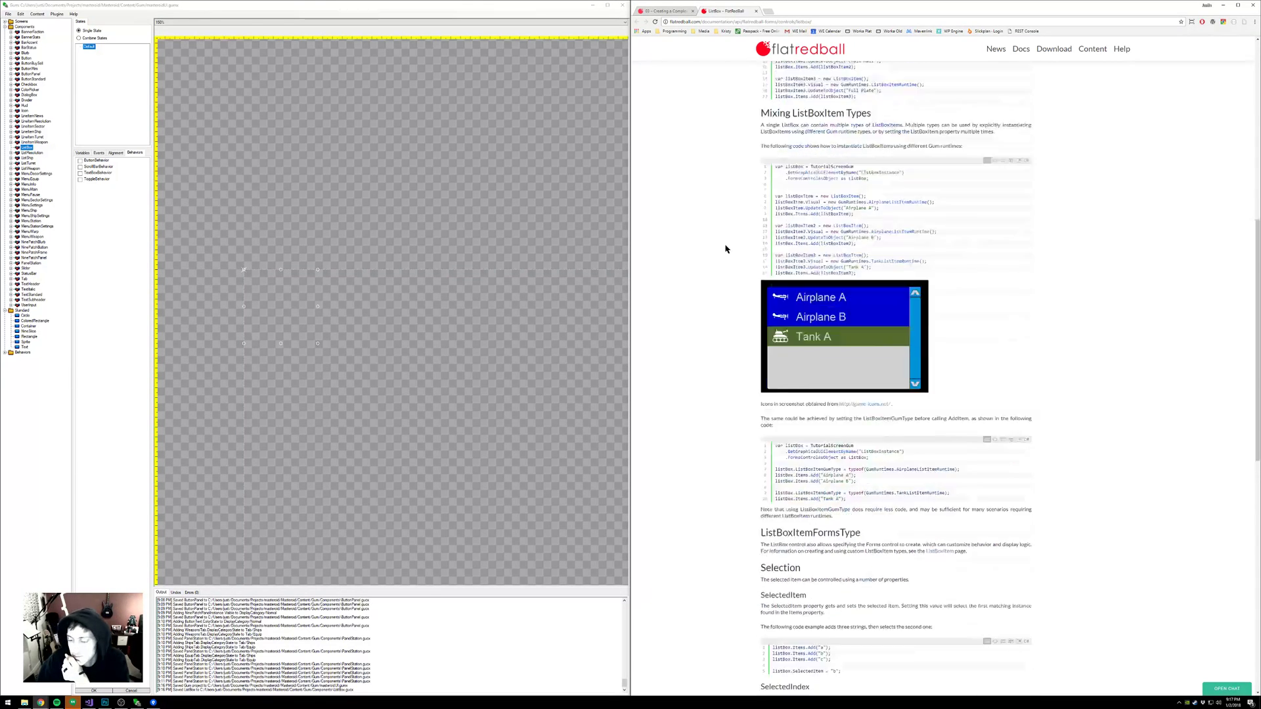
pyautogui.scroll(-6, 725, 249)
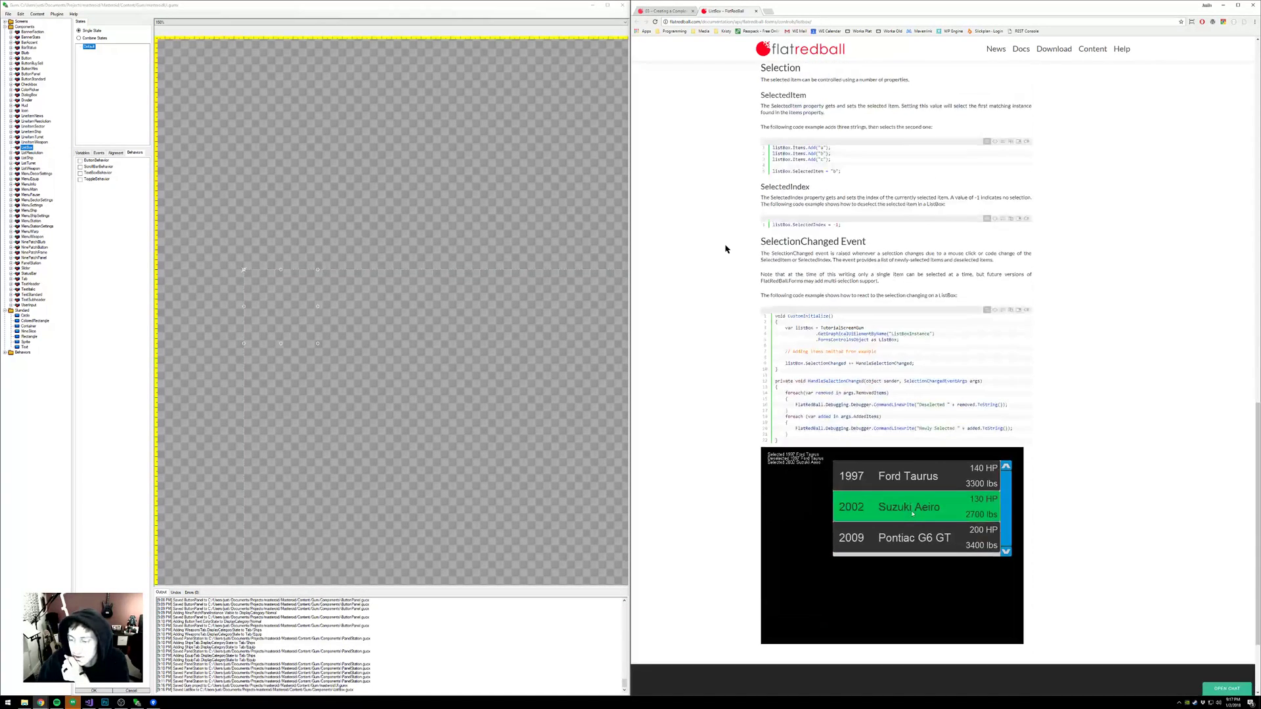
pyautogui.scroll(-1, 725, 248)
pyautogui.scroll(1, 725, 248)
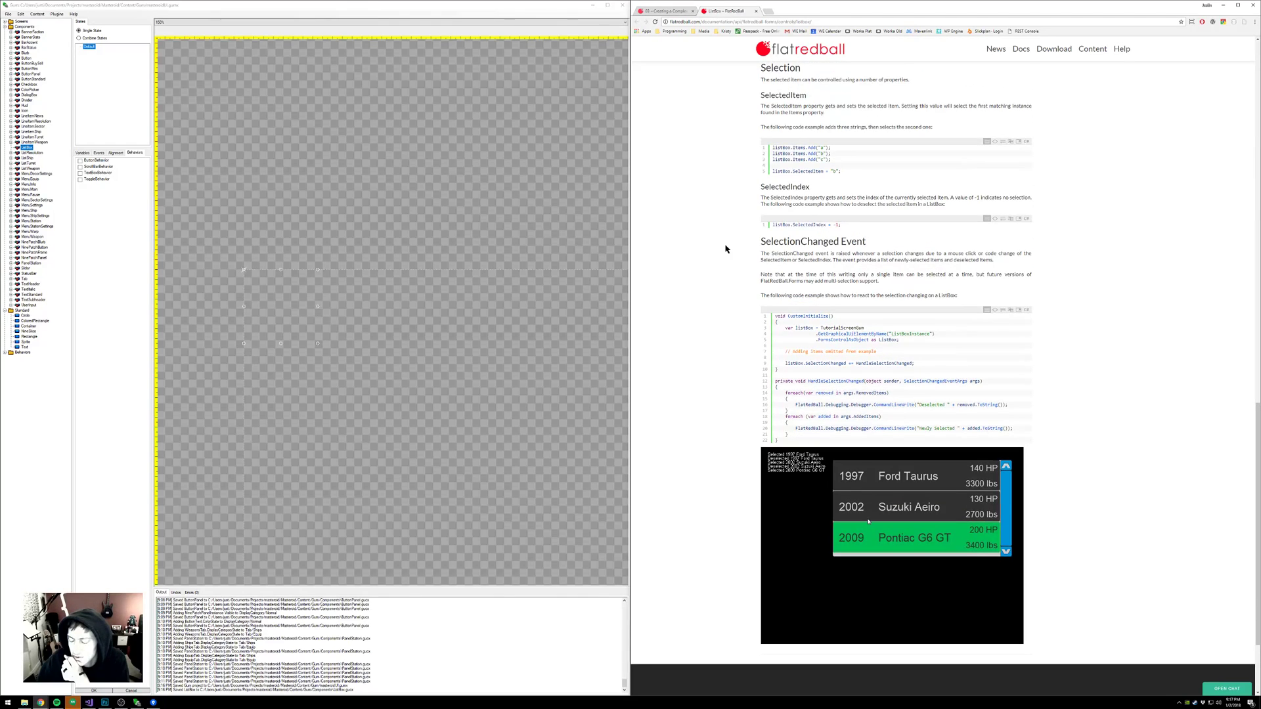
pyautogui.scroll(-1, 725, 248)
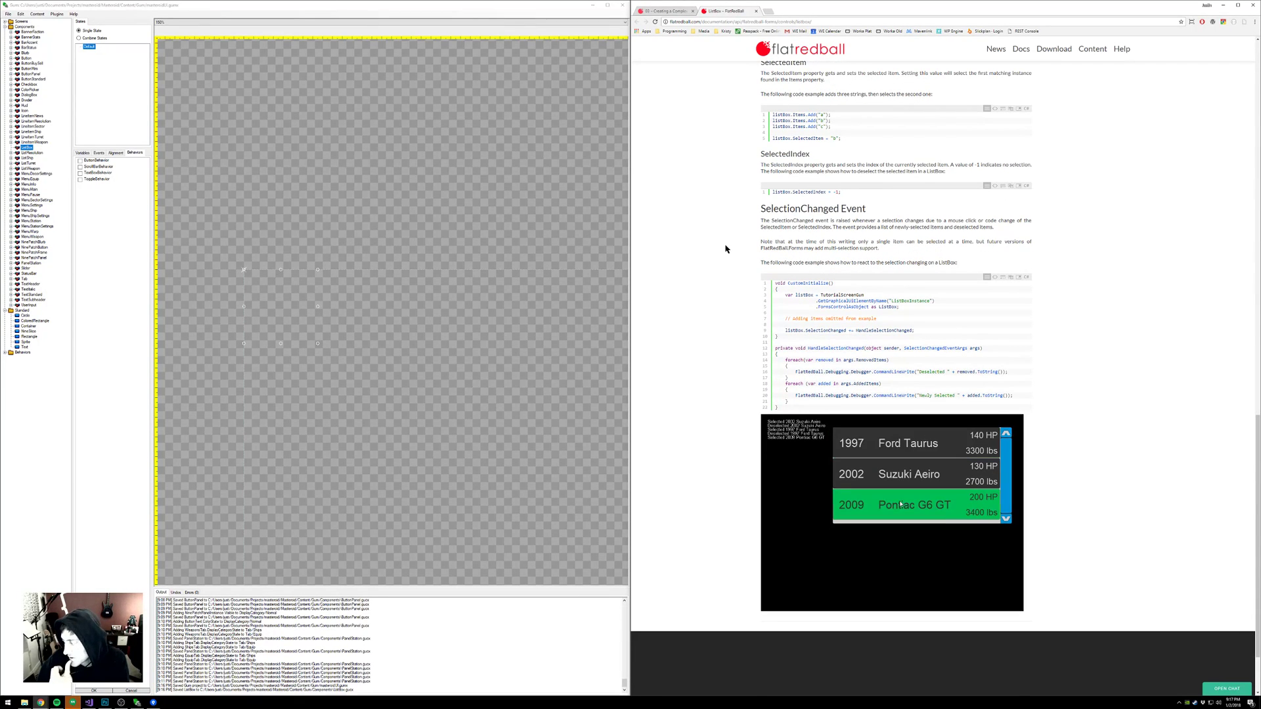
pyautogui.scroll(10, 725, 248)
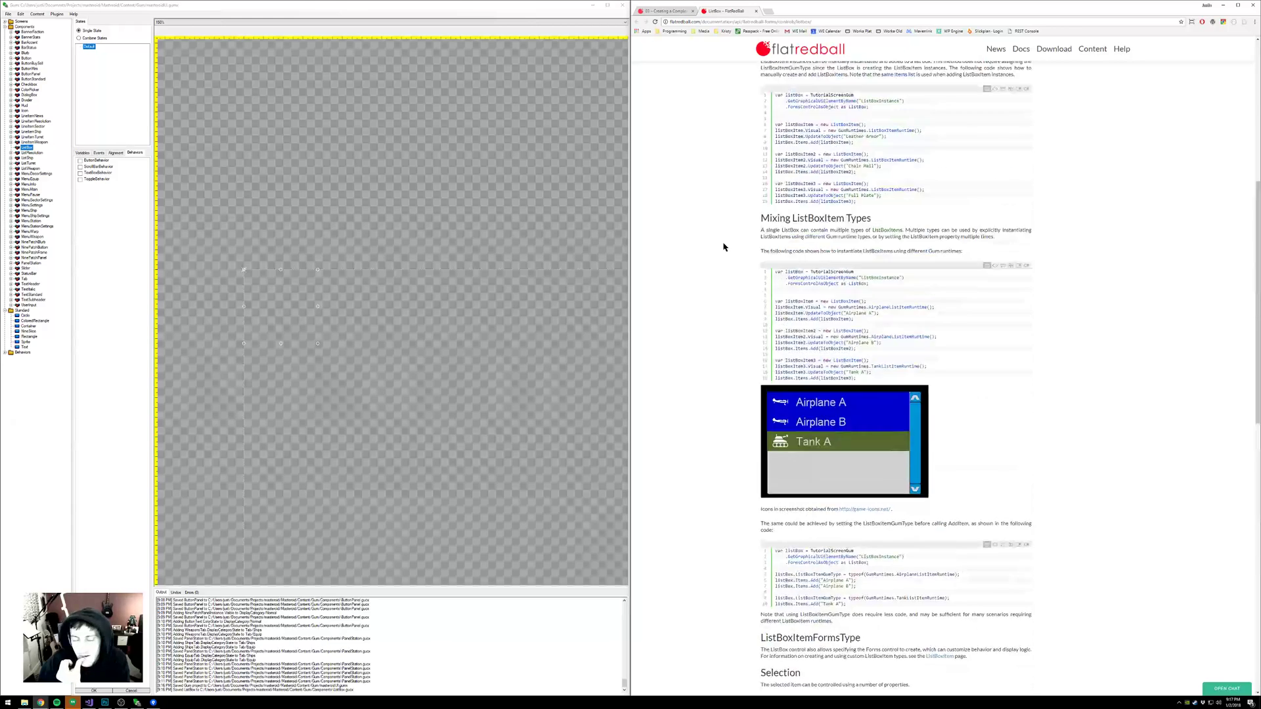
pyautogui.scroll(5, 725, 248)
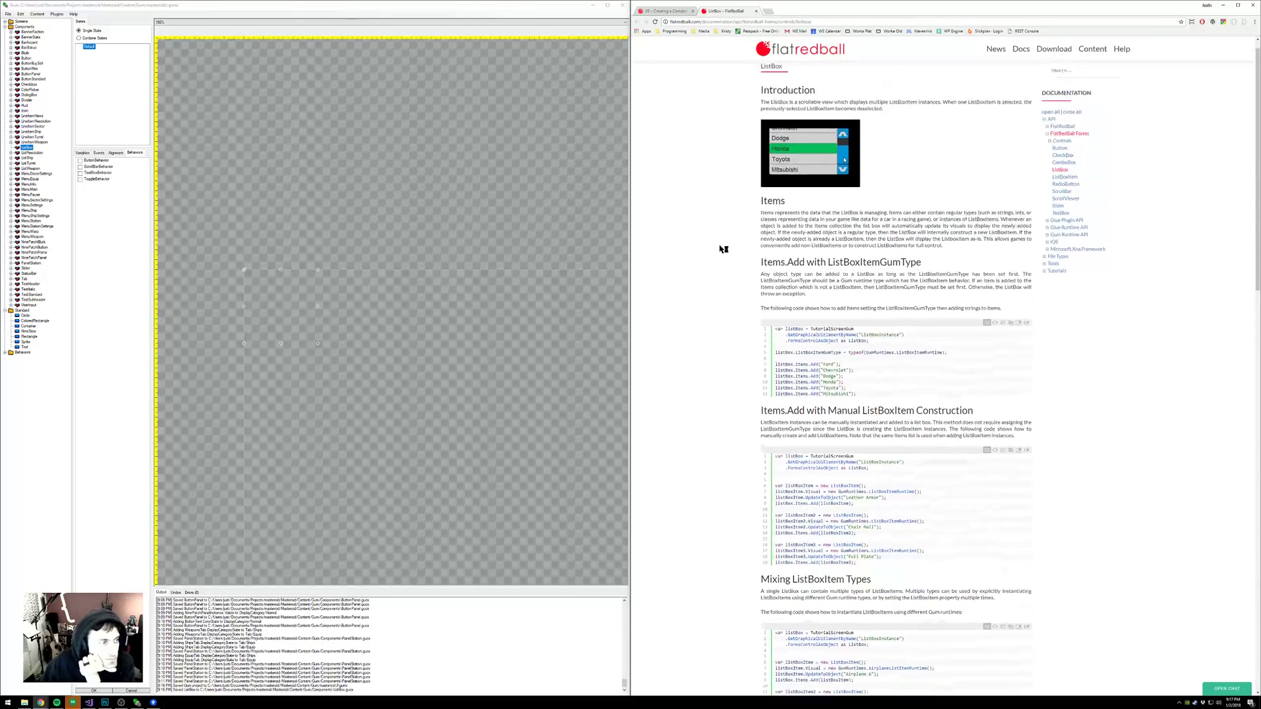
pyautogui.scroll(1, 723, 249)
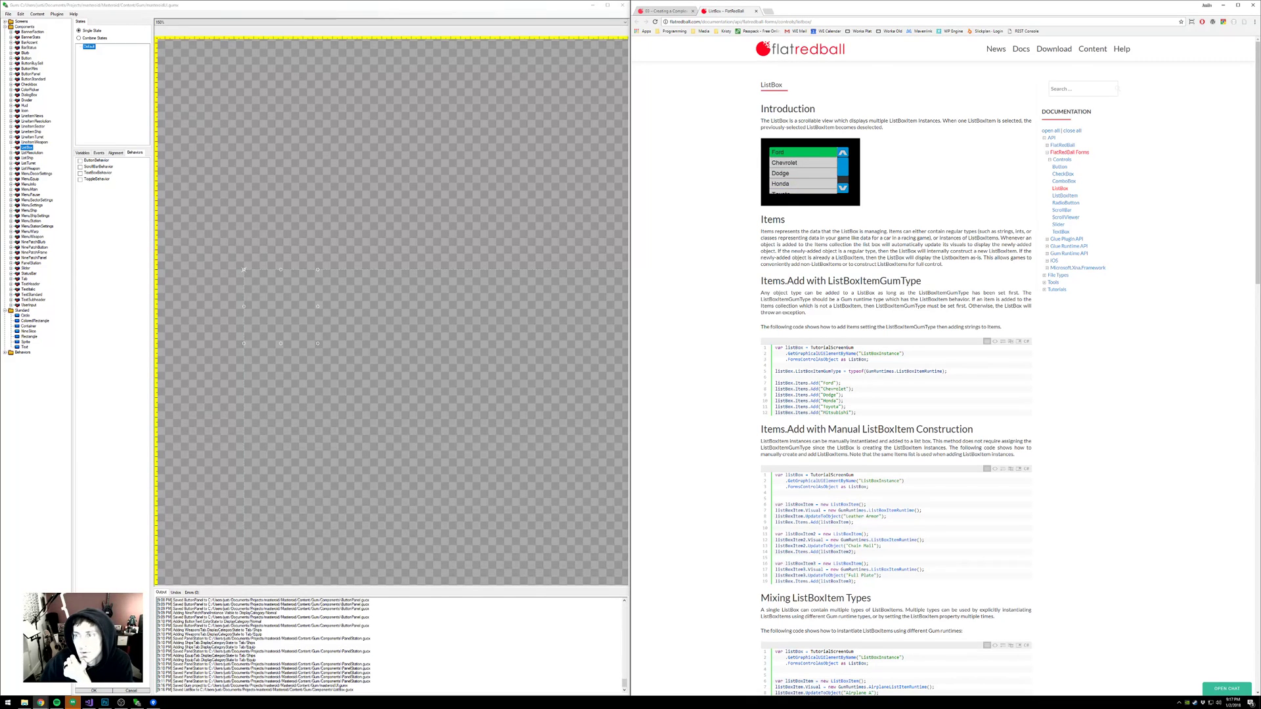
pyautogui.click(665, 12)
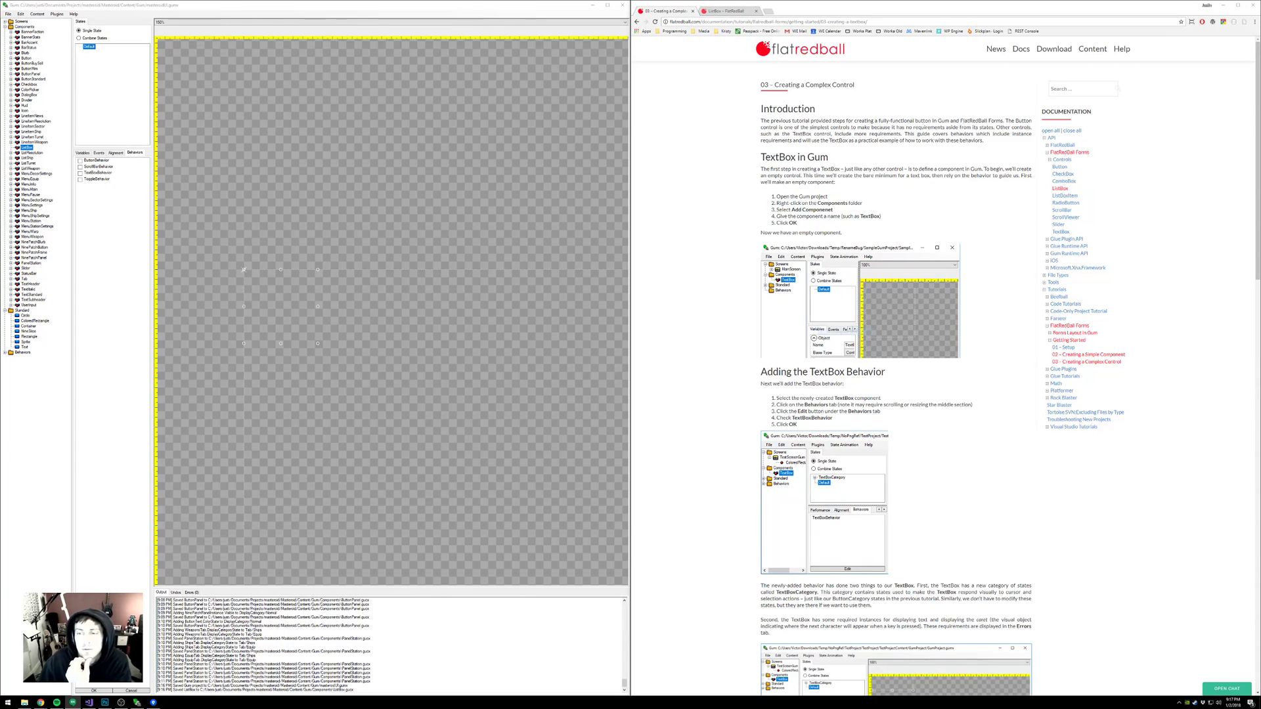
pyautogui.click(850, 189)
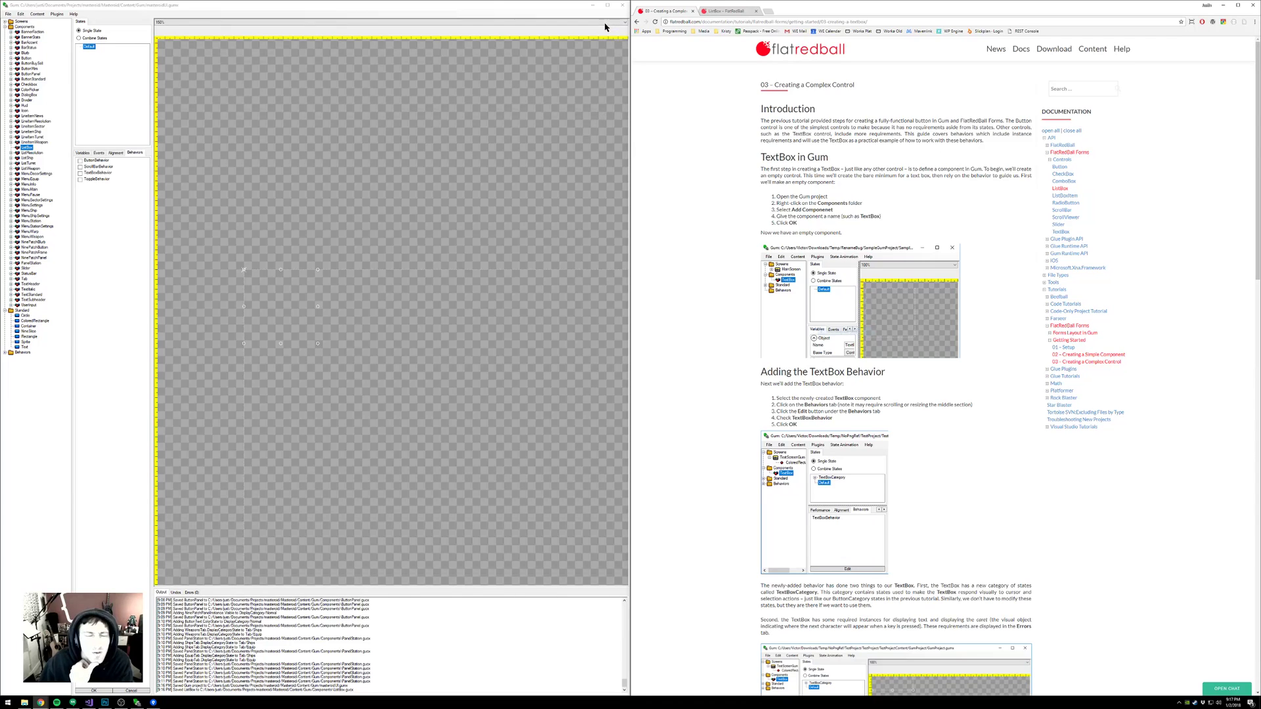
pyautogui.click(504, 9)
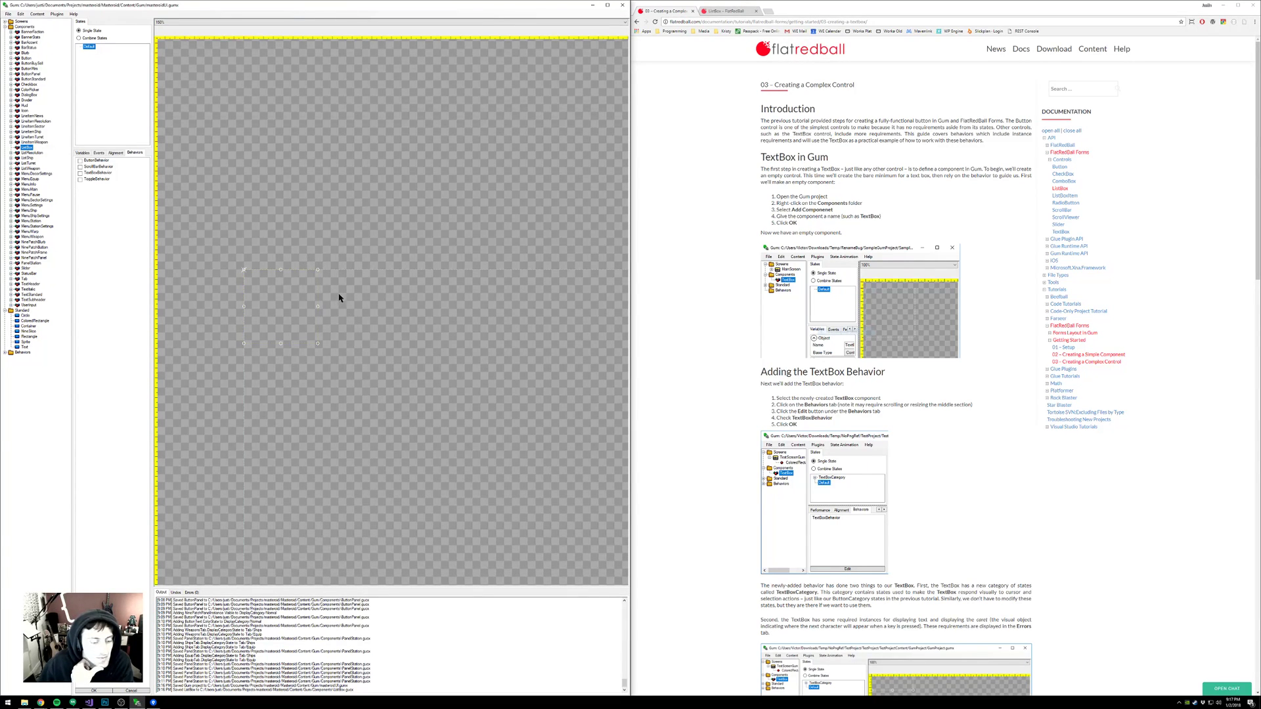
pyautogui.moveTo(338, 298); pyautogui.dragTo(326, 270)
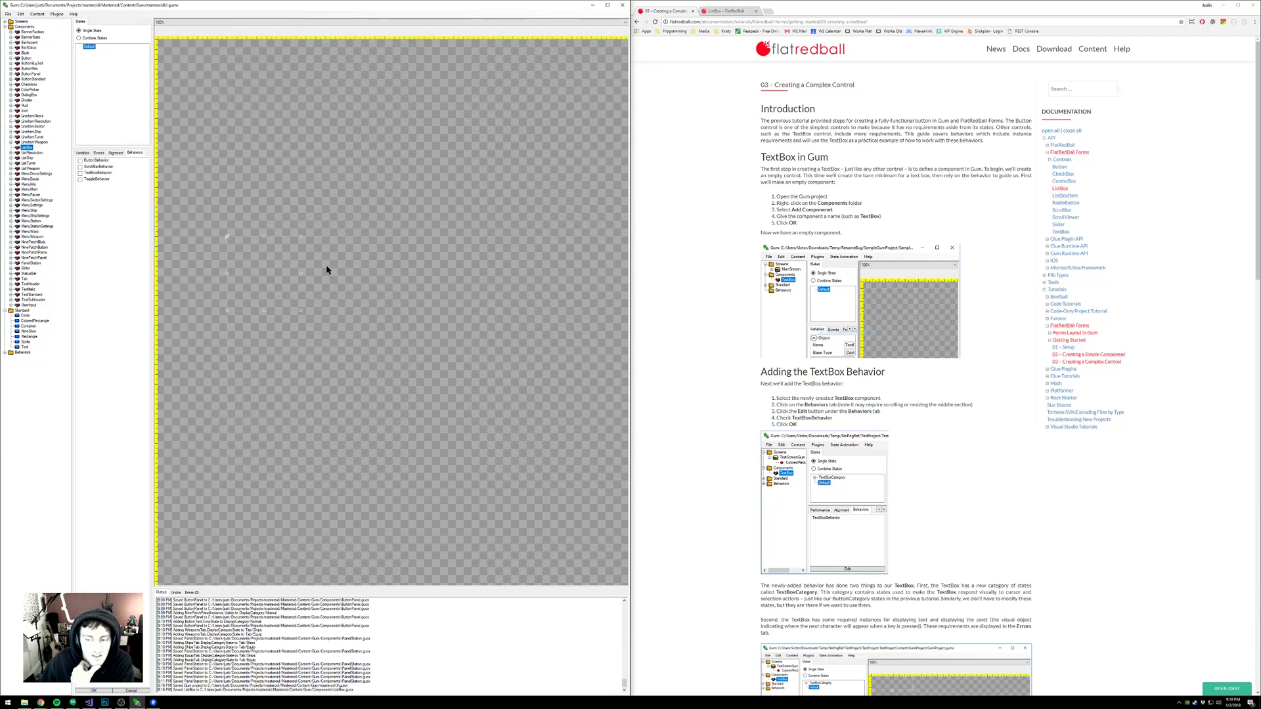
pyautogui.moveTo(407, 292); pyautogui.dragTo(394, 284)
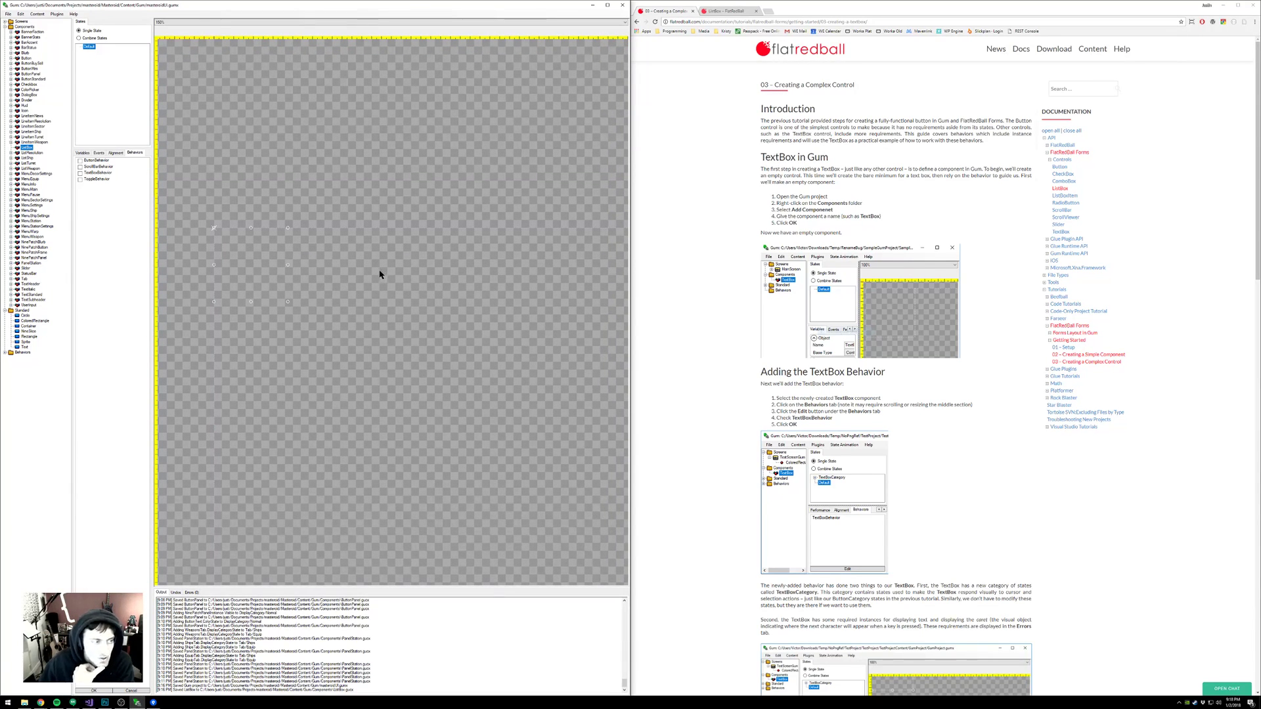
pyautogui.scroll(1, 347, 269)
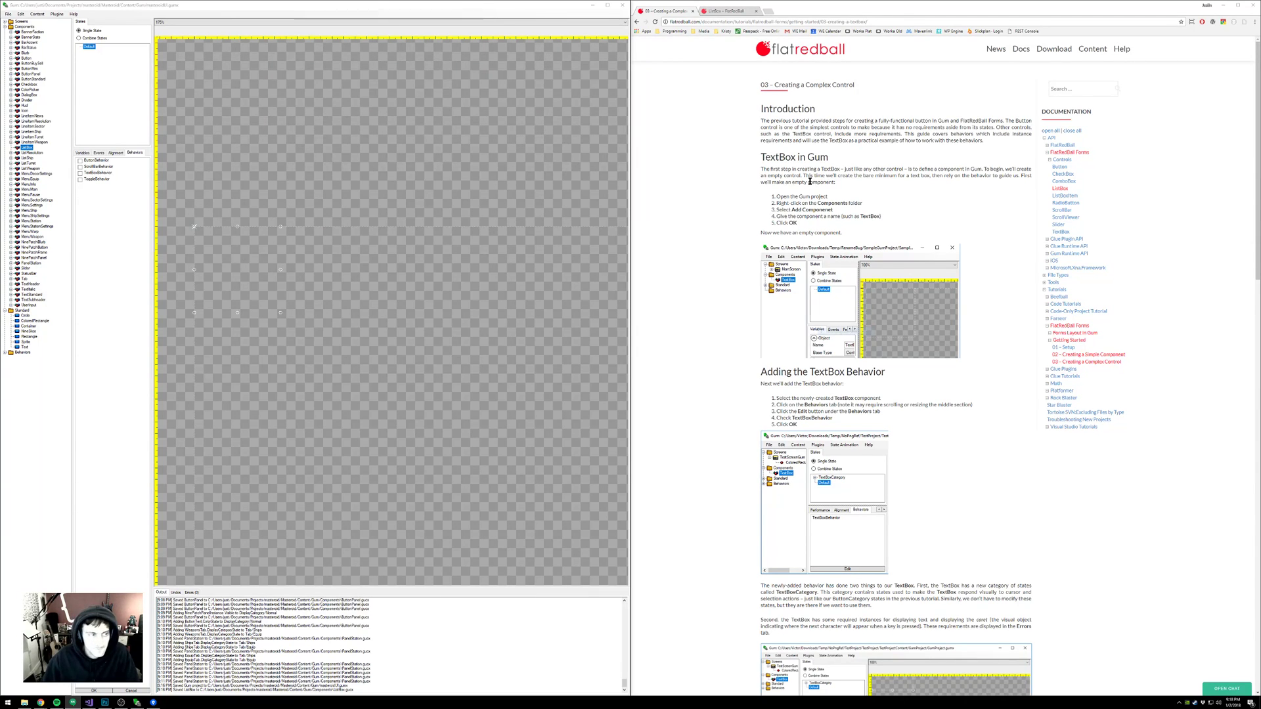
# - Open the recent Glue.sln solution in Visual Studio, reposition the window, dismiss the chat notification and start the Glue project in Debug
pyautogui.click(453, 22)
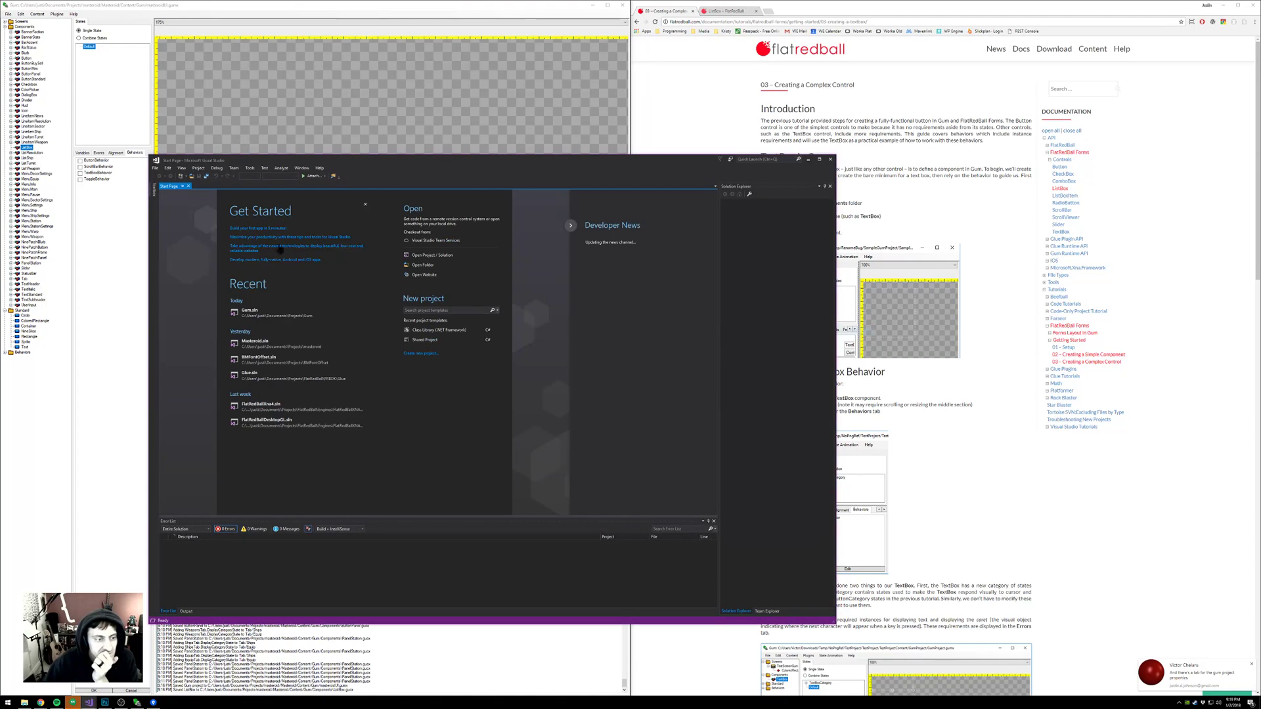
pyautogui.click(263, 375)
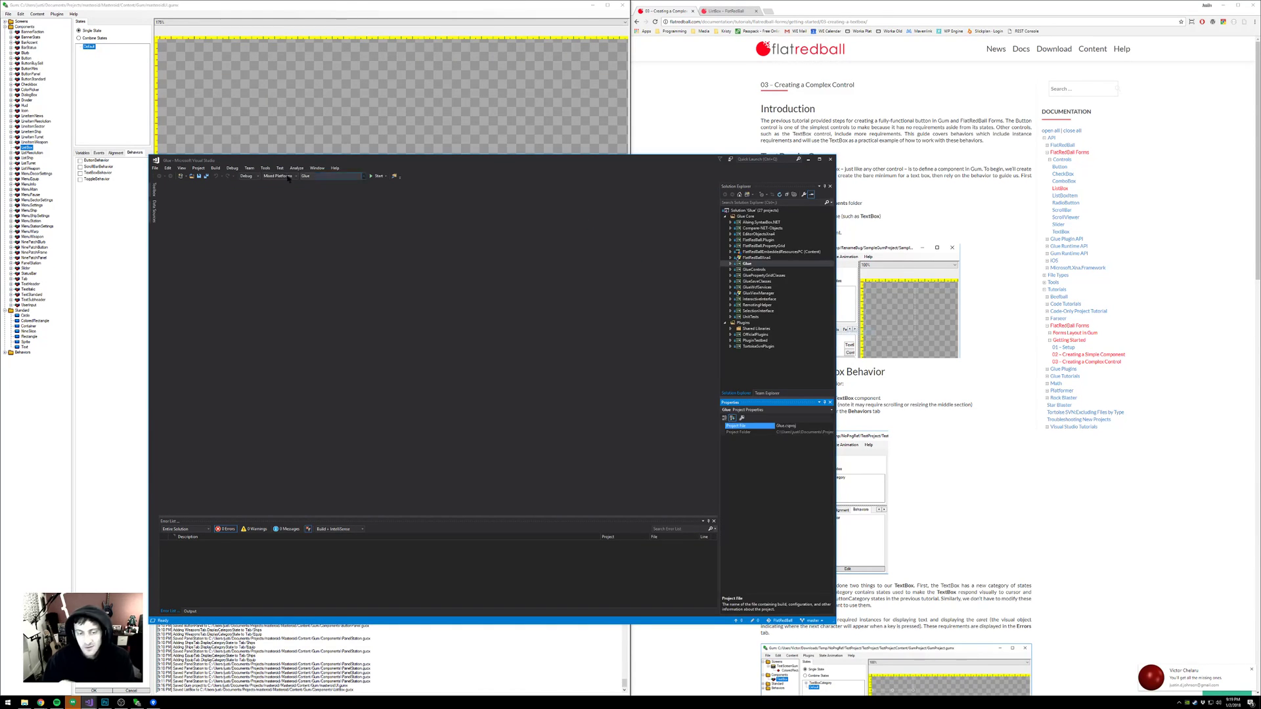
pyautogui.moveTo(430, 162); pyautogui.dragTo(616, 164)
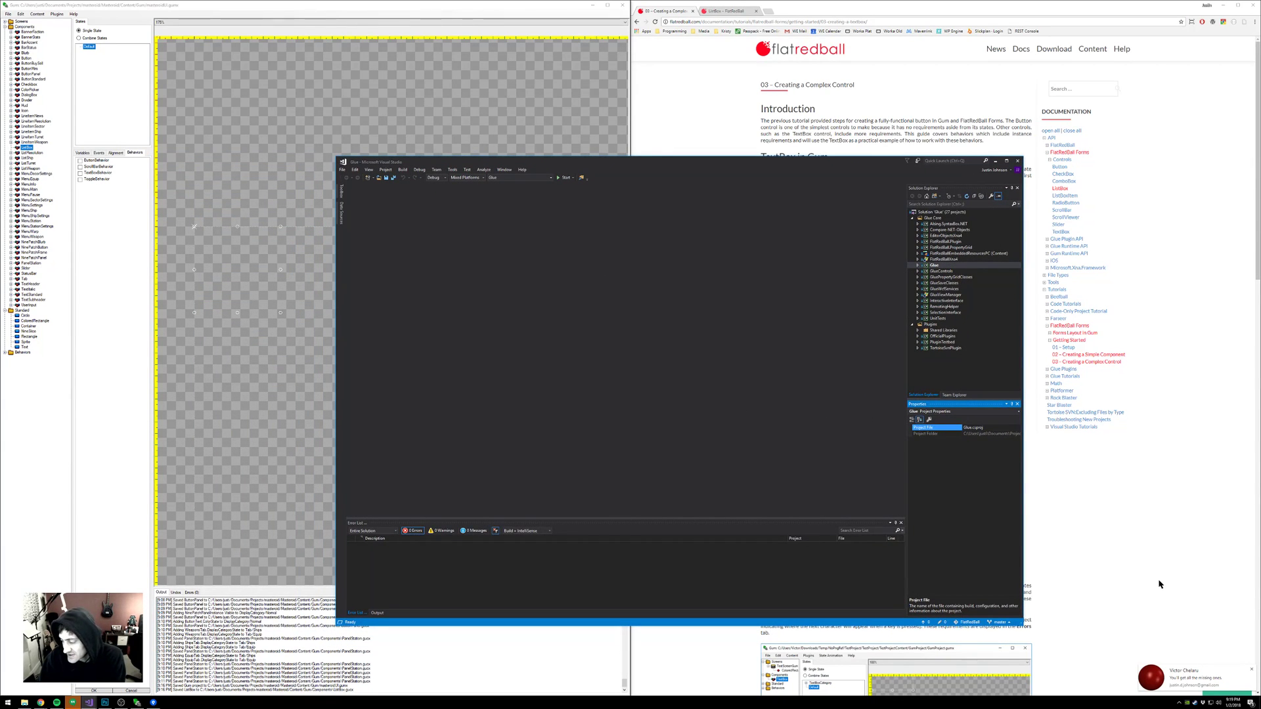
pyautogui.click(1252, 672)
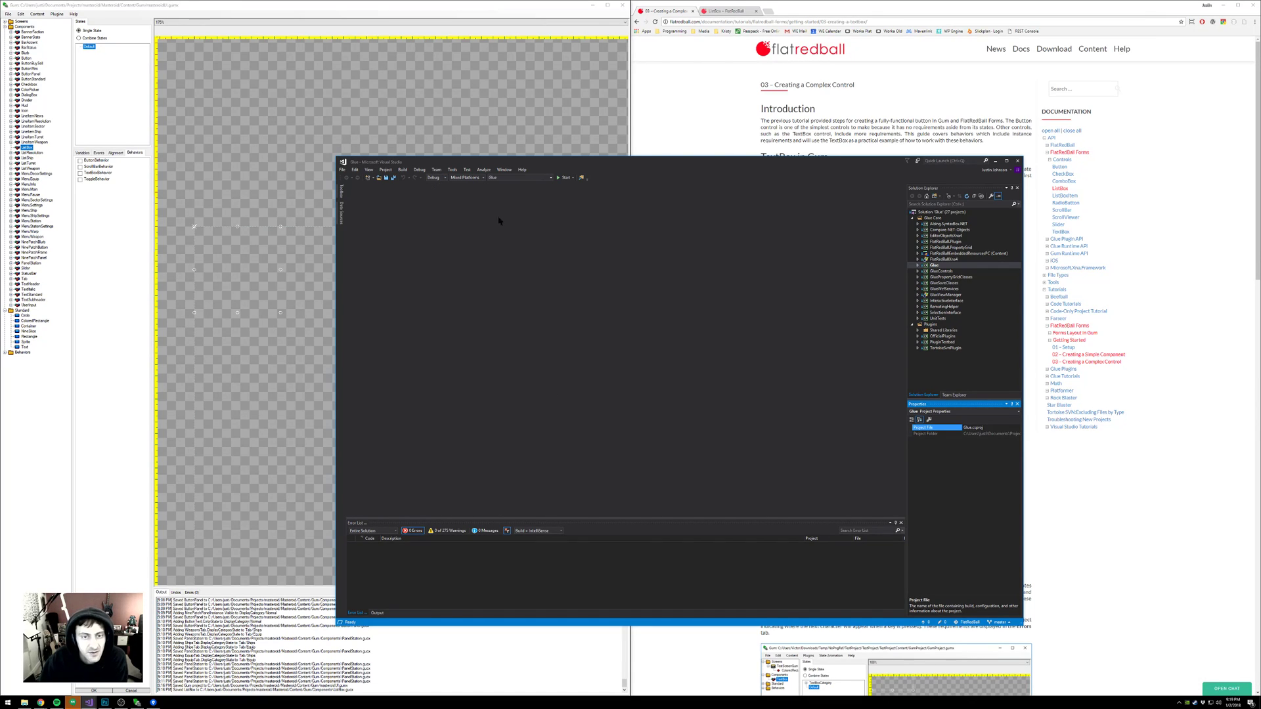
pyautogui.click(565, 177)
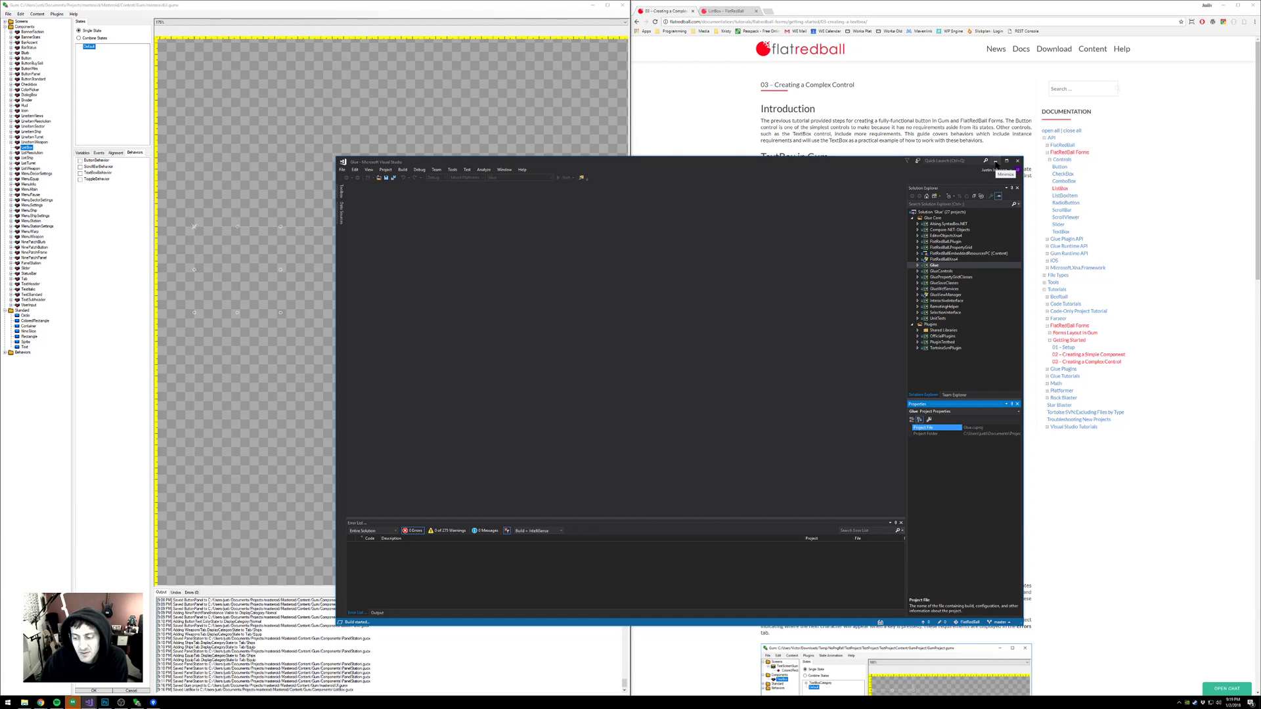
# - Minimize and restore the Visual Studio window, then shrink it to uncover most of Gum's canvas
pyautogui.click(996, 162)
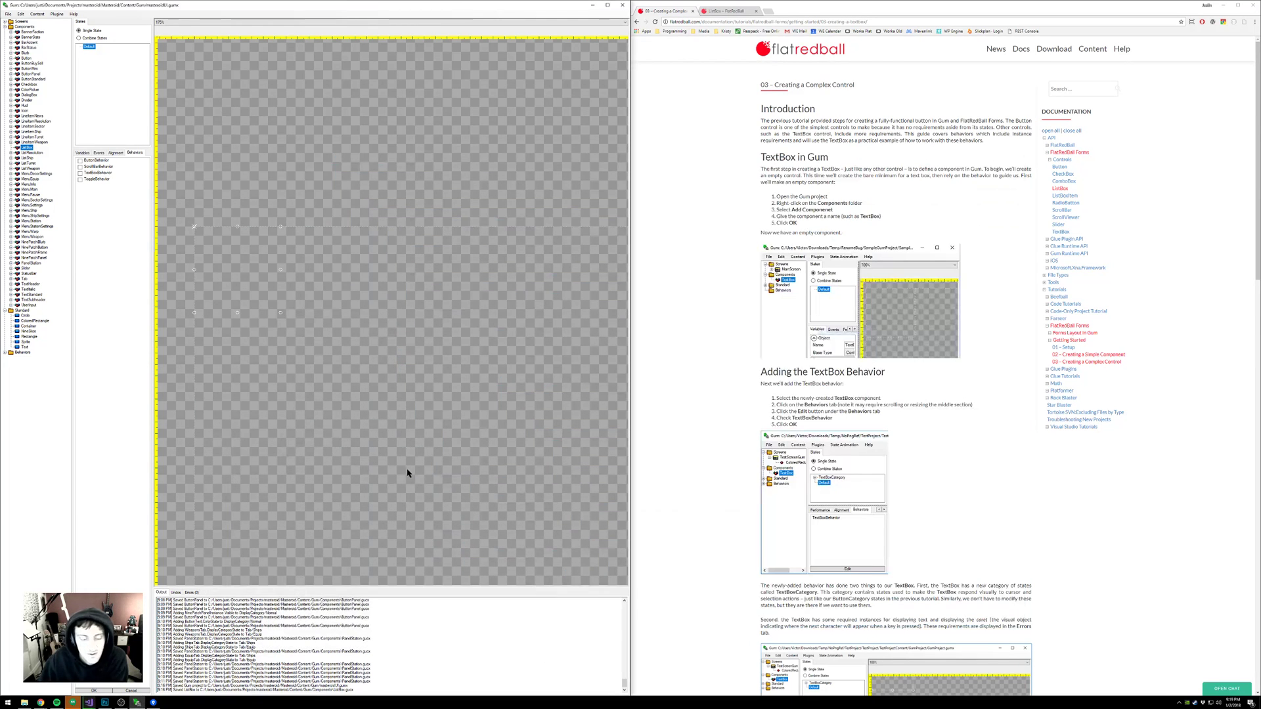
pyautogui.moveTo(90, 703)
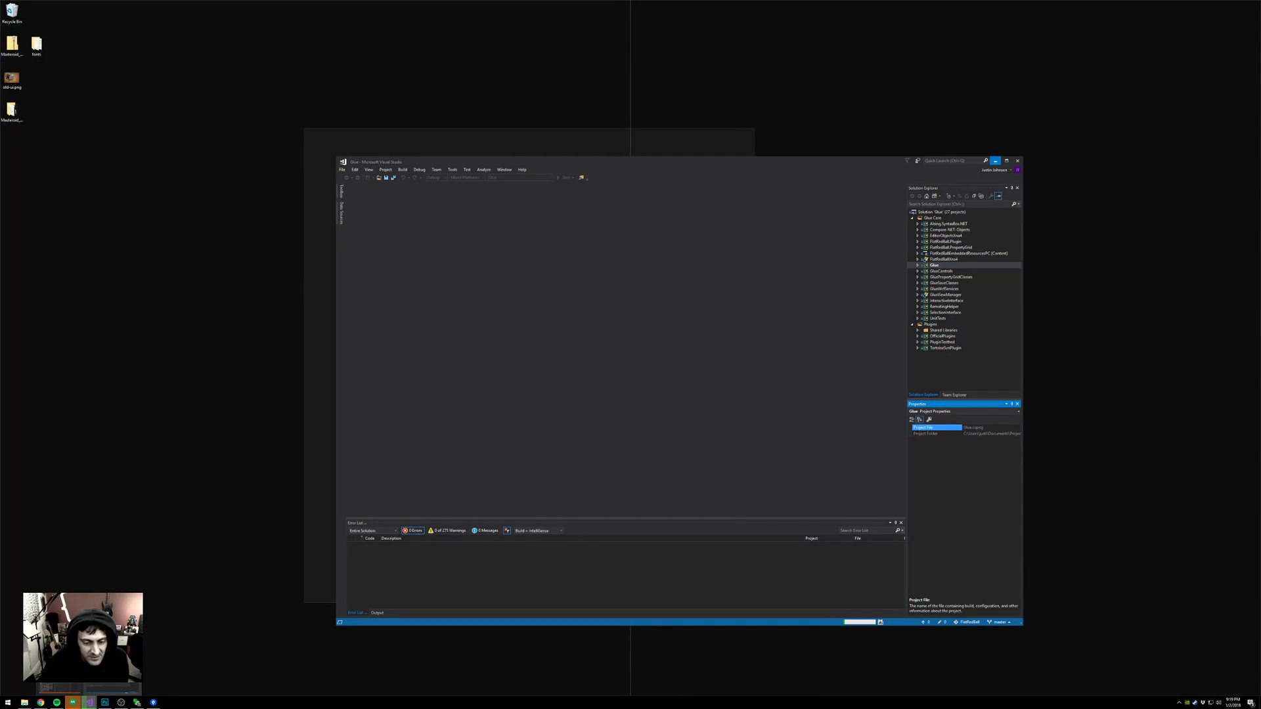
pyautogui.click(112, 664)
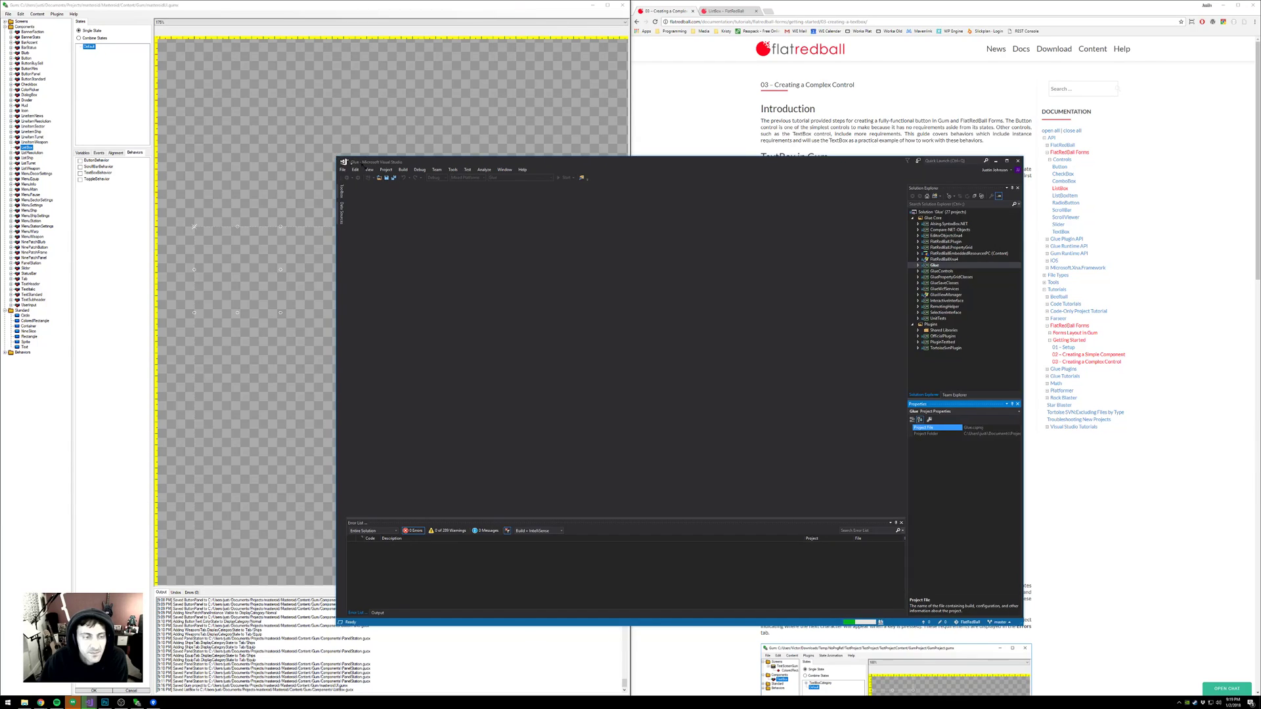
pyautogui.moveTo(336, 156); pyautogui.dragTo(592, 274)
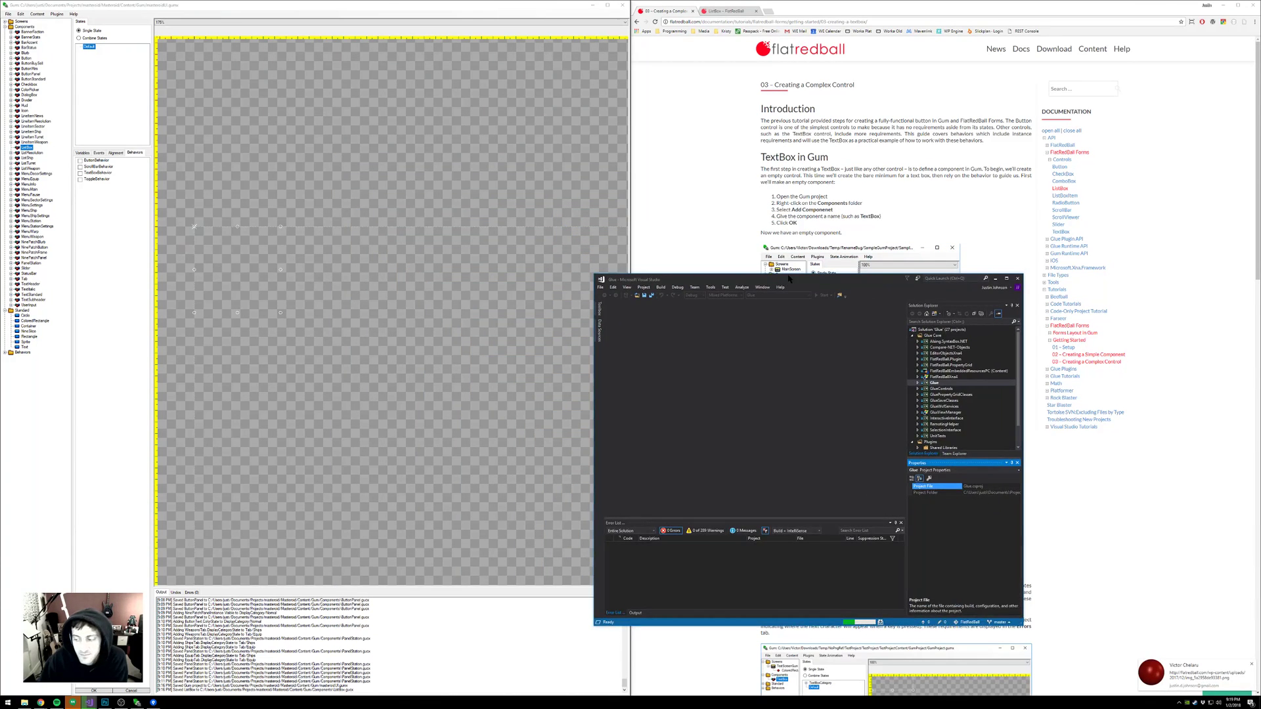
# - Close the running Gum editor and arrange the Visual Studio and Glue windows so both are accessible
pyautogui.moveTo(785, 279); pyautogui.dragTo(819, 260)
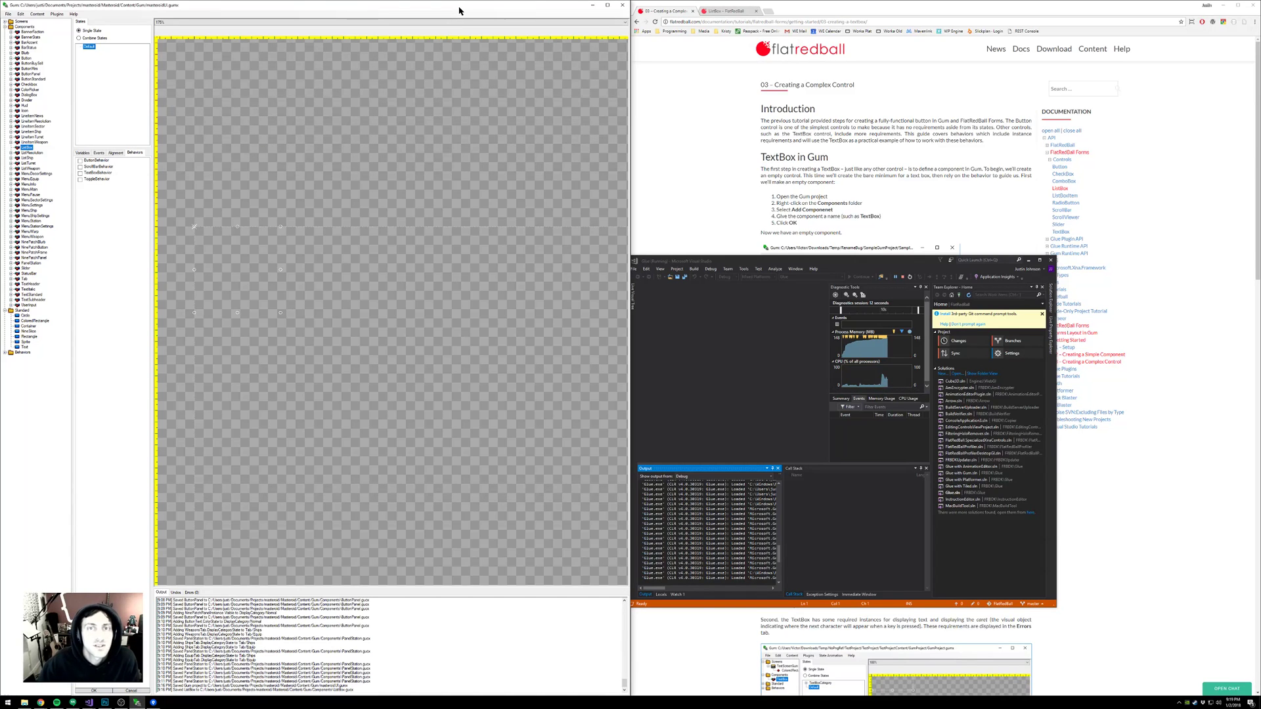
pyautogui.click(623, 5)
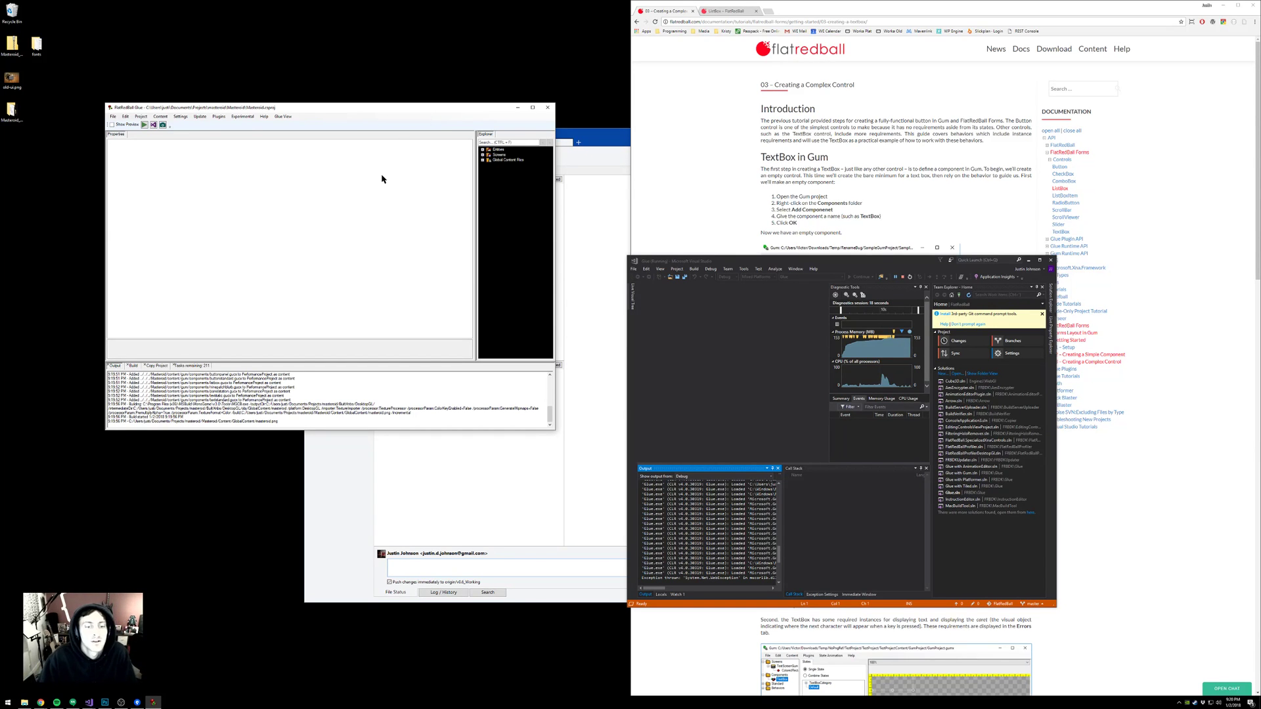
pyautogui.moveTo(408, 110); pyautogui.dragTo(438, 162)
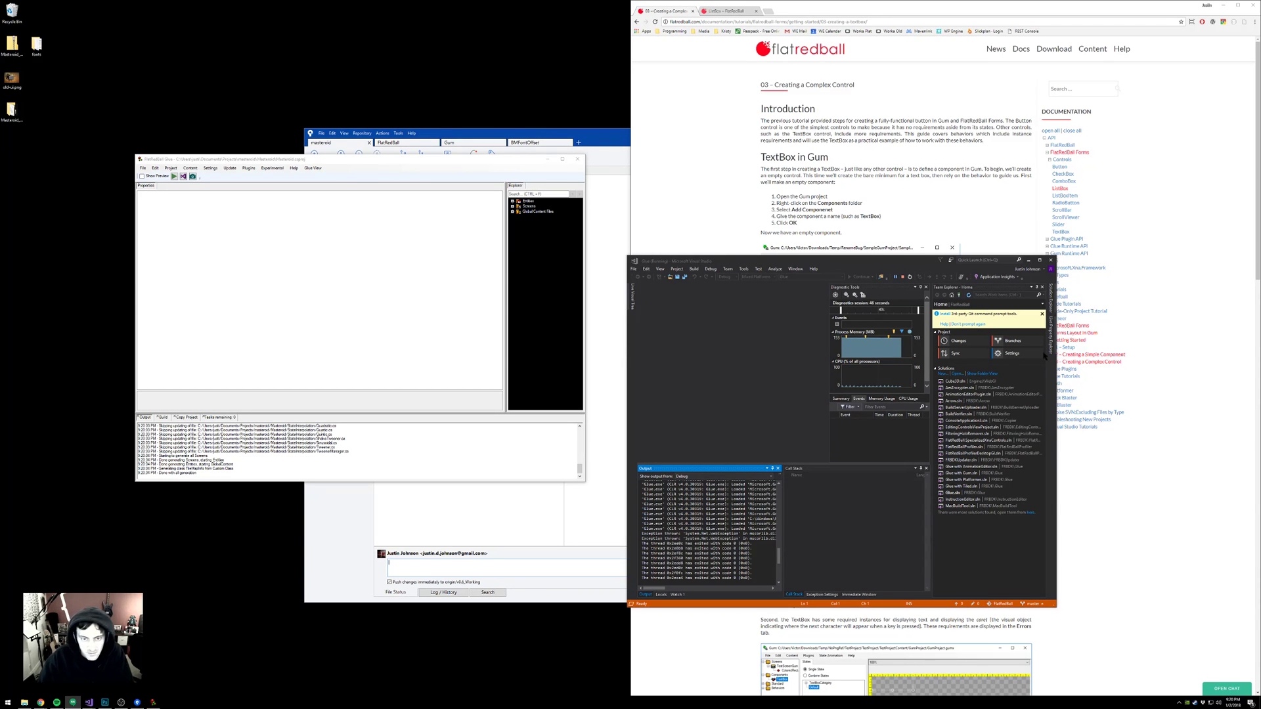
# - Generate the FlatRedBall behaviors from the properties of the Gum project file under Glue's Global Content Files
pyautogui.click(512, 212)
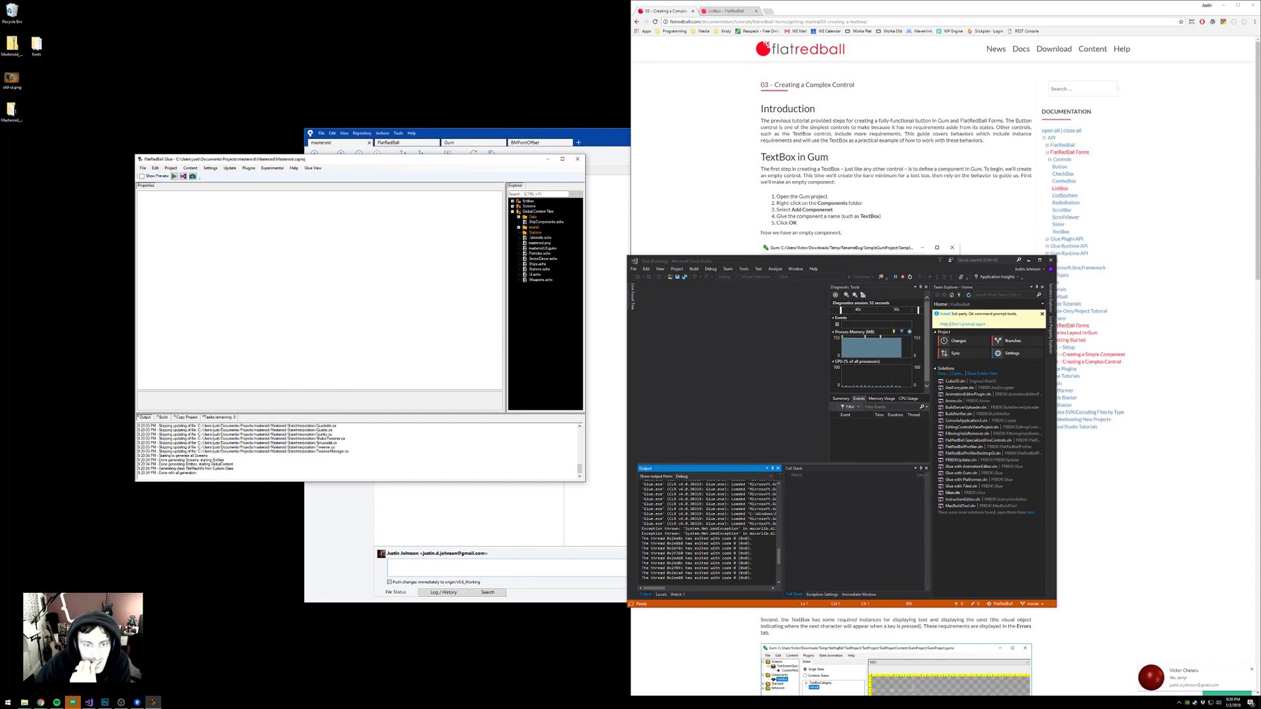
pyautogui.click(543, 248)
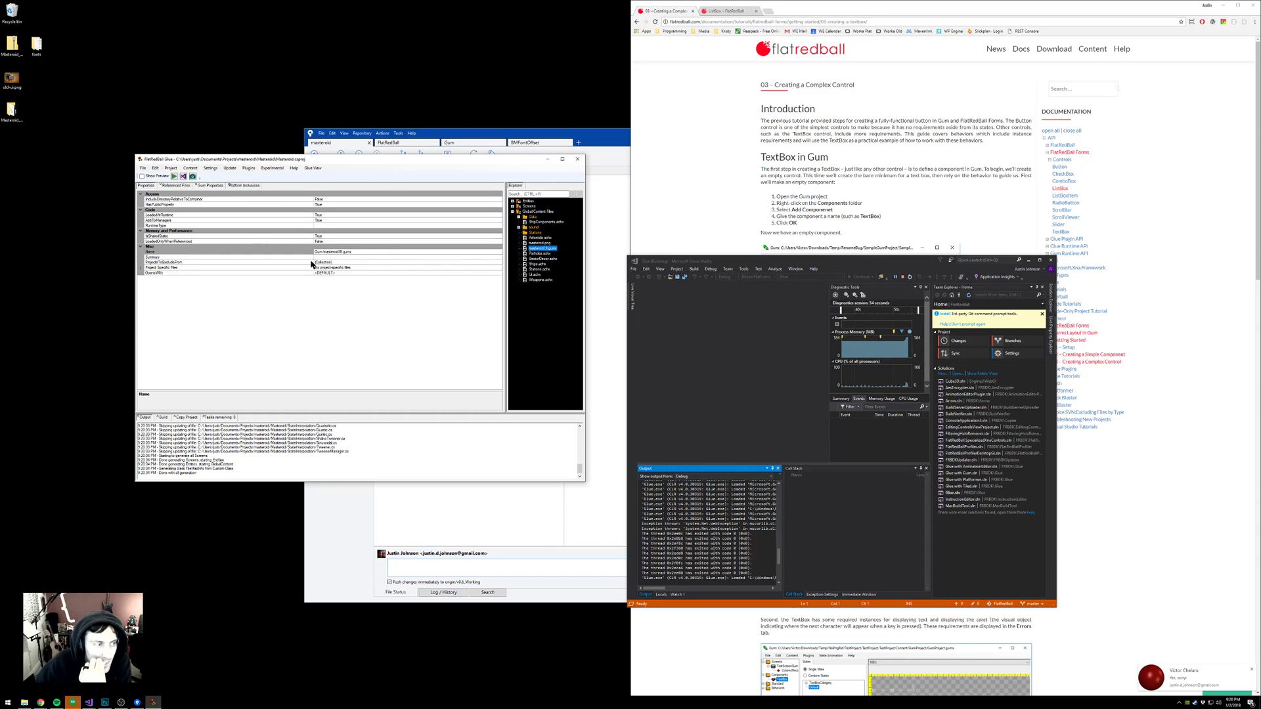
pyautogui.click(210, 186)
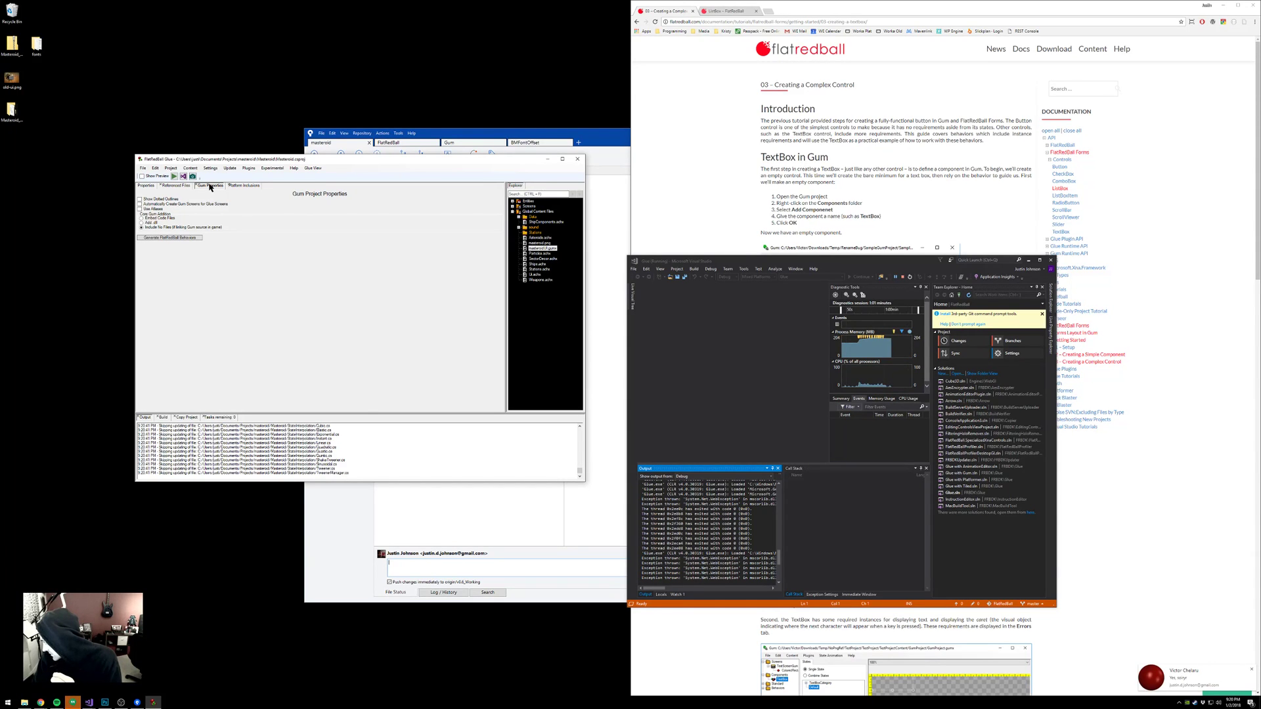
pyautogui.click(185, 239)
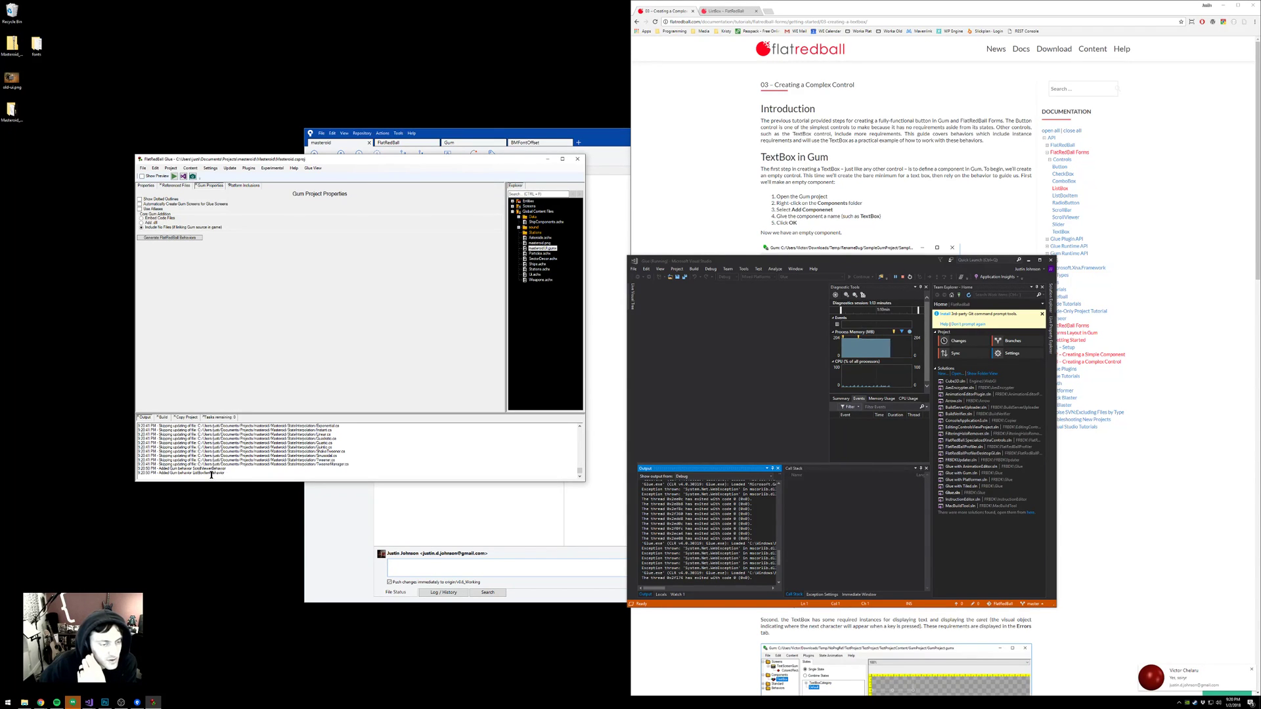
# - Start Gum from its solution in Visual Studio and minimize both Visual Studio windows and the Glue window
pyautogui.moveTo(507, 164); pyautogui.dragTo(578, 164)
pyautogui.click(89, 702)
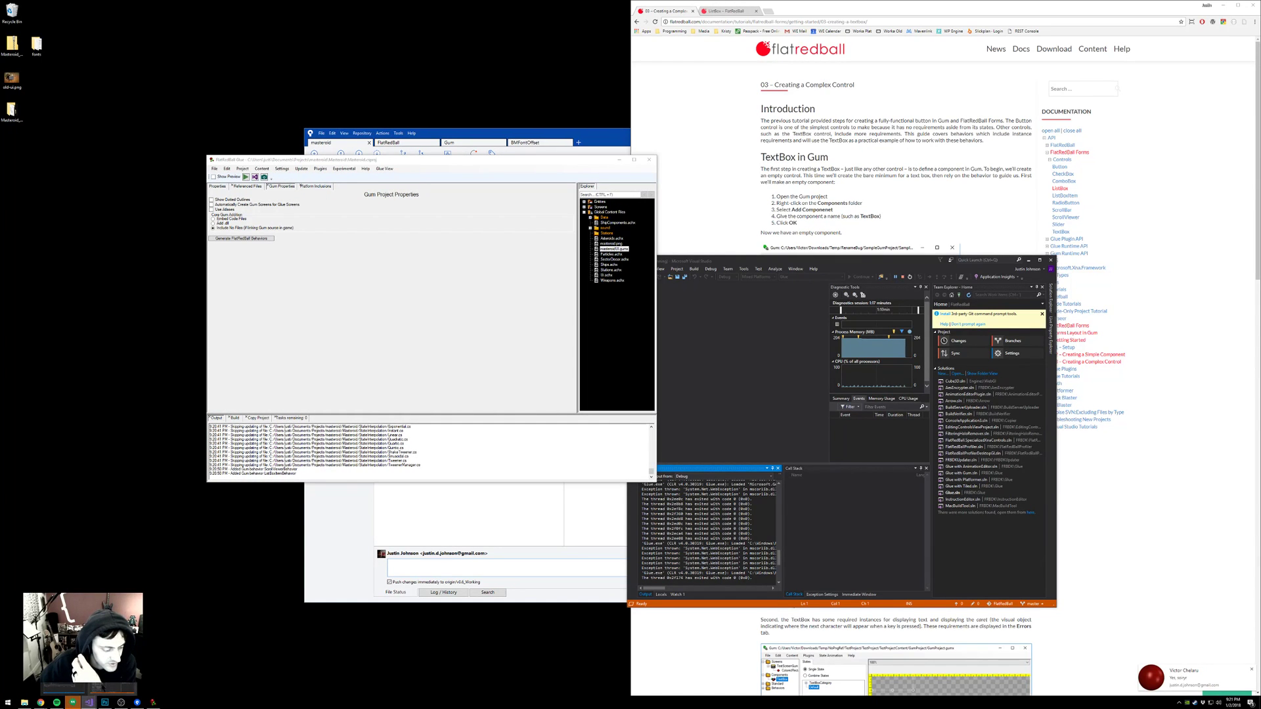
pyautogui.click(64, 687)
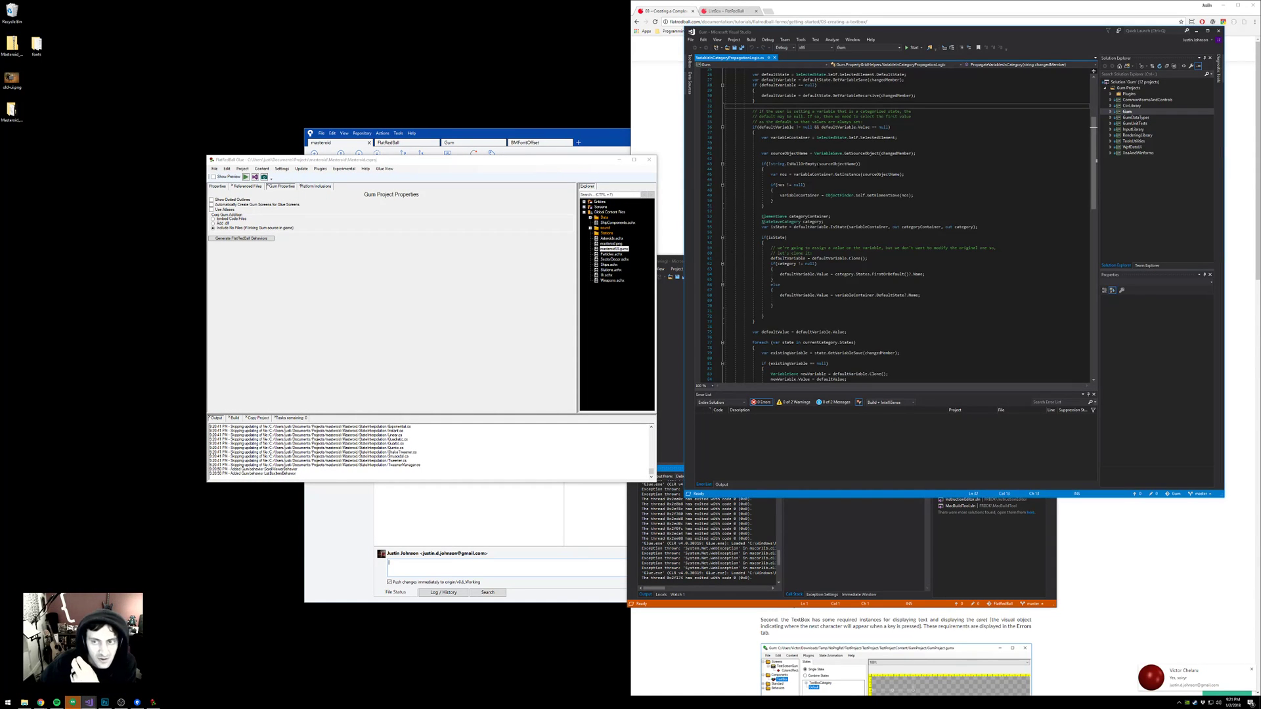
pyautogui.click(912, 48)
pyautogui.click(1196, 31)
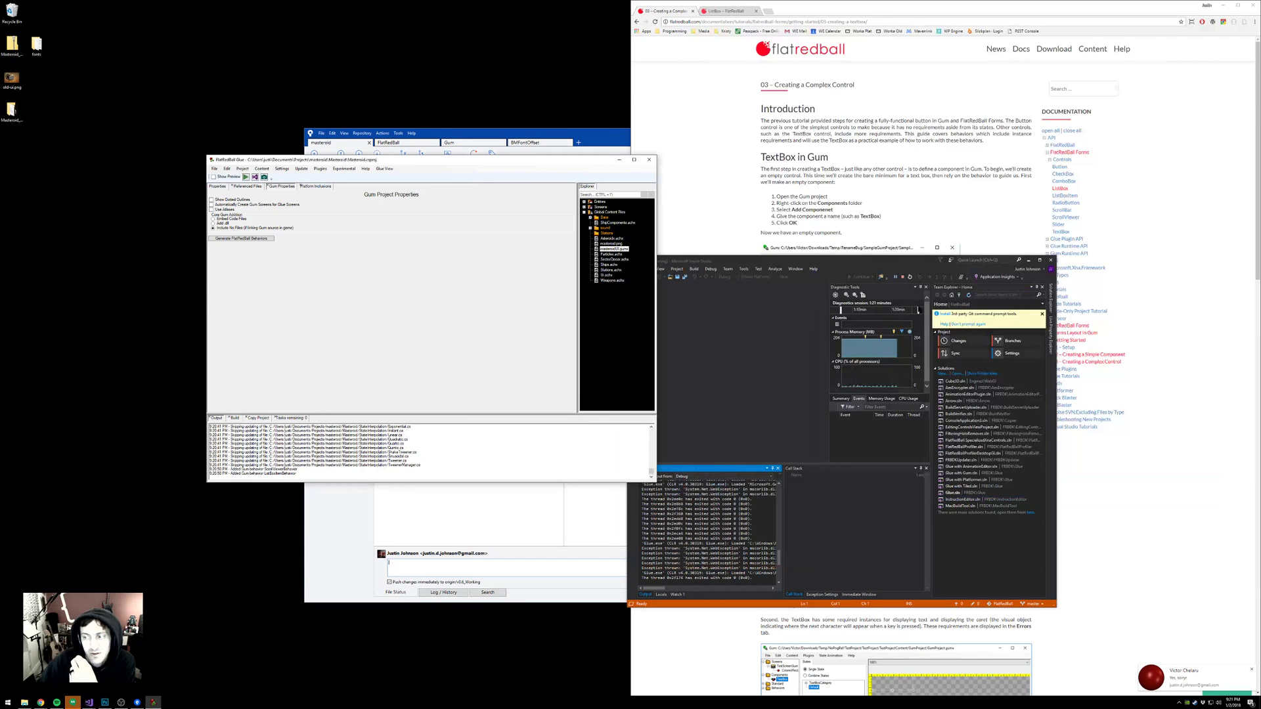
pyautogui.click(1028, 260)
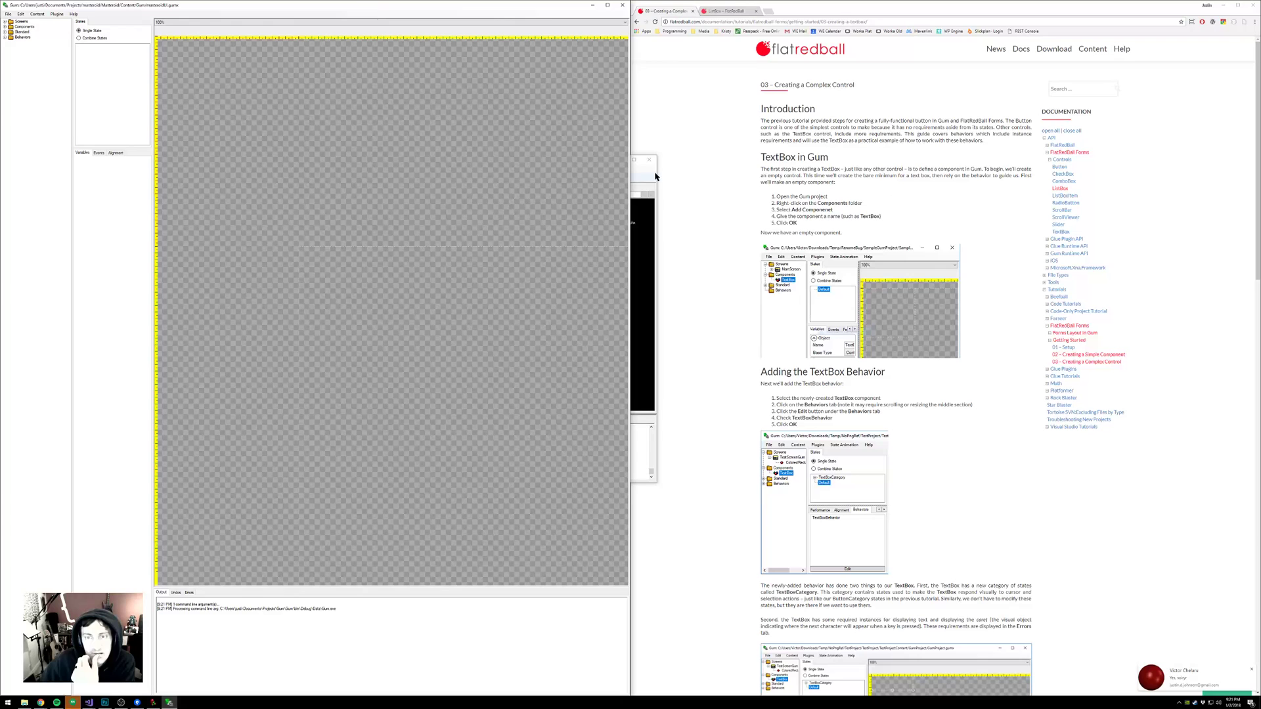
pyautogui.click(654, 176)
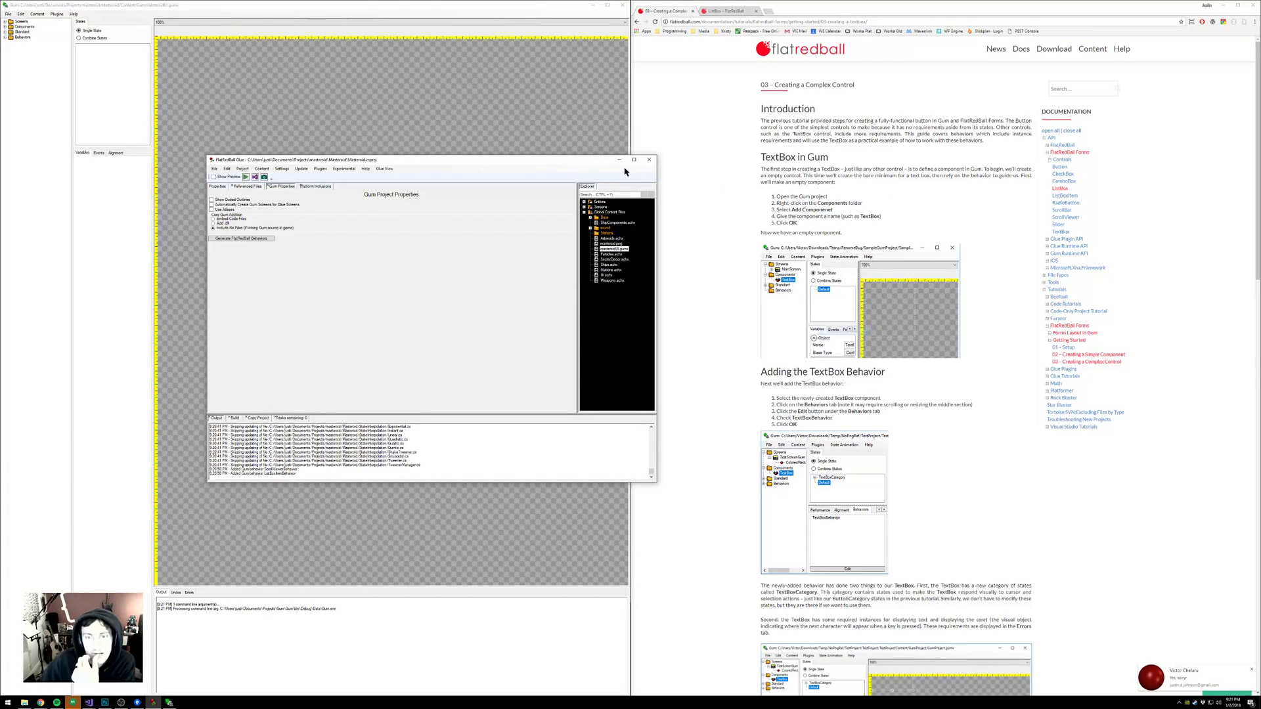
pyautogui.click(619, 159)
pyautogui.moveTo(444, 343); pyautogui.dragTo(368, 311)
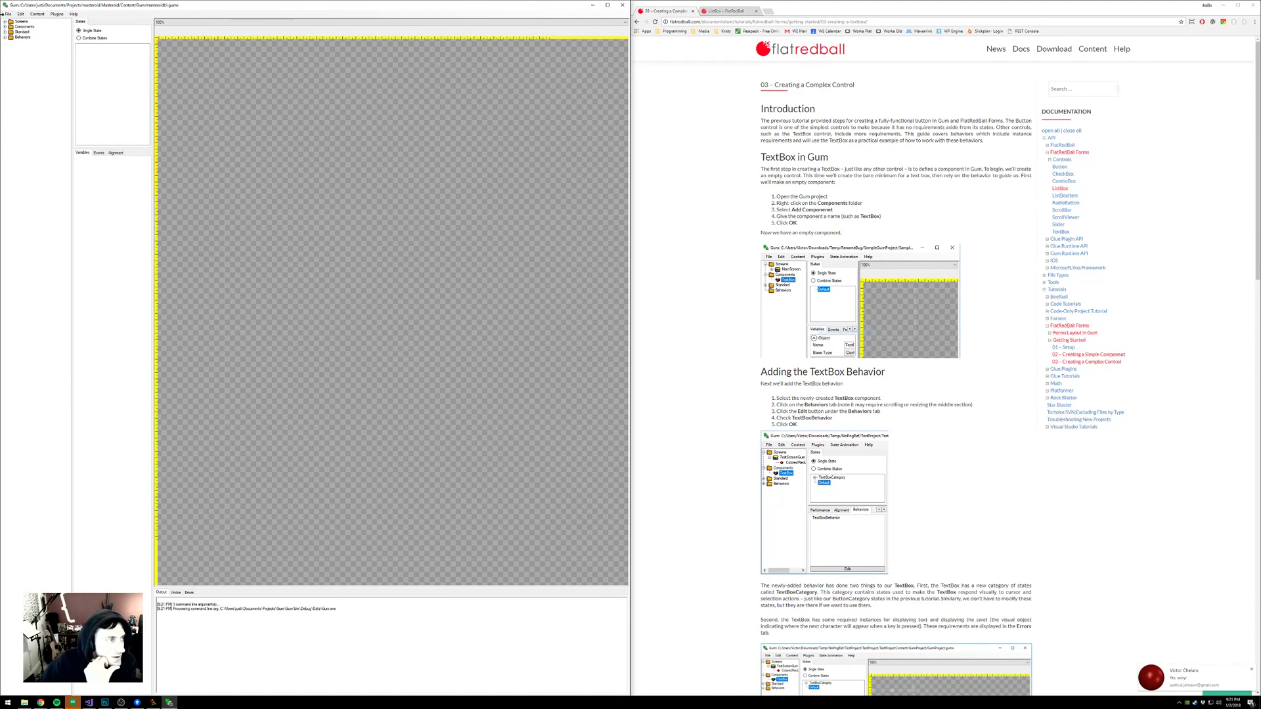
# - Assign the ListBoxItemBehavior to the ListBox component in Gum
pyautogui.click(5, 27)
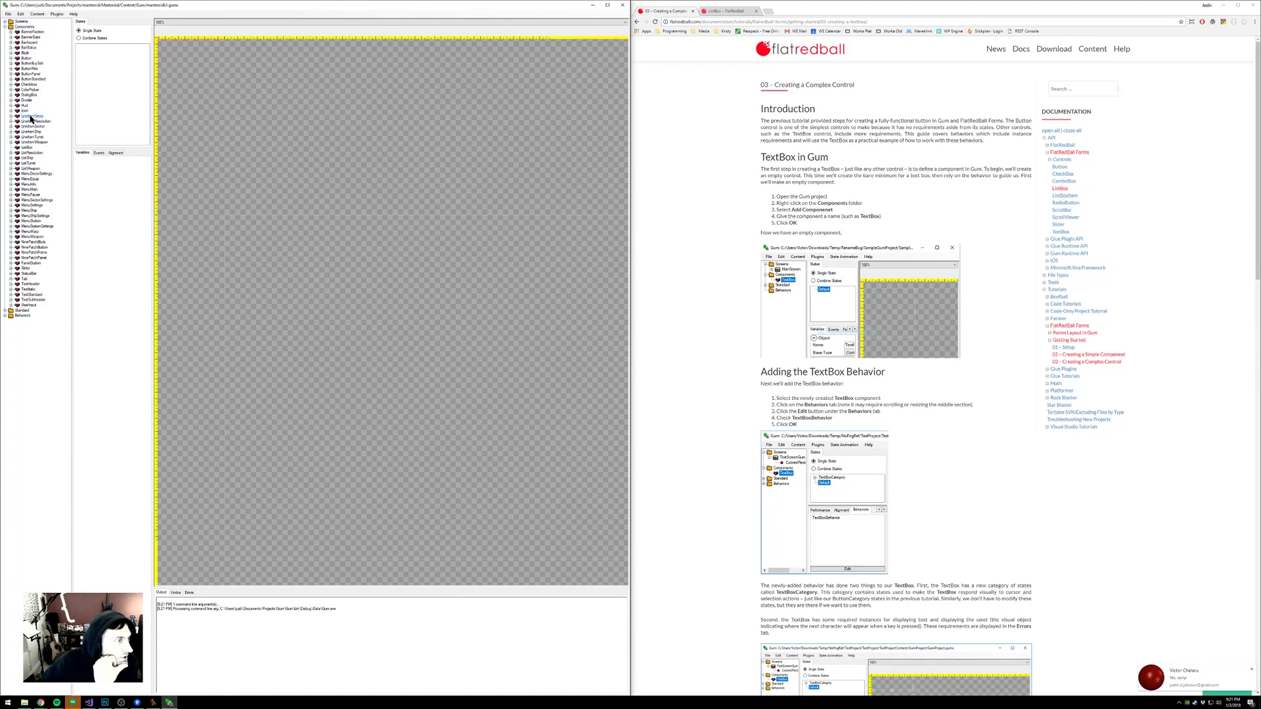
pyautogui.click(27, 148)
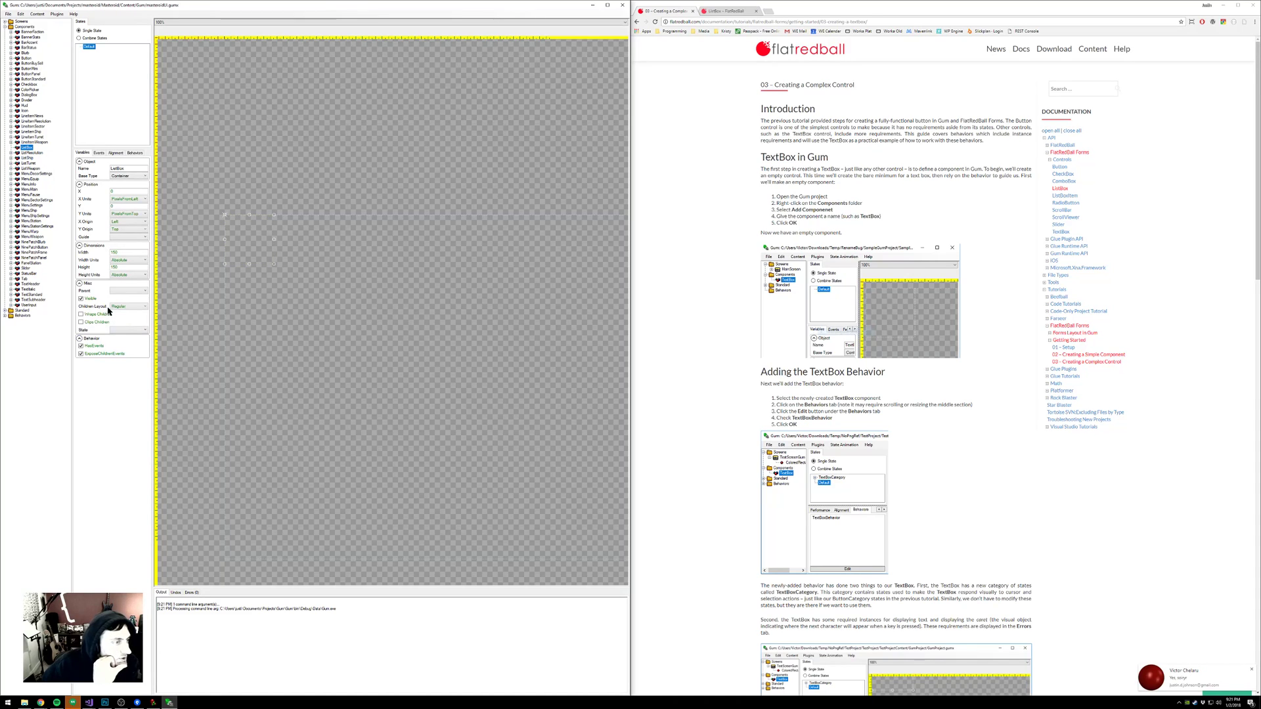
pyautogui.click(135, 153)
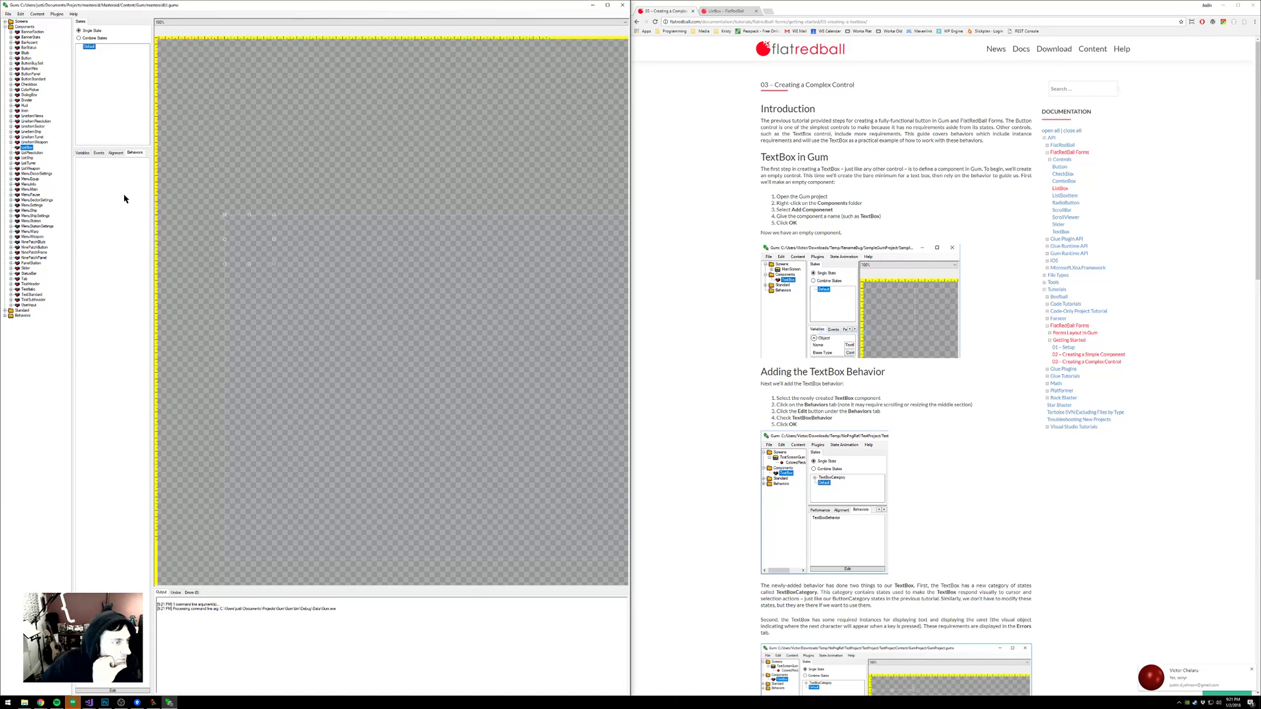
pyautogui.click(121, 689)
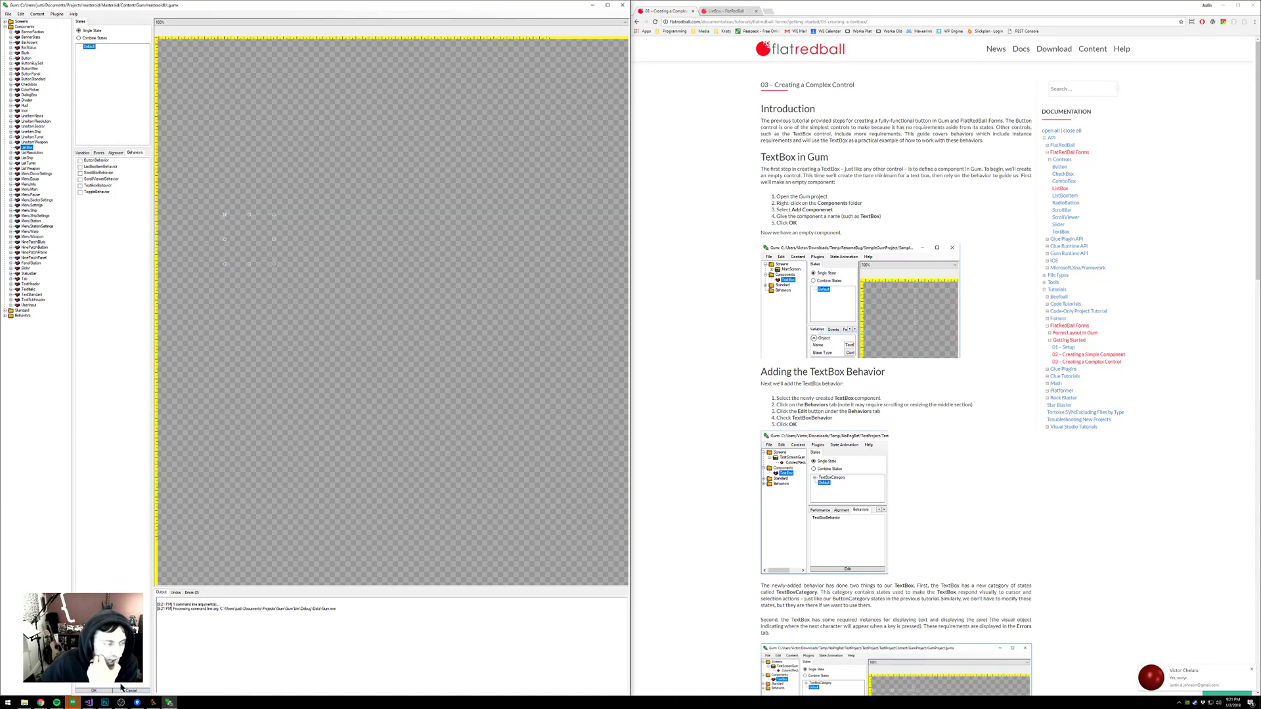
pyautogui.click(80, 168)
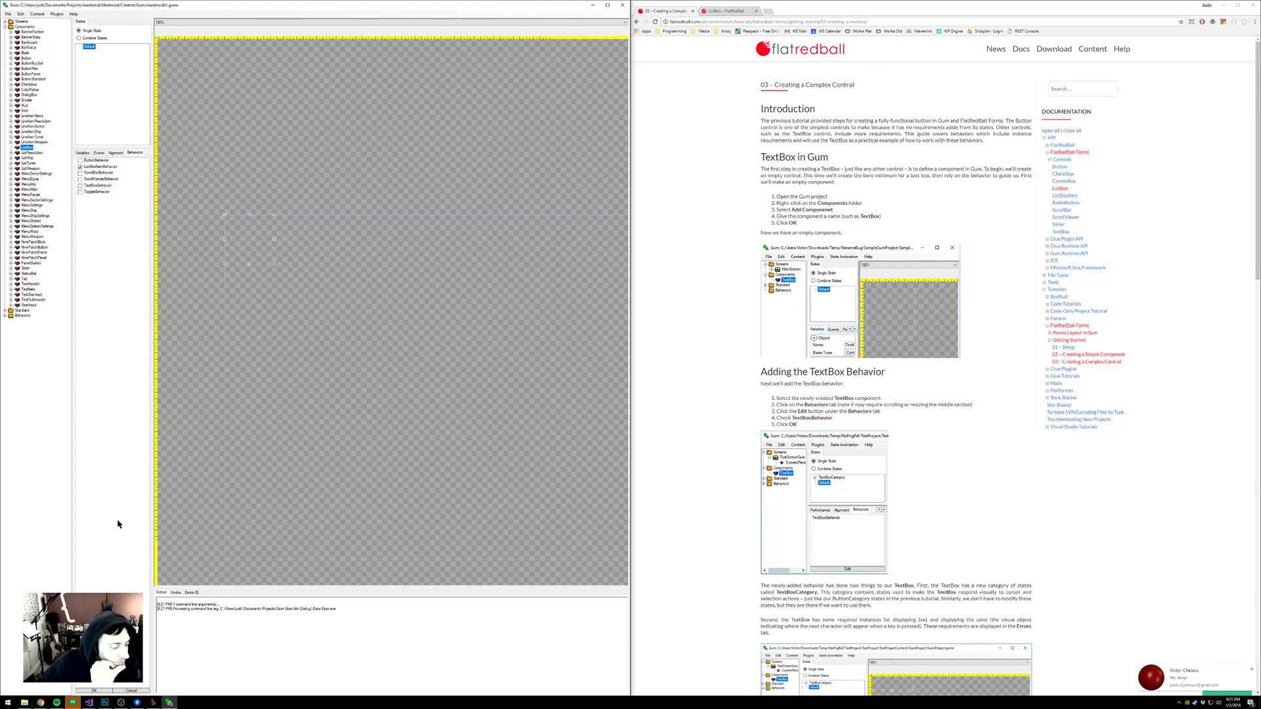
pyautogui.click(94, 691)
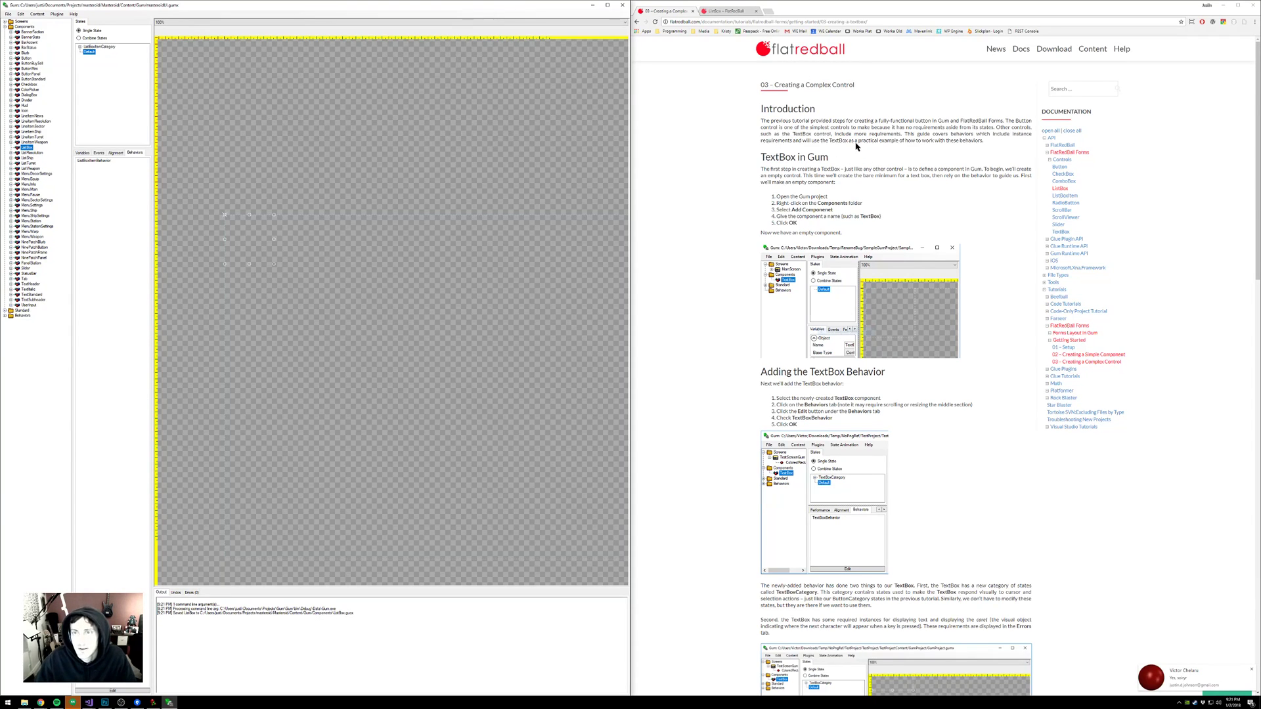
# - Check Gum's errors and output for the ListBox component's behavior against the tutorial's section on required instances
pyautogui.click(759, 374)
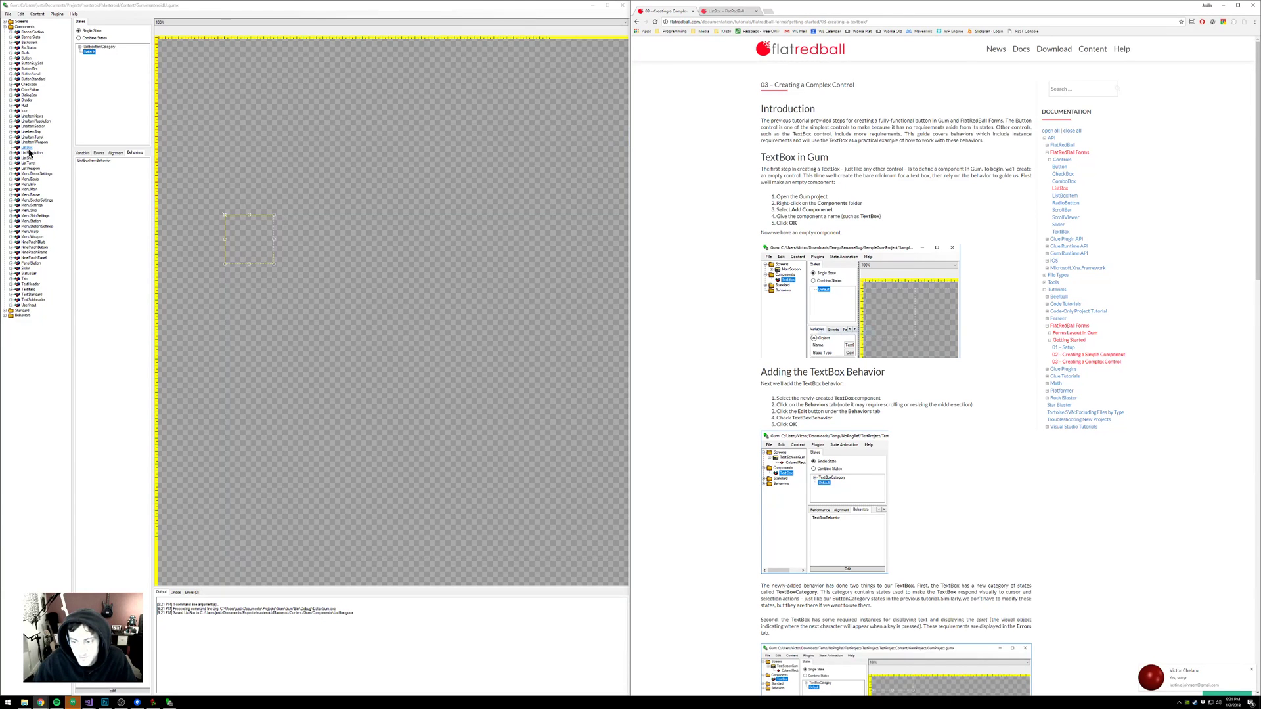
pyautogui.click(28, 149)
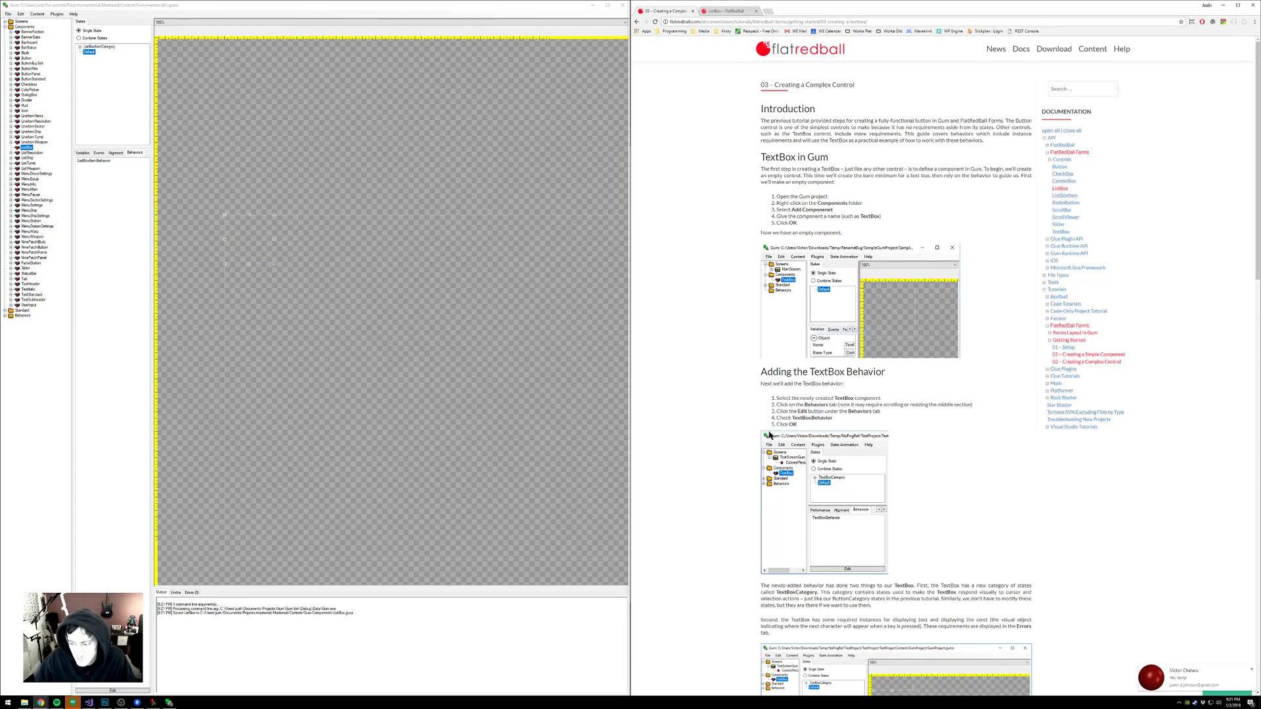
pyautogui.scroll(-5, 769, 436)
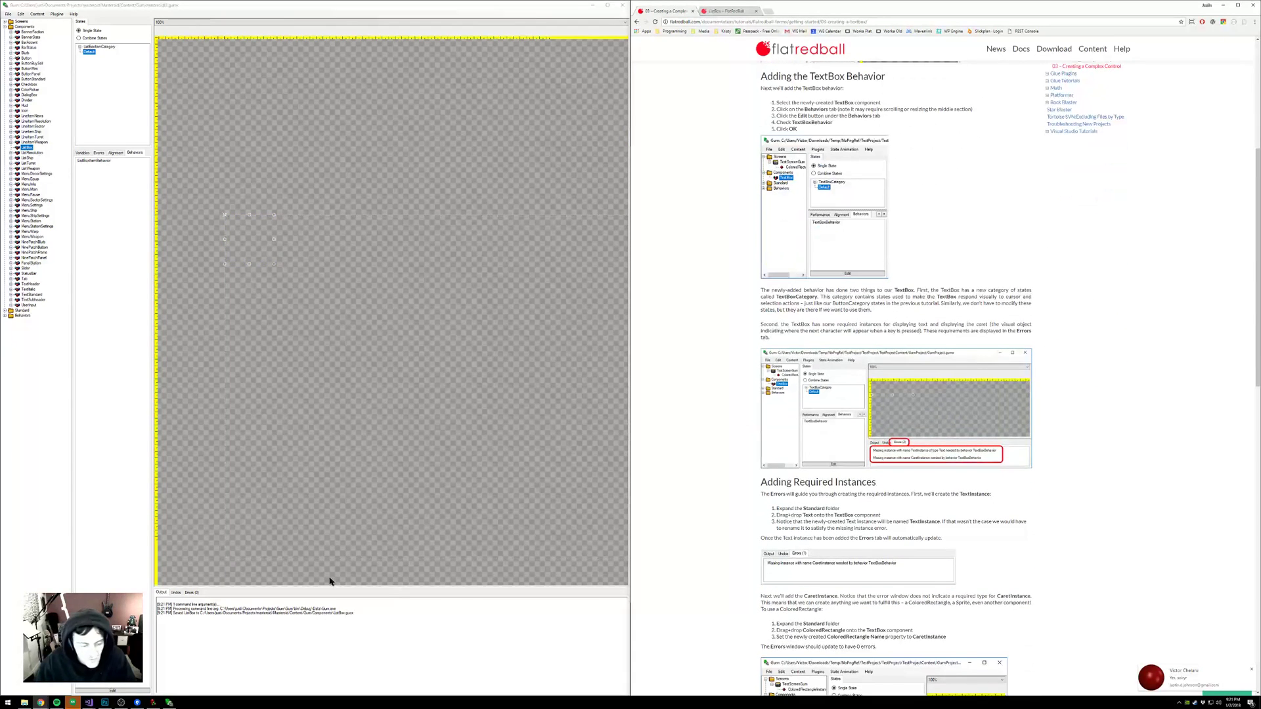
pyautogui.click(190, 593)
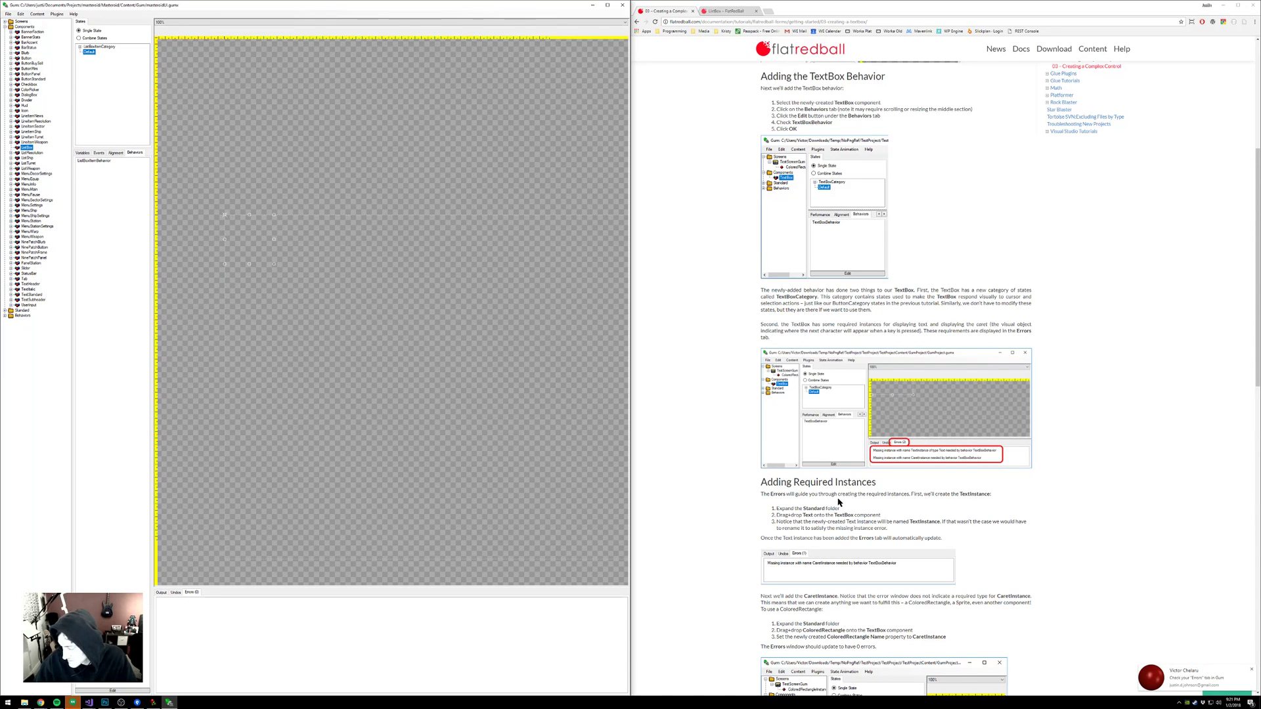
pyautogui.click(177, 594)
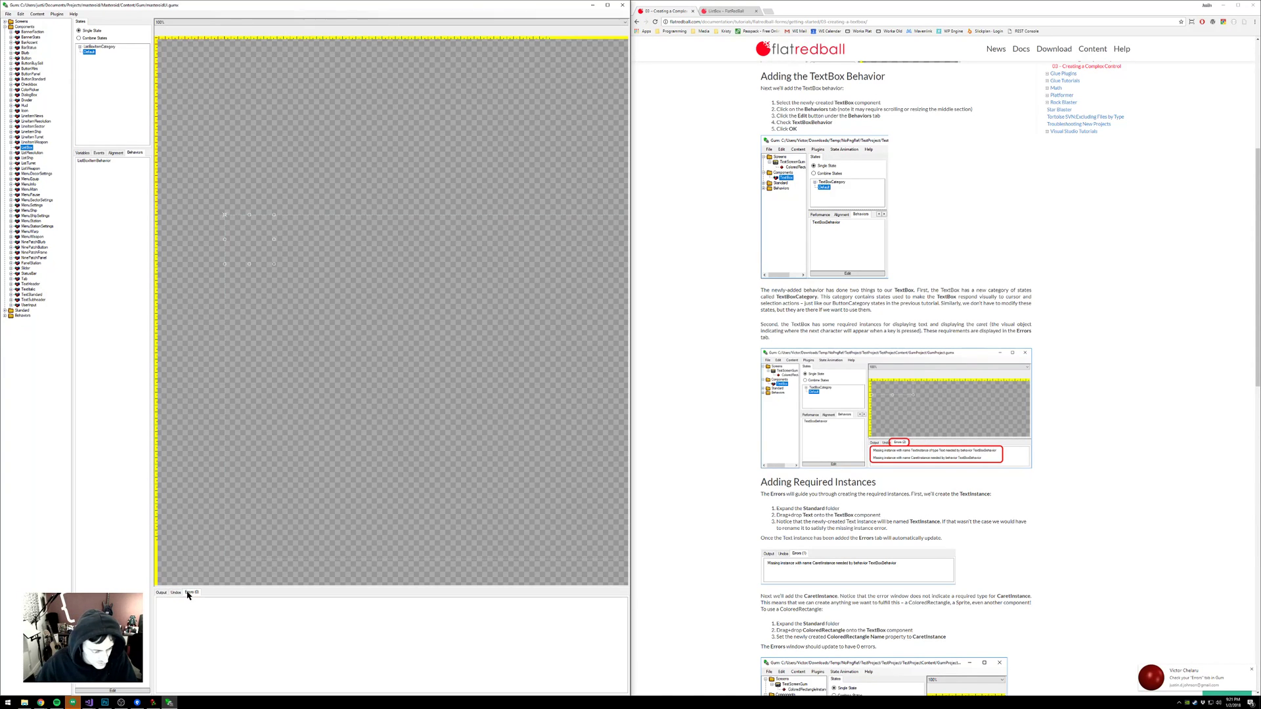
pyautogui.click(191, 592)
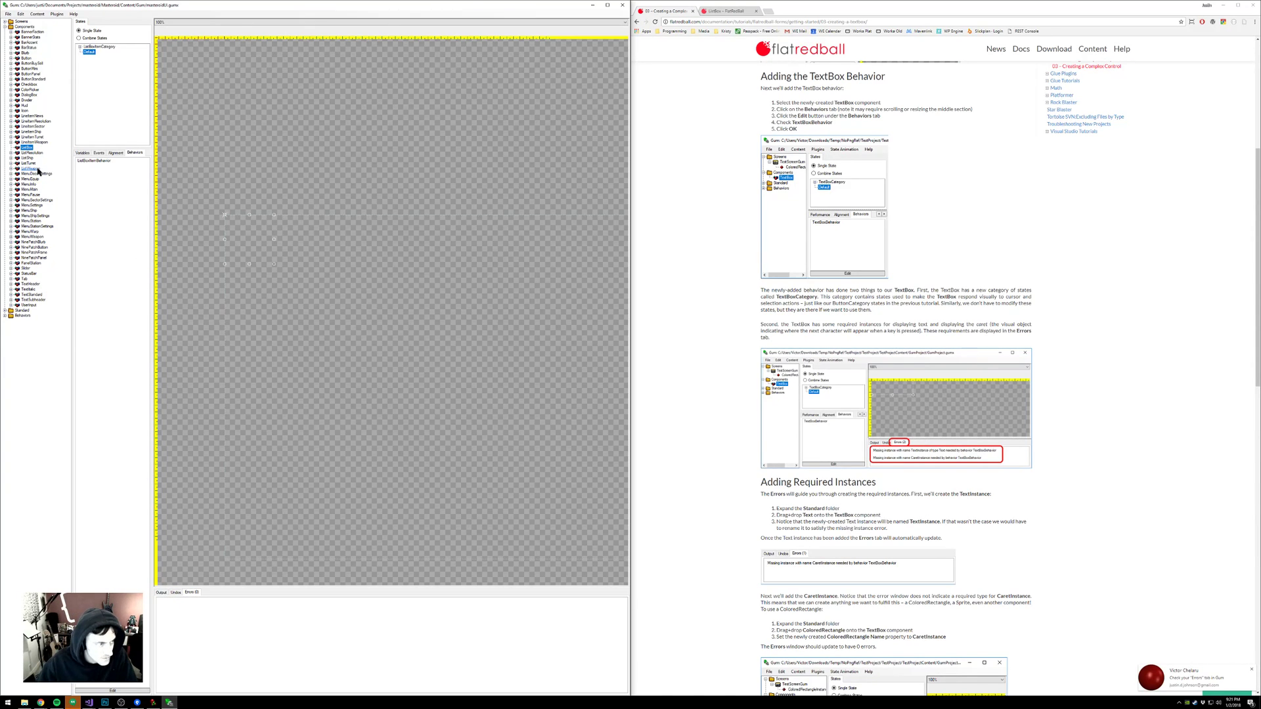
pyautogui.click(112, 155)
pyautogui.click(134, 154)
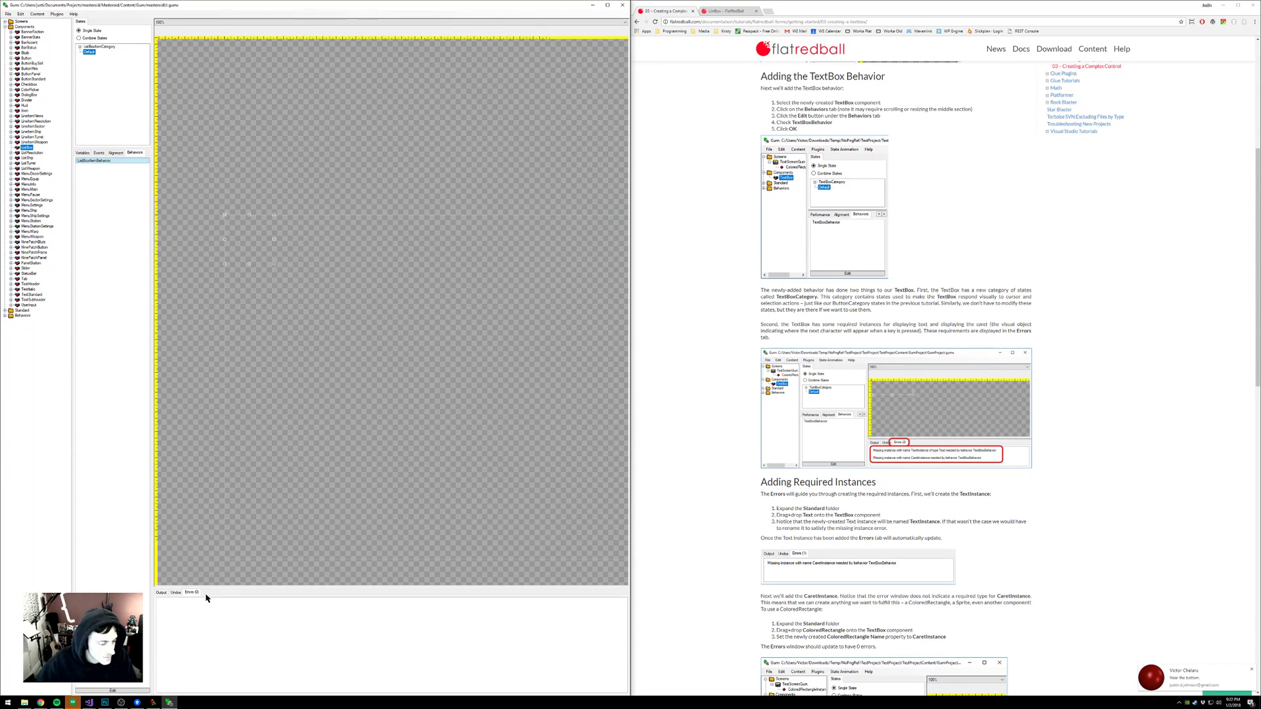
pyautogui.click(162, 593)
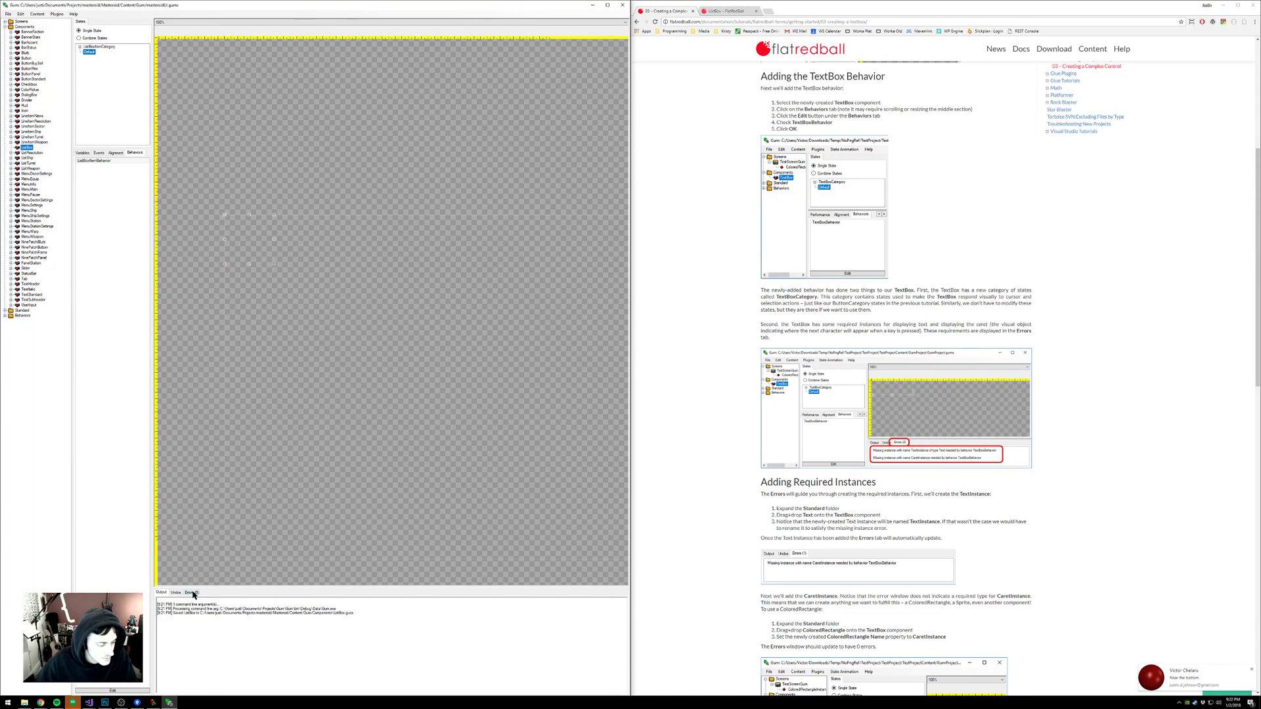
pyautogui.click(191, 593)
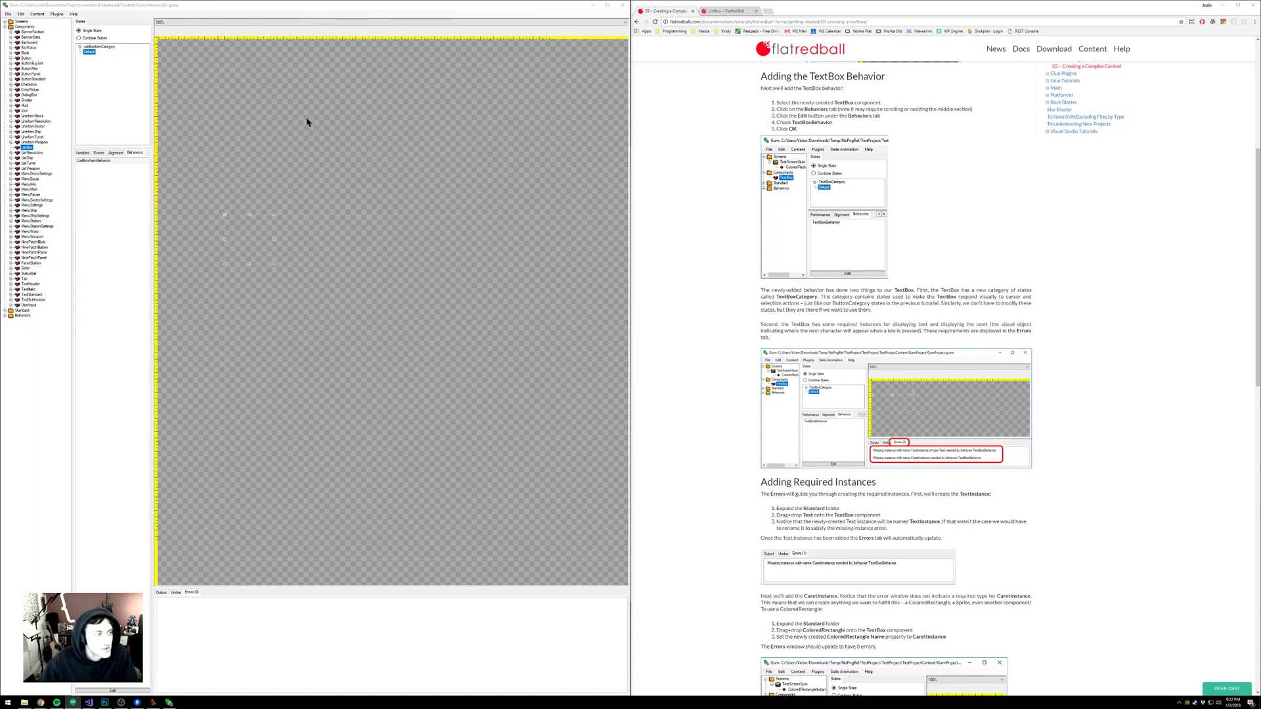
# - Delete the ListBox component together with its XML file
pyautogui.rightClick(26, 151)
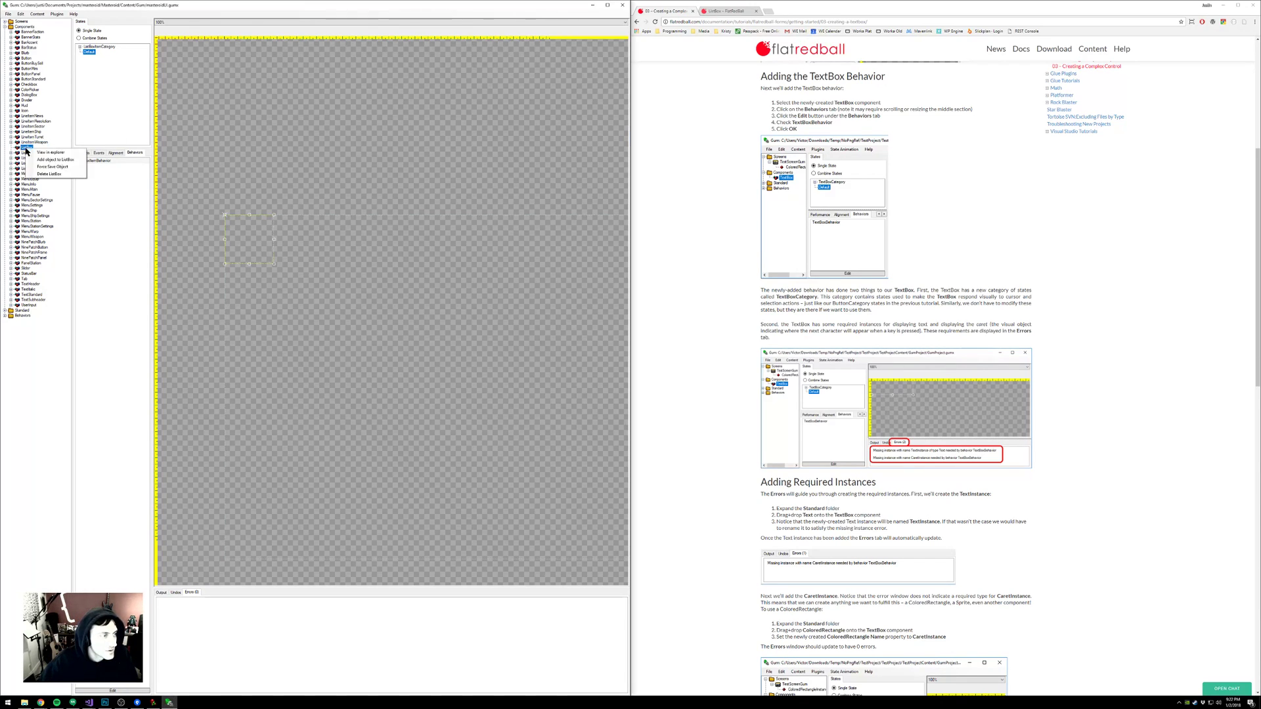
pyautogui.click(63, 174)
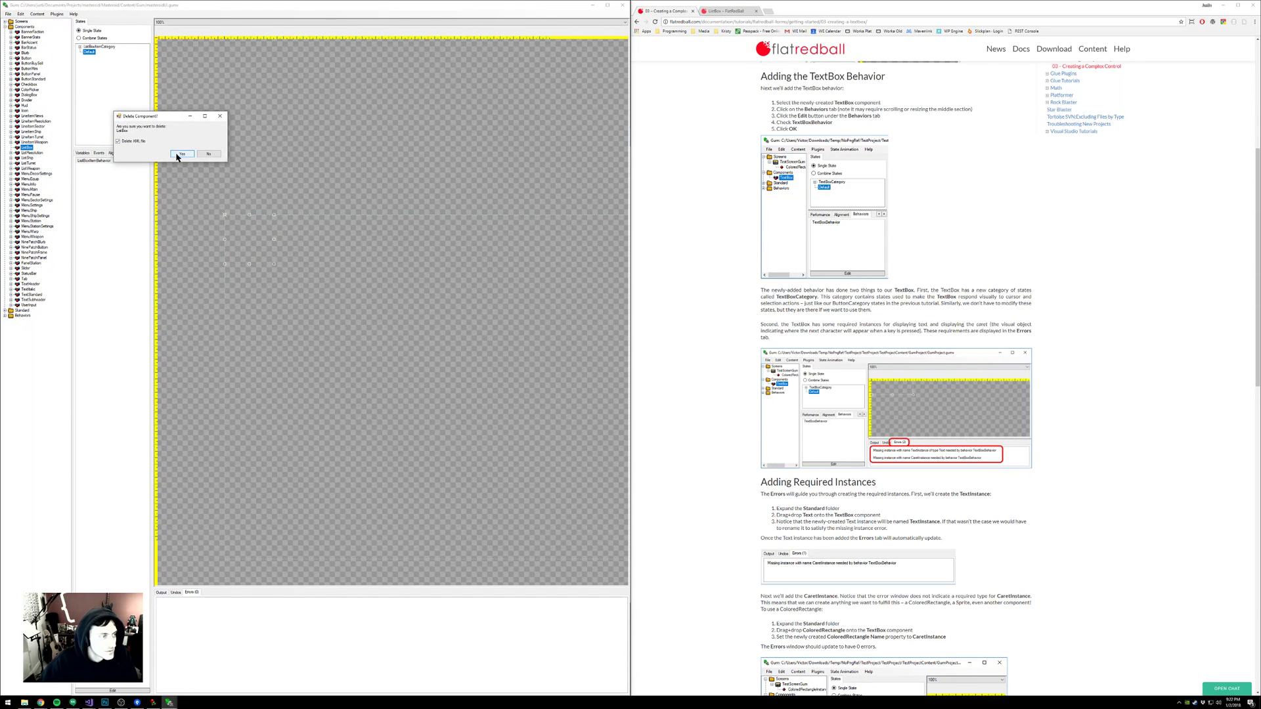
pyautogui.click(177, 155)
# - Add a new component named ScrollBox to the Components folder
pyautogui.click(28, 28)
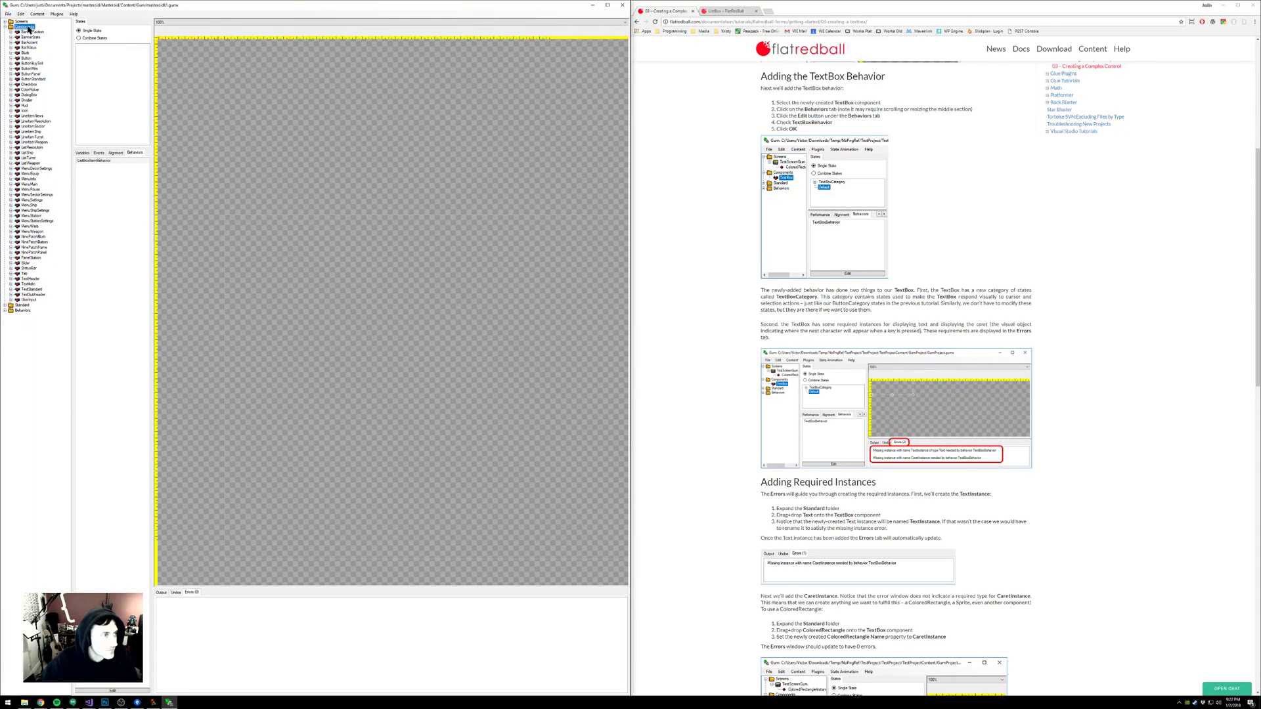
pyautogui.rightClick(27, 28)
pyautogui.click(48, 32)
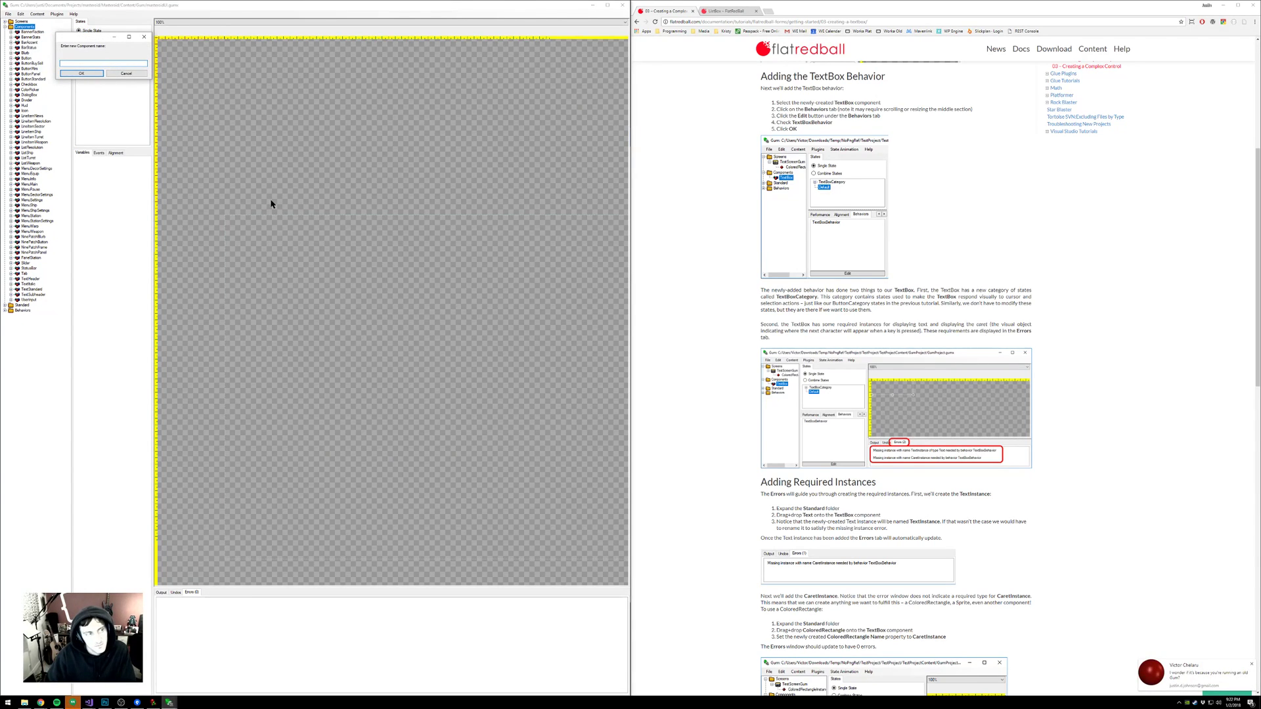
pyautogui.write('ListBox')
pyautogui.press('BackSpace')
pyautogui.press('BackSpace')
pyautogui.press('BackSpace')
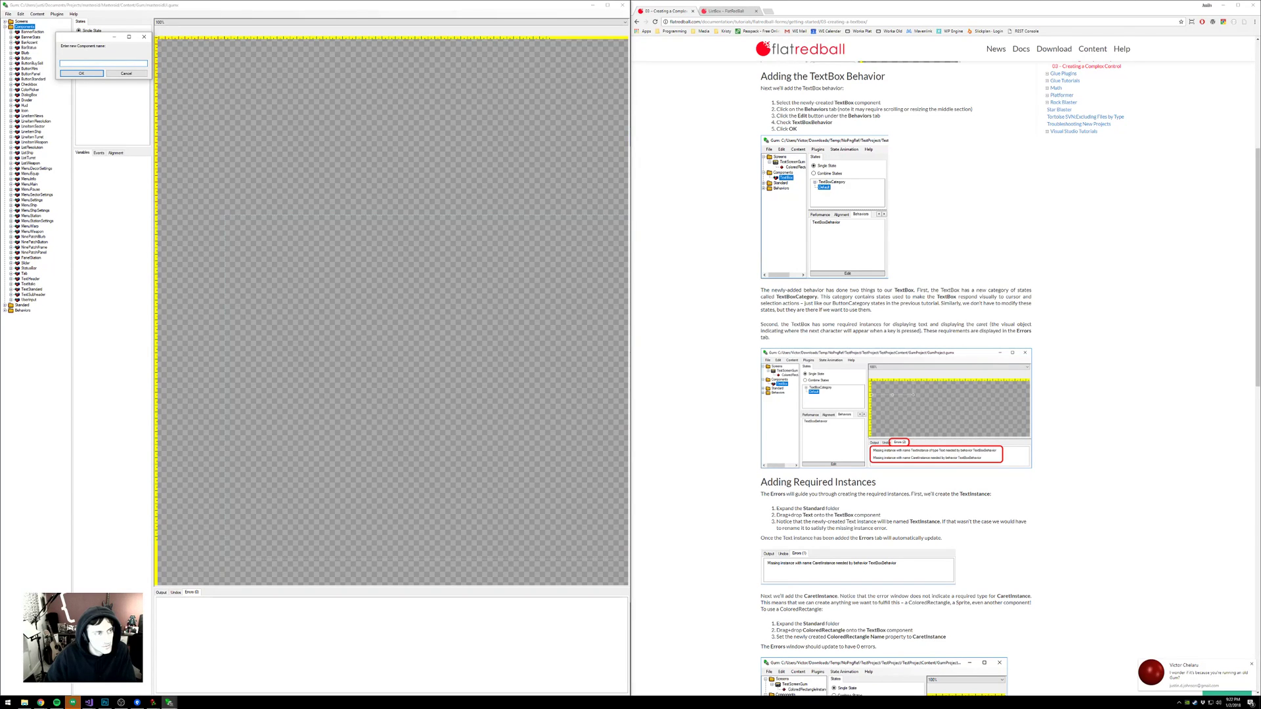
pyautogui.write('roll')
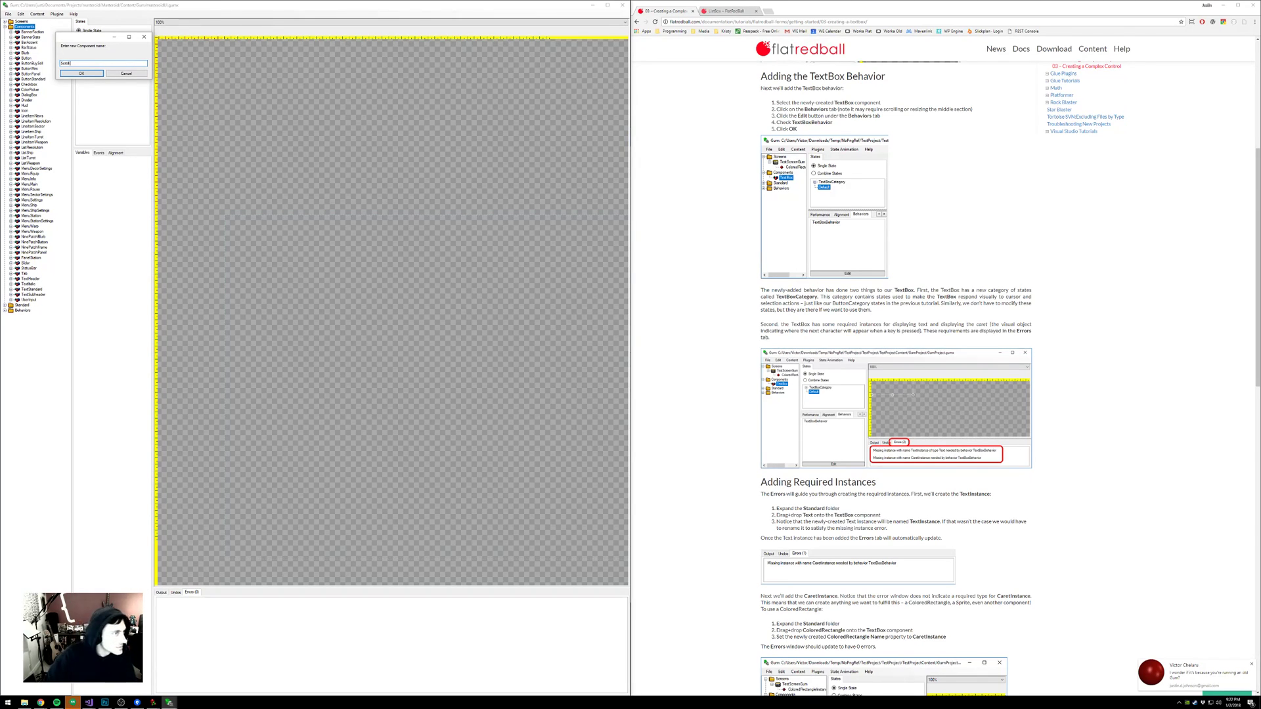
pyautogui.write('Box')
pyautogui.press('Return')
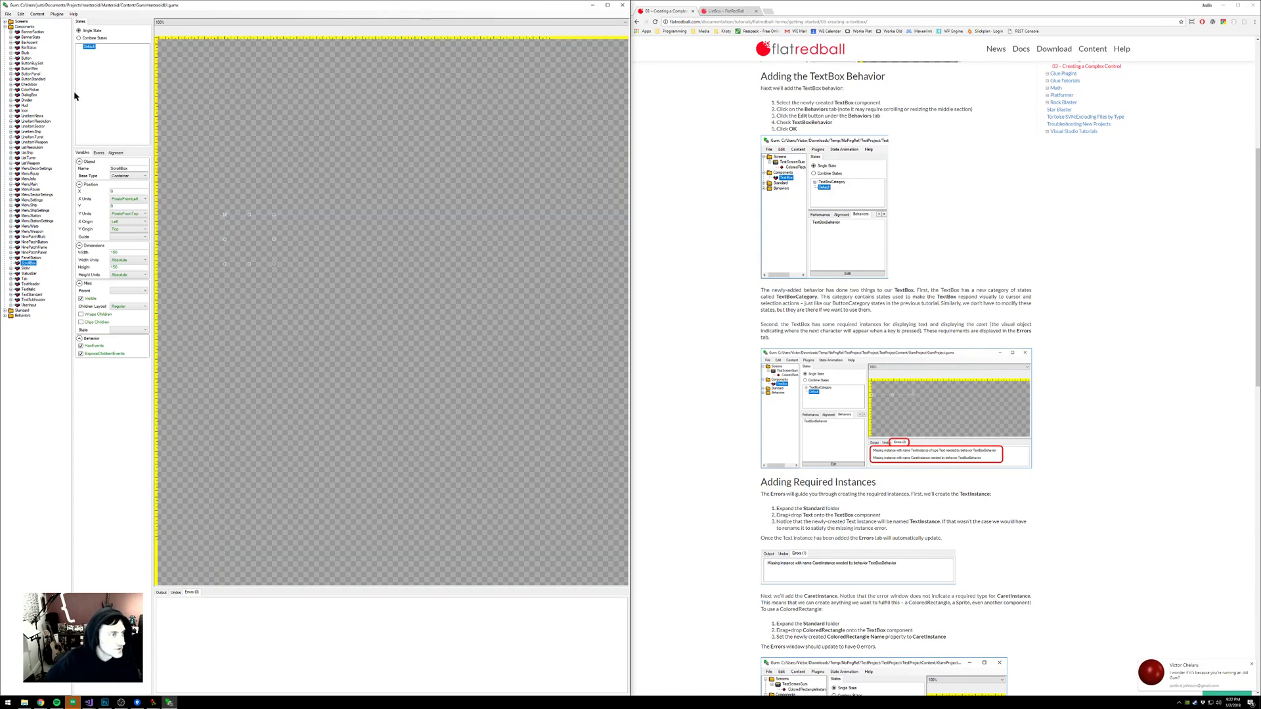
# - Assign the ListBoxItemBehavior to the ScrollBox component
pyautogui.click(135, 153)
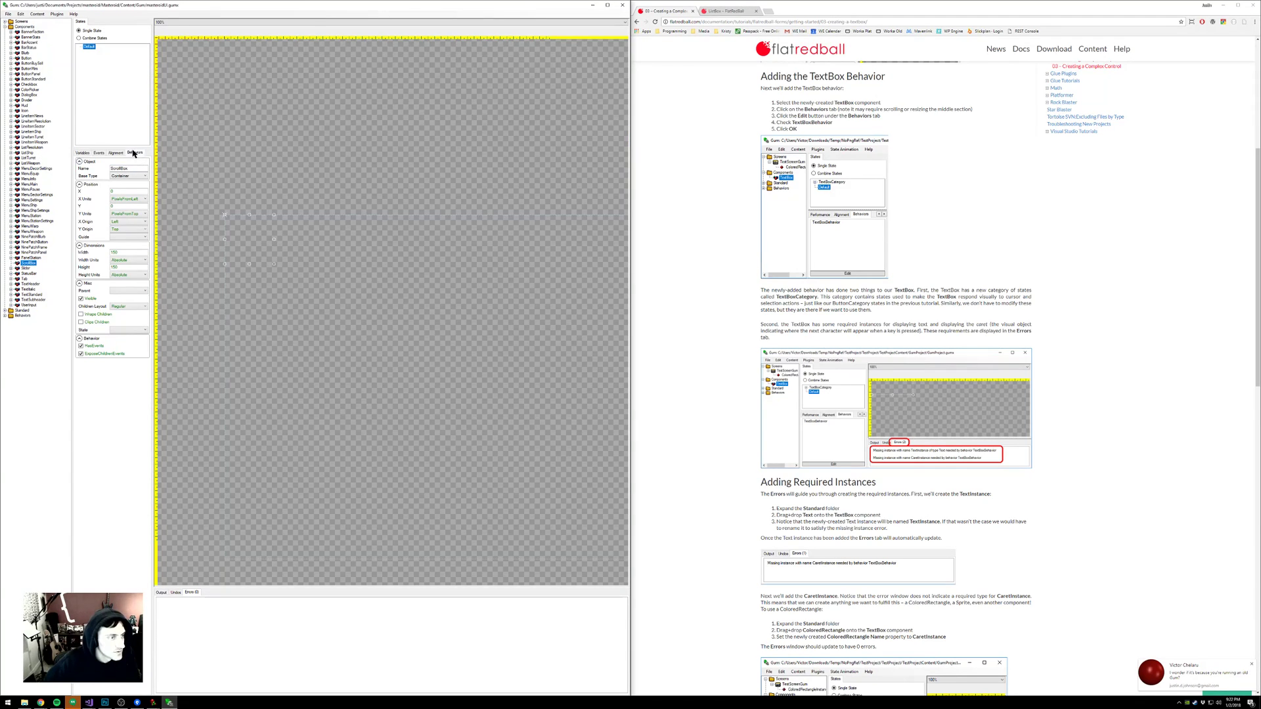
pyautogui.click(119, 691)
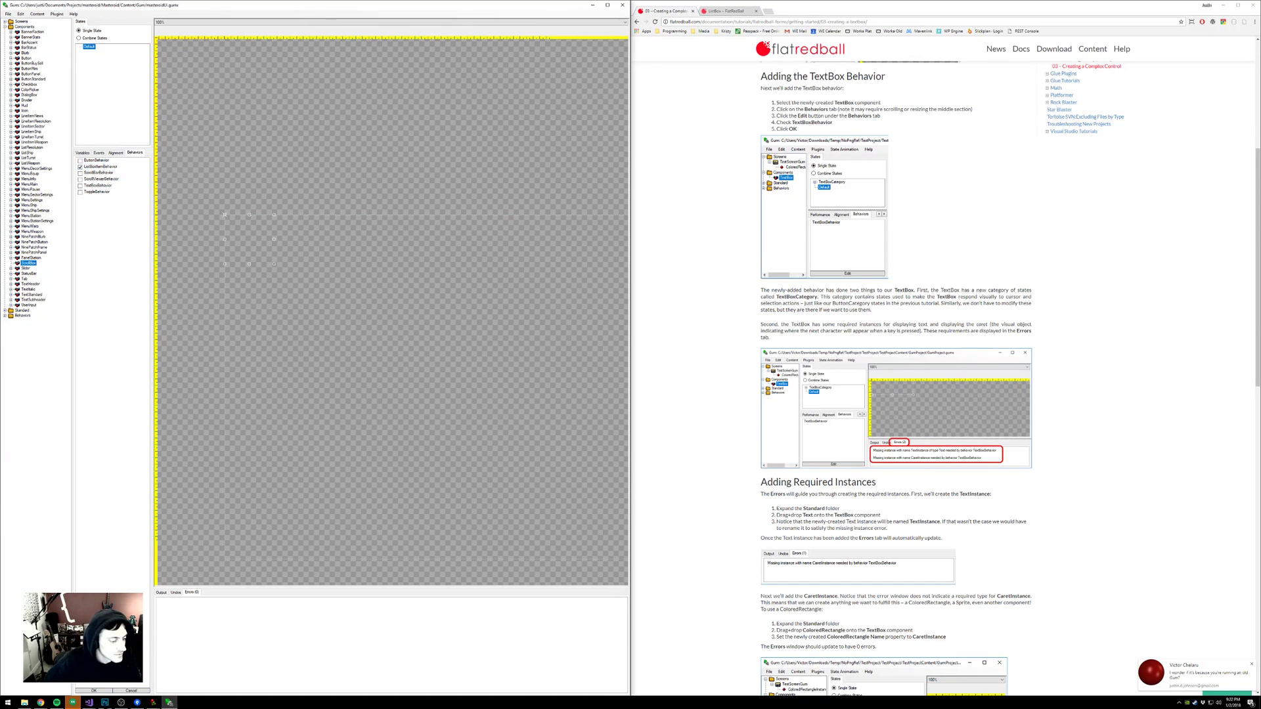
pyautogui.click(96, 691)
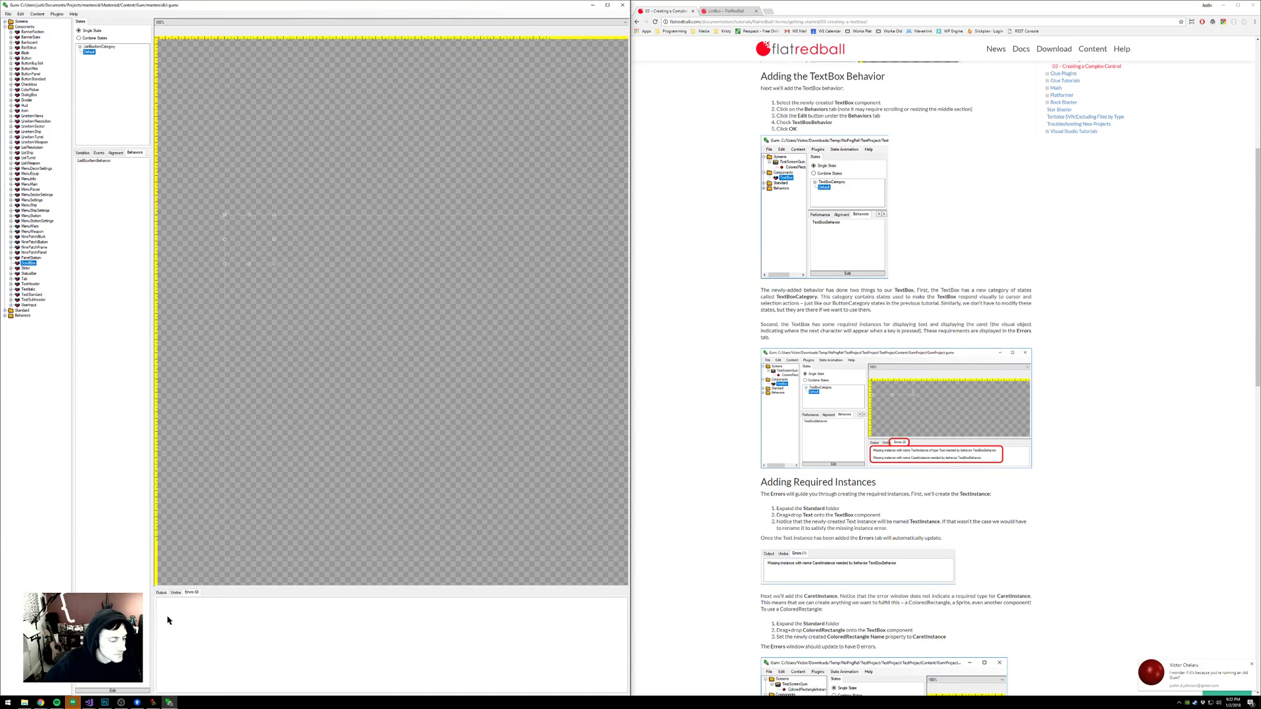
# - Delete the ScrollBox component from the Components folder
pyautogui.click(30, 263)
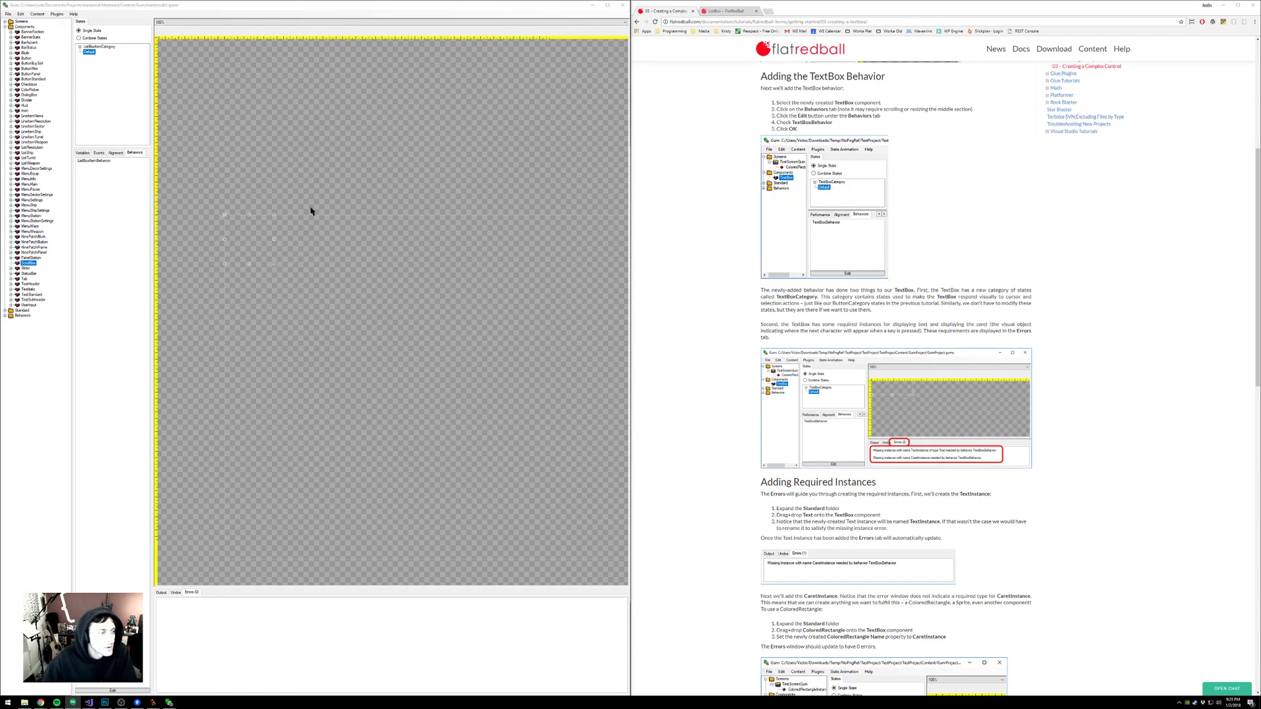
pyautogui.rightClick(27, 263)
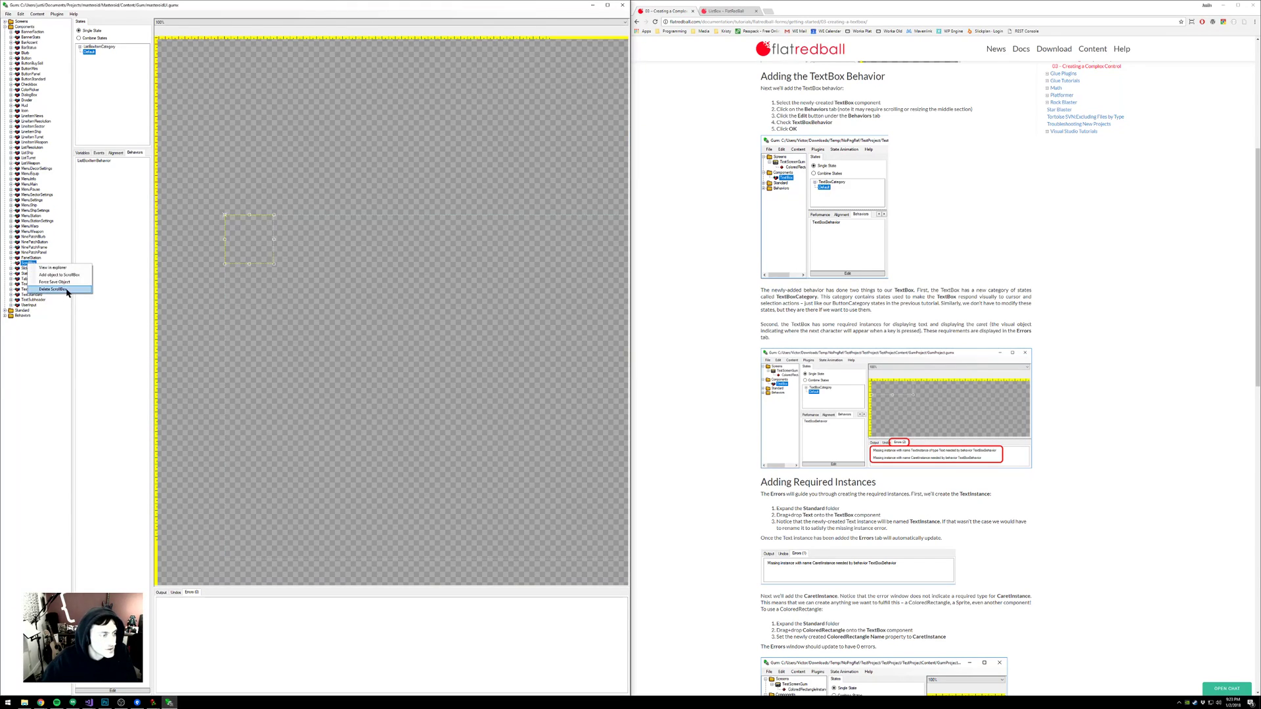
pyautogui.click(59, 292)
pyautogui.click(217, 188)
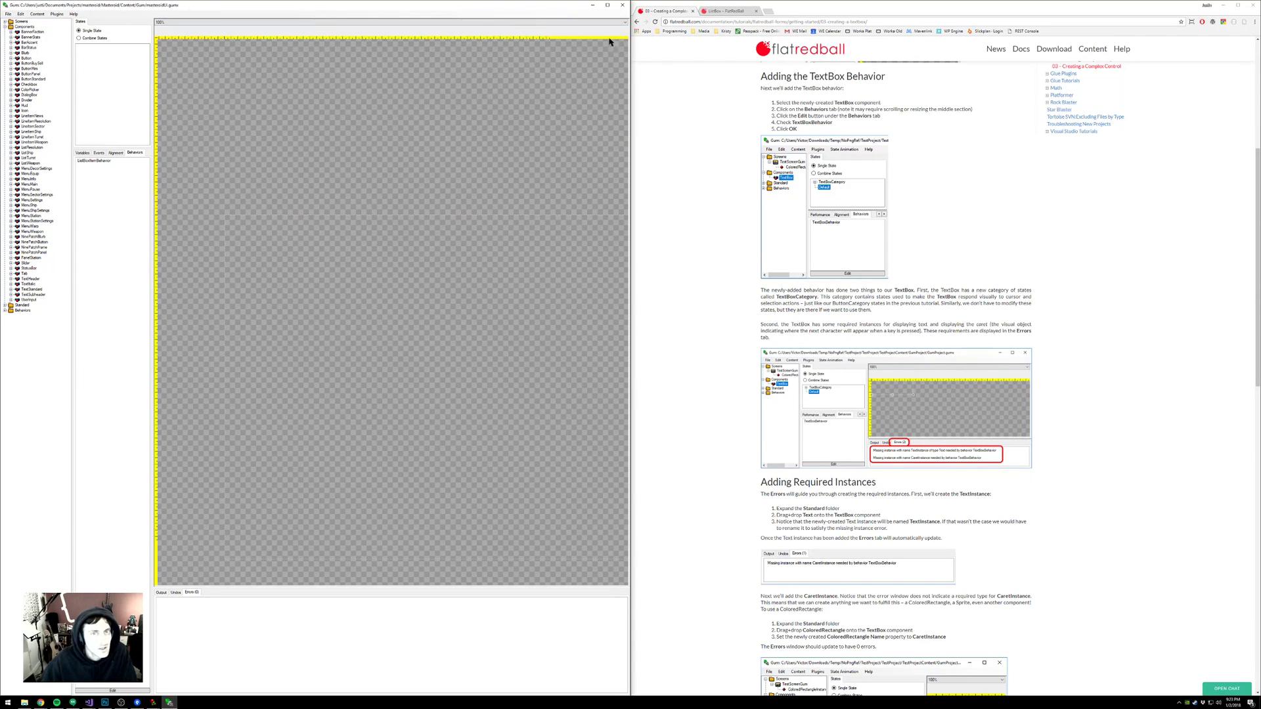
# - Close Gum and Visual Studio, and pull the latest origin master changes into the Gum repository in the Git client
pyautogui.click(623, 5)
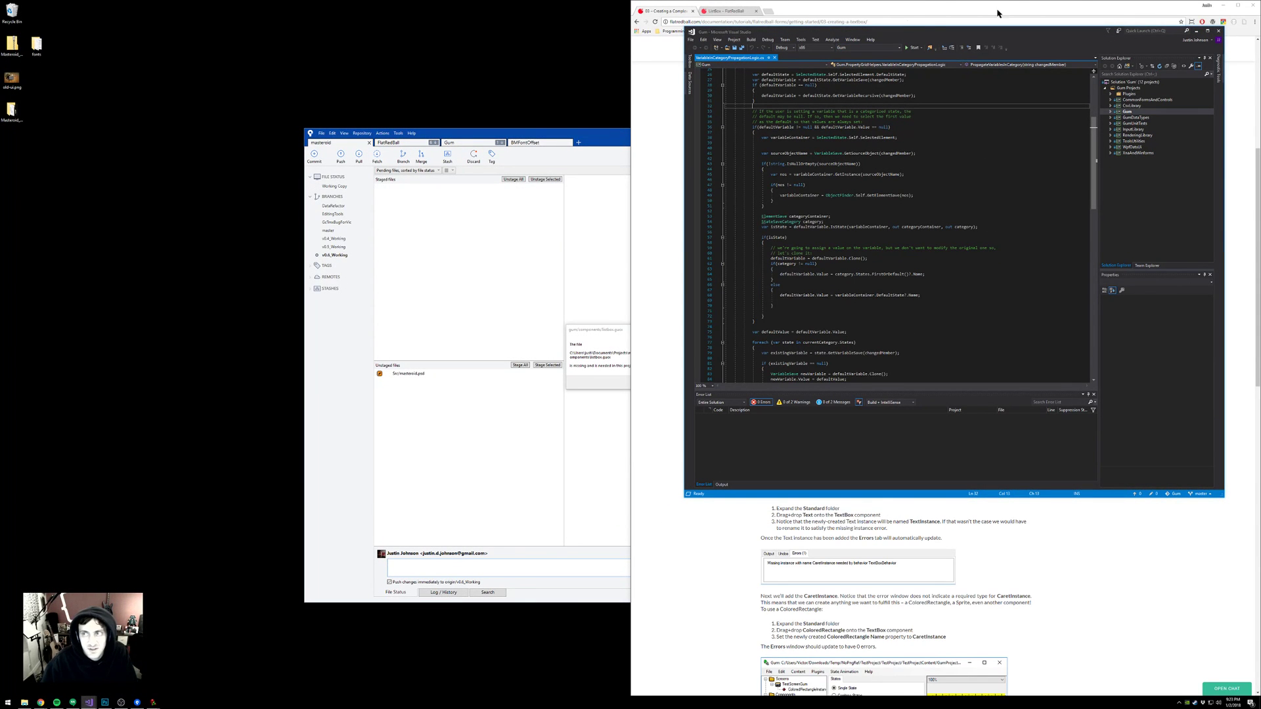
pyautogui.click(1219, 31)
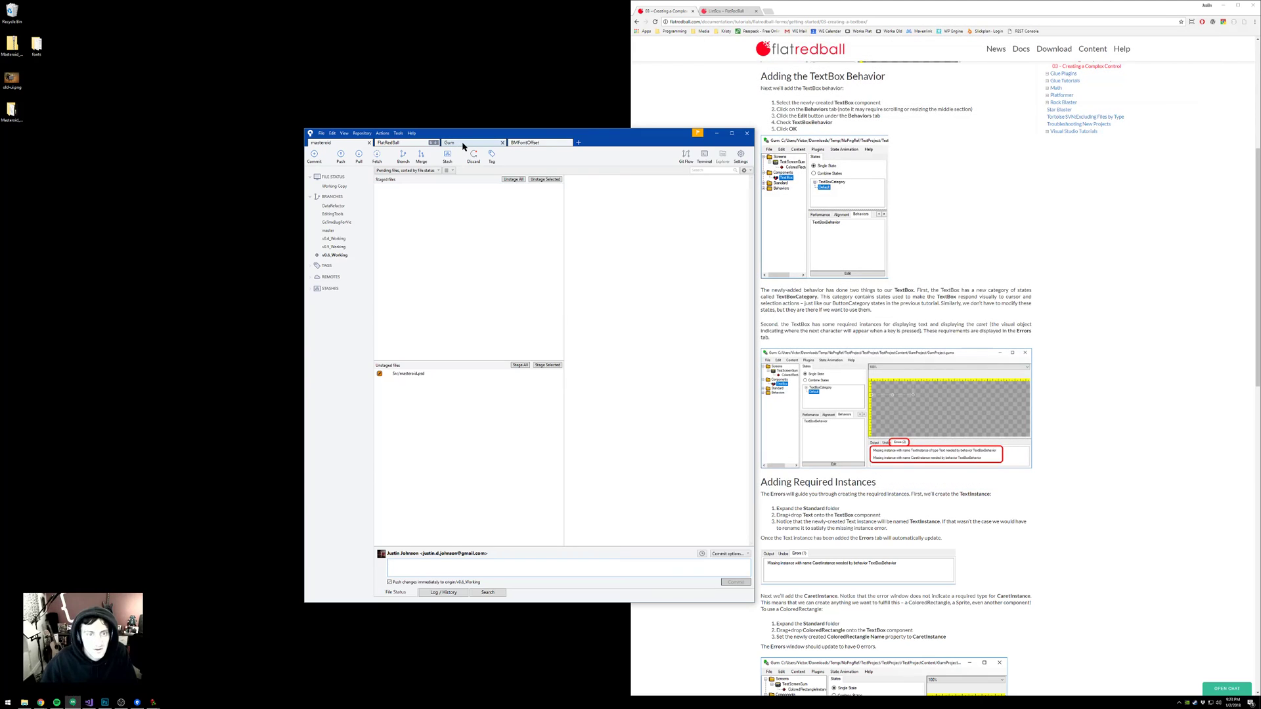
pyautogui.click(462, 145)
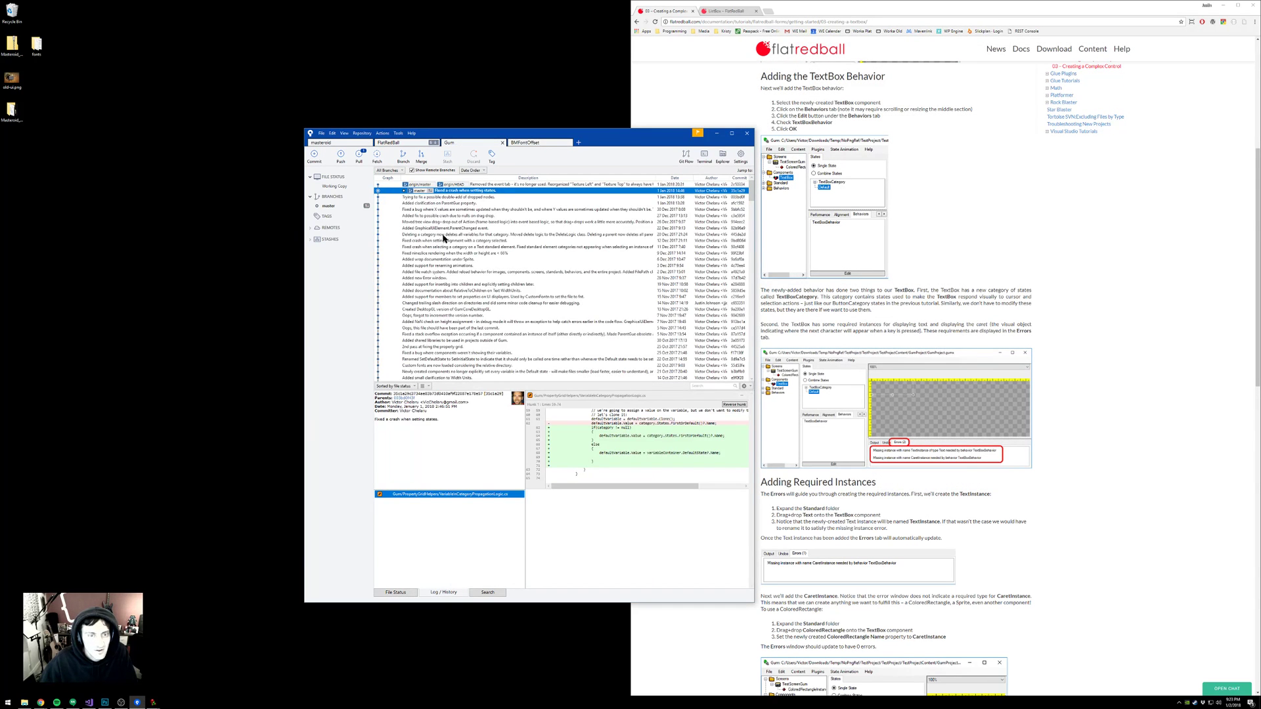
pyautogui.click(362, 159)
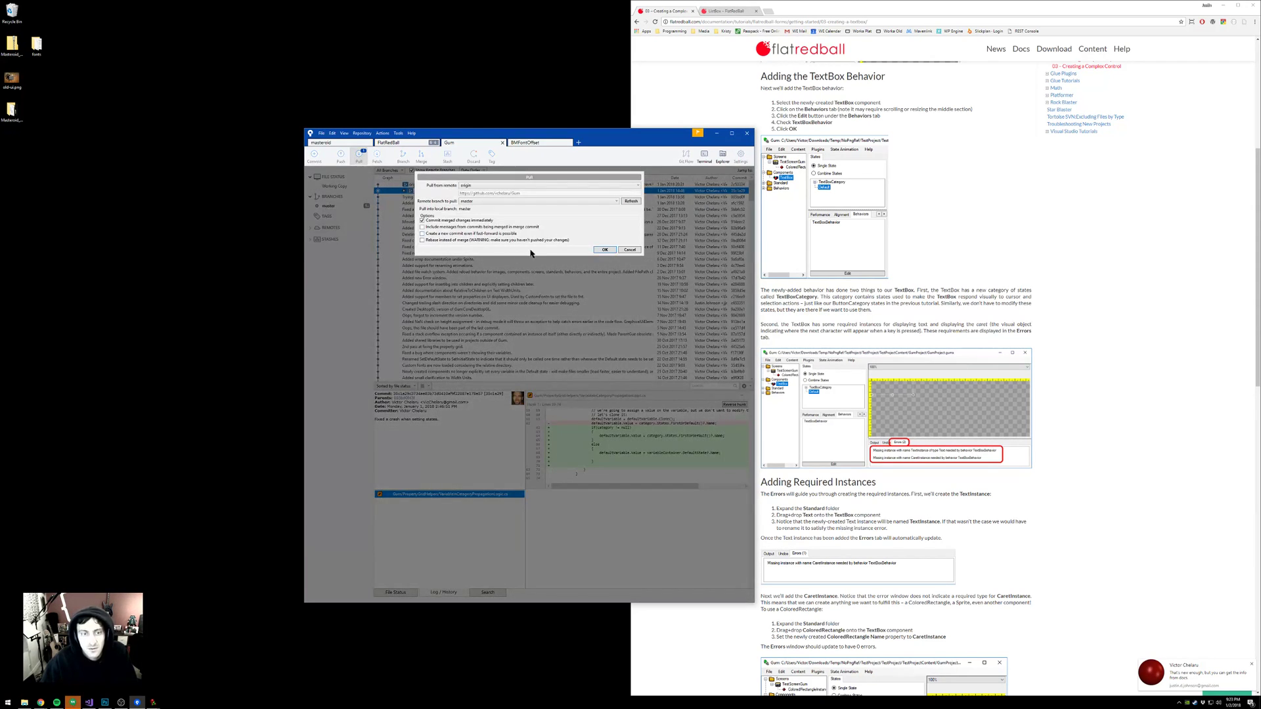
pyautogui.click(604, 250)
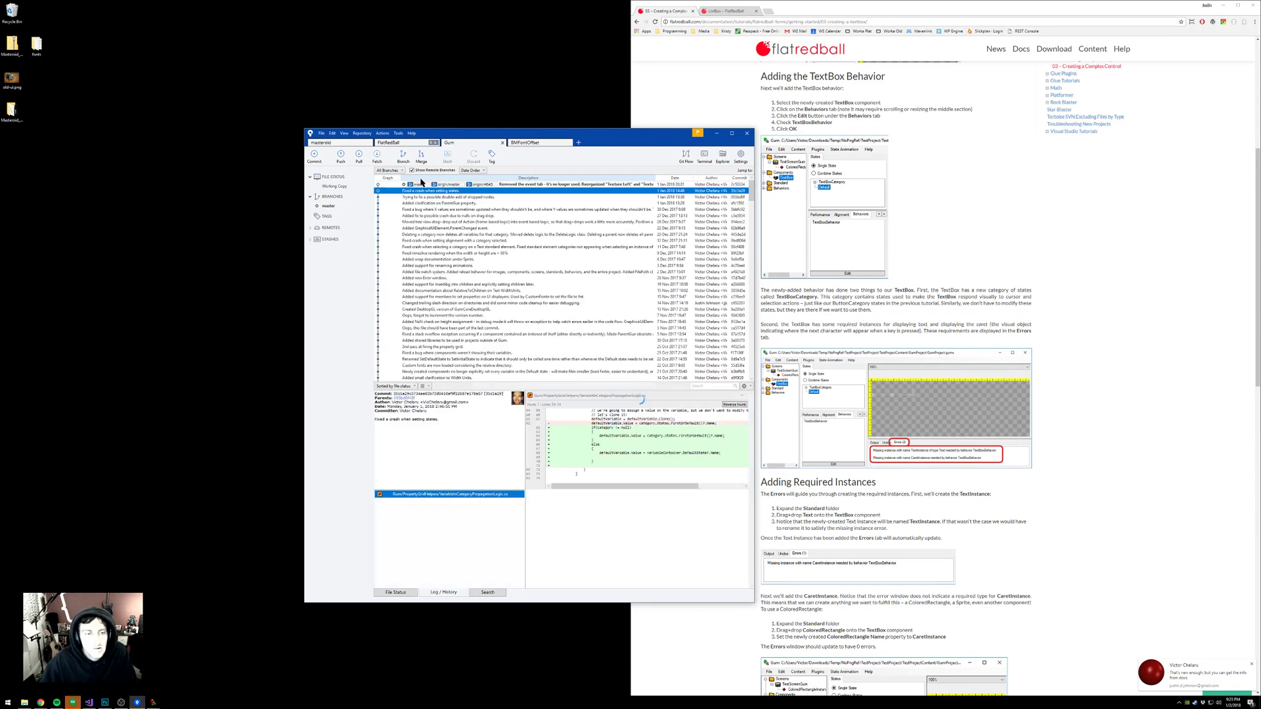
pyautogui.click(716, 133)
# - Launch Visual Studio 2017
pyautogui.press('super')
pyautogui.write('vis')
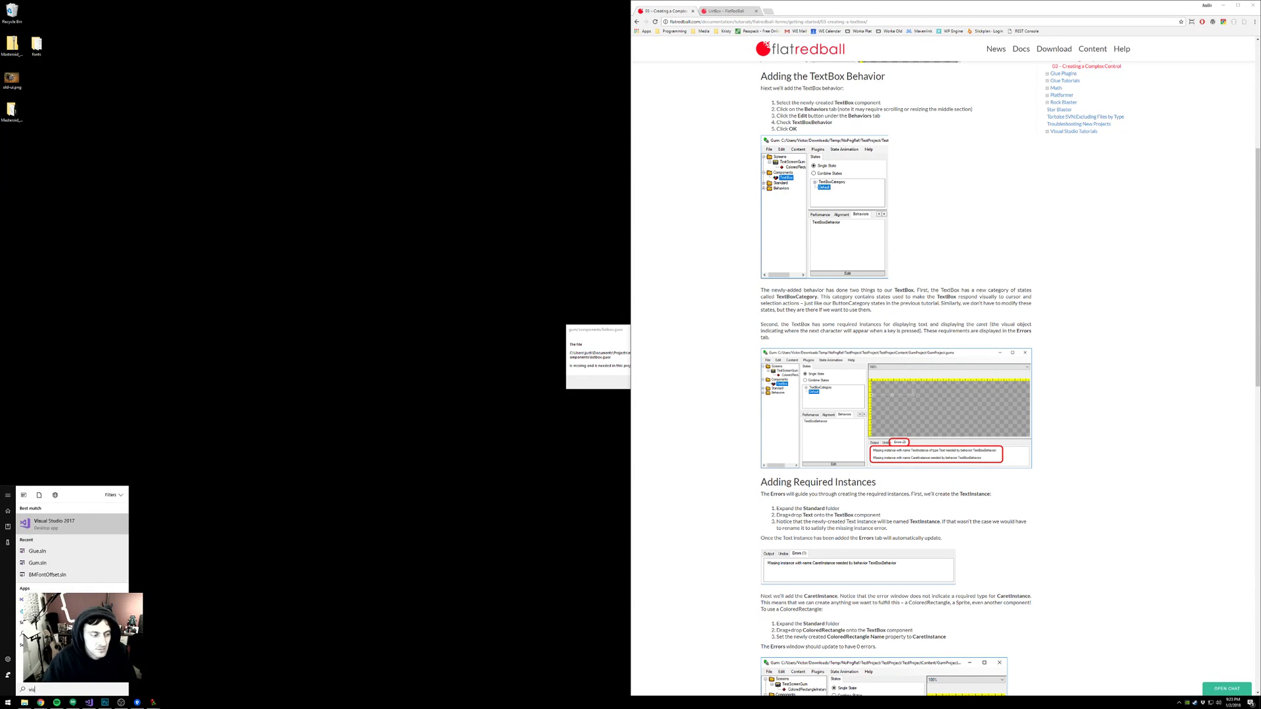
pyautogui.press('Return')
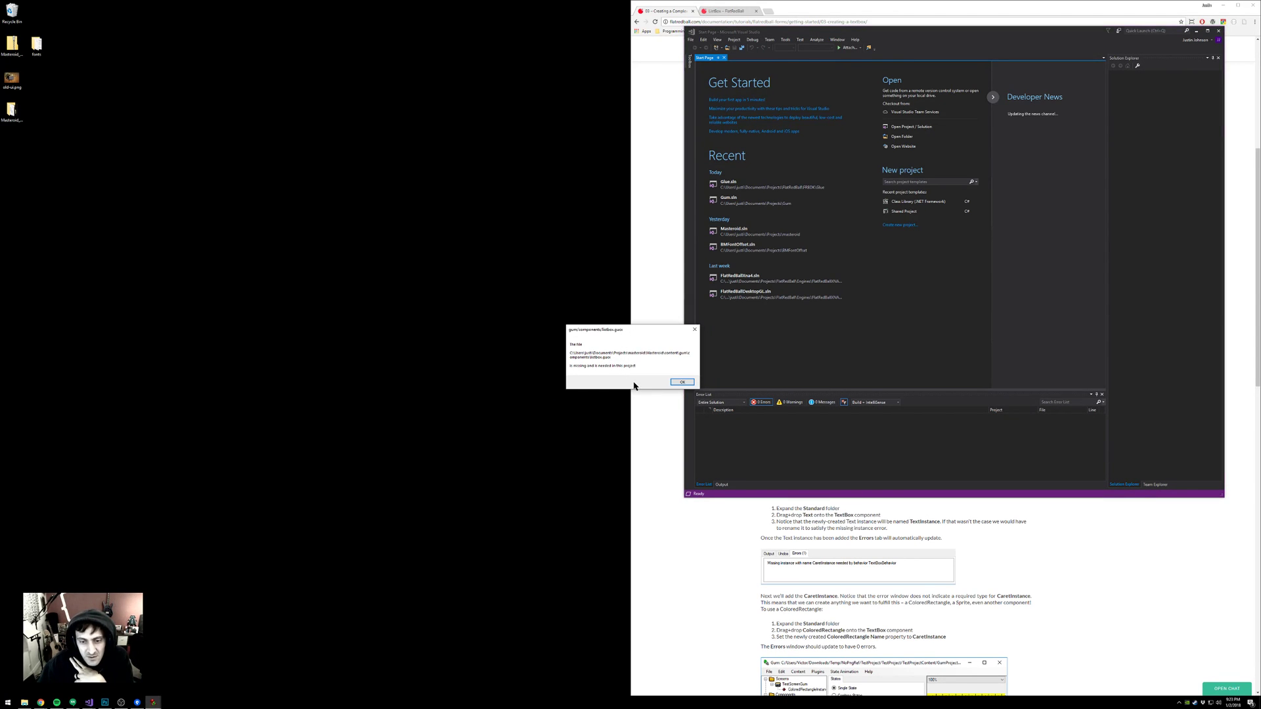
# - Dismiss the missing-file notices for the deleted ListBox and ScrollBox component files
pyautogui.click(682, 381)
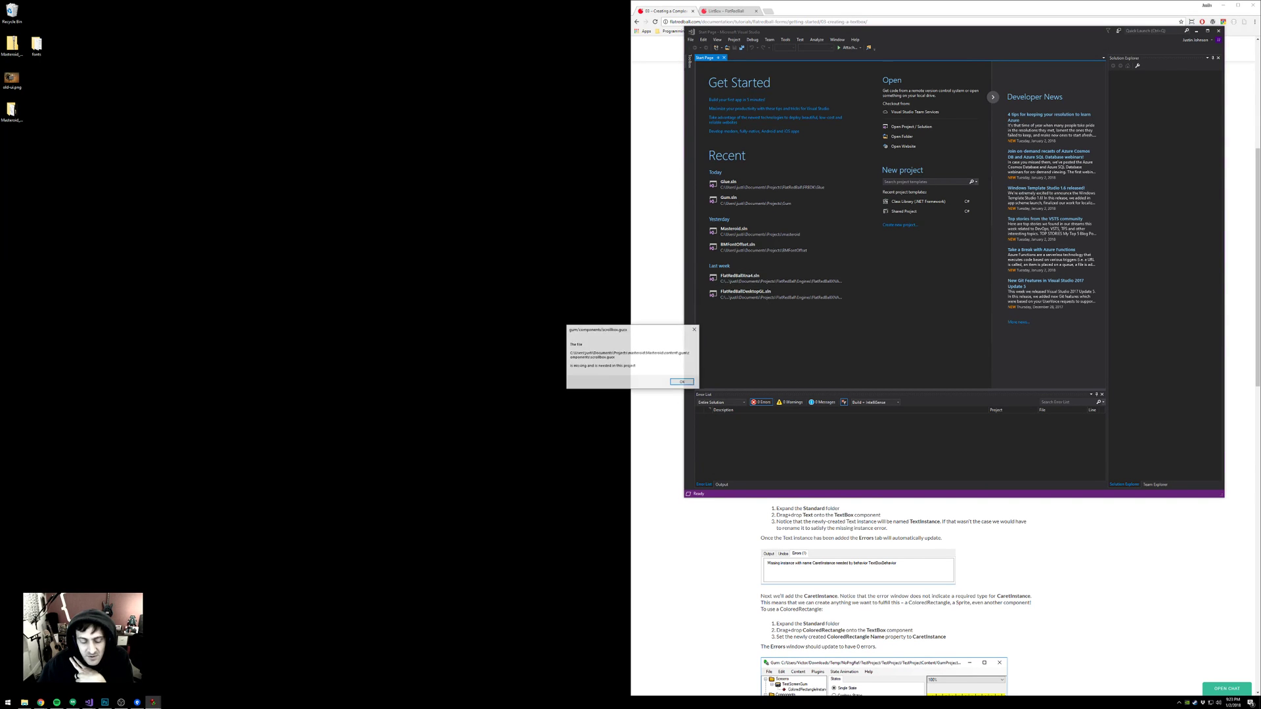
pyautogui.click(153, 702)
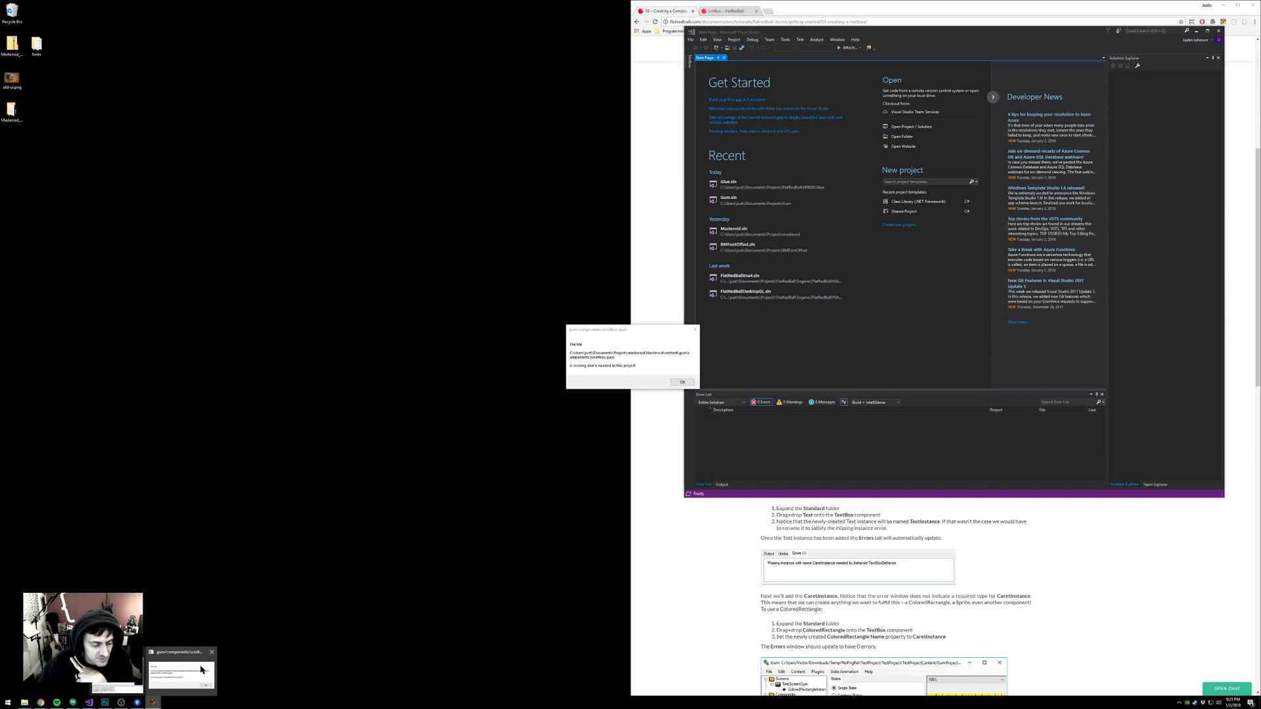
pyautogui.click(202, 669)
pyautogui.click(682, 381)
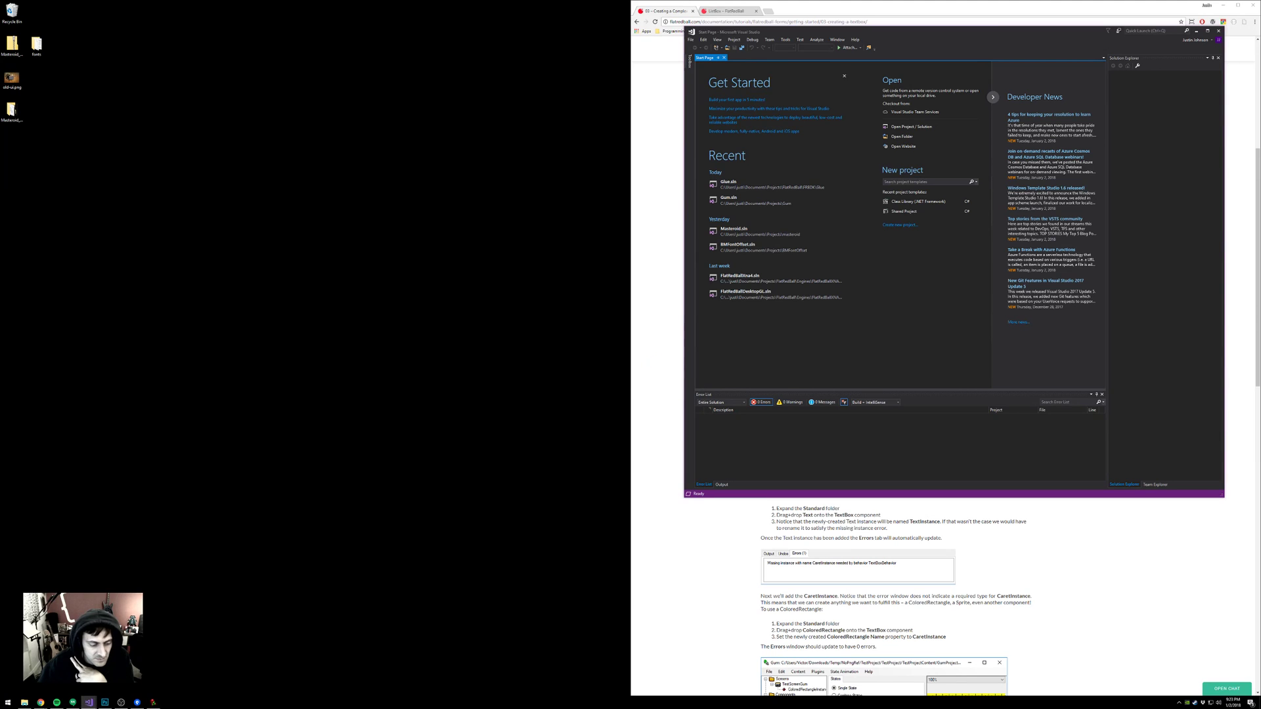
pyautogui.click(648, 159)
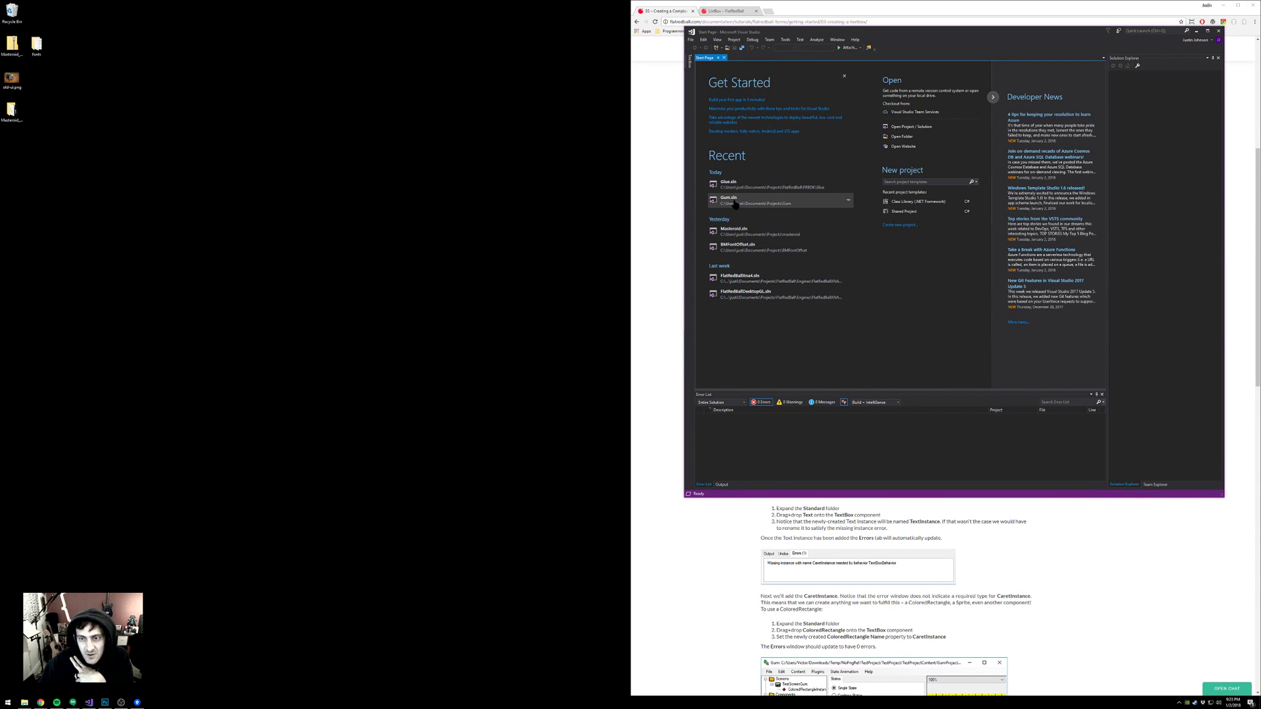
# - Run the recent Gum.sln solution from Visual Studio to launch Gum, and expand the project's Components folder
pyautogui.click(735, 204)
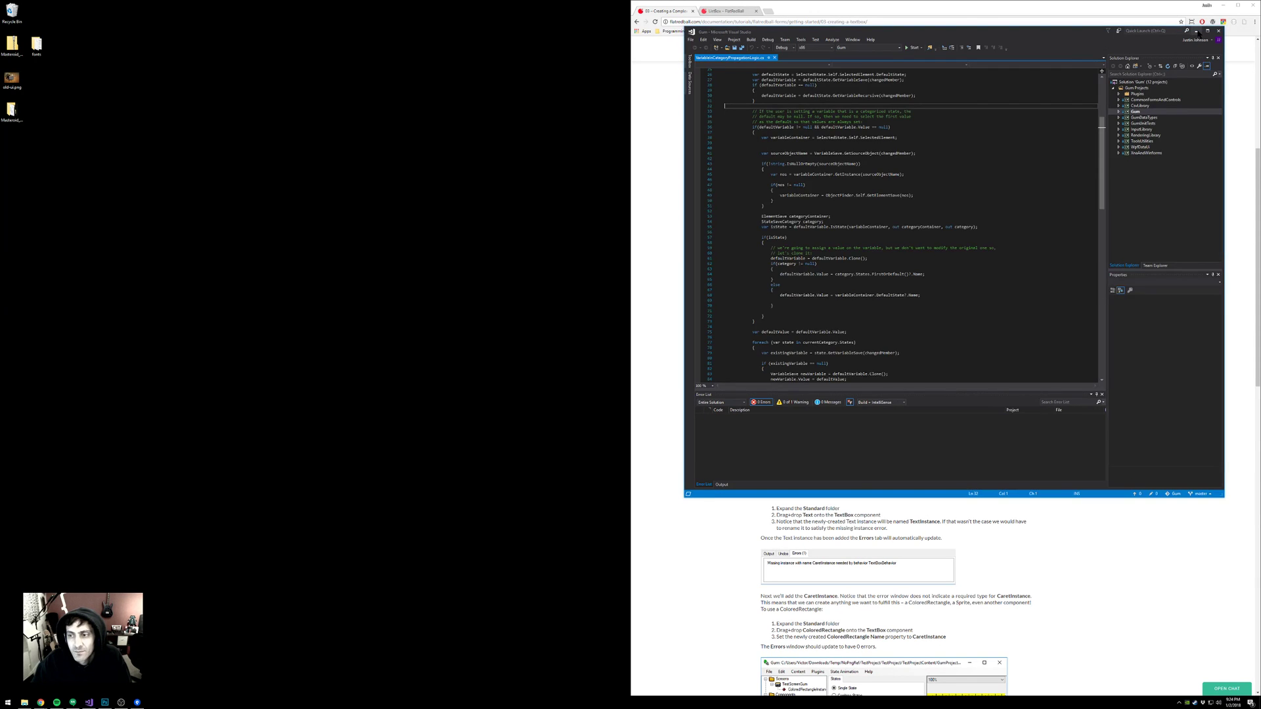
pyautogui.moveTo(1054, 34); pyautogui.dragTo(963, 163)
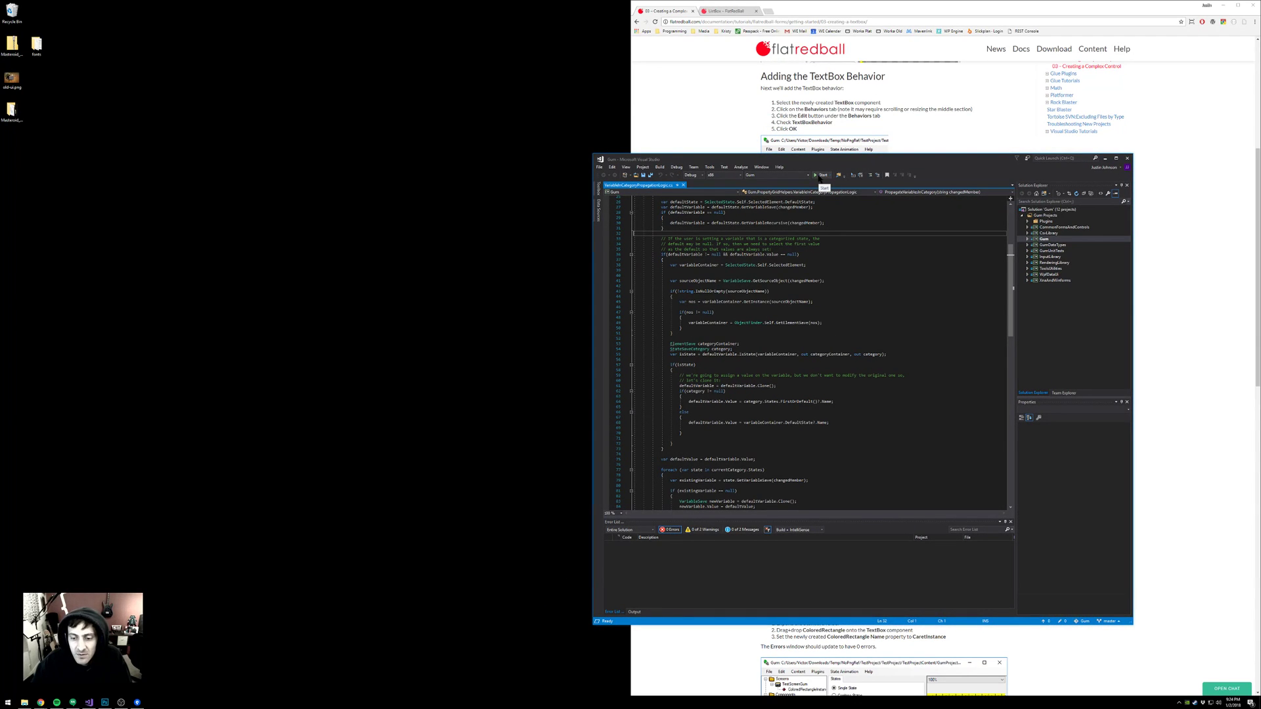
pyautogui.click(820, 176)
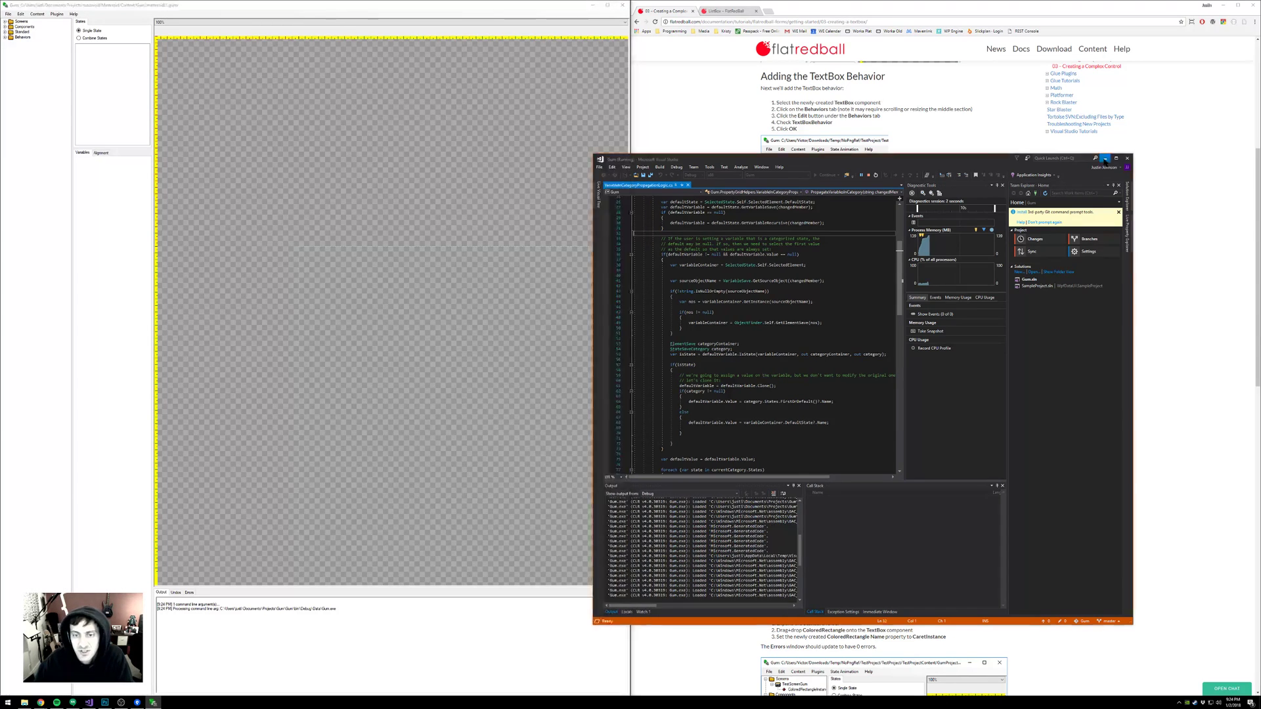
pyautogui.click(1105, 160)
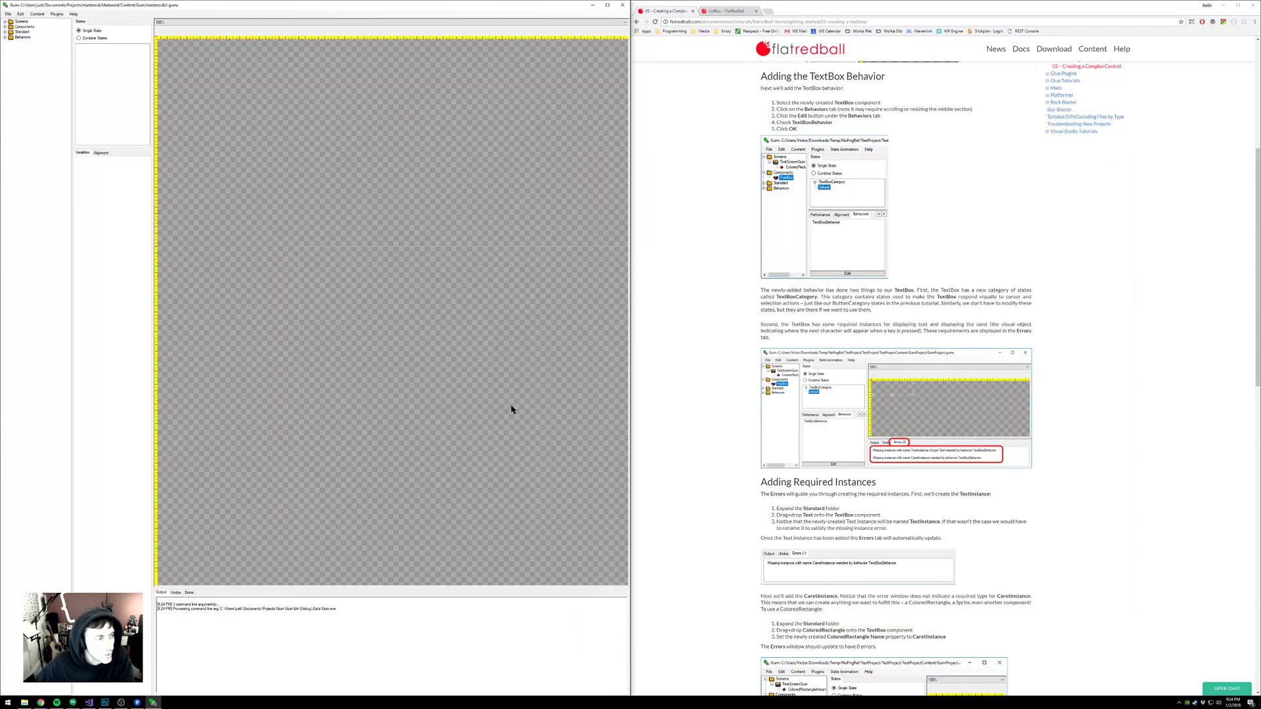
pyautogui.click(5, 27)
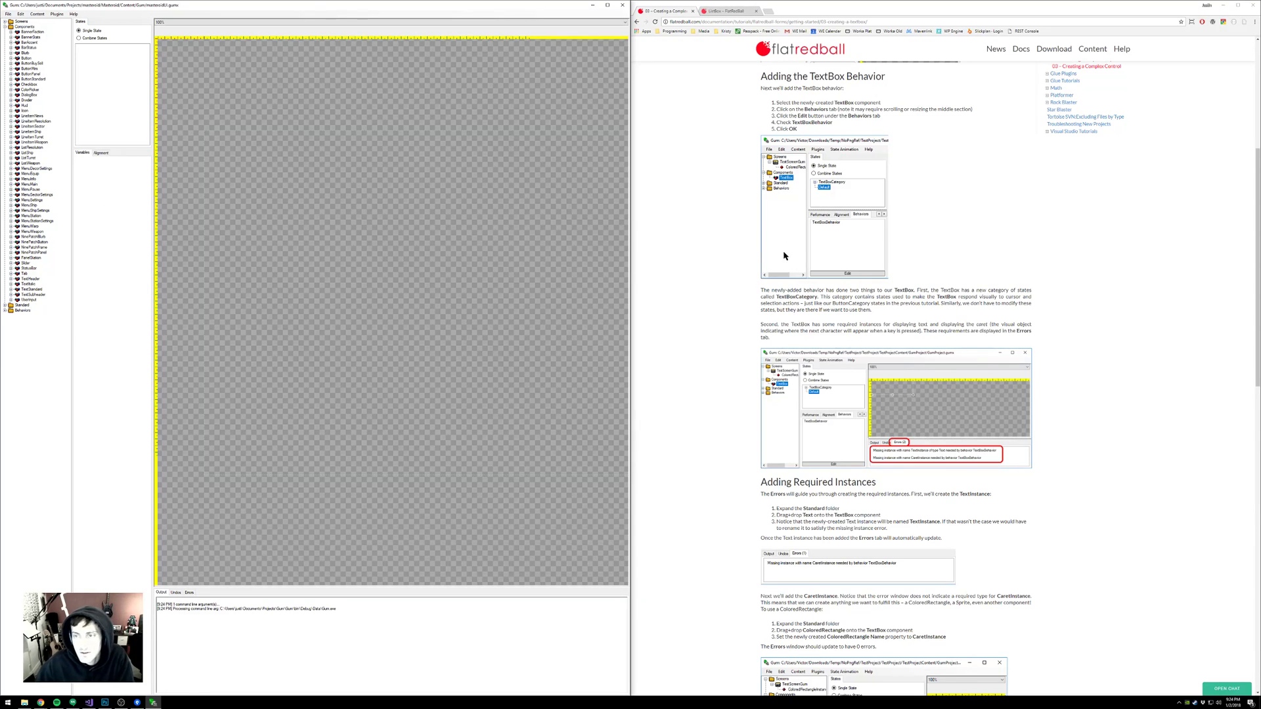
# - Read the FlatRedBall ListBox documentation page, covering ListBoxItem types, selection properties and the SelectionChanged event
pyautogui.click(727, 12)
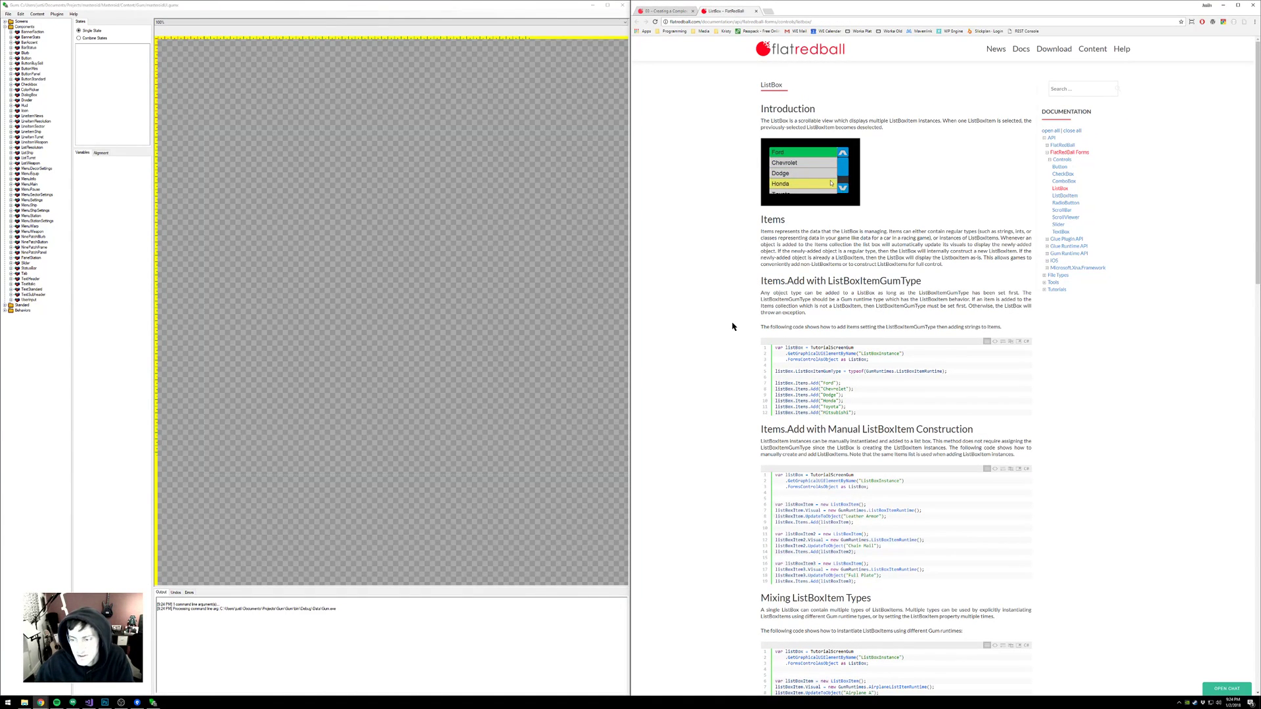
pyautogui.scroll(-6, 728, 314)
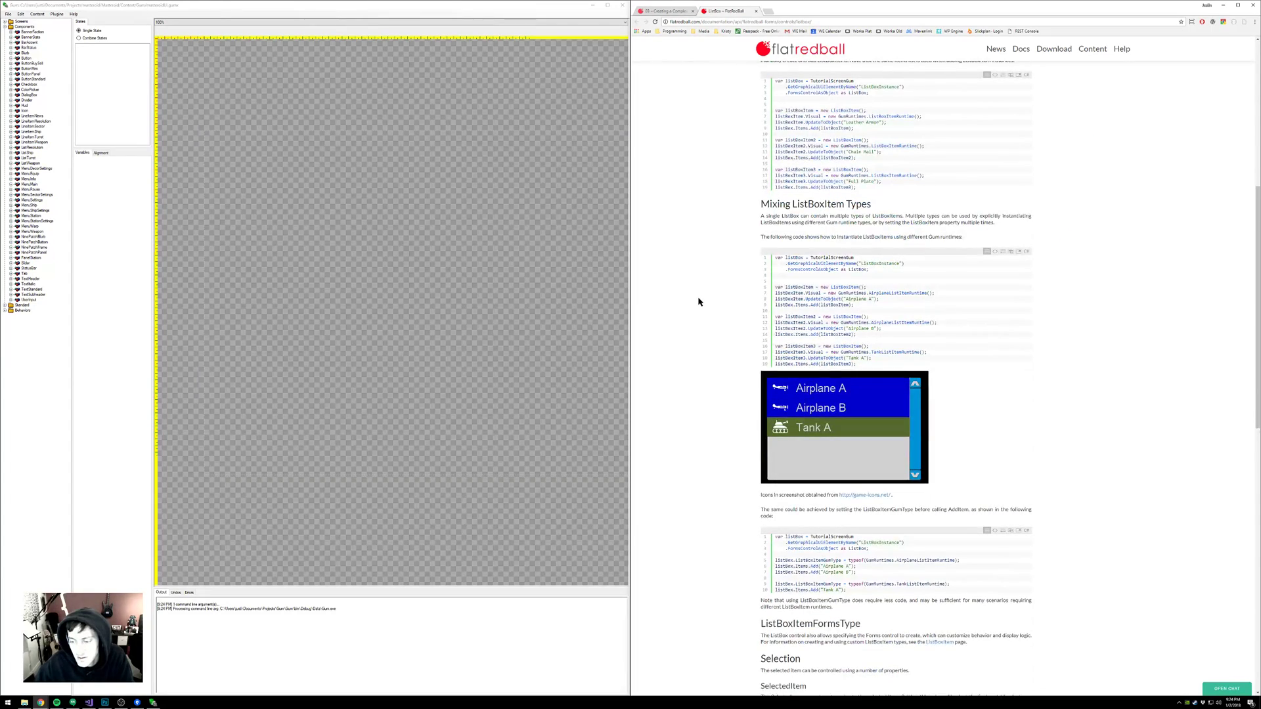
pyautogui.scroll(-2, 698, 302)
pyautogui.scroll(2, 698, 302)
pyautogui.scroll(-3, 698, 302)
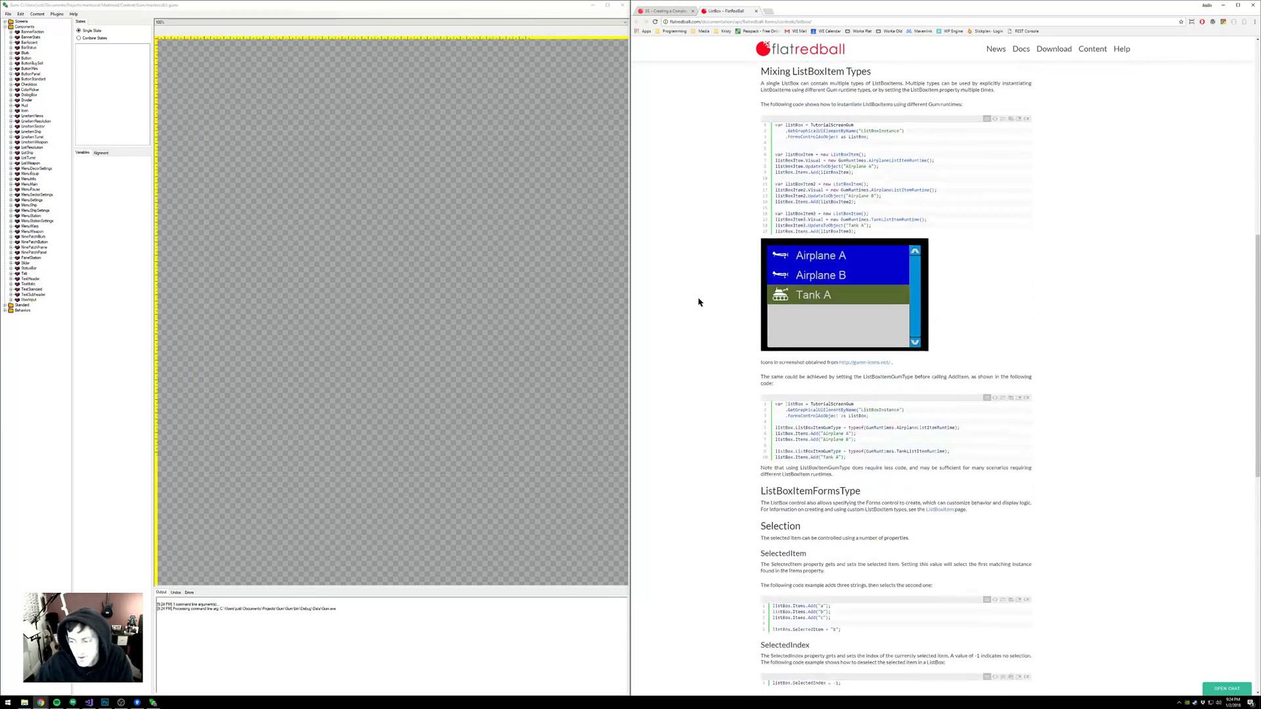
pyautogui.scroll(-3, 699, 302)
pyautogui.scroll(-3, 698, 302)
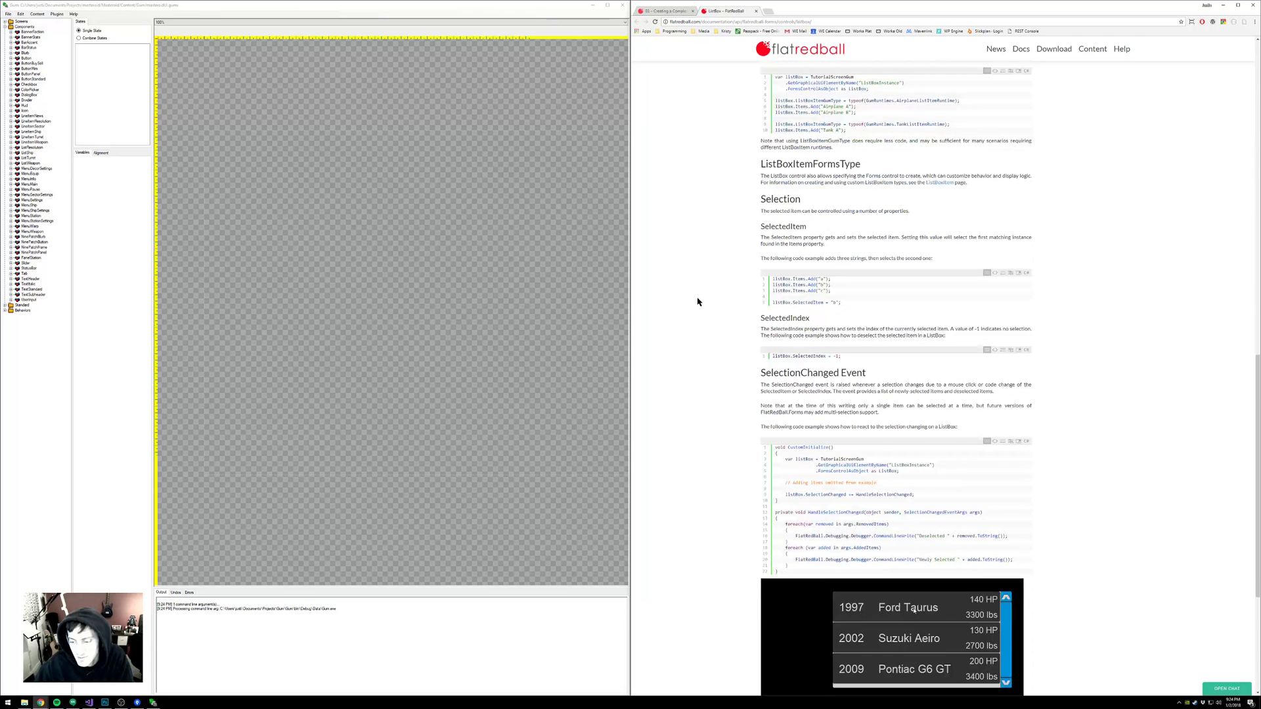
pyautogui.scroll(-2, 698, 302)
pyautogui.scroll(-2, 698, 303)
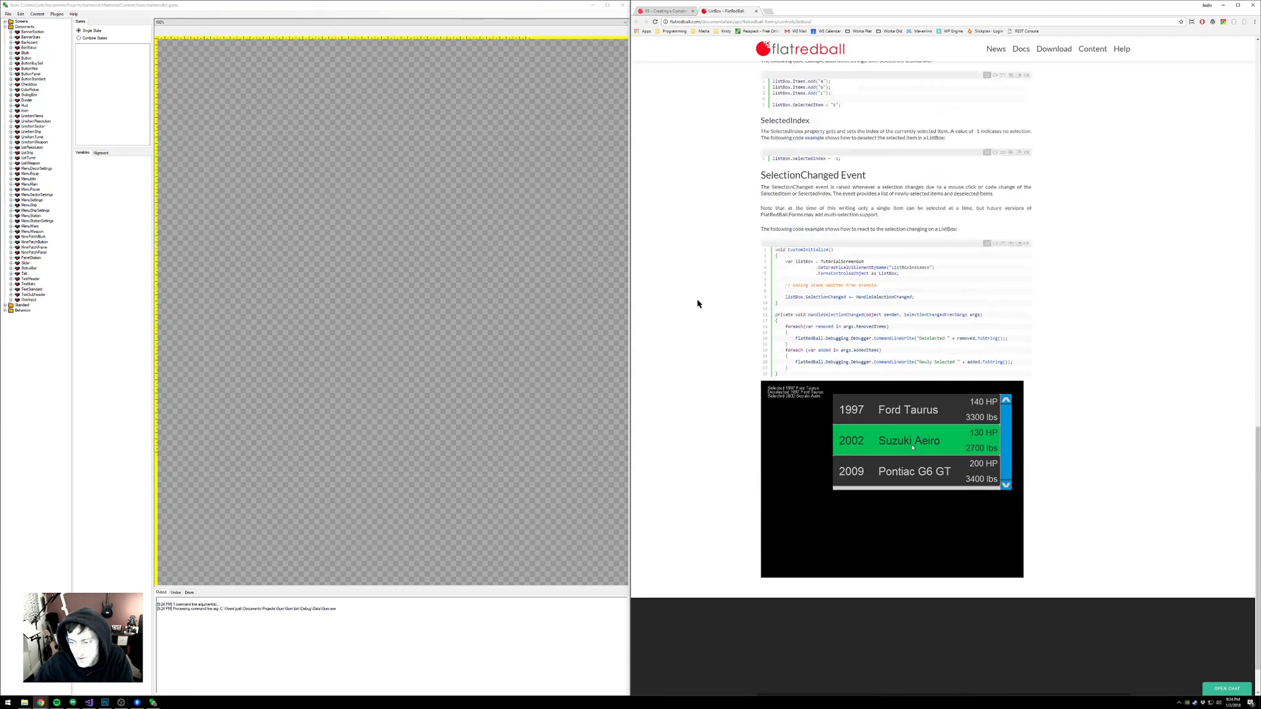
pyautogui.scroll(2, 698, 304)
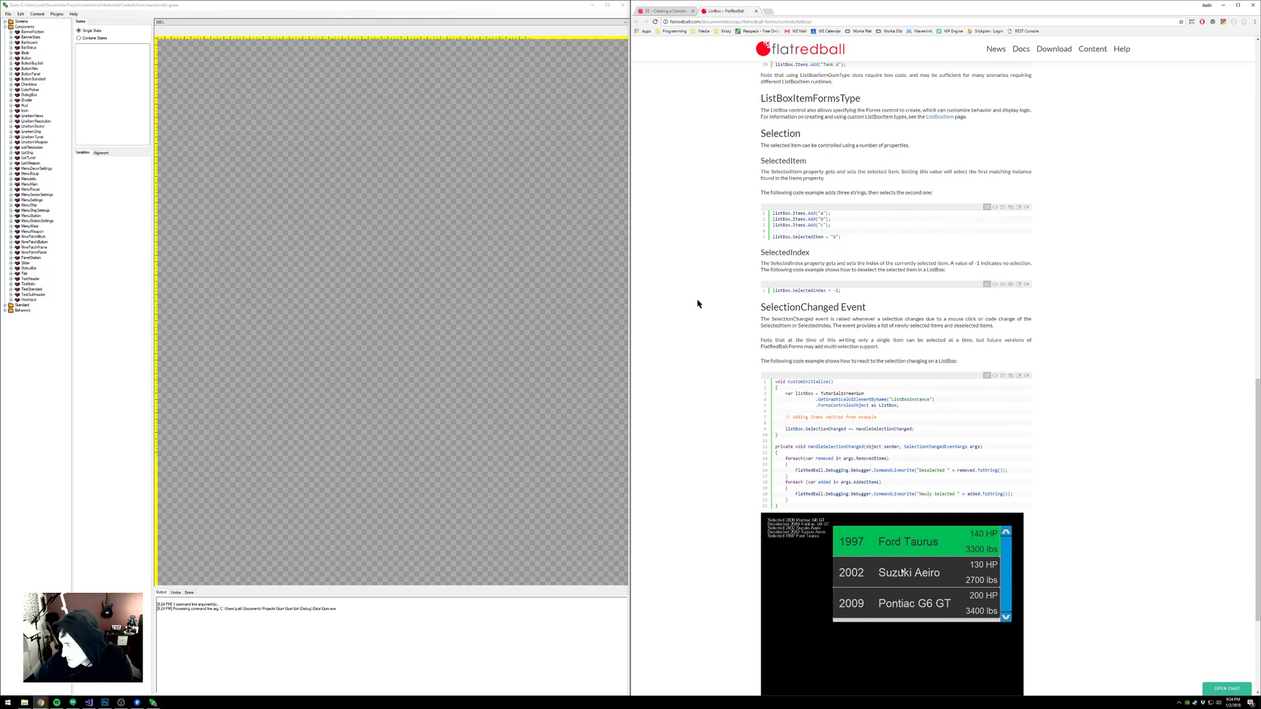
pyautogui.scroll(1, 698, 304)
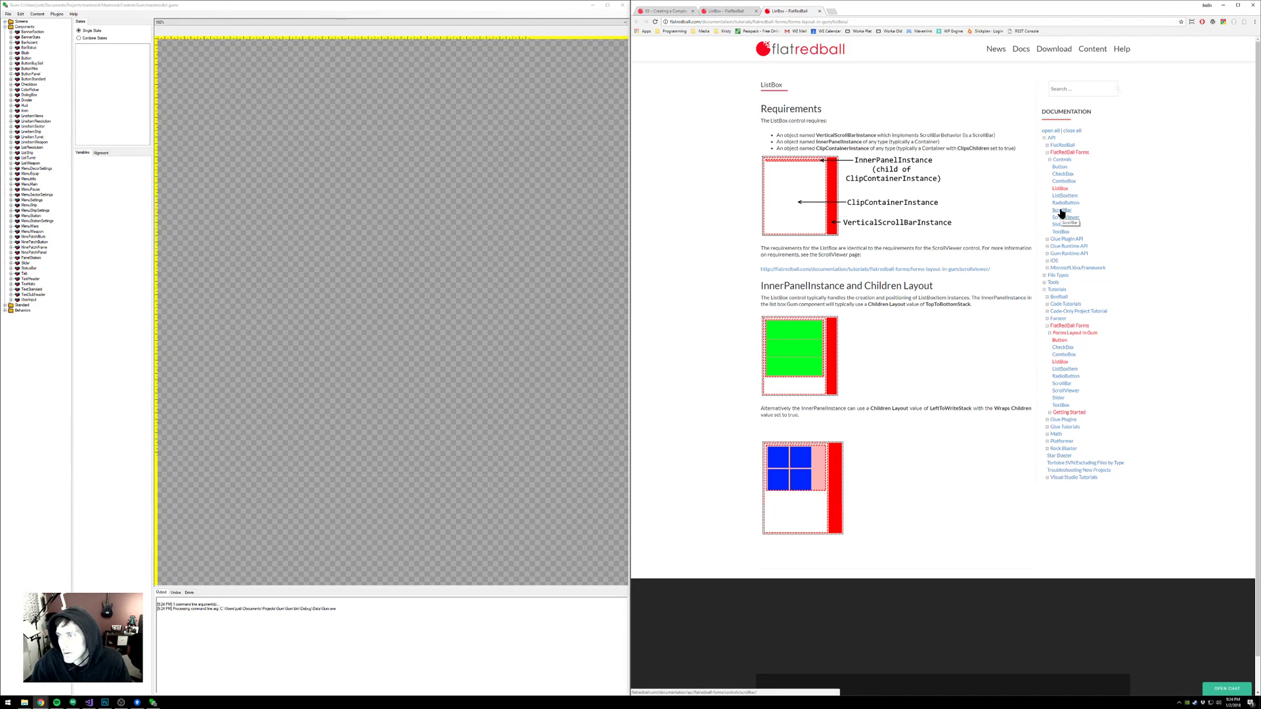
# - Open the ScrollBar page of the Forms Layout in Gum documentation in a new tab to read its requirements
pyautogui.middleClick(1063, 387)
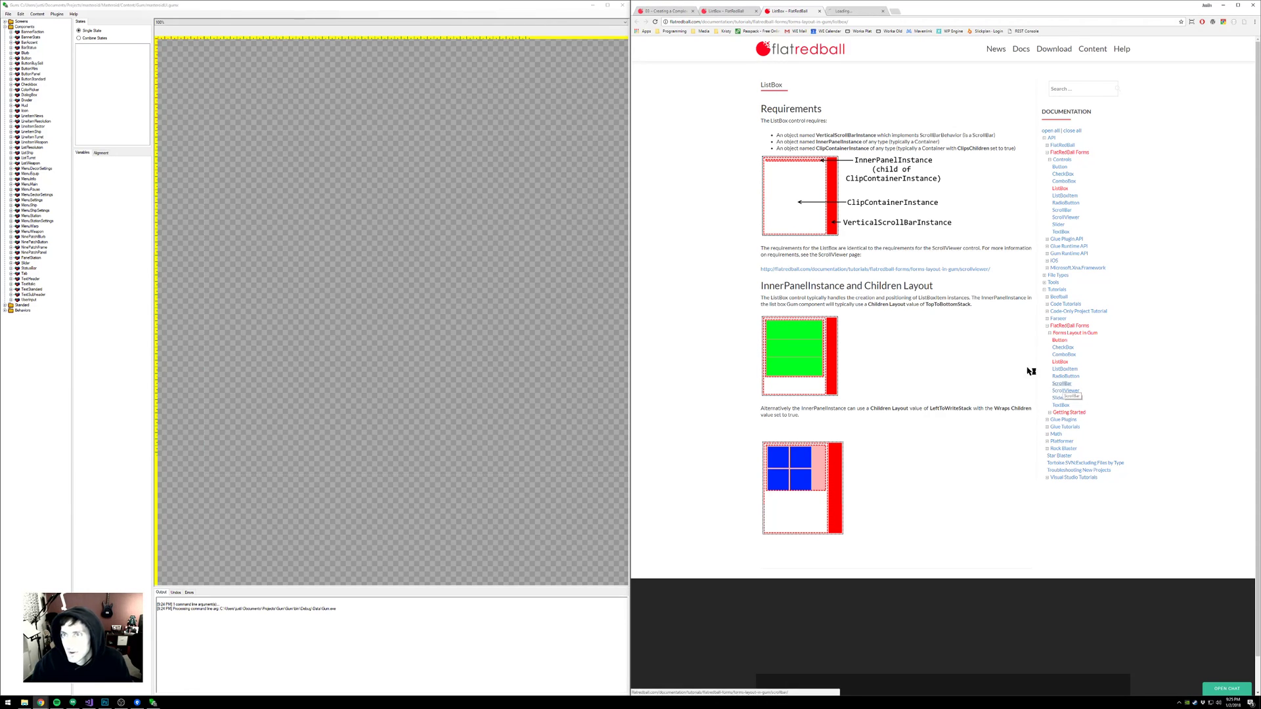
pyautogui.click(853, 11)
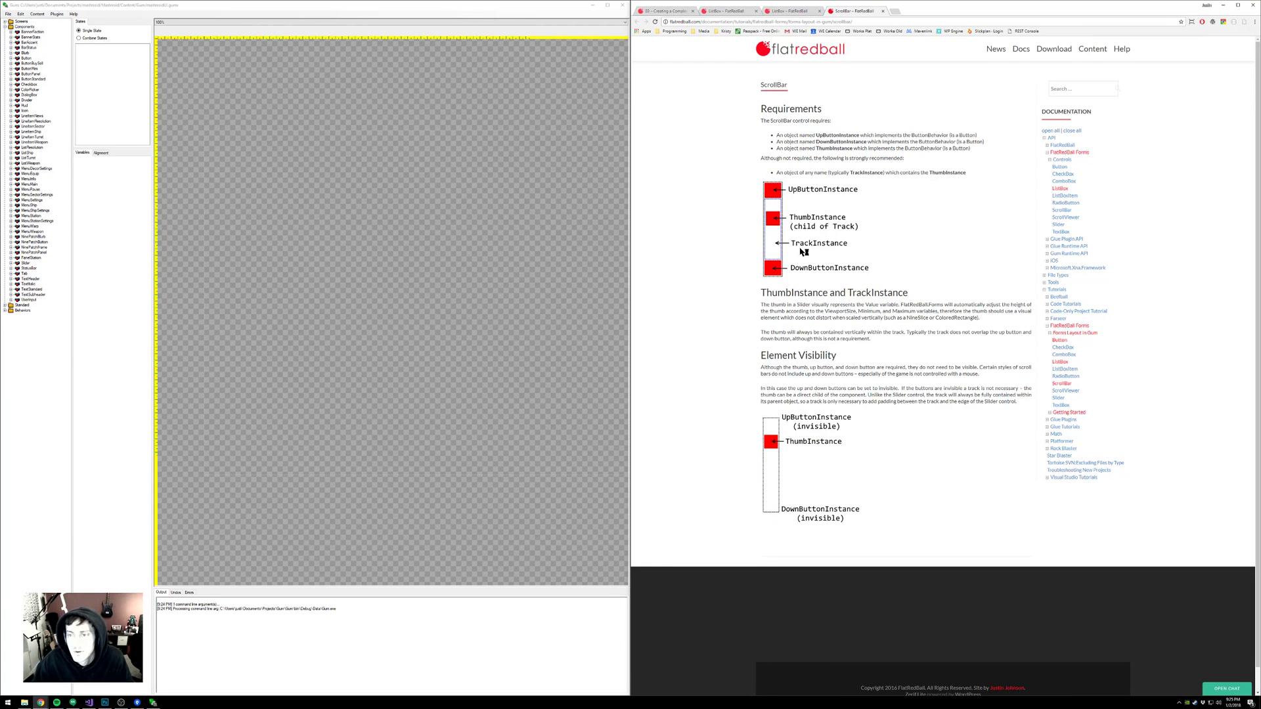
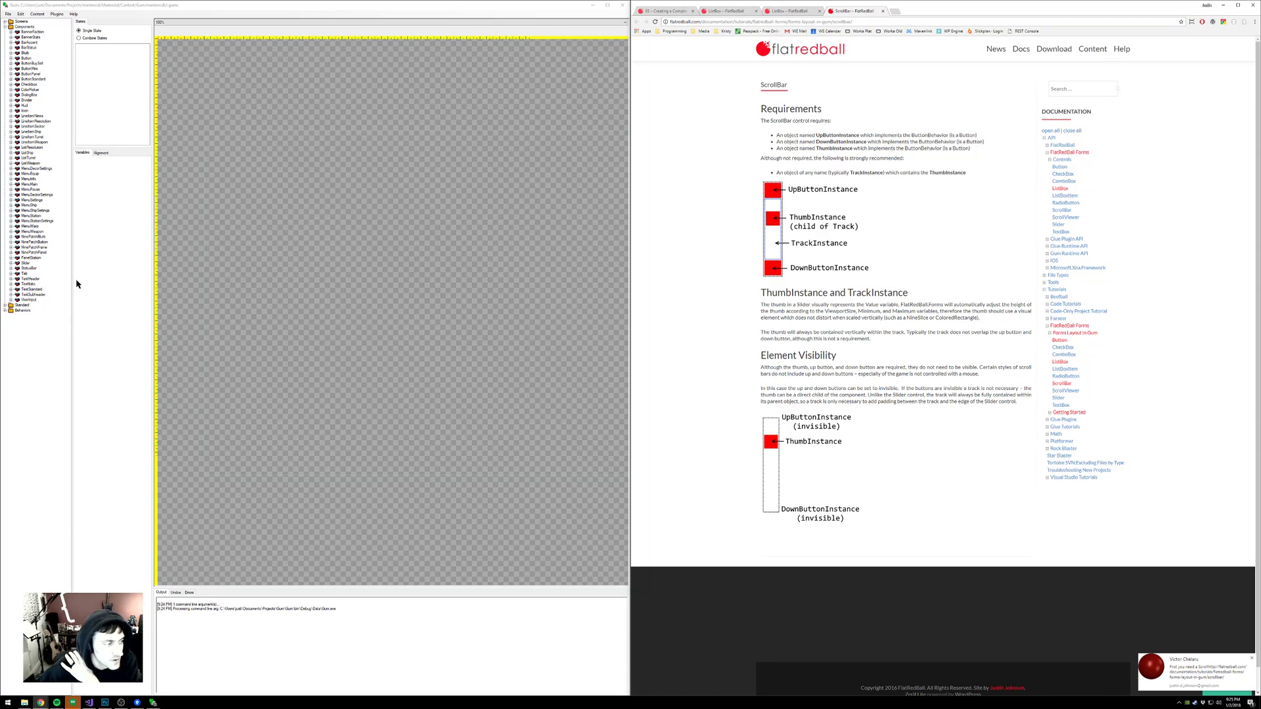
# - Inspect the layouts of the existing Slider and MenuSectorSettings components in Gum
pyautogui.click(312, 319)
pyautogui.click(26, 263)
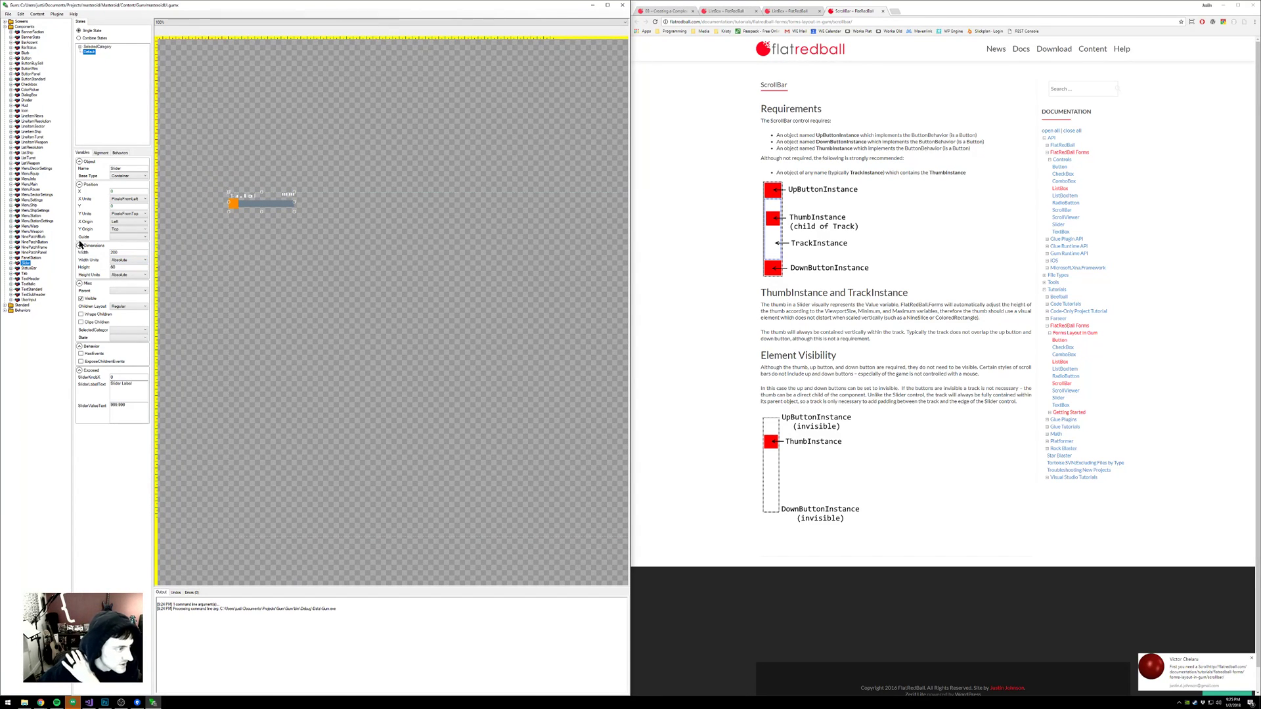
pyautogui.click(43, 196)
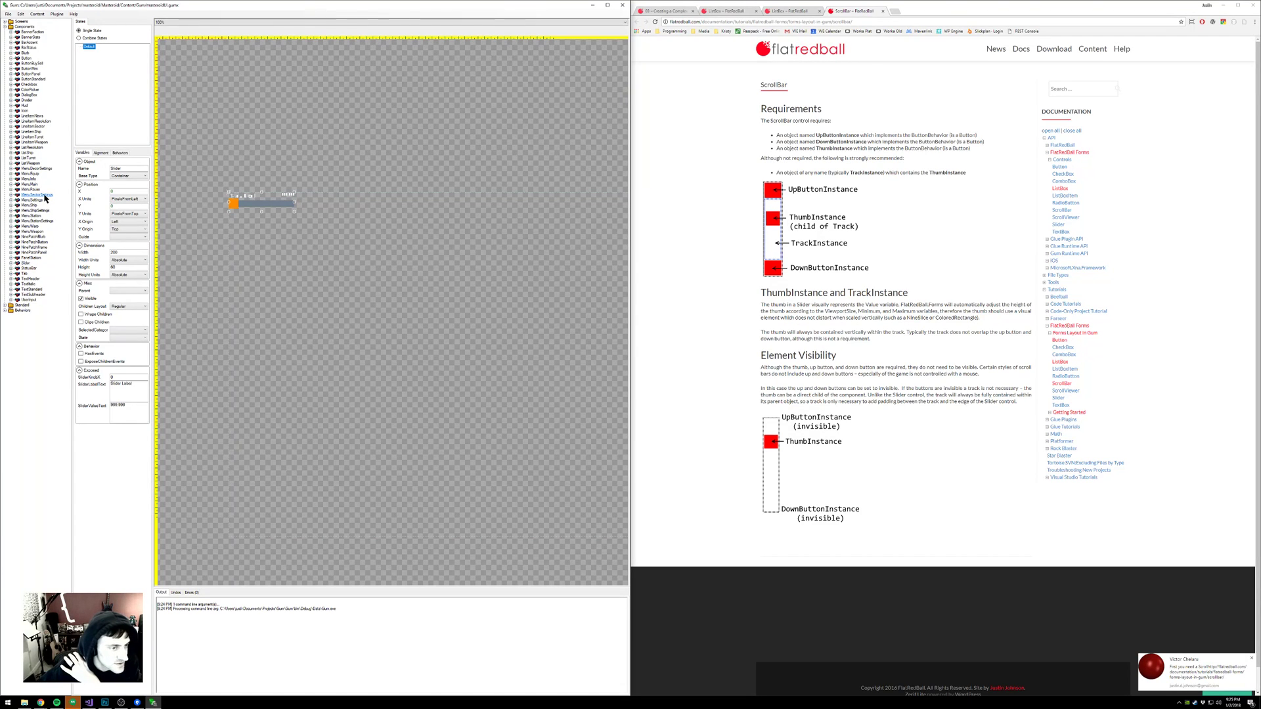
pyautogui.moveTo(415, 373); pyautogui.dragTo(424, 341)
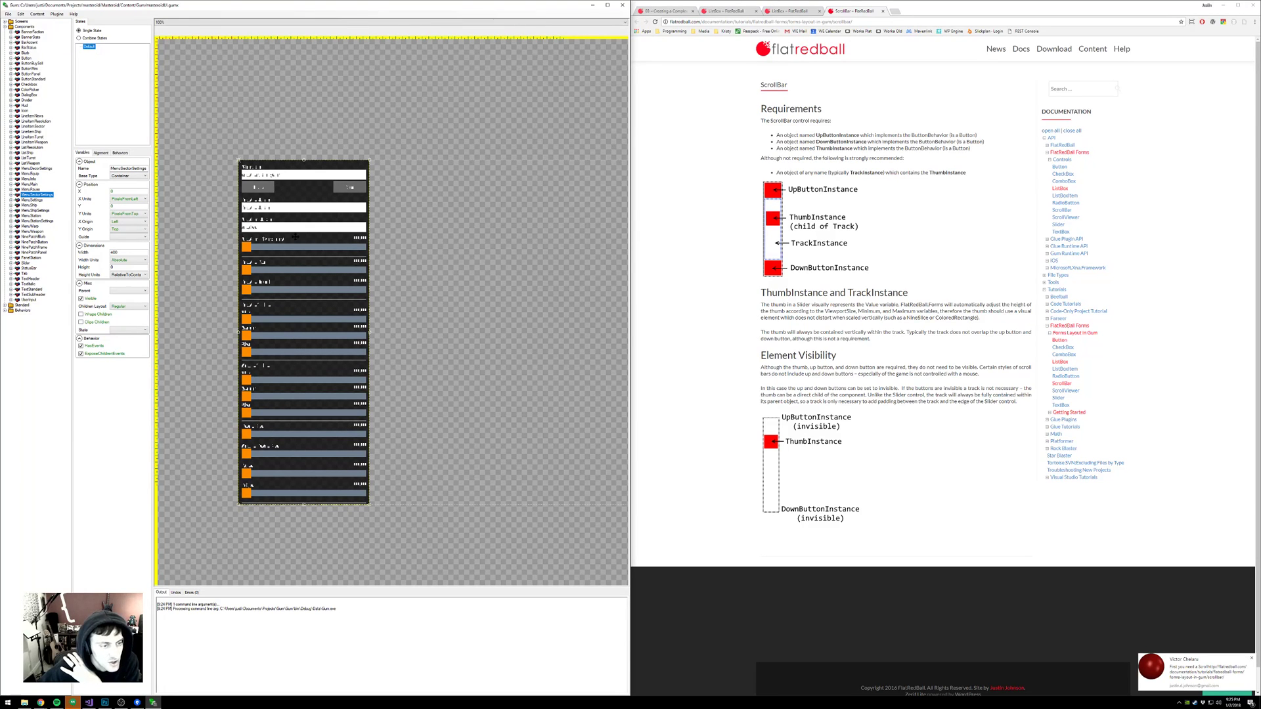
pyautogui.moveTo(455, 348); pyautogui.dragTo(431, 340)
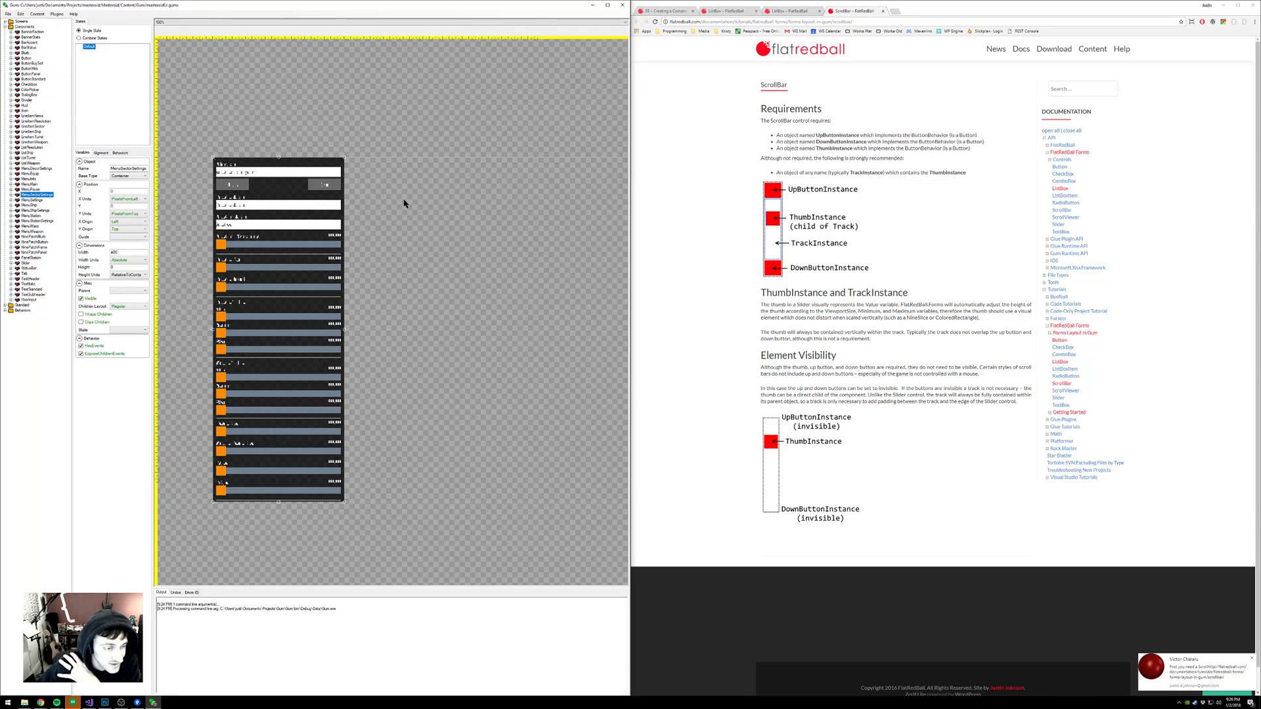
pyautogui.moveTo(404, 204); pyautogui.dragTo(467, 250)
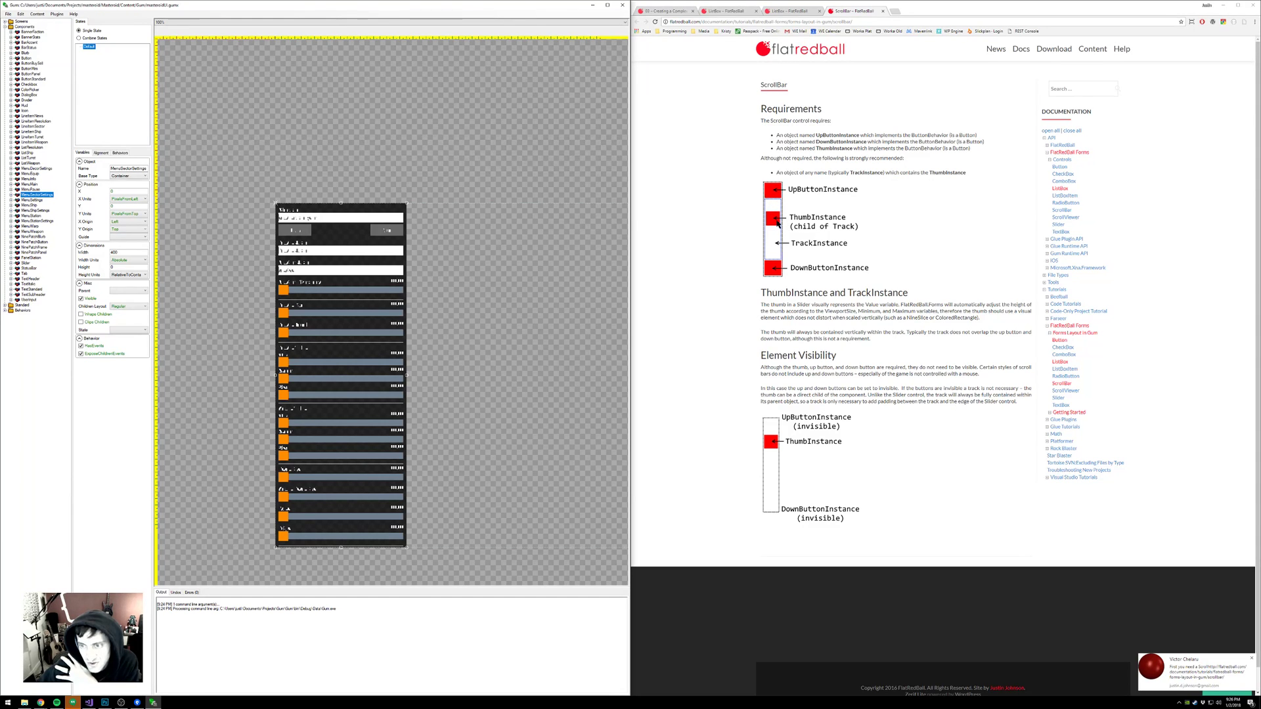
pyautogui.click(35, 80)
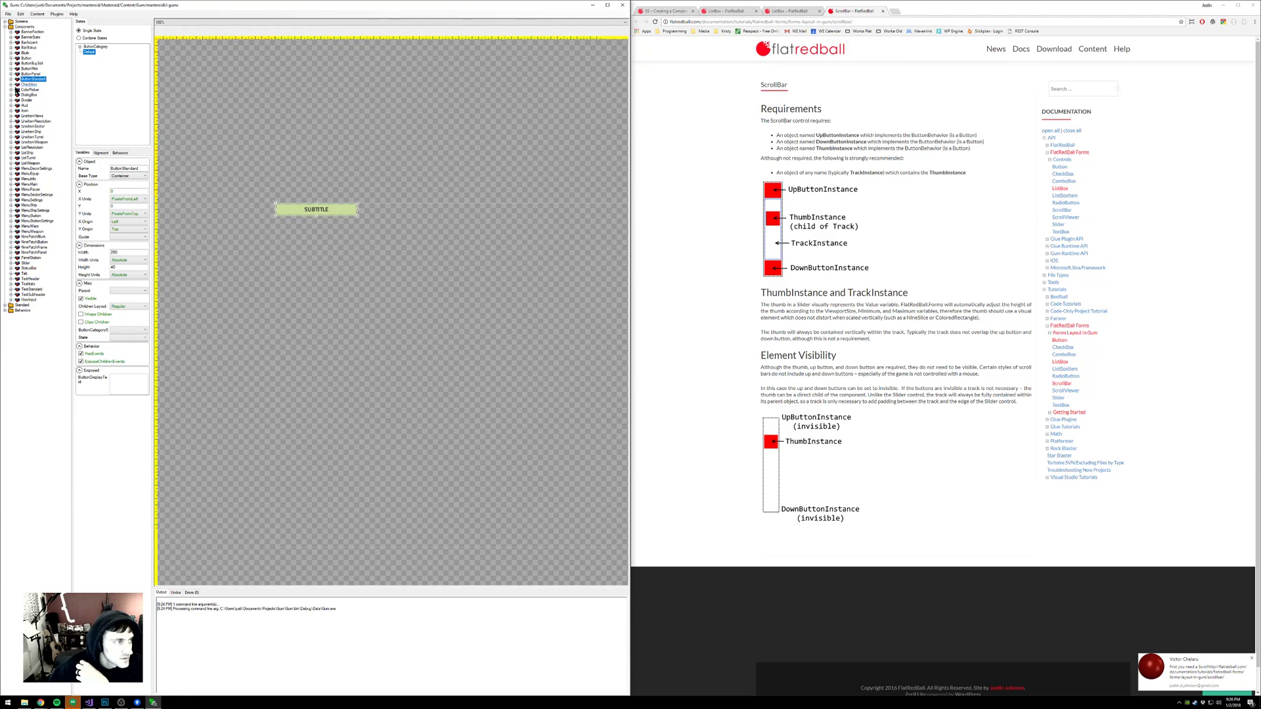
# - Add a new component named ButtonScrollArrow to the project's components
pyautogui.rightClick(26, 27)
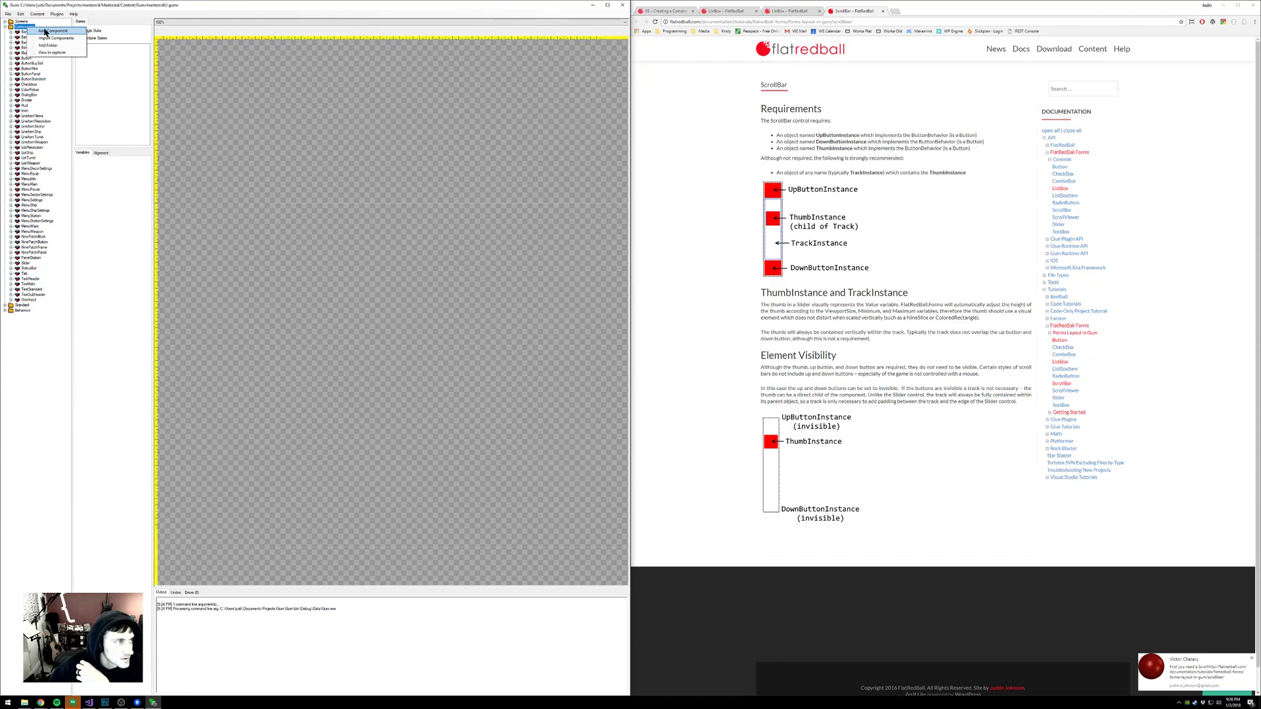
pyautogui.click(53, 31)
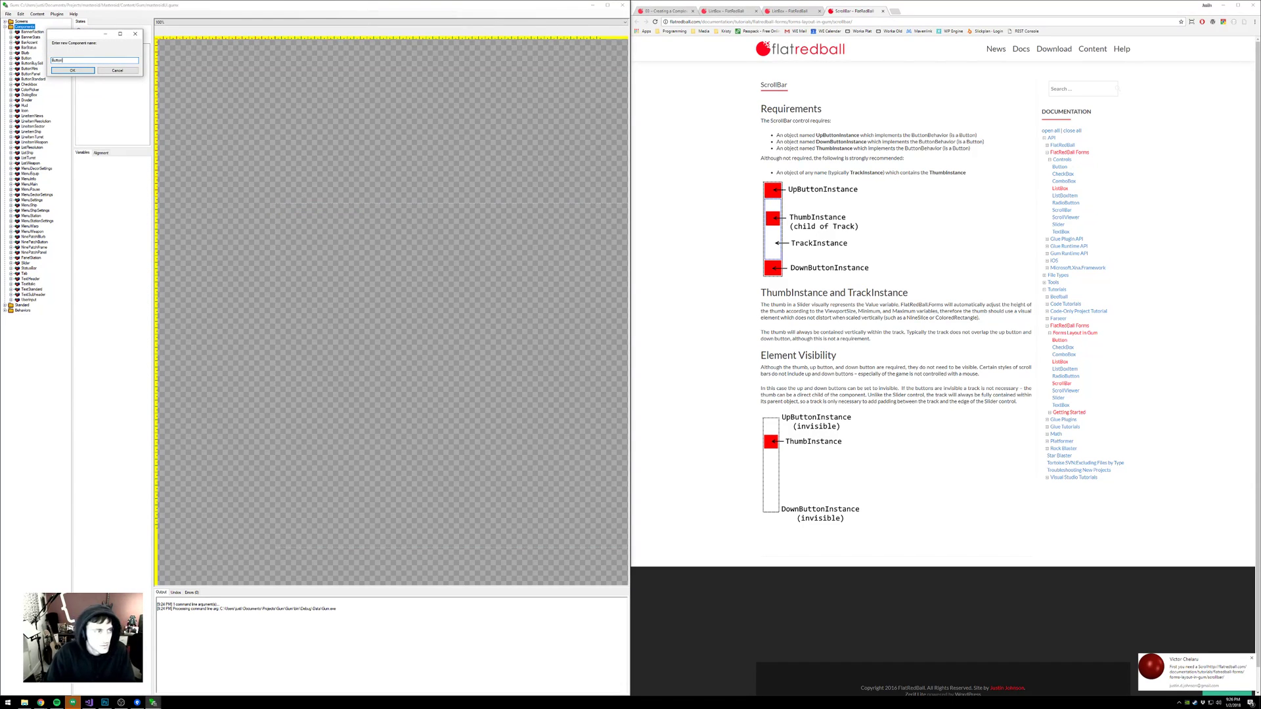
pyautogui.write('ButtonScrollArrow')
pyautogui.press('Return')
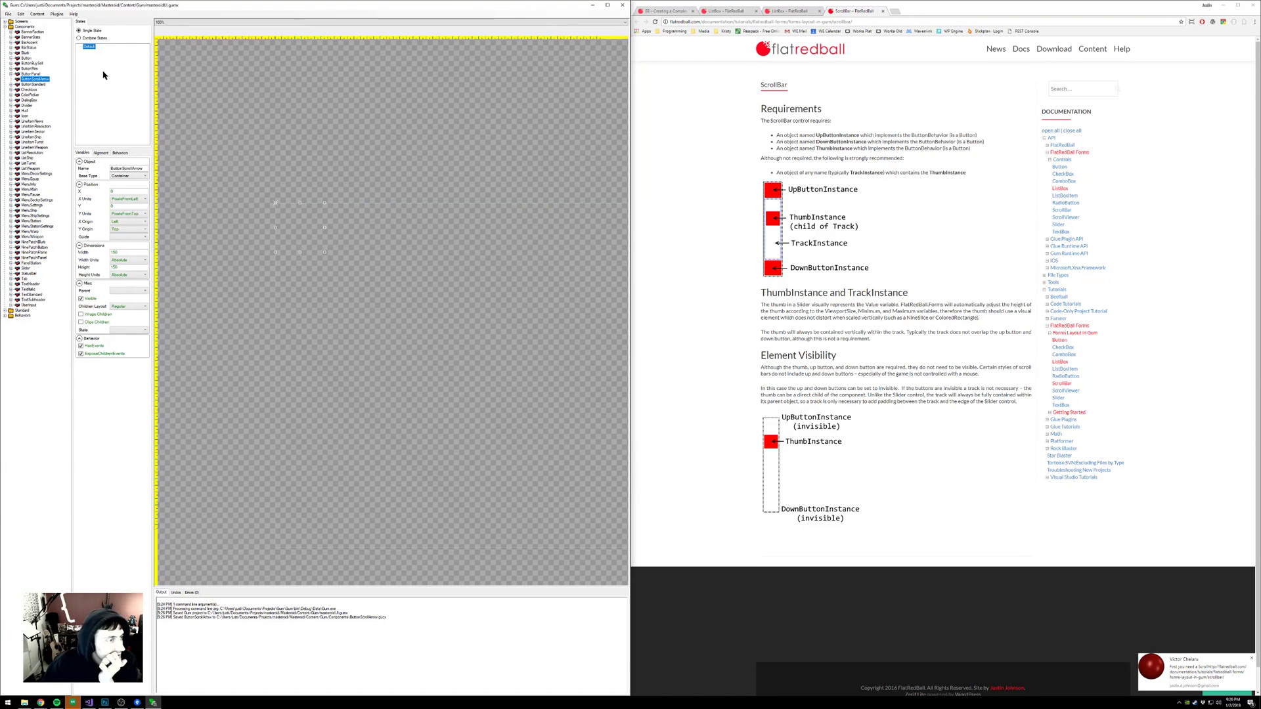
# - Assign ButtonBehavior to the ButtonScrollArrow component and expand its ButtonCategory states
pyautogui.click(121, 153)
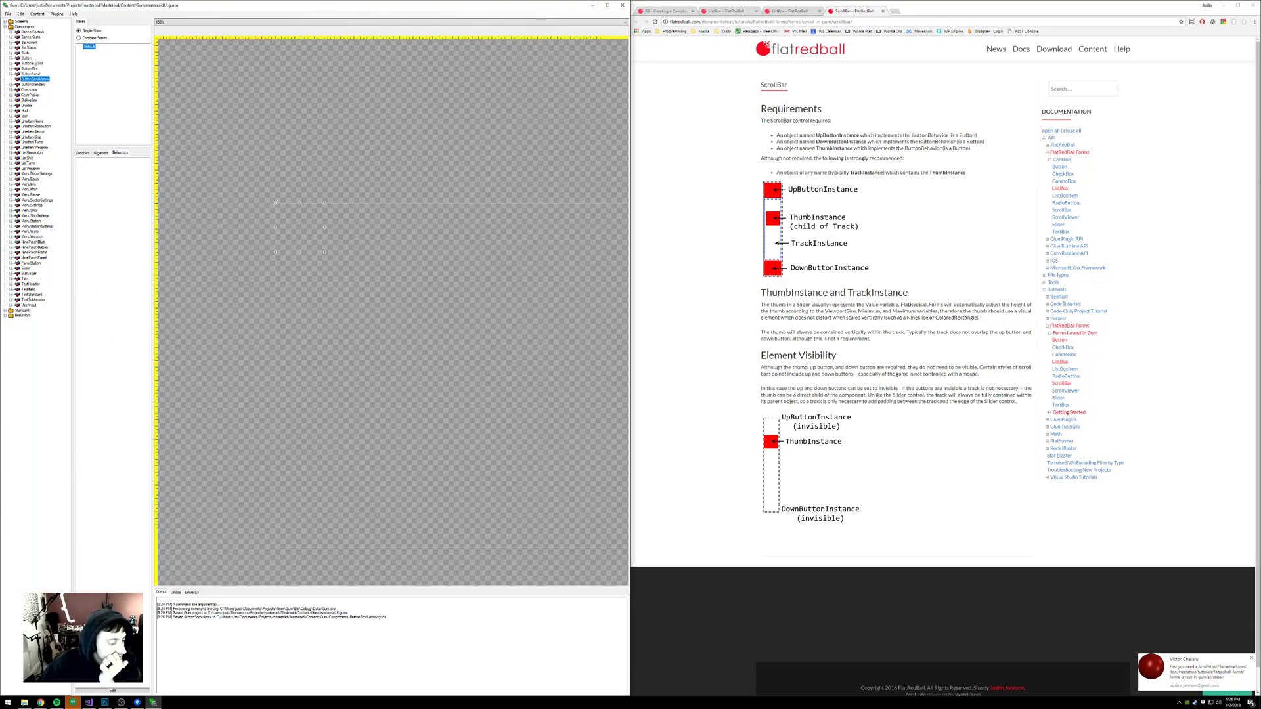
pyautogui.click(113, 691)
pyautogui.click(81, 161)
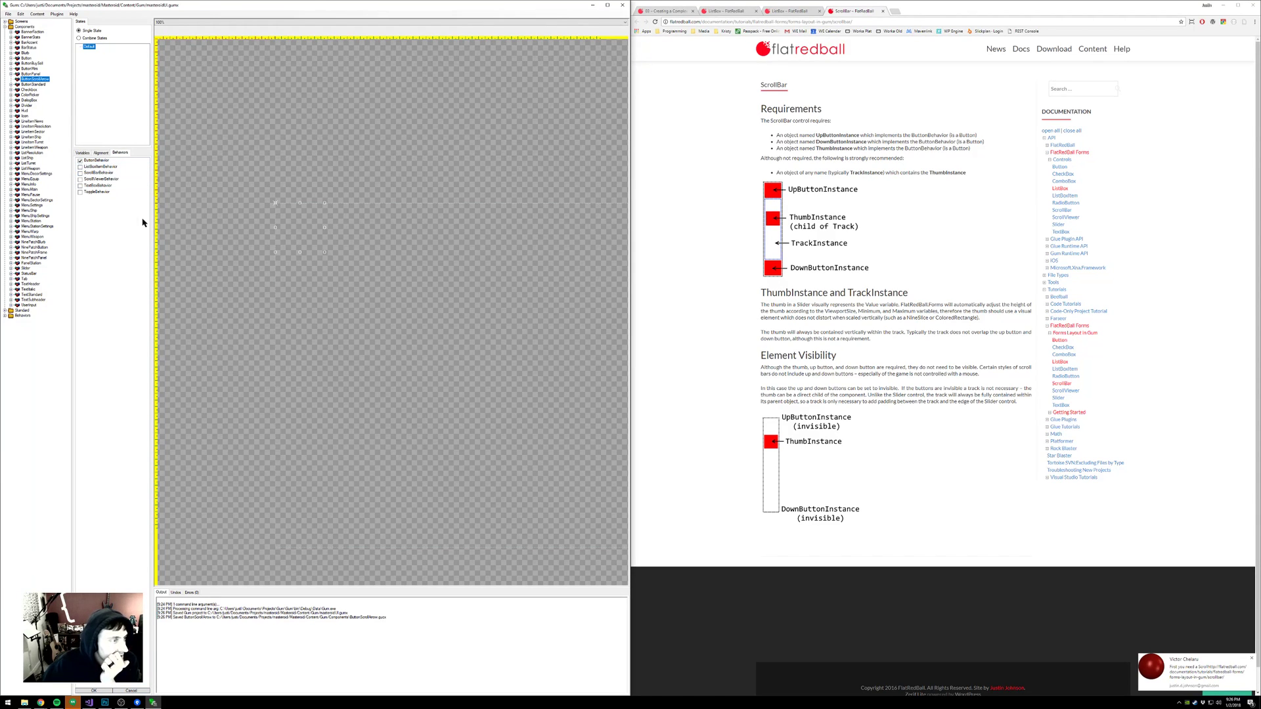
pyautogui.click(91, 690)
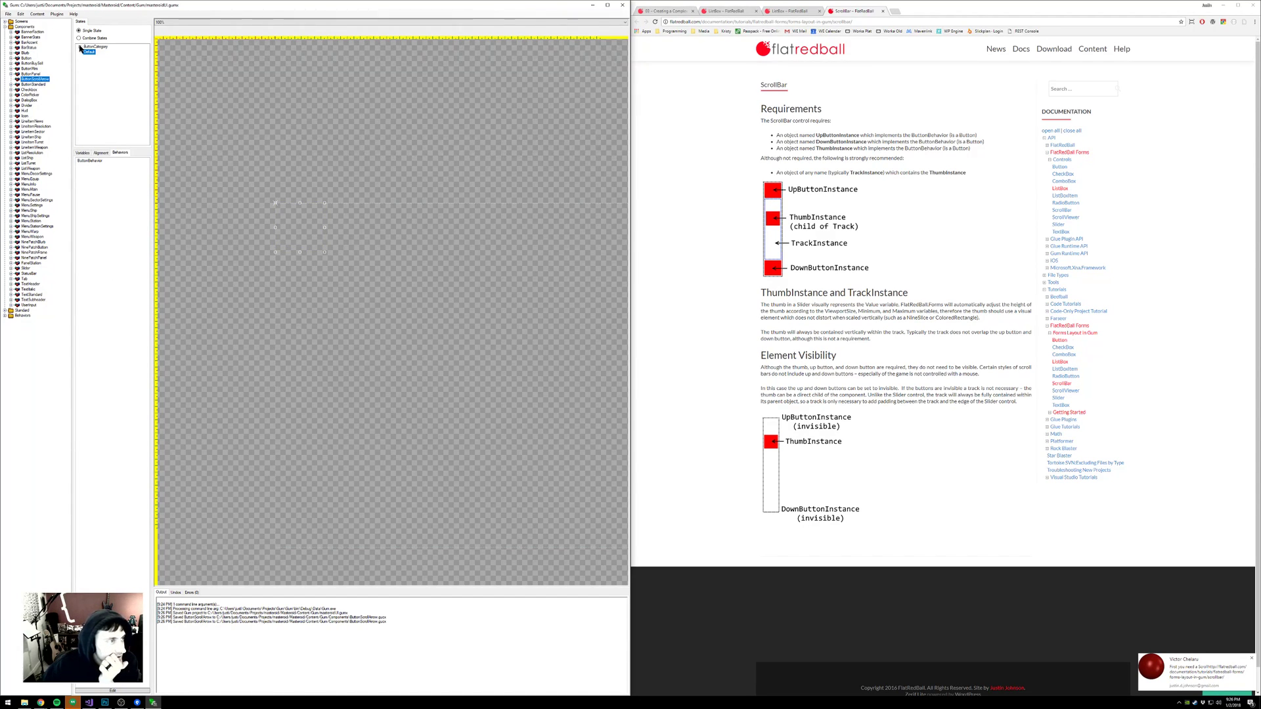
pyautogui.click(80, 48)
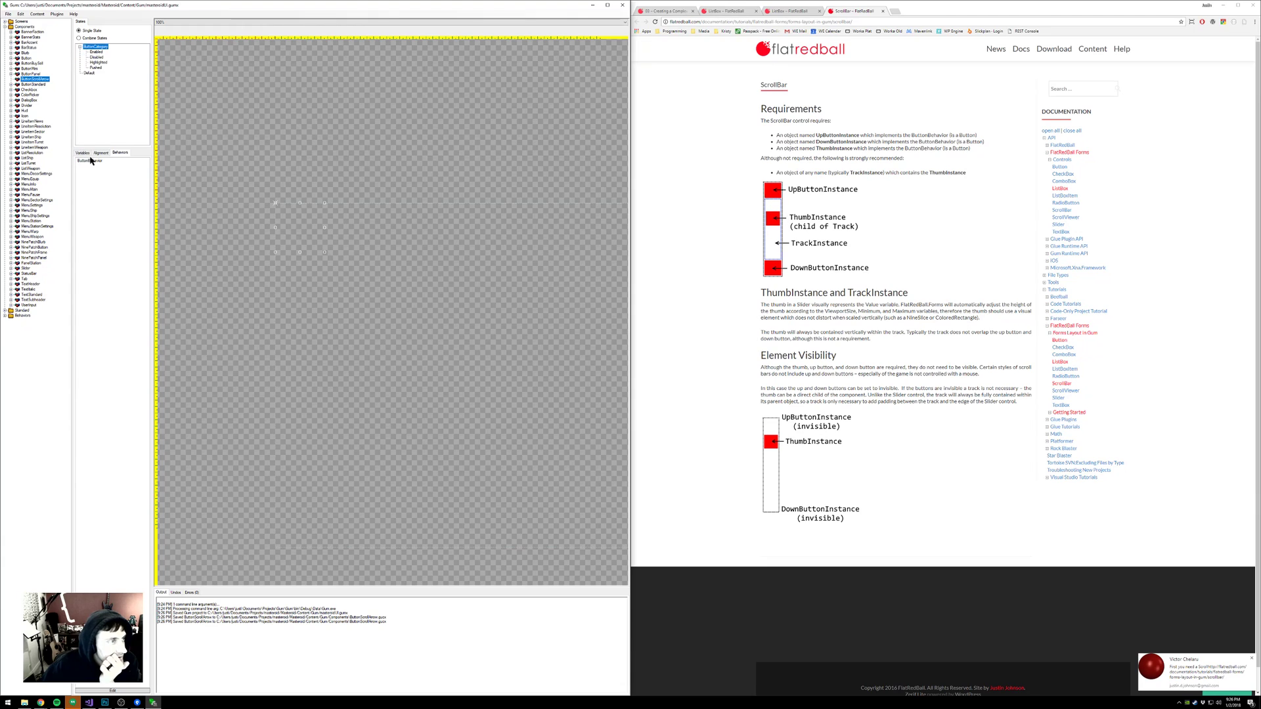
# - Add a NinePatchPanel instance inside ButtonScrollArrow and show the parent component's variables
pyautogui.rightClick(37, 81)
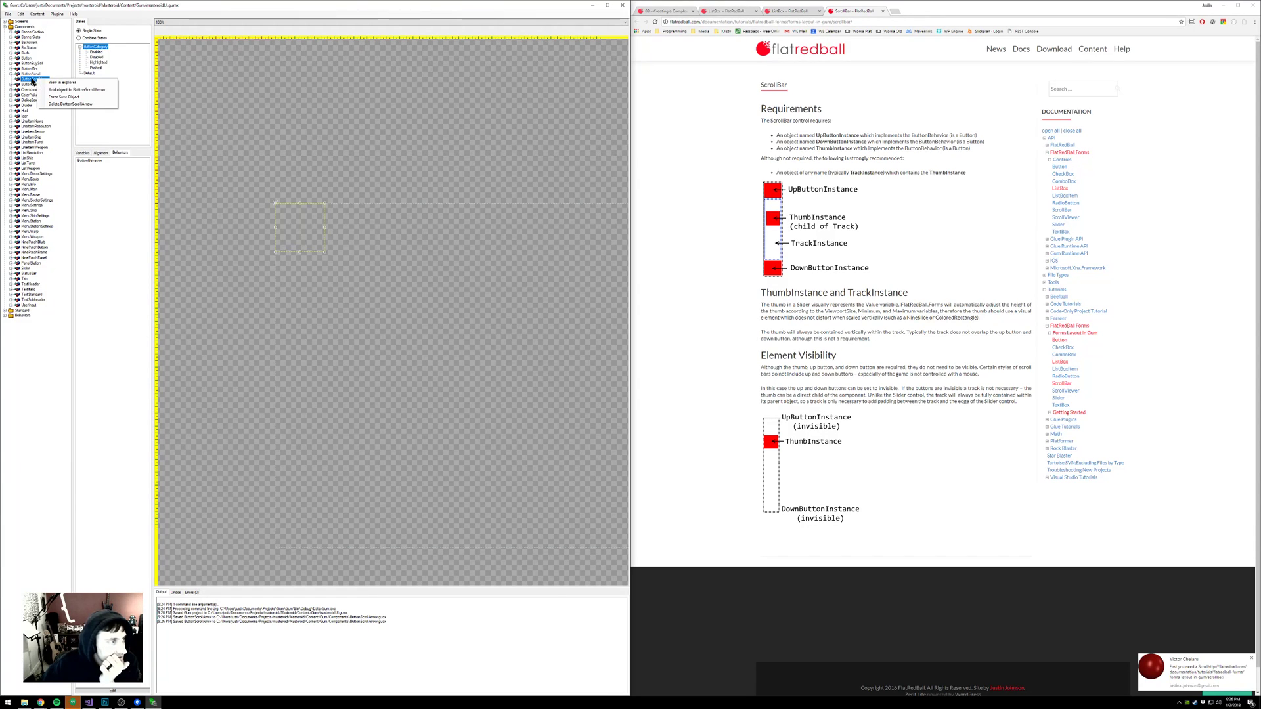
pyautogui.click(27, 82)
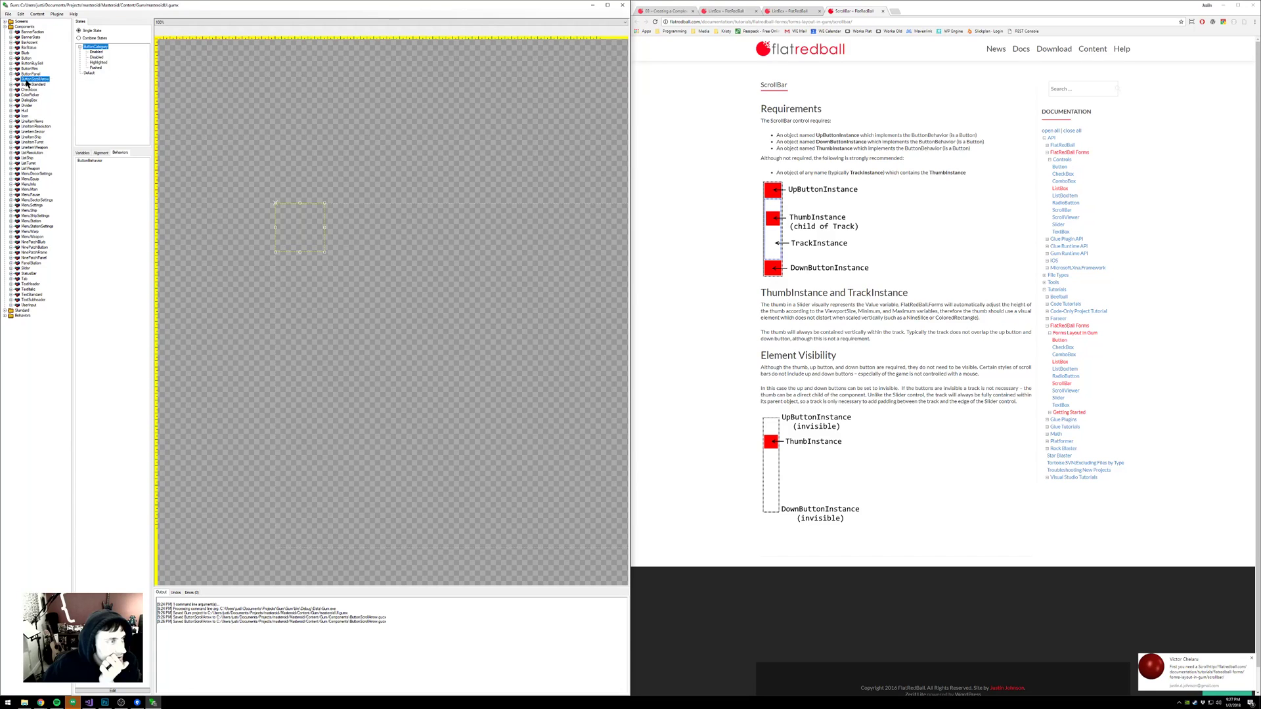
pyautogui.click(42, 258)
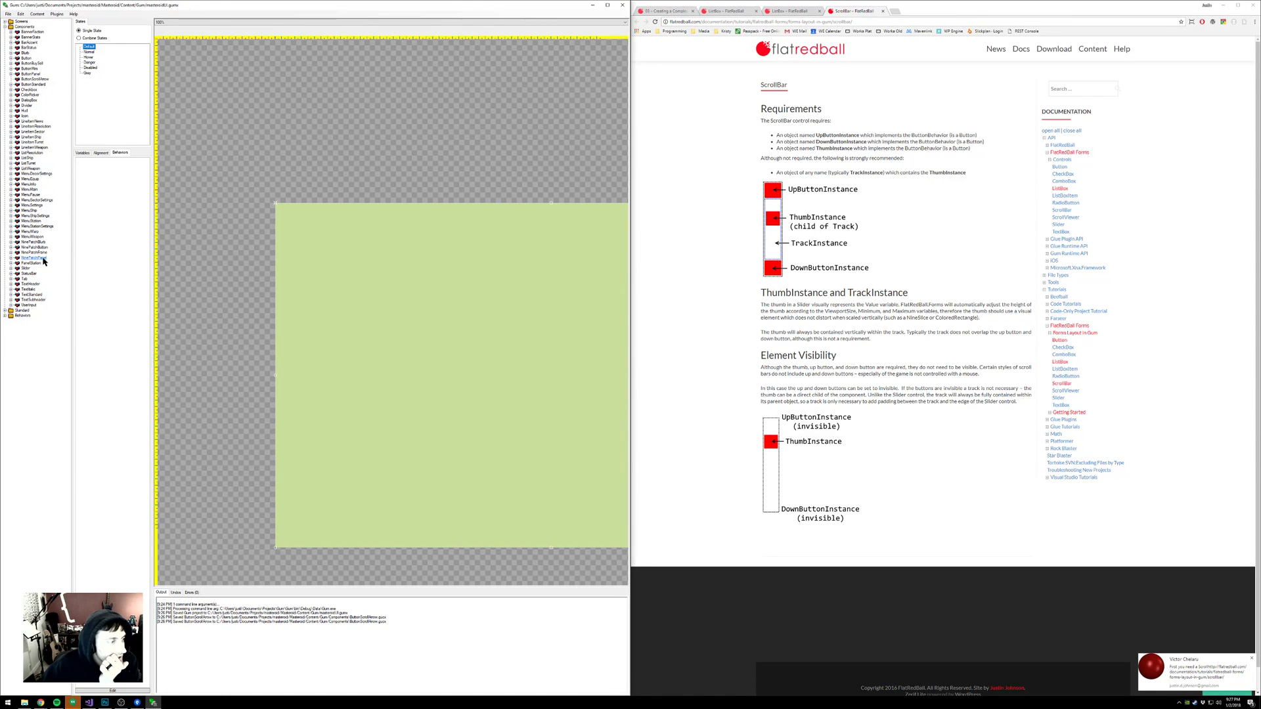
pyautogui.click(29, 260)
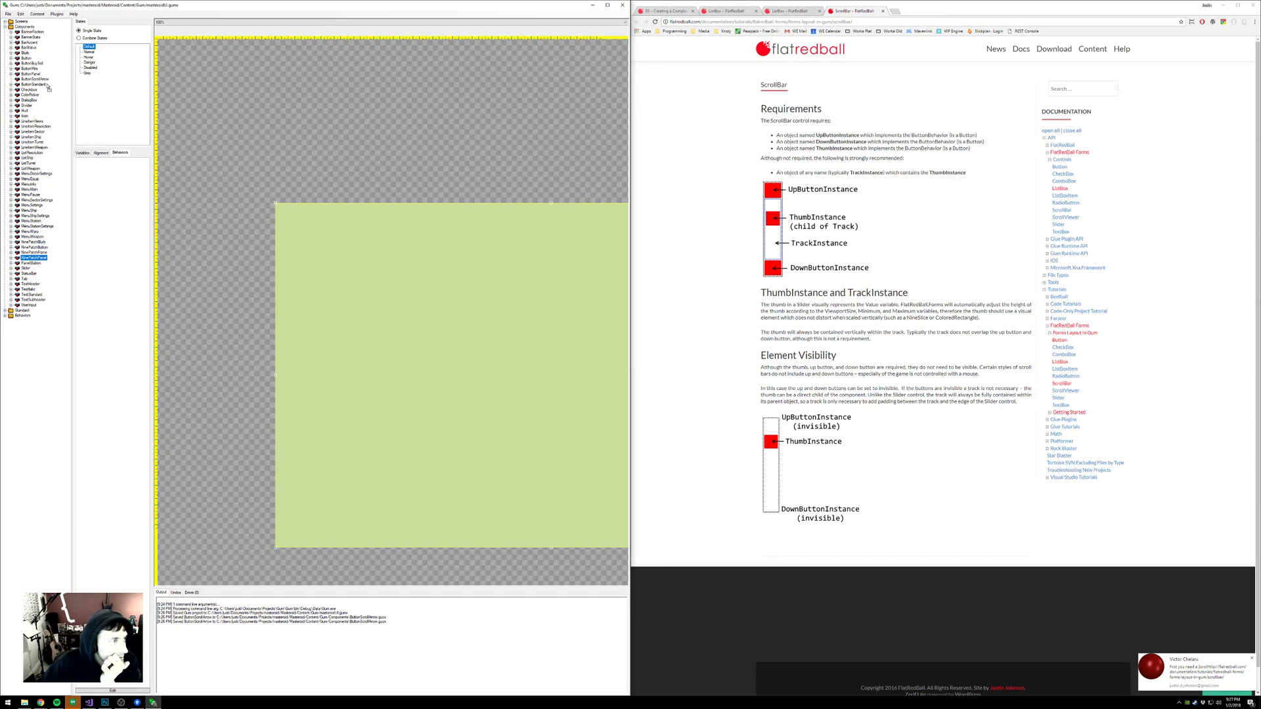
pyautogui.moveTo(42, 83); pyautogui.dragTo(37, 80)
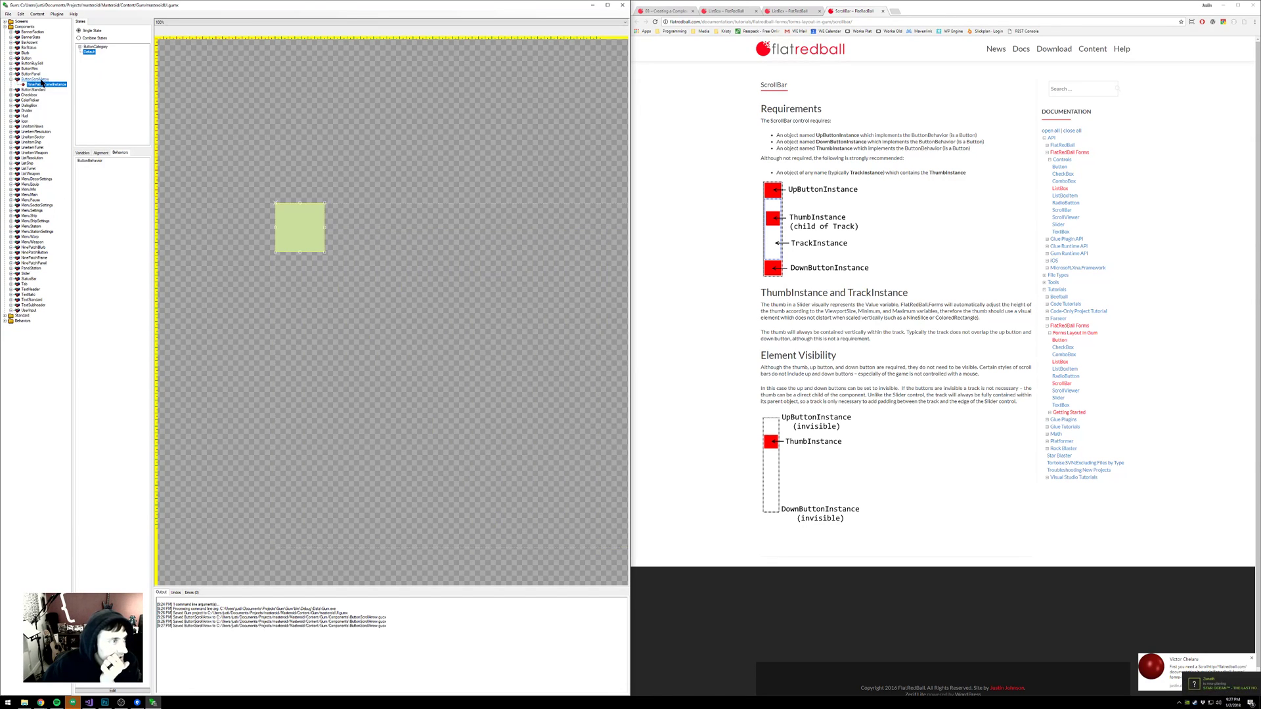
pyautogui.click(33, 79)
pyautogui.click(82, 155)
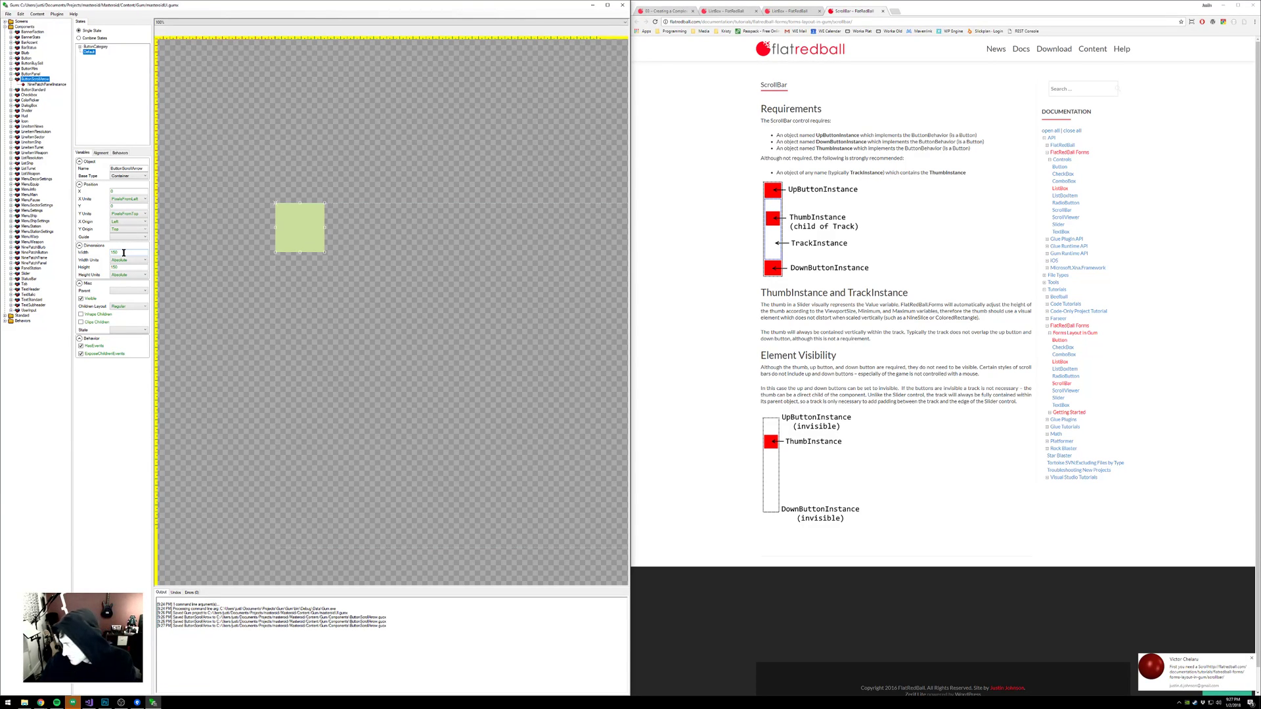
# - Dismiss the chat notification on the documentation page and switch to the station screen mockup in Photoshop
pyautogui.click(1209, 673)
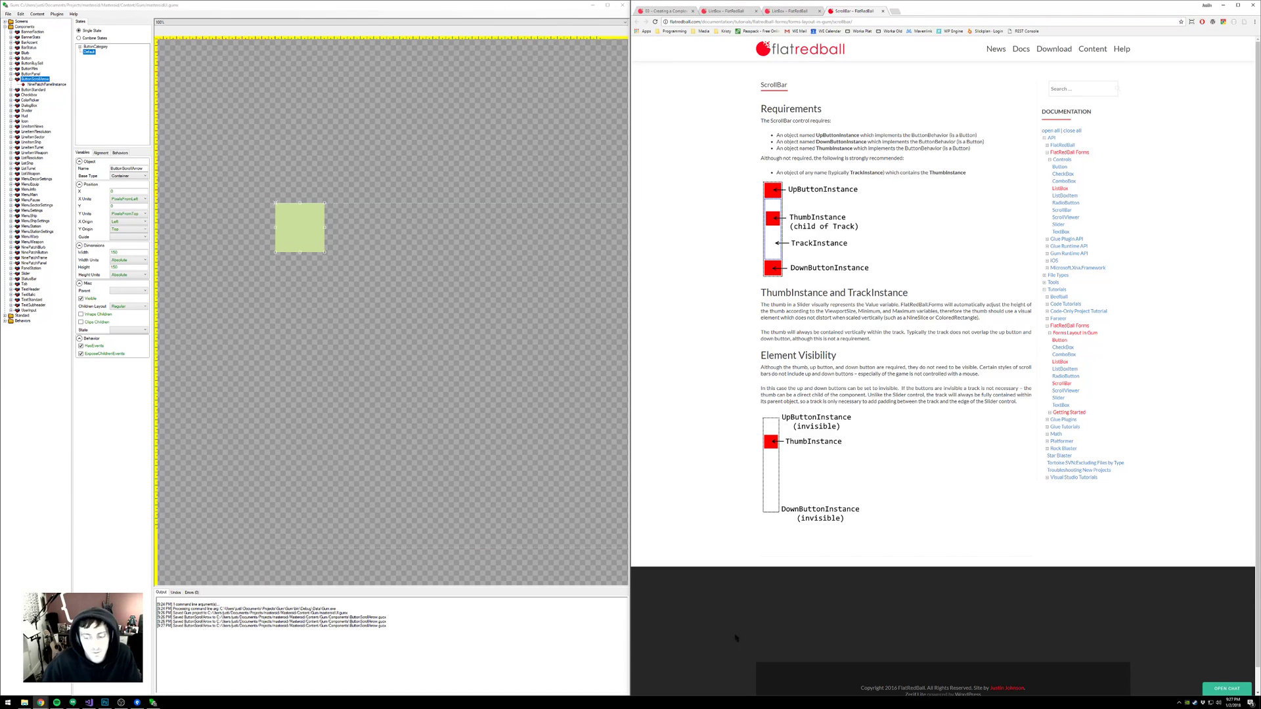
pyautogui.hotkey('alt', 'Tab')
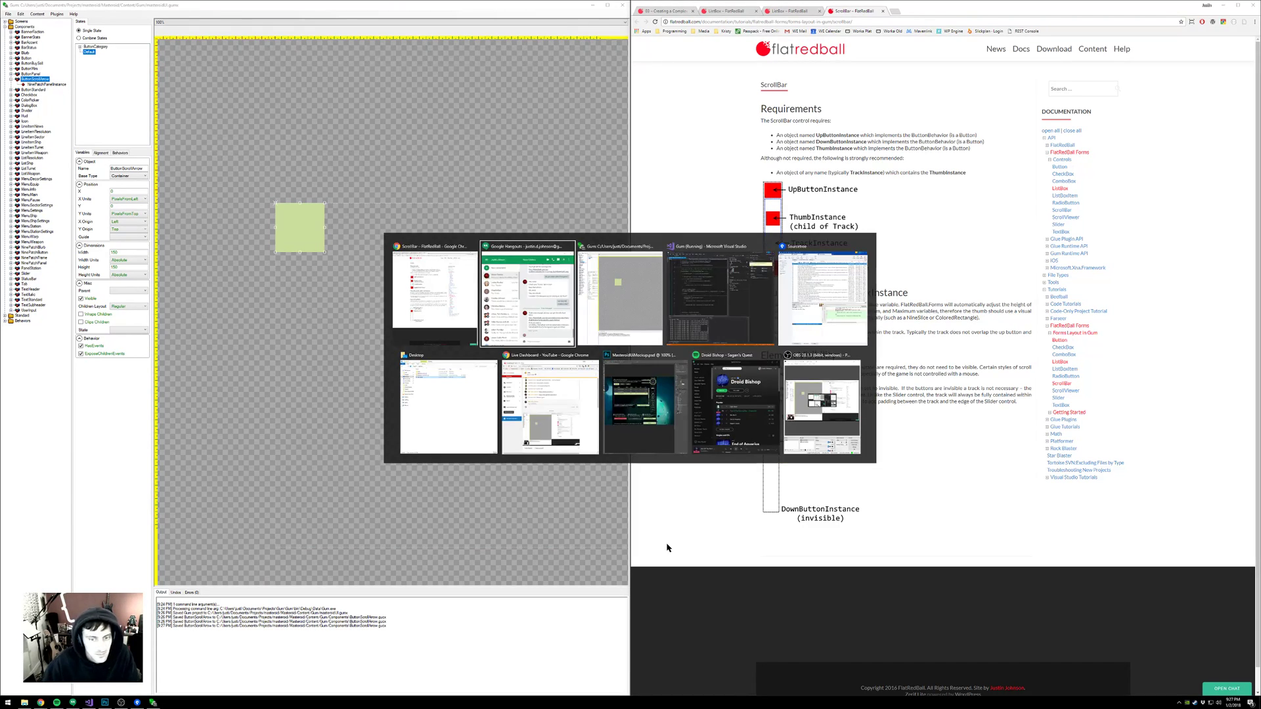
pyautogui.hotkey('alt', 'Tab')
pyautogui.hotkey('alt', 'Tab')
pyautogui.hotkey('alt', 'Tab')
pyautogui.hotkey('alt', 'Tab')
pyautogui.hotkey('alt', 'Tab')
pyautogui.hotkey('alt', 'Tab')
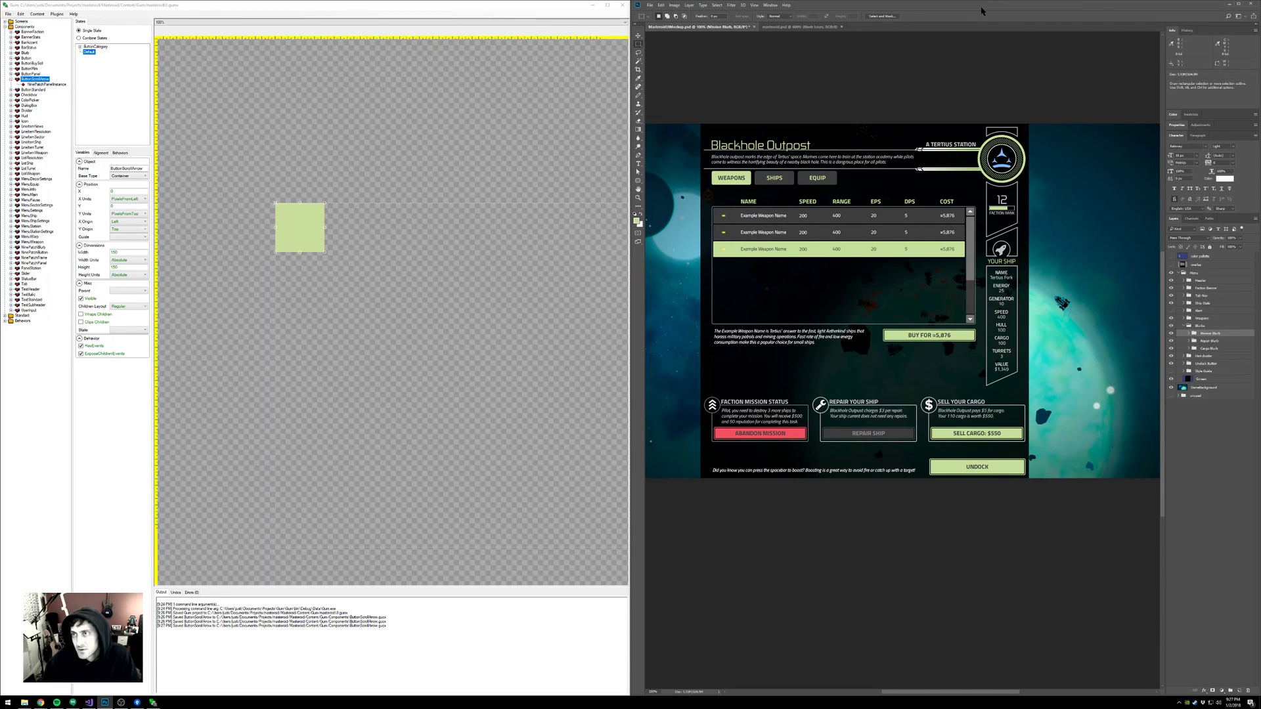
# - Measure the scrollbar's up-arrow button in the mockup and examine the weapon list around it
pyautogui.moveTo(1019, 260); pyautogui.dragTo(922, 339)
pyautogui.hotkey('ctrl', '+')
pyautogui.hotkey('ctrl', '+')
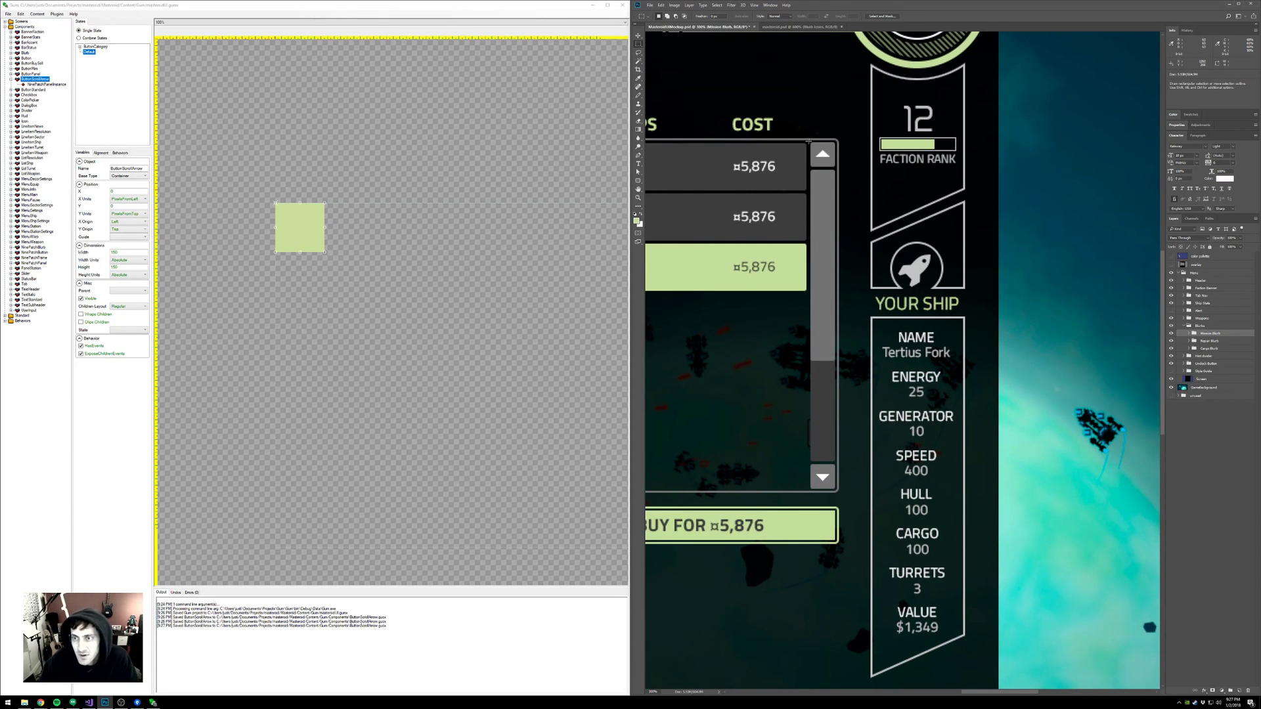
pyautogui.moveTo(811, 142); pyautogui.dragTo(834, 168)
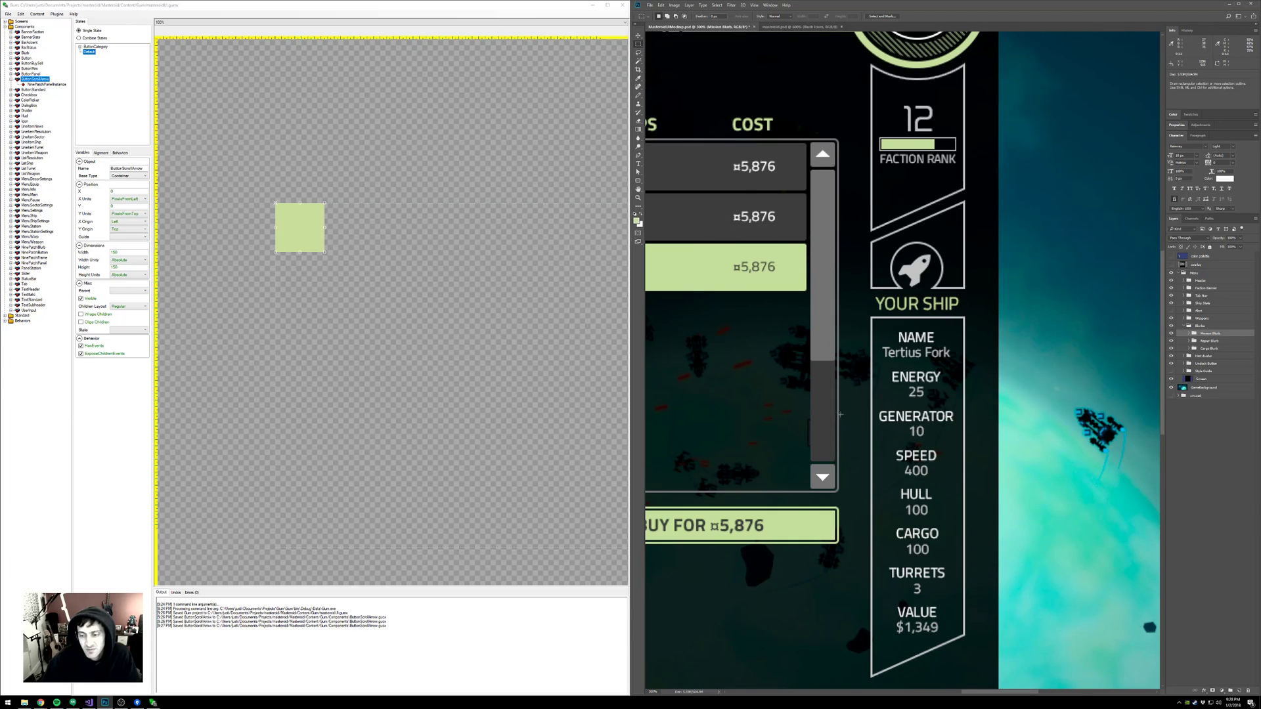
pyautogui.press('space')
pyautogui.moveTo(749, 364); pyautogui.dragTo(901, 409)
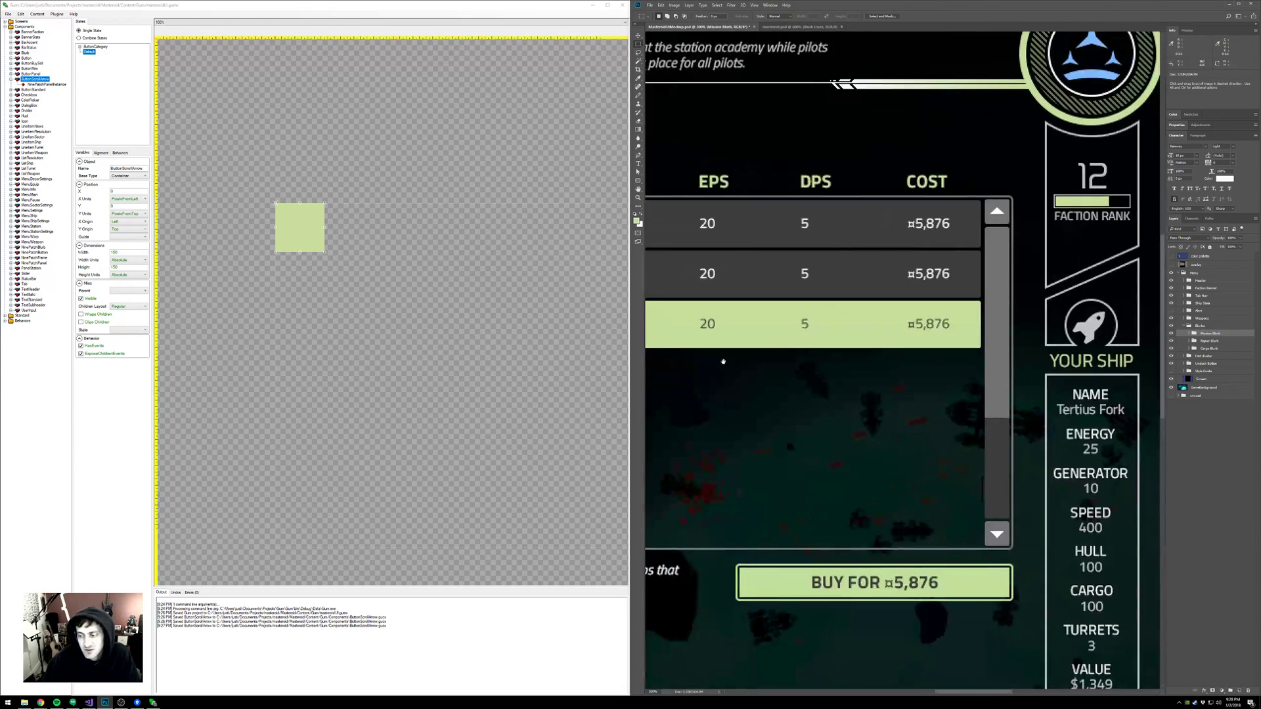
pyautogui.moveTo(721, 360); pyautogui.dragTo(1019, 417)
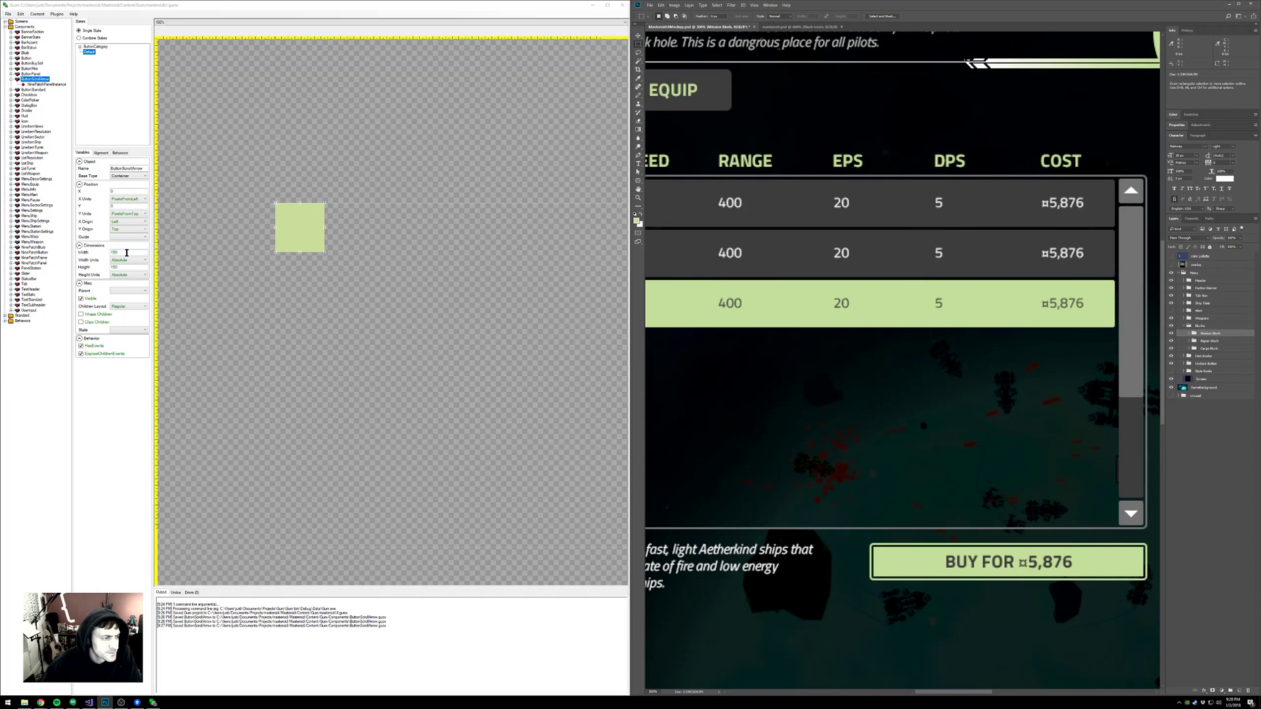
# - Set the ButtonScrollArrow component's width and height to 25 in Gum
pyautogui.moveTo(126, 252); pyautogui.dragTo(84, 256)
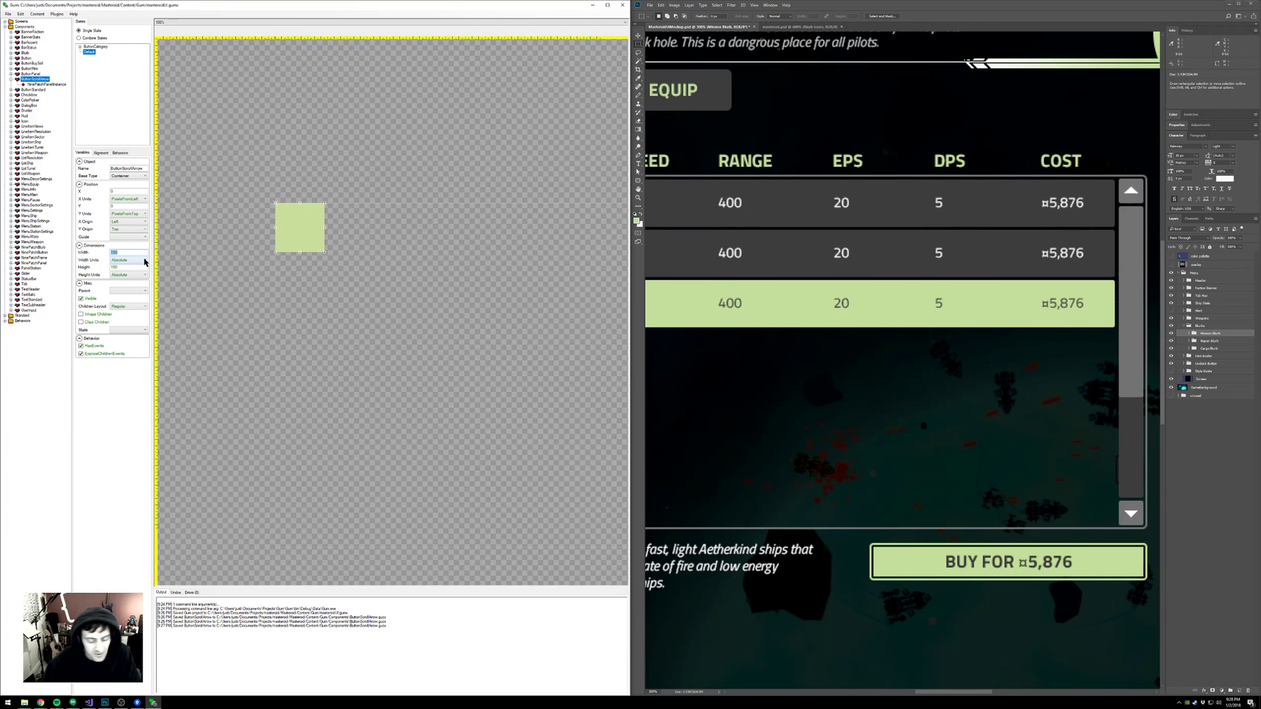
pyautogui.write('25')
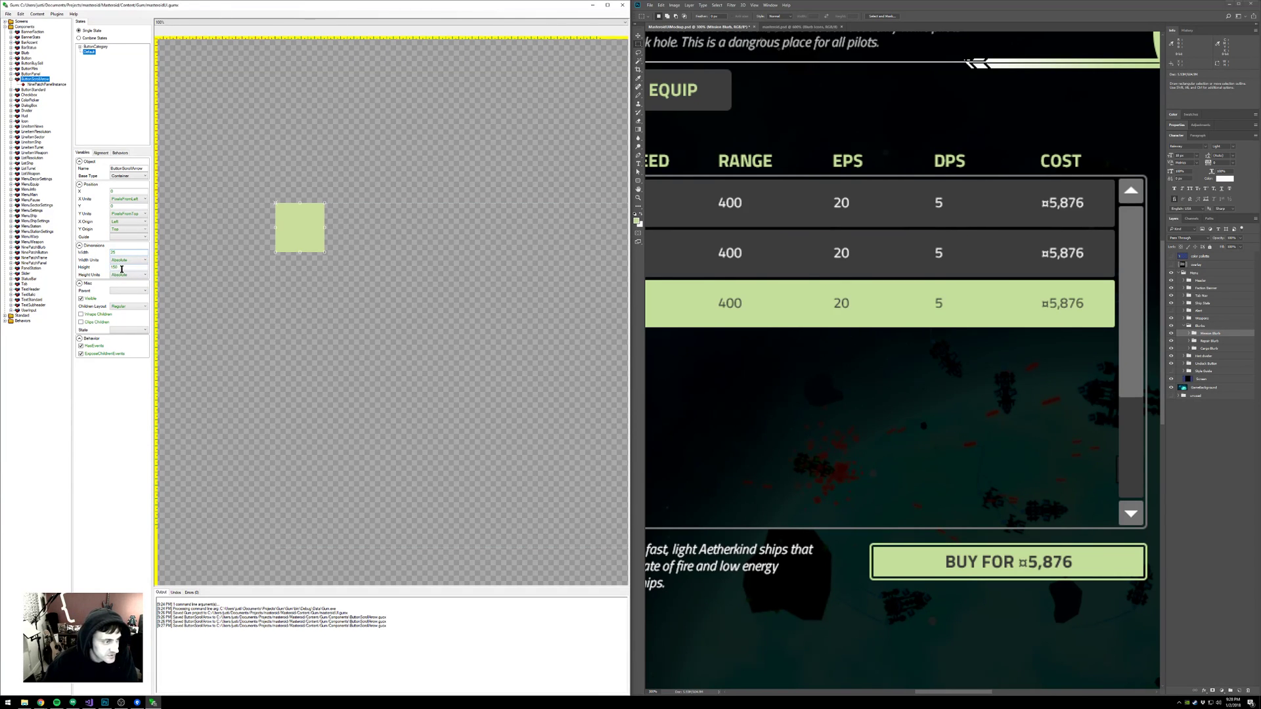
pyautogui.click(121, 269)
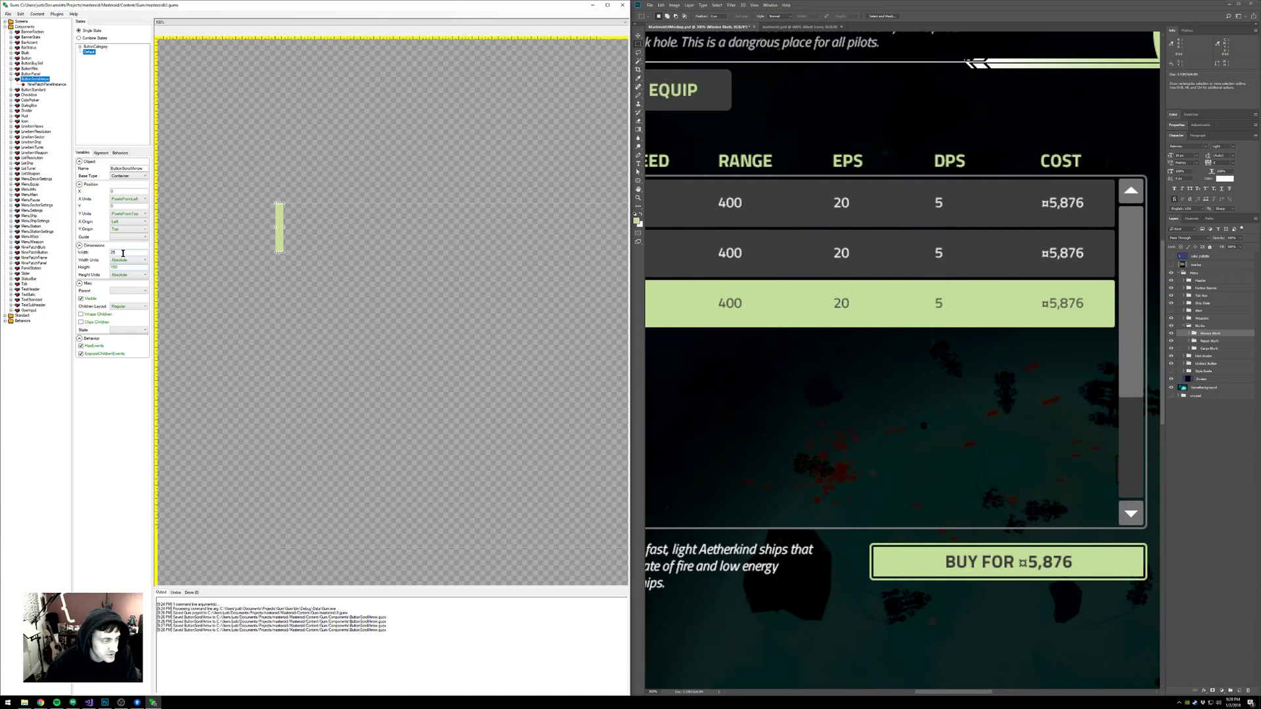
pyautogui.moveTo(123, 253); pyautogui.dragTo(105, 254)
pyautogui.click(126, 262)
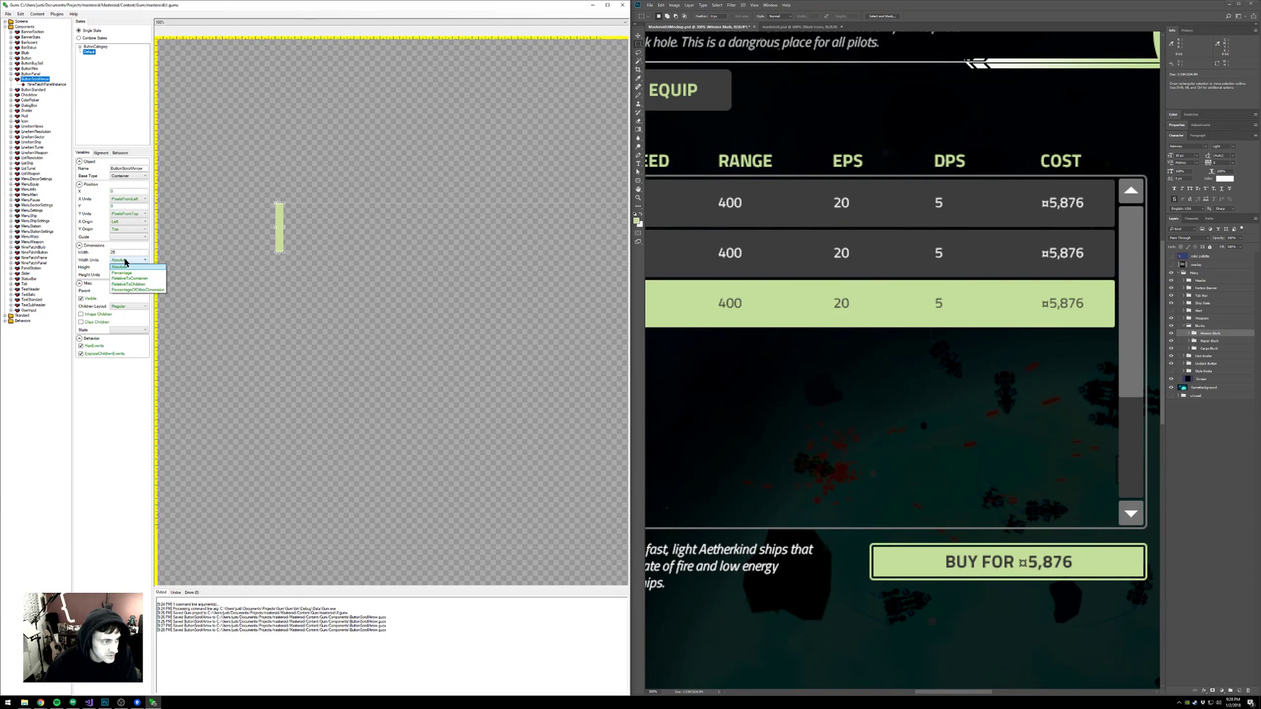
pyautogui.click(126, 253)
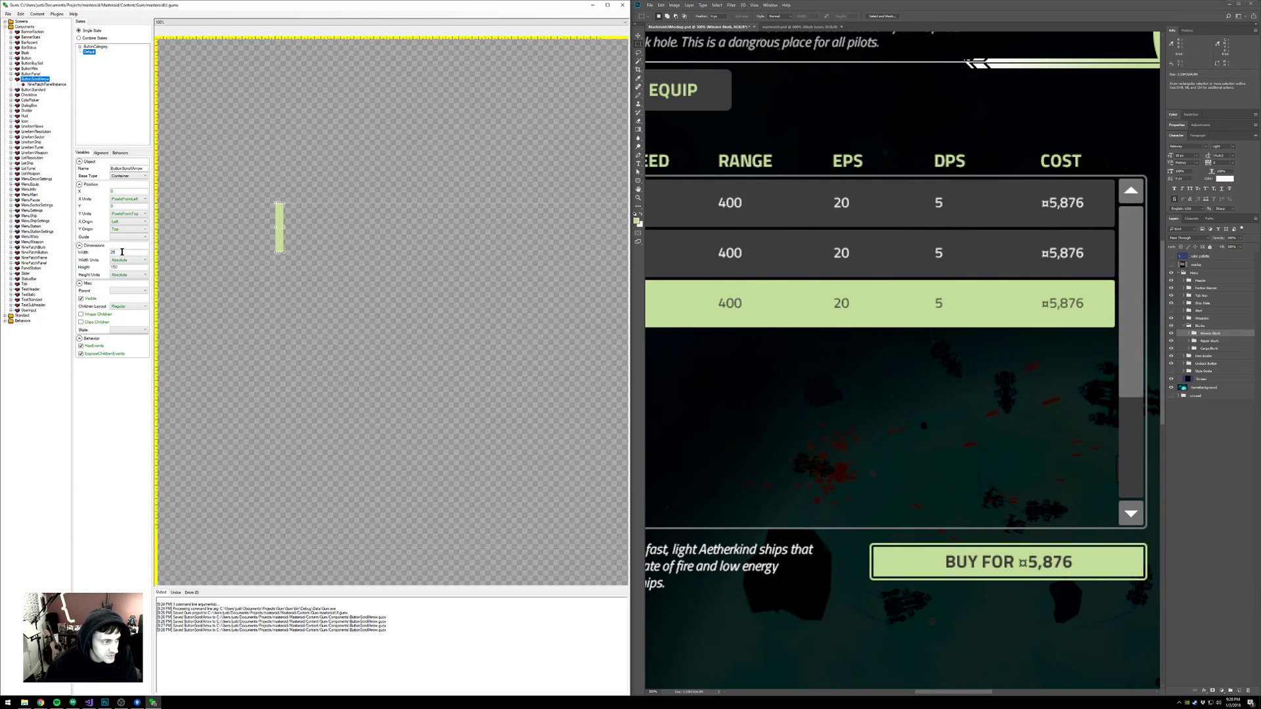
pyautogui.doubleClick(122, 267)
pyautogui.write('25')
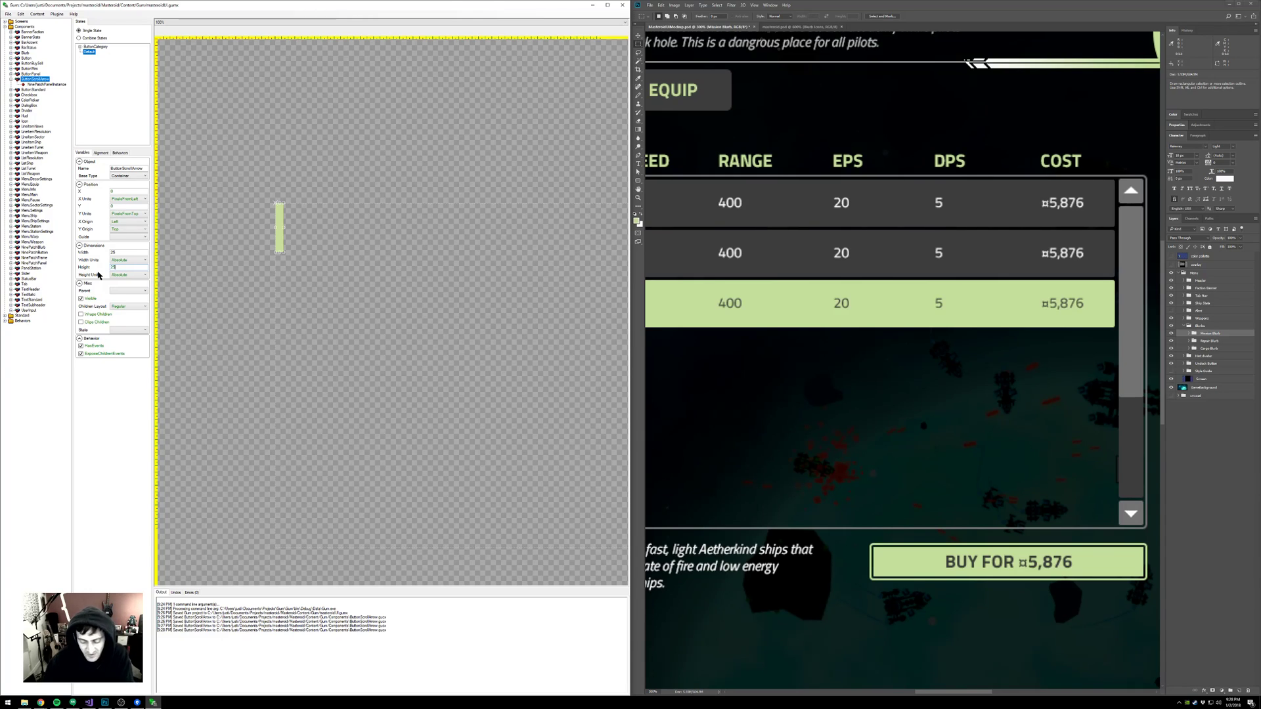
pyautogui.press('Return')
# - Set the ButtonScrollArrow component's width and height to 32
pyautogui.scroll(1, 260, 212)
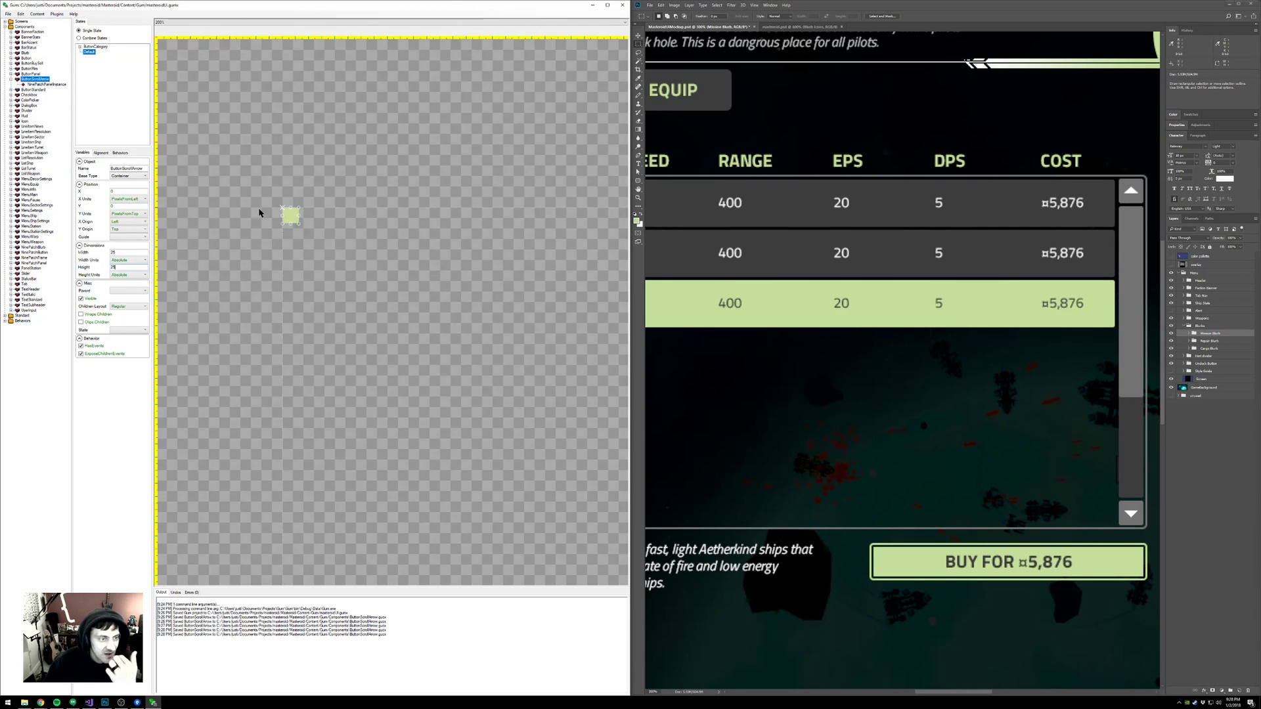
pyautogui.scroll(3, 259, 212)
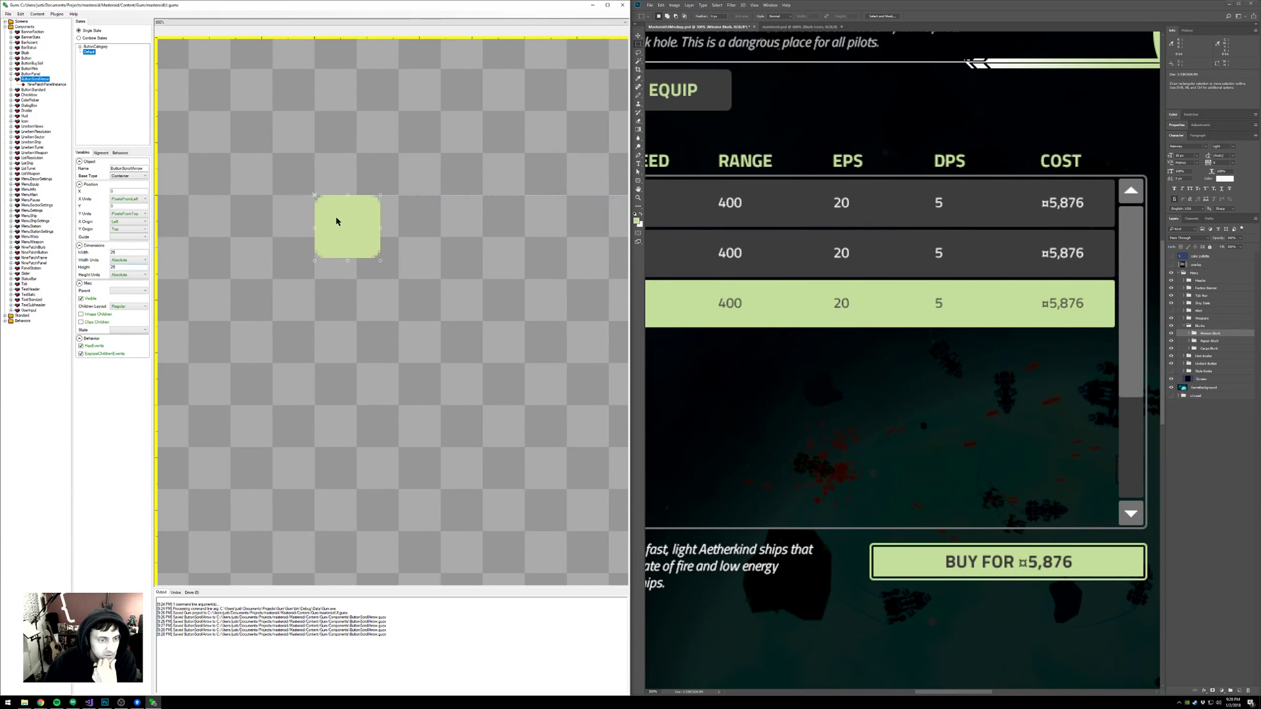
pyautogui.moveTo(337, 218); pyautogui.dragTo(329, 256)
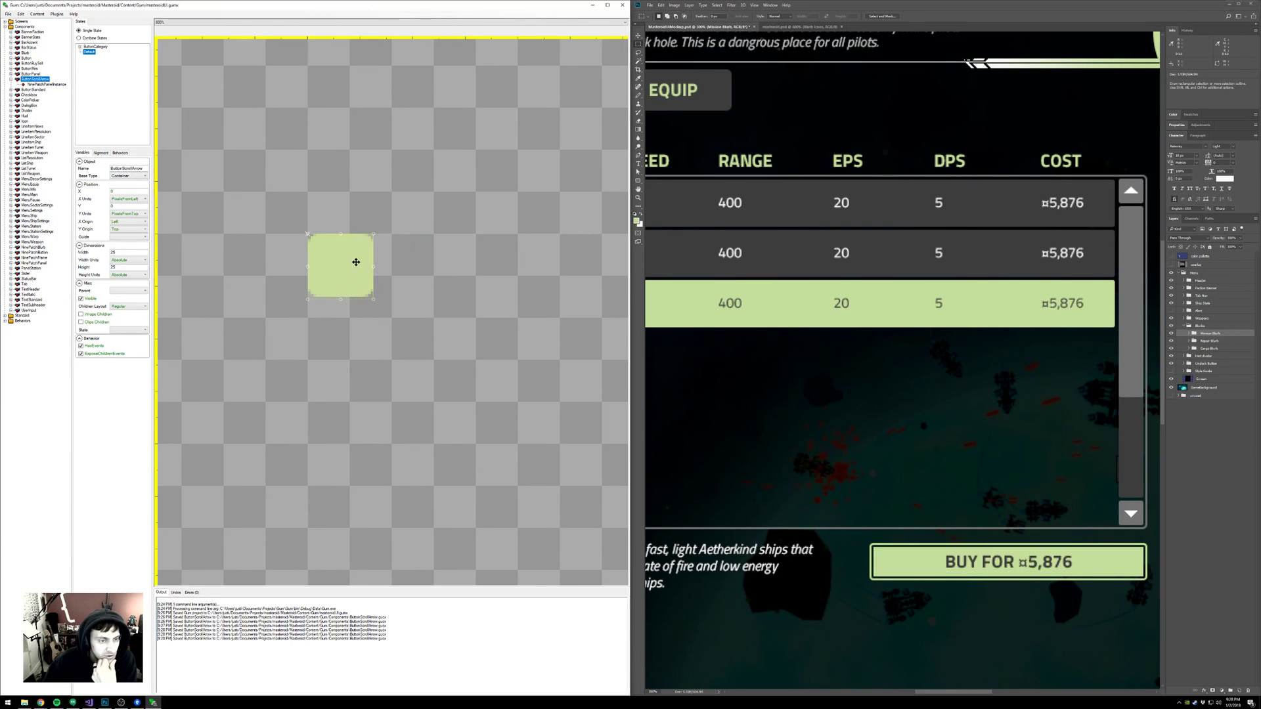
pyautogui.click(38, 85)
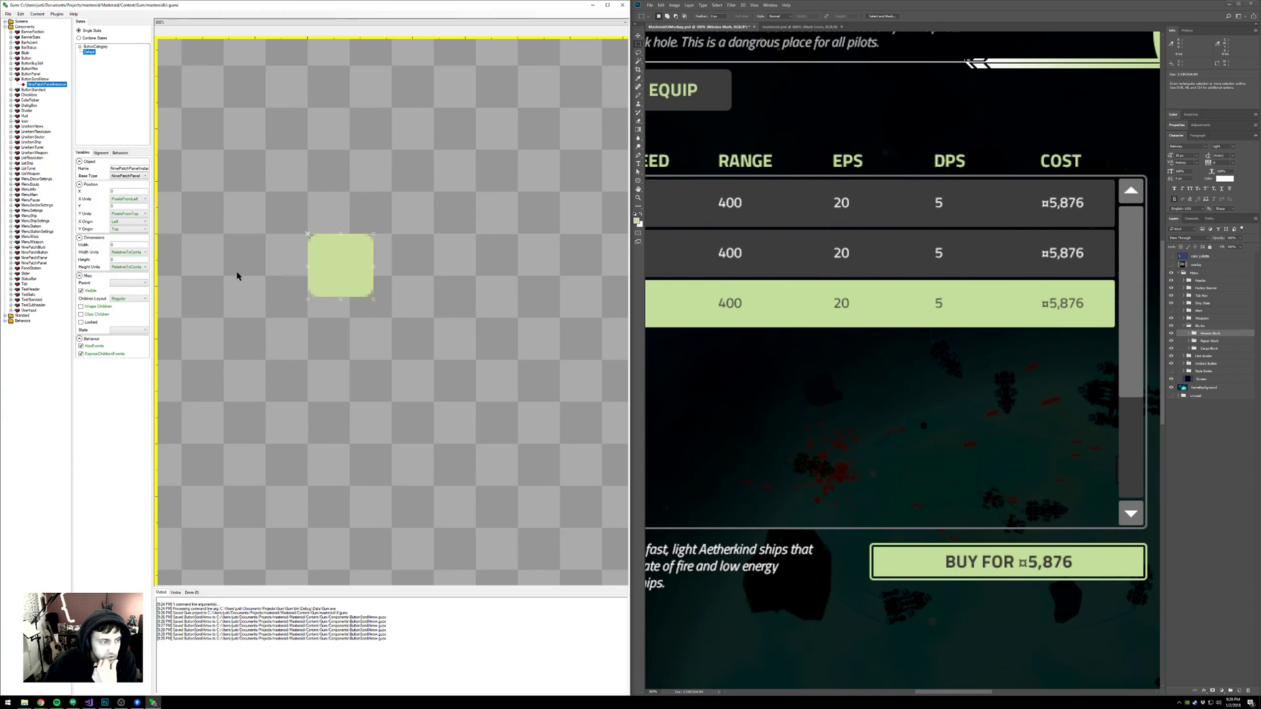
pyautogui.click(34, 78)
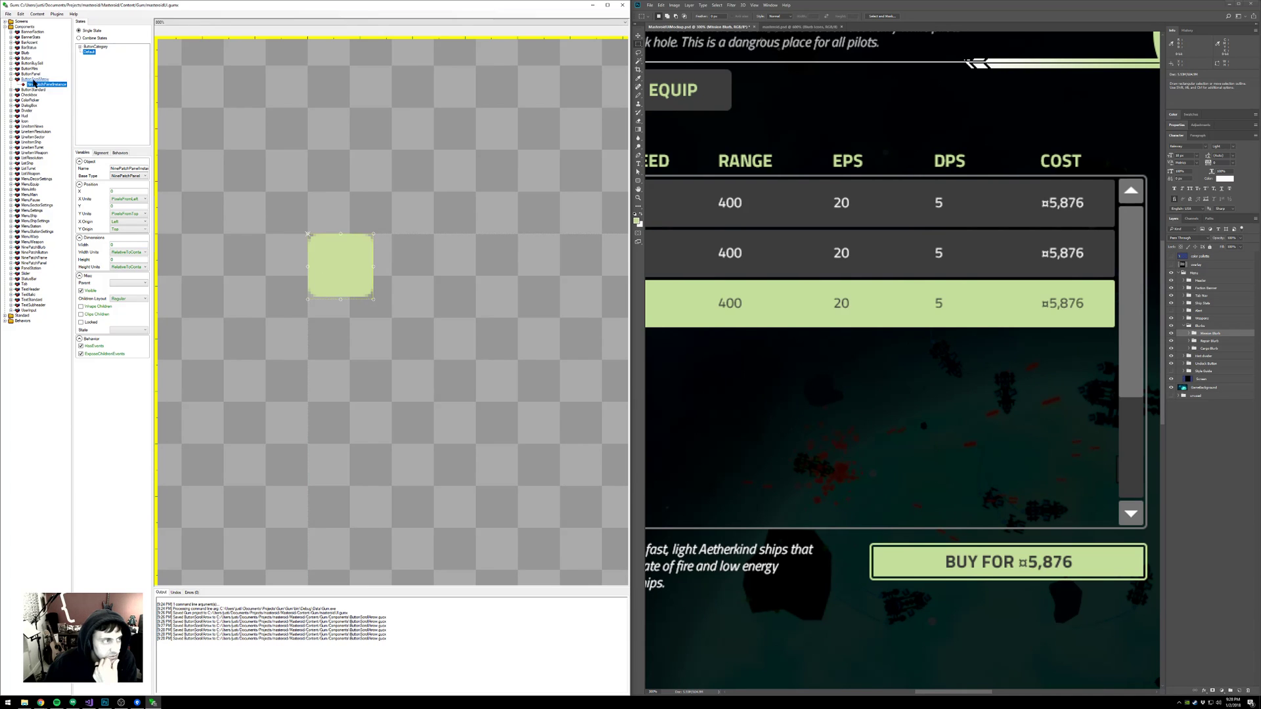
pyautogui.doubleClick(115, 252)
pyautogui.write('32')
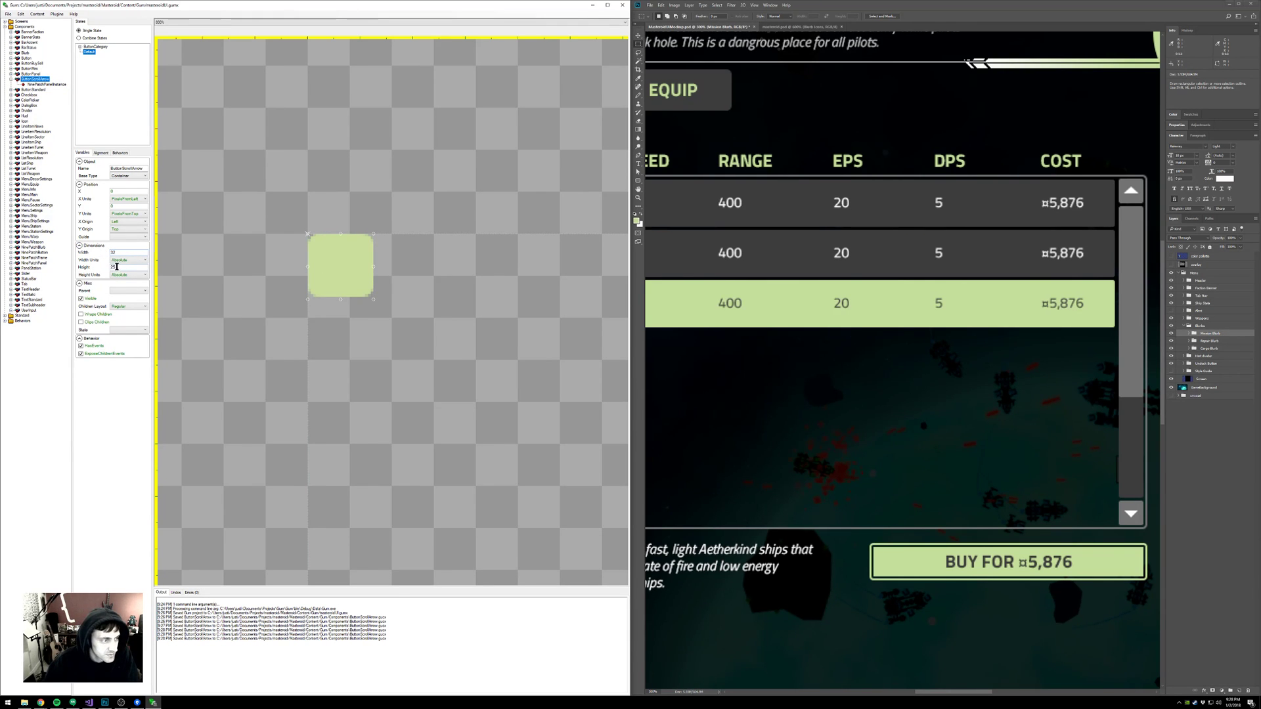
pyautogui.doubleClick(116, 267)
pyautogui.write('32')
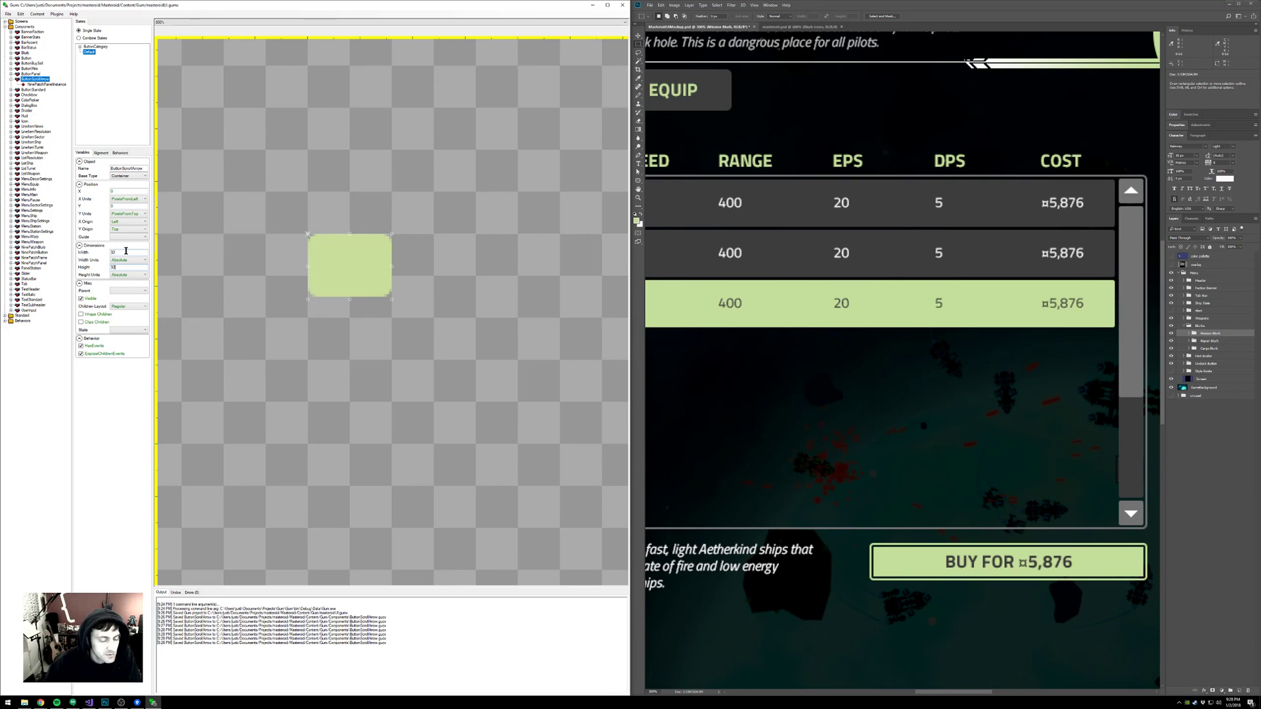
pyautogui.press('Return')
# - Add a Sprite instance to ButtonScrollArrow and assign masteroid.png from the GlobalContent folder as its source file
pyautogui.click(41, 84)
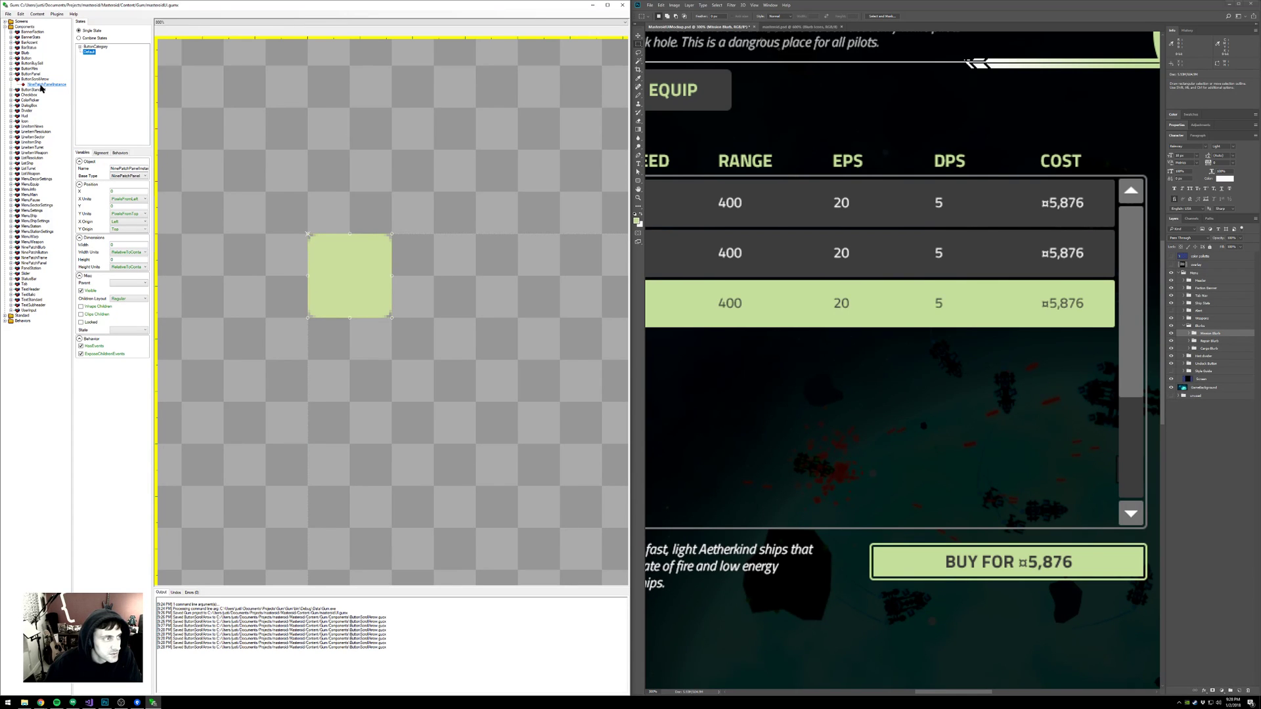
pyautogui.click(5, 316)
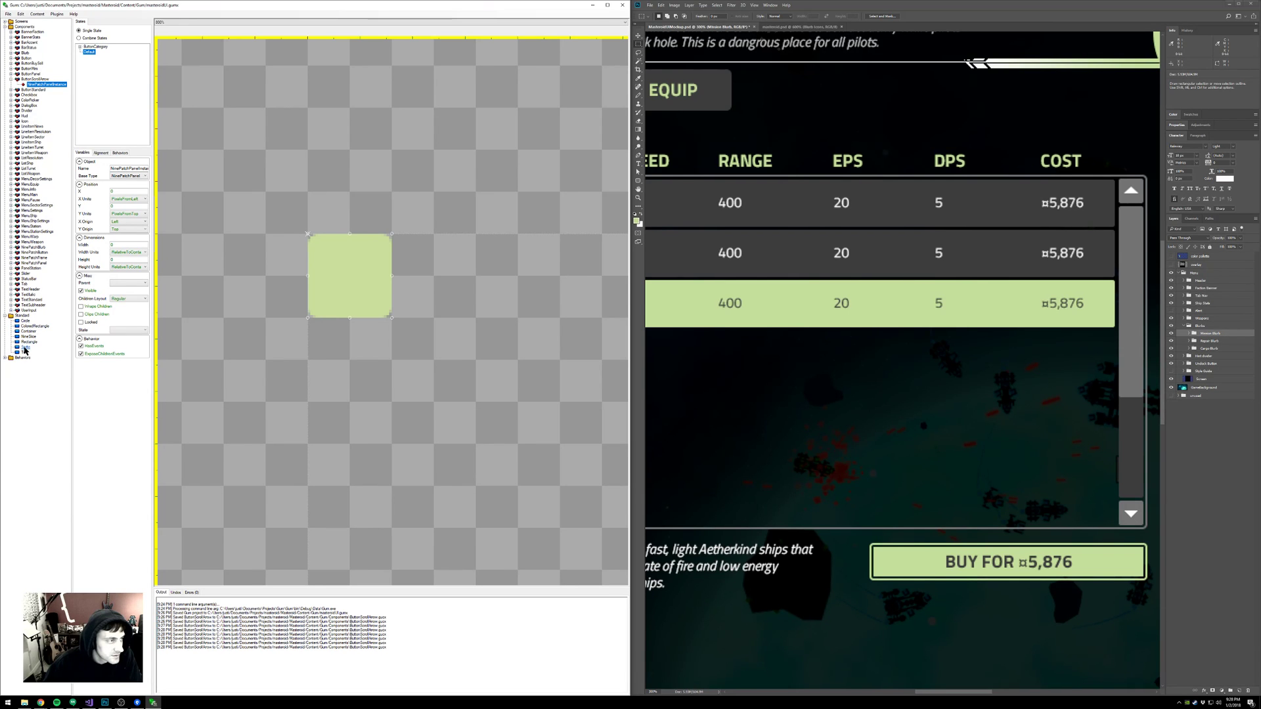
pyautogui.moveTo(25, 350); pyautogui.dragTo(36, 80)
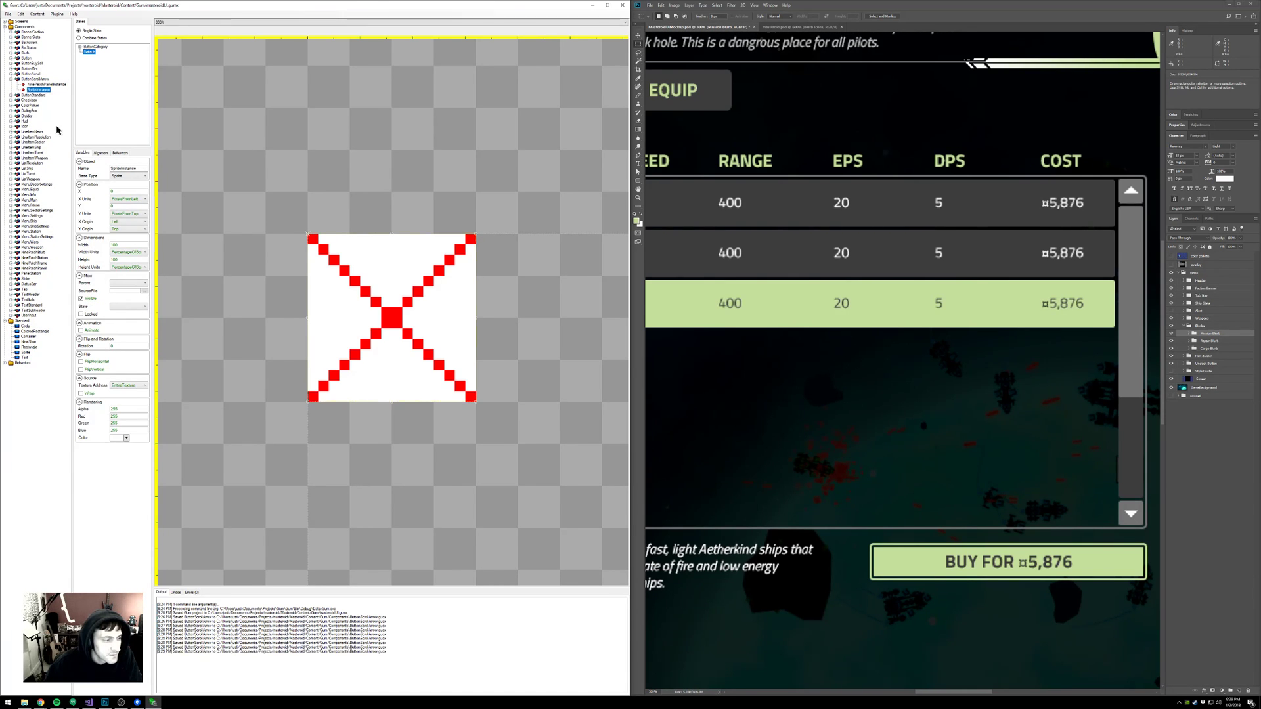
pyautogui.click(143, 290)
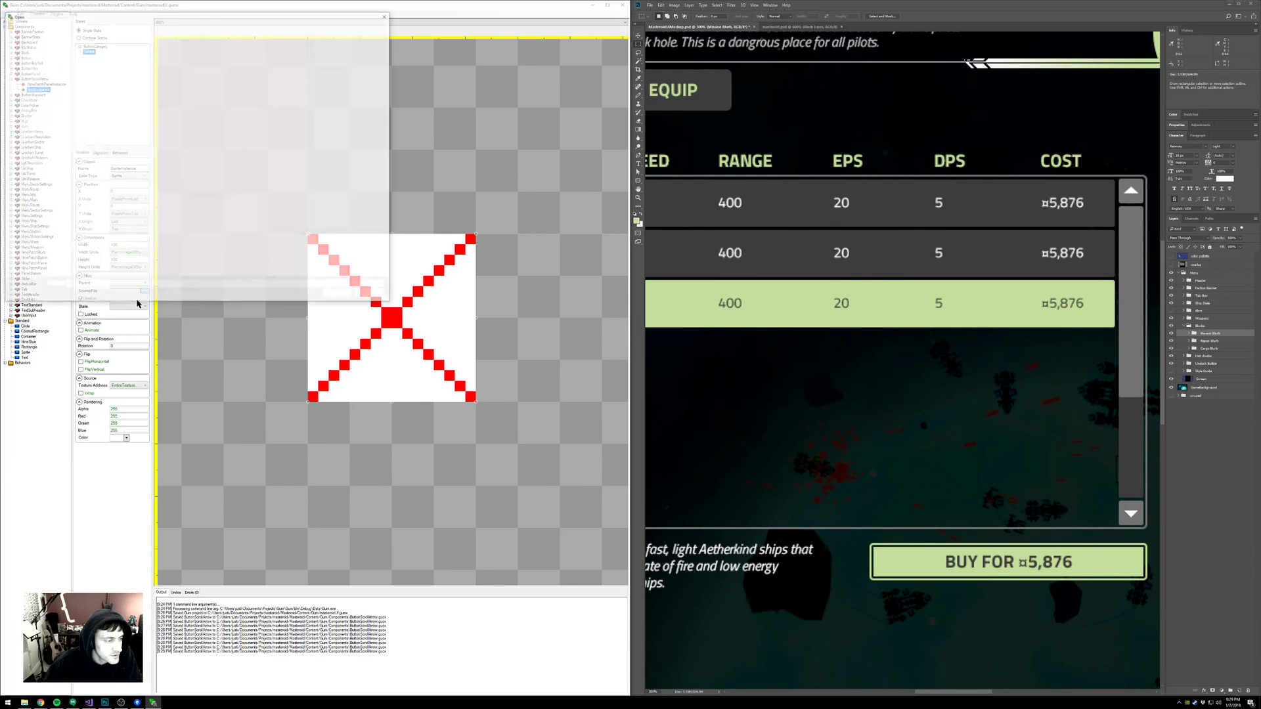
pyautogui.click(85, 118)
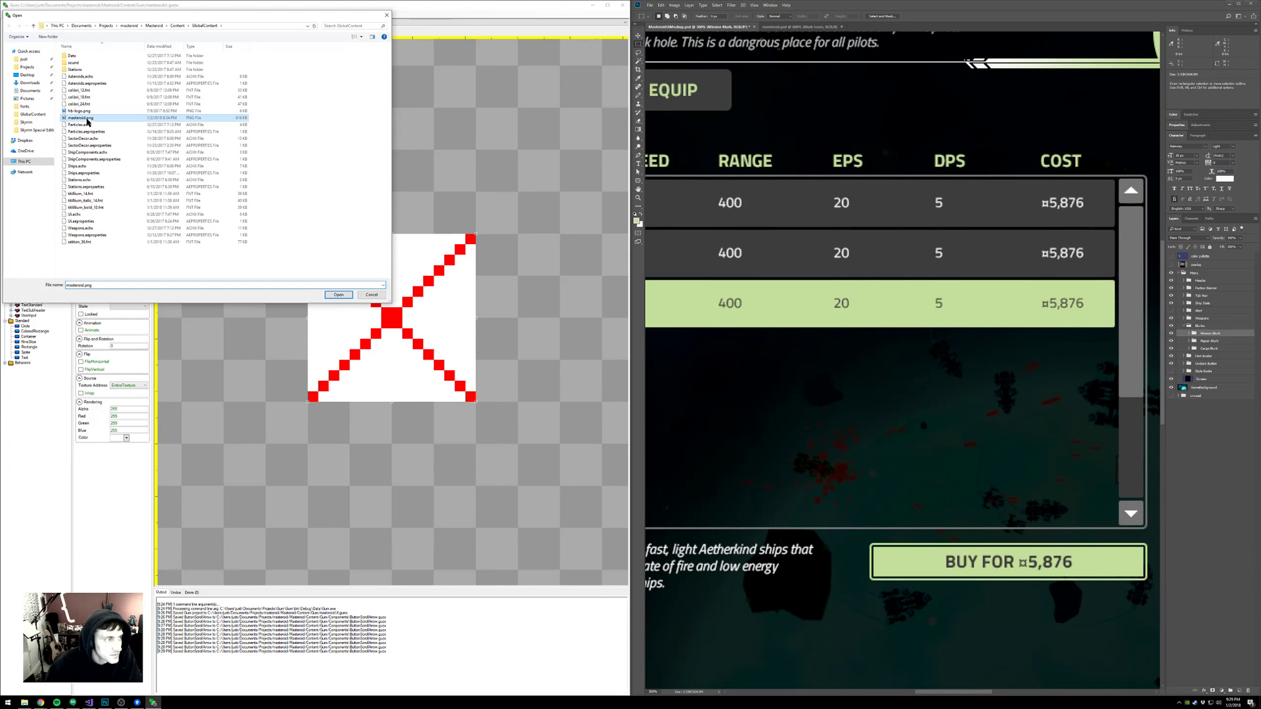
pyautogui.click(339, 295)
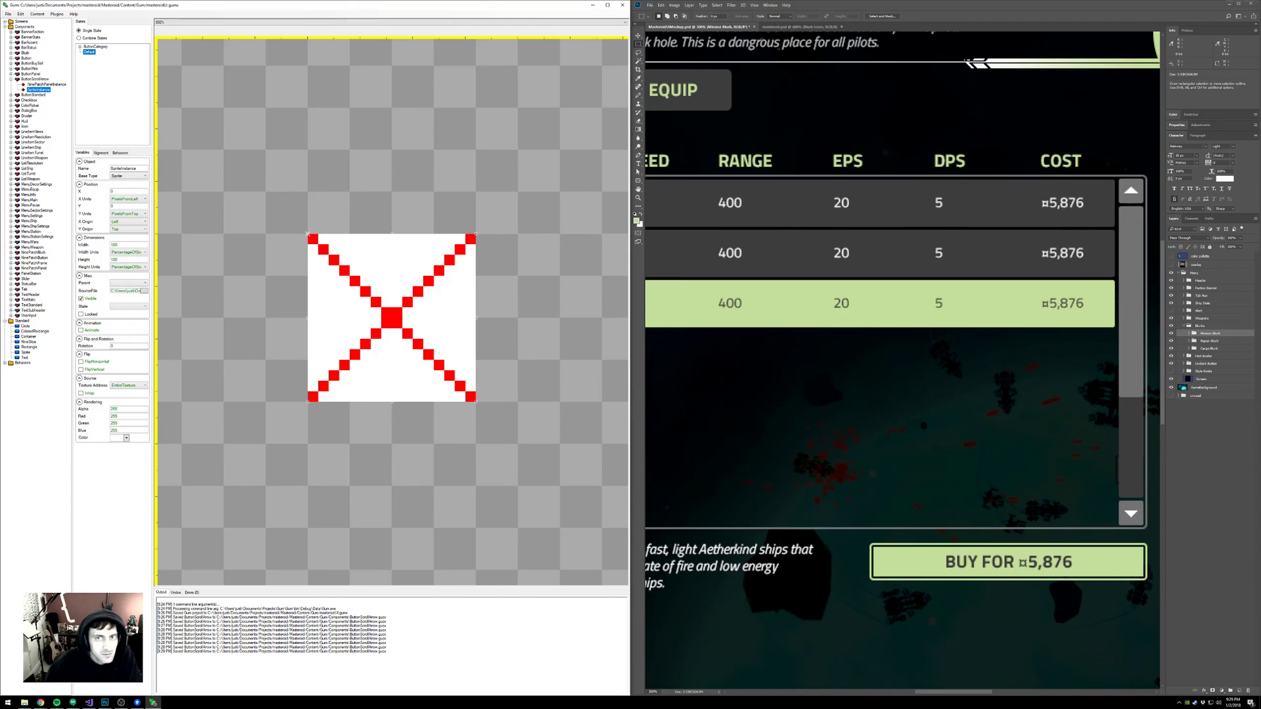
# - Switch to the masteroid sprite sheet document in Photoshop and select the layer of the small white up-arrow icon
pyautogui.click(798, 26)
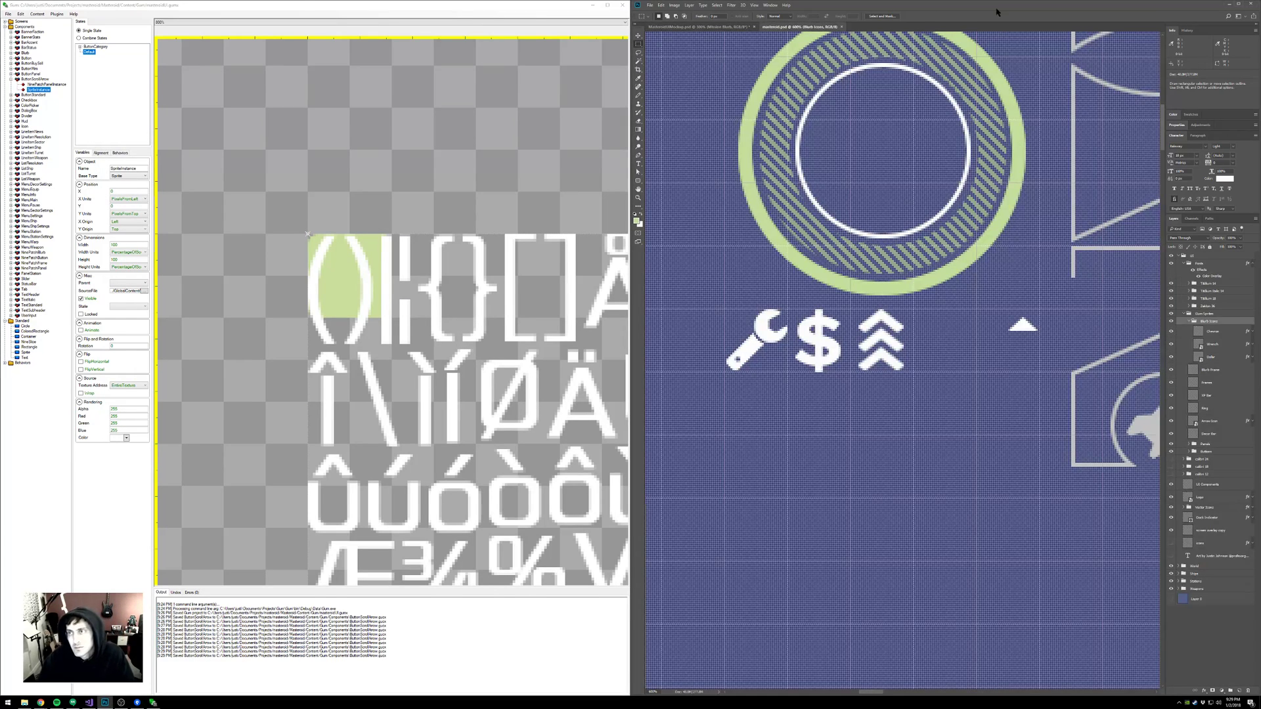
pyautogui.moveTo(1051, 278); pyautogui.dragTo(819, 282)
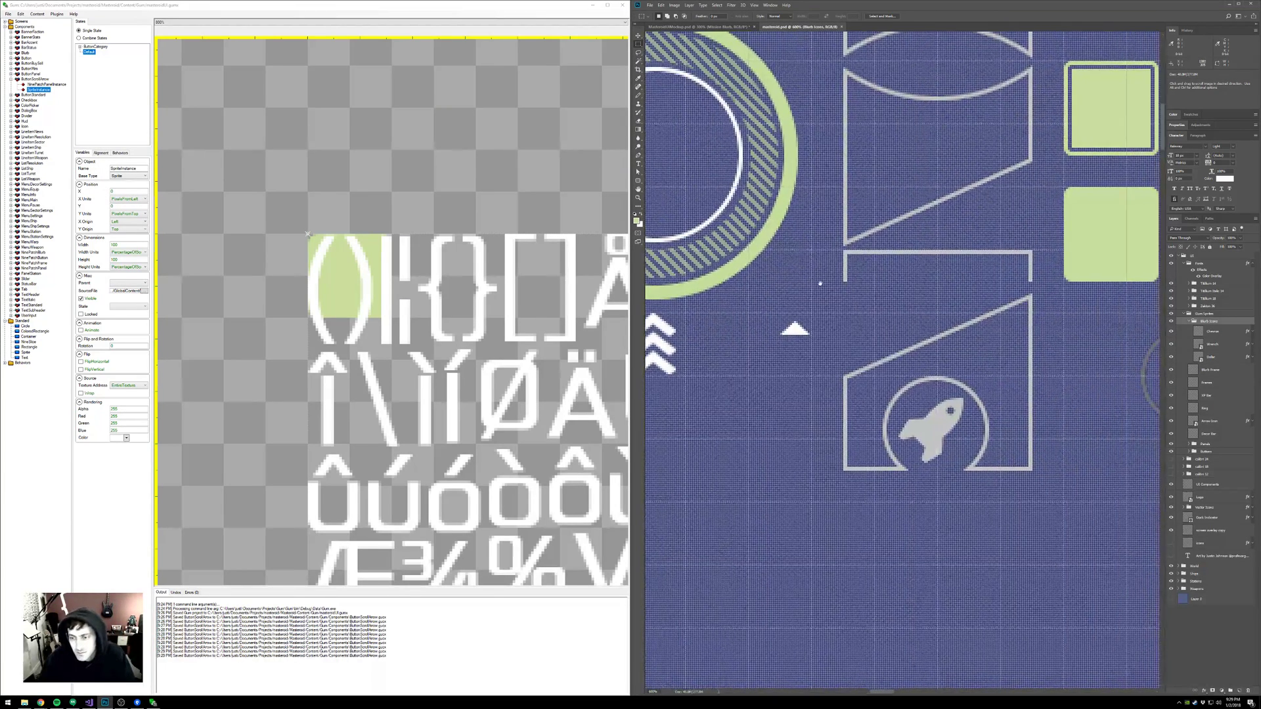
pyautogui.press('v')
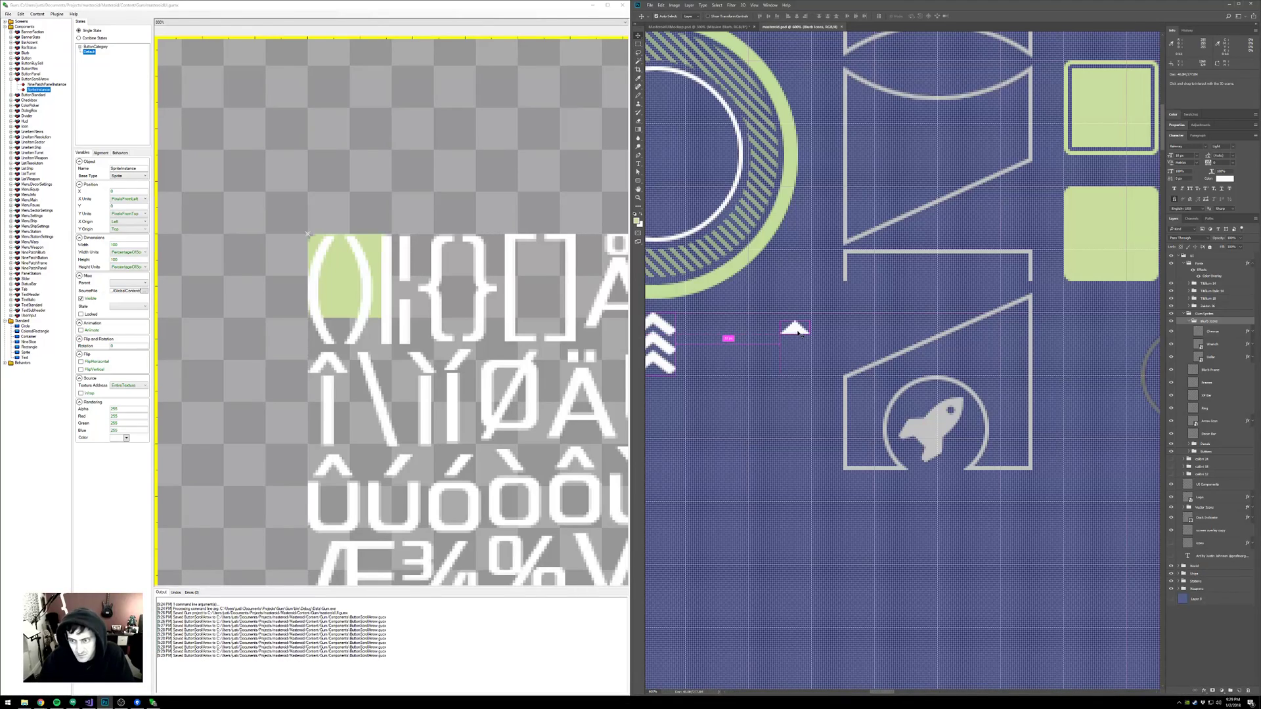
pyautogui.click(793, 330)
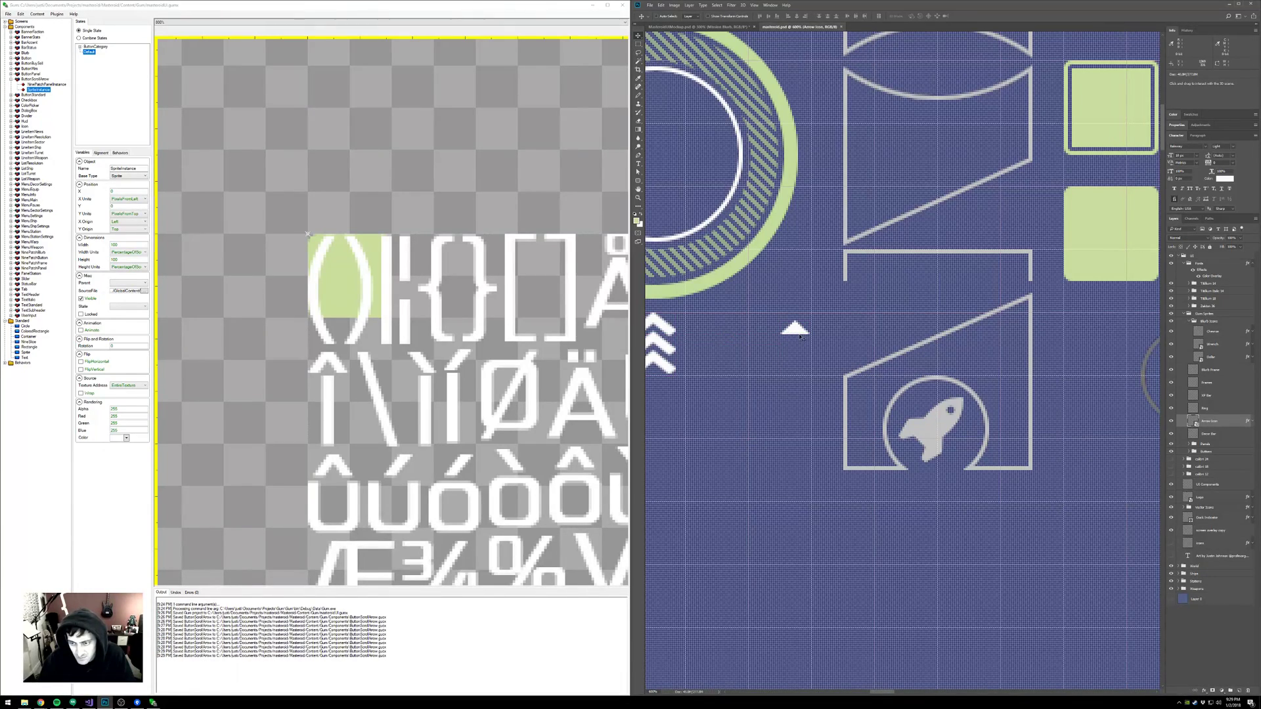
# - Measure the square region around the white arrow icon with a rectangular marquee
pyautogui.hotkey('ctrl', '+')
pyautogui.hotkey('ctrl', '+')
pyautogui.hotkey('ctrl', '+')
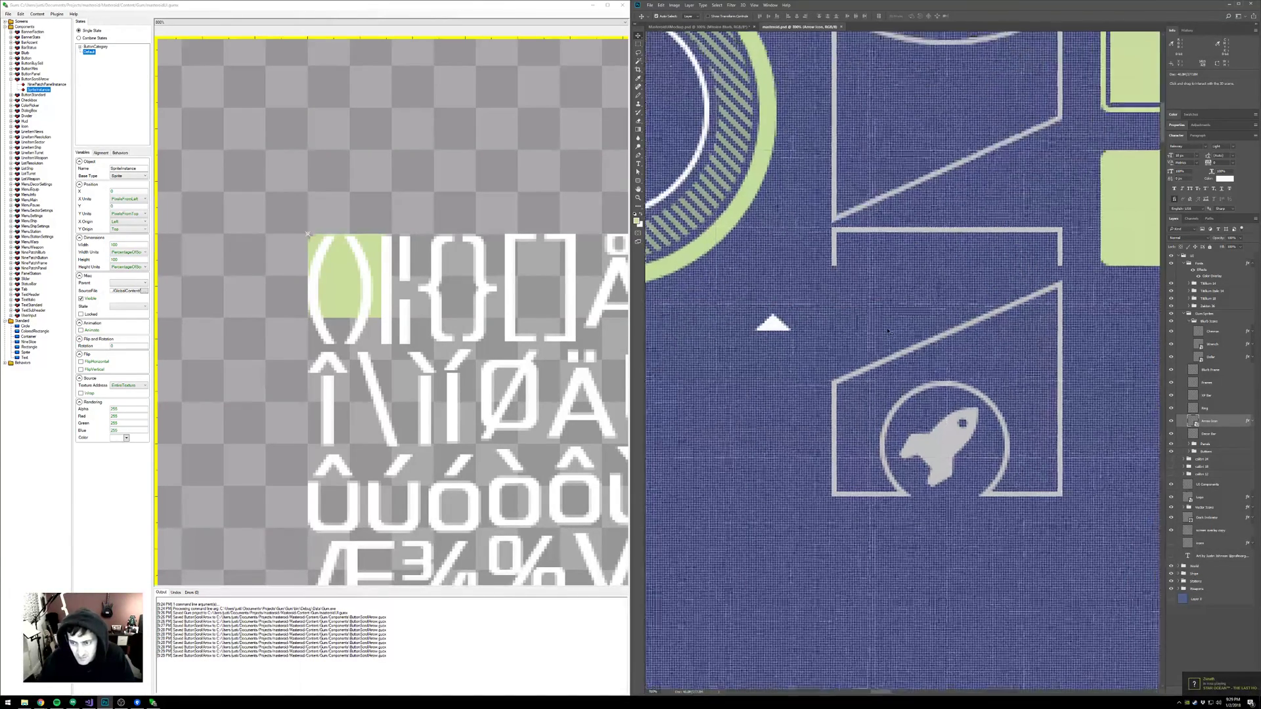
pyautogui.moveTo(768, 291); pyautogui.dragTo(861, 328)
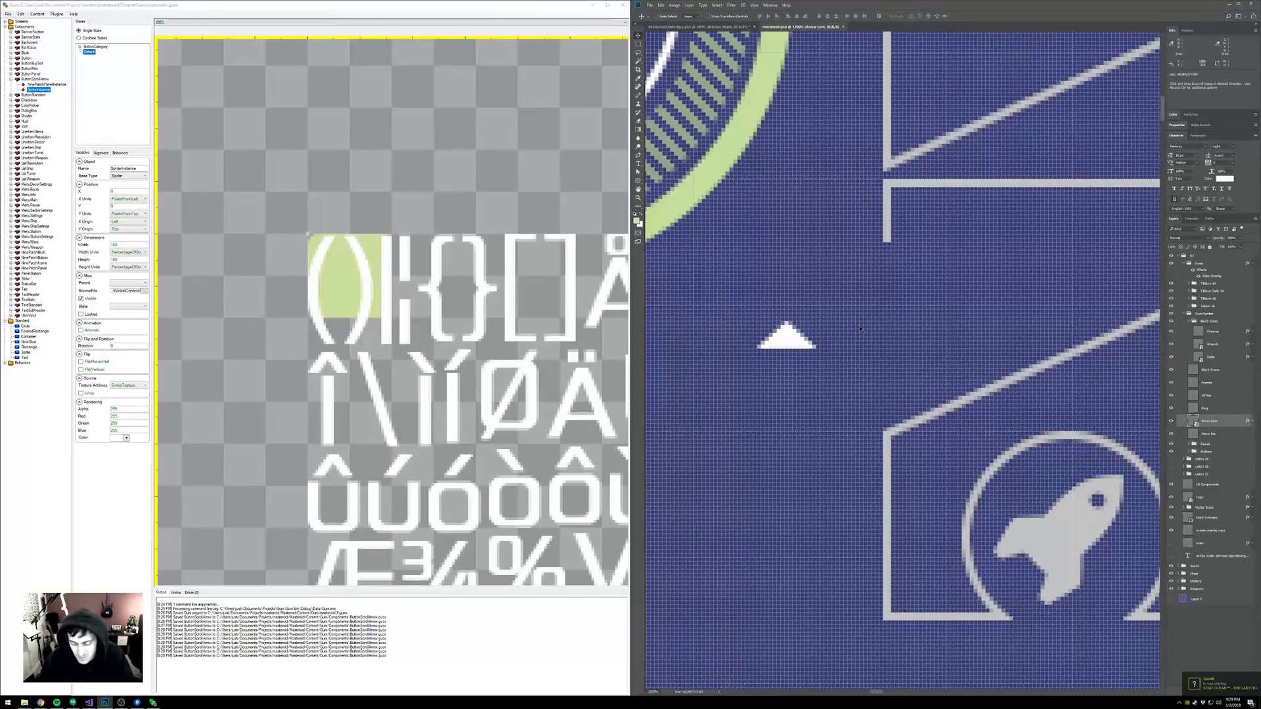
pyautogui.press('m')
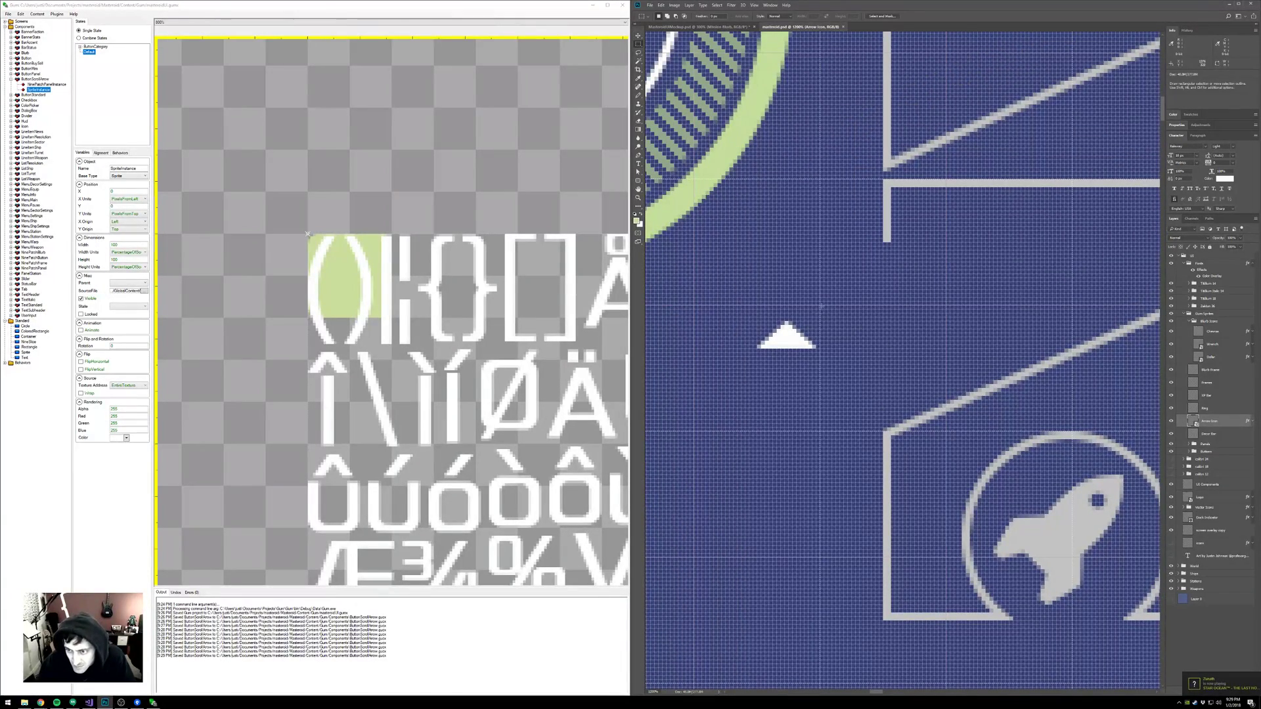
pyautogui.moveTo(817, 306); pyautogui.dragTo(755, 367)
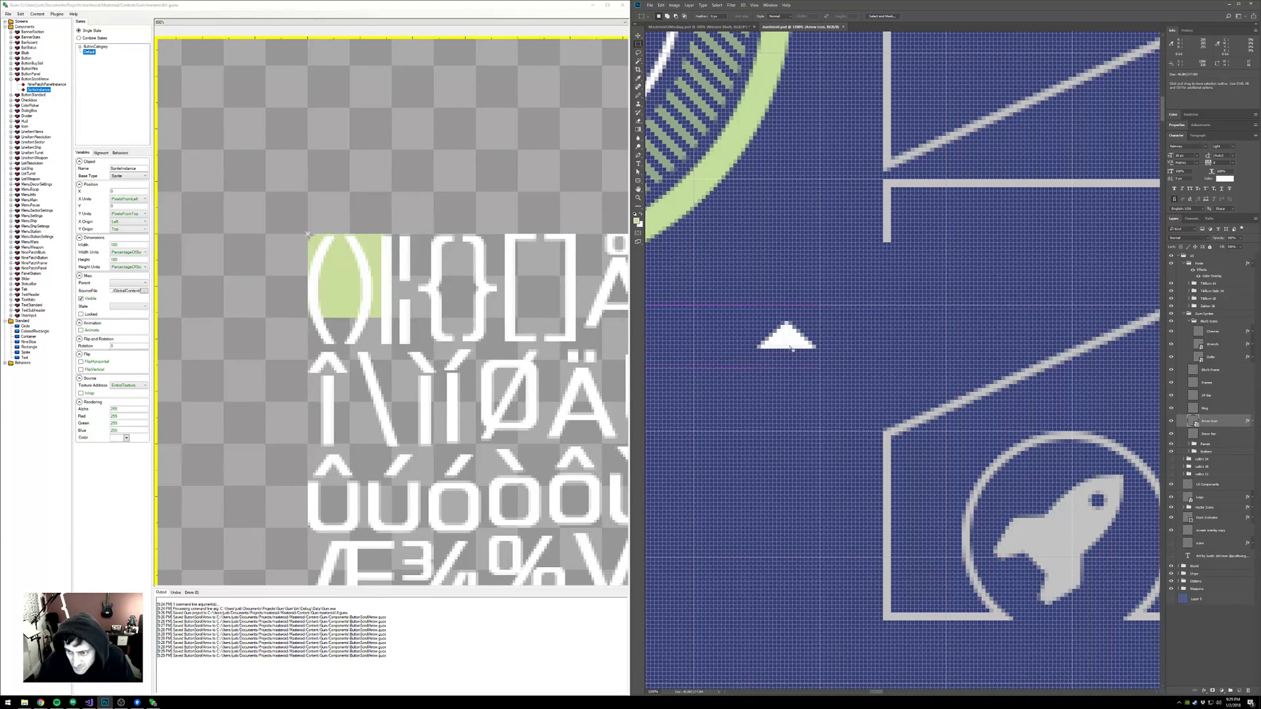
pyautogui.press('v')
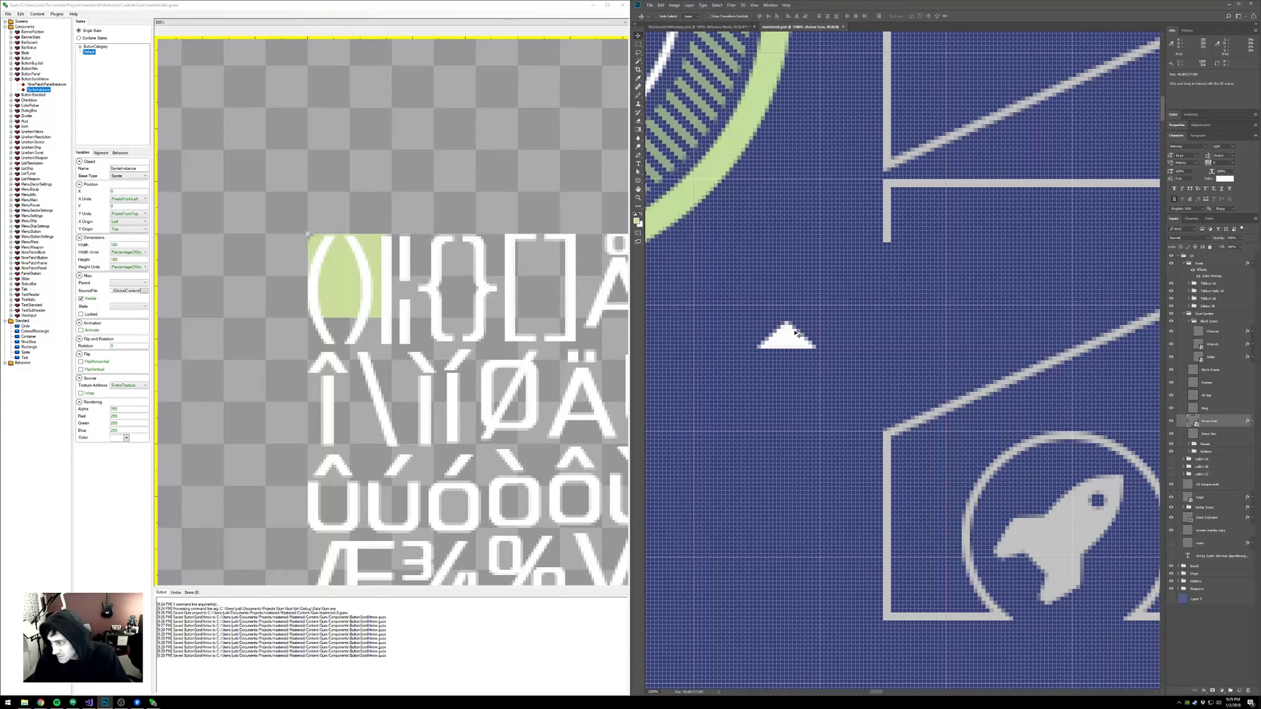
# - Rasterize the arrow icon layer and shift the right half of the triangle one pixel to the right to widen it
pyautogui.rightClick(1227, 423)
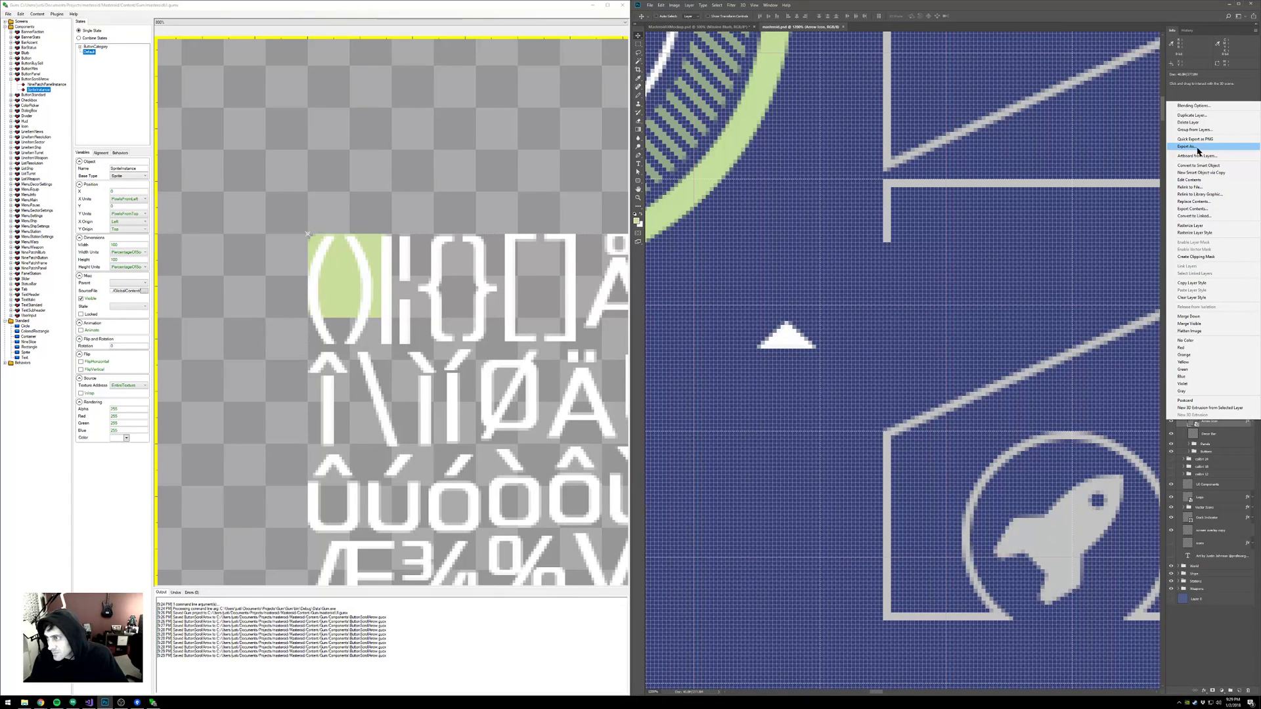
pyautogui.click(1214, 226)
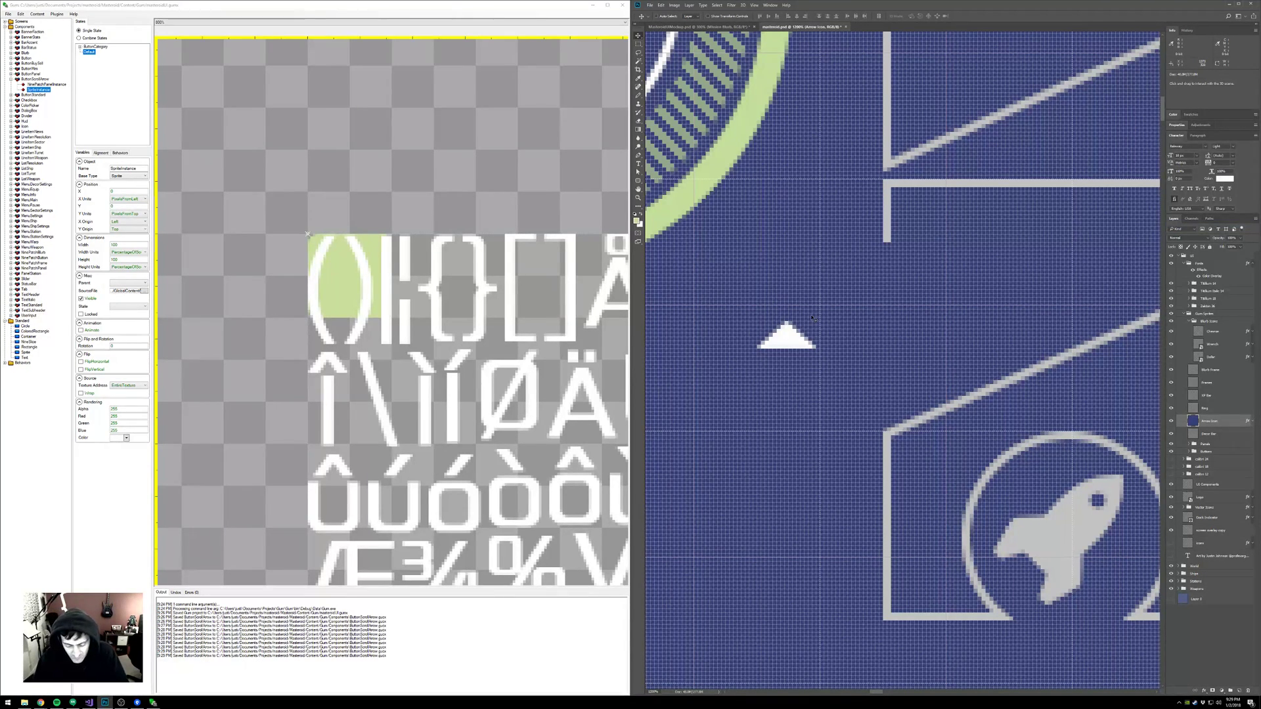
pyautogui.press('m')
pyautogui.moveTo(815, 324); pyautogui.dragTo(788, 360)
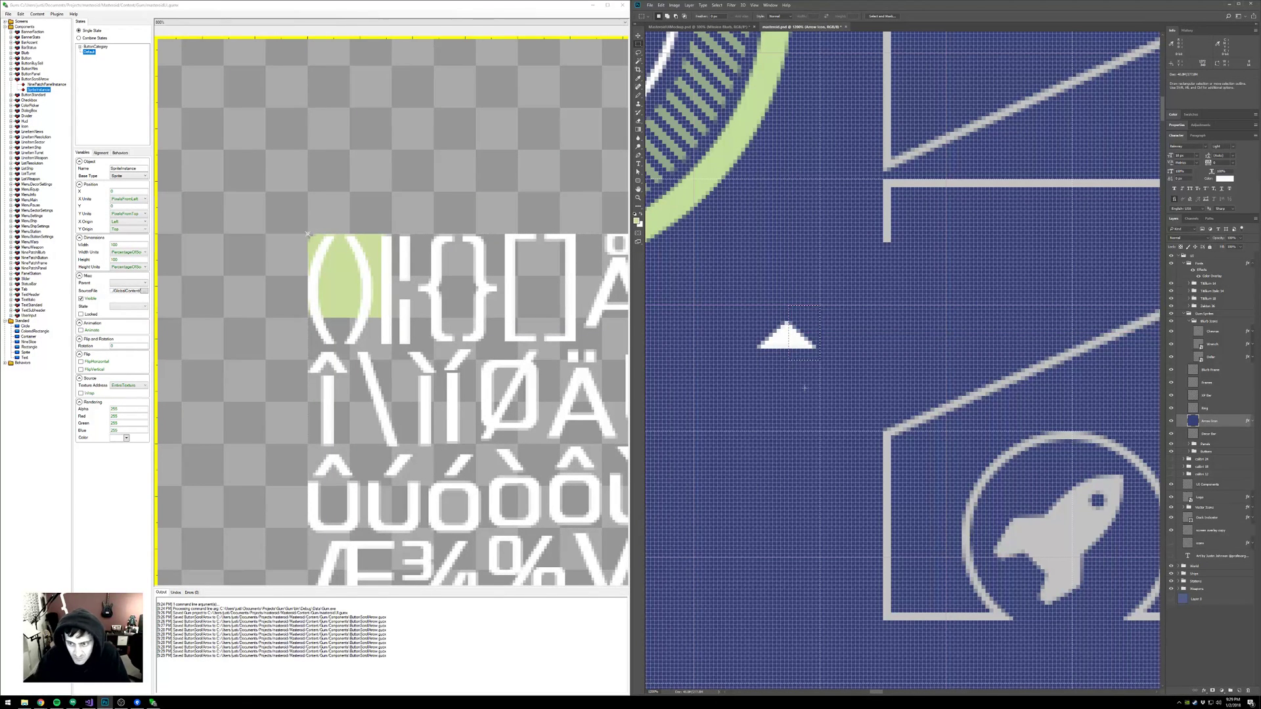
pyautogui.press('v')
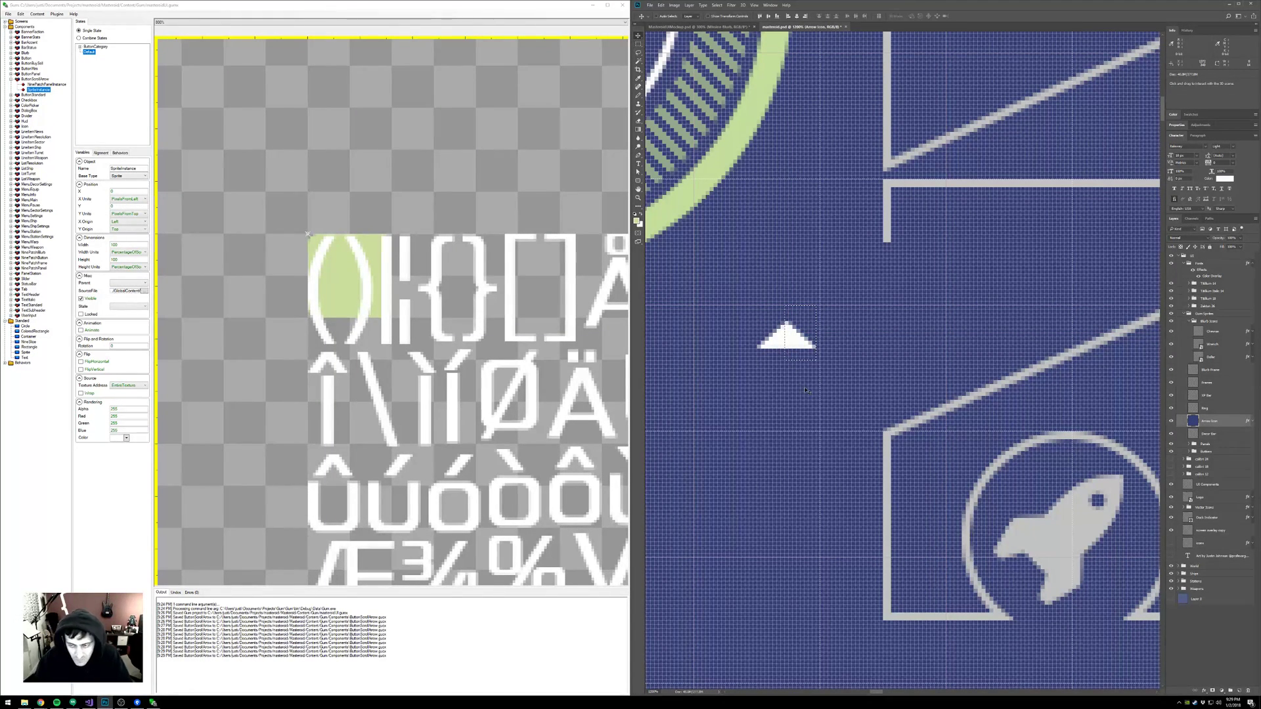
pyautogui.press('Right')
pyautogui.hotkey('ctrl', 'd')
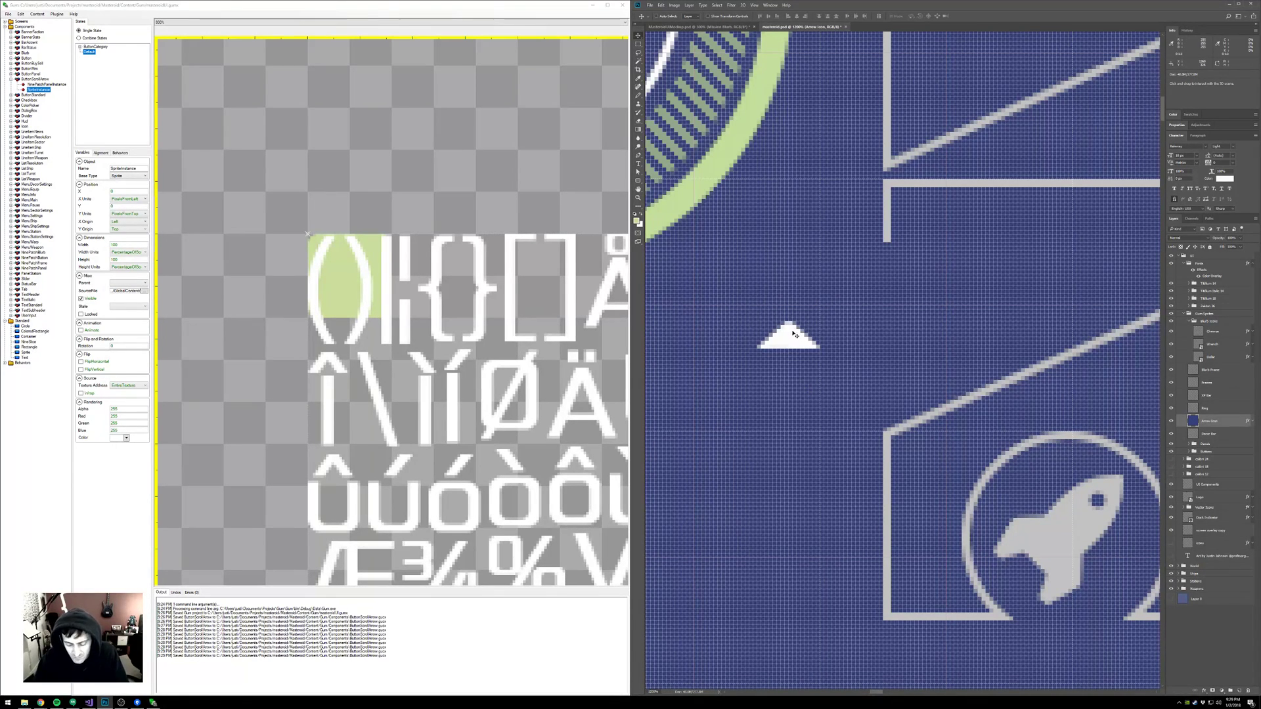
# - Marquee the square region around the arrow icon and set the Sprite's texture address to Custom in Gum
pyautogui.press('m')
pyautogui.moveTo(821, 306); pyautogui.dragTo(759, 365)
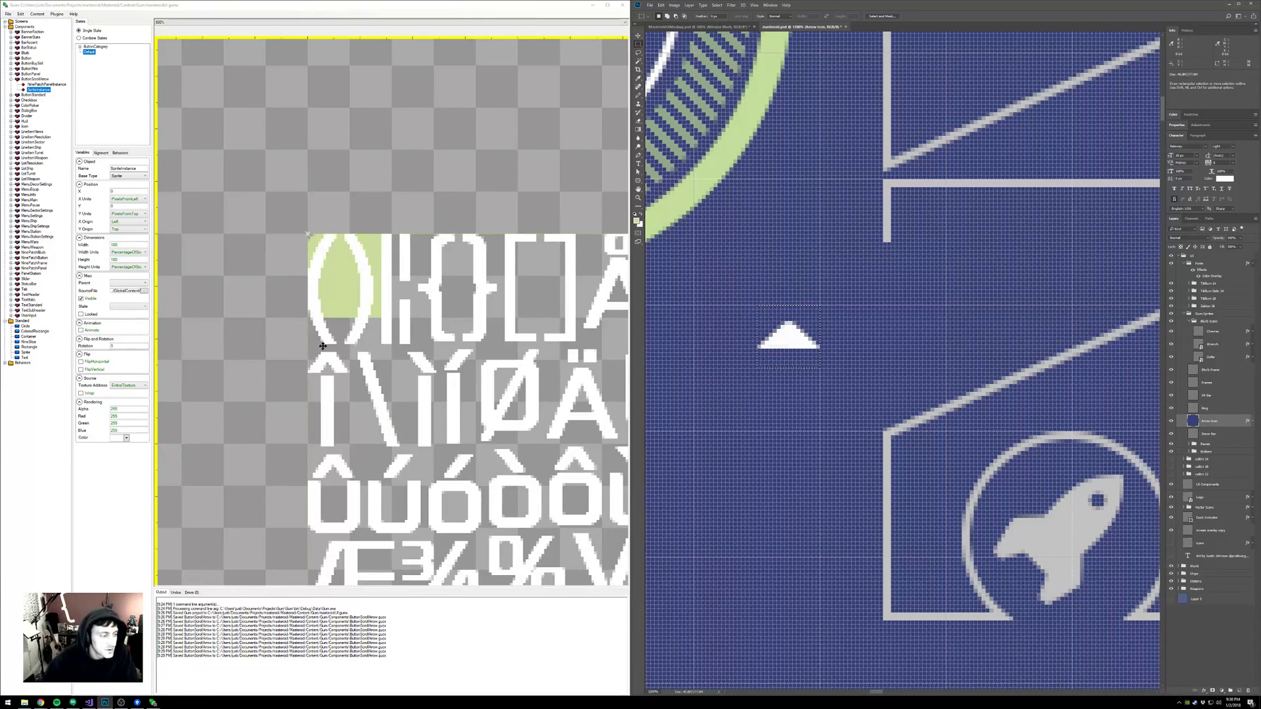
pyautogui.click(133, 385)
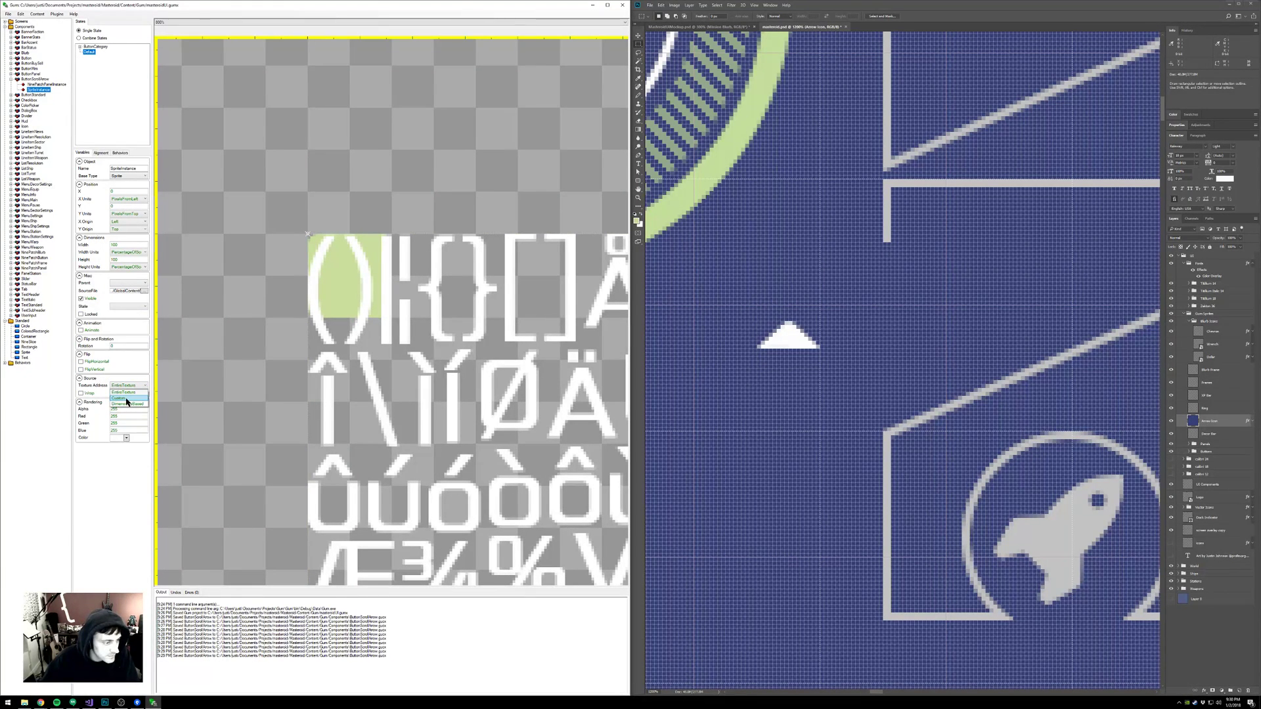
pyautogui.click(127, 402)
# - Export the sprite sheet from Photoshop for web as a PNG-24, replacing masteroid.png in the GlobalContent folder
pyautogui.click(863, 17)
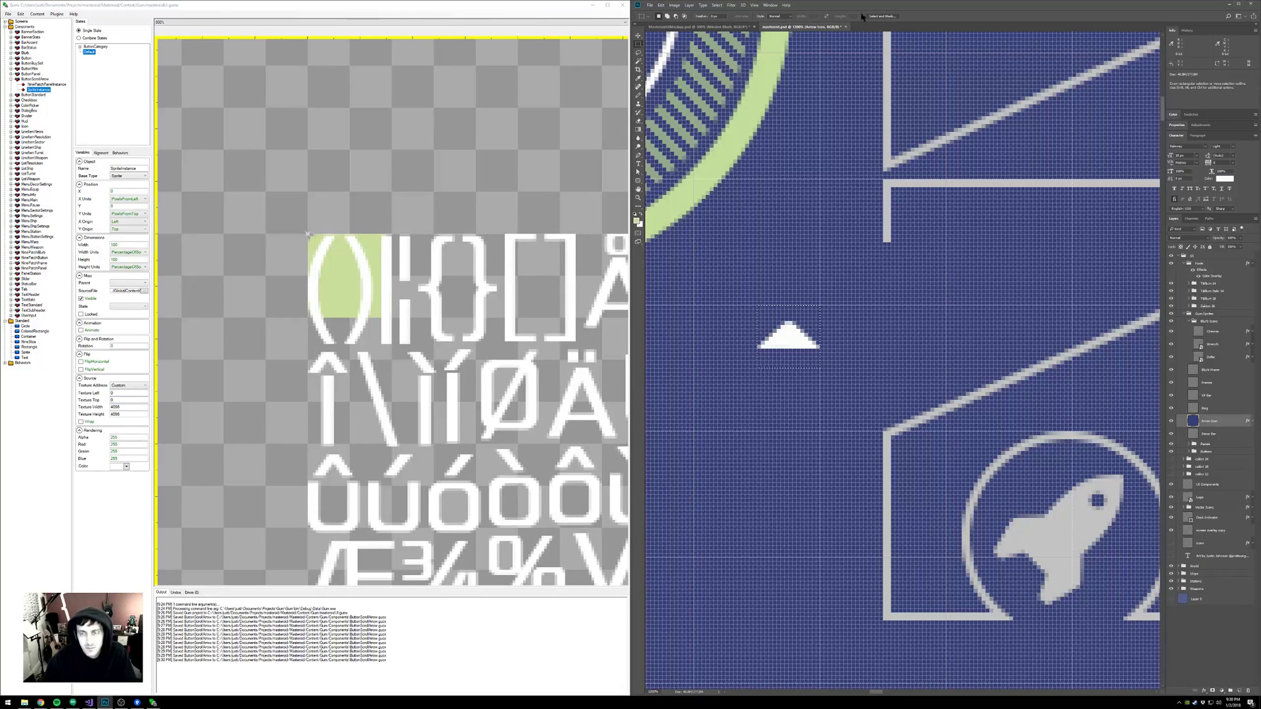
pyautogui.hotkey('ctrl', 'alt', 'shift', 's')
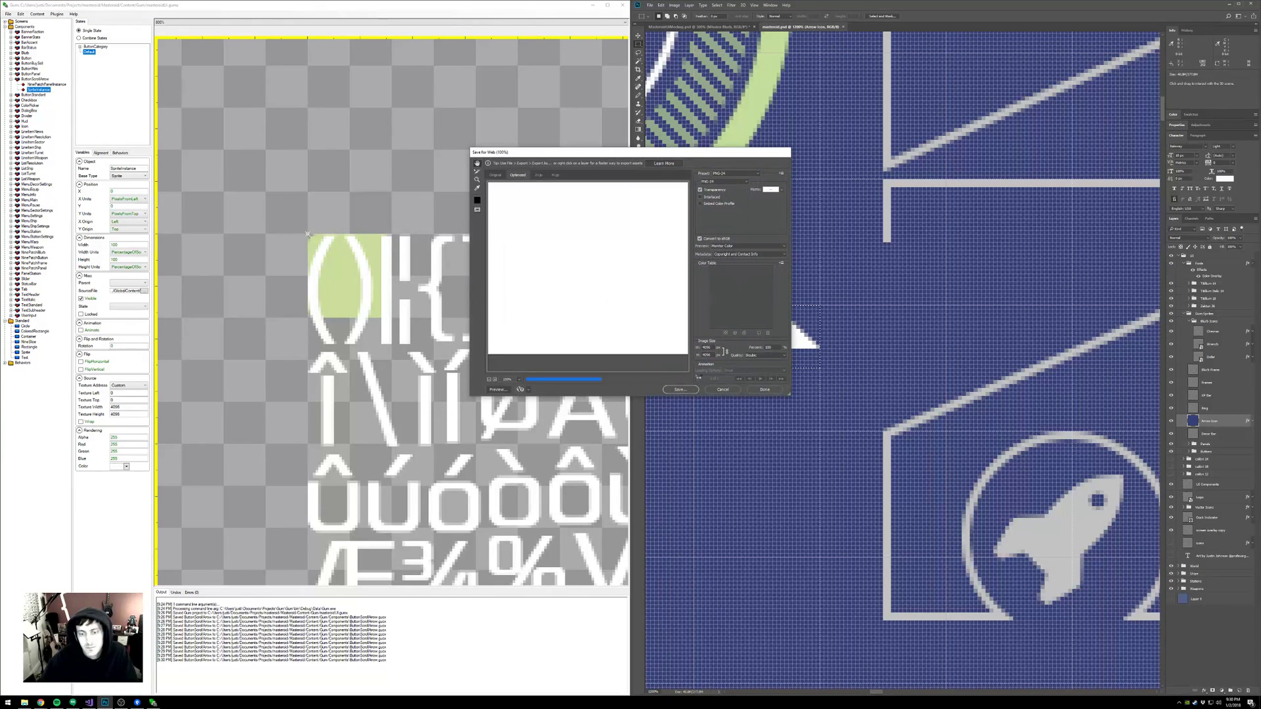
pyautogui.click(679, 389)
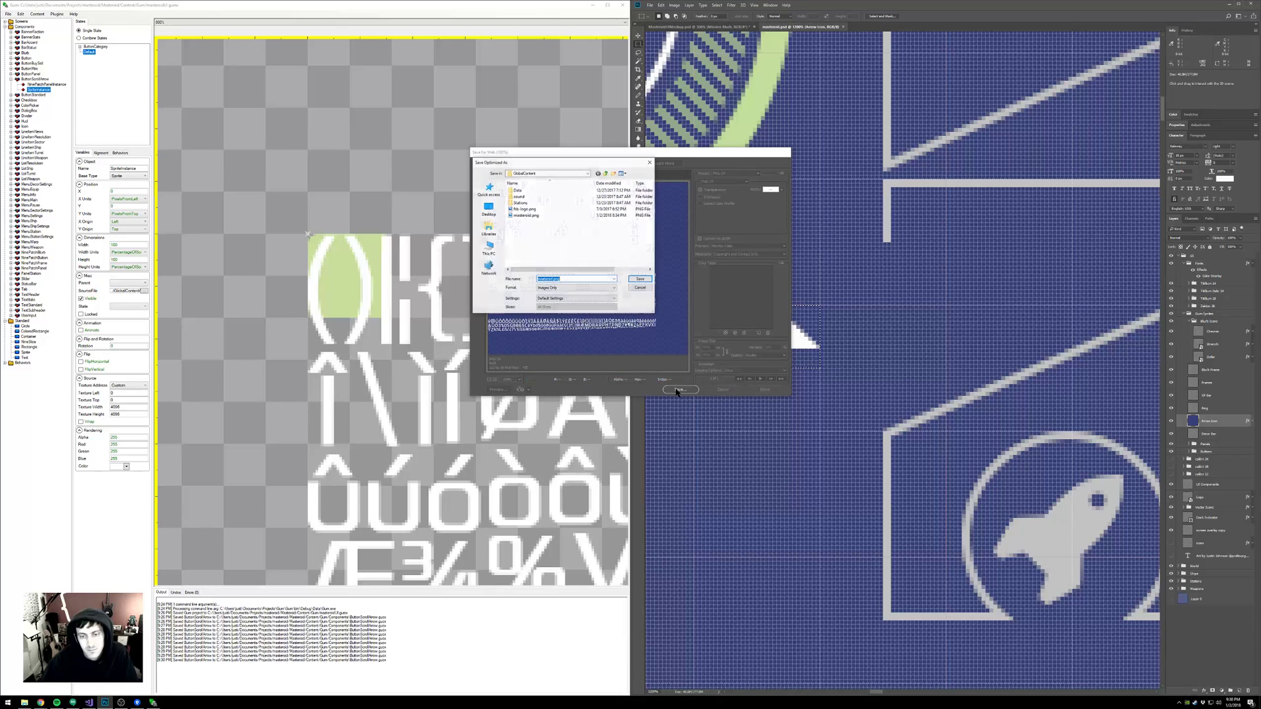
pyautogui.click(637, 280)
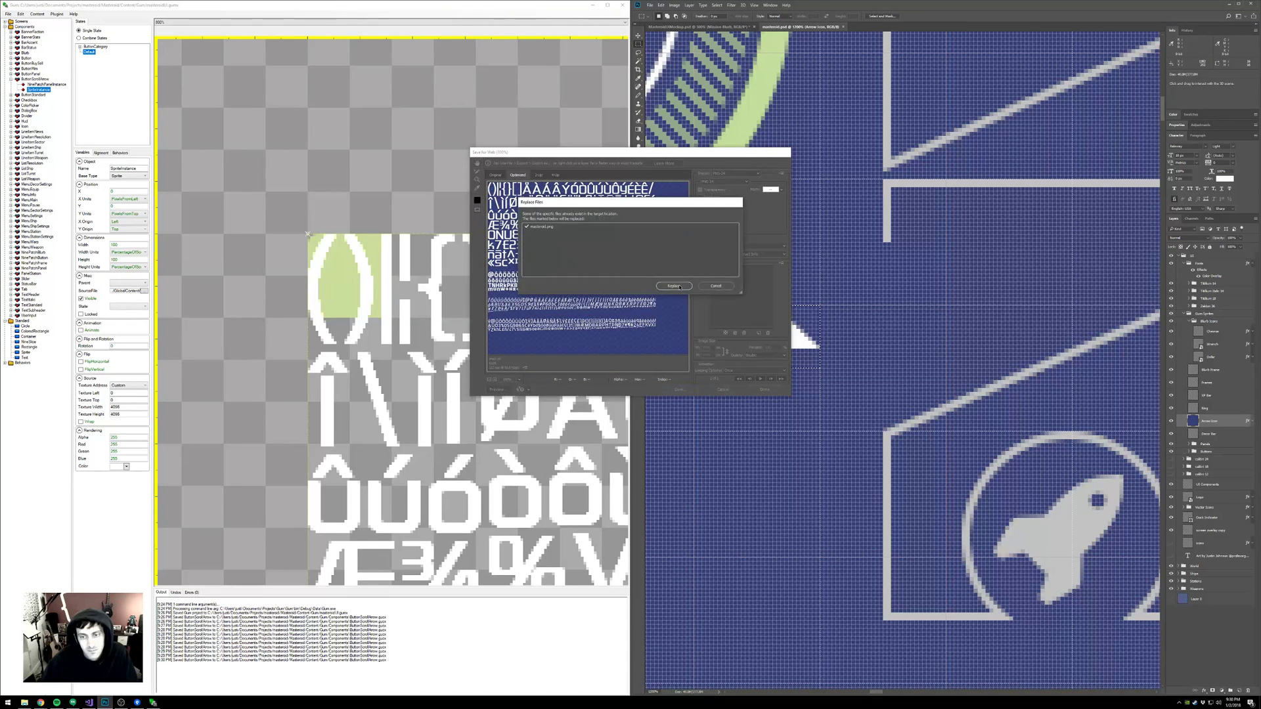
pyautogui.click(394, 7)
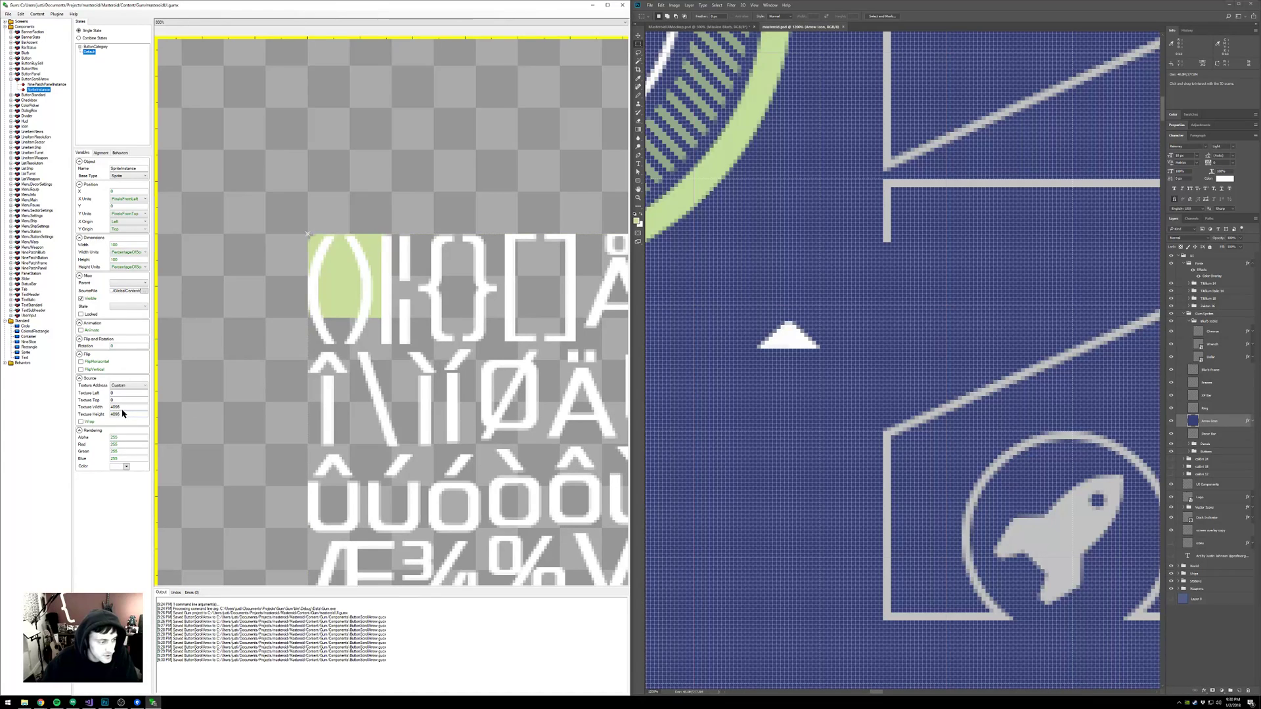
pyautogui.click(768, 321)
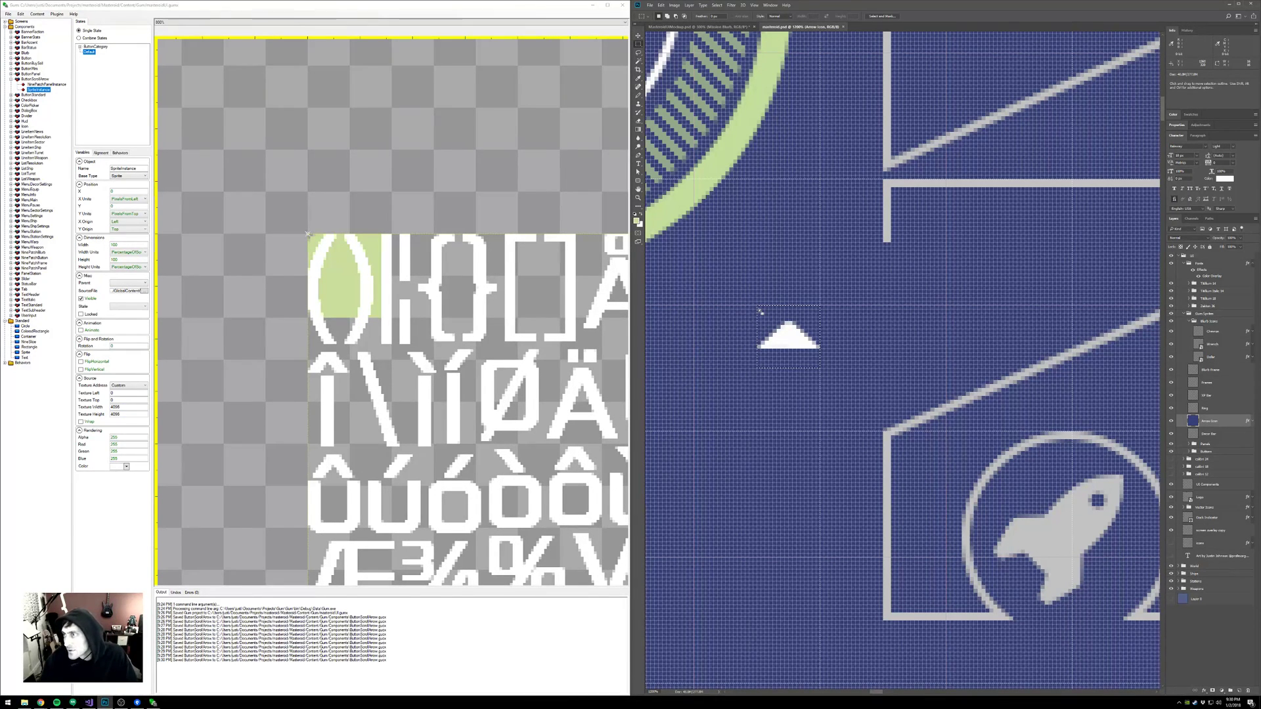
# - Set the Sprite's texture left and top to the arrow icon's sprite-sheet coordinates, with texture width and height both 16
pyautogui.click(114, 394)
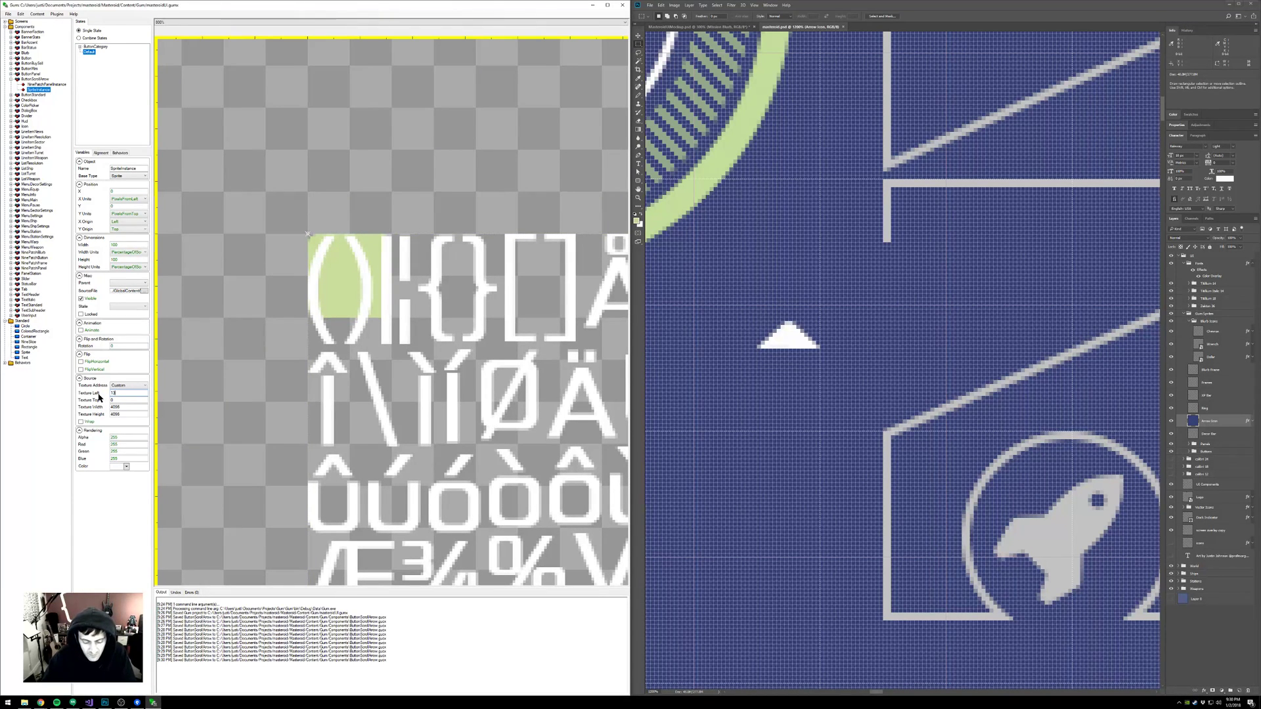
pyautogui.press('Tab')
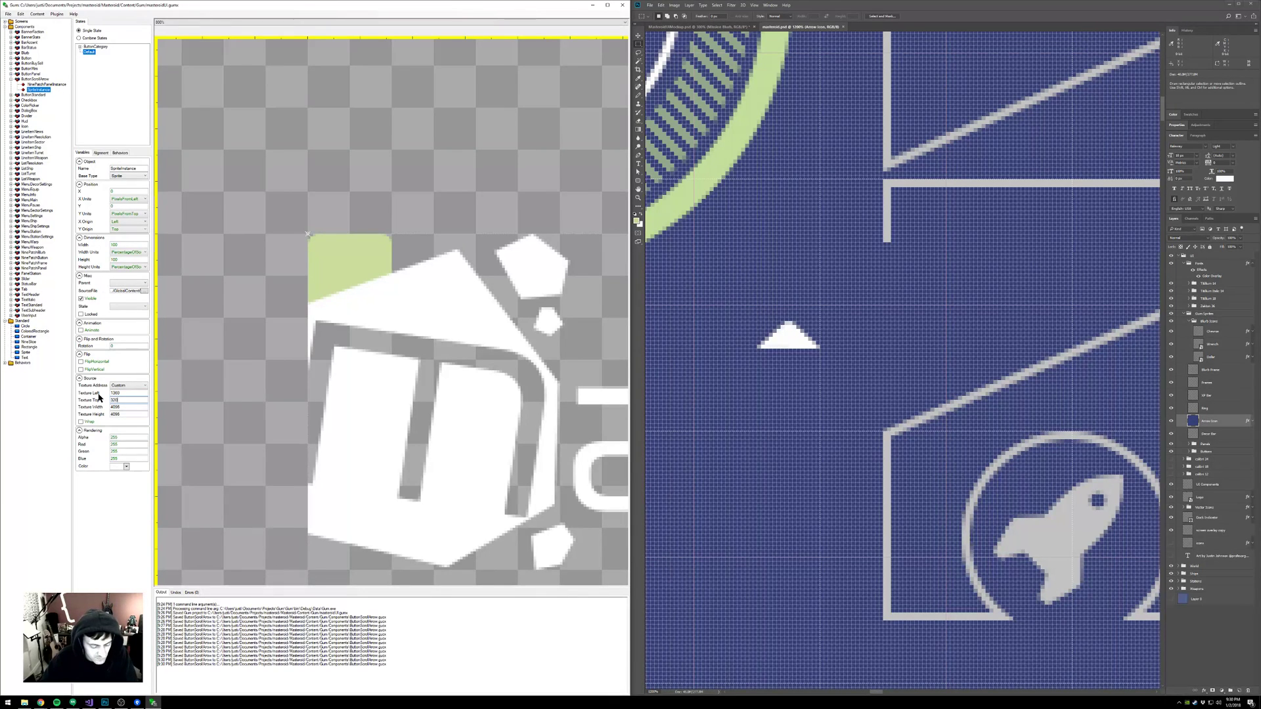
pyautogui.press('Tab')
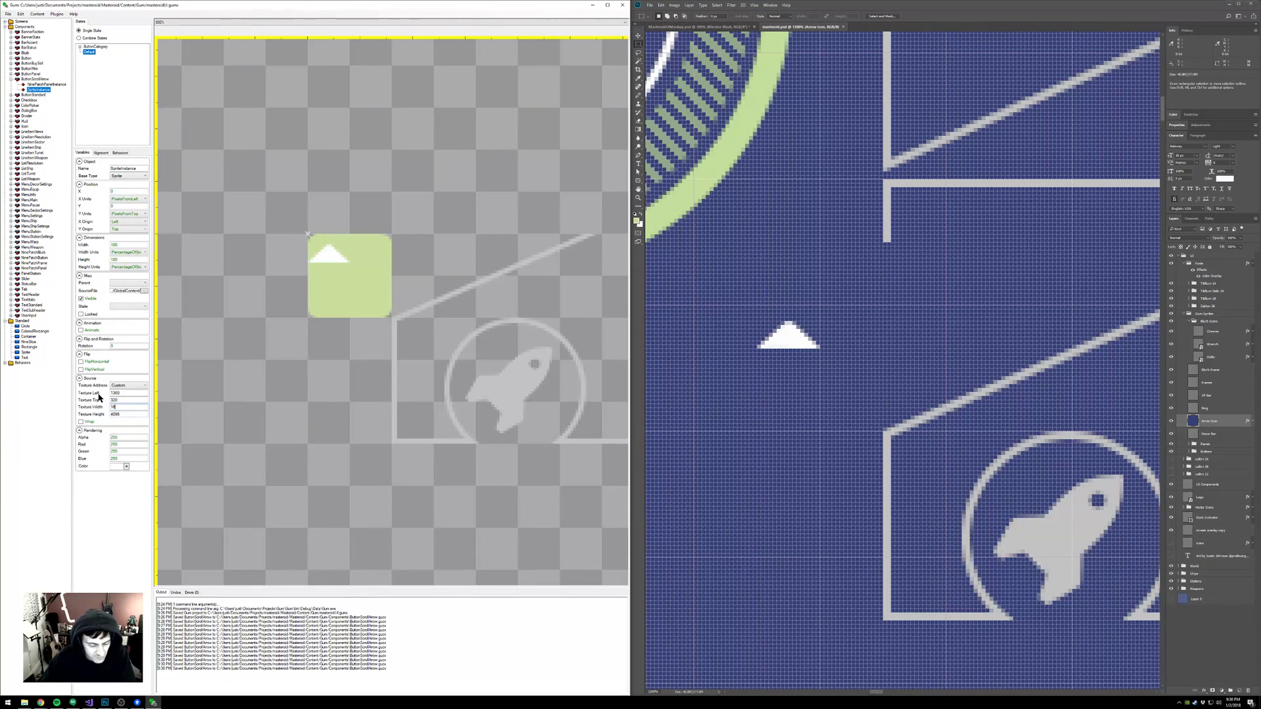
pyautogui.press('Tab')
pyautogui.write('16')
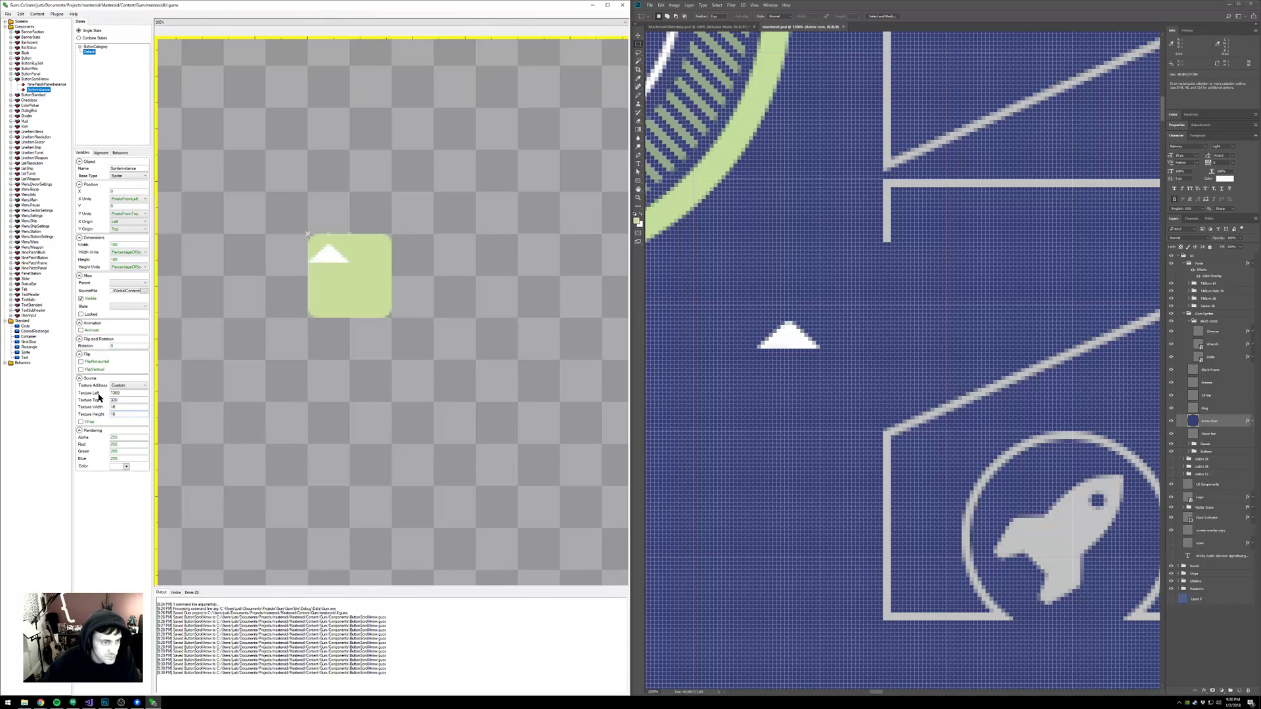
pyautogui.press('Return')
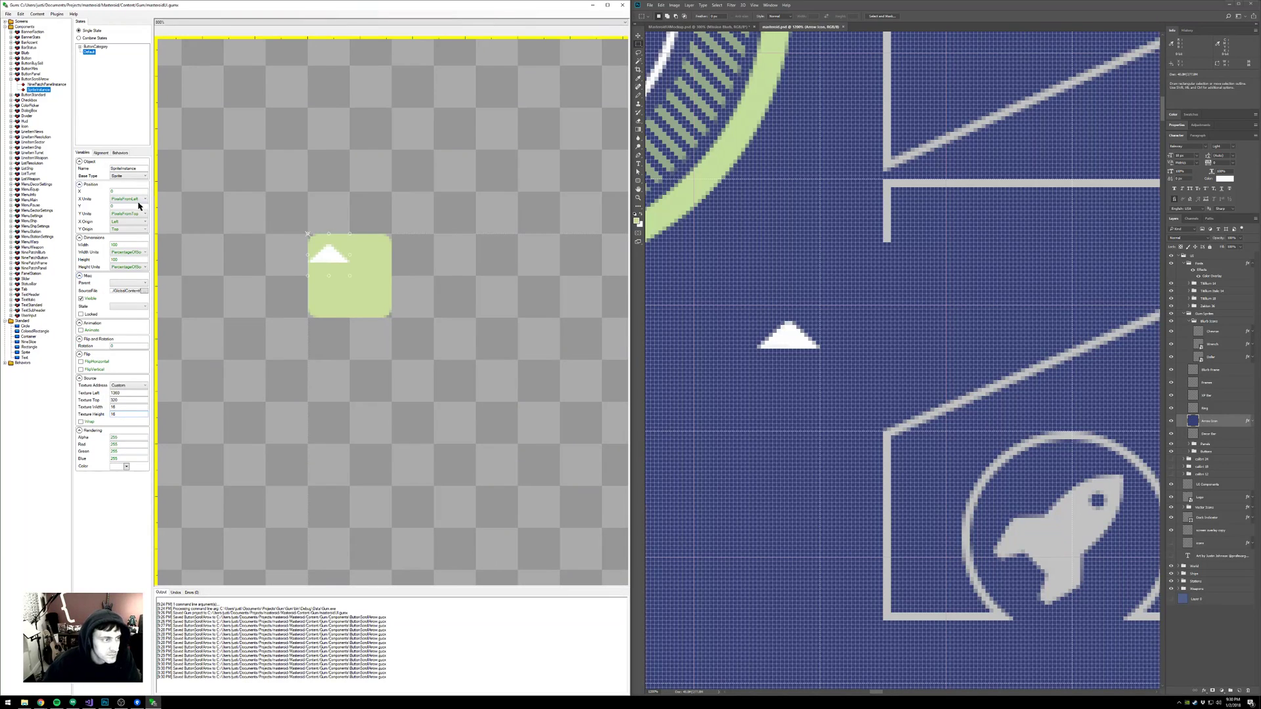
# - Align the arrow Sprite to the center of the button horizontally and vertically
pyautogui.click(102, 153)
pyautogui.click(101, 189)
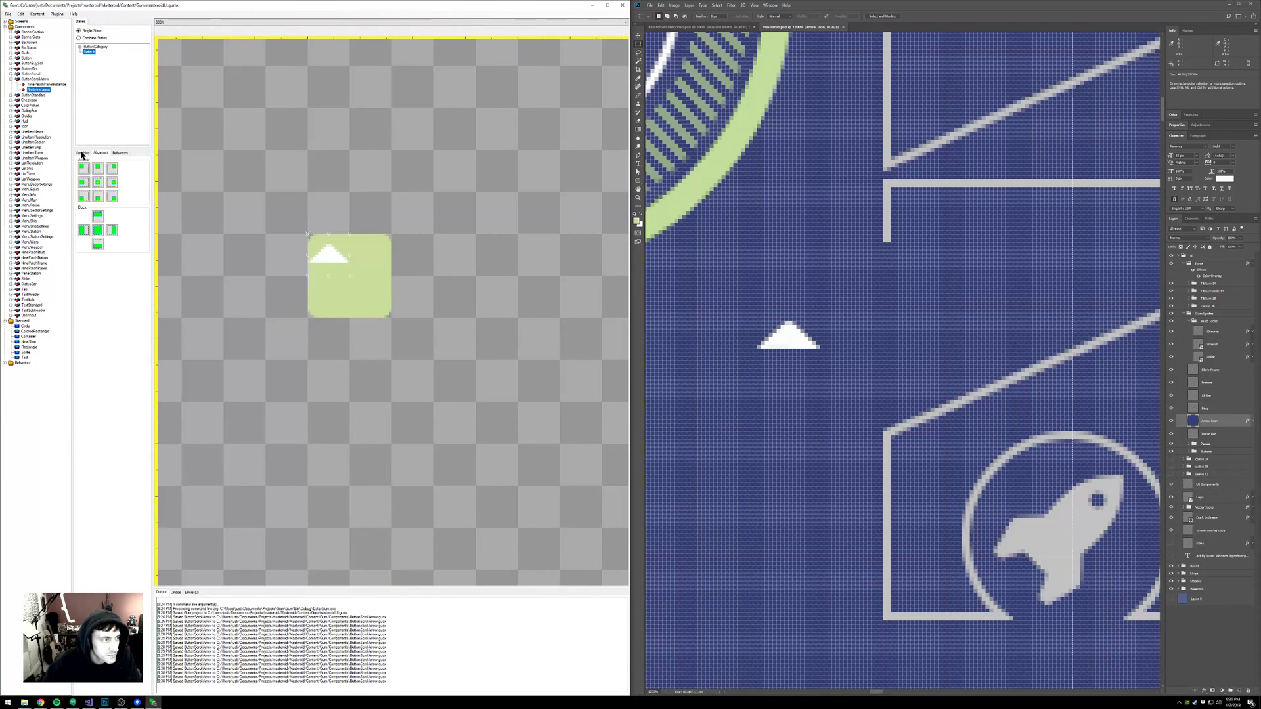
pyautogui.click(82, 153)
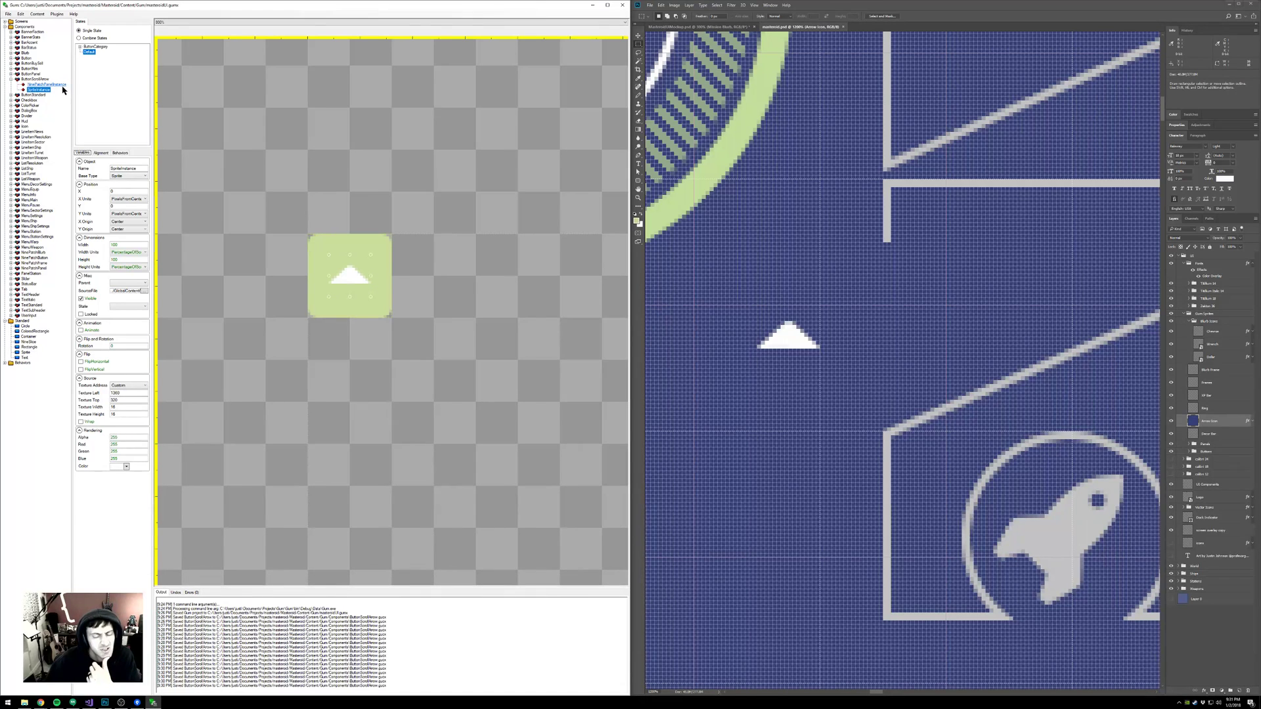
# - Duplicate the arrow icon directly below the original in the Photoshop sprite sheet, flip the copy vertically, and deselect it
pyautogui.click(800, 343)
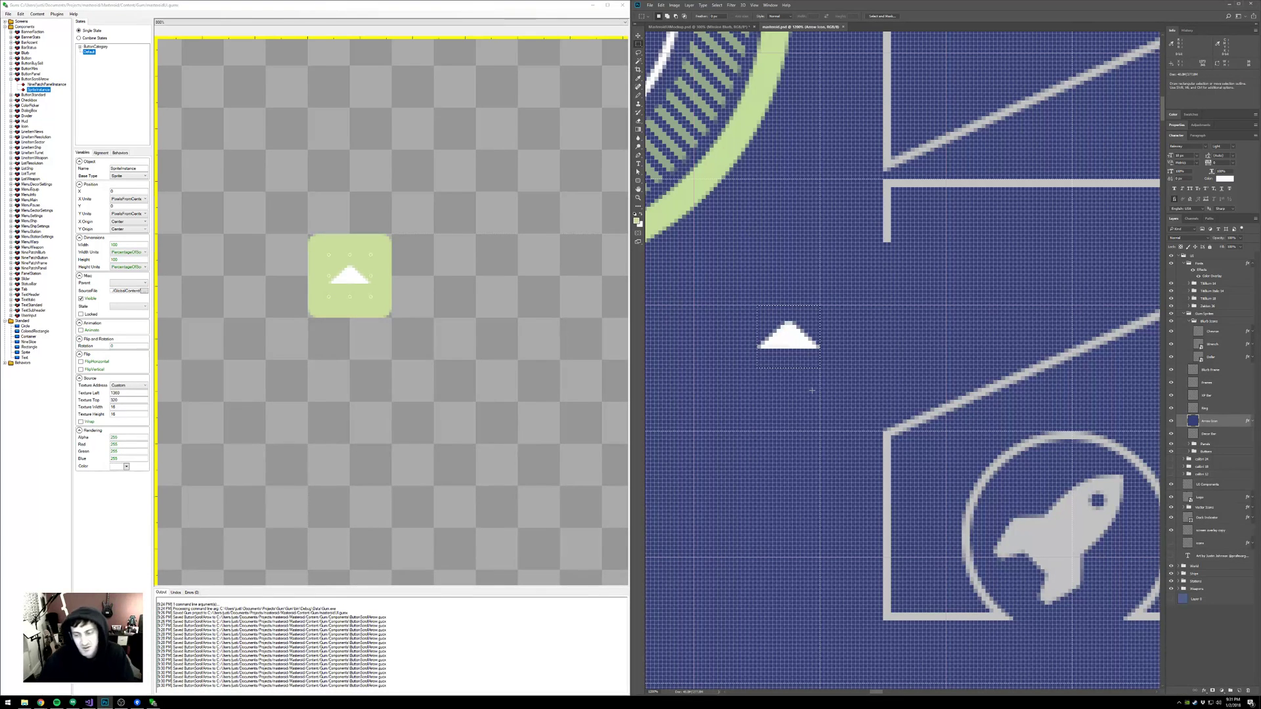
pyautogui.press('v')
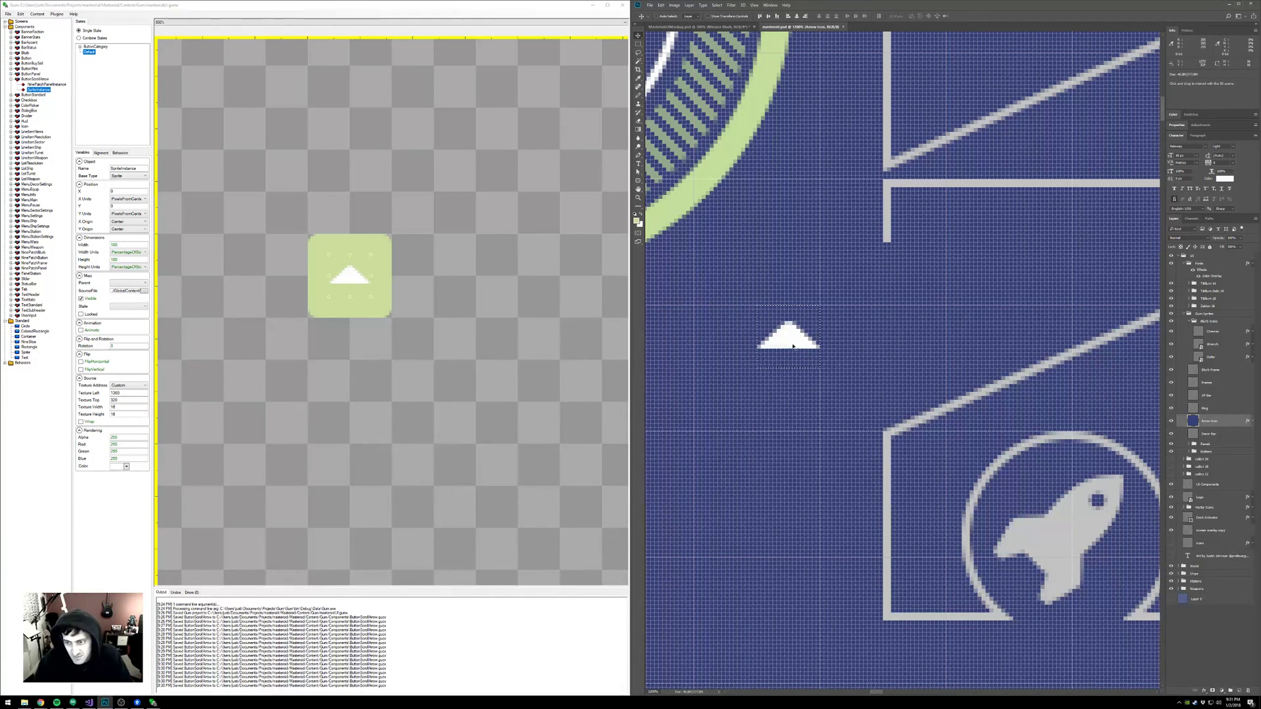
pyautogui.moveTo(793, 344); pyautogui.dragTo(808, 400)
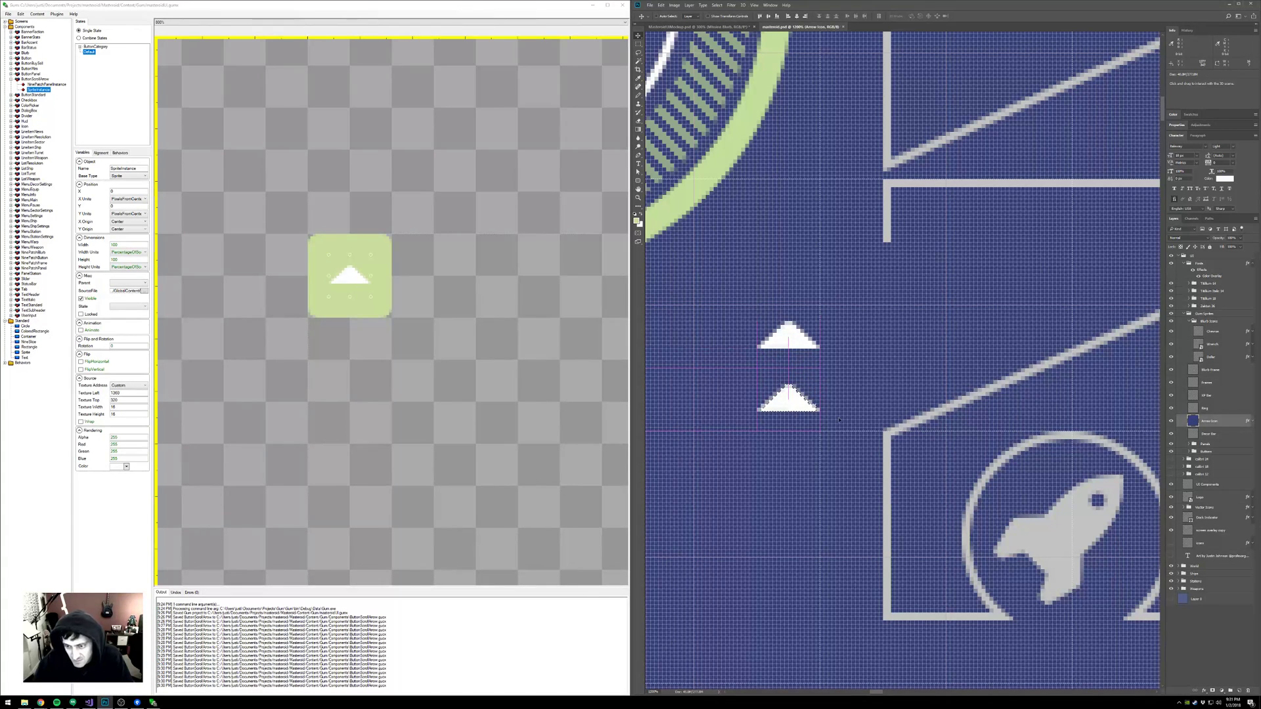
pyautogui.click(662, 4)
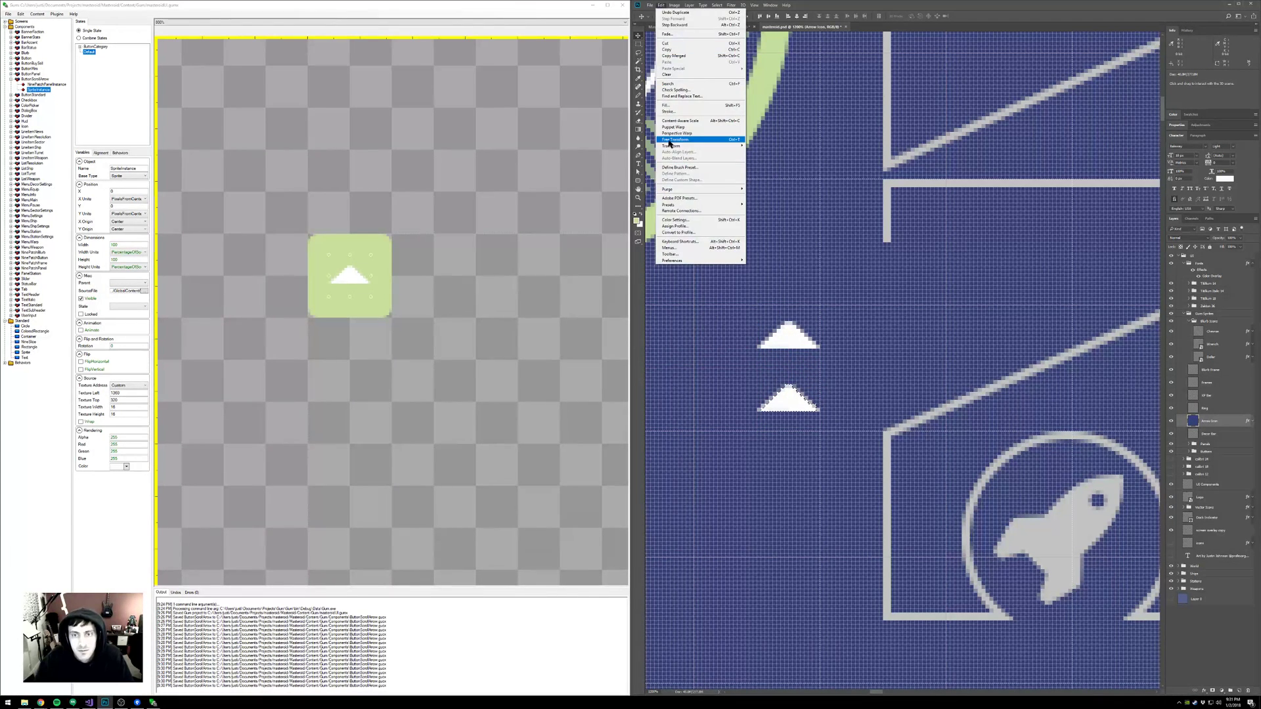
pyautogui.moveTo(677, 146)
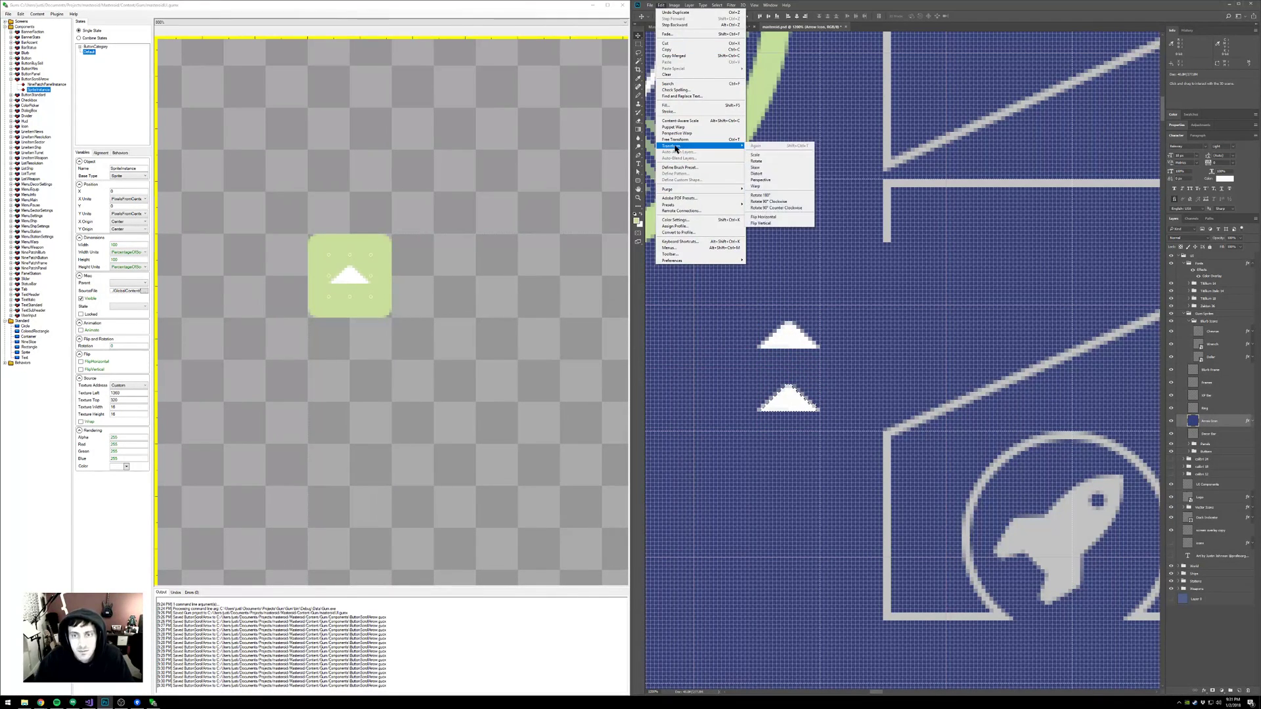
pyautogui.click(768, 223)
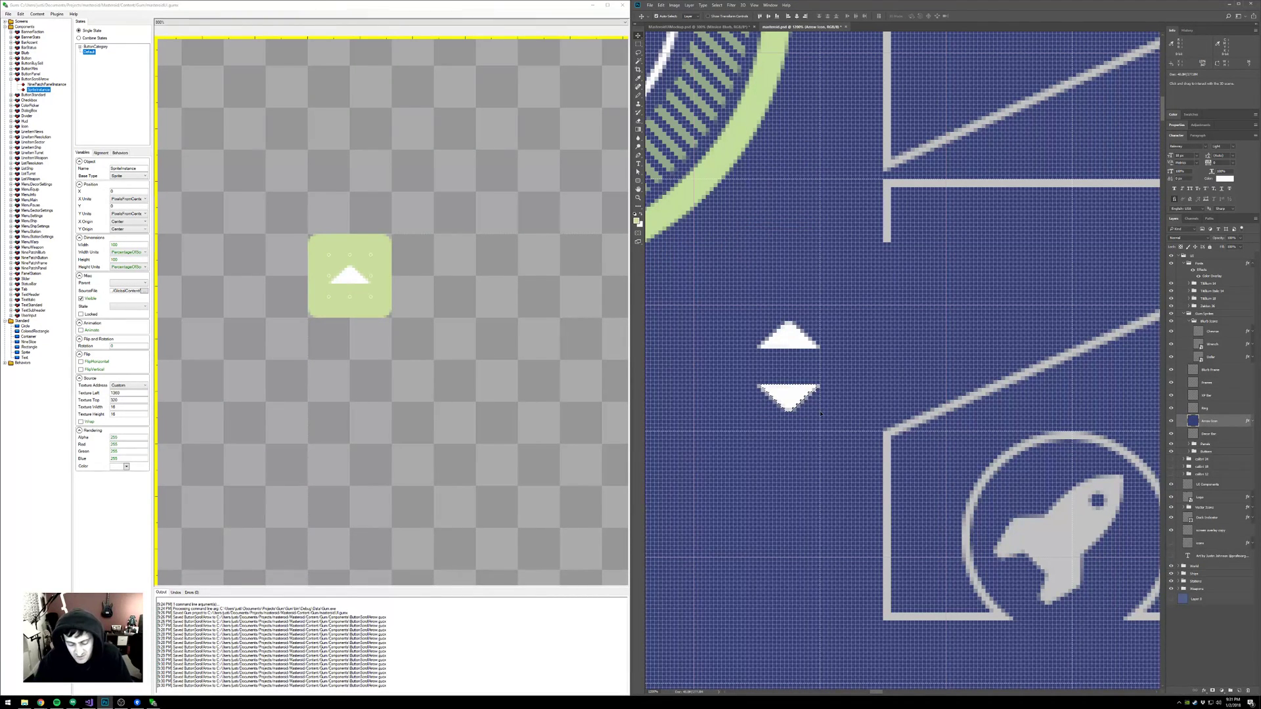
pyautogui.hotkey('ctrl', 'd')
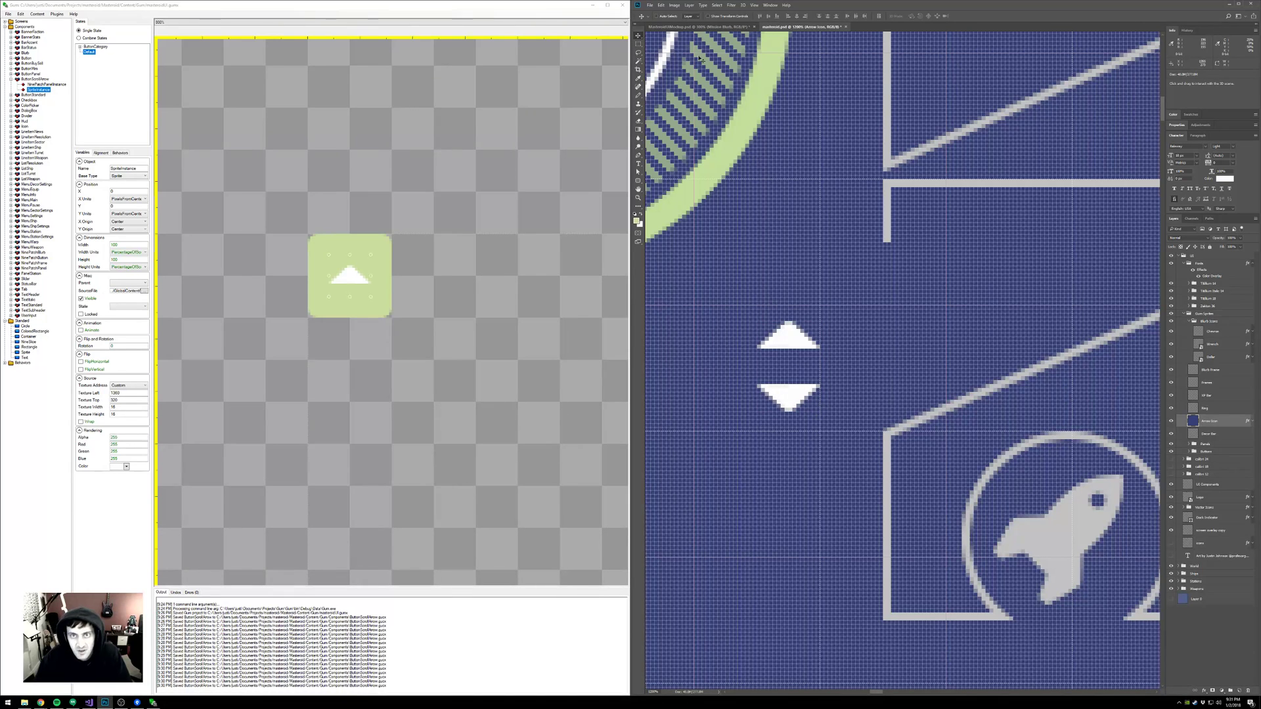
# - Set the Photoshop grid's gridline spacing to 32 pixels in the guides and grid preferences
pyautogui.click(662, 5)
pyautogui.moveTo(687, 261)
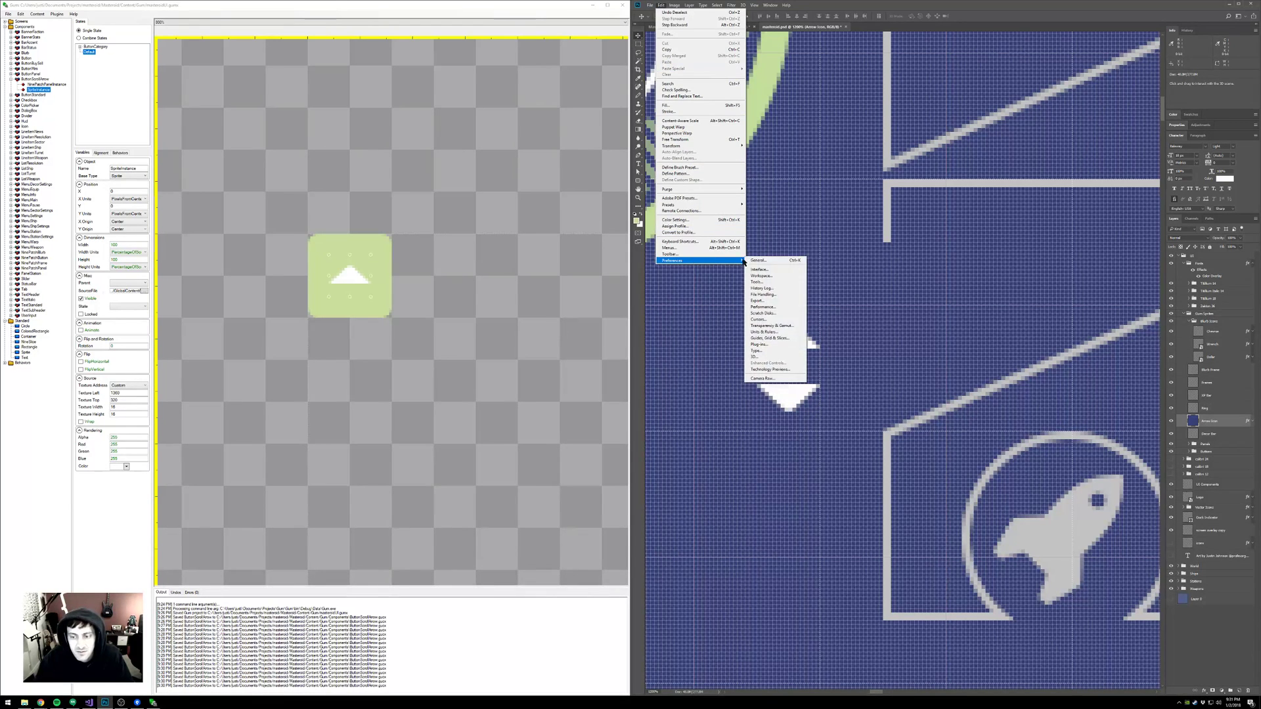
pyautogui.click(768, 339)
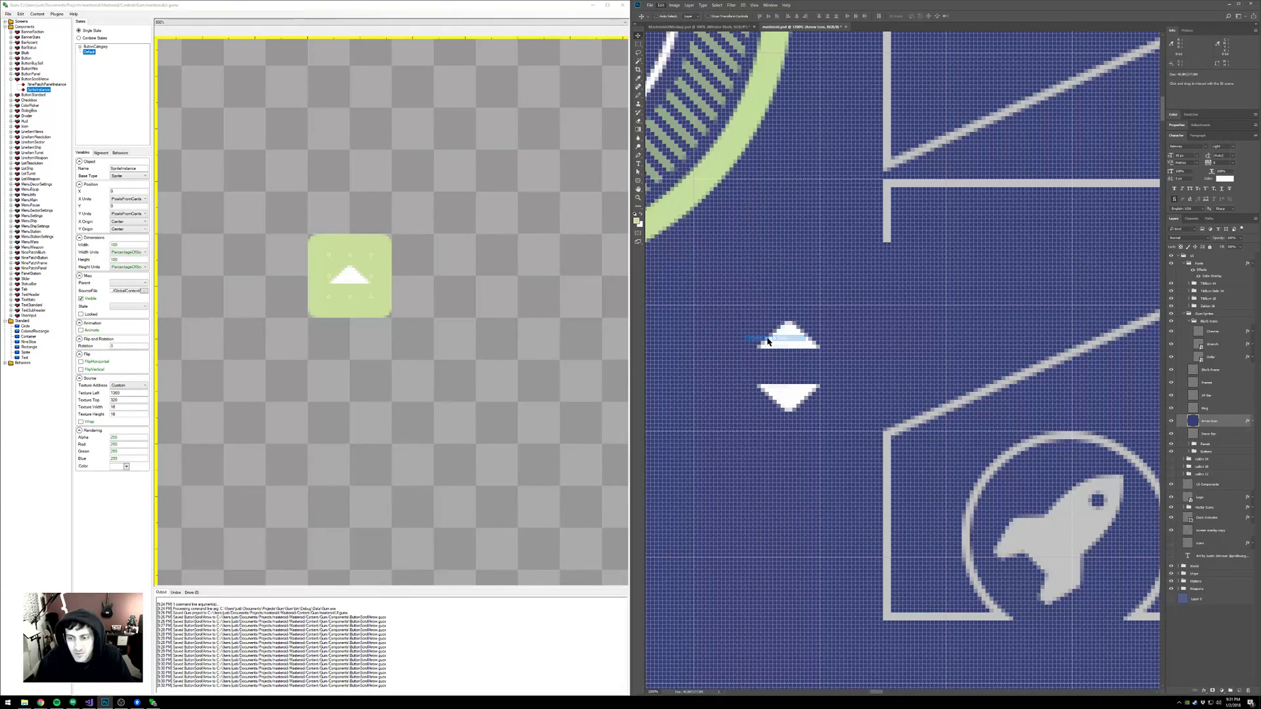
pyautogui.doubleClick(587, 272)
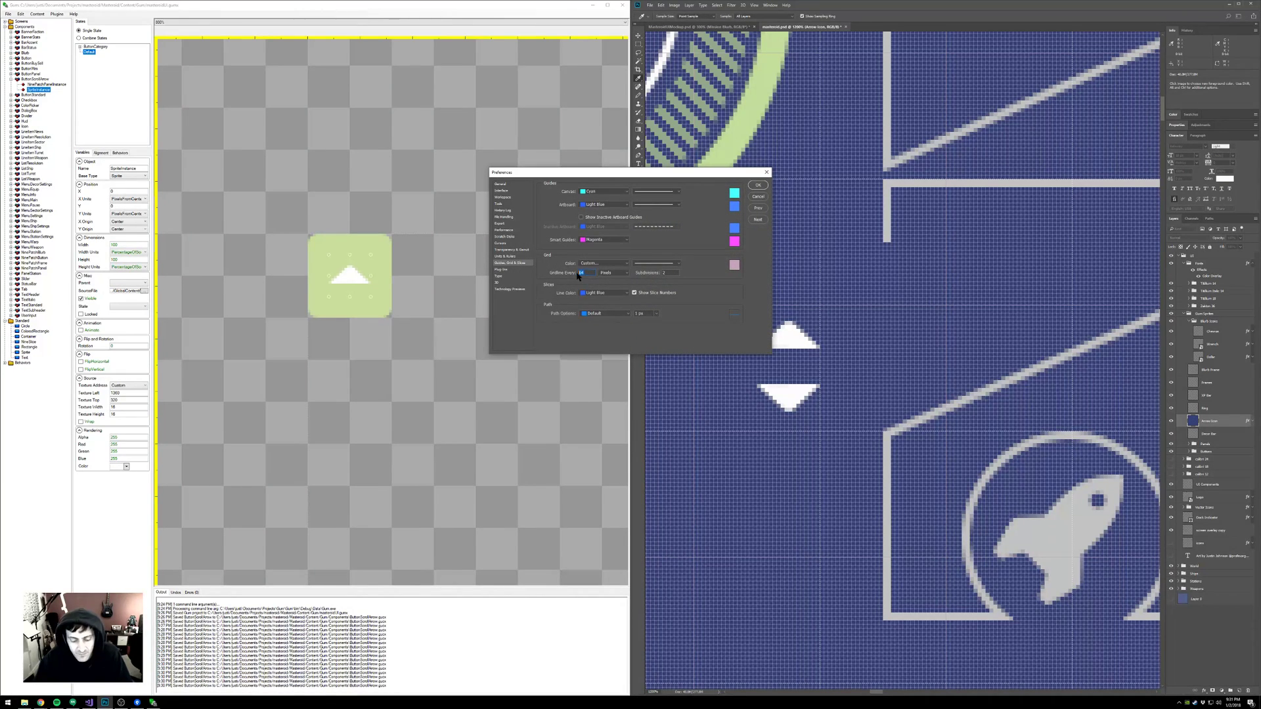
pyautogui.write('32')
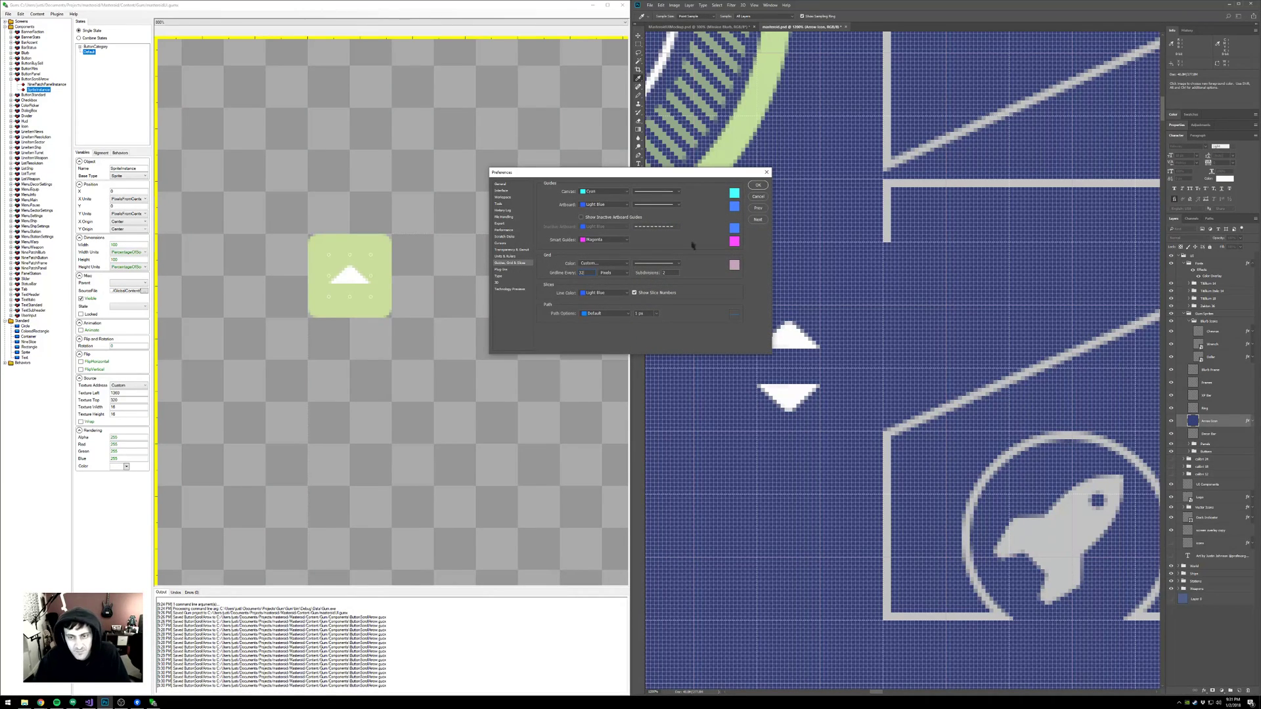
pyautogui.click(758, 185)
pyautogui.press('v')
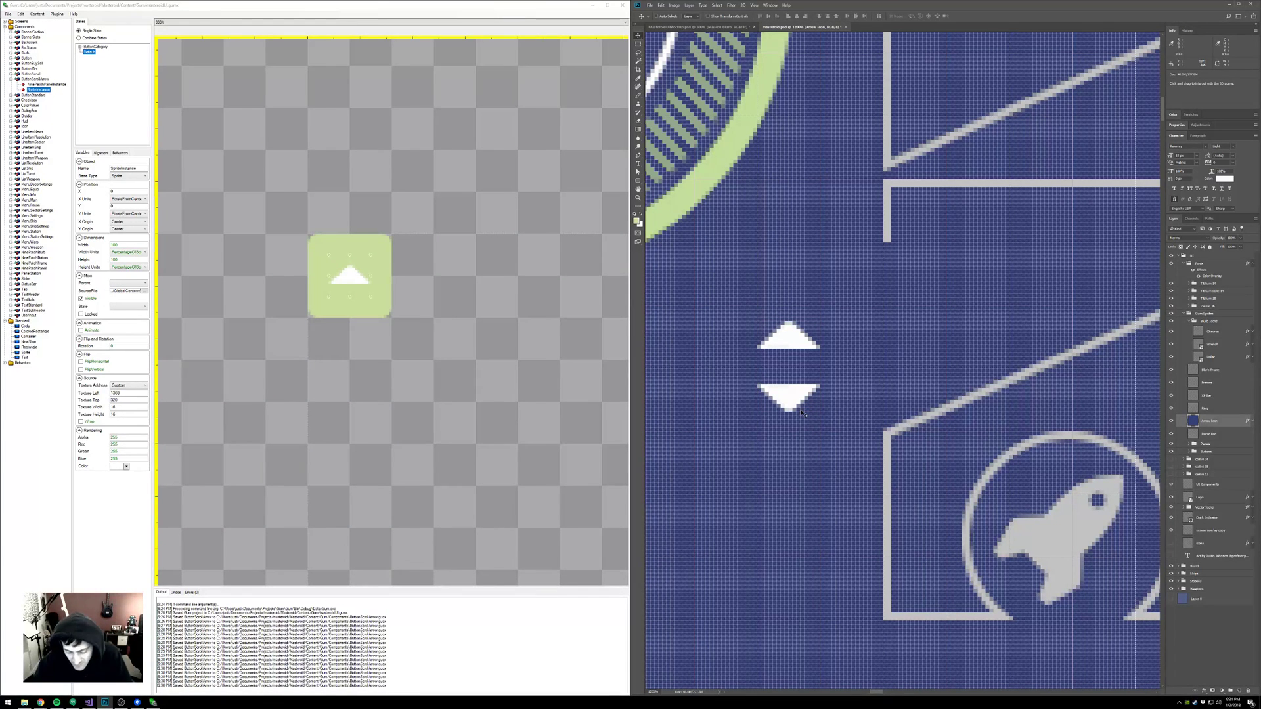
# - Marquee the downward-pointing arrow, nudge it one pixel down from its original position, and deselect it
pyautogui.press('m')
pyautogui.moveTo(745, 372); pyautogui.dragTo(838, 426)
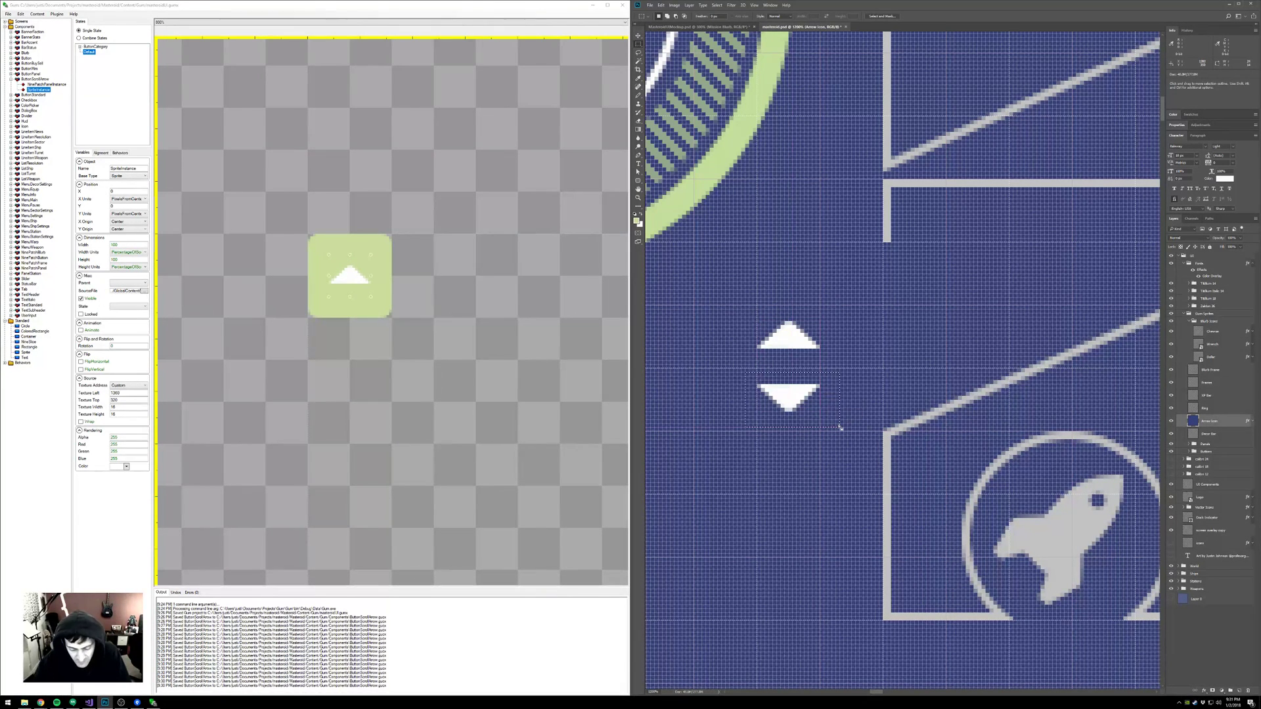
pyautogui.press('v')
pyautogui.press('Down')
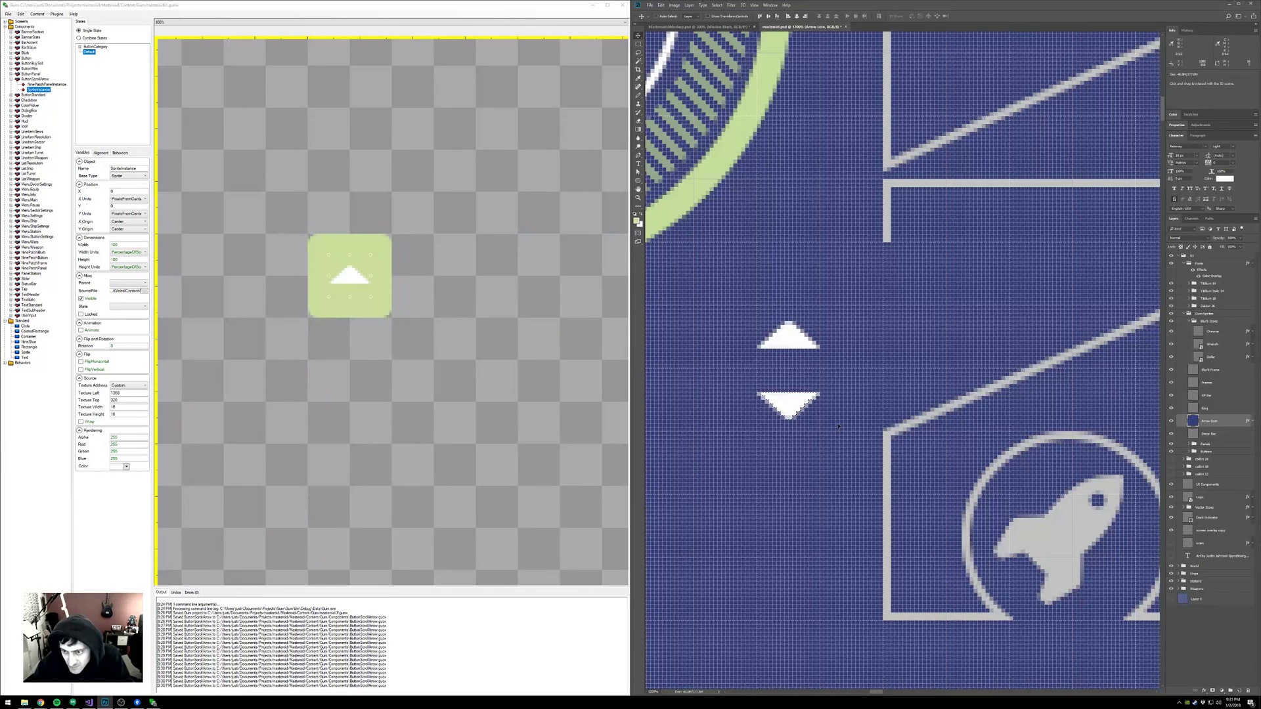
pyautogui.press('Up')
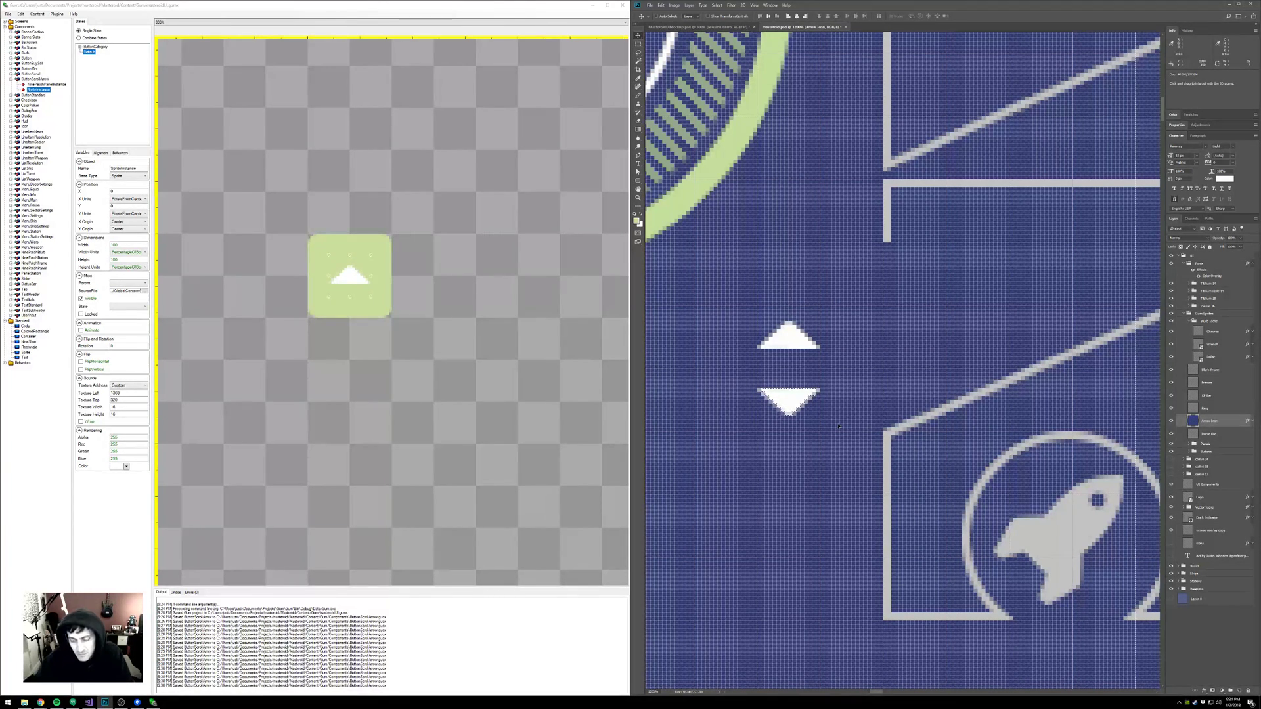
pyautogui.hotkey('ctrl', 'd')
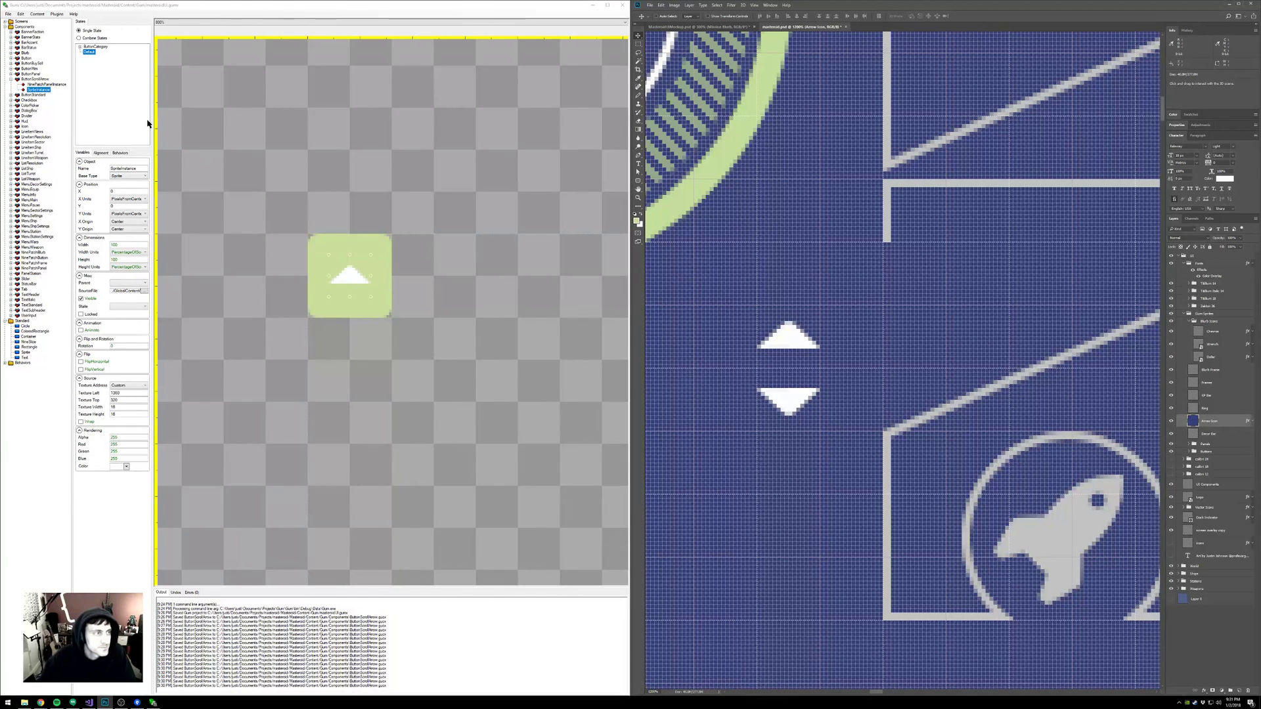
pyautogui.click(97, 67)
pyautogui.rightClick(96, 64)
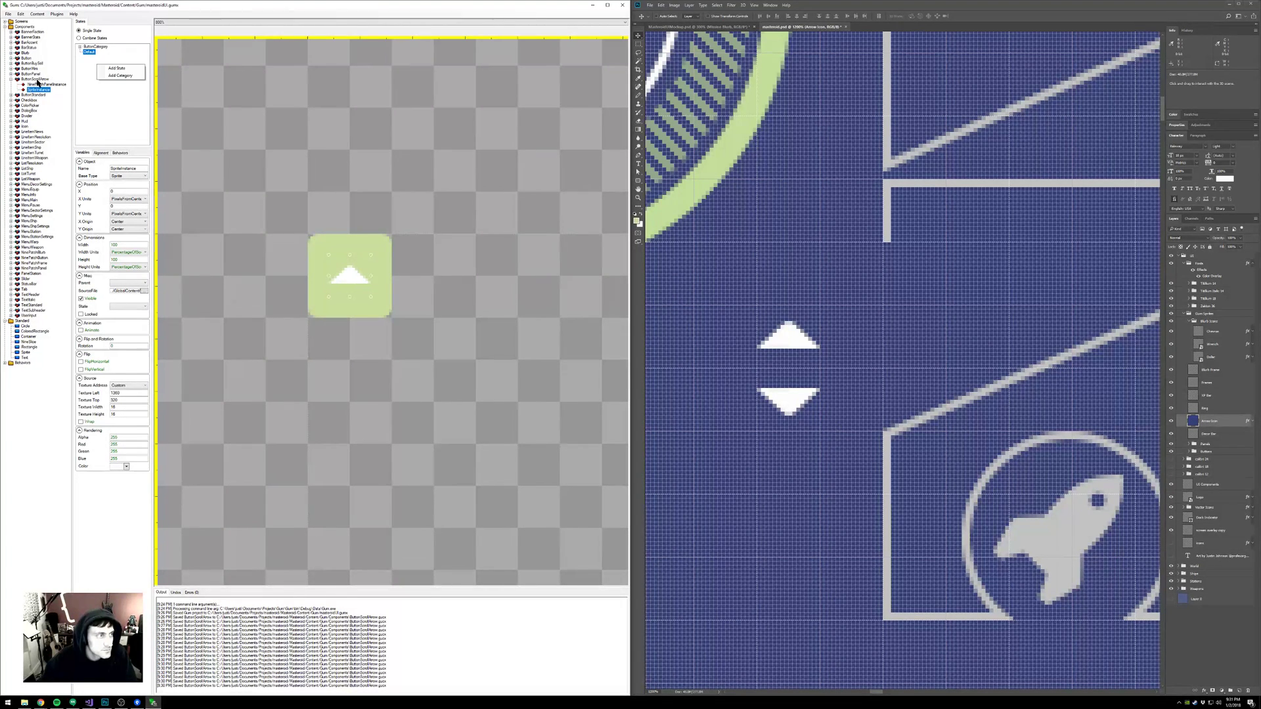
pyautogui.click(245, 82)
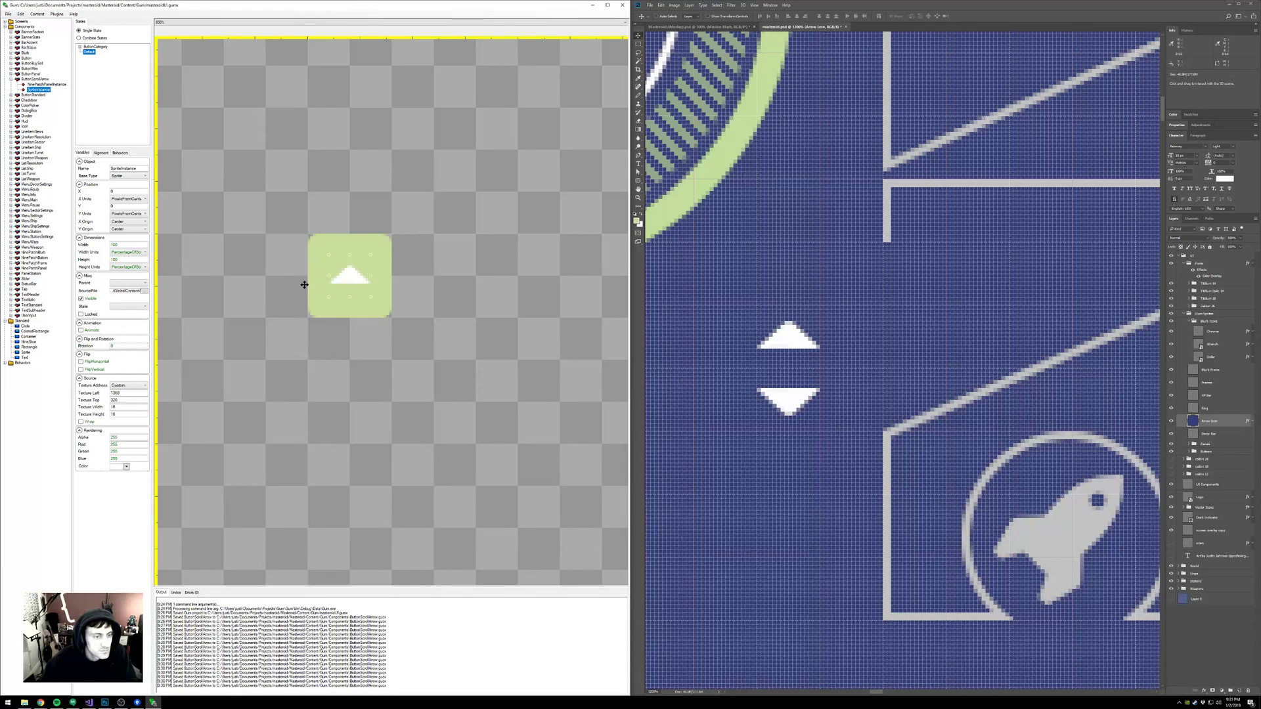
# - Rename the button's Sprite instance in Gum as ArrowSprite
pyautogui.moveTo(304, 284); pyautogui.dragTo(349, 311)
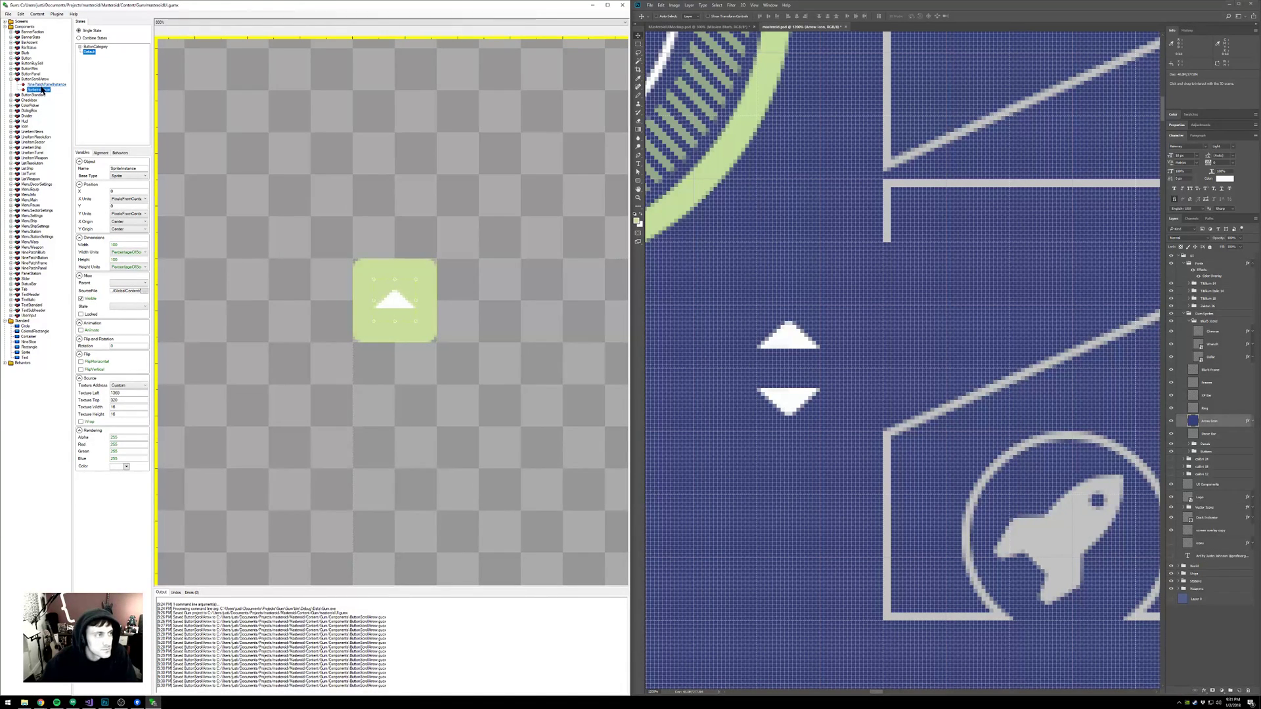
pyautogui.click(40, 90)
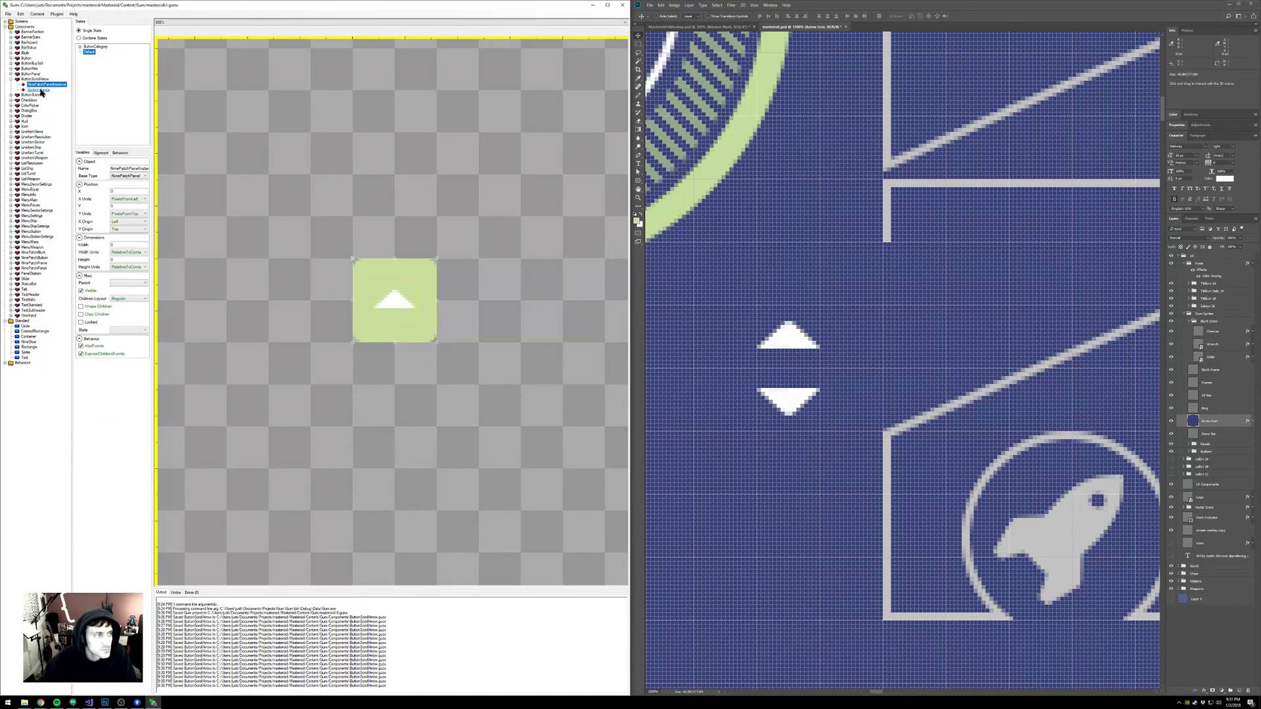
pyautogui.doubleClick(142, 169)
pyautogui.write('Arrow')
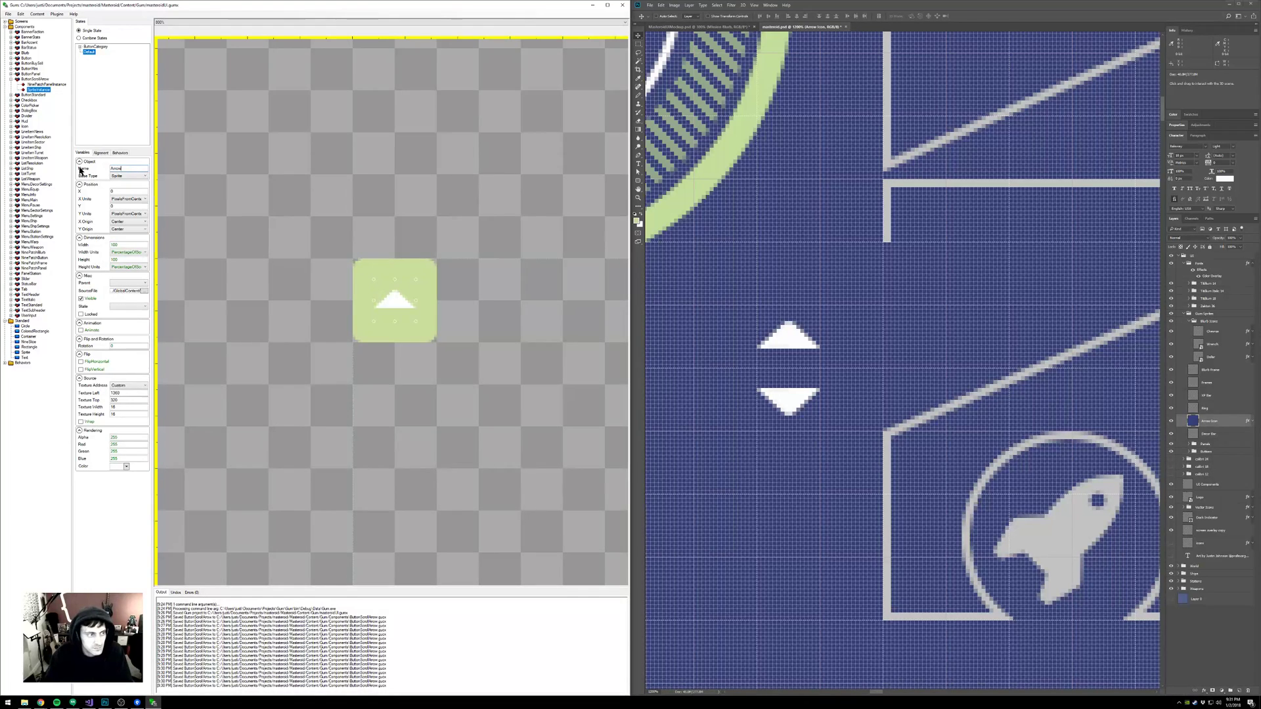
pyautogui.write('Sprite')
pyautogui.press('Return')
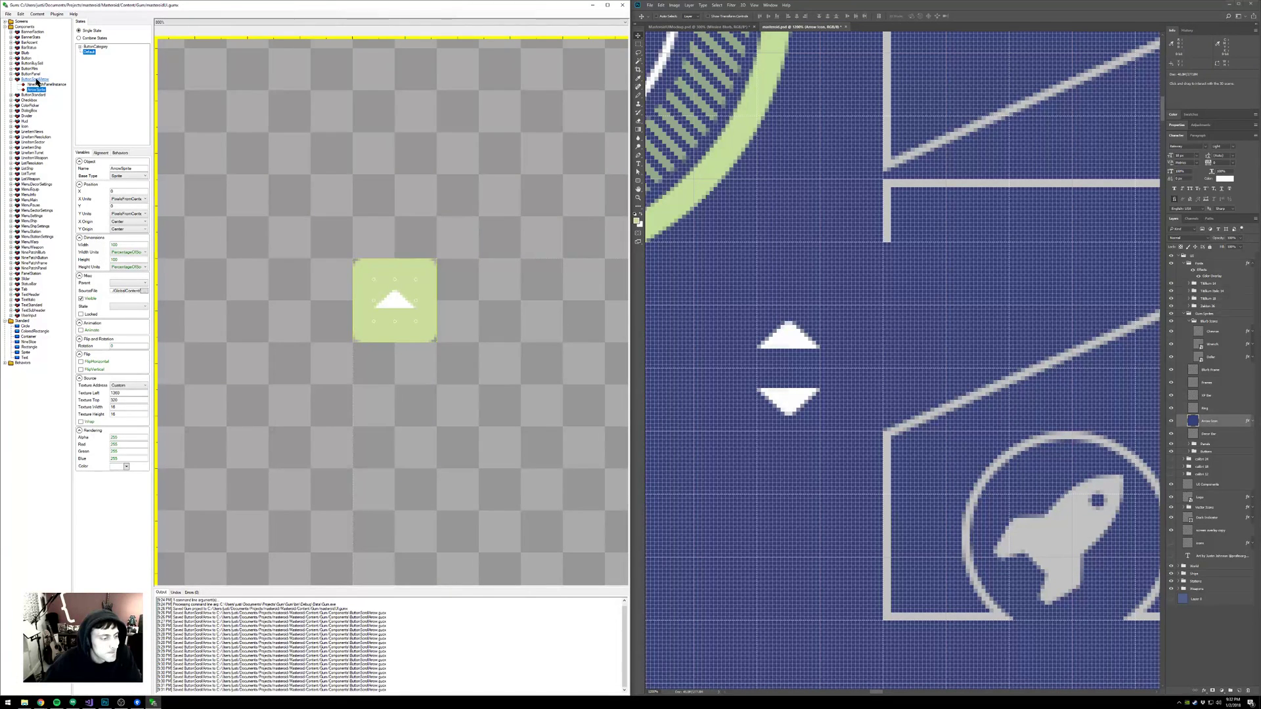
# - Add a state category named ArrowDirection to the scroll arrow button component
pyautogui.click(36, 80)
pyautogui.rightClick(91, 66)
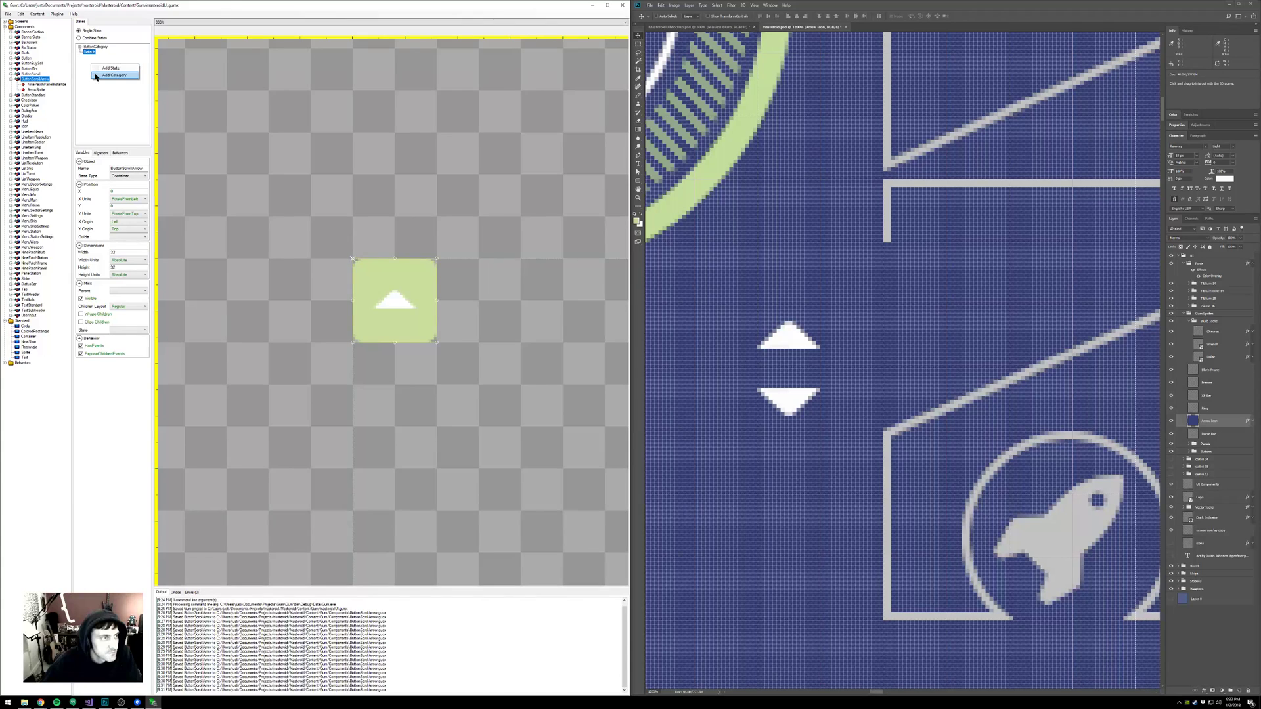
pyautogui.click(119, 80)
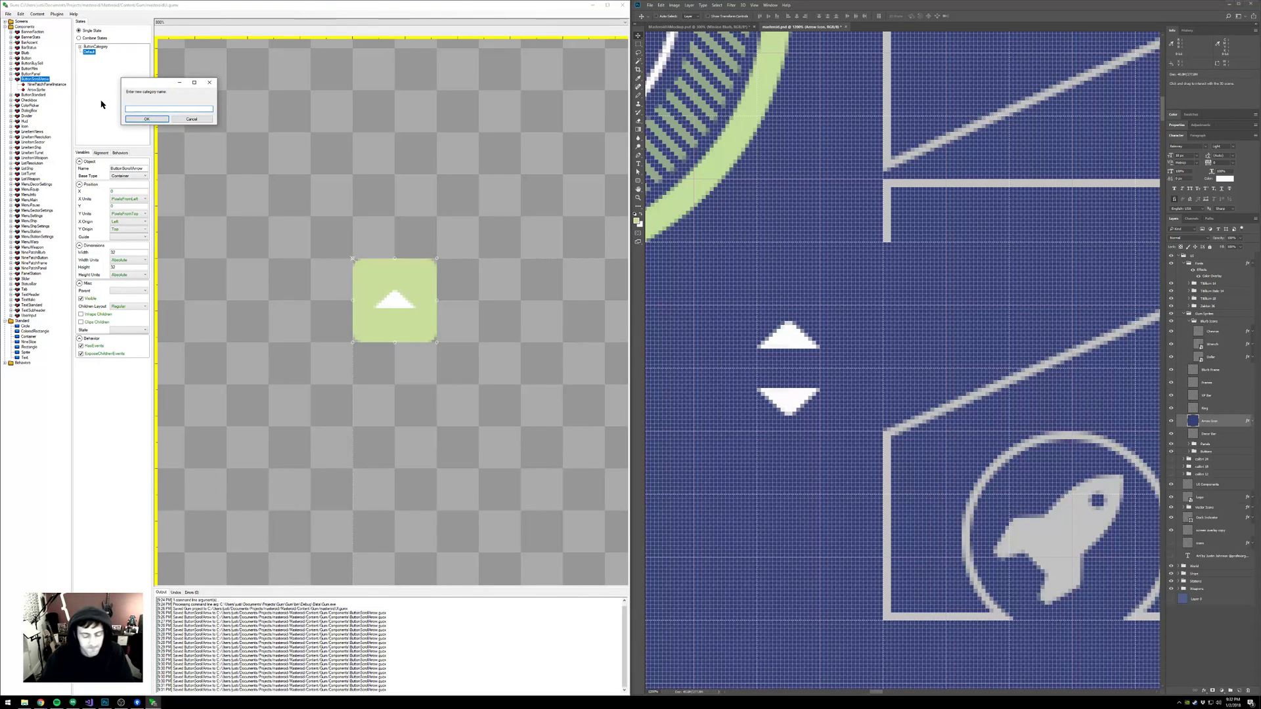
pyautogui.write('ArrowDirect')
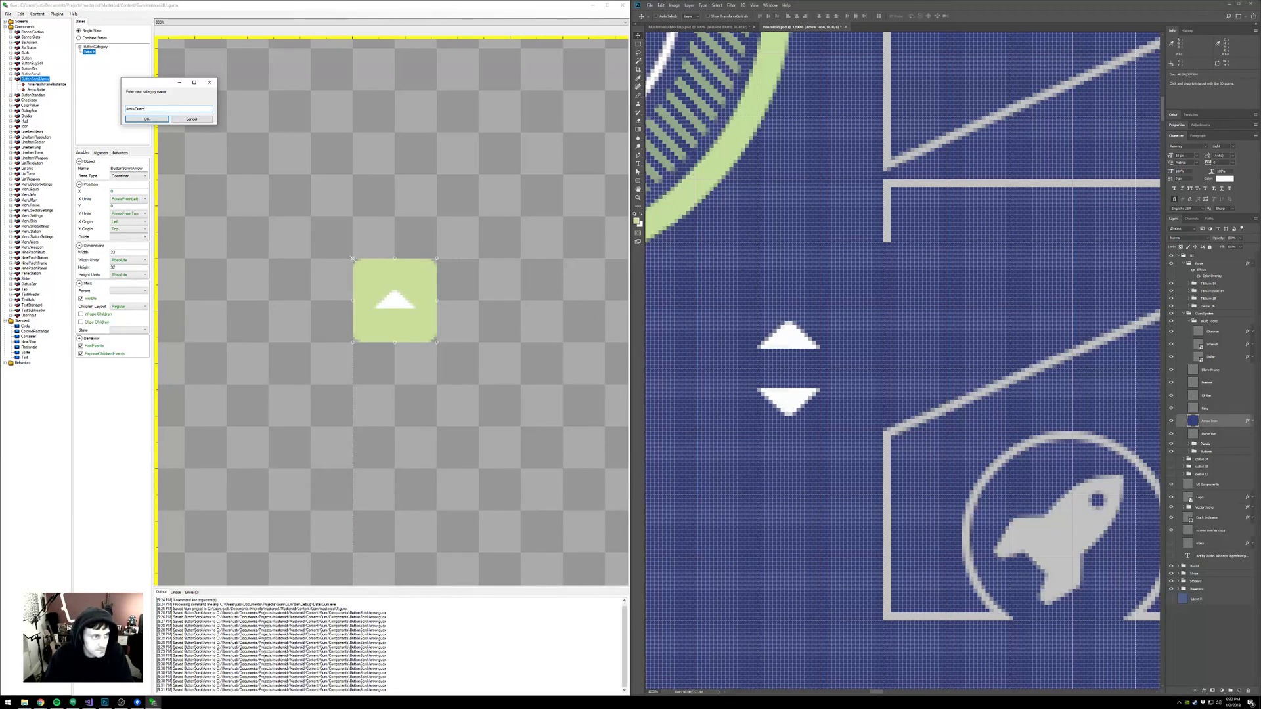
pyautogui.write('ion')
pyautogui.press('Return')
# - Add a new state to the ArrowDirection category
pyautogui.rightClick(100, 48)
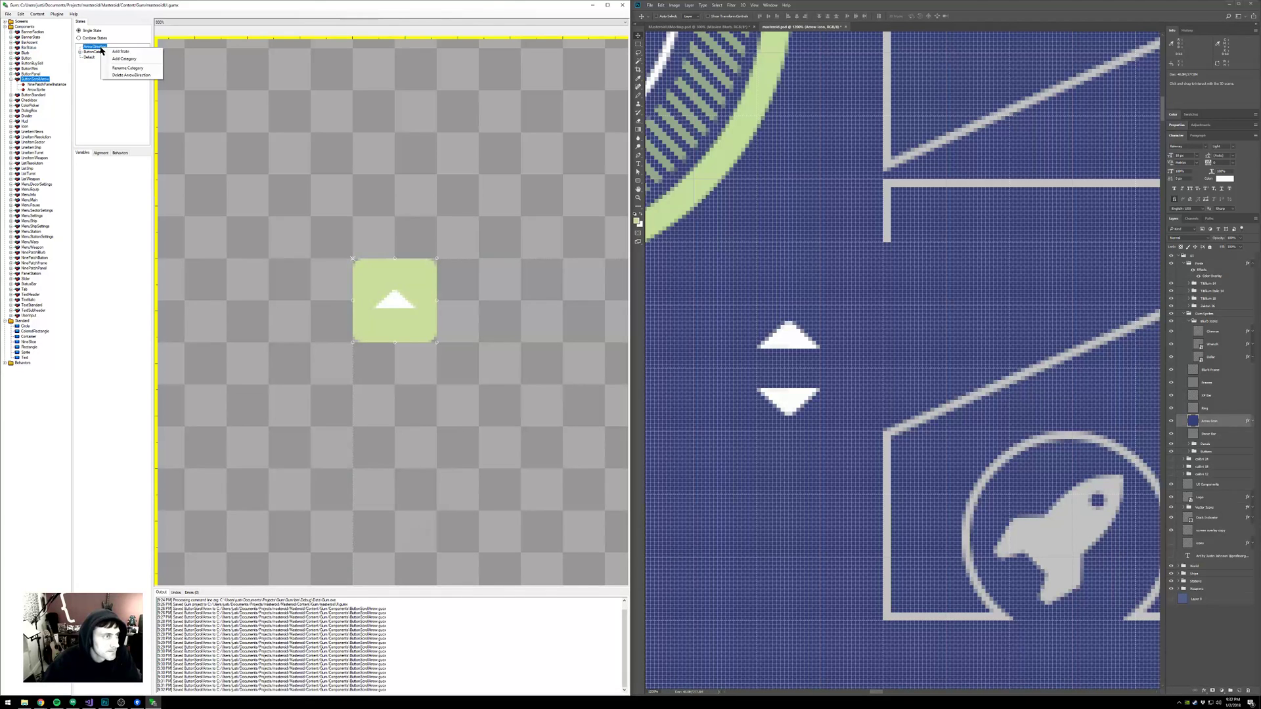
pyautogui.click(120, 51)
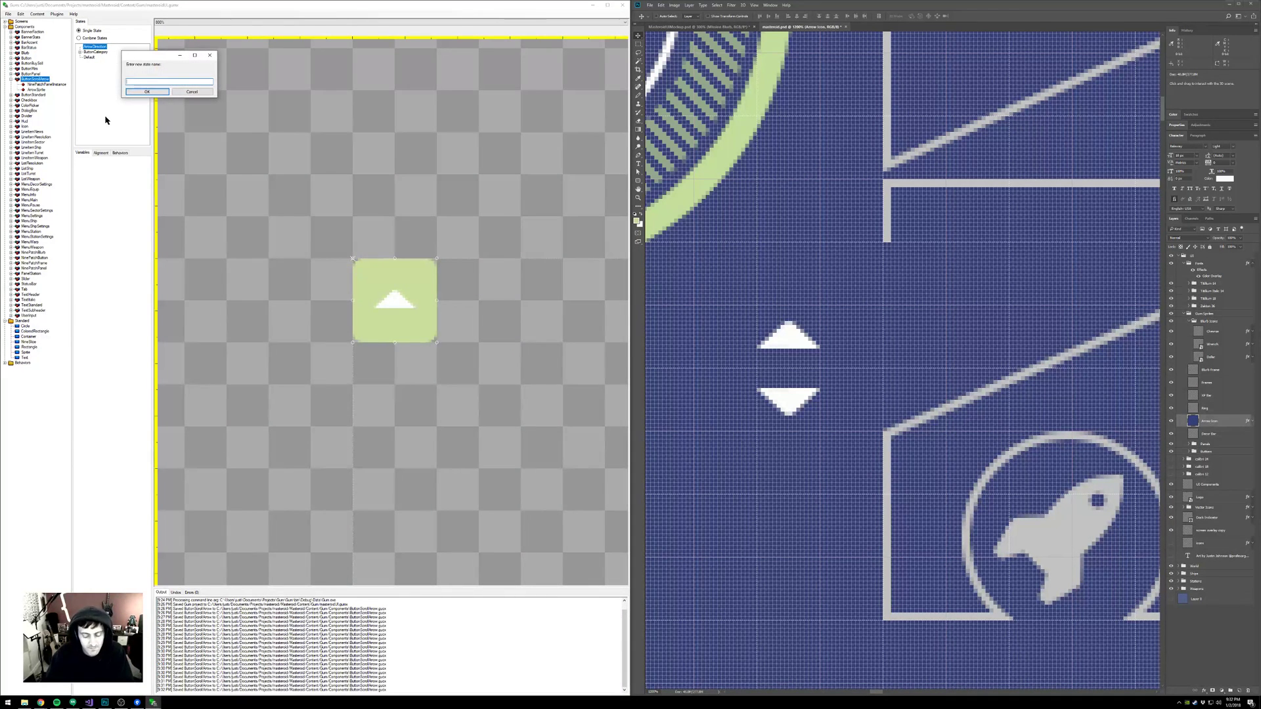
pyautogui.press('Return')
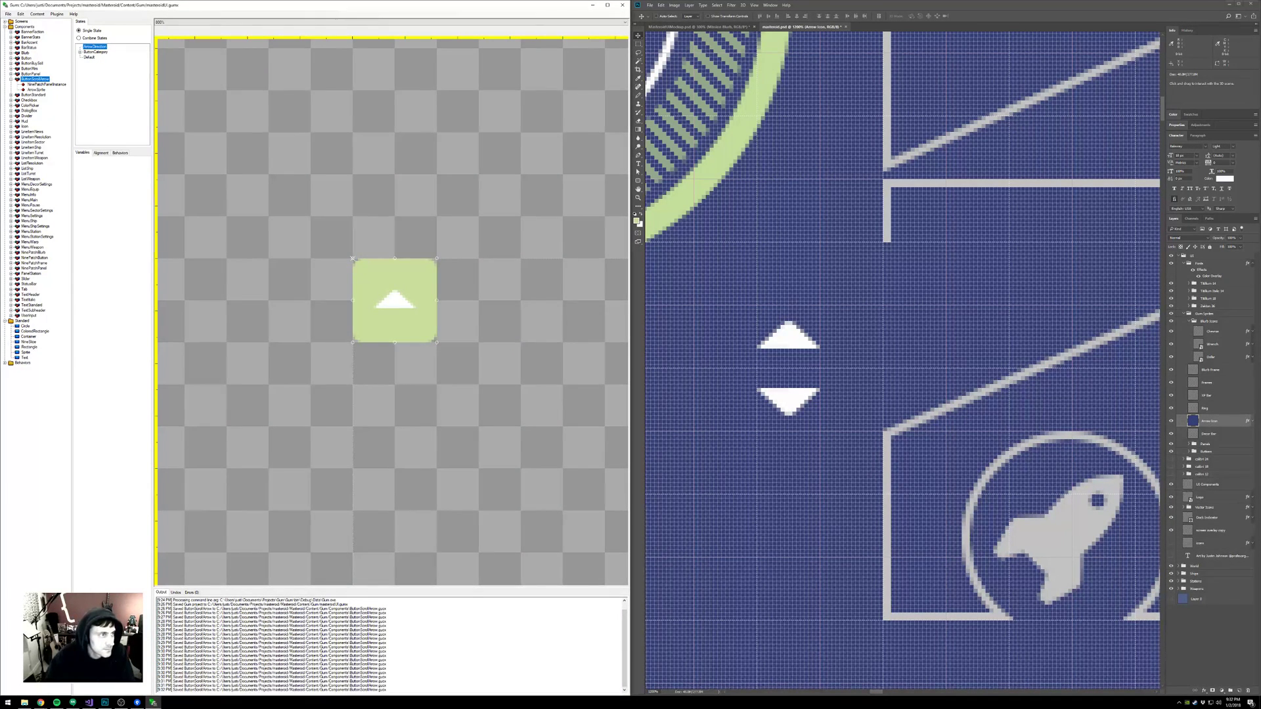
# - Add two more states named Up and Down to the ArrowDirection category
pyautogui.click(99, 47)
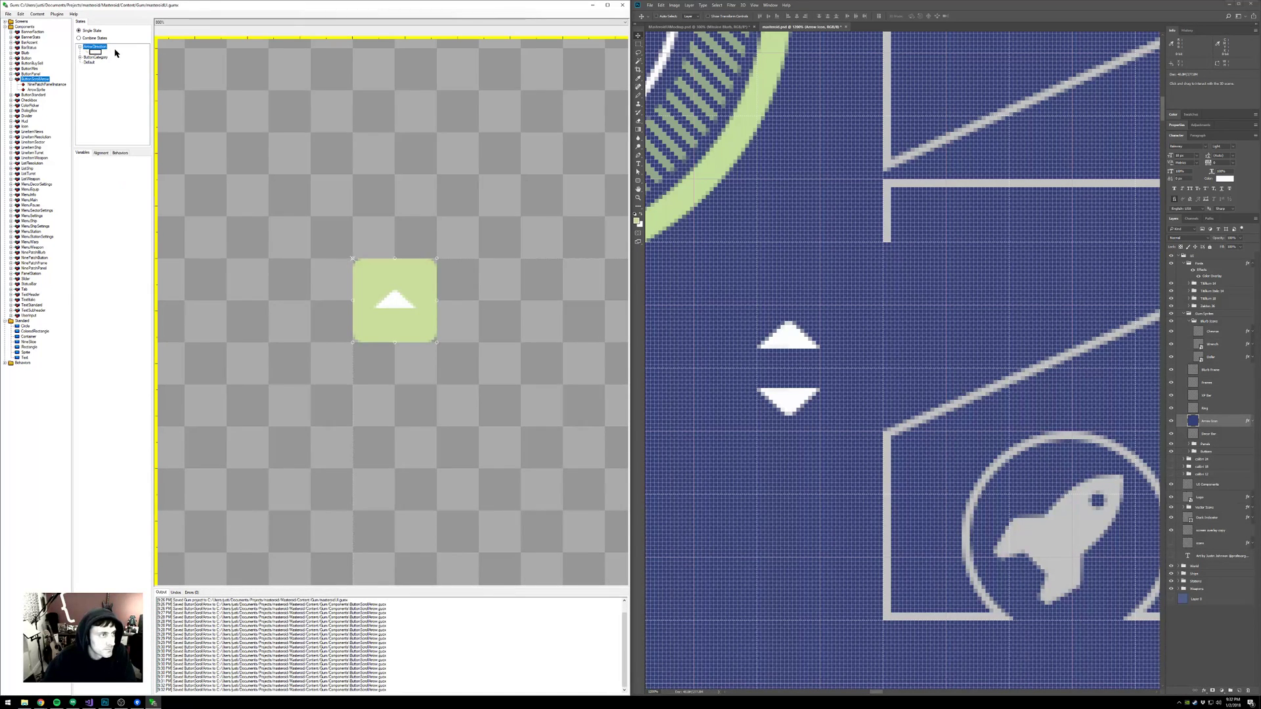
pyautogui.rightClick(116, 50)
pyautogui.click(132, 55)
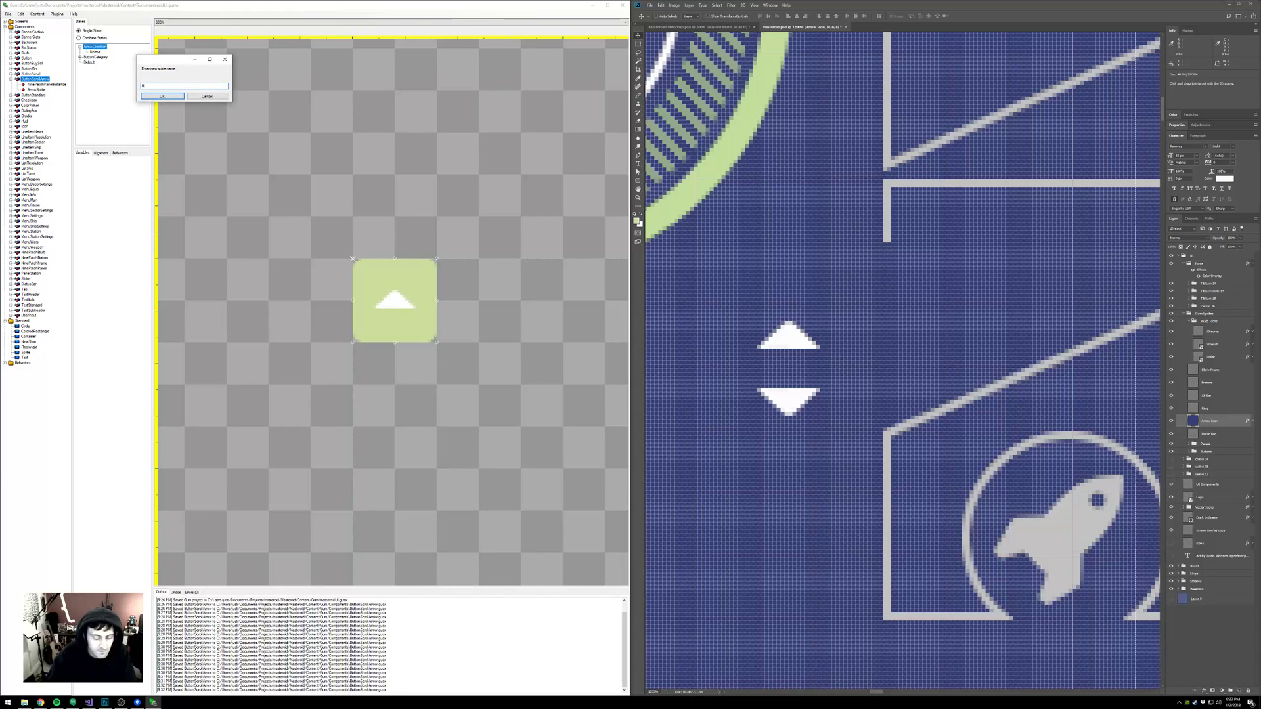
pyautogui.press('Return')
pyautogui.rightClick(111, 53)
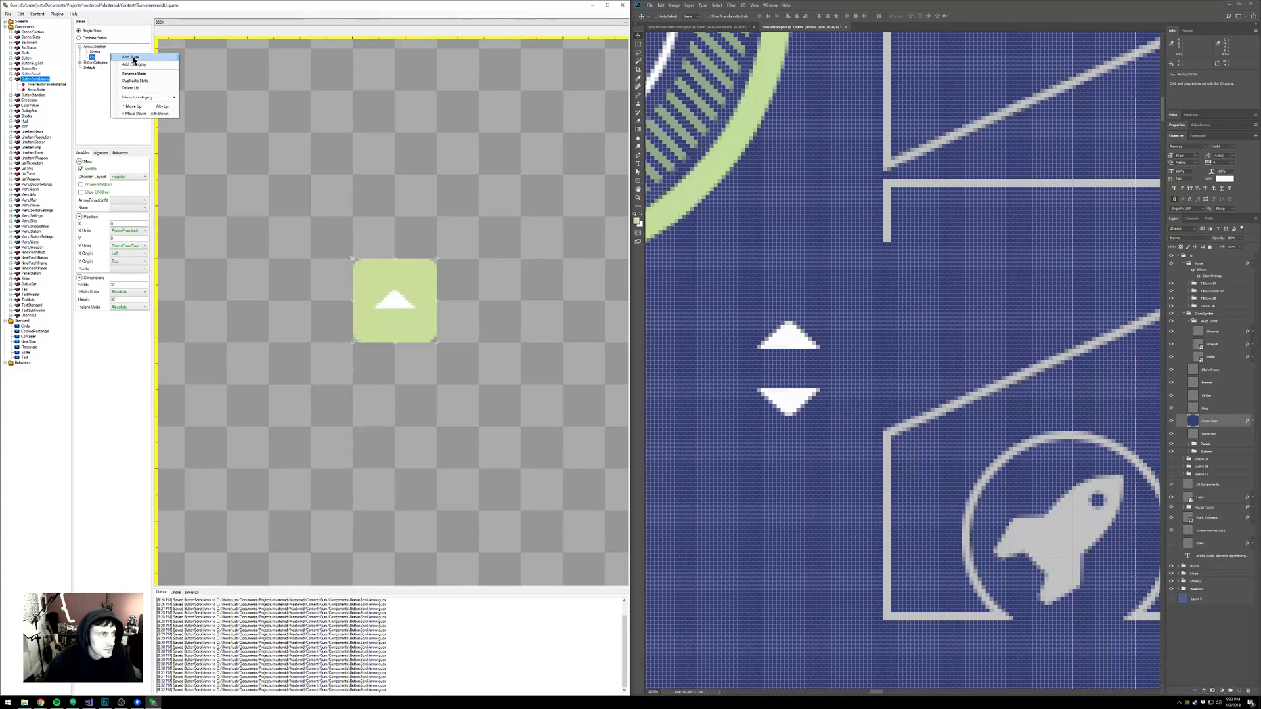
pyautogui.click(135, 60)
pyautogui.write('Down')
pyautogui.press('Return')
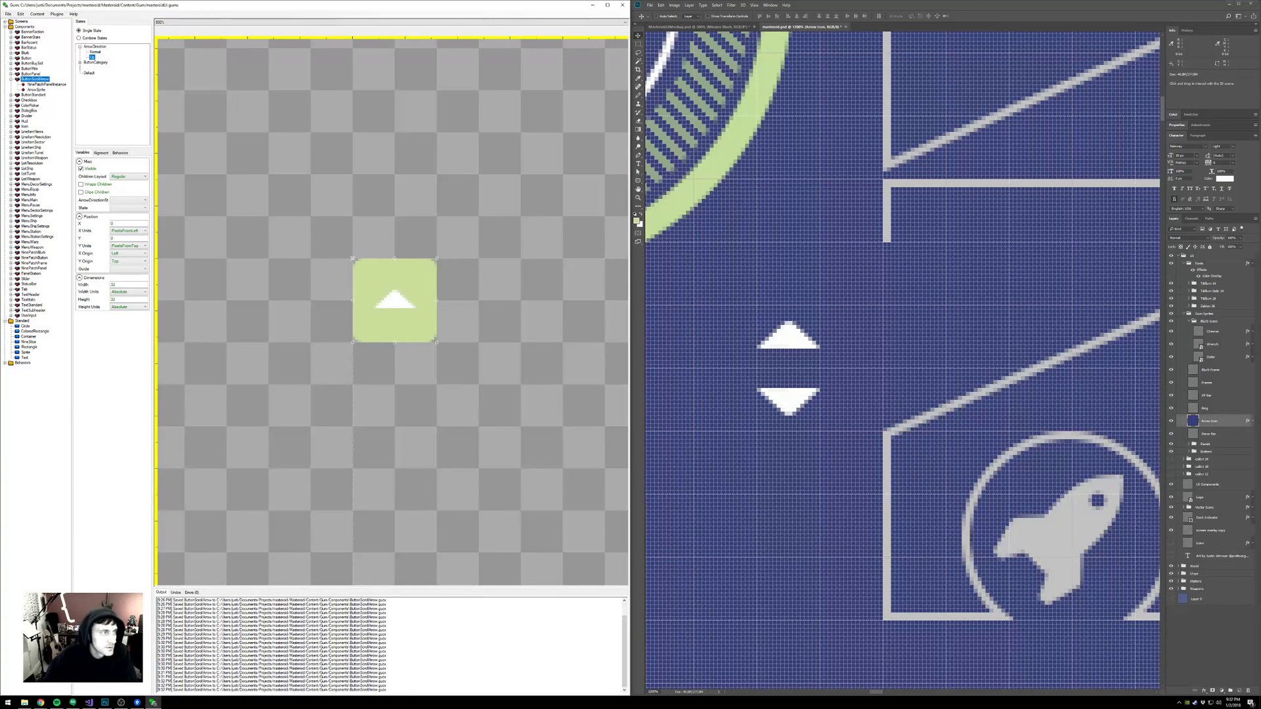
# - Delete the Normal state from the ArrowDirection category, confirming the deletion
pyautogui.click(95, 52)
pyautogui.click(93, 58)
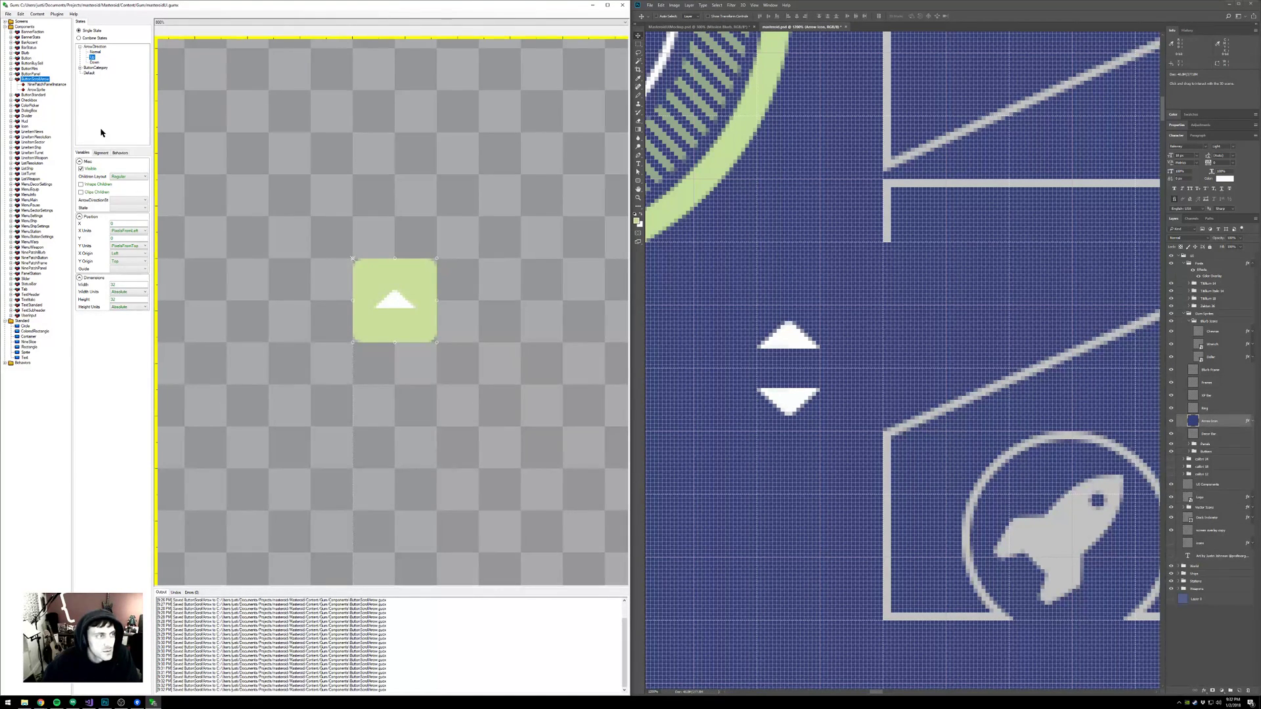
pyautogui.click(94, 62)
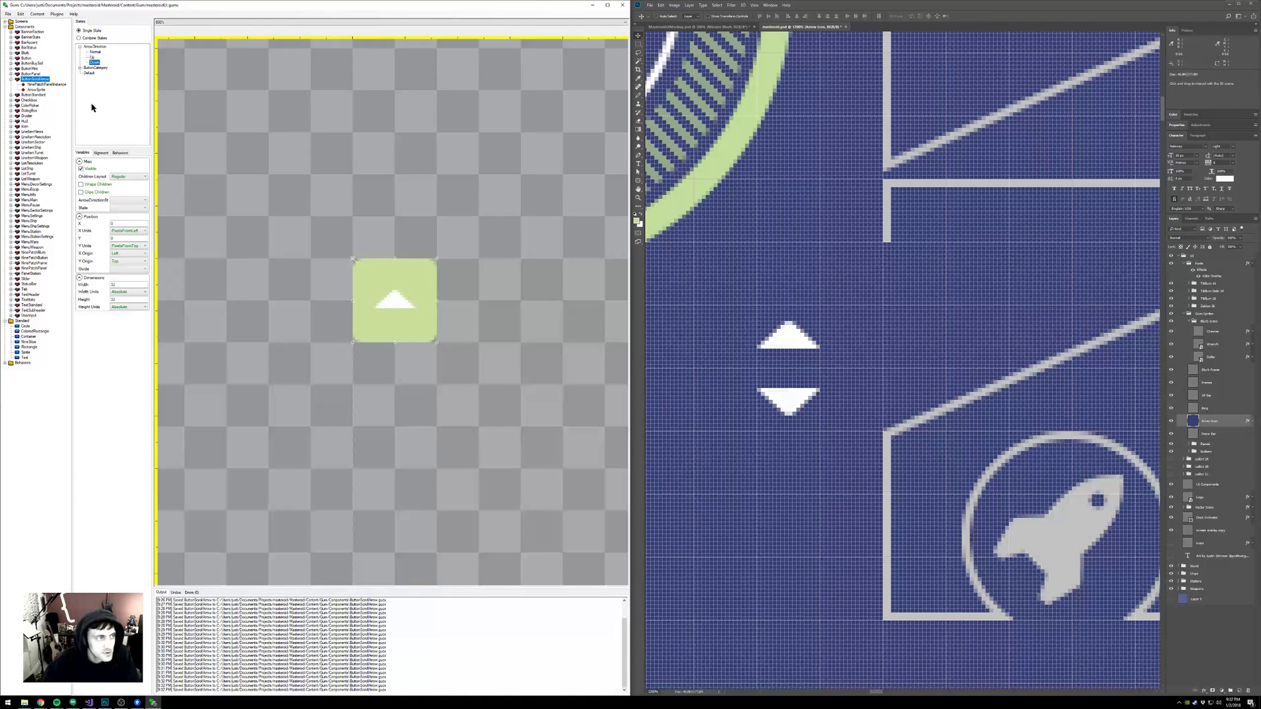
pyautogui.click(95, 52)
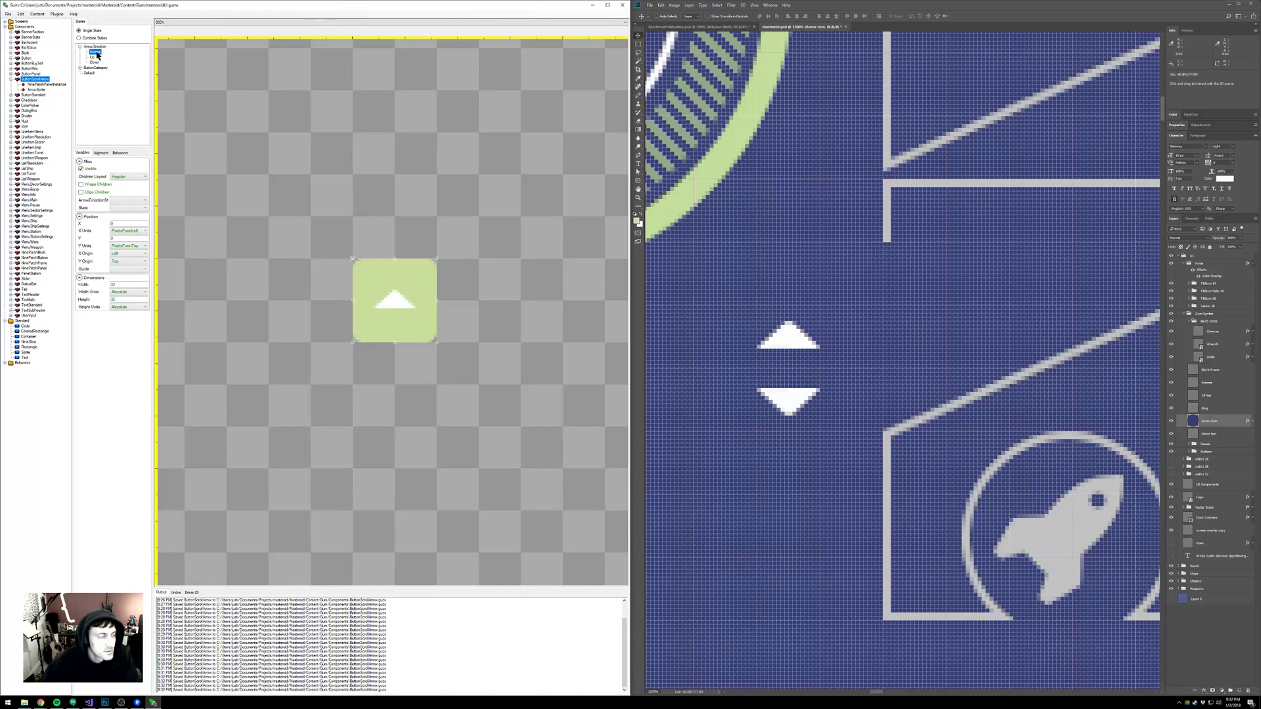
pyautogui.rightClick(97, 55)
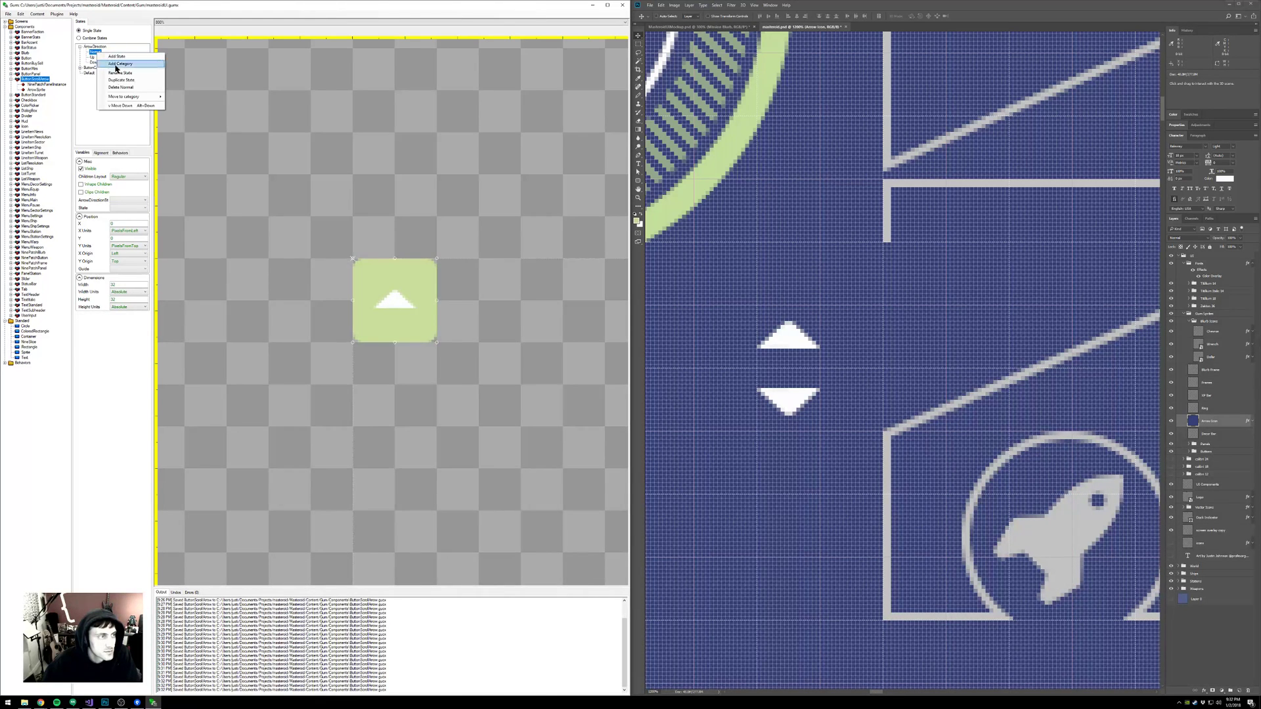
pyautogui.click(130, 92)
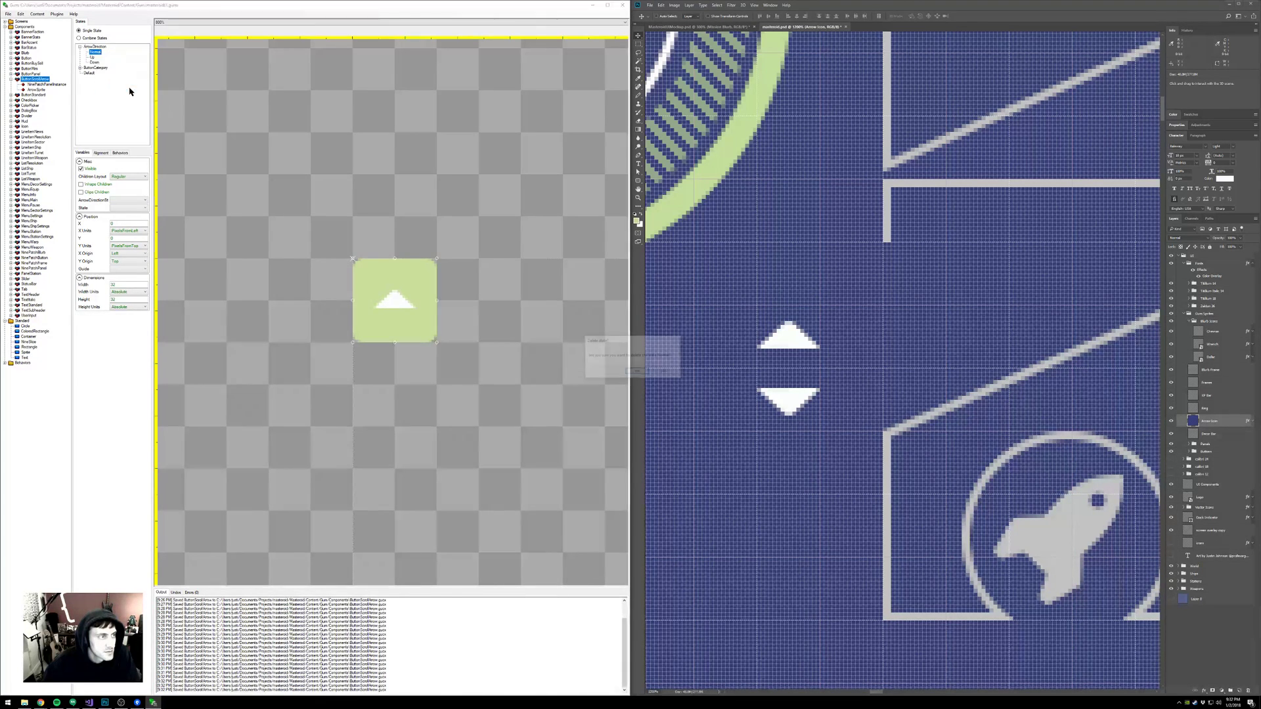
pyautogui.click(637, 372)
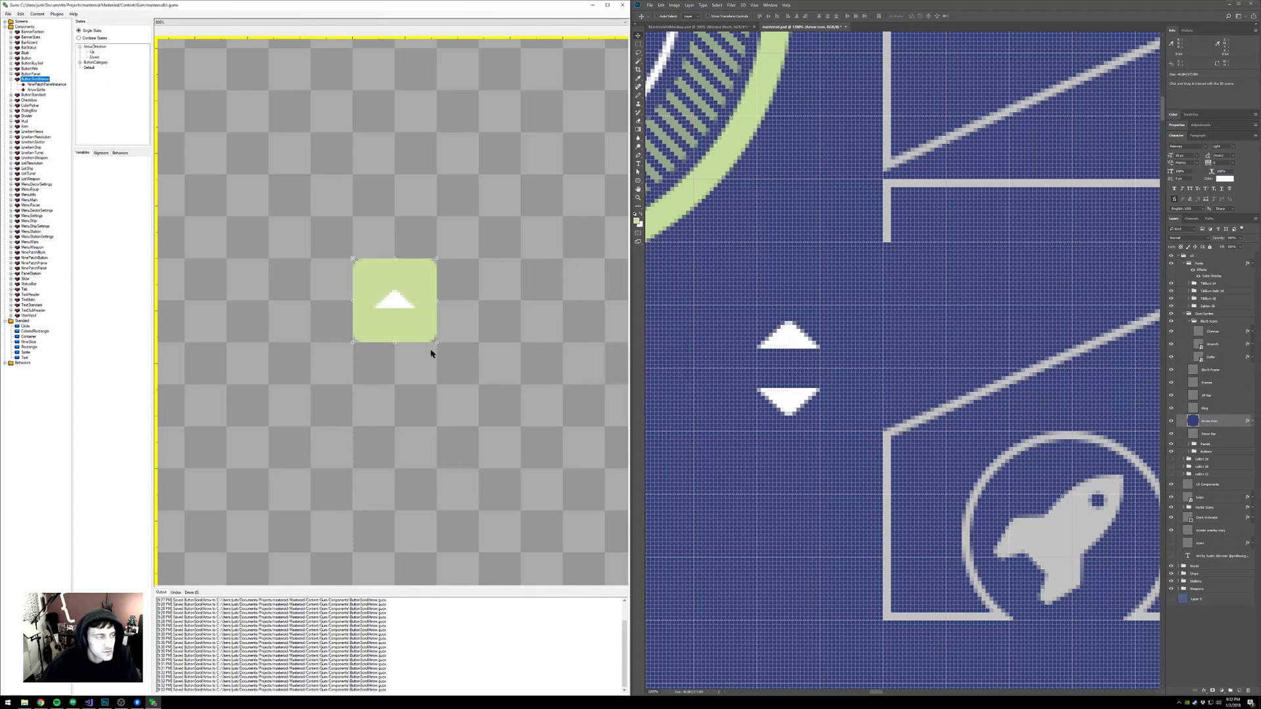
# - In the Down state, set ArrowSprite's Texture Top to 336
pyautogui.click(92, 53)
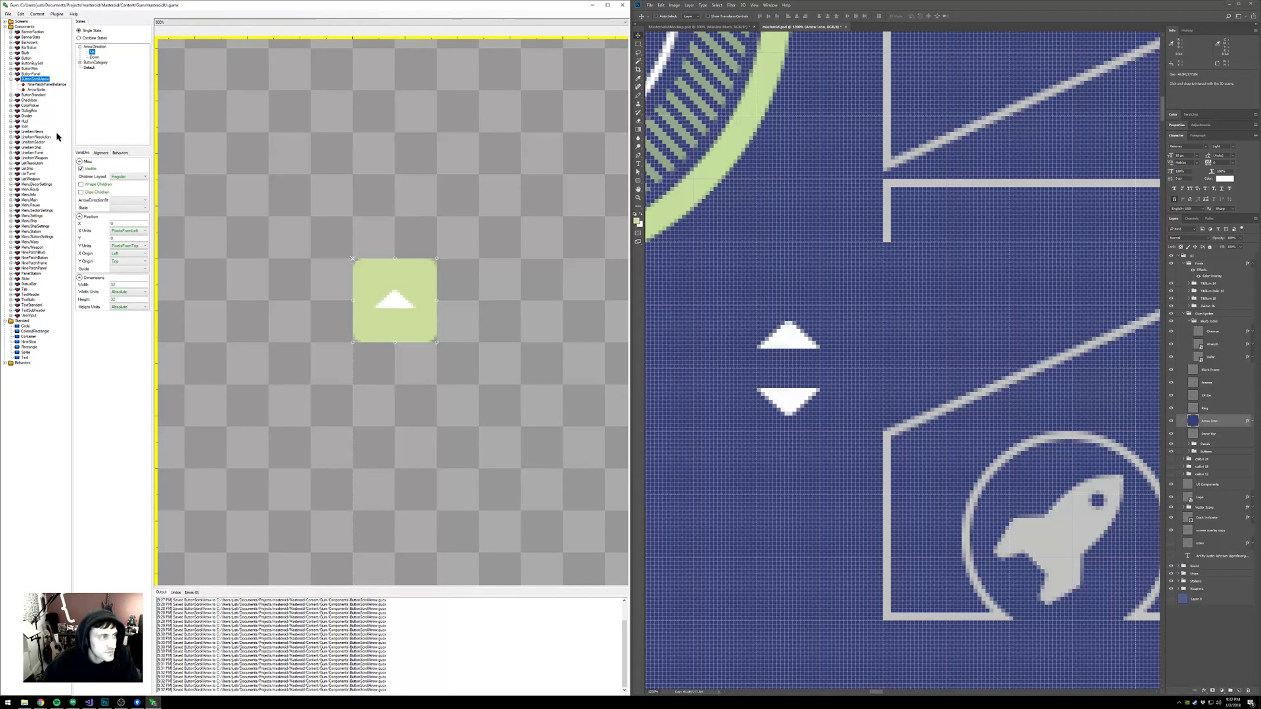
pyautogui.click(94, 57)
pyautogui.click(36, 89)
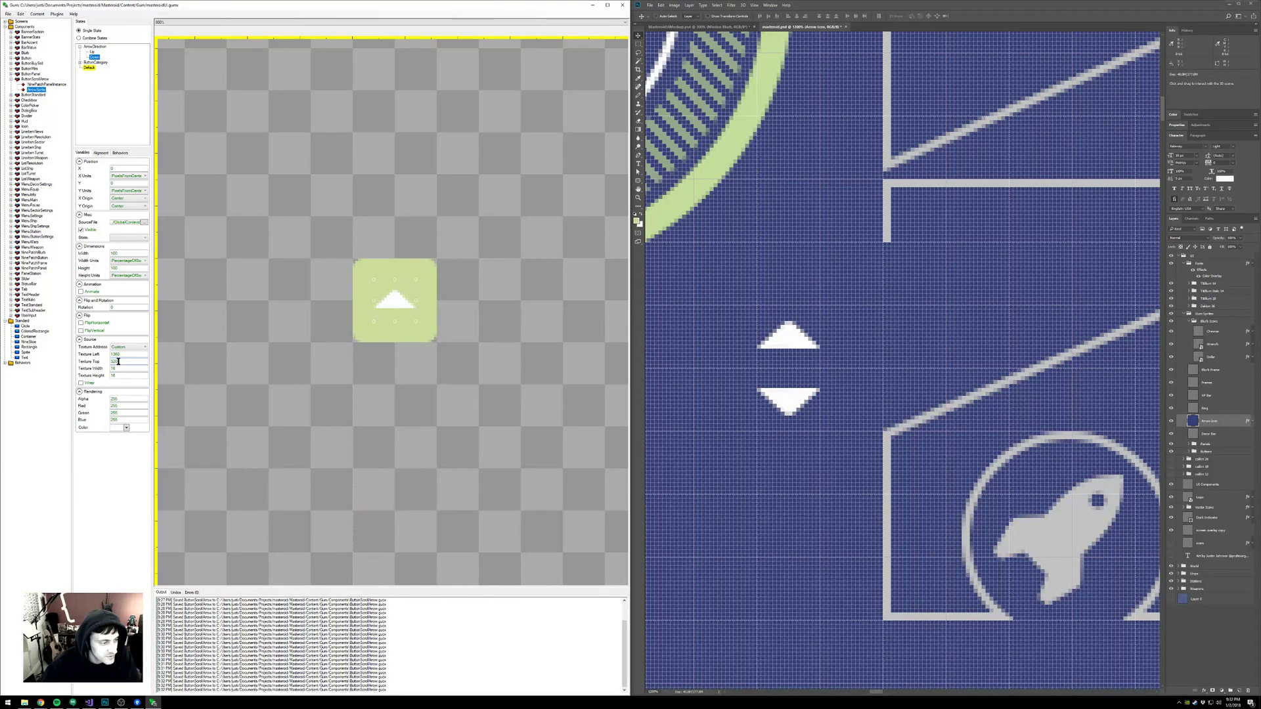
pyautogui.doubleClick(115, 362)
pyautogui.write('336')
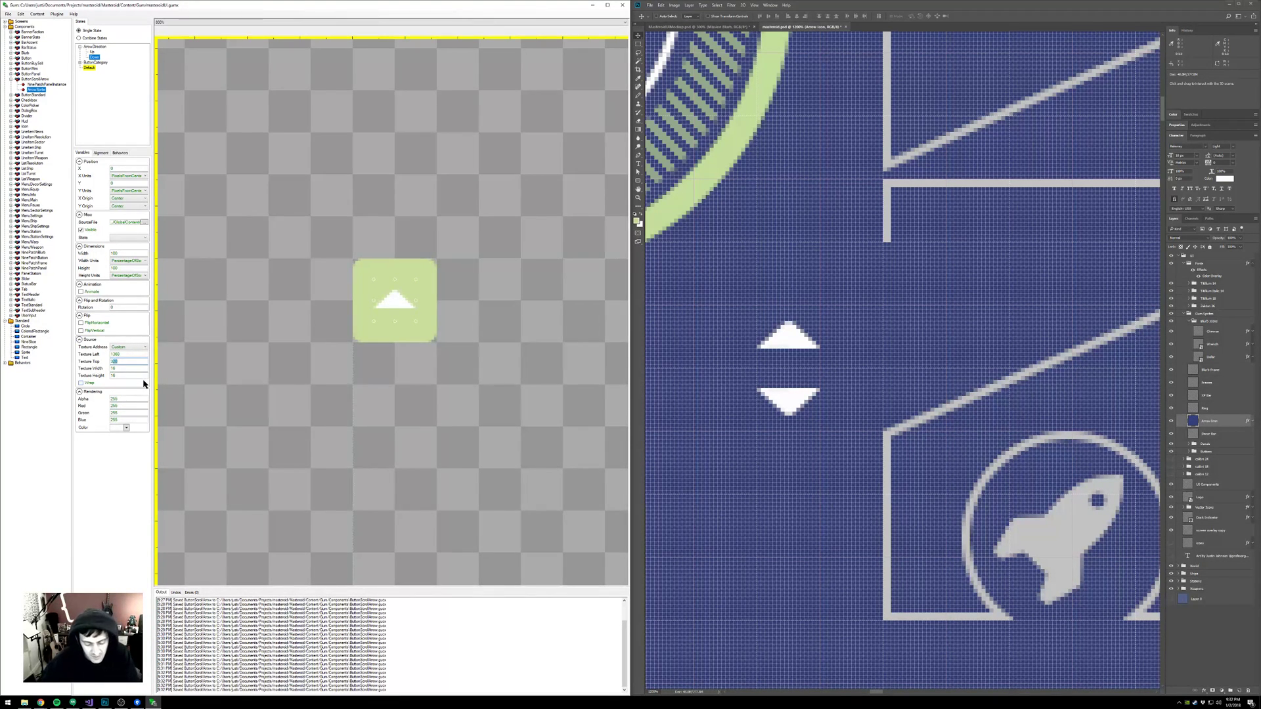
pyautogui.press('Return')
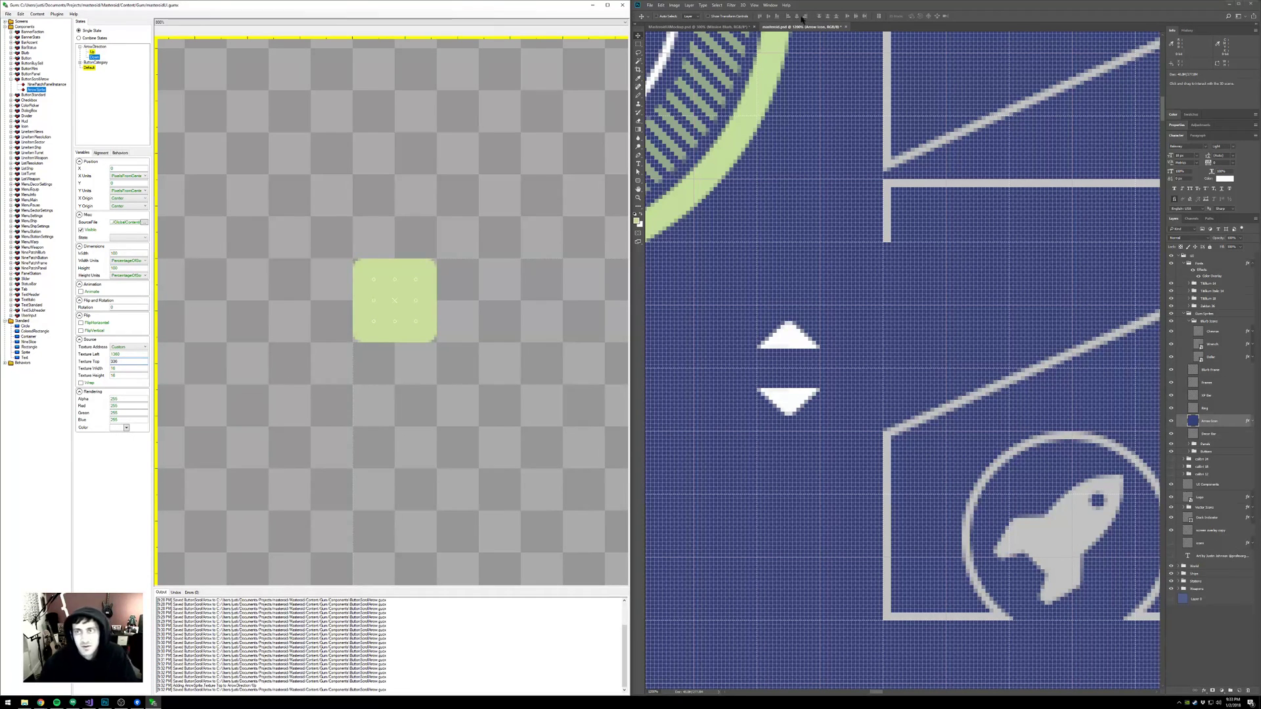
# - In Photoshop, save the sprite sheet document and export it for web as a PNG-24, overwriting masteroid.png in the GlobalContent folder
pyautogui.click(780, 232)
pyautogui.hotkey('ctrl', 's')
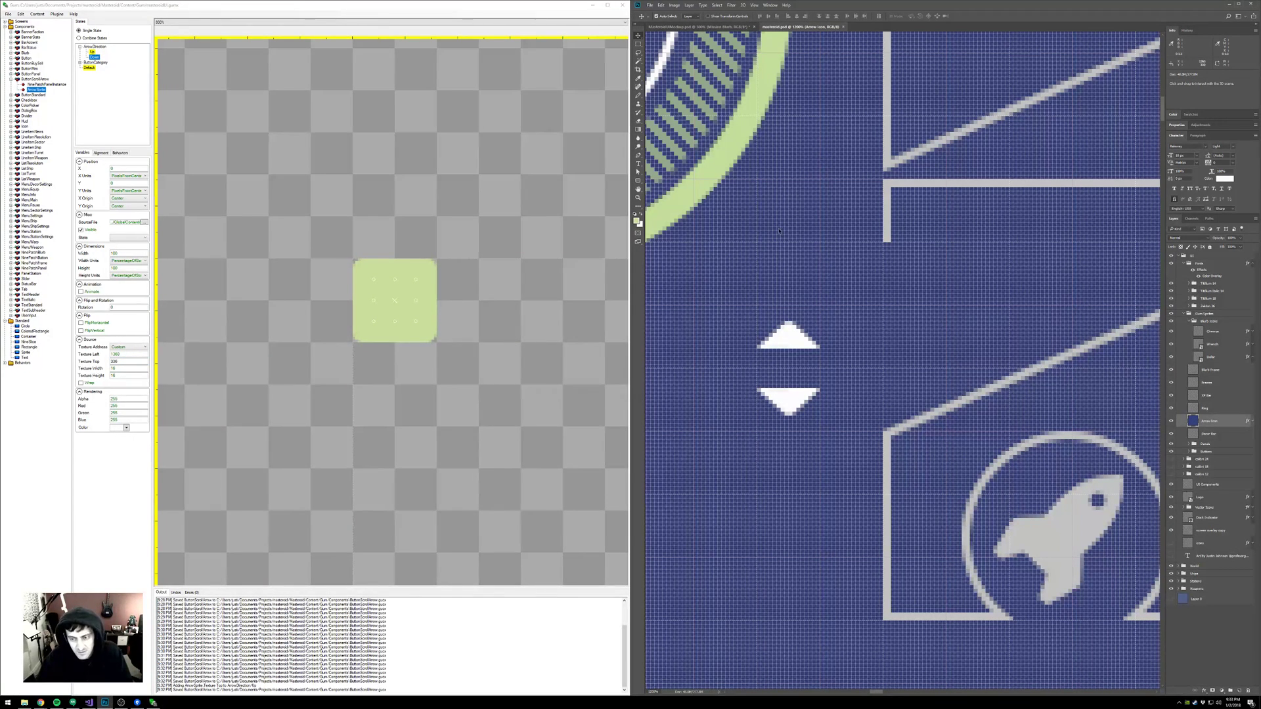
pyautogui.hotkey('ctrl', 'alt', 'shift', 's')
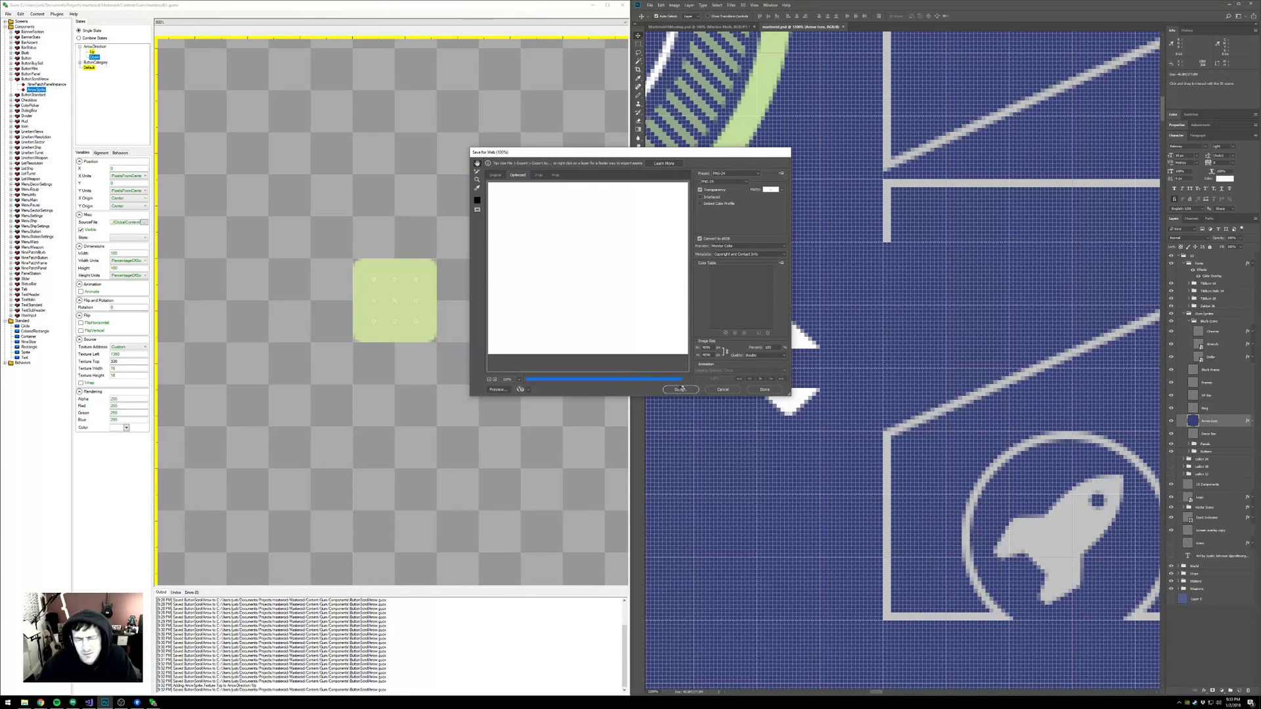
pyautogui.click(681, 388)
pyautogui.click(533, 216)
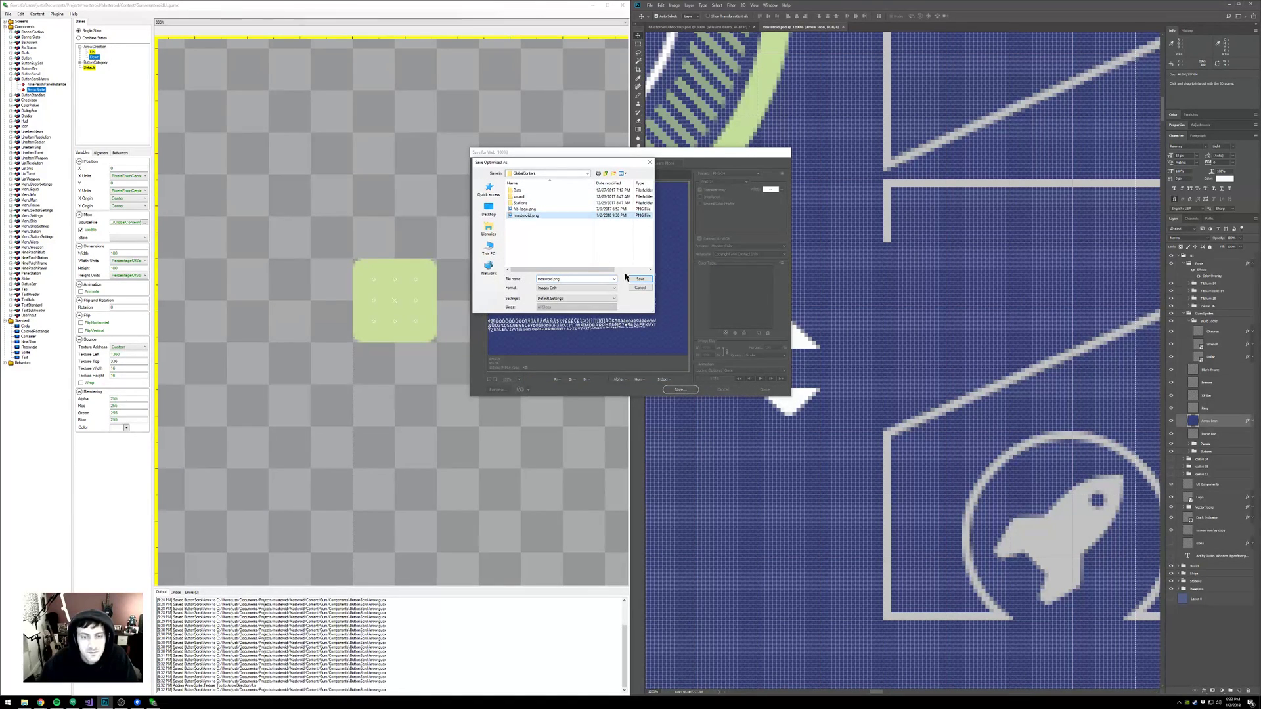
pyautogui.click(640, 279)
pyautogui.click(674, 287)
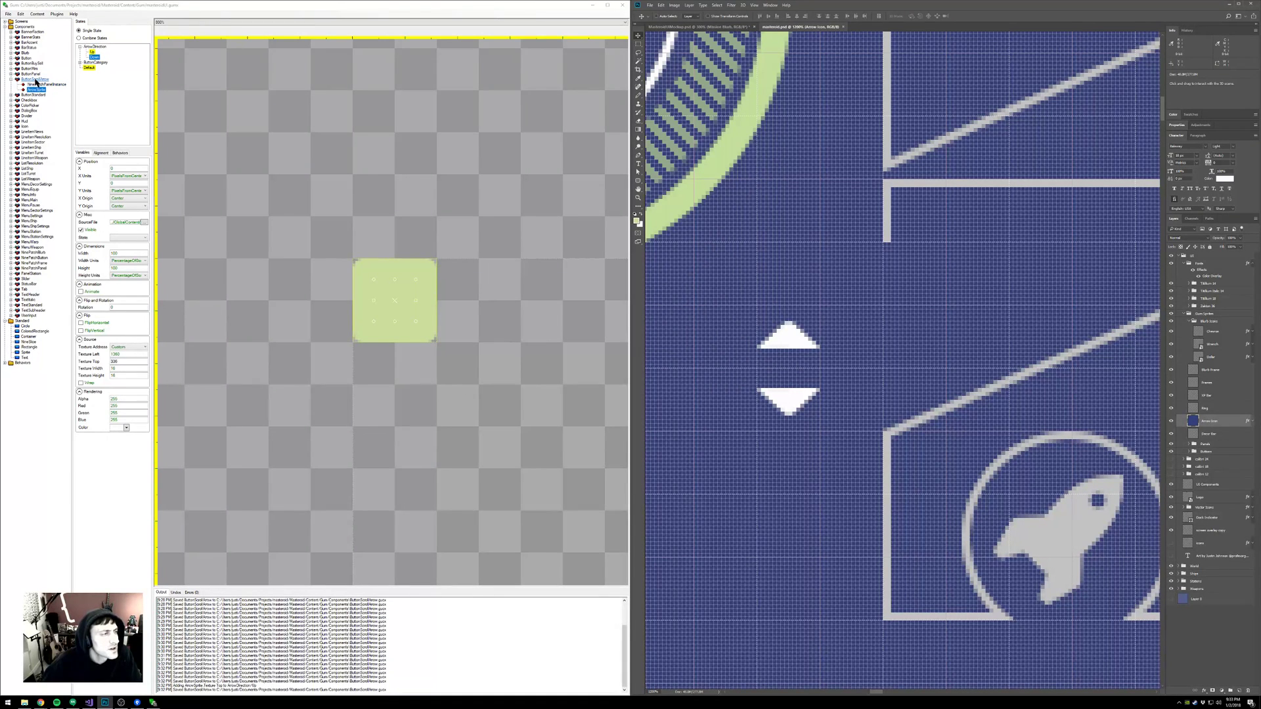
# - In Gum, check the scroll arrow button's appearance in the Down state of ArrowDirection
pyautogui.click(35, 81)
pyautogui.click(36, 80)
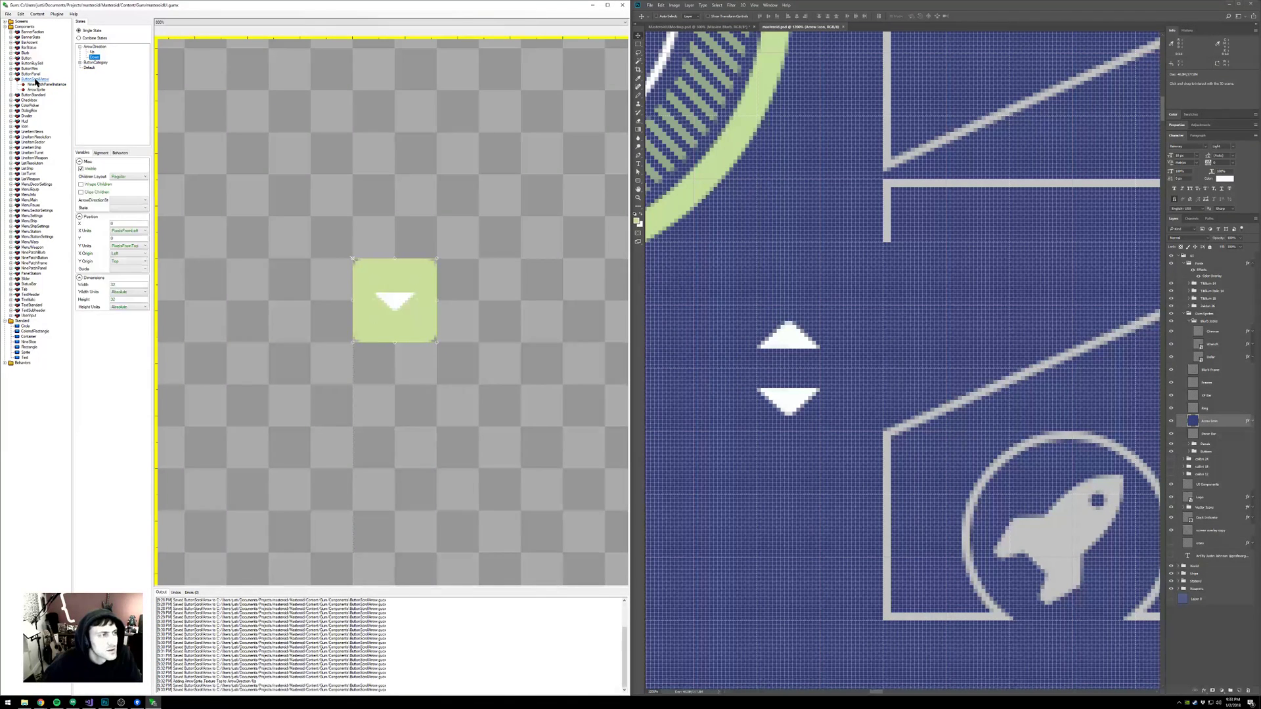
pyautogui.press('Up')
pyautogui.click(94, 58)
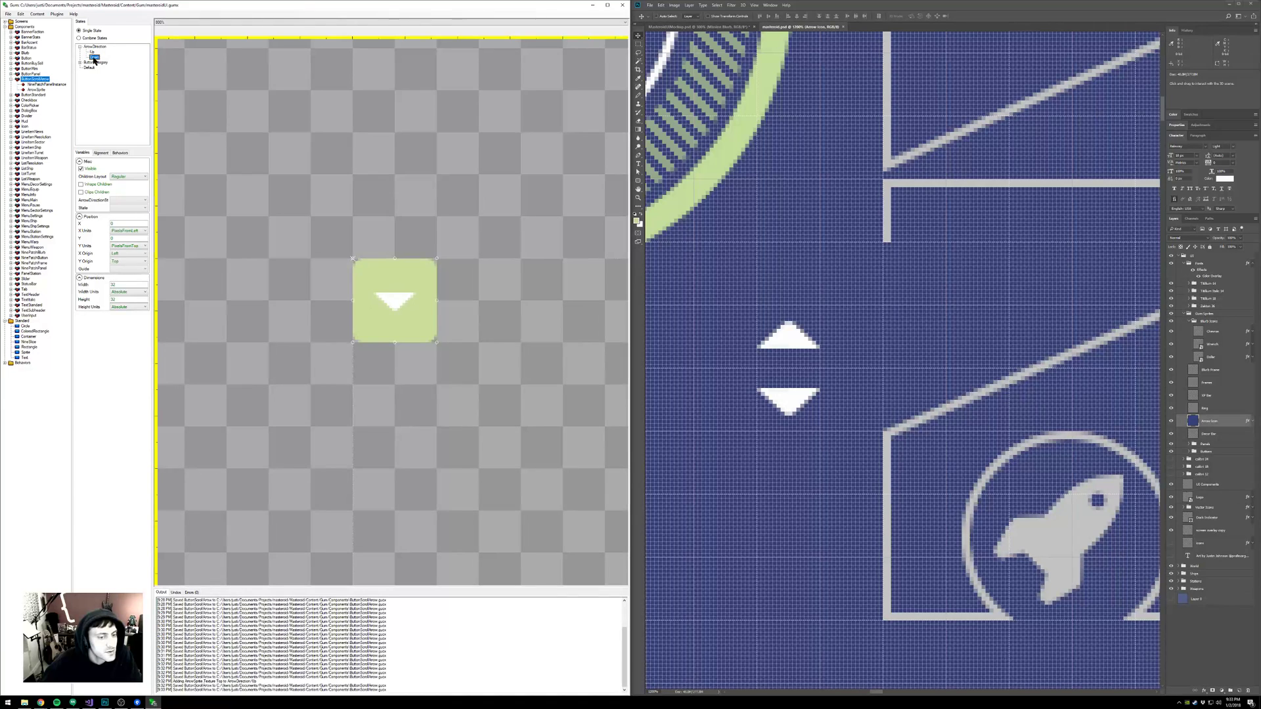
pyautogui.click(26, 79)
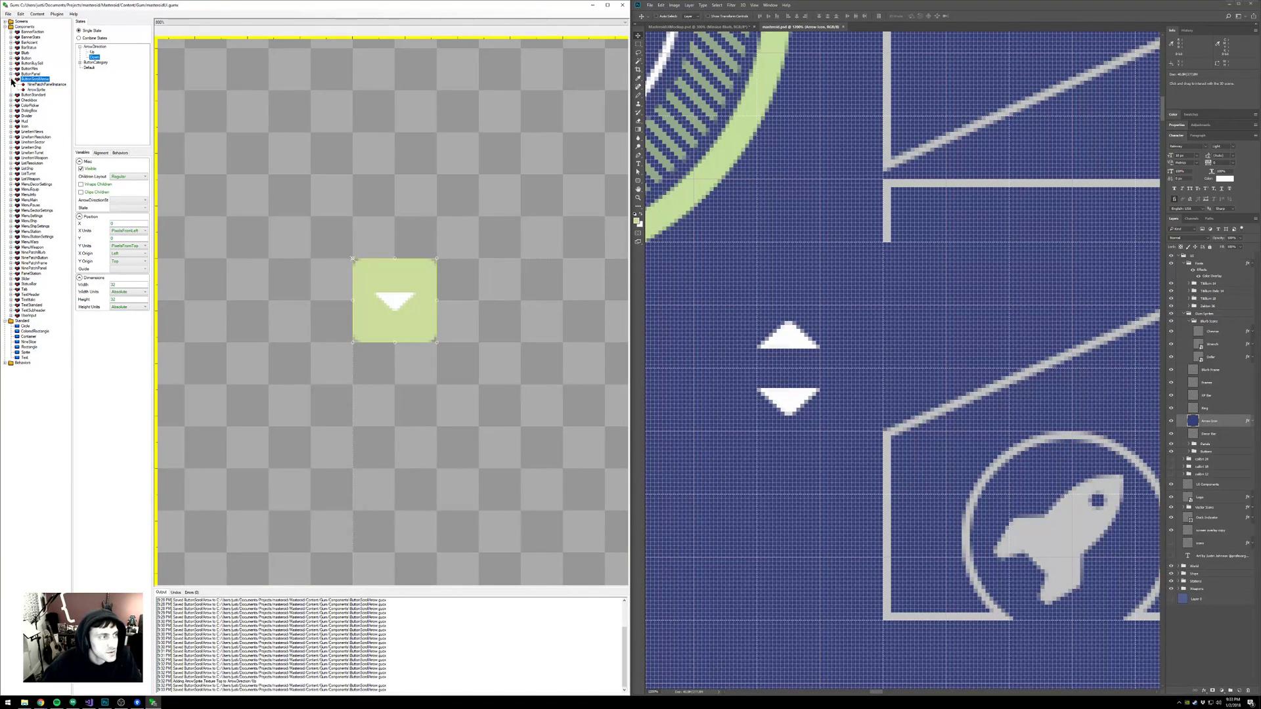
# - Expand the ButtonCategory states and look through the available colours for ArrowSprite in the Default state
pyautogui.click(81, 62)
pyautogui.click(80, 62)
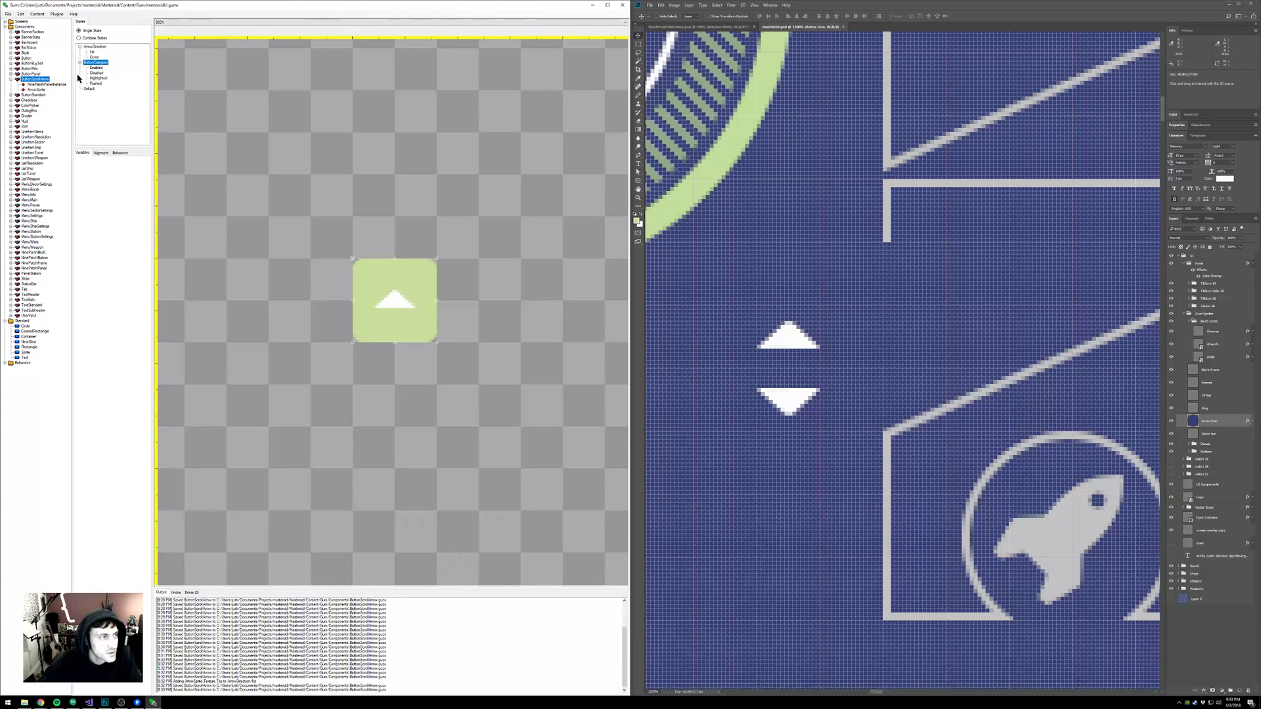
pyautogui.click(36, 89)
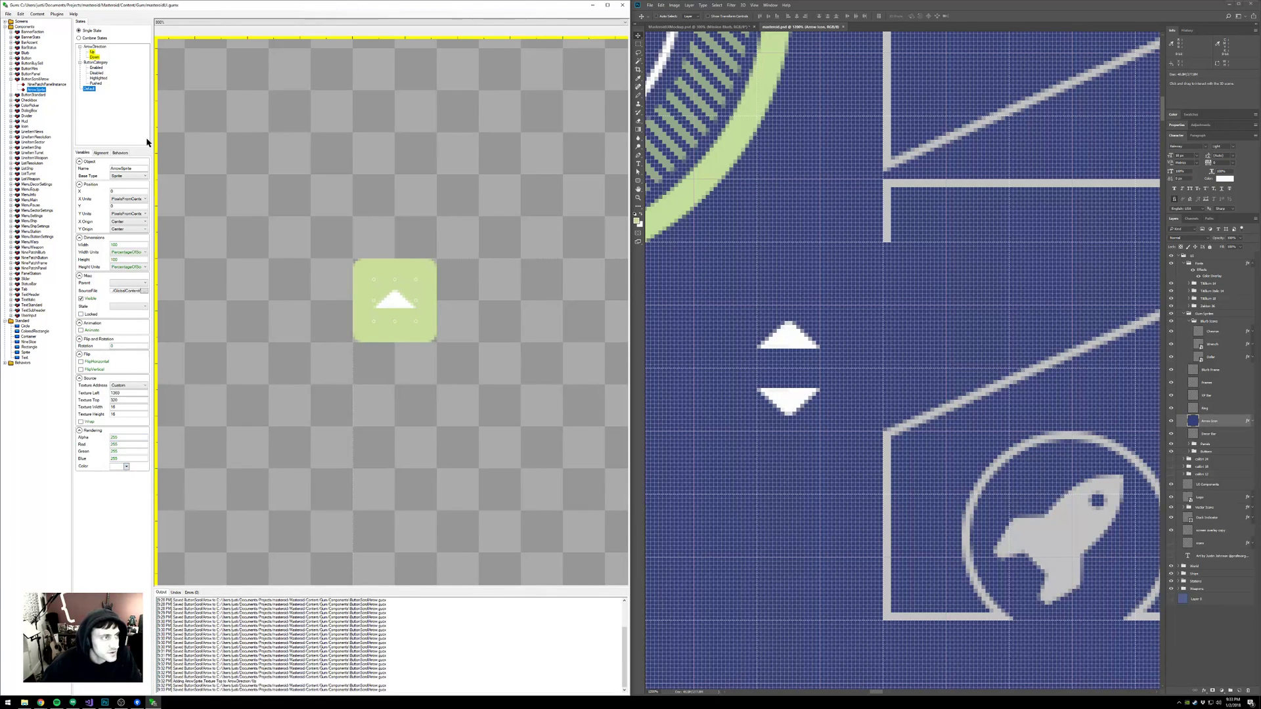
pyautogui.click(126, 467)
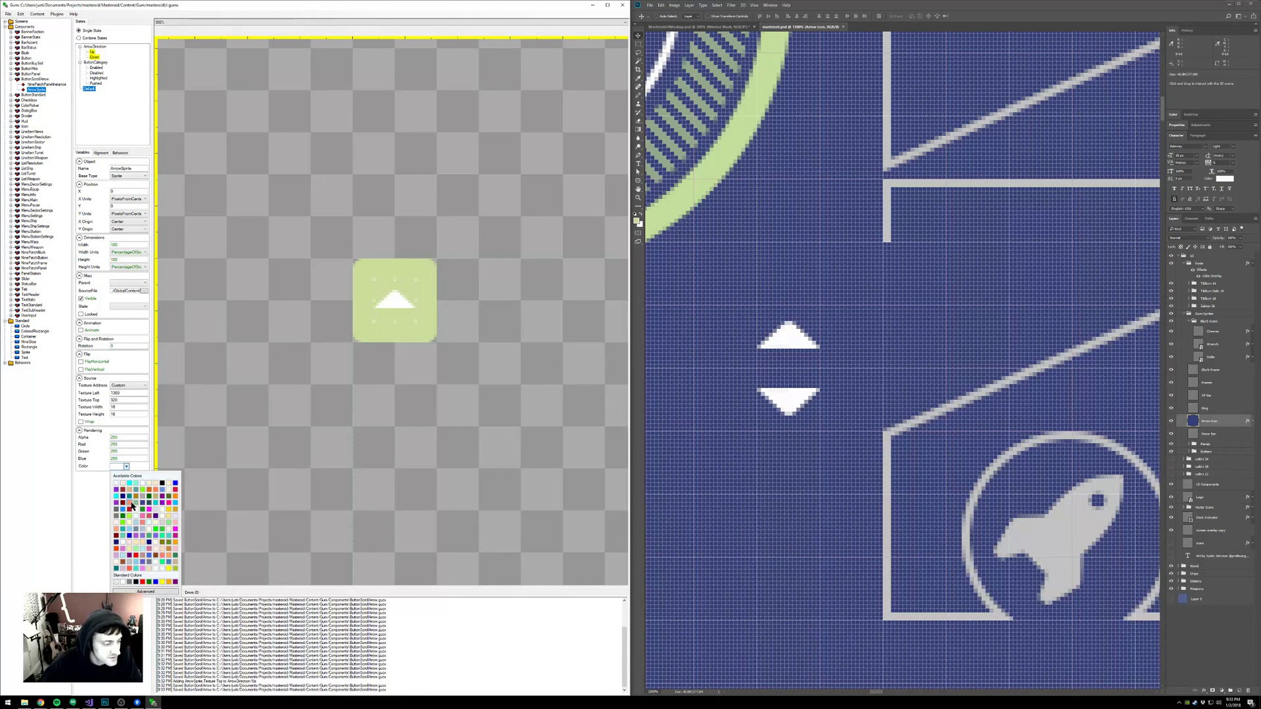
pyautogui.click(156, 570)
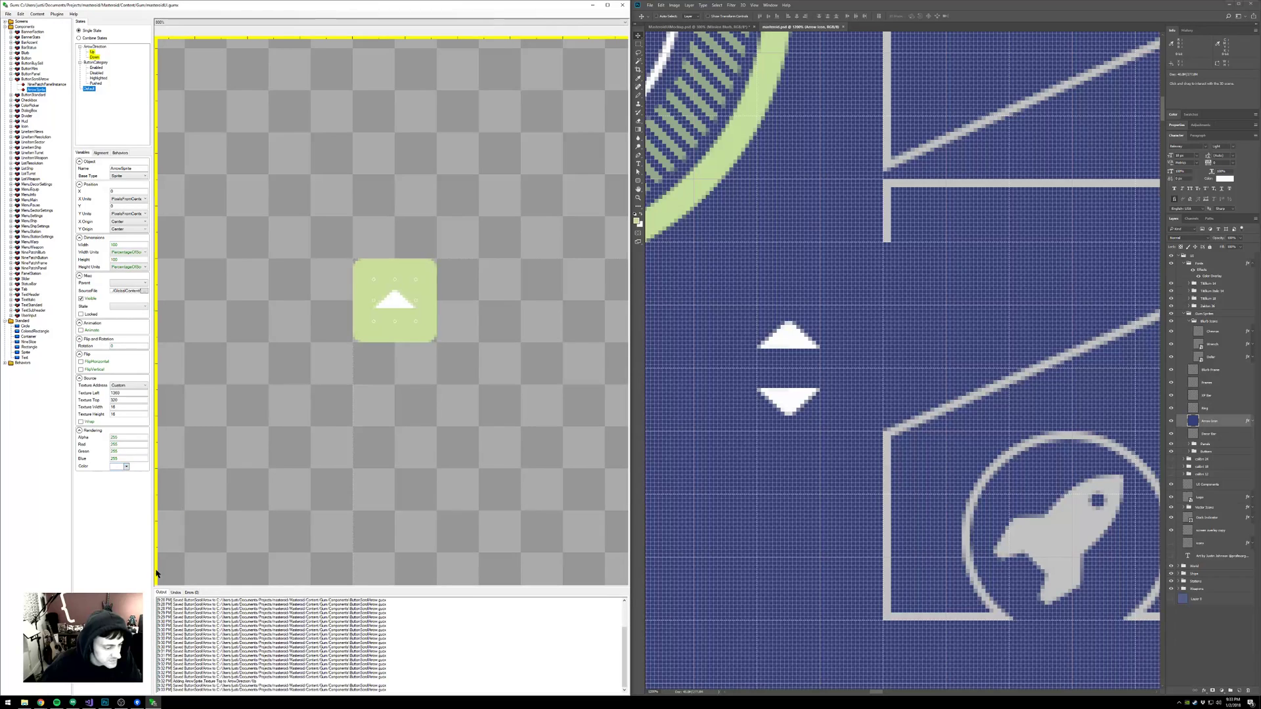
# - Review the Enabled and Disabled states in ButtonCategory for the nine-patch frame and ArrowSprite, and collapse the component
pyautogui.click(97, 68)
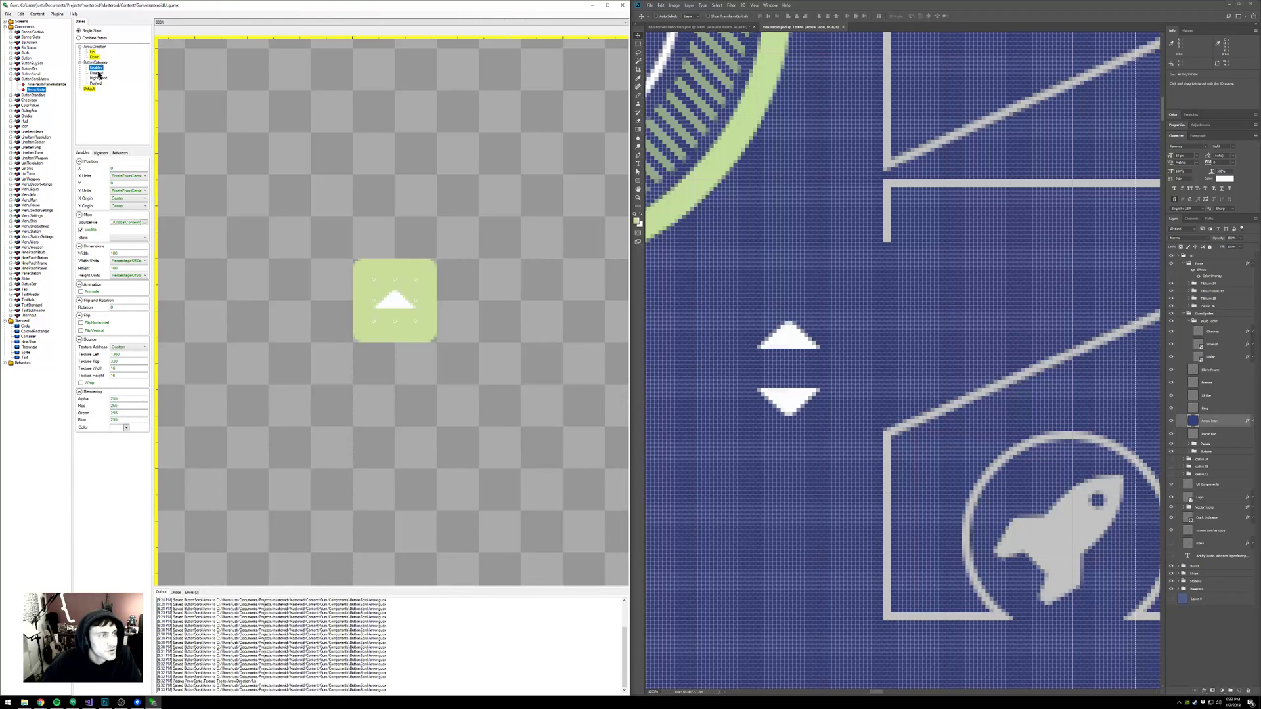
pyautogui.click(98, 73)
pyautogui.click(45, 84)
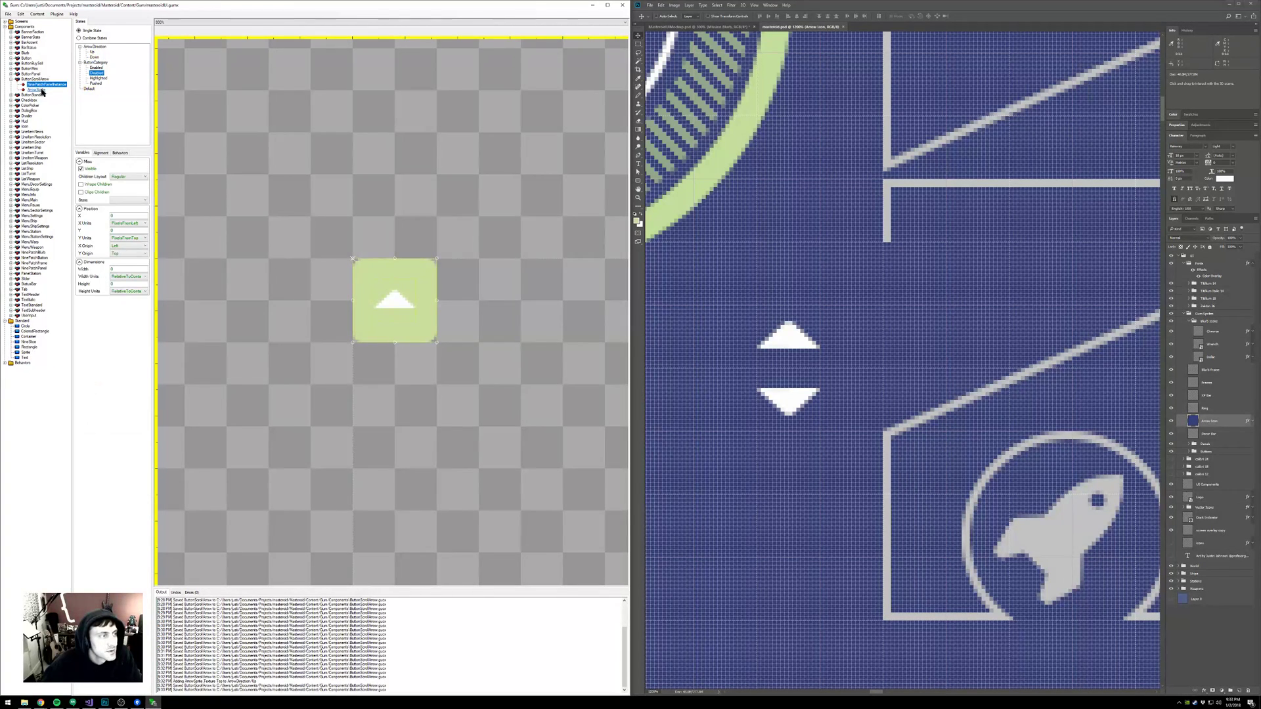
pyautogui.click(40, 90)
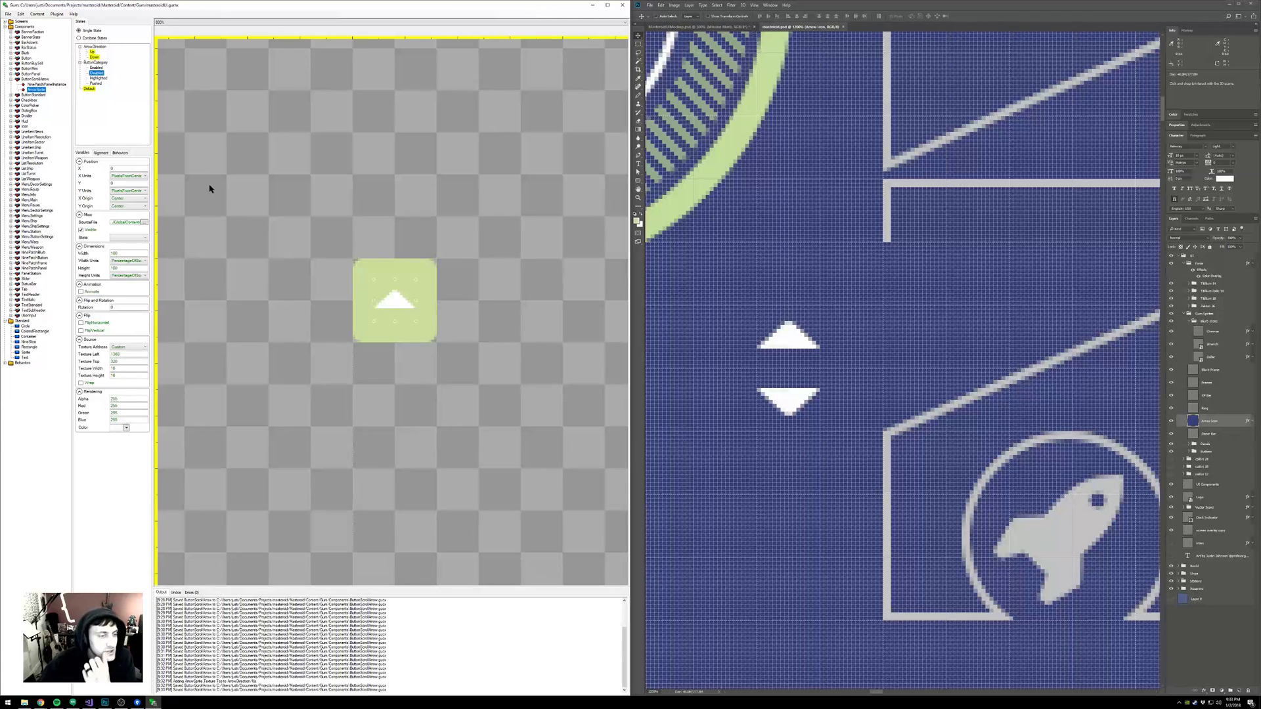
pyautogui.click(33, 78)
pyautogui.click(13, 80)
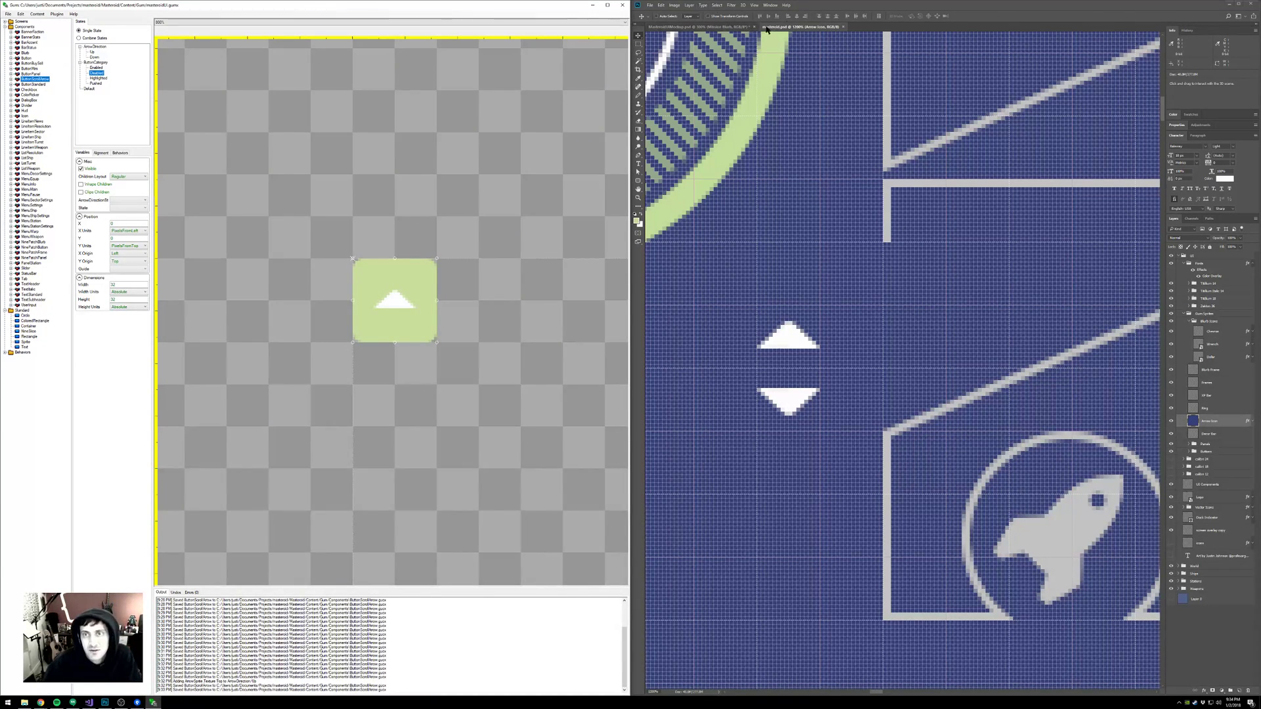
# - Show the station menu mockup in Photoshop and switch to Chrome
pyautogui.click(689, 26)
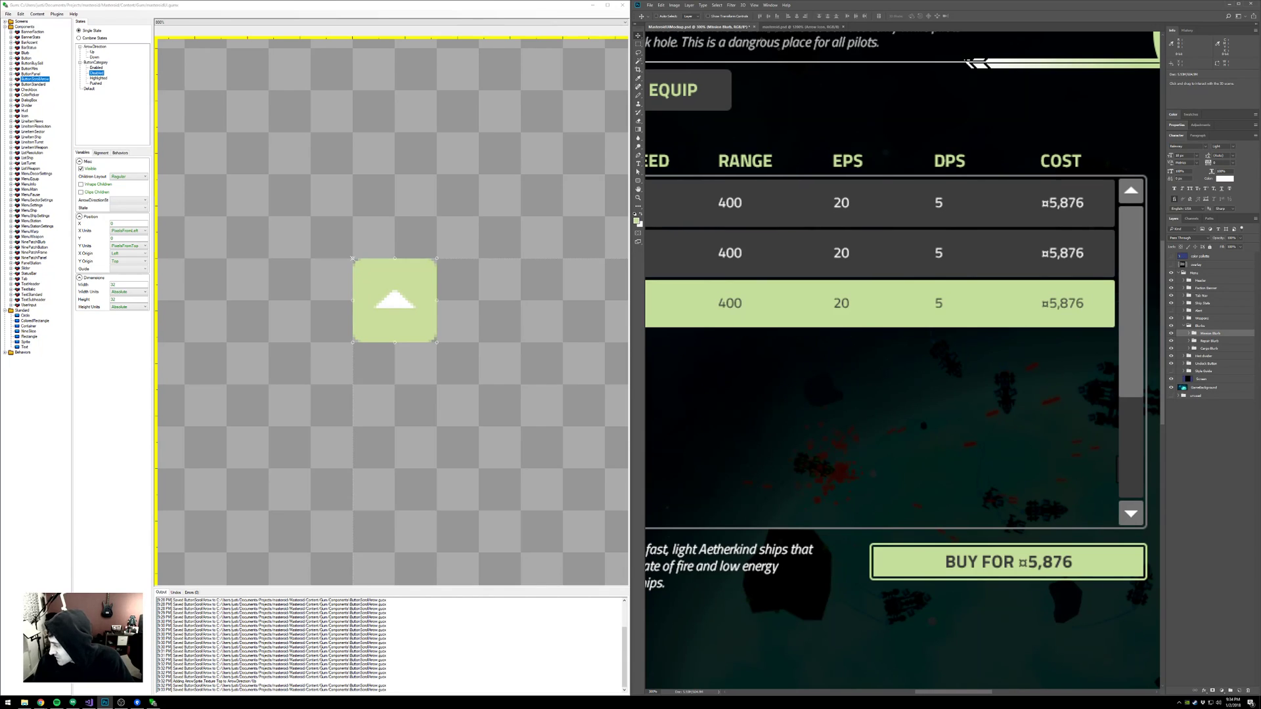
pyautogui.click(40, 702)
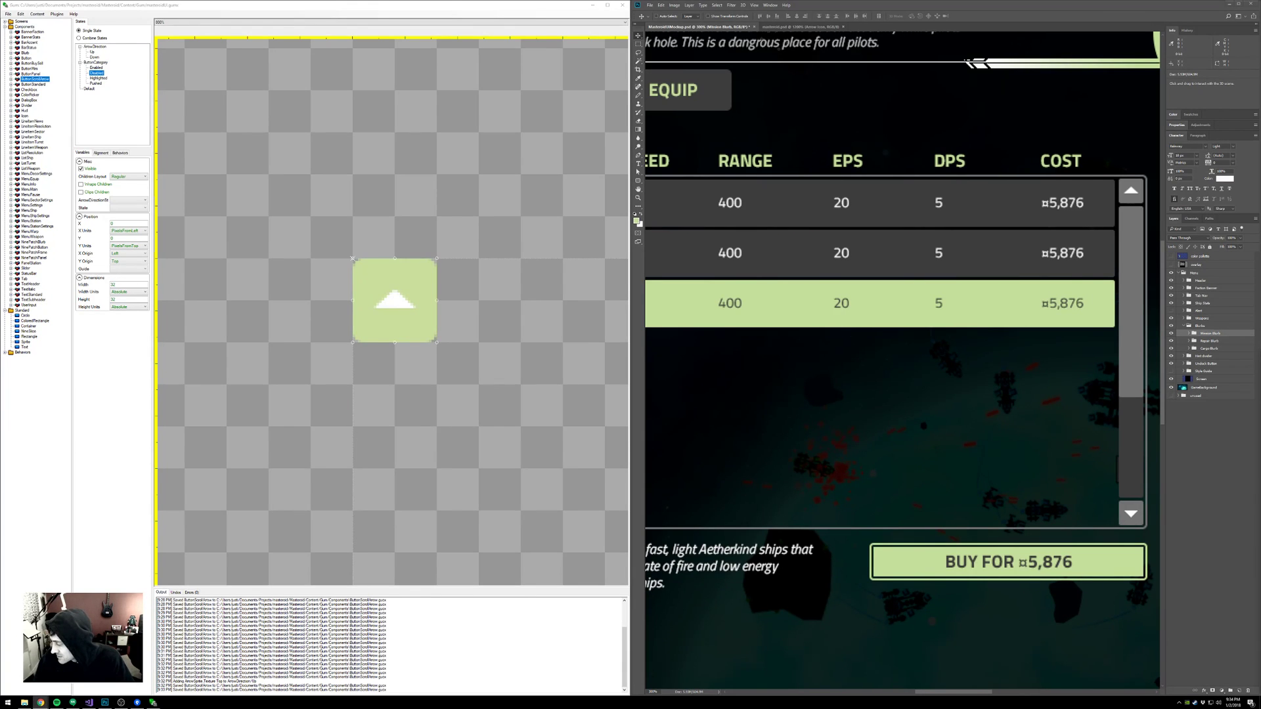